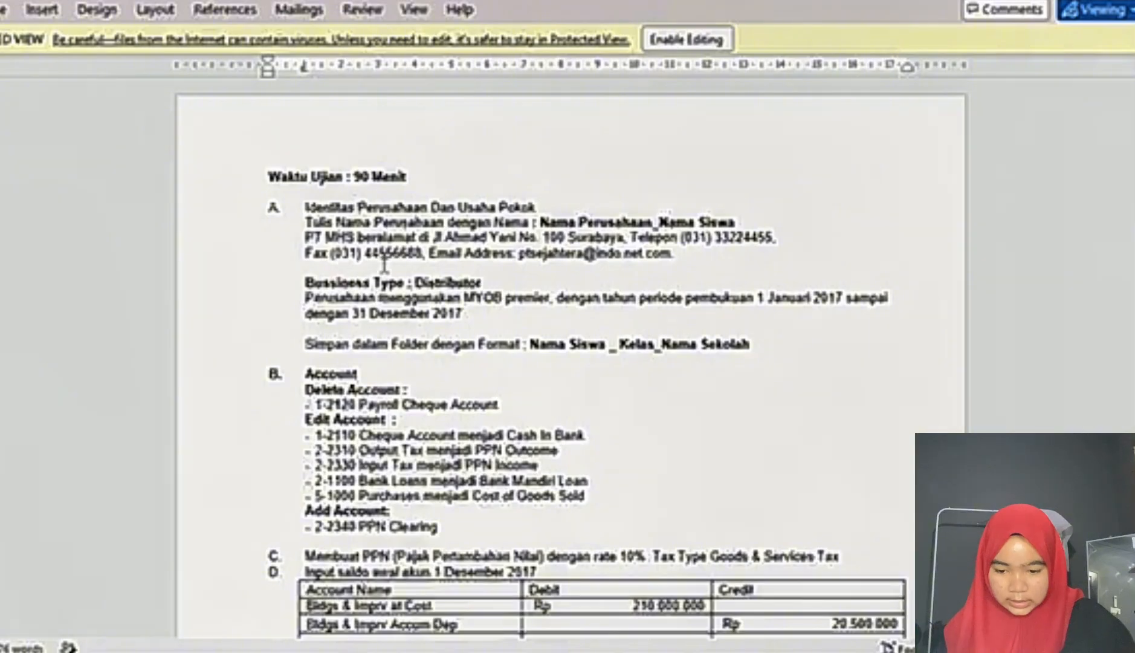
Step: Switch to MYOB Accounting and start a new company file, proceeding past the introduction to the company information
left_click(676, 652)
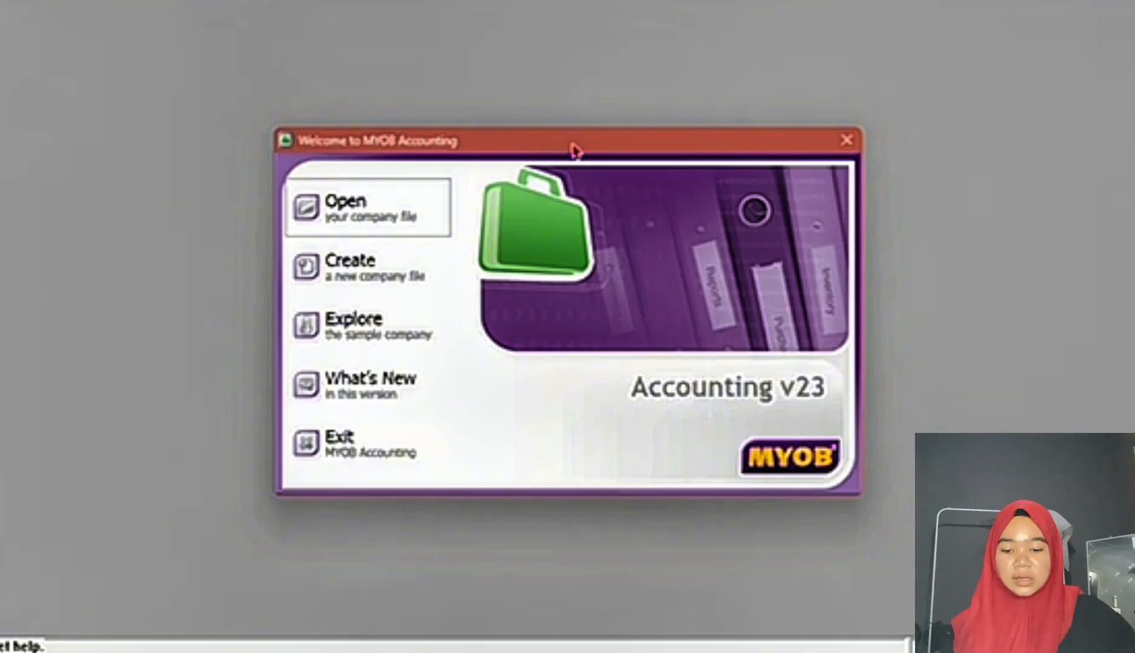
left_click(378, 279)
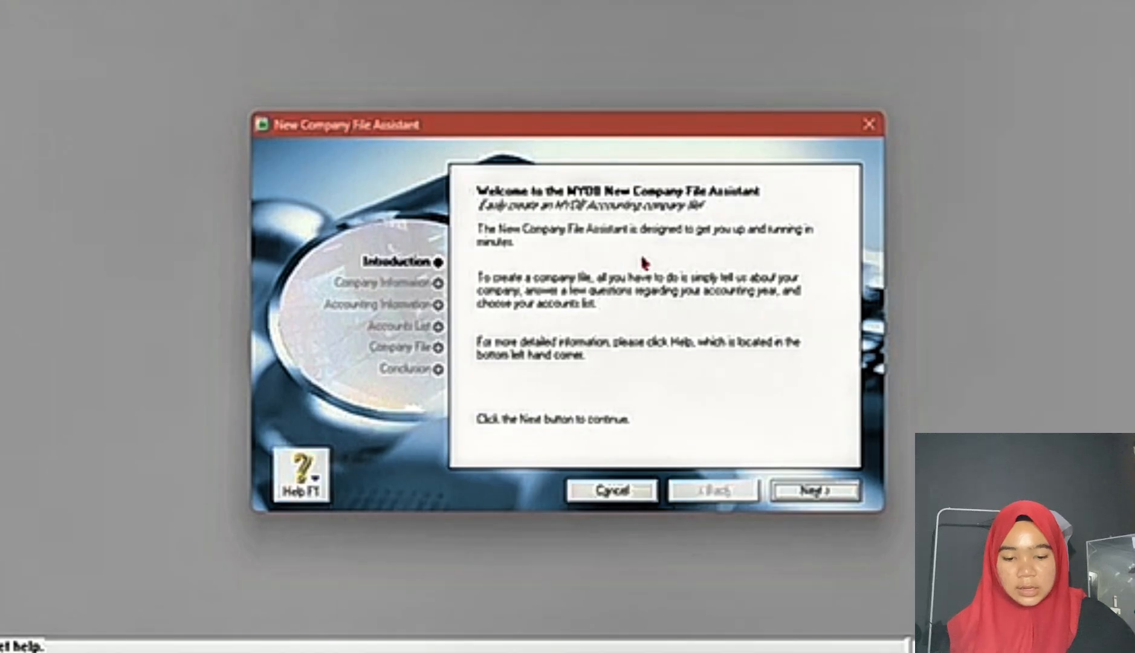
left_click(826, 495)
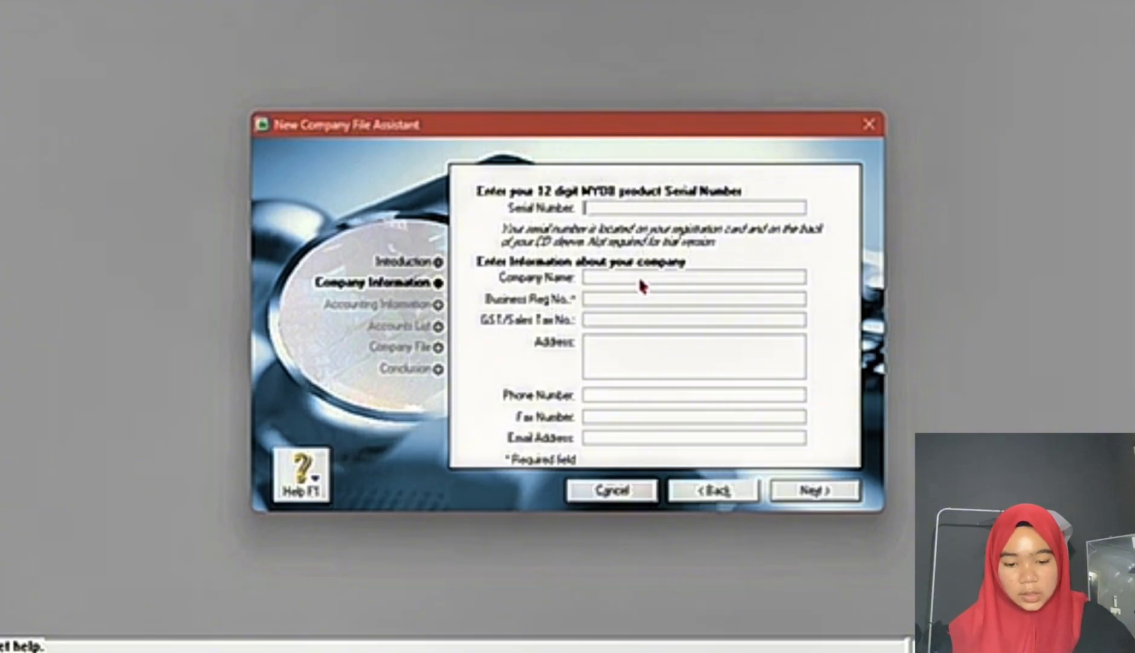
Step: Enter the company name in the exam document's format: PT MHS, an underscore and the student's name
left_click(723, 651)
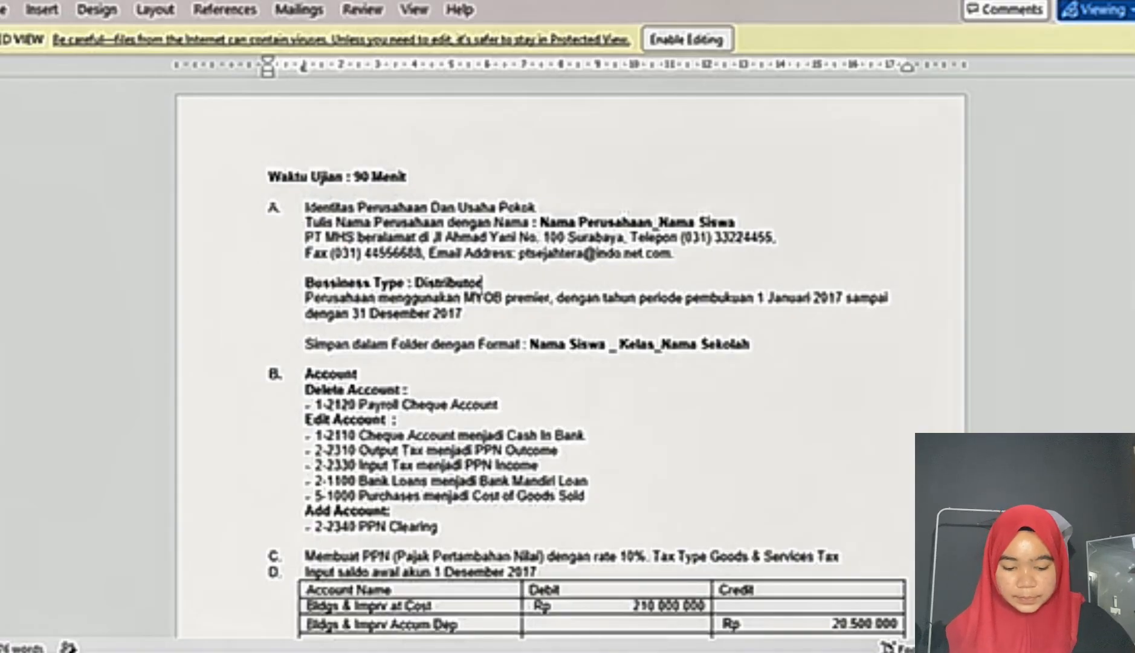
key("alt+Tab")
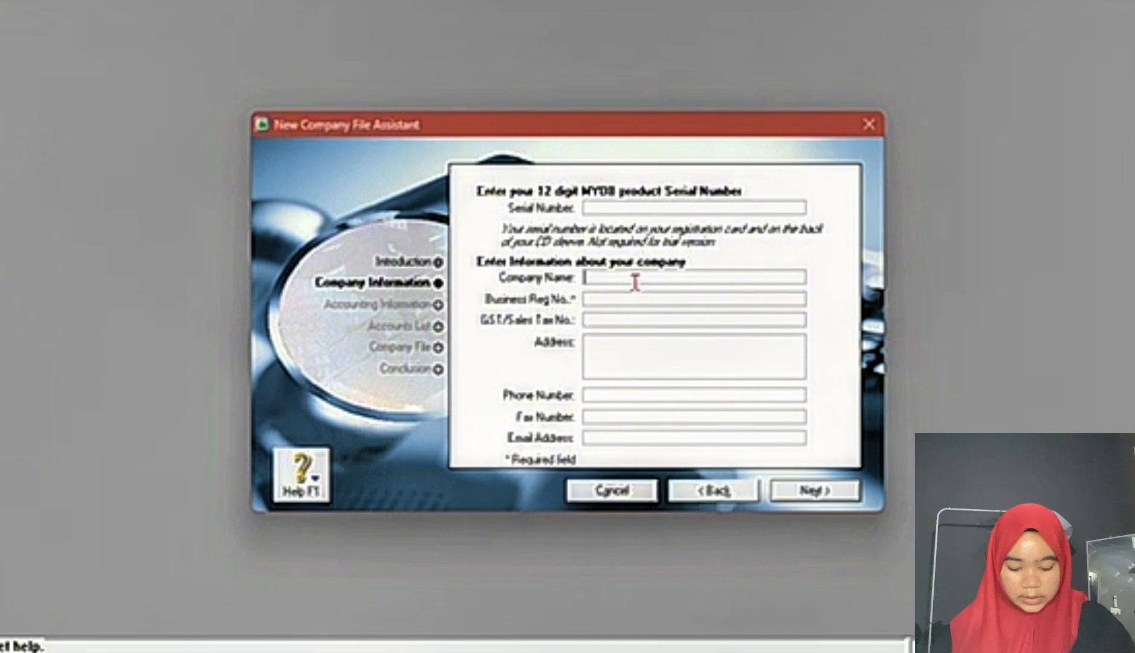
type("PT MHS")
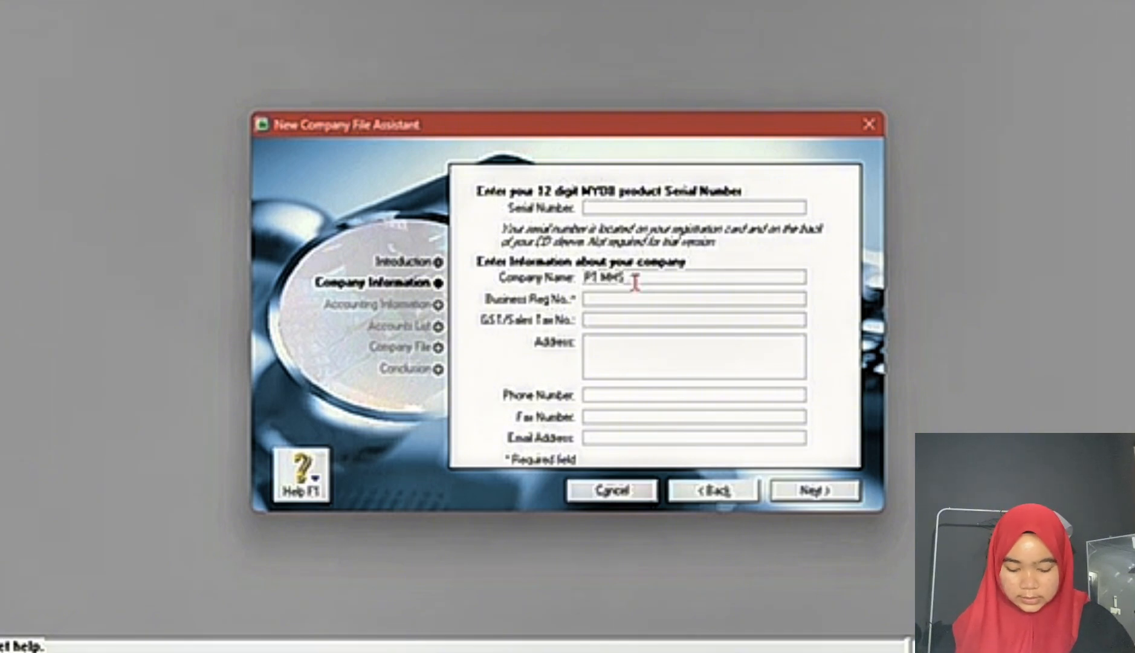
type("_ZAHARA")
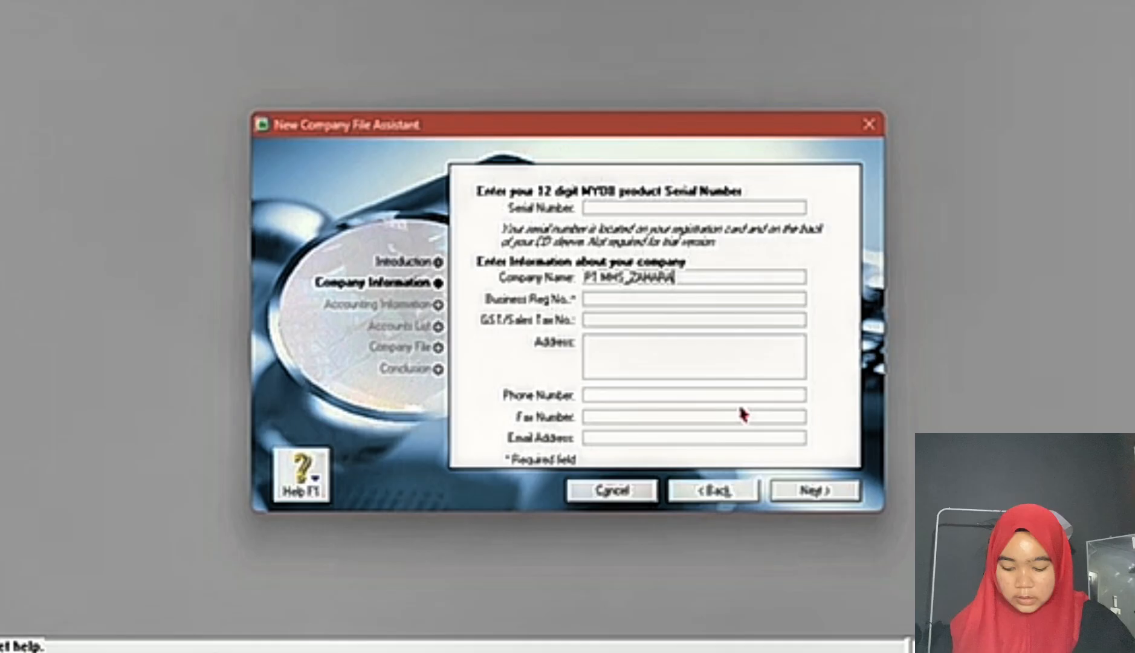
key("Tab")
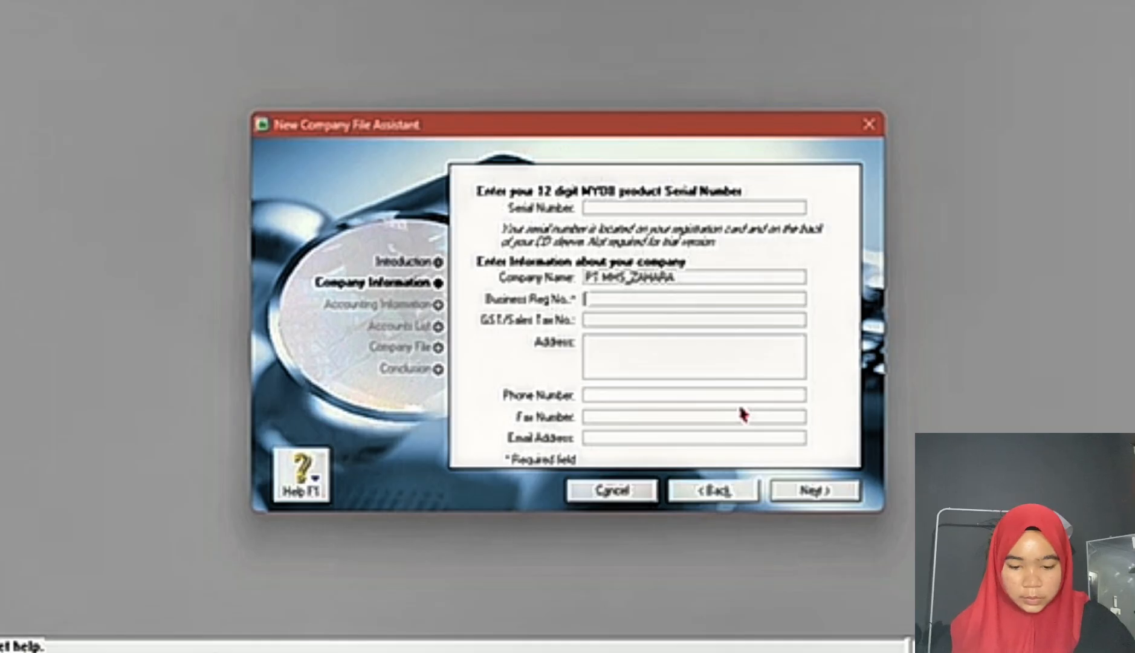
Step: Fill in both the business registration number and the GST/sales tax number with a hyphen
type("-")
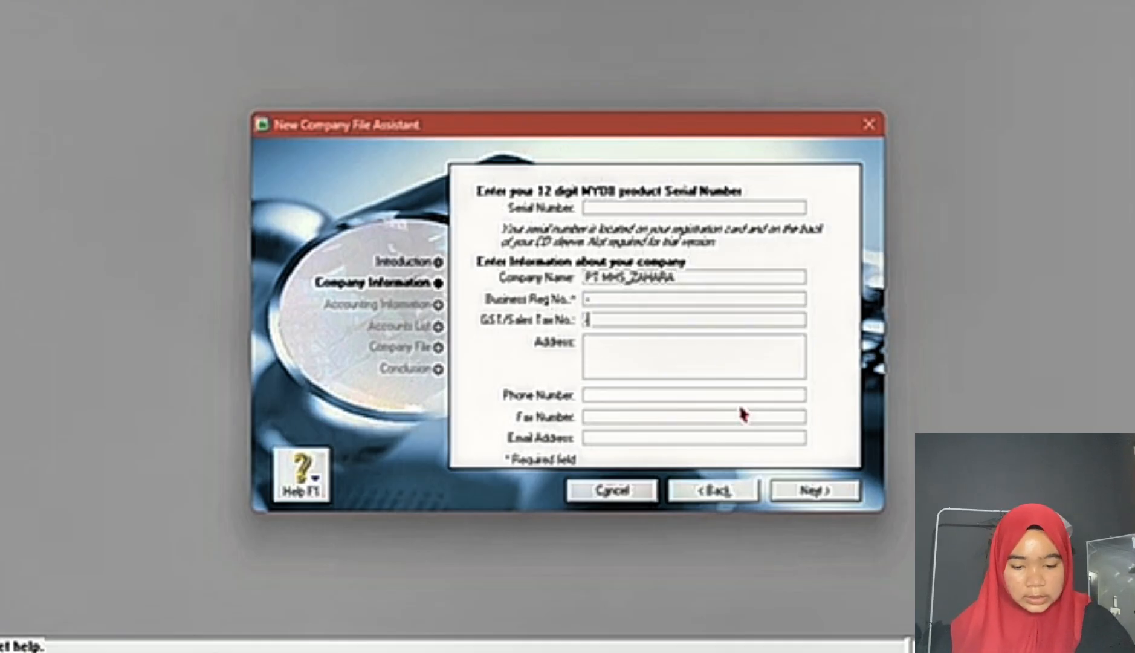
type("-")
key("Tab")
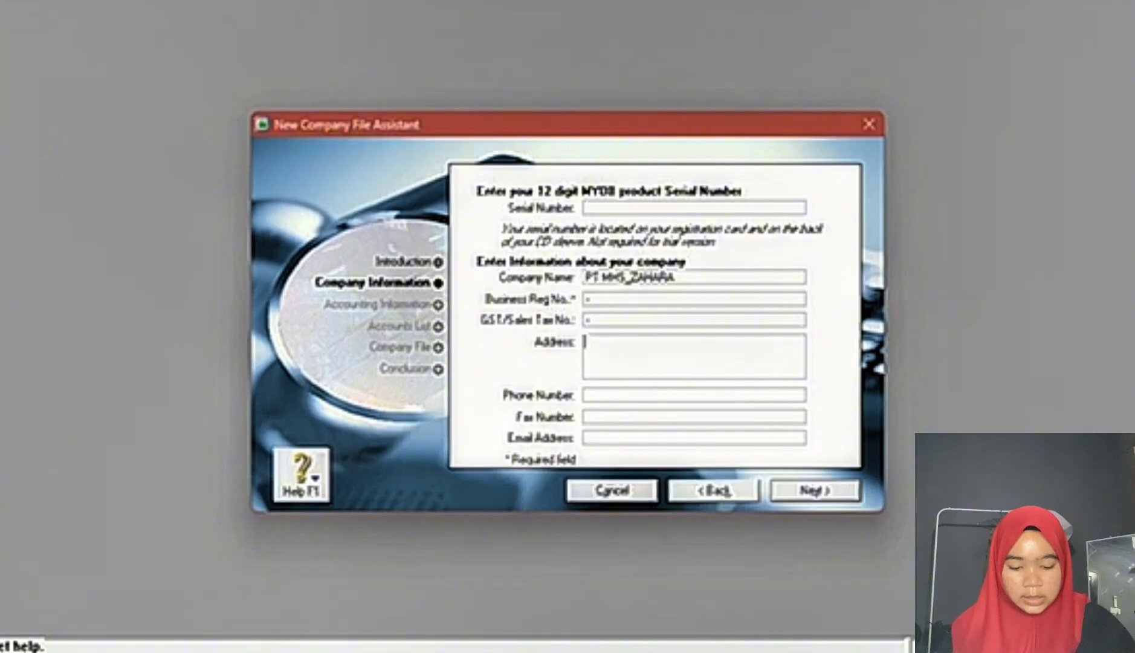
Step: Look up the company's street address and city in the Word exam document and enter them as the company address
mouse_move(754, 611)
left_click(729, 562)
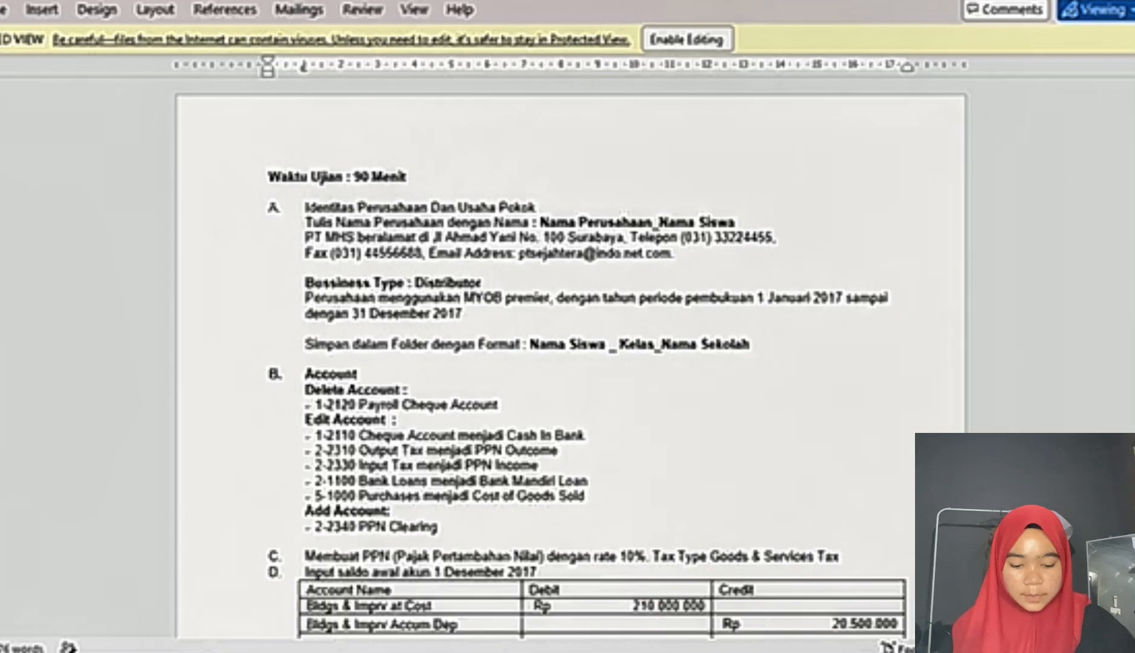
key("alt+Tab")
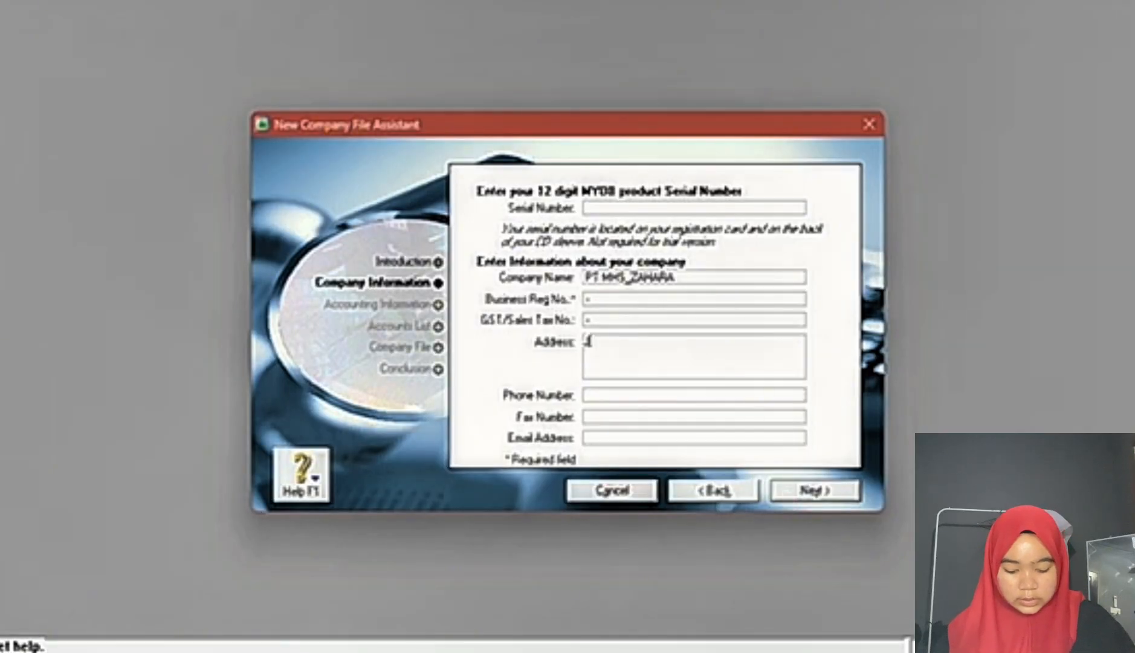
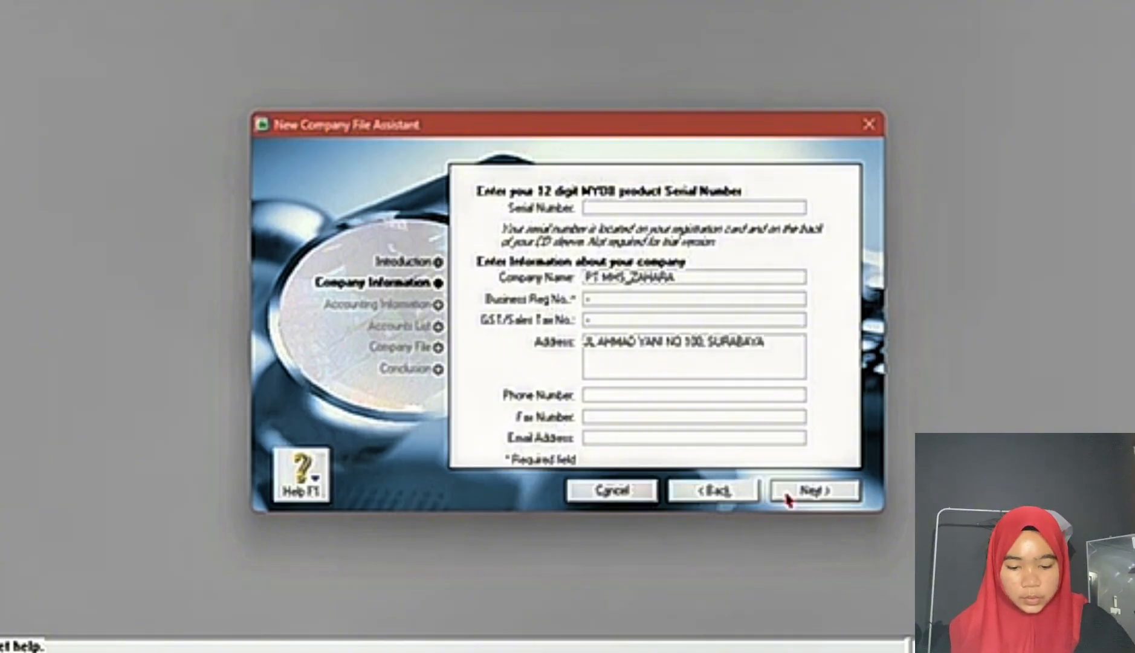
key("Tab")
Step: Look up the company's telephone number in the Word exam document and enter it with its area code in parentheses
left_click(729, 649)
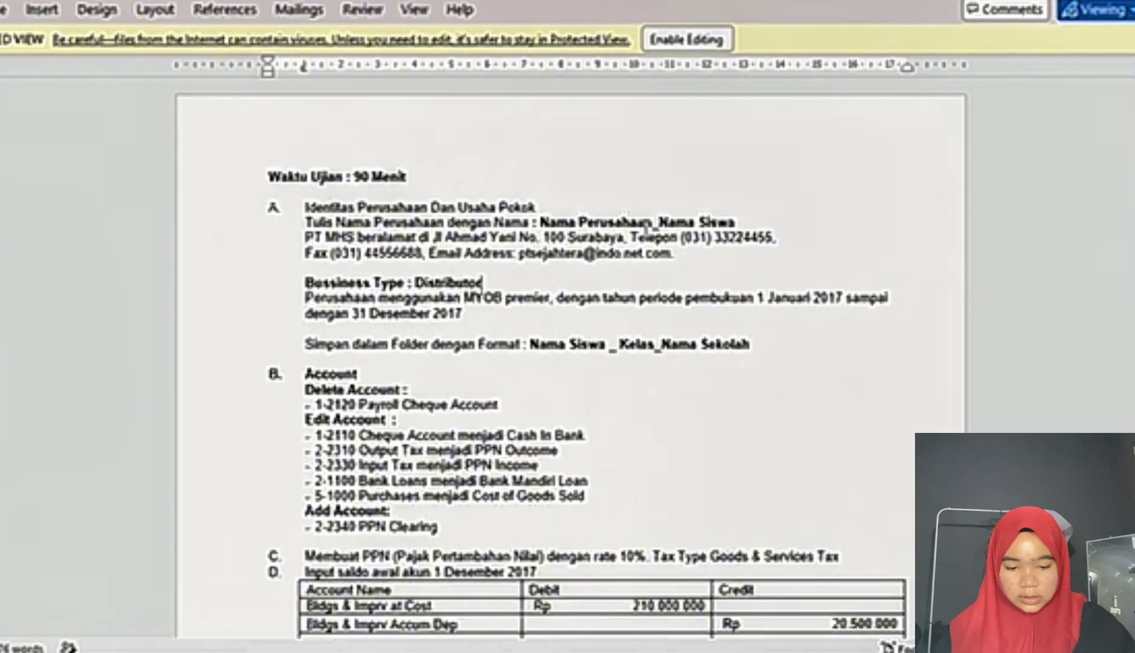
left_click_drag(681, 237, 812, 239)
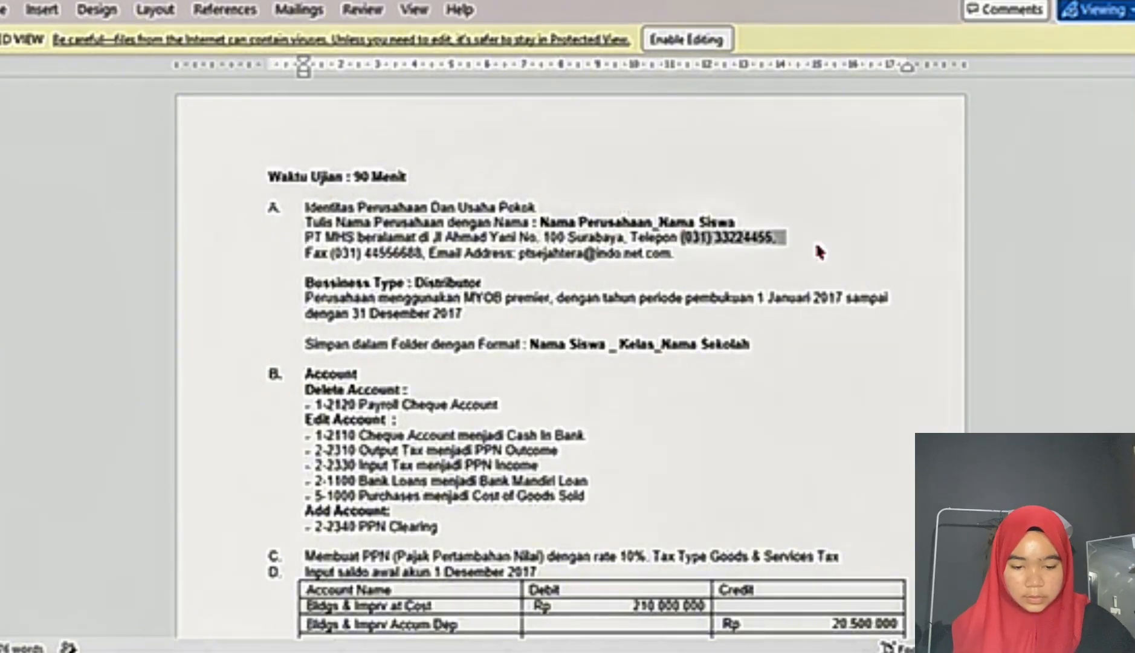
mouse_move(725, 650)
mouse_move(682, 650)
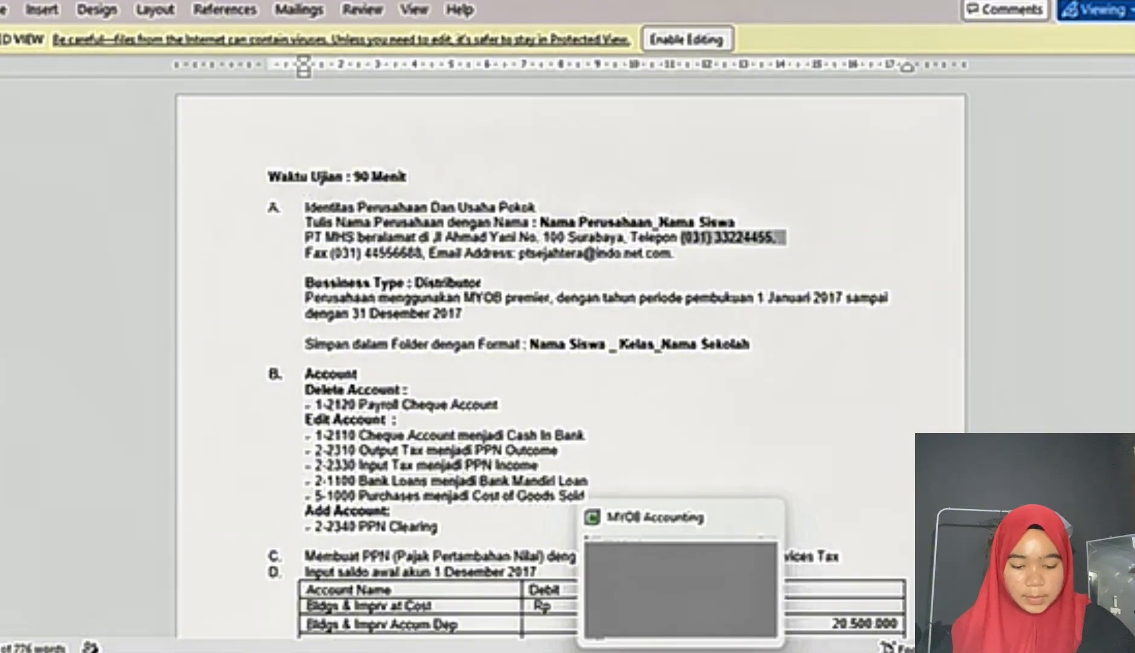
left_click(681, 646)
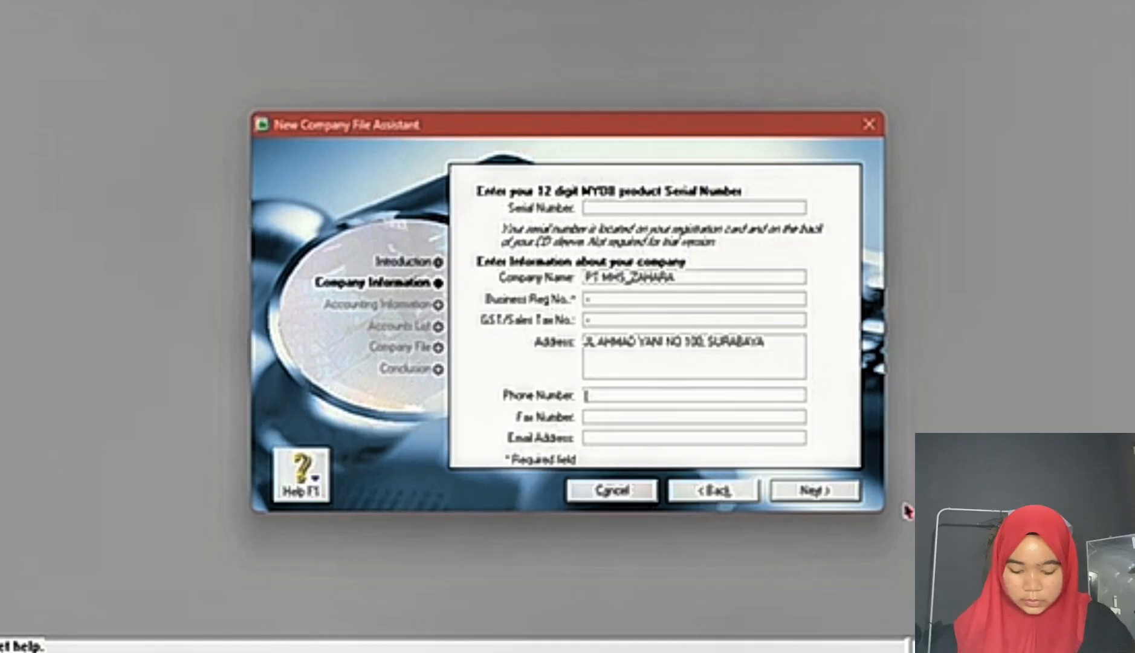
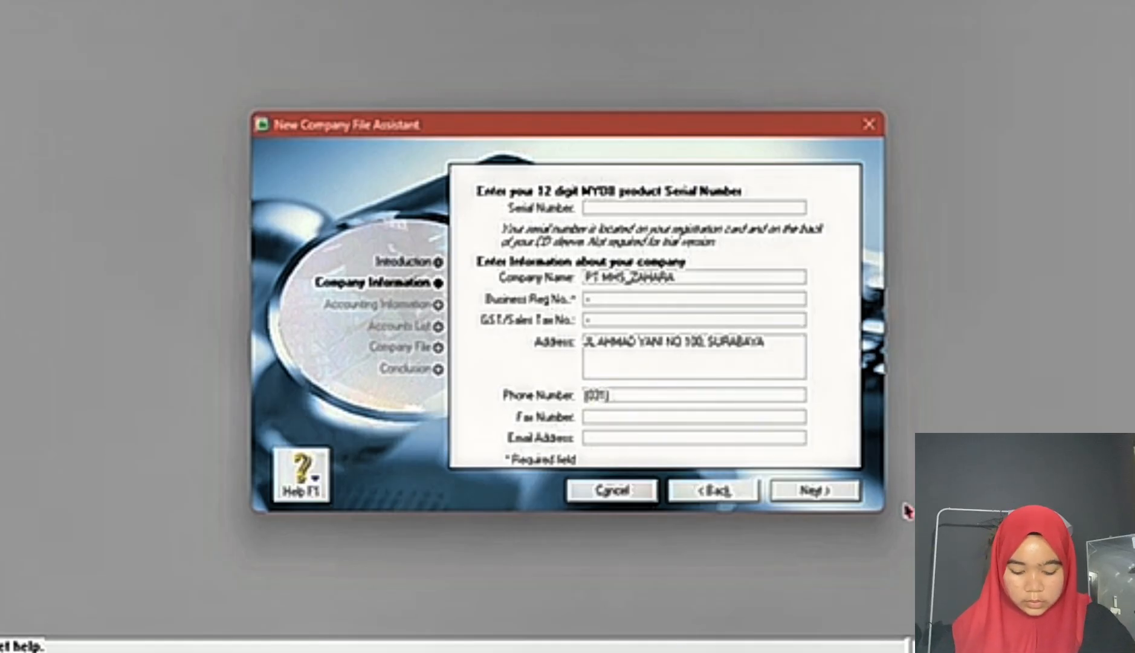
key("alt+Tab")
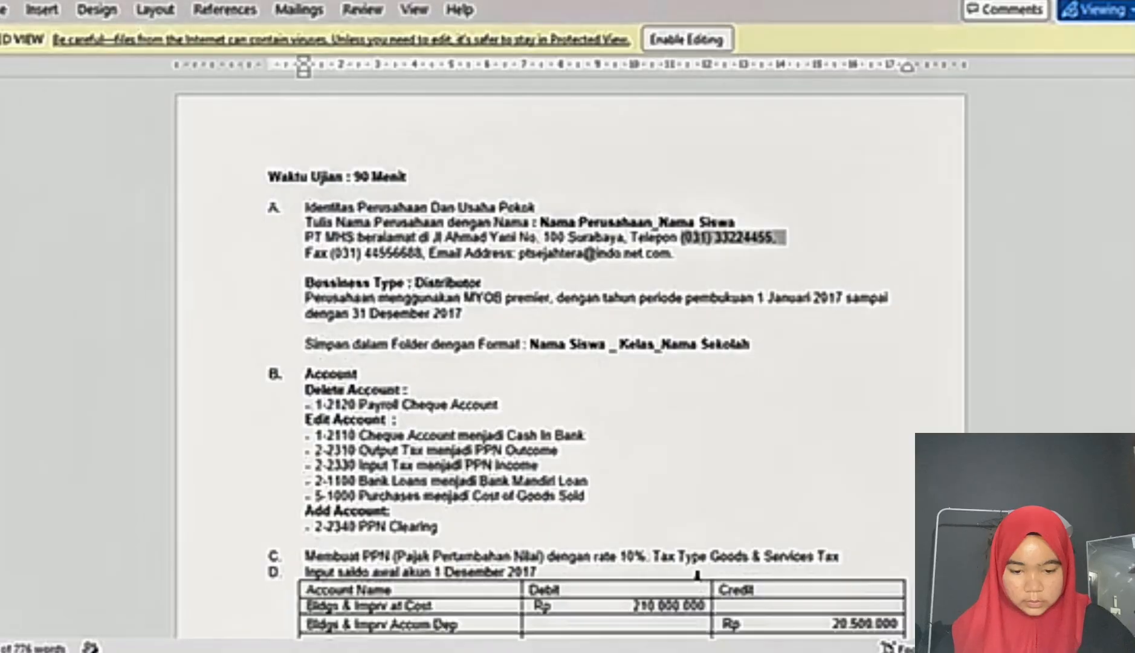
mouse_move(681, 648)
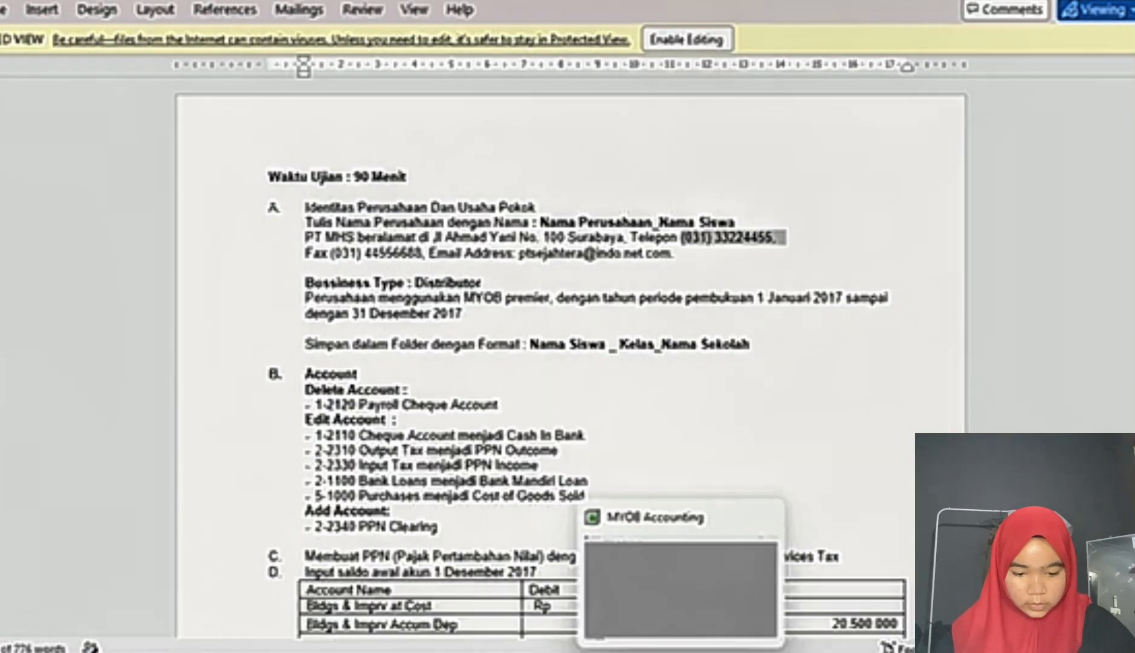
left_click(674, 622)
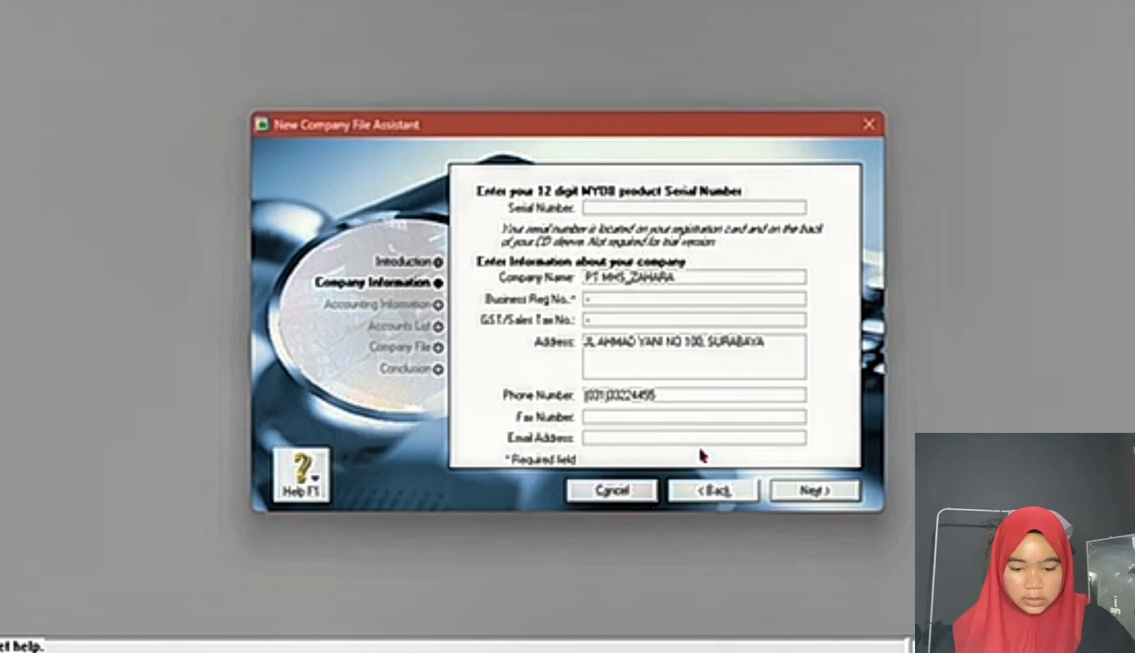
Step: Enter the company's fax number with its area code in parentheses, checking it against the Word exam document
left_click(622, 417)
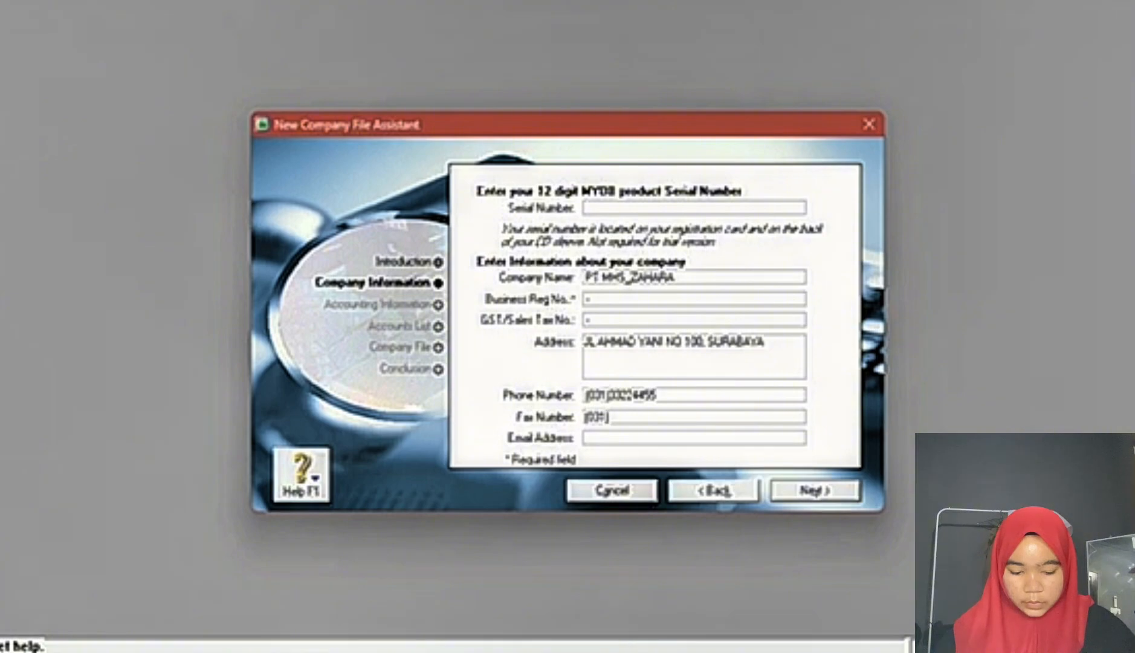
mouse_move(724, 652)
left_click(723, 580)
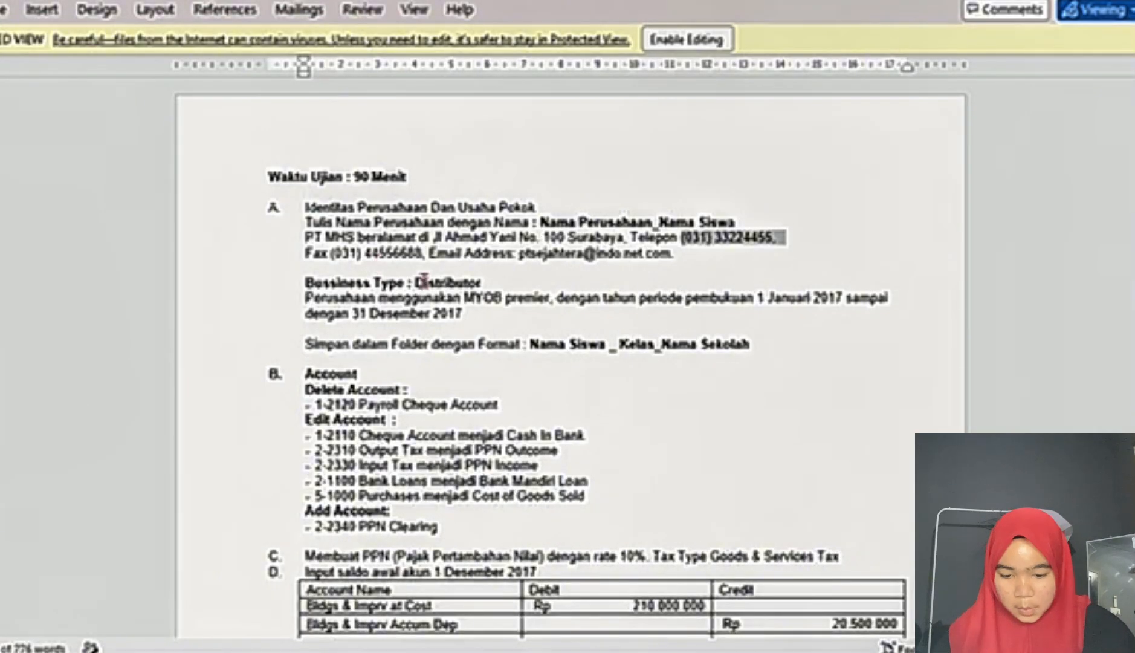
mouse_move(677, 652)
left_click(677, 581)
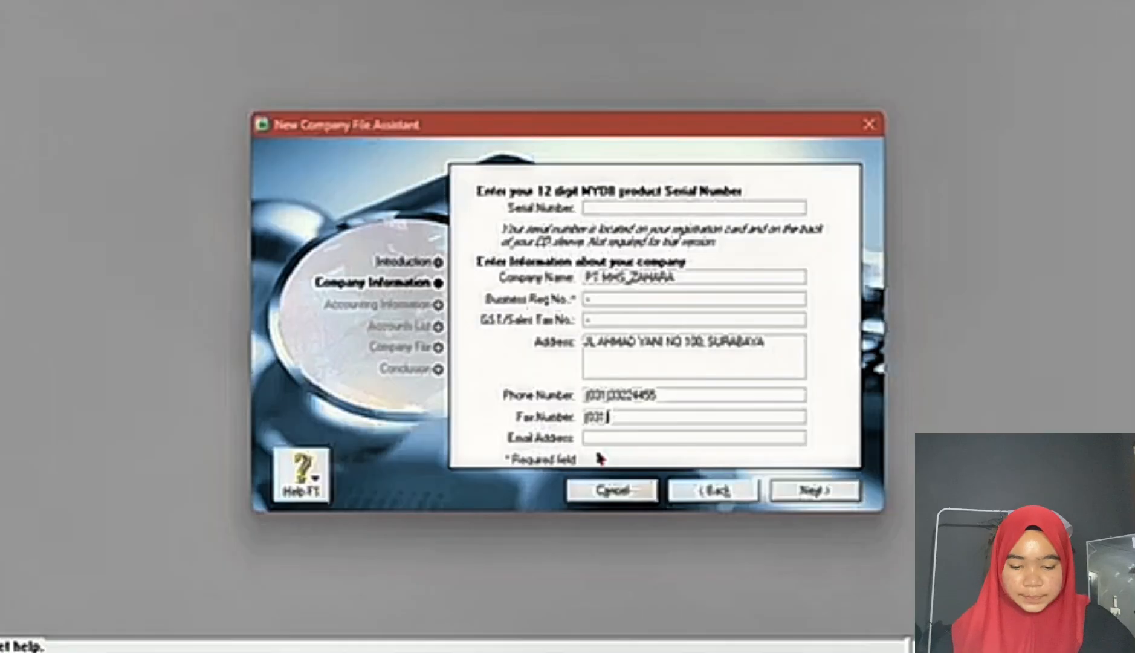
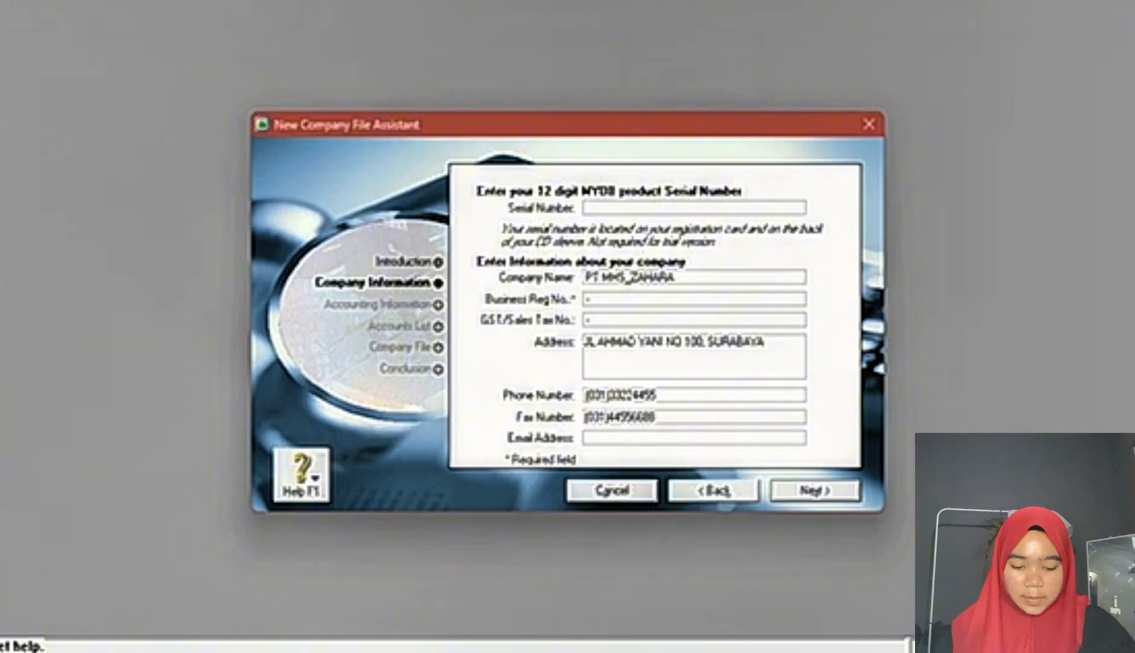
Step: Look up the company's e-mail address in the Word exam document and enter its first part, up to the @ sign
left_click(724, 651)
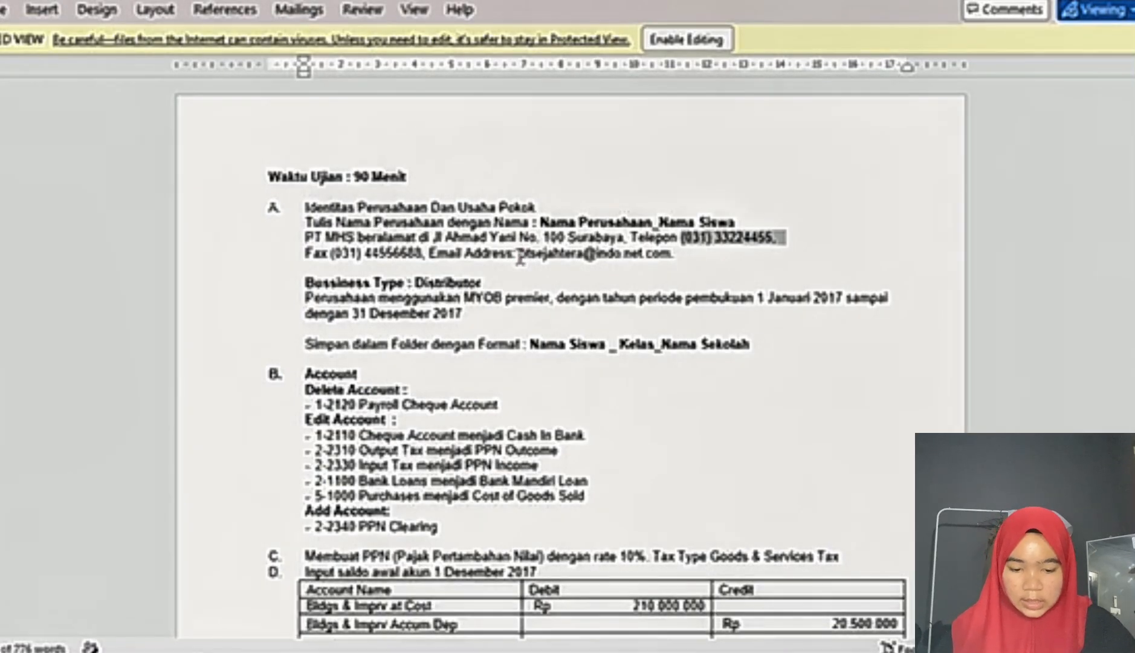
left_click_drag(520, 257, 686, 264)
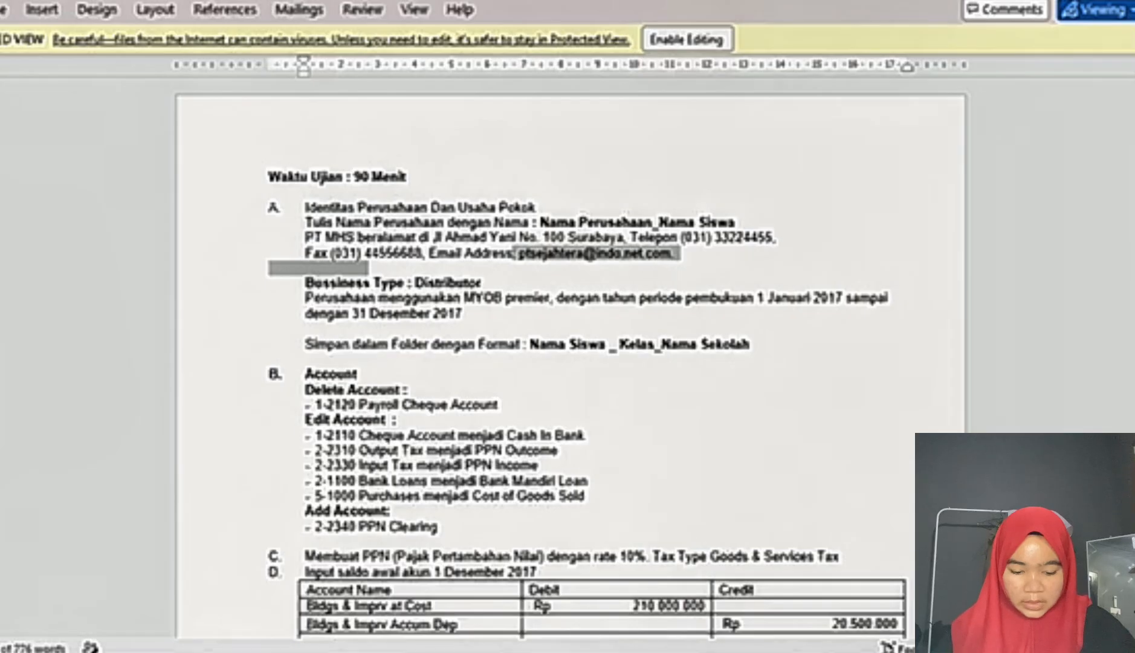
mouse_move(681, 651)
left_click(681, 589)
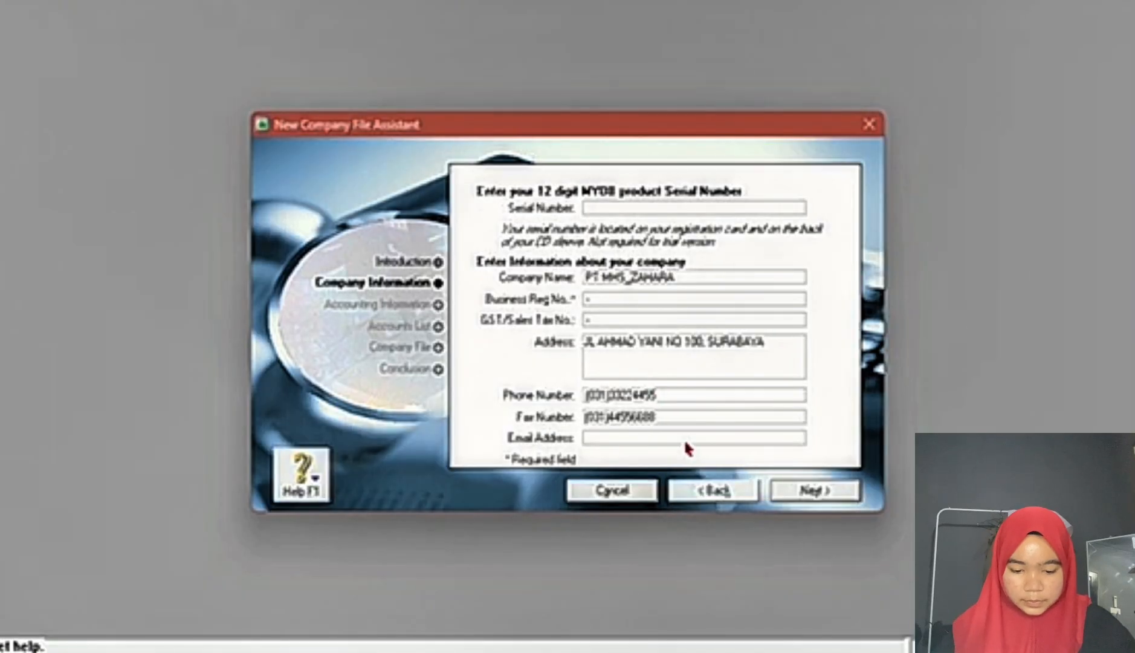
left_click(699, 438)
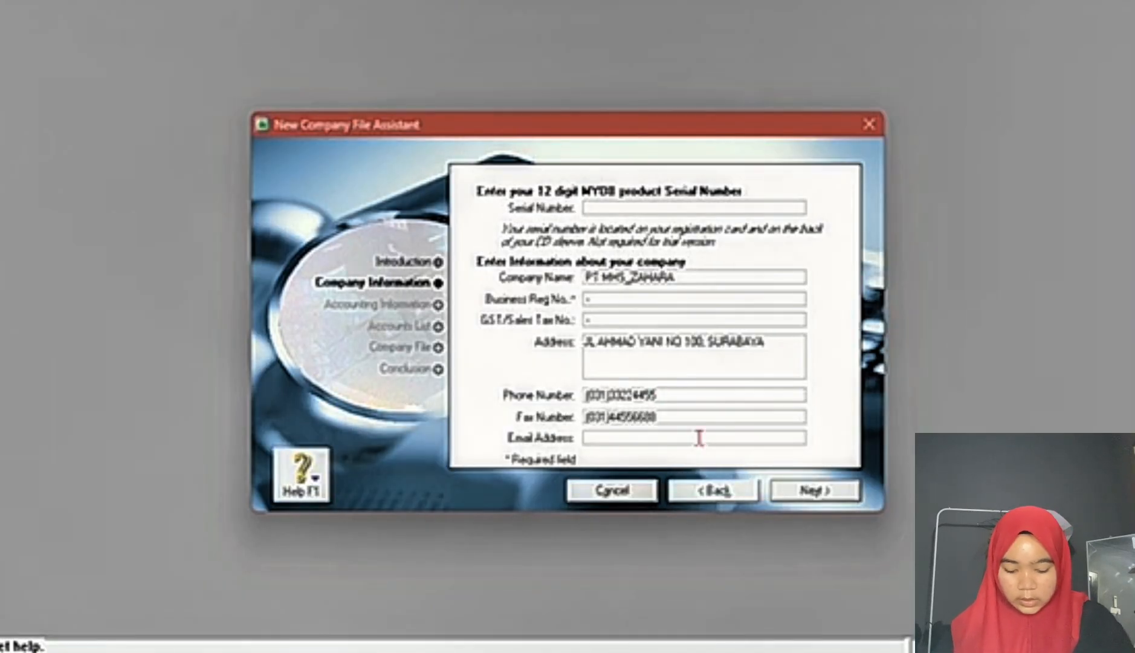
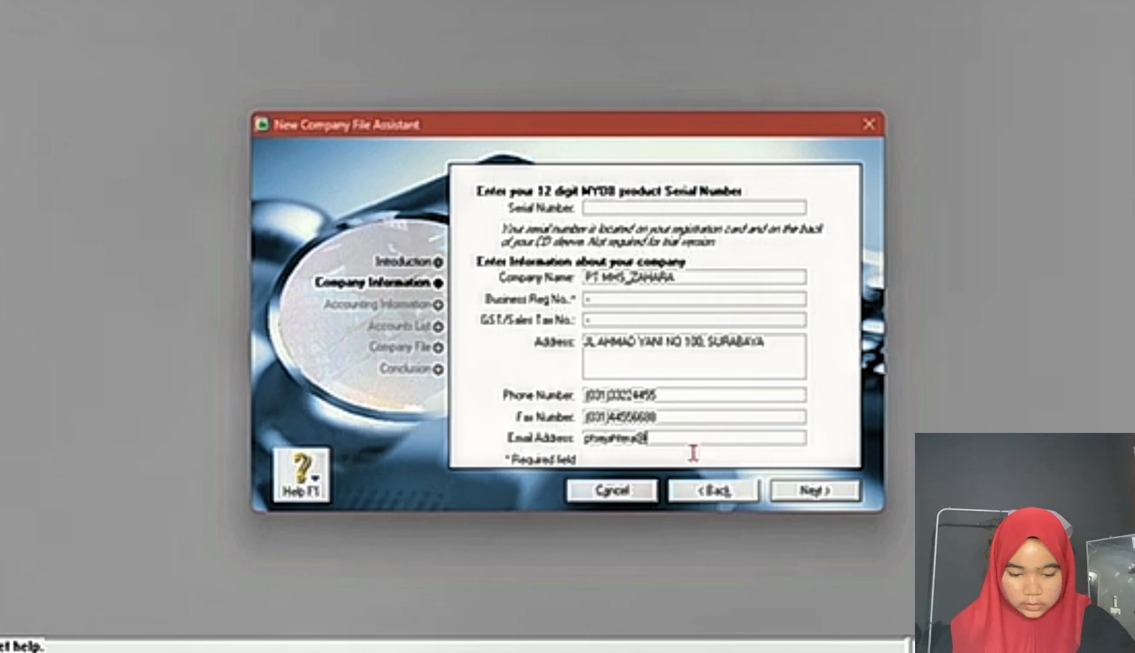
Step: Recheck the e-mail address in the Word exam document, complete its domain, and continue to the accounting information
key("alt+Tab")
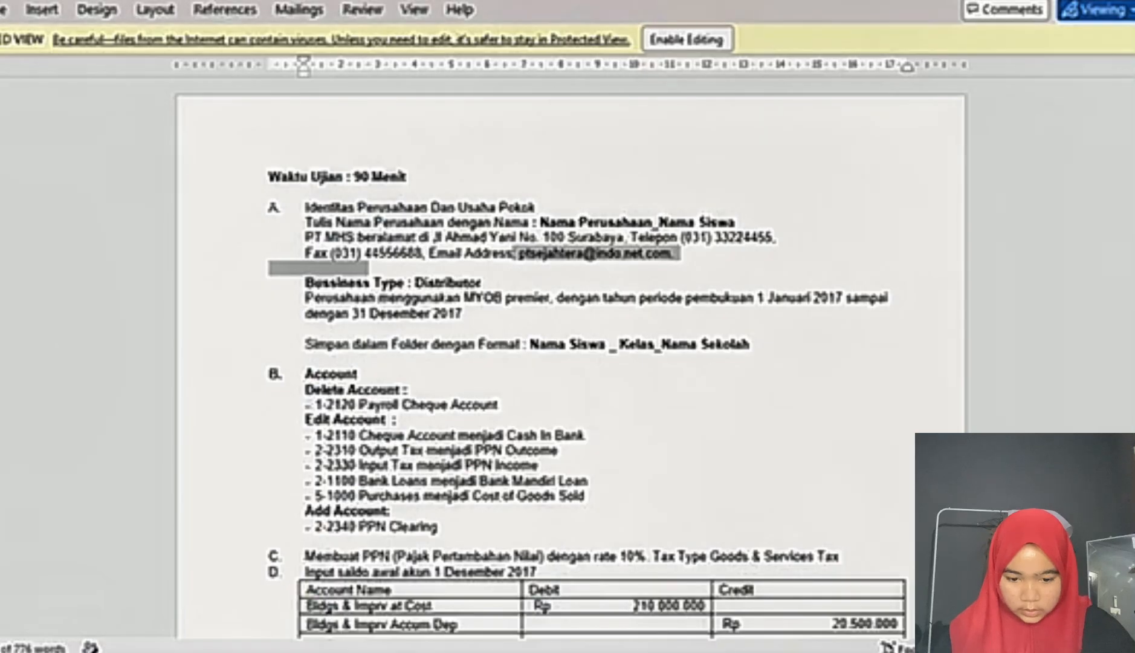
key("alt+Tab")
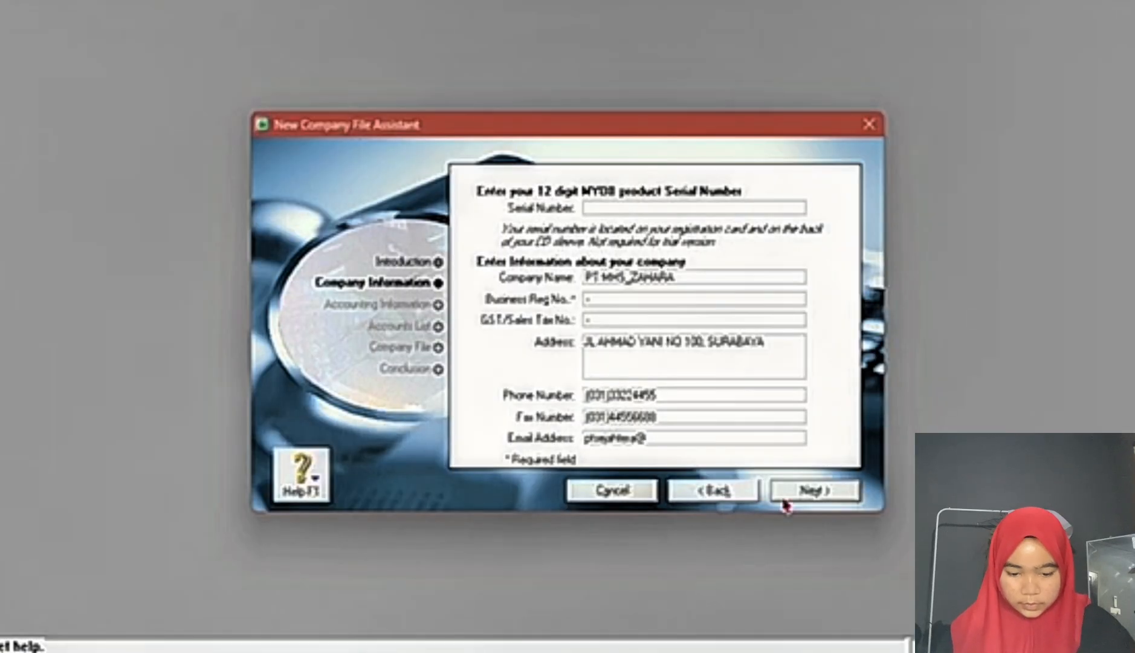
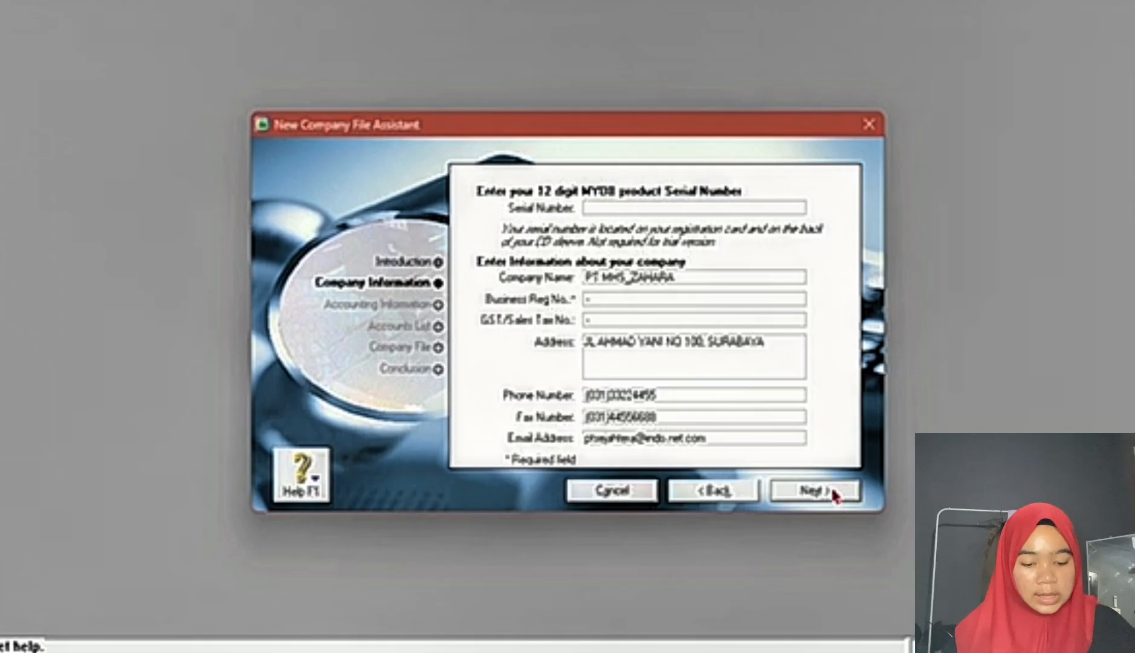
left_click(836, 493)
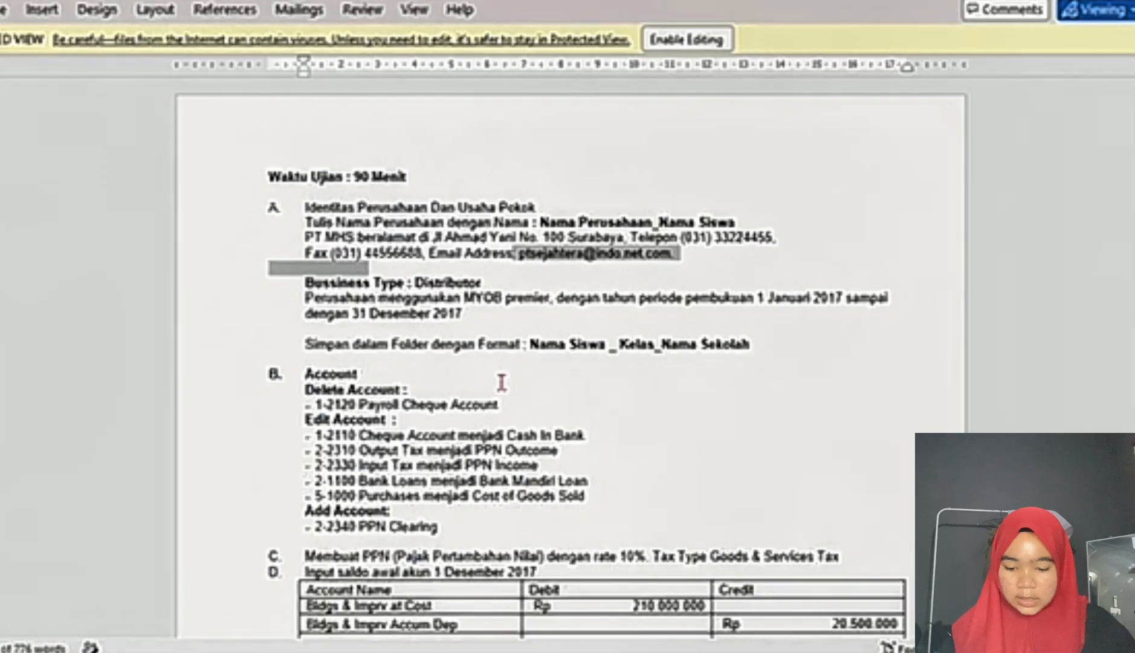
Step: Look up the opening balance date in the Word exam document and set the financial year to 2017 and conversion month to December
scroll(502, 378, "down", 8)
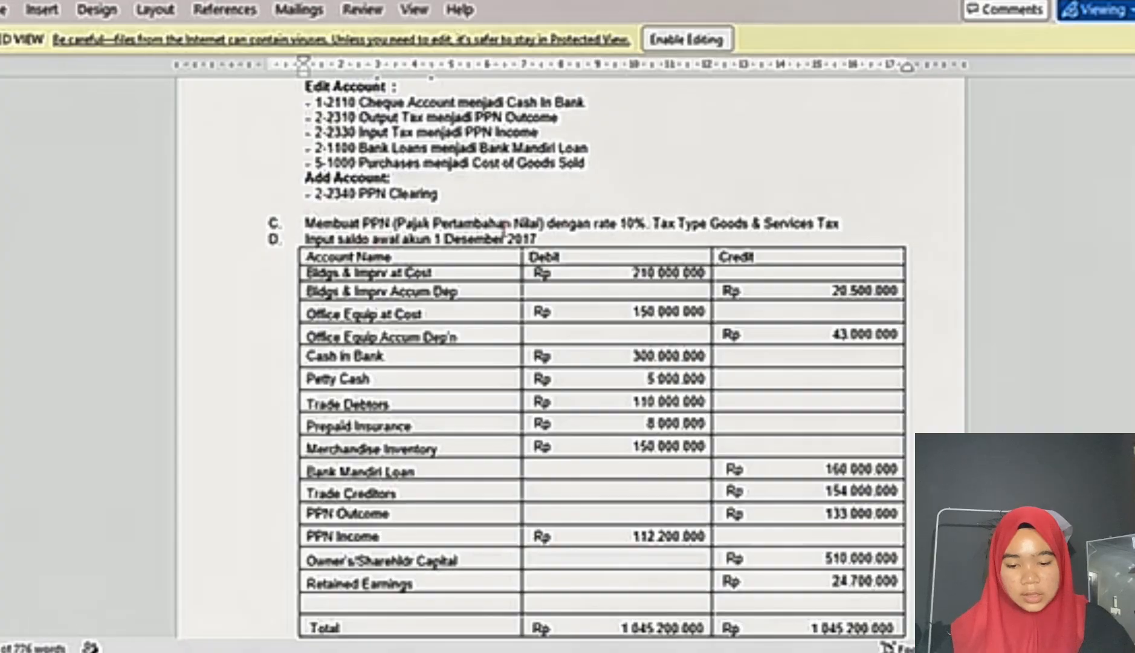
left_click_drag(435, 239, 537, 243)
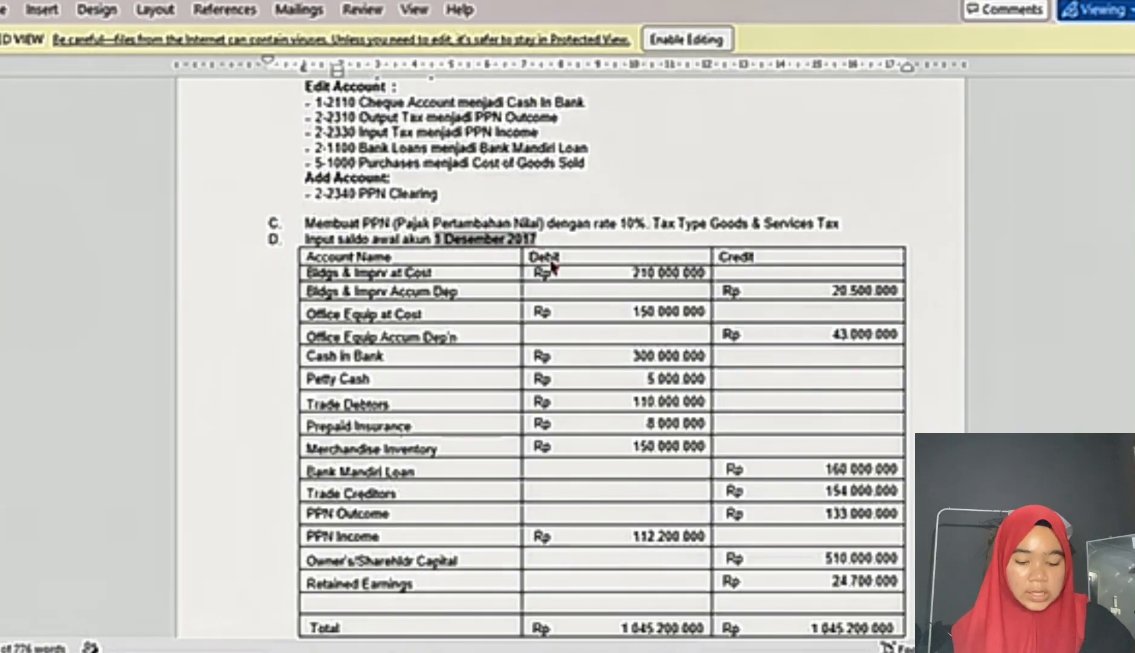
left_click(676, 650)
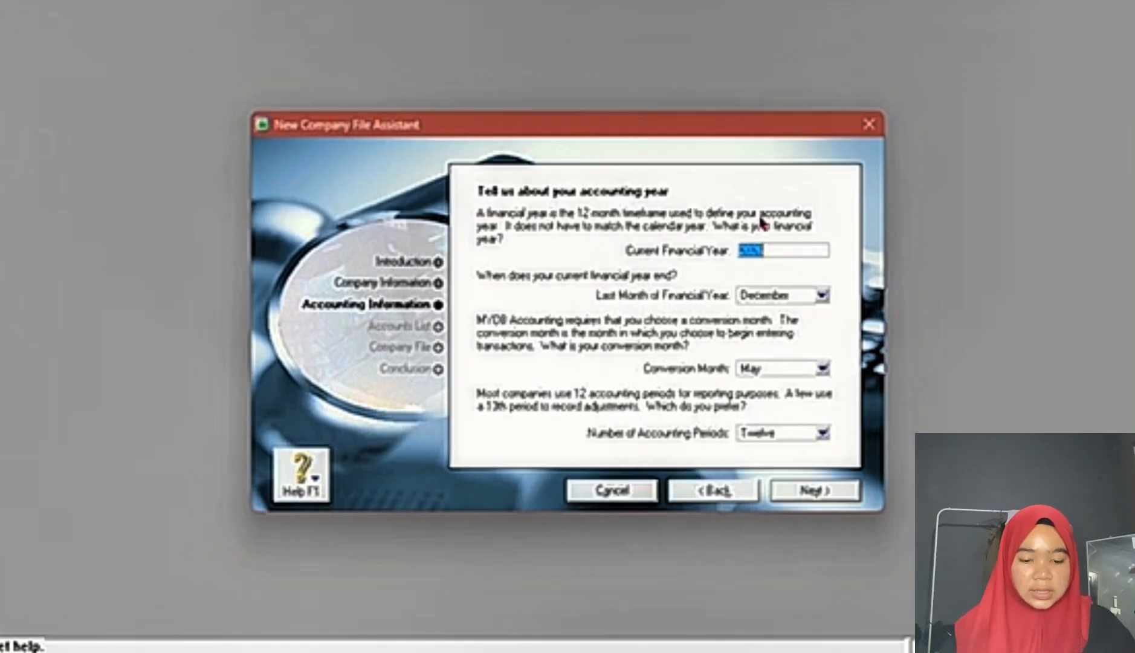
type("2017")
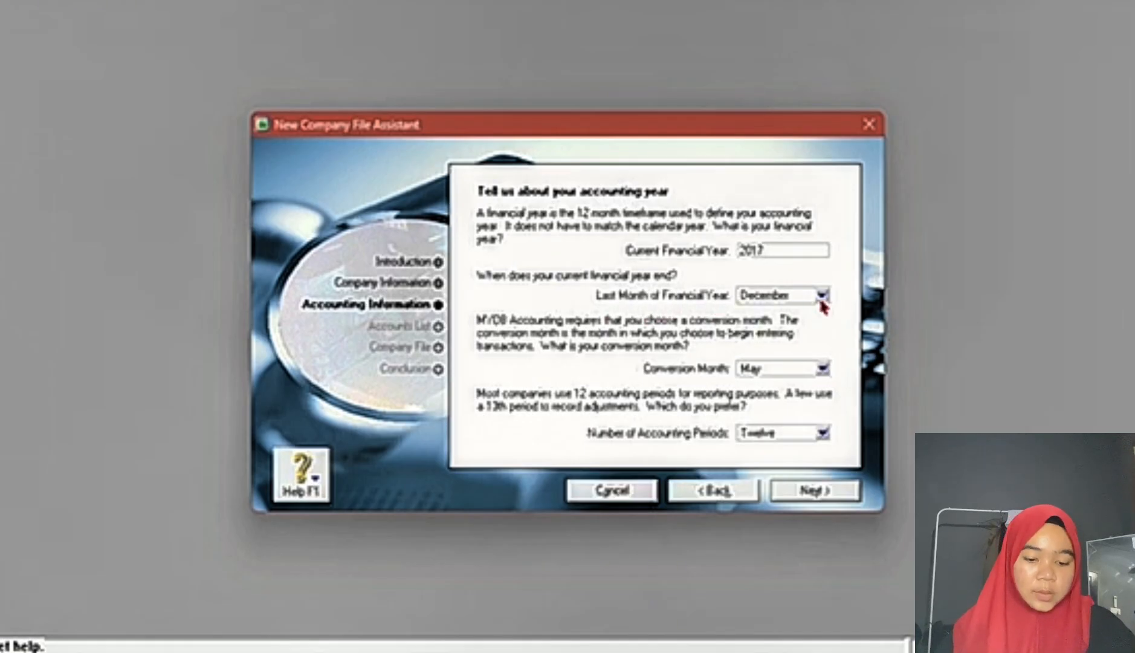
left_click(823, 369)
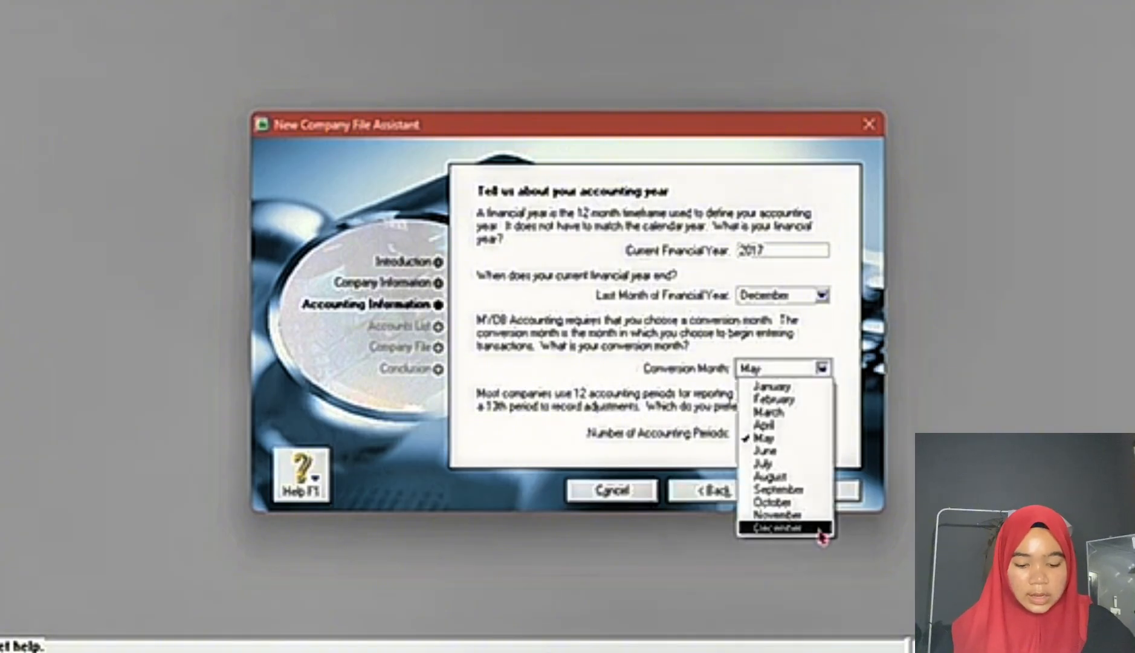
left_click(784, 527)
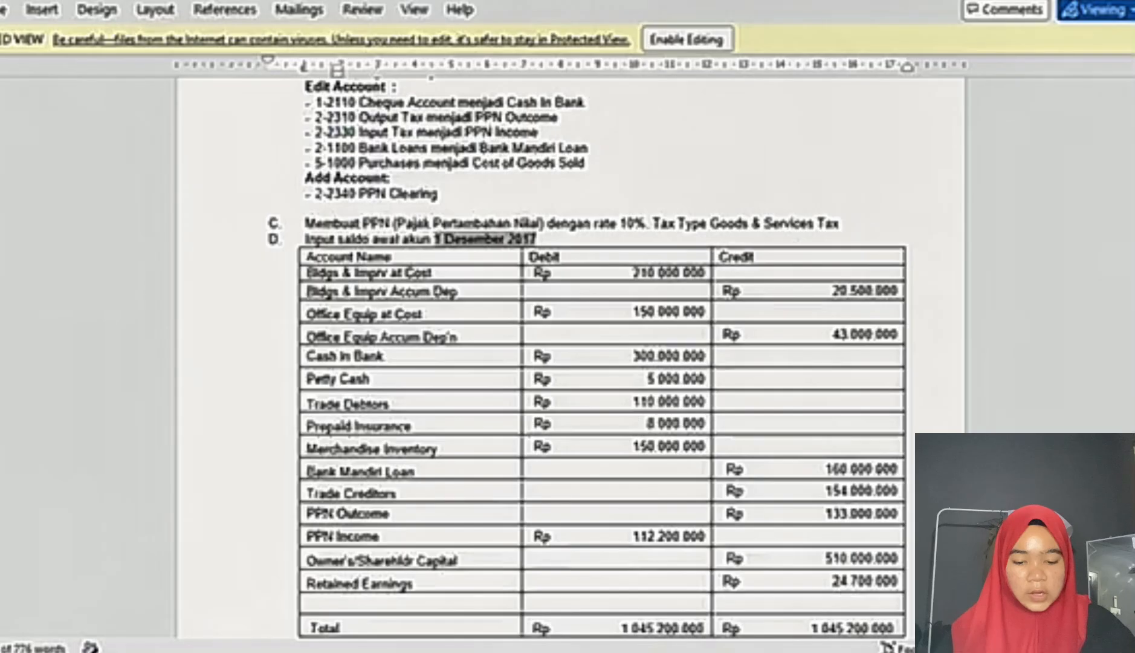
Step: Check the adjustment data in the Word exam document, set the number of accounting periods to Thirteen, and confirm the accounting information
scroll(568, 350, "down", 10)
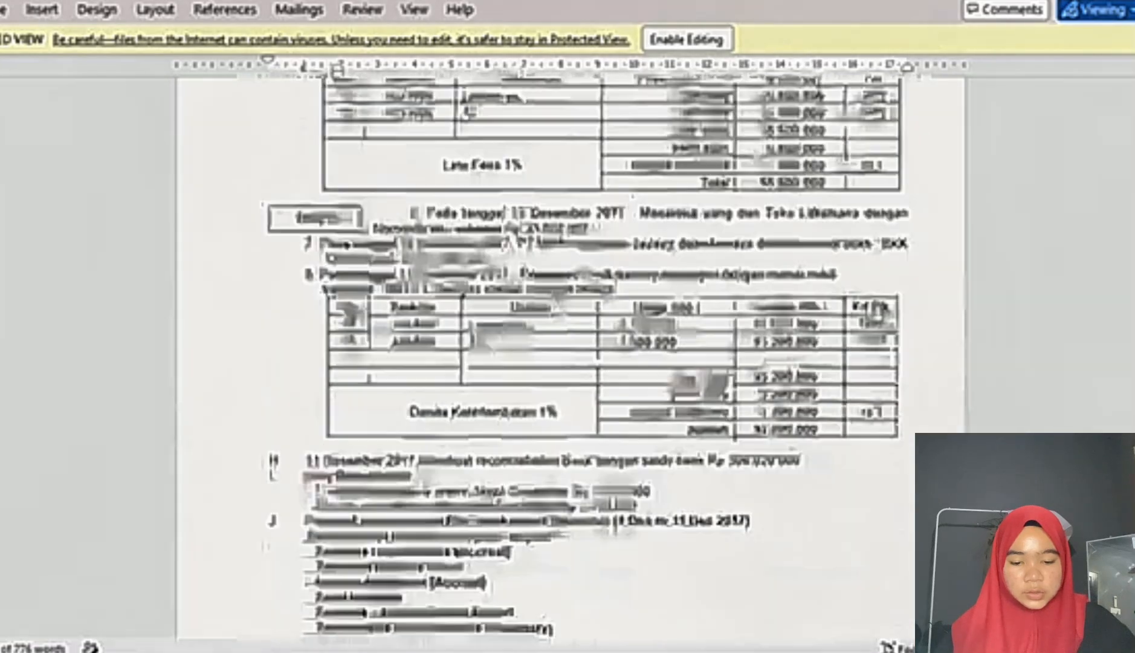
scroll(638, 336, "down", 5)
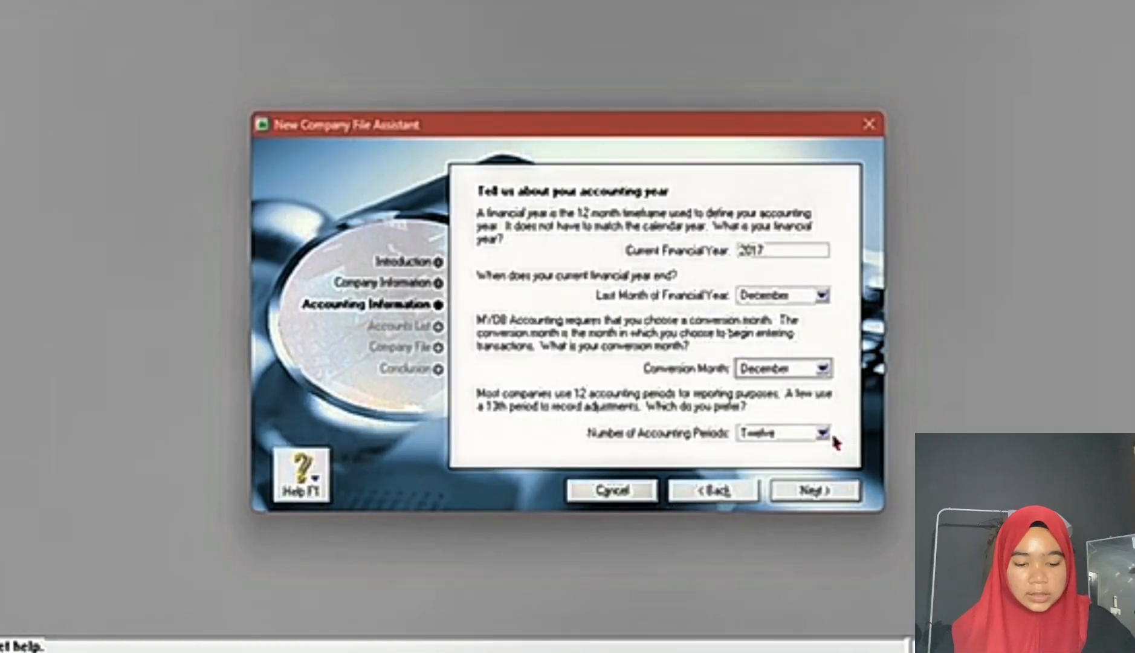
left_click(821, 432)
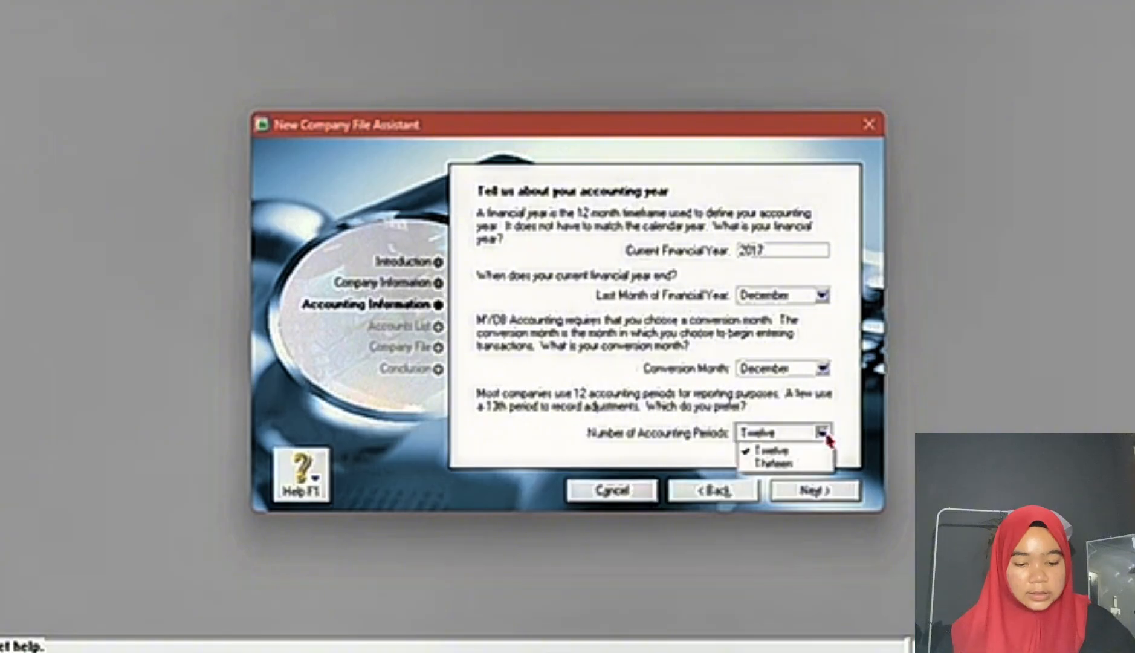
left_click(774, 464)
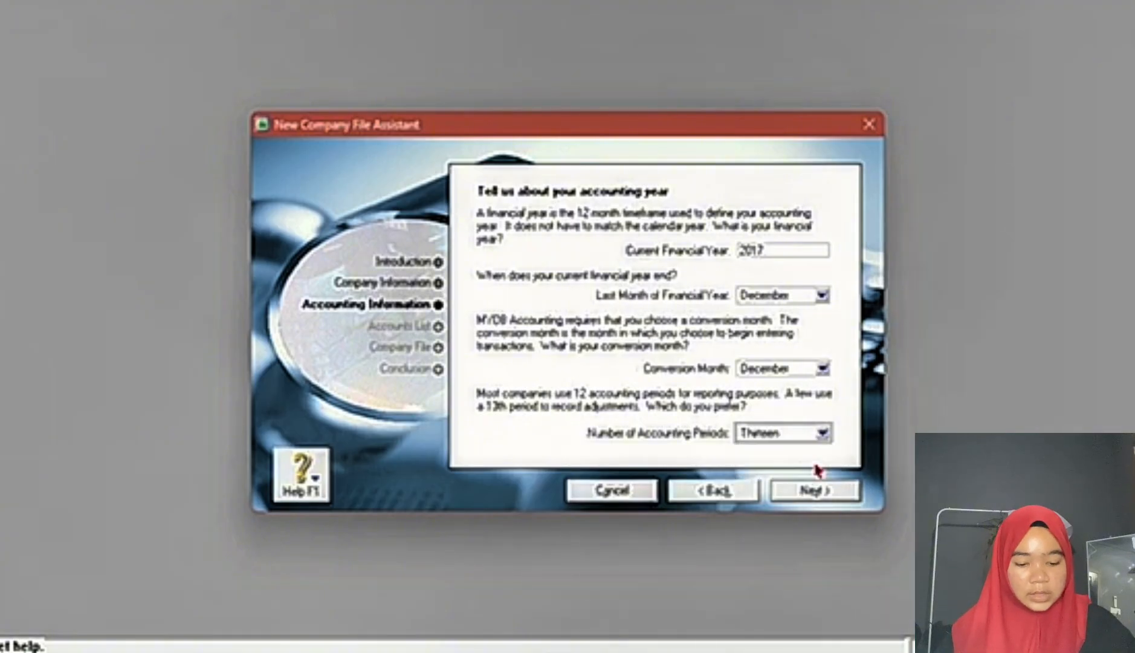
left_click(843, 491)
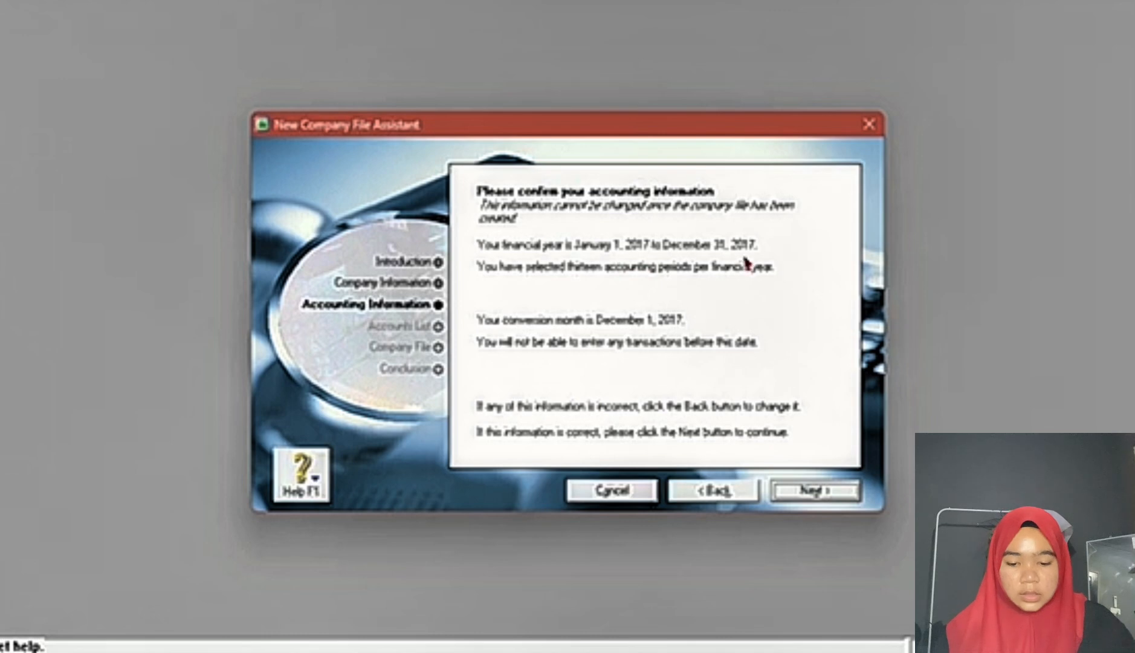
left_click(856, 500)
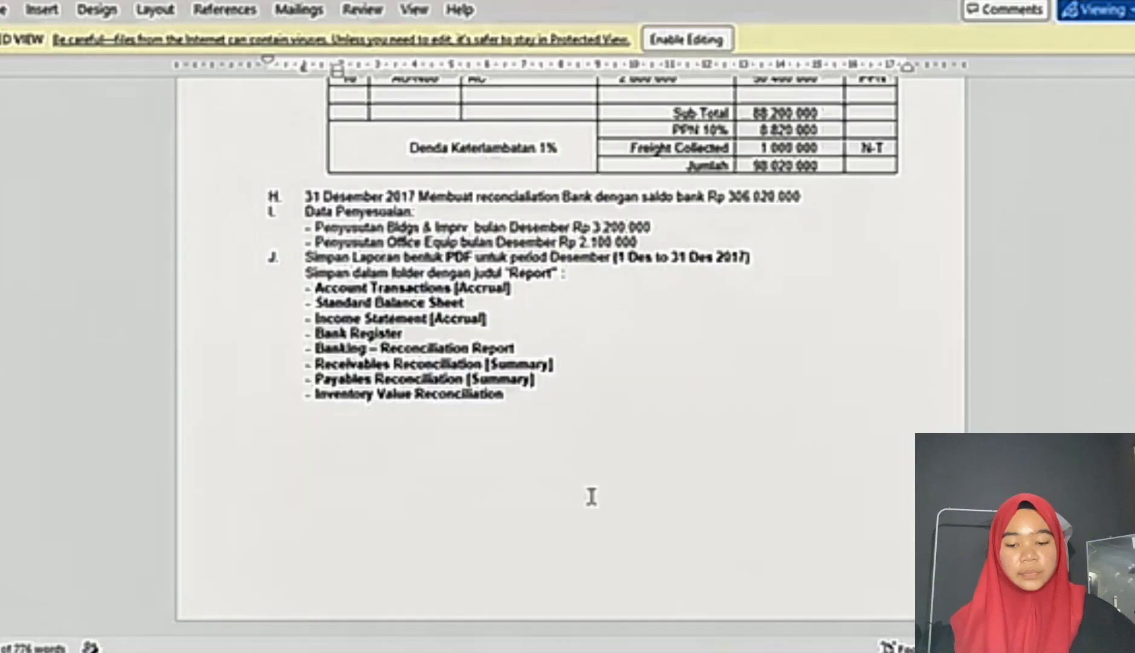
Step: Review the account changes in the Word exam document and choose to start with one of the lists provided by MYOB Accounting
scroll(304, 238, "up", 3)
scroll(305, 238, "up", 15)
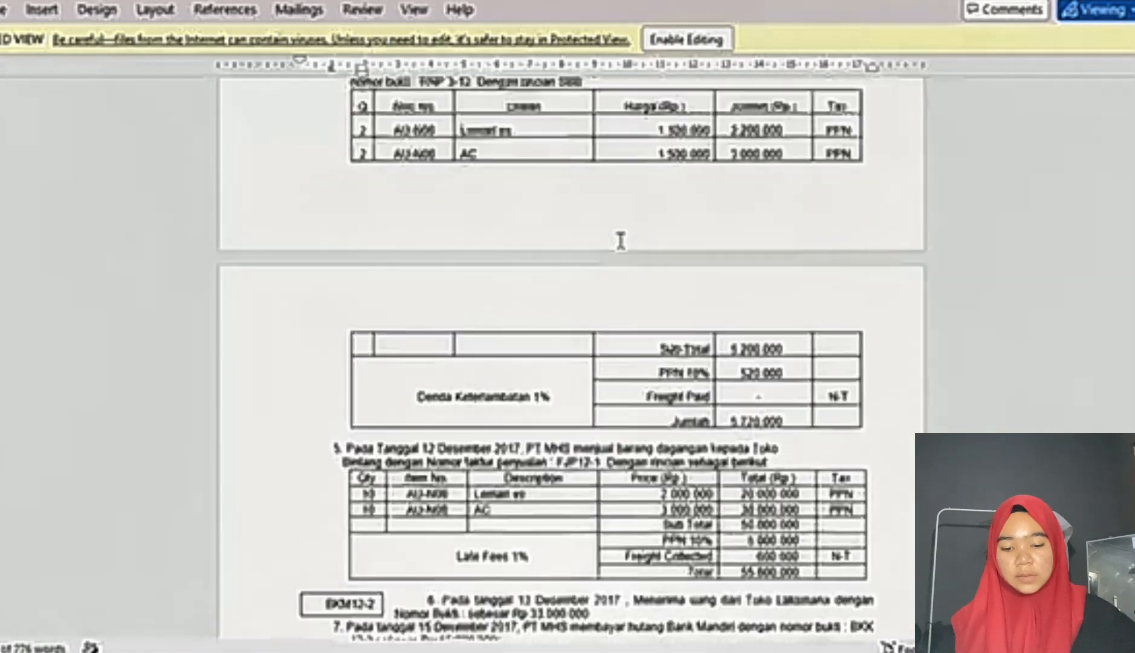
scroll(342, 387, "up", 2)
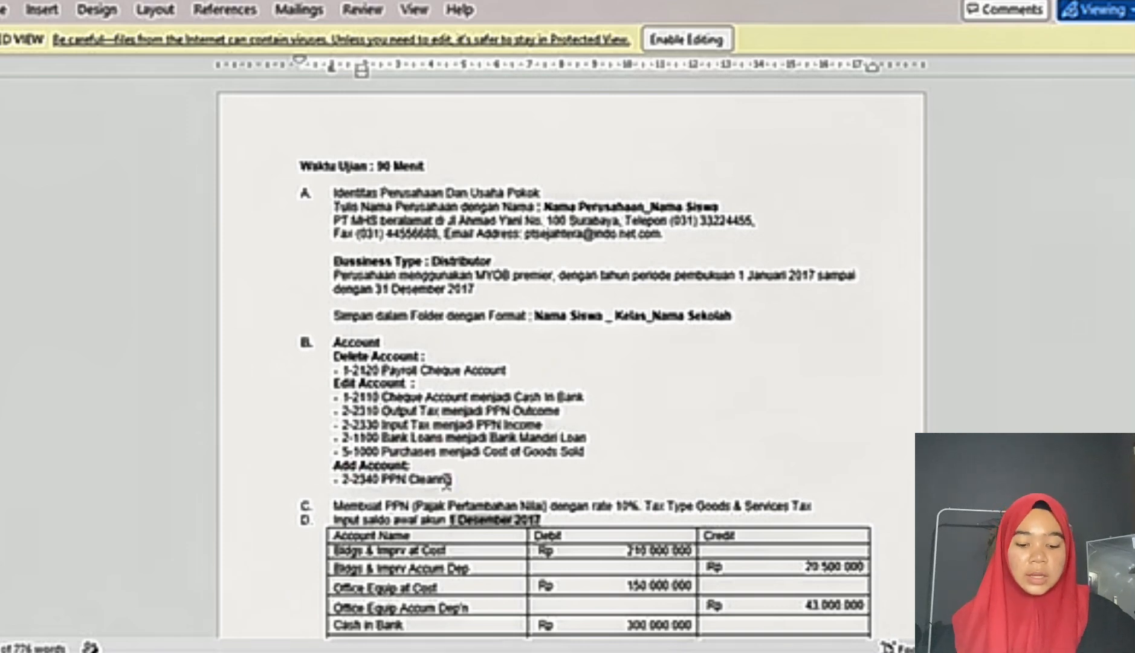
left_click(683, 651)
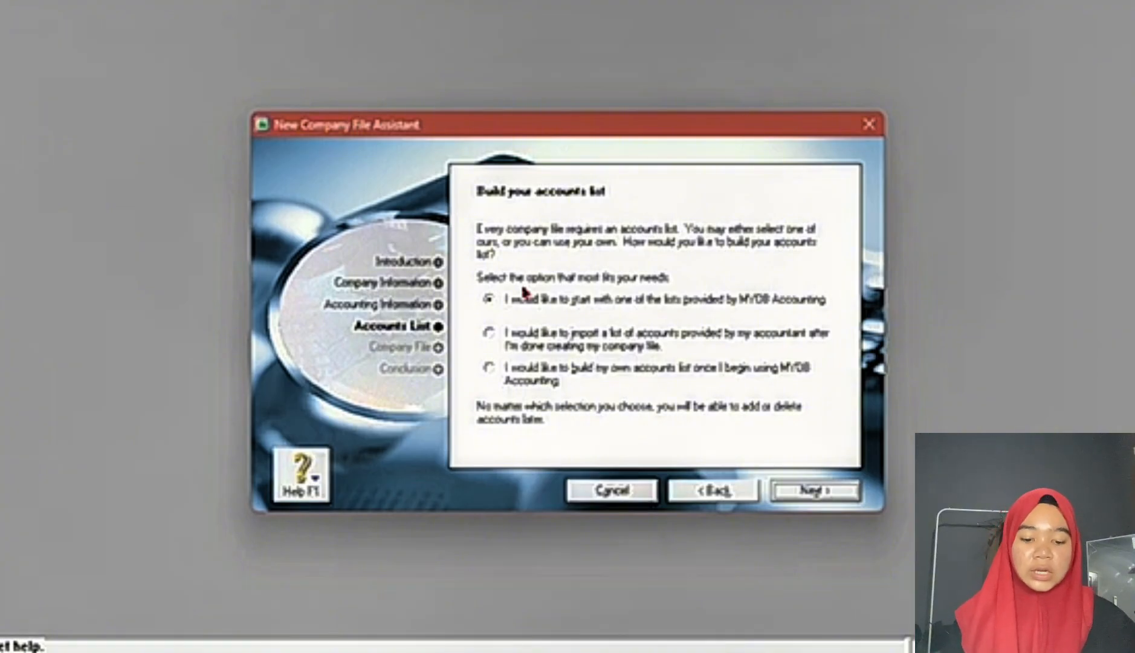
left_click(841, 497)
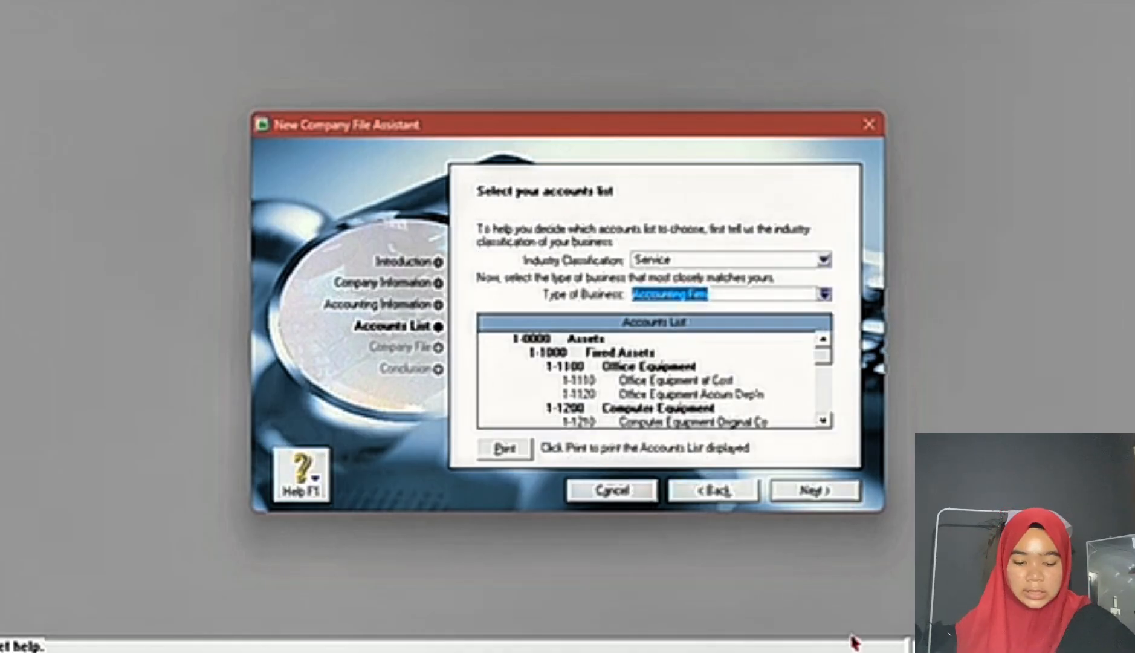
Step: Look up the business type in the Word exam document and set the industry classification to All
left_click(725, 651)
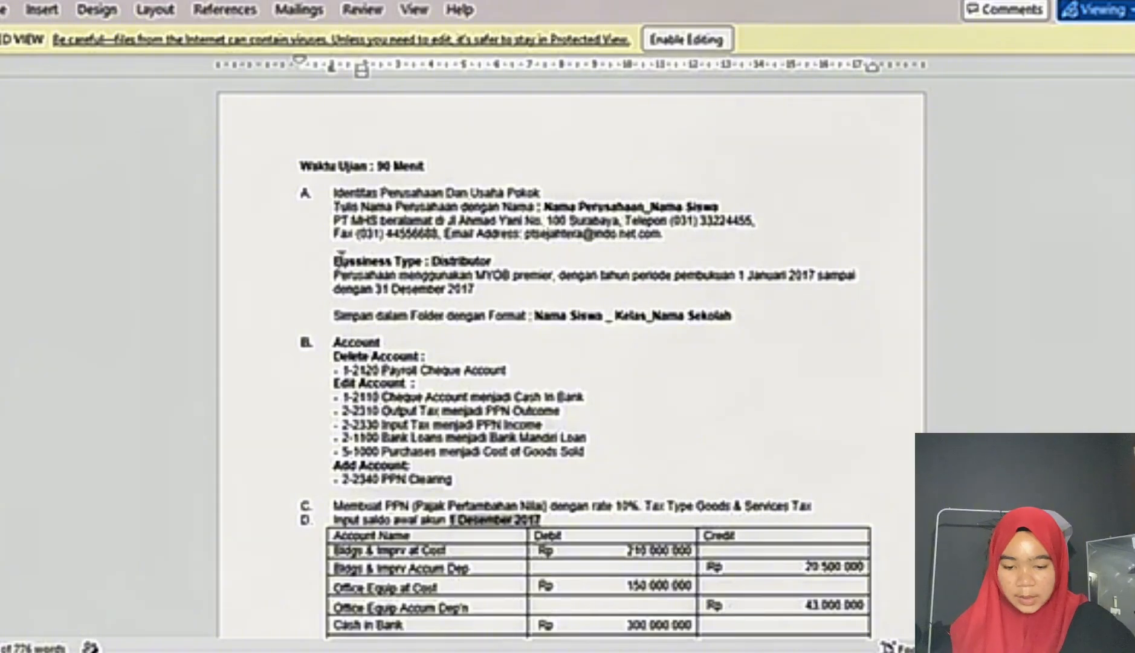
left_click_drag(332, 261, 492, 261)
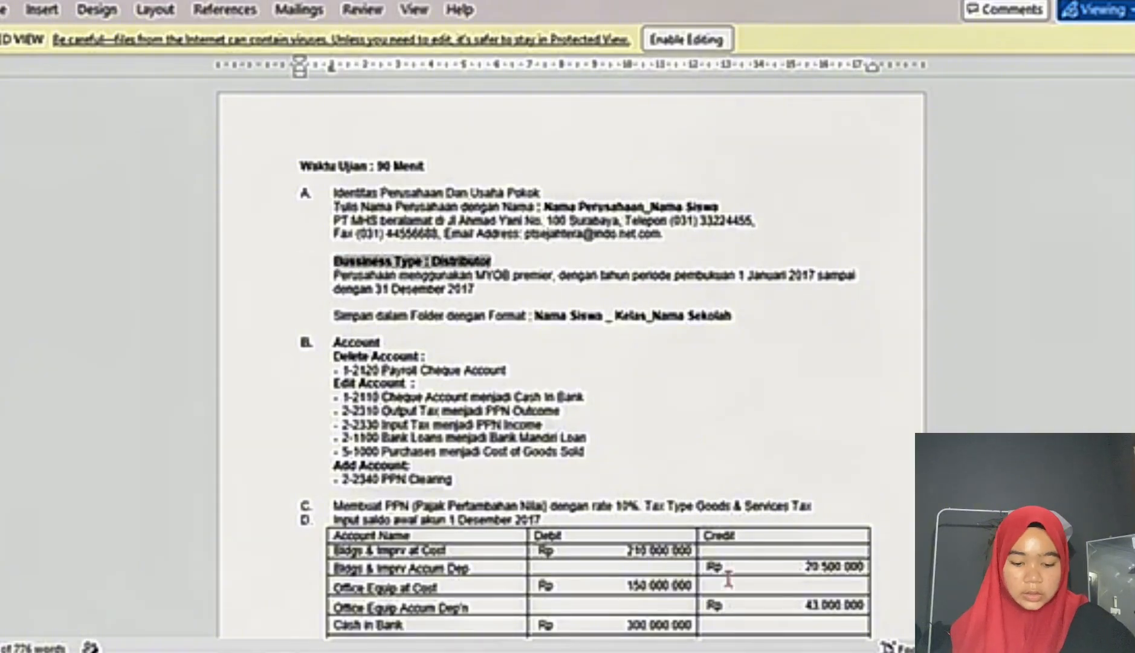
left_click(732, 651)
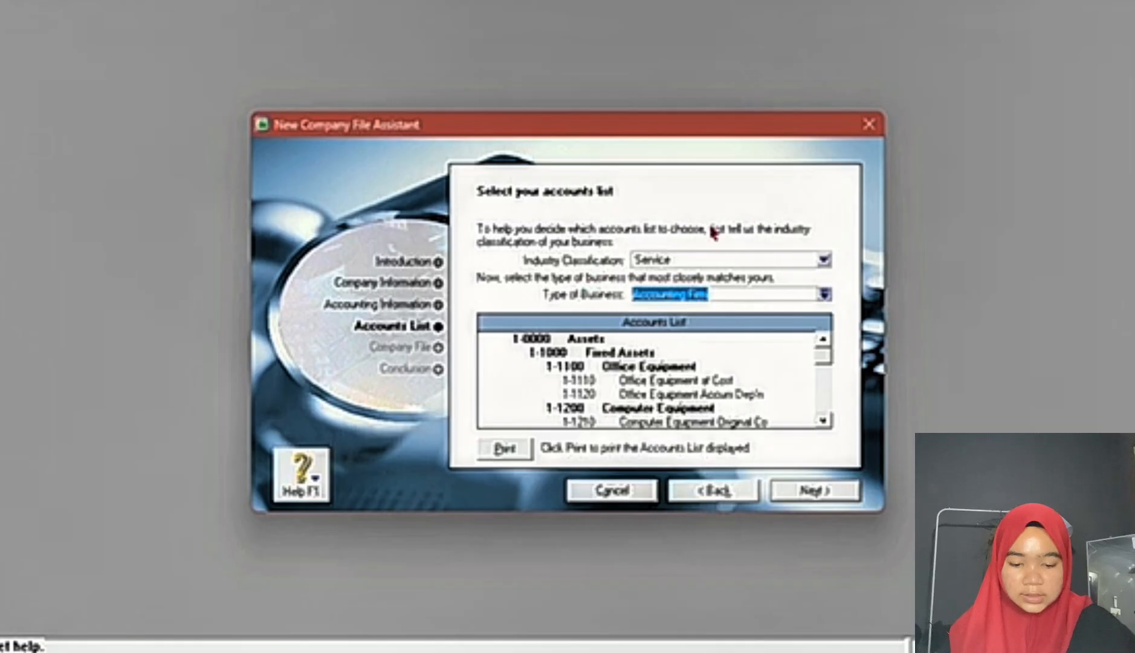
left_click(825, 261)
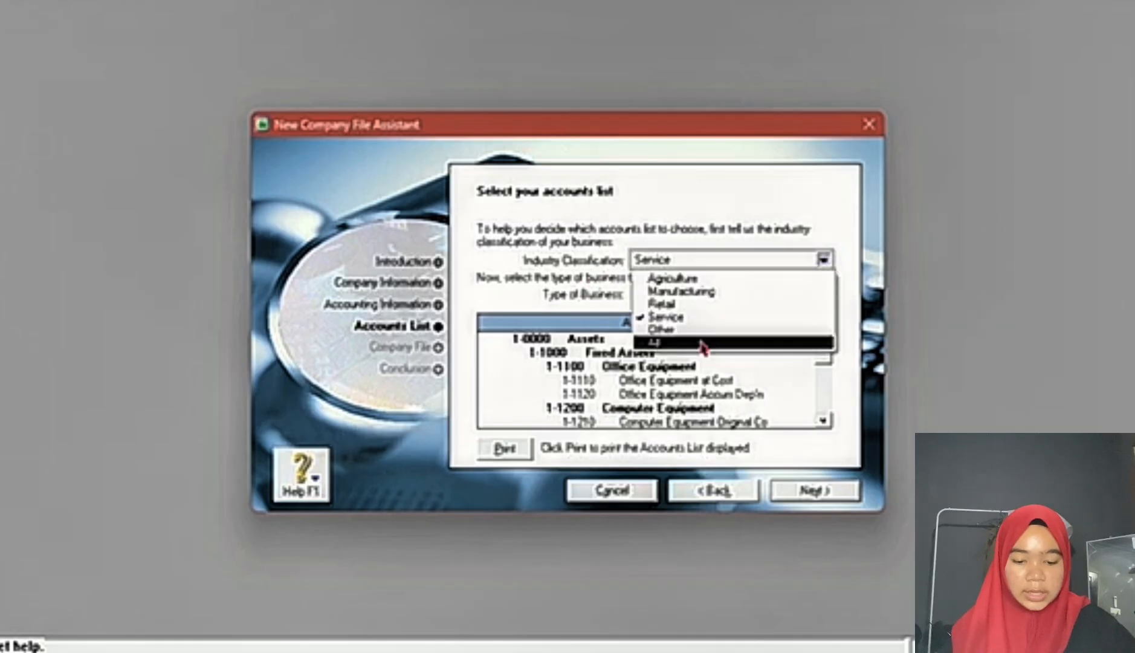
left_click(698, 346)
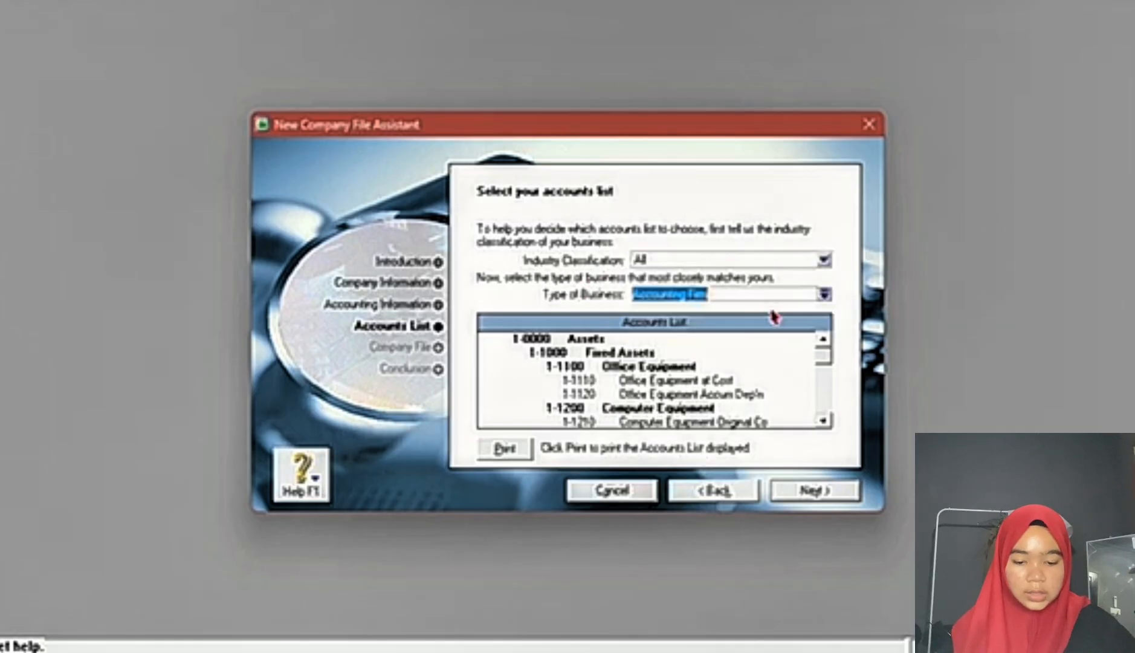
Step: Set the type of business to Distributor, check it against the Word exam document, and confirm the accounts list
left_click(825, 294)
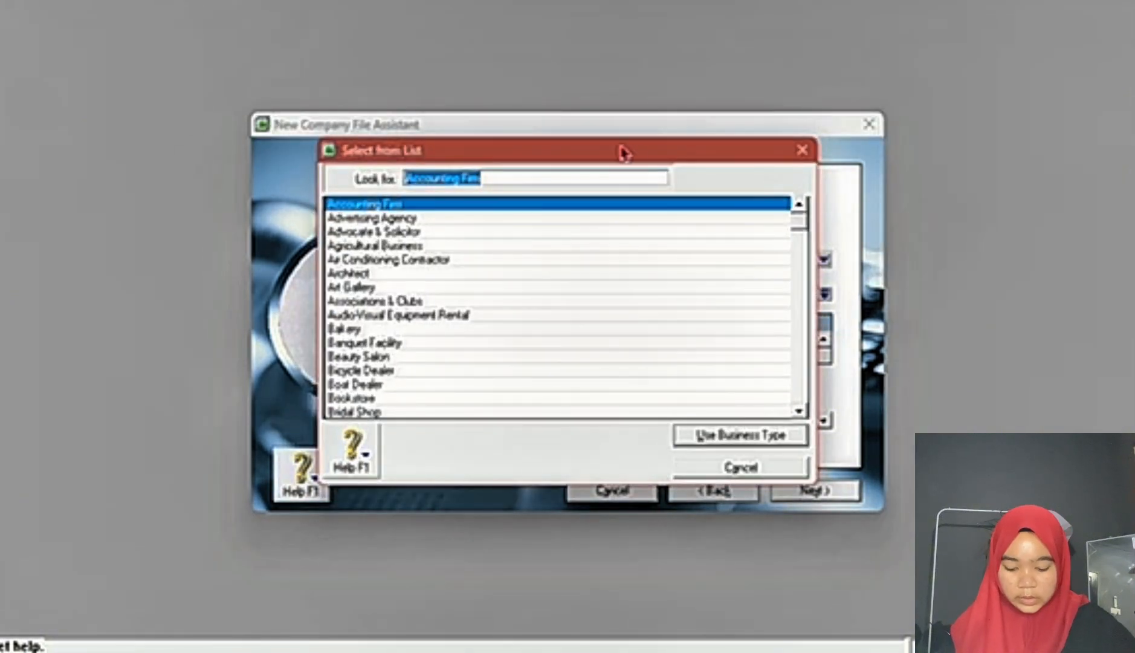
type("di")
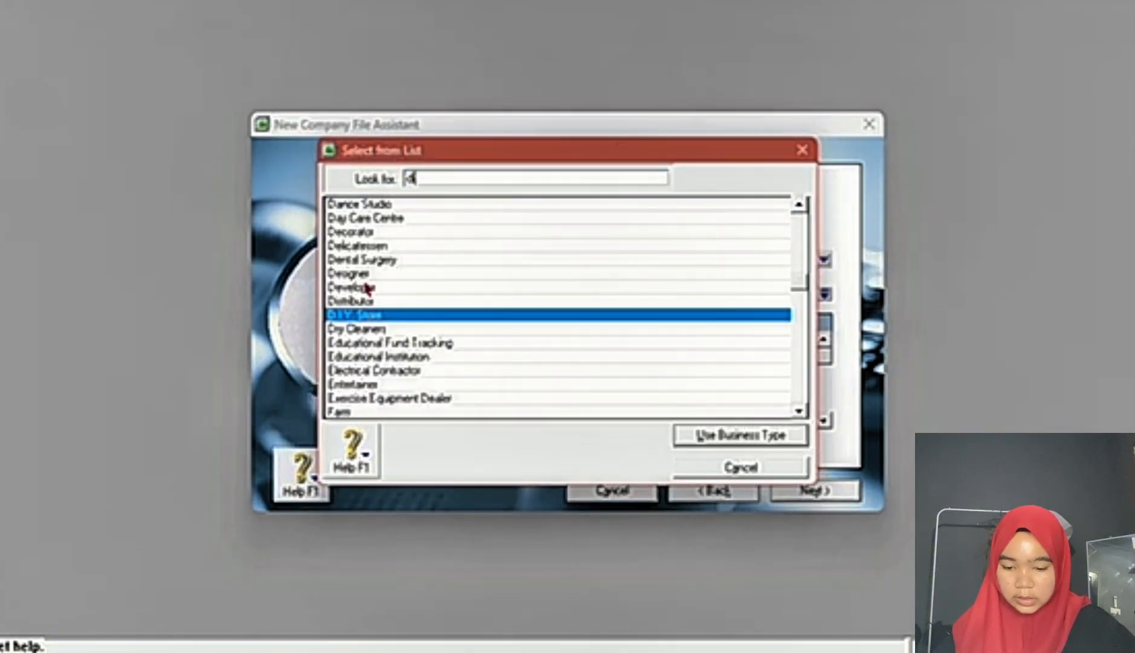
double_click(357, 301)
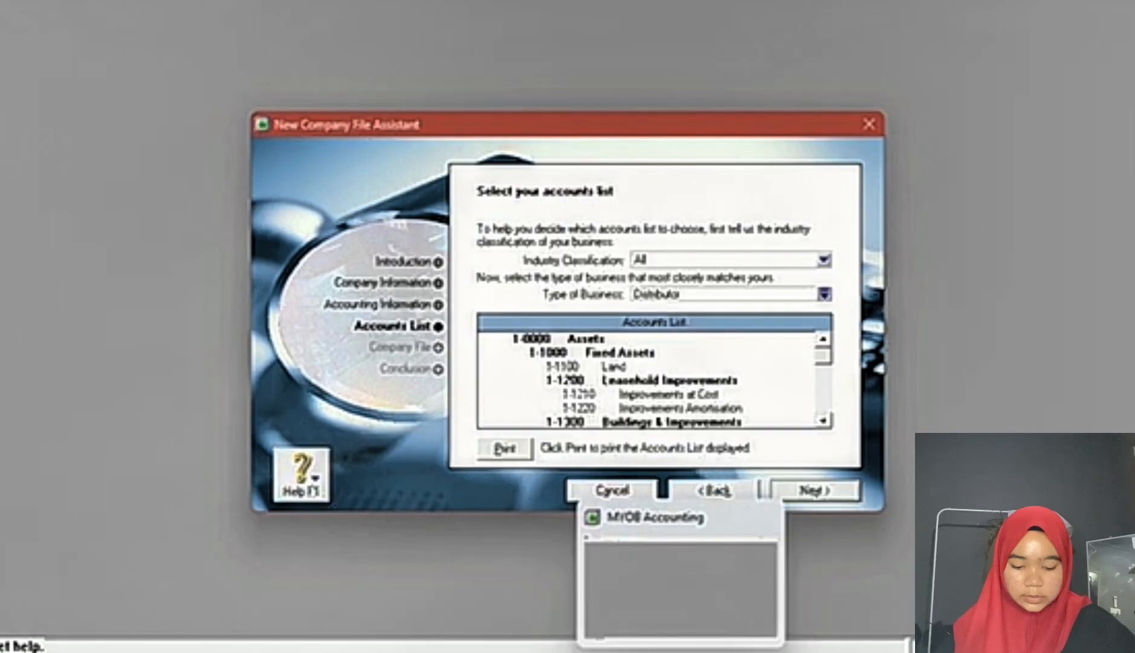
left_click(683, 651)
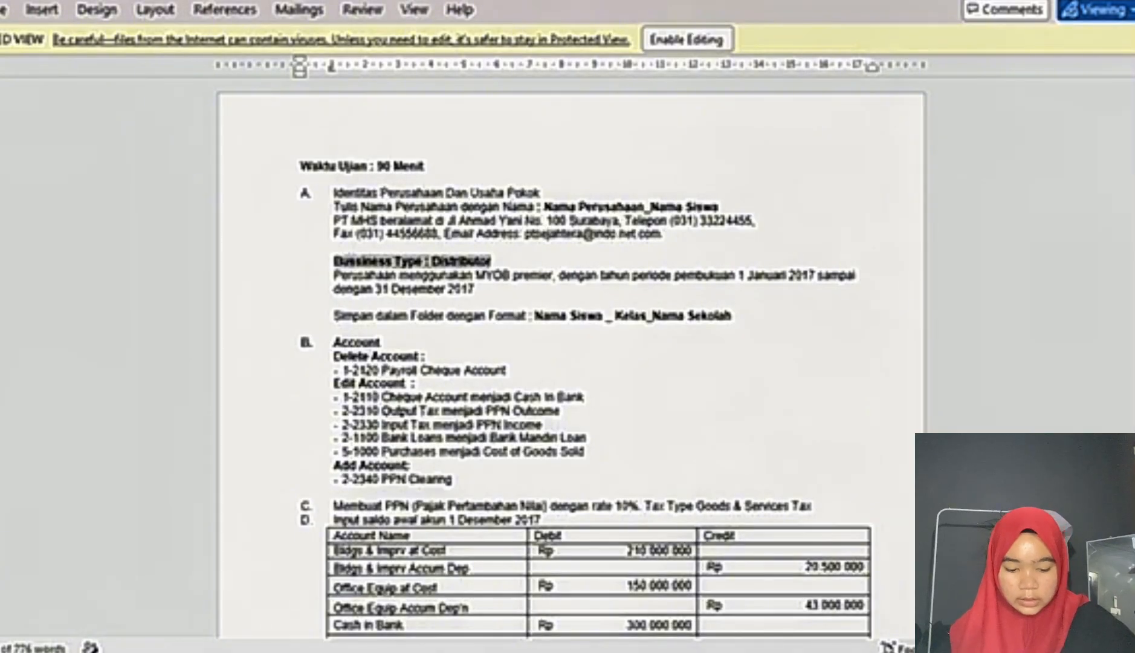
left_click(713, 651)
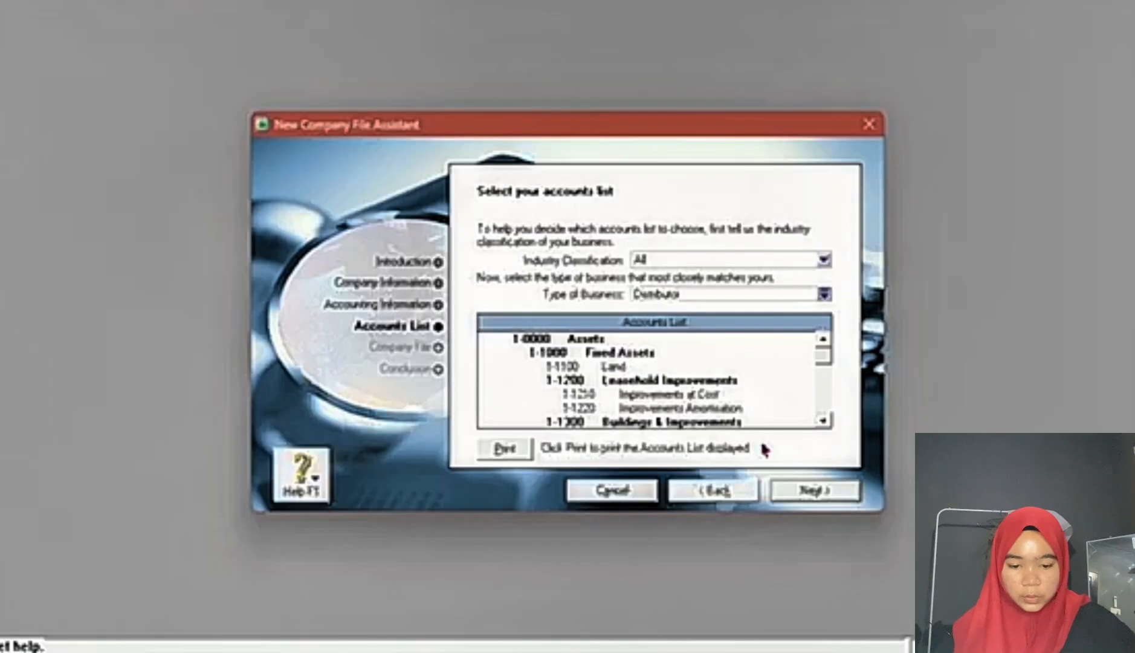
left_click(844, 491)
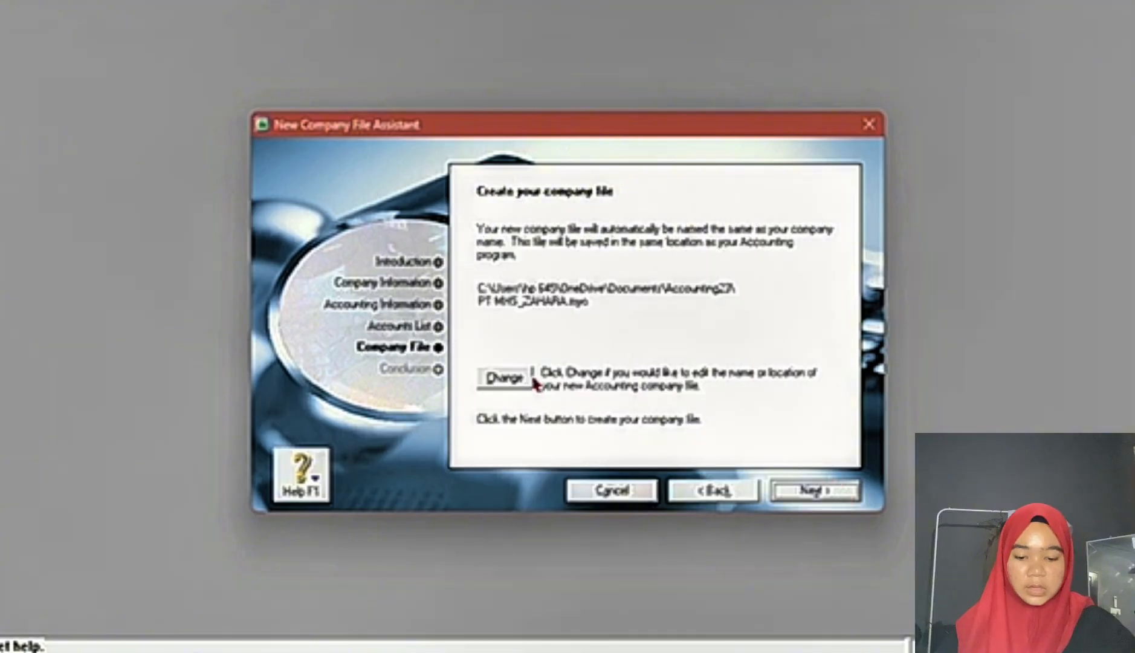
Step: Try to save the company file under its default name and with the suffix 1, declining to replace existing files
left_click(515, 378)
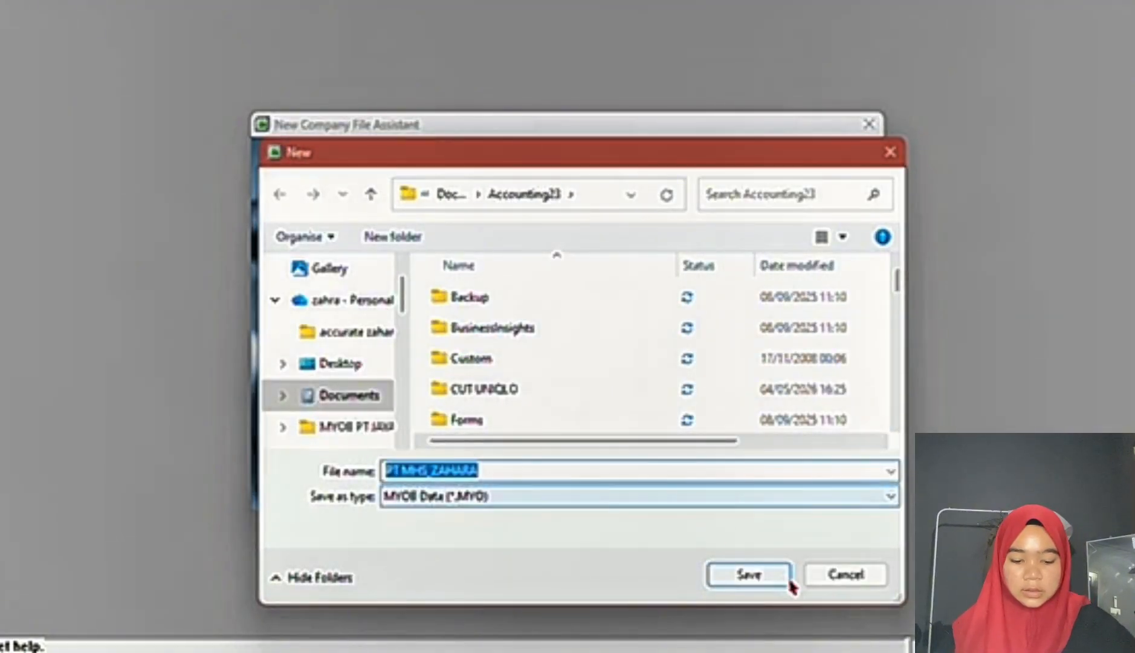
left_click(747, 576)
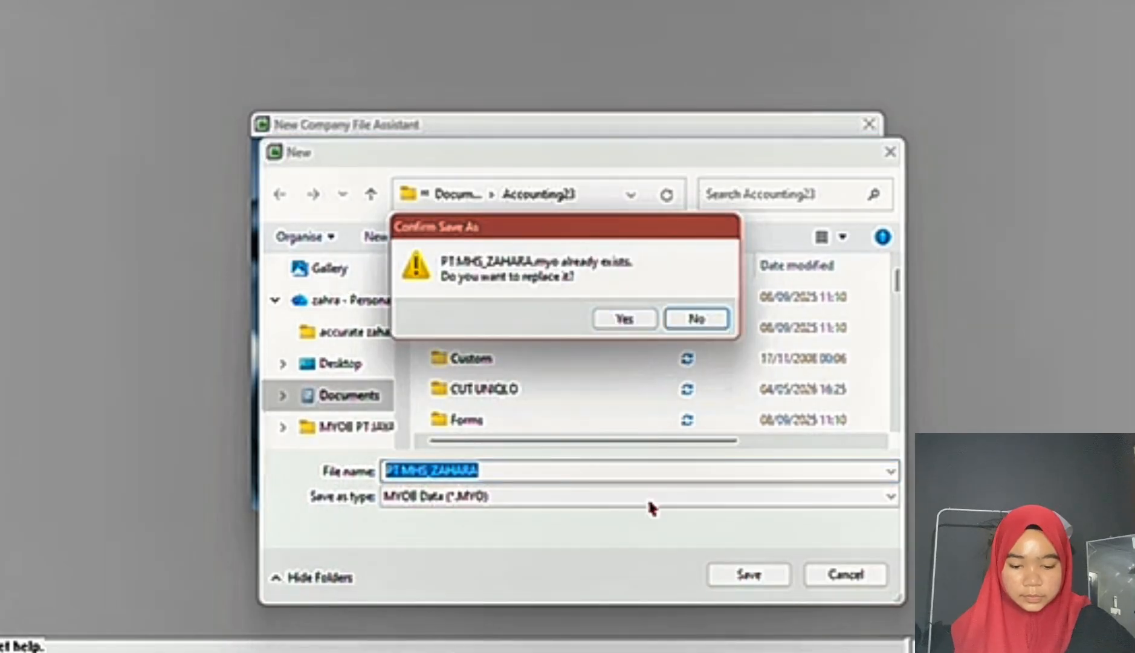
left_click(677, 319)
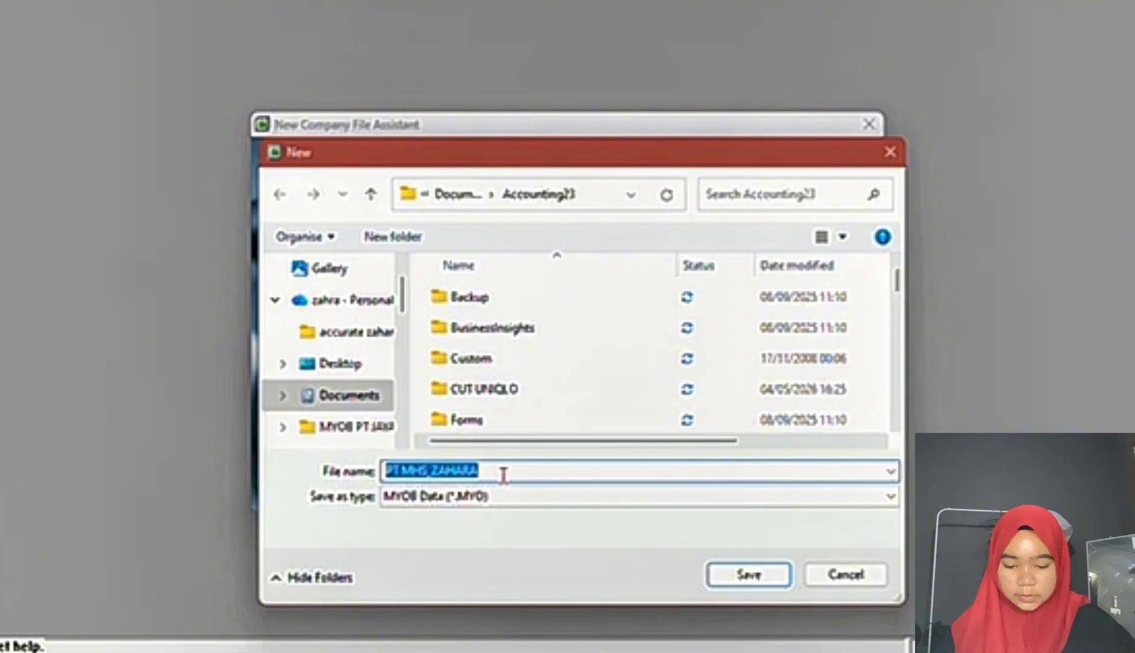
left_click(498, 469)
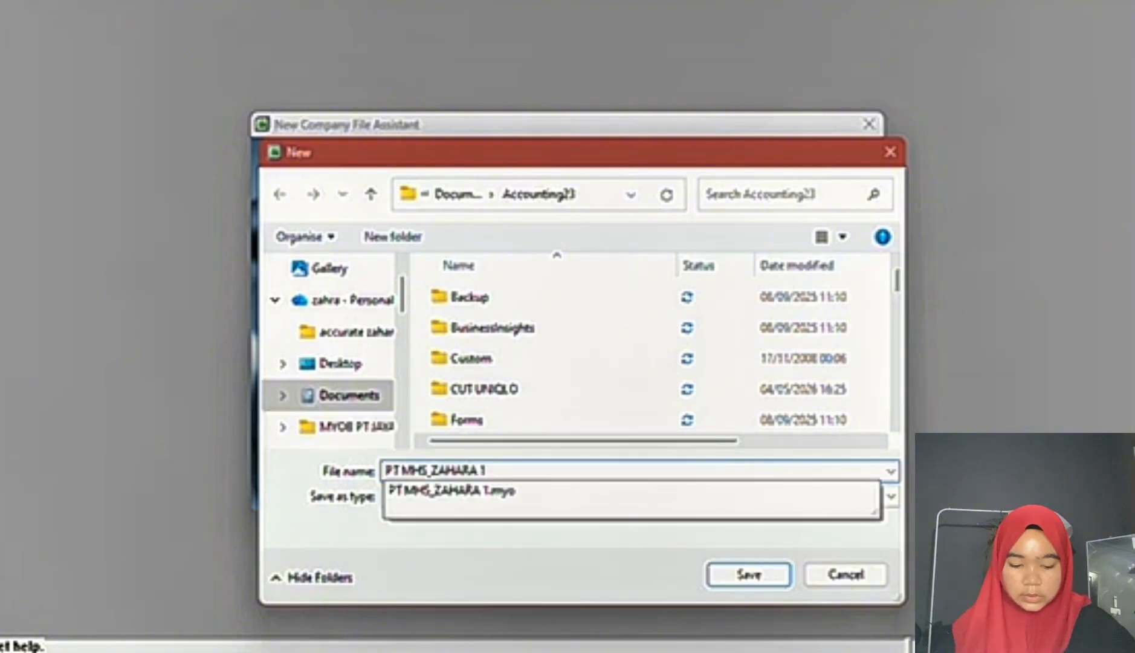
left_click(764, 584)
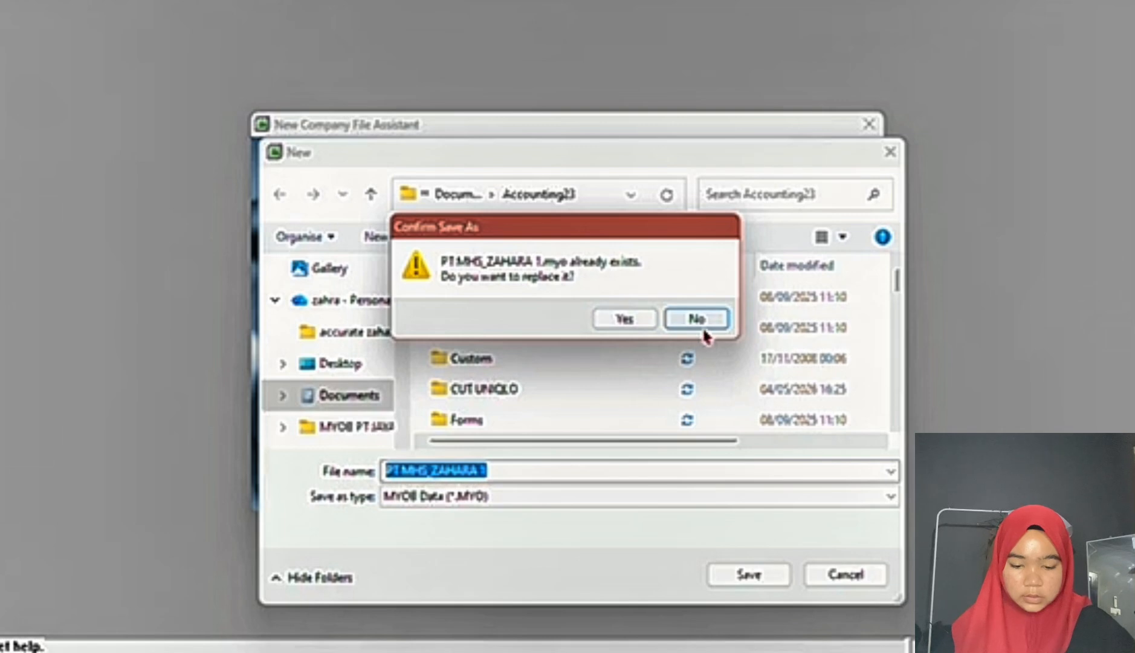
left_click(701, 322)
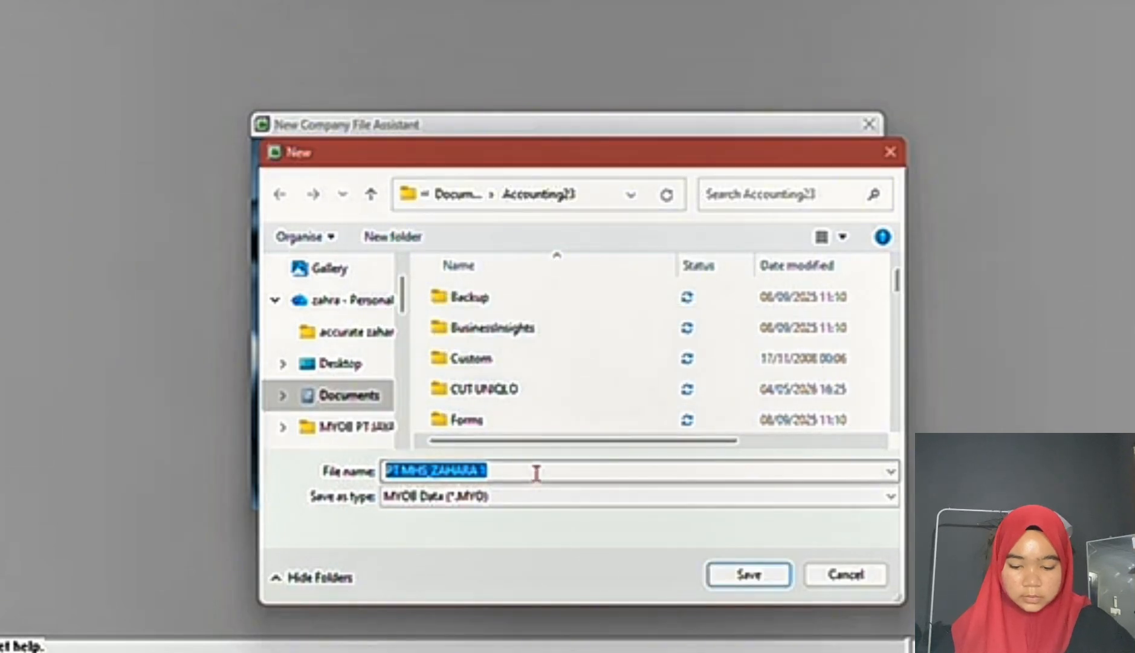
Step: Replace the company file name's suffix with "ujian praktek", save the name and create the company file
left_click(536, 472)
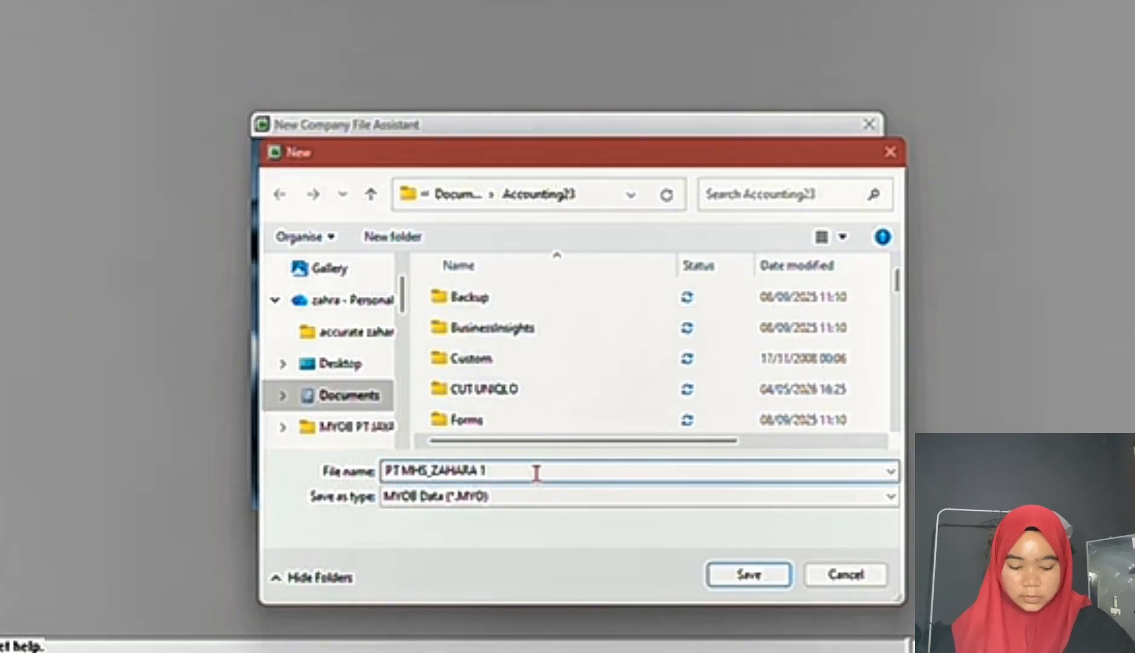
key("BackSpace")
key("BackSpace")
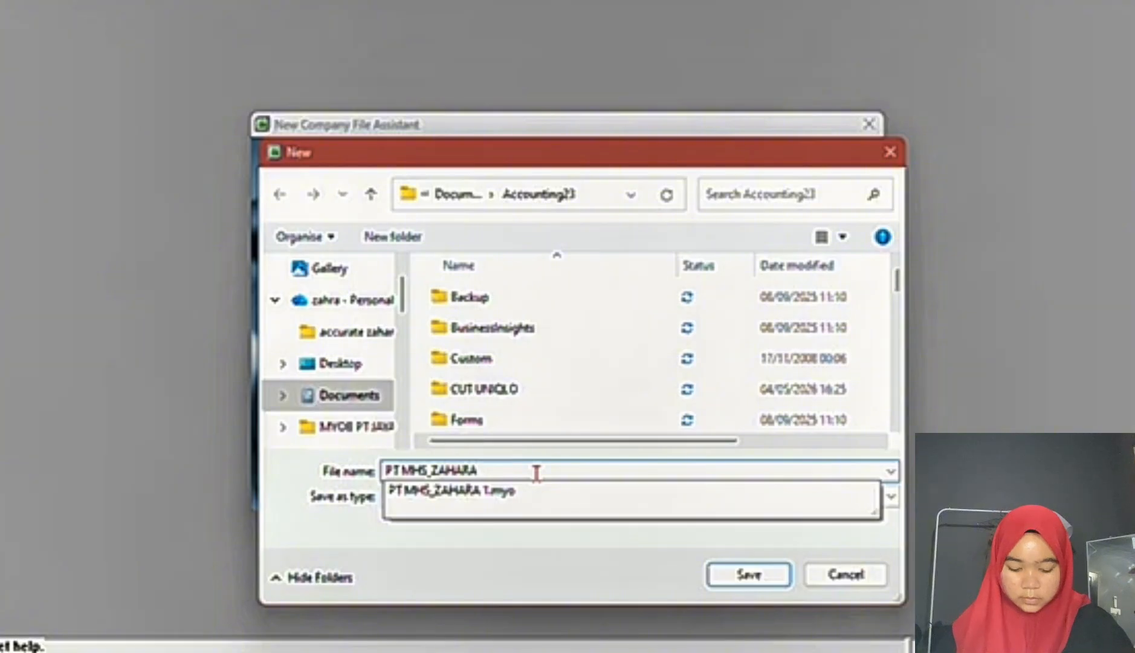
type("ujian p")
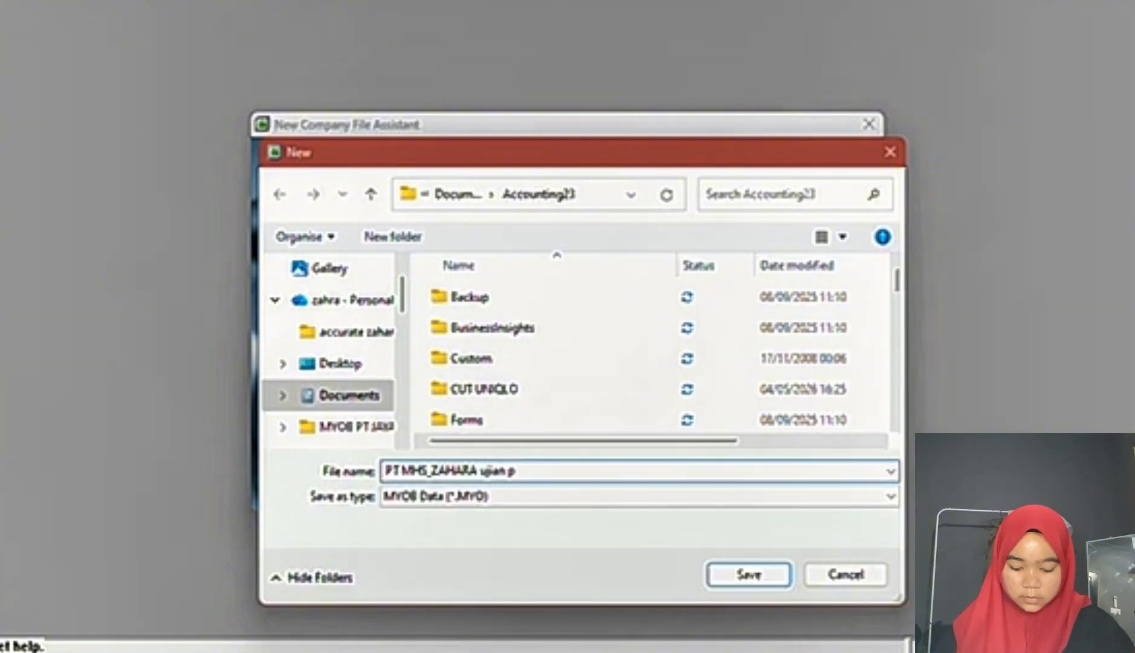
type("raktek")
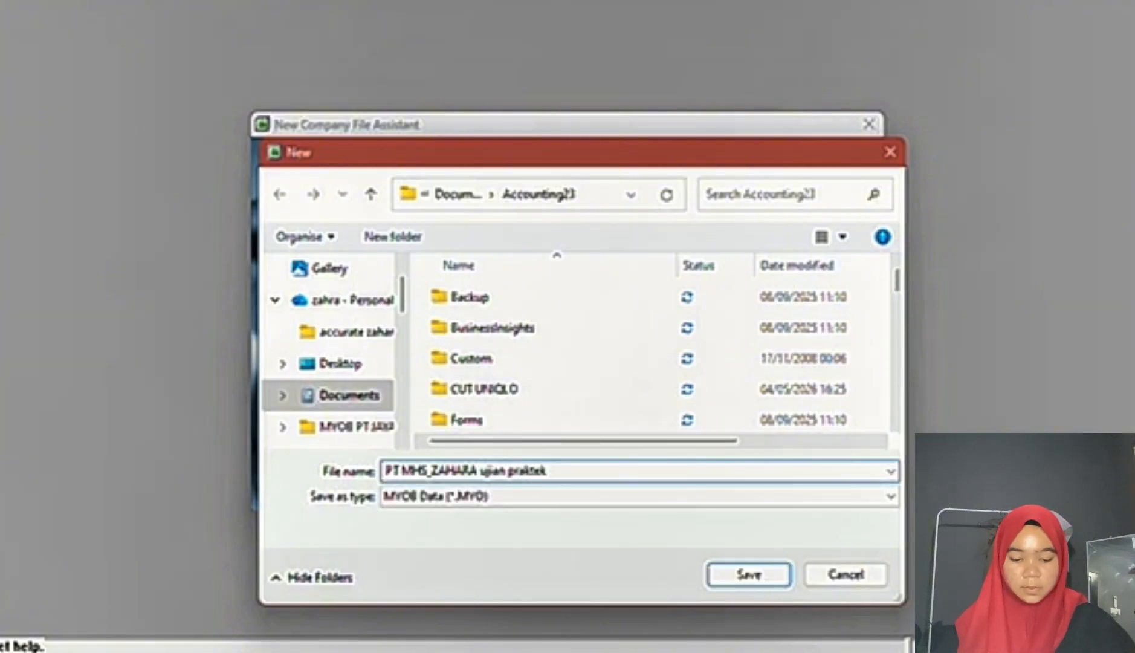
left_click(749, 580)
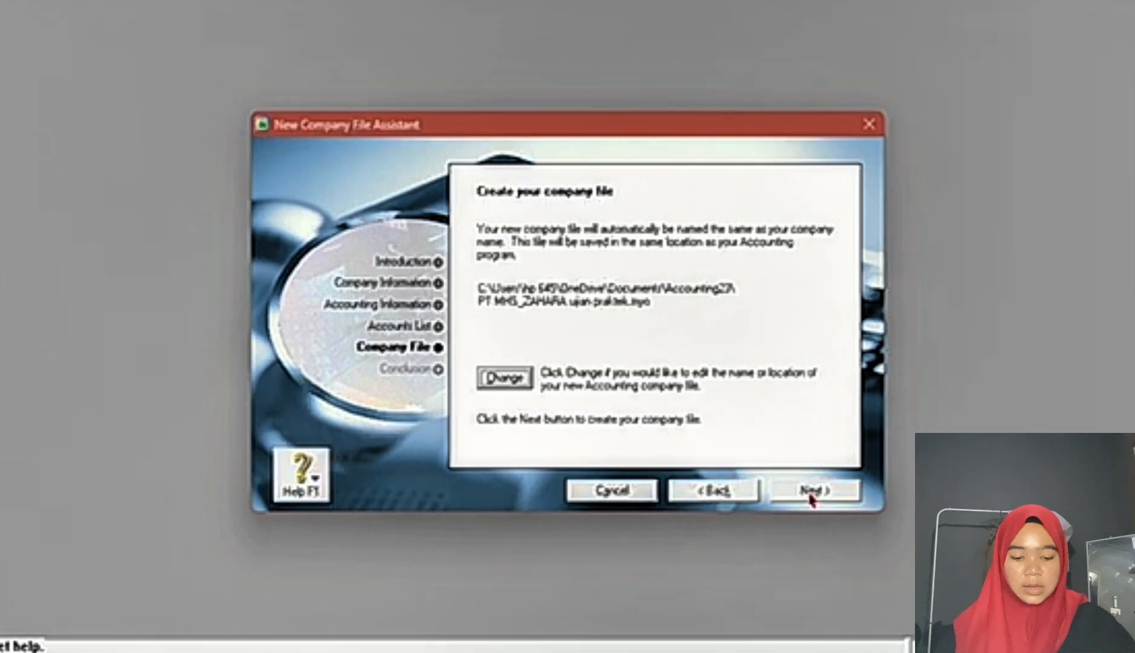
left_click(811, 493)
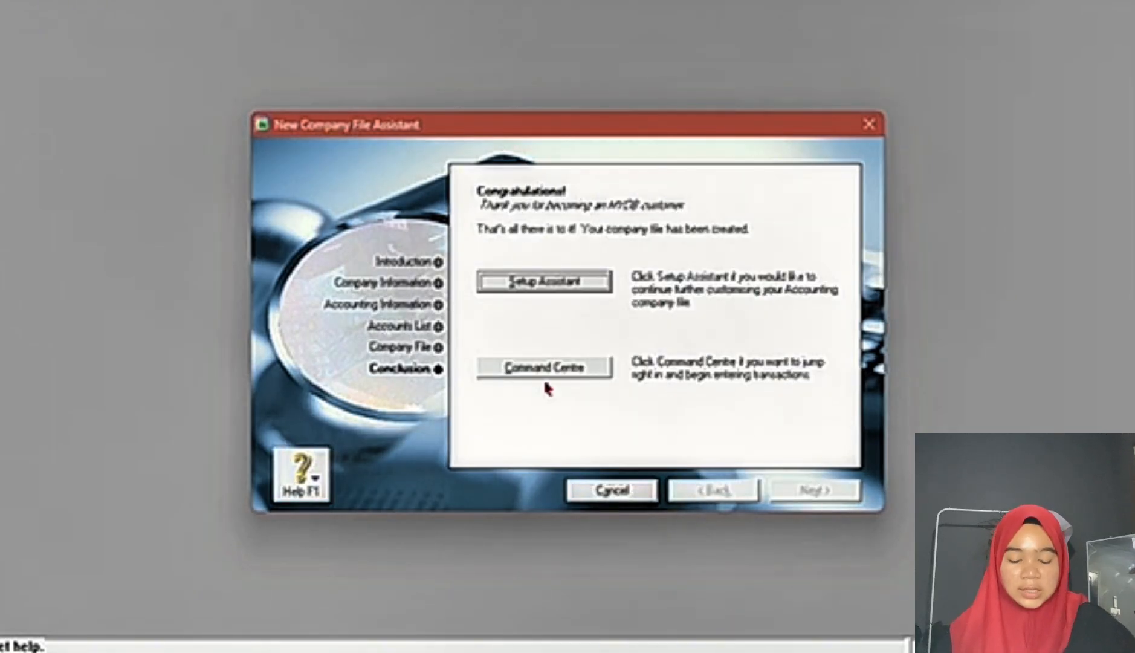
Step: Go to the Command Centre and open the Accounts List from the Accounts area
left_click(573, 372)
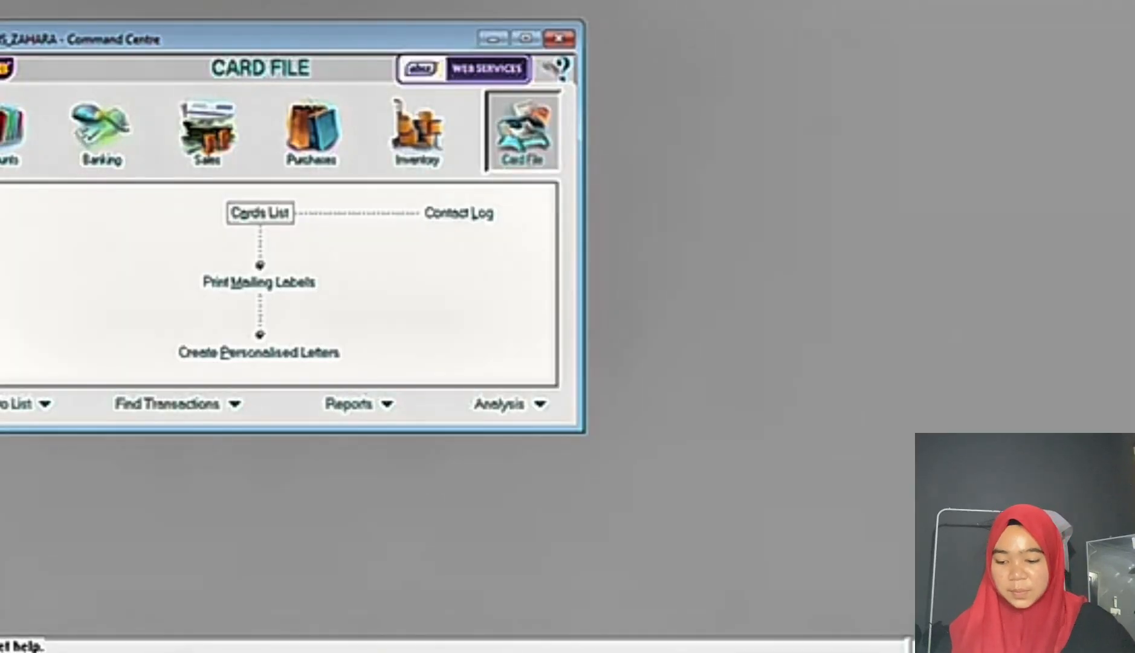
left_click(6, 133)
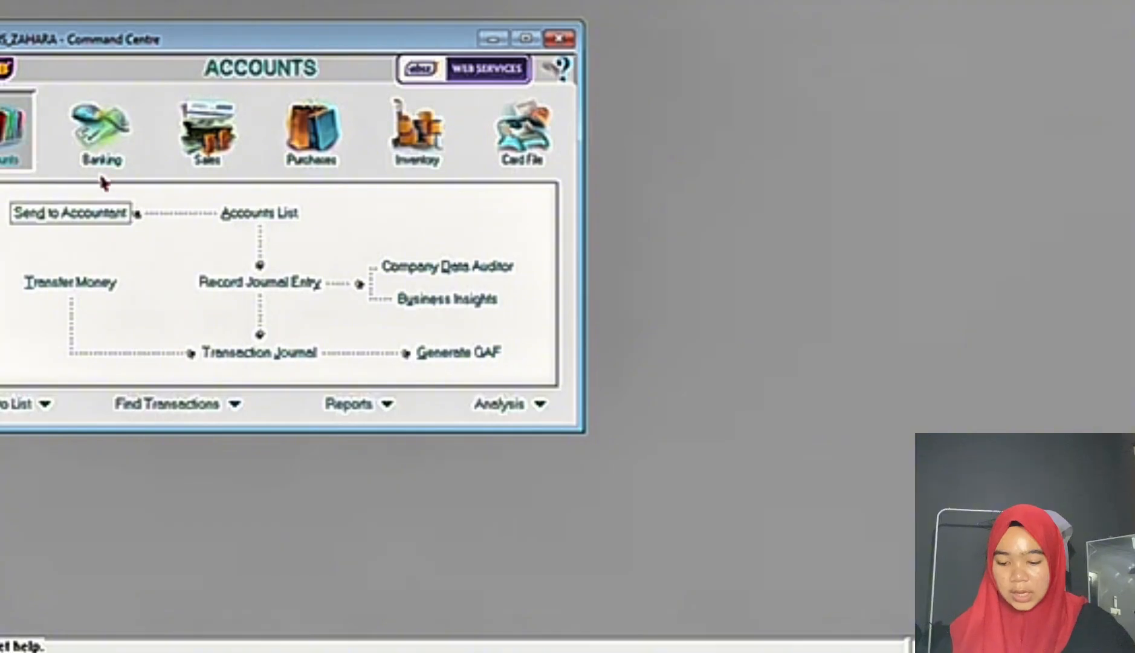
left_click(243, 229)
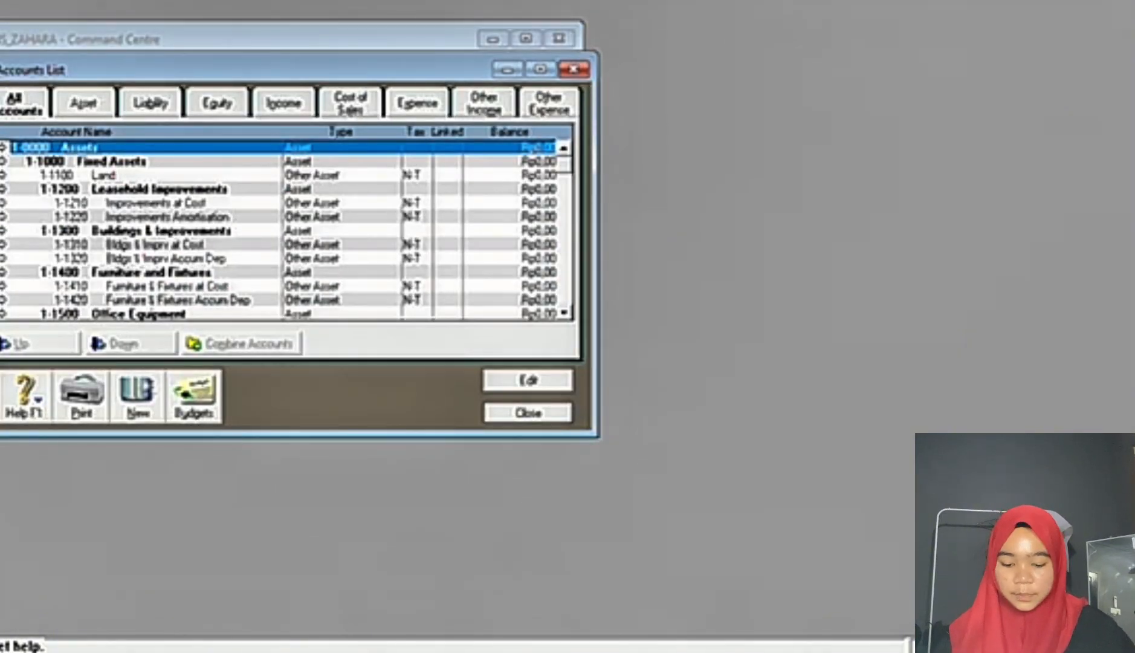
Step: Check the account to remove in the Word exam document and delete account 1-2120 Payroll Cheque Account
left_click(677, 652)
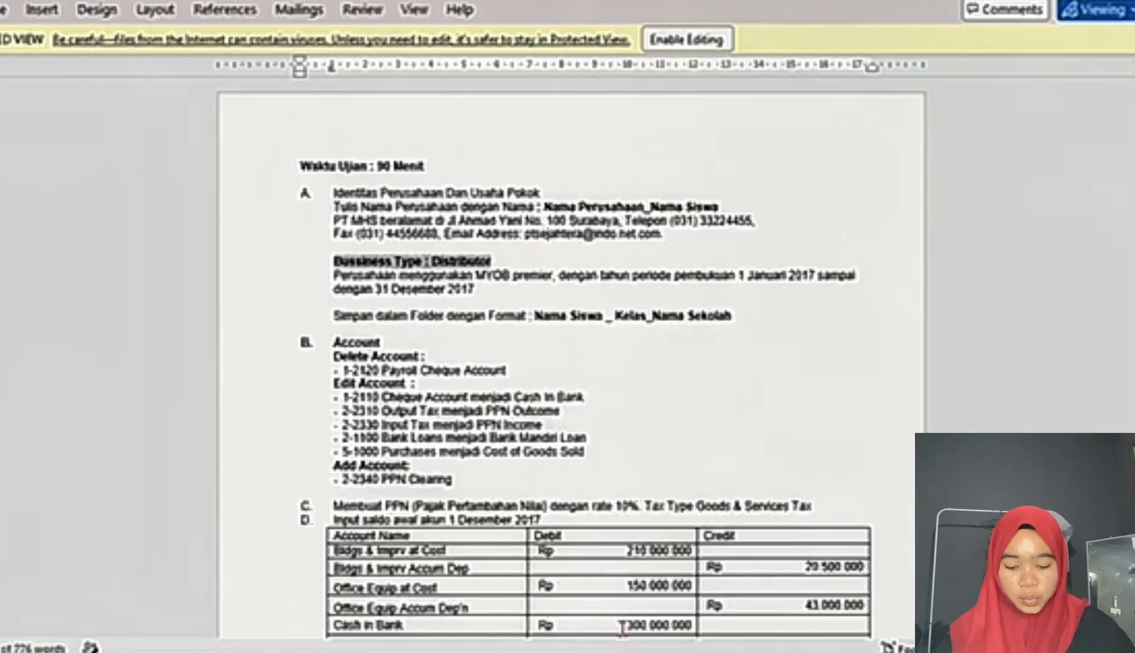
left_click(677, 649)
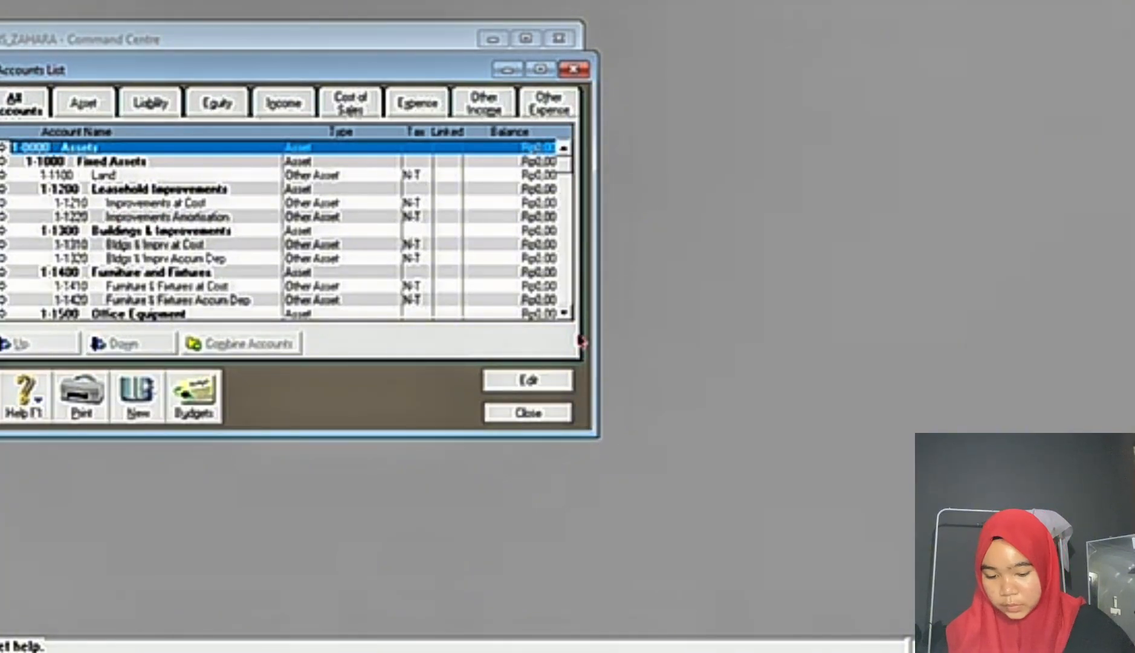
left_click(566, 315)
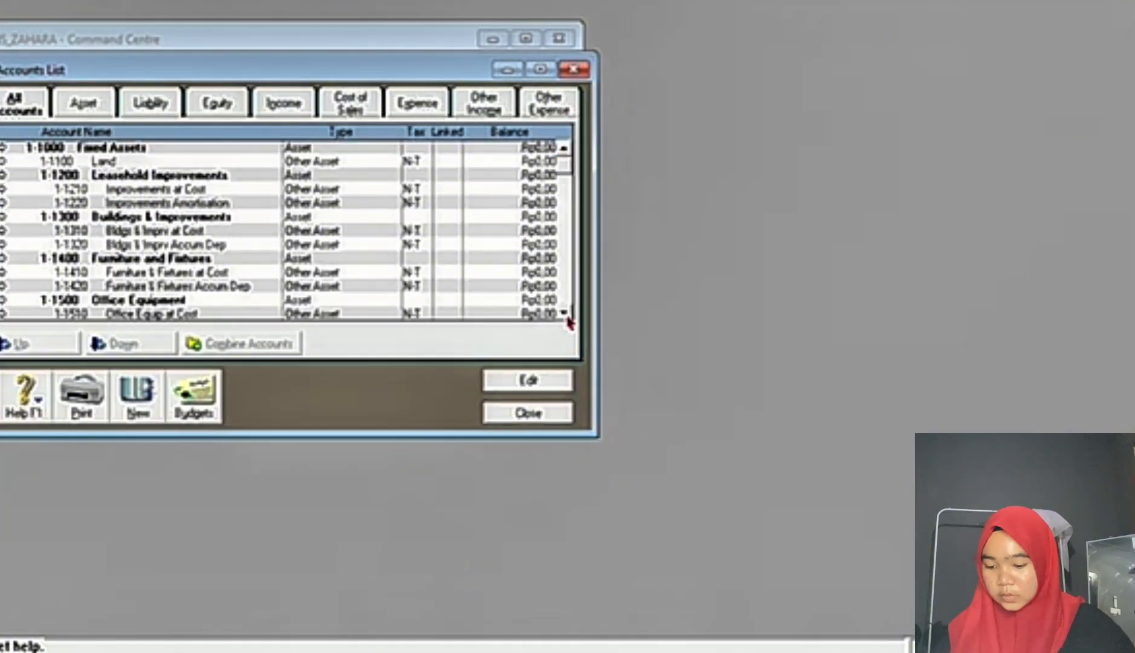
left_click_drag(566, 316, 566, 316)
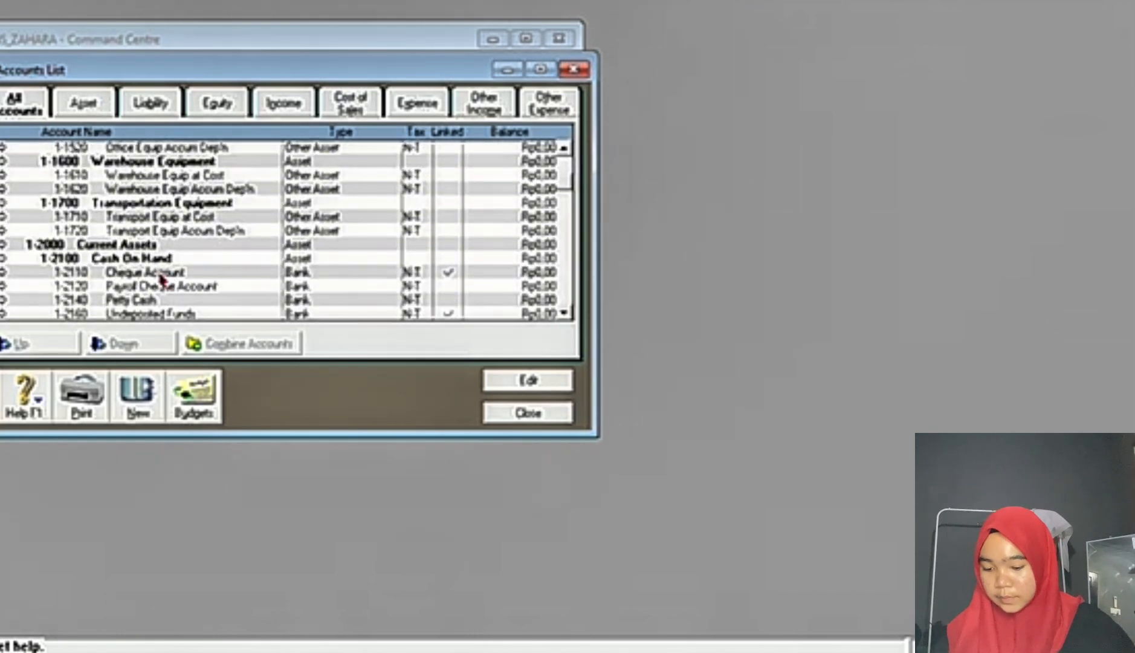
double_click(105, 288)
right_click(106, 289)
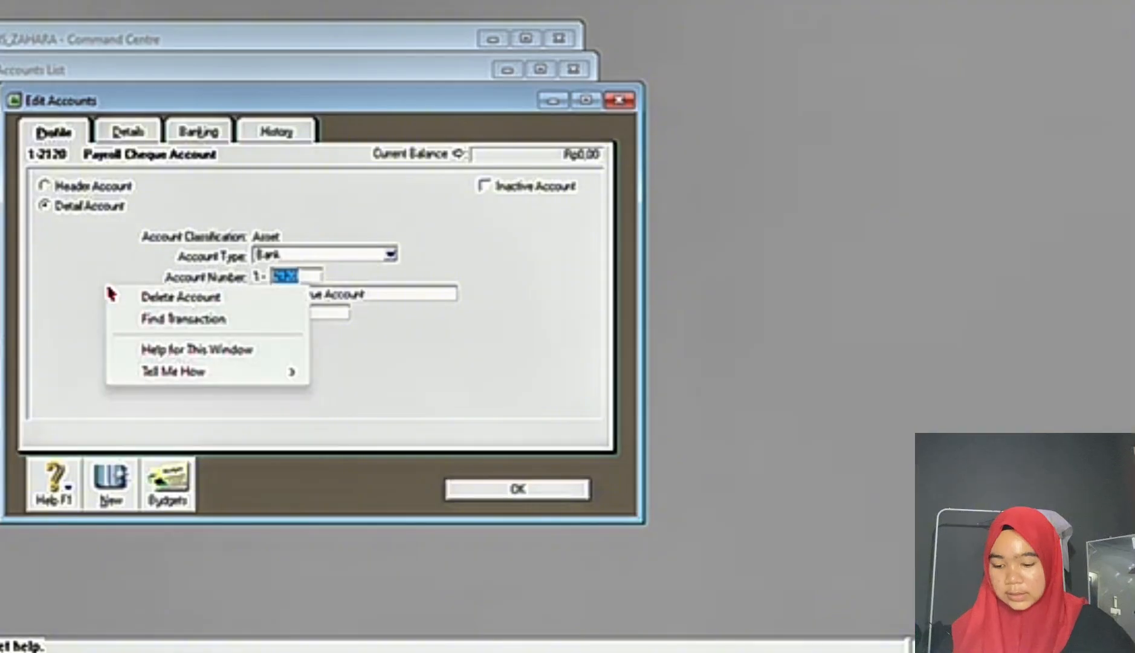
left_click(156, 302)
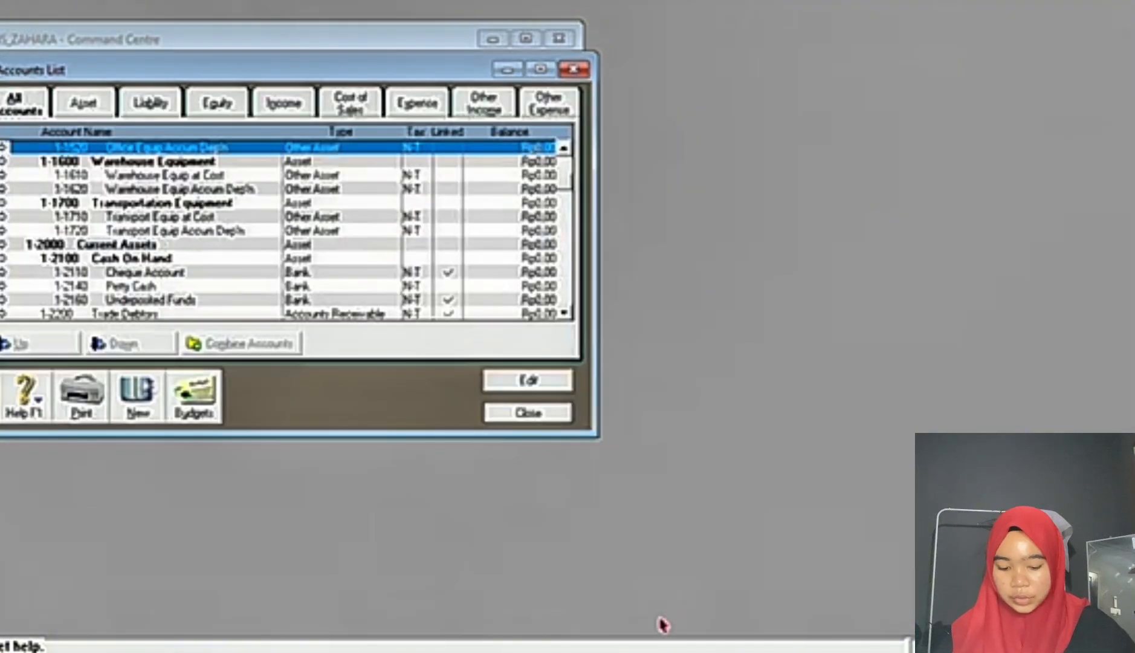
Step: Check the account edits in the Word exam document and rename account 1-2110 Cheque Account to CASH IN BANK
left_click(725, 652)
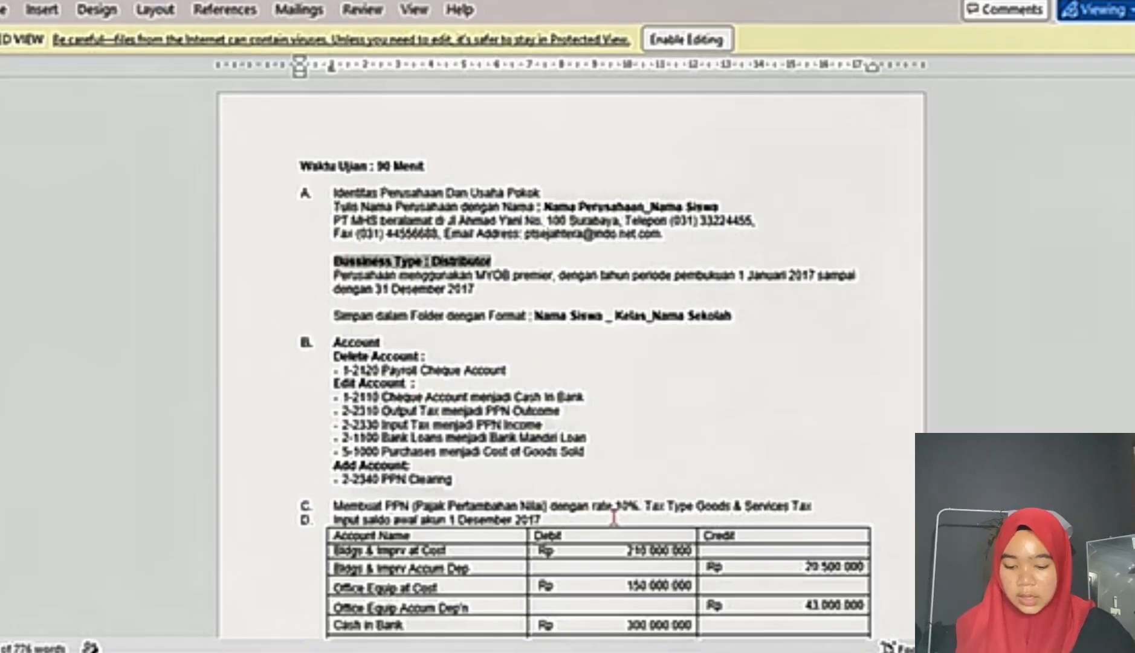
mouse_move(678, 651)
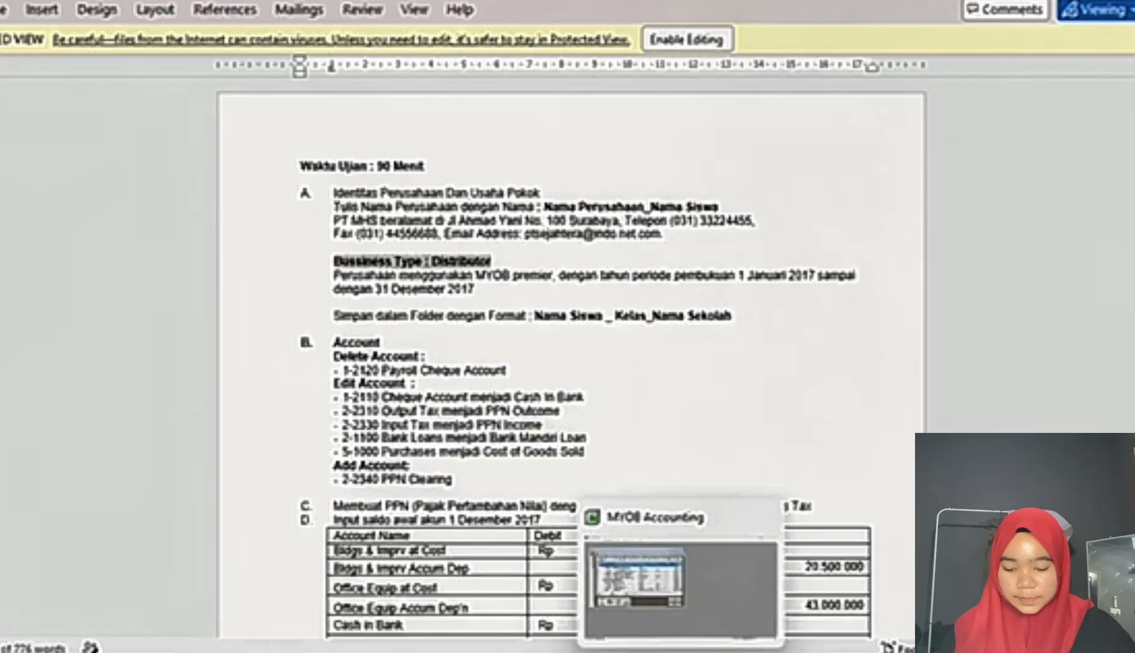
left_click(678, 595)
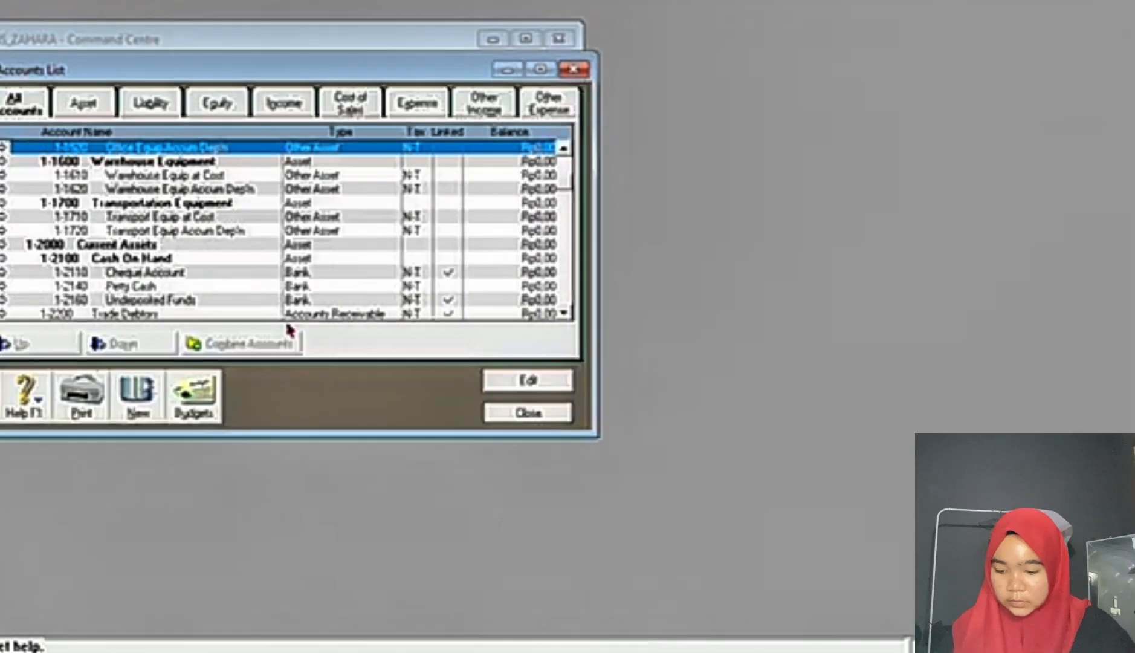
double_click(151, 273)
left_click(367, 294)
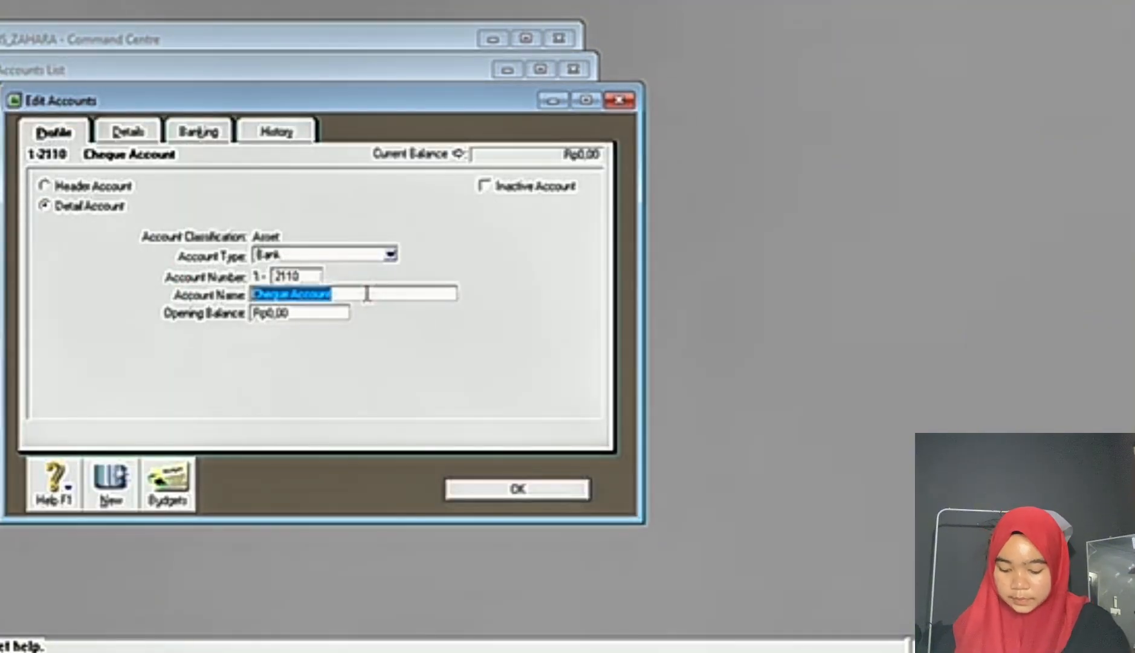
type("CASH IN BANK")
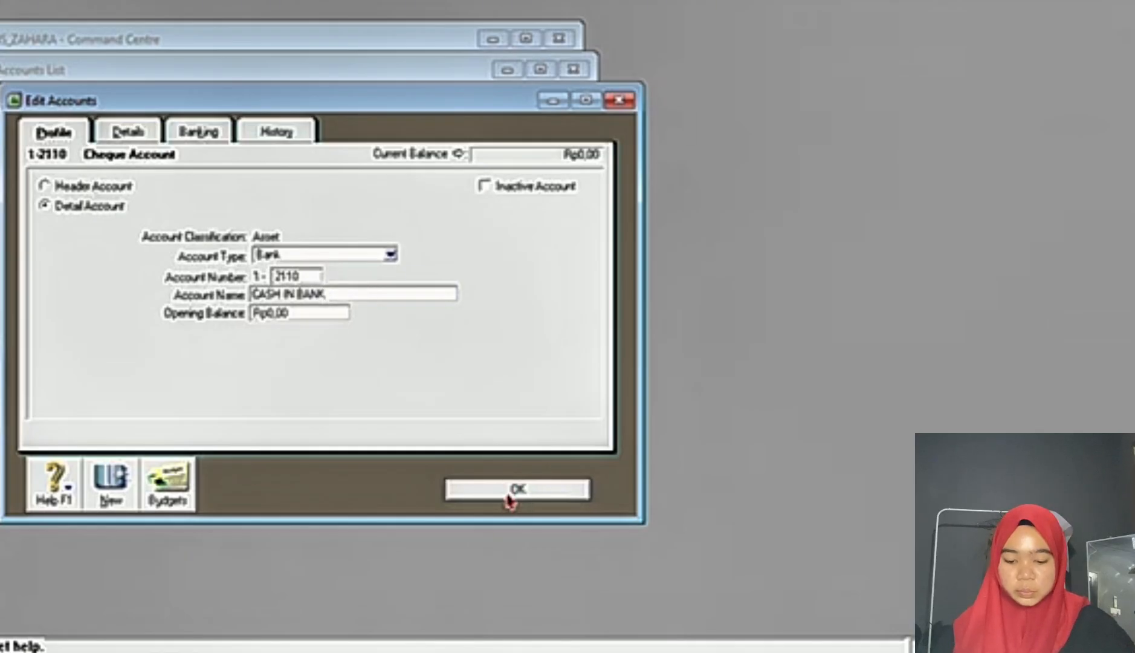
left_click(511, 493)
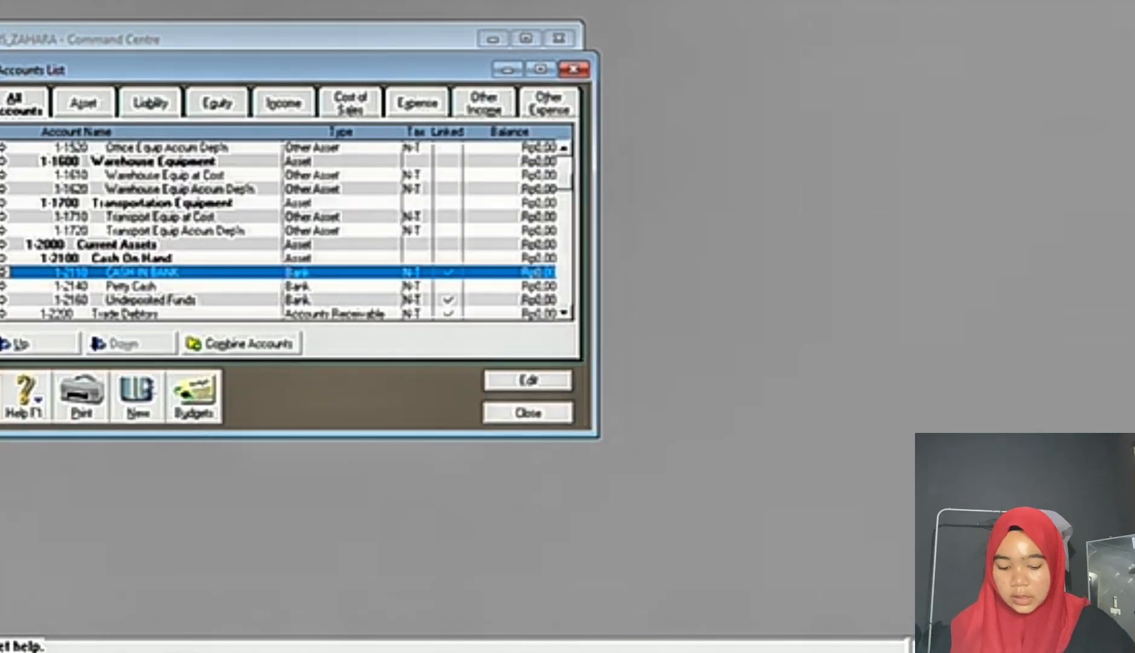
Step: Check the remaining account edits in the Word exam document and look through the MYOB account categories, ending on the liability accounts
key("alt+Tab")
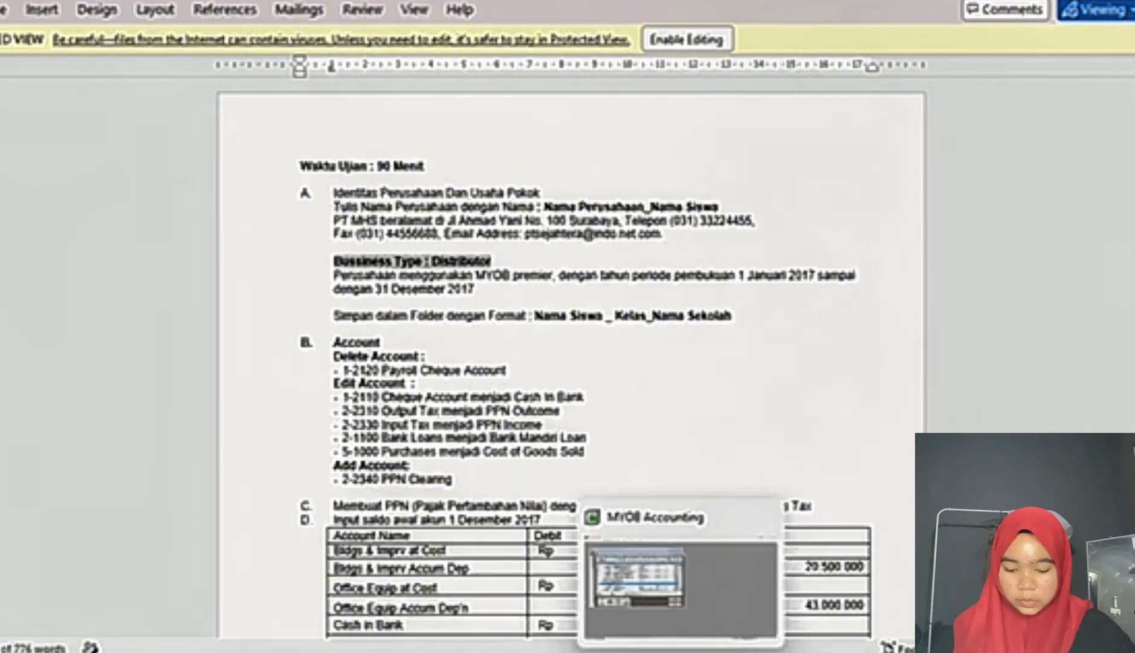
left_click(680, 649)
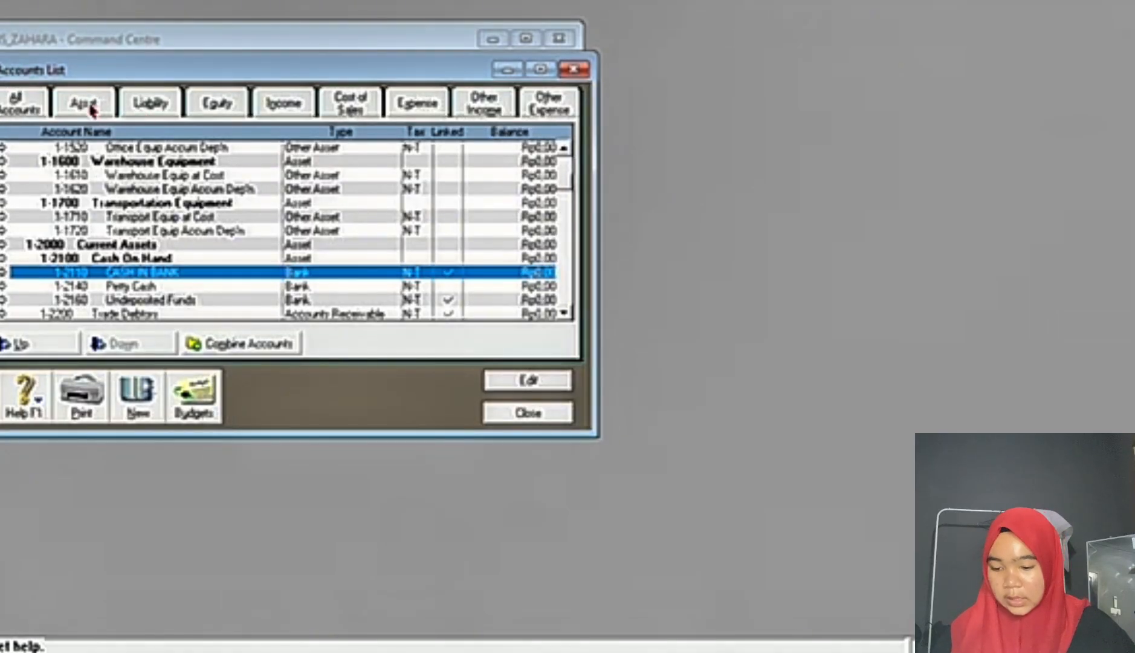
left_click(176, 104)
left_click(218, 104)
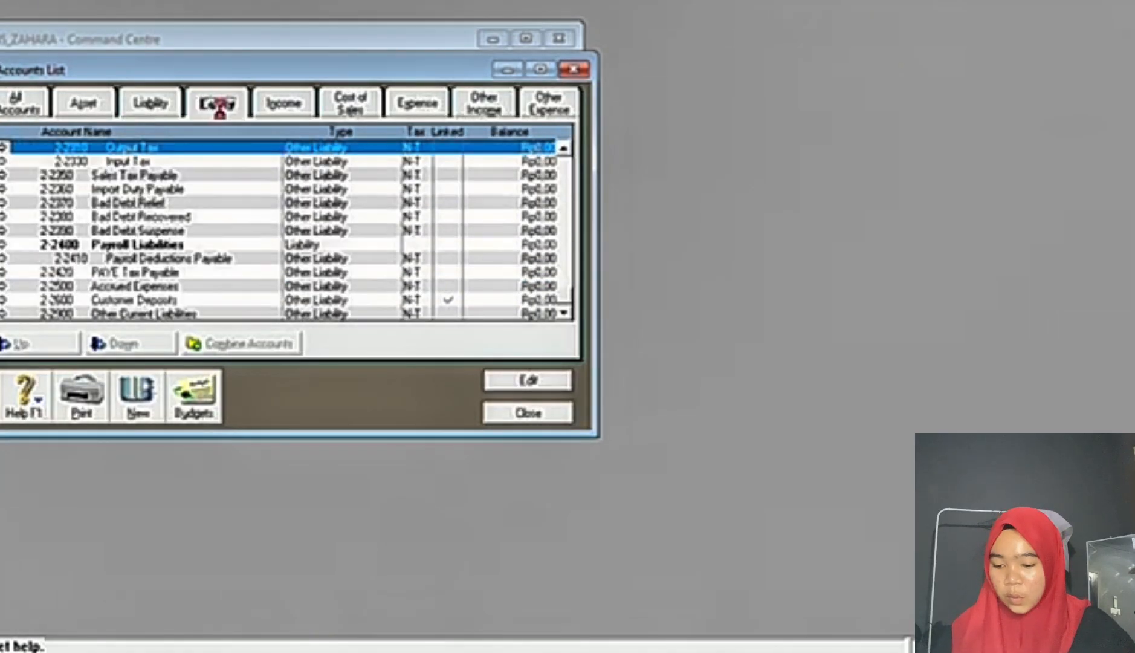
left_click(294, 105)
left_click(356, 107)
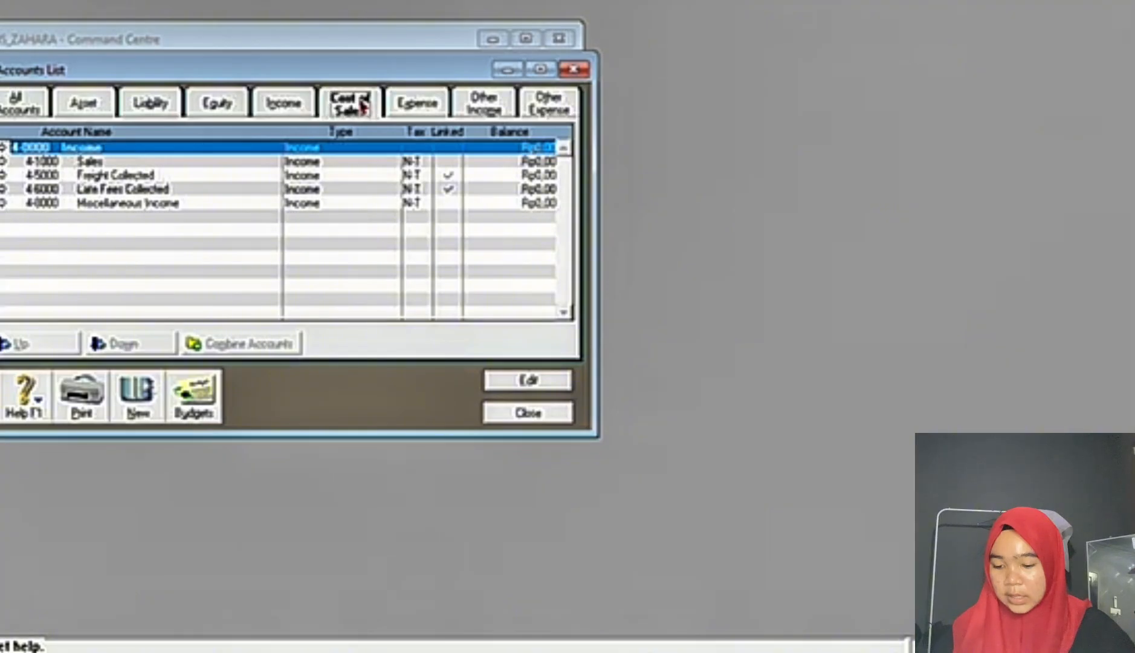
left_click(416, 108)
left_click(487, 106)
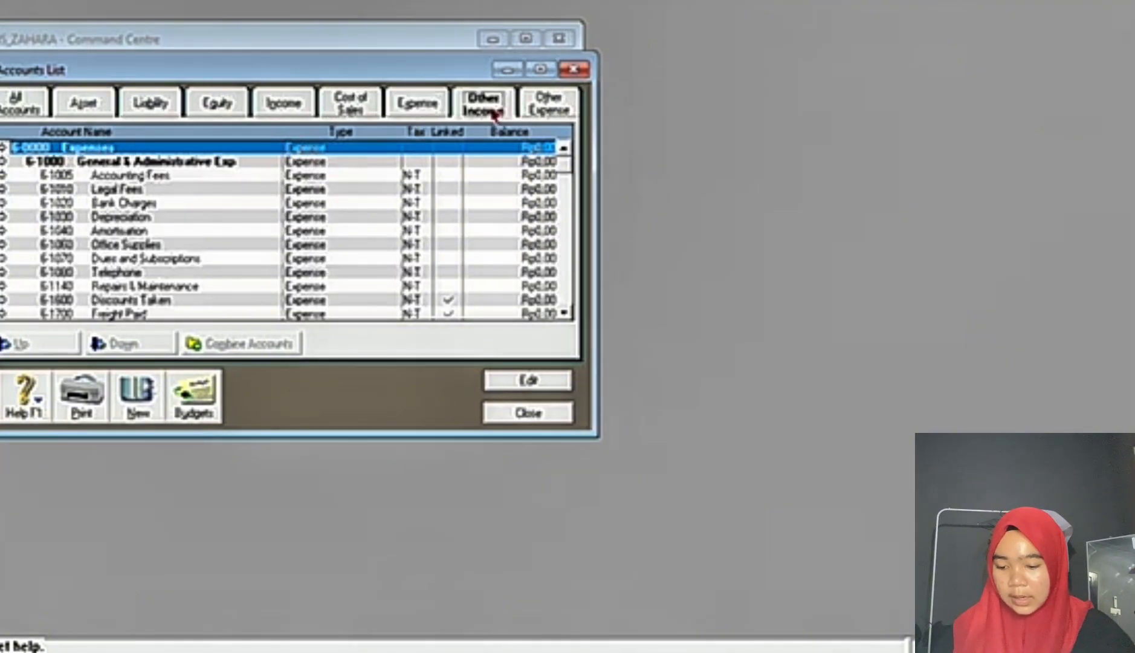
left_click(551, 104)
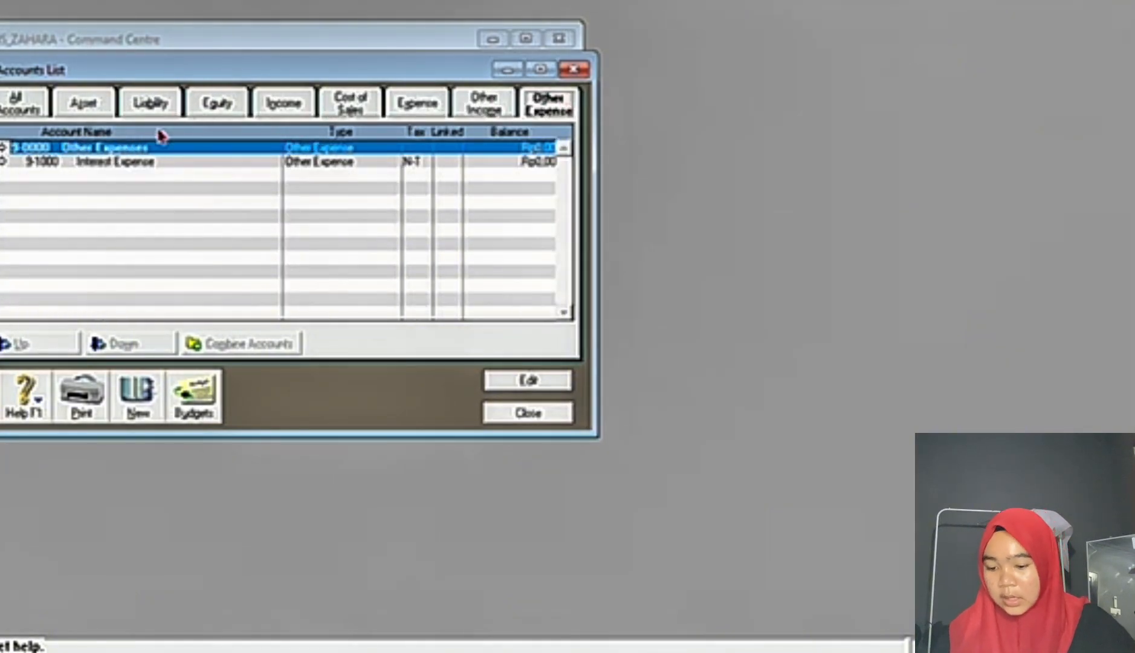
left_click(129, 104)
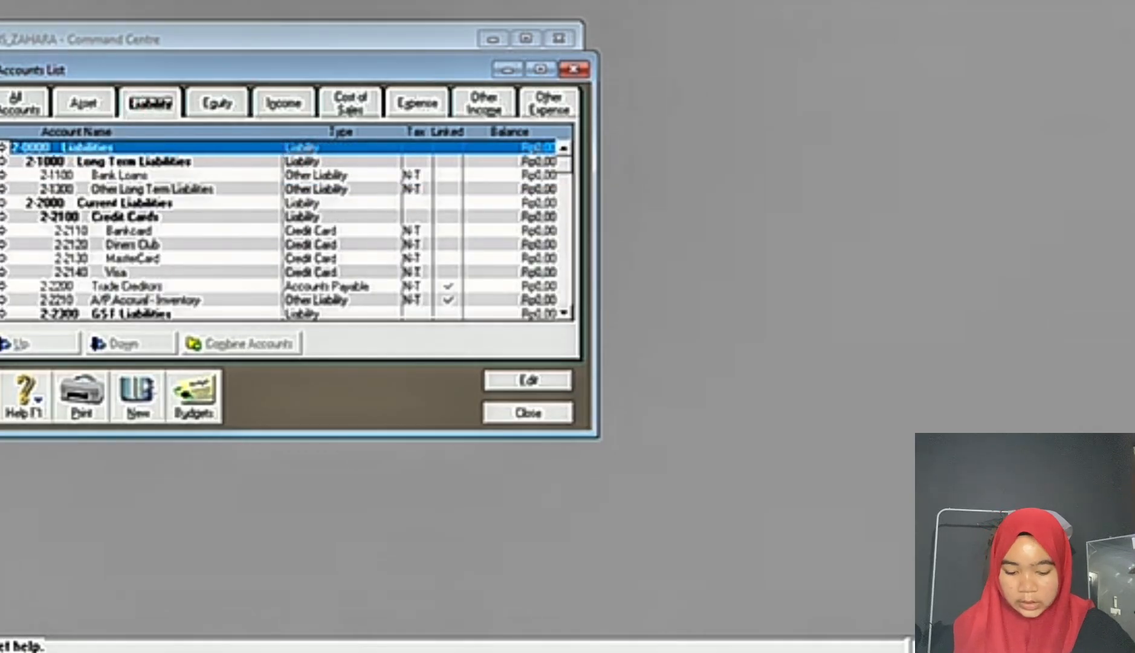
Step: Recheck the required edits in the Word exam document and rename liability account 2-2310 Output Tax to PPN OUTCOME in MYOB
left_click(580, 651)
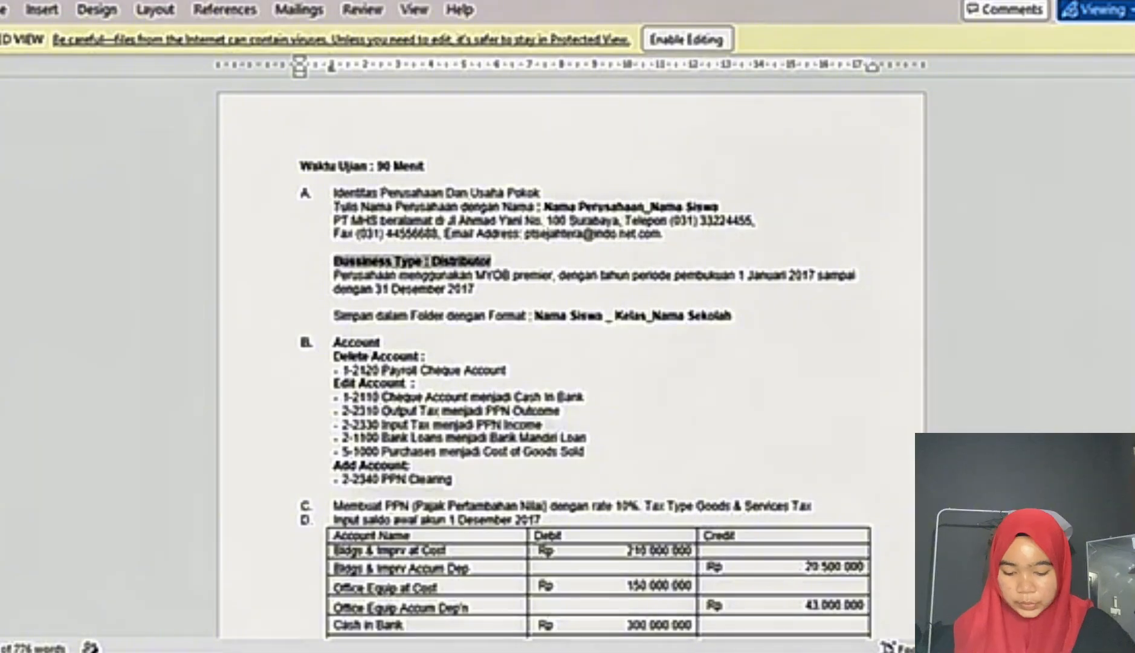
mouse_move(681, 651)
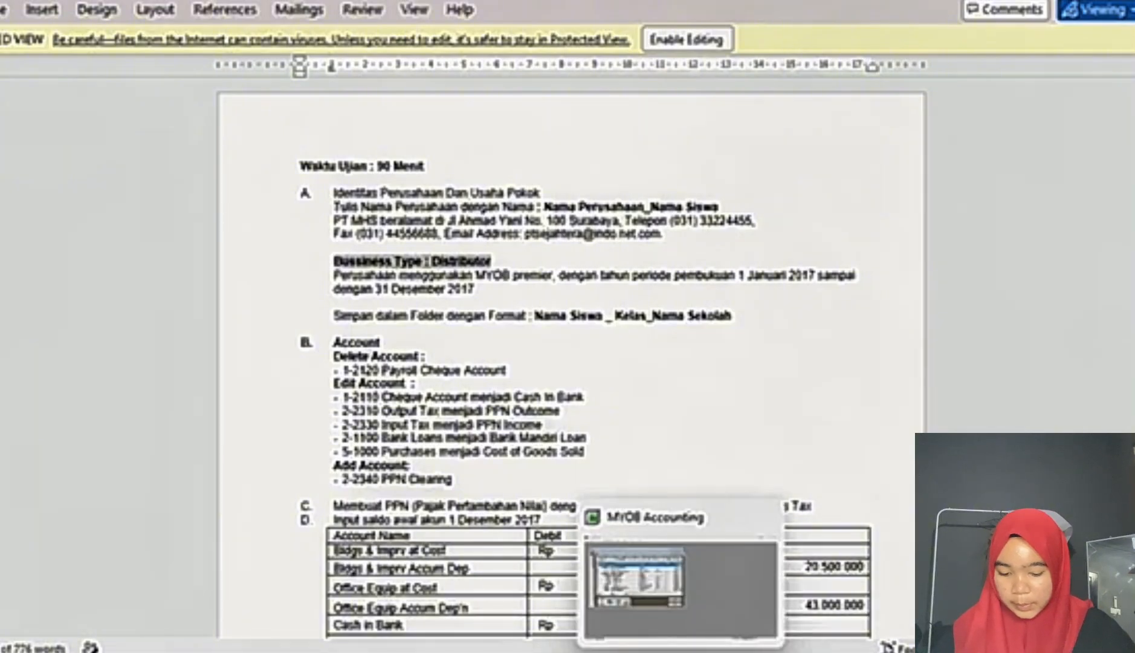
left_click(681, 651)
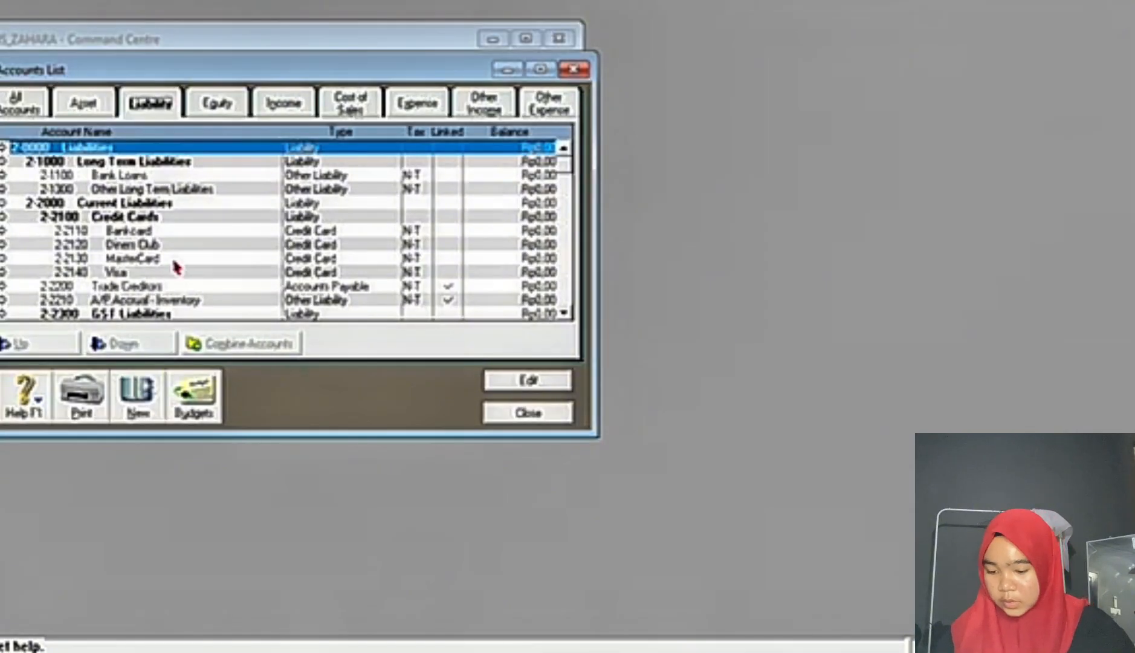
left_click(563, 313)
left_click(563, 313)
left_click(563, 313)
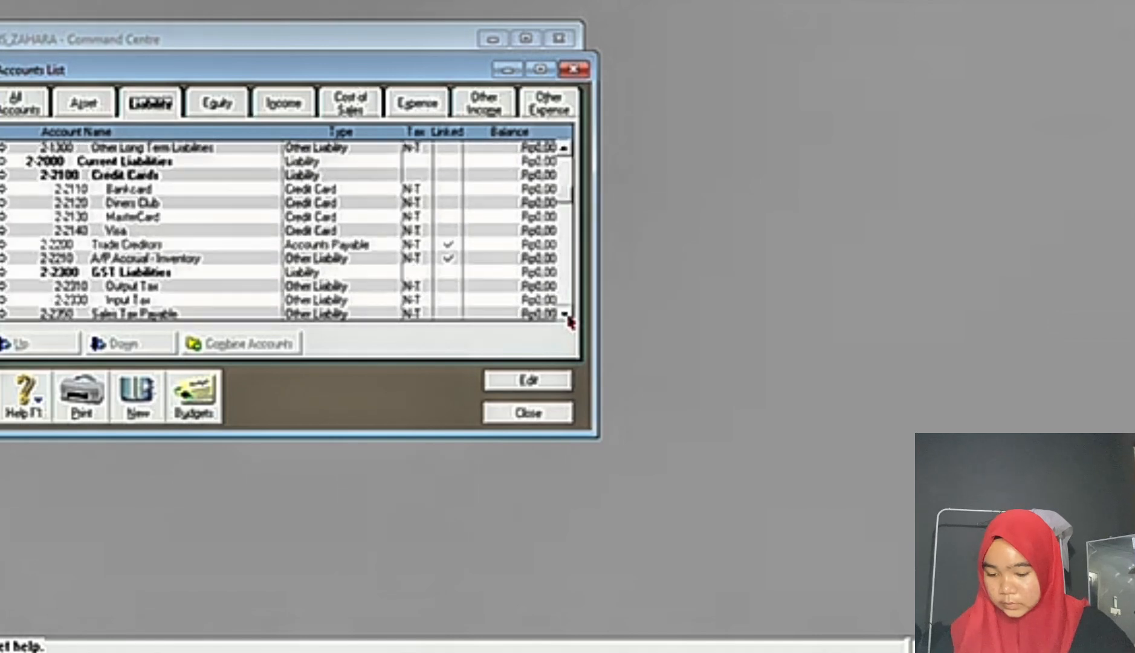
left_click(563, 313)
double_click(259, 278)
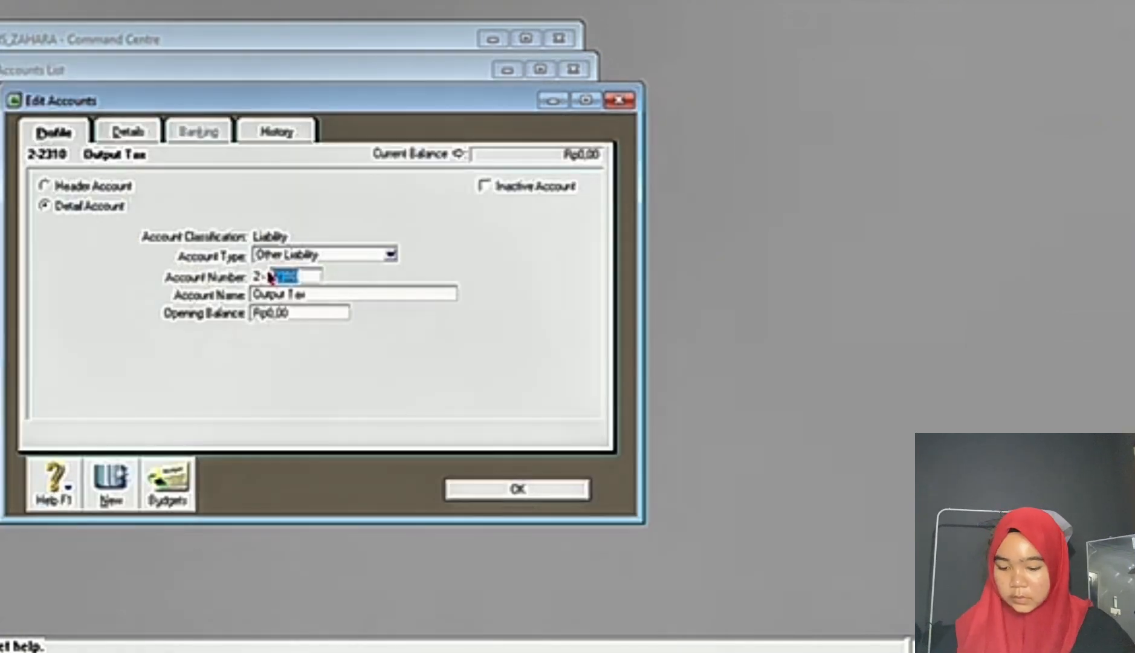
left_click(328, 292)
type("PPN")
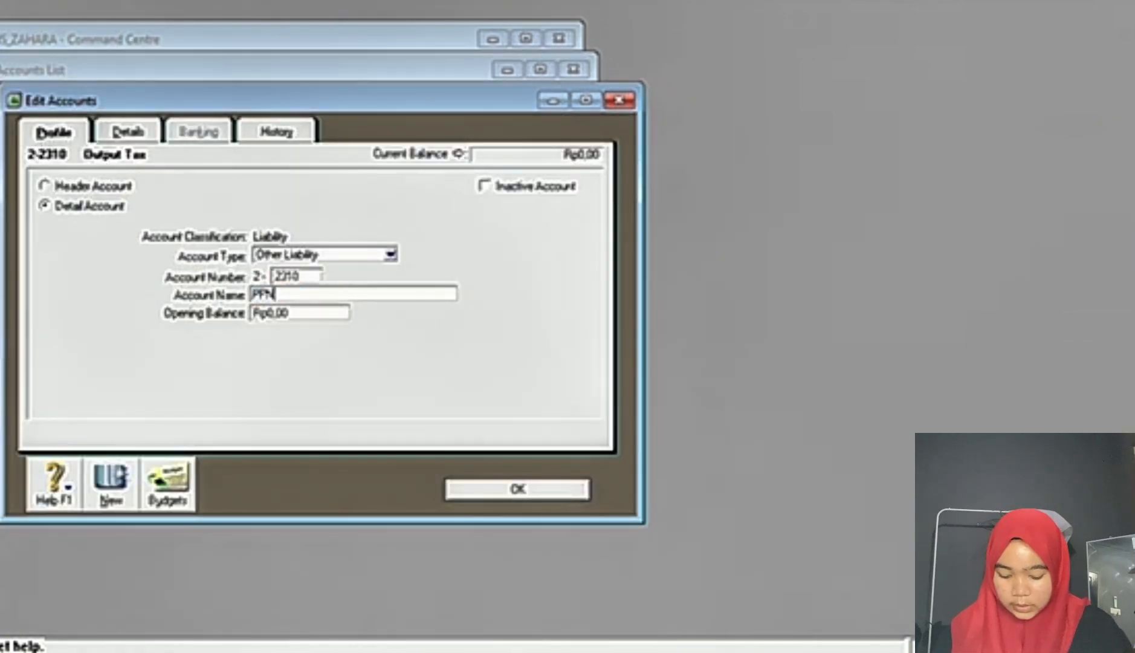
type(" OUTCOME")
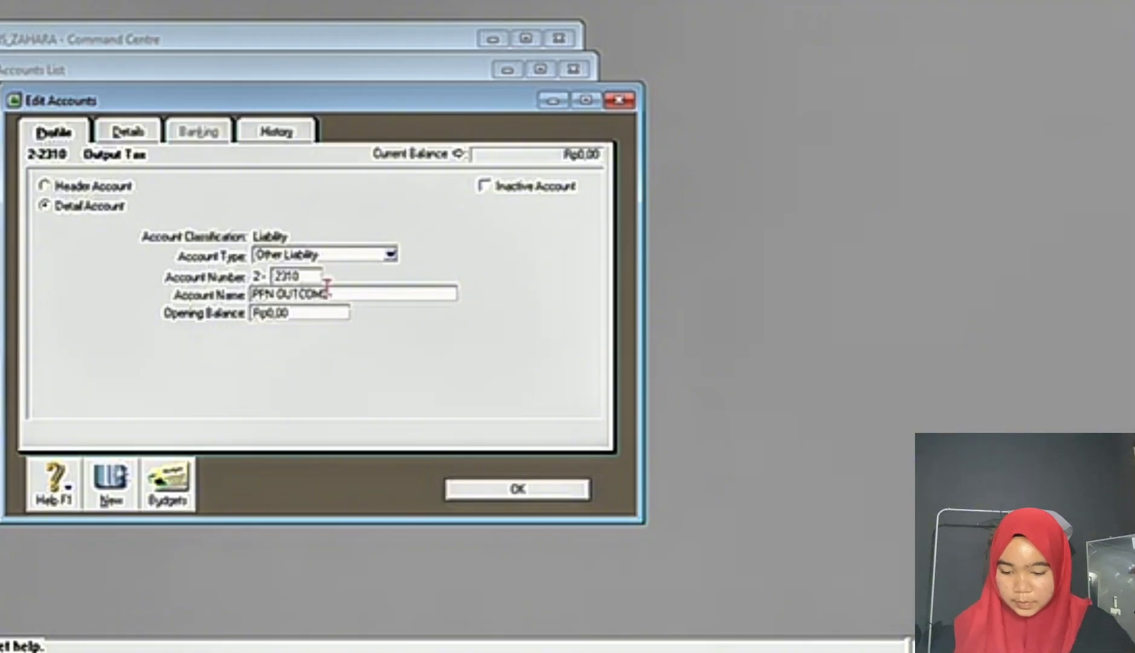
left_click(501, 490)
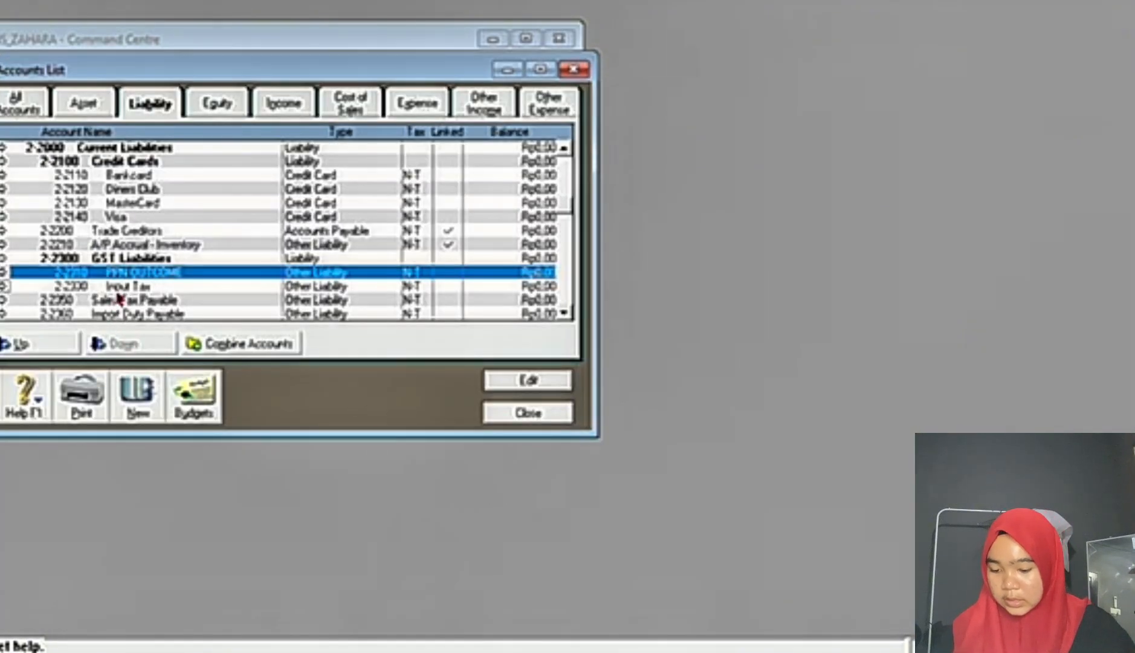
Step: Rename liability account 2-2330 Input Tax to PPN INCOME and save the change
double_click(118, 290)
left_click(350, 294)
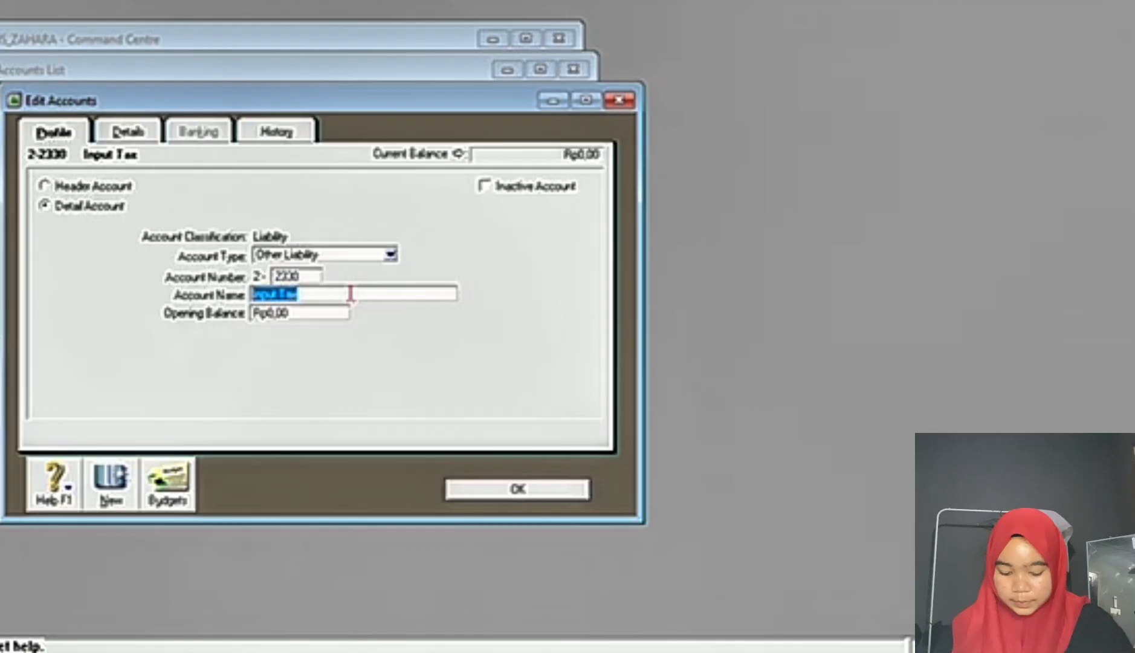
type("PPN INCOME")
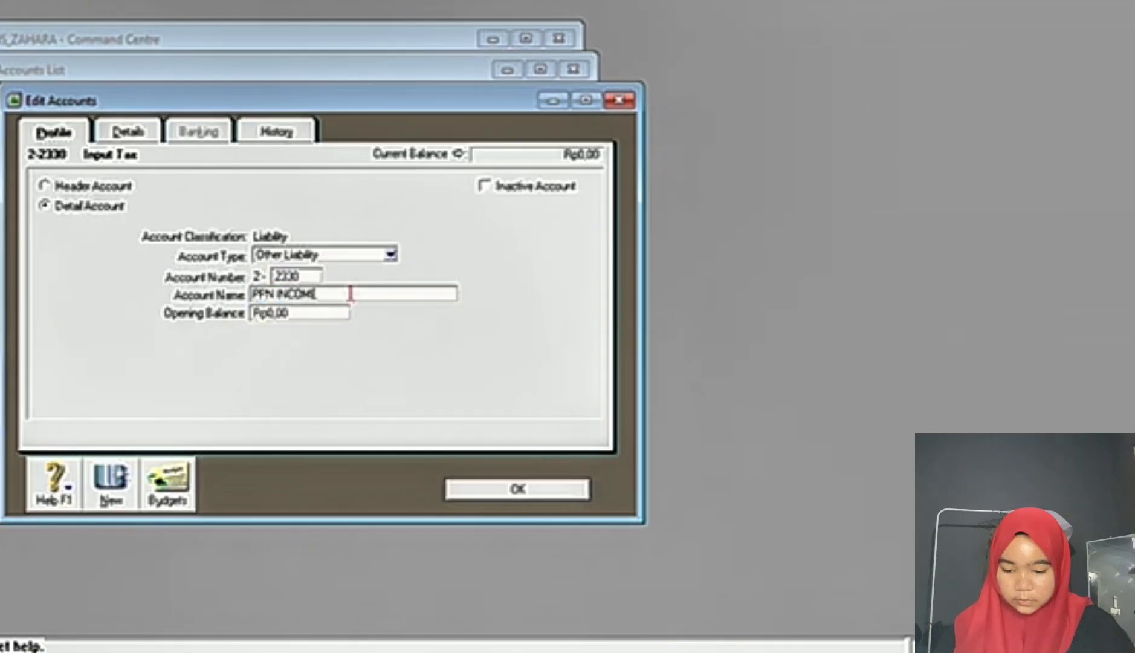
left_click(555, 493)
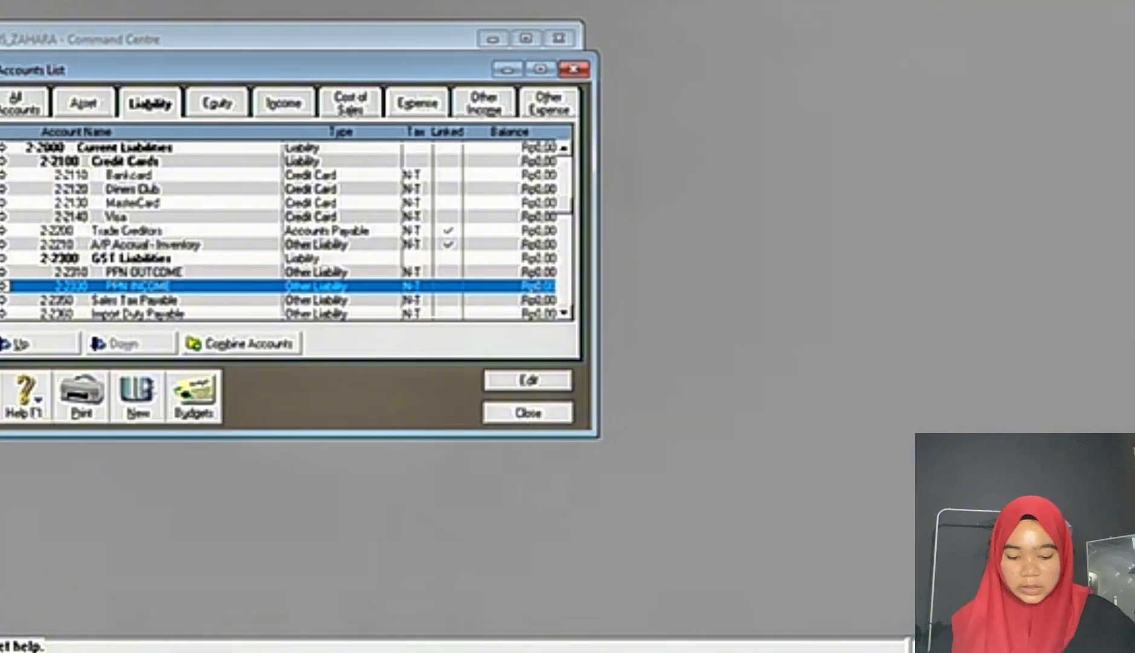
Step: Check the bank loan edit in the Word exam document and rename MYOB account 2-1100 Bank Loans to BANK MANDIRI LOANS
key("alt+Tab")
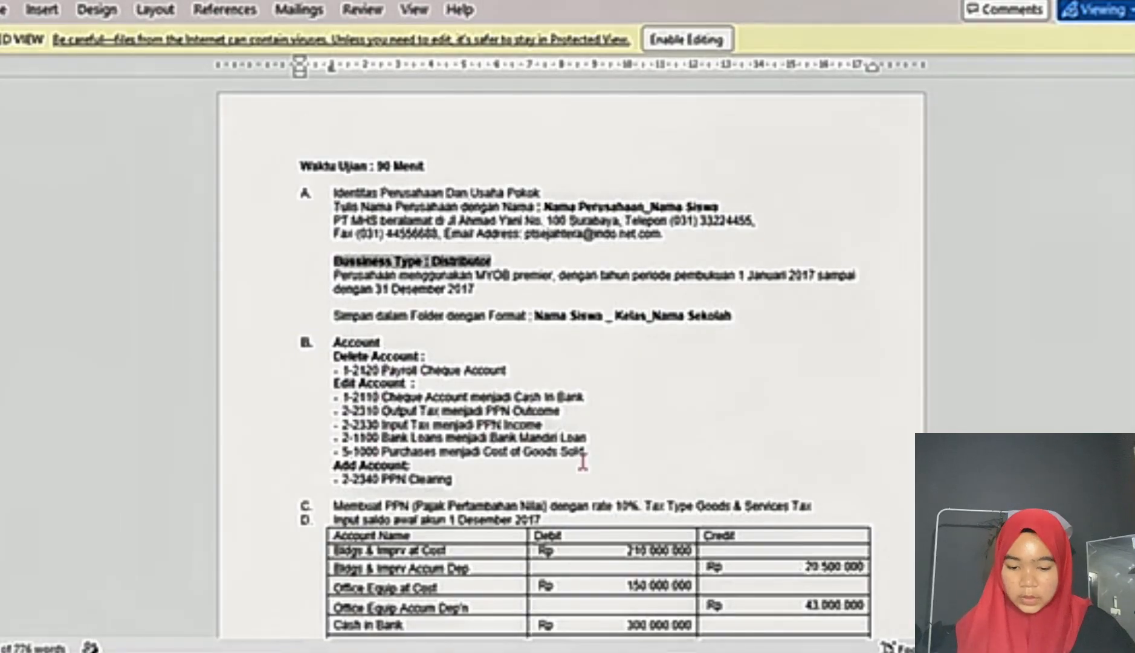
key("alt+Tab")
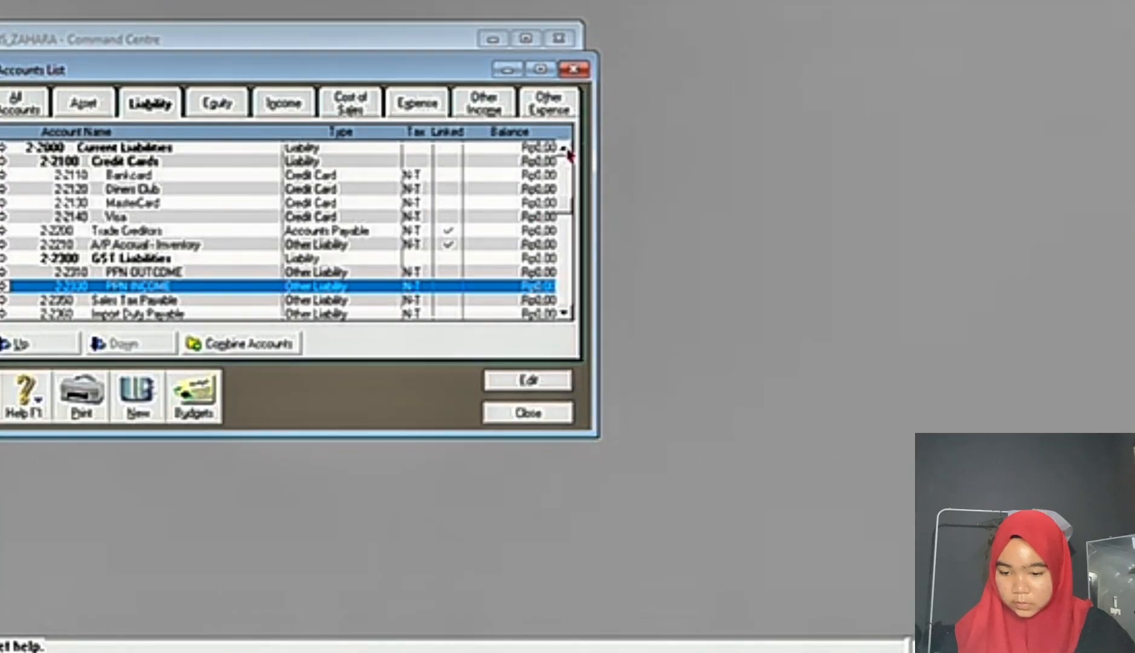
left_click(564, 149)
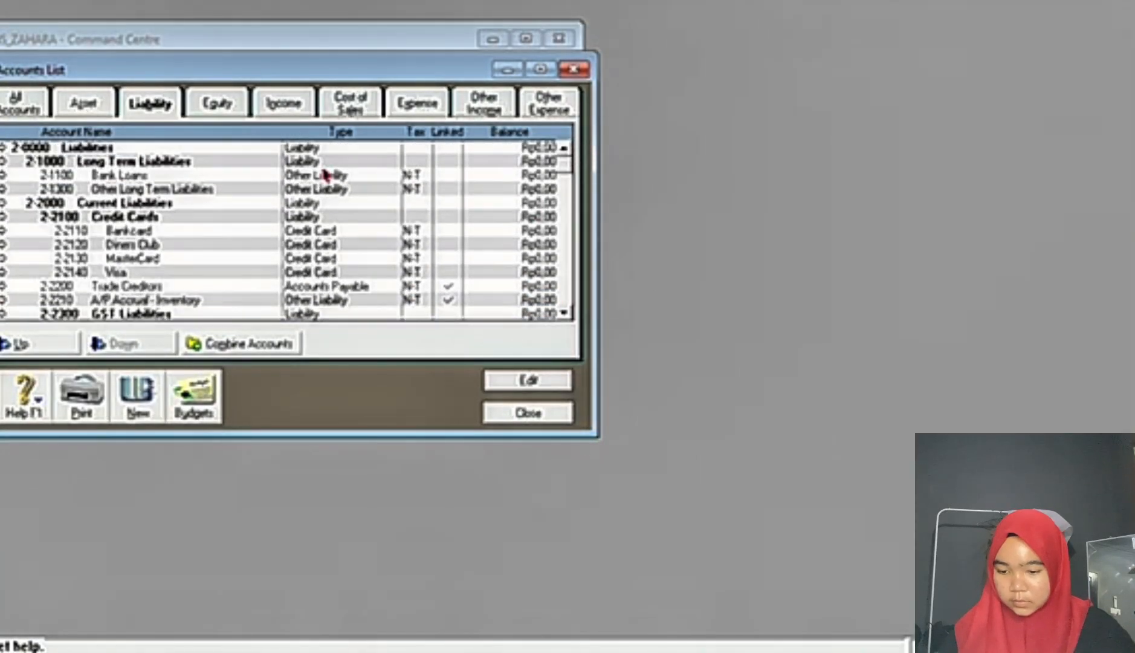
double_click(282, 176)
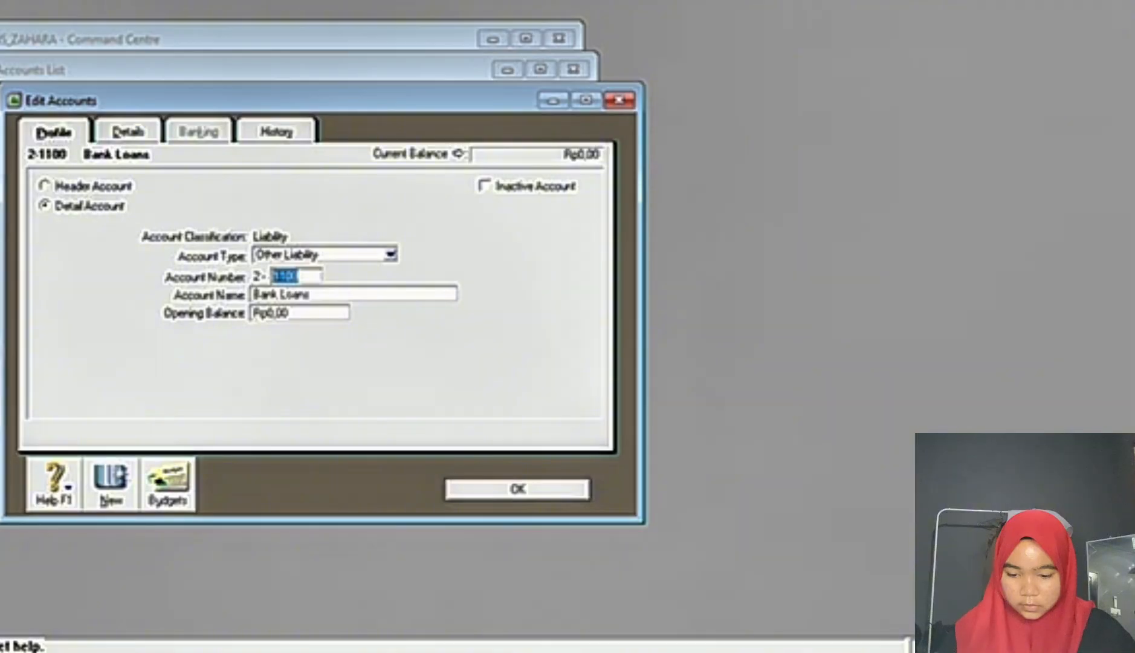
key("alt+Tab")
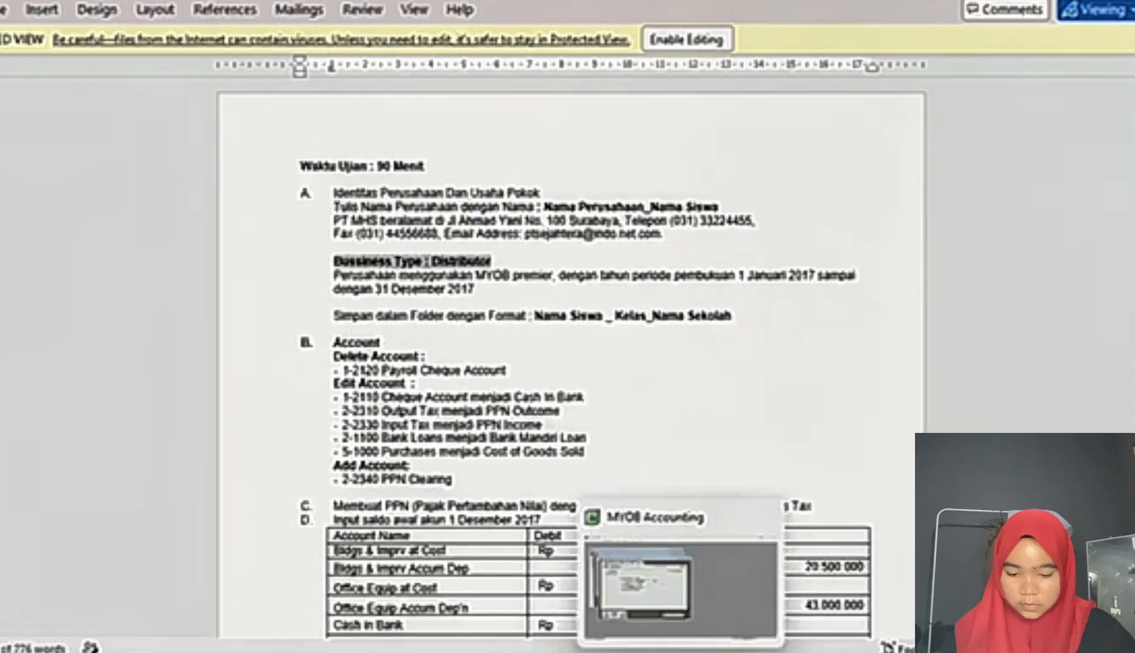
left_click(680, 650)
left_click(360, 294)
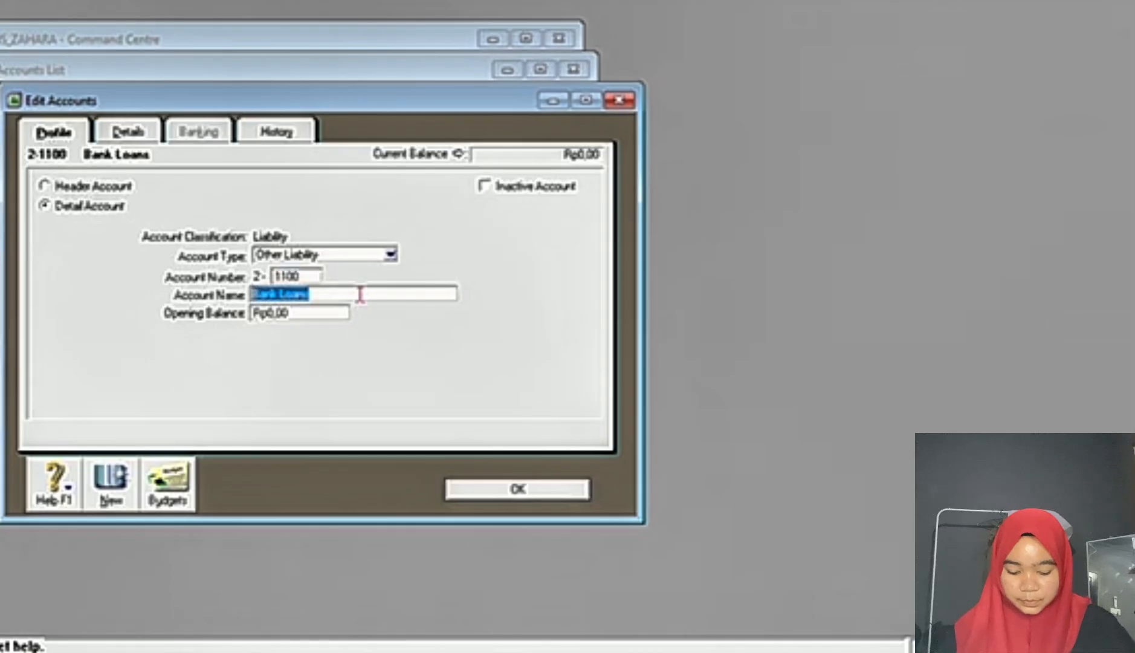
type("BANK MANDIRI")
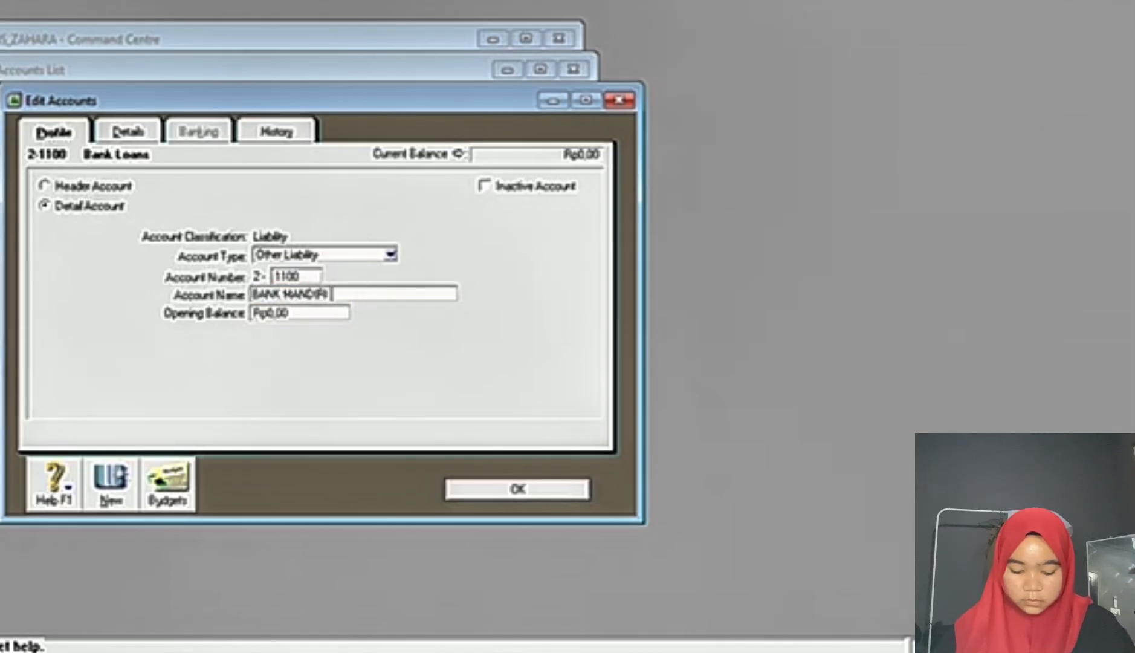
type(" LOA")
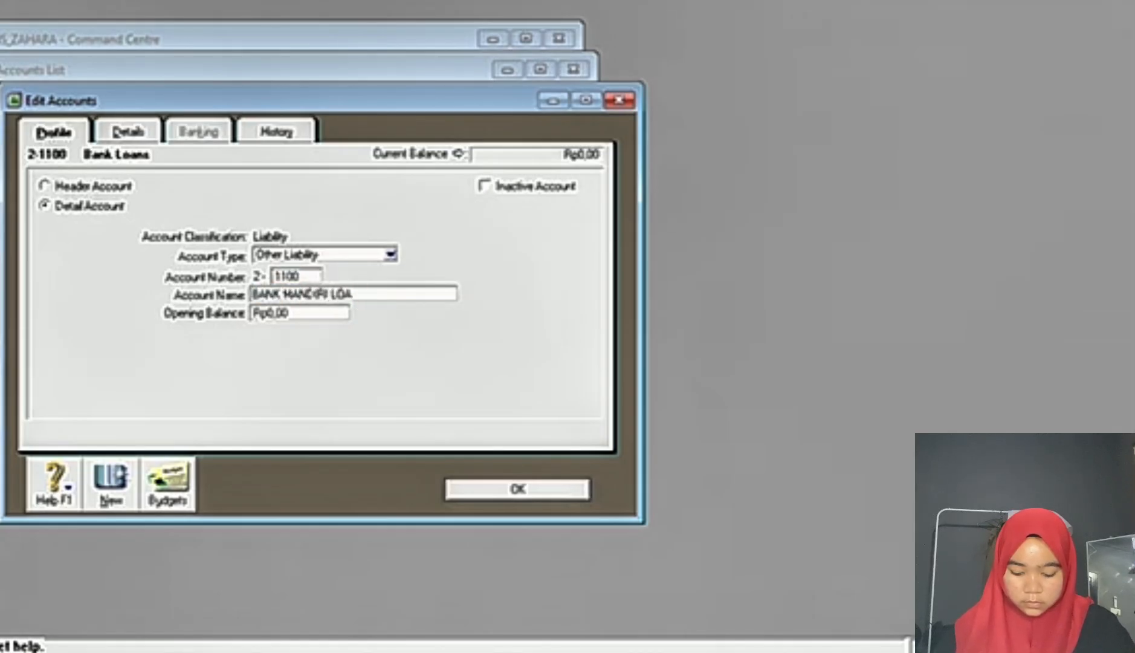
type("NS")
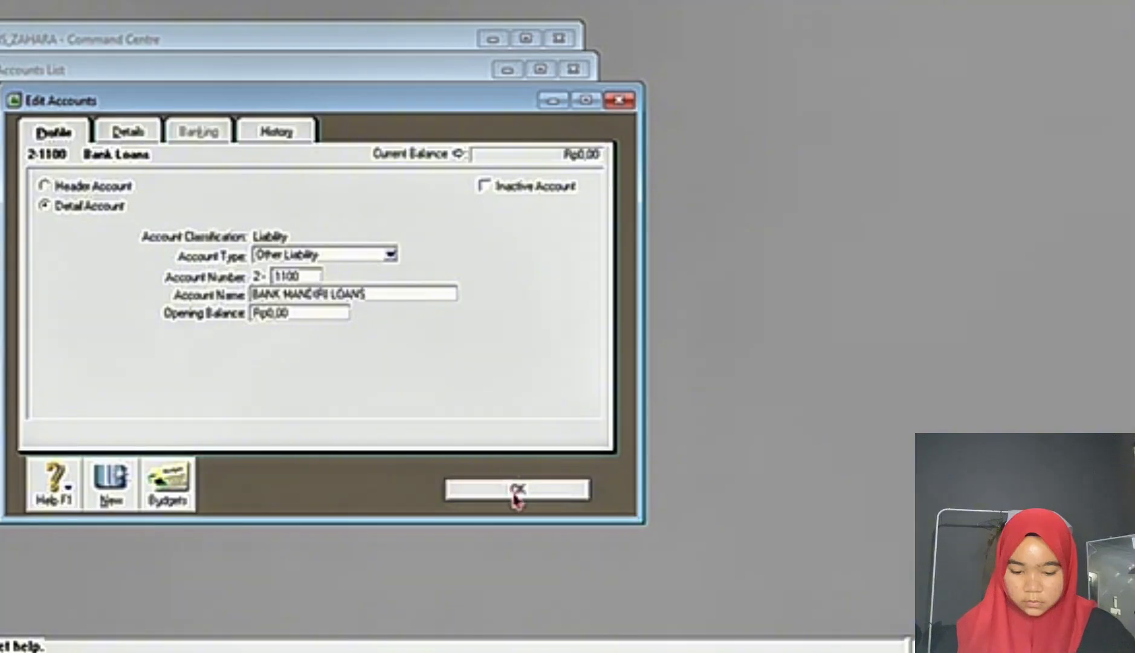
left_click(517, 490)
Step: Check the last account edit in the Word exam document and rename cost of sales account 5-1000 Purchases to COST OF GOOD SOLD in MYOB
mouse_move(711, 646)
left_click(722, 575)
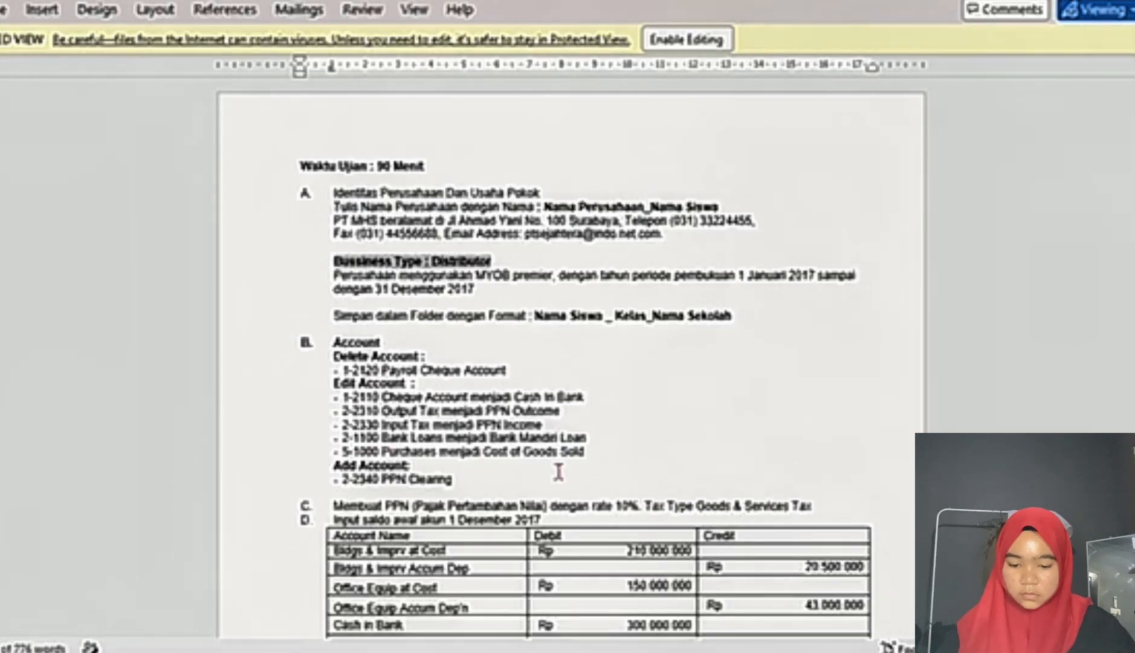
mouse_move(671, 646)
left_click(671, 613)
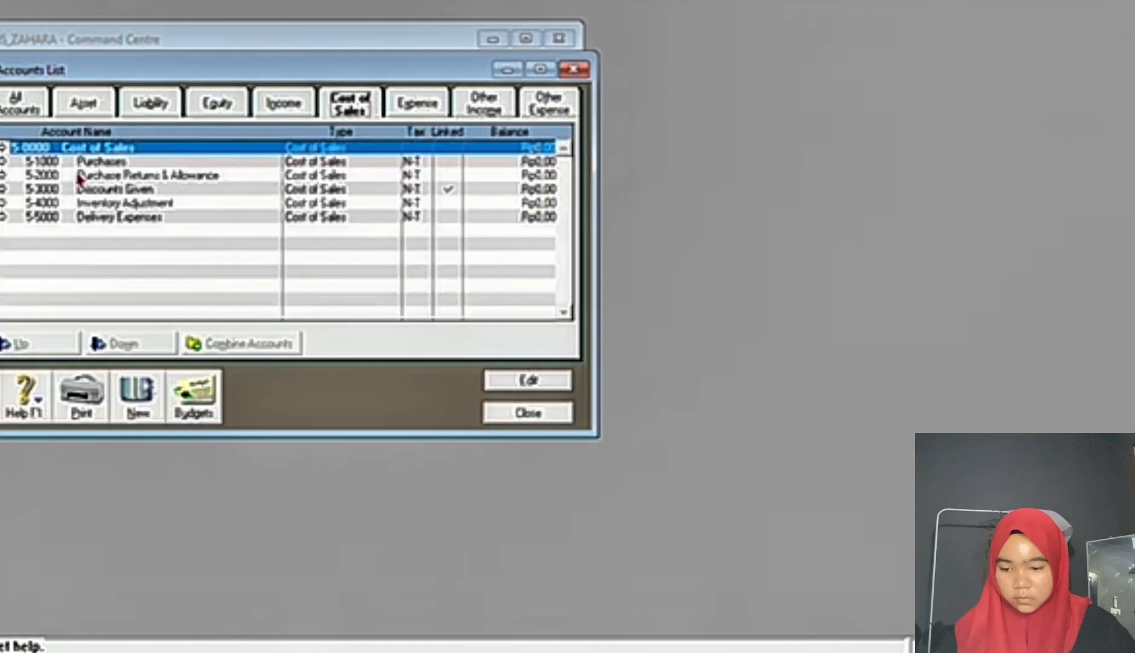
double_click(65, 157)
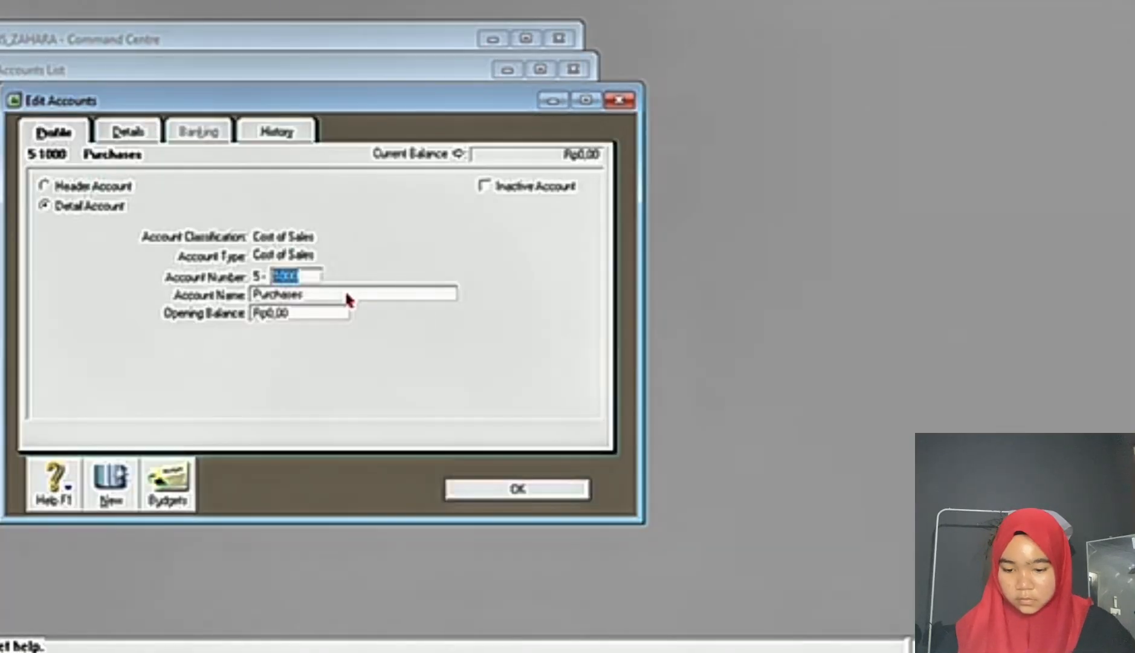
double_click(344, 291)
type("COST OF")
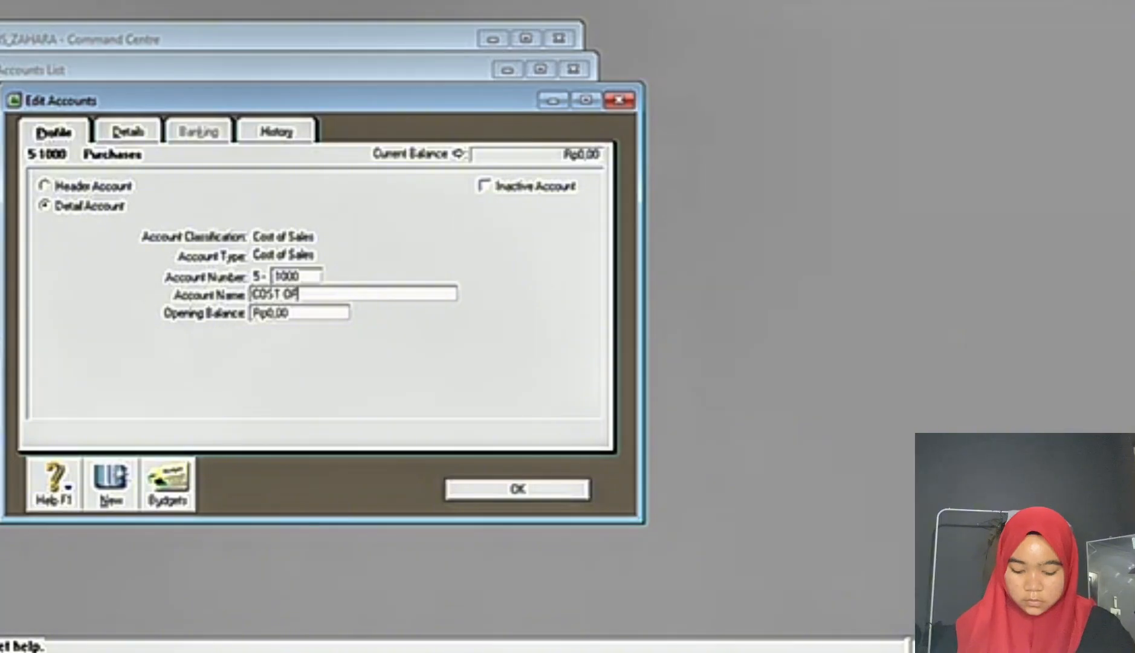
type(" GOOD SOLD")
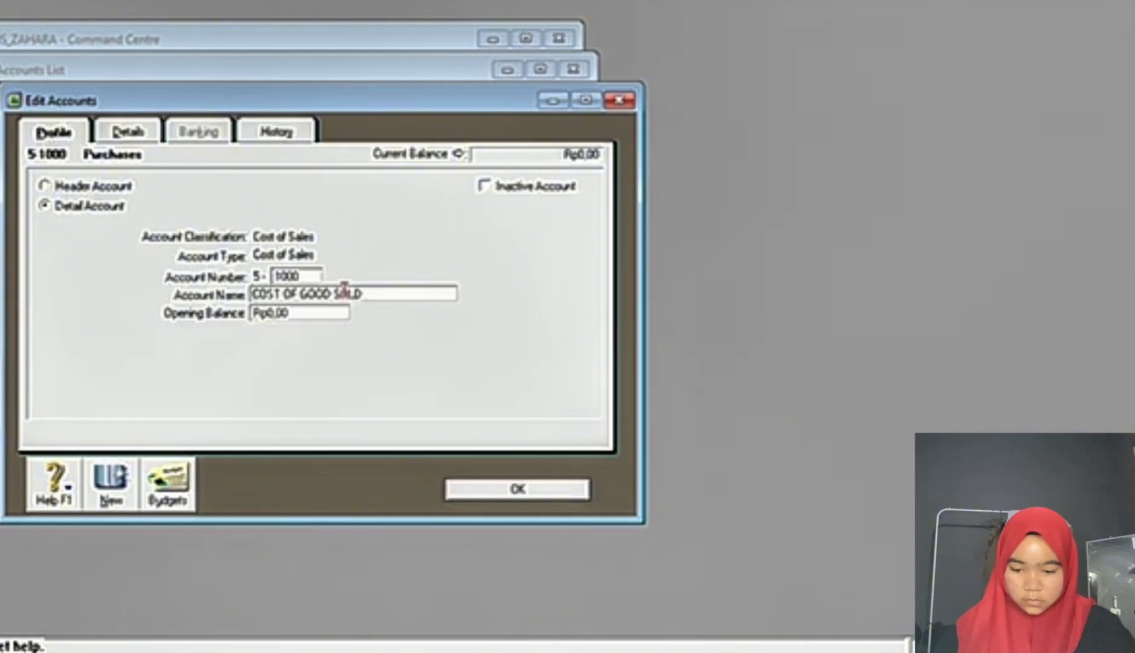
left_click(521, 489)
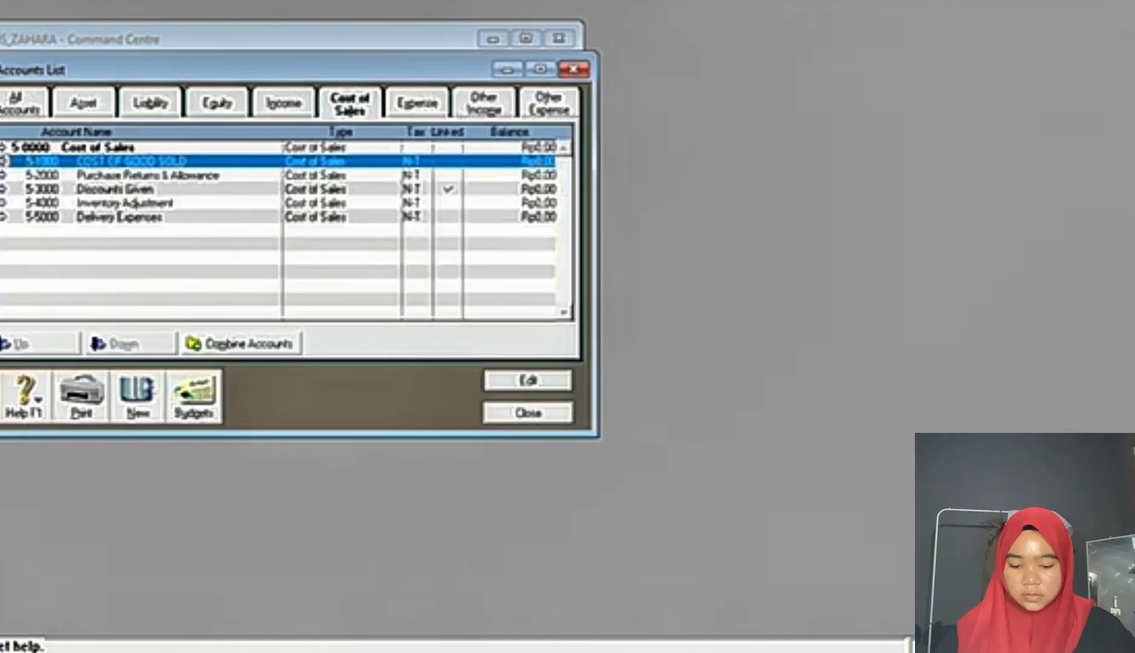
Step: Check the account to add in the Word exam document and start a new liability account in MYOB
key("alt+Tab")
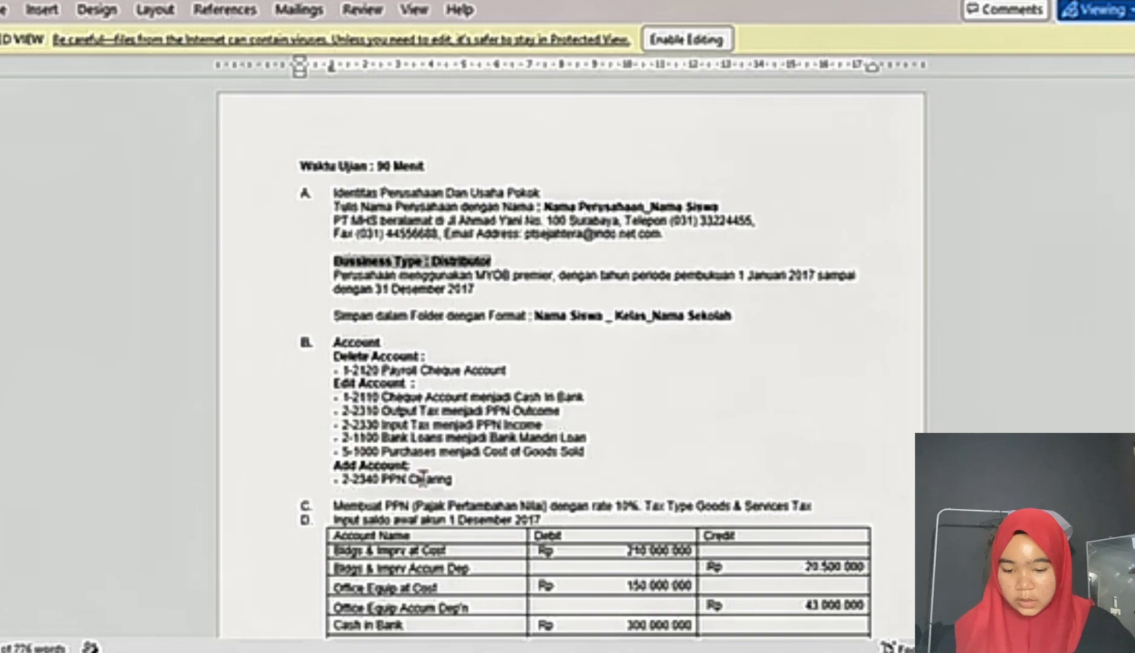
scroll(423, 477, "down", 3)
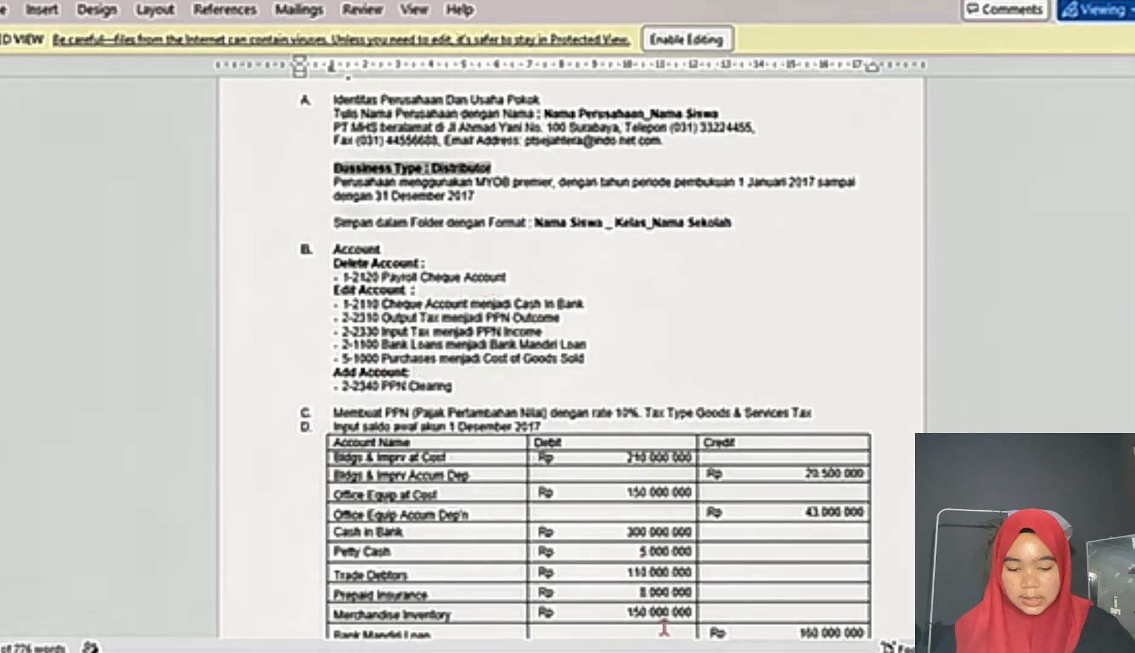
key("alt+Tab")
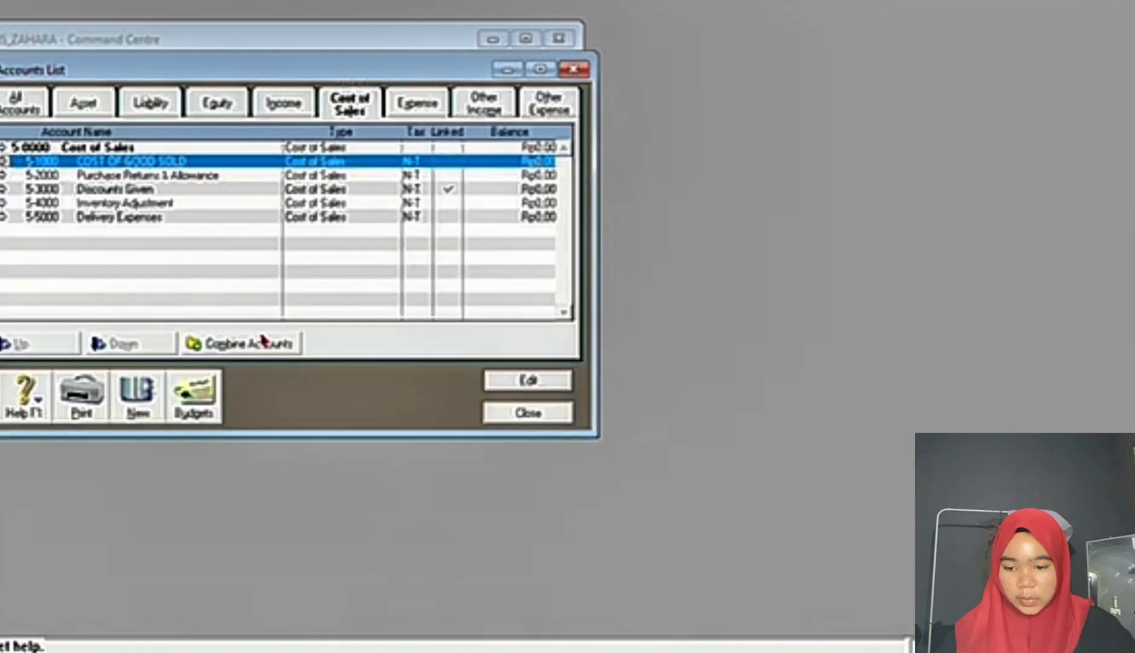
left_click(151, 102)
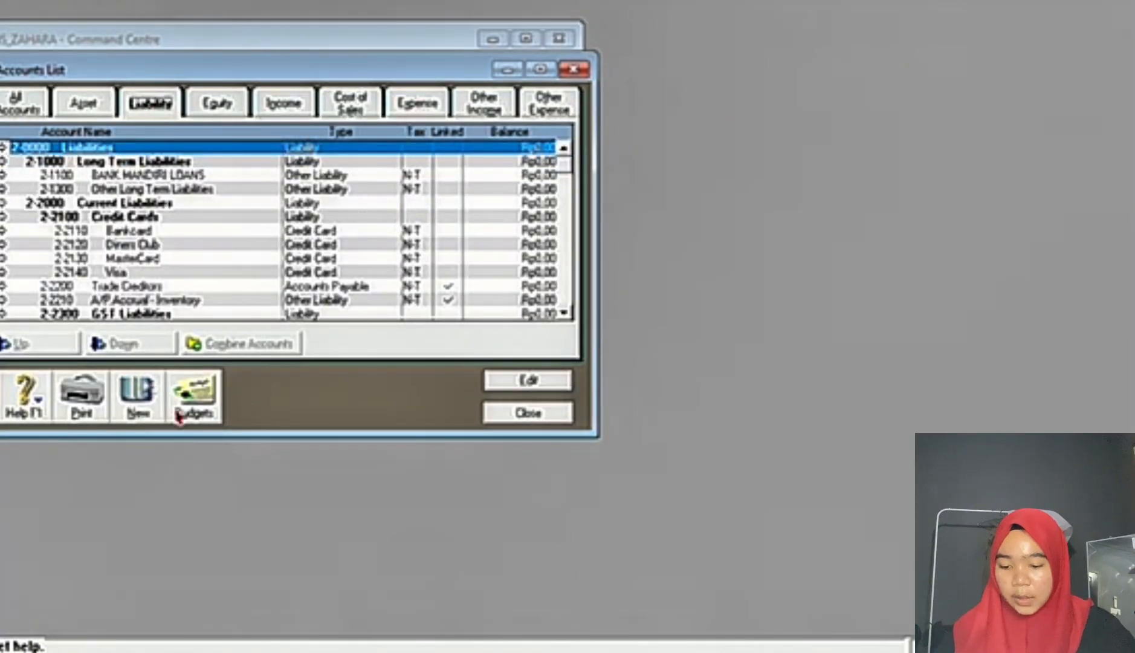
left_click(139, 396)
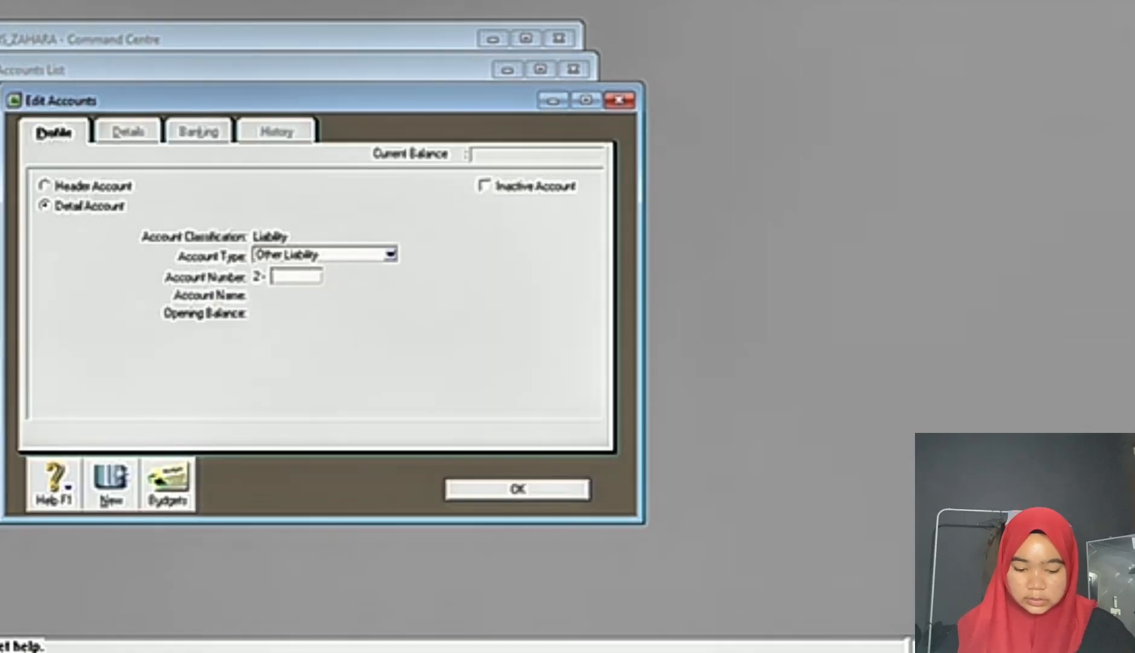
Step: Create liability account 2-2340 named PPN CLEARING as the exam document requires, save it and close the accounts list
left_click(723, 650)
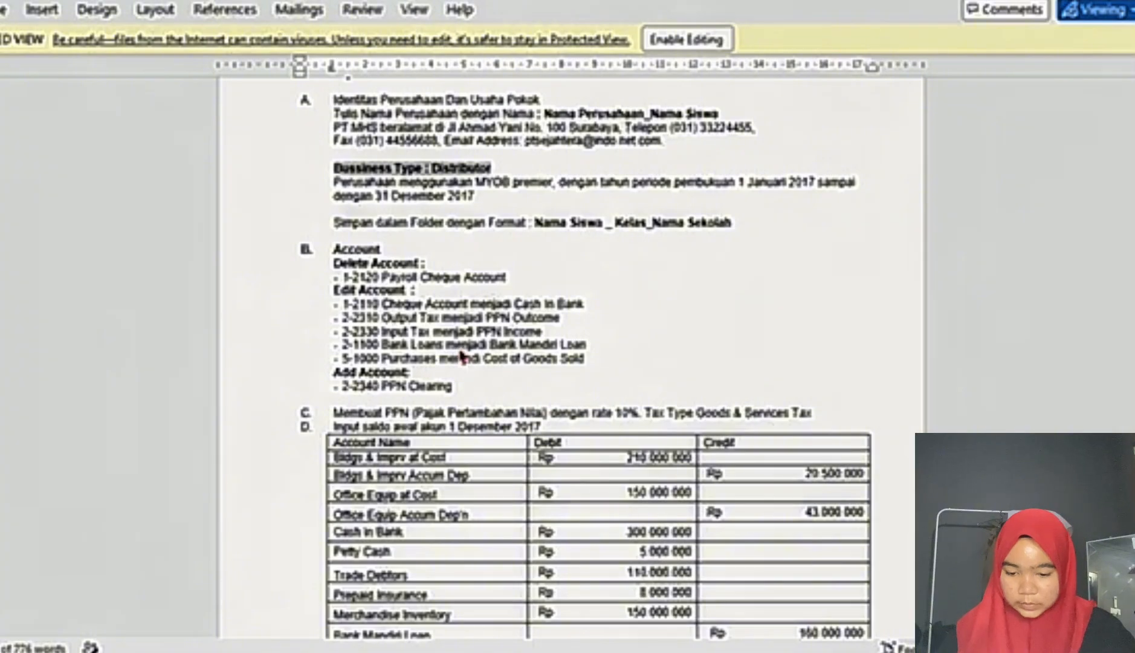
key("alt+Tab")
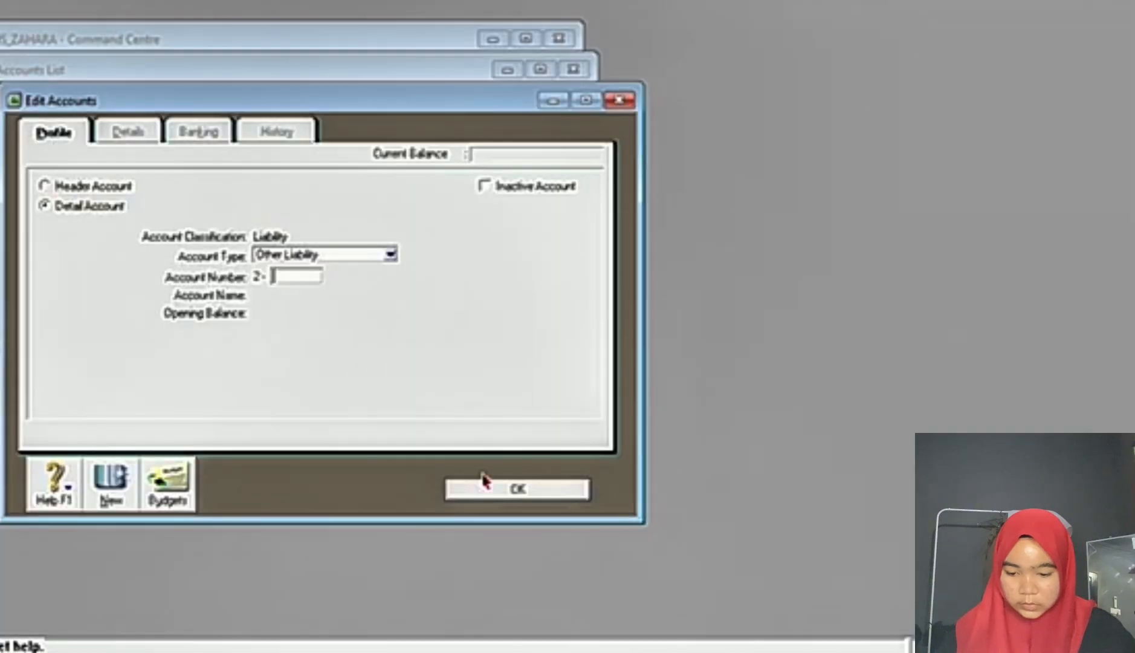
type("2340")
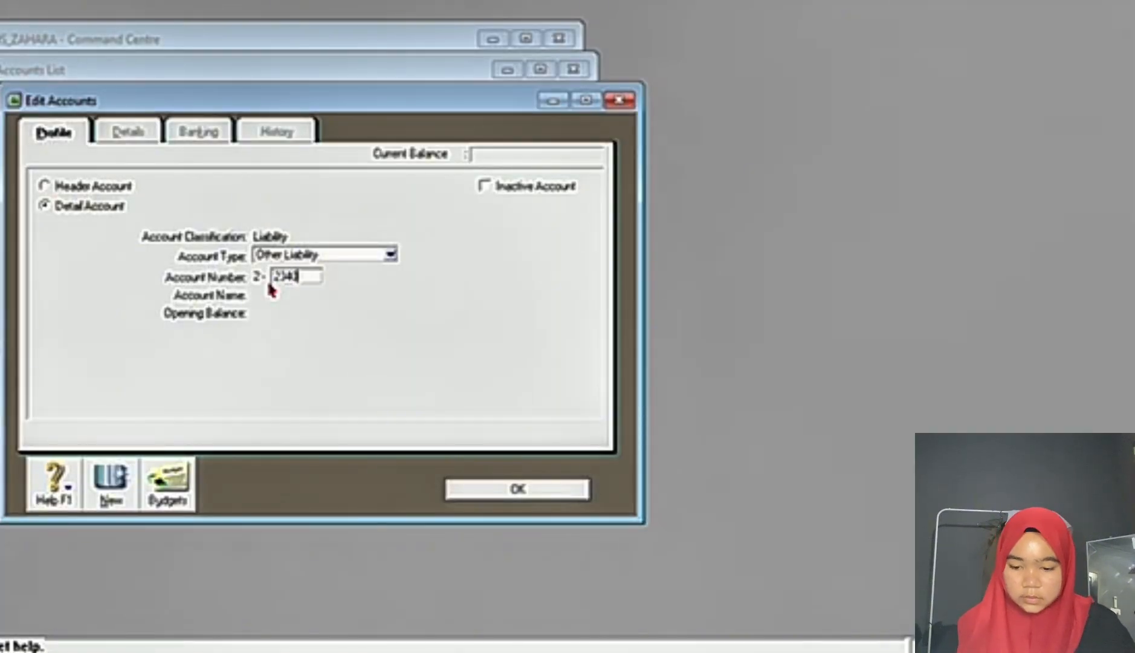
key("Tab")
type("PPN")
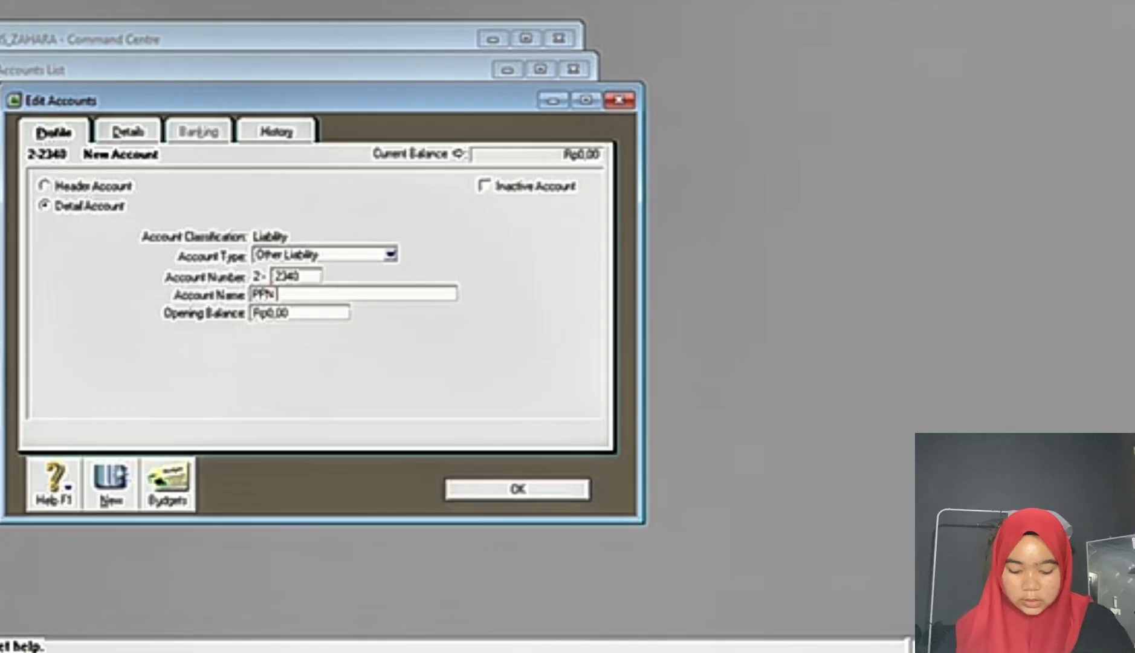
type(" CLEARING")
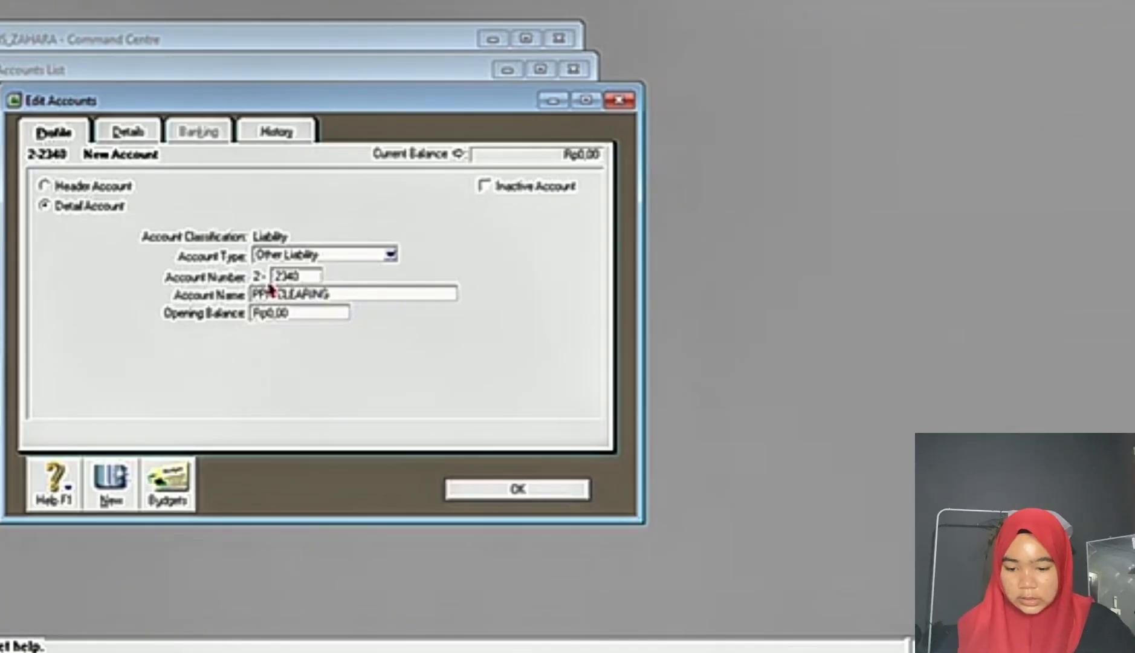
left_click(567, 487)
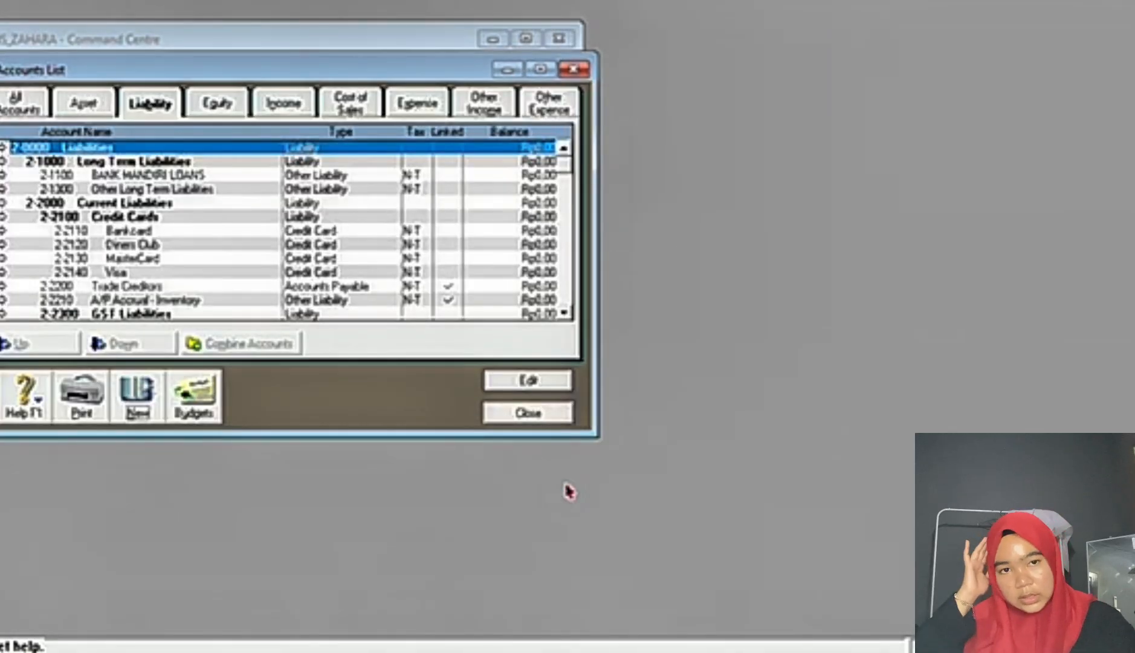
left_click(551, 419)
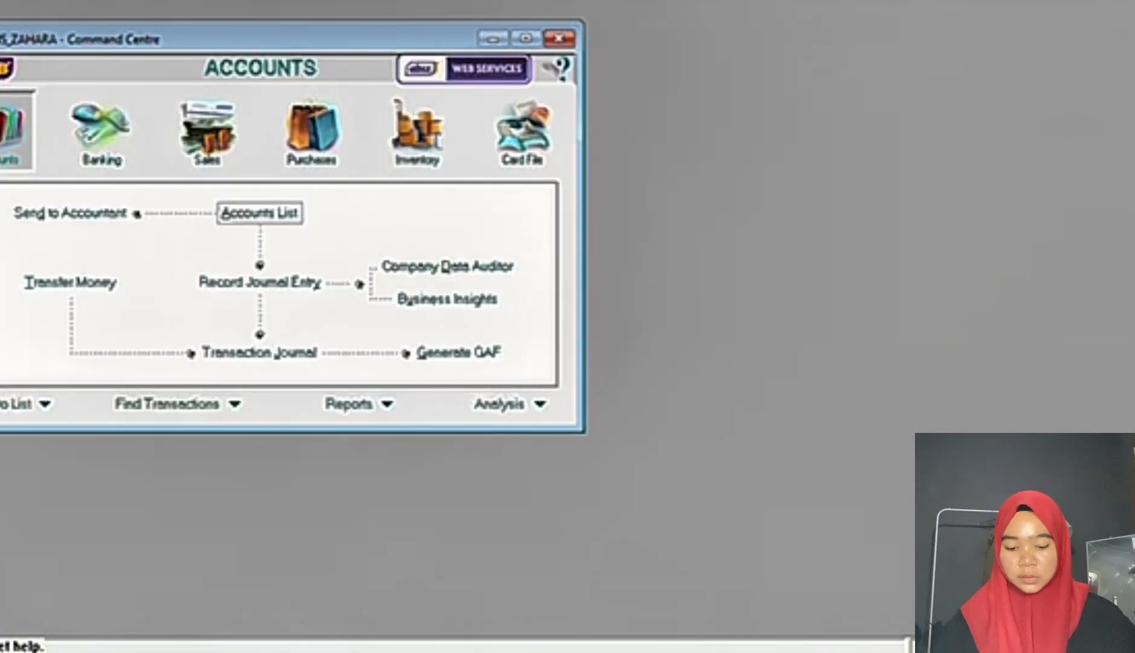
Step: Read the PPN tax requirement in the Word exam document and open the tax code list in MYOB
key("alt+Tab")
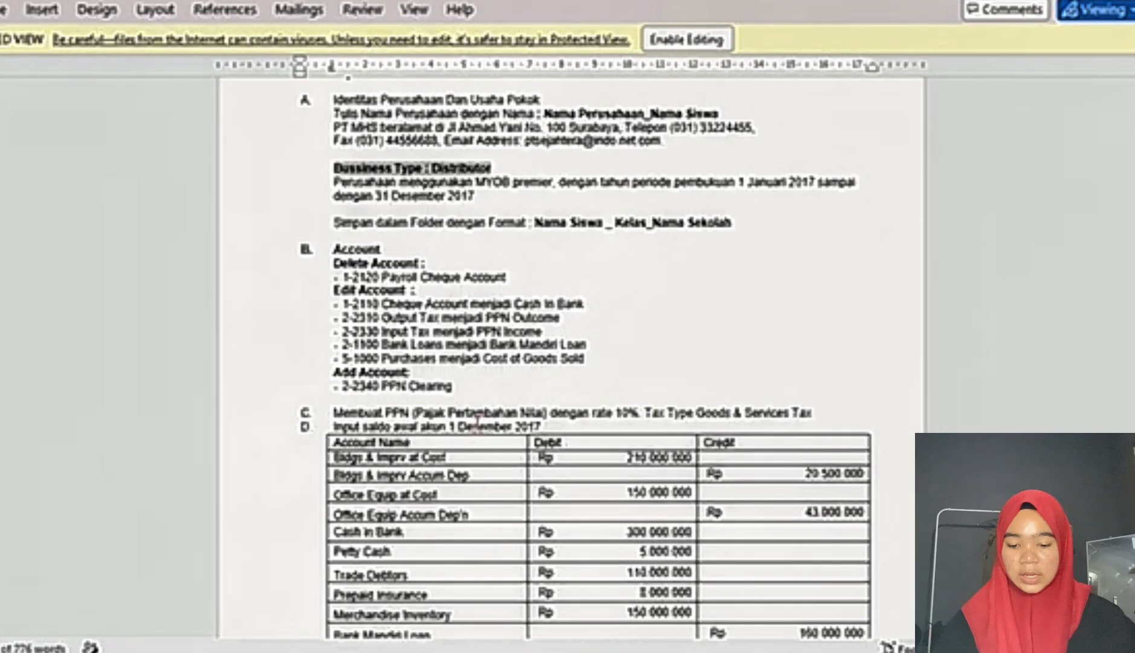
scroll(476, 425, "down", 4)
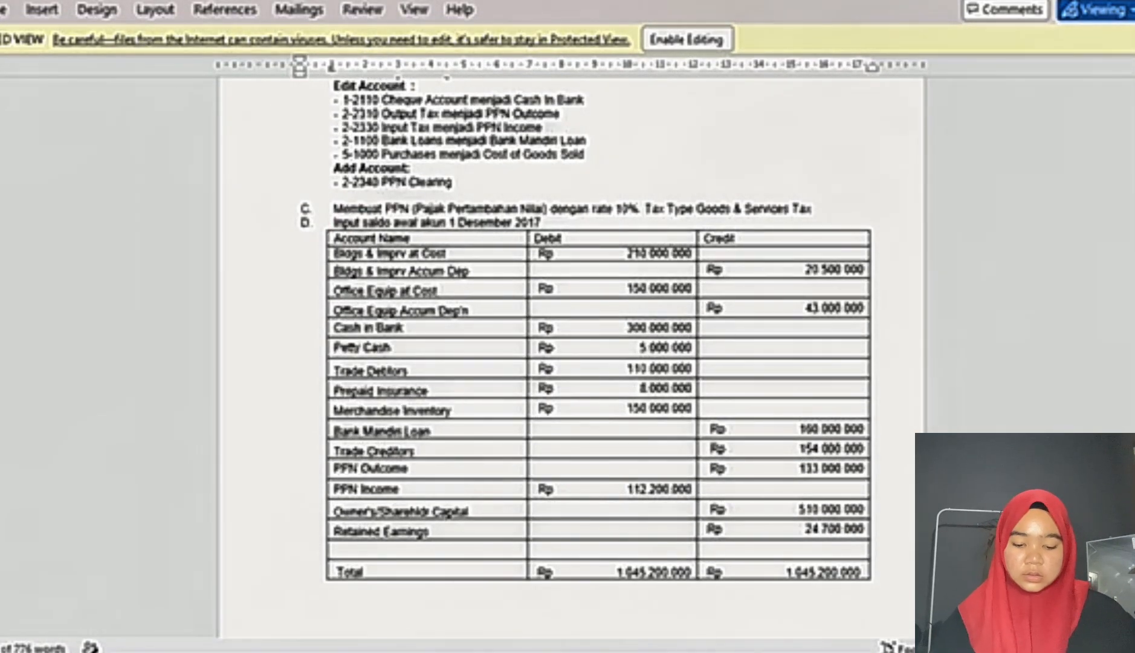
mouse_move(681, 652)
left_click(681, 589)
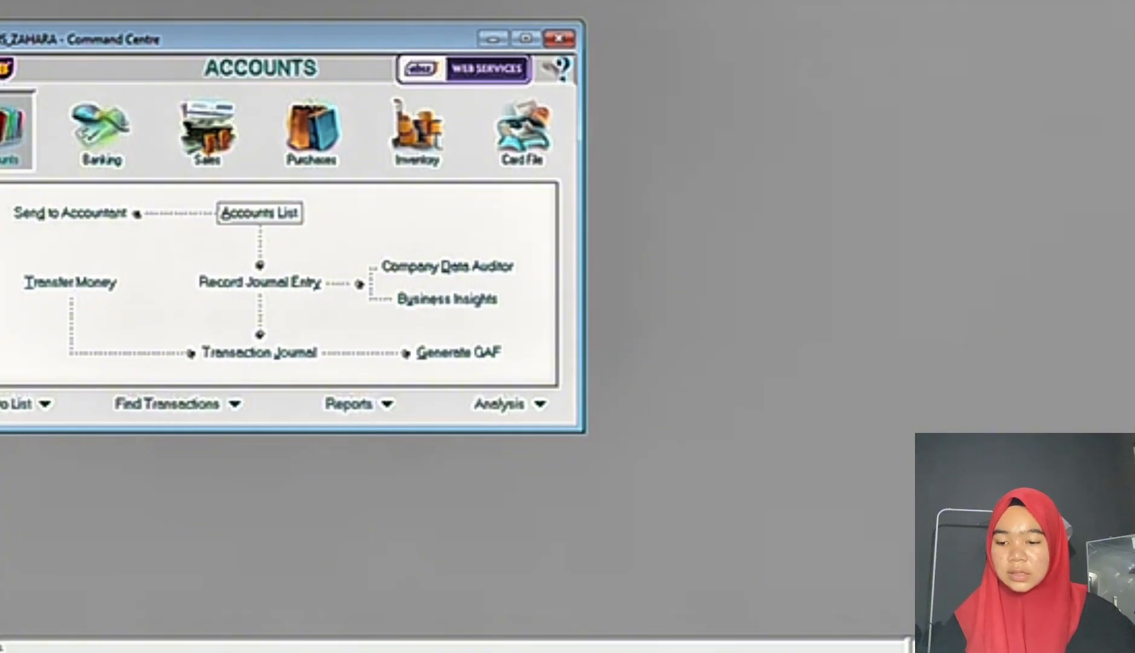
left_click(4, 1)
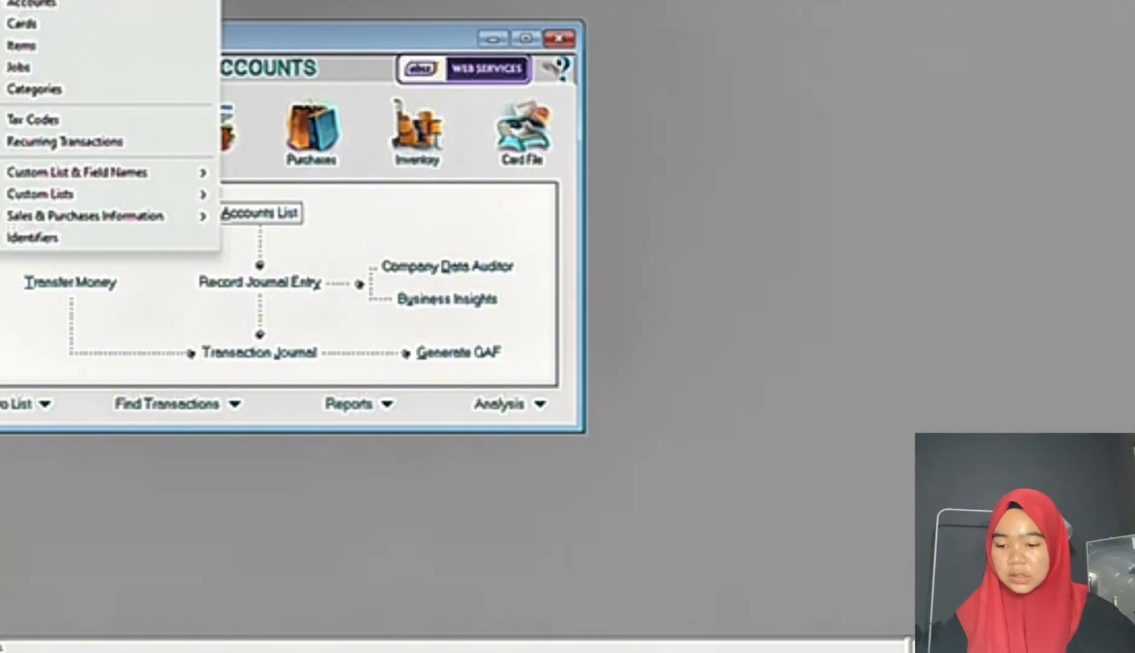
left_click(72, 120)
Step: Delete the tax codes from AJP through IS one by one and try to delete N-T as well
scroll(261, 154, "down", 2)
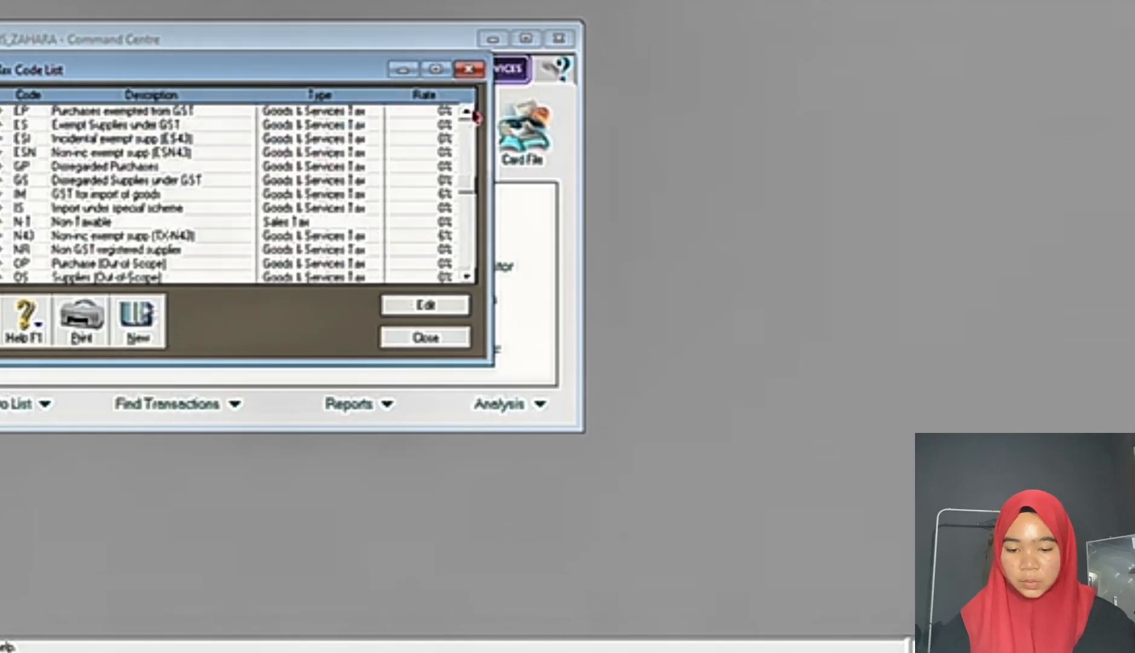
left_click(468, 112)
left_click(468, 112)
left_click(468, 112)
left_click(468, 112)
left_click(468, 112)
left_click(468, 112)
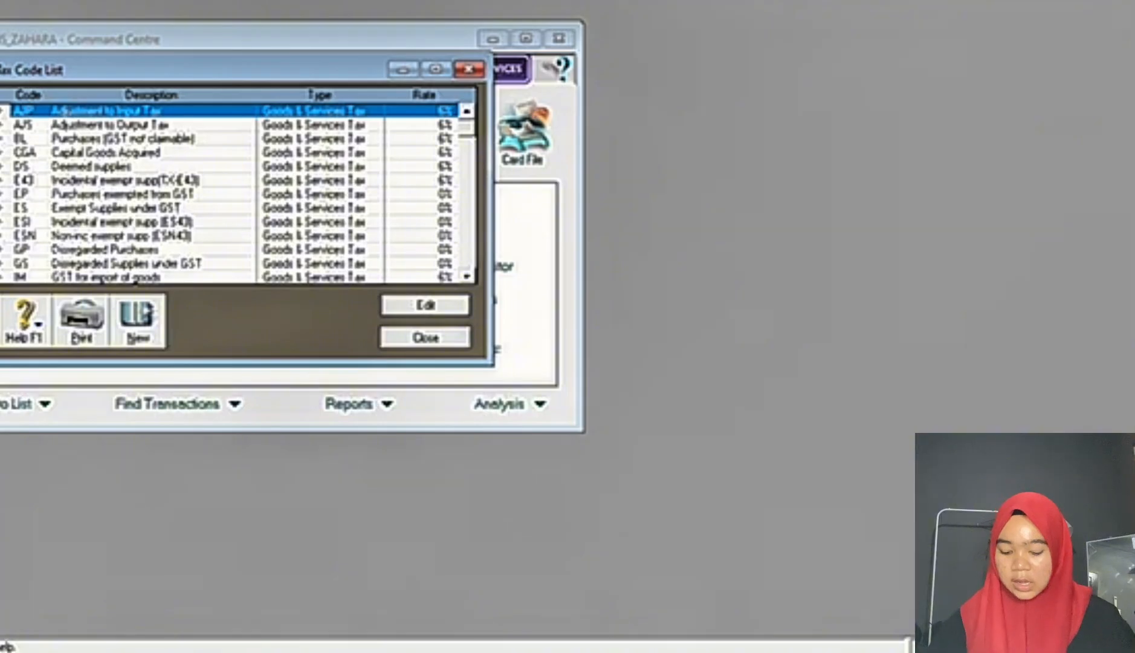
left_click(468, 277)
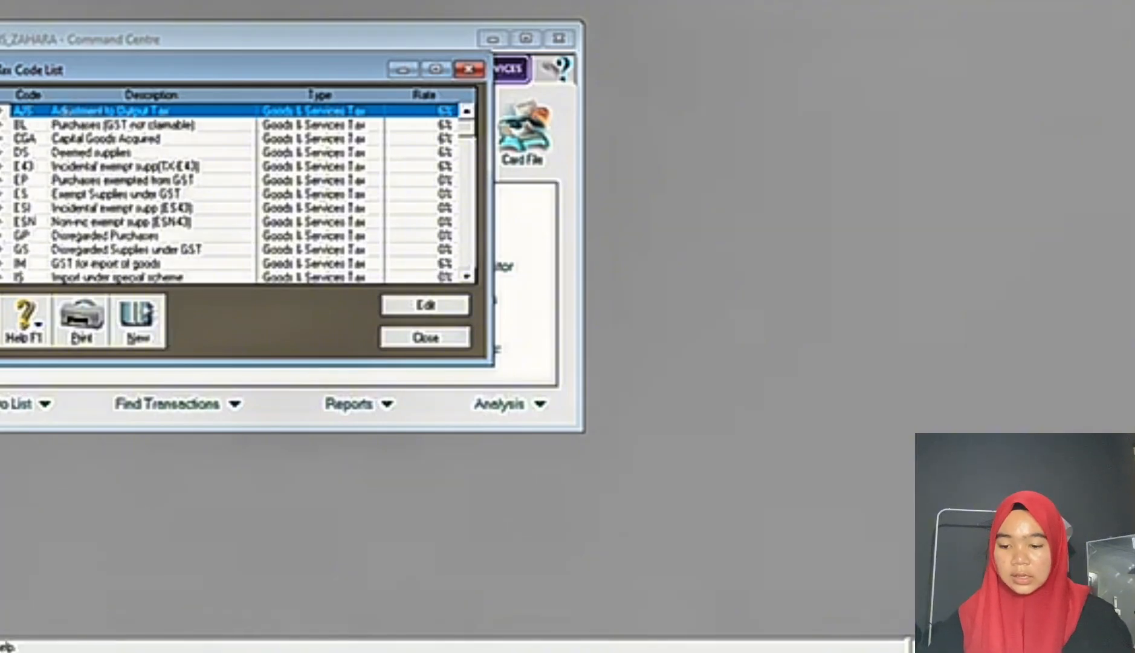
left_click(468, 276)
left_click(467, 277)
key("alt+e")
key("d")
key("alt+e")
key("d")
key("alt+e")
key("d")
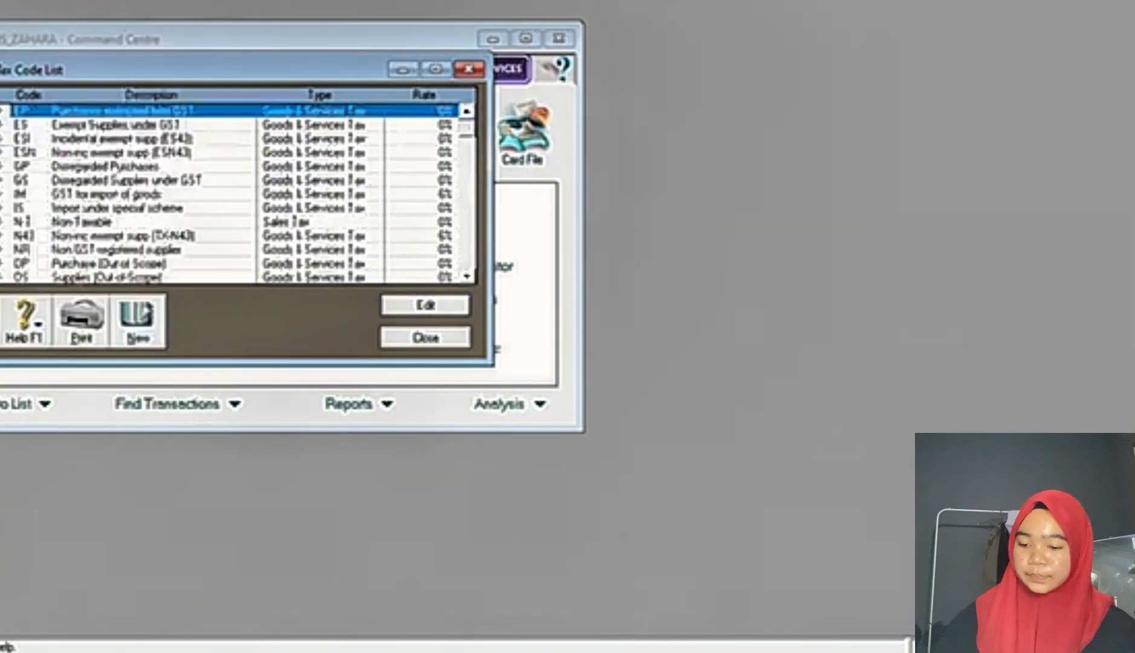
key("alt+e")
key("d")
key("alt+e")
key("d")
key("alt+e")
key("d")
key("alt+e")
key("d")
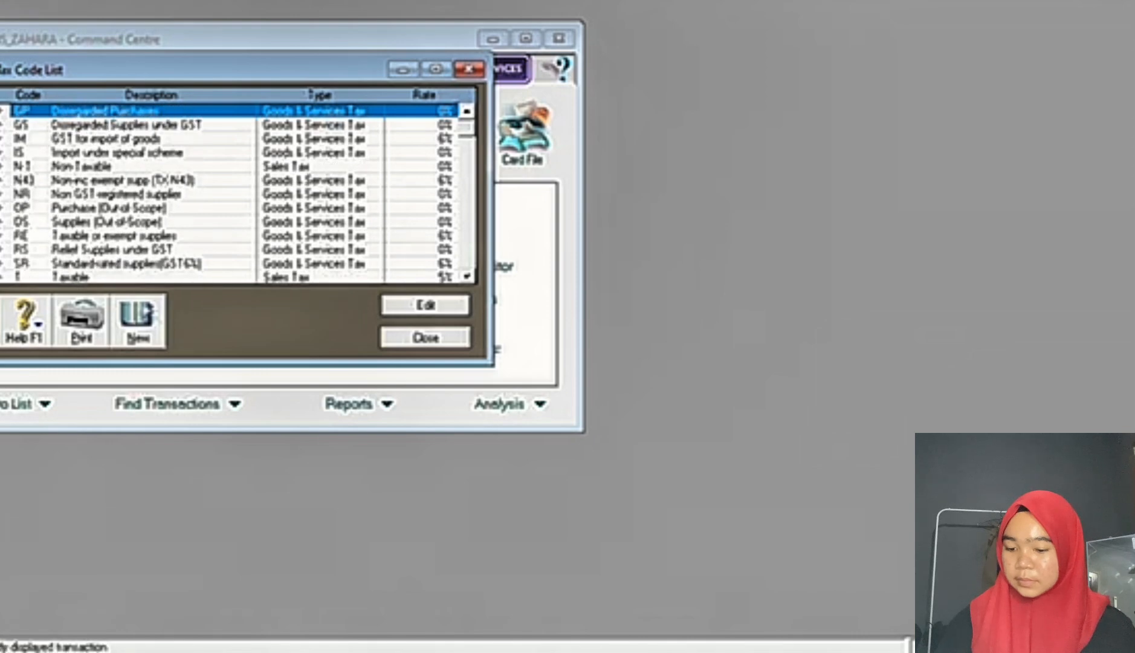
key("alt+e")
key("d")
key("alt+e")
key("d")
key("alt+e")
key("d")
key("alt+e")
key("d")
key("alt+e")
key("d")
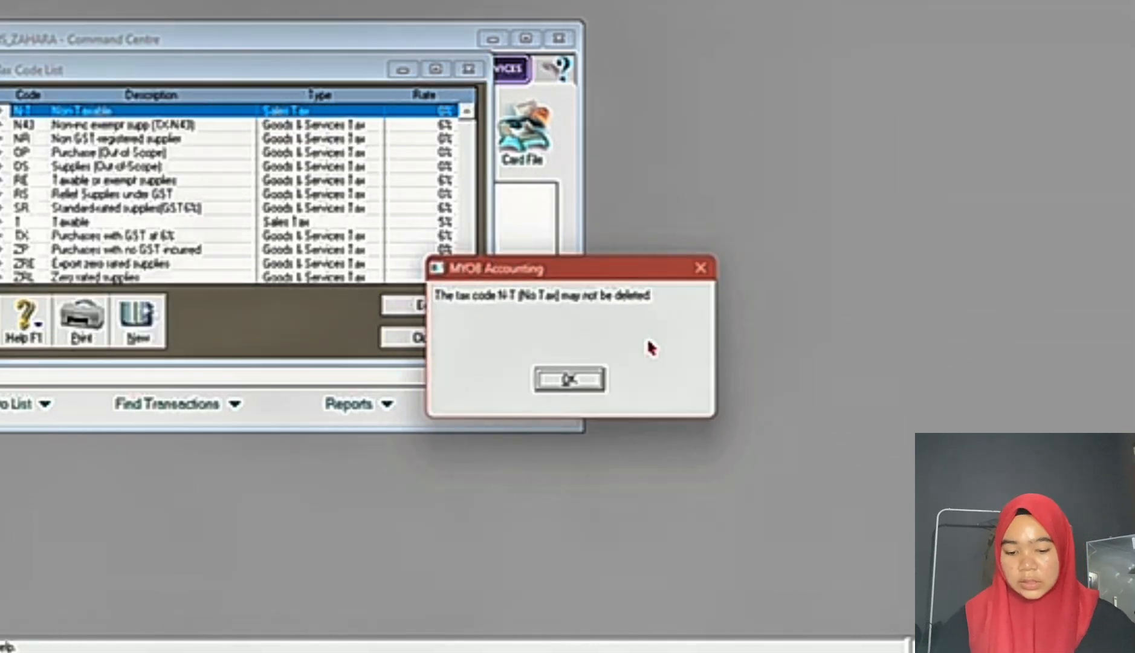
left_click(568, 380)
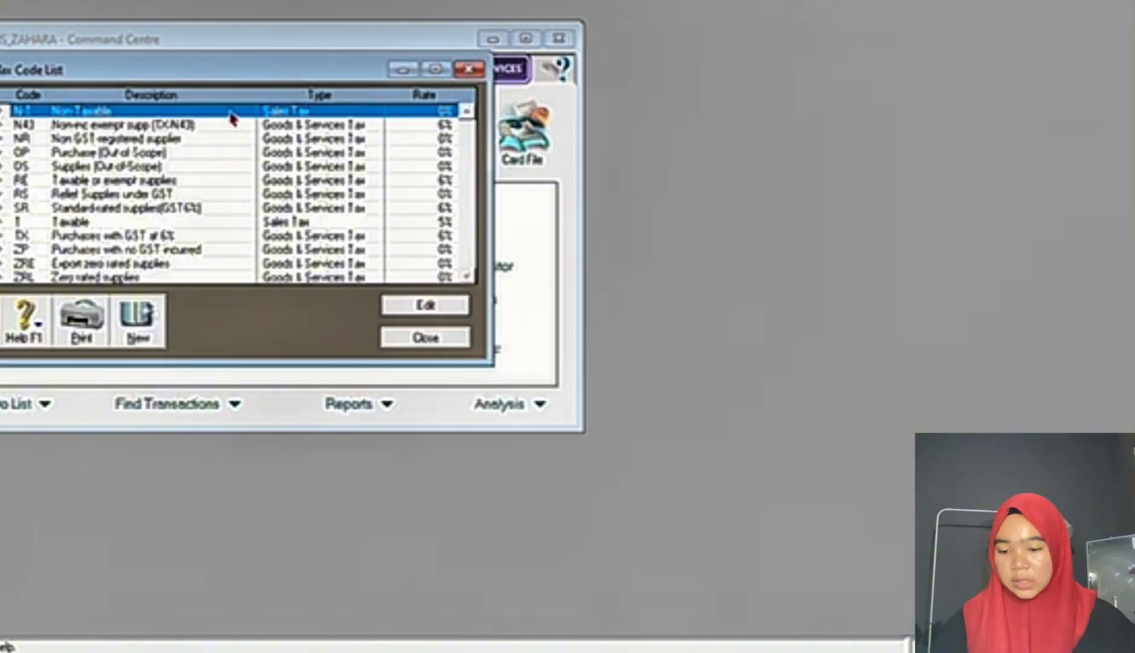
Step: Delete the remaining tax codes below N-T one by one, from N43 through ZRL
left_click(188, 125)
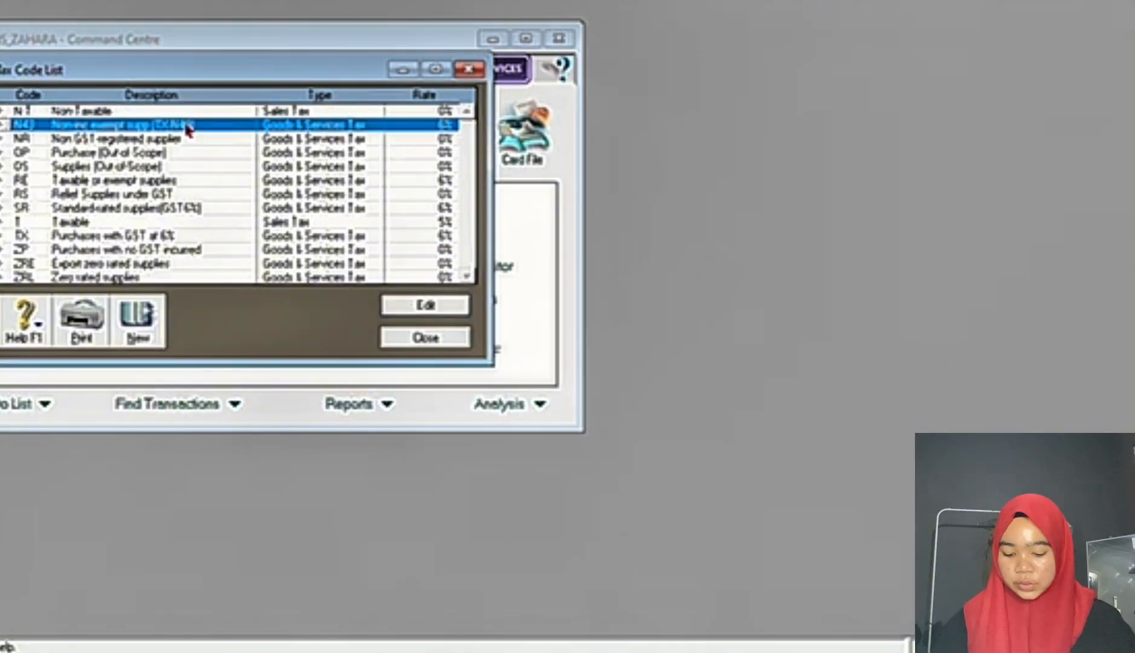
key("alt+e")
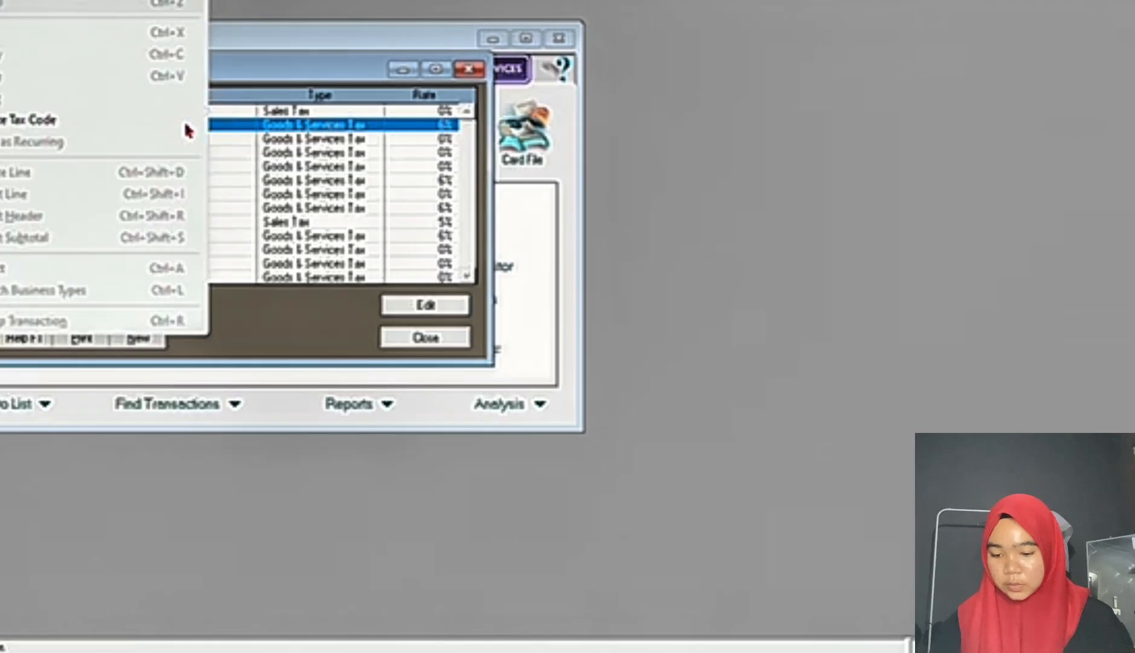
left_click(188, 129)
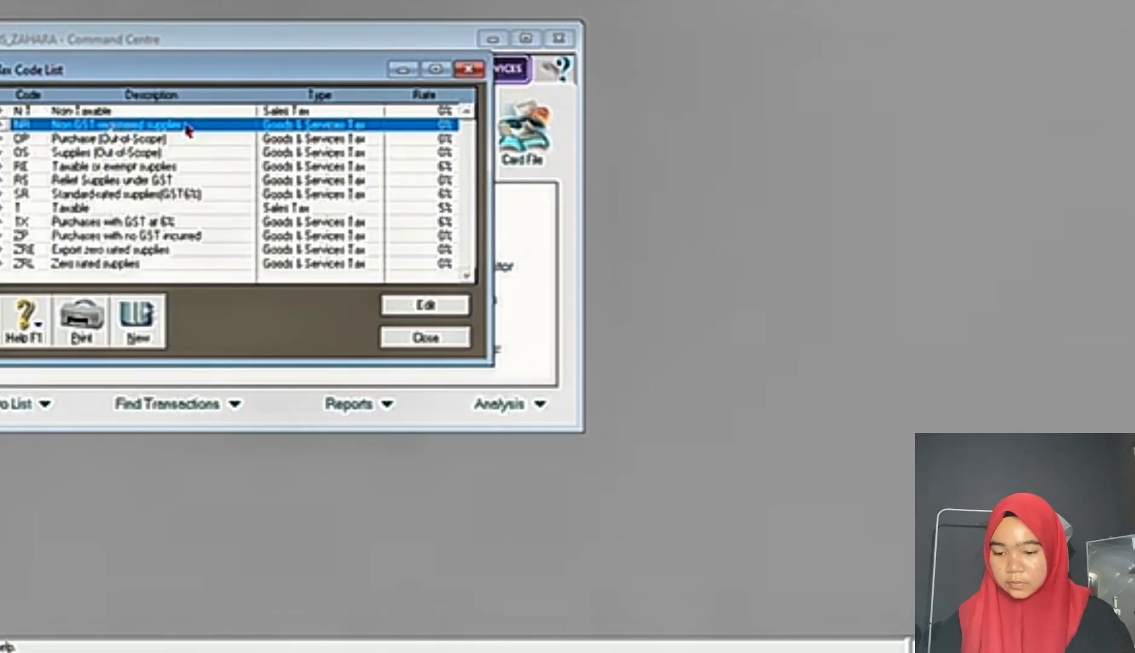
key("alt+e")
key("d")
left_click(187, 127)
key("alt+e")
key("d")
left_click(187, 127)
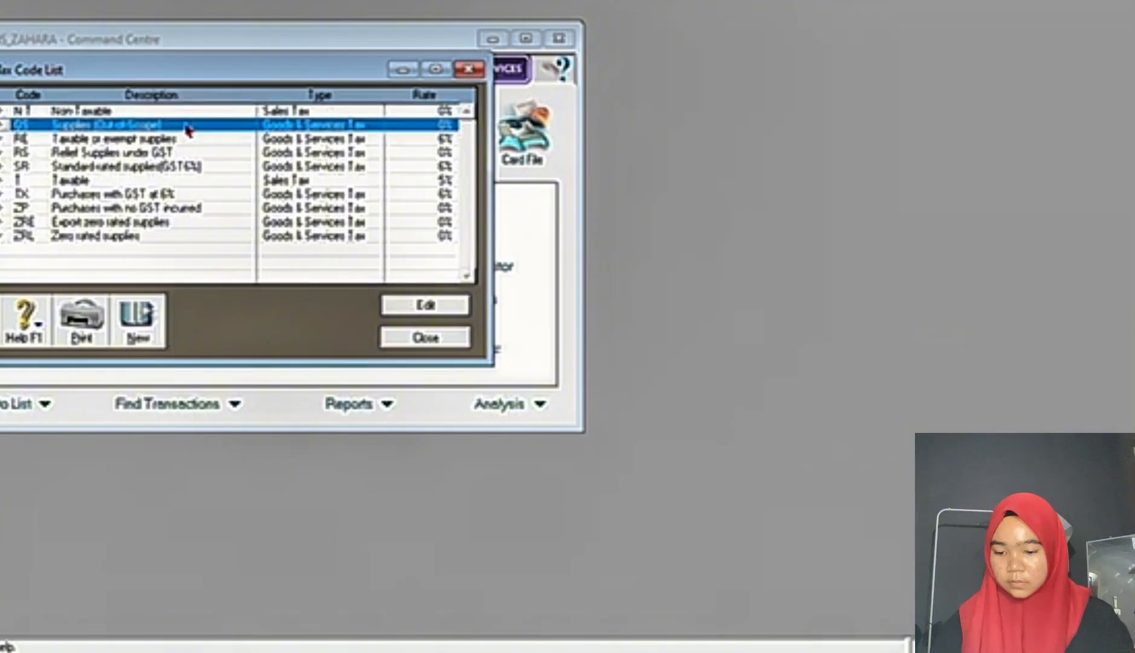
key("alt+e")
key("d")
left_click(187, 127)
key("alt+e")
key("d")
left_click(186, 126)
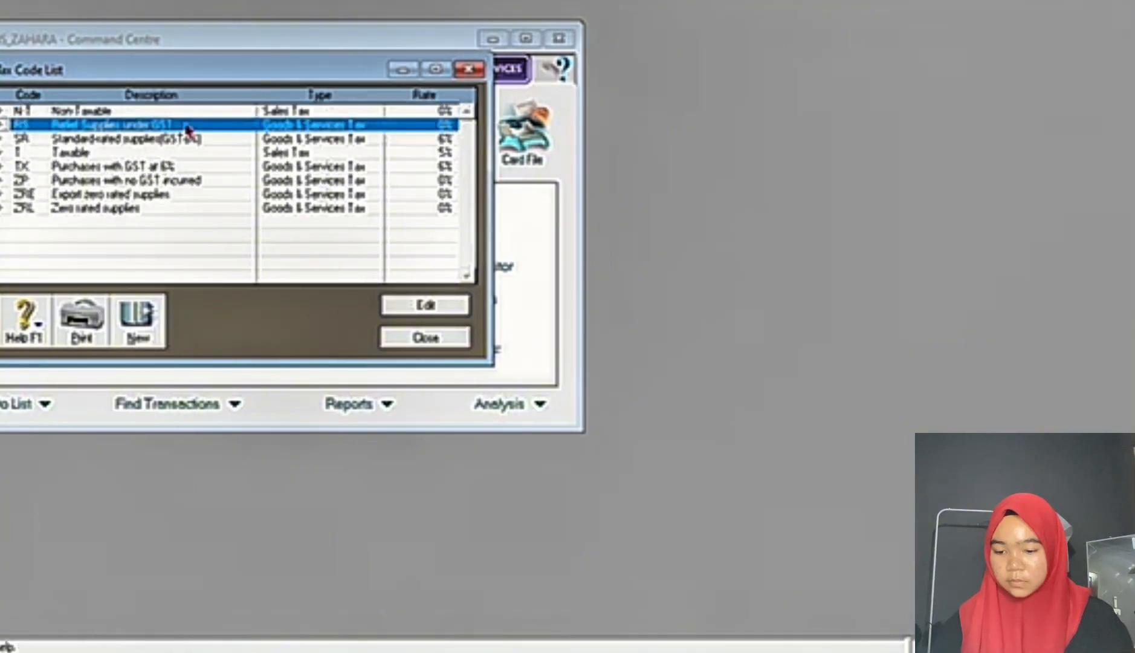
key("alt+e")
key("d")
left_click(187, 126)
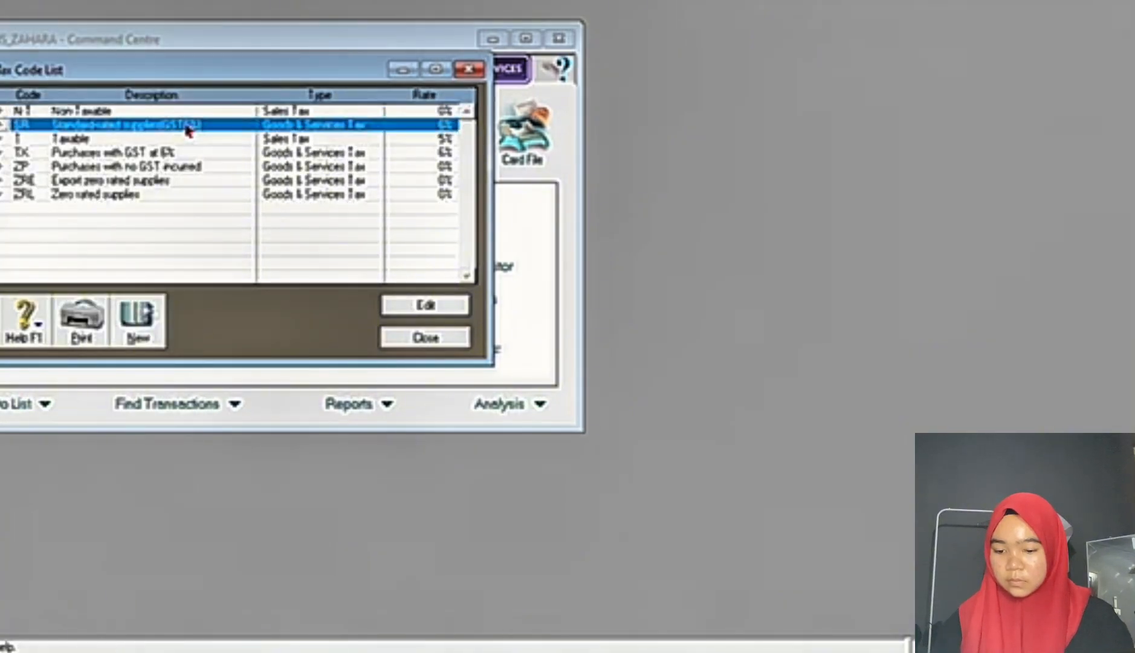
key("alt+e")
key("d")
left_click(187, 126)
key("alt+e")
key("d")
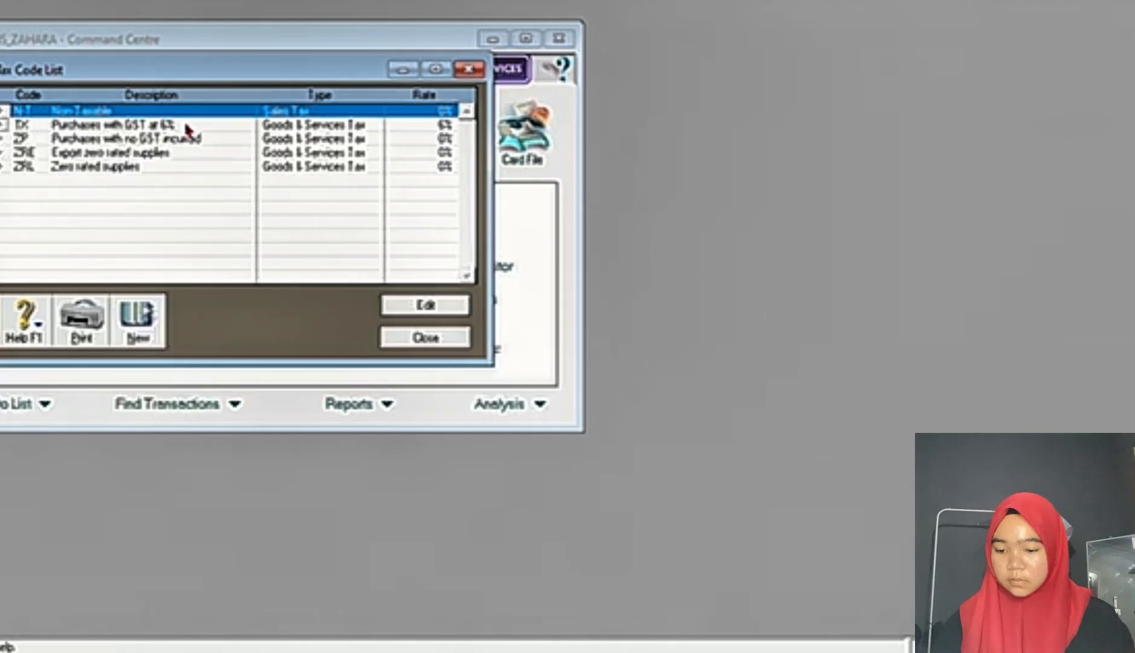
left_click(187, 126)
key("alt+e")
key("d")
left_click(187, 126)
key("alt+e")
key("d")
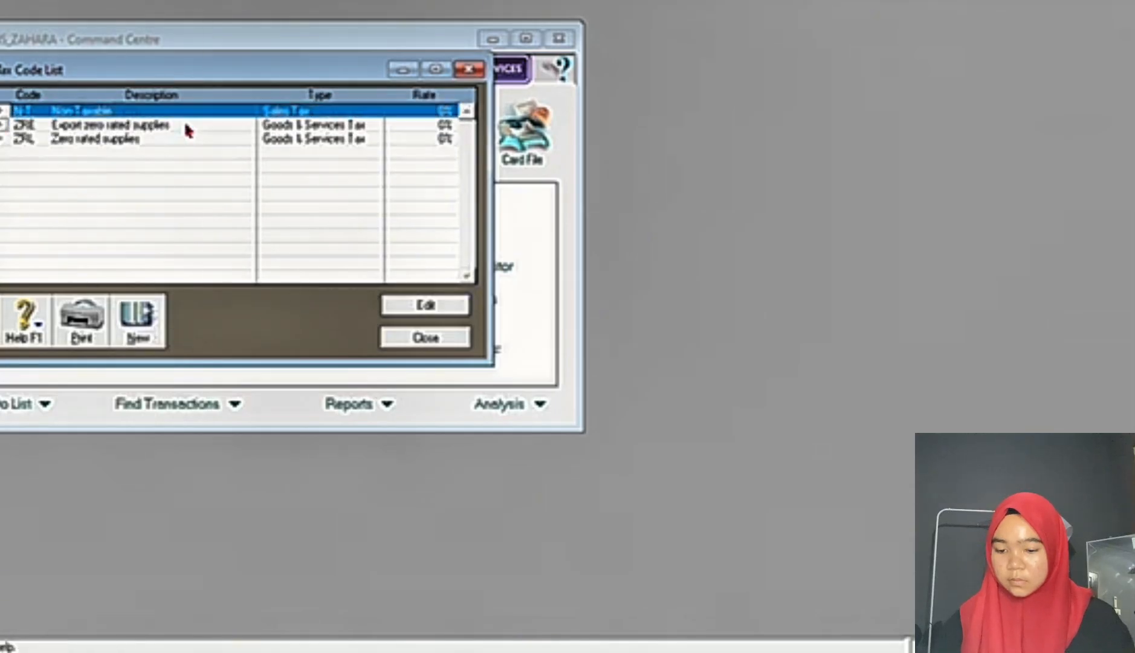
left_click(187, 126)
key("alt+e")
key("d")
left_click(186, 126)
key("alt+e")
key("d")
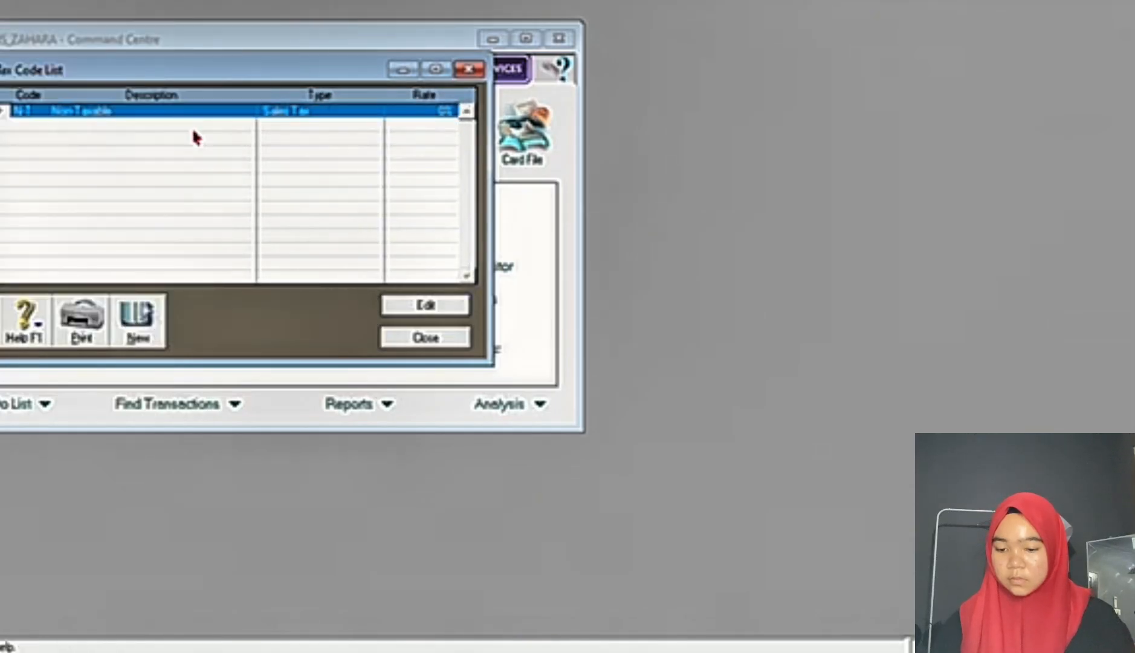
Step: Start a new tax code PPN with the description PAJAK PERTAMBAHAN NILAI, checking the requirement in the Word exam document
left_click(138, 324)
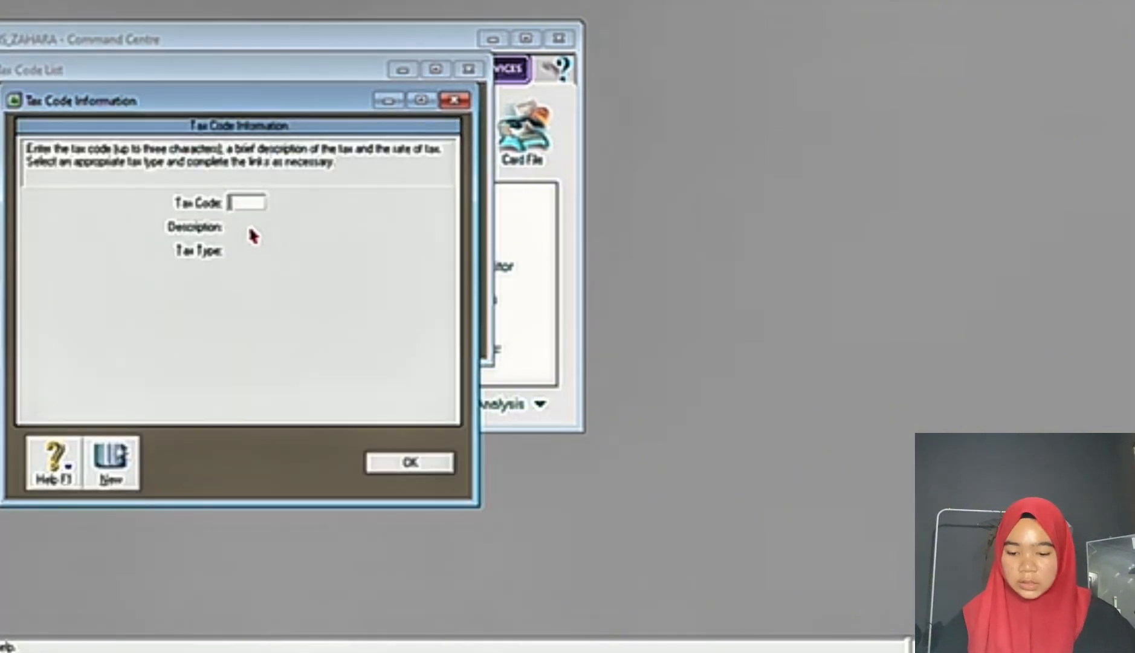
left_click(724, 652)
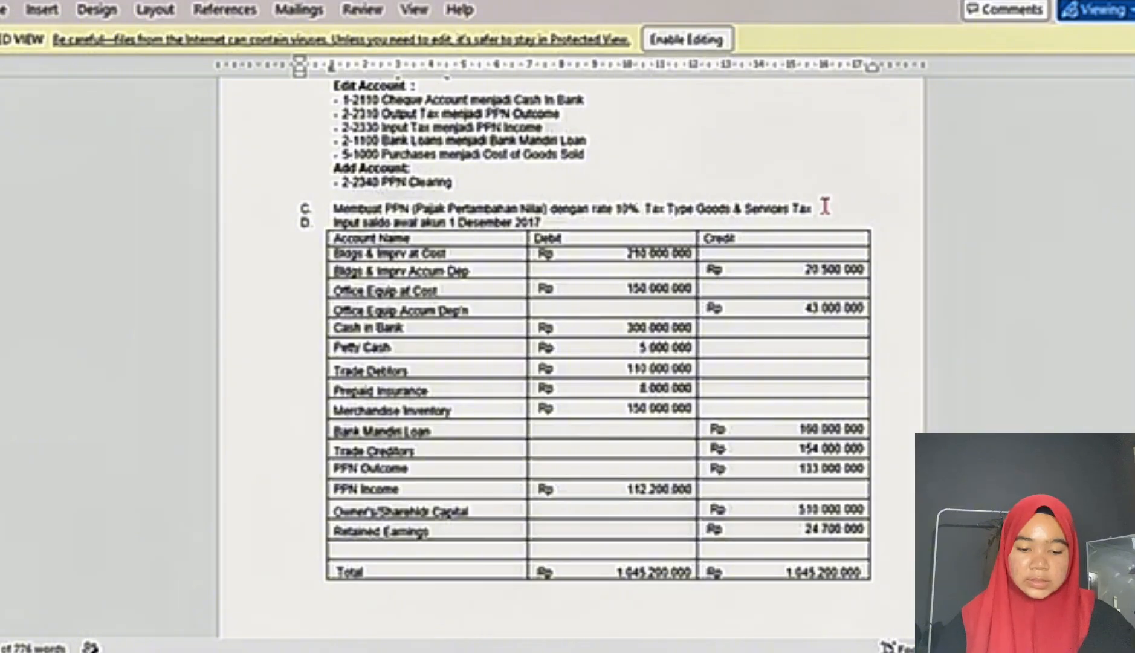
mouse_move(682, 651)
left_click(681, 589)
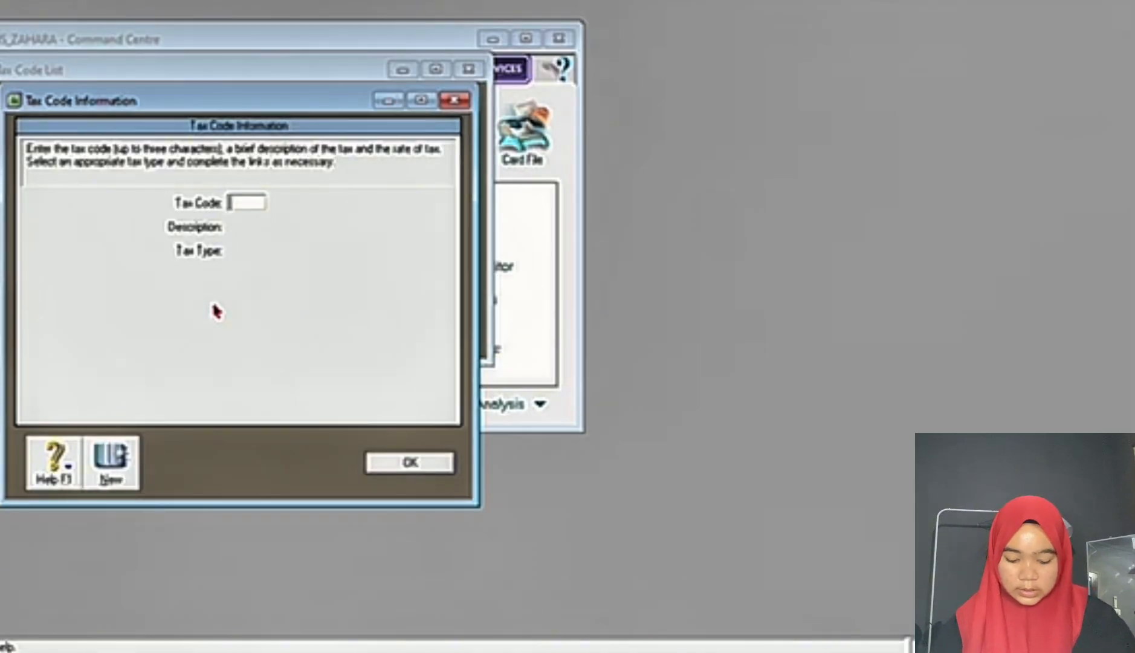
type("PPN")
key("Tab")
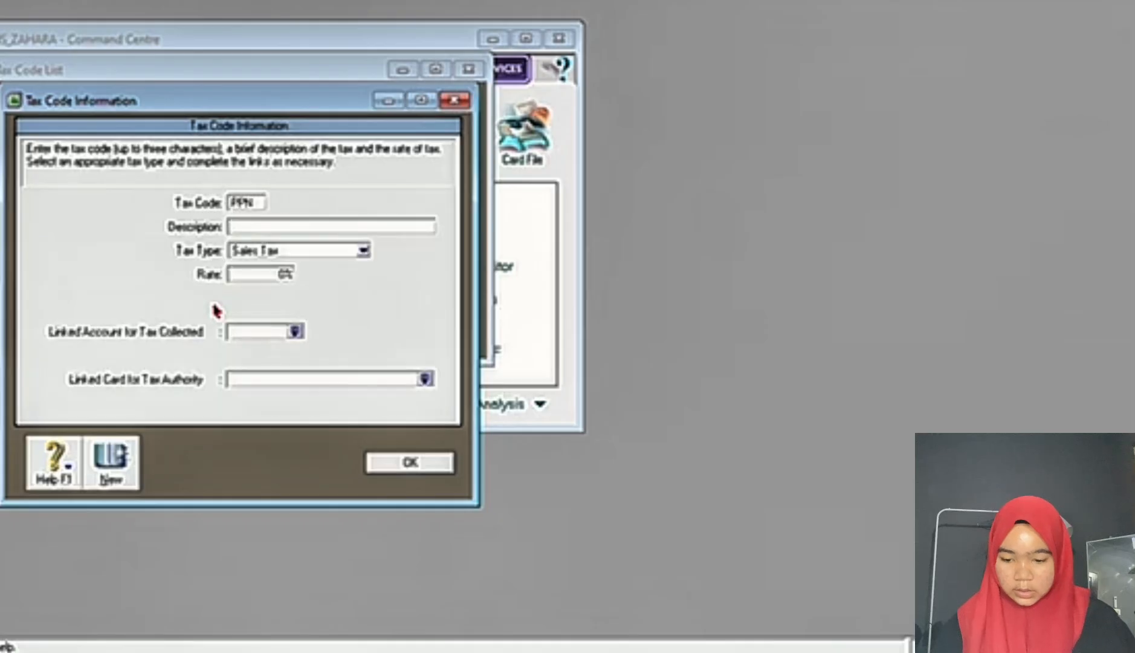
type("PAJAK ")
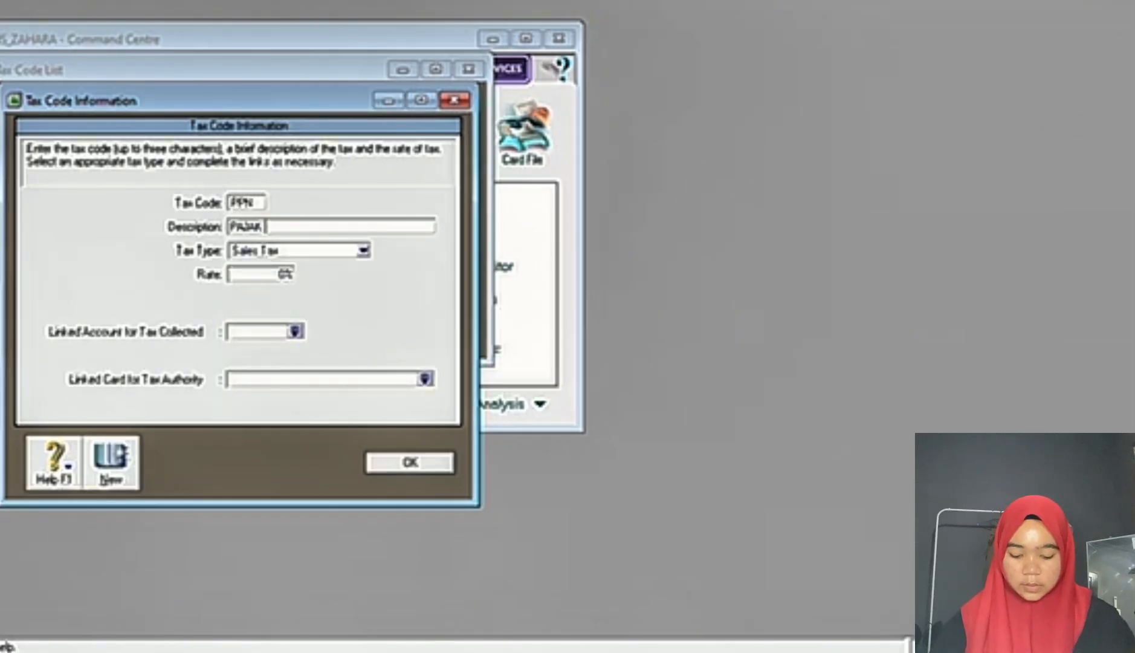
type("PERTAMBAHA")
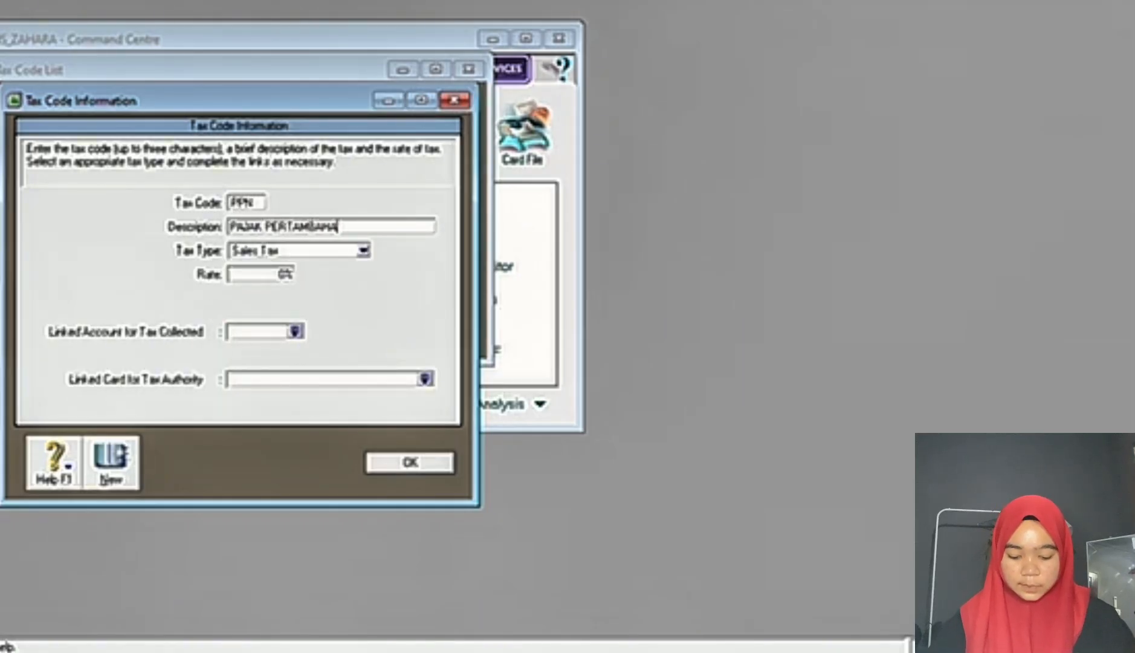
type("N NILAI")
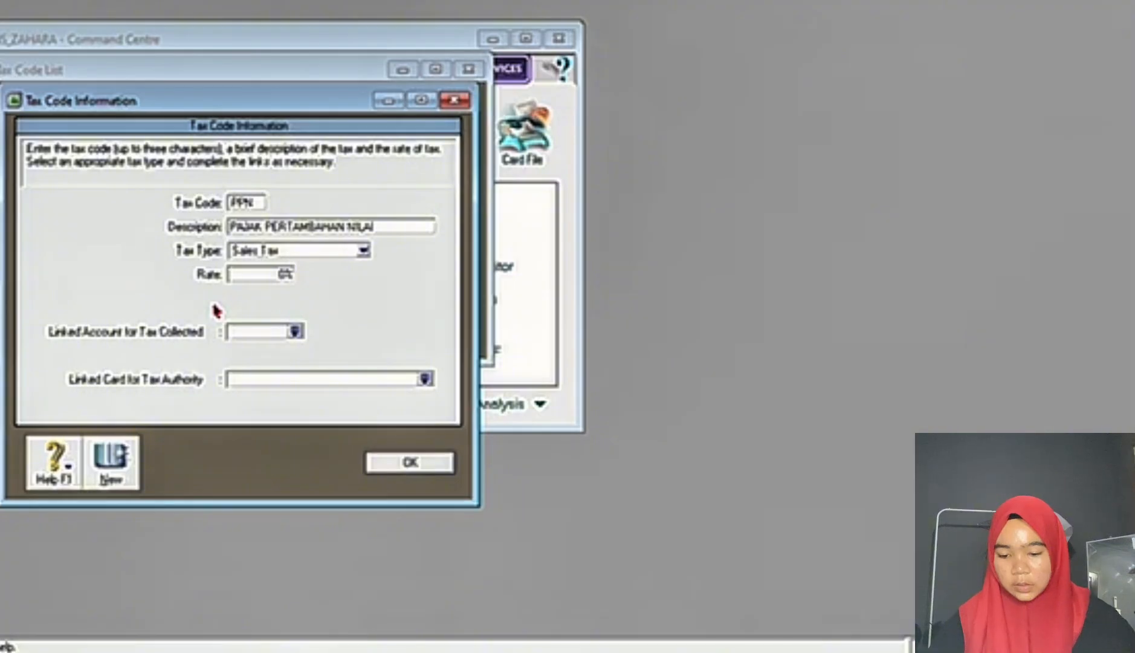
Step: Set the PPN tax code's type to Goods & Services Tax and its rate to 10%
left_click(363, 250)
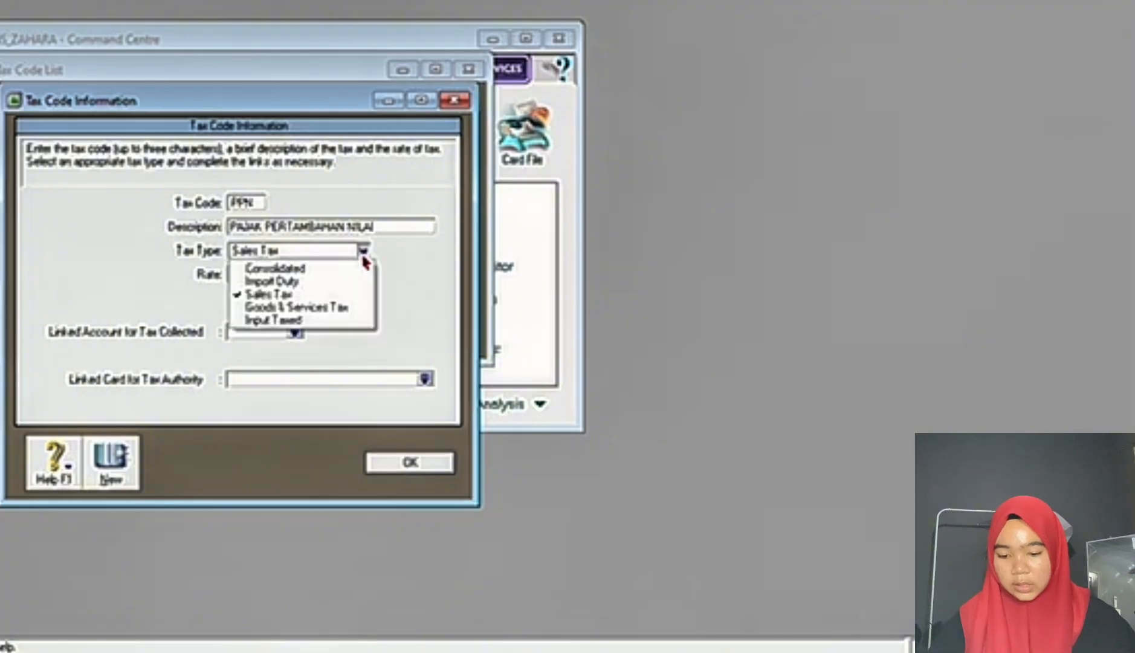
left_click(311, 309)
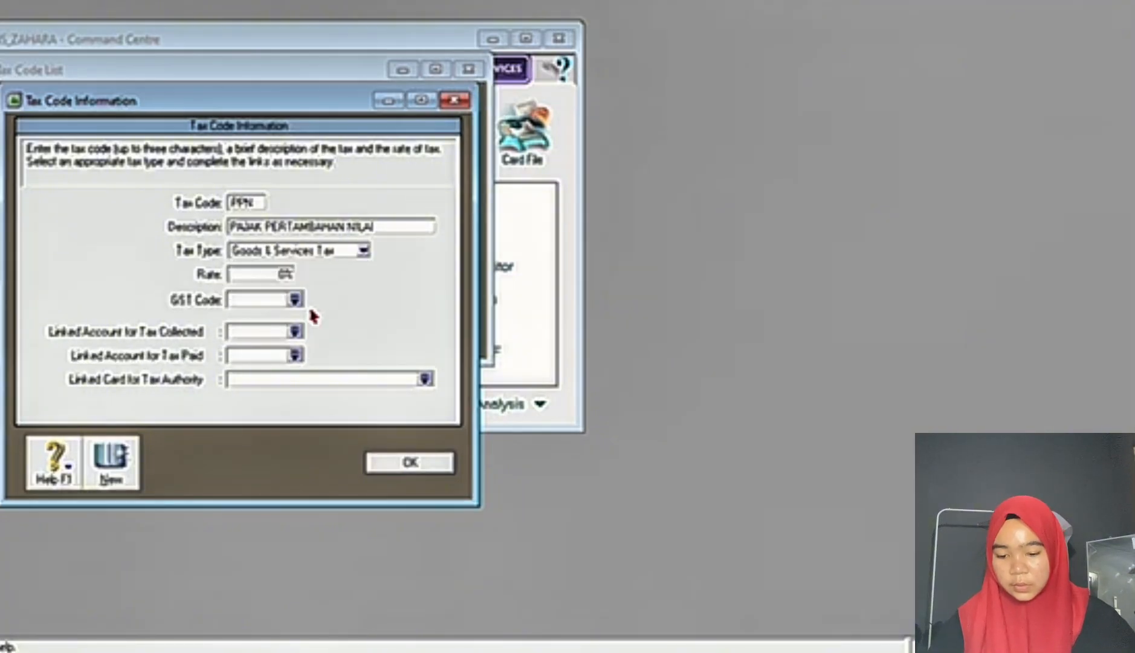
left_click(273, 277)
type("10")
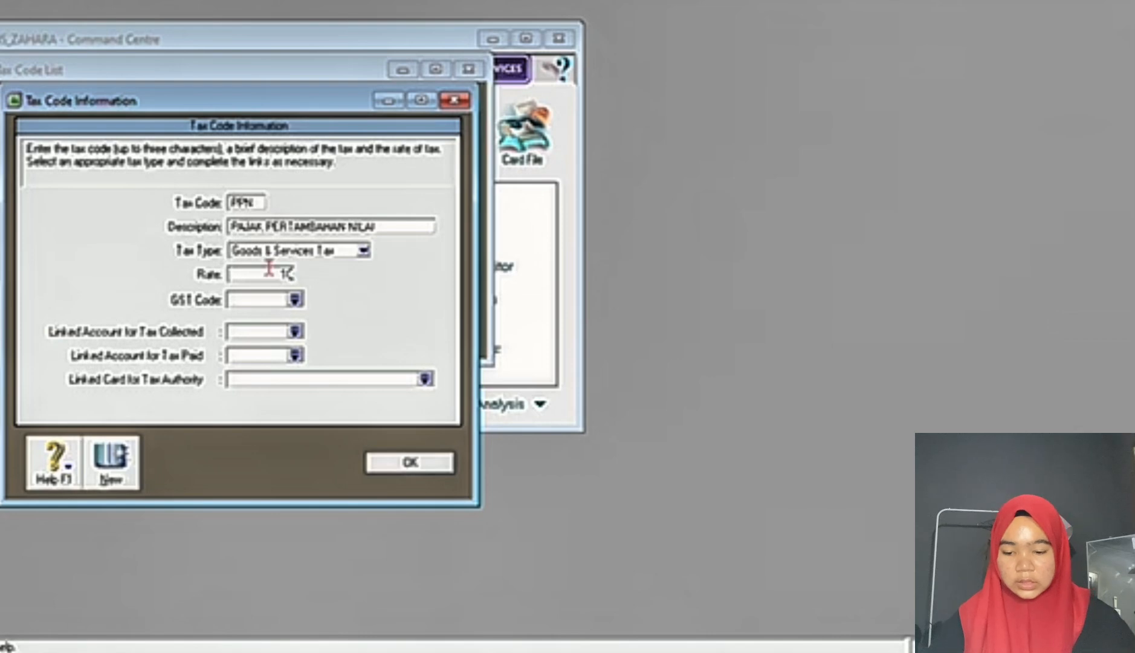
key("Tab")
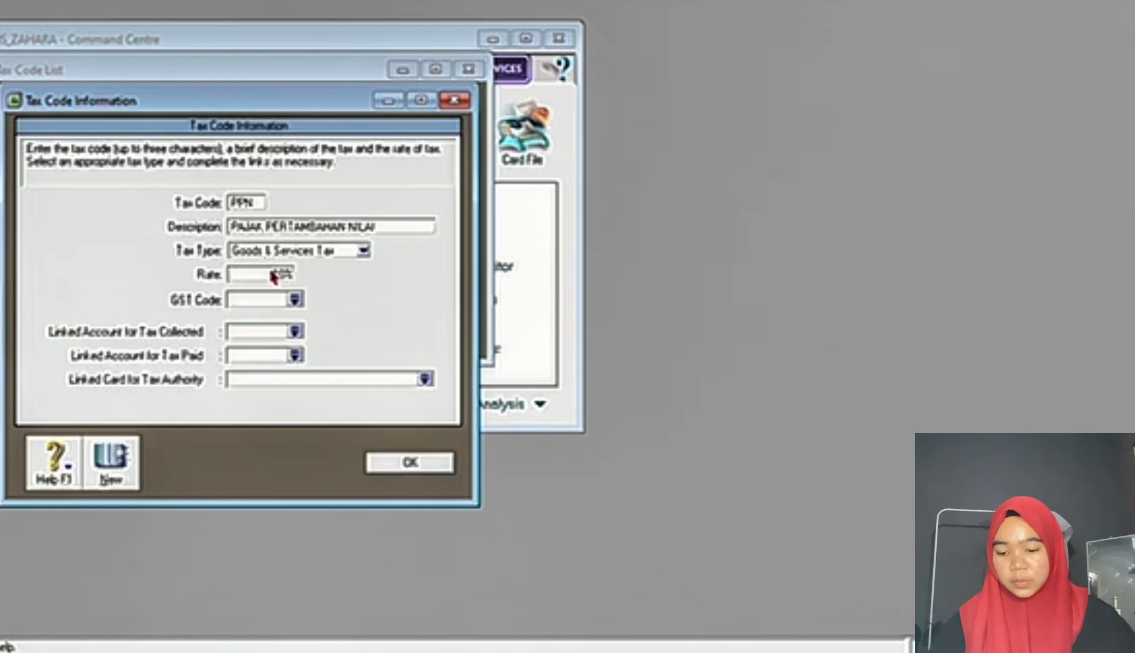
Step: Link tax collected to 2-2310 PPN OUTCOME and tax paid to 2-2330 PPN INCOME, save the code and close the tax code list
left_click(294, 332)
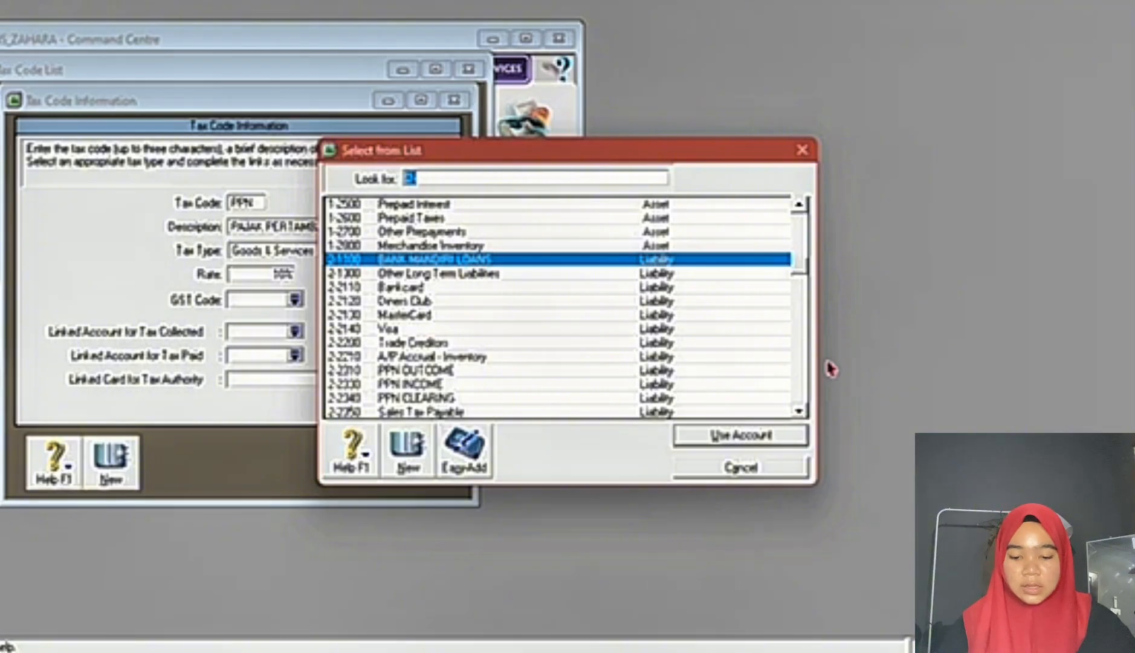
double_click(498, 370)
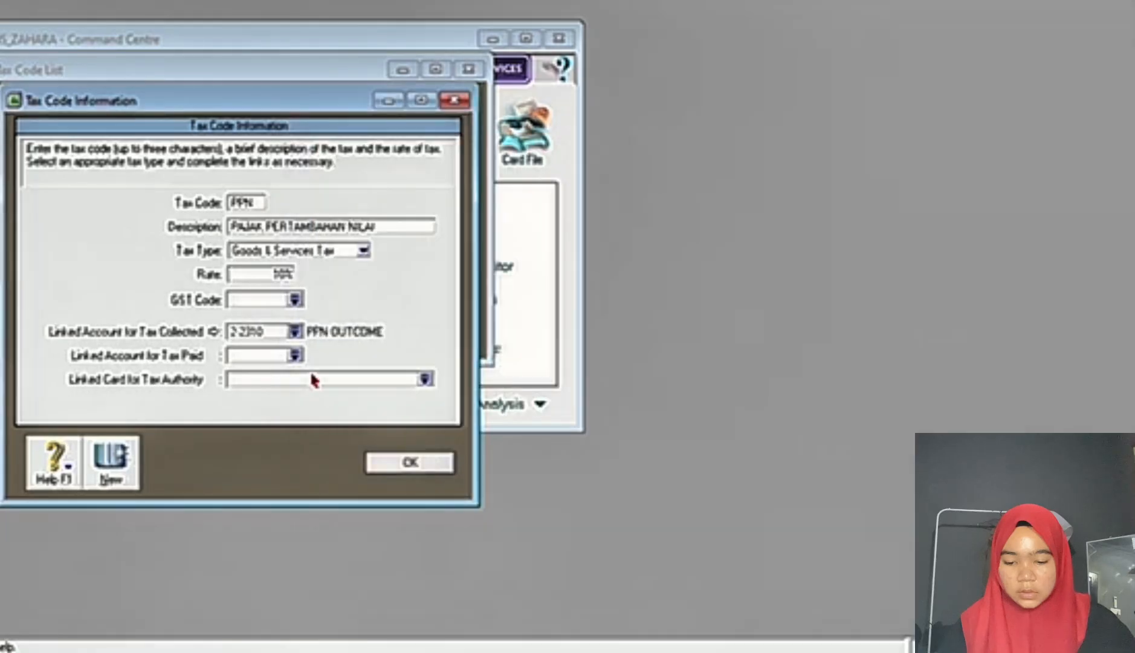
left_click(298, 357)
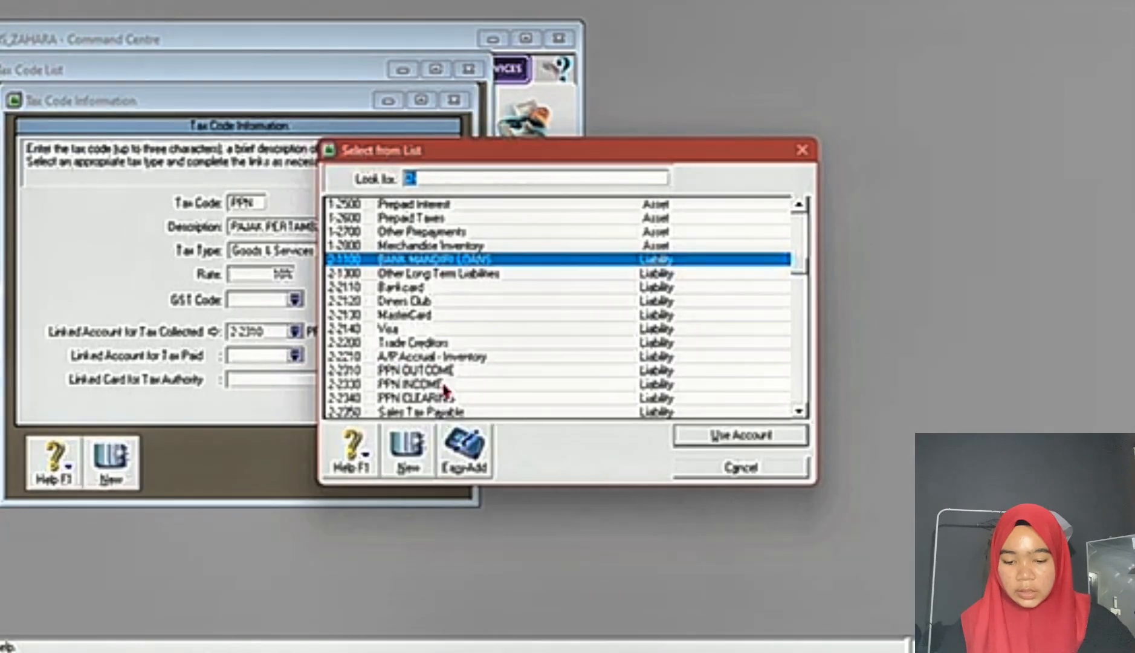
double_click(443, 391)
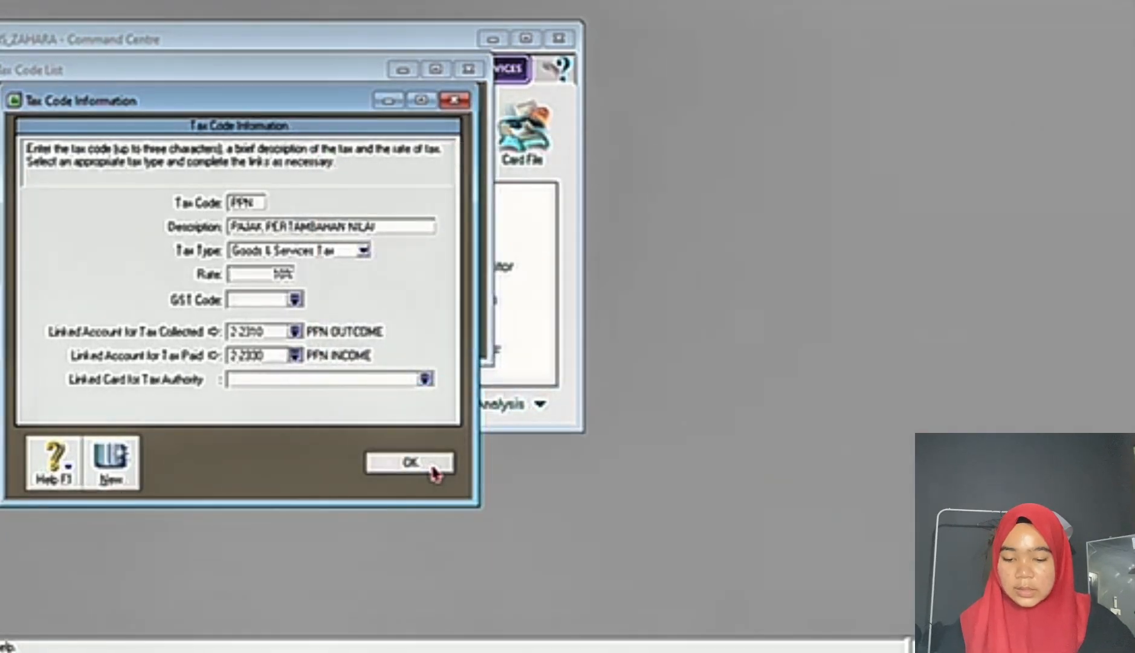
left_click(436, 464)
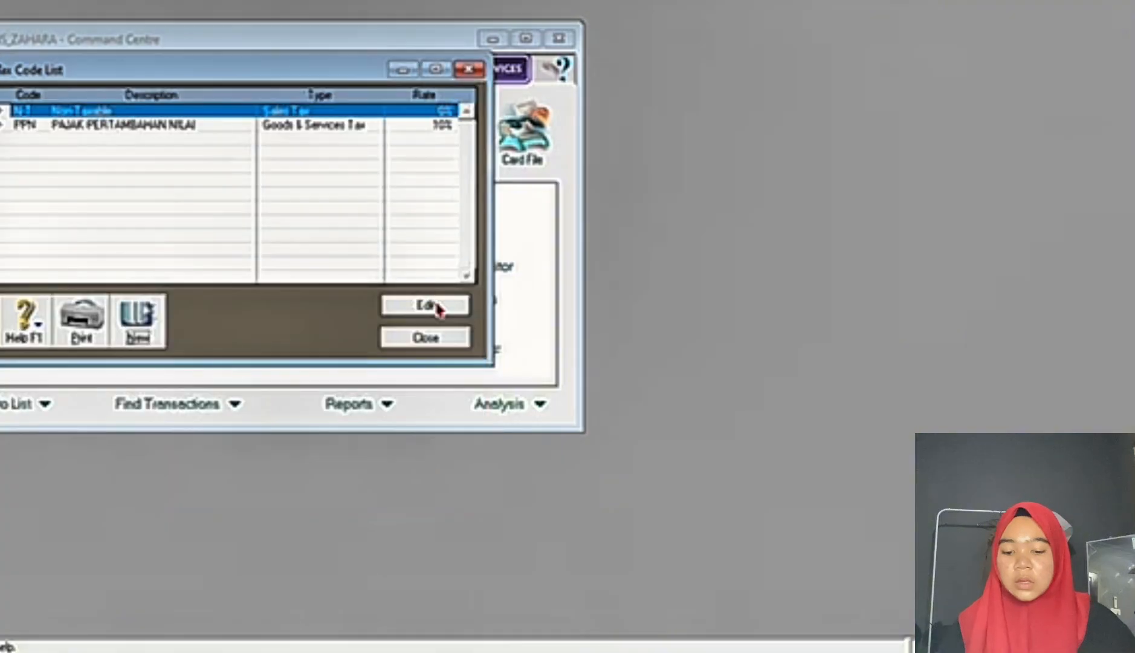
left_click(430, 338)
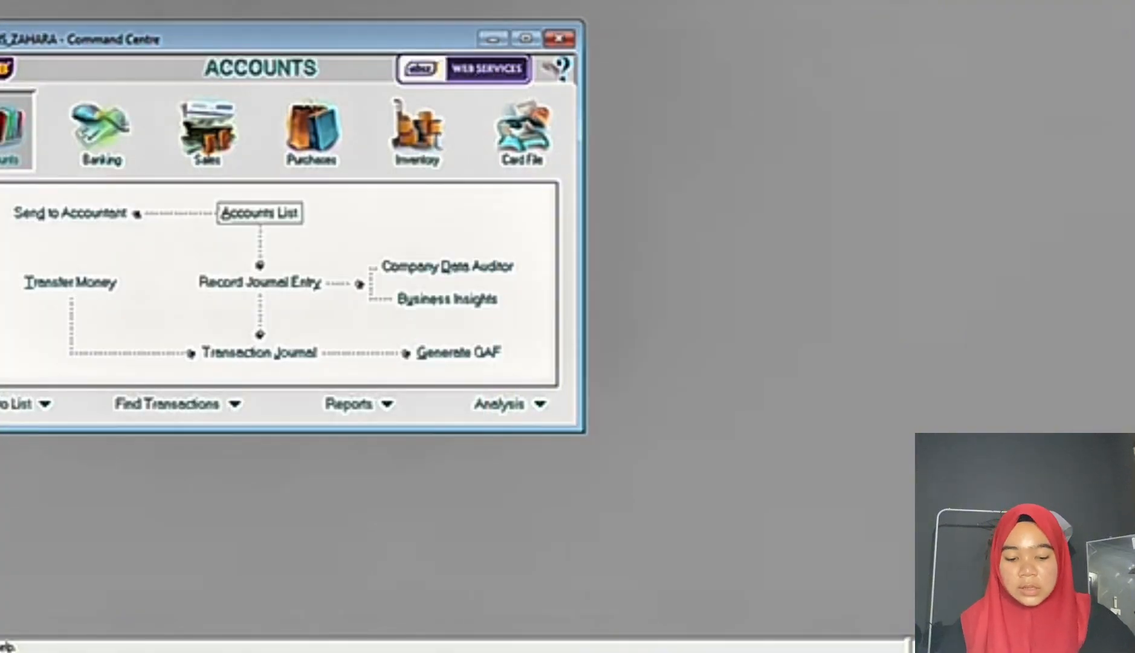
Step: Review the 1 December 2017 opening balance table in the Word exam document and open the account opening balances window in MYOB
left_click(725, 650)
scroll(502, 436, "down", 2)
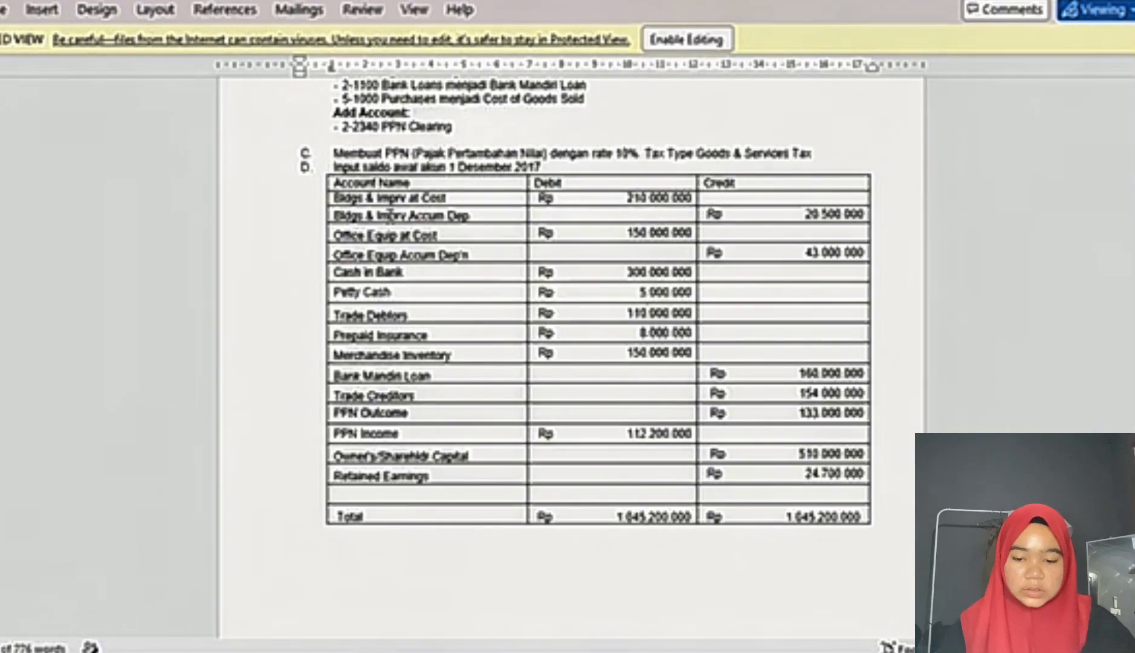
key("alt+Tab")
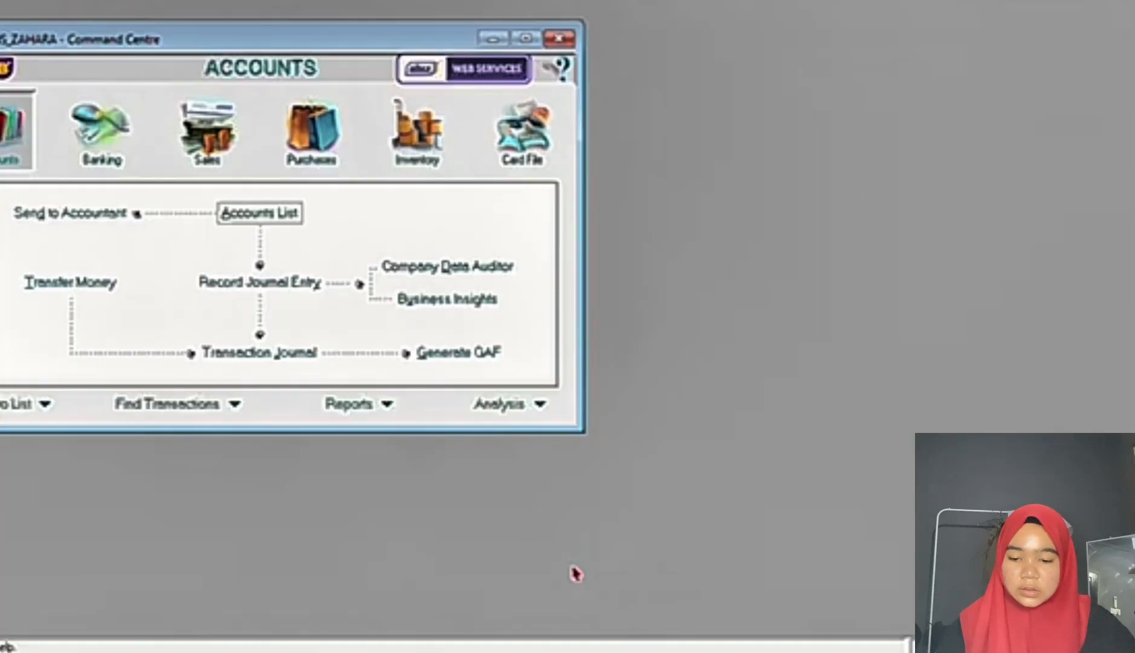
left_click(136, 0)
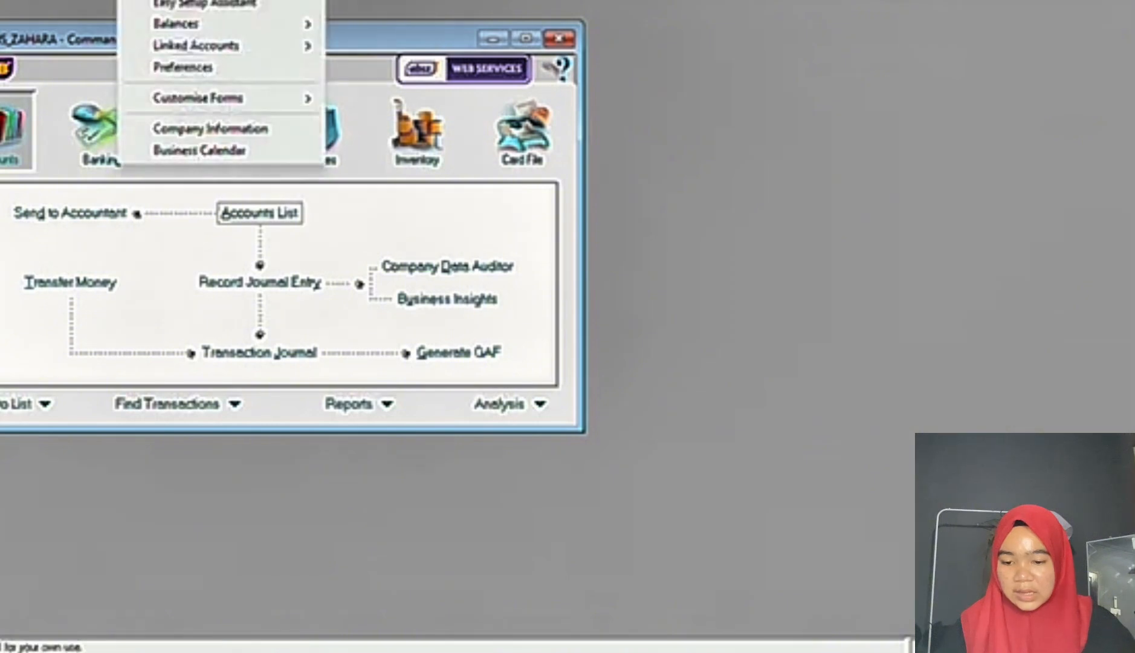
mouse_move(203, 28)
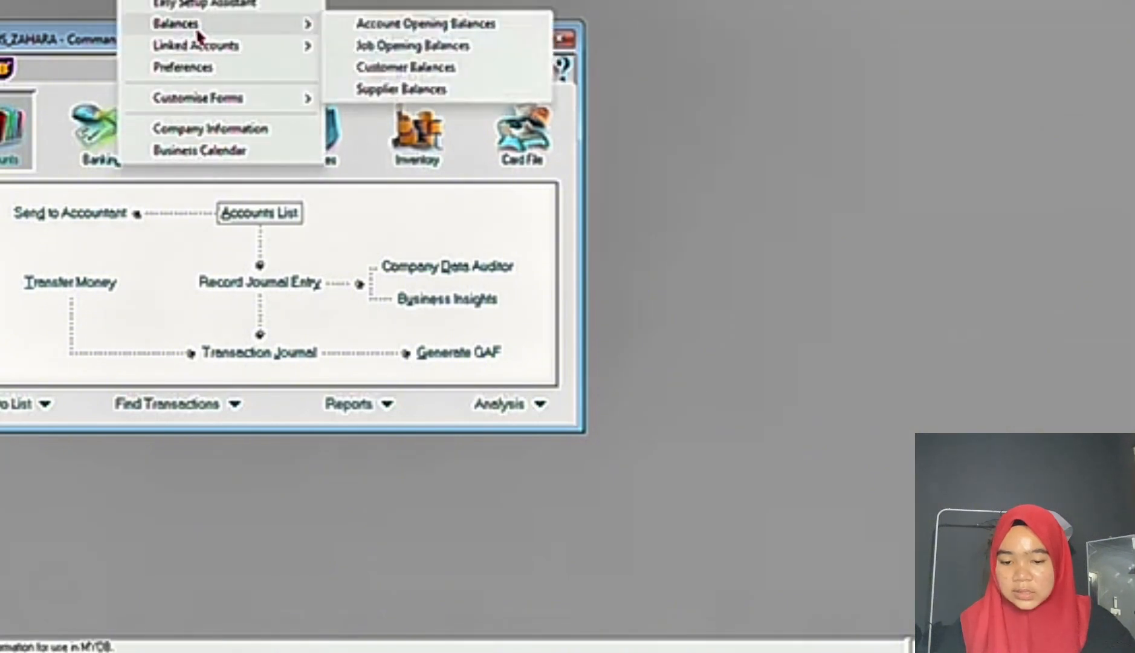
left_click(386, 27)
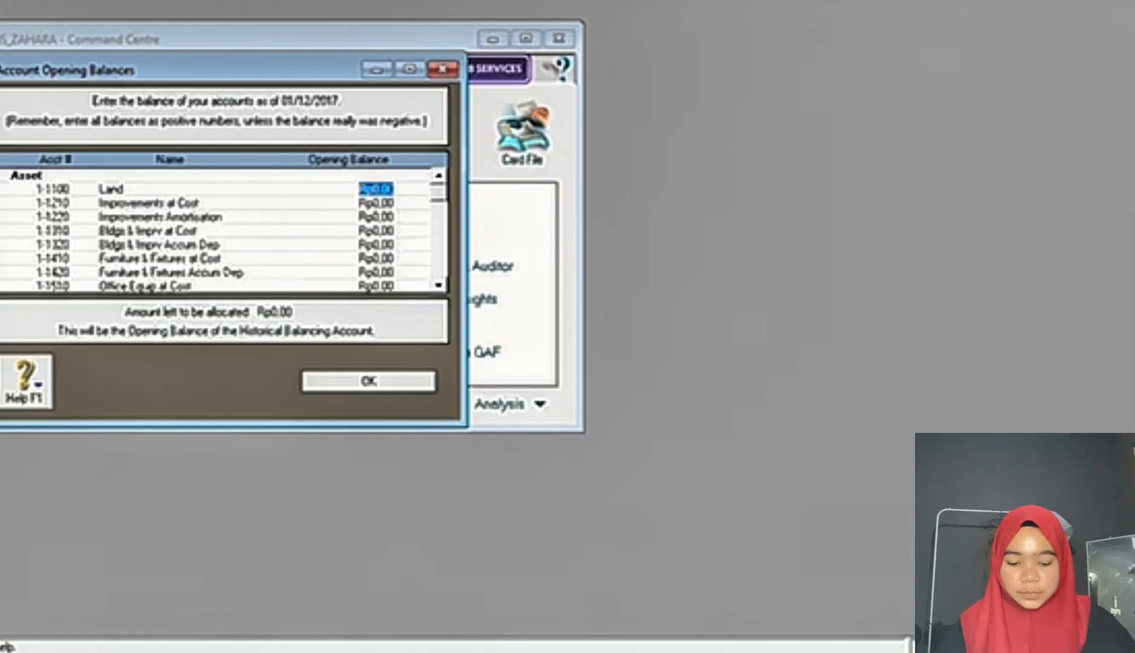
left_click(748, 621)
scroll(415, 428, "down", 2)
scroll(415, 427, "down", 1)
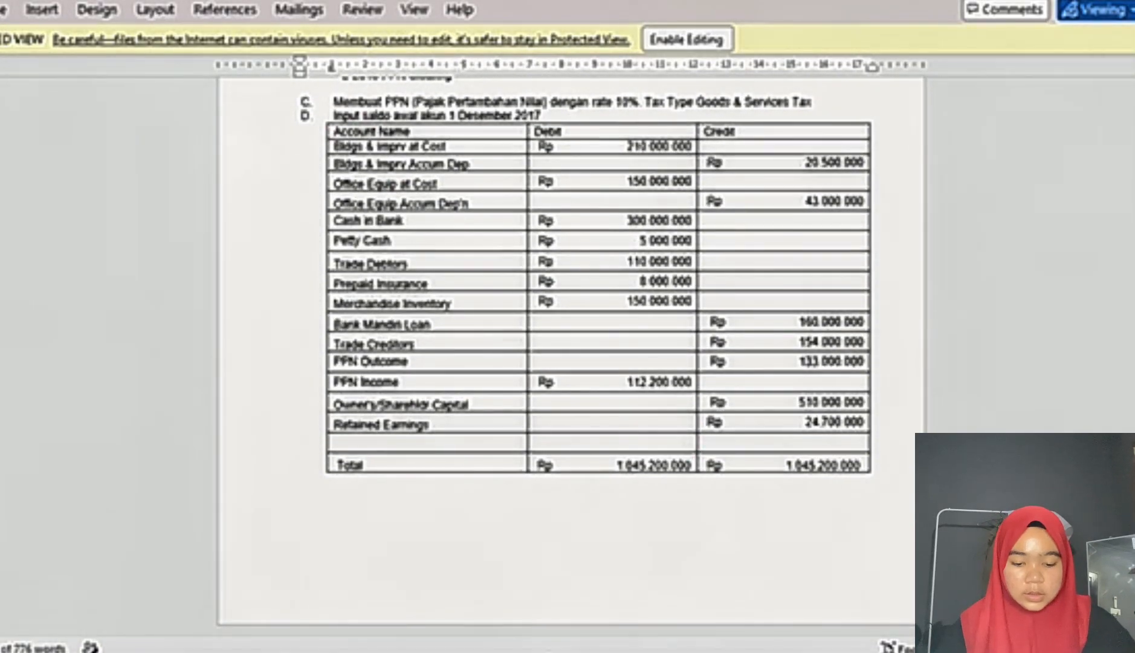
mouse_move(680, 652)
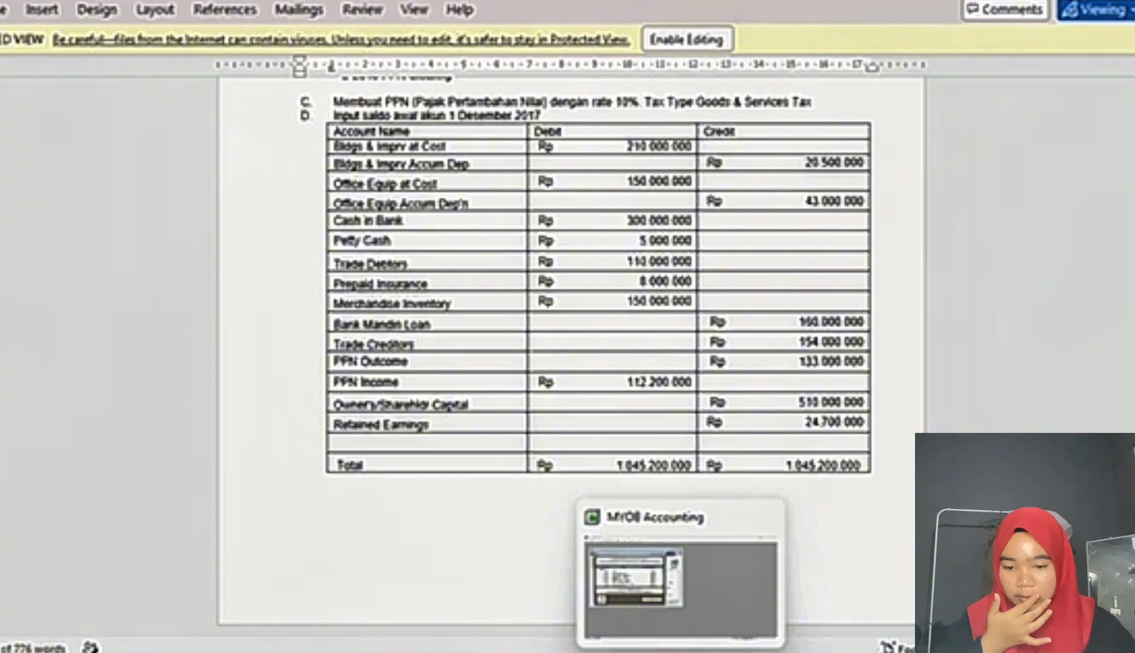
left_click(680, 651)
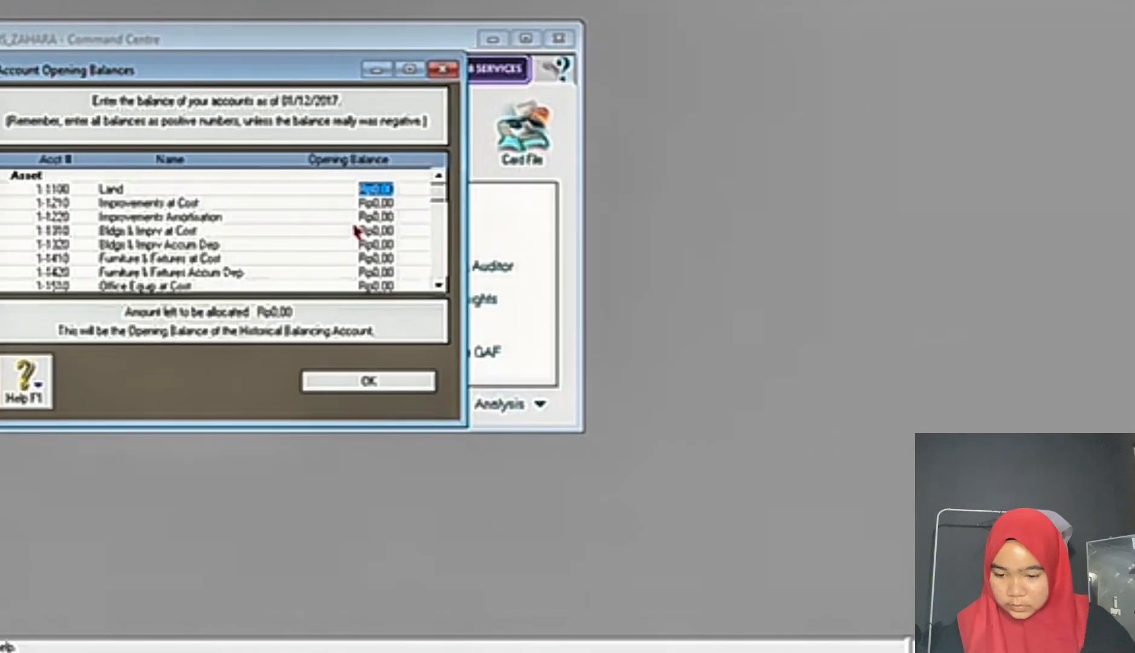
key("Tab")
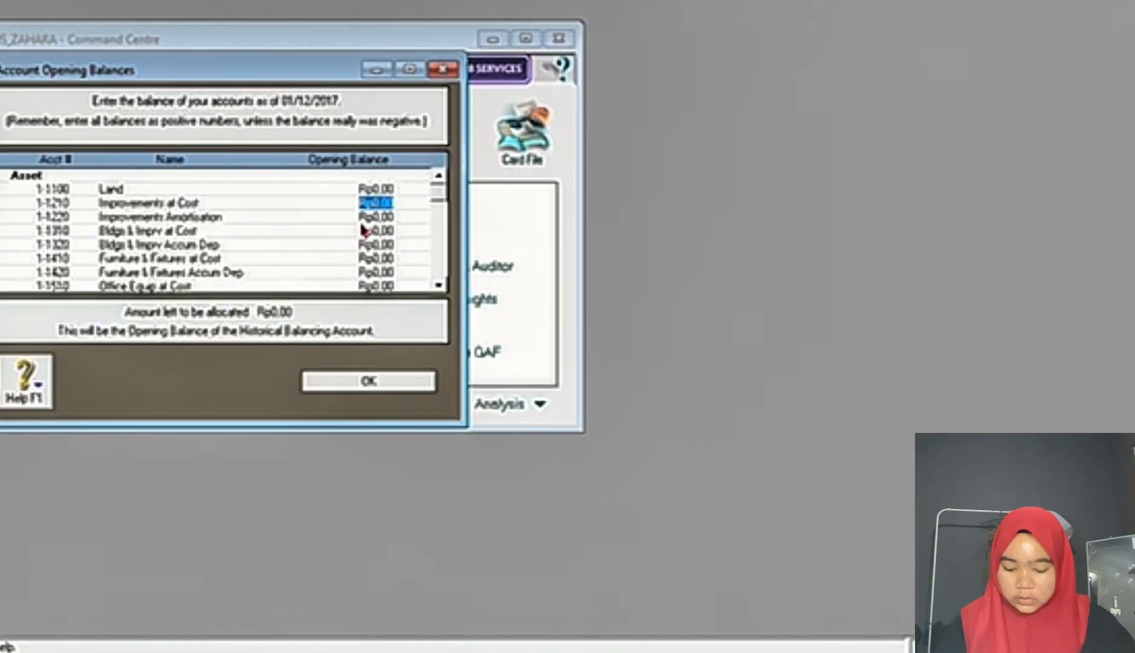
type("210000000")
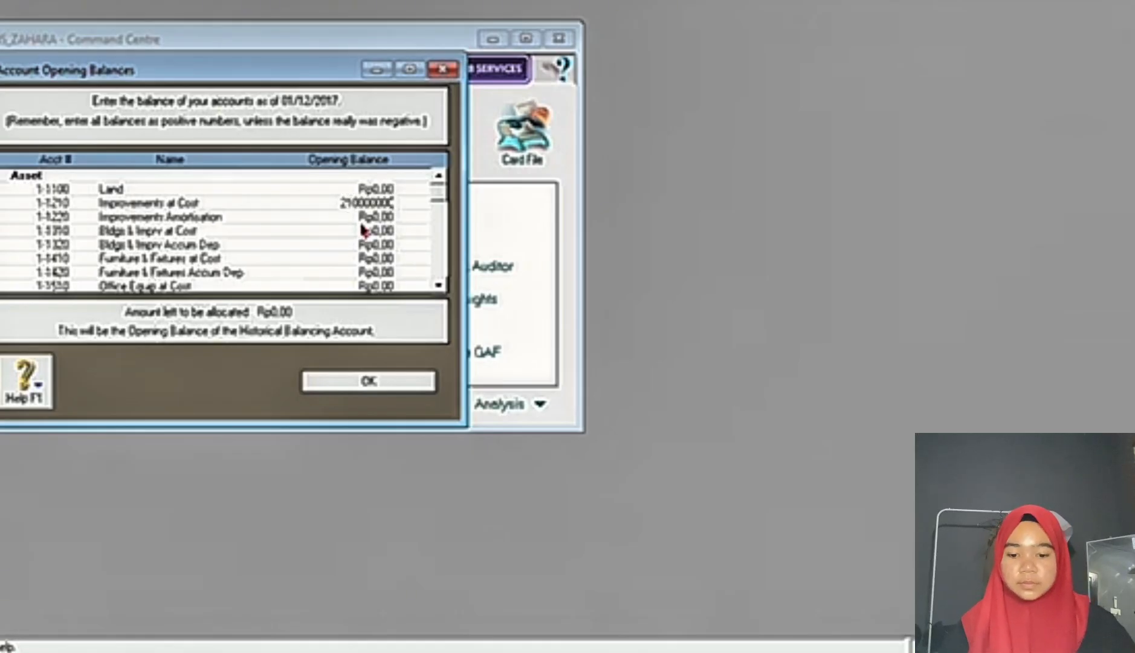
key("Tab")
key("alt+Tab")
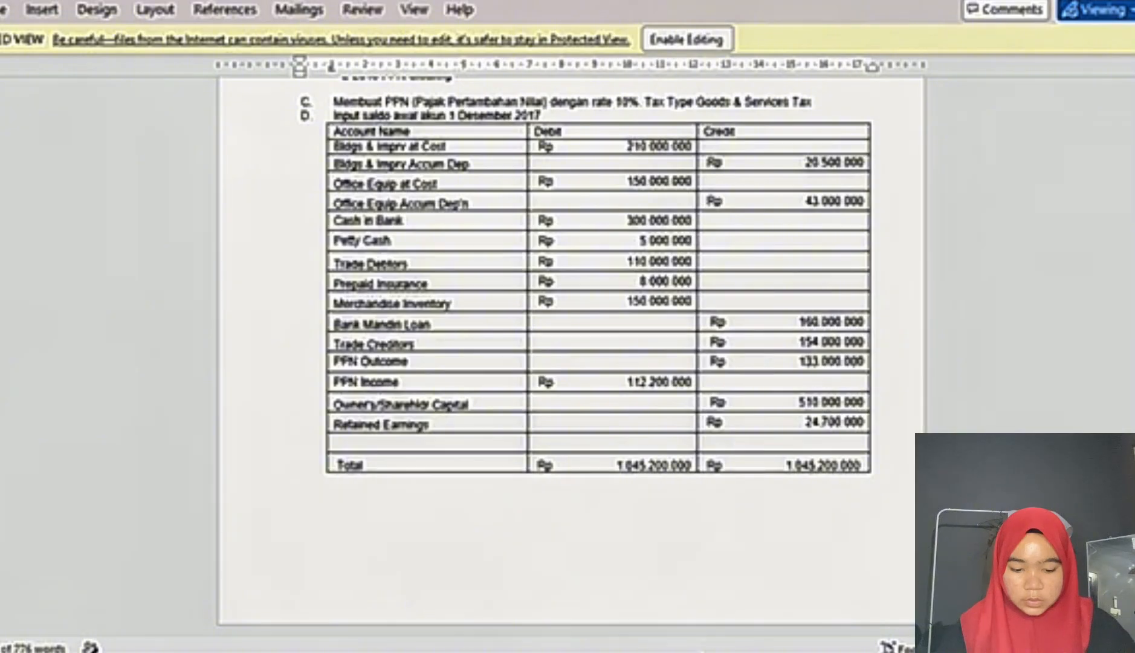
key("alt+Tab")
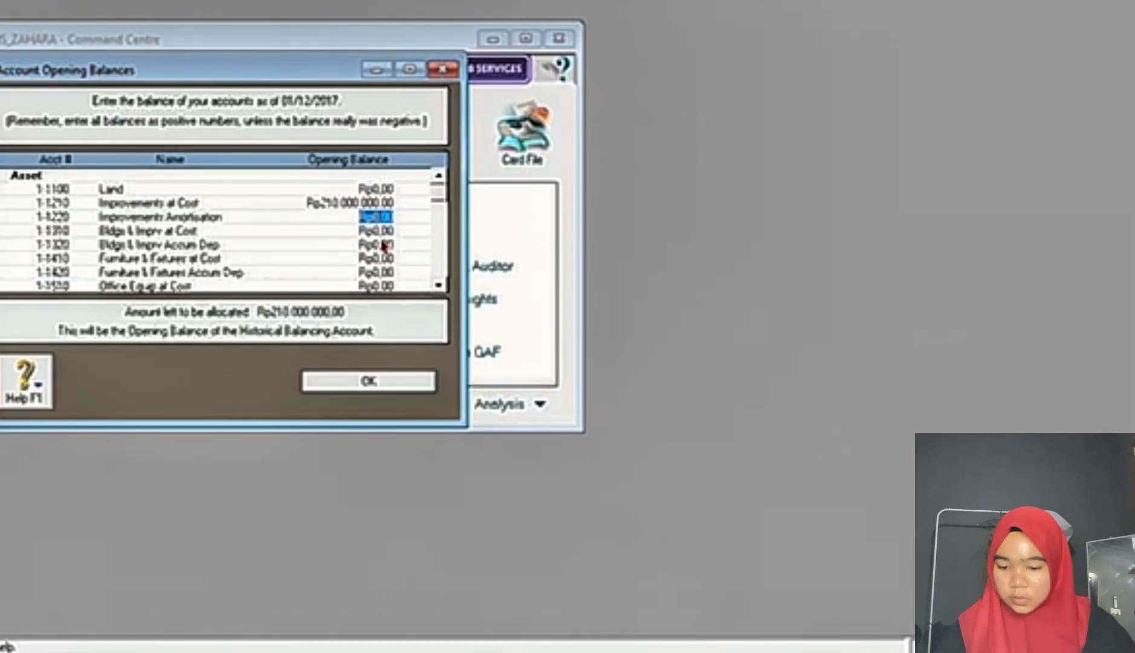
left_click(369, 204)
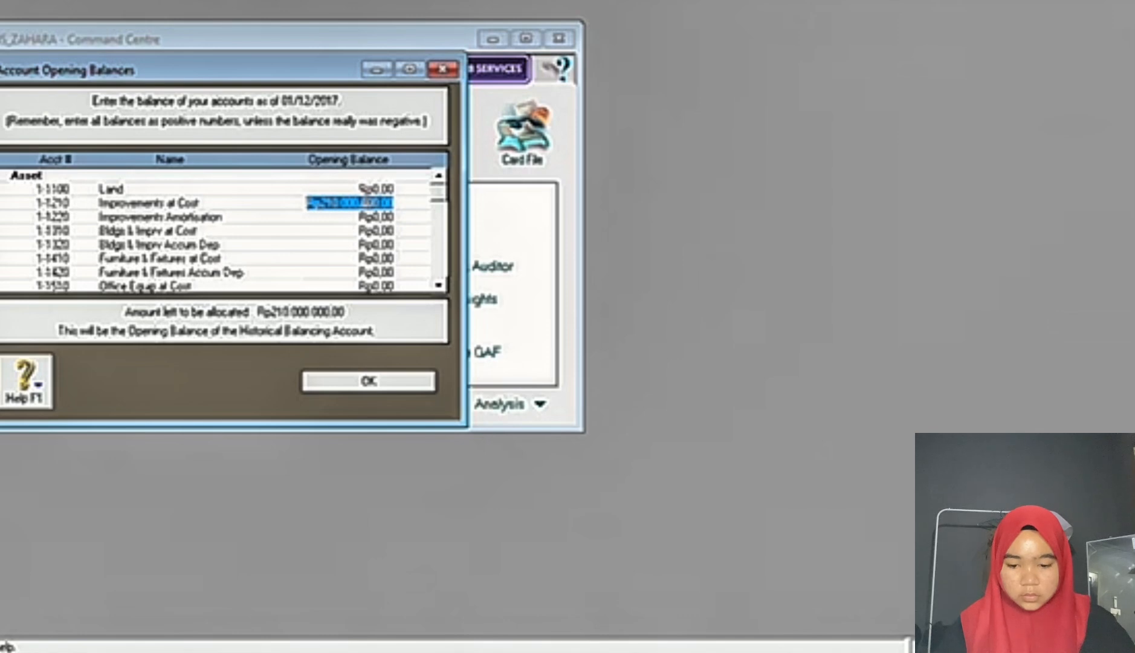
type("0")
key("Tab")
key("Tab")
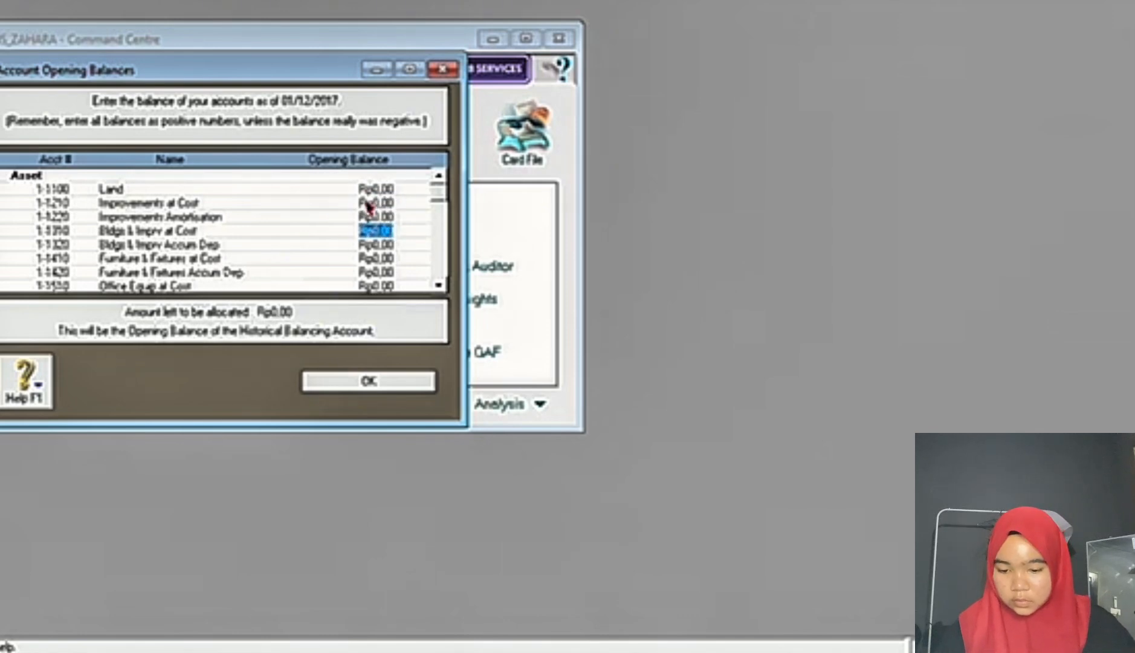
Step: Enter opening balances of 210.000.000 for Bldgs & Imprv at Cost and 20500000 for Bldgs & Imprv Accum Dep
type("210.")
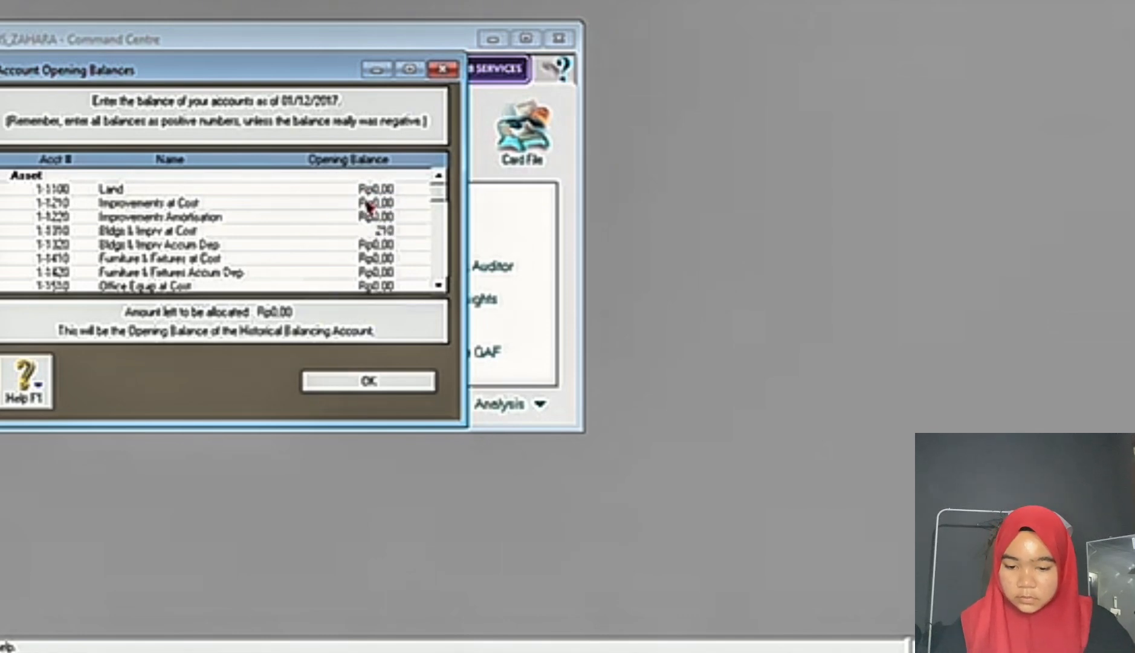
type("000.000")
key("Tab")
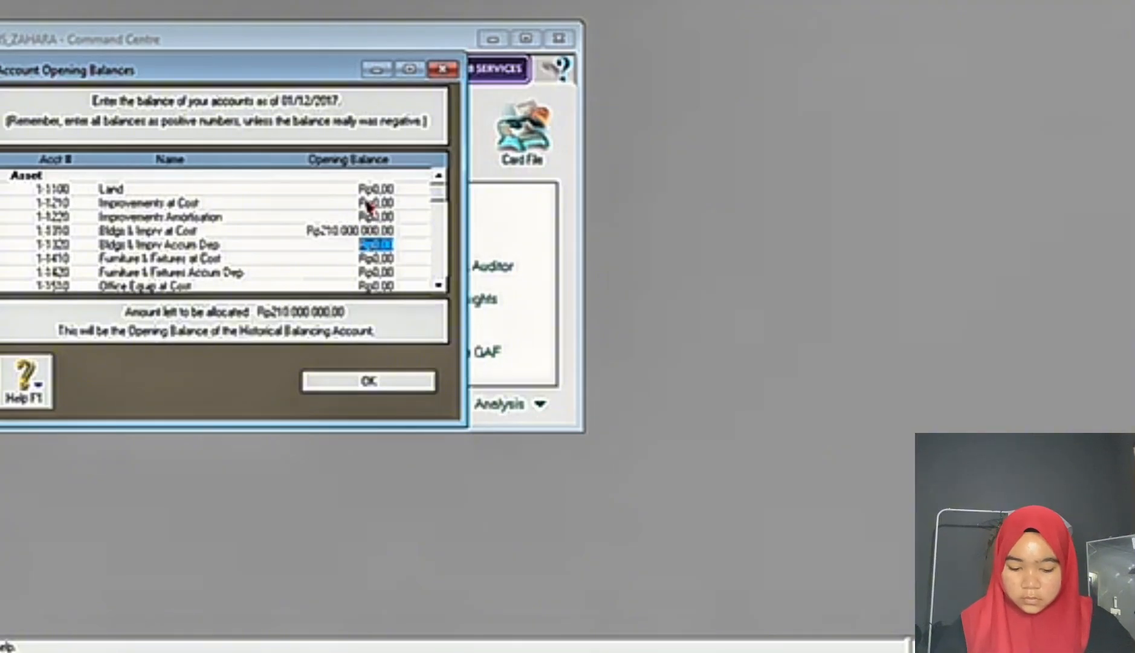
type("20")
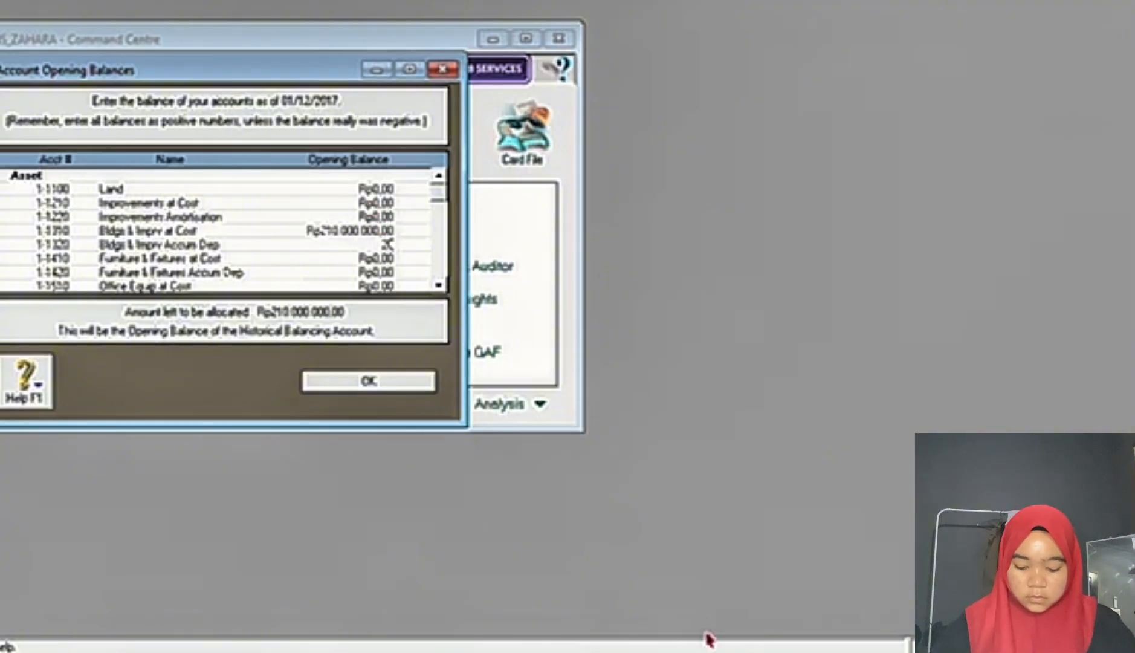
type("500000")
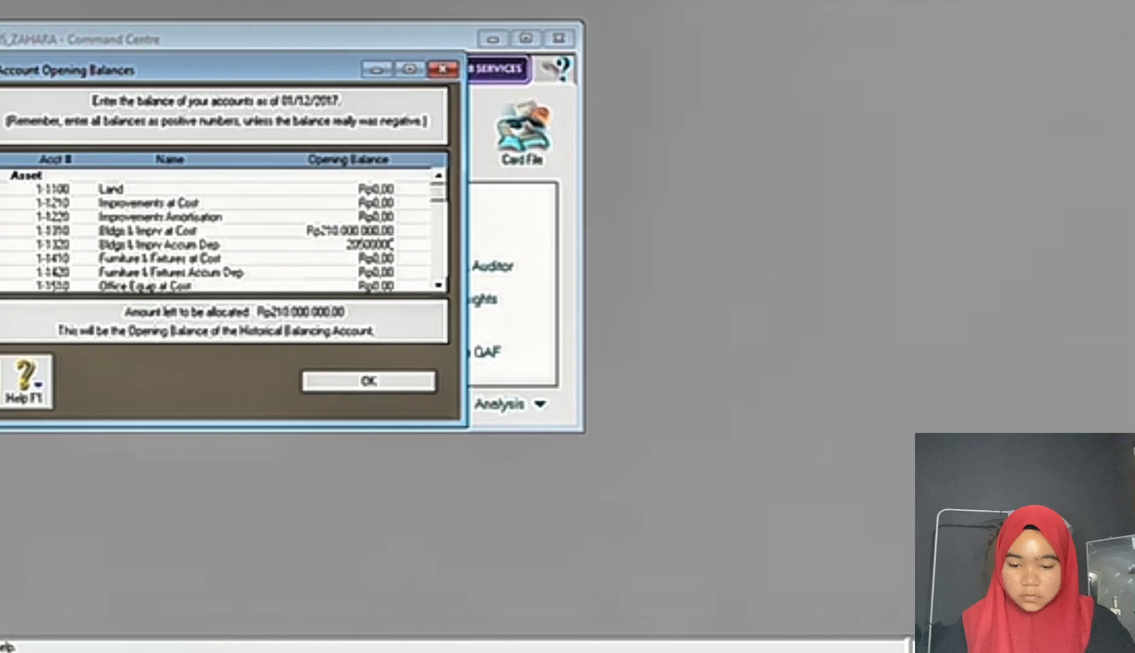
Step: Check the exam document's balance table and enter an opening balance of 150000000 for Office Equip at Cost in MYOB
key("Tab")
left_click(710, 641)
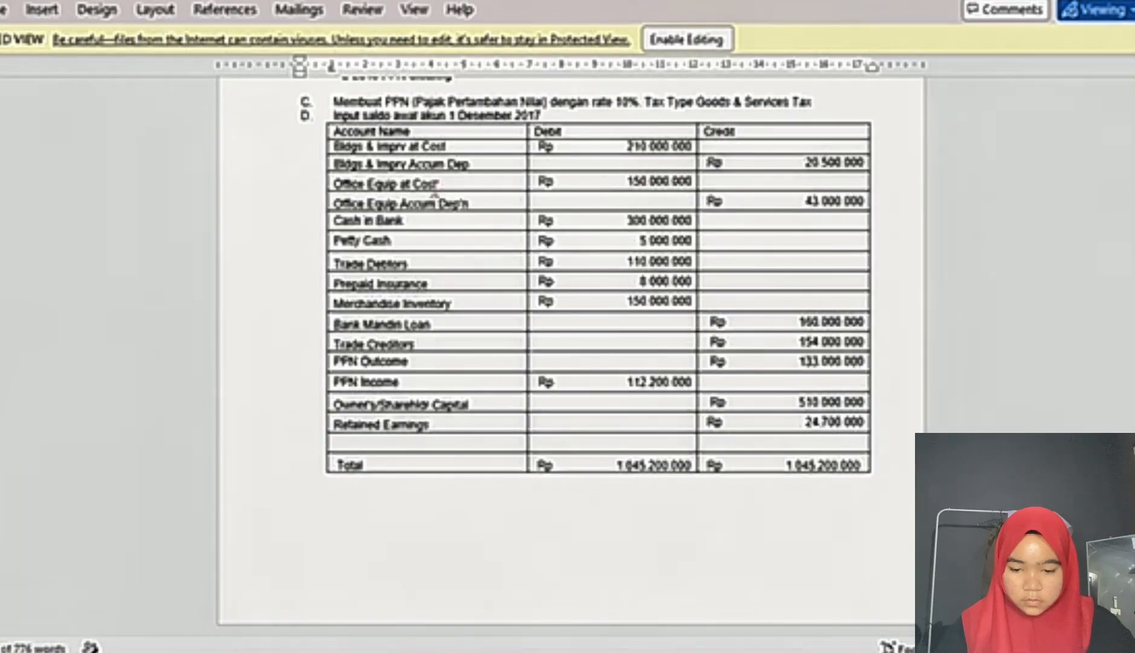
mouse_move(683, 642)
left_click(648, 602)
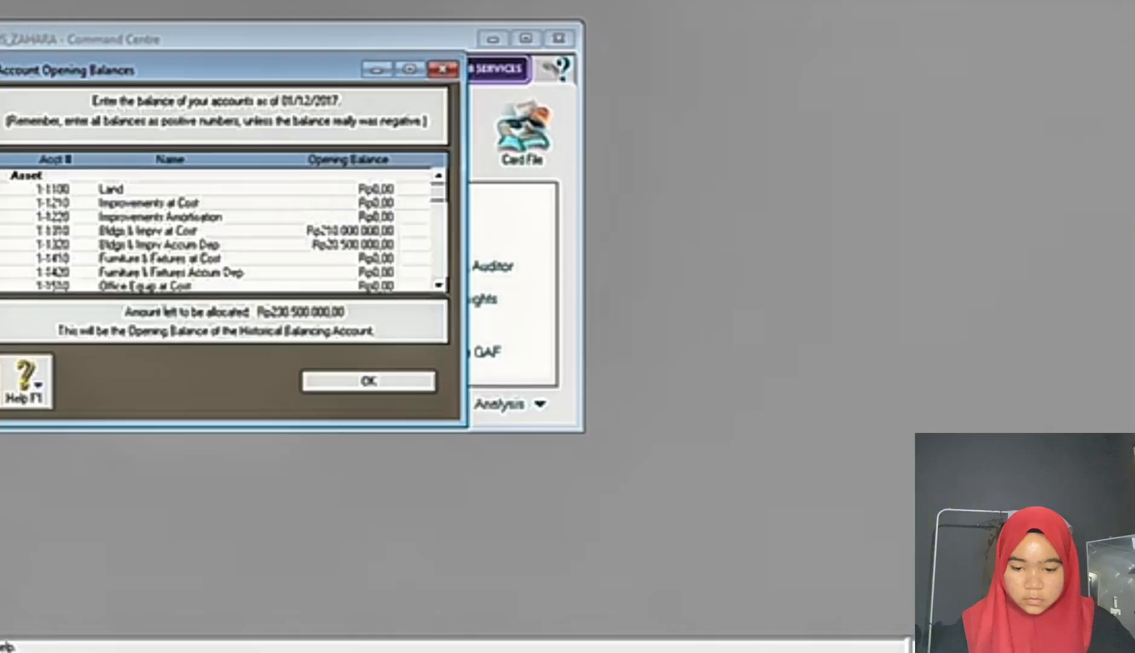
left_click(337, 271)
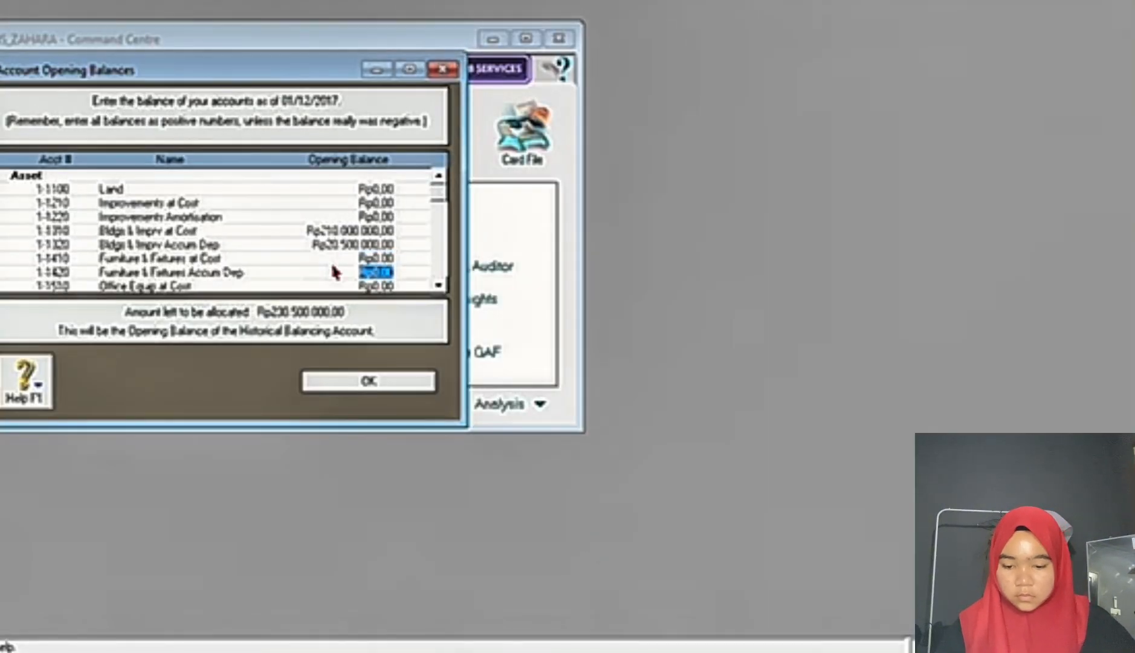
left_click(351, 286)
left_click(654, 644)
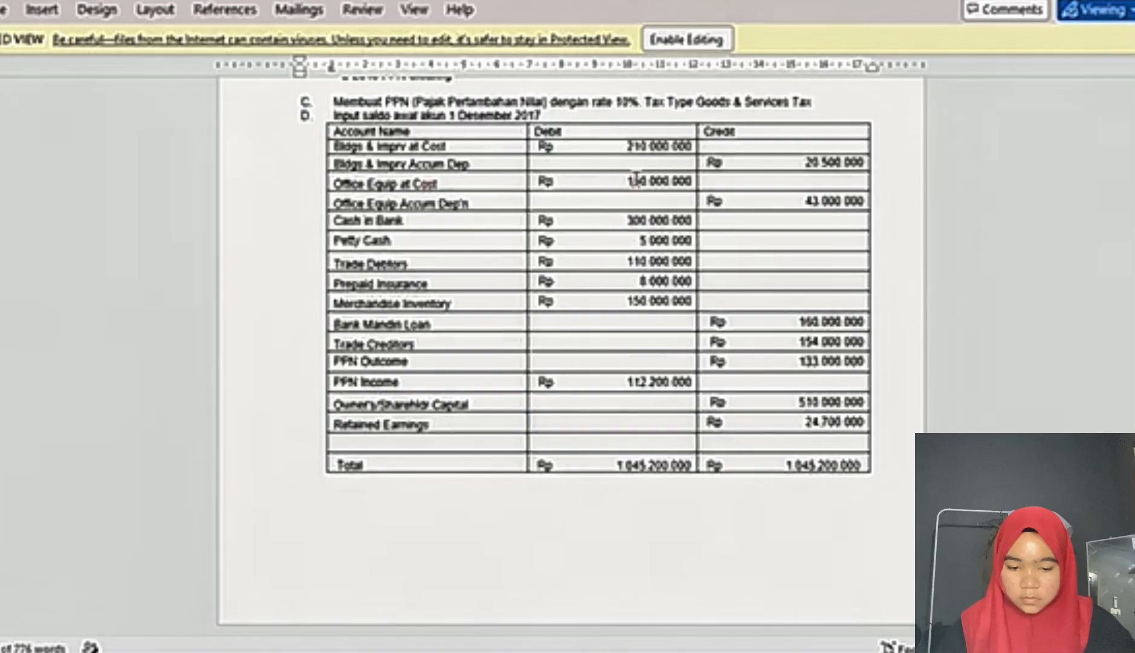
left_click(658, 622)
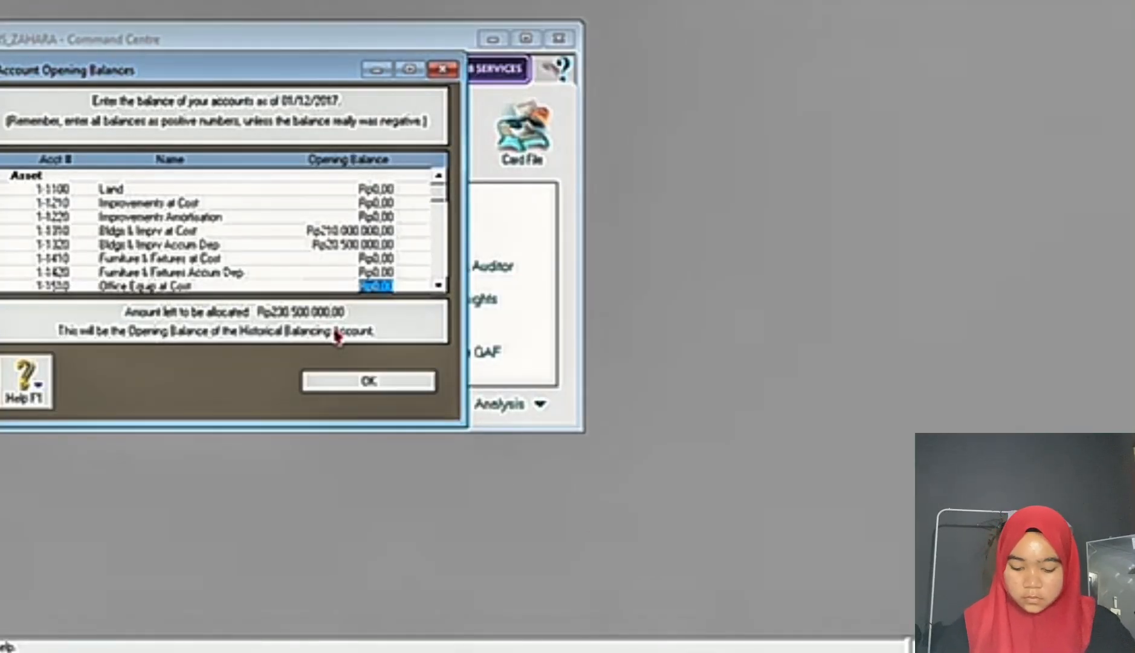
type("150000000")
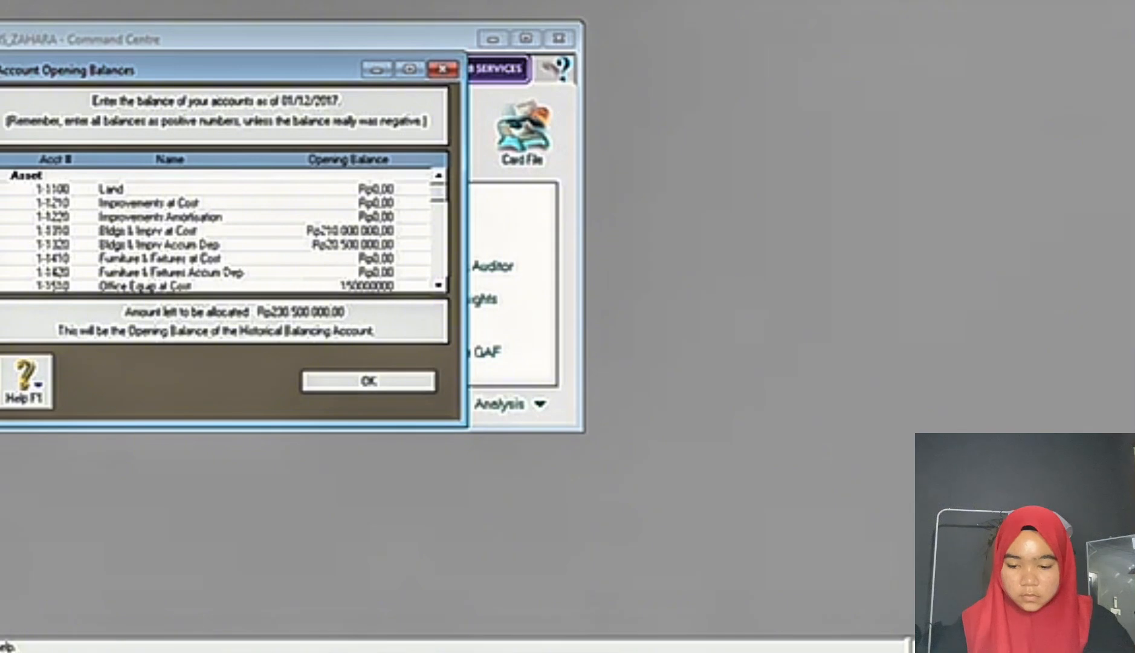
key("Tab")
Step: Enter an opening balance of -43000000 for Office Equip Accum Dep'n
type("4")
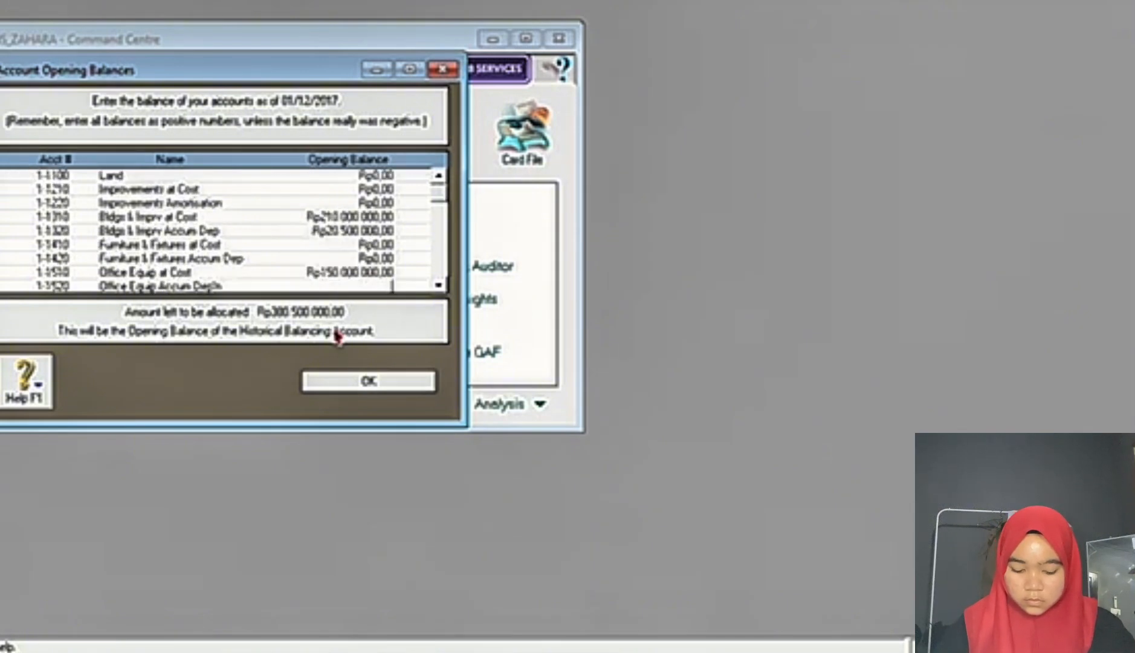
type("-430000")
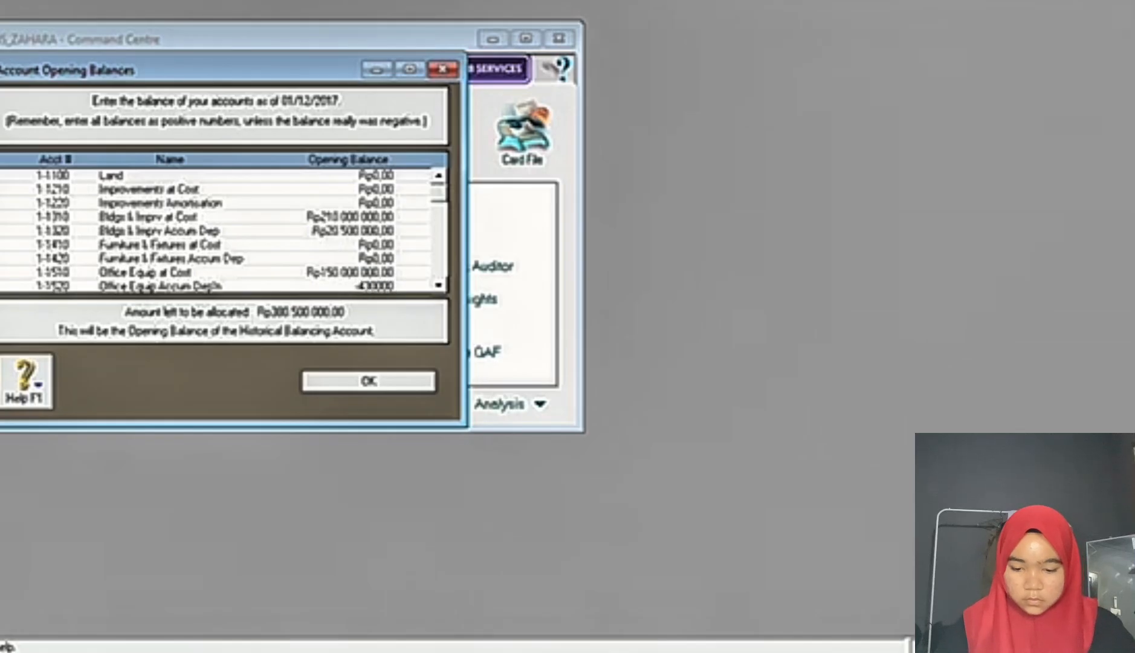
key("Tab")
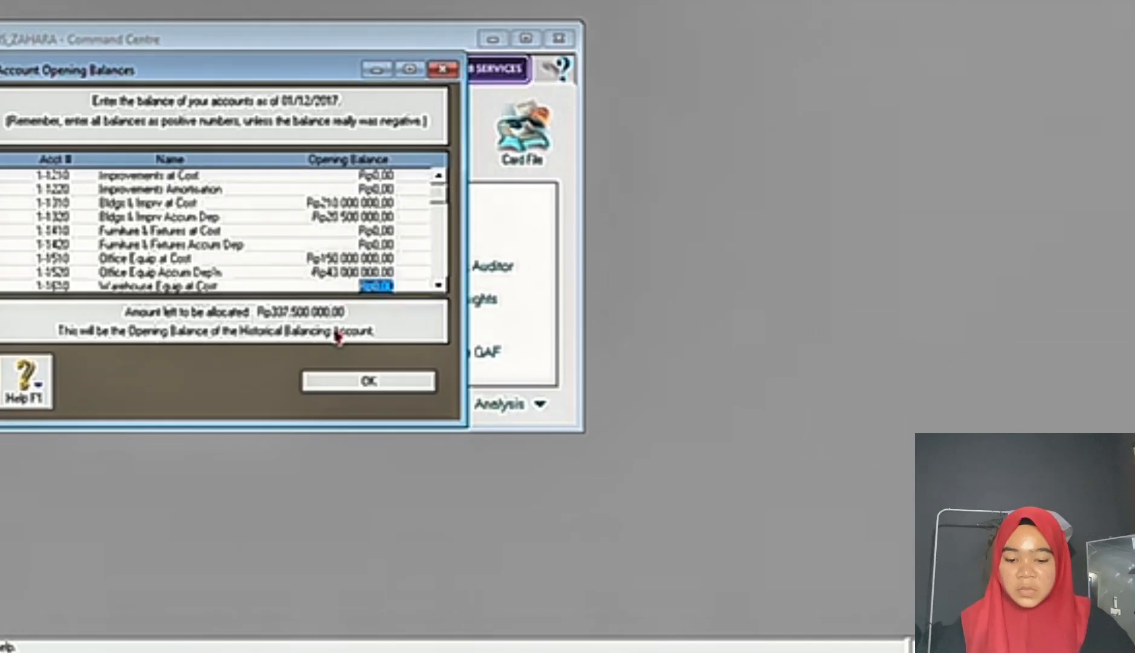
Step: Check the credit amounts in the exam document and change the Bldgs & Imprv Accum Dep opening balance to -20500000
key("alt+Tab")
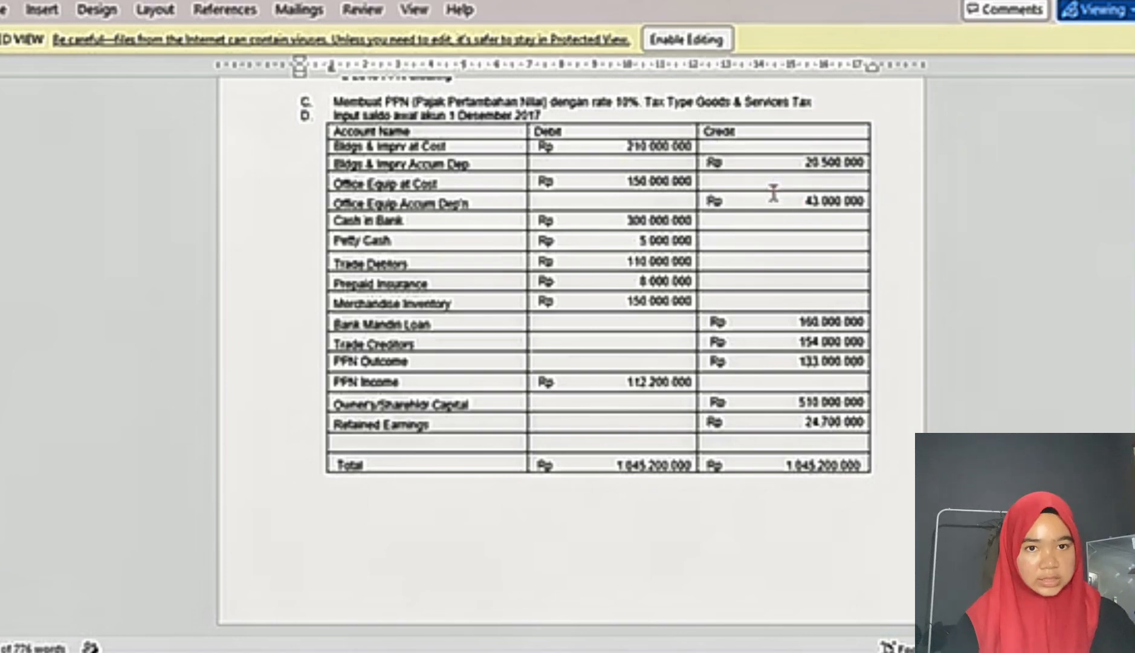
left_click(614, 536)
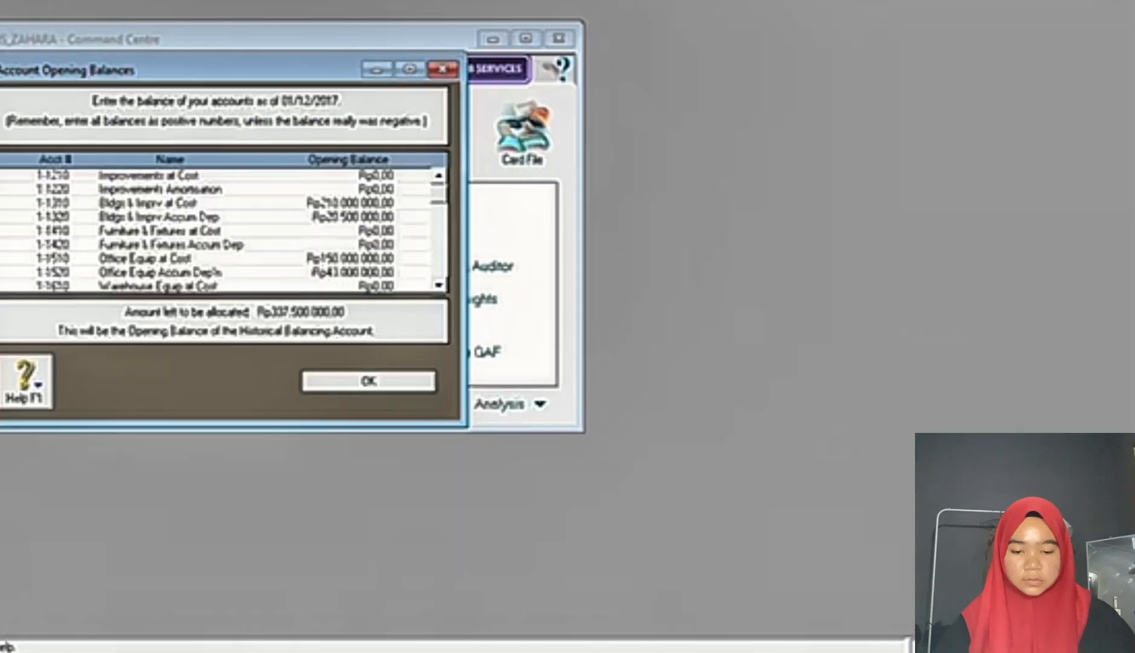
left_click(329, 217)
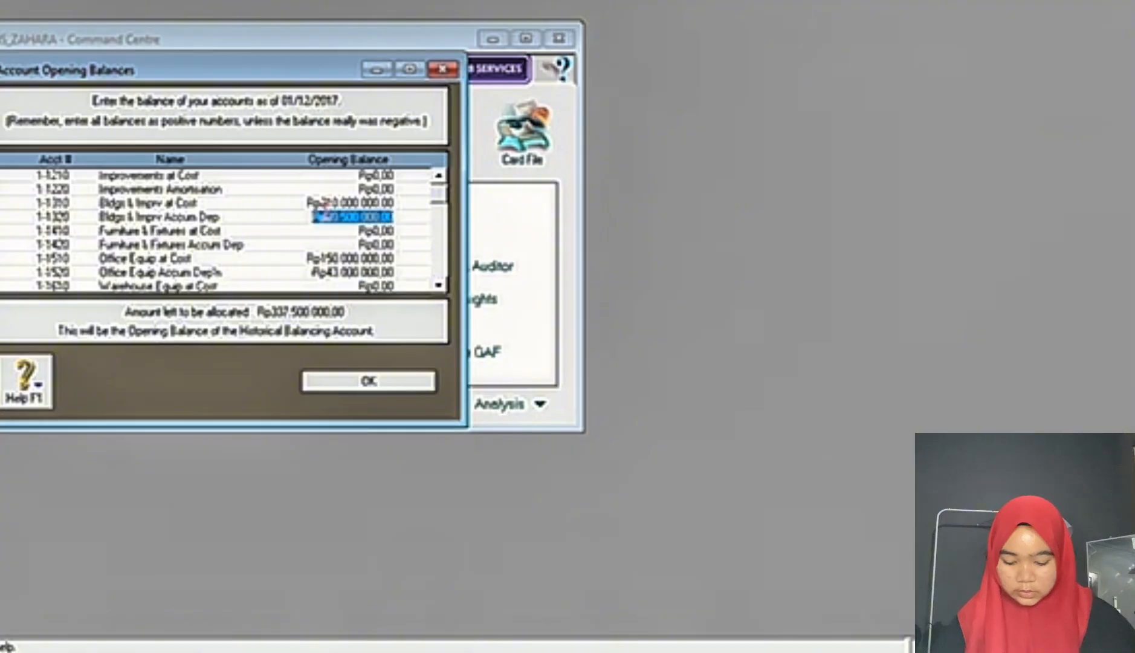
type("-20")
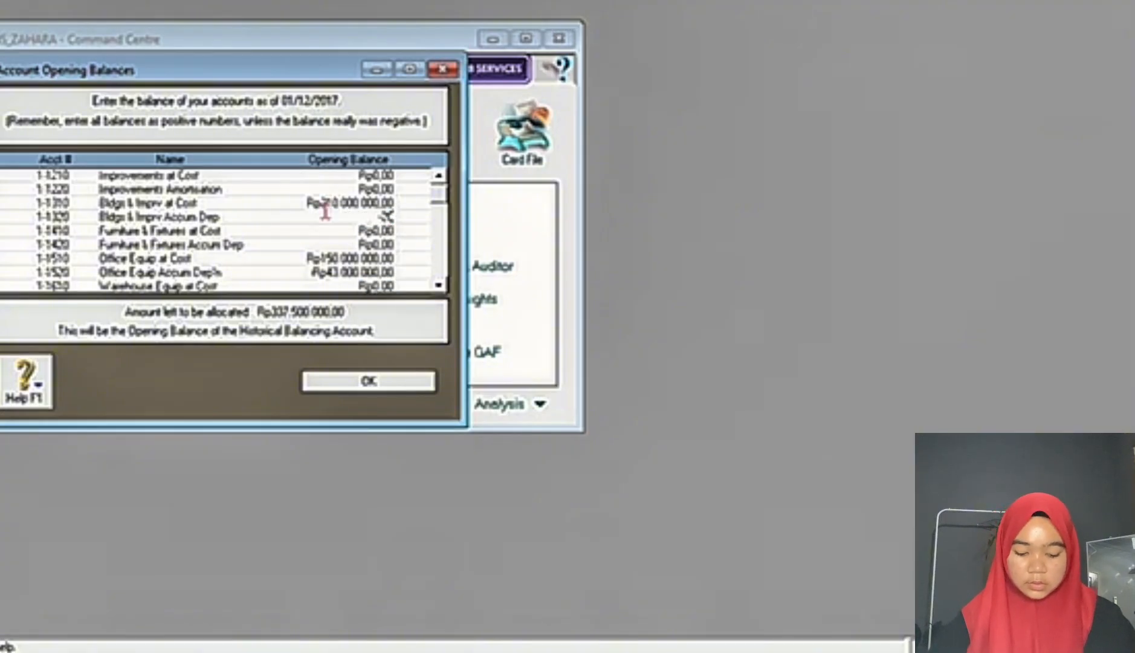
type("500000")
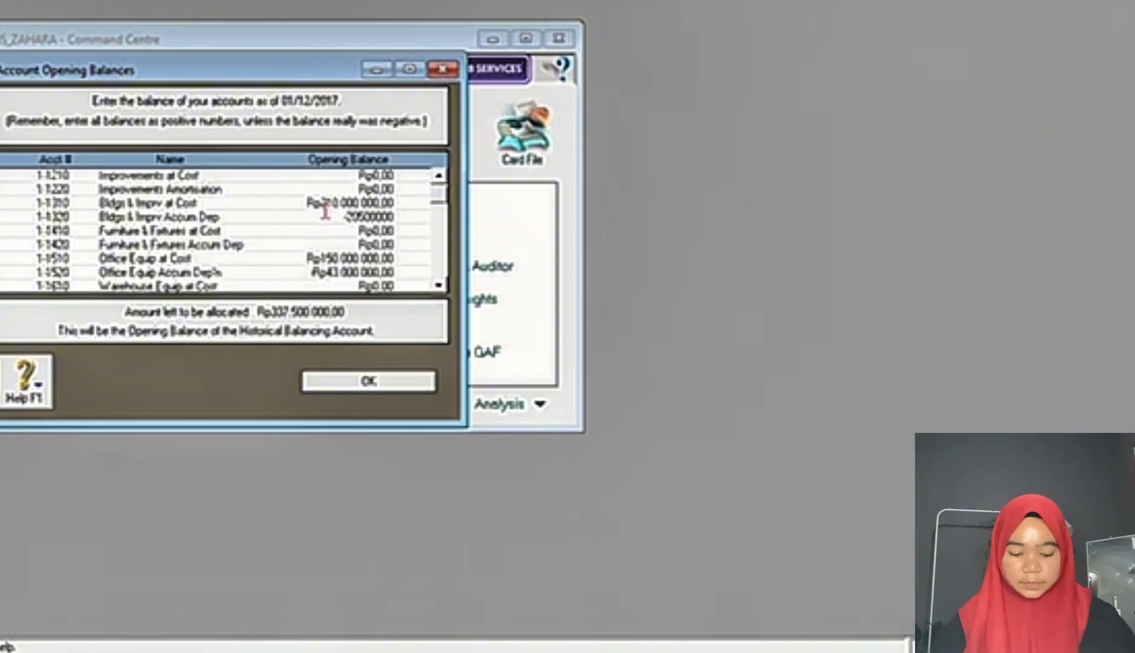
key("Tab")
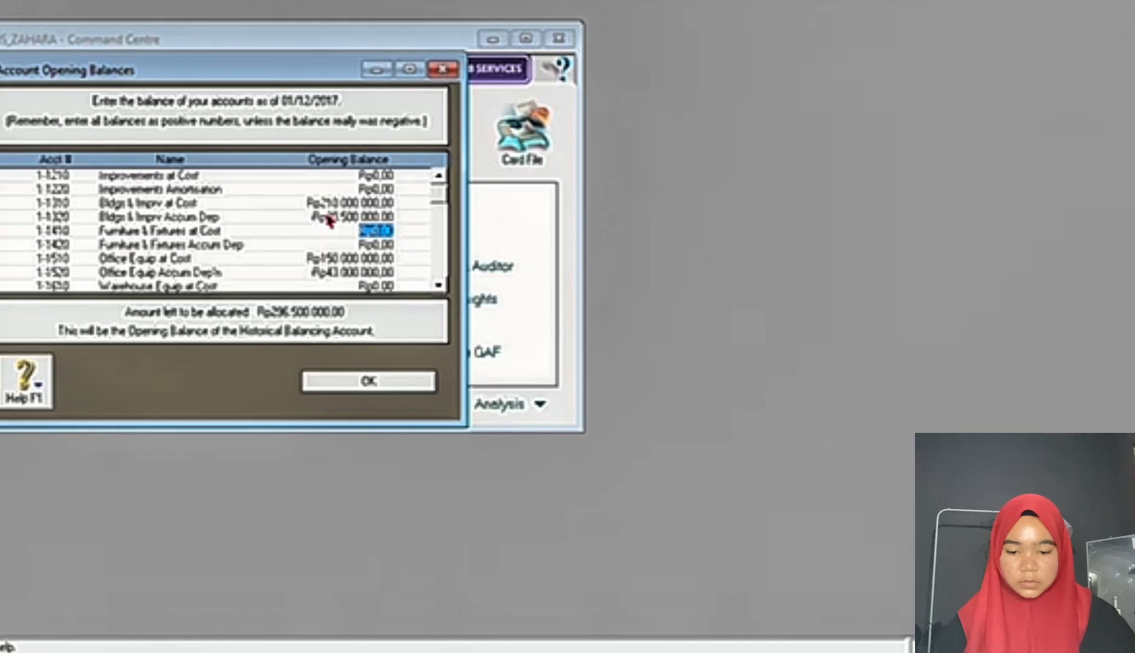
Step: Look up the Cash in Bank amount in the exam document and enter an opening balance of 300000000 for CASH IN BANK
key("Tab")
key("Tab")
key("Tab")
key("Tab")
key("Tab")
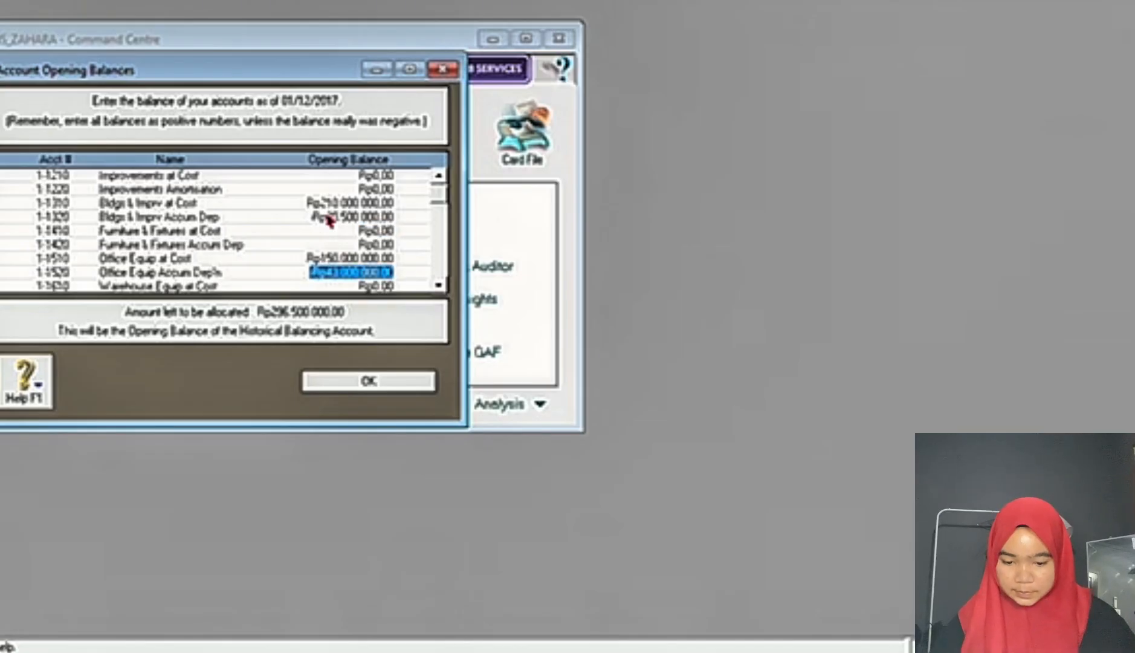
key("alt+Tab")
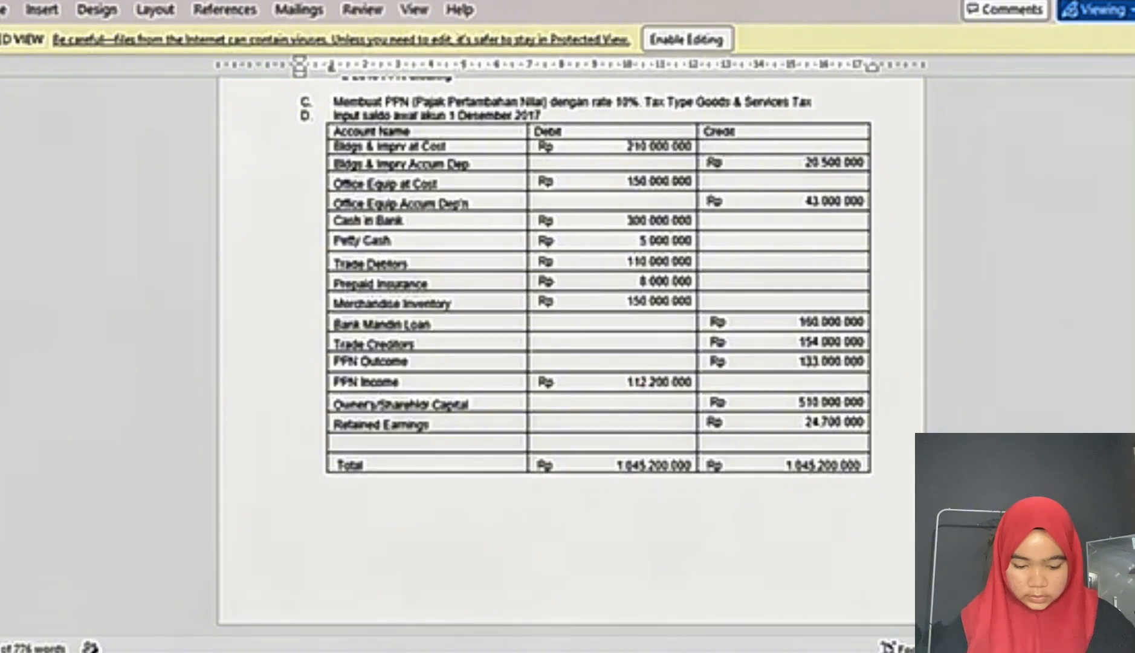
left_click(679, 650)
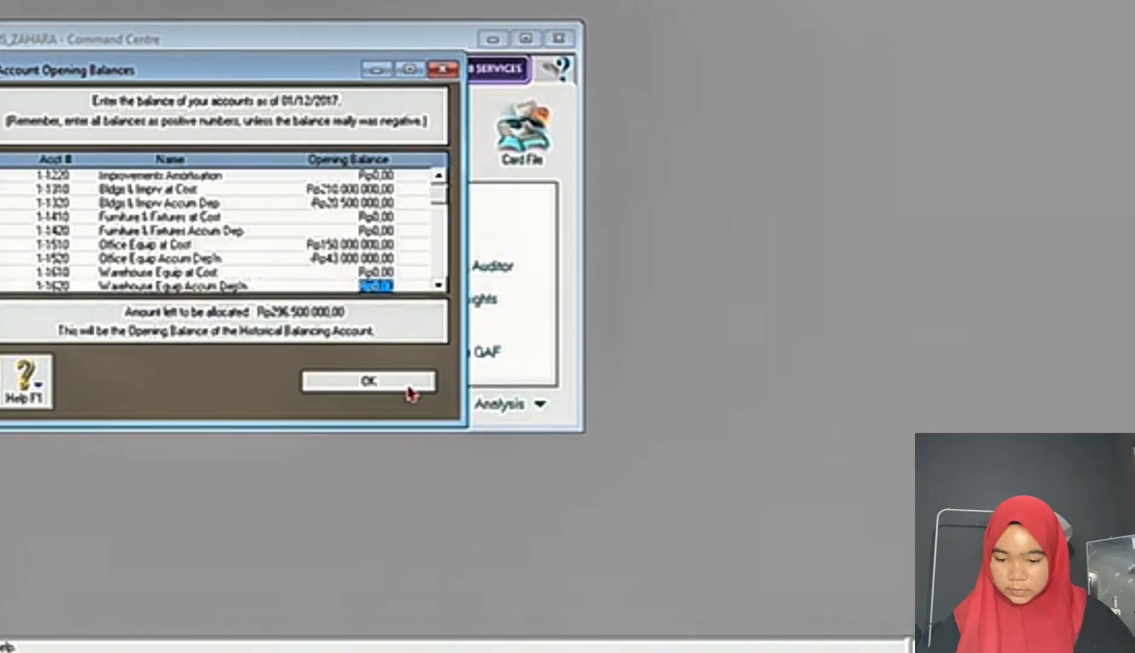
key("Tab")
key("Tab")
key("Tab")
key("Tab")
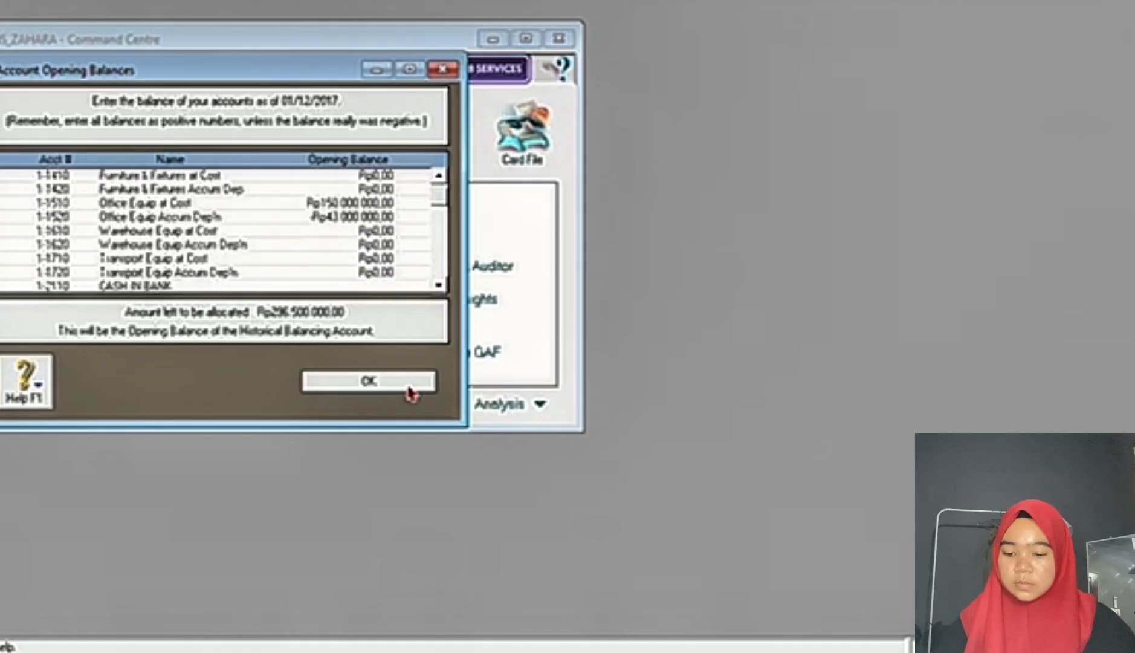
key("shift+Tab")
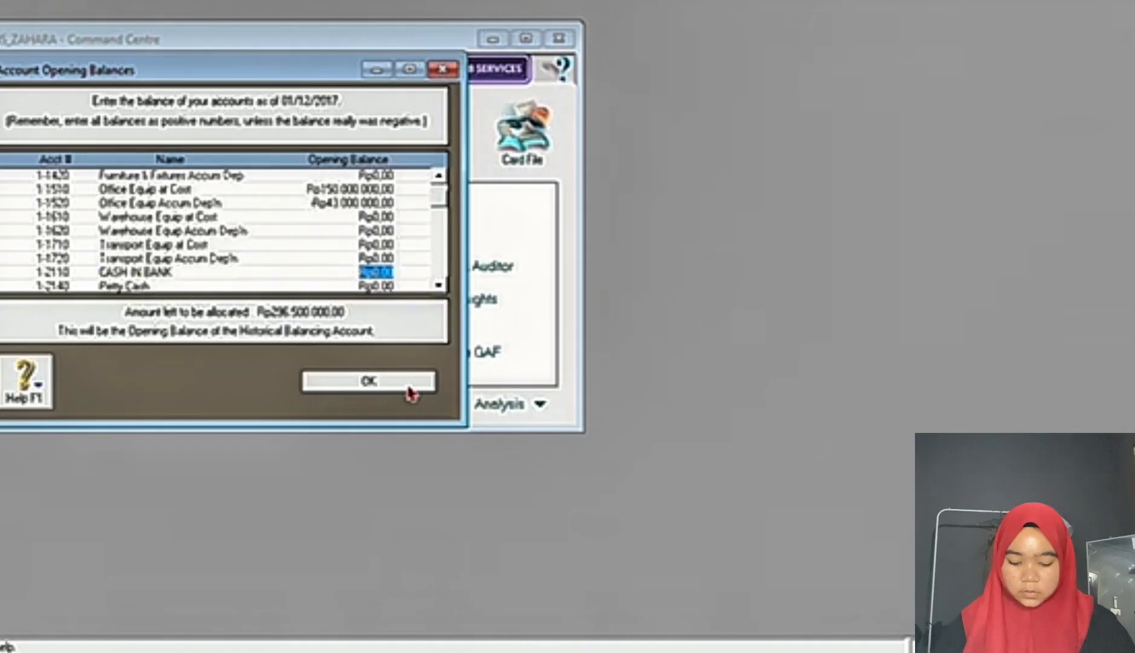
type("300000000")
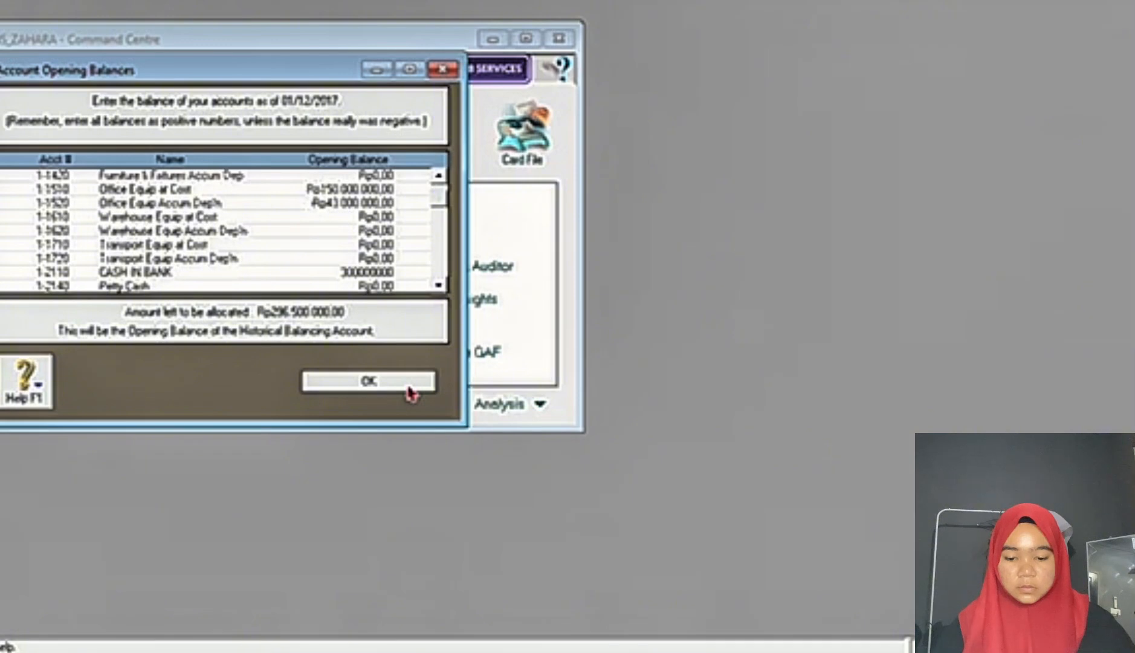
key("Tab")
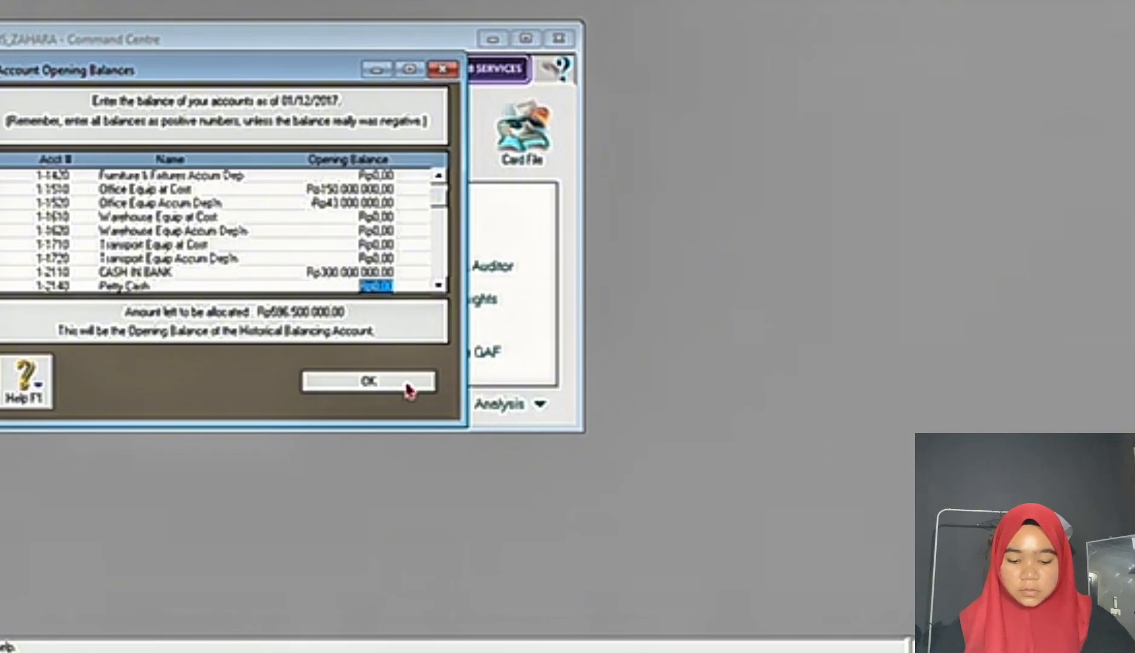
Step: Look up the Petty Cash amount in the exam document and enter an opening balance of 5000000 for Petty Cash
left_click(725, 652)
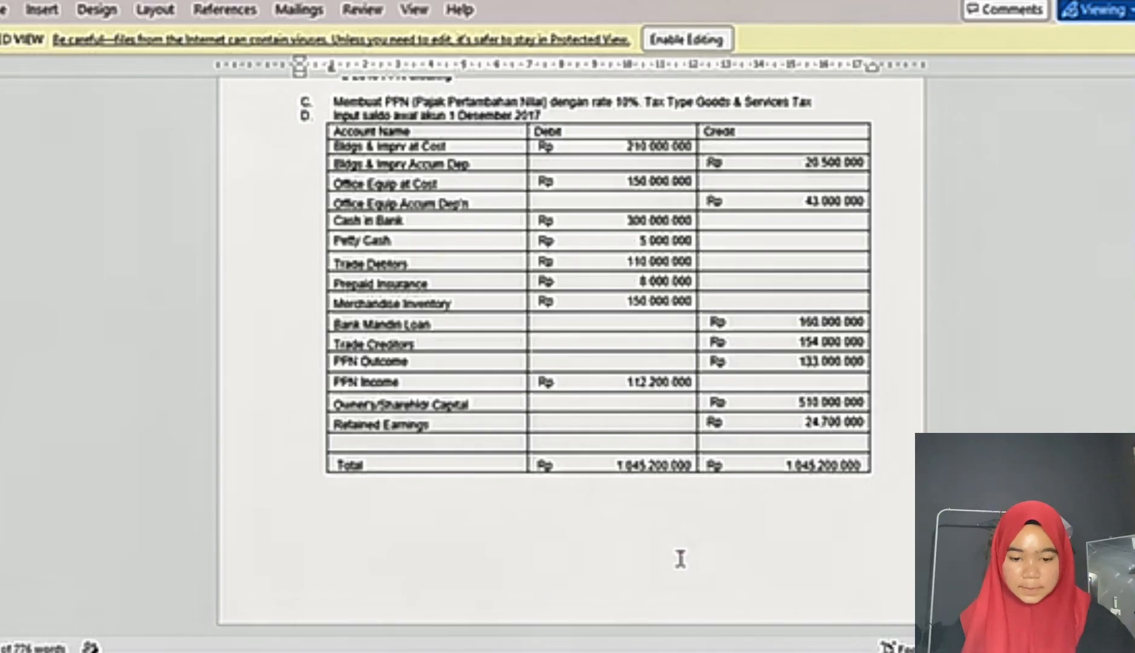
mouse_move(681, 649)
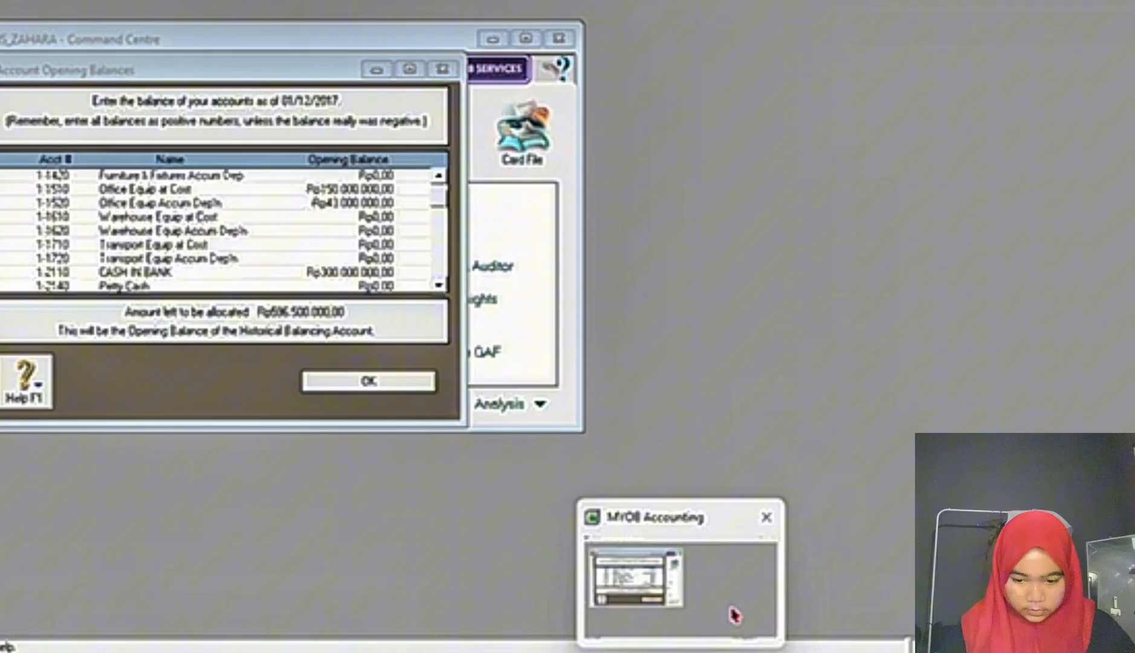
left_click(732, 610)
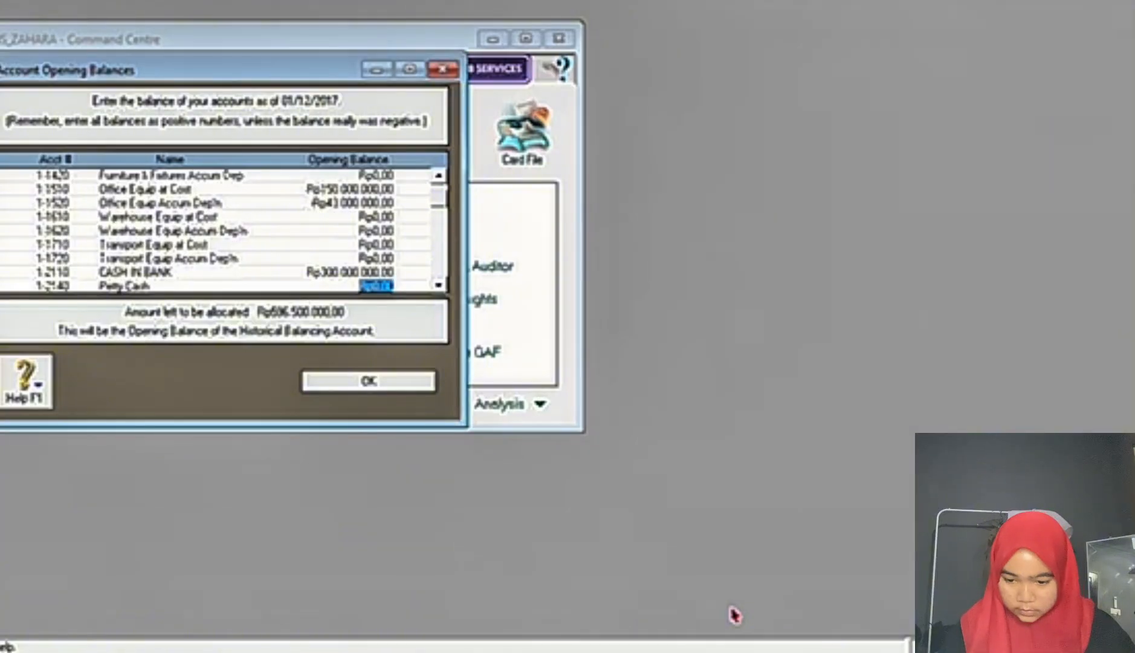
mouse_move(723, 650)
left_click(679, 627)
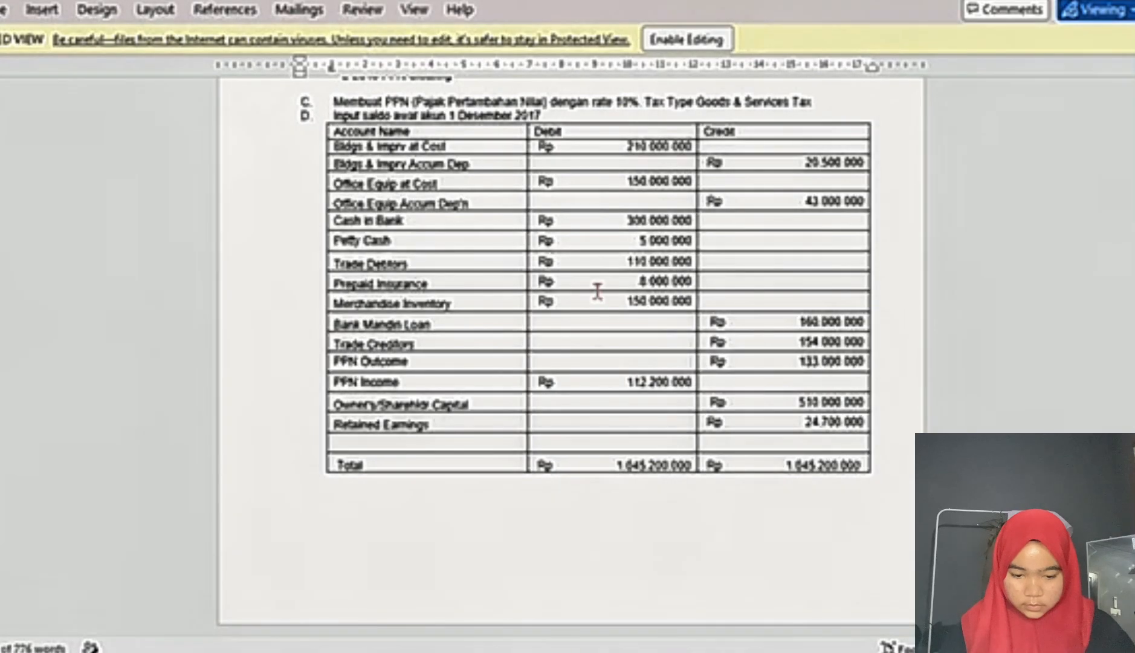
key("alt+Tab")
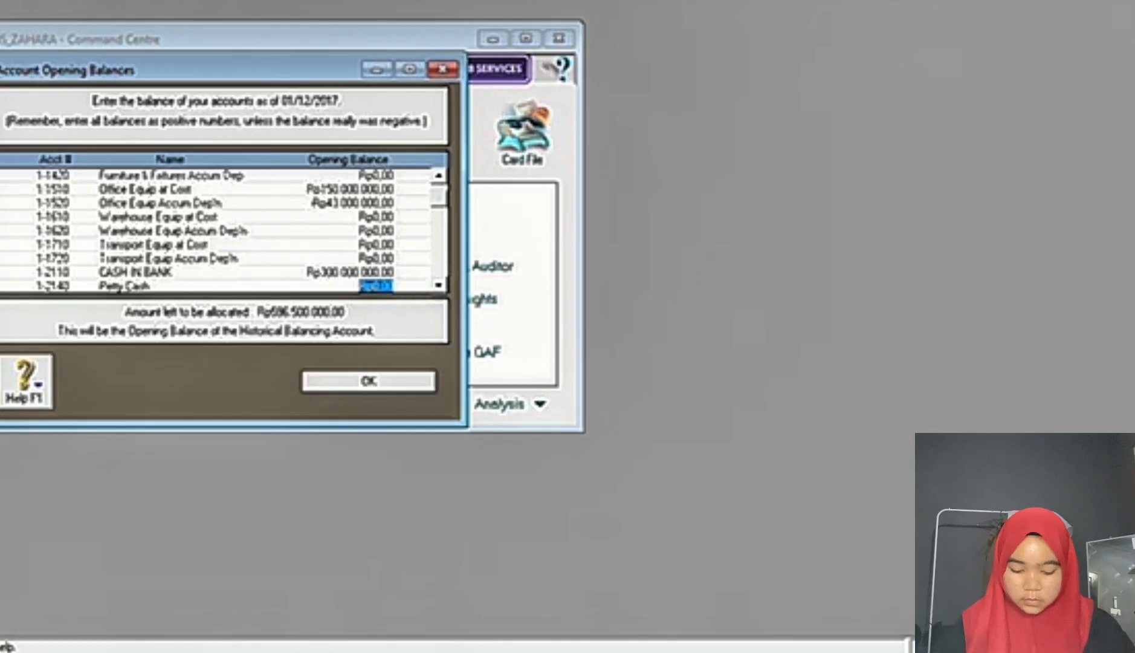
type("5000000")
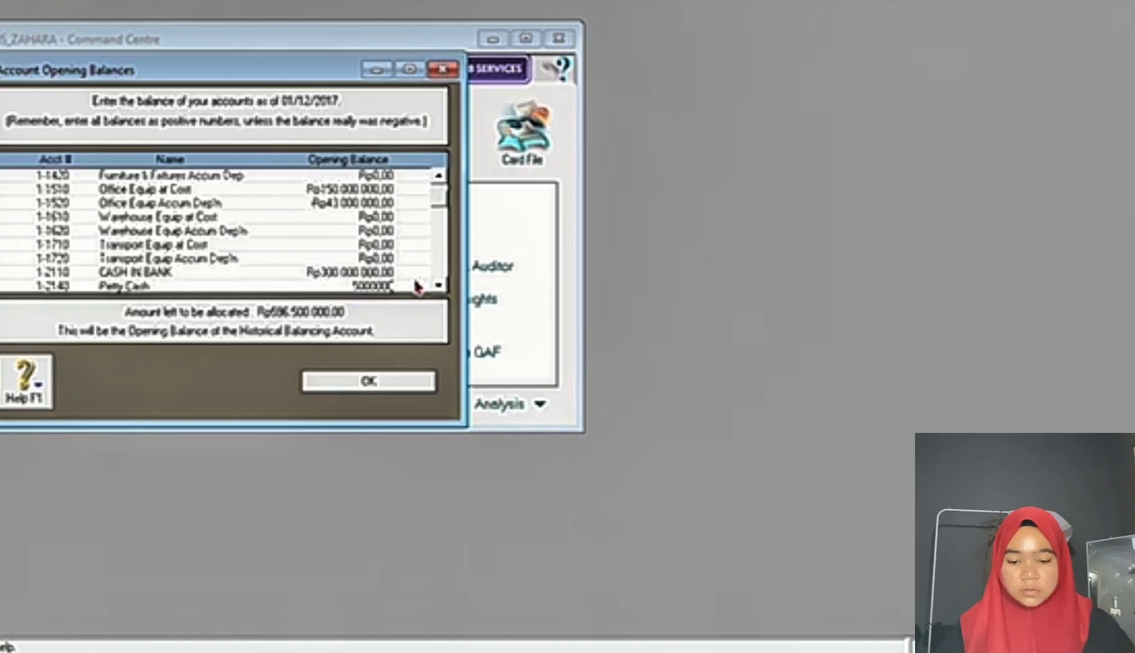
key("Tab")
key("Tab")
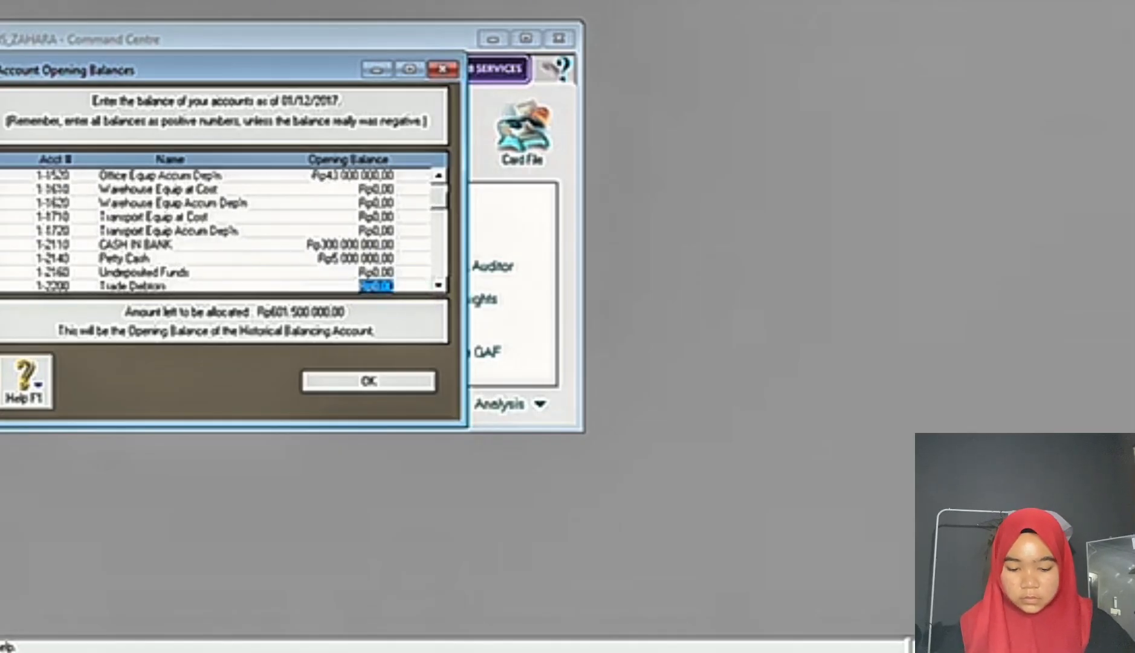
Step: Look up the Trade Debtors amount in the exam document and enter an opening balance of 110000000 for Trade Debtors
left_click(730, 645)
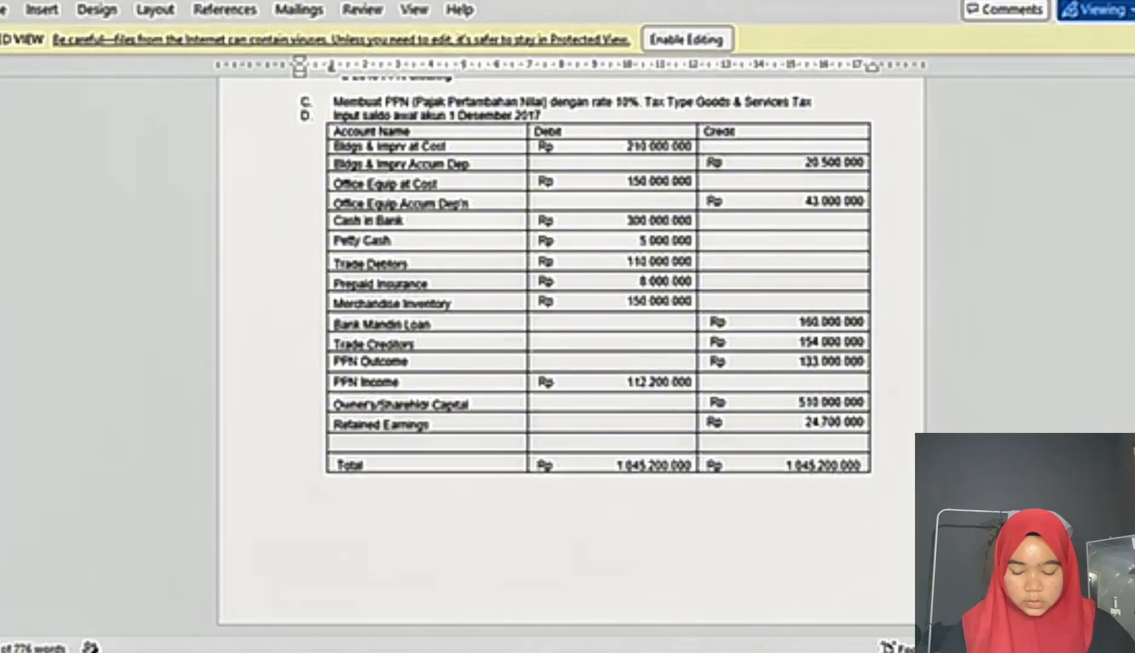
left_click(689, 647)
type("110")
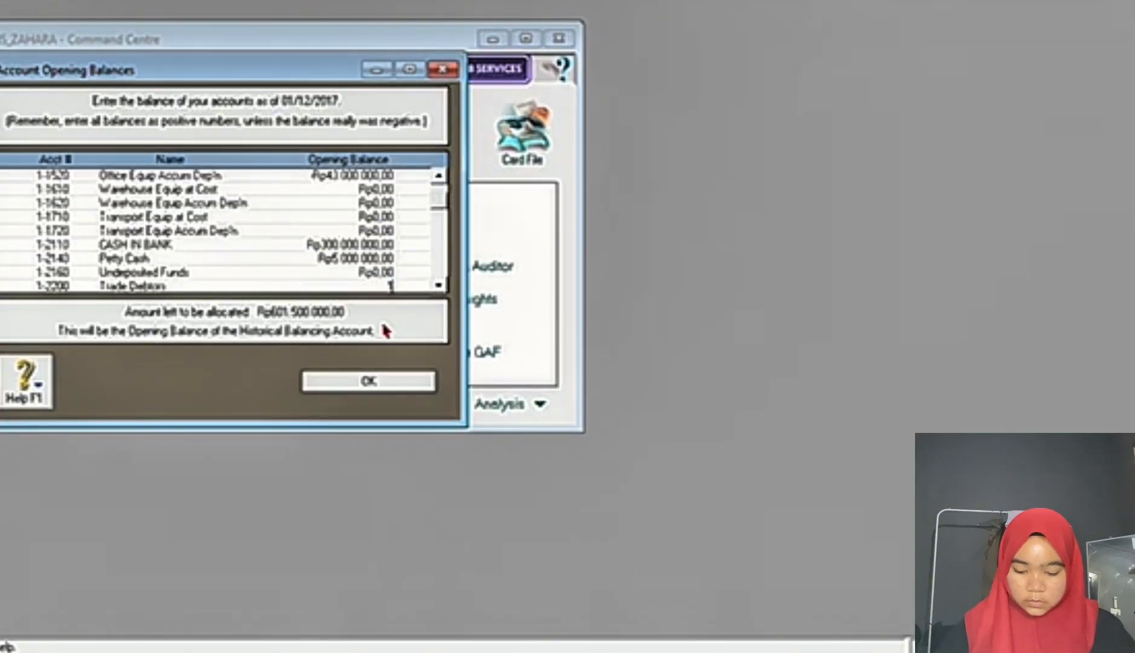
type("000000")
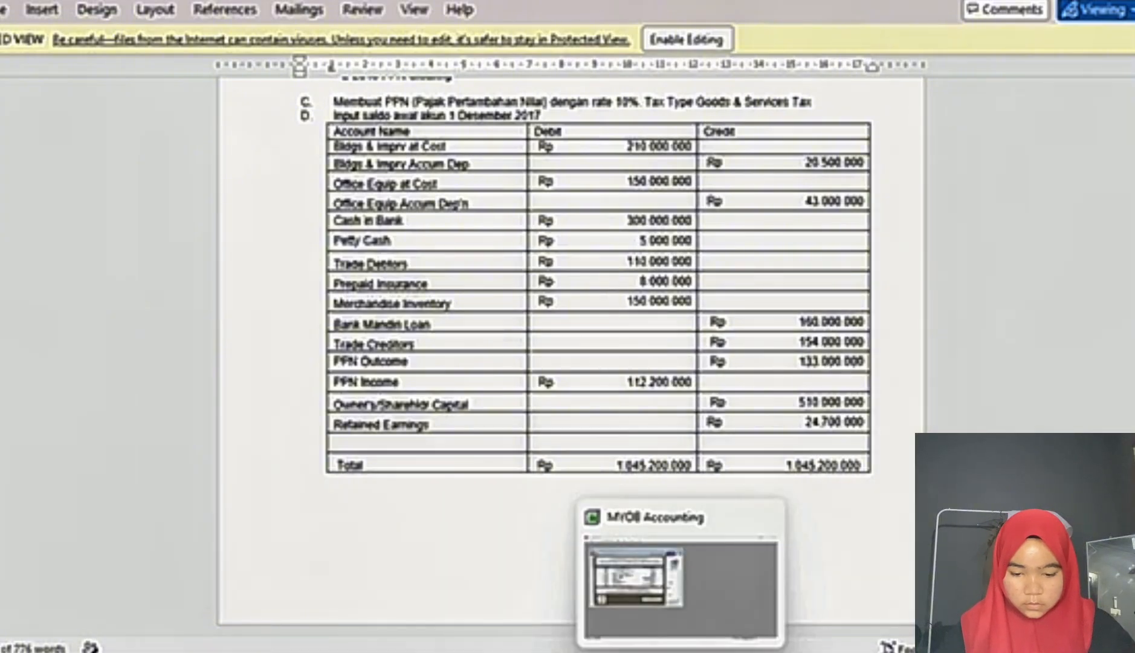
Step: Look up the Prepaid Insurance amount in the exam document and enter an opening balance of 8000000 for Prepaid Insurance
left_click(681, 652)
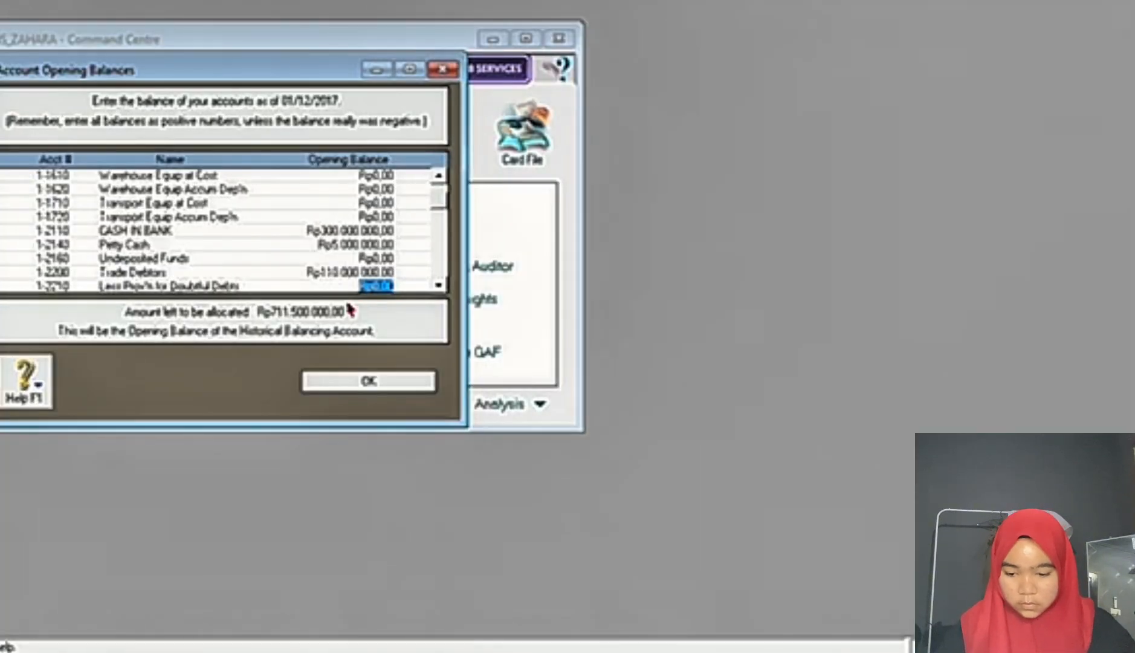
key("Down")
key("Down")
key("Down")
key("Down")
key("Down")
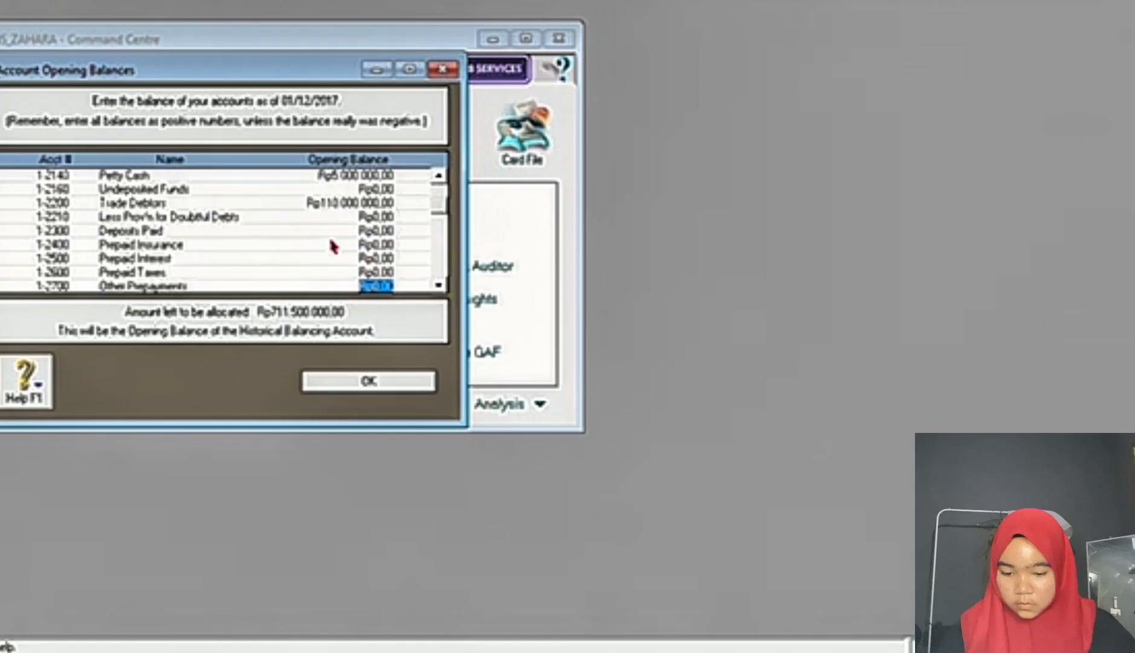
left_click(367, 244)
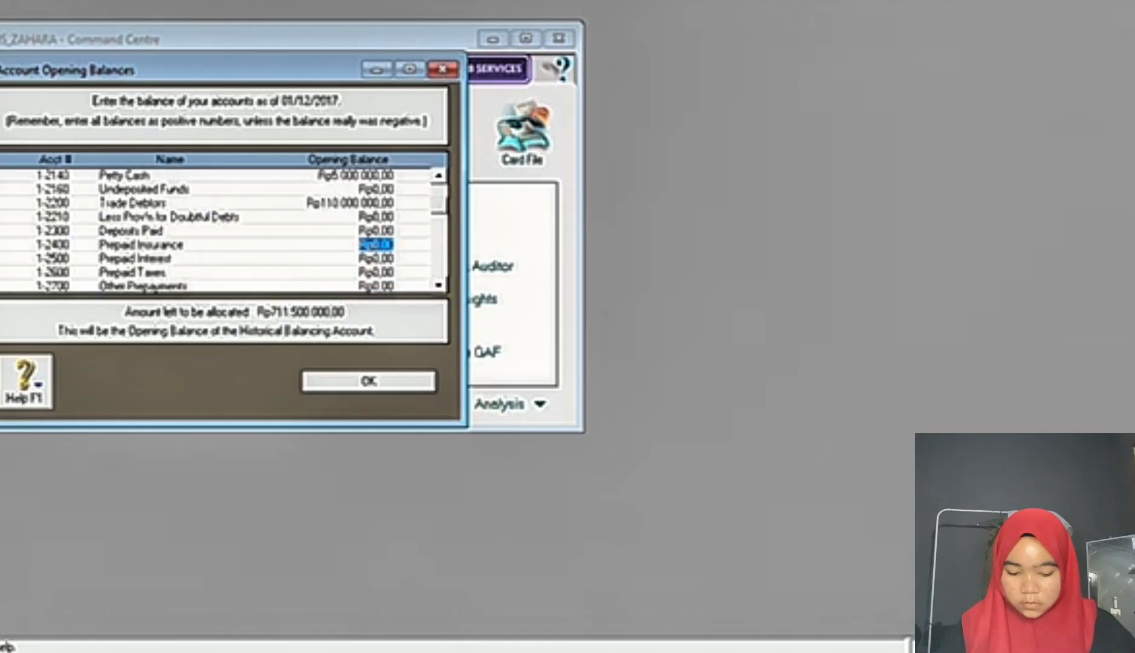
left_click(712, 652)
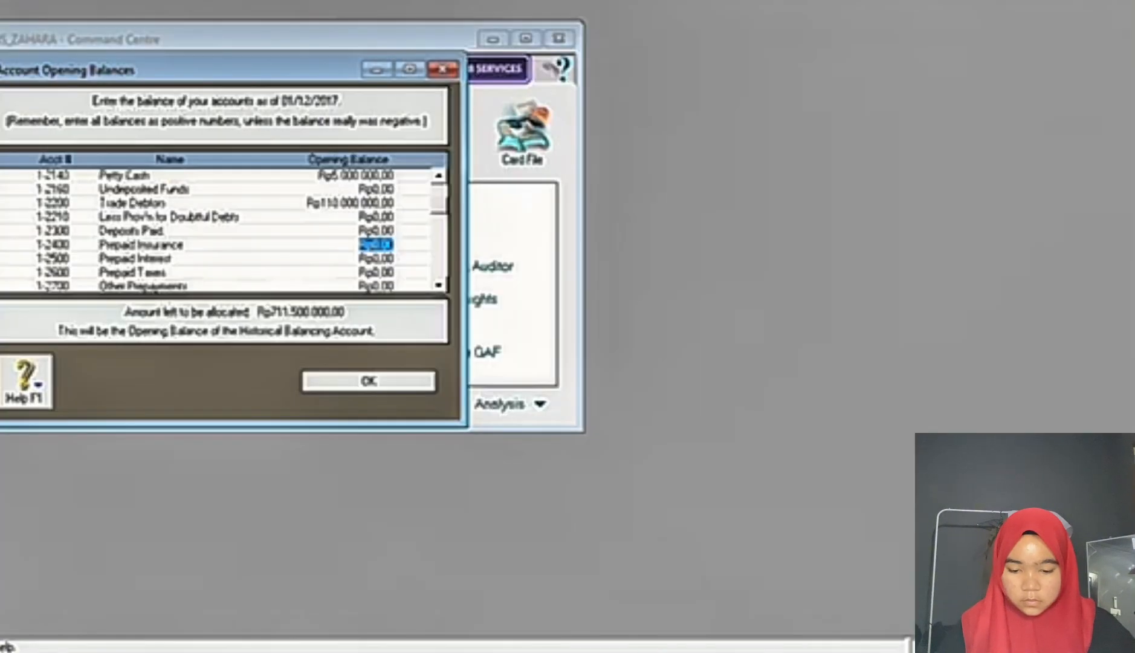
left_click(657, 644)
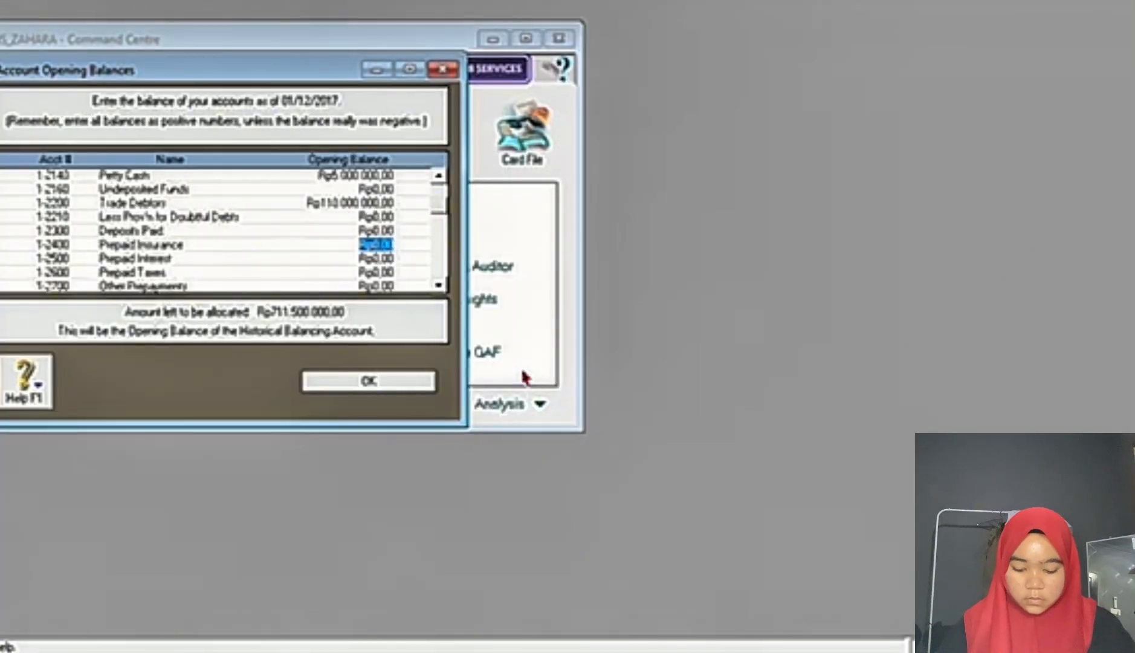
type("600000")
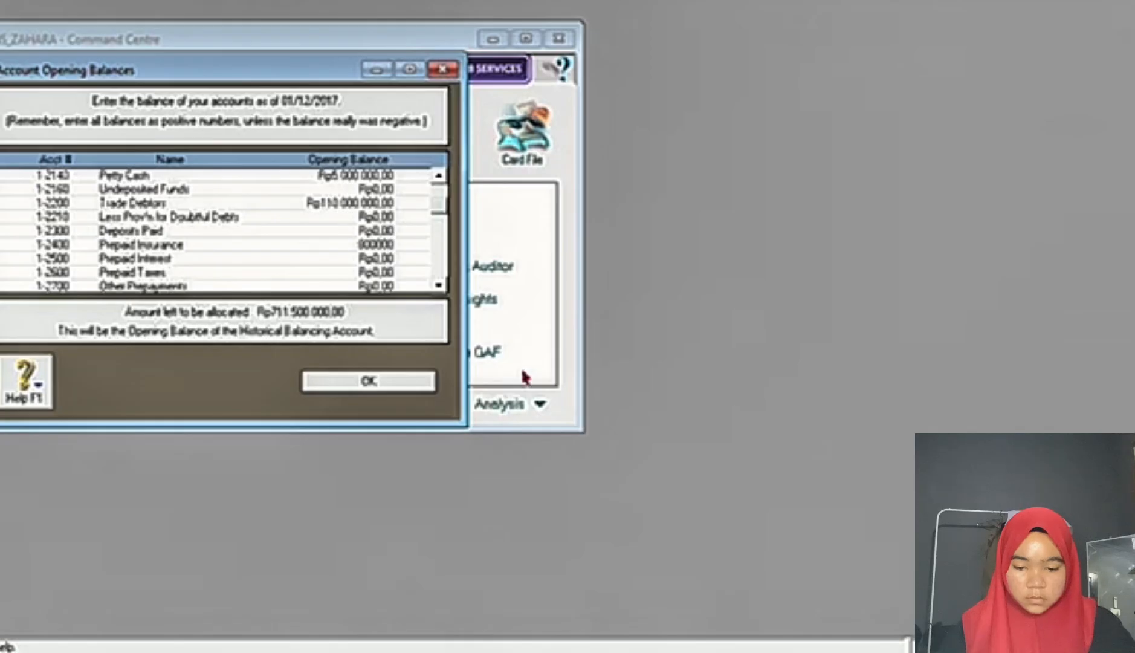
key("Tab")
key("Tab")
key("Tab")
key("Tab")
key("Tab")
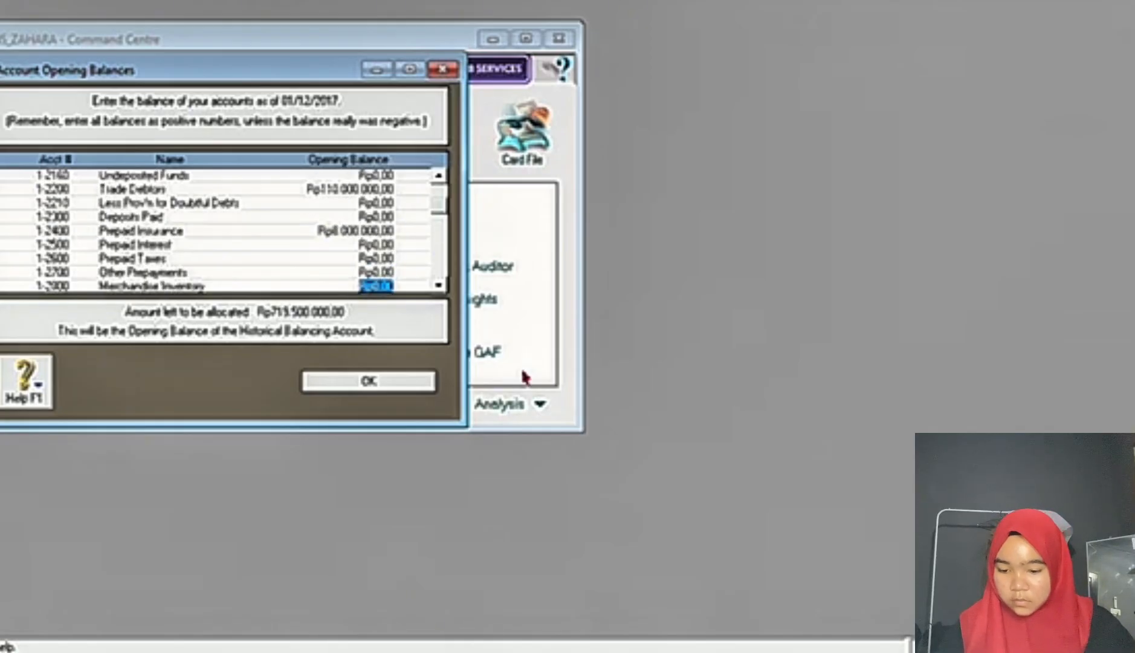
Step: Enter an opening balance of 150000000 for the Merchandise Inventory account
left_click(362, 258)
type("1")
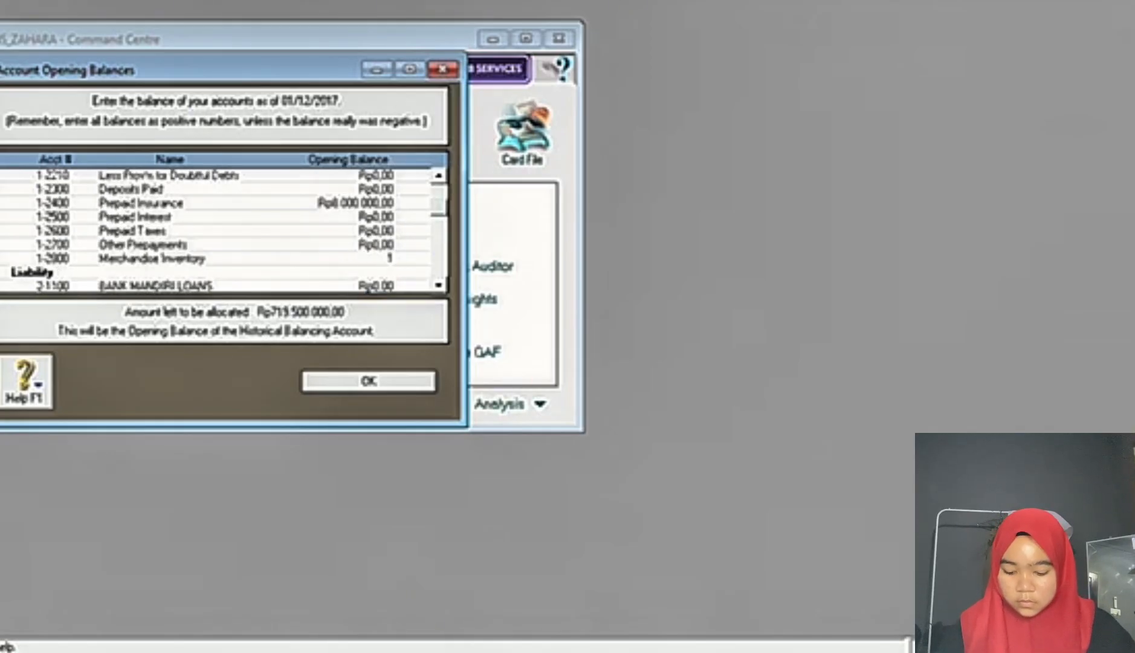
type("50000000")
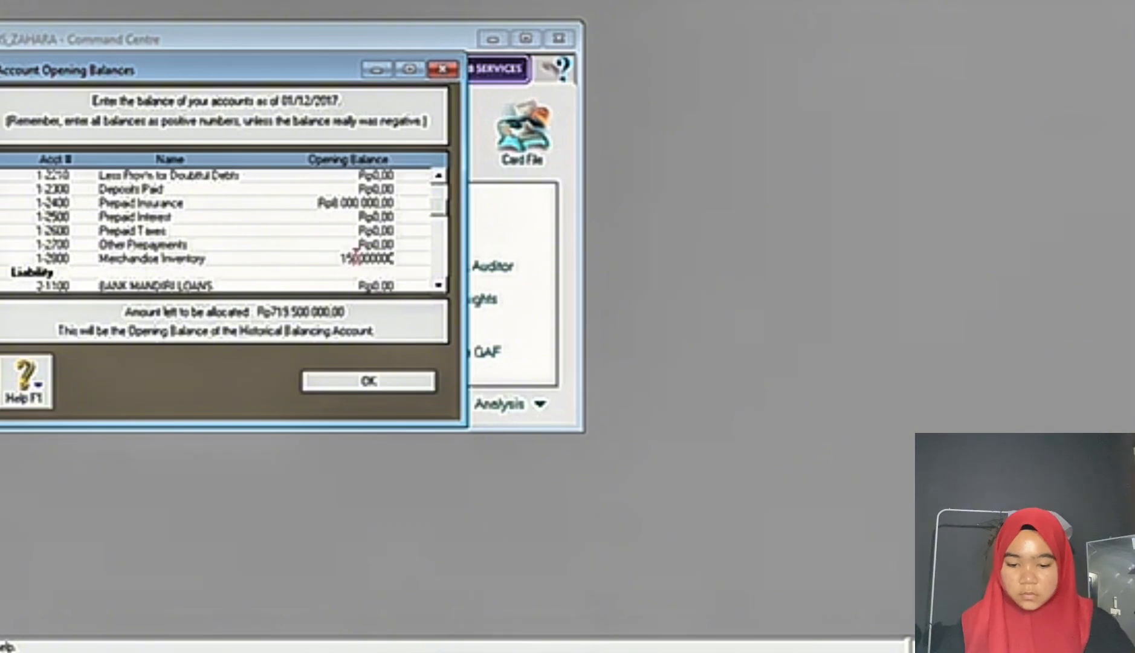
key("Tab")
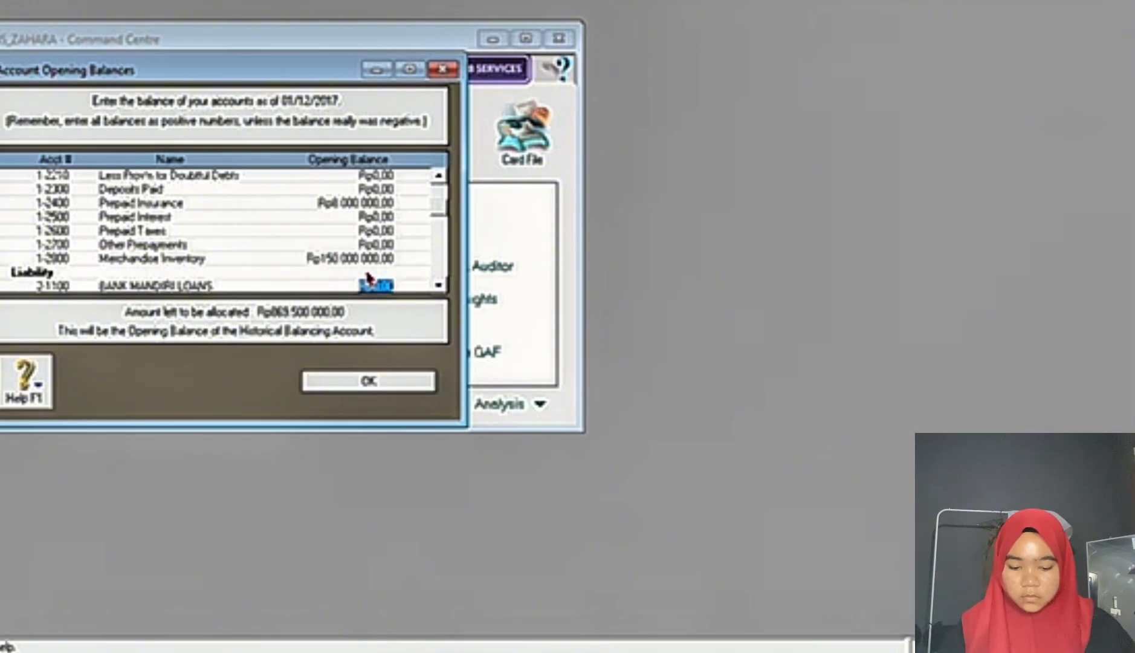
Step: Look up the Bank Mandiri Loan credit amount in the exam document's opening balance table
key("alt+Tab")
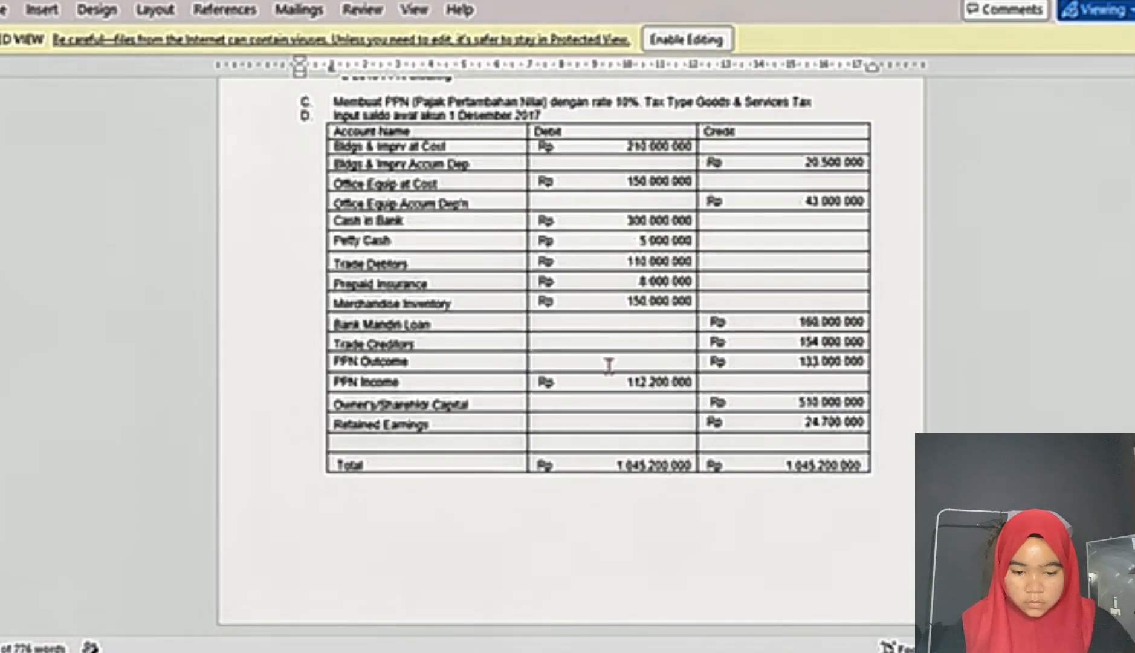
key("alt+Tab")
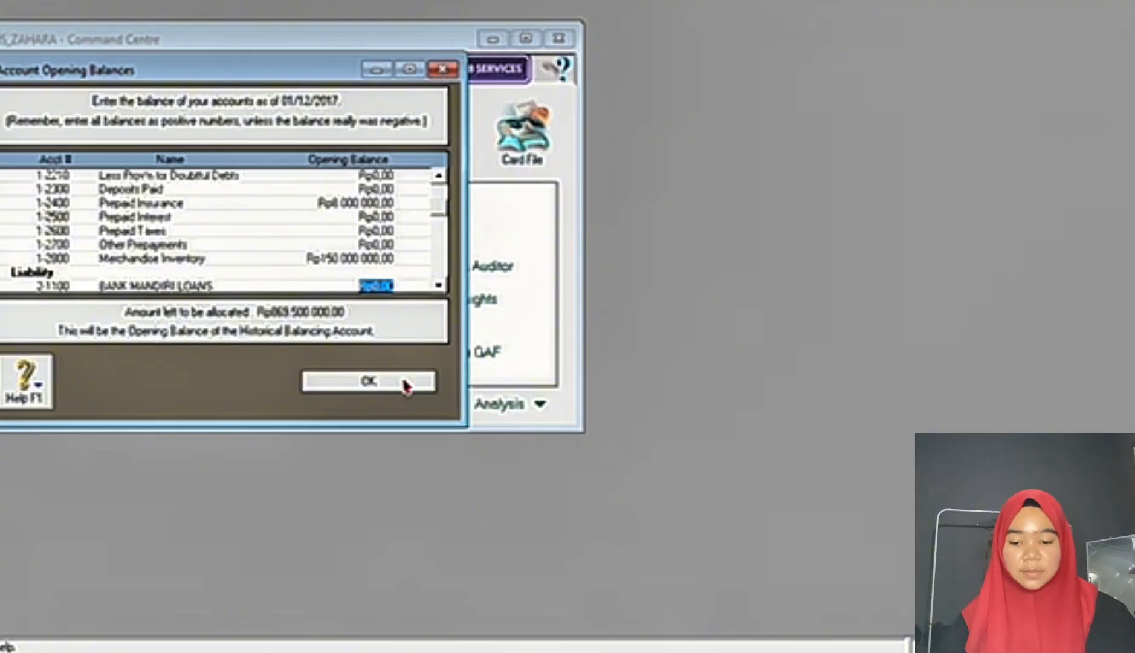
key("alt+Tab")
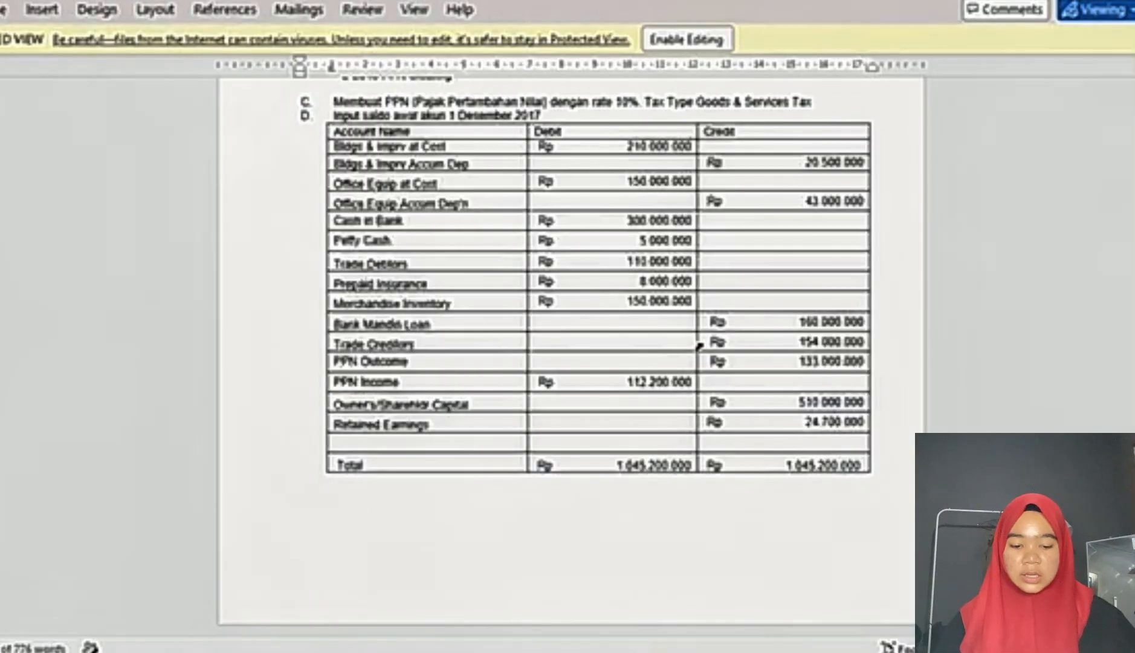
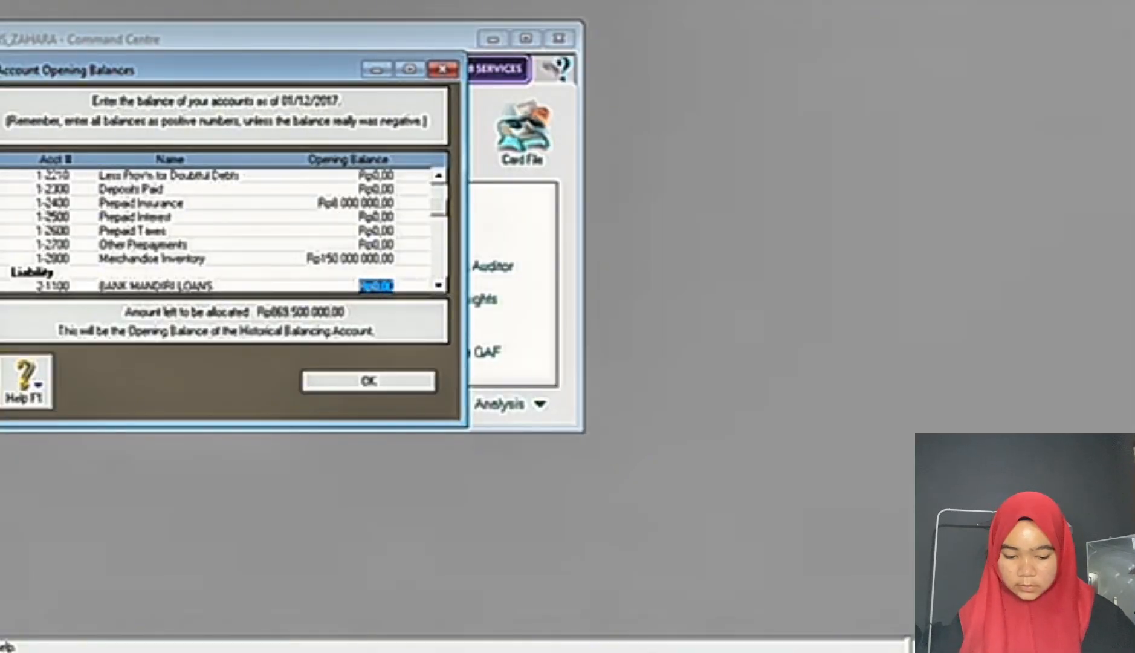
Step: Check the Bank Mandiri Loan amount in the exam document and enter an opening balance of 160000000 for BANK MANDIRI LOANS
key("alt+Tab")
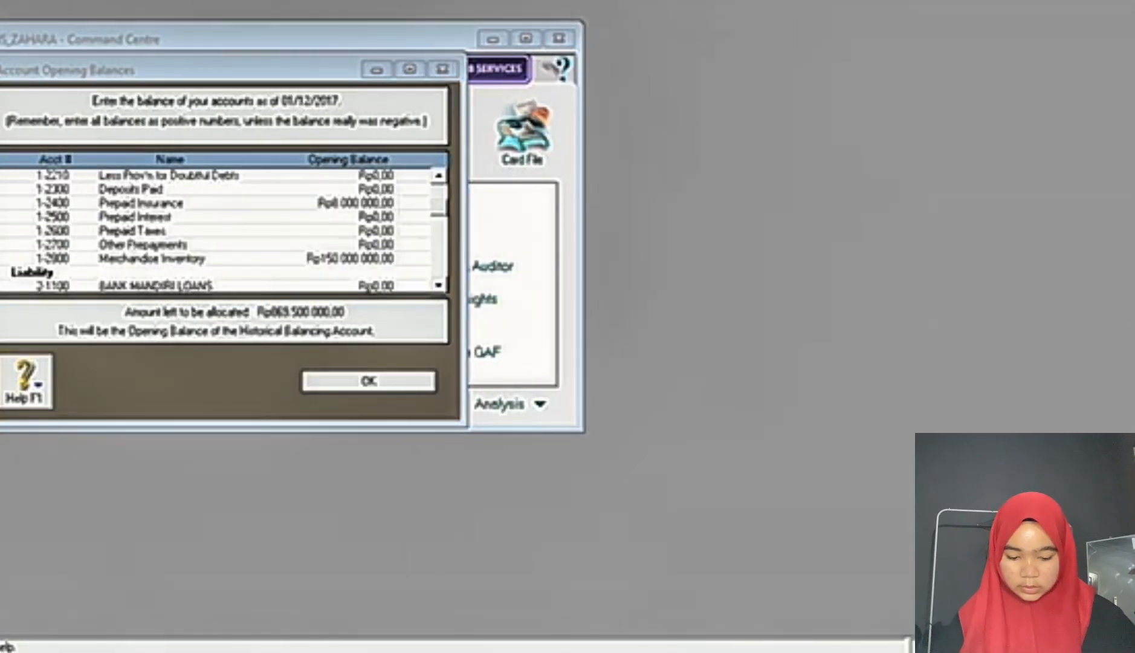
key("alt+Tab")
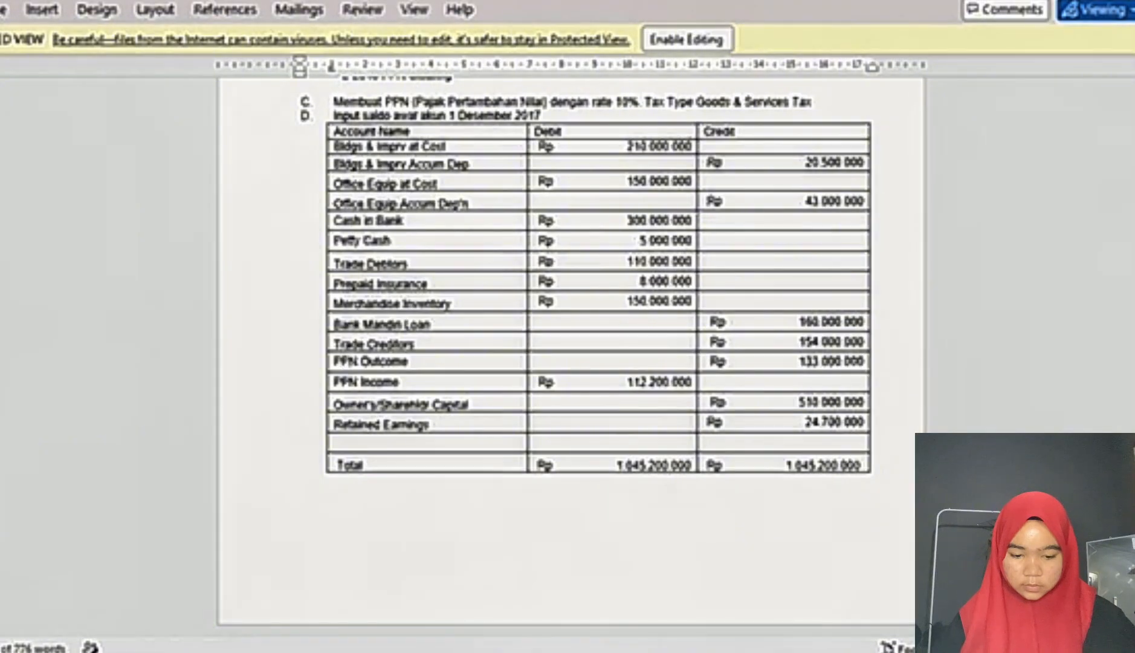
mouse_move(722, 650)
left_click(722, 590)
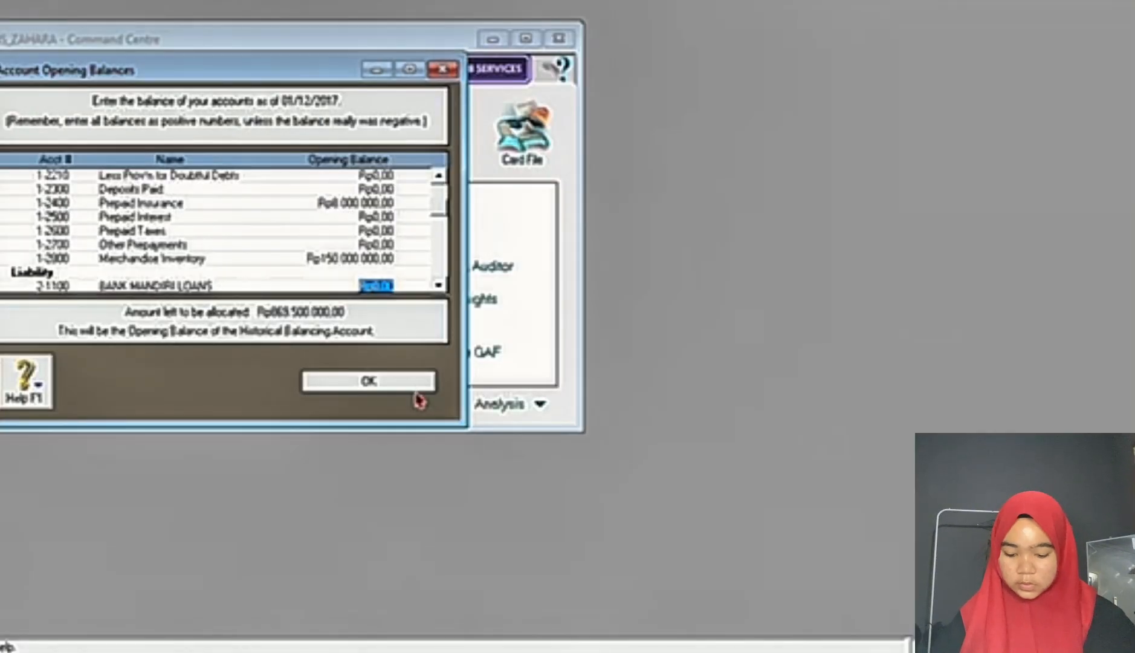
type("160000000")
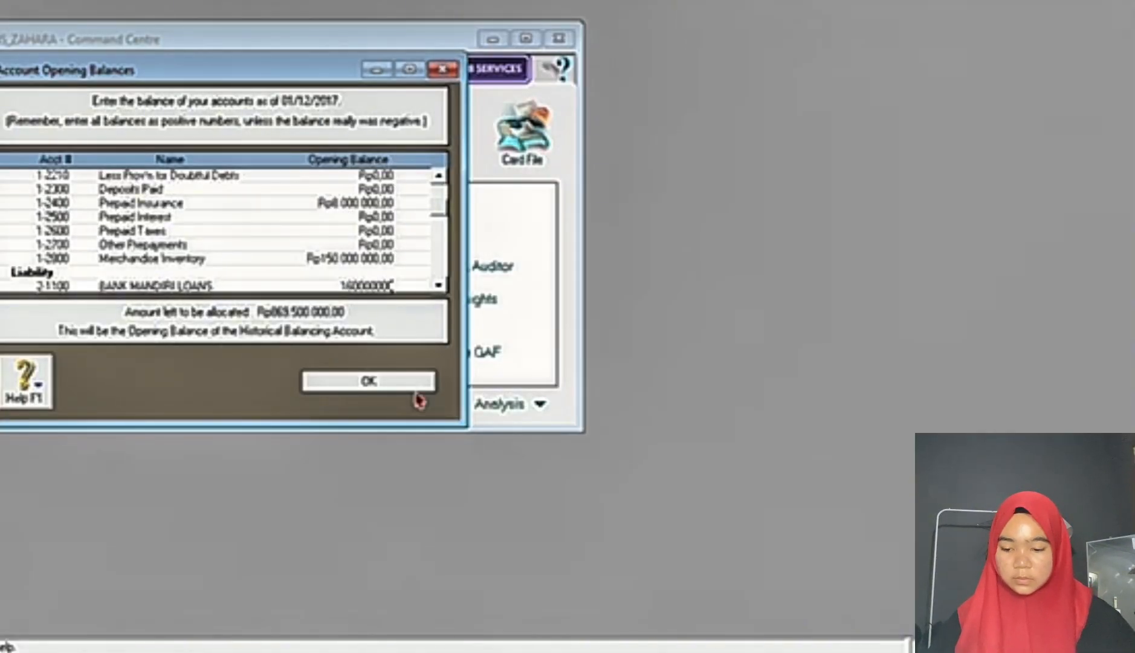
key("Tab")
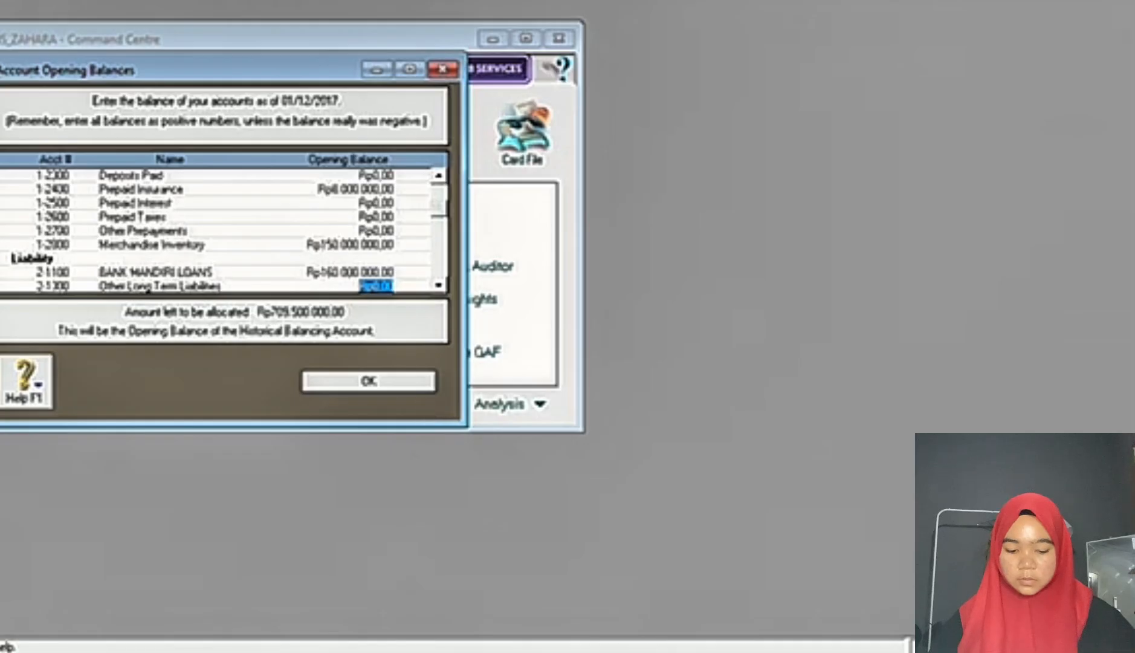
Step: Look up the Trade Creditors amount in the exam document and enter an opening balance of 154000000 for Trade Creditors
key("alt+Tab")
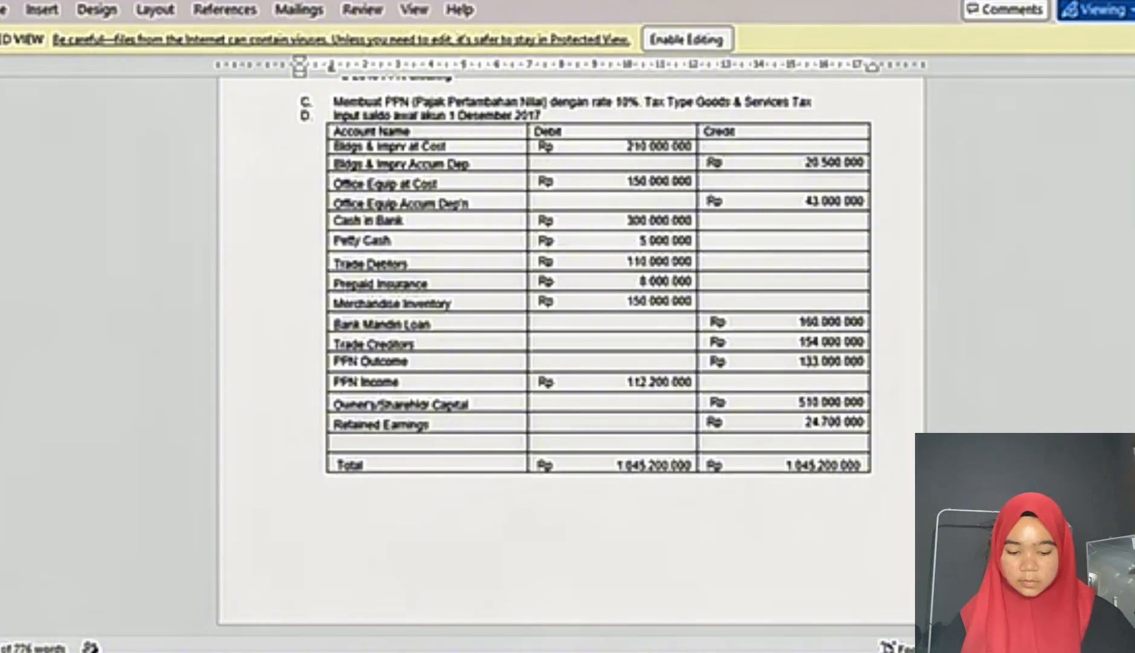
key("alt+Tab")
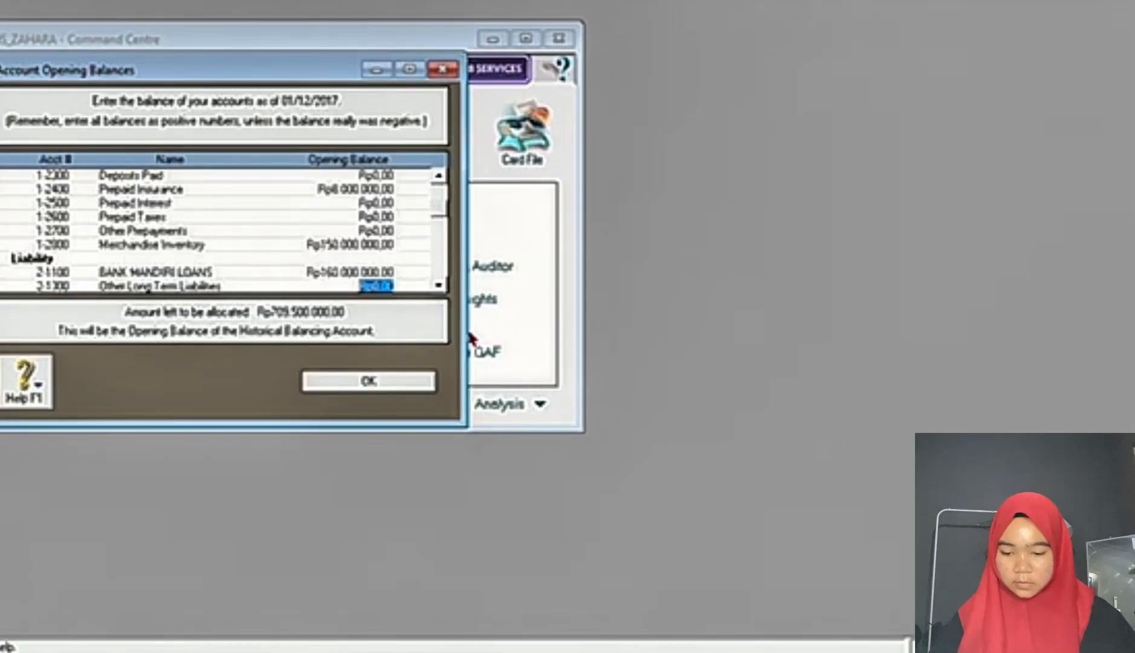
key("Down")
key("Down")
key("Down")
key("Down")
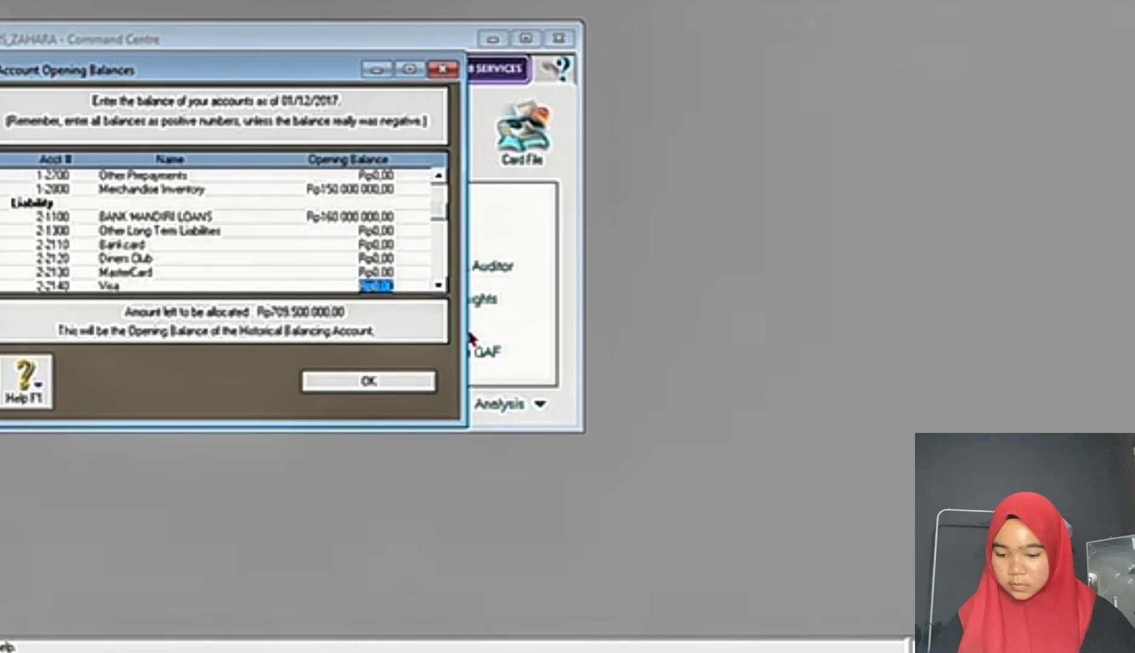
key("Down")
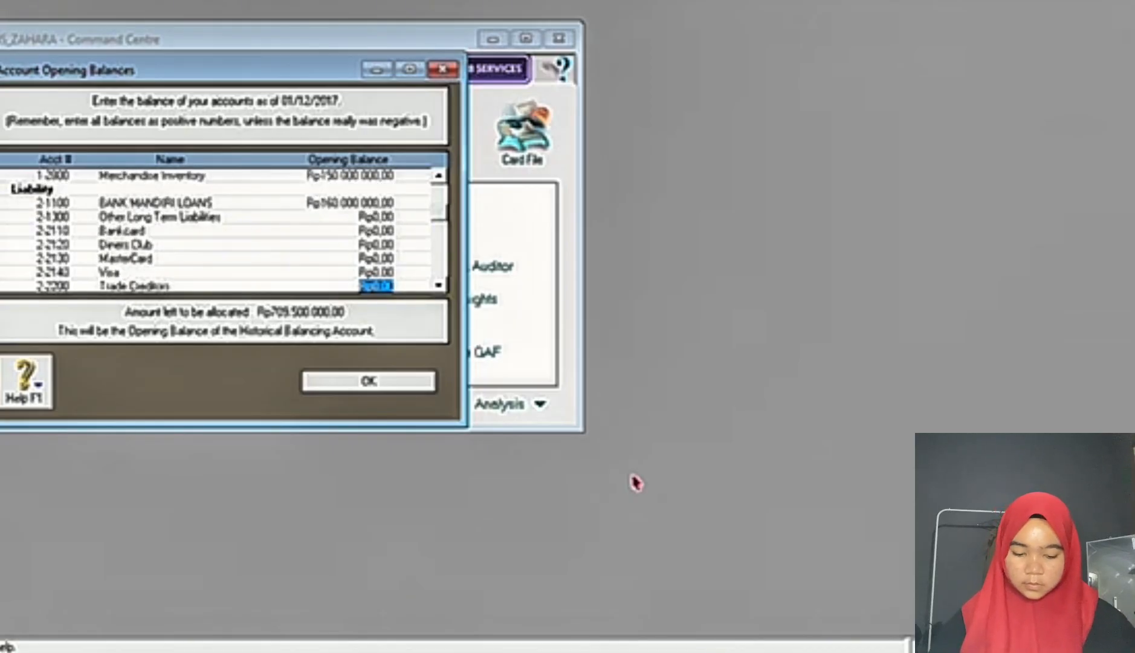
left_click(665, 651)
mouse_move(723, 652)
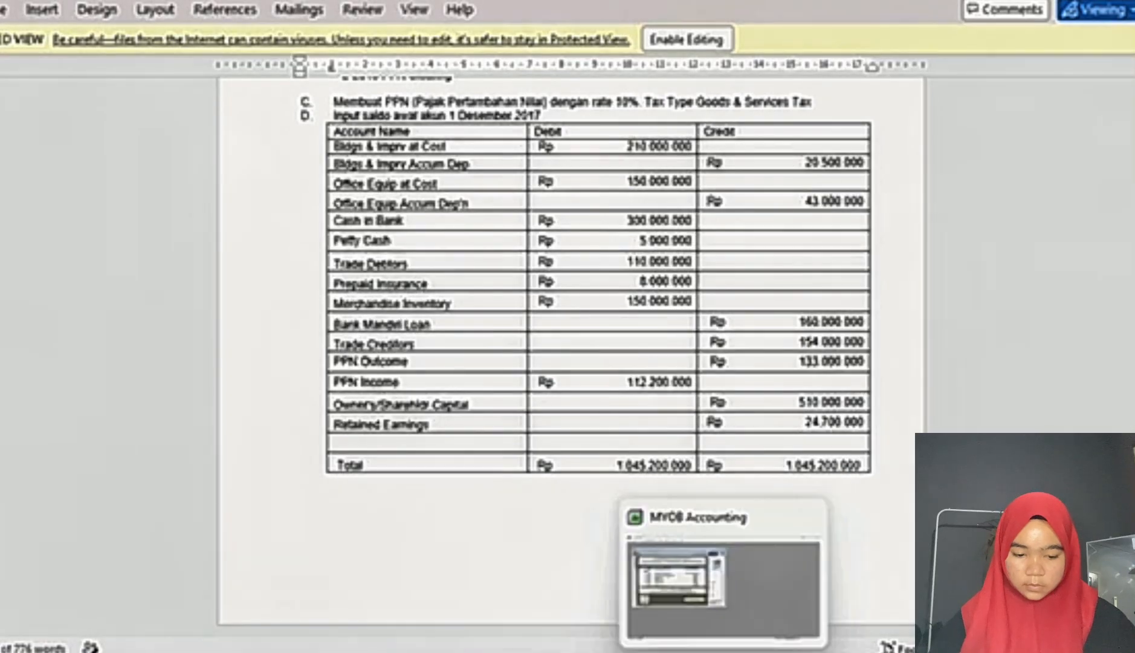
left_click(665, 580)
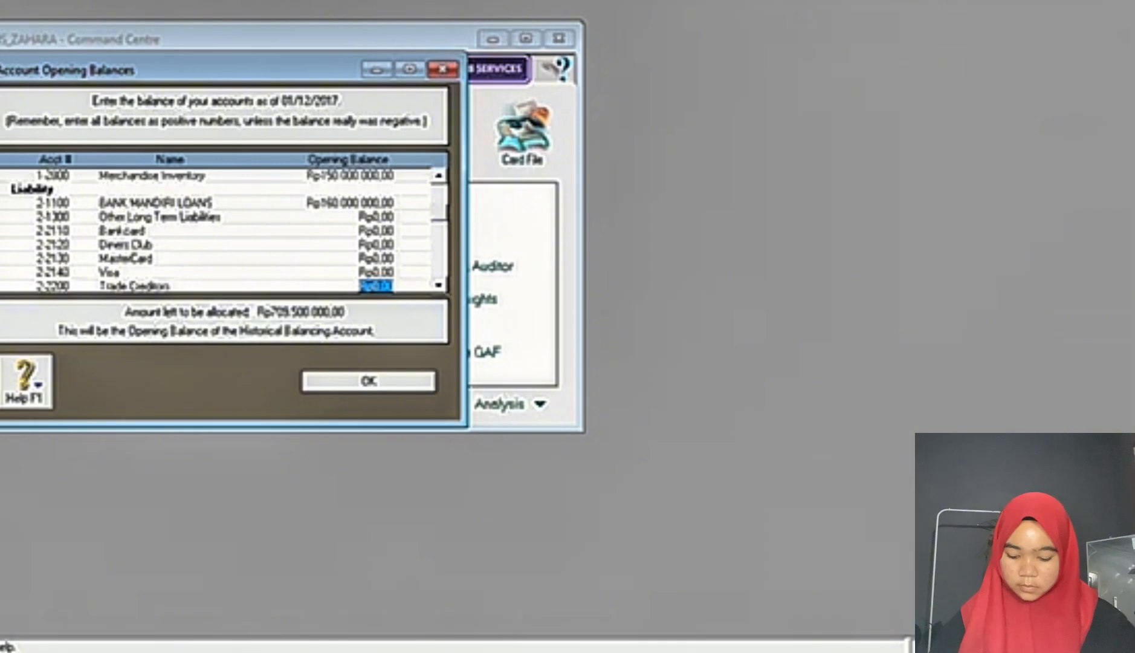
type("154.000.000")
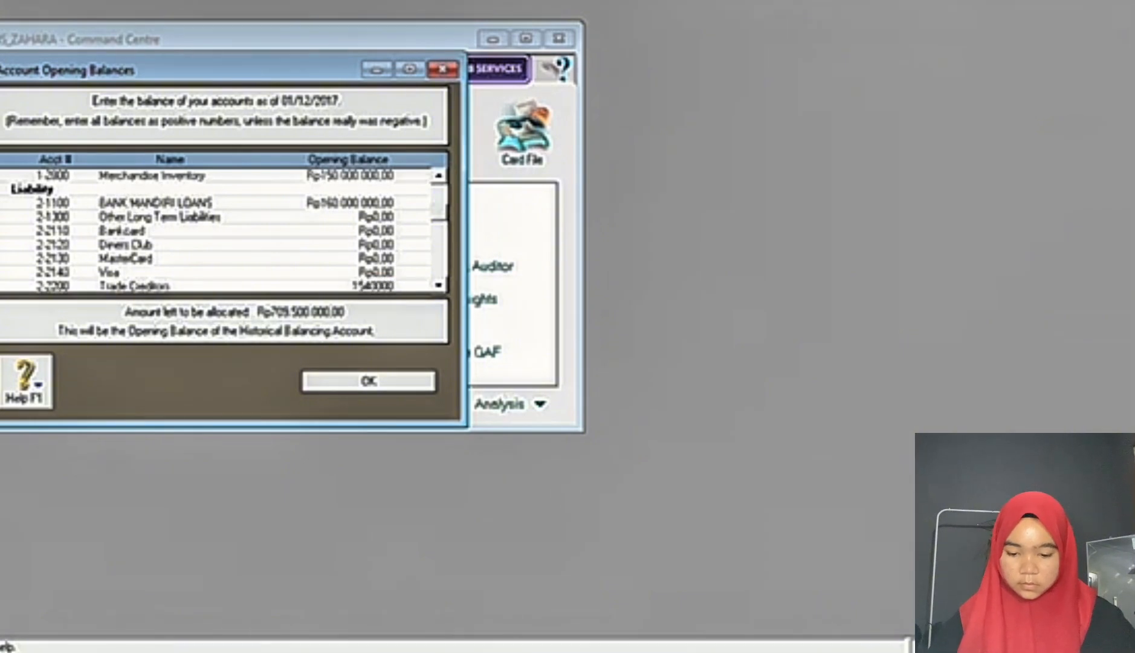
key("Tab")
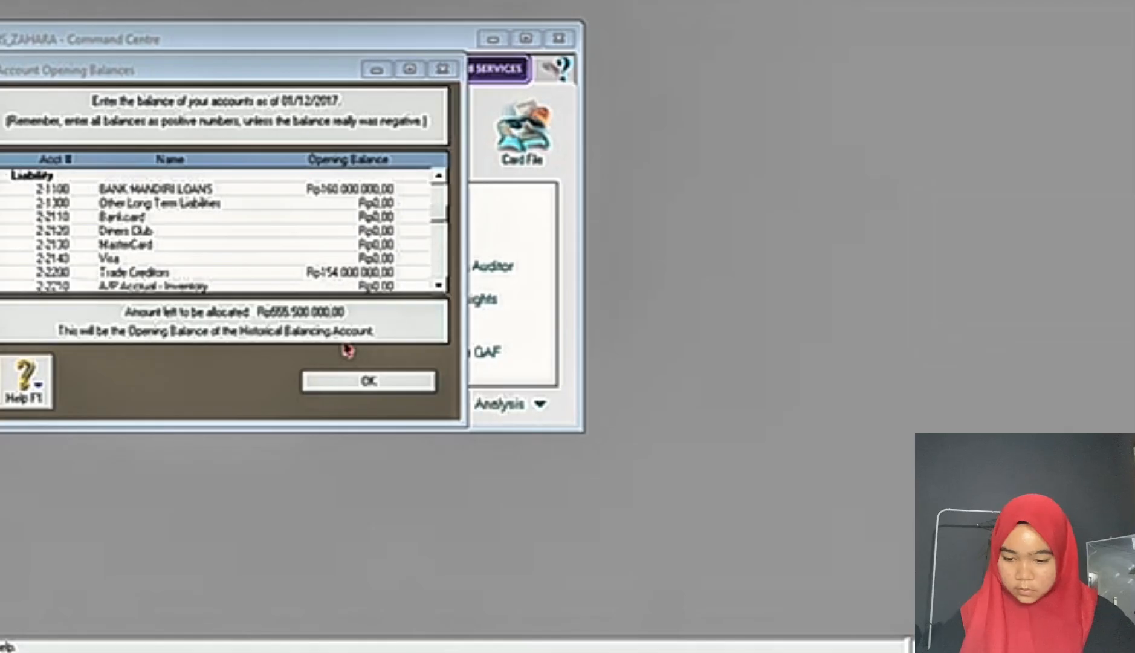
Step: Look up the PPN Outcome amount in the exam document and enter an opening balance of 133000000 for PPN OUTCOME
left_click(550, 577)
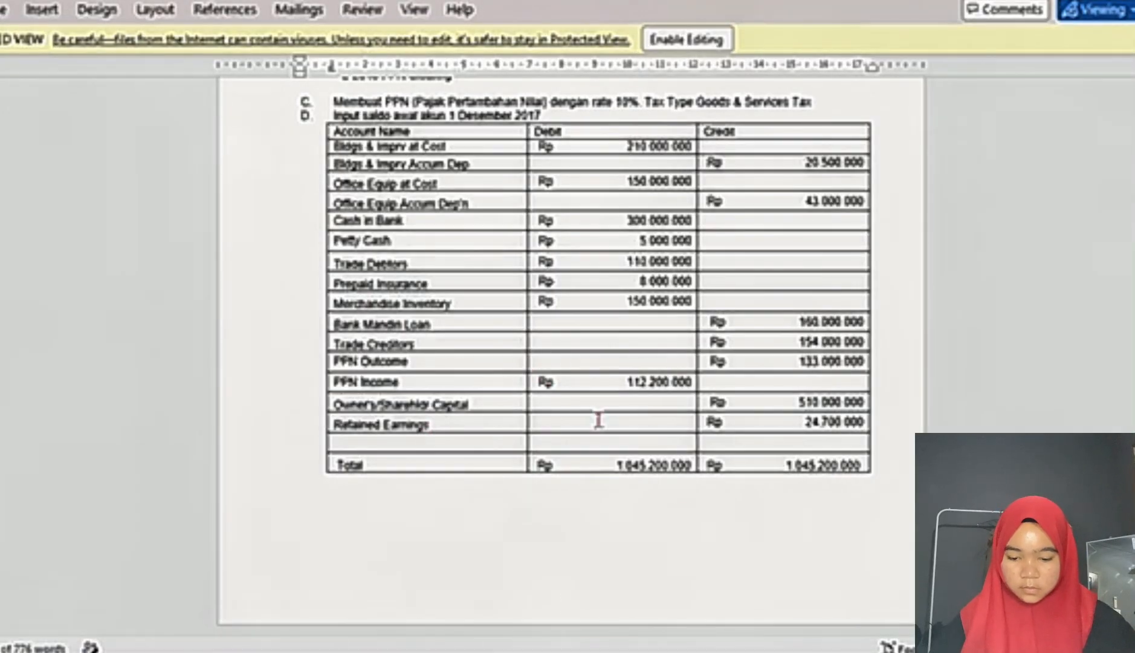
mouse_move(723, 652)
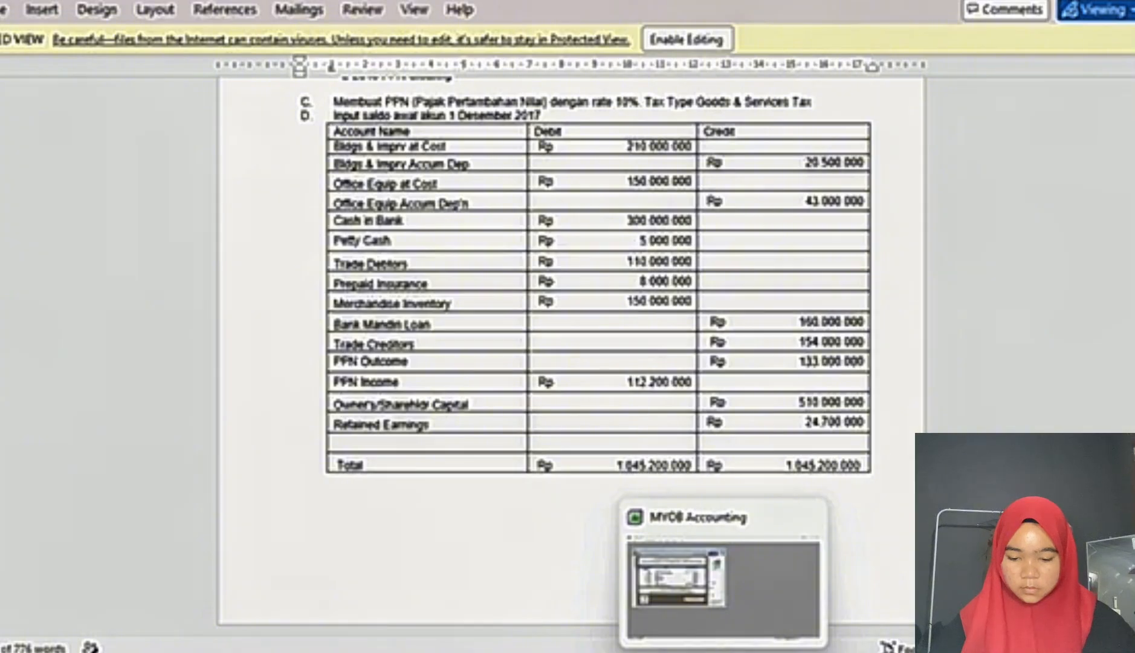
left_click(722, 589)
key("Tab")
key("Tab")
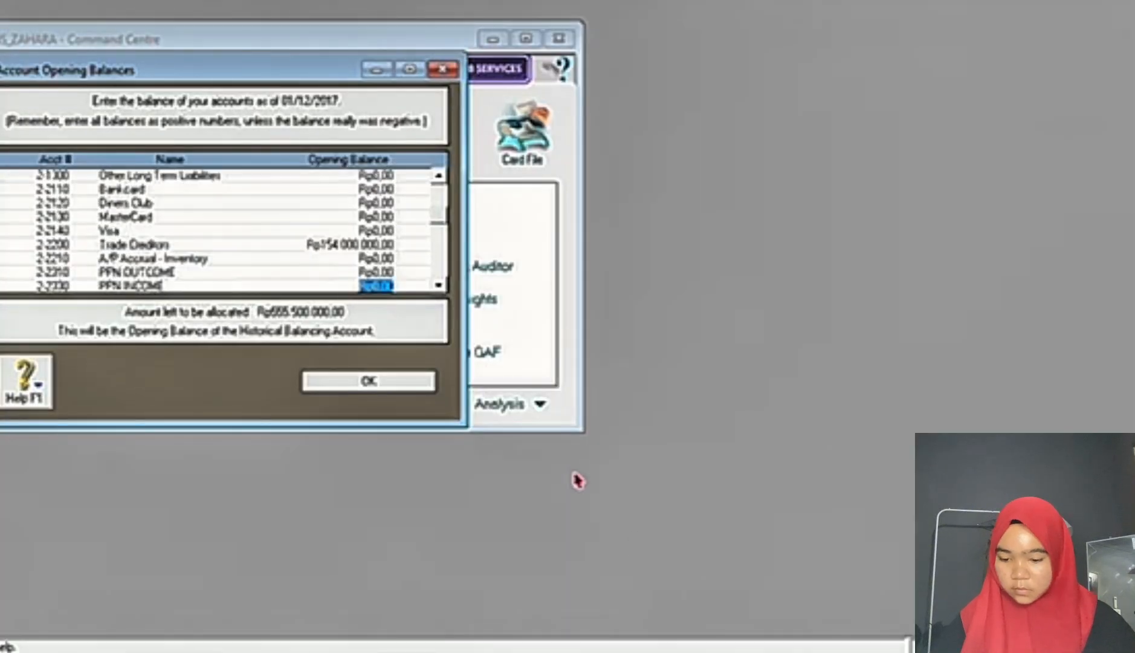
key("shift+Tab")
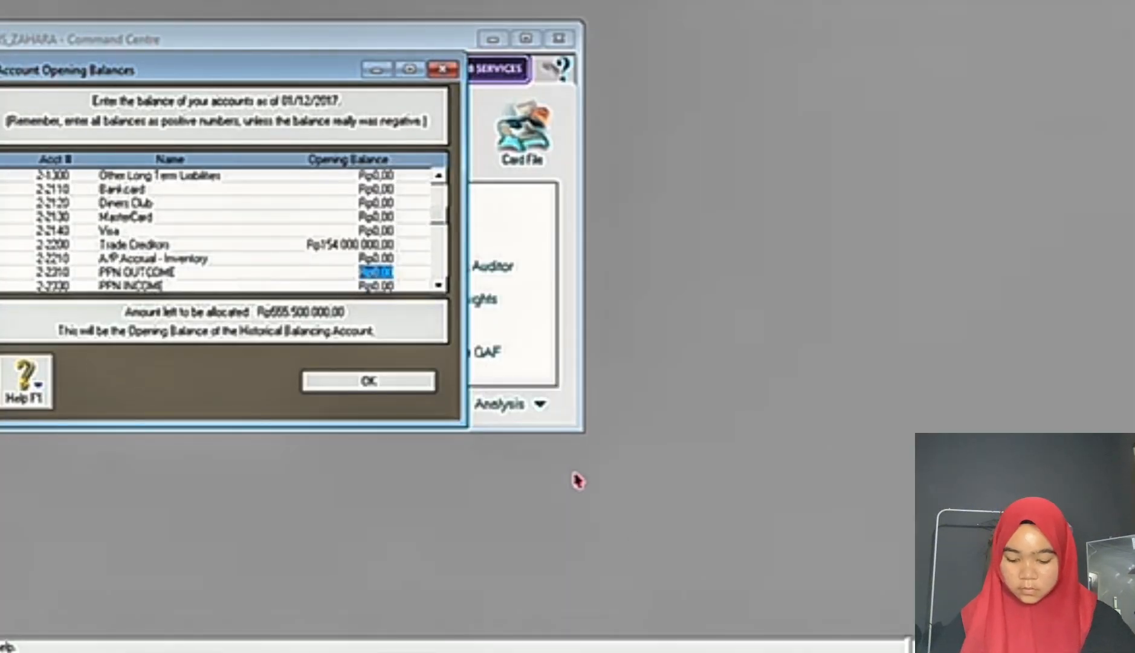
type("133000000")
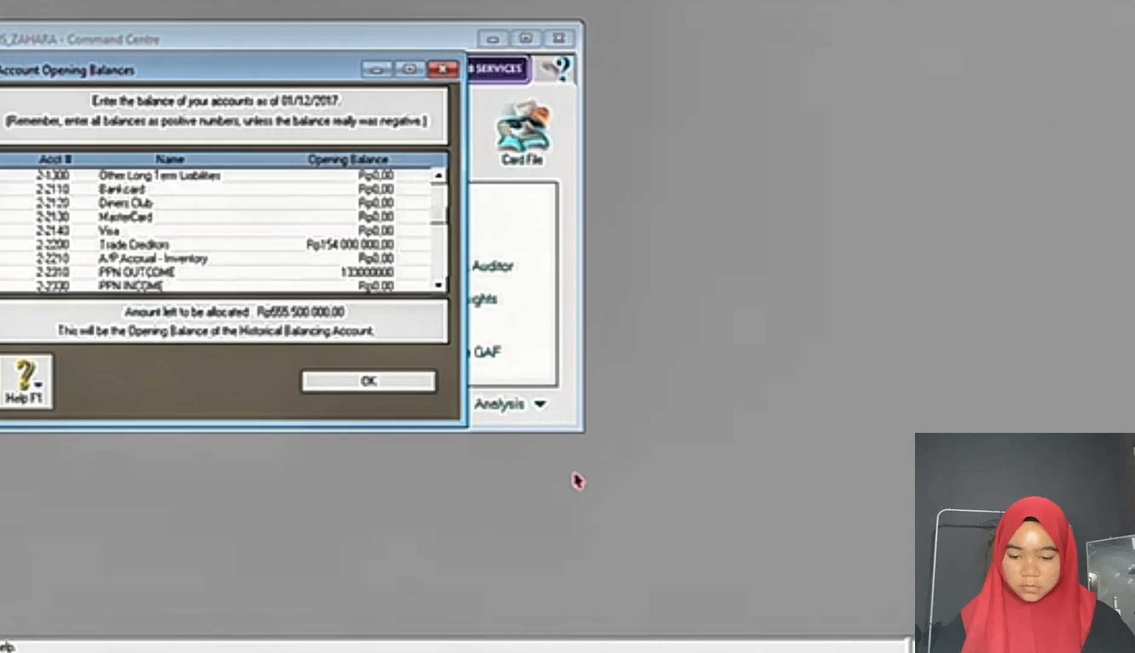
key("Tab")
Step: Look up the PPN Income debit amount in the exam document and enter a negative opening balance of -112200000 for PPN INCOME
left_click(605, 651)
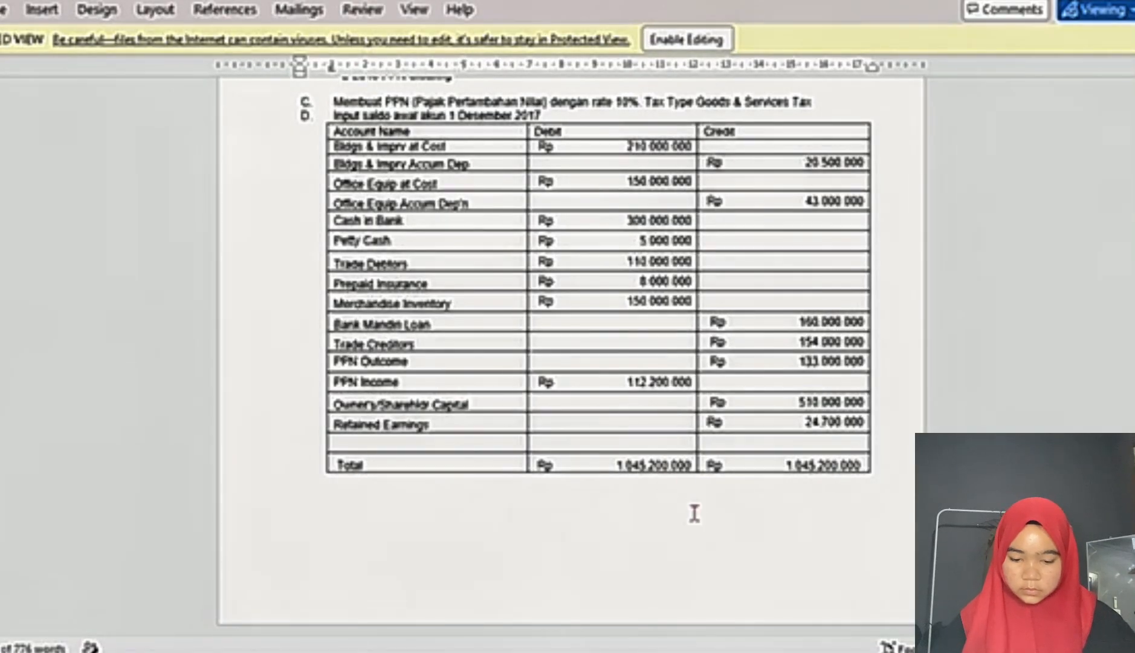
left_click(604, 650)
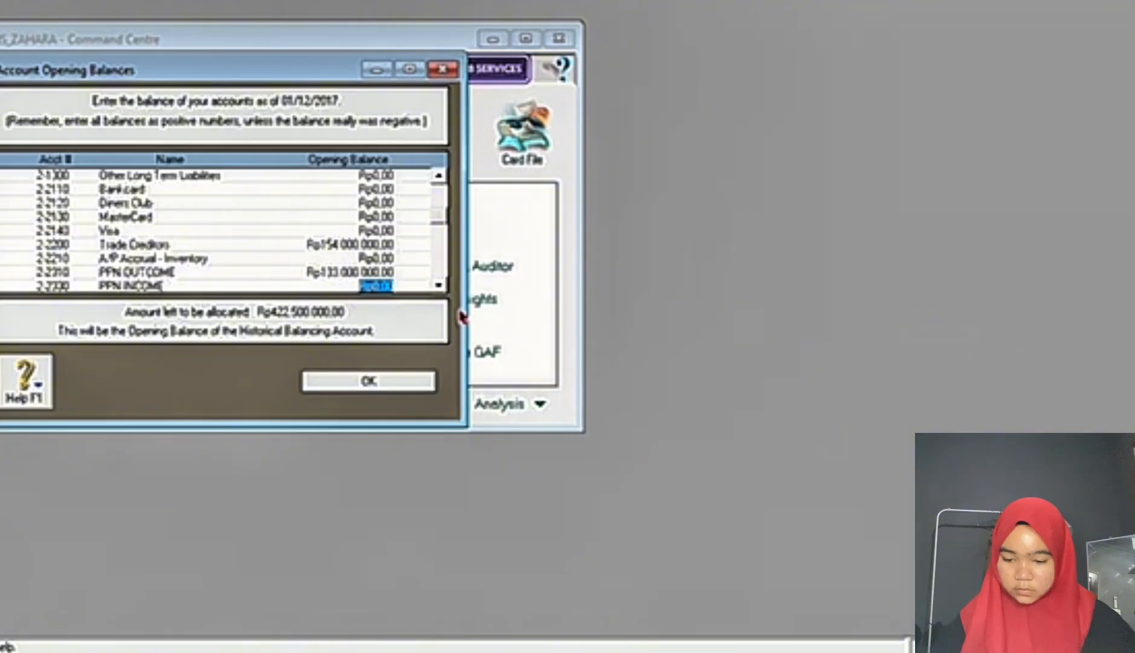
type("-1")
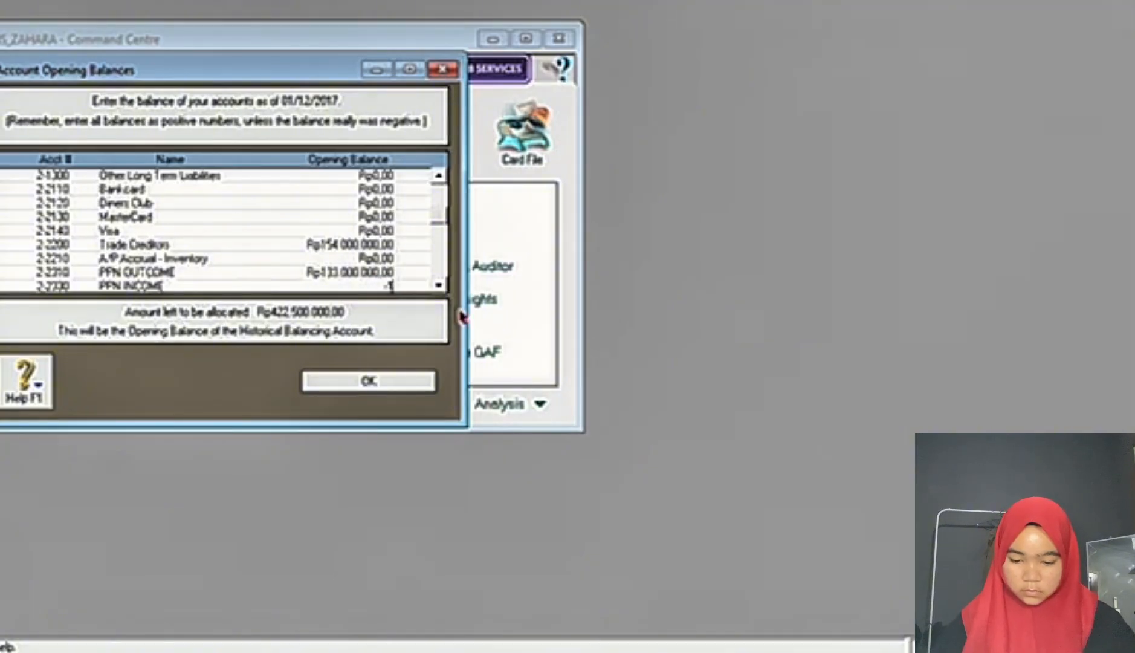
type("12")
left_click(604, 651)
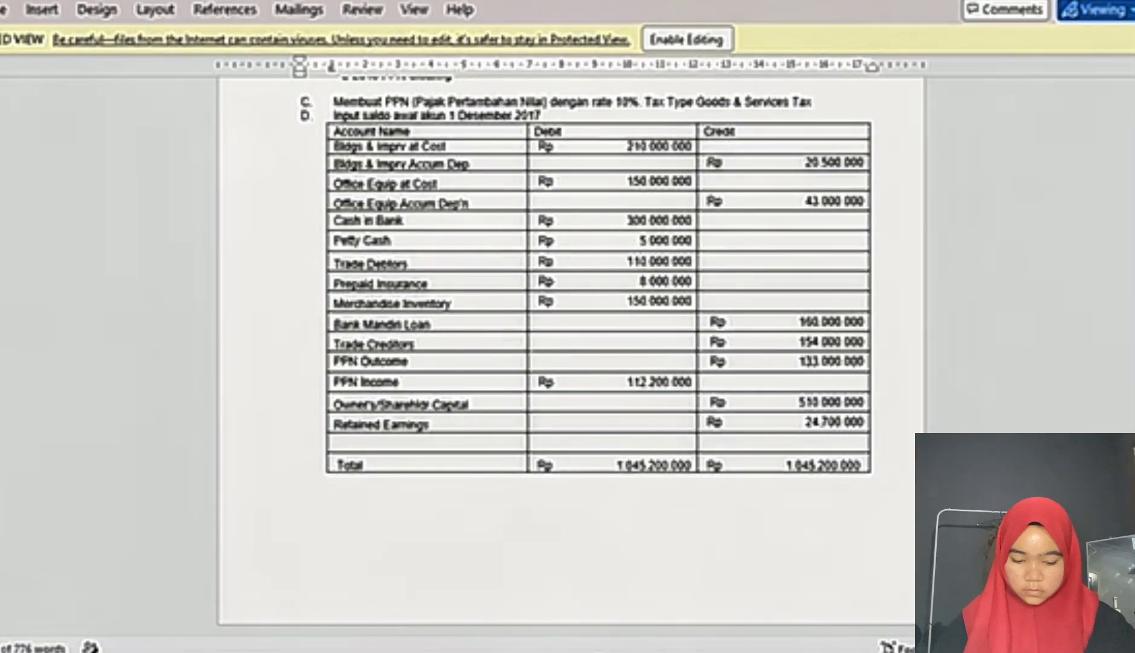
key("alt+Tab")
type("200 ")
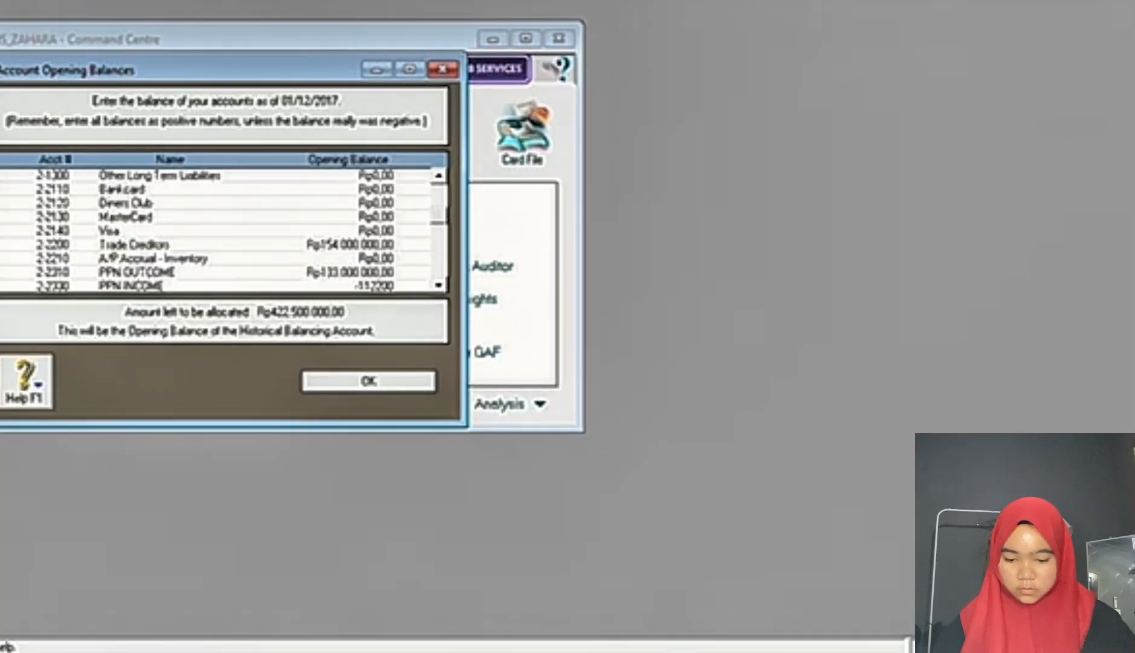
type("000")
key("Tab")
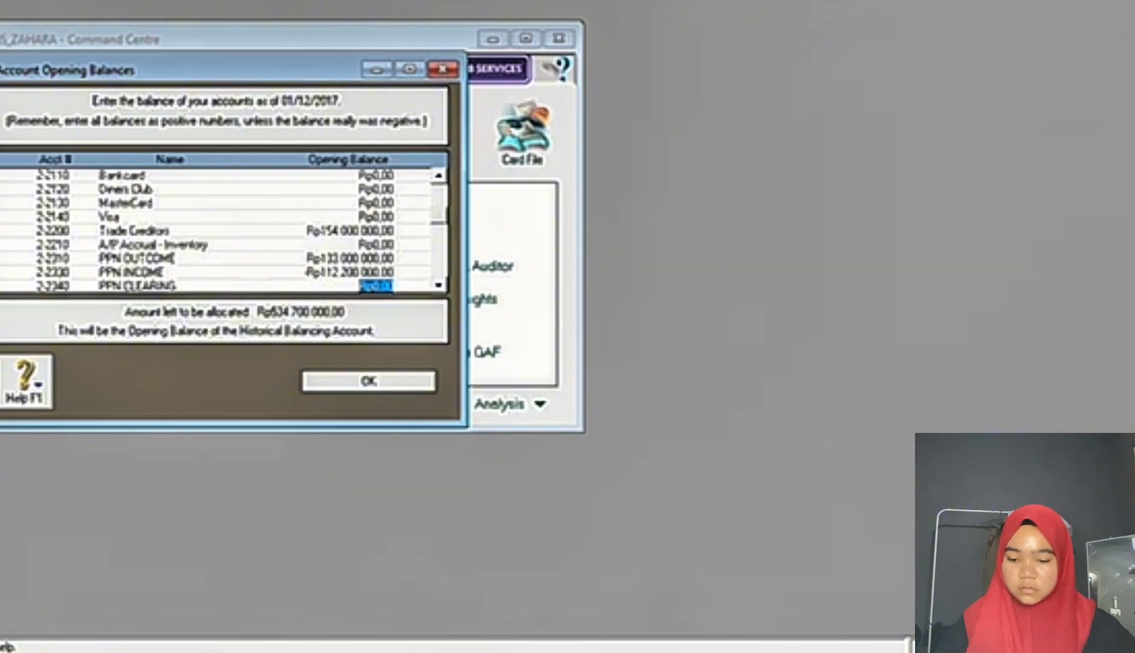
Step: Look up the owner's capital amount in the exam document and enter an opening balance of 510000000 for Owner's/Sharehldr Capital
key("alt+Tab")
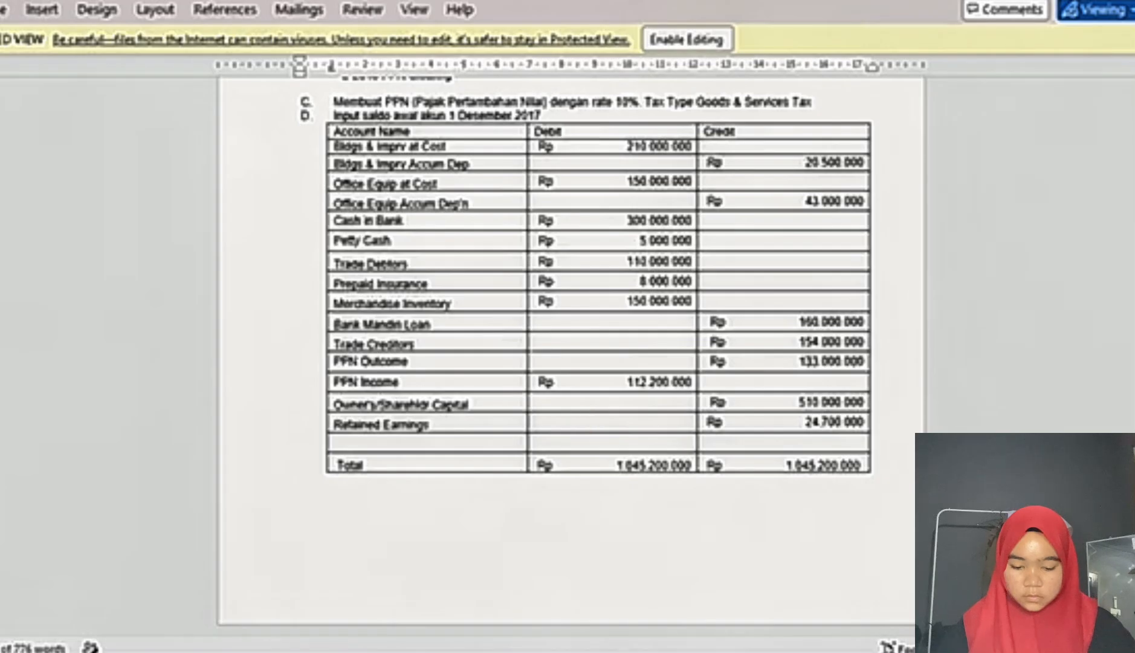
key("alt+Tab")
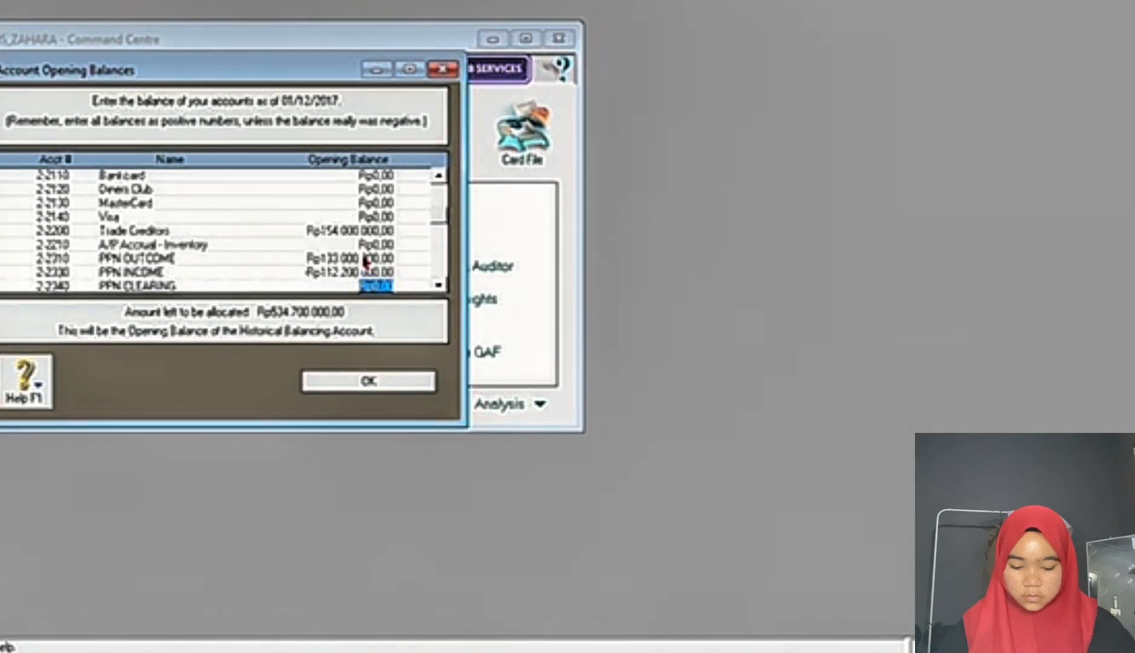
key("Tab")
key("Tab")
key("Tab")
key("Tab")
key("Tab")
key("Tab")
key("Tab")
key("Tab")
key("Tab")
key("Tab")
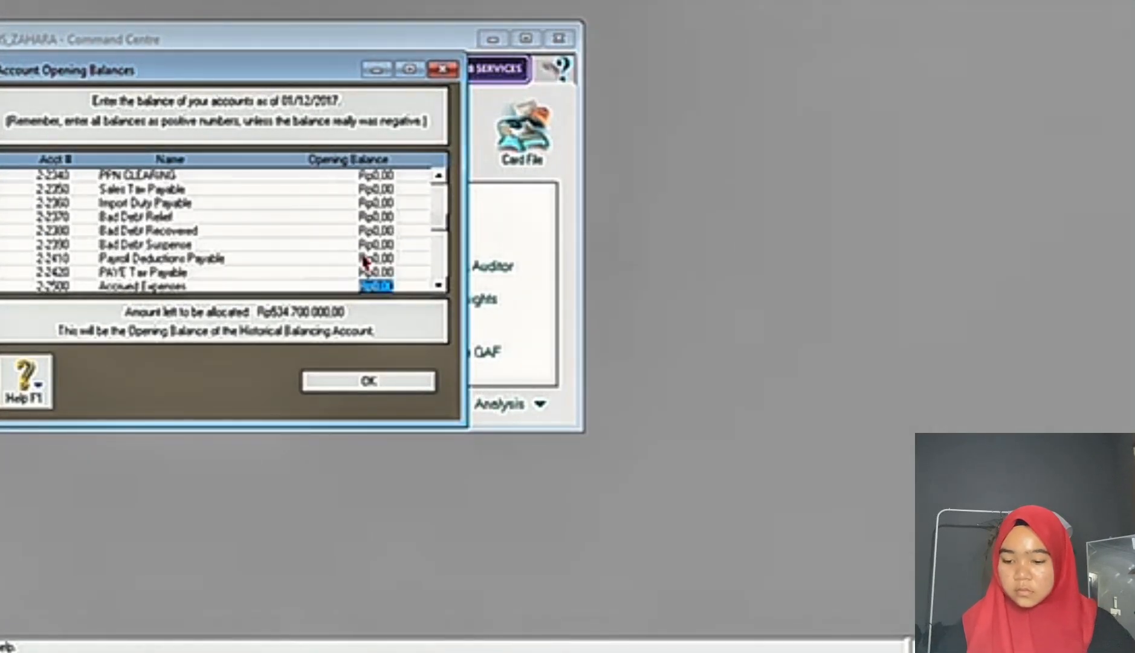
key("Tab")
key("Tab")
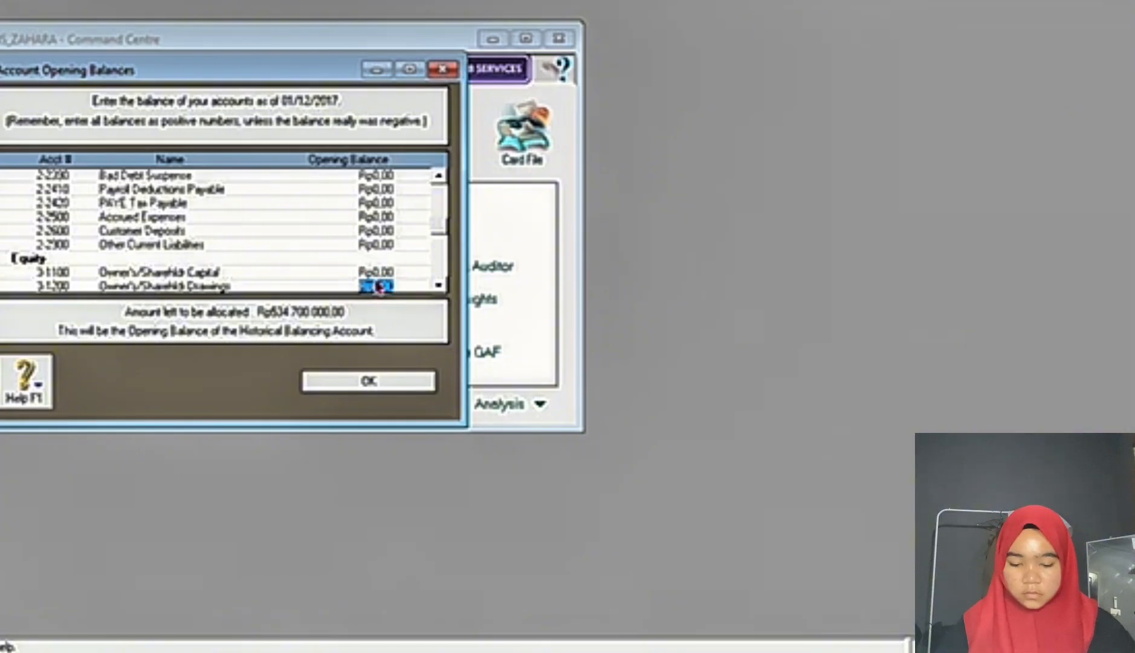
left_click(640, 652)
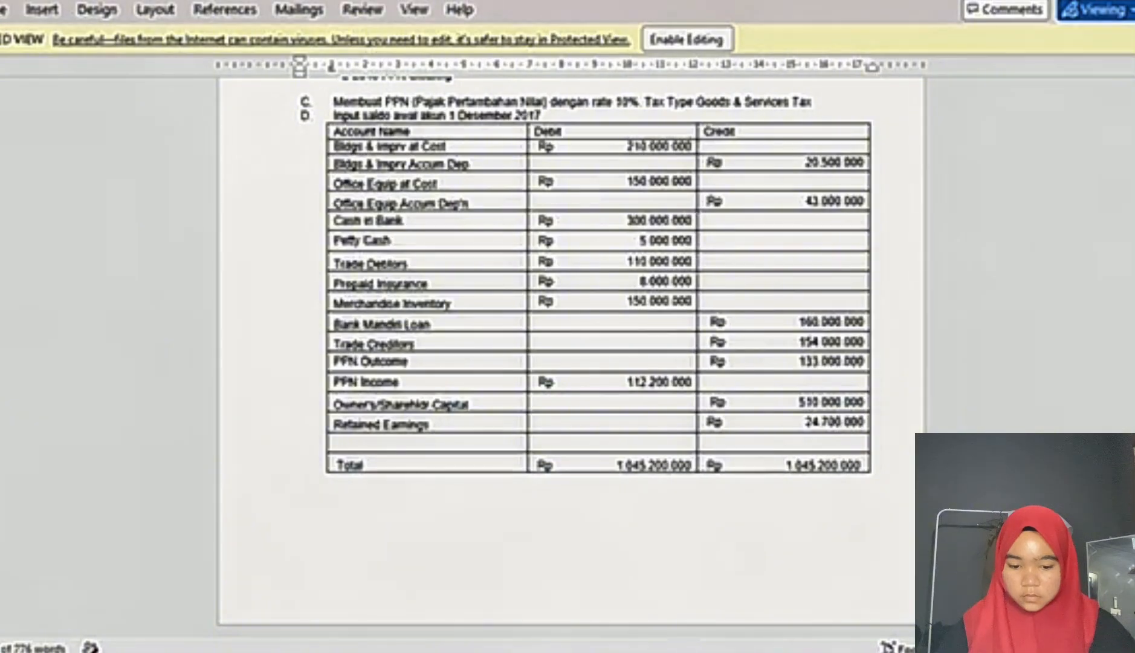
mouse_move(724, 652)
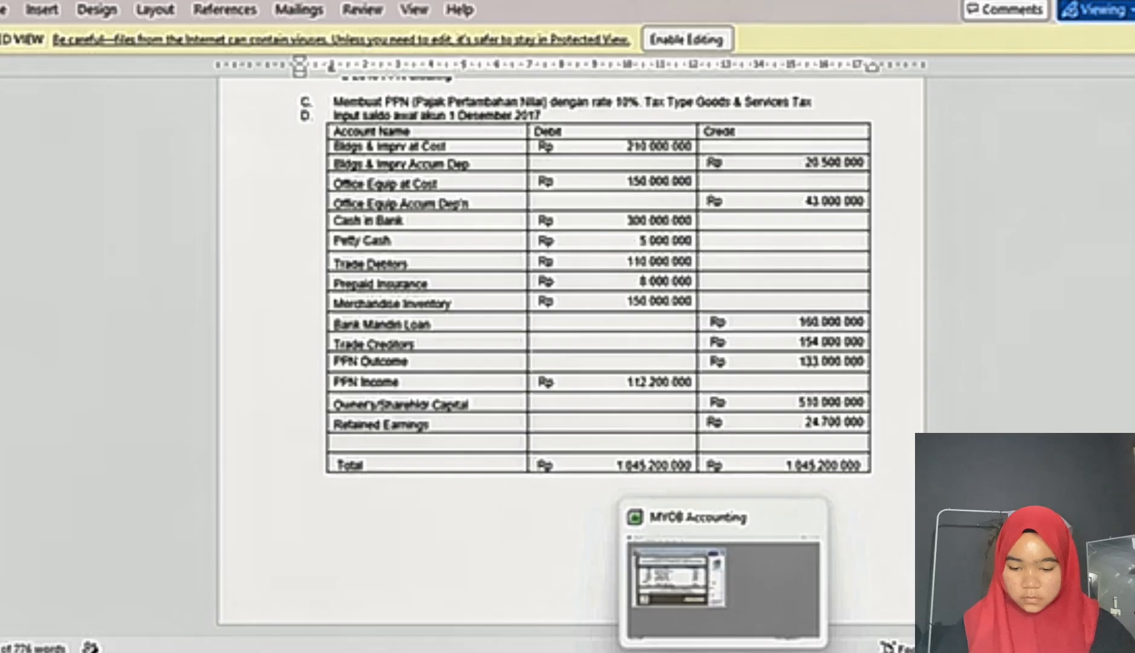
left_click(723, 589)
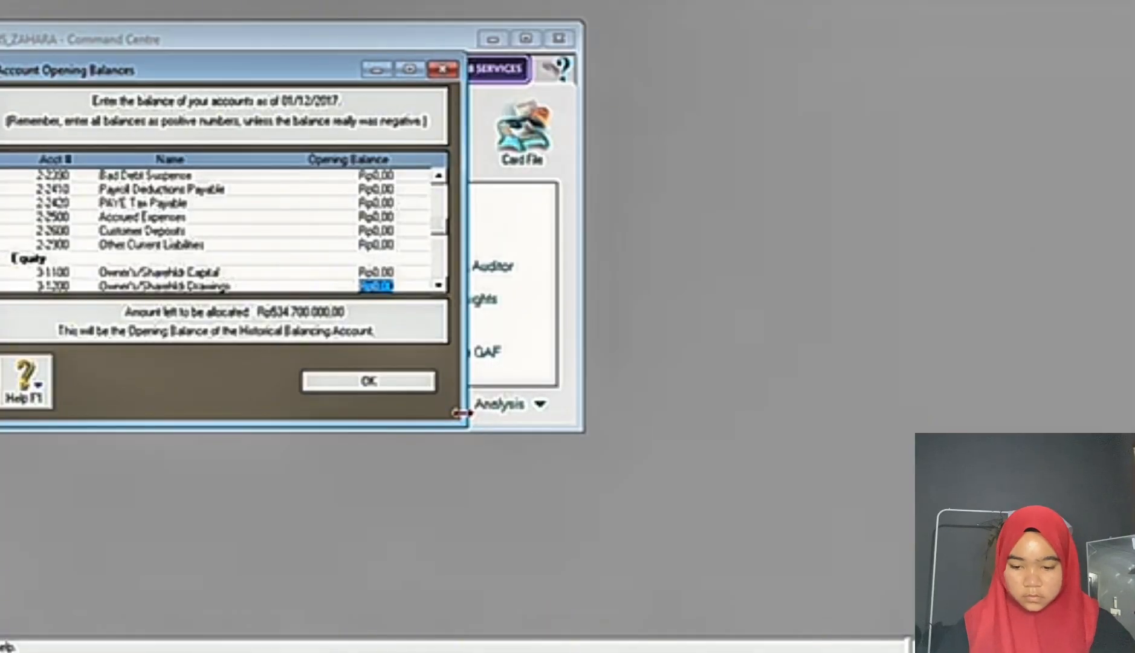
key("Up")
left_click(674, 651)
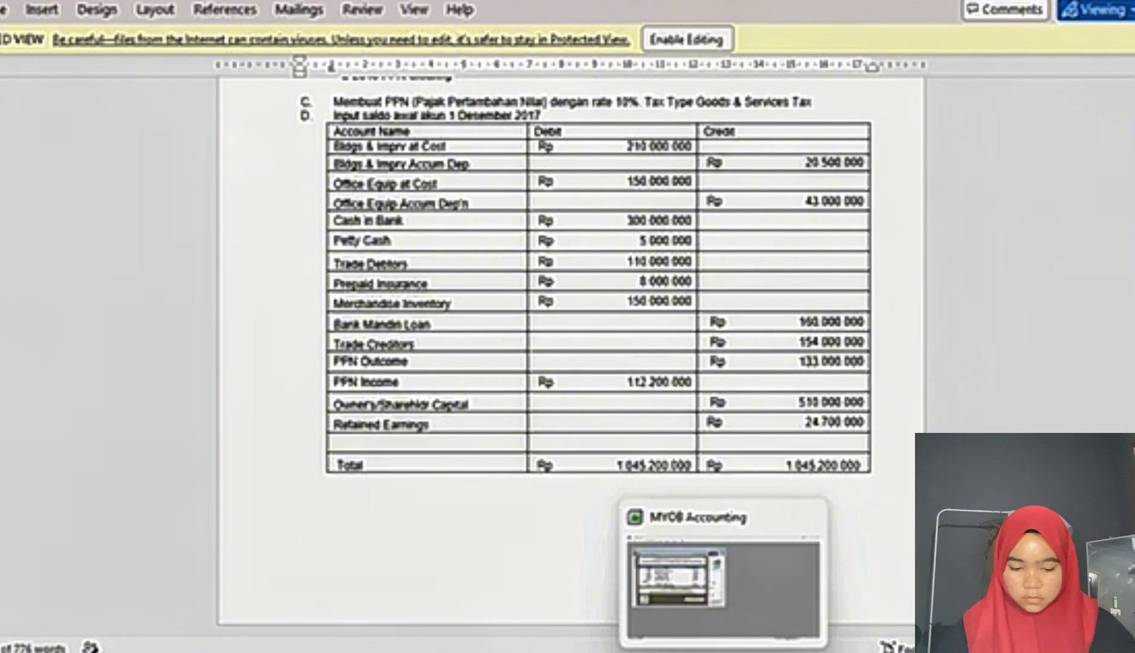
left_click(724, 652)
type("510.")
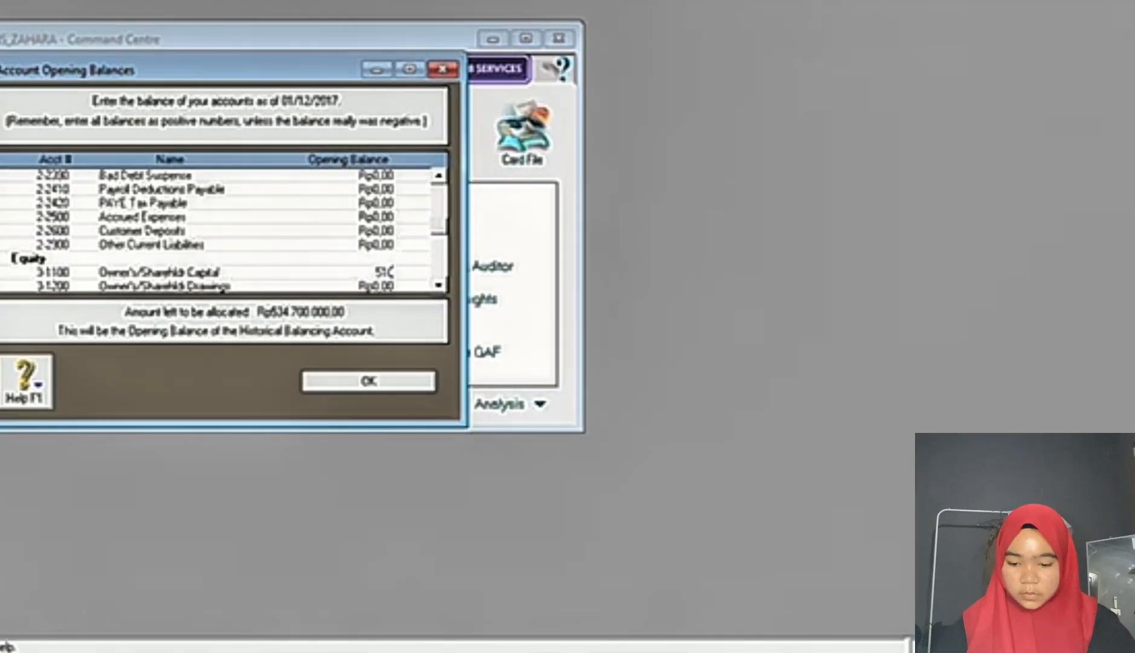
type("000.000")
key("Tab")
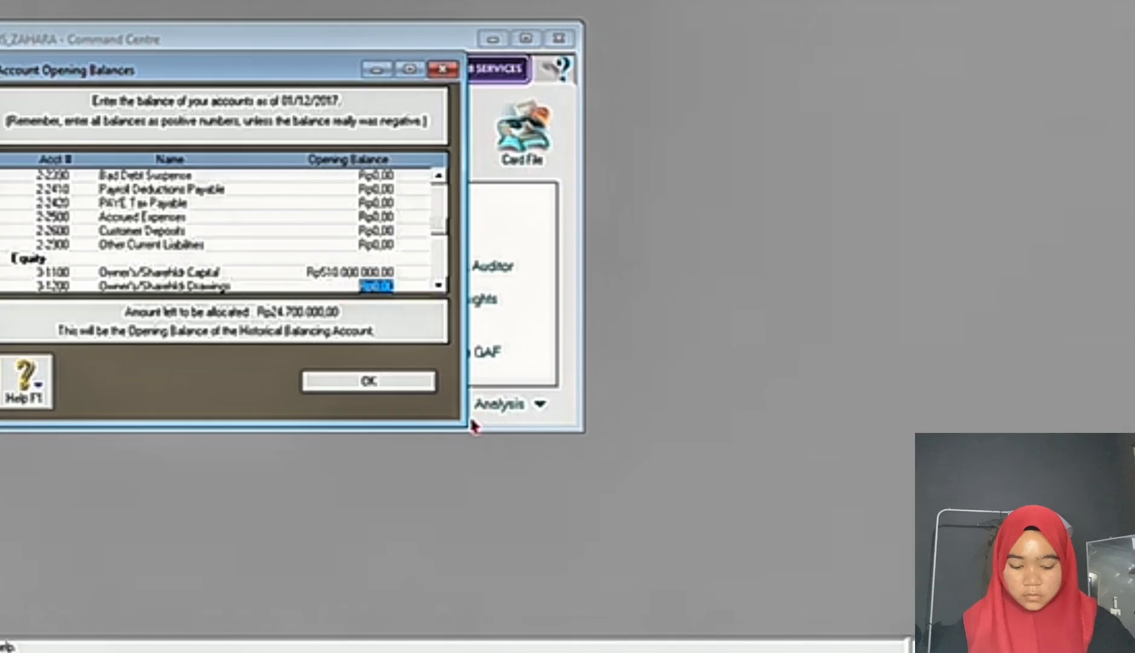
Step: Look up the Retained Earnings amount in the exam document, enter 24700000 as its opening balance and confirm the account opening balances
key("Tab")
key("Tab")
key("Tab")
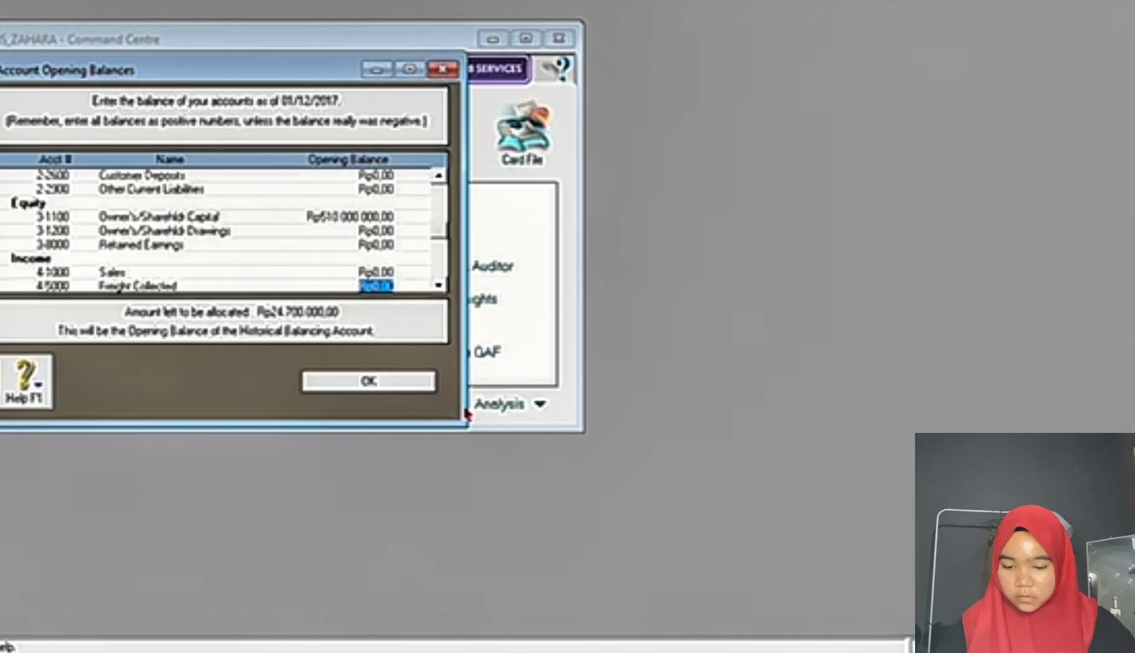
left_click(388, 248)
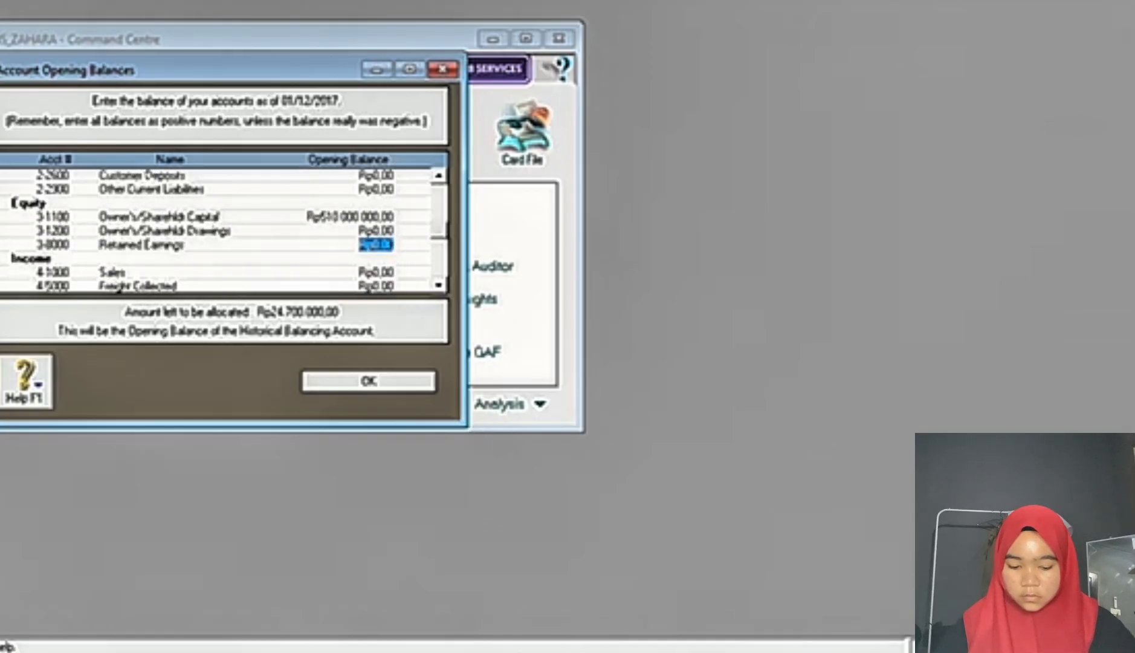
left_click(571, 650)
left_click(722, 650)
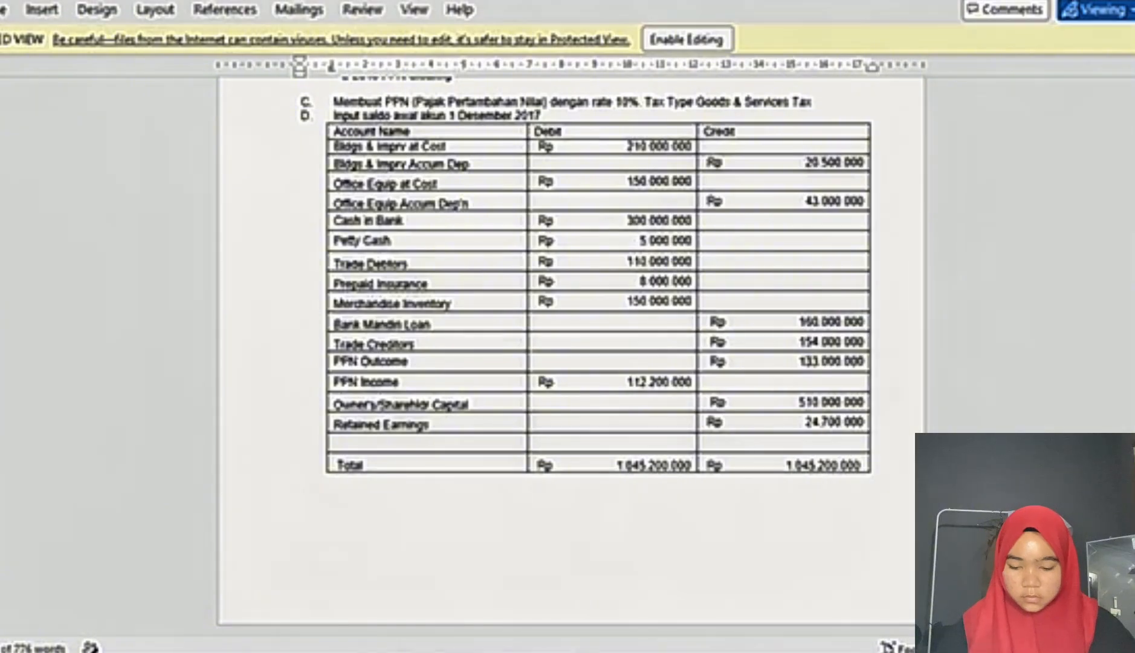
type("24.700.00")
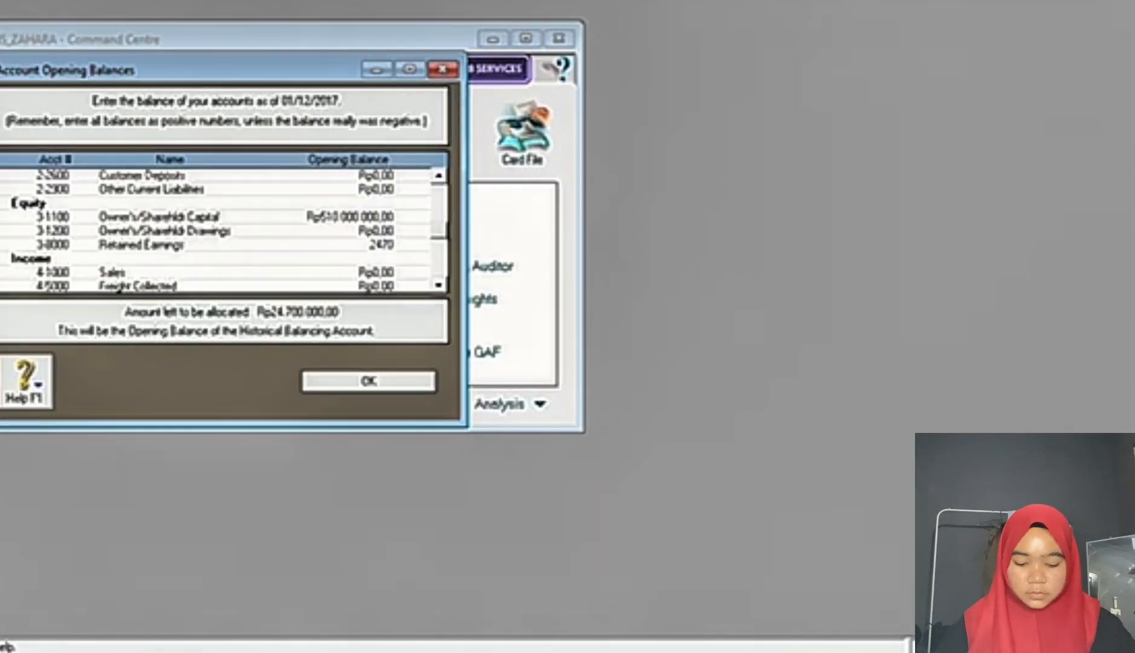
type("0000")
key("Tab")
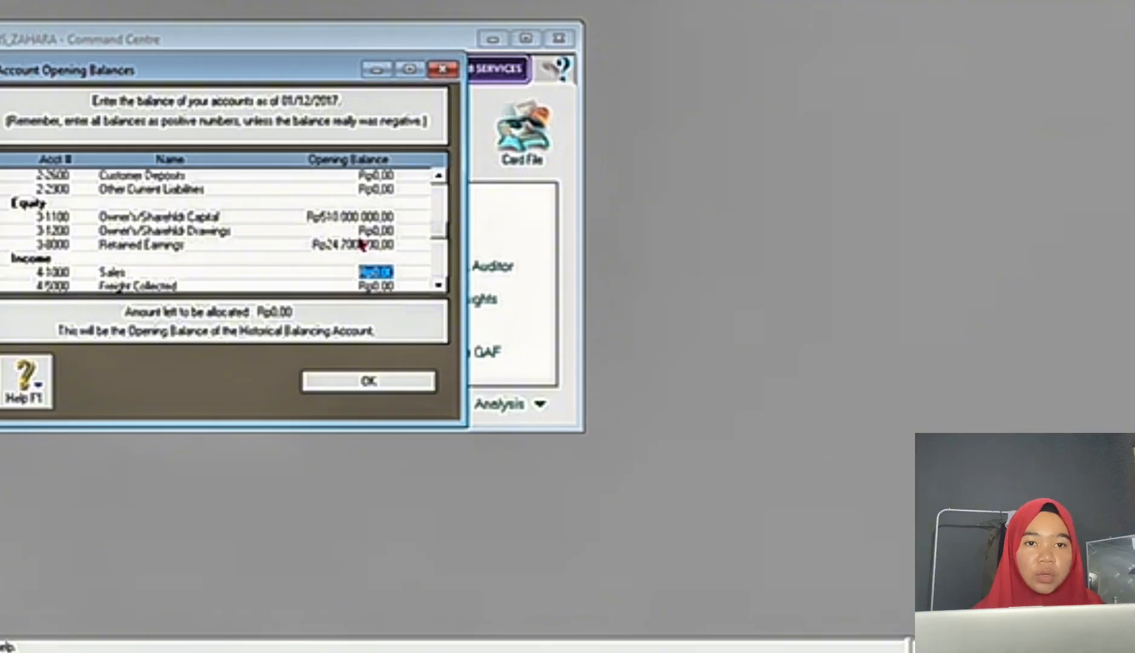
left_click(423, 384)
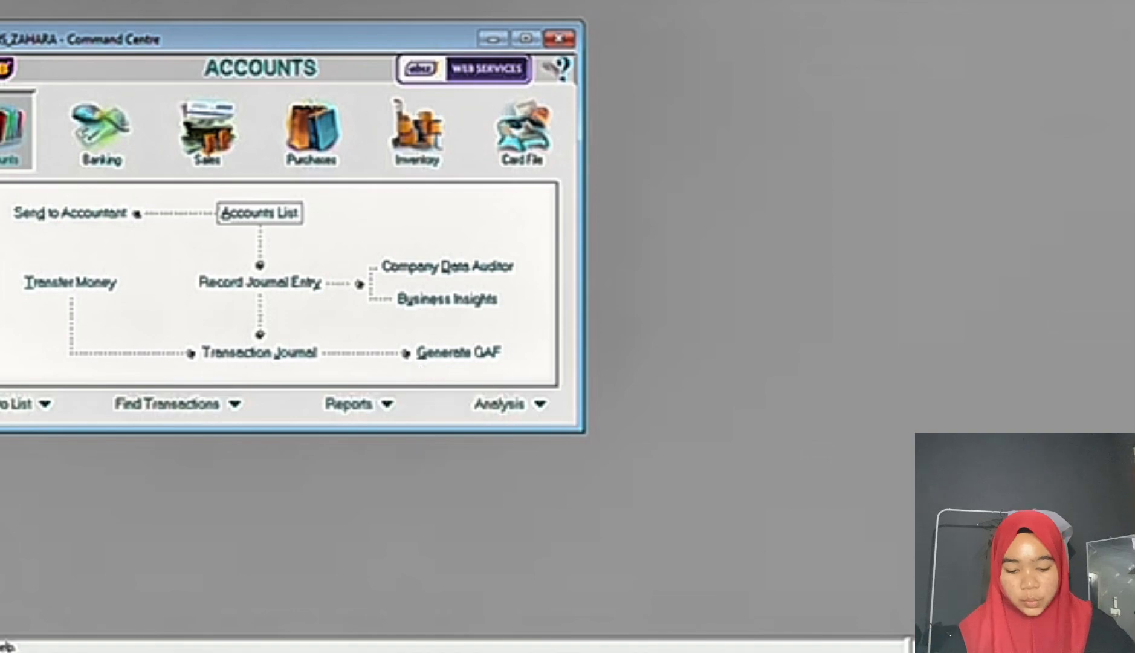
Step: Consult the customer and supplier tables in section E of the exam document, and open the Cards List in MYOB Accounting
left_click(611, 651)
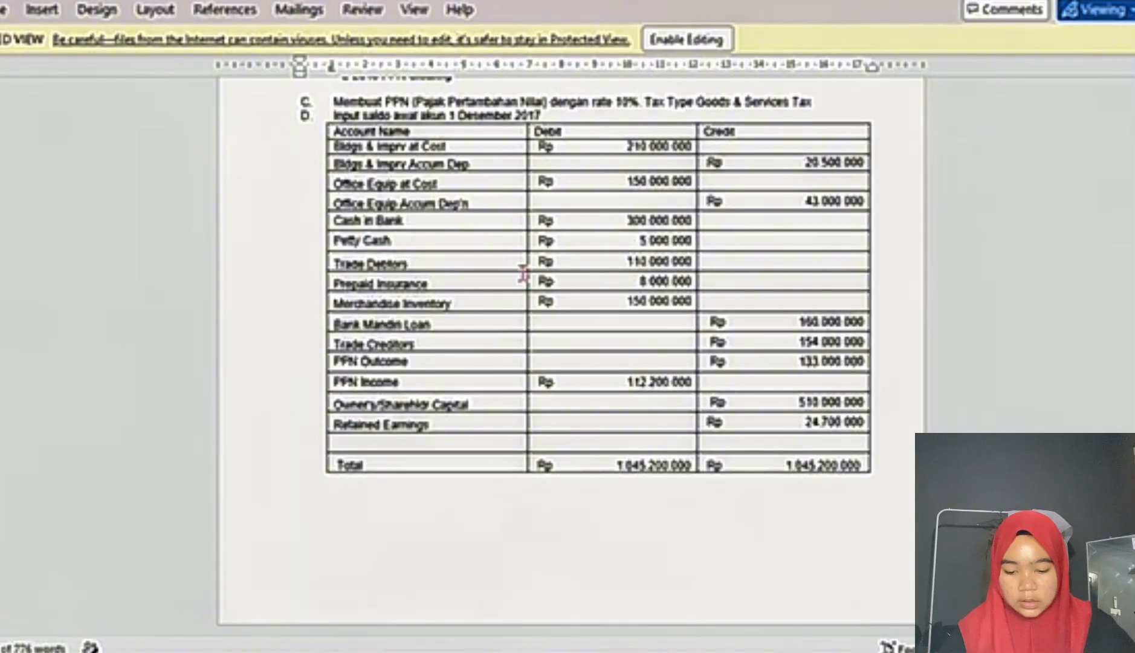
scroll(523, 273, "down", 8)
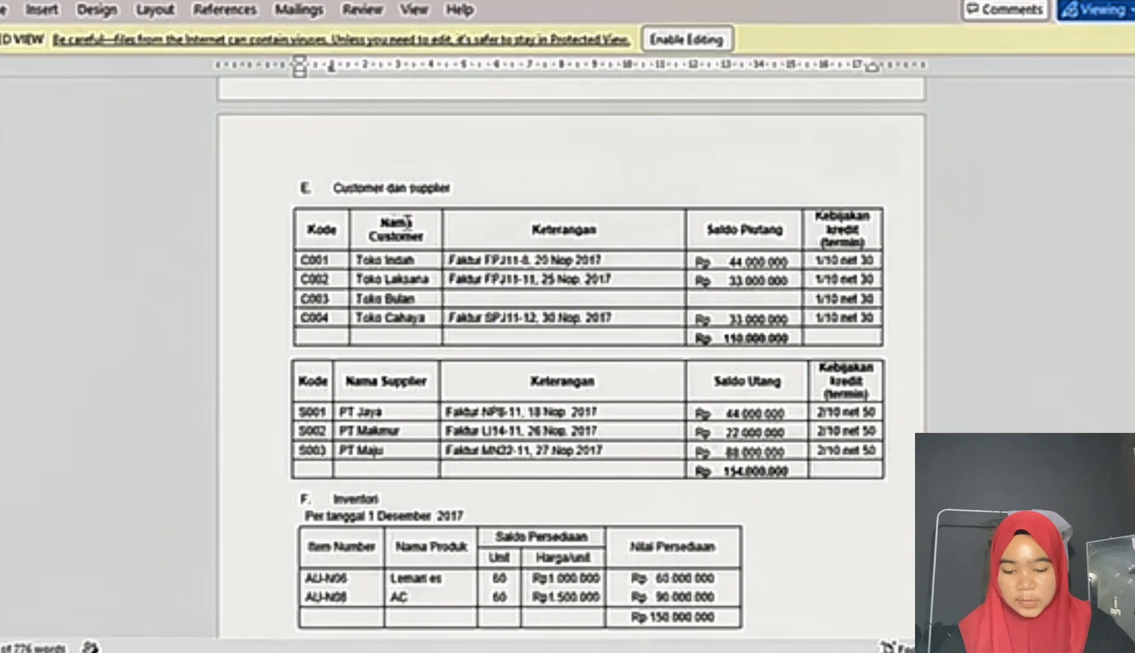
mouse_move(727, 651)
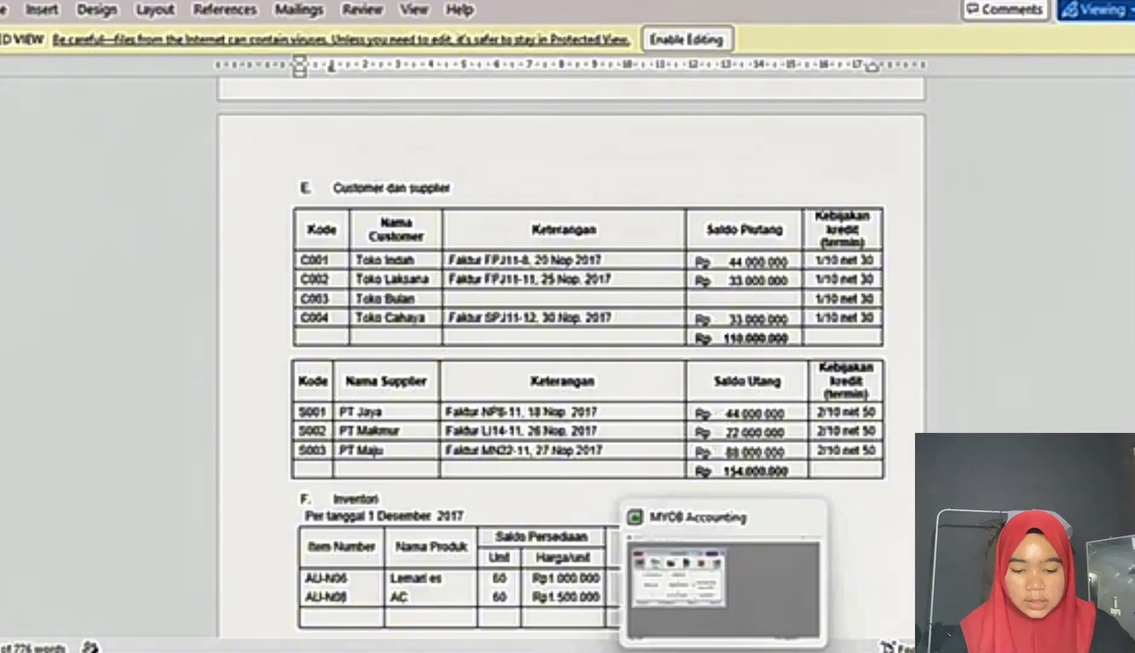
left_click(701, 510)
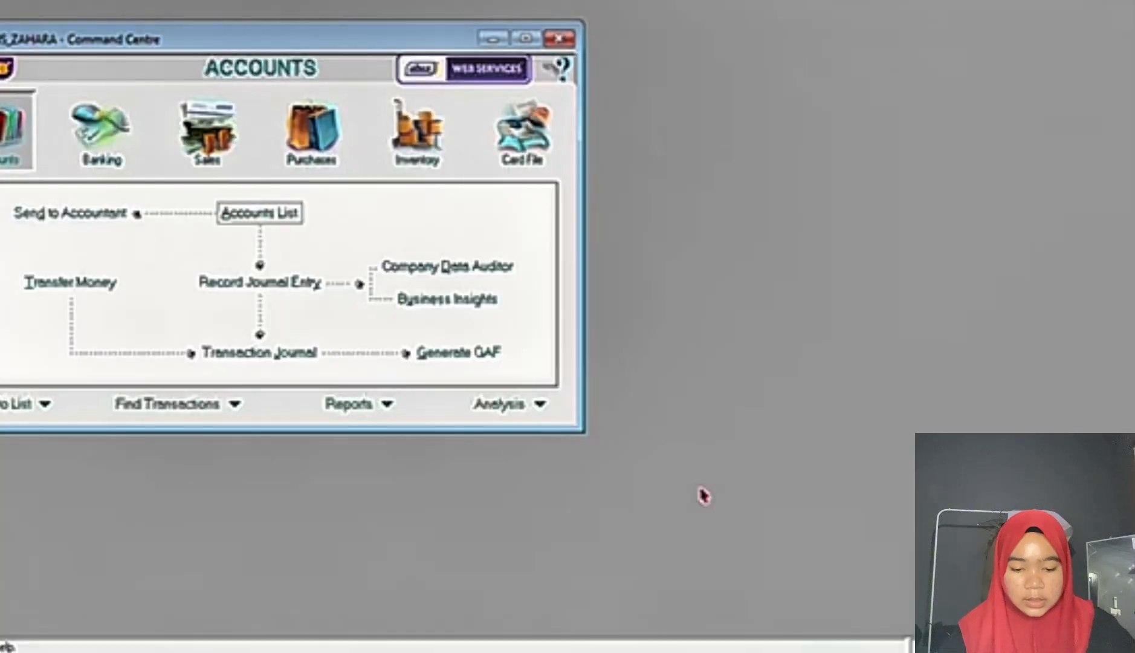
left_click(508, 142)
left_click(278, 216)
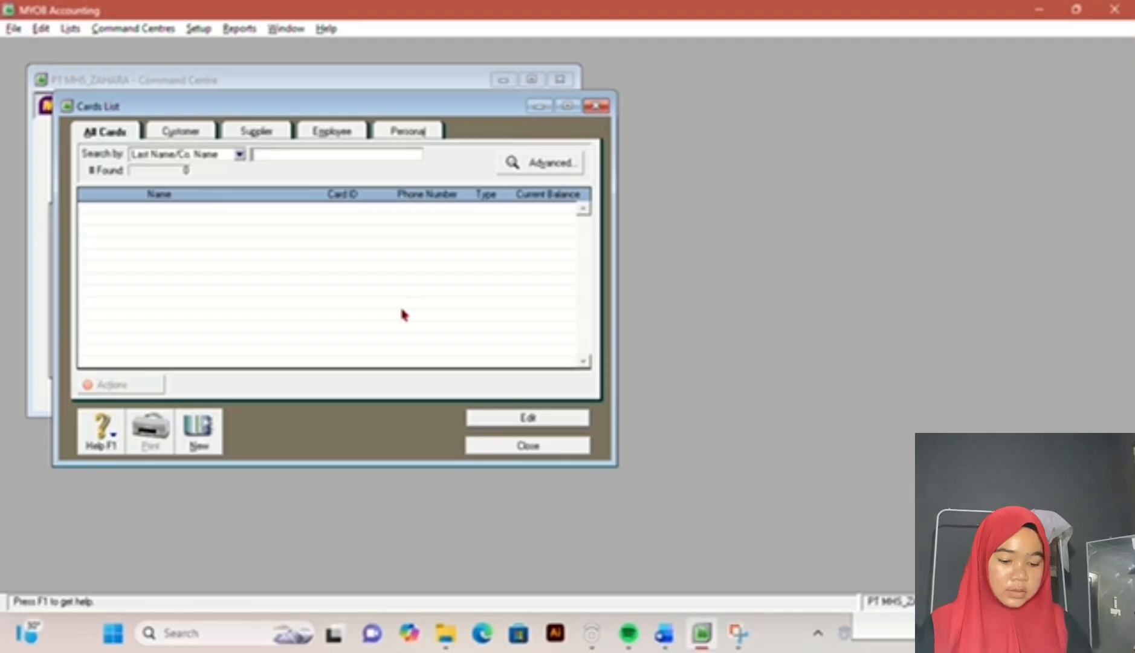
Step: Create a Customer card with Company designation named TOKO INDAH and enter its card ID from the exam document
left_click(199, 429)
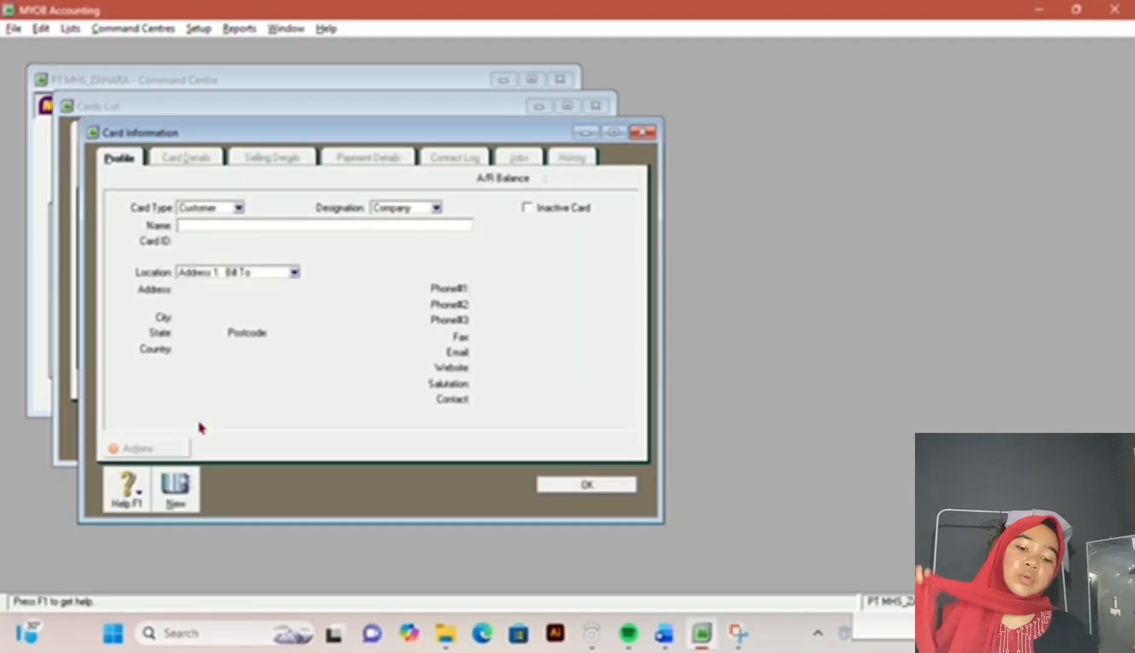
left_click(664, 633)
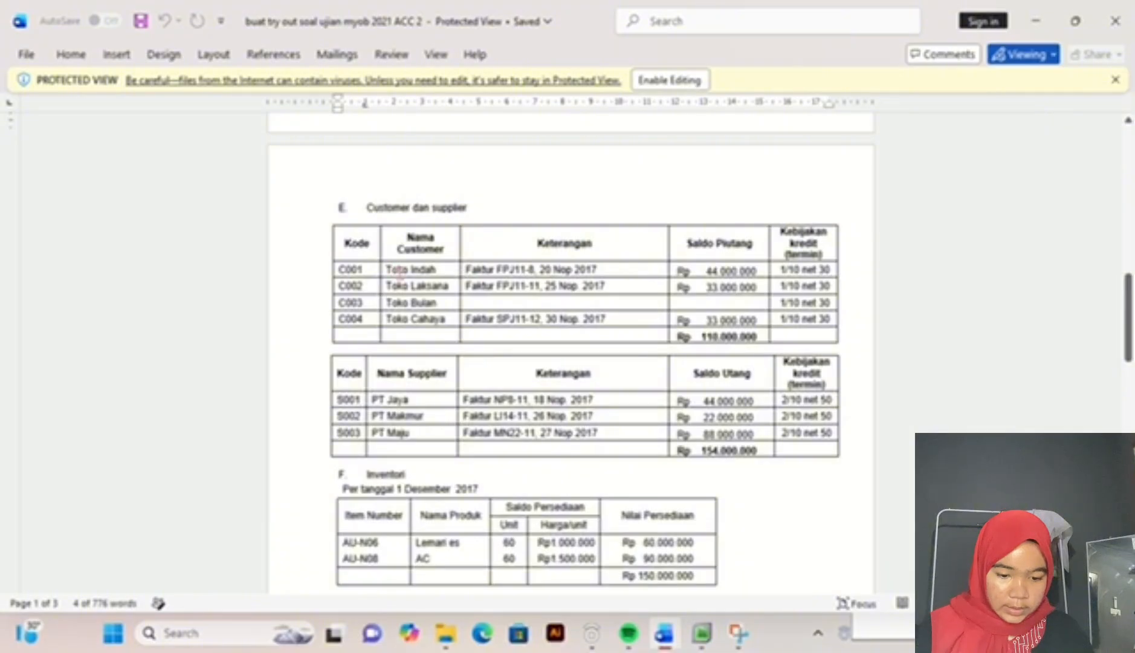
left_click(705, 646)
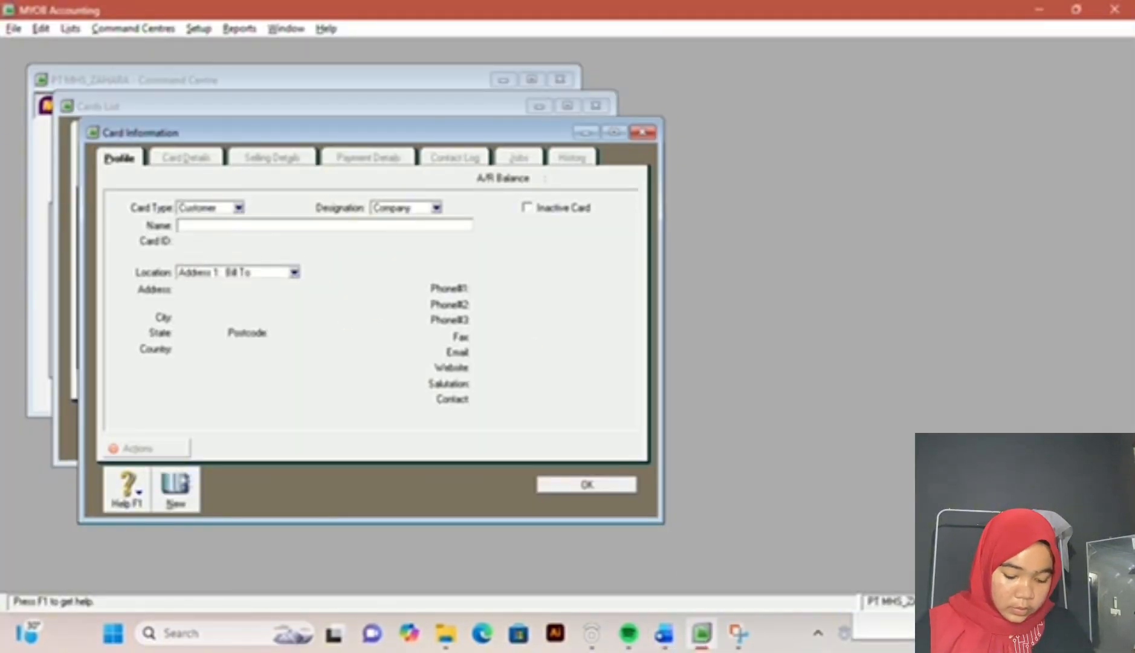
type("TOKO INDAH")
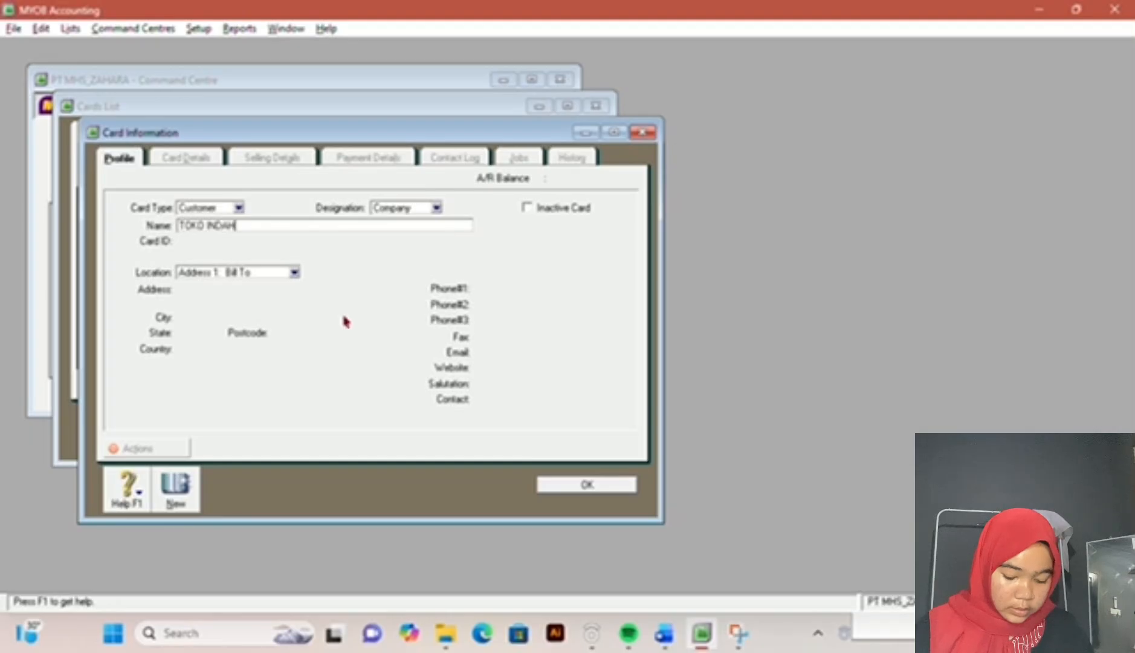
key("Tab")
type("C001")
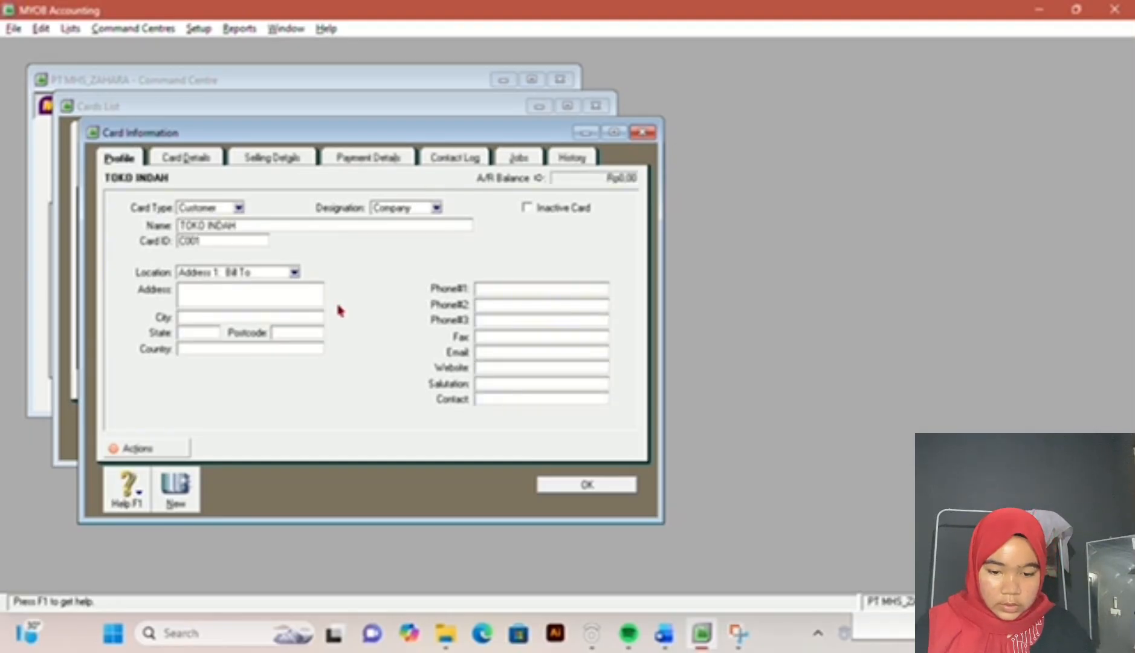
Step: Set TOKO INDAH's payment terms to In a Given # of Days and look up its credit terms in the exam document
left_click(268, 164)
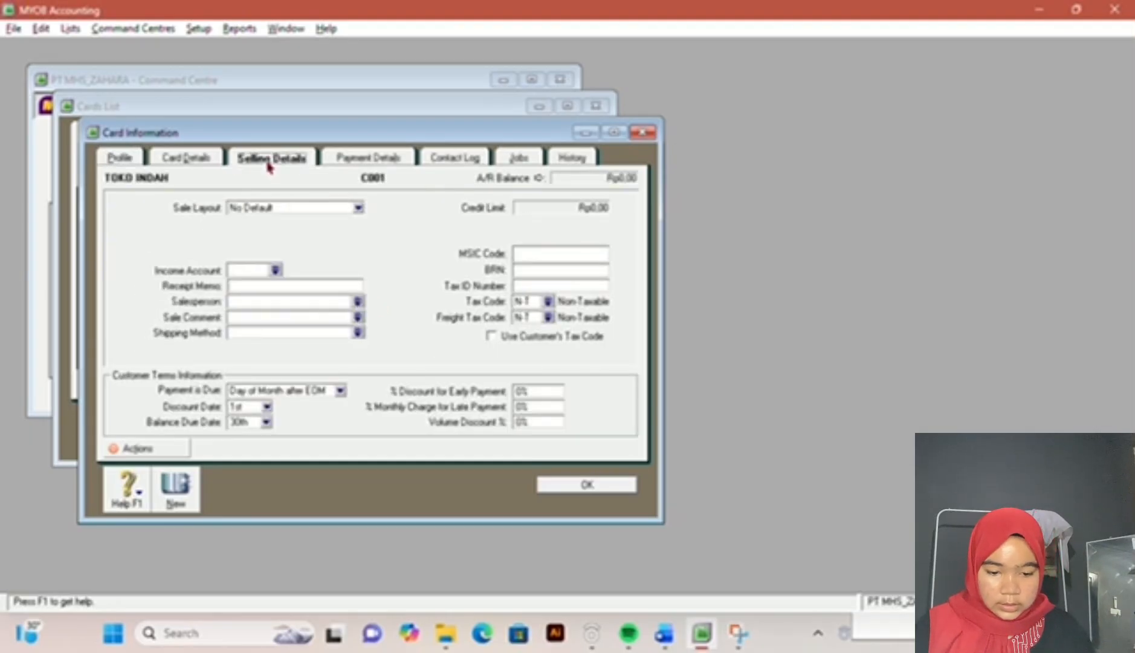
mouse_move(650, 629)
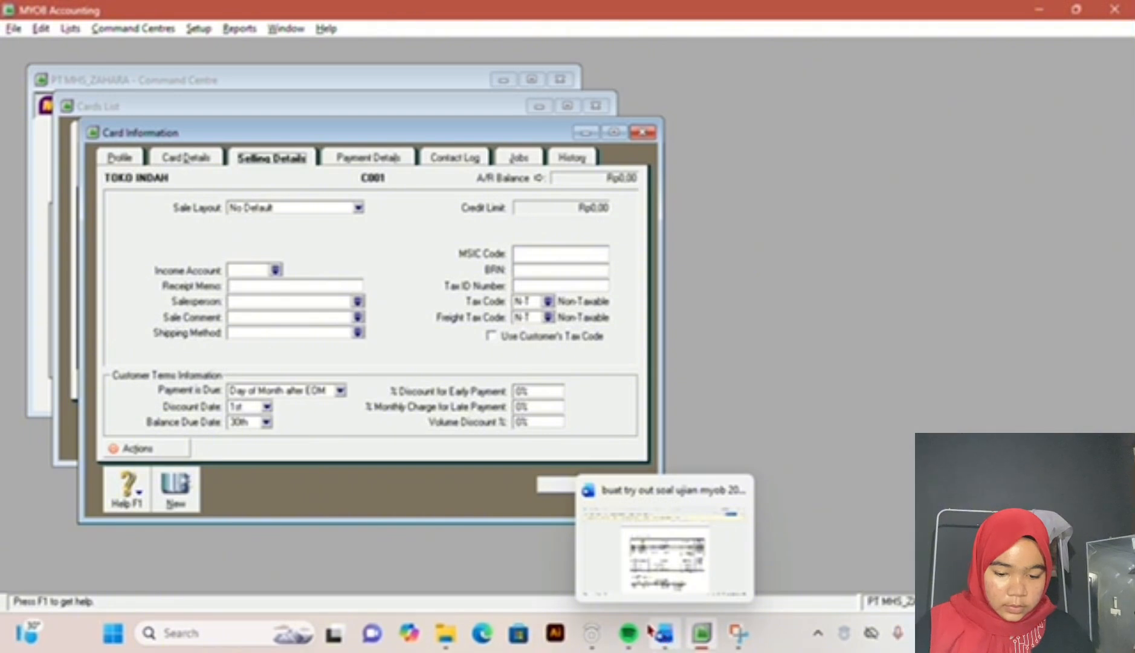
left_click(341, 391)
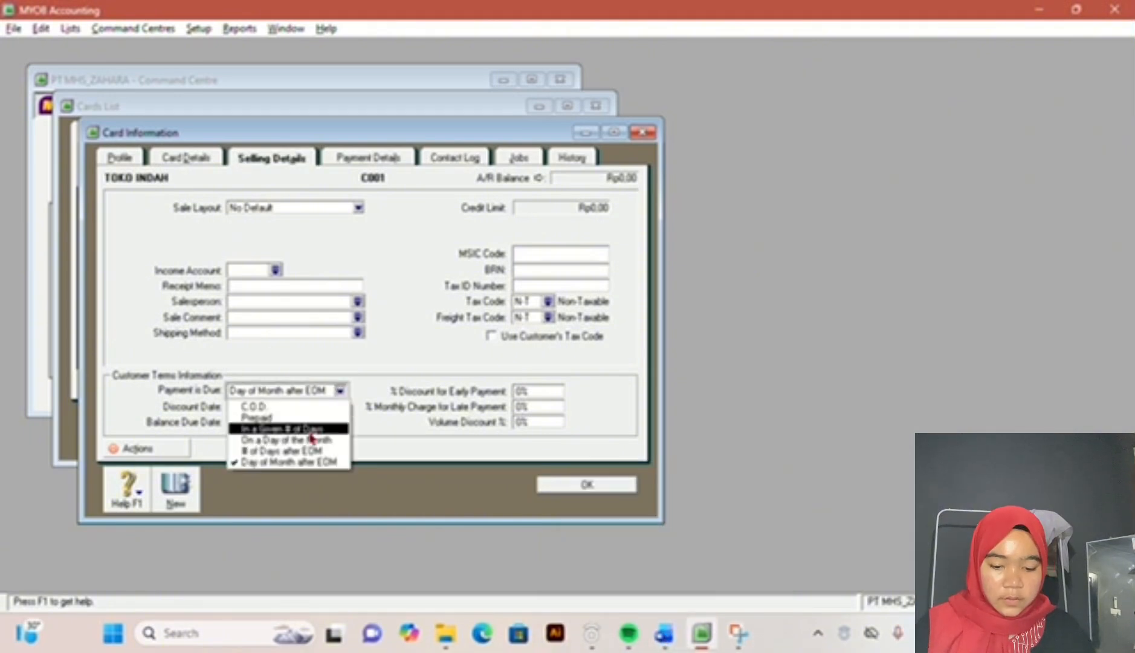
left_click(310, 430)
left_click(663, 645)
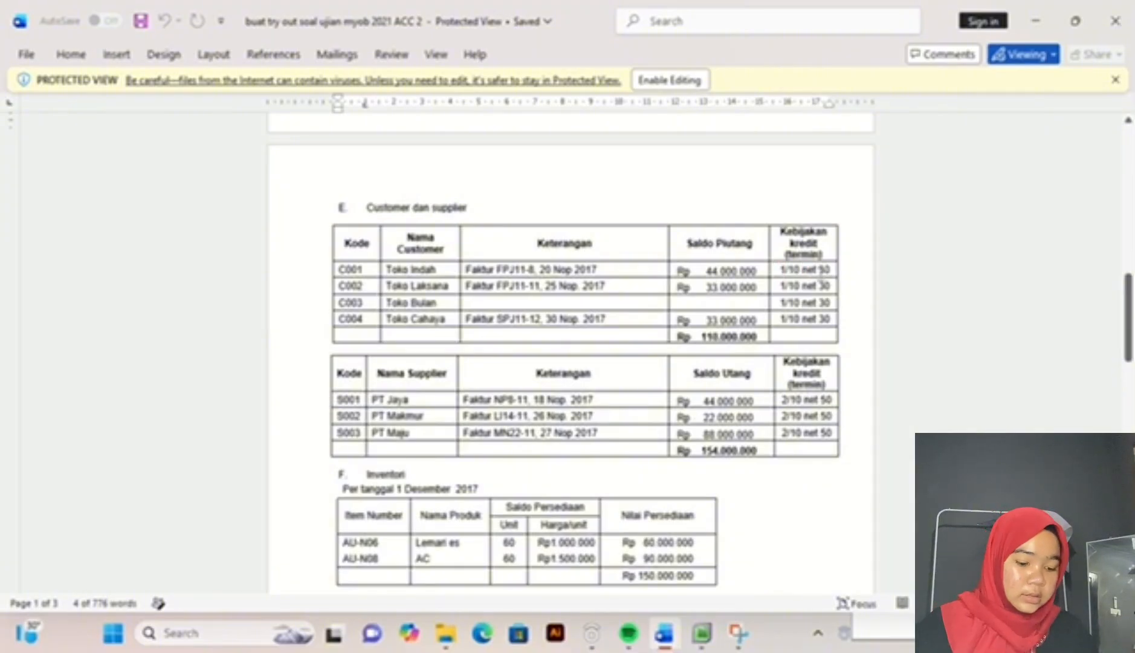
left_click(702, 633)
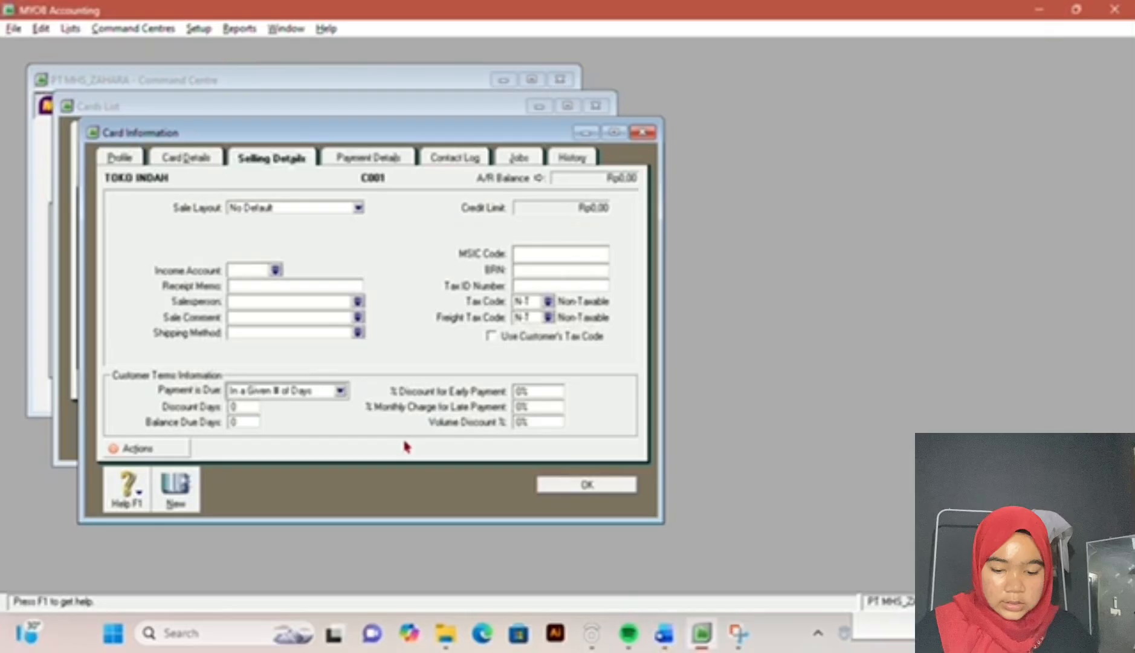
Step: Set TOKO INDAH's discount days to 10, balance due days to 30 and early payment discount to 1%, checking against the exam document
left_click(251, 406)
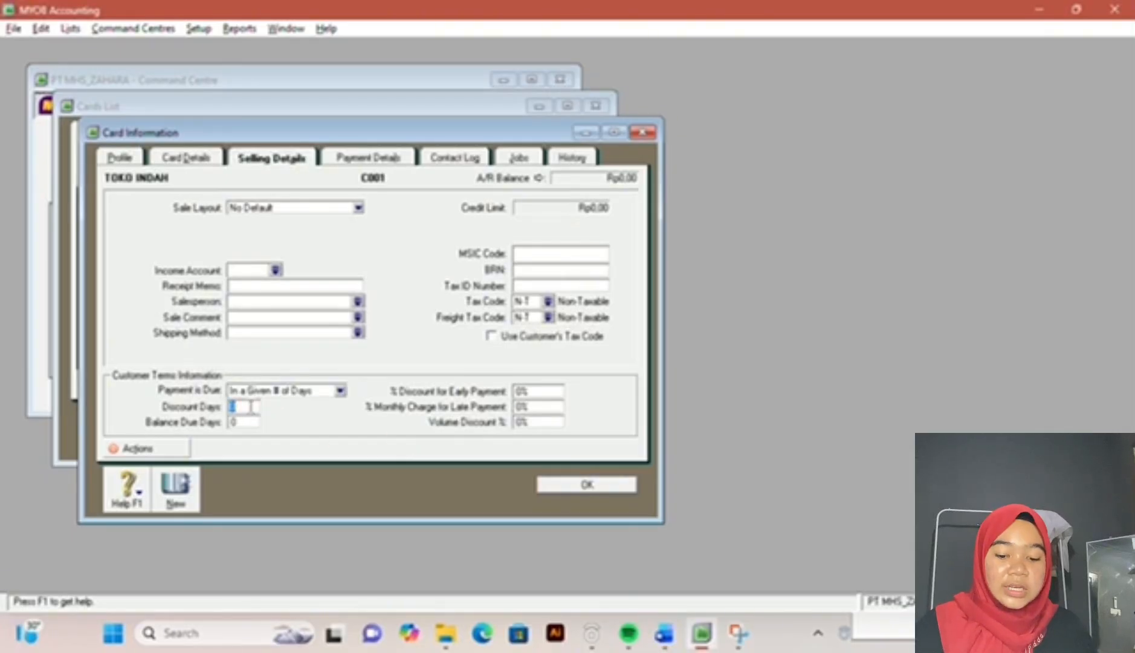
key("Tab")
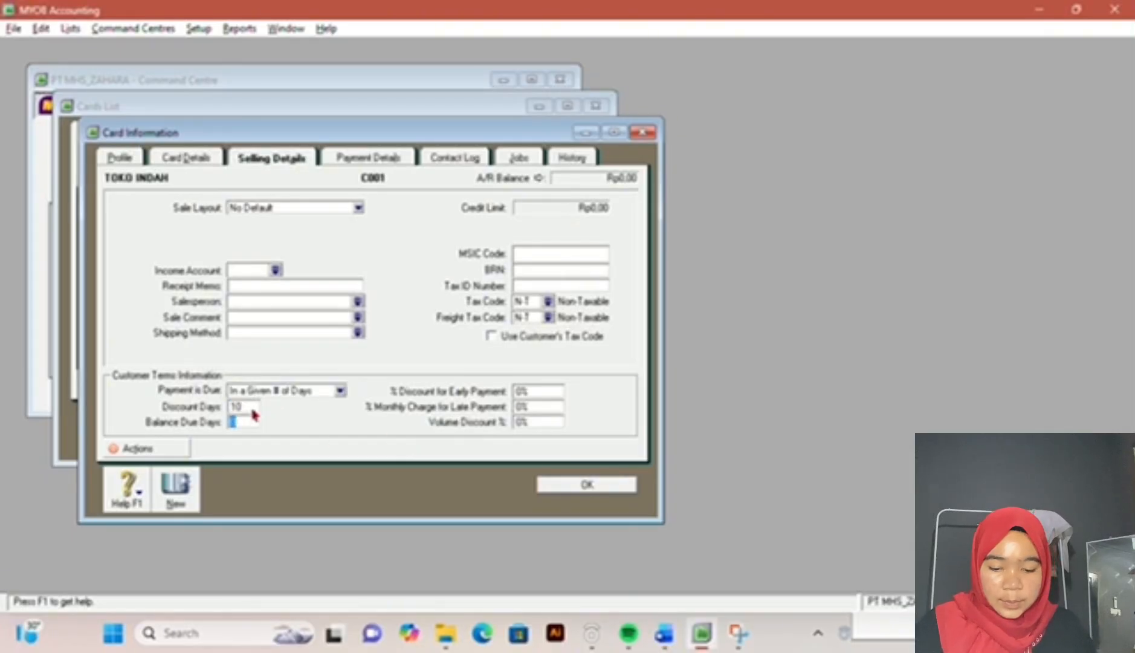
type("3")
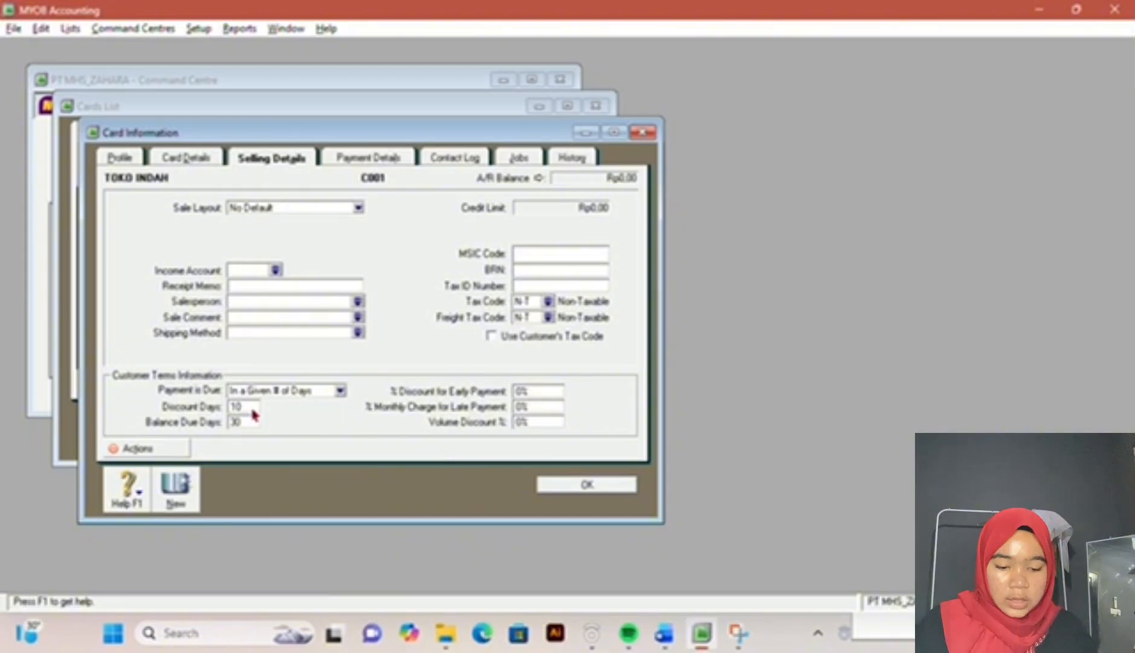
key("Tab")
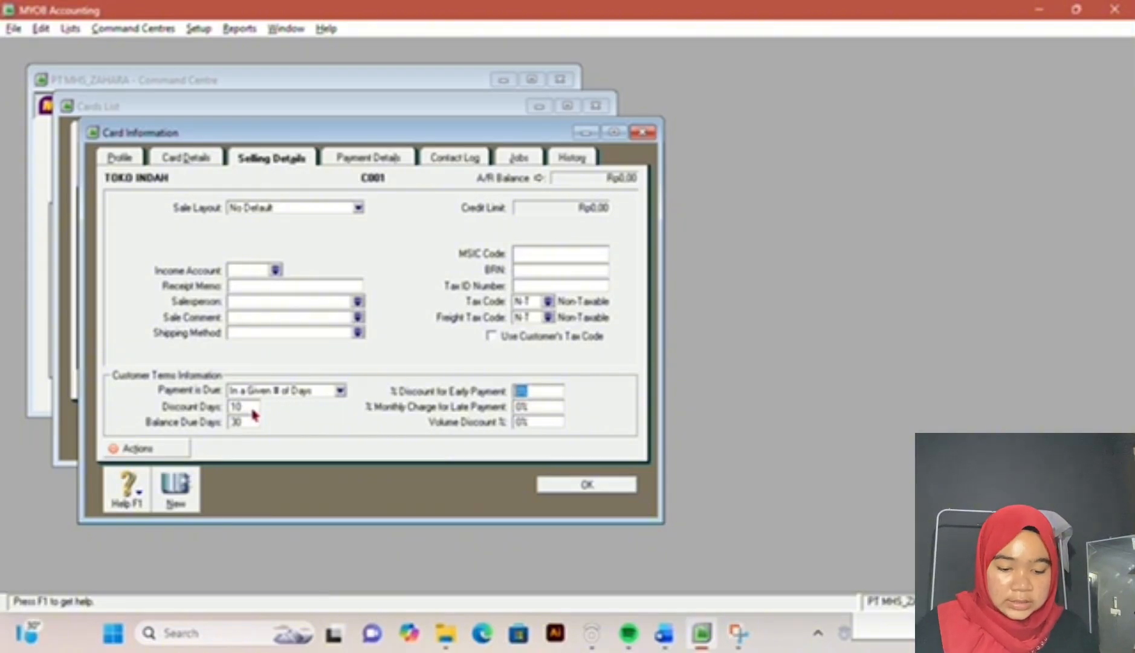
type("1")
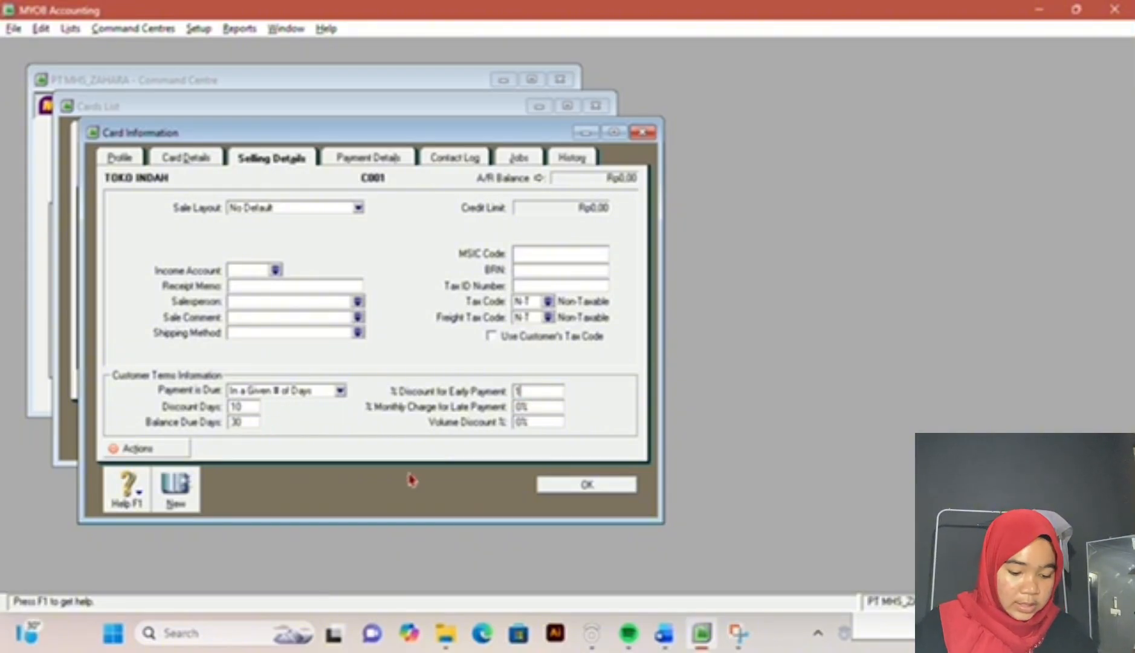
left_click(664, 633)
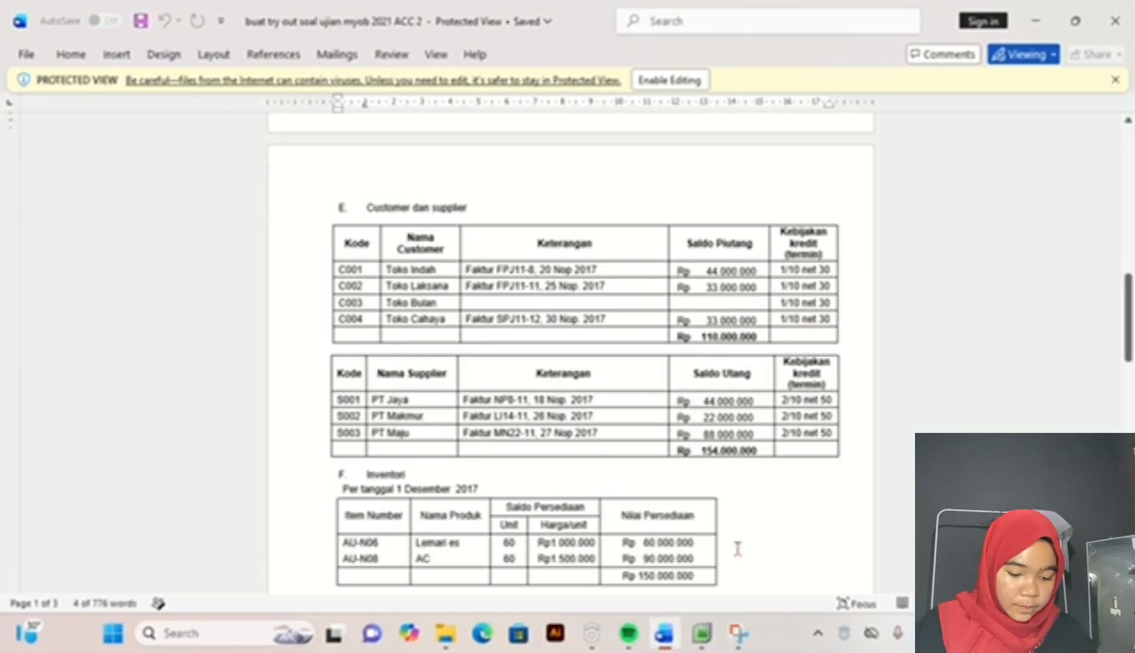
key("alt+Tab")
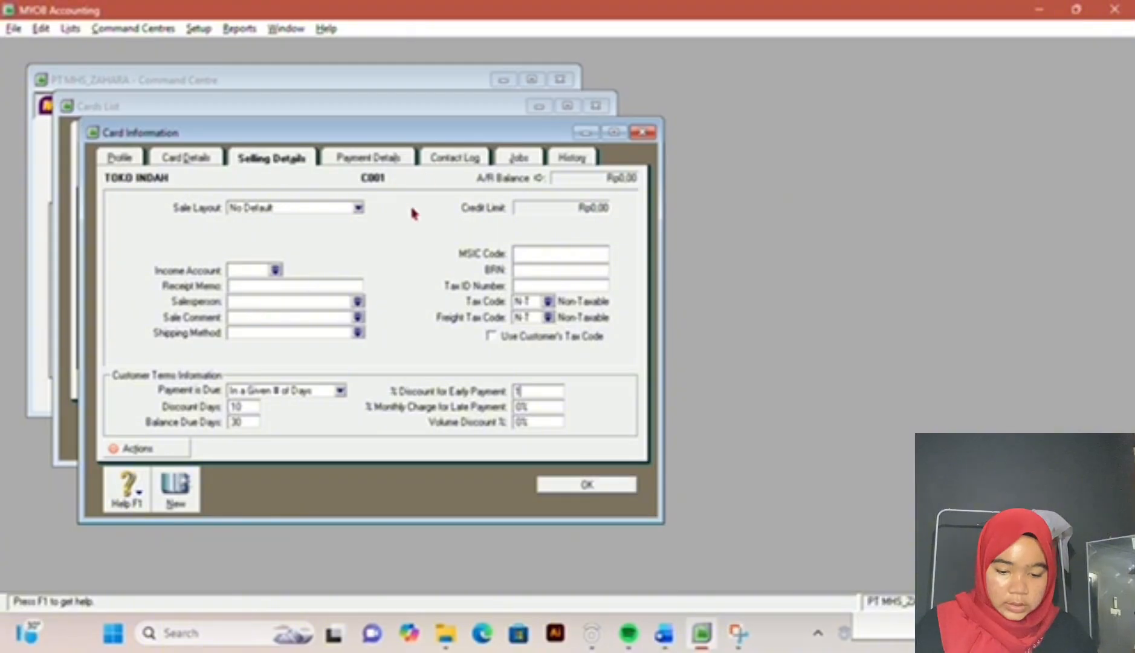
Step: Create a Customer card named TOKOH LAKSANA with the next card ID from the exam document, and open its selling details
left_click(175, 486)
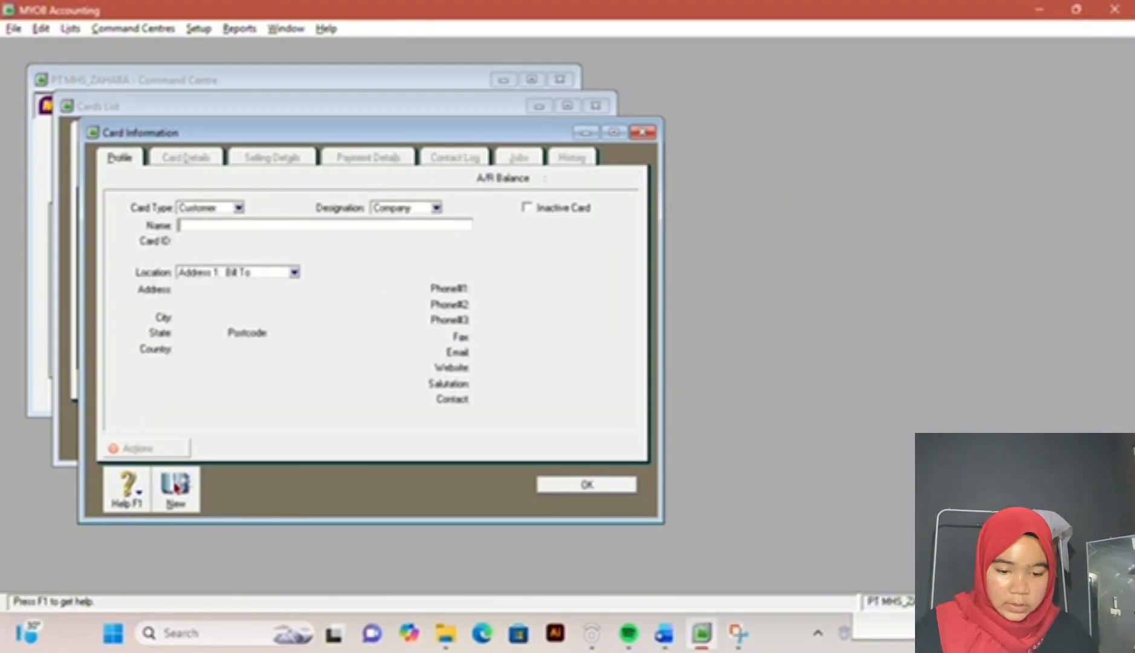
left_click(667, 640)
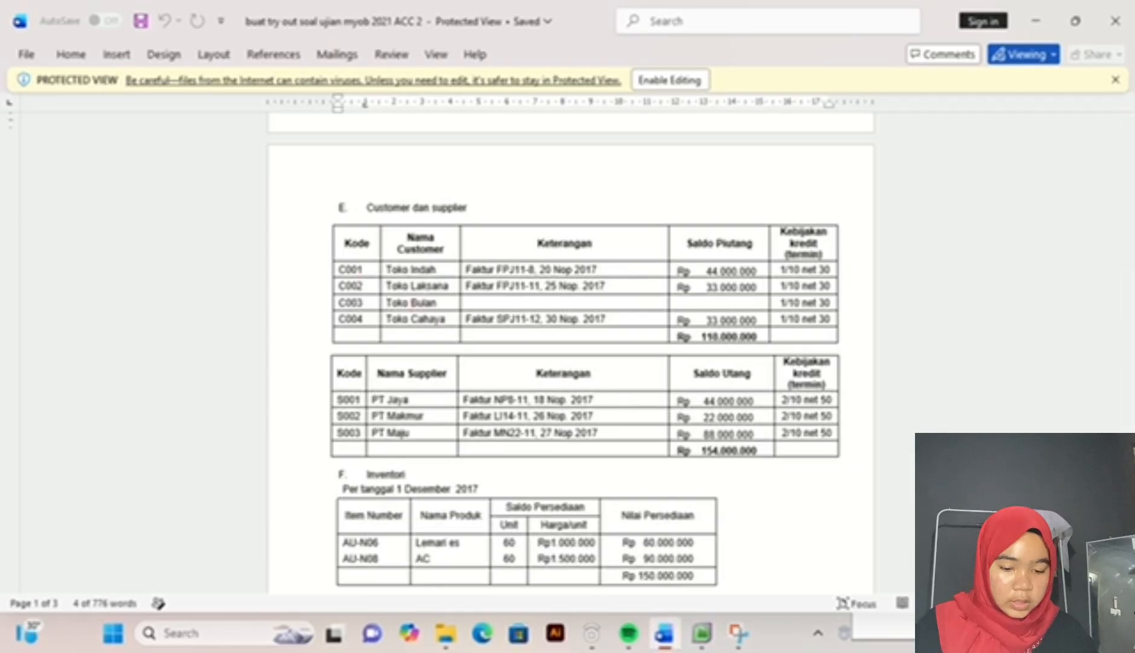
left_click(701, 632)
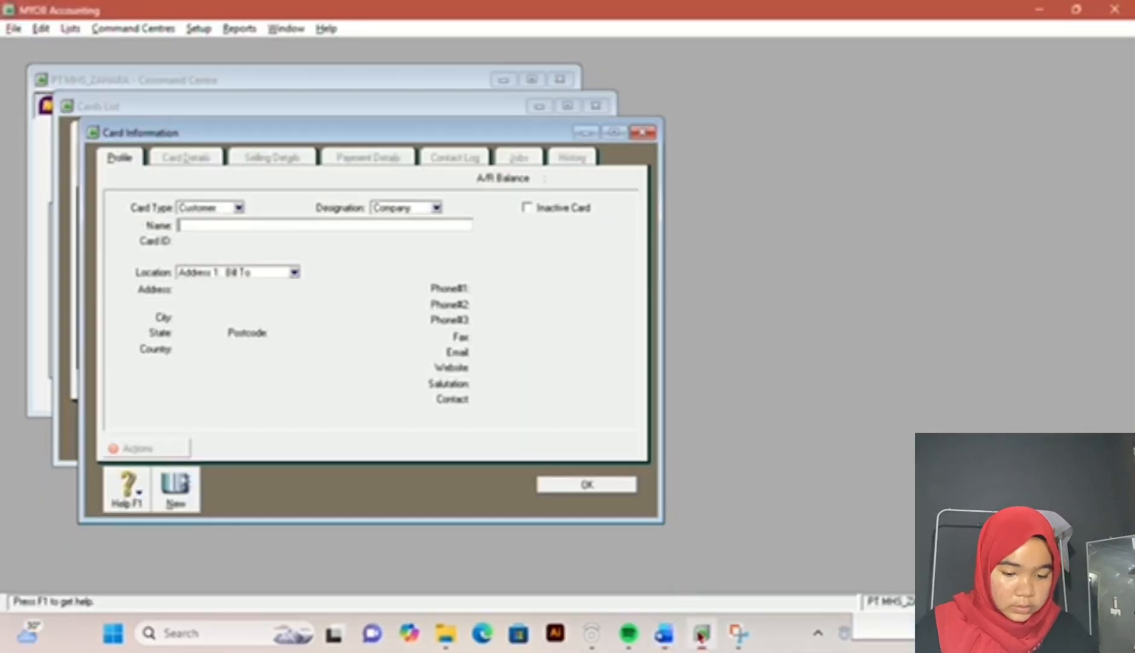
type("TOKO")
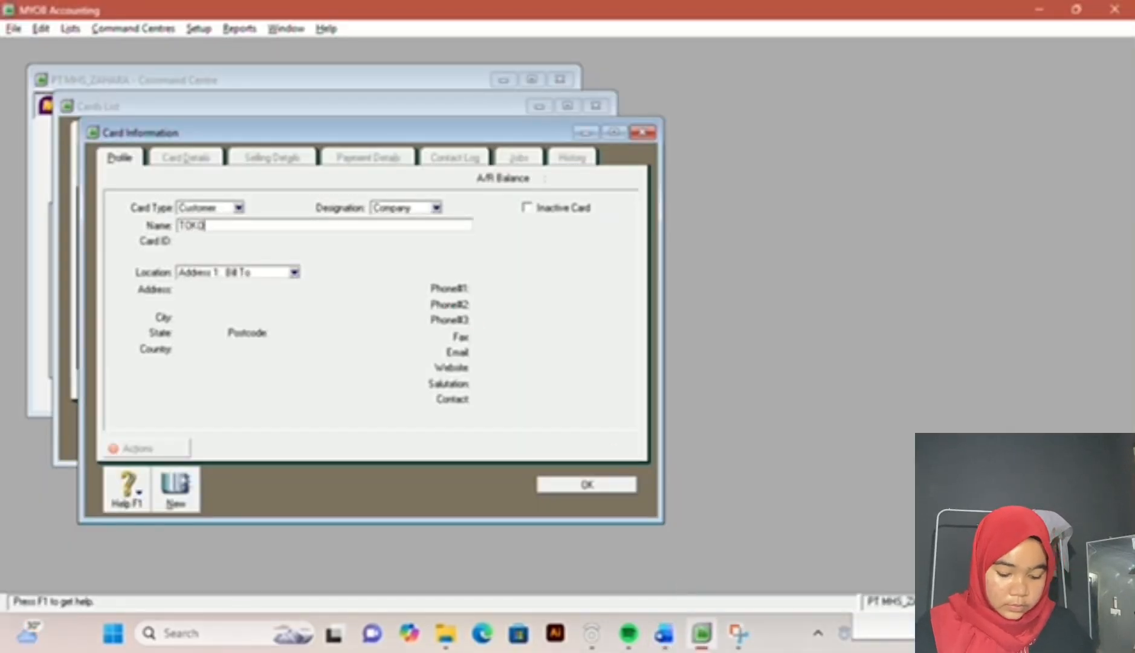
type("H LAKSANA")
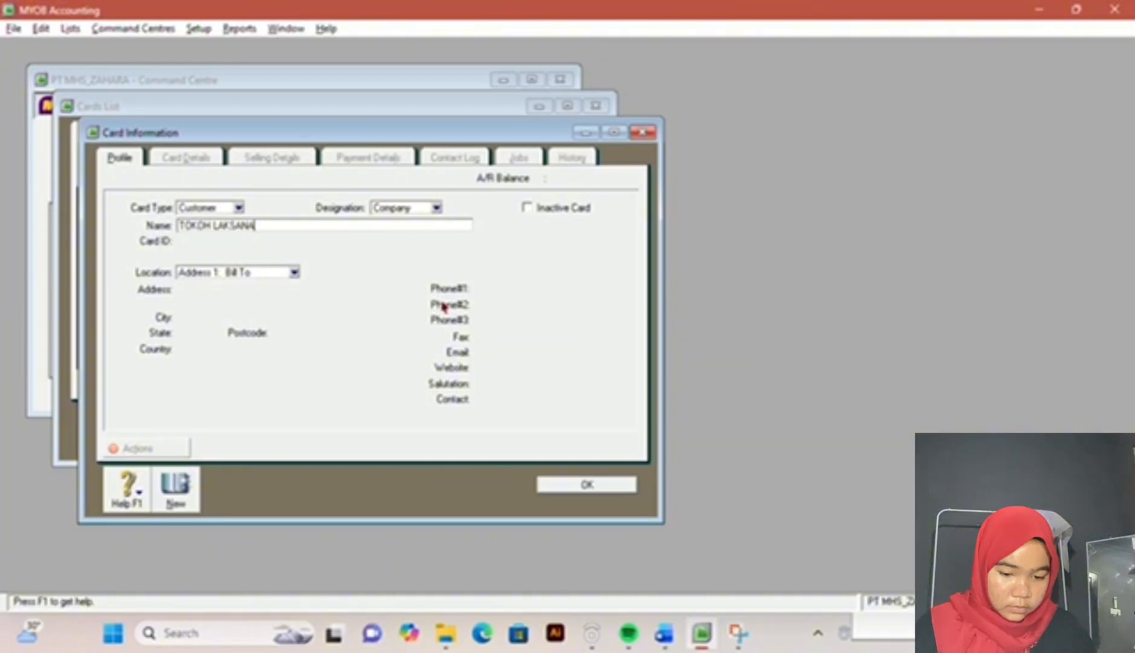
key("Tab")
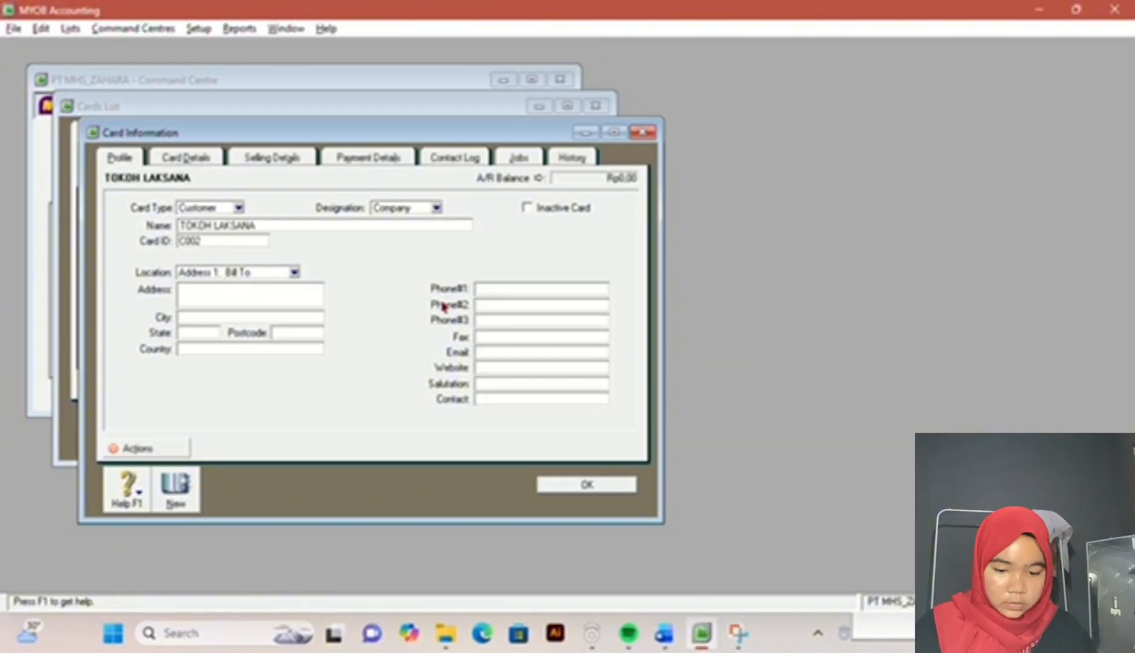
left_click(295, 163)
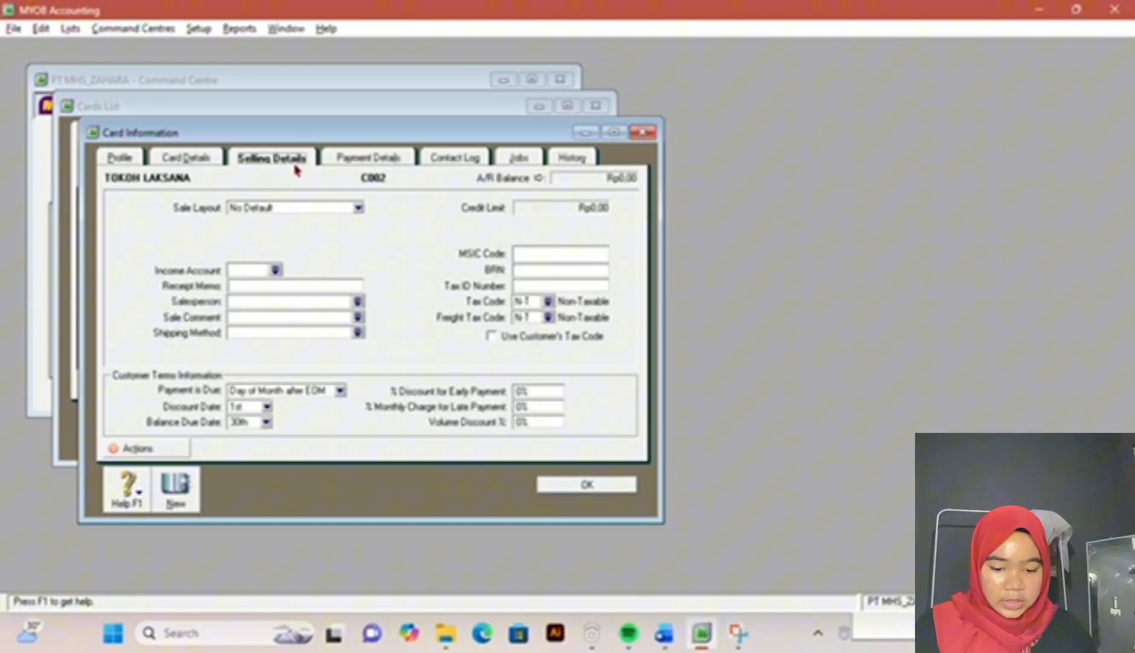
Step: Set TOKOH LAKSANA's payment terms to In a Given # of Days with 10 discount days, 30 balance due days and 1% early payment discount
left_click(339, 390)
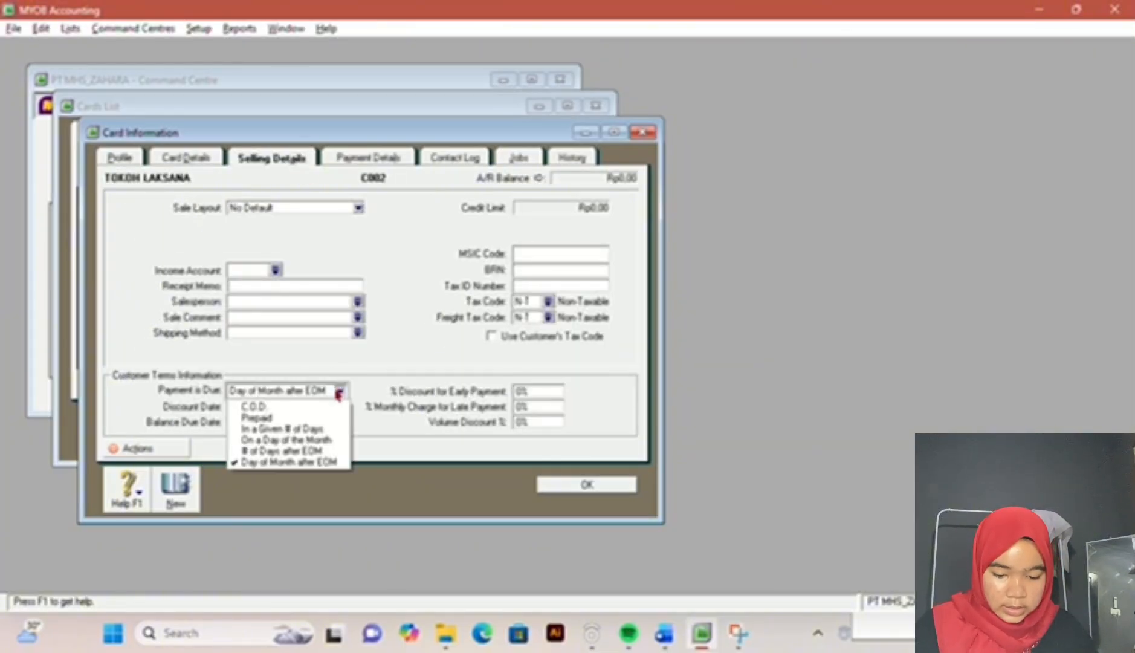
left_click(314, 430)
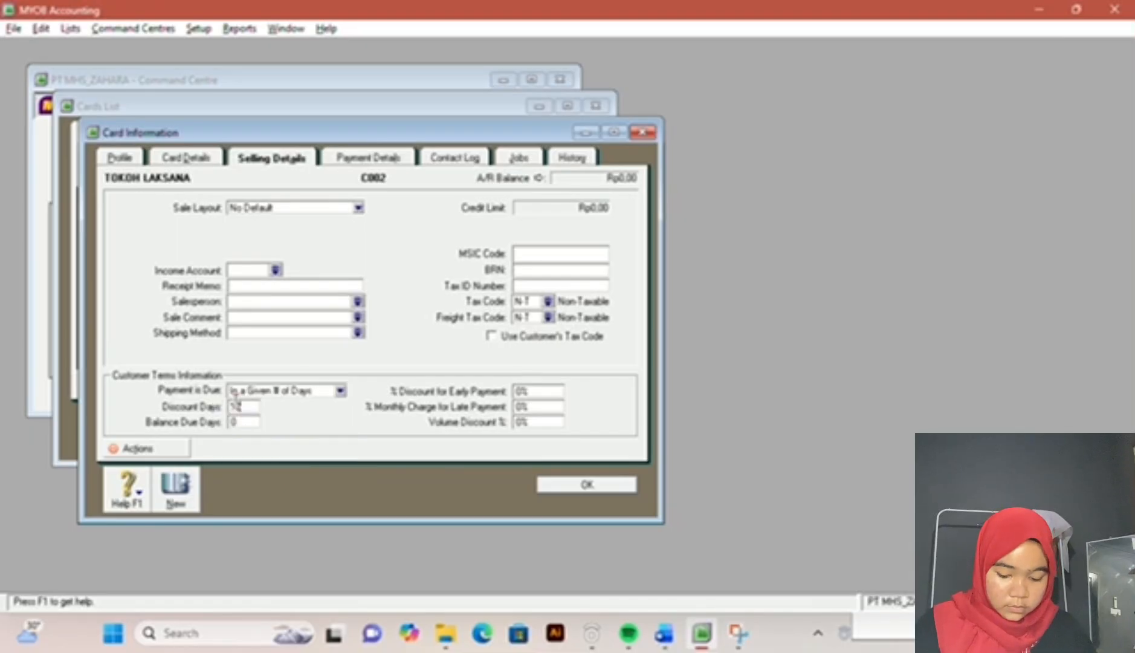
key("Tab")
type("30")
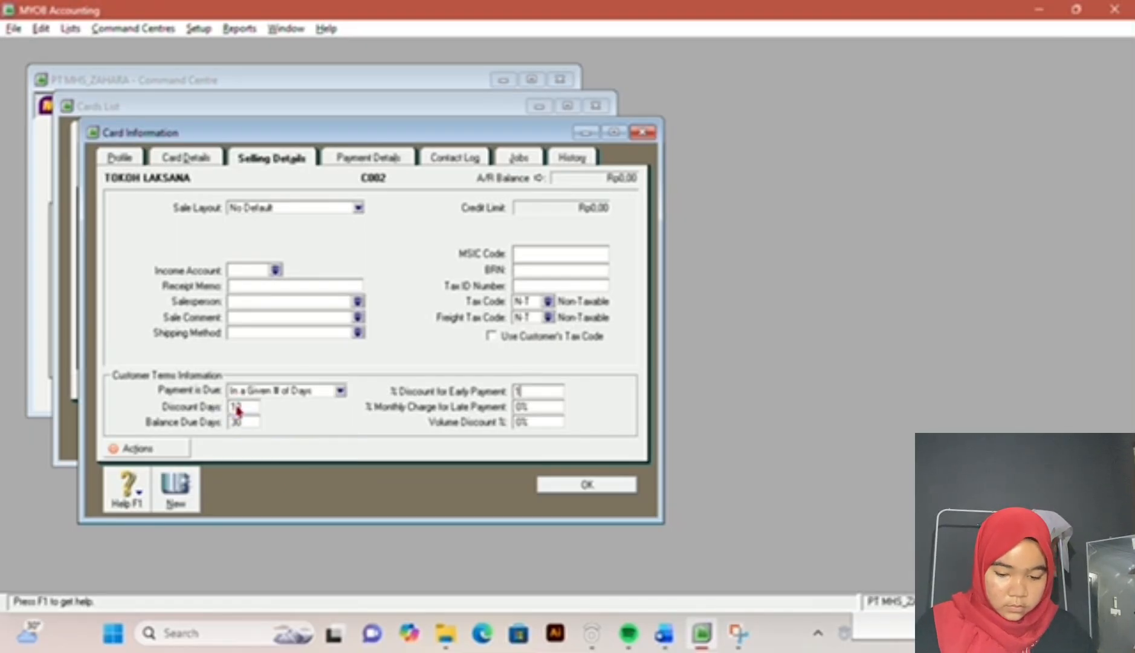
Step: Create a Customer card with Company designation named TOKO BULAN and enter its card ID from the exam document
left_click(177, 487)
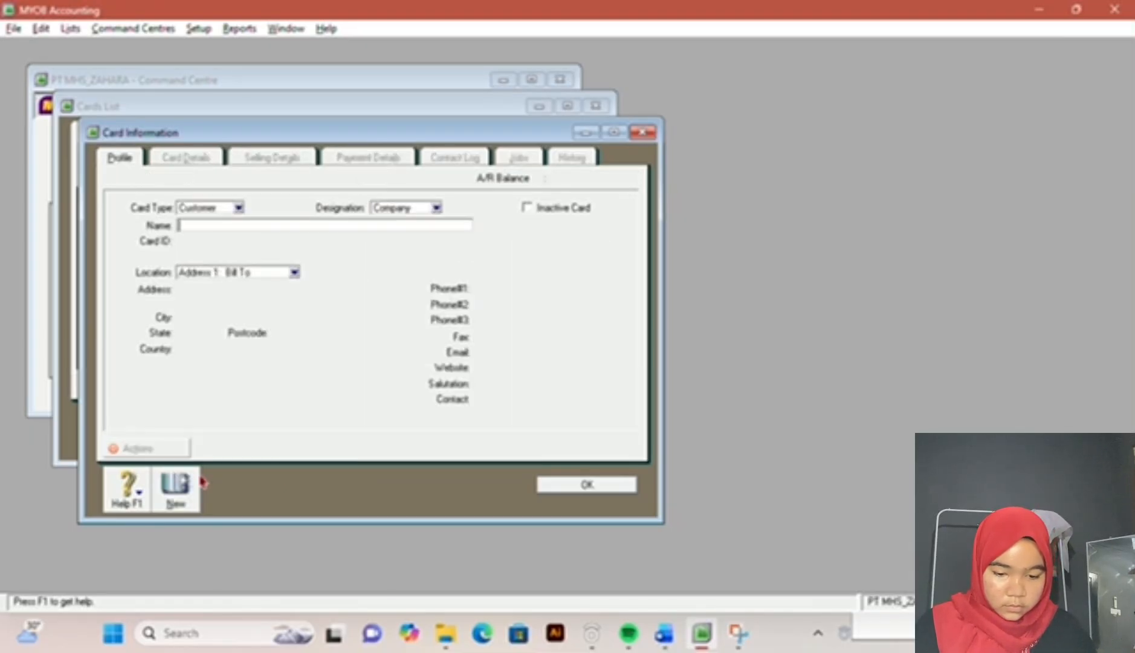
left_click(664, 633)
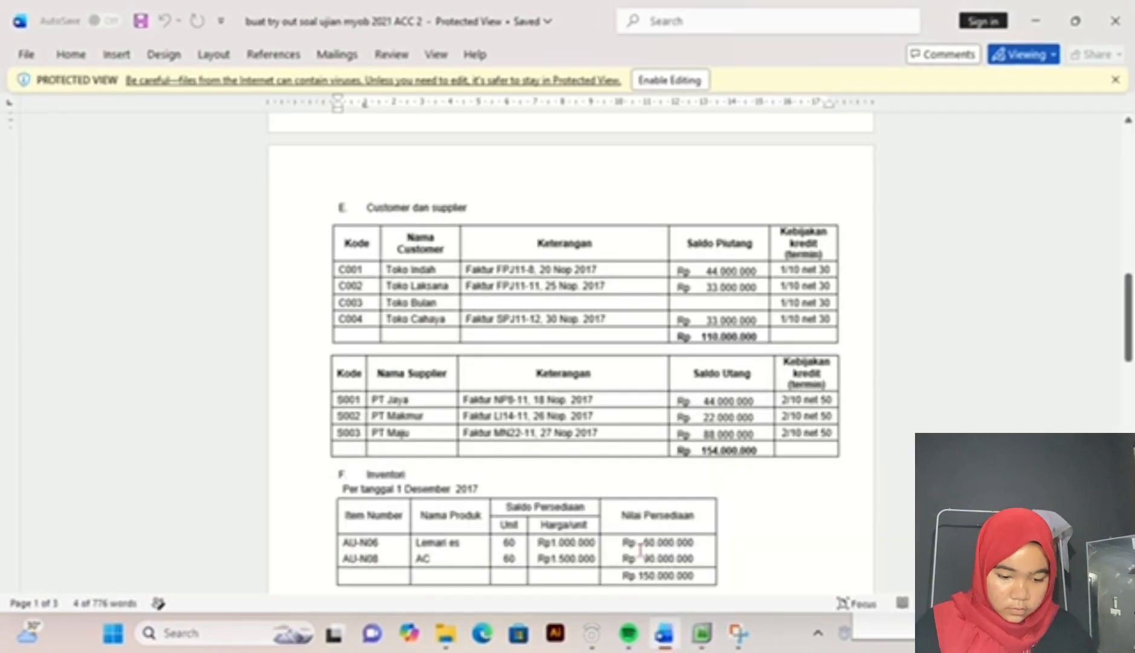
mouse_move(627, 642)
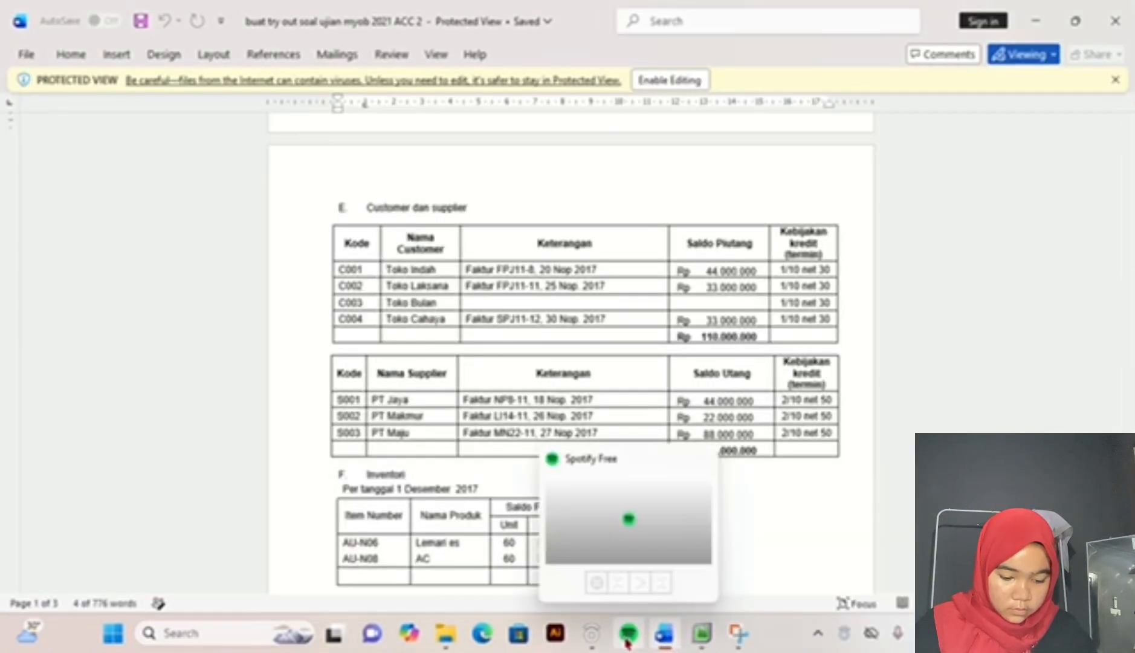
left_click(698, 640)
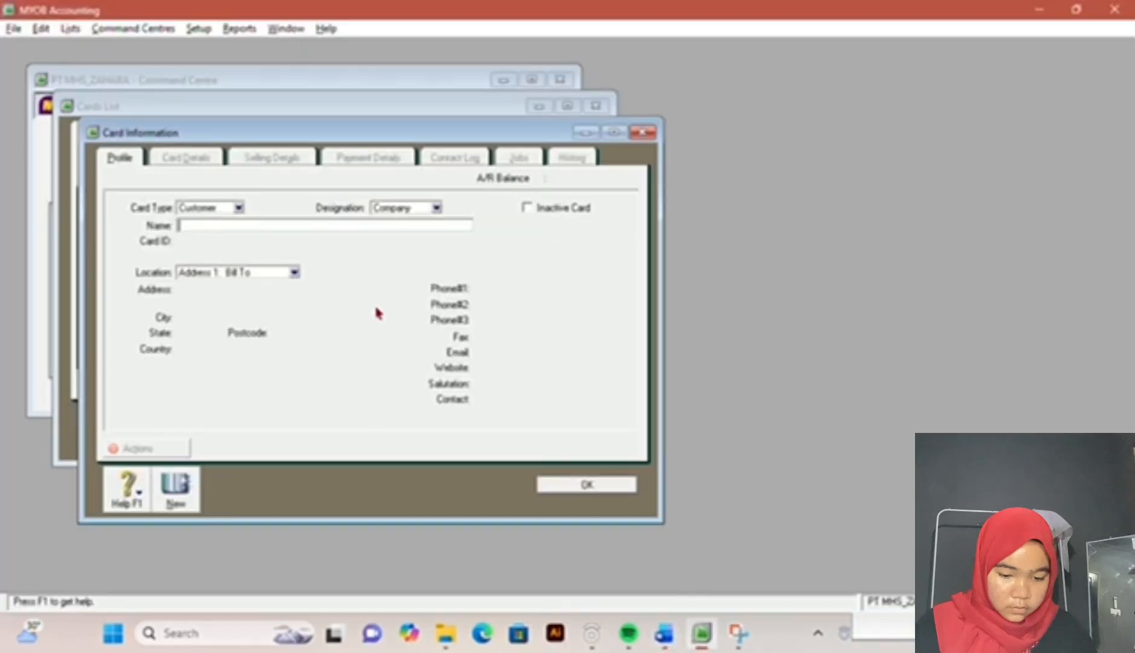
type("TOKO BULAN")
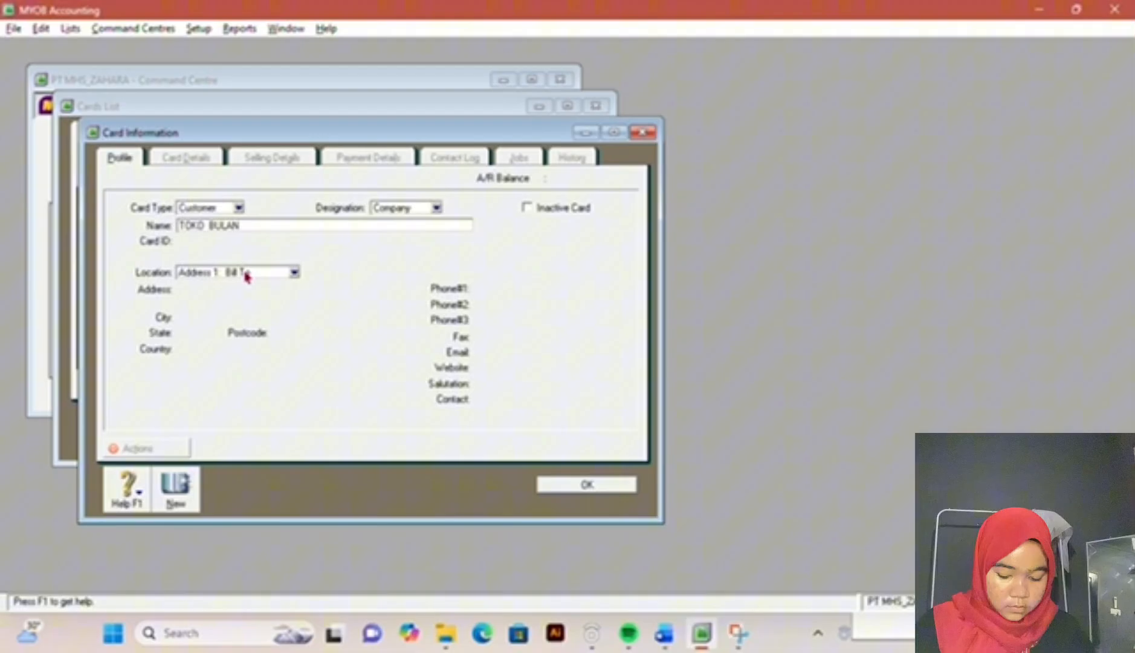
key("Tab")
type("C003")
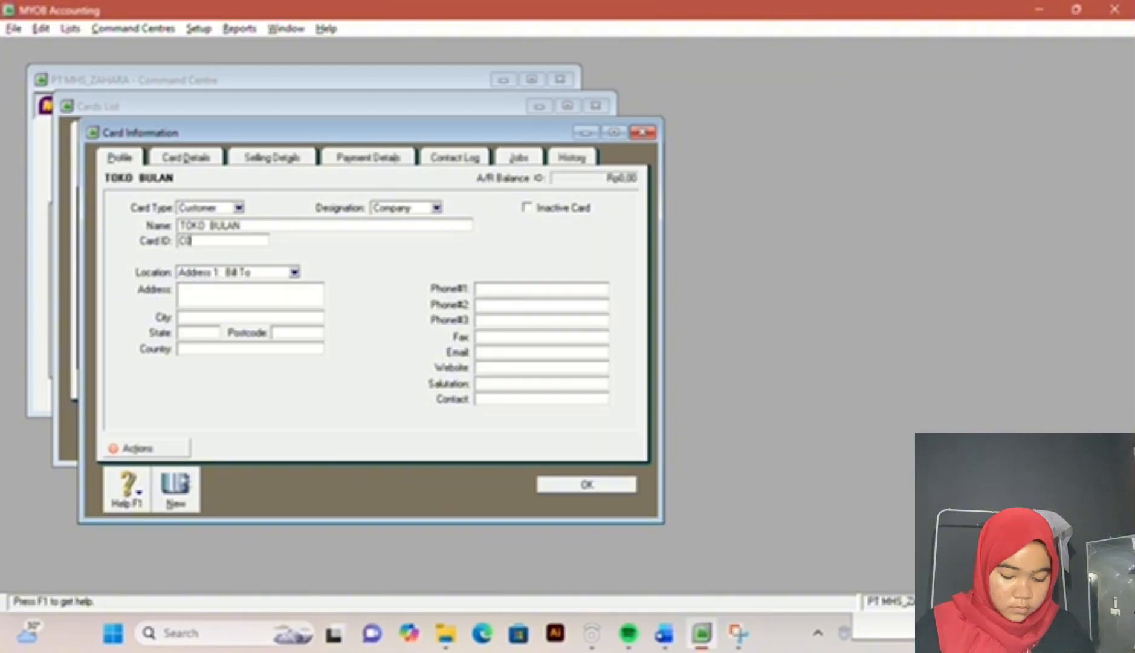
Step: Check TOKO BULAN's credit terms in the exam document and set In a Given # of Days, 10 discount days, 30 balance due days and 1% early discount
left_click(273, 159)
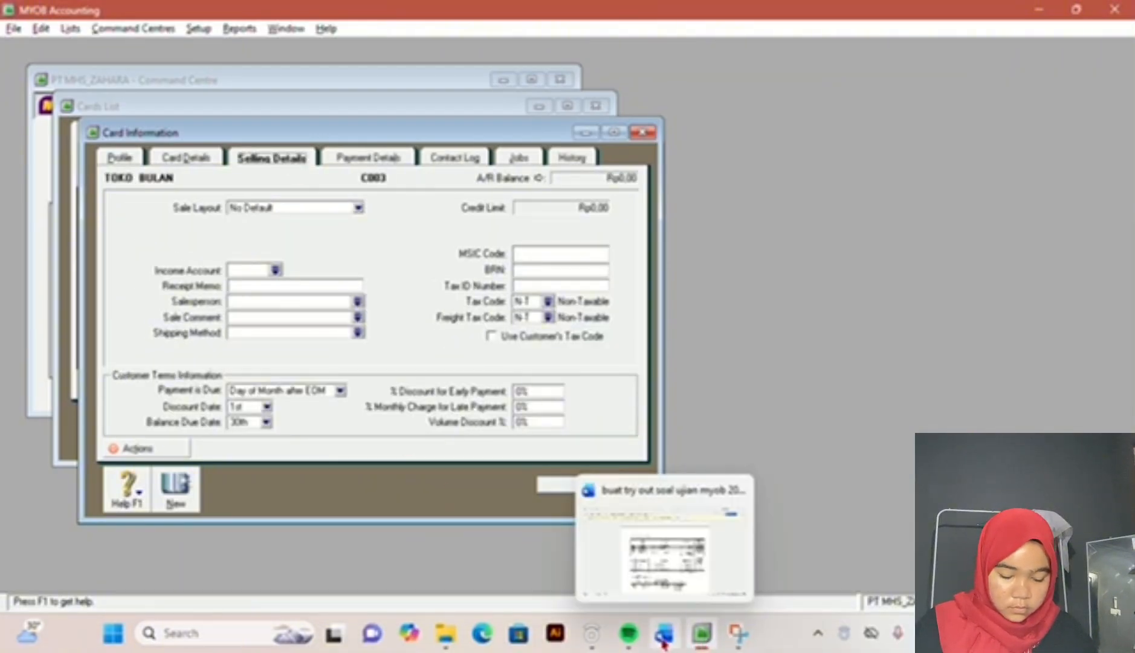
left_click_drag(665, 641, 661, 618)
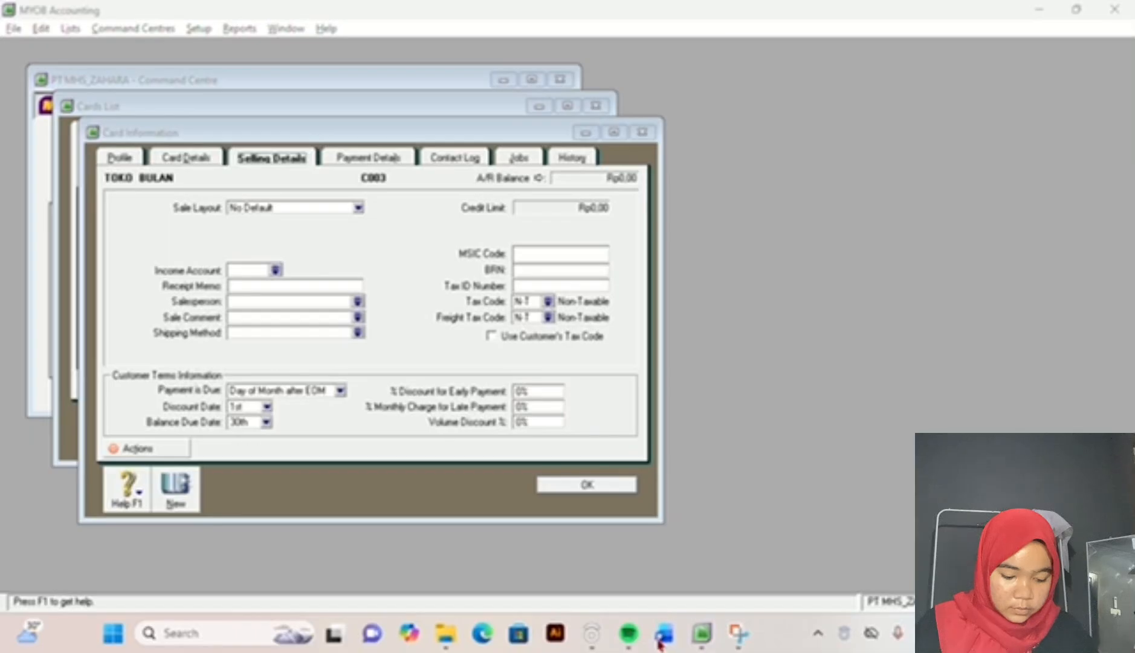
left_click(664, 638)
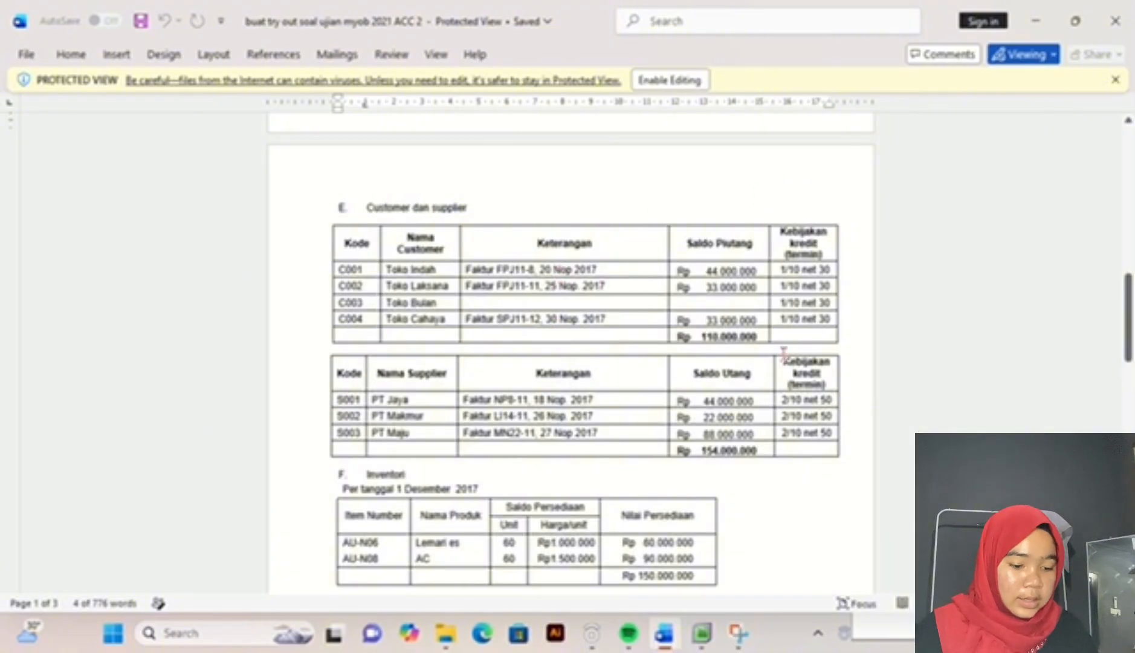
left_click(702, 633)
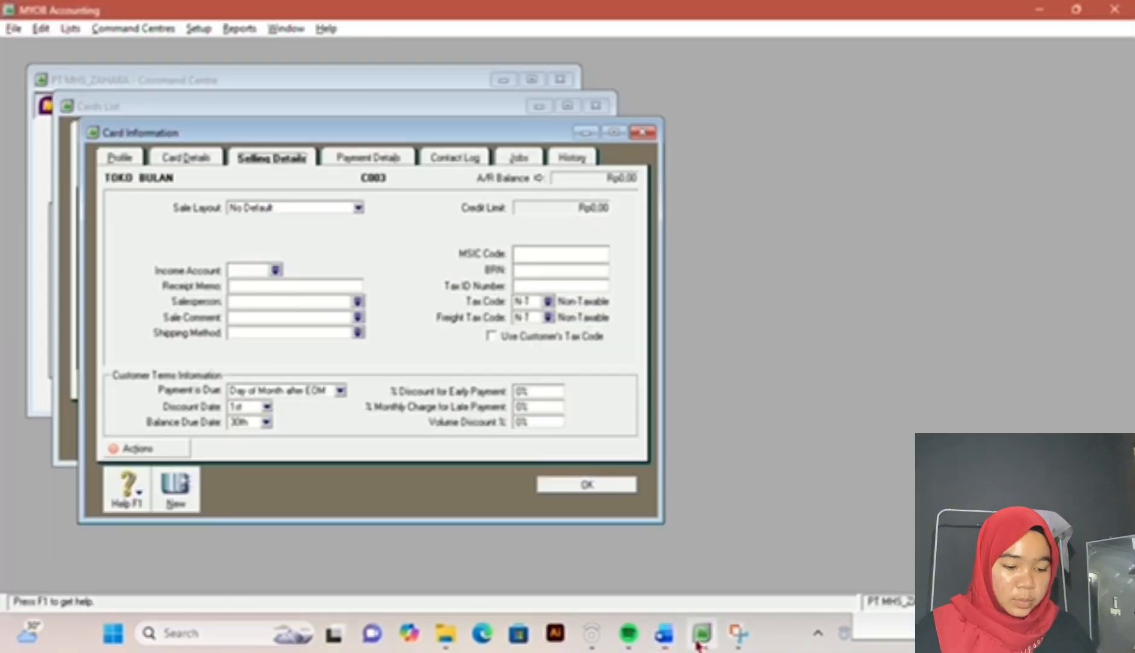
left_click(342, 390)
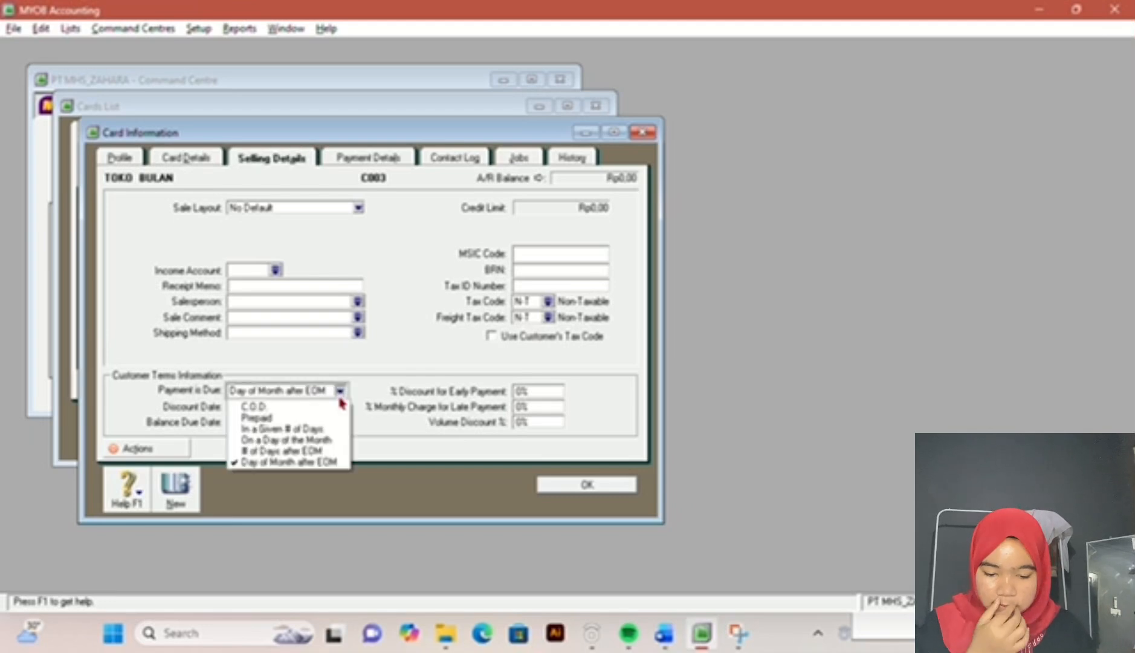
left_click(315, 429)
left_click(246, 406)
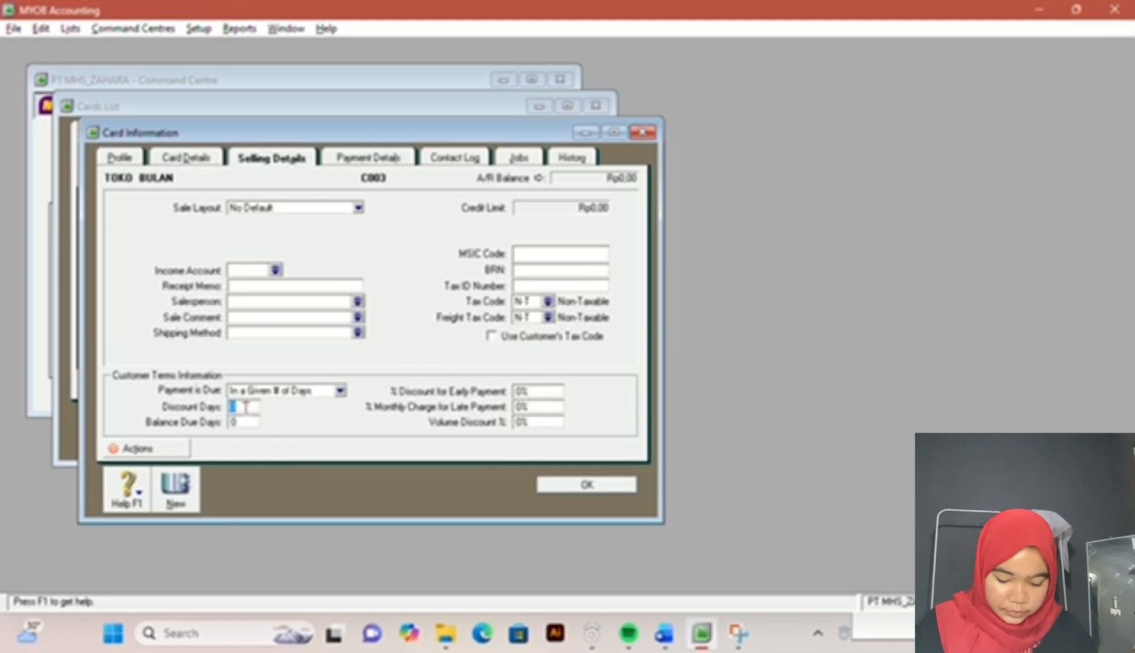
key("Tab")
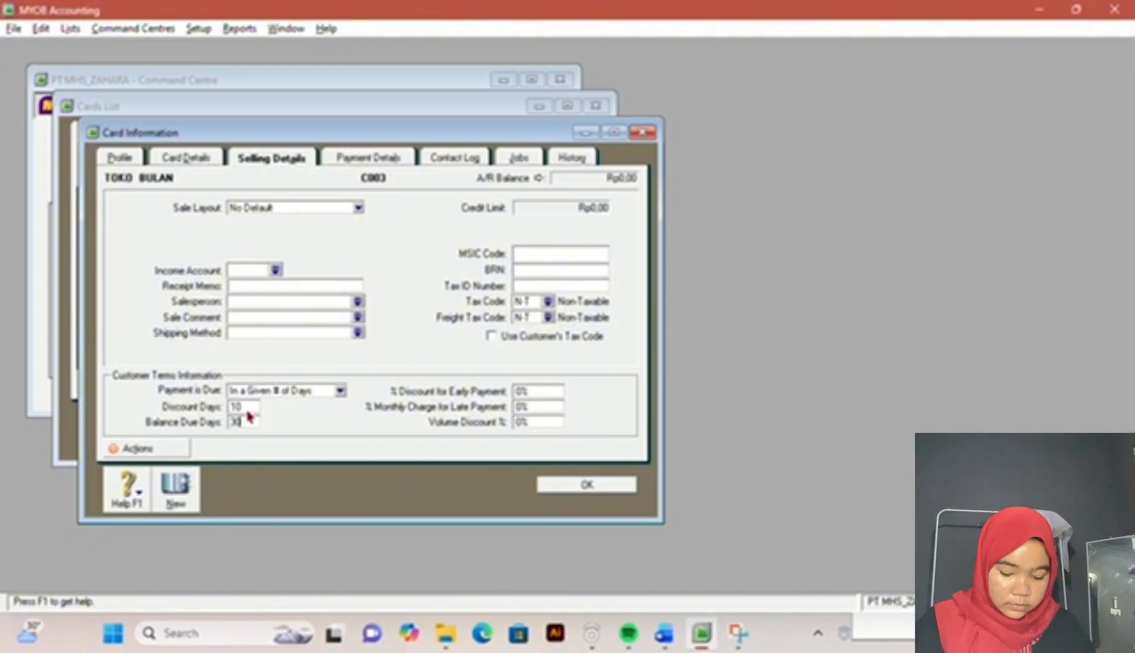
Step: Create a Customer card named TOKO CAHAYA, taking its name and card ID from the exam document
left_click(175, 487)
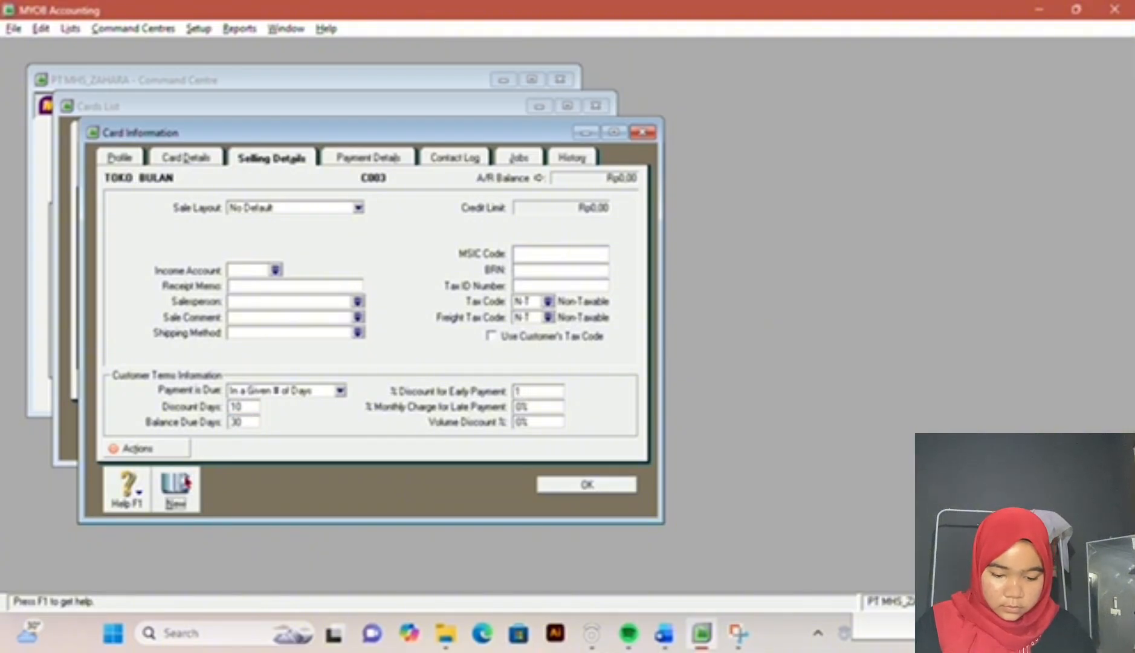
left_click(664, 632)
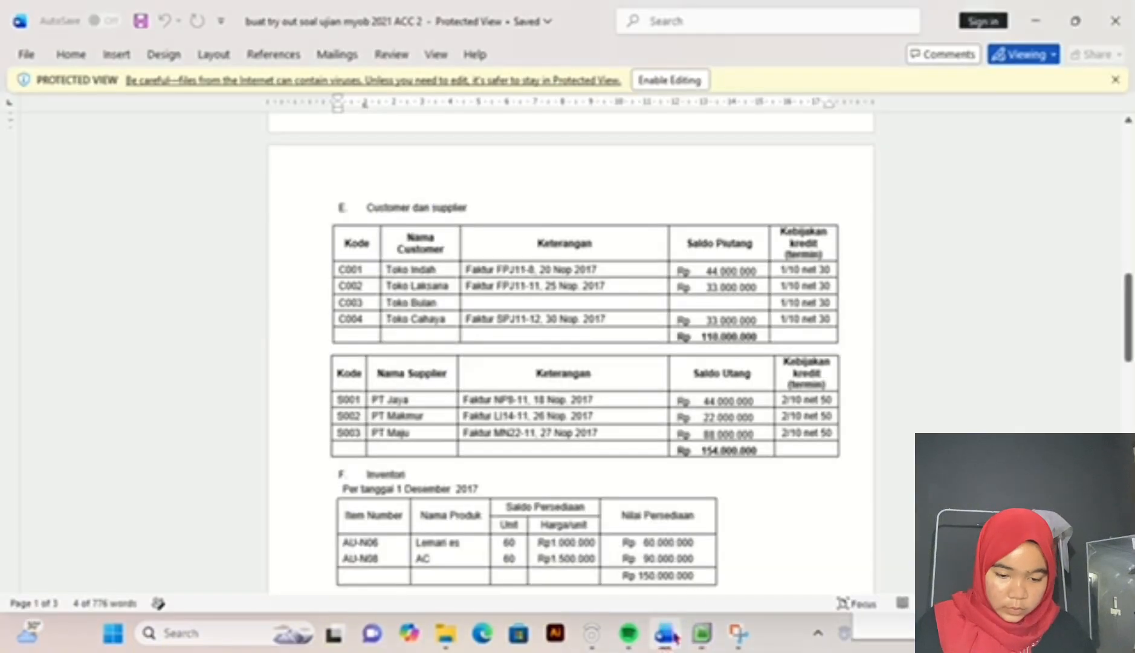
mouse_move(698, 635)
left_click(672, 533)
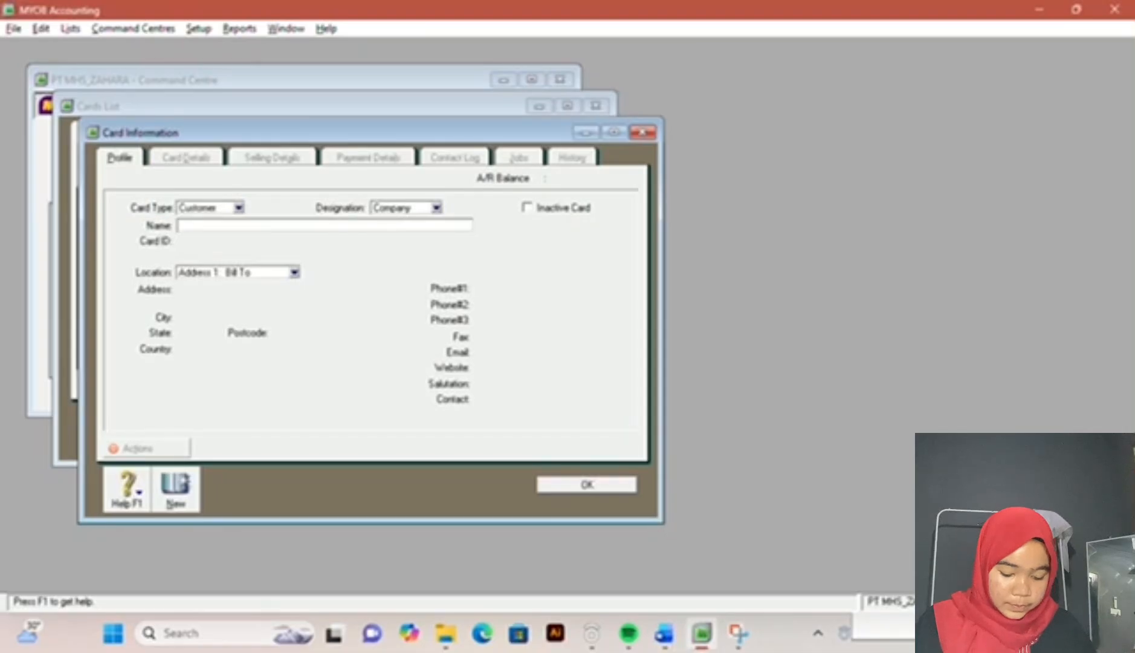
type("TOKO CAHAYA")
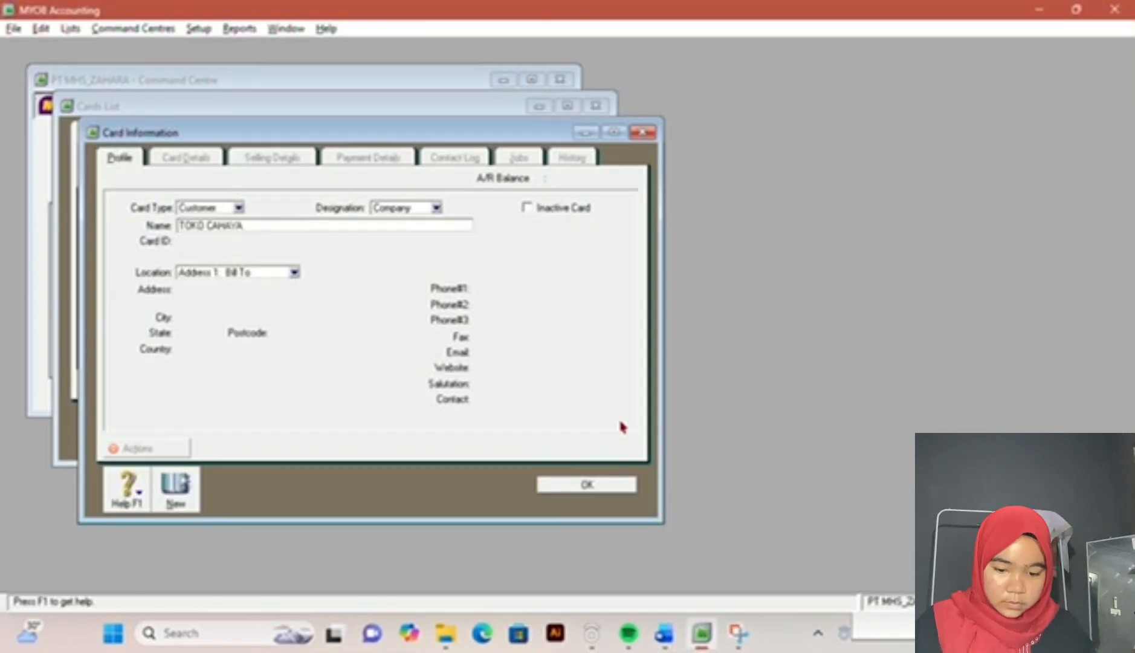
key("Tab")
type("C0")
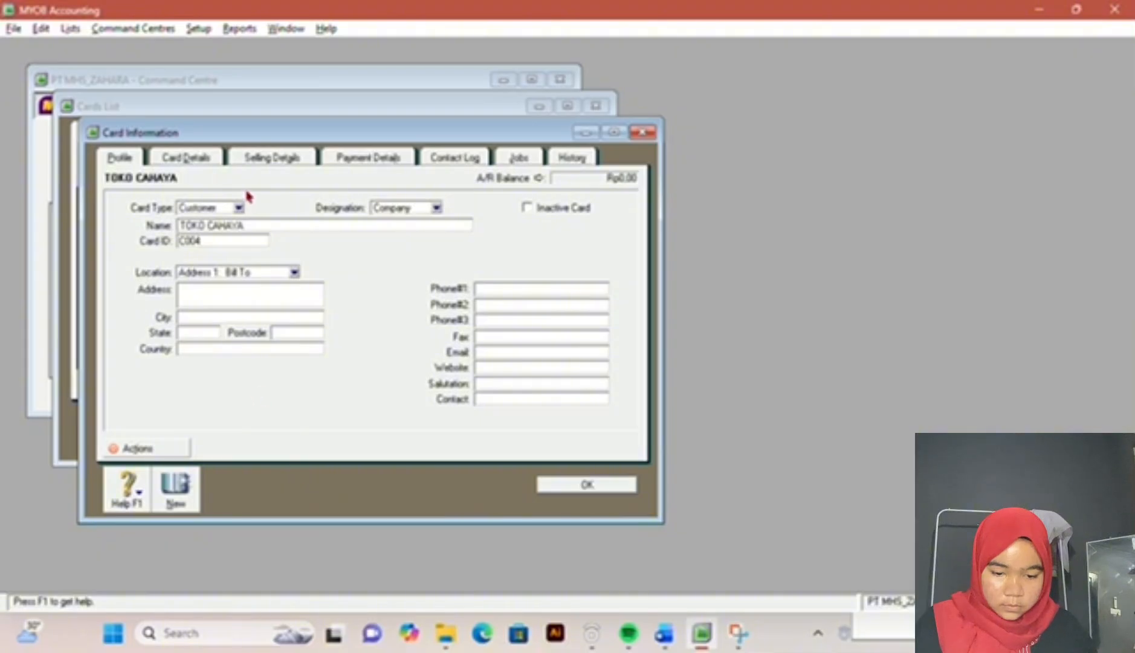
Step: Set TOKO CAHAYA's terms to In a Given # of Days, 10 discount days, 30 balance due days and 1% early payment discount, and save the card
left_click(258, 162)
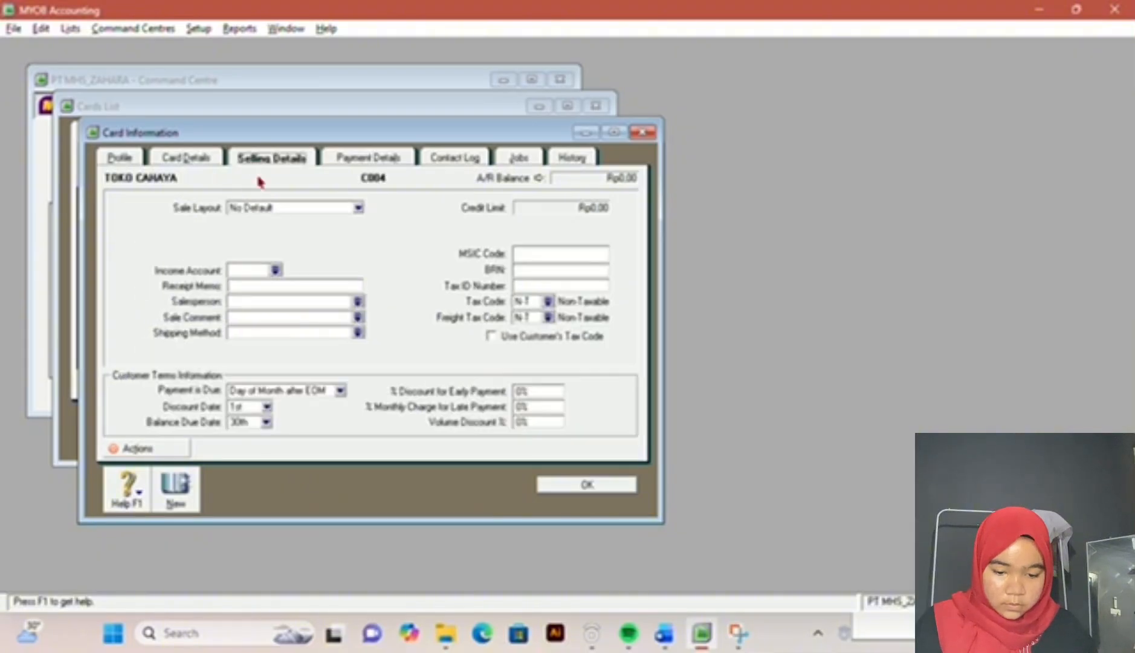
left_click(340, 390)
left_click(305, 431)
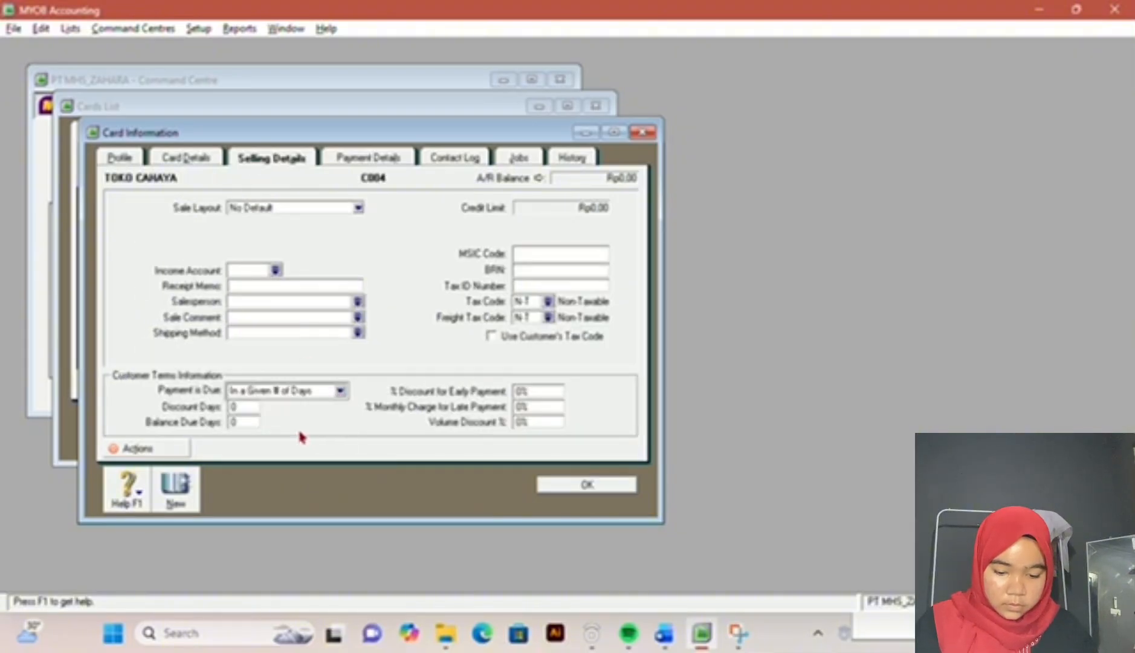
left_click(250, 406)
type("10")
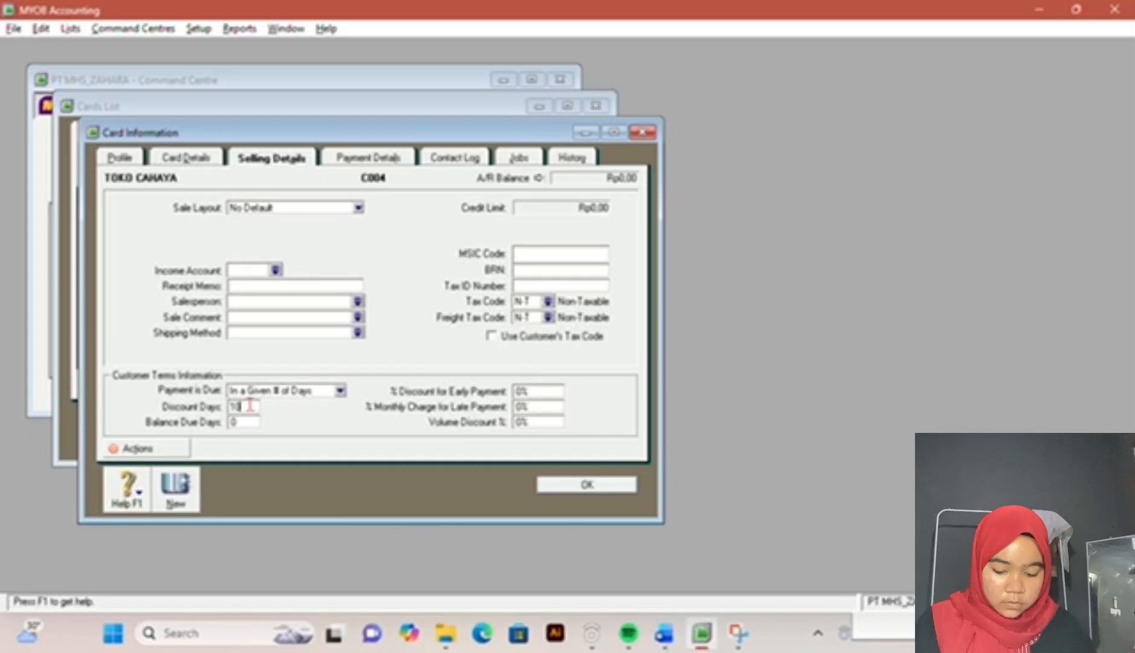
key("Tab")
type("30")
key("Tab")
type("1")
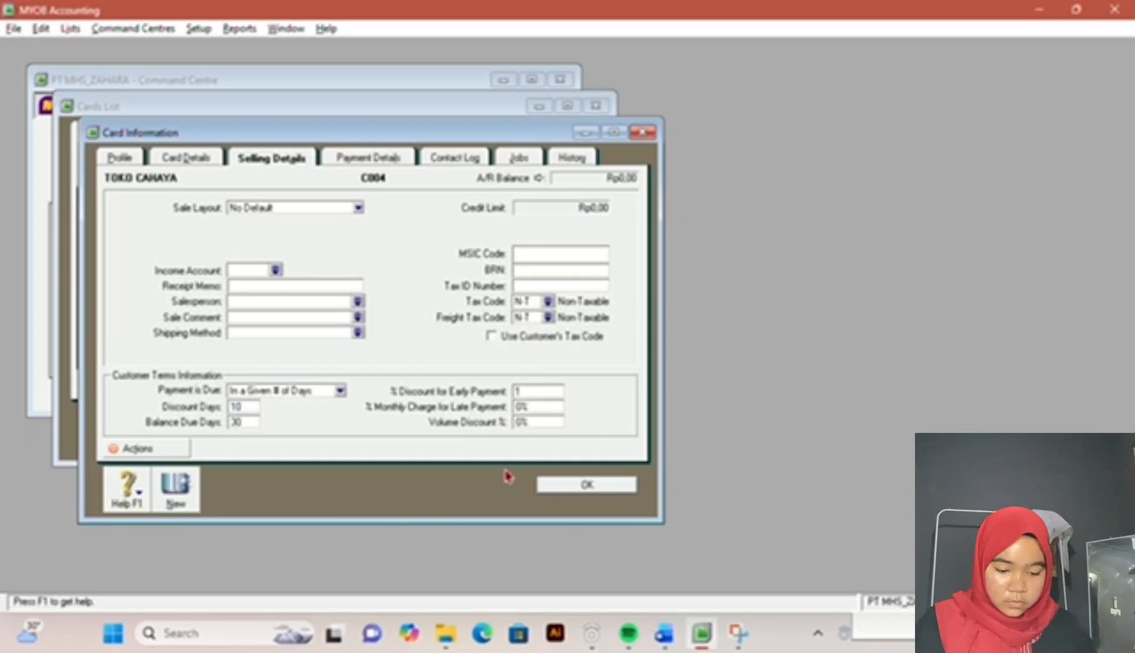
left_click(569, 490)
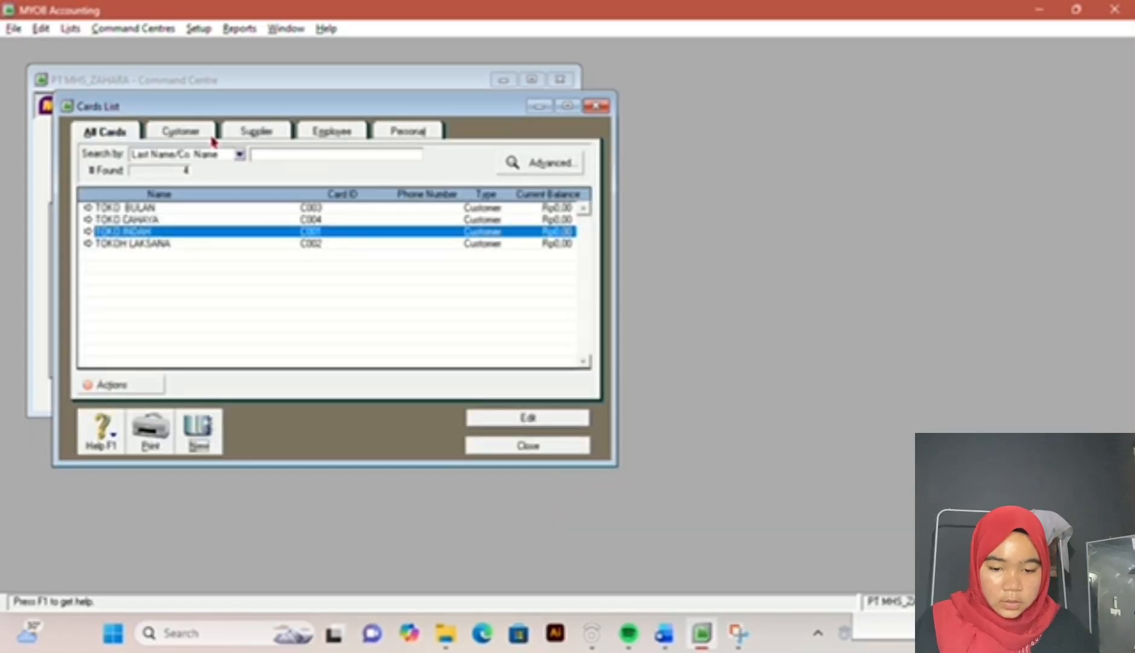
Step: Create a Supplier card with Company designation named PT JAYA and enter its card ID from the exam document
left_click(242, 134)
left_click(200, 430)
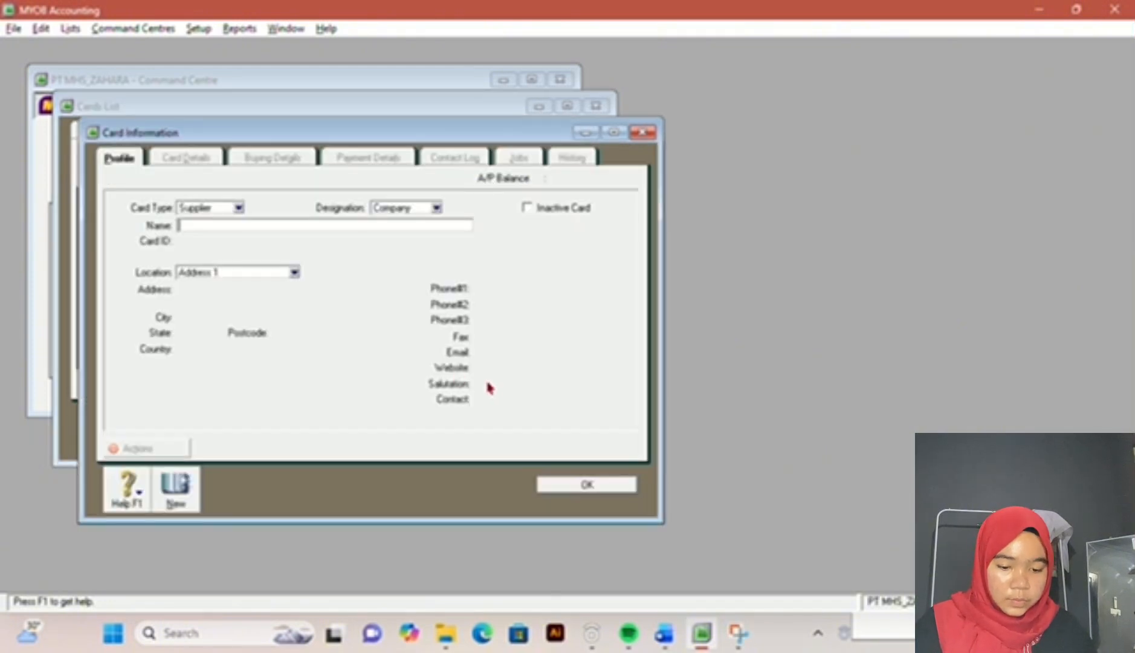
left_click(667, 634)
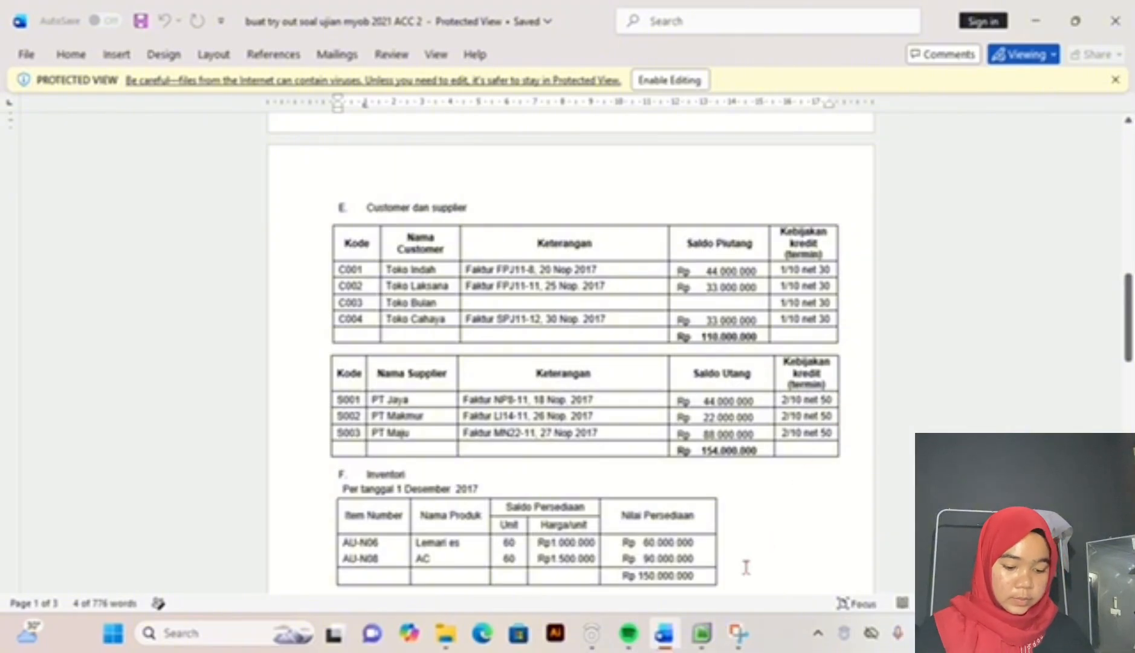
left_click(701, 633)
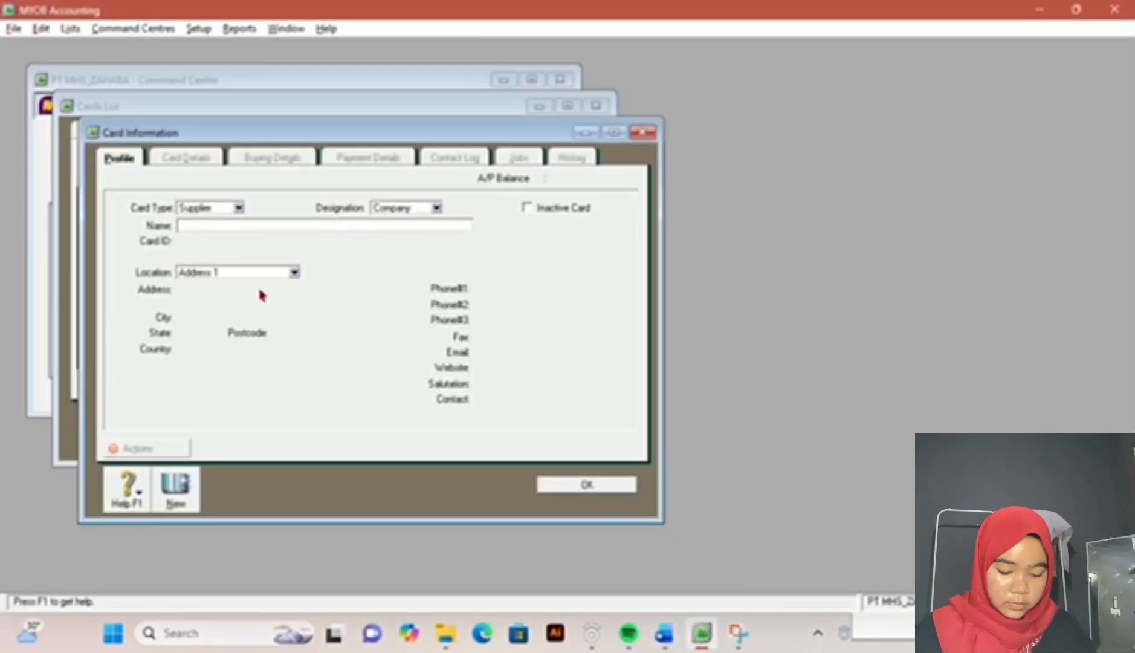
type("PT JAYA")
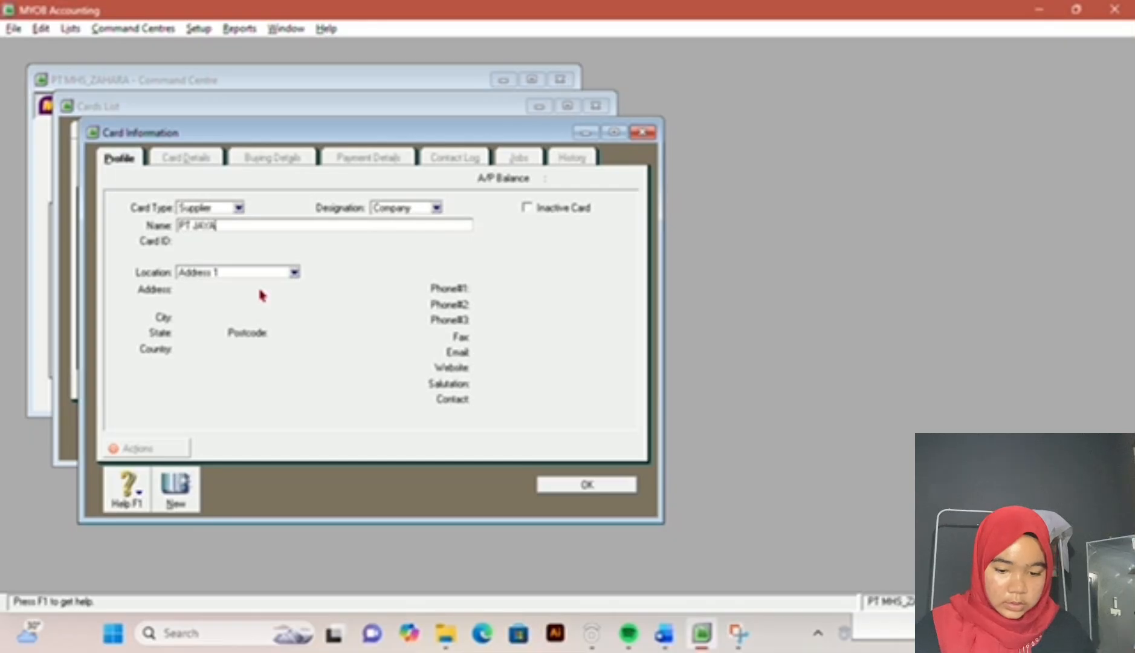
key("Tab")
type("S001")
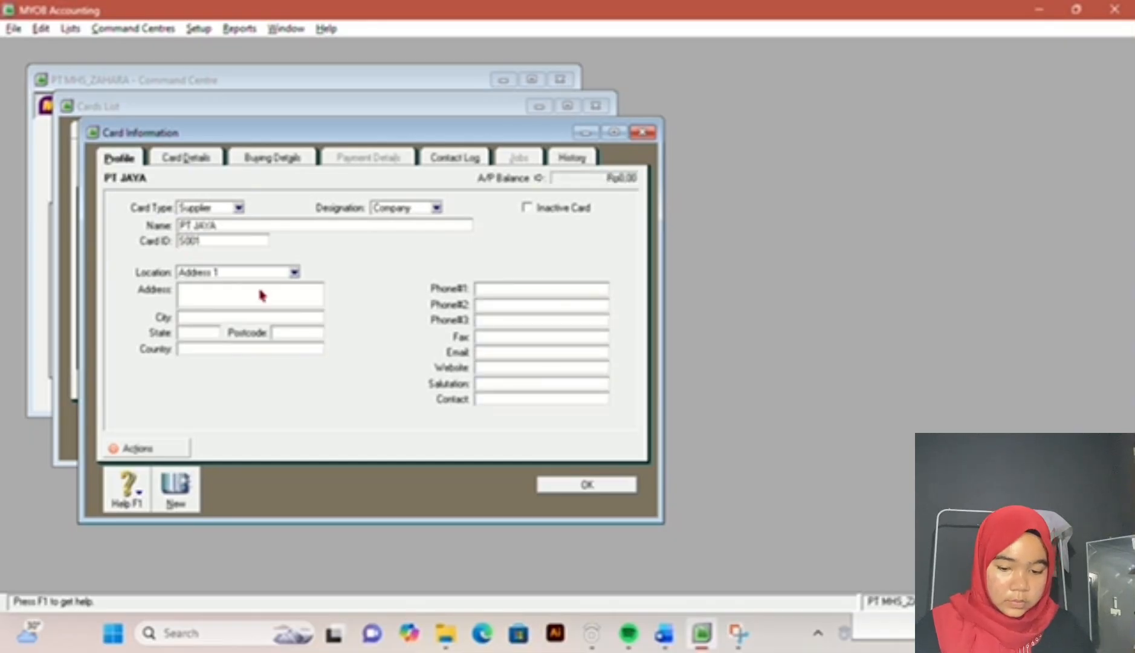
Step: Set PT JAYA's supplier terms per the exam document: In a Given # of Days, 10 discount days, 50 balance due days, 2% early payment discount
left_click(267, 160)
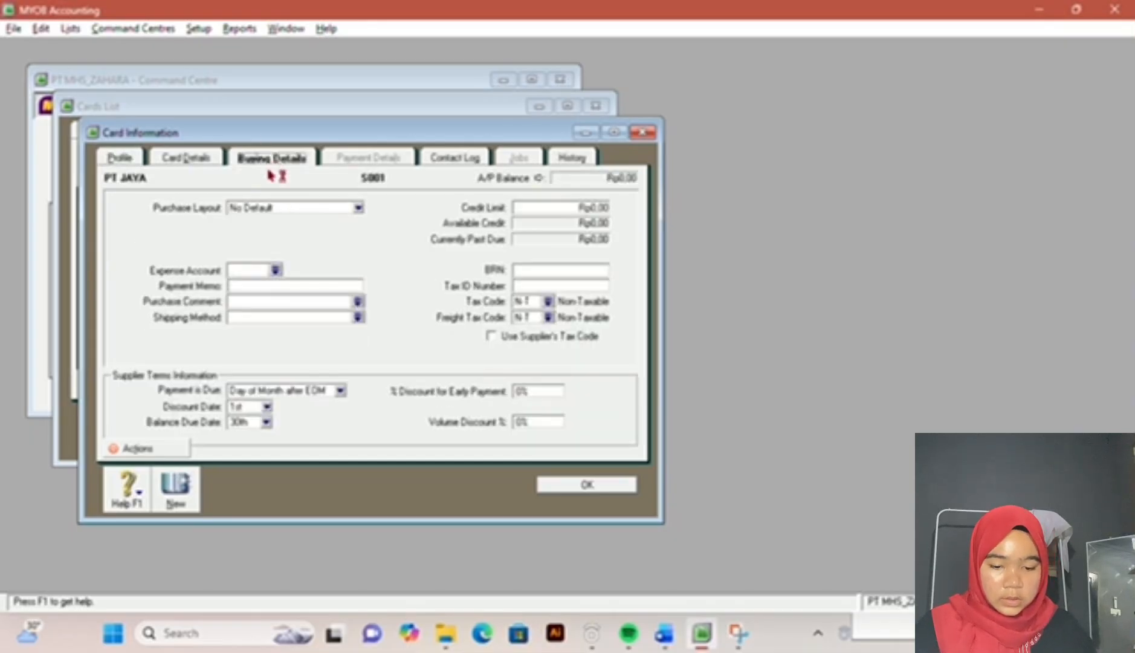
left_click(339, 391)
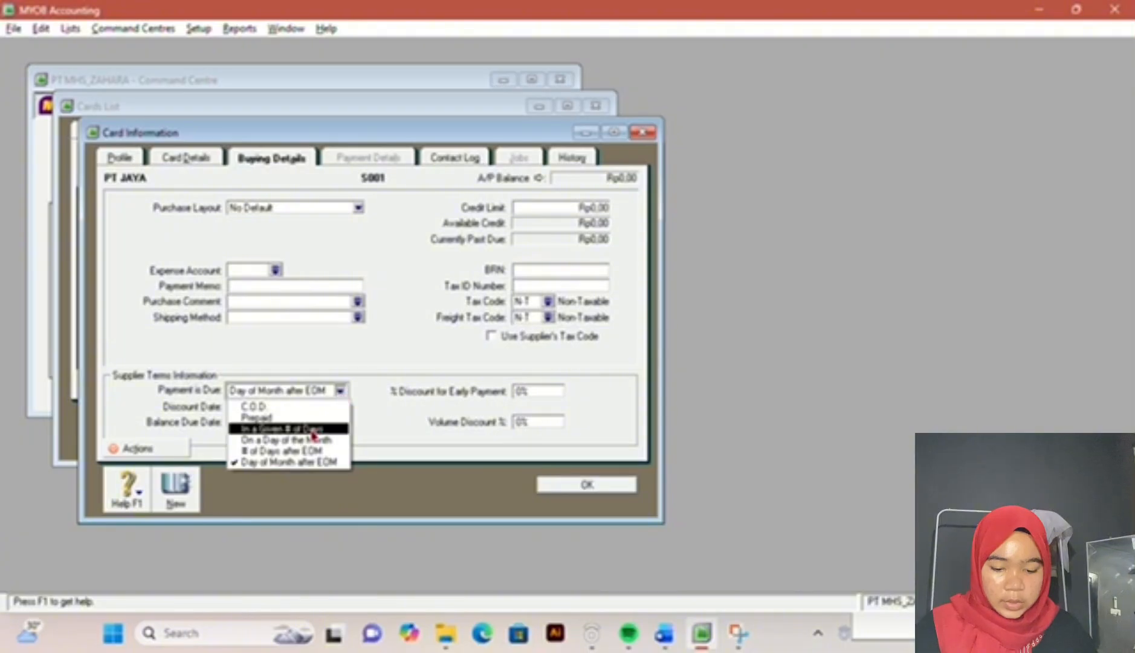
left_click(314, 434)
left_click(245, 407)
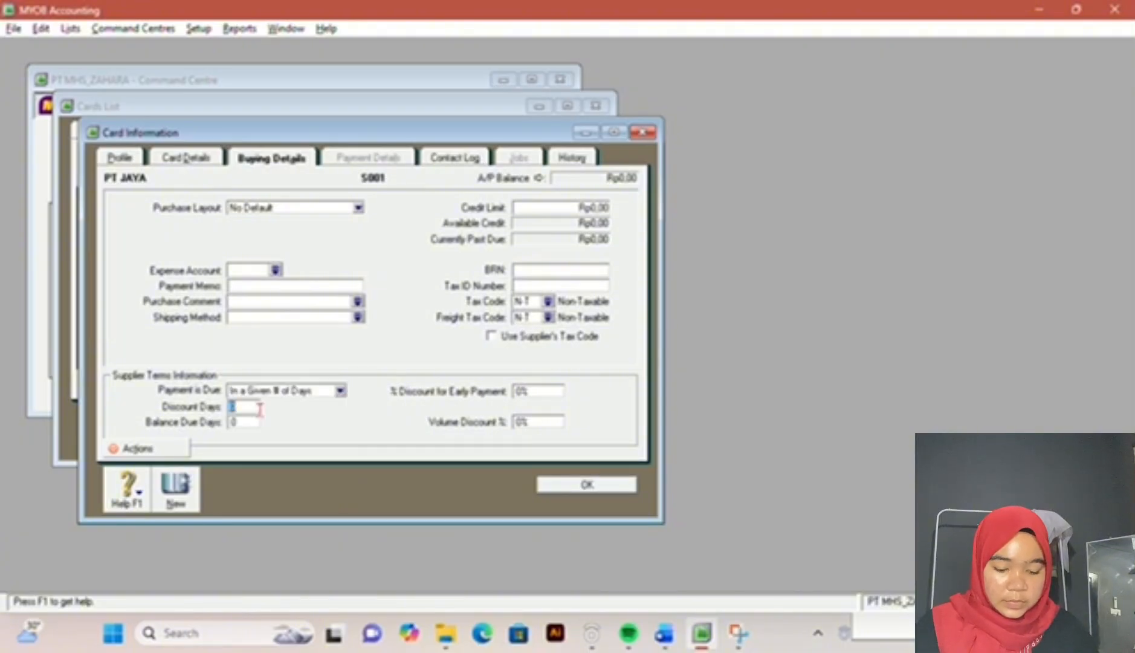
left_click(665, 635)
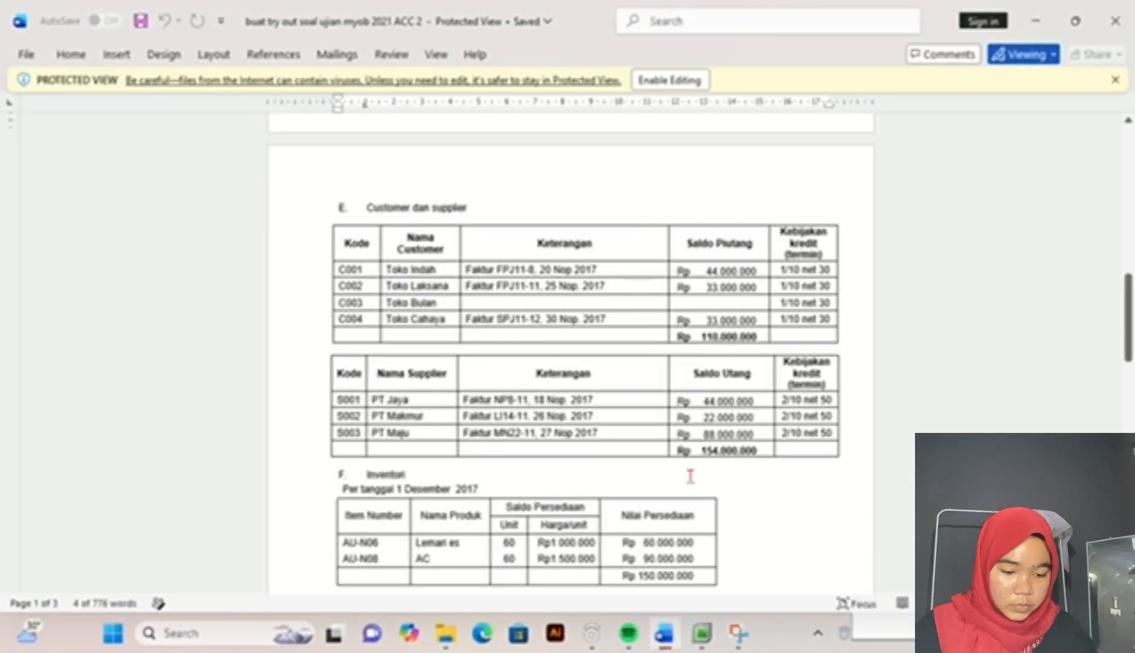
left_click(702, 639)
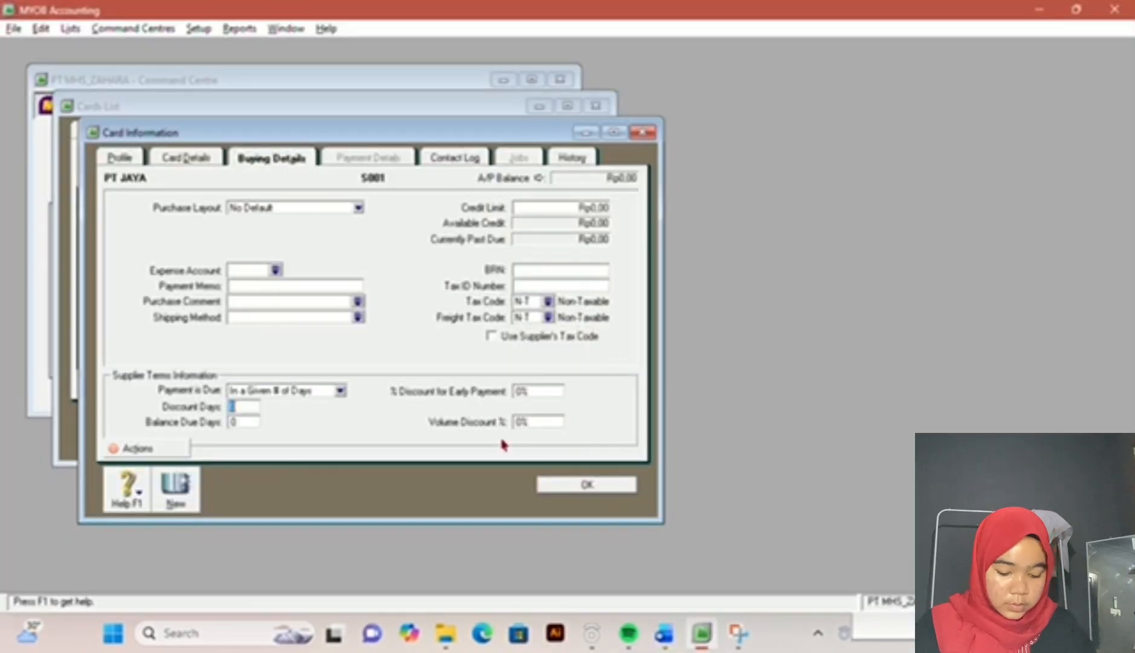
key("Tab")
type("50")
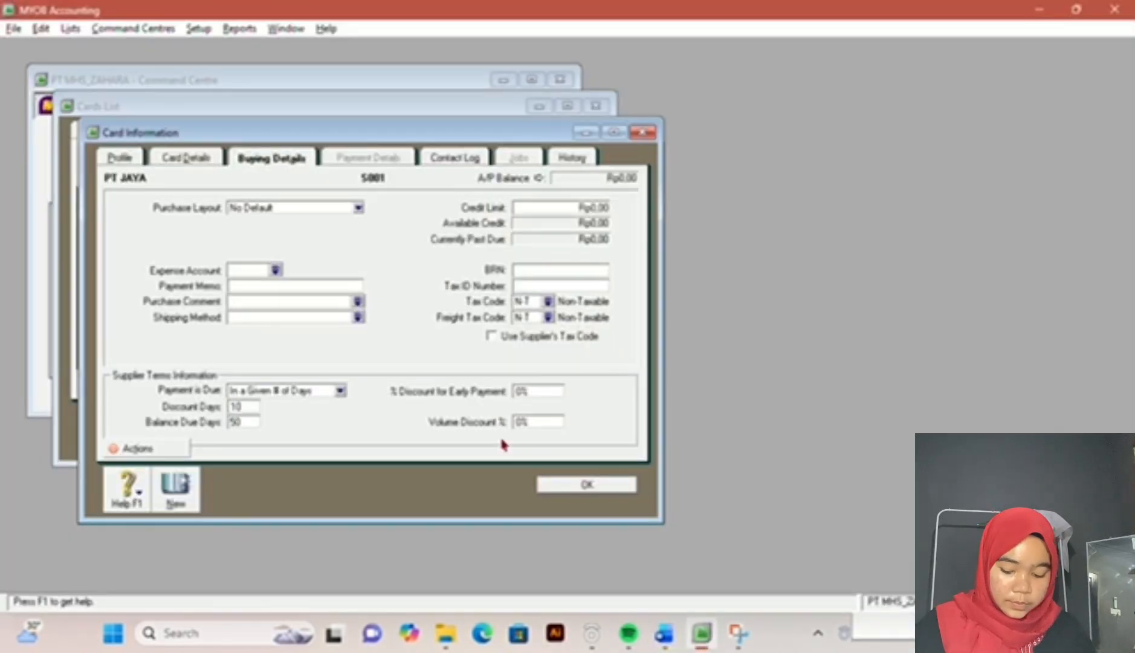
key("Tab")
type("2")
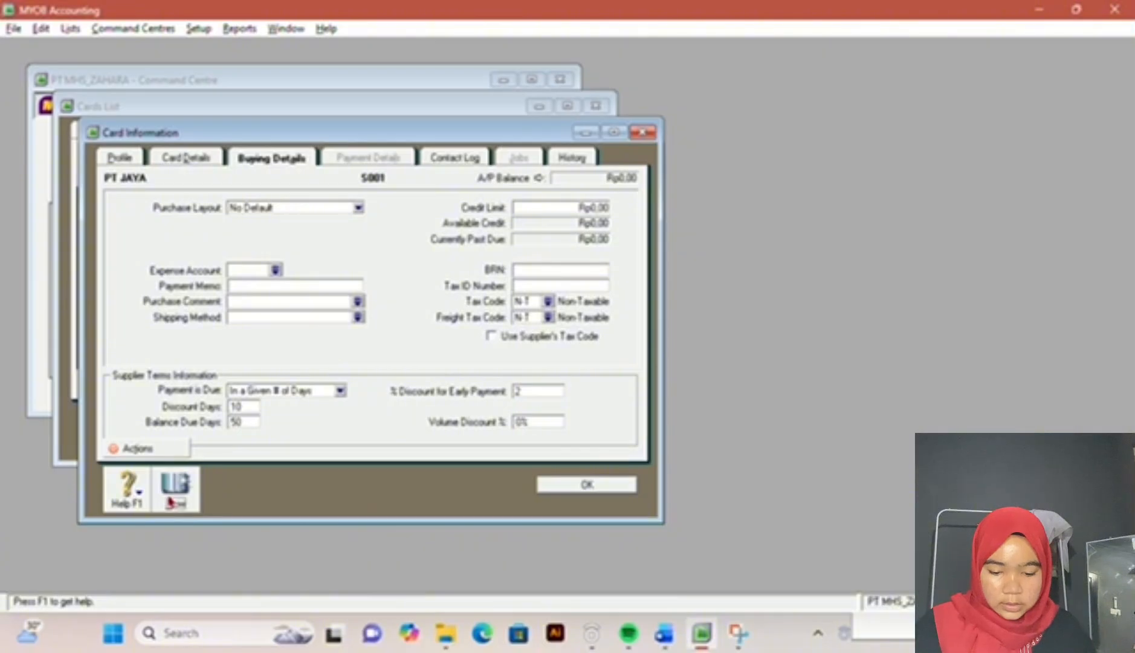
Step: Start a new Supplier card with Company designation named PT MAKMUR and enter its card ID from the exam document
left_click(177, 491)
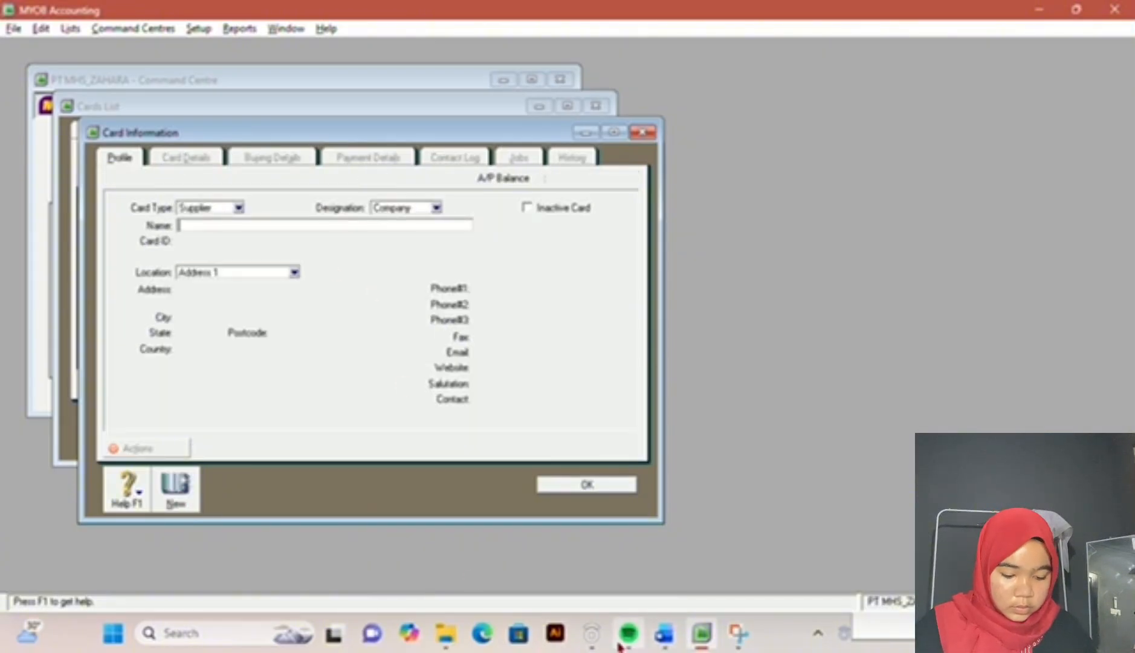
mouse_move(701, 632)
left_mouse_down()
mouse_move(667, 637)
mouse_move(706, 641)
left_mouse_up()
left_click(664, 643)
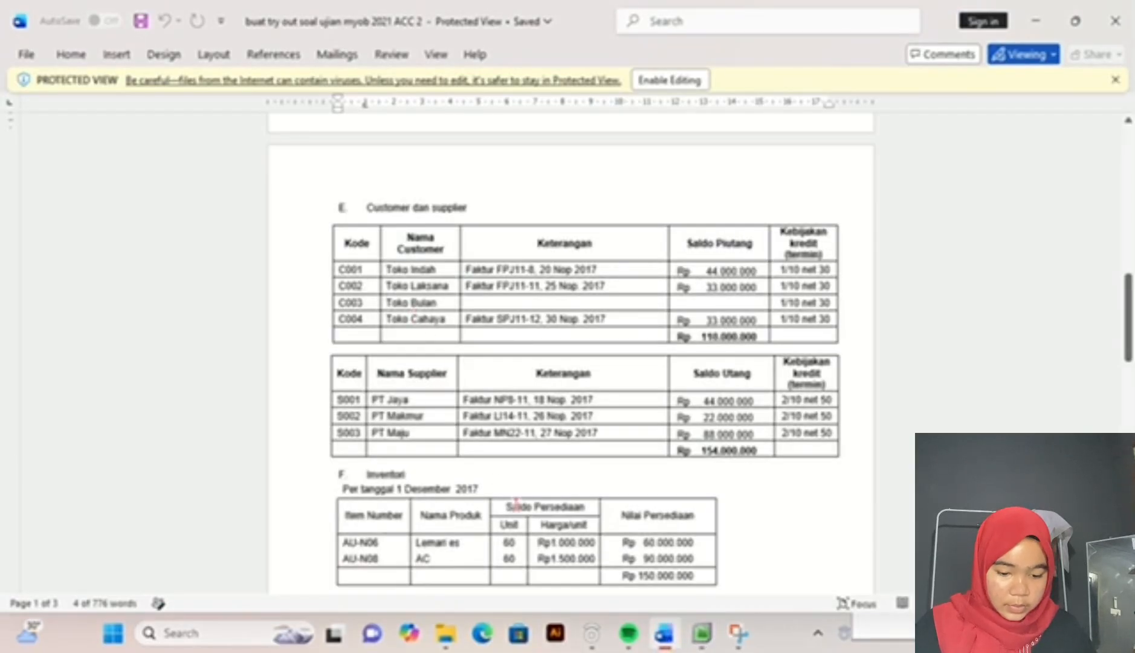
left_click(700, 643)
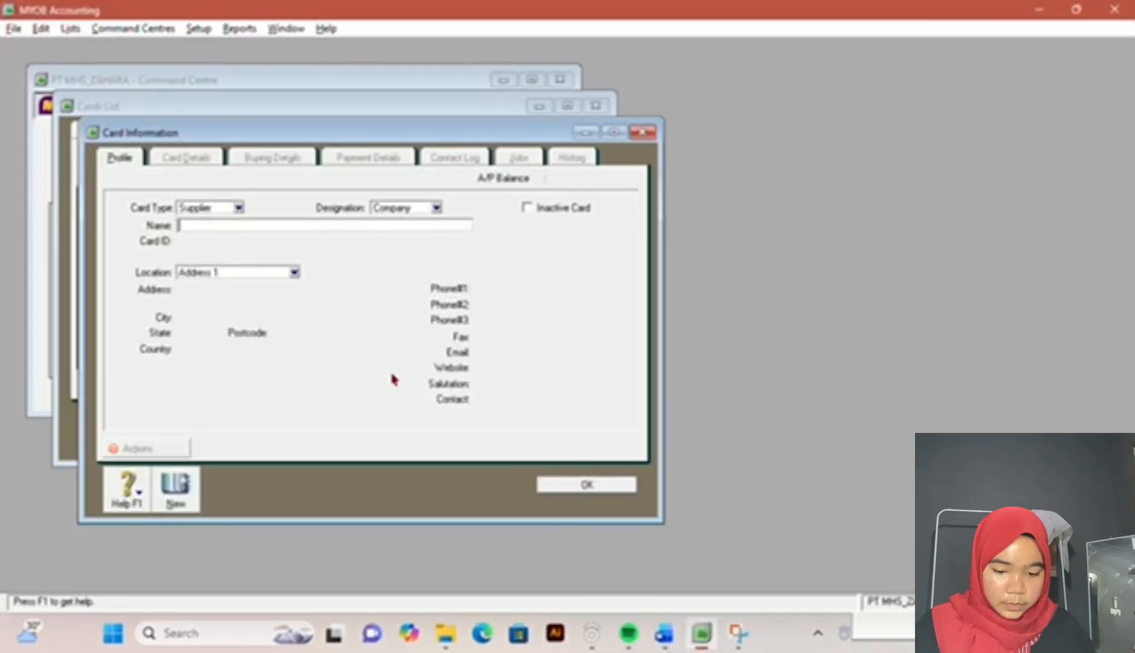
type("PT MAKMUR")
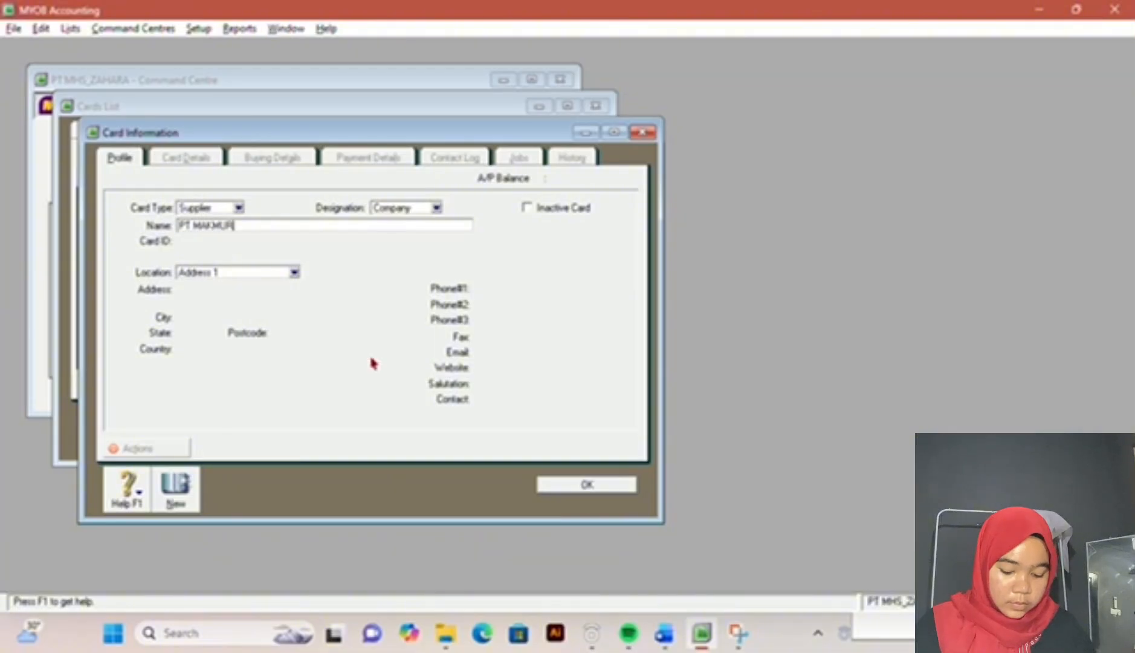
key("Tab")
type("9002")
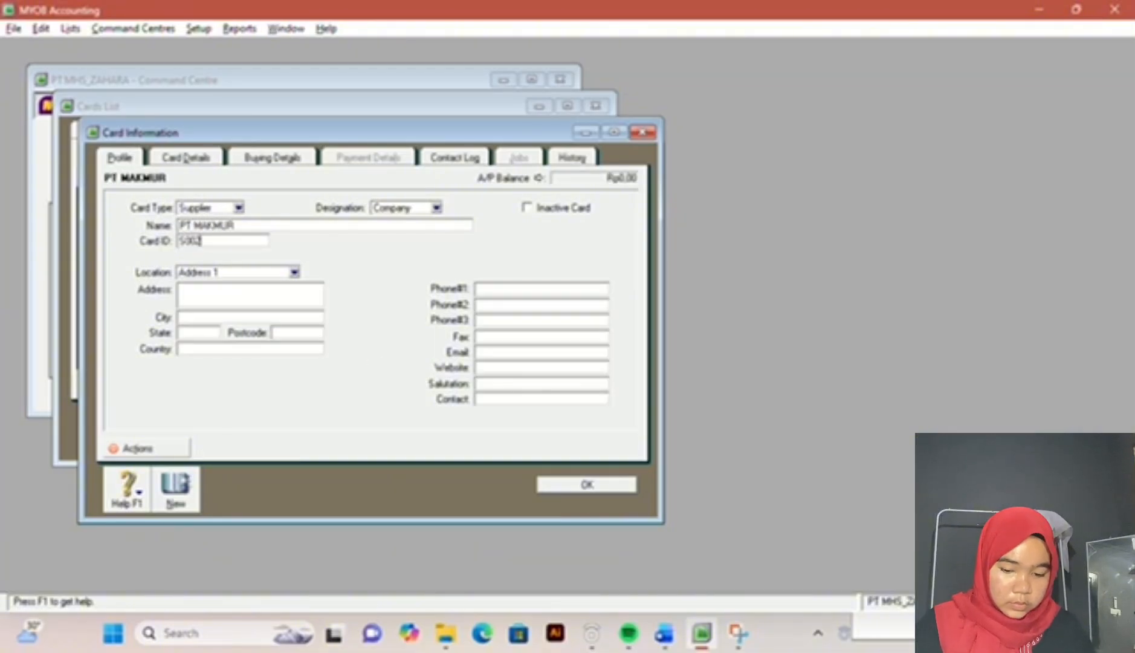
Step: Set PT MAKMUR's payment terms to In a Given # of Days, 10 discount days, 50 balance due days and 2% early payment discount
left_click(300, 155)
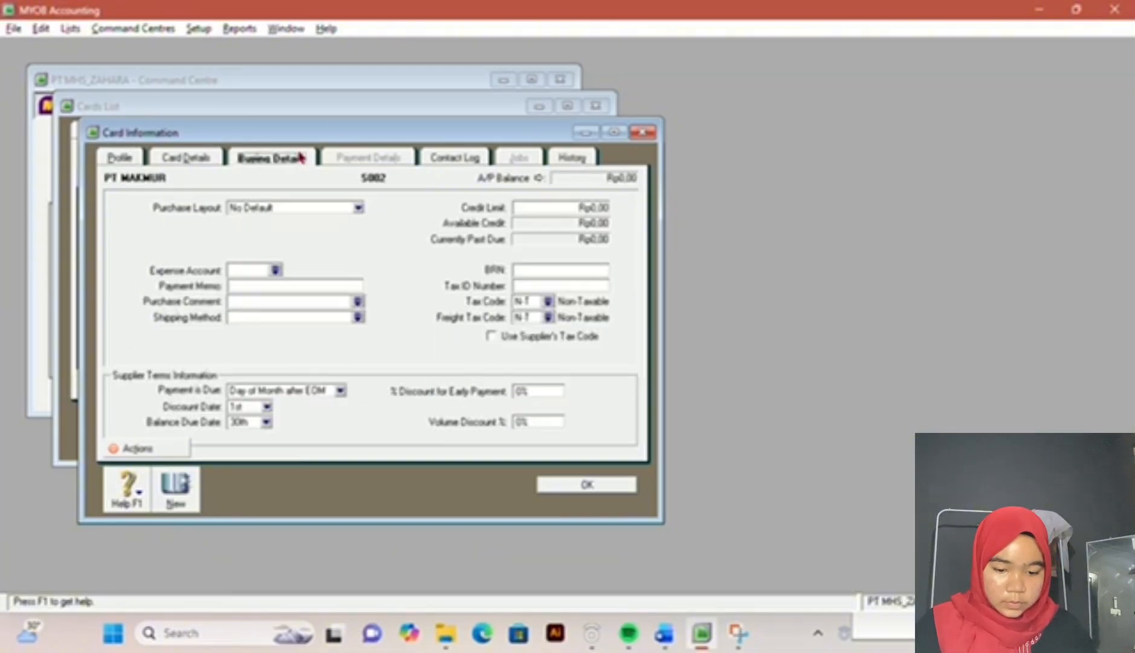
left_click(340, 391)
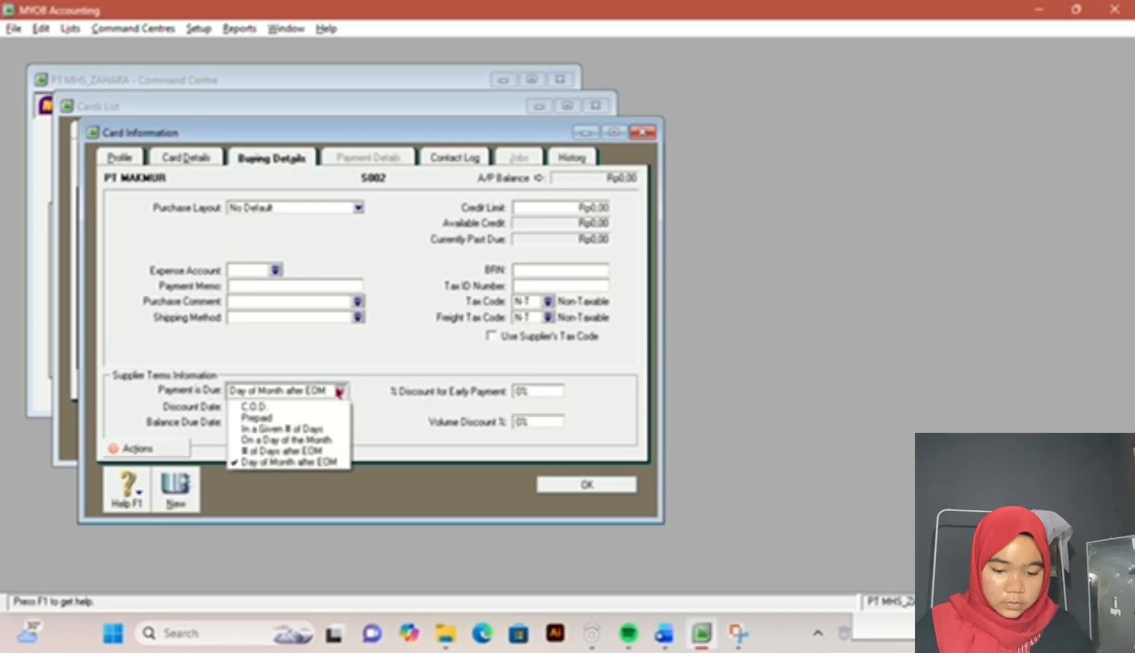
left_click(315, 429)
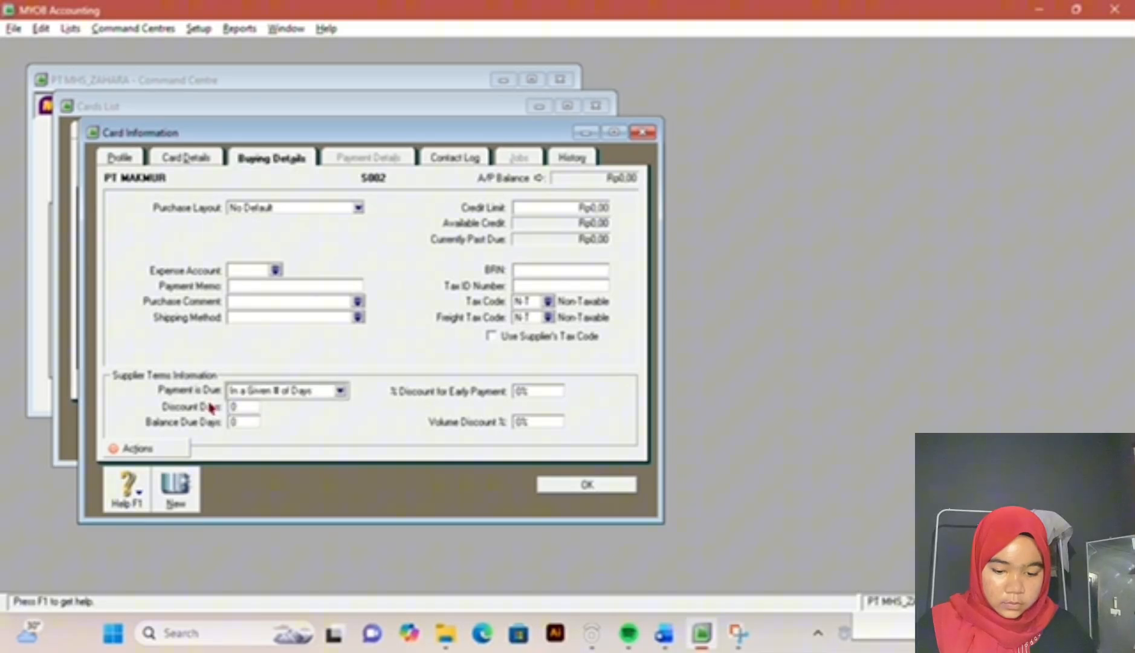
double_click(243, 409)
type("1")
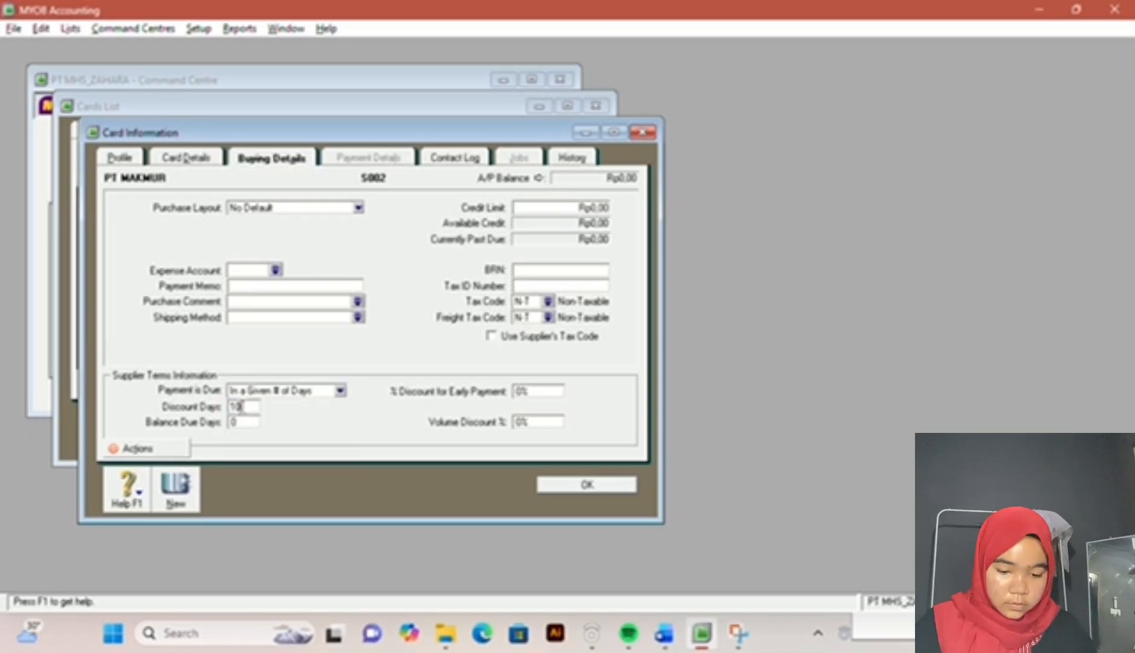
left_click(664, 632)
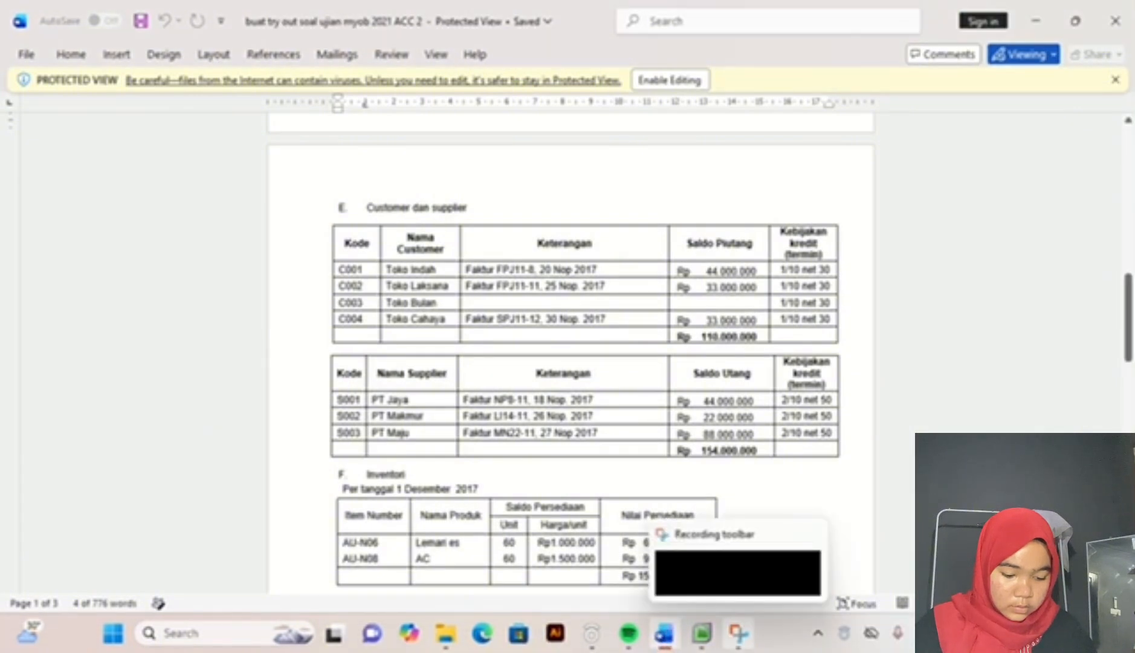
left_click(702, 636)
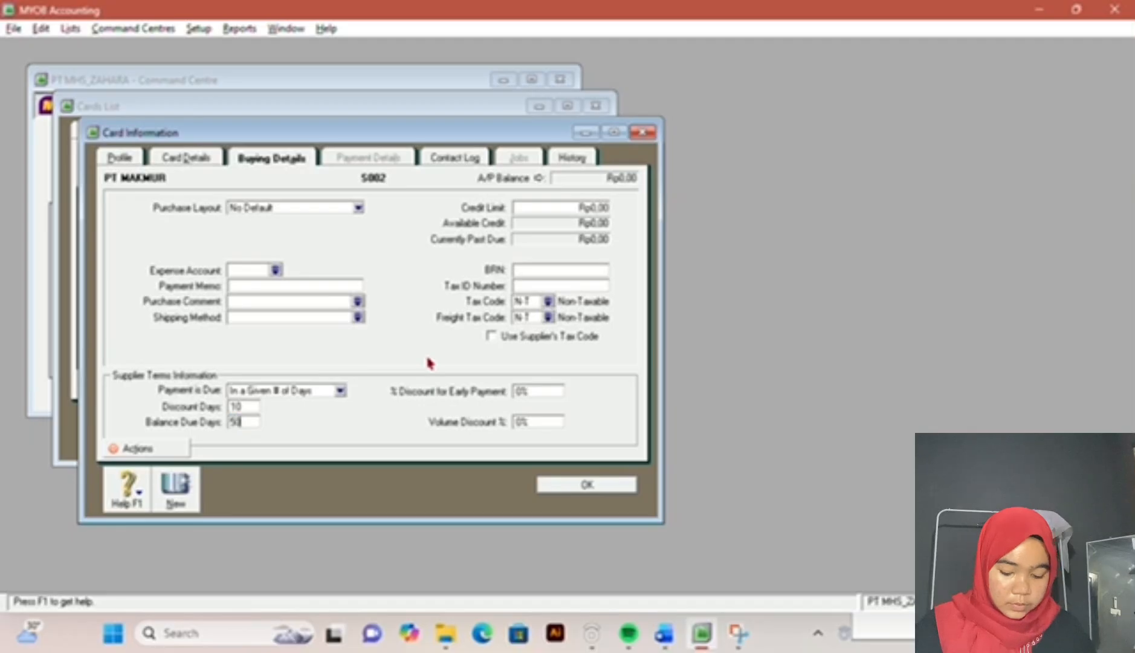
key("Tab")
type("2")
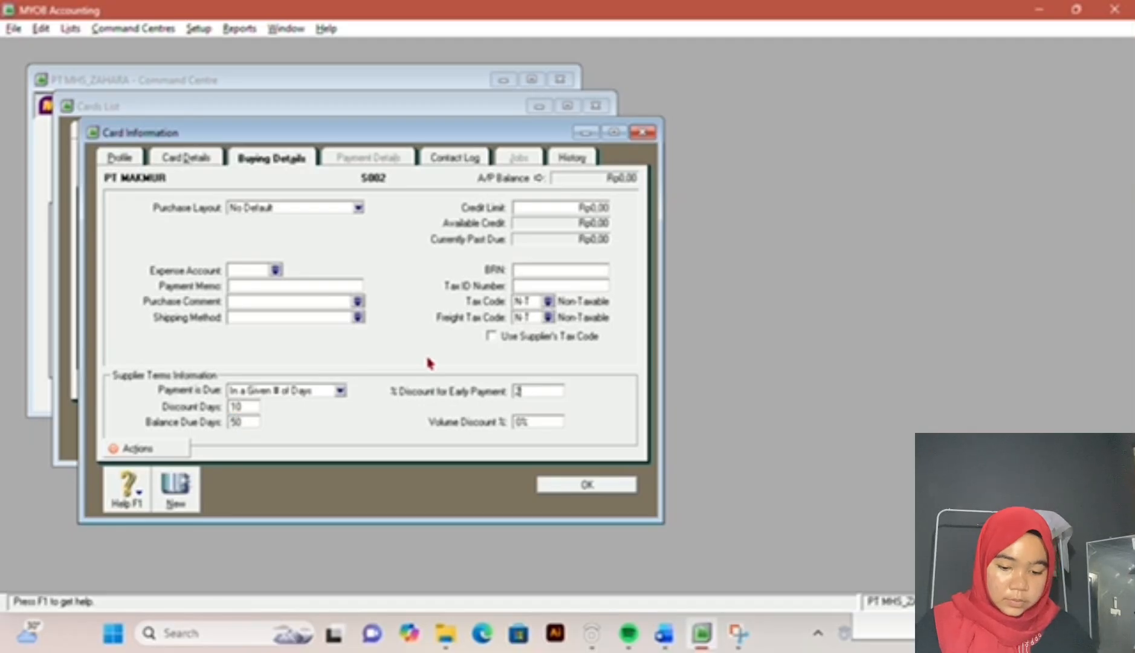
Step: Start the third Supplier card, name it PT JAYA and enter the third supplier's card ID from the exam document
left_click(176, 477)
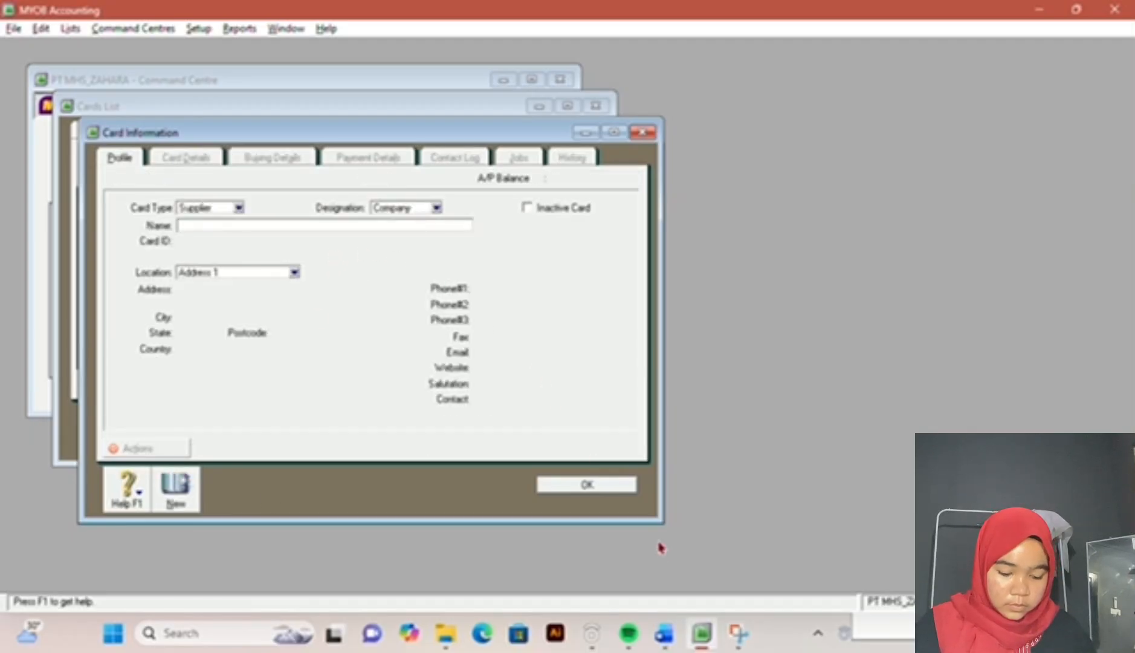
left_click(668, 644)
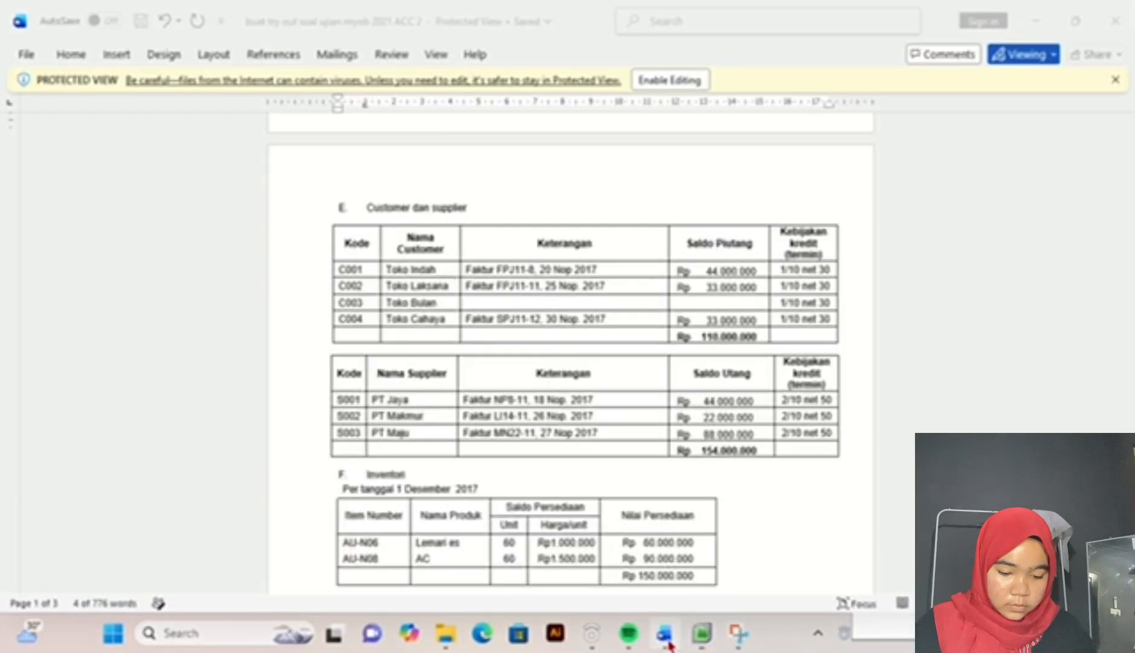
left_click(736, 642)
left_click(706, 639)
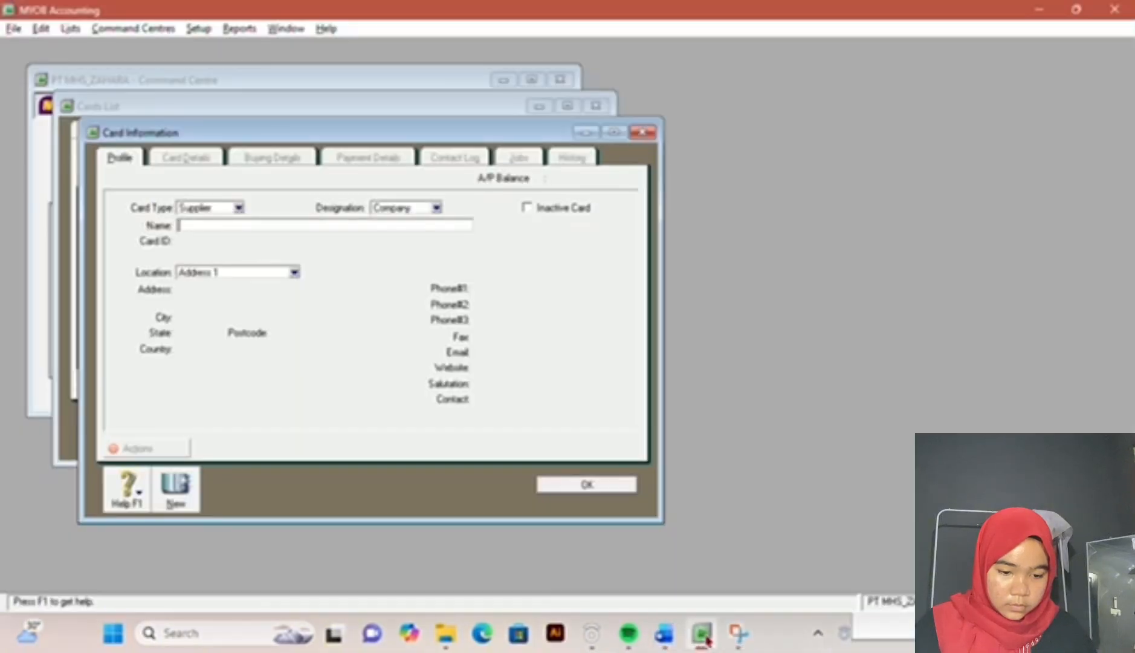
type("PT")
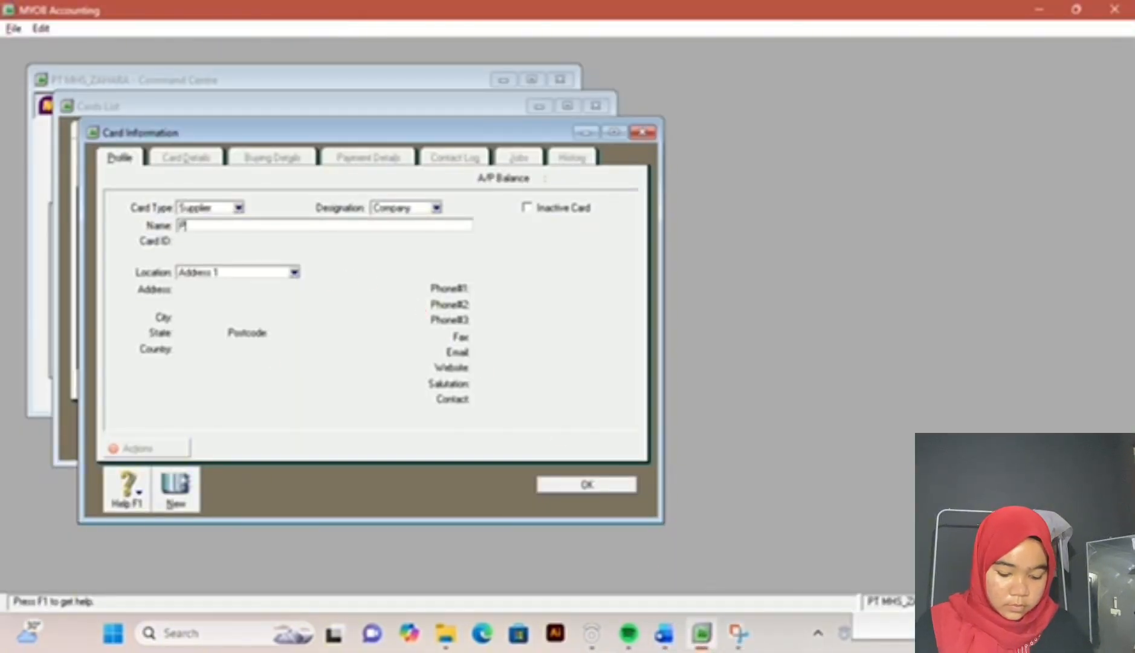
type(" JAYA")
key("Tab")
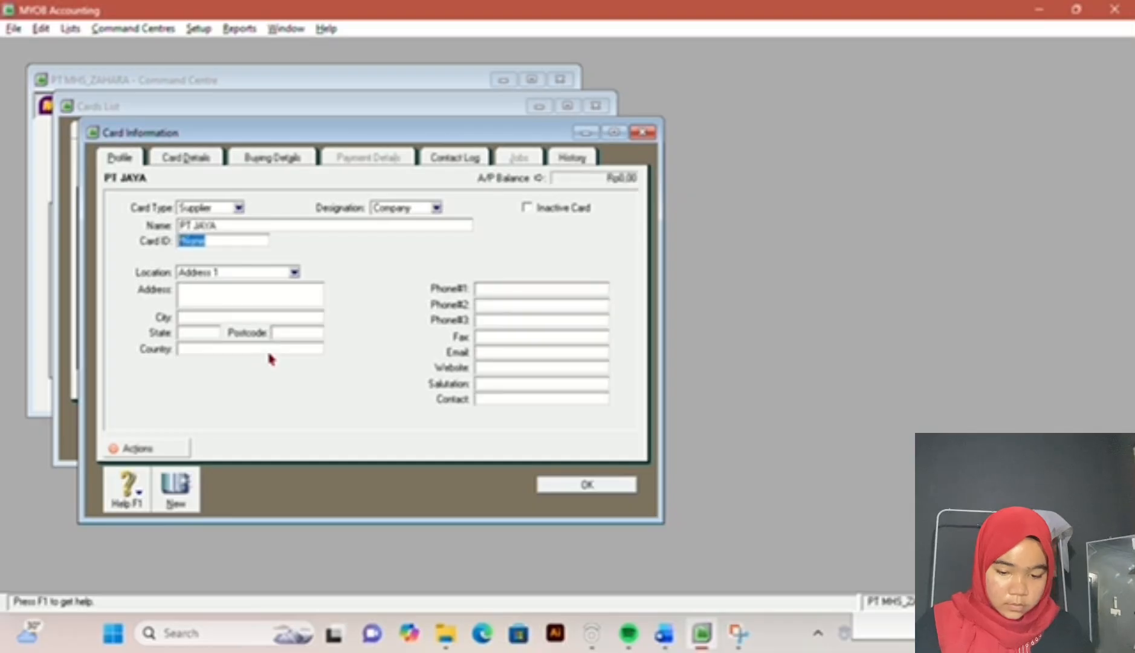
type("S003")
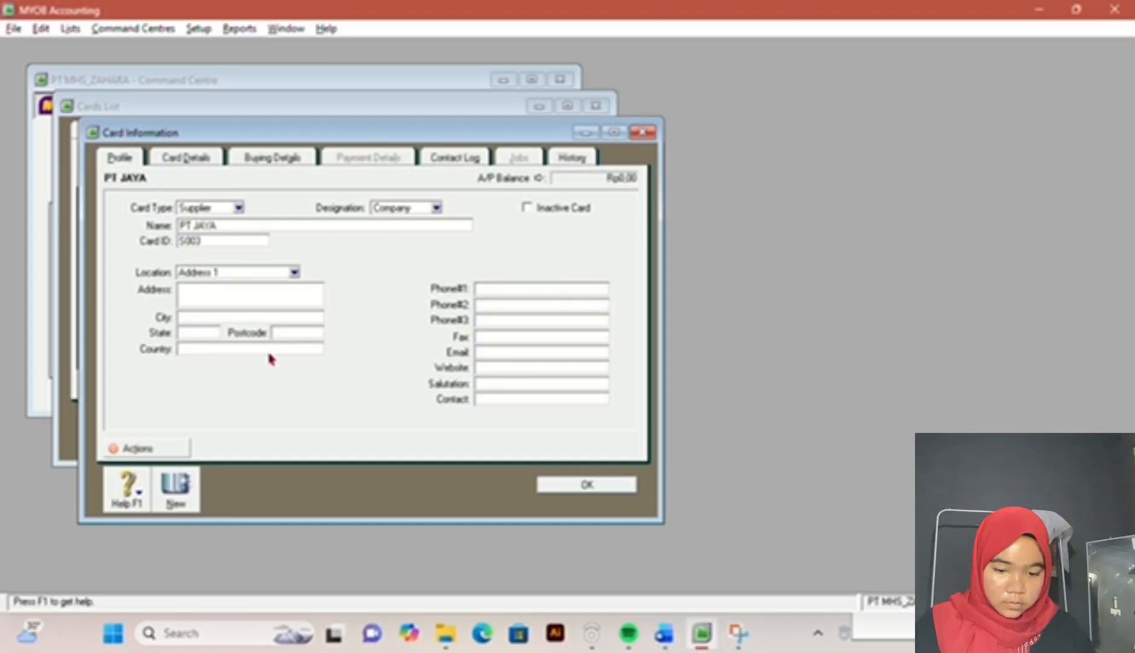
Step: Set the third supplier's terms to In a Given # of Days, 10 discount days, 50 balance due days and 2% early discount, and save the card
left_click(295, 160)
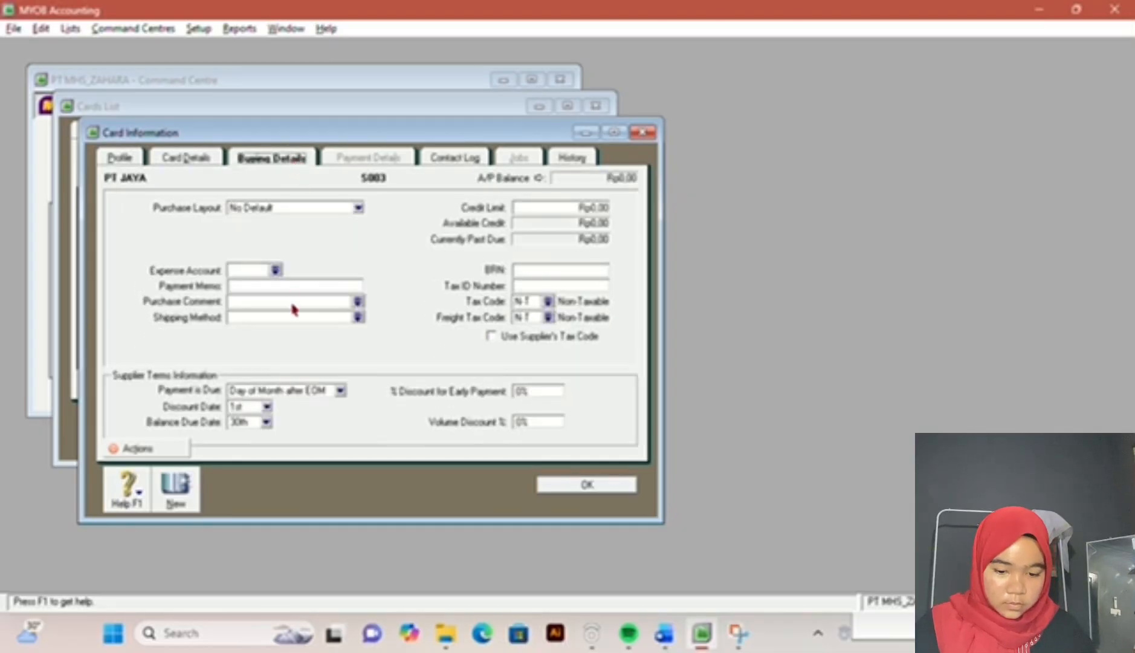
left_click(338, 395)
left_click(299, 429)
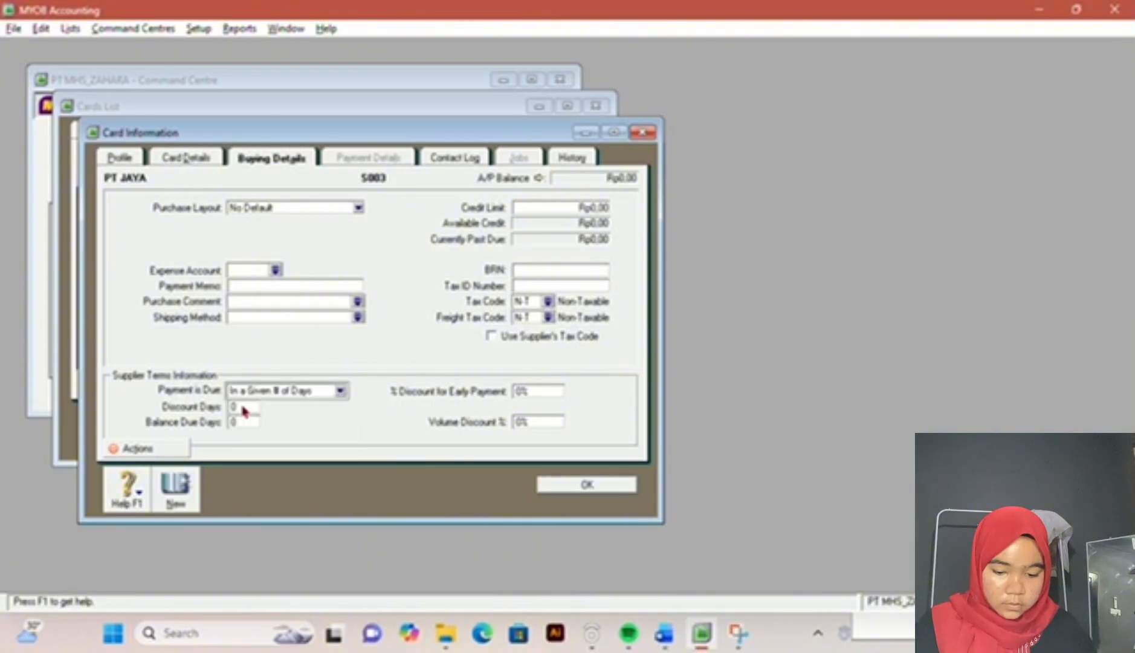
left_click(243, 411)
type("10")
key("Tab")
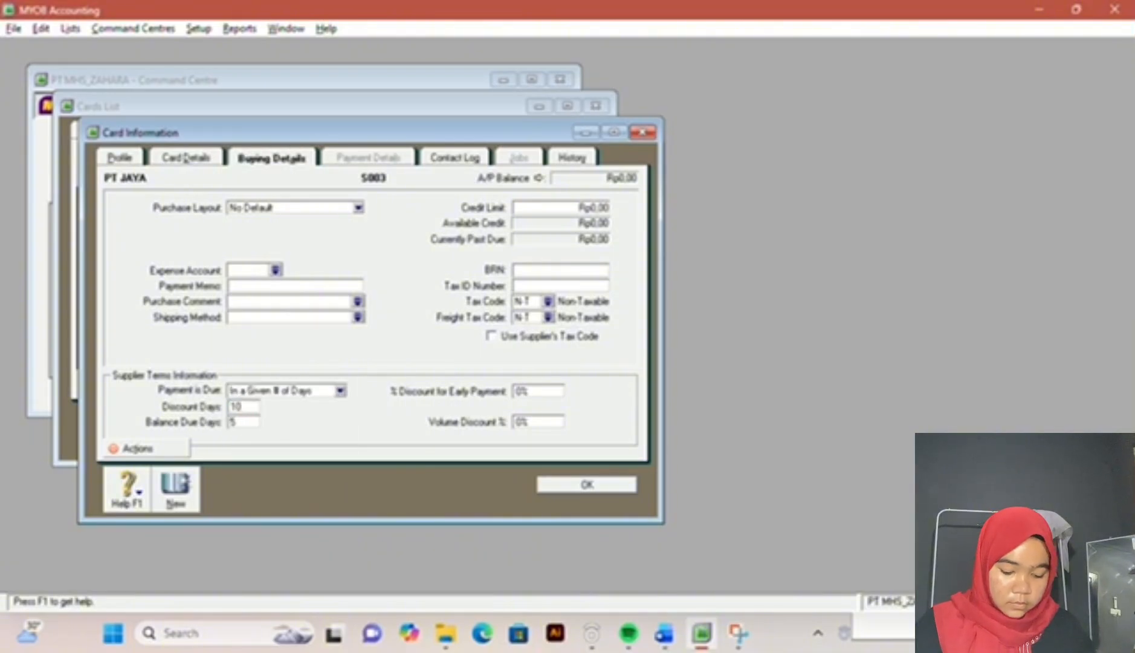
type("30")
key("Tab")
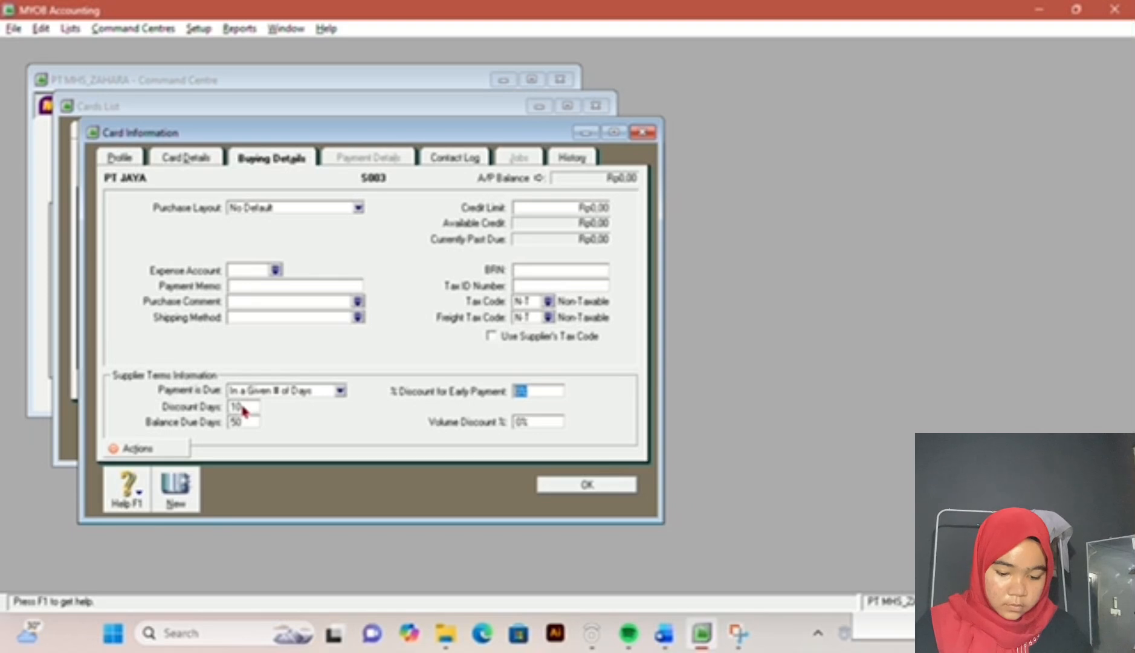
type("2")
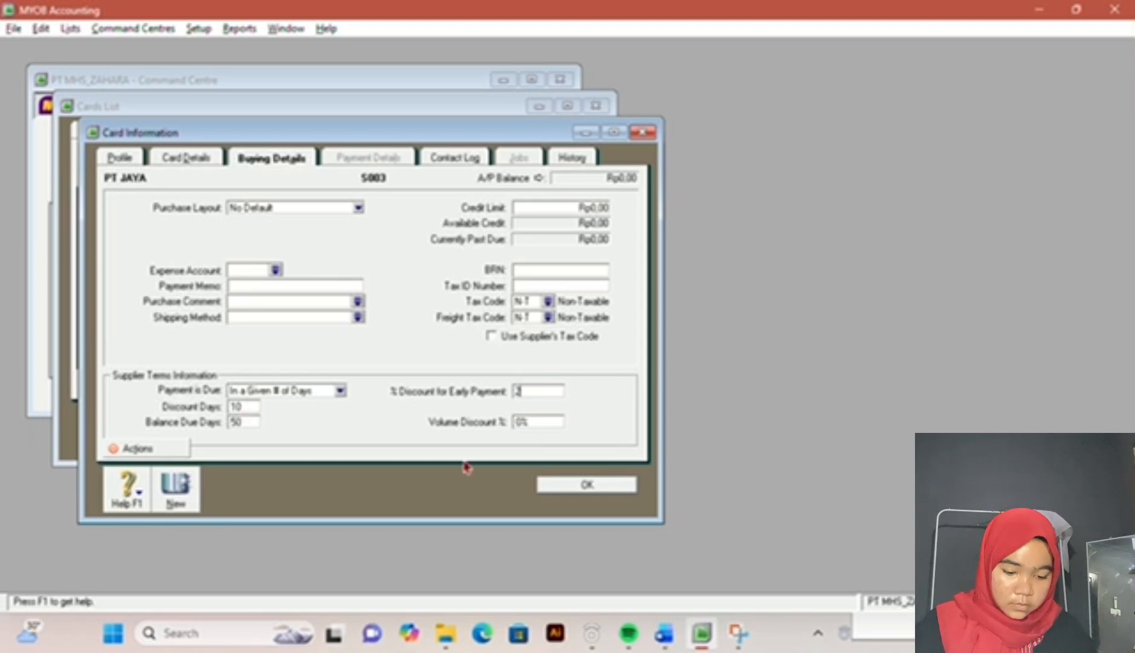
left_click(568, 487)
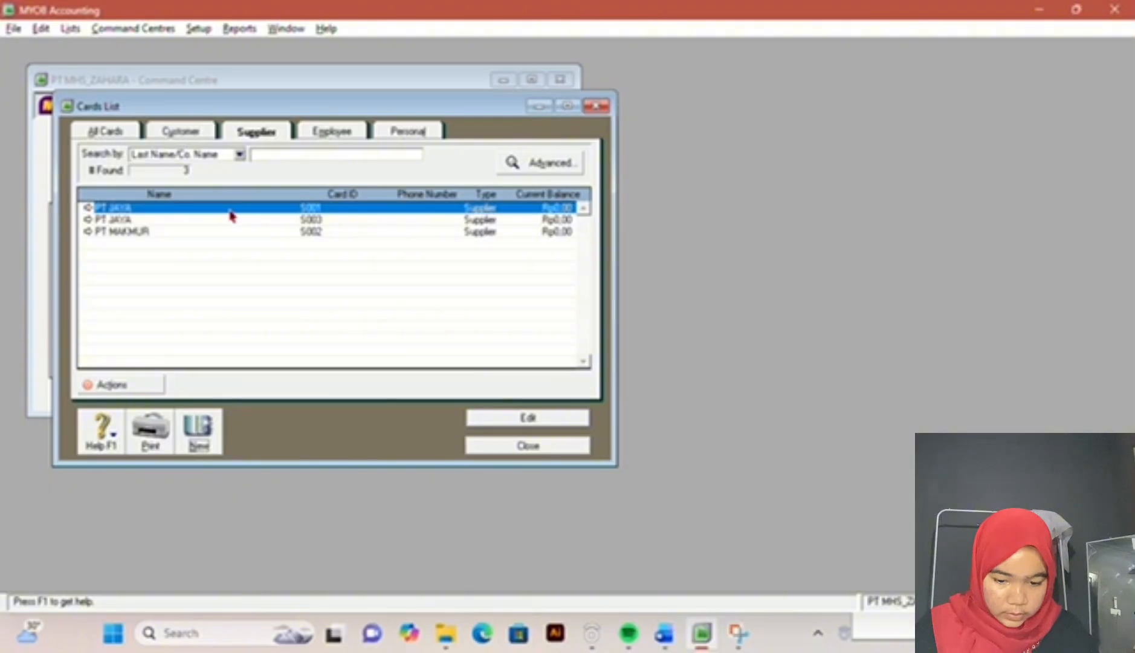
Step: Check the supplier names in the exam document and rename the third supplier's duplicate PT JAYA card as PT MAJU
left_click(665, 634)
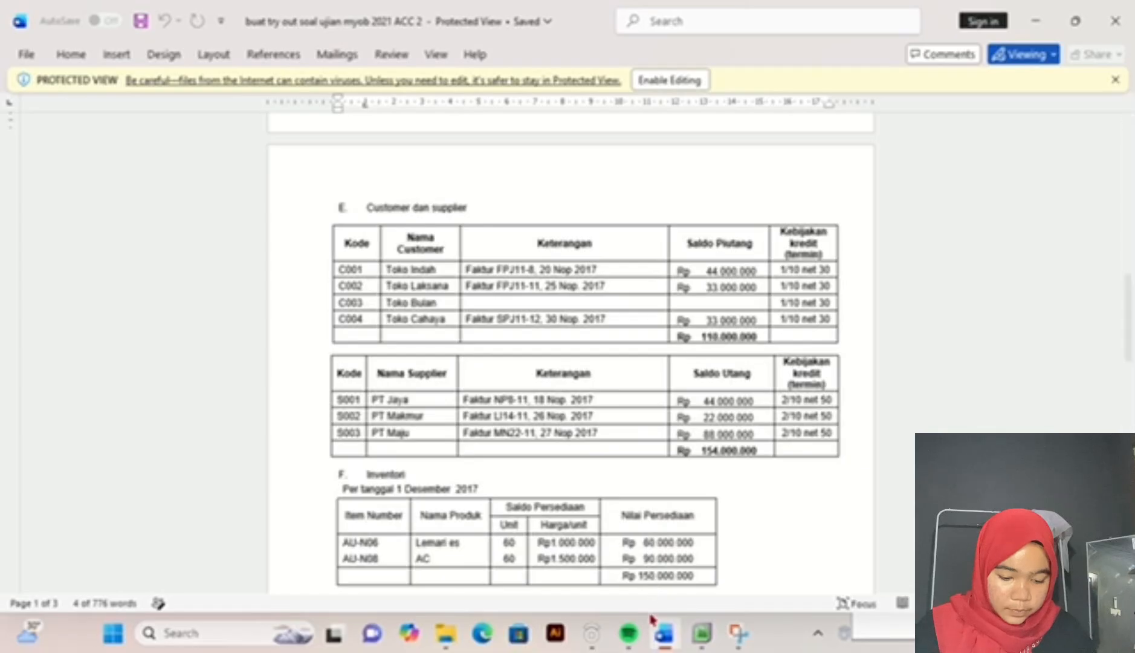
left_click(707, 633)
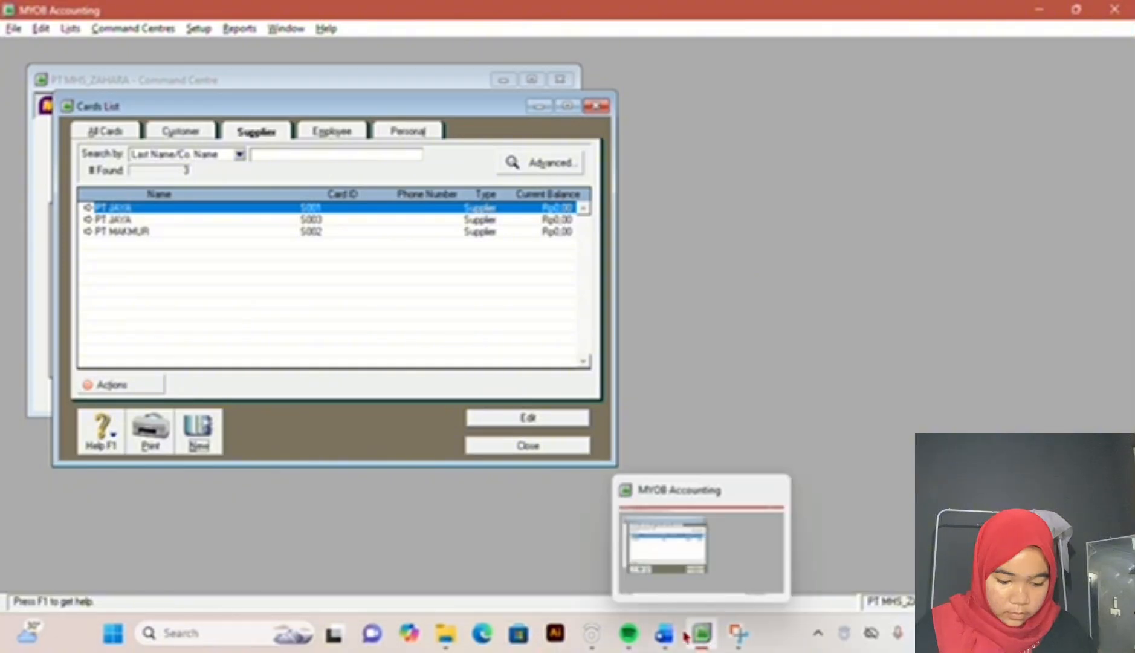
left_click(675, 637)
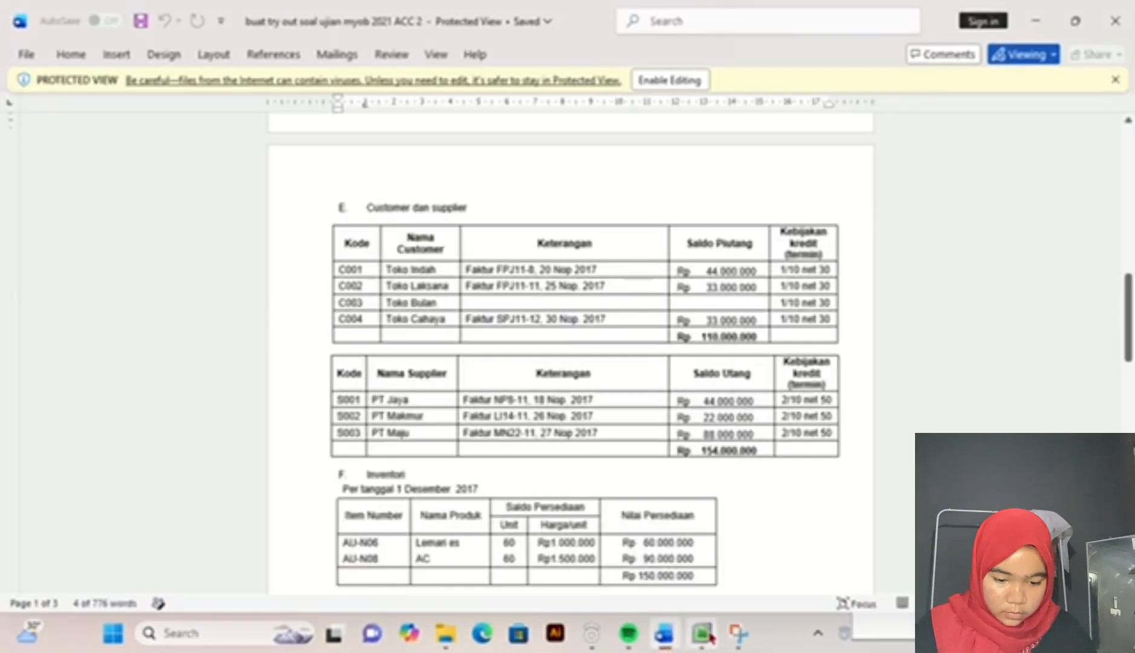
mouse_move(709, 641)
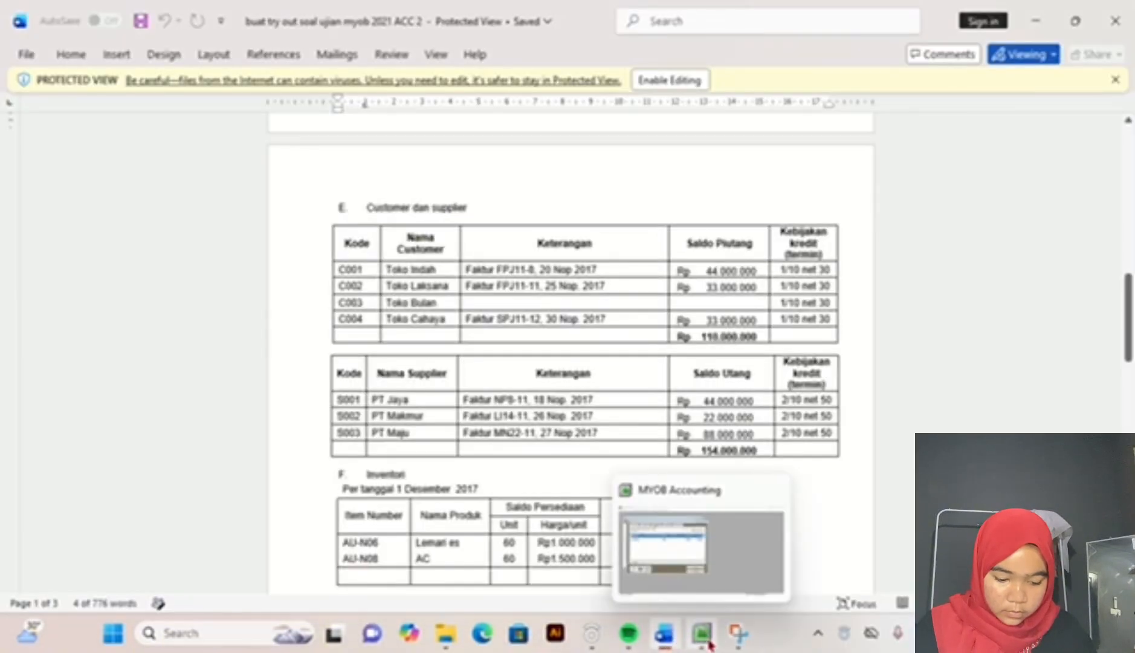
left_click(702, 634)
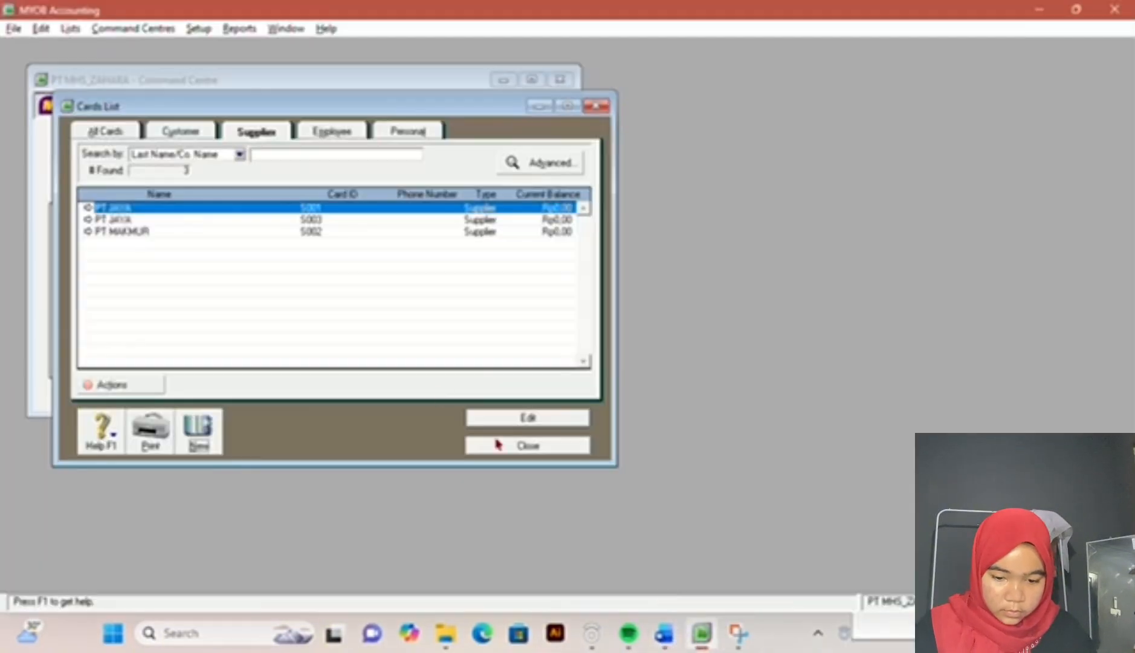
double_click(249, 223)
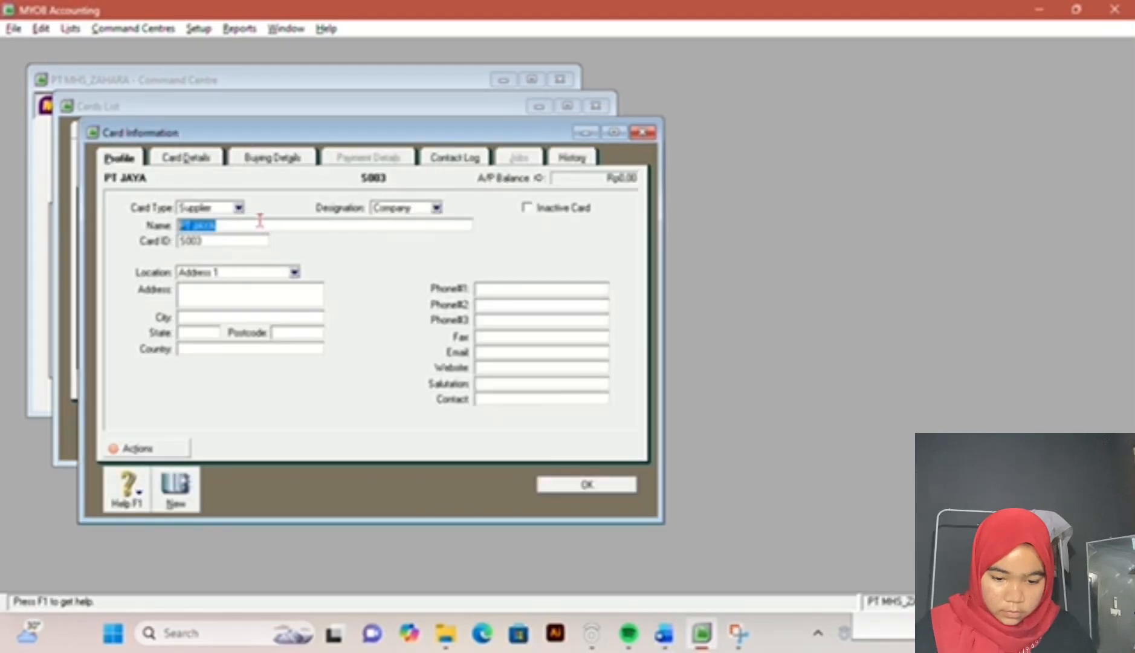
left_click(261, 224)
key("BackSpace")
key("BackSpace")
key("BackSpace")
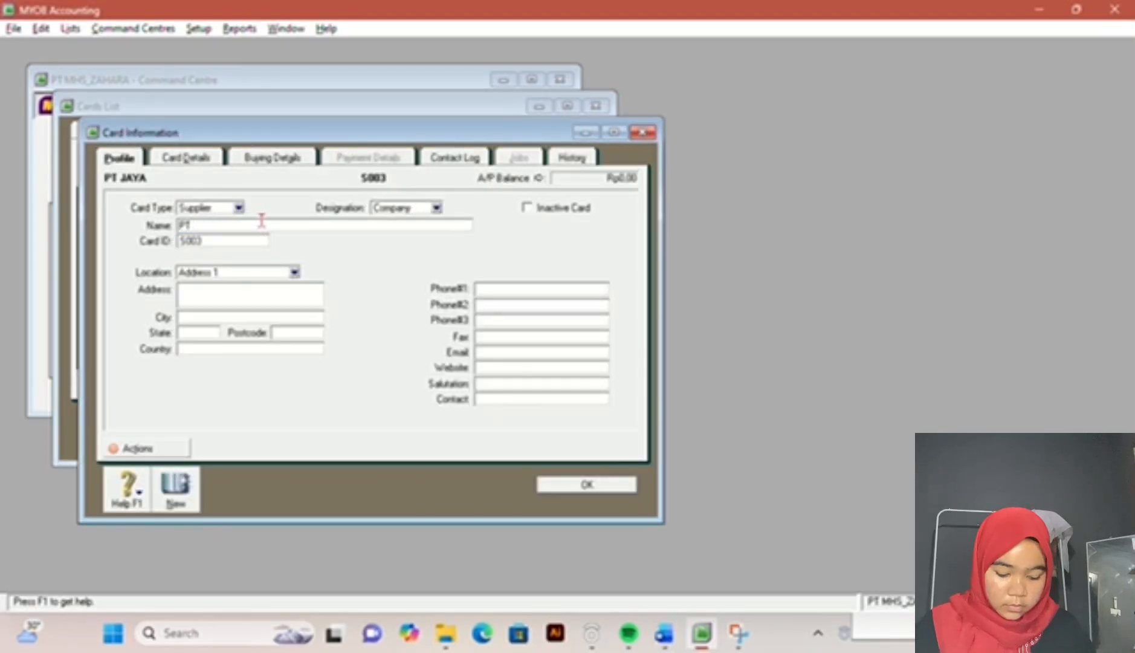
type("MAJU")
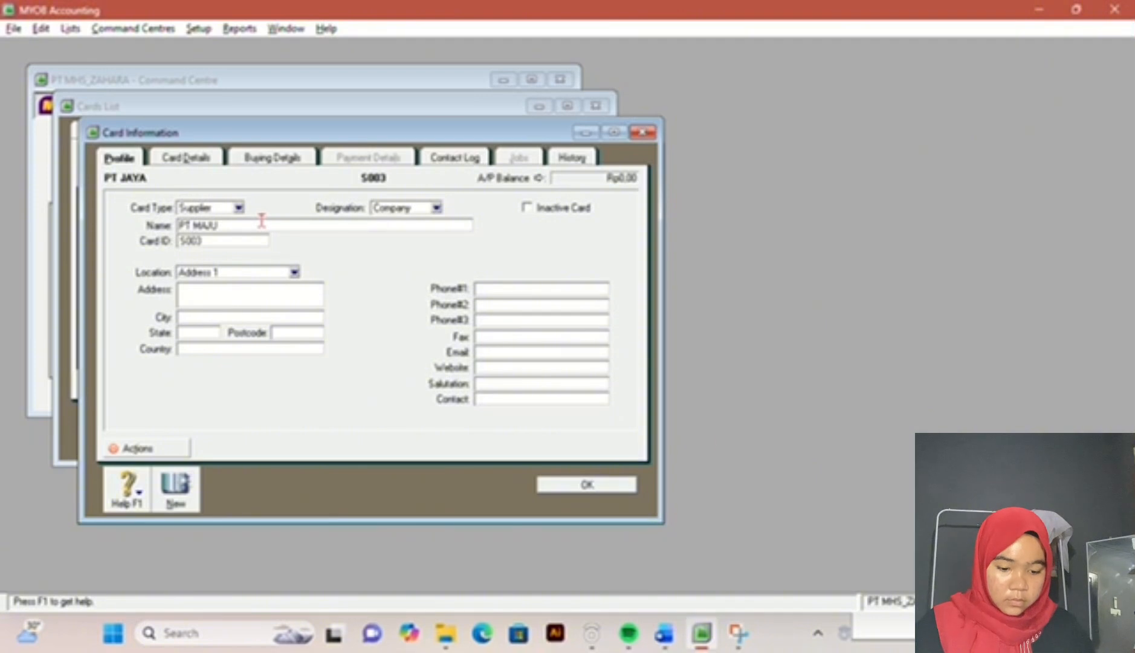
left_click(581, 487)
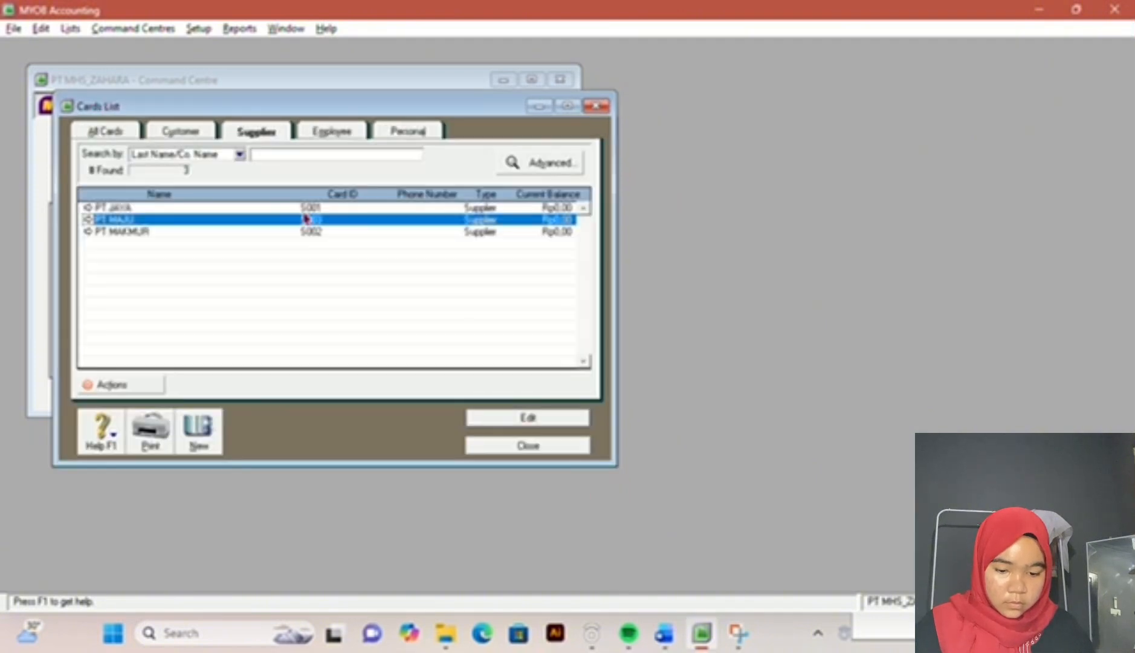
Step: Review the buying details and payment terms on the first supplier's PT JAYA card, and close the card and the cards list
double_click(296, 206)
left_click(298, 160)
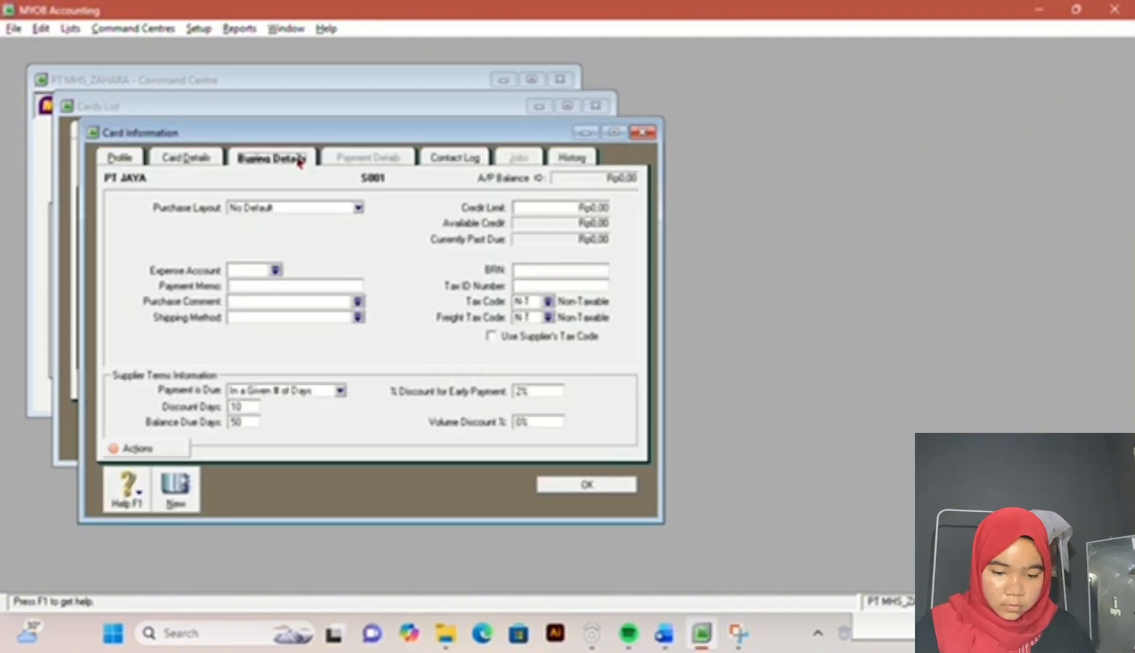
left_click(561, 487)
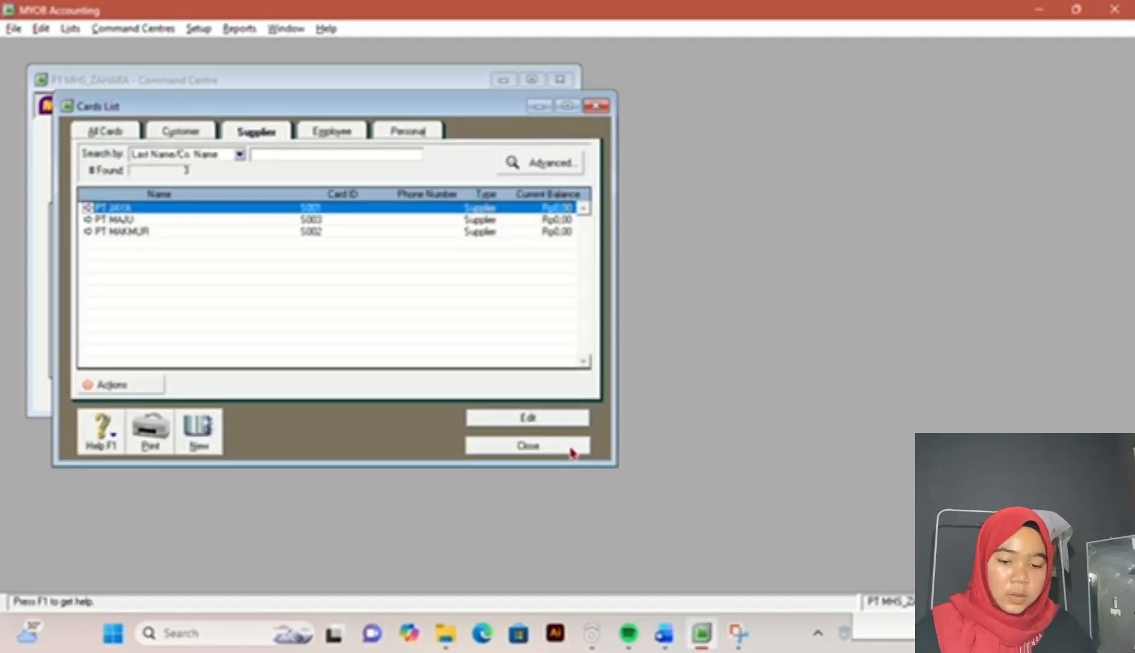
left_click(572, 451)
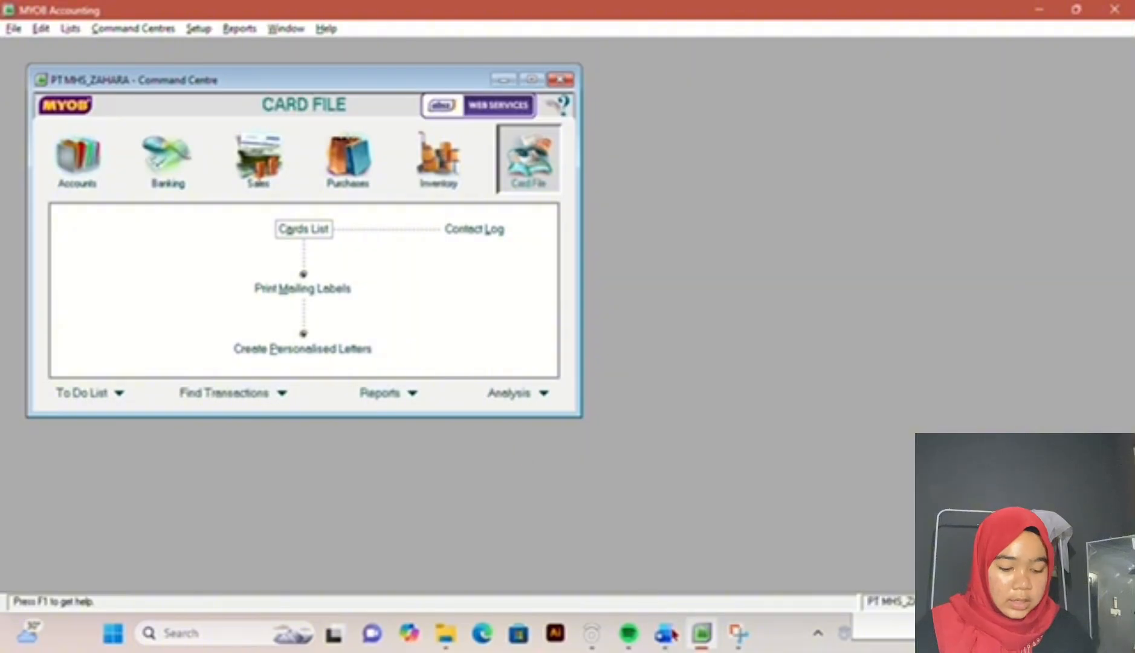
Step: Check the customer table in the exam document and open the Customer Balances setup window
left_click(672, 634)
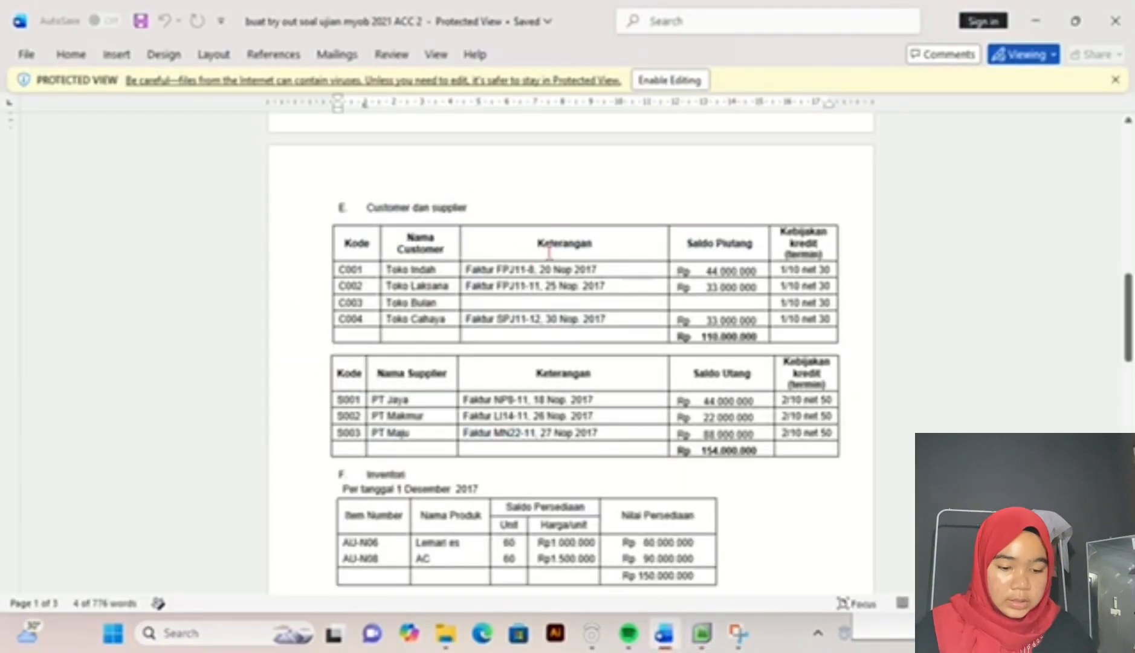
left_click(703, 634)
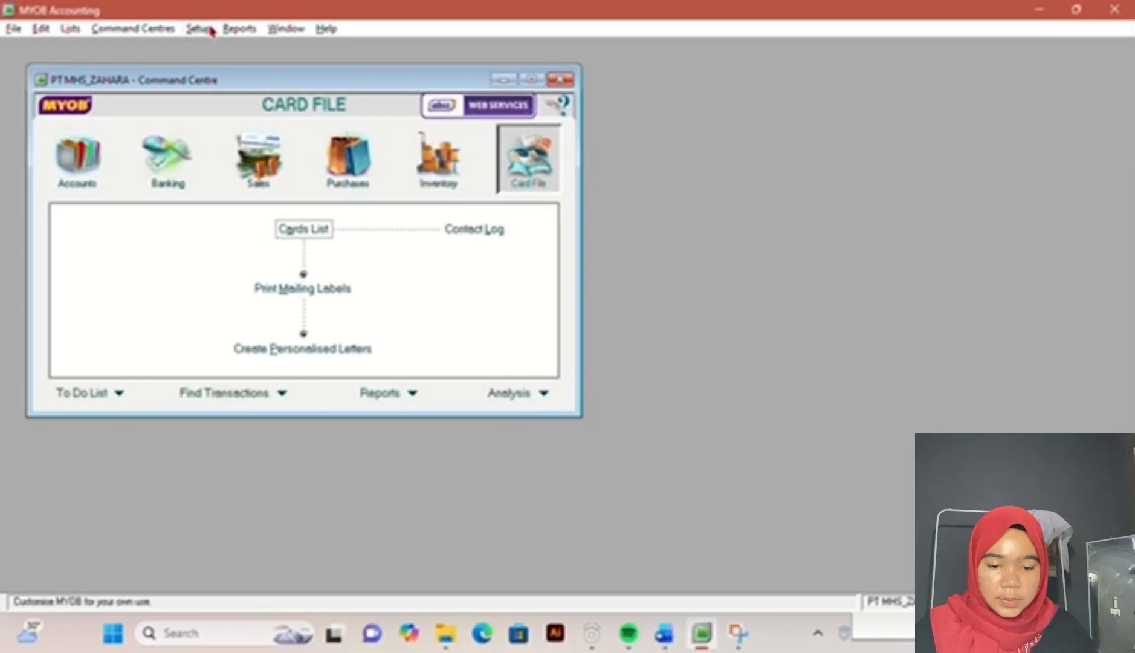
left_click(209, 30)
mouse_move(240, 70)
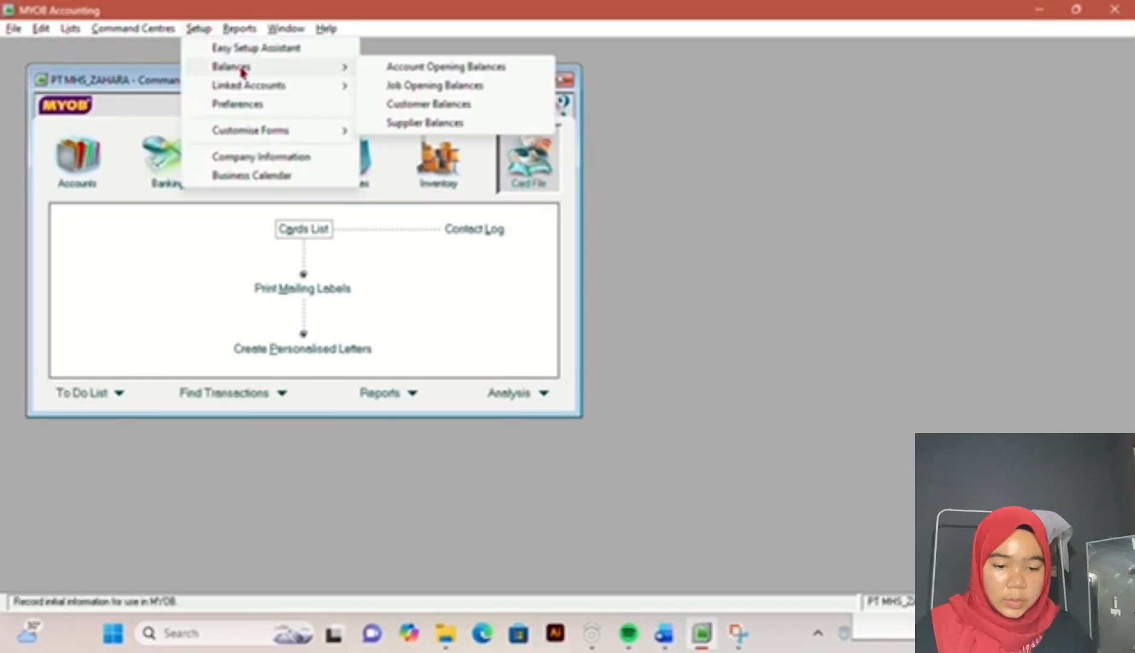
left_click(403, 108)
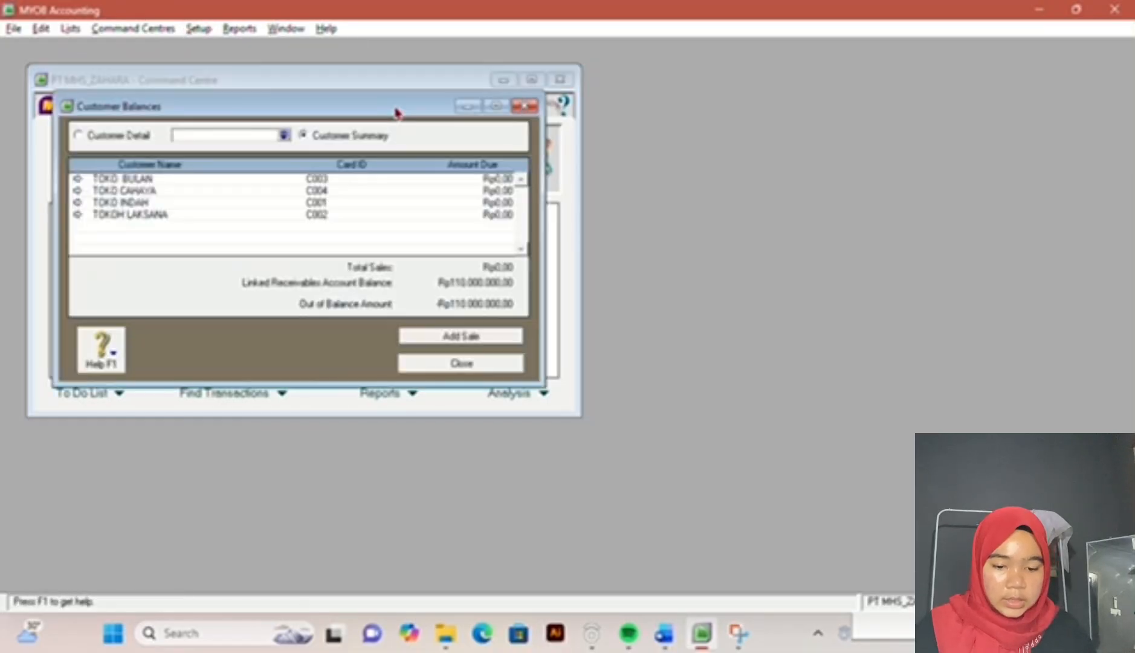
double_click(205, 184)
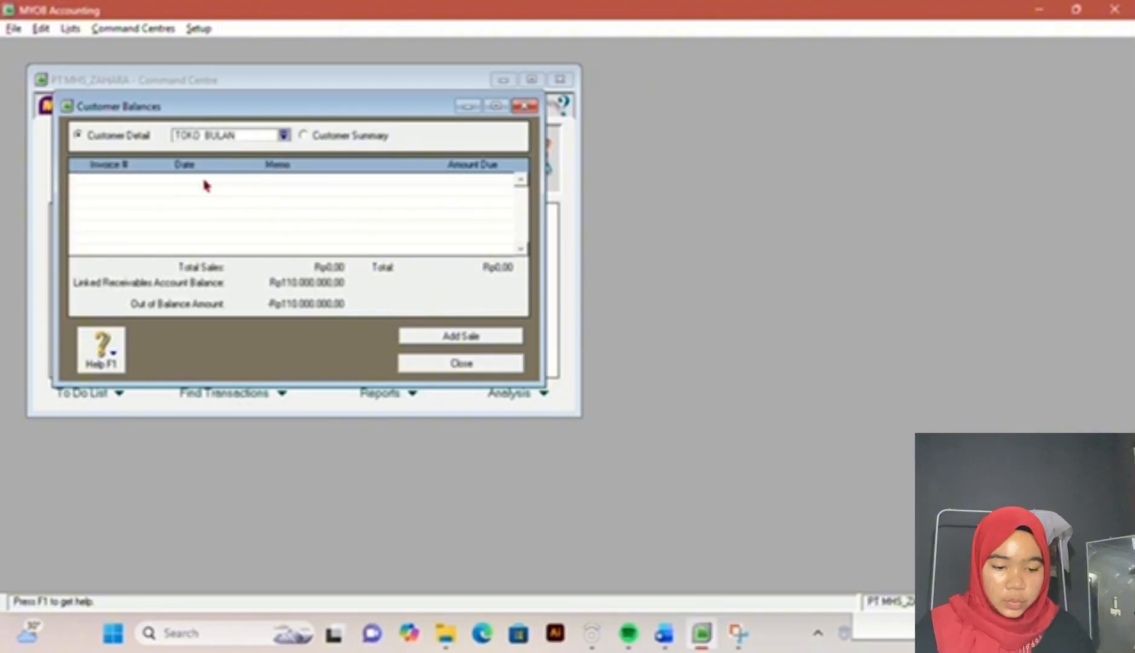
left_click(449, 342)
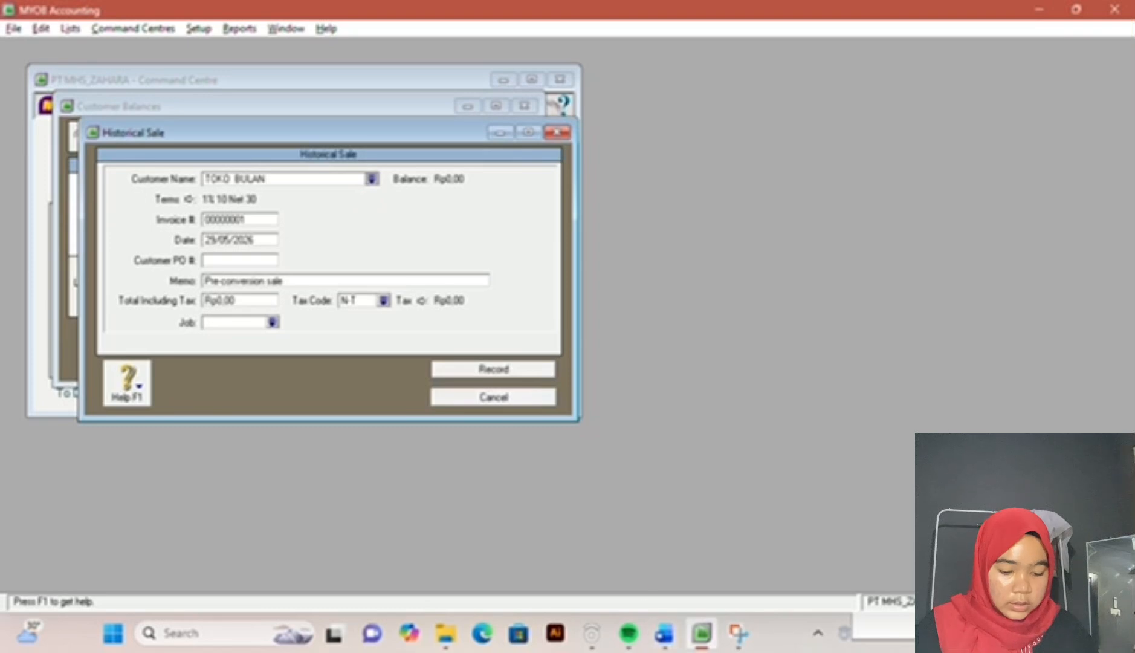
left_click(664, 633)
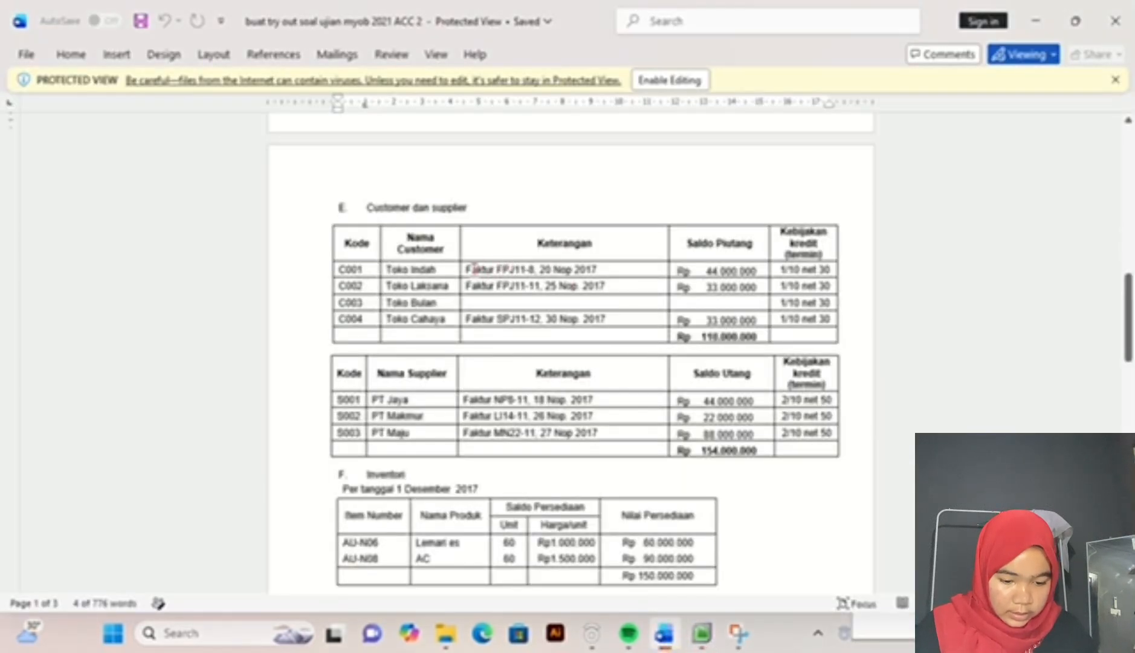
left_click(701, 633)
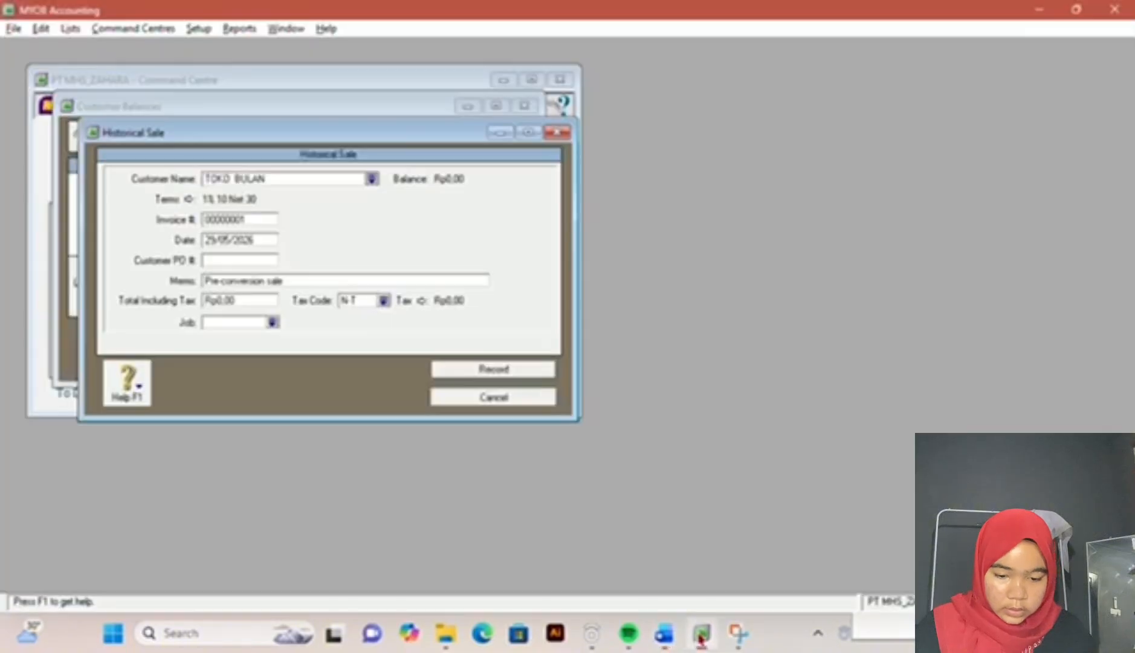
left_click(664, 633)
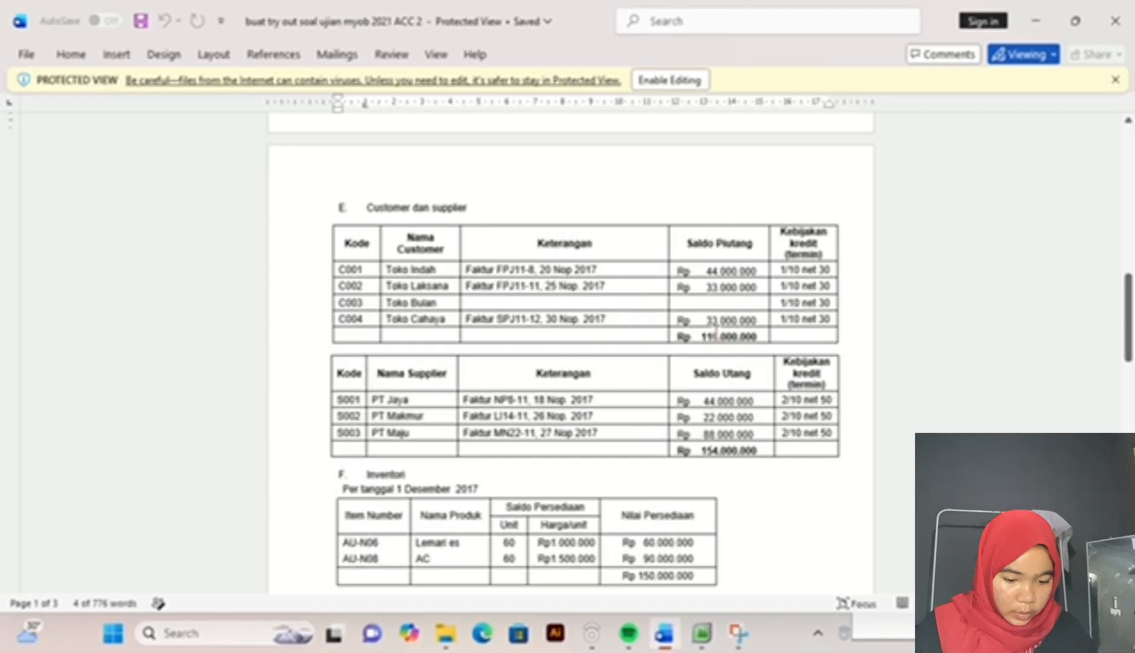
left_click(701, 633)
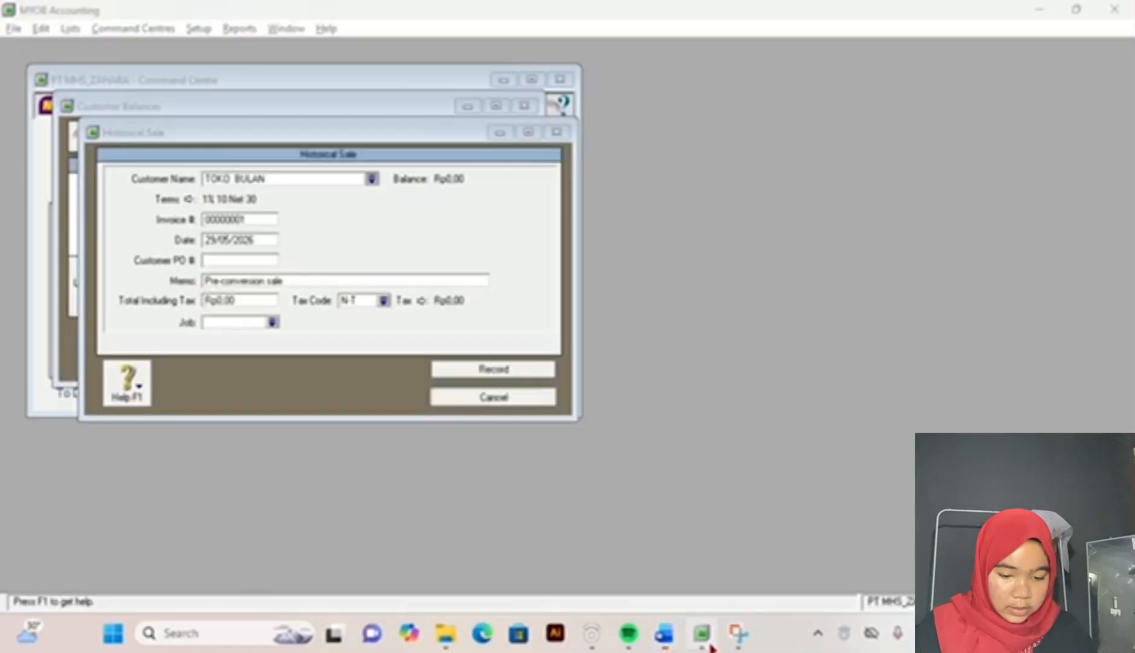
left_click(518, 398)
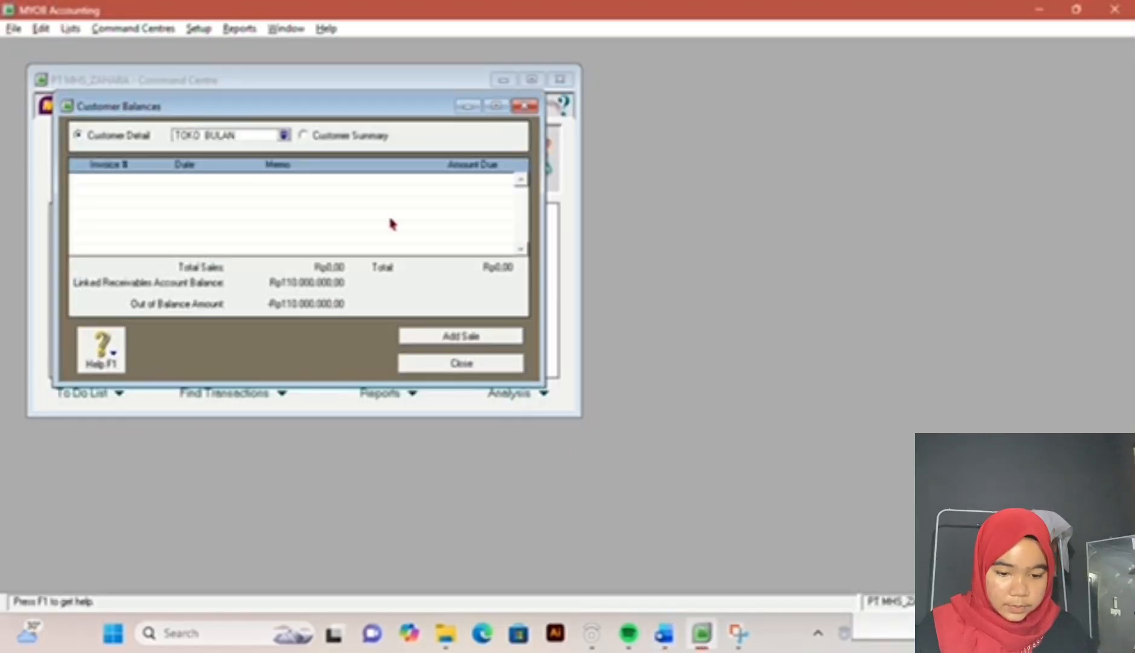
left_click(306, 136)
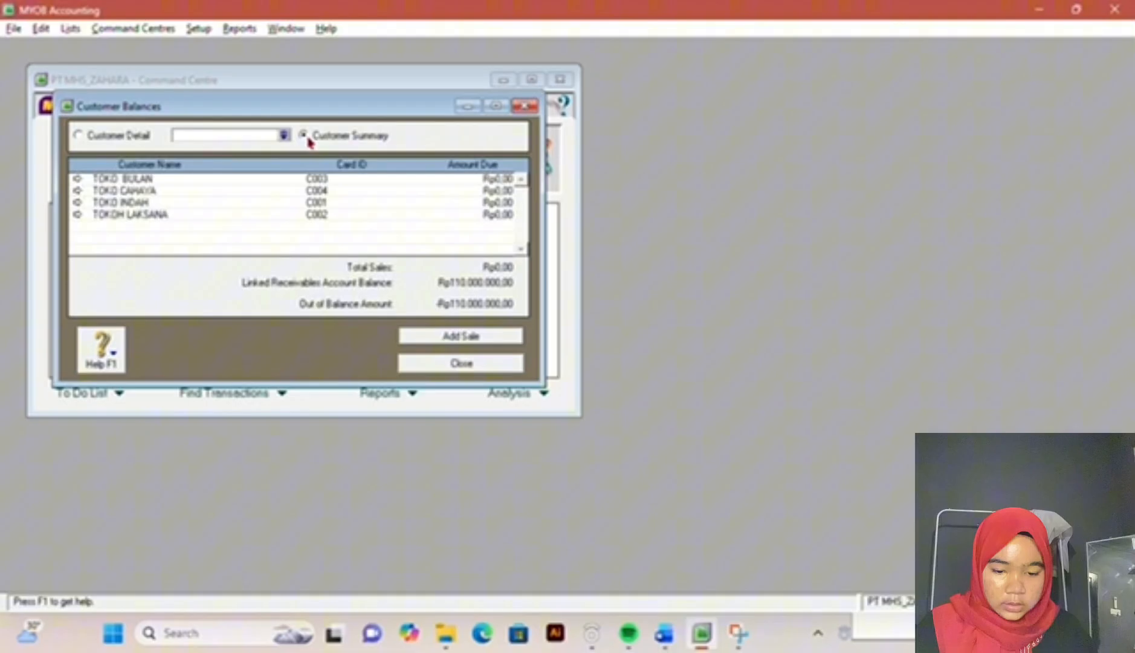
Step: Start a historical sale for TOKO CAHAYA and set its invoice number to SPJ11-12 from the exam document
double_click(281, 193)
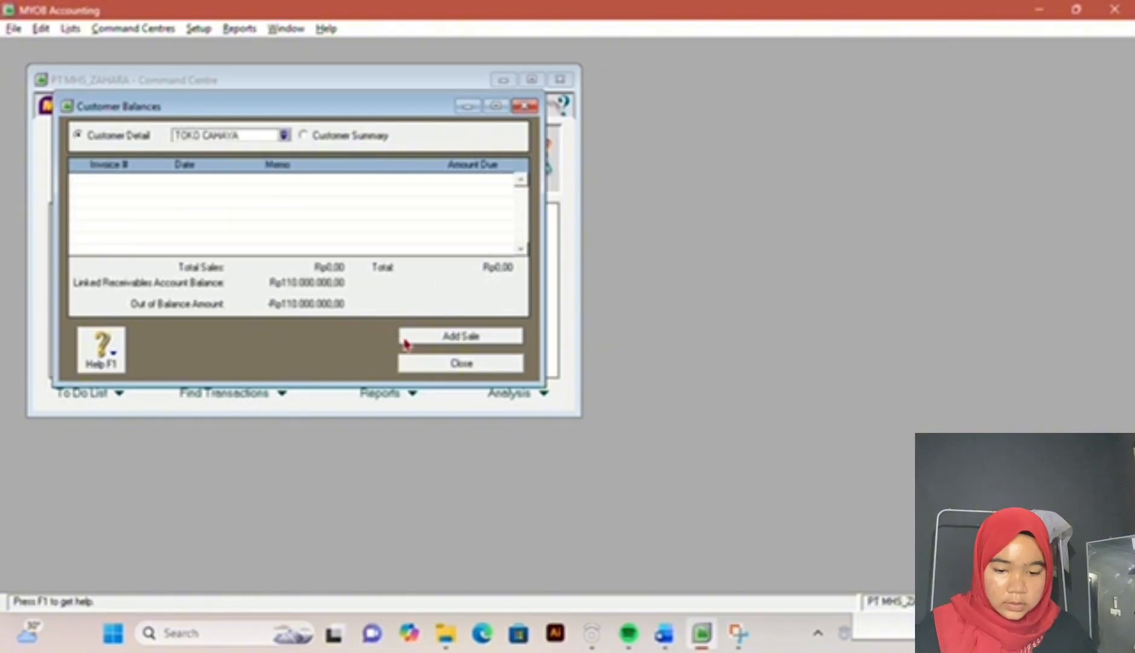
left_click(406, 338)
left_click(663, 632)
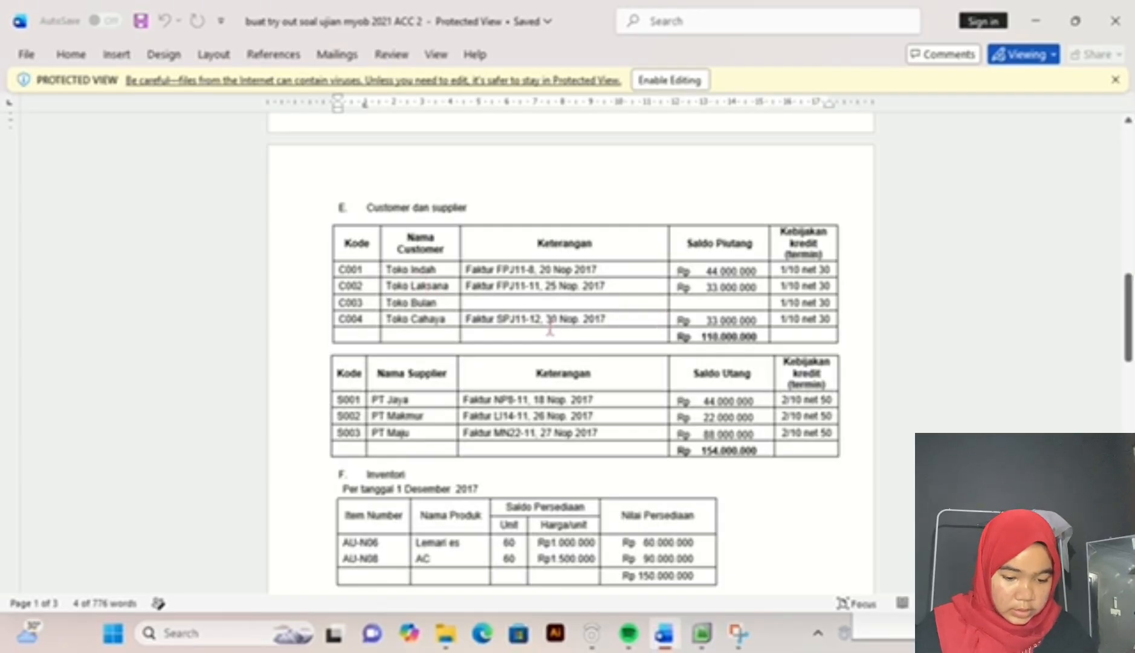
left_click_drag(701, 633, 422, 343)
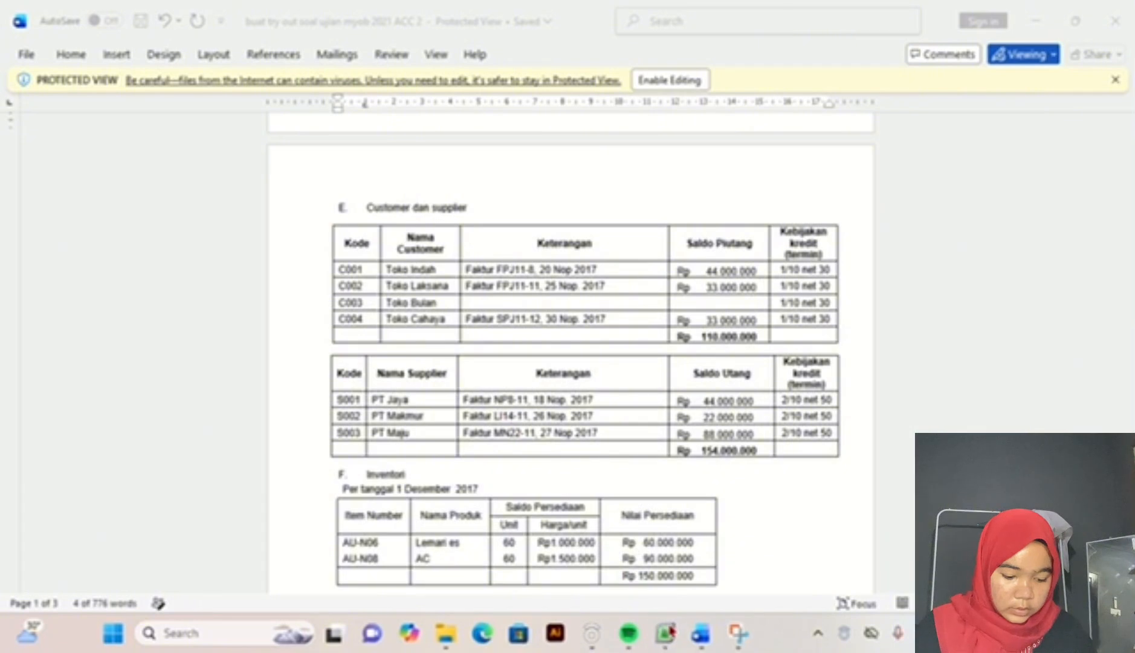
left_click(667, 633)
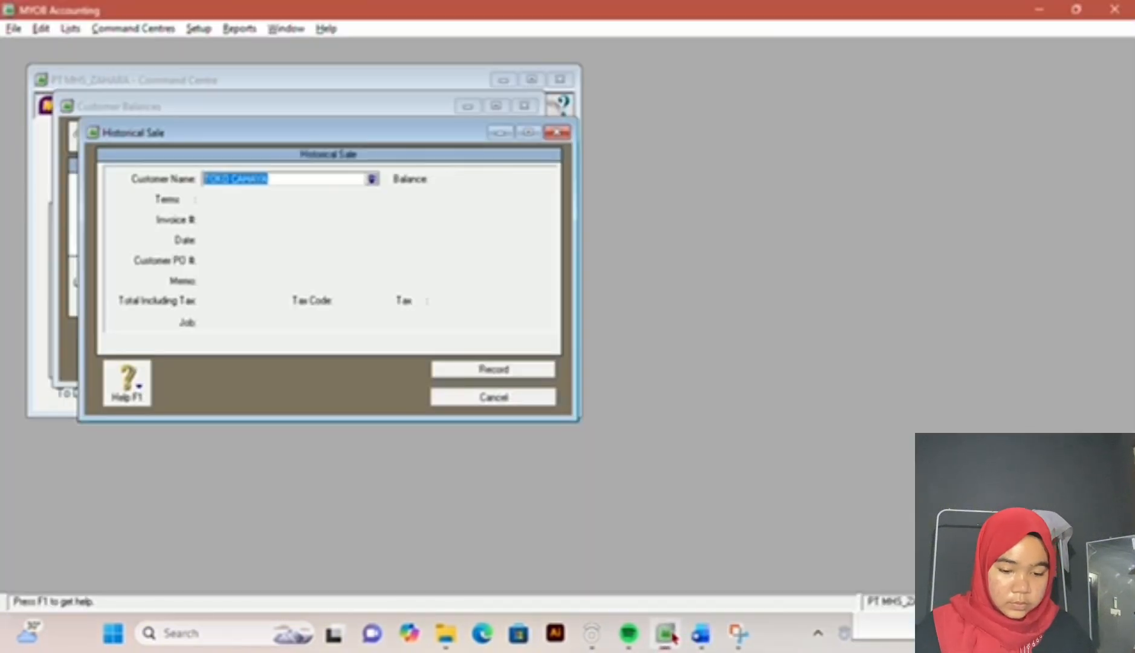
key("Tab")
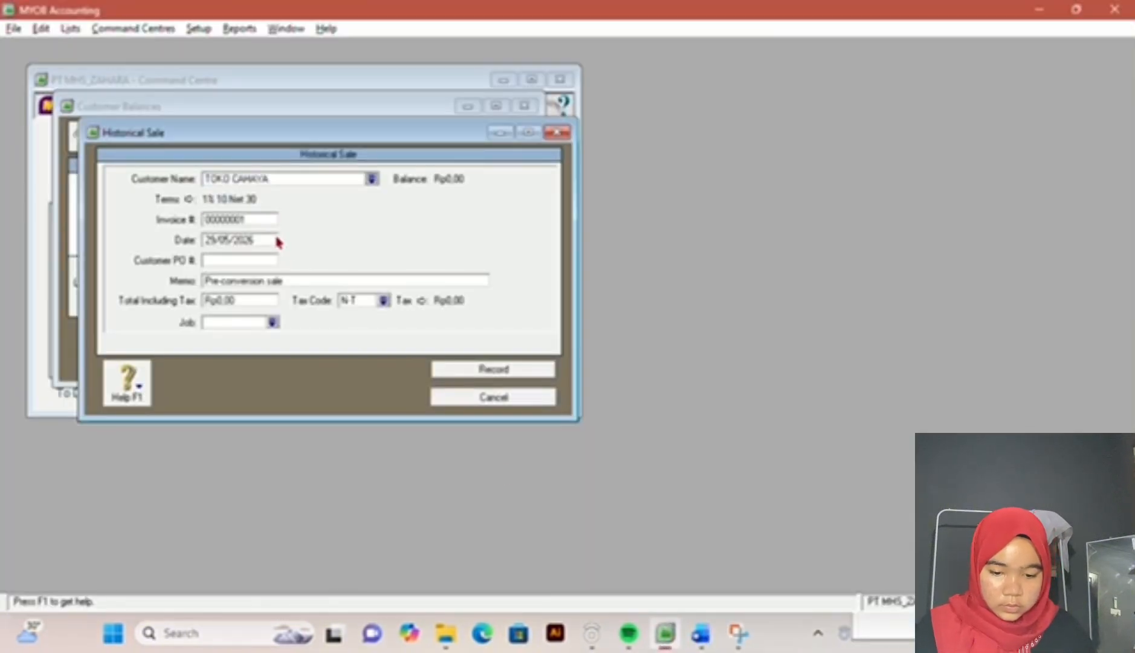
key("Tab")
key("Tab")
type("5")
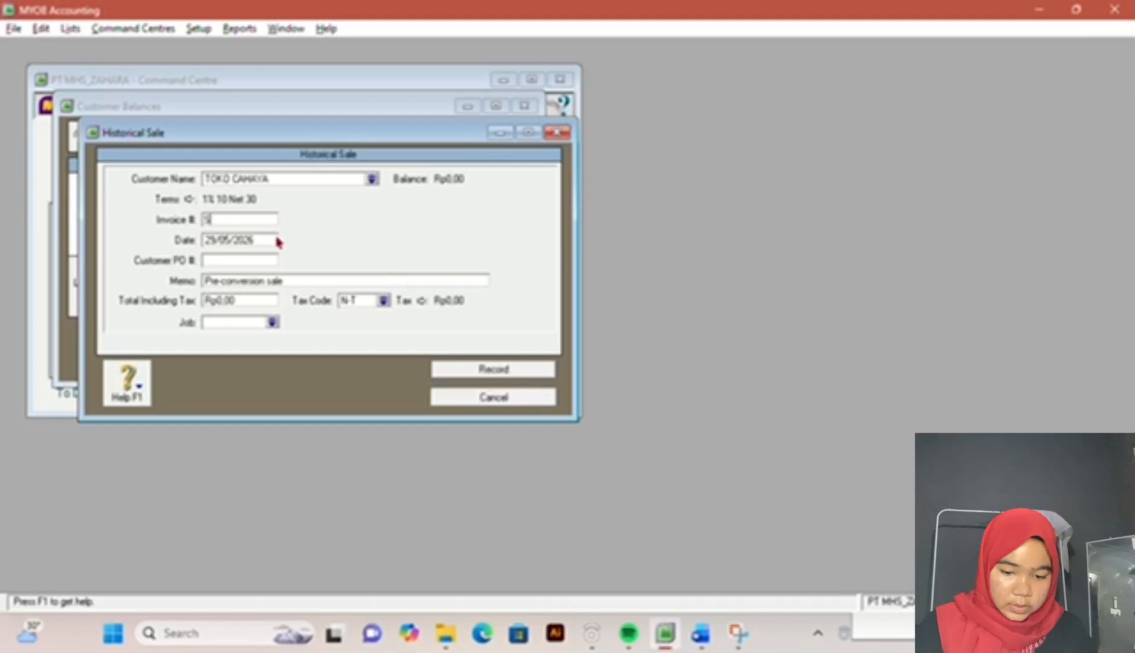
type("P/11-12")
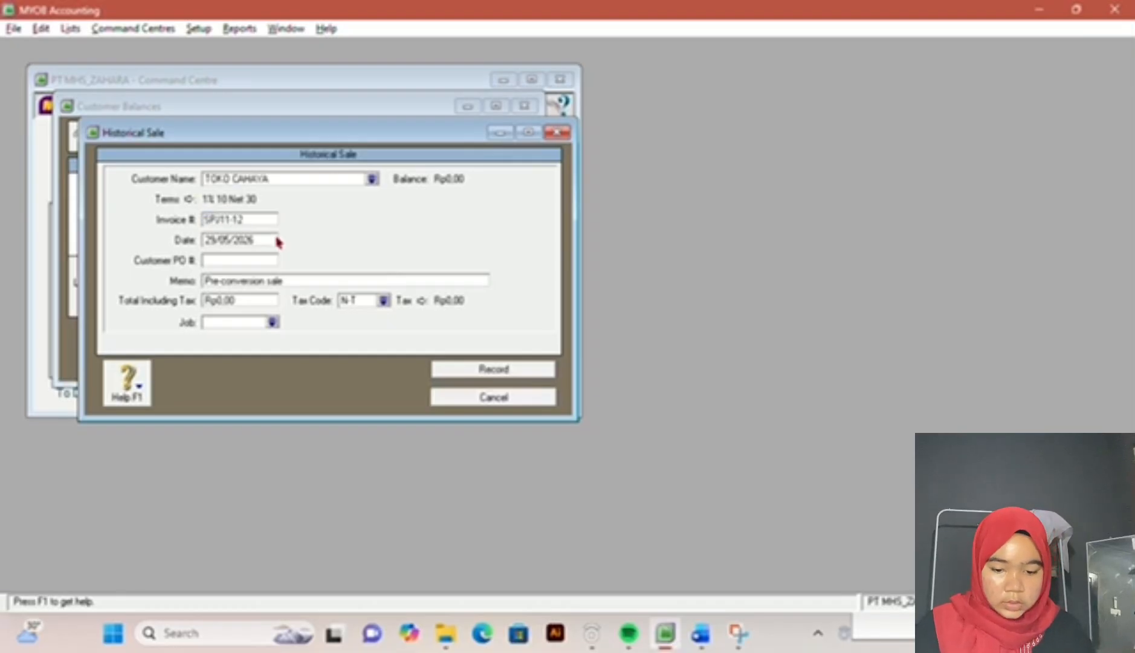
key("Tab")
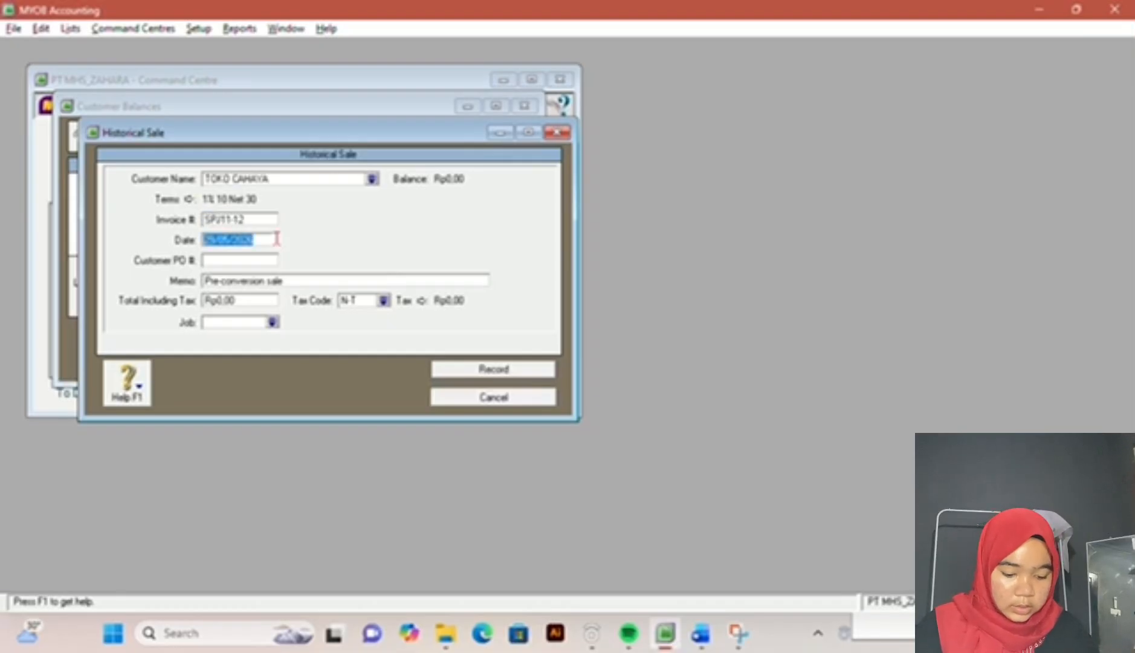
Step: Check the invoice date in the exam document and set the TOKO CAHAYA historical sale's date to 30/11/2017
left_click(701, 633)
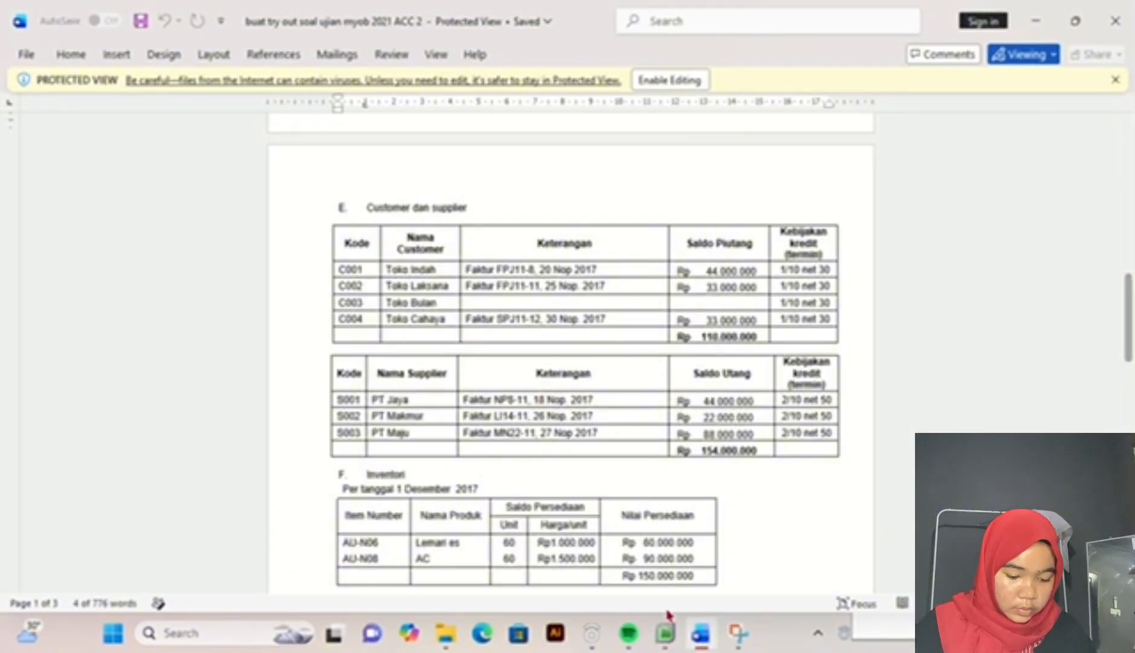
left_click(666, 631)
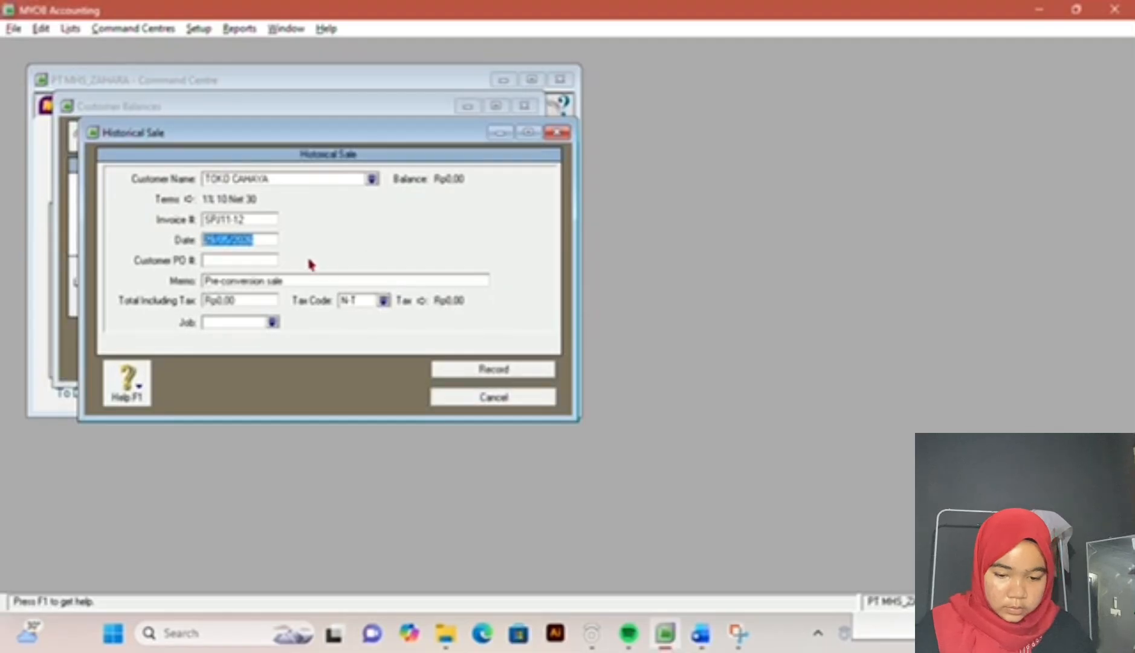
type("30/11")
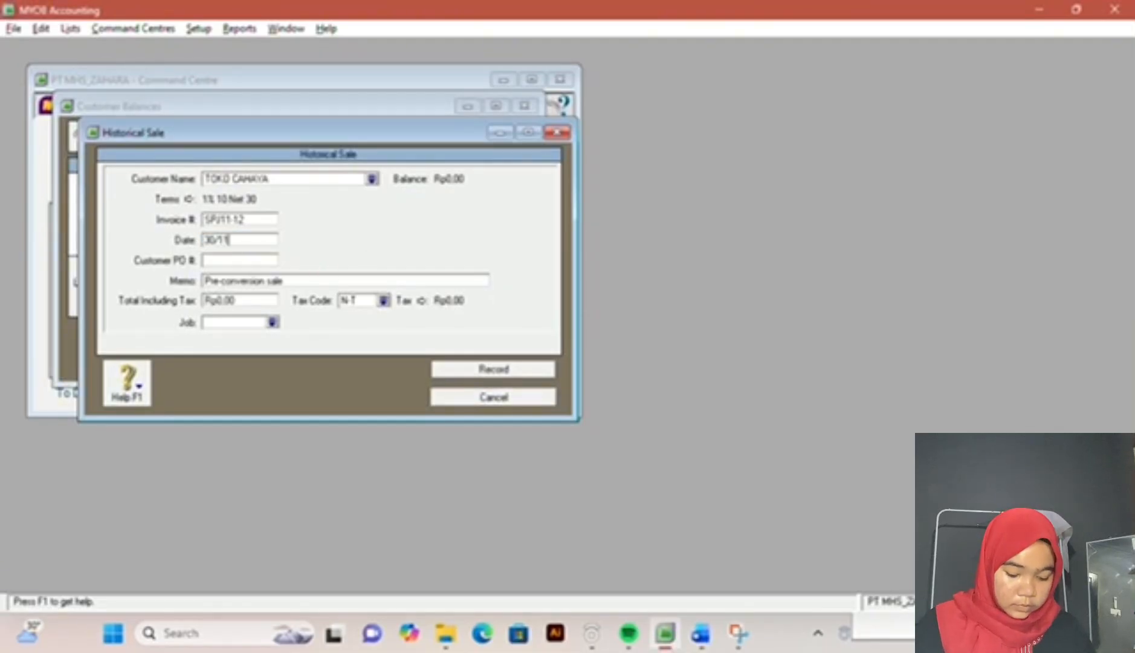
type("/201")
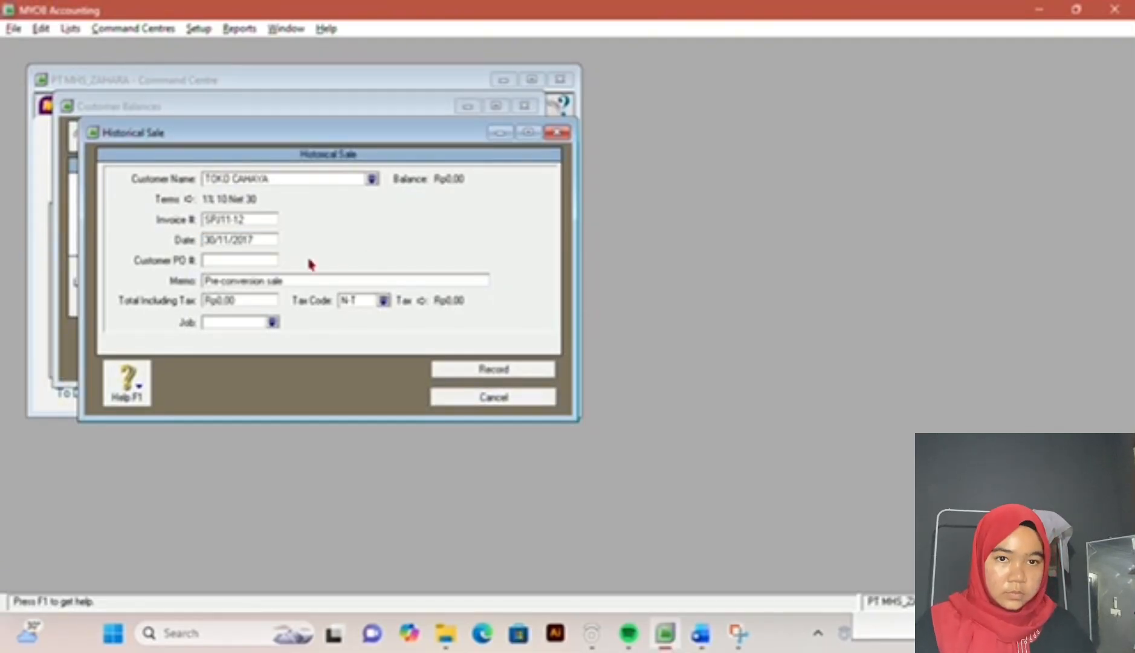
type("7")
key("Tab")
key("Tab")
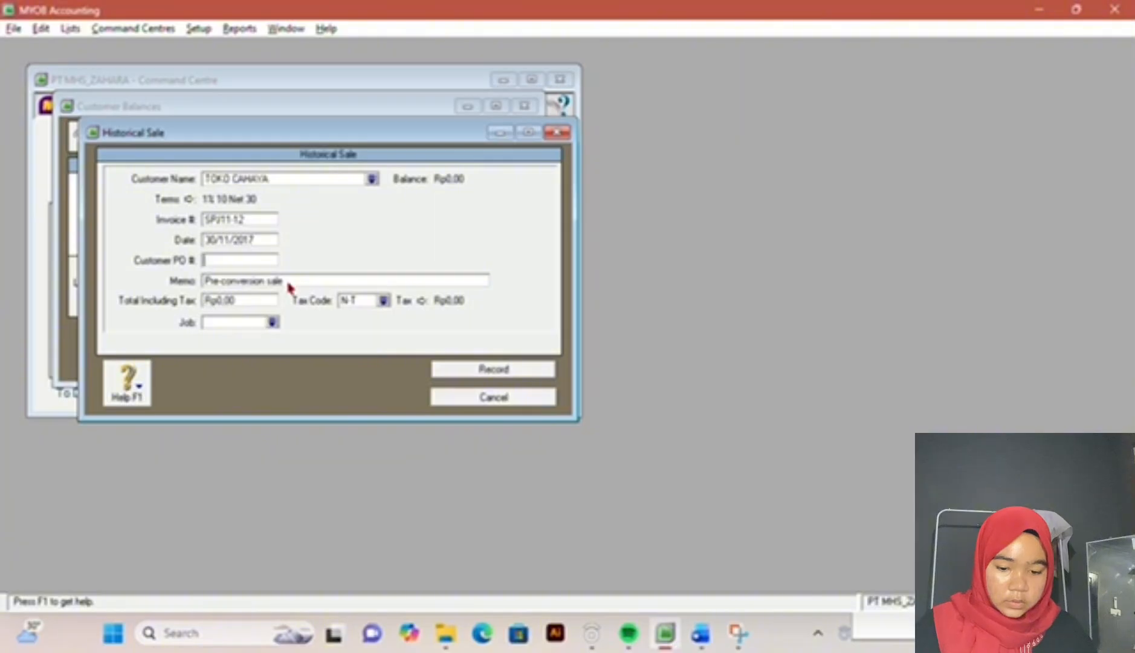
key("Tab")
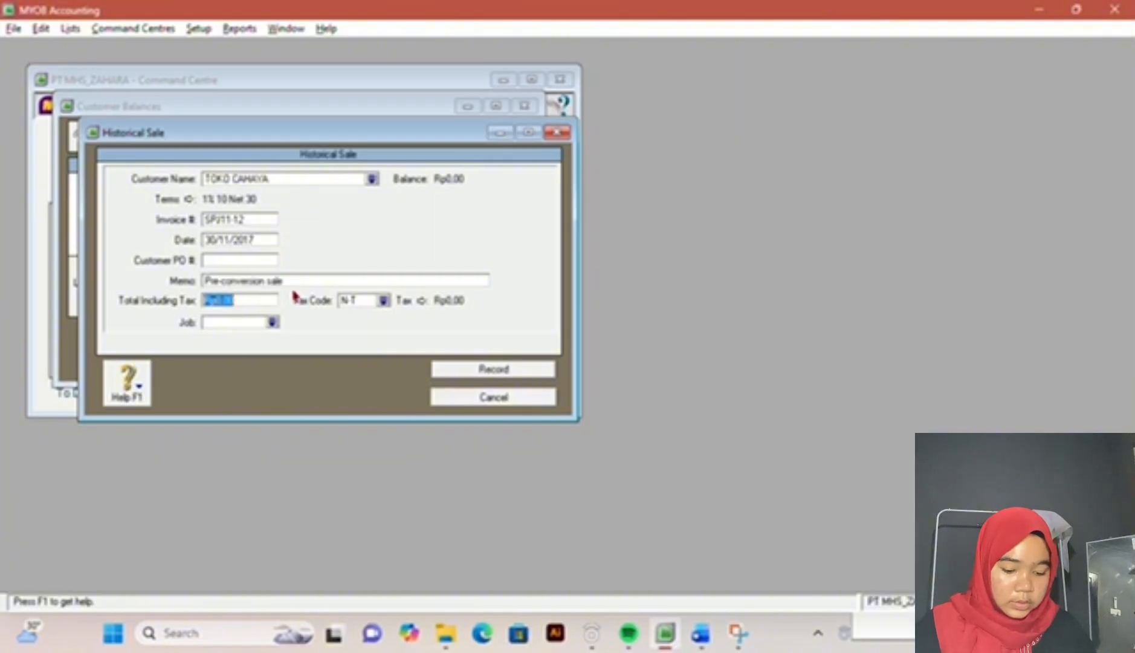
Step: Look up TOKO CAHAYA's receivable in the exam document, set the sale's total including tax to 33000000, and record it
mouse_move(701, 633)
left_click(701, 556)
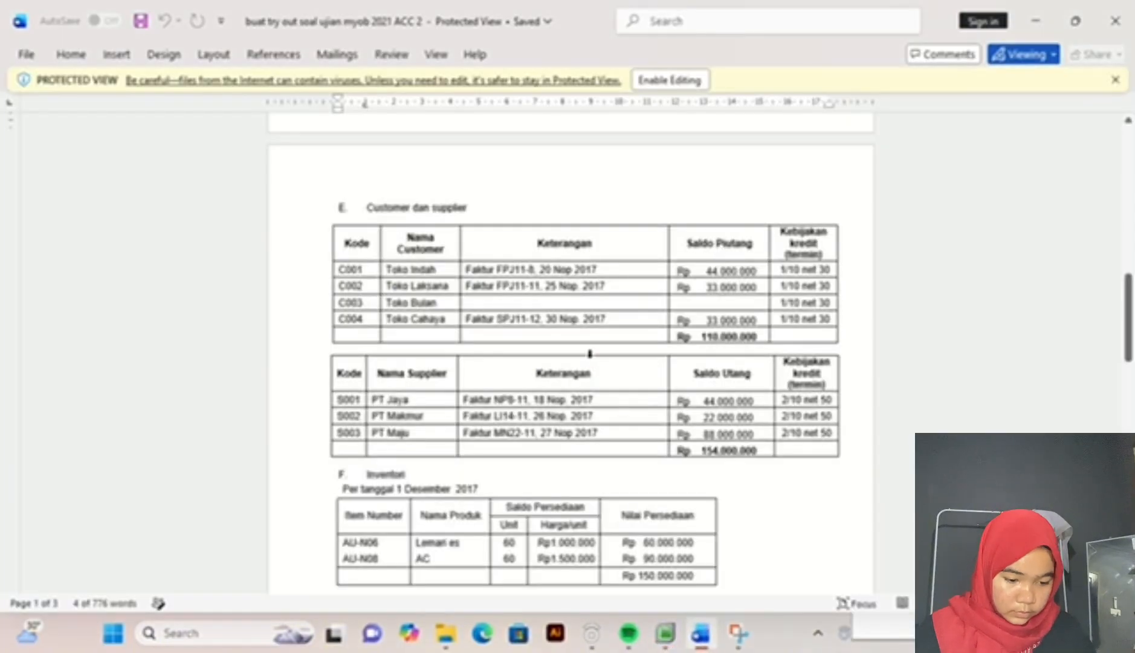
left_click(664, 633)
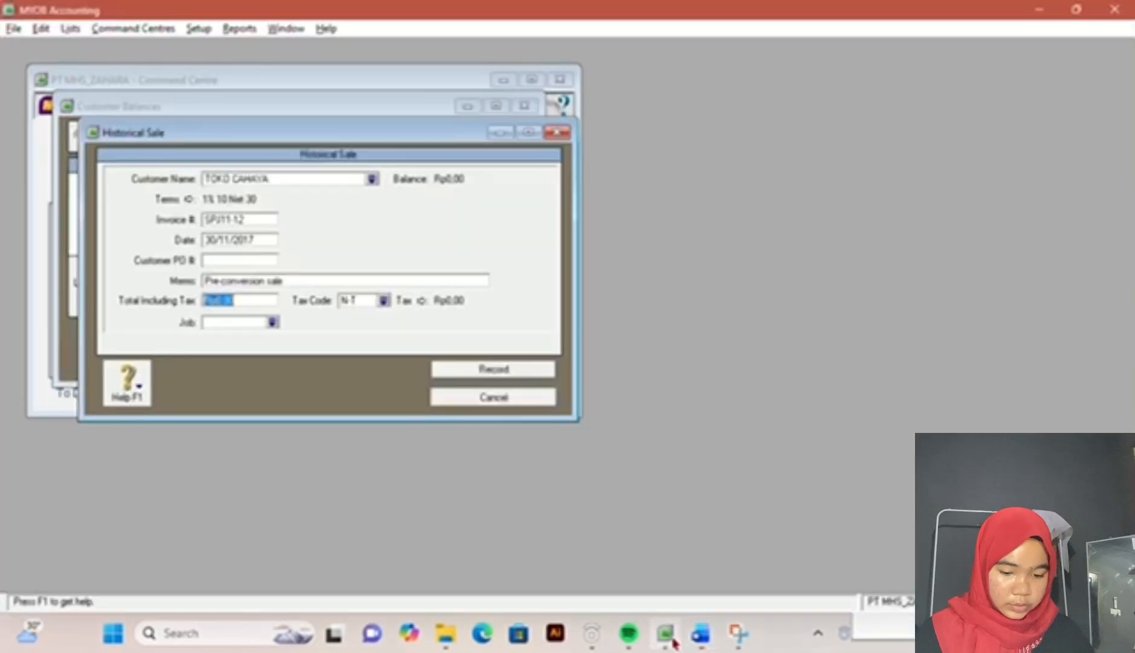
type("3300")
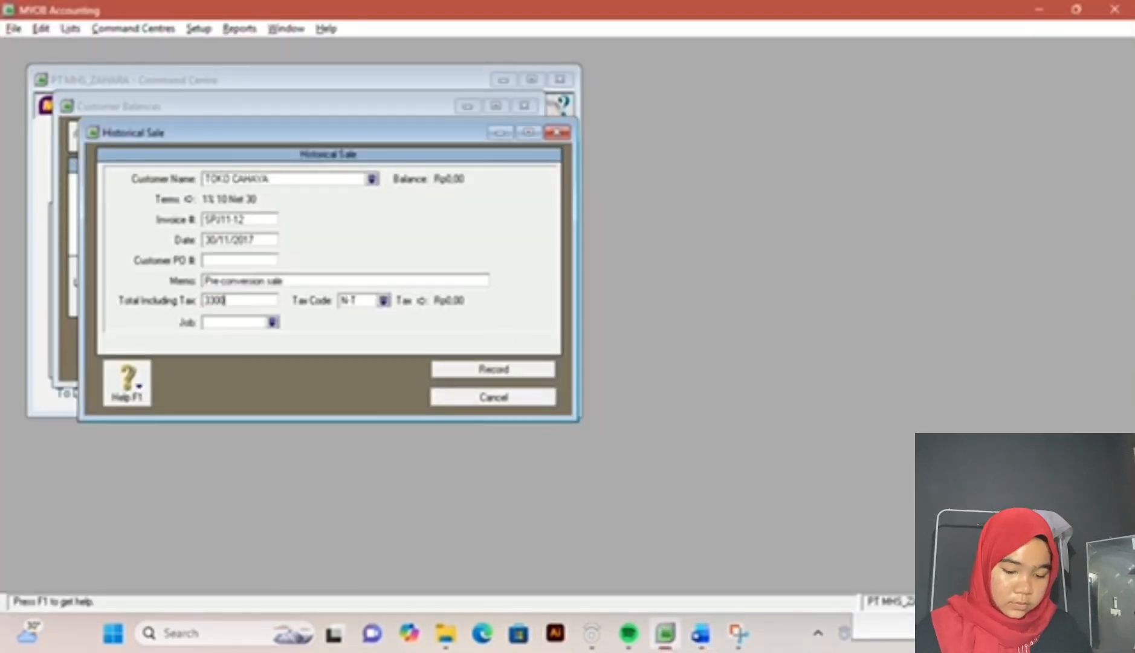
type("0000")
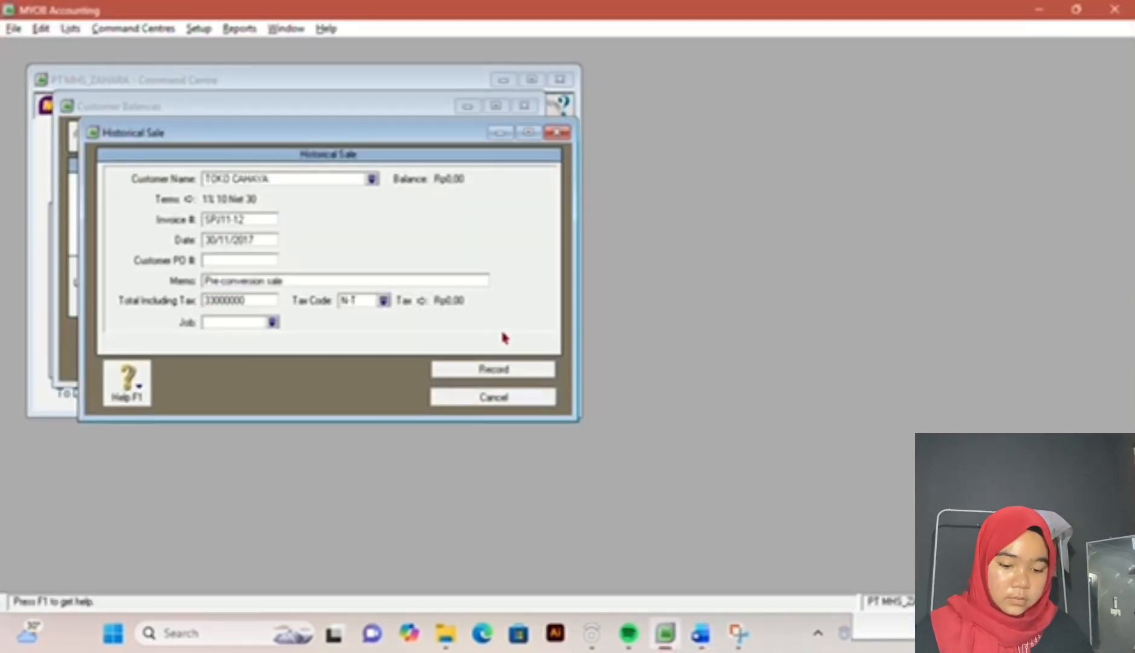
key("Tab")
left_click(510, 370)
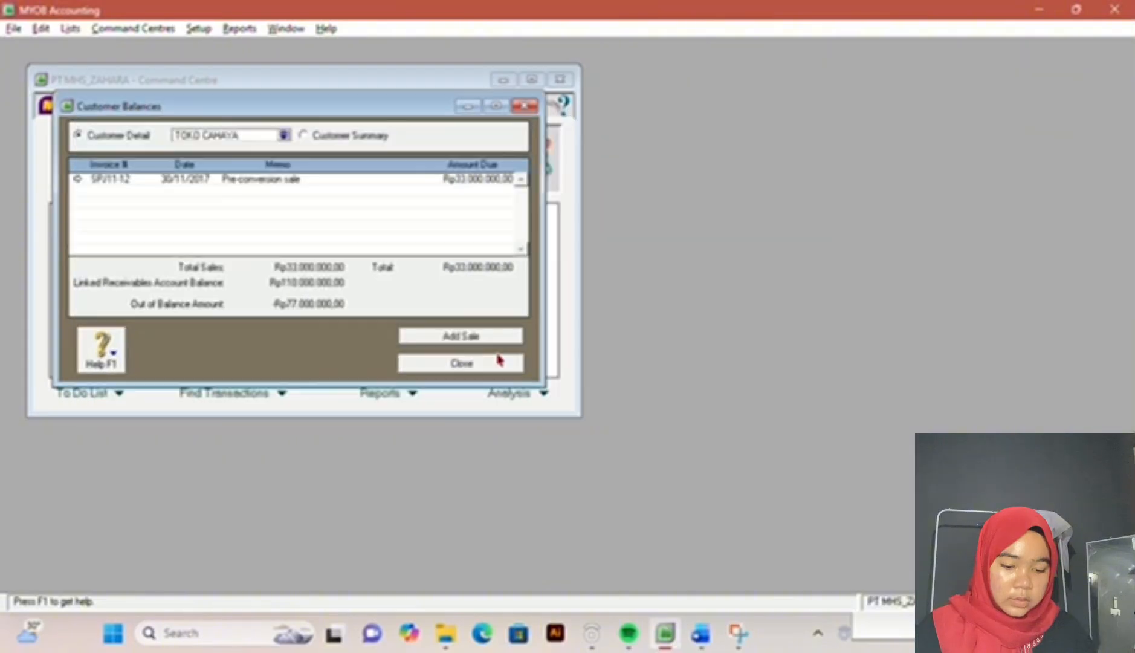
Step: Add a historical sale for TOKO INDAH from the customer summary and set its invoice number to SPJ11-8
left_click(303, 137)
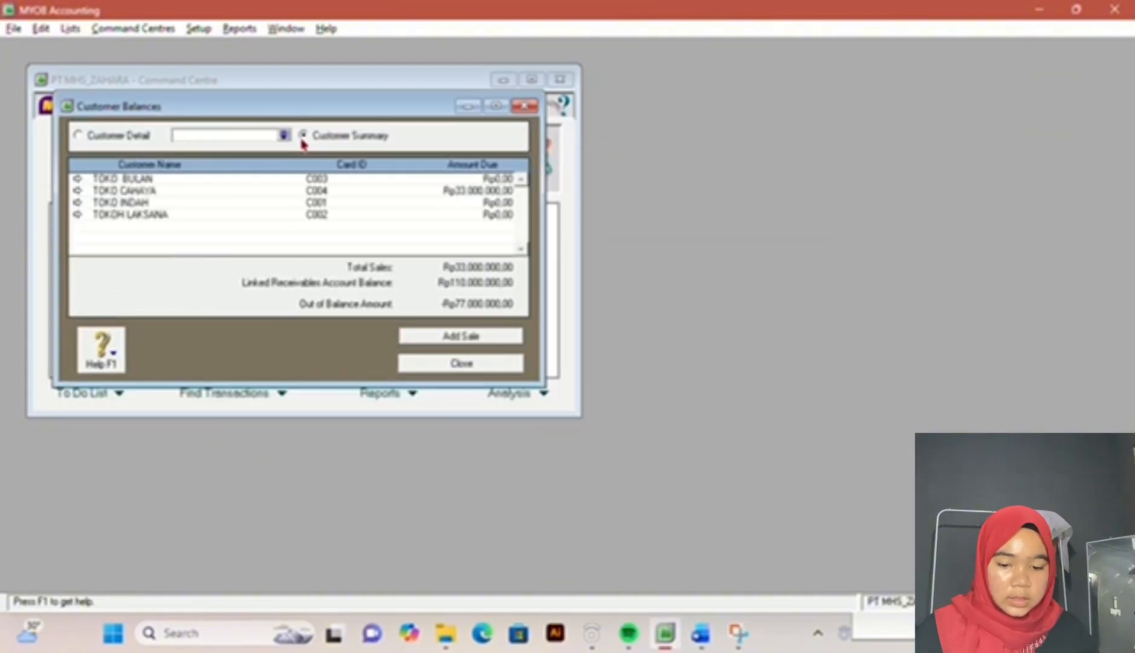
double_click(361, 204)
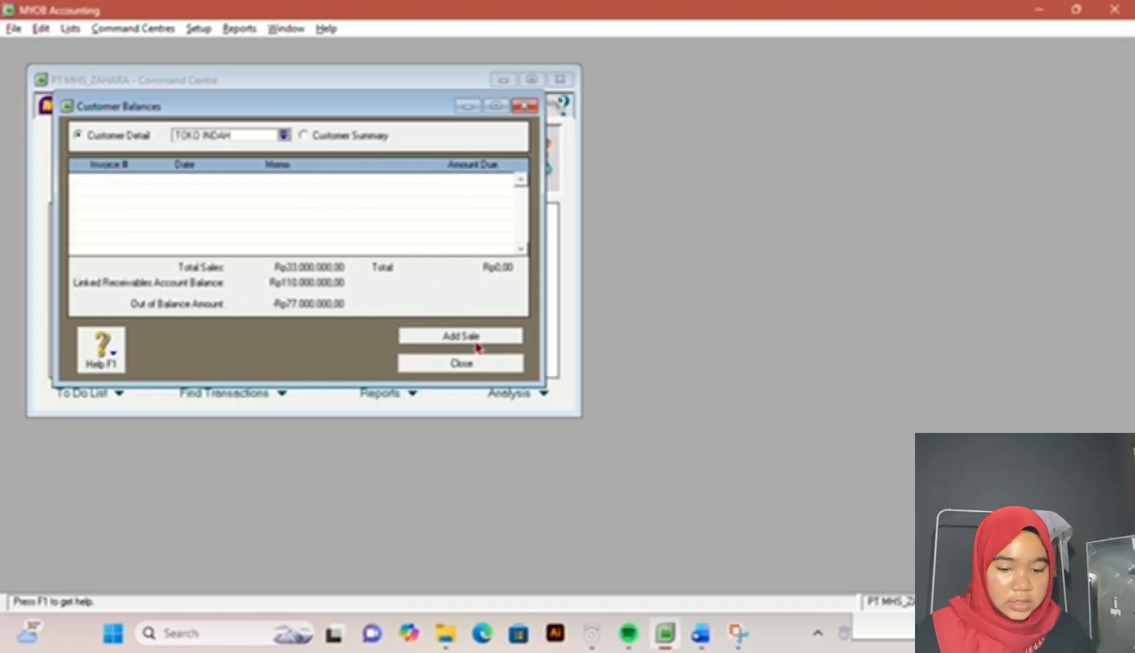
left_click(460, 336)
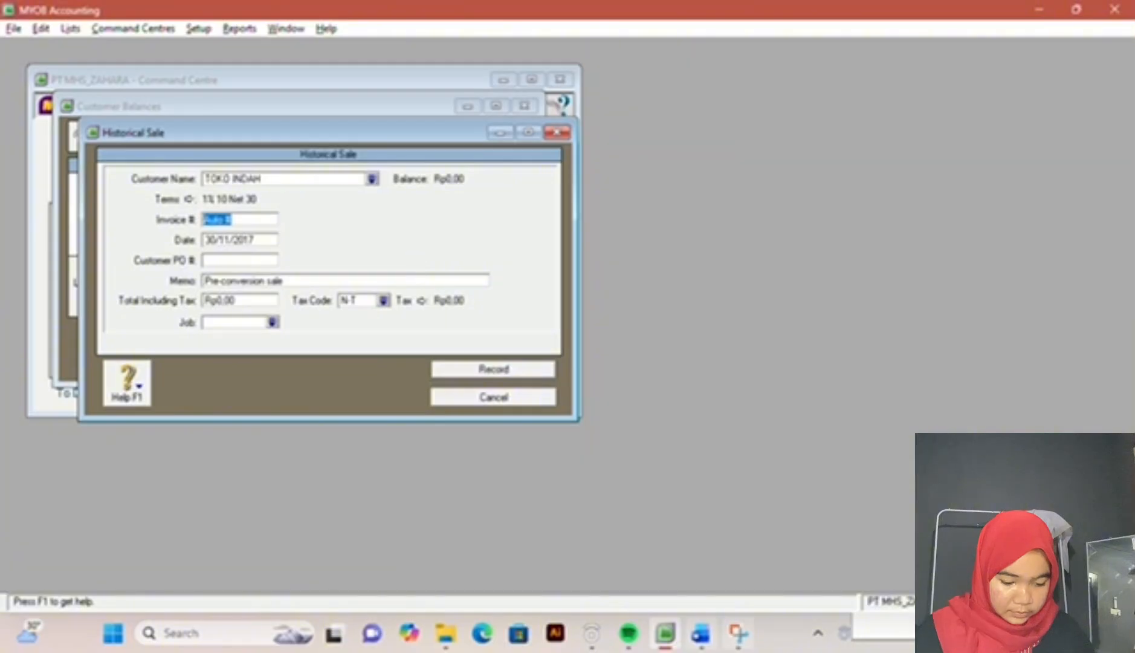
left_click(697, 642)
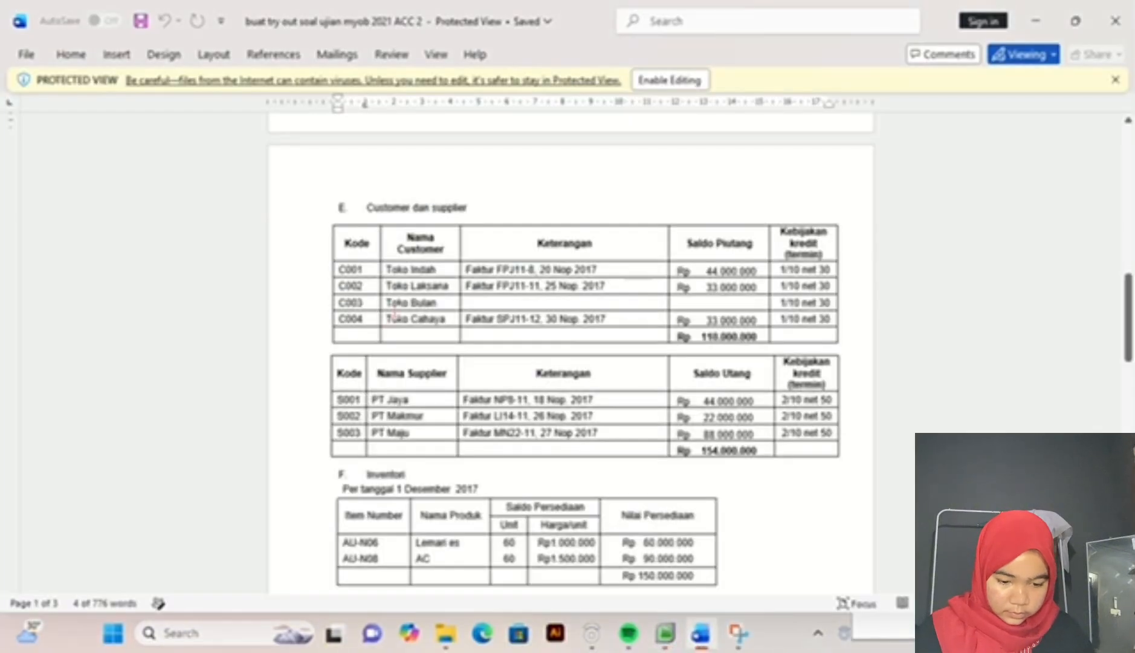
left_click(668, 633)
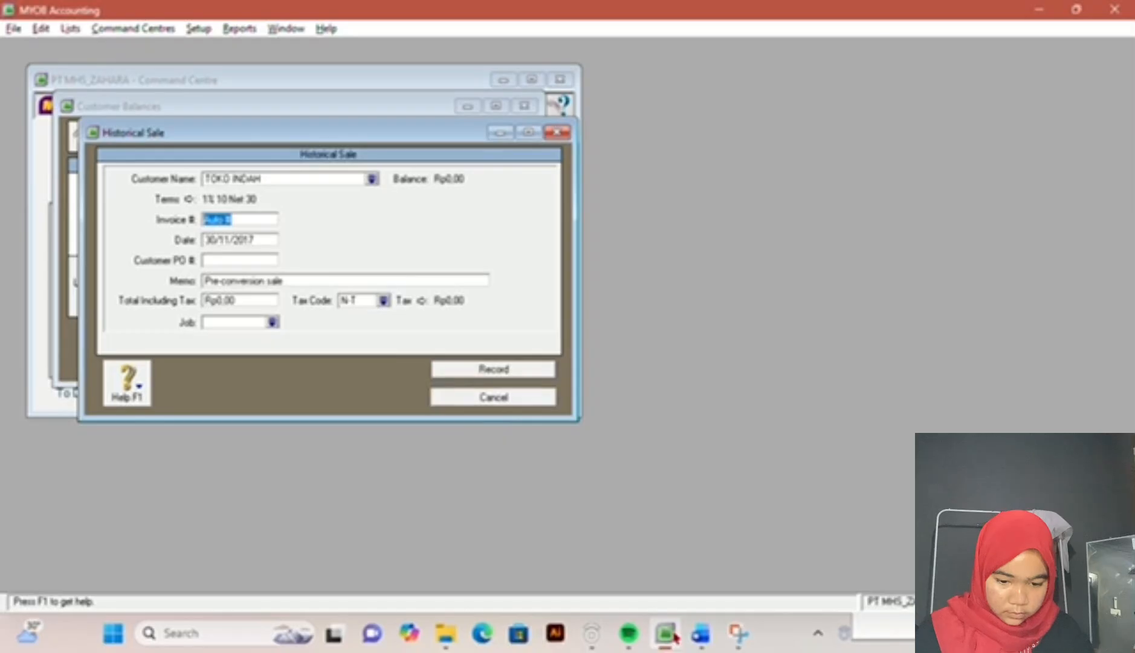
type("SPJ11-8")
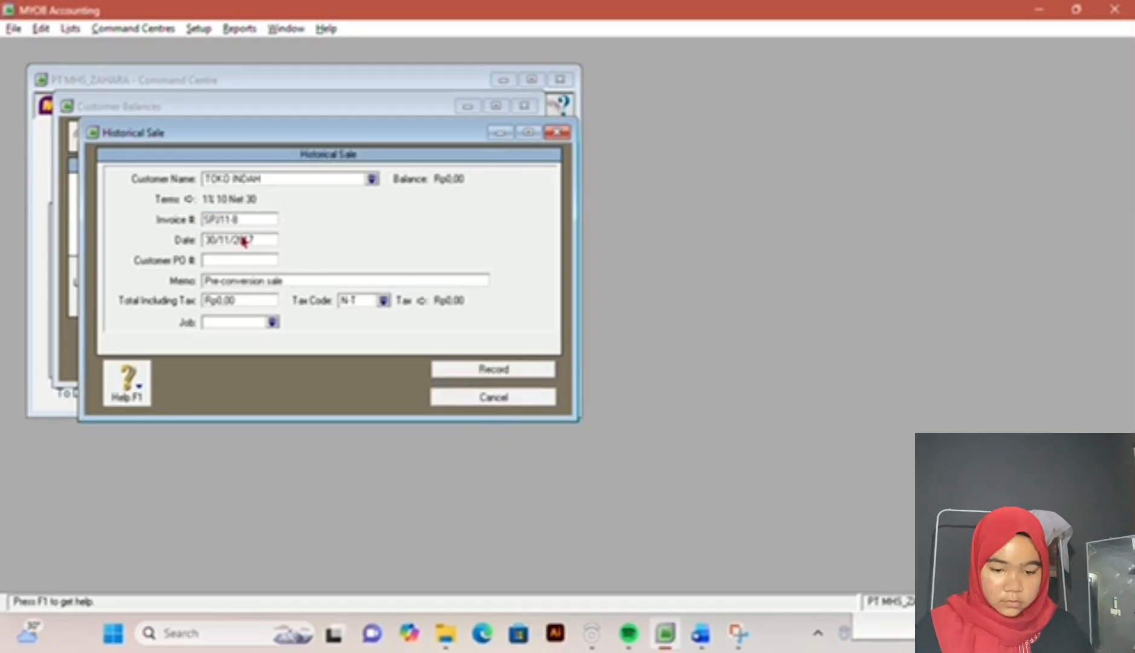
Step: Check TOKO INDAH's invoice date in the exam document and set the historical sale's date to 20/11/2017
left_click(243, 242)
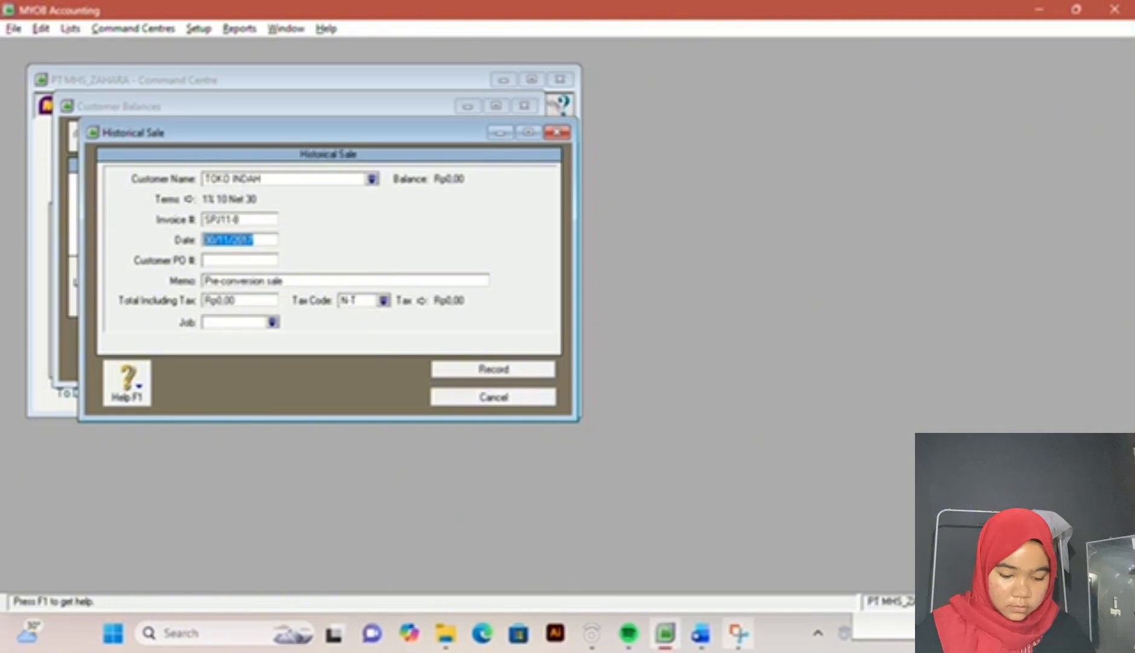
left_click(700, 633)
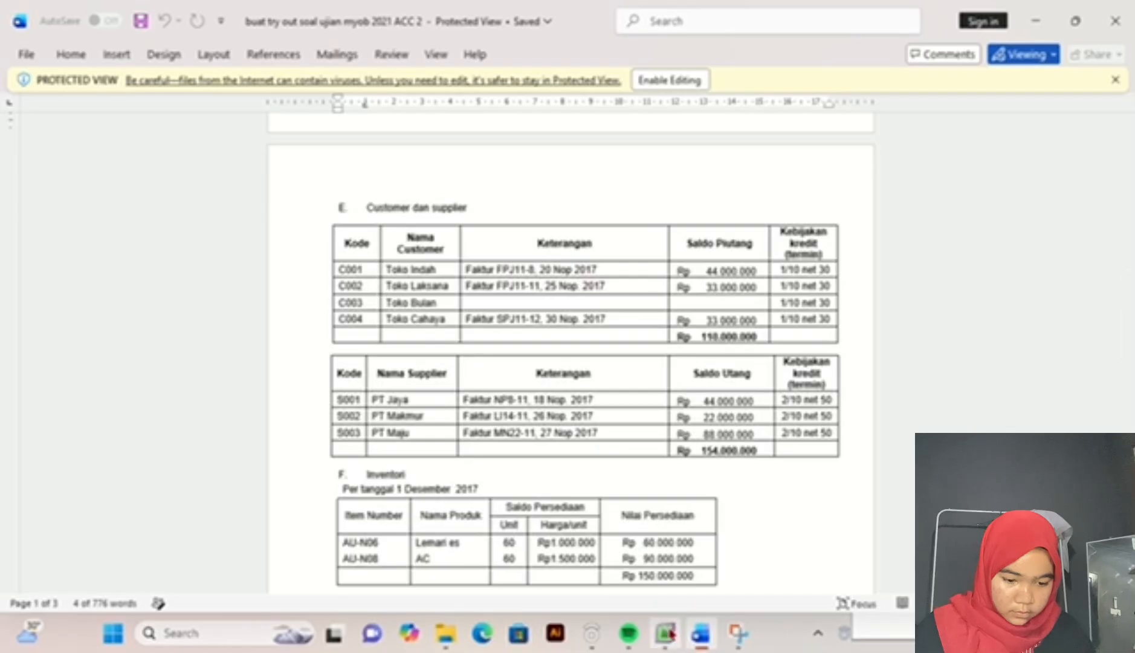
left_click(667, 633)
type("2")
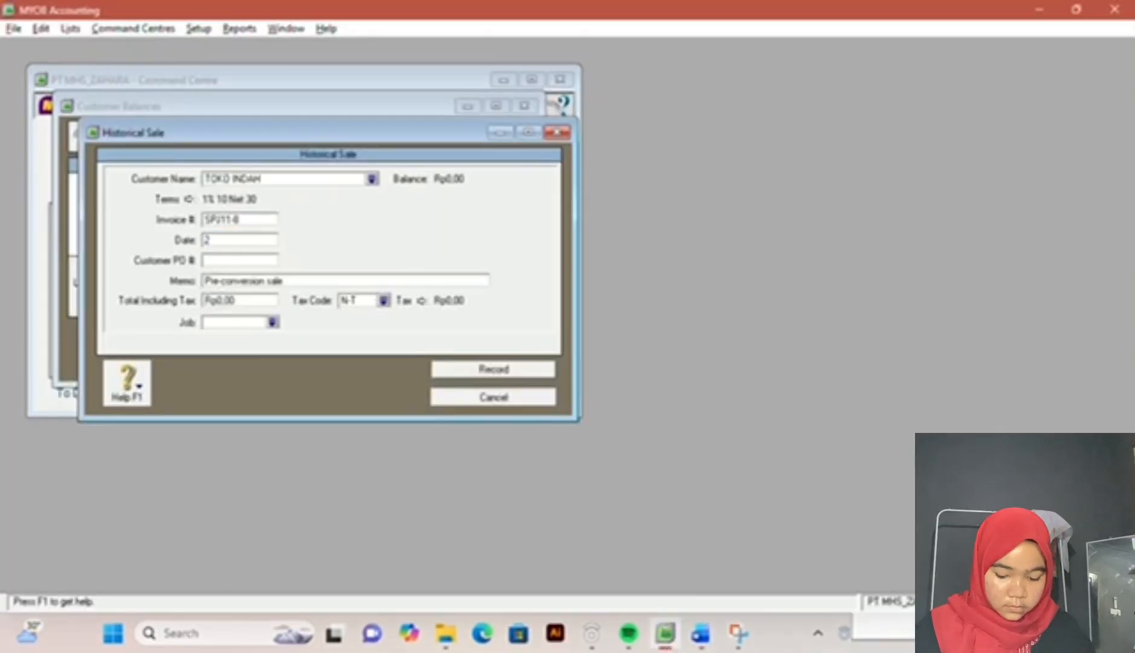
key("Tab")
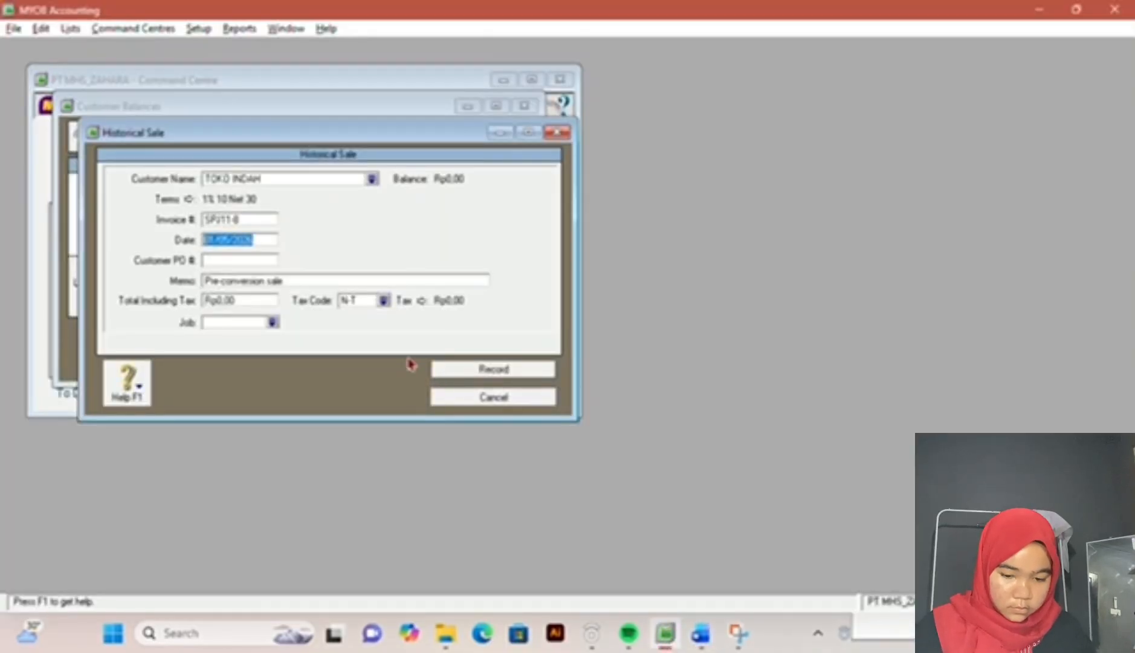
type("20/11/")
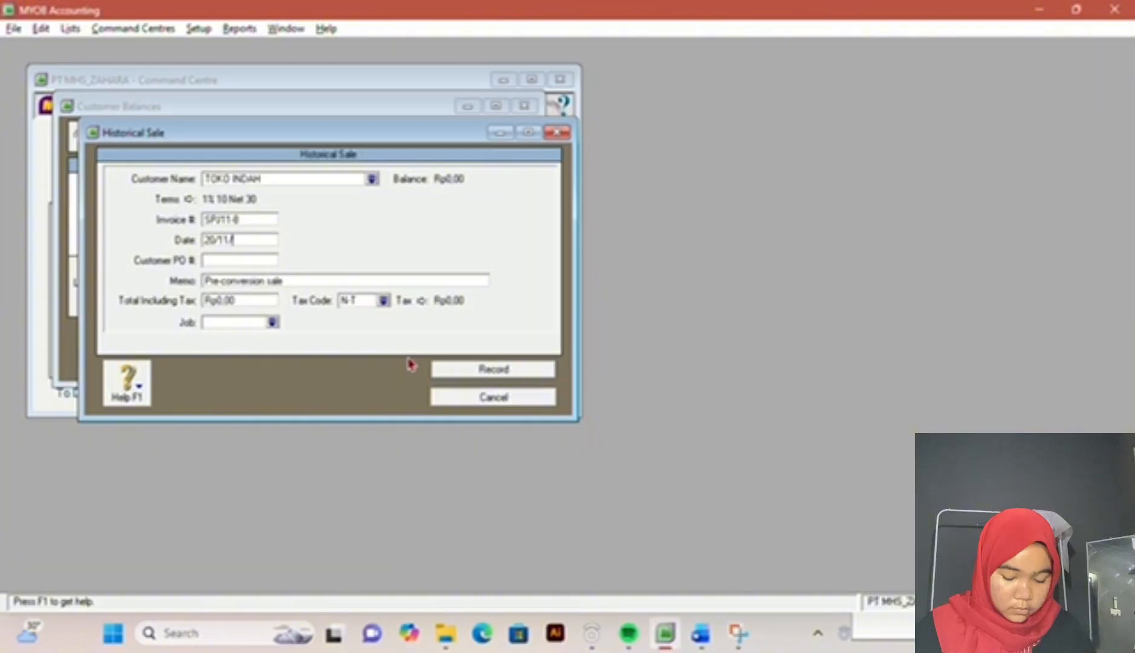
type("2017")
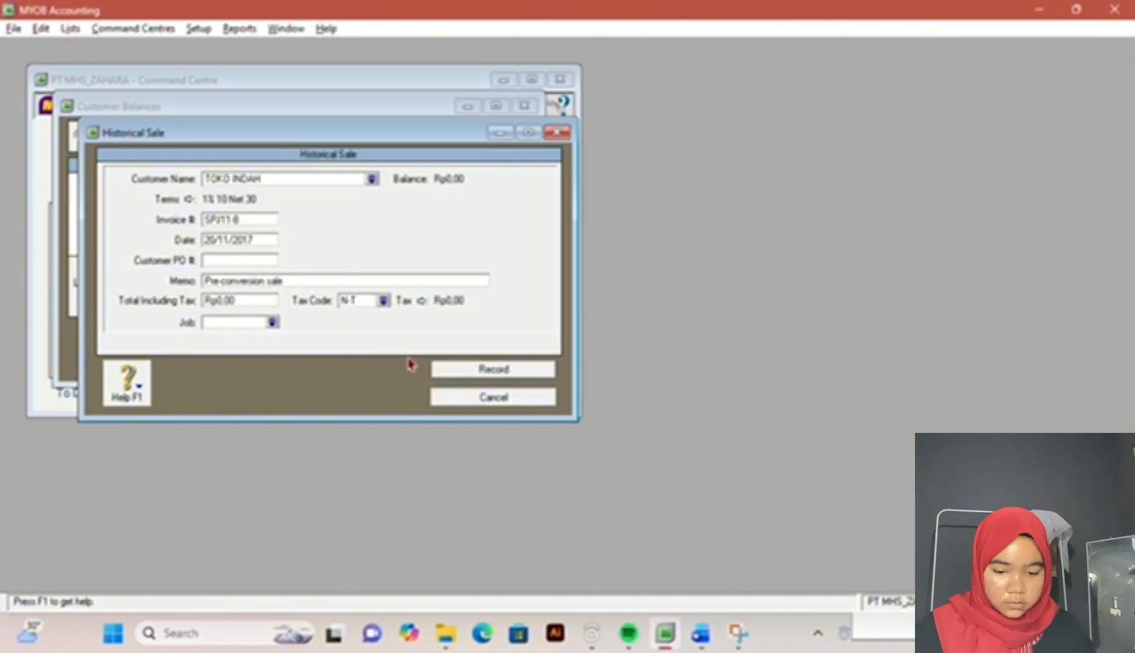
Step: Look up TOKO INDAH's receivable in the exam document, set the sale's total including tax to 44000000, and record it
left_click(698, 641)
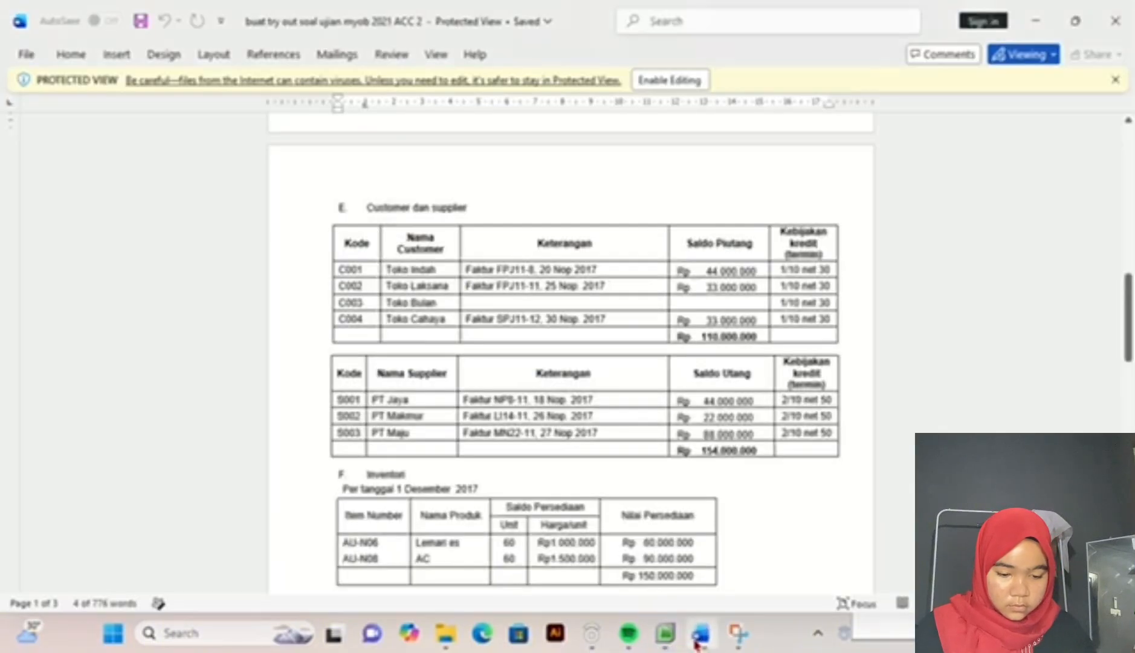
mouse_move(667, 645)
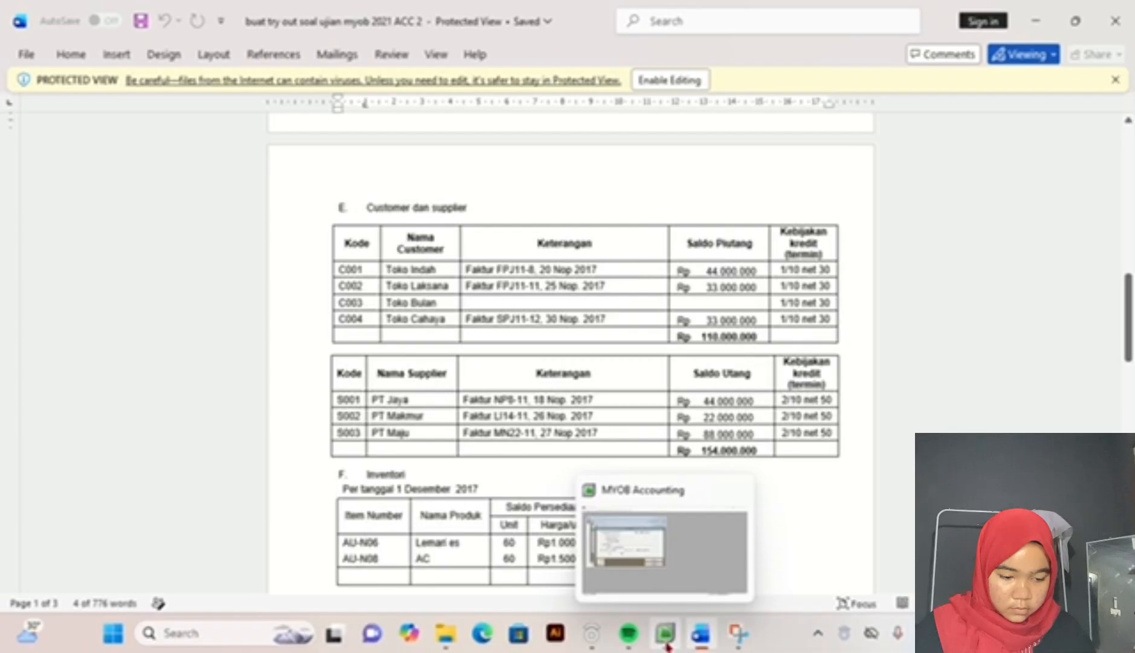
left_click(668, 645)
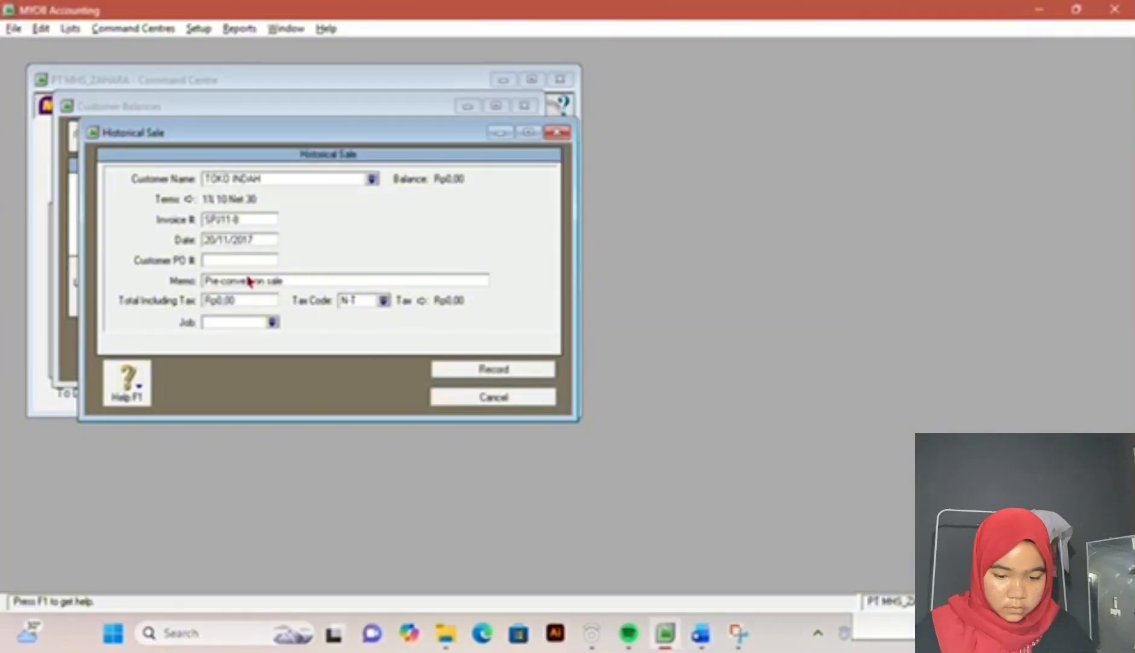
type("7")
left_click(229, 301)
type("44000000")
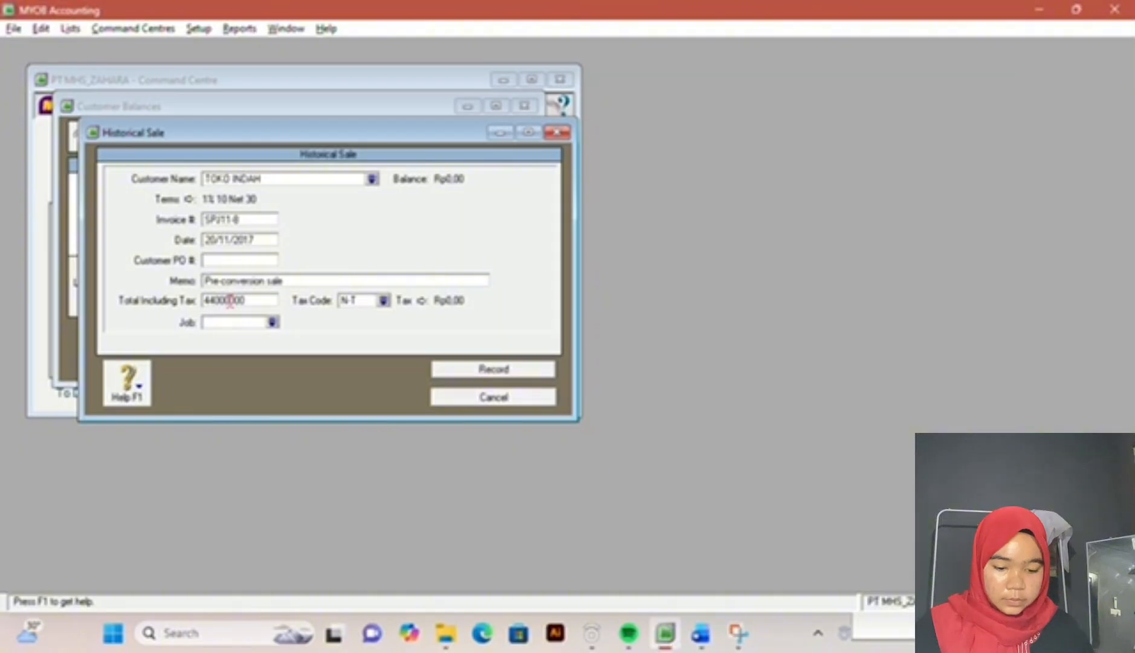
left_click(448, 369)
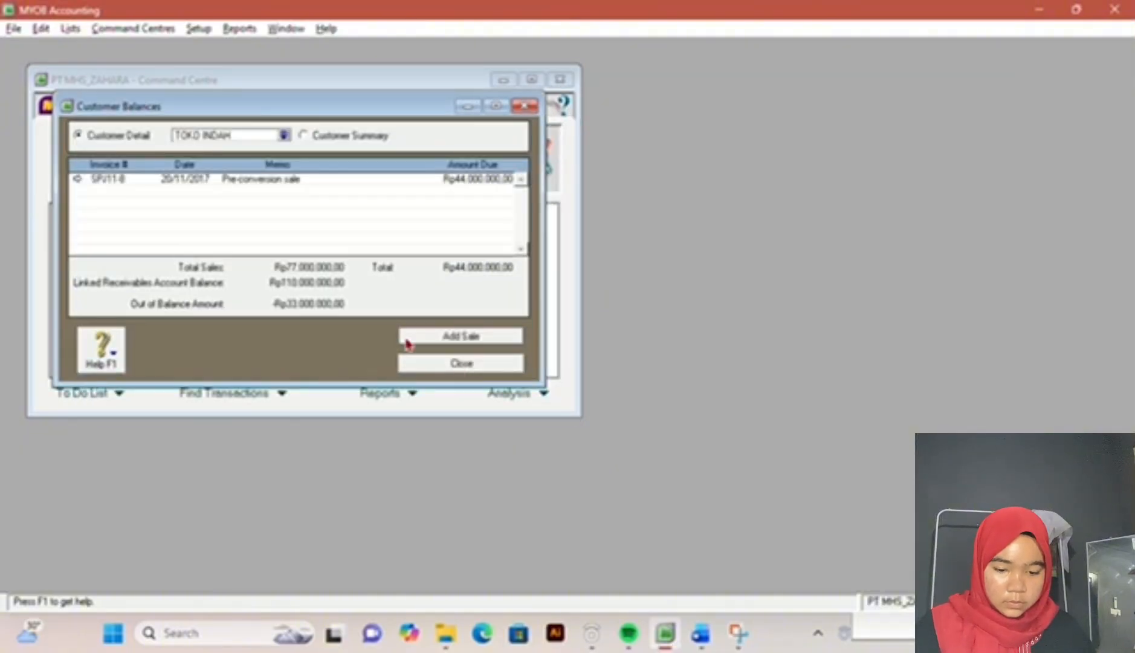
Step: Start a historical sale for TOKOH LAKSANA from the customer summary
left_click(302, 137)
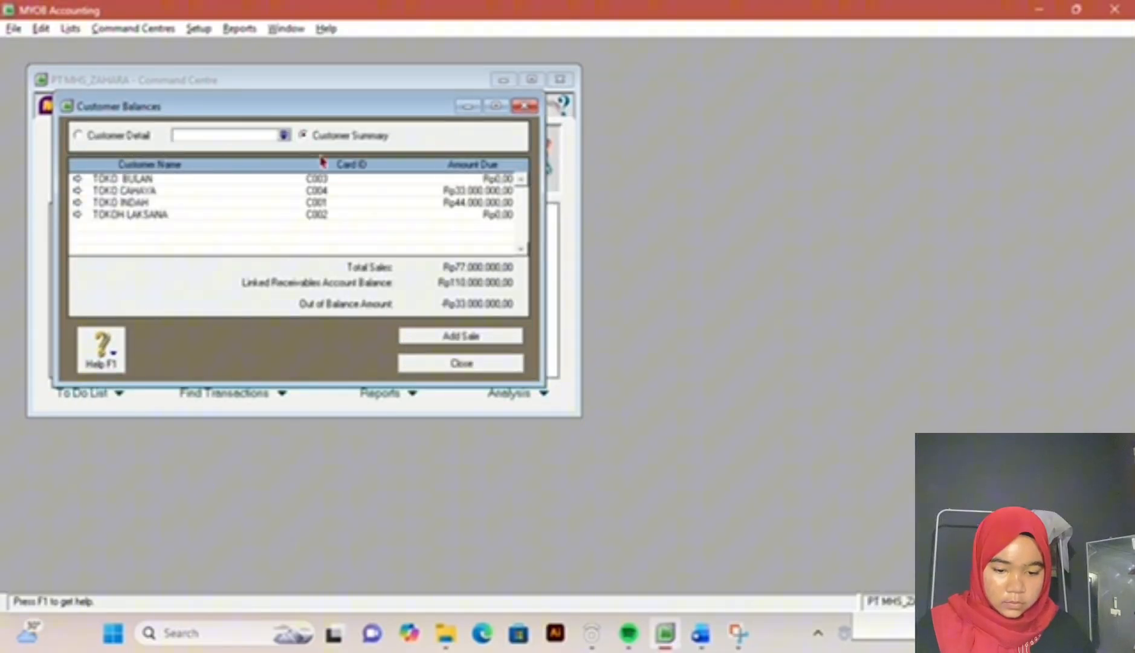
left_click(399, 217)
double_click(400, 217)
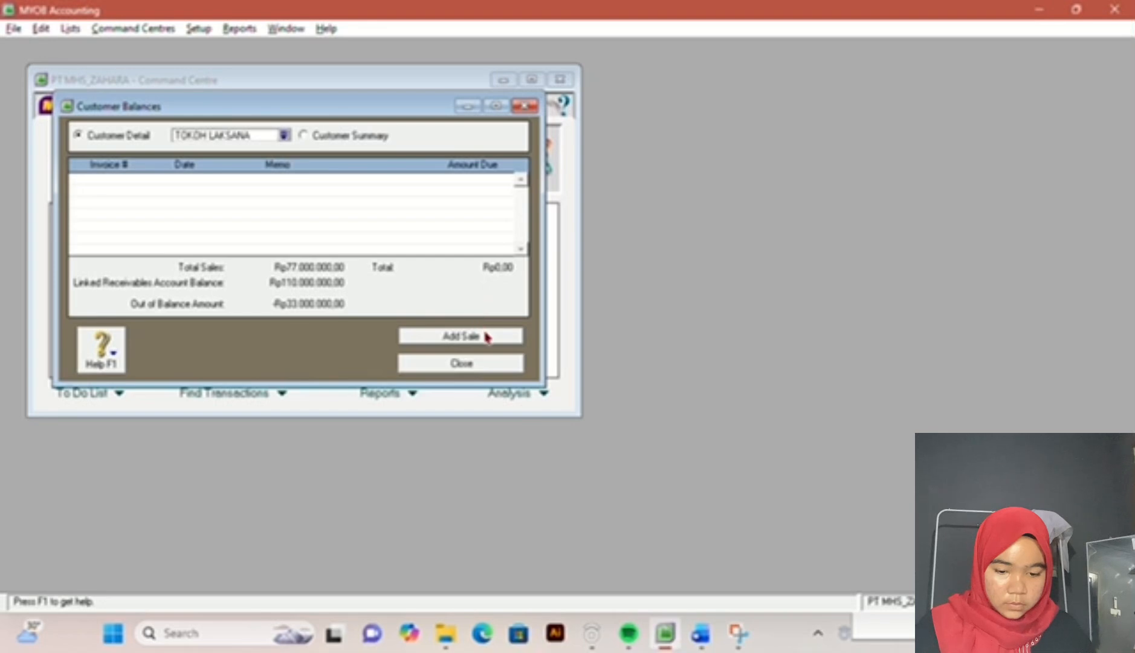
left_click(486, 337)
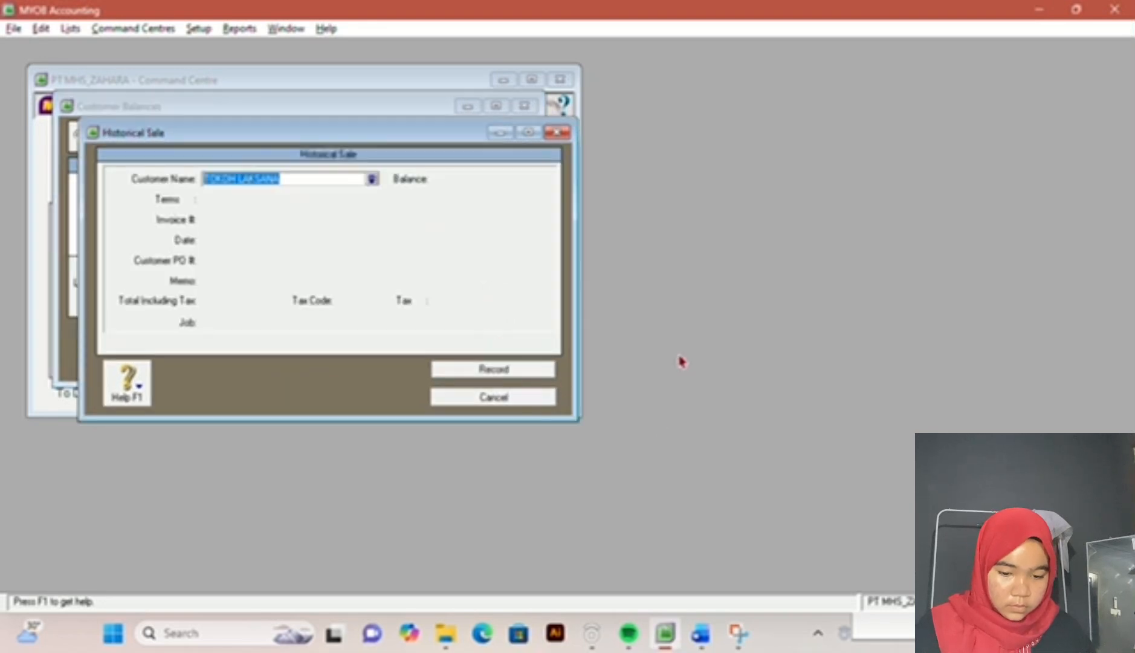
key("Tab")
key("Tab")
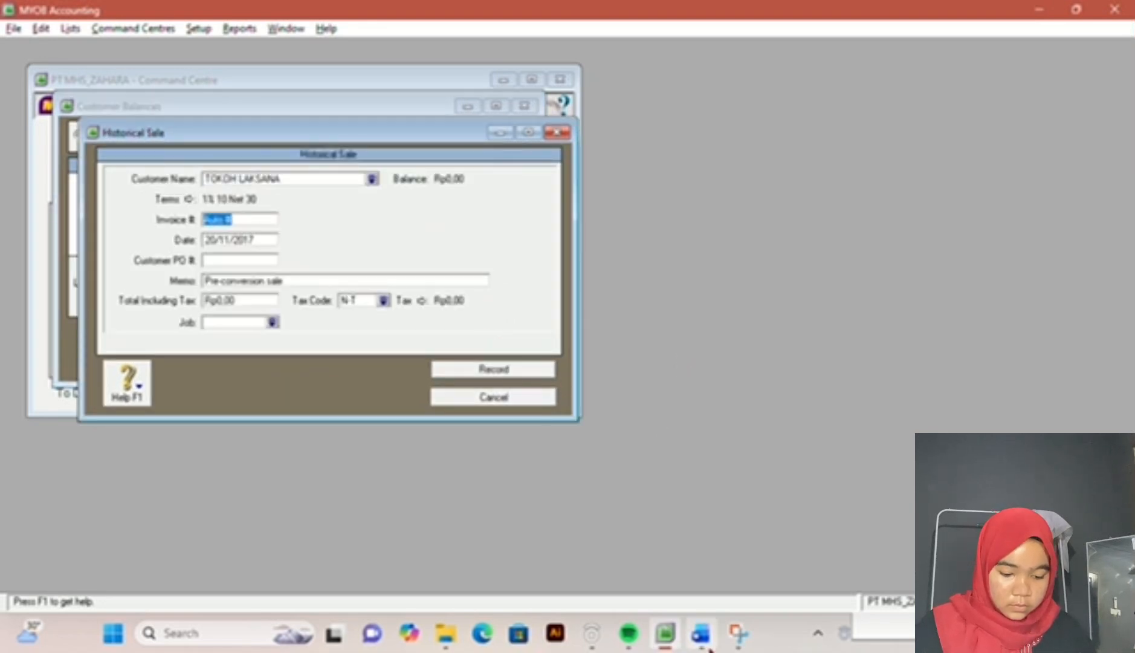
Step: Look up Toko Laksana's invoice number in the exam document and set the historical sale's invoice number to FPJ11-11
left_click(700, 633)
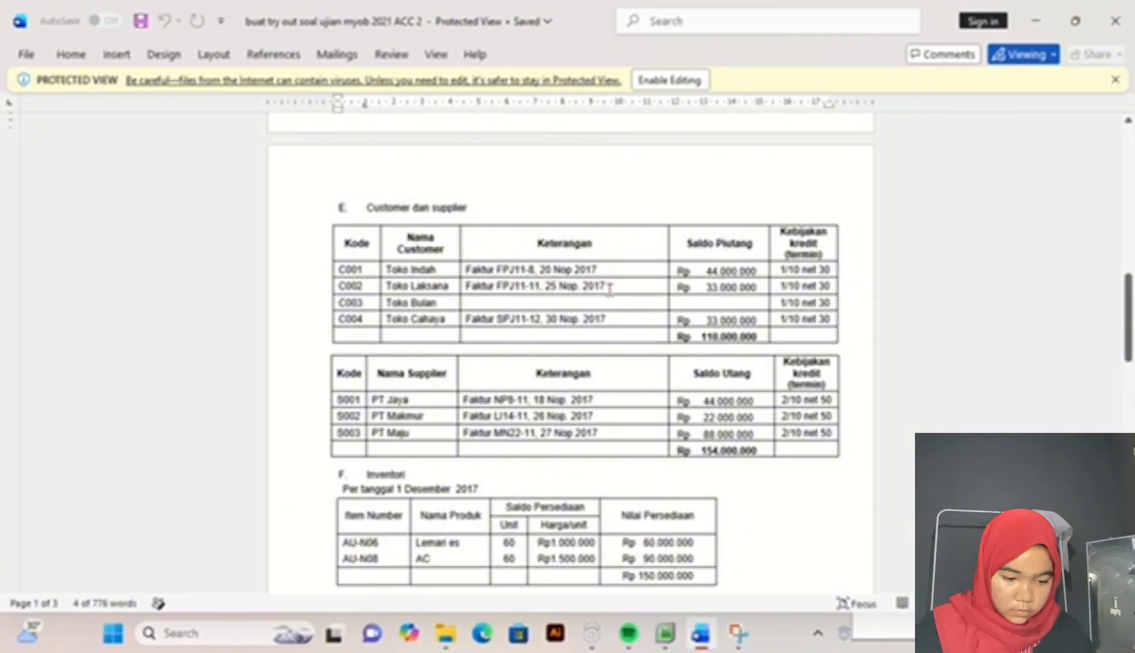
left_click(667, 636)
type("P")
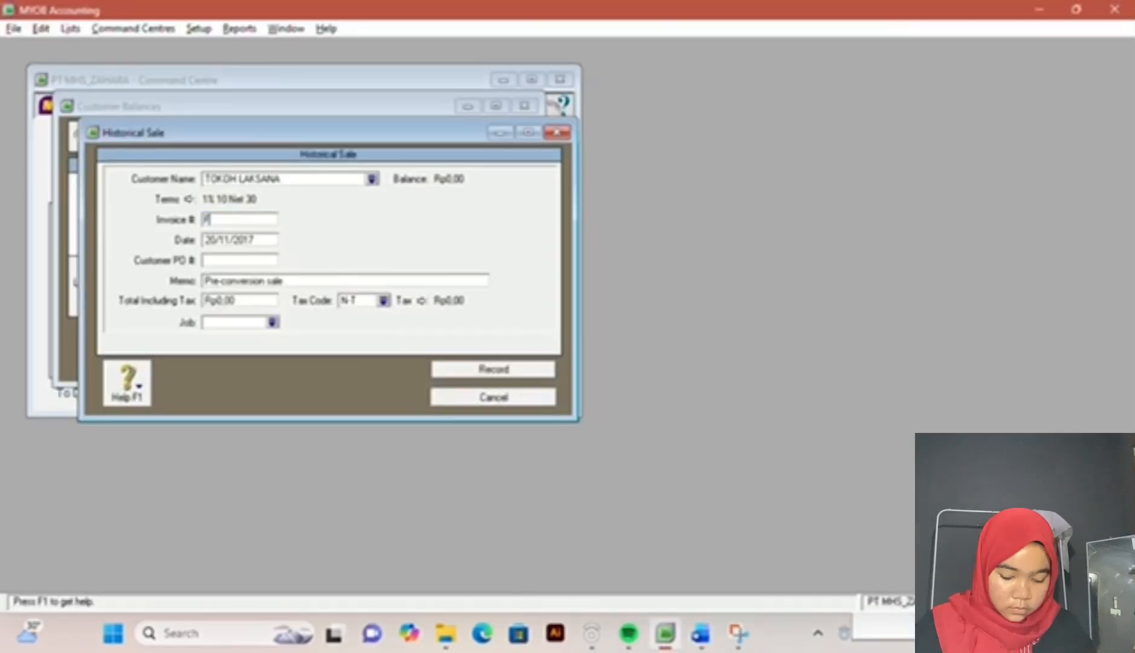
type("/11-11")
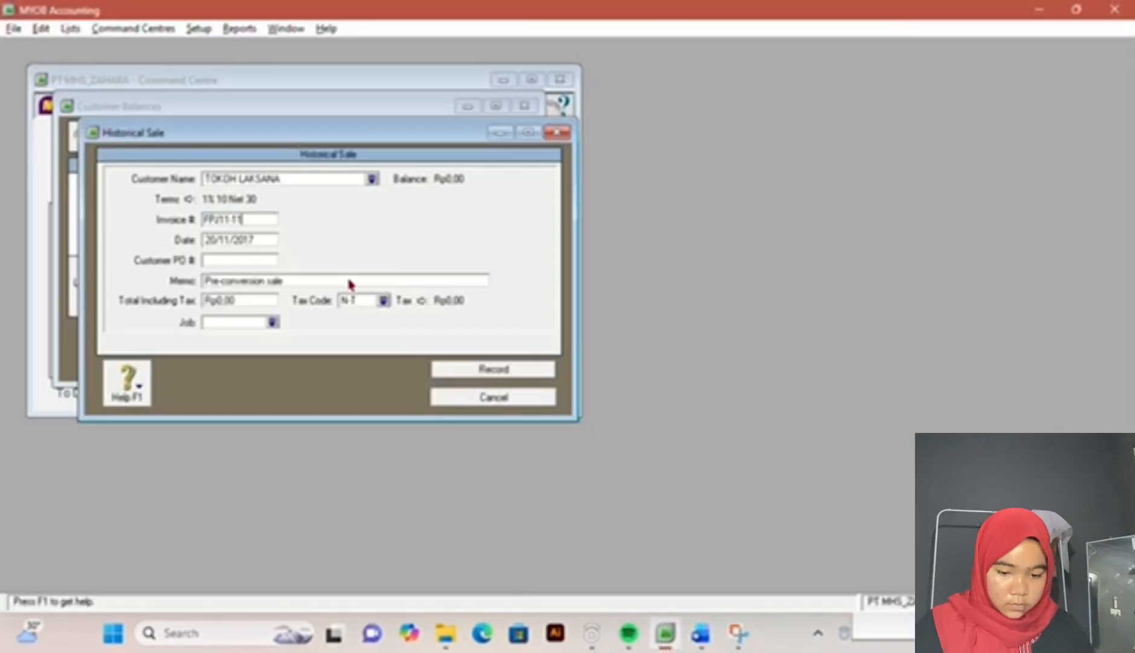
key("Tab")
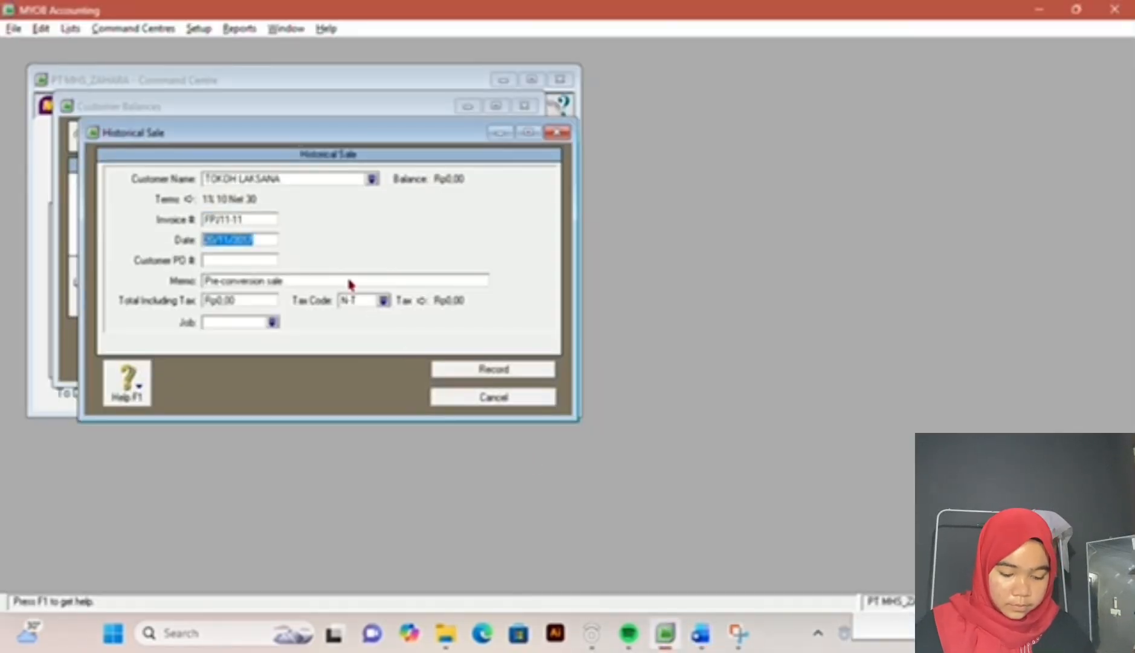
Step: Check Toko Laksana's invoice date in the exam document and set the historical sale's date to 25/11/2017
left_click(700, 635)
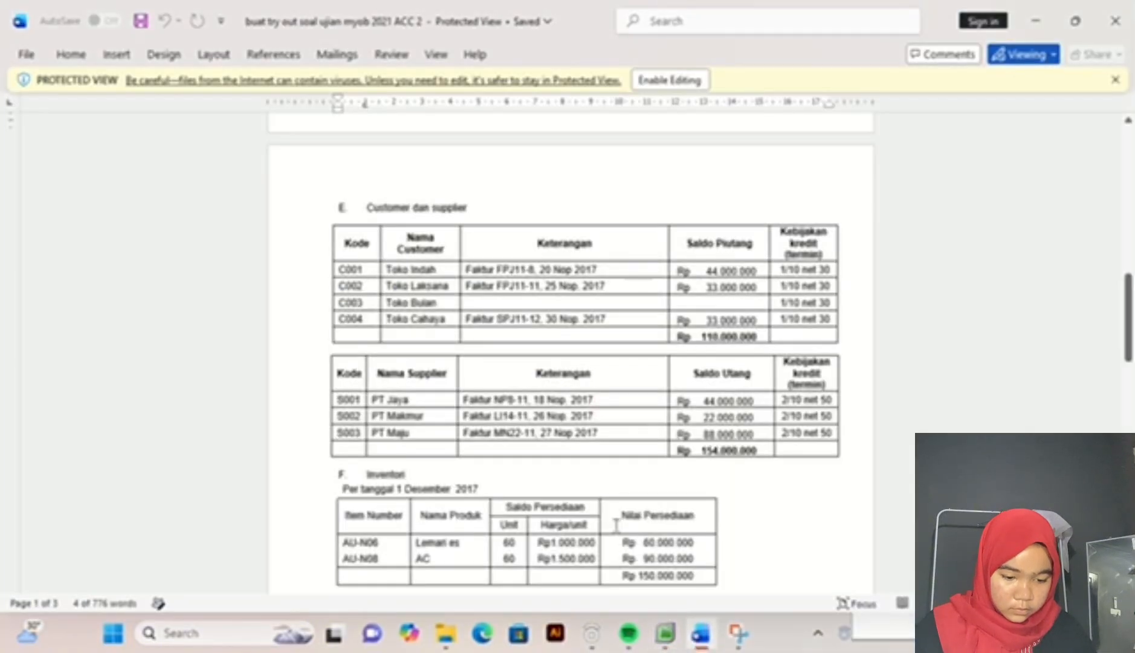
left_click(663, 648)
type("2")
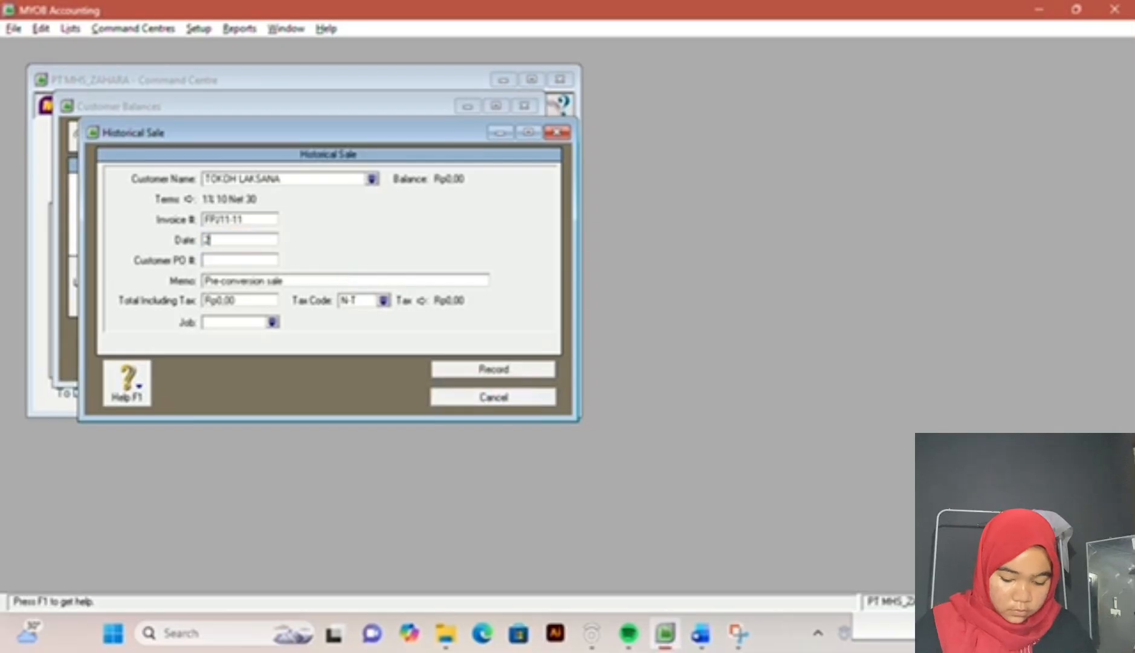
type("5/")
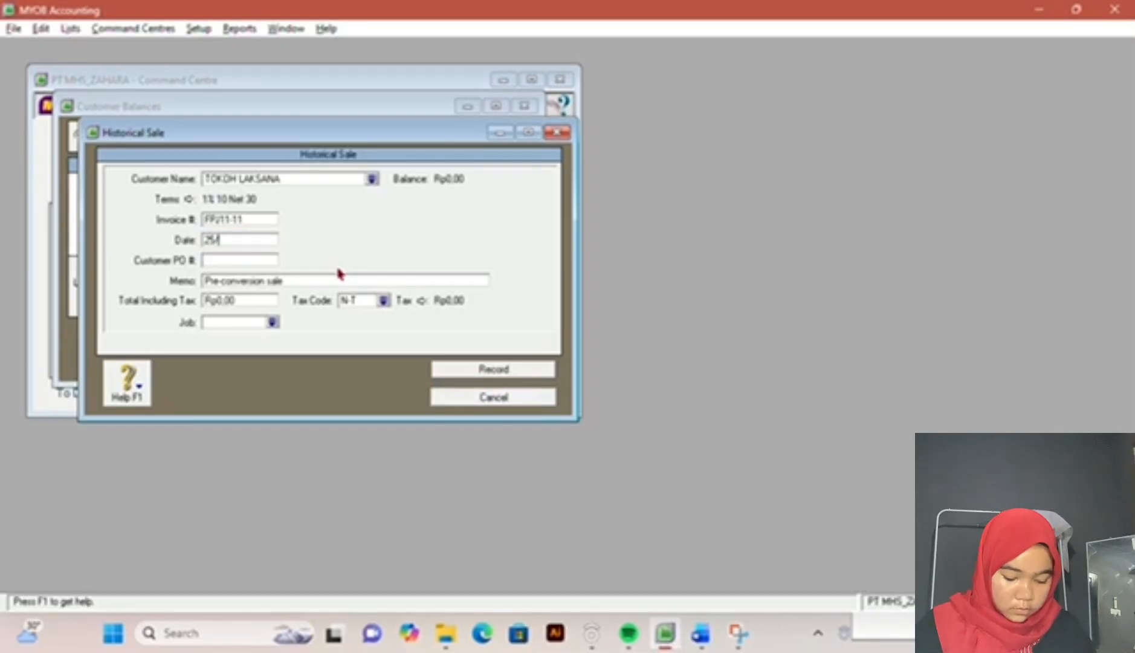
type("11/2017")
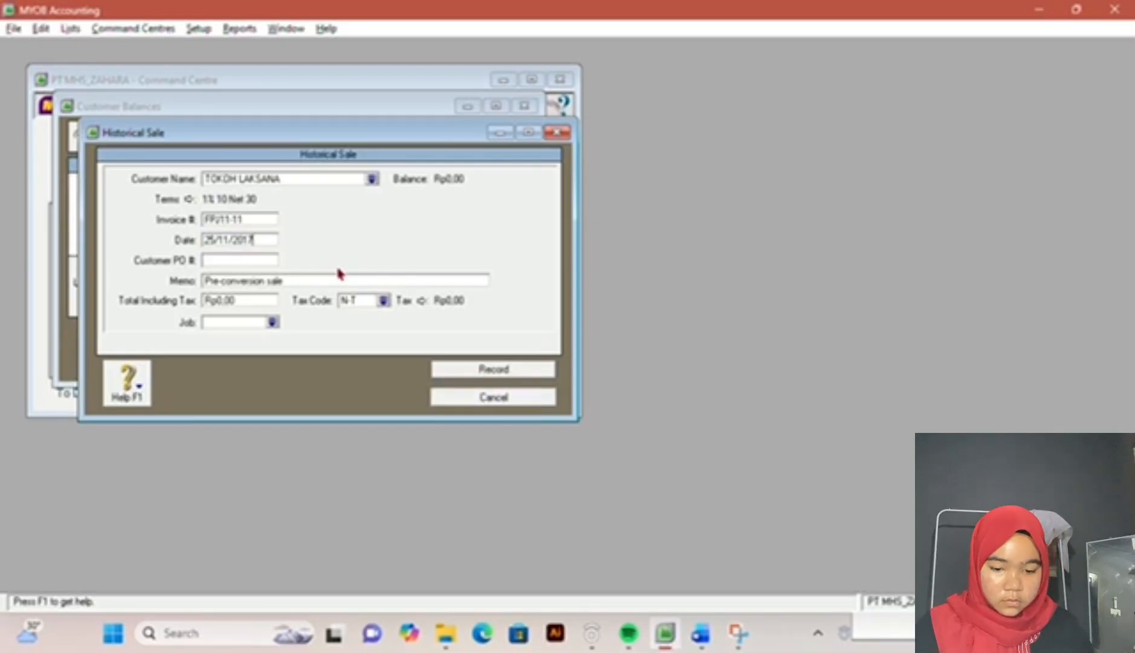
Step: Set the TOKOH LAKSANA sale's total including tax to 33000000 and record it
key("Tab")
key("Tab")
key("Tab")
type("33000000")
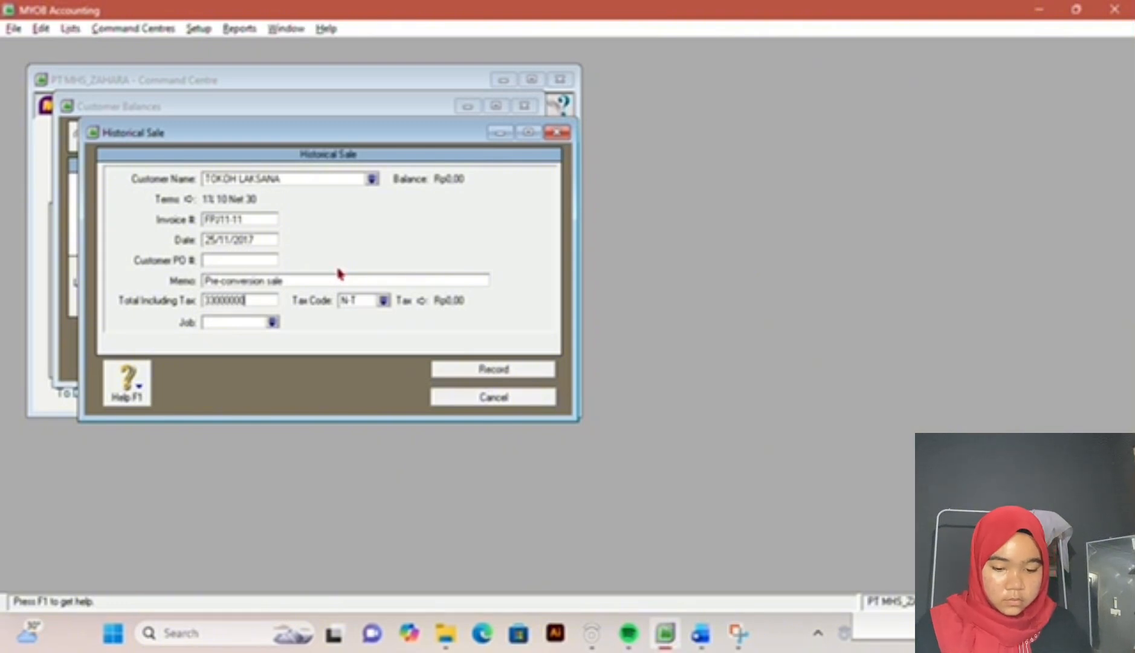
key("Tab")
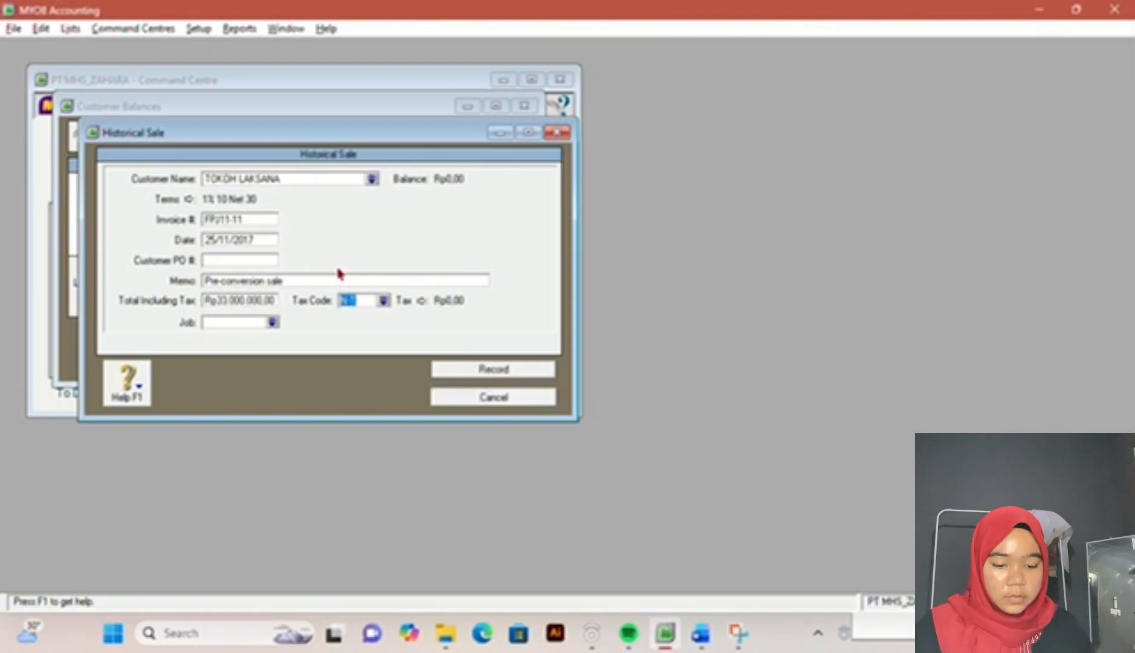
left_click(493, 369)
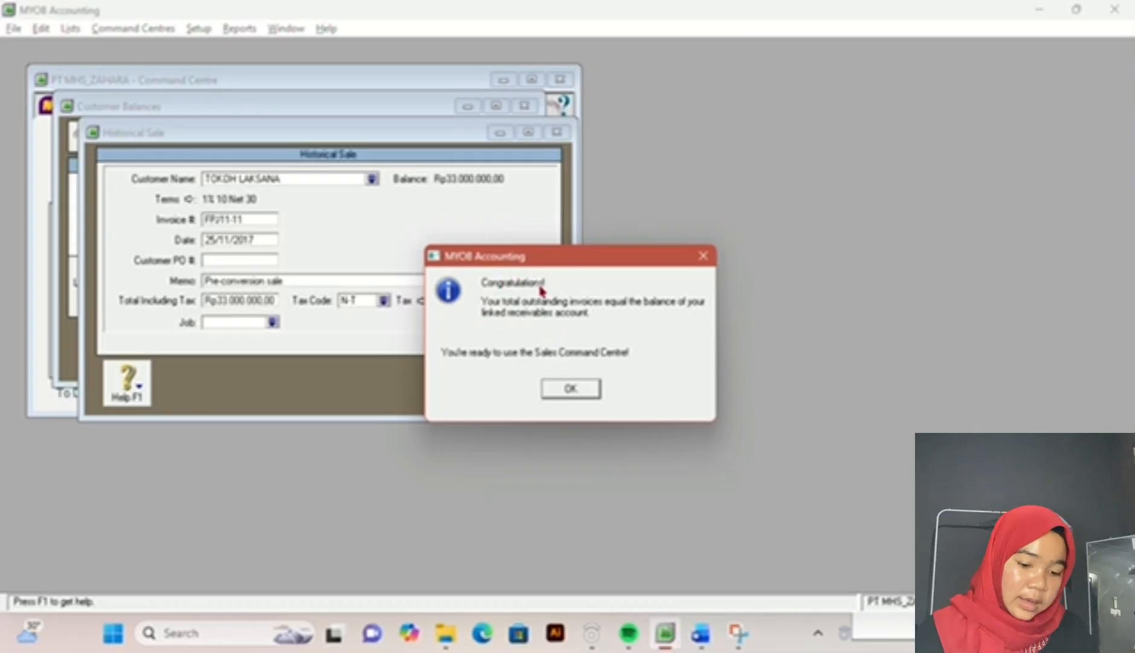
left_click(589, 389)
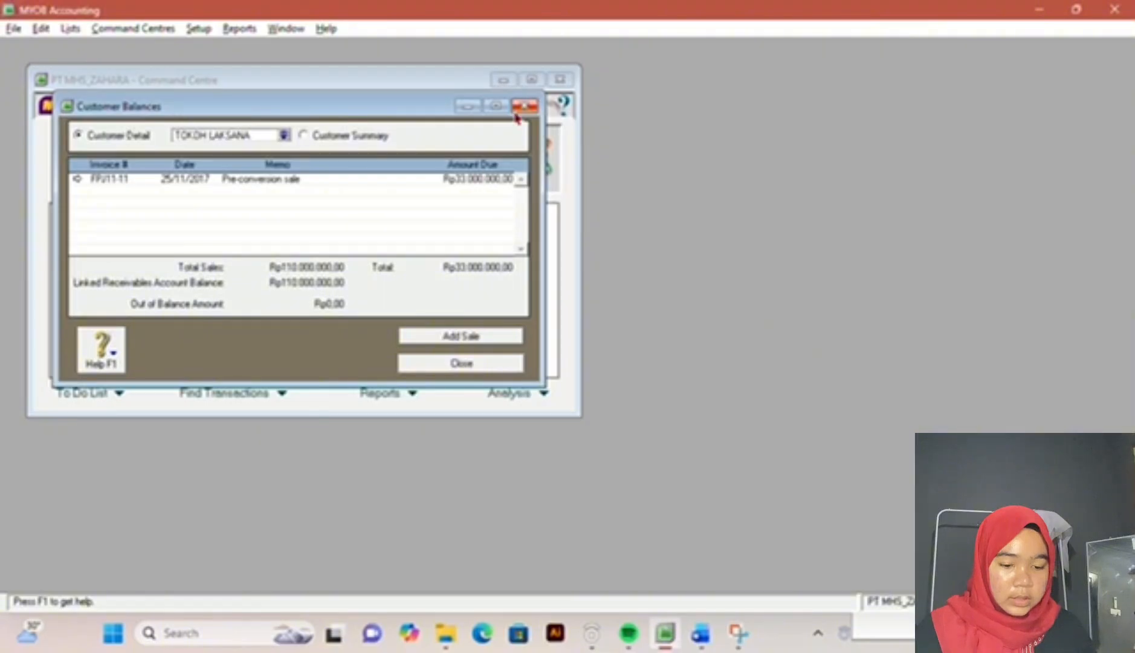
Step: Close the customer balances and open the supplier balances setup
left_click(527, 107)
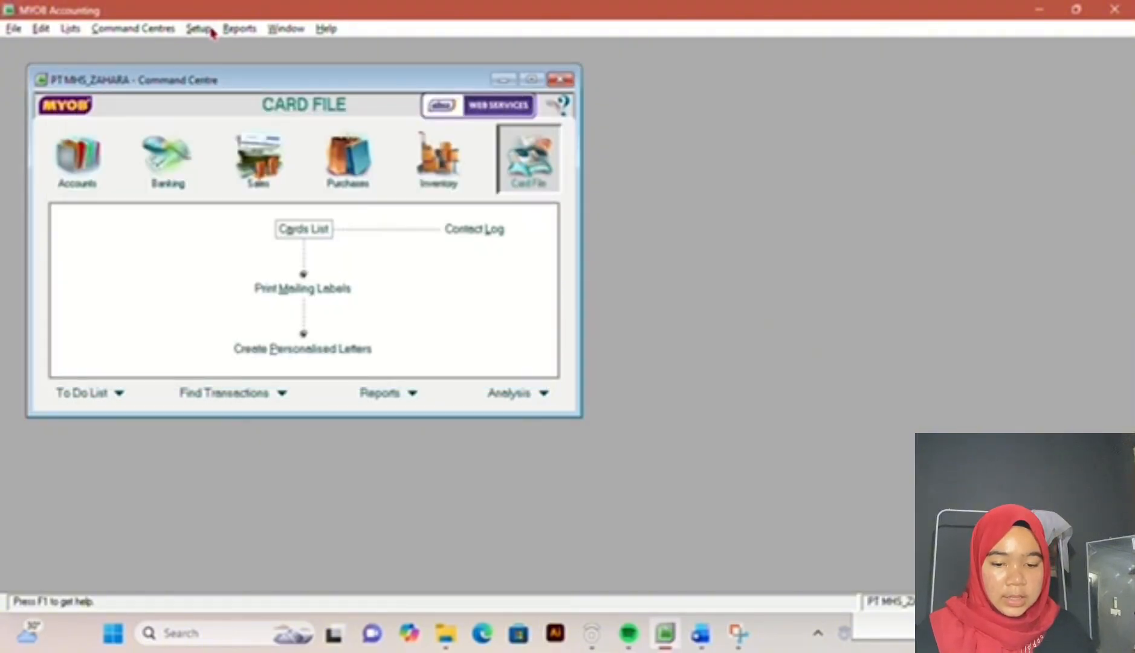
left_click(234, 30)
left_click(201, 29)
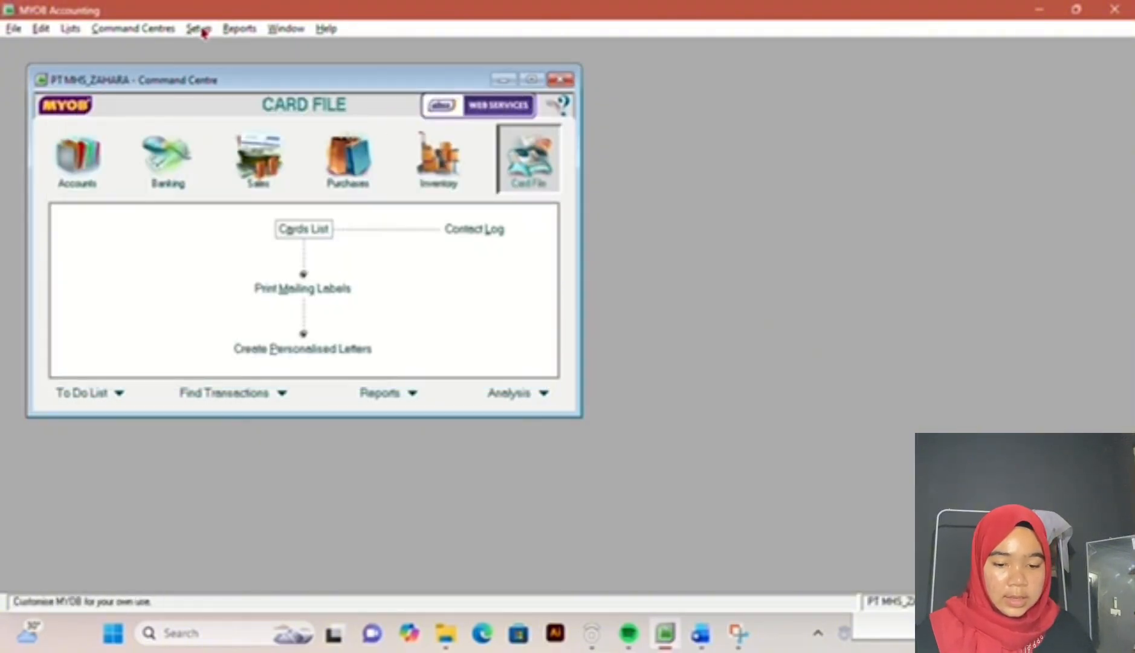
left_click(198, 30)
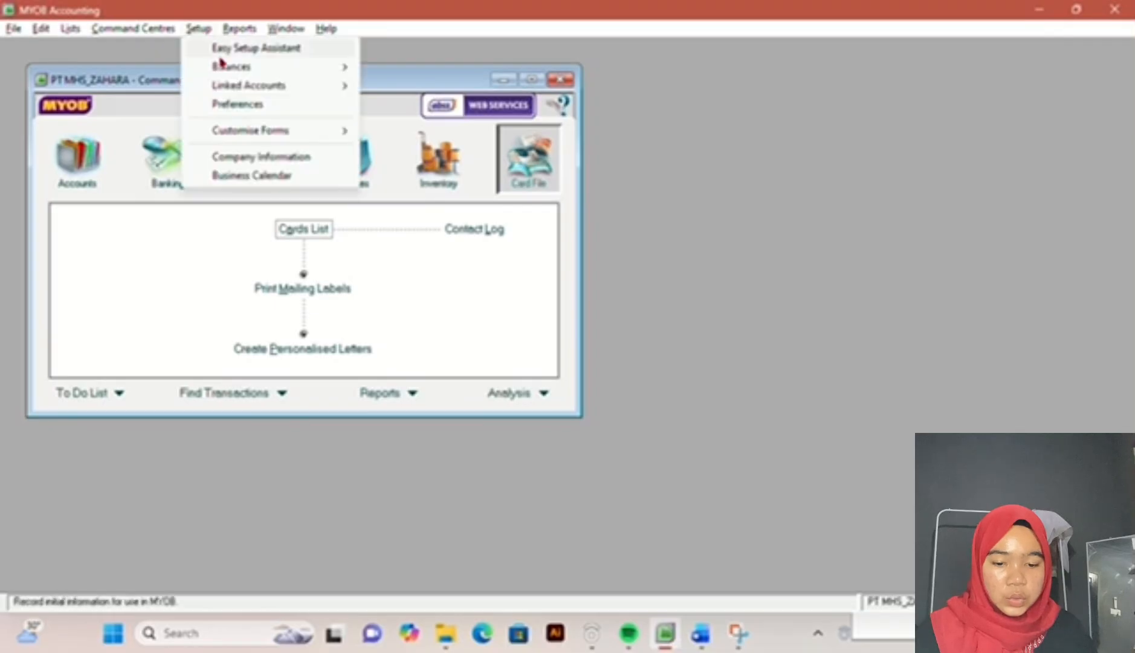
mouse_move(221, 65)
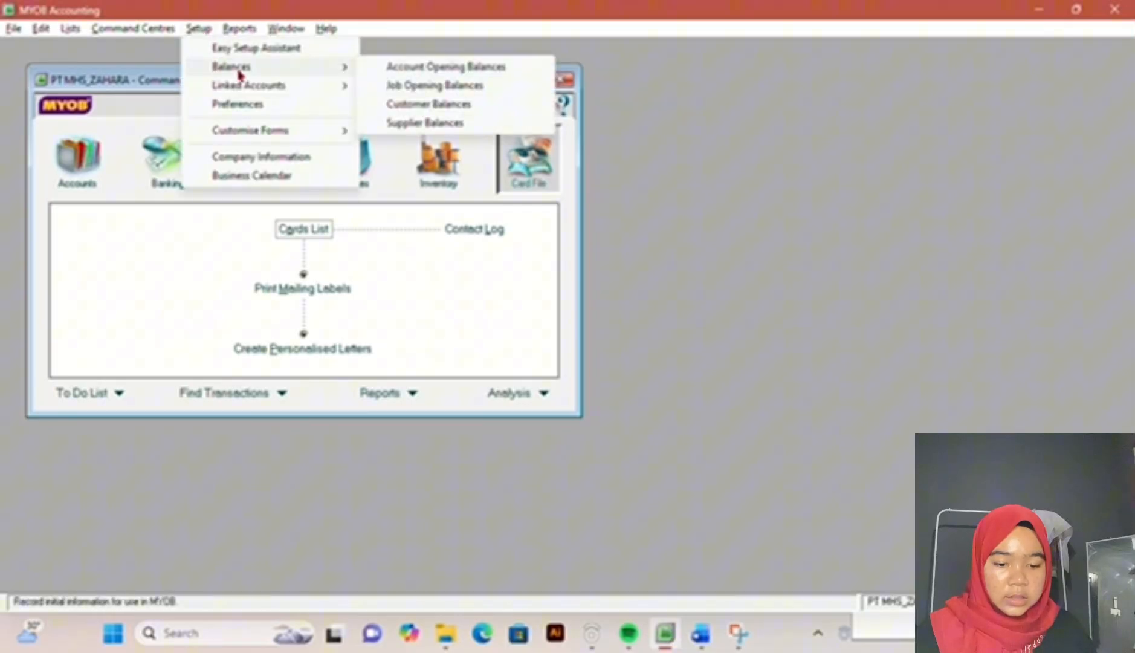
left_click(419, 123)
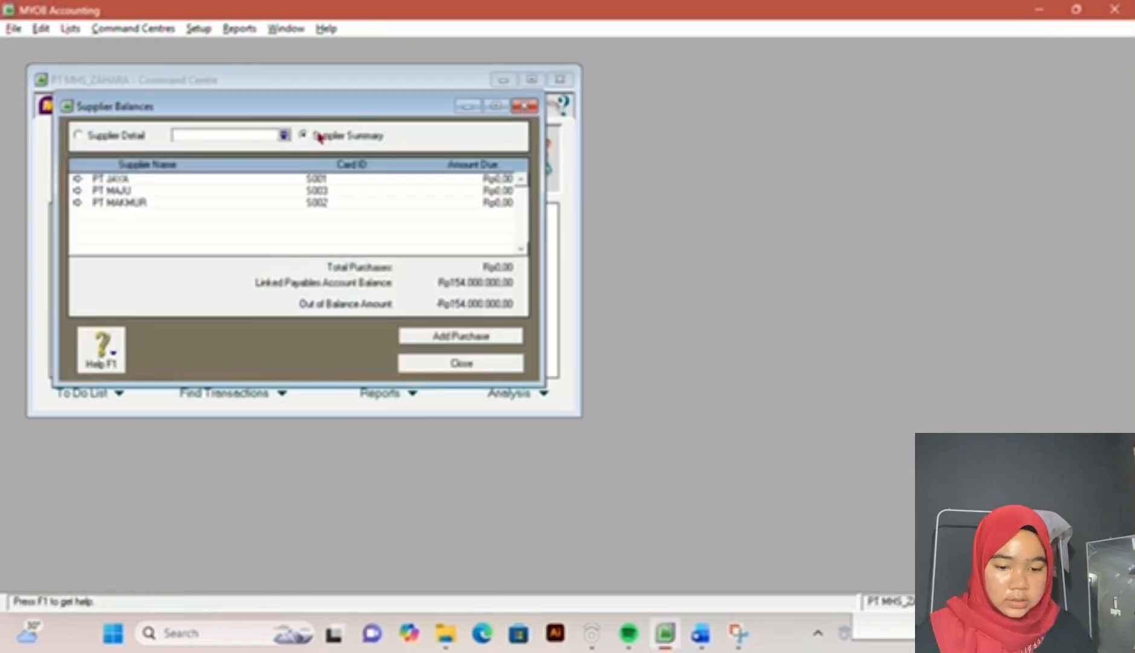
Step: Add a historical purchase for PT JAYA and set its date to 18/11/2017 according to the exam document
double_click(315, 180)
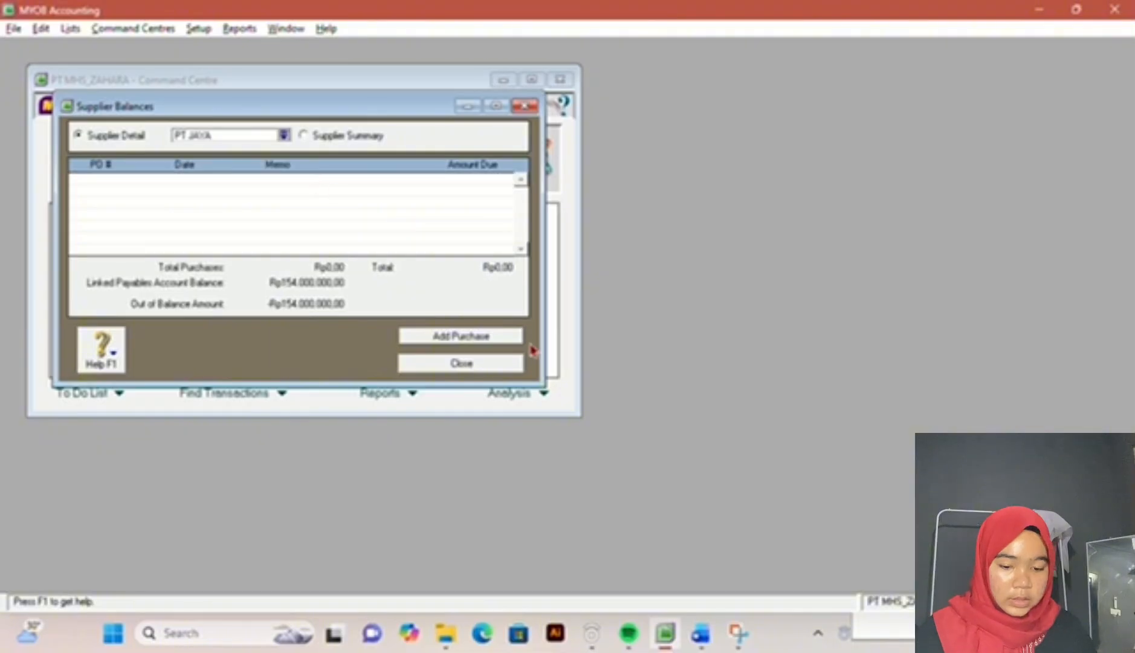
left_click(502, 340)
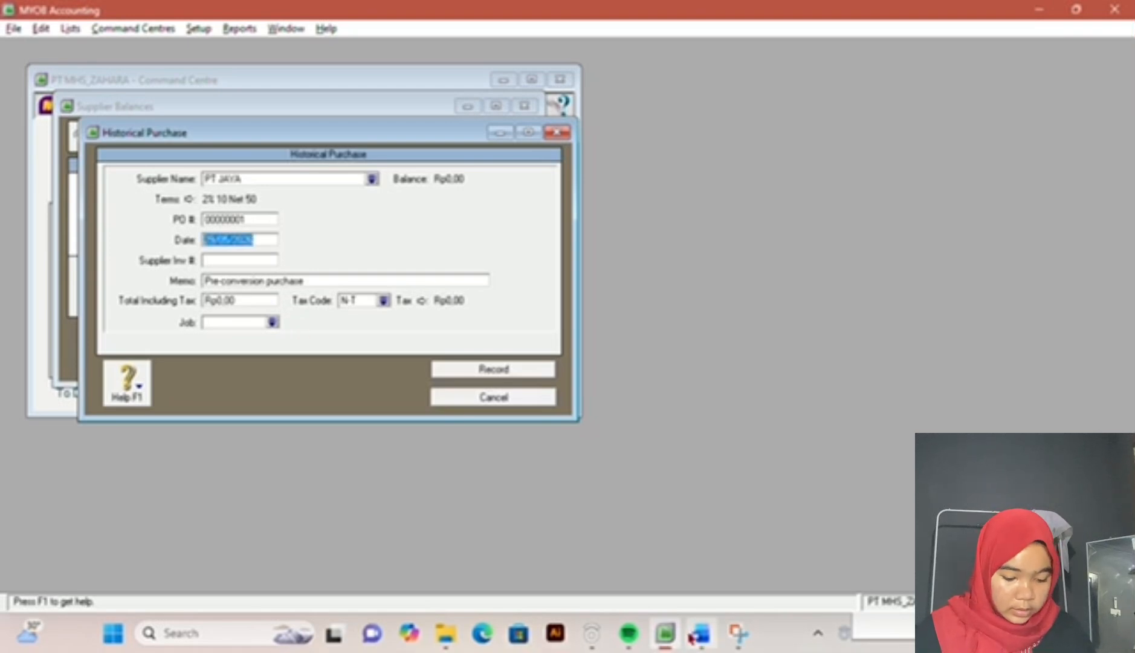
left_click(699, 634)
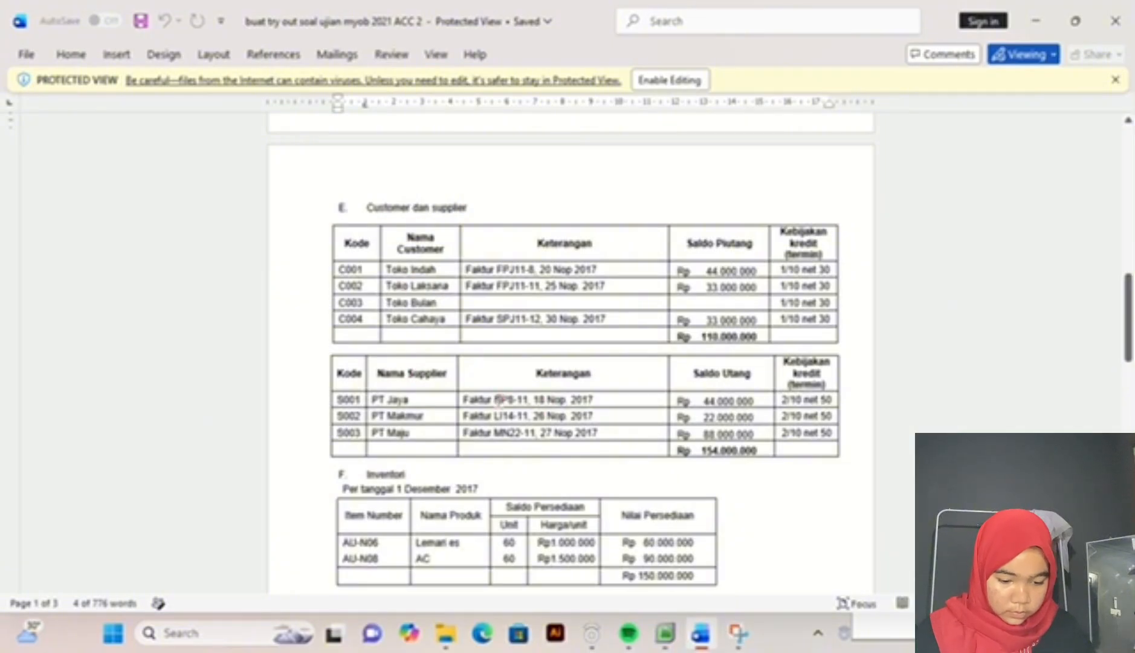
left_click(667, 633)
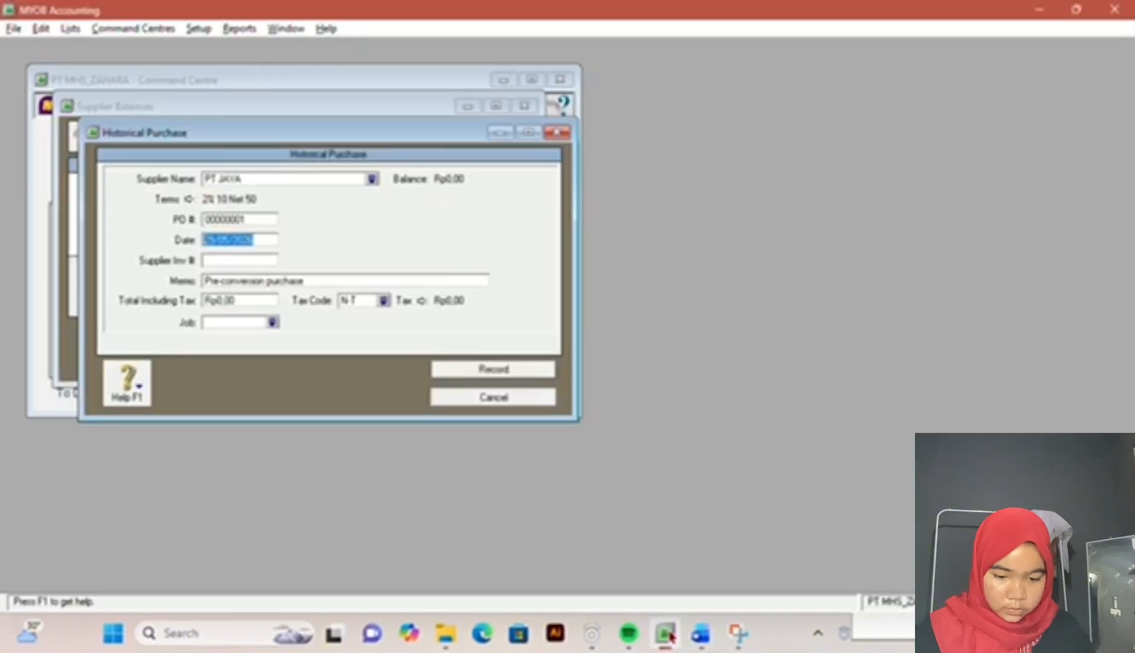
left_click(700, 633)
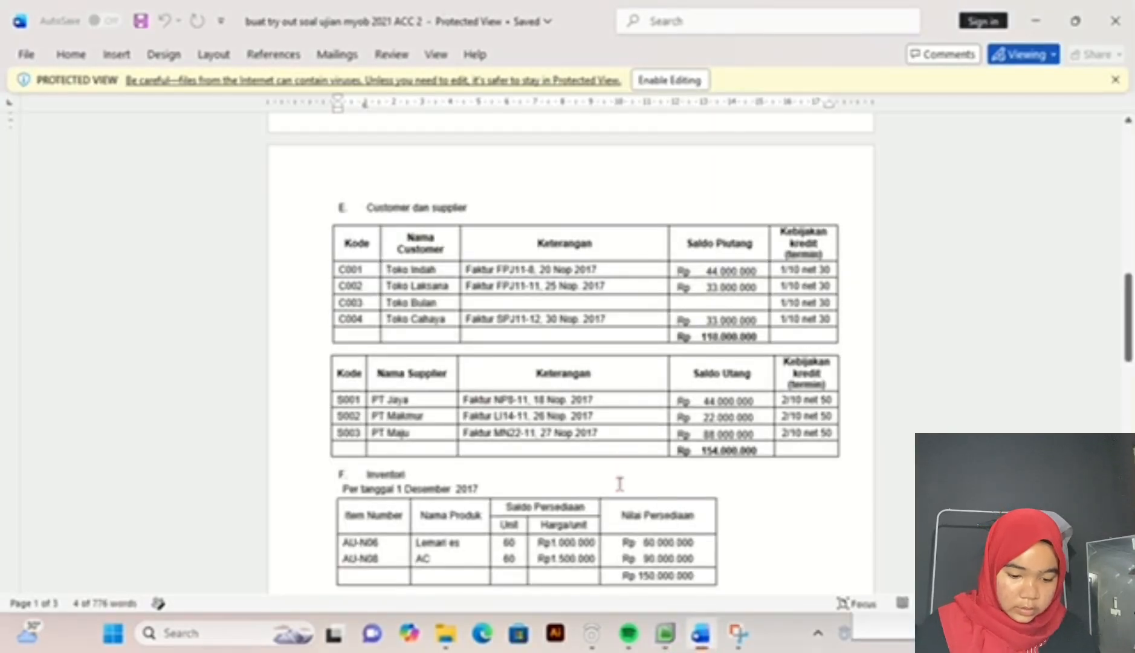
left_click(665, 633)
type("1")
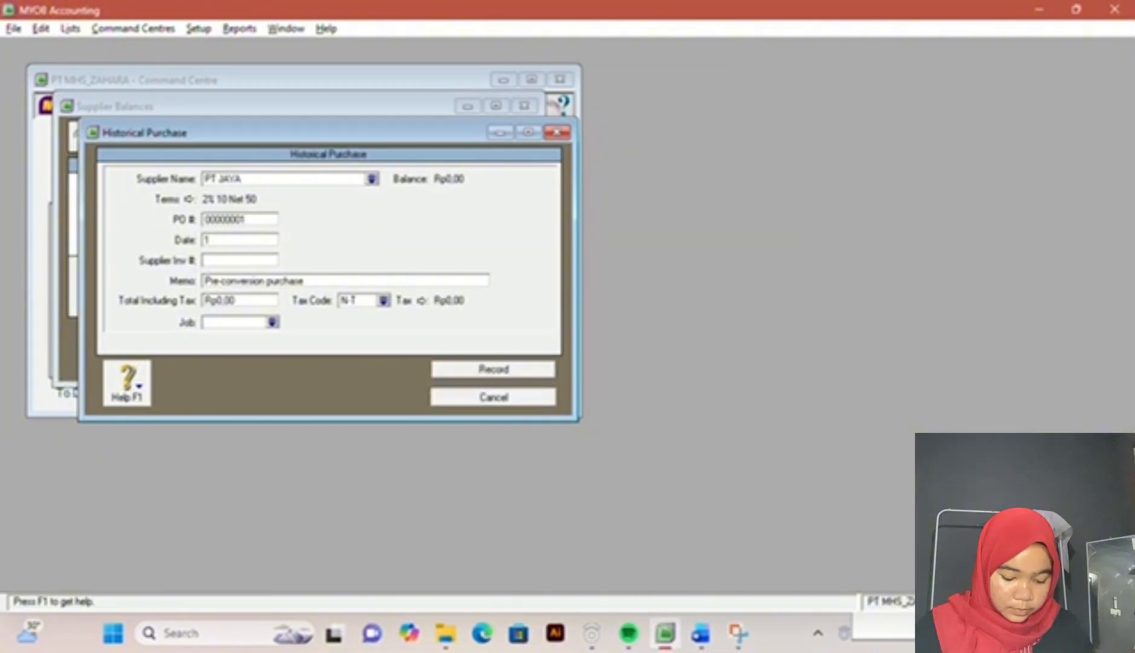
type("8/11/")
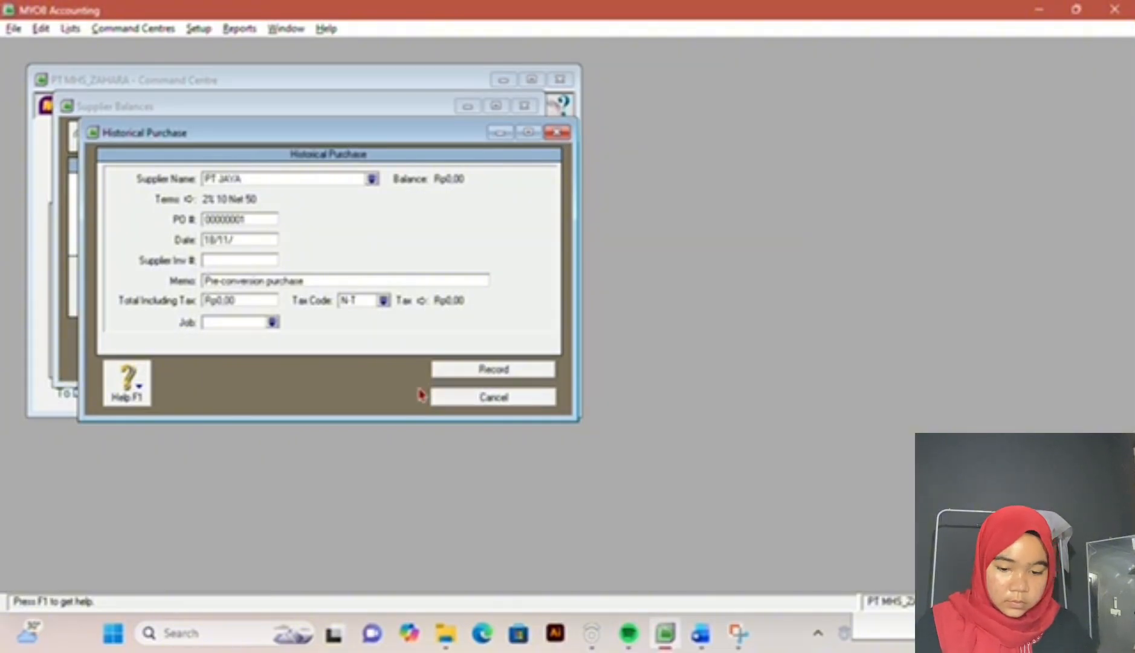
type("2017")
key("Tab")
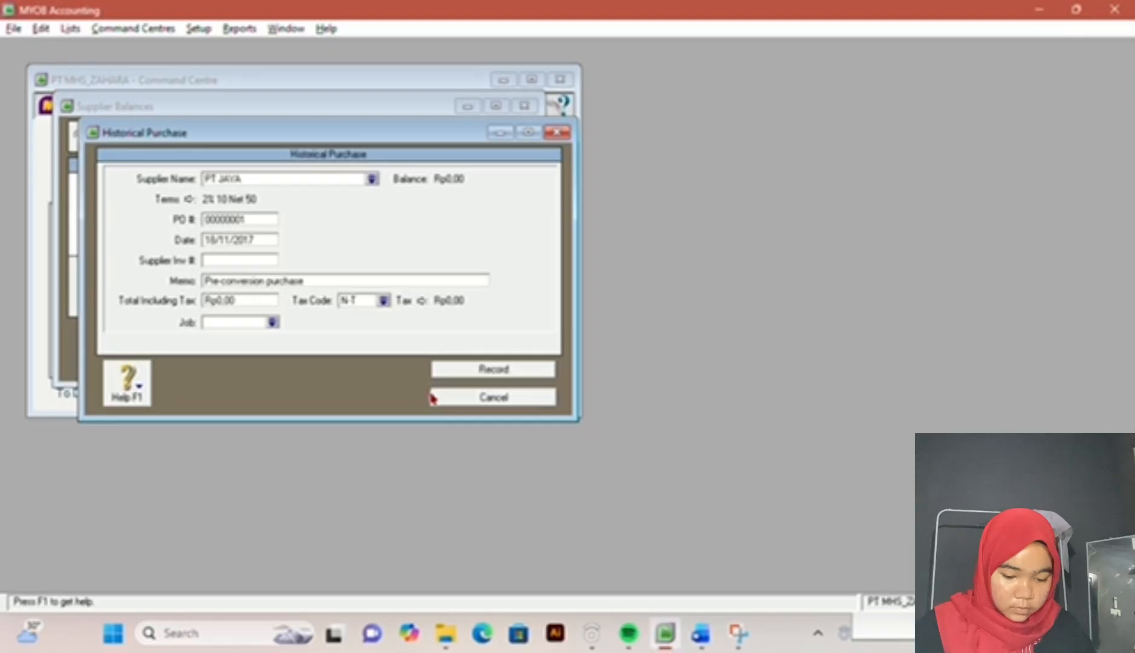
Step: Look up PT JAYA's invoice number in the exam document and set the purchase's supplier invoice number to NP8-11
left_click(698, 634)
mouse_move(654, 644)
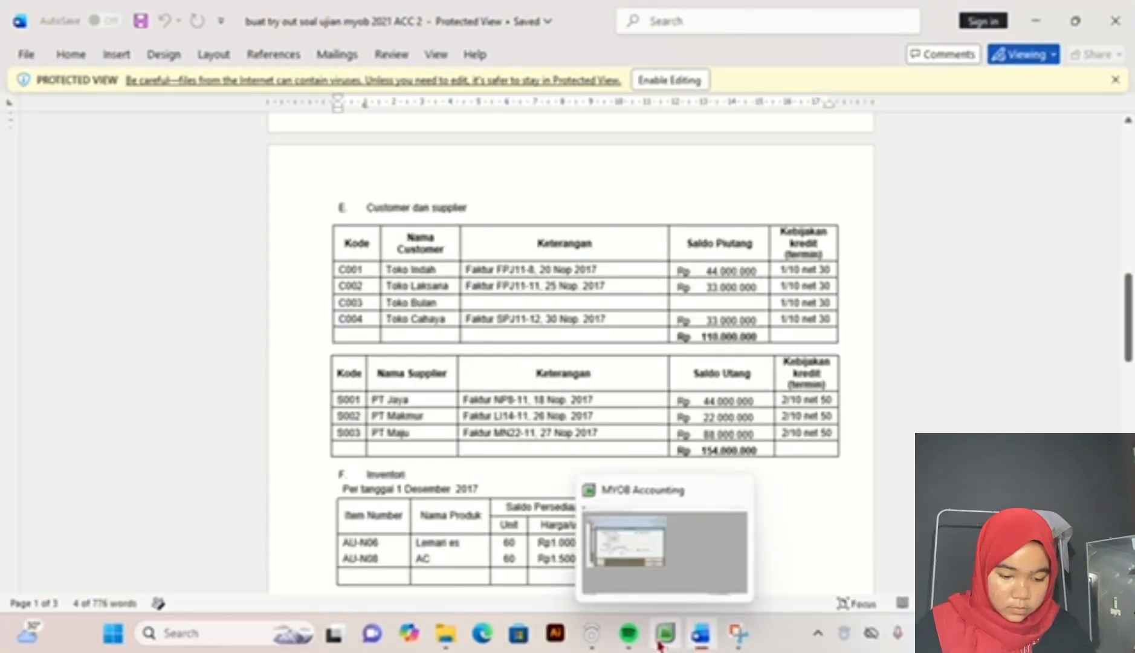
left_click(659, 646)
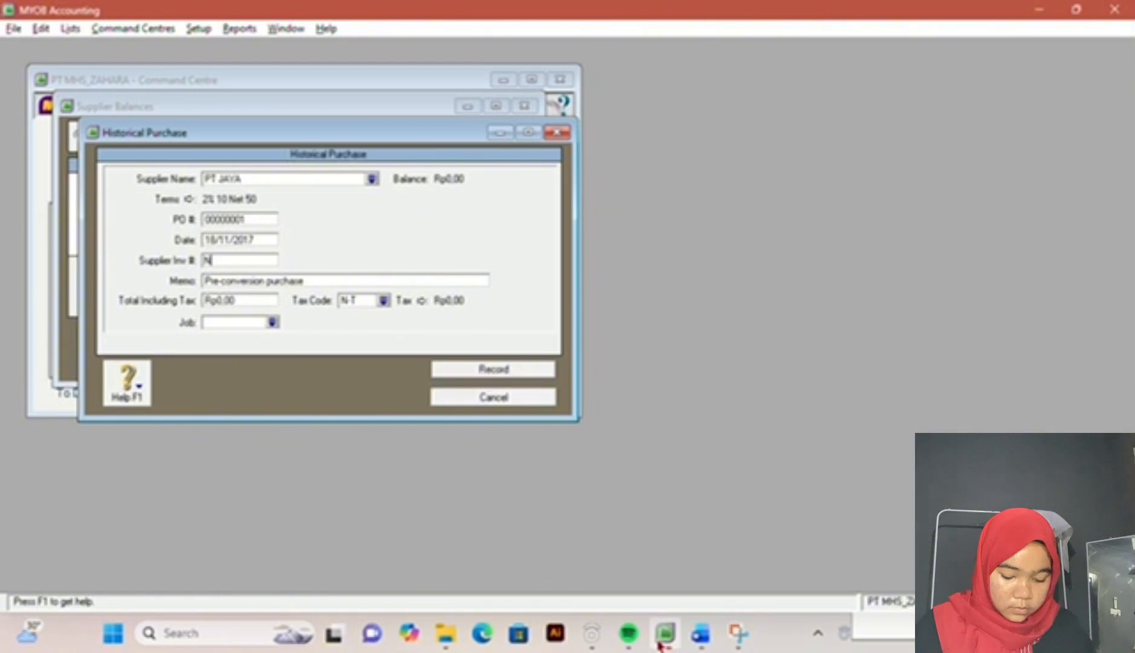
type("11")
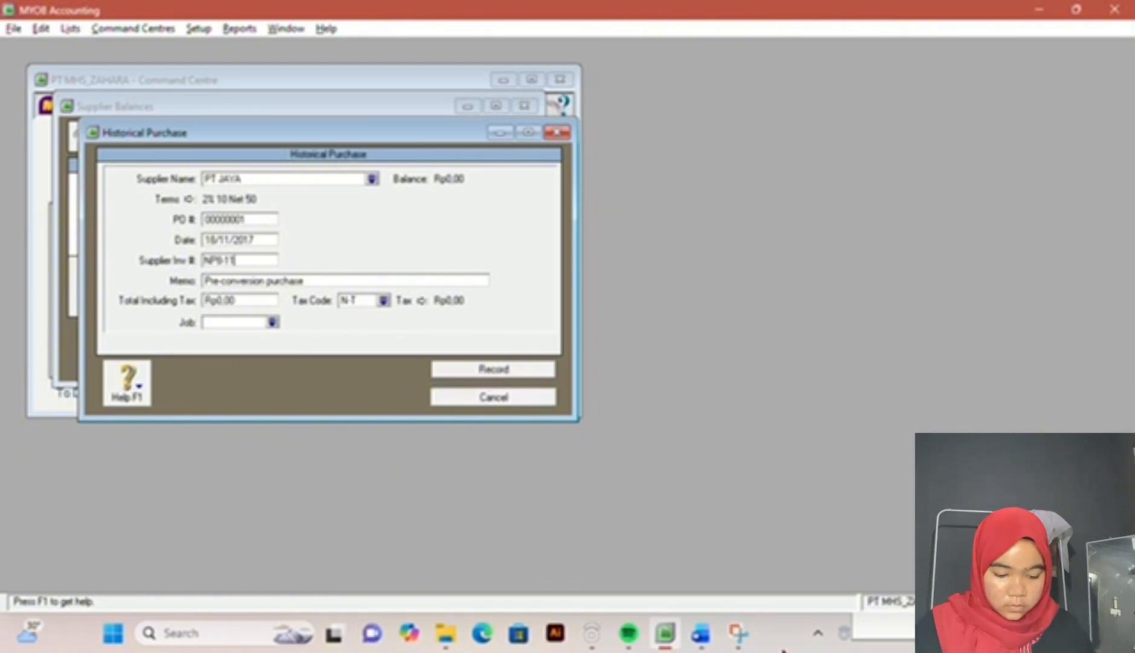
Step: Check PT JAYA's balance in the exam document, set the purchase's total including tax to 44000000 and record it
left_click(707, 637)
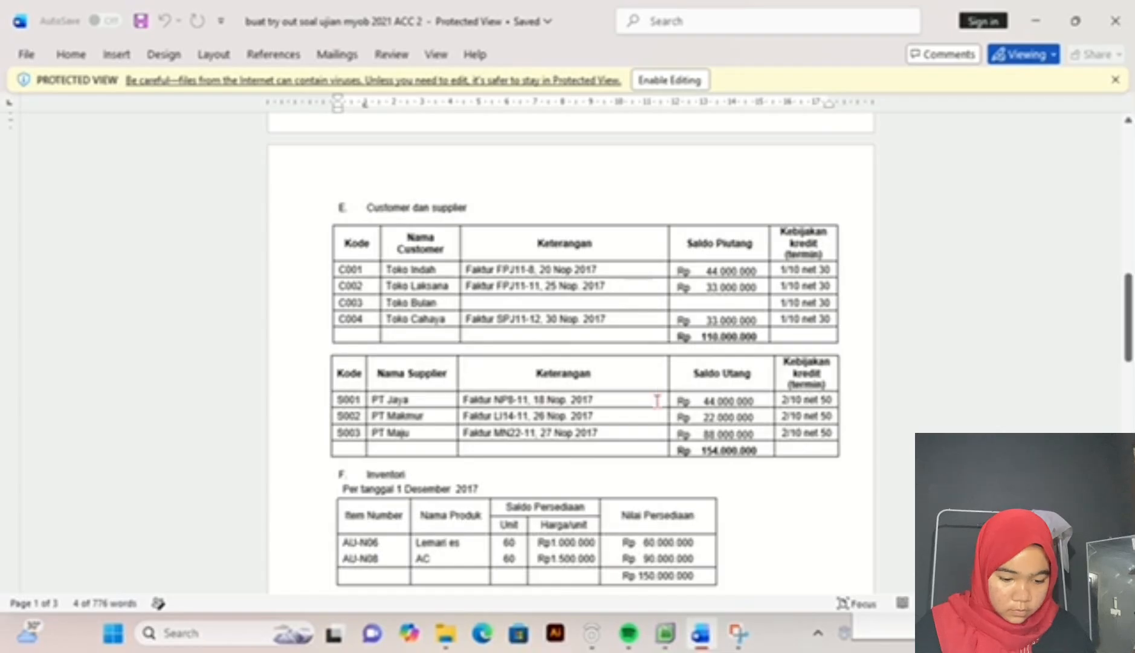
left_click(664, 633)
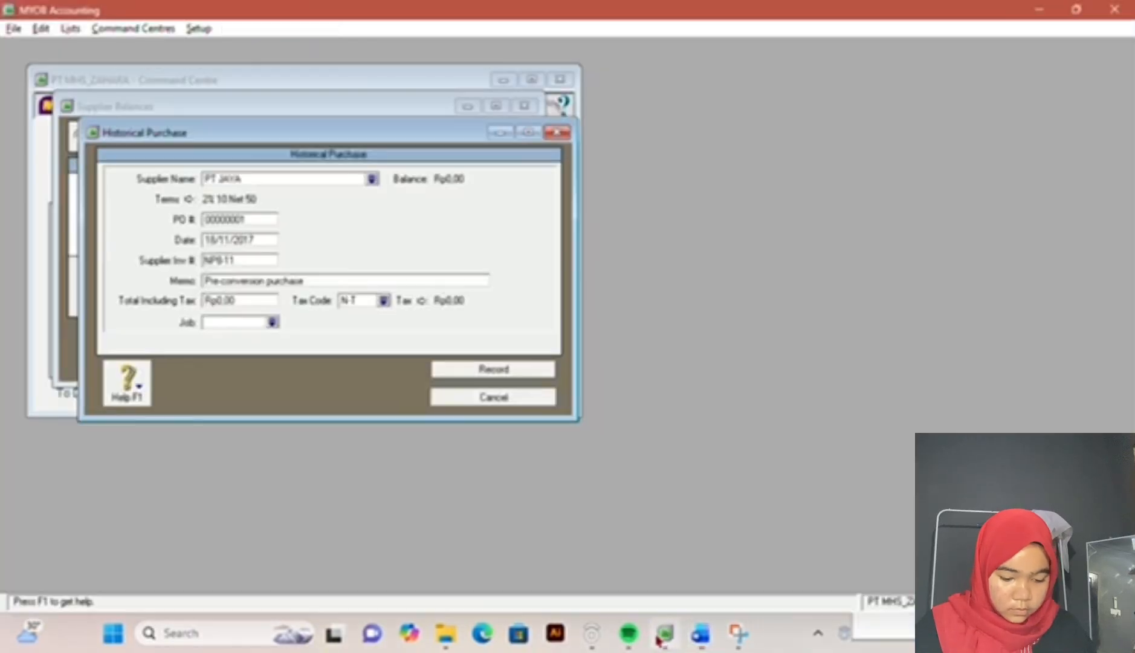
key("Tab")
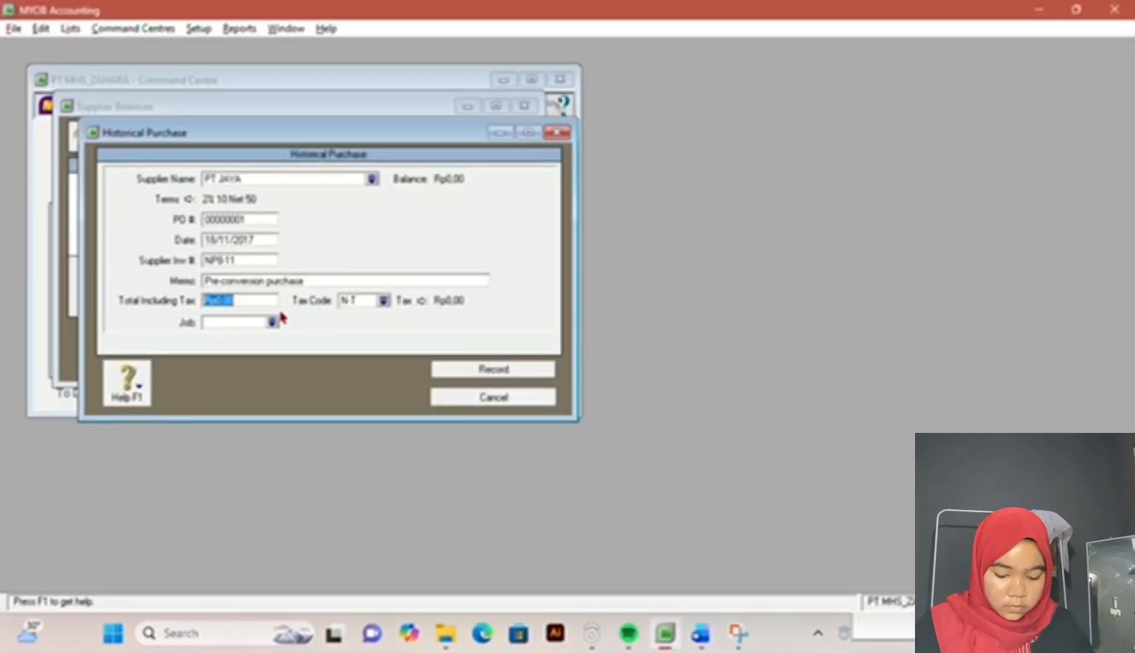
type("44000000")
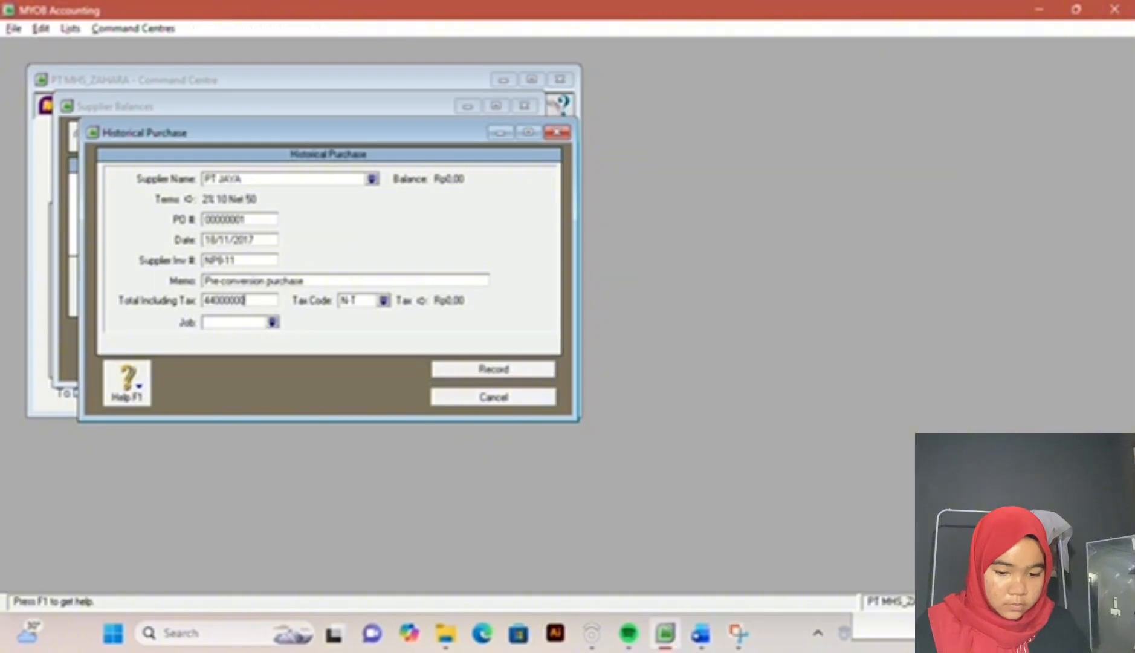
left_click(340, 304)
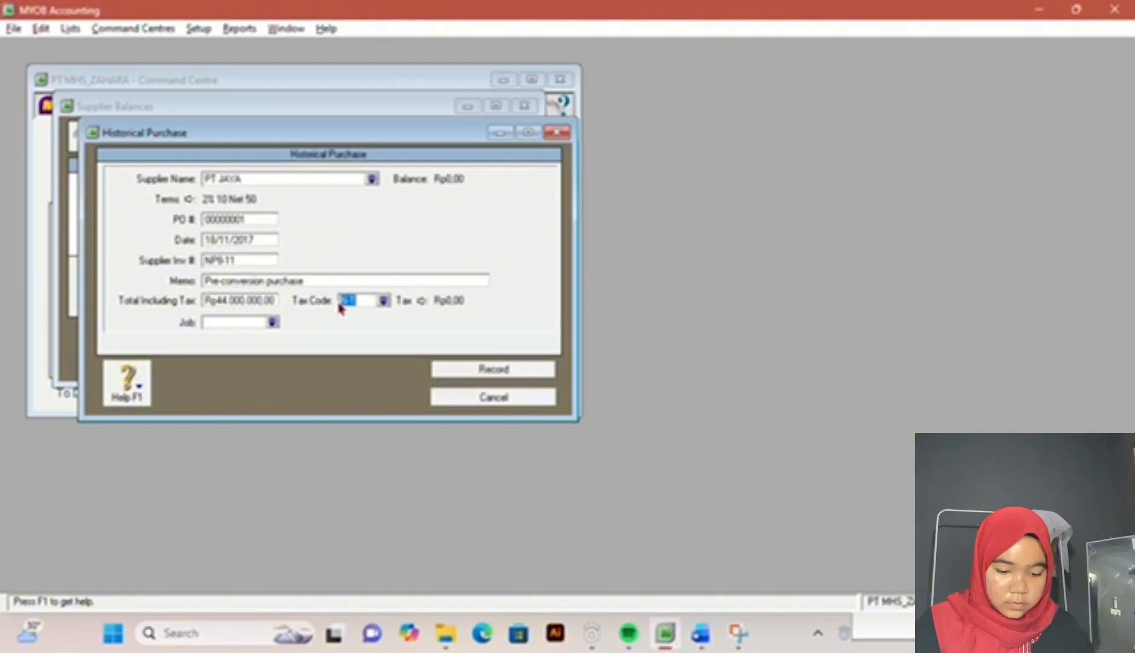
left_click(469, 371)
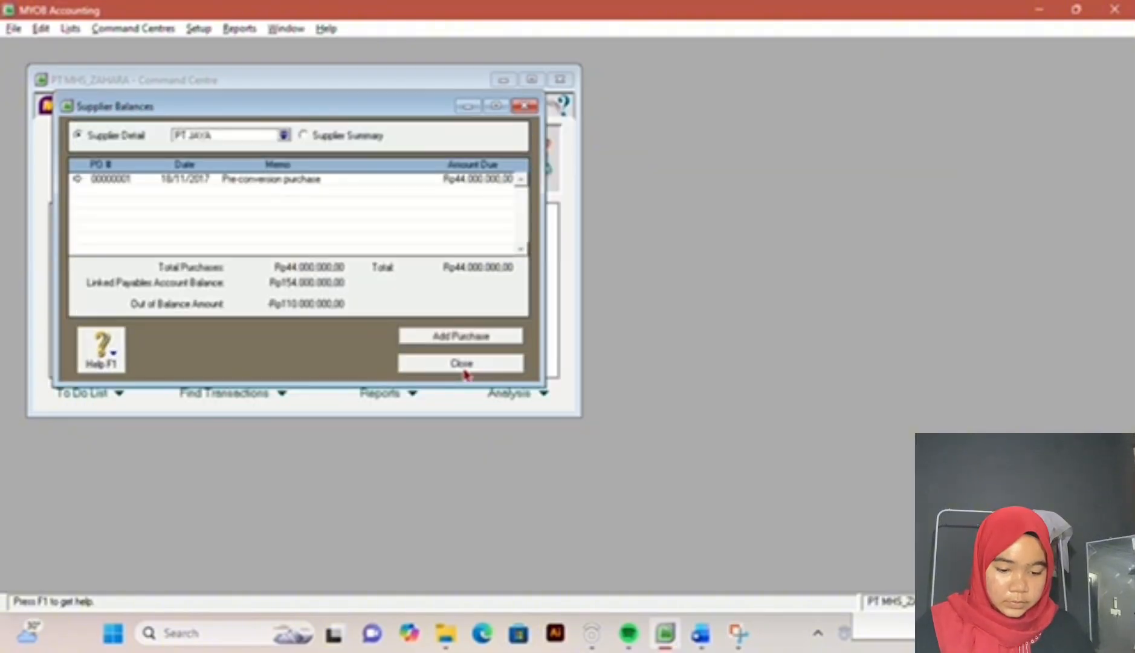
Step: Open PT MAJU from the supplier summary and add a historical purchase for it
left_click(303, 136)
left_click(382, 195)
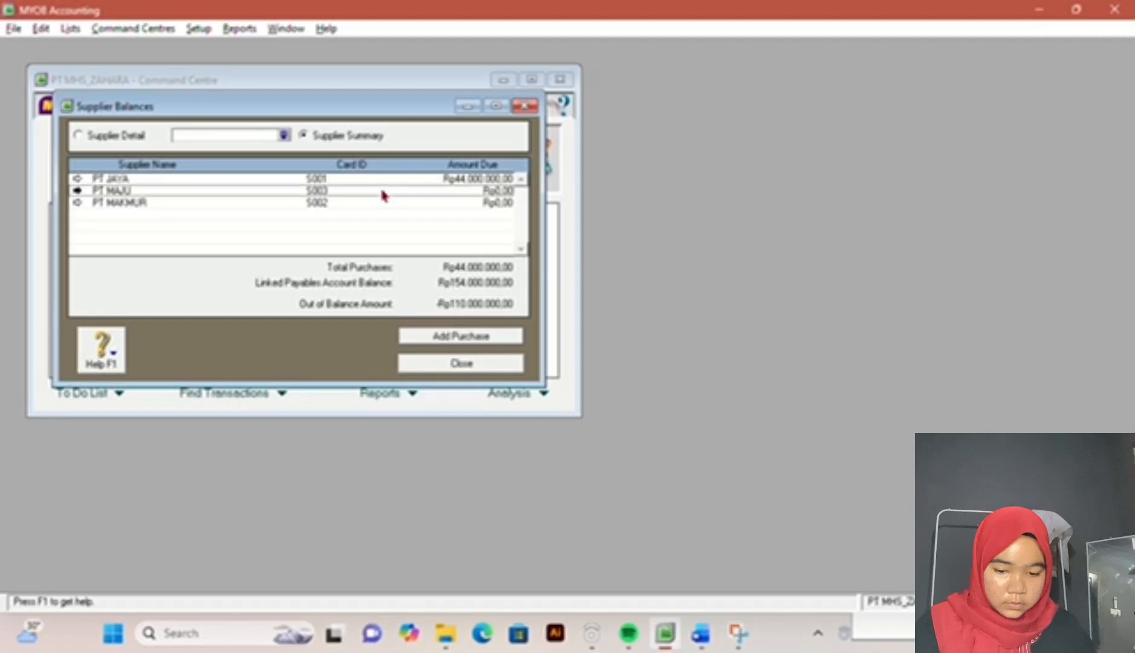
double_click(382, 195)
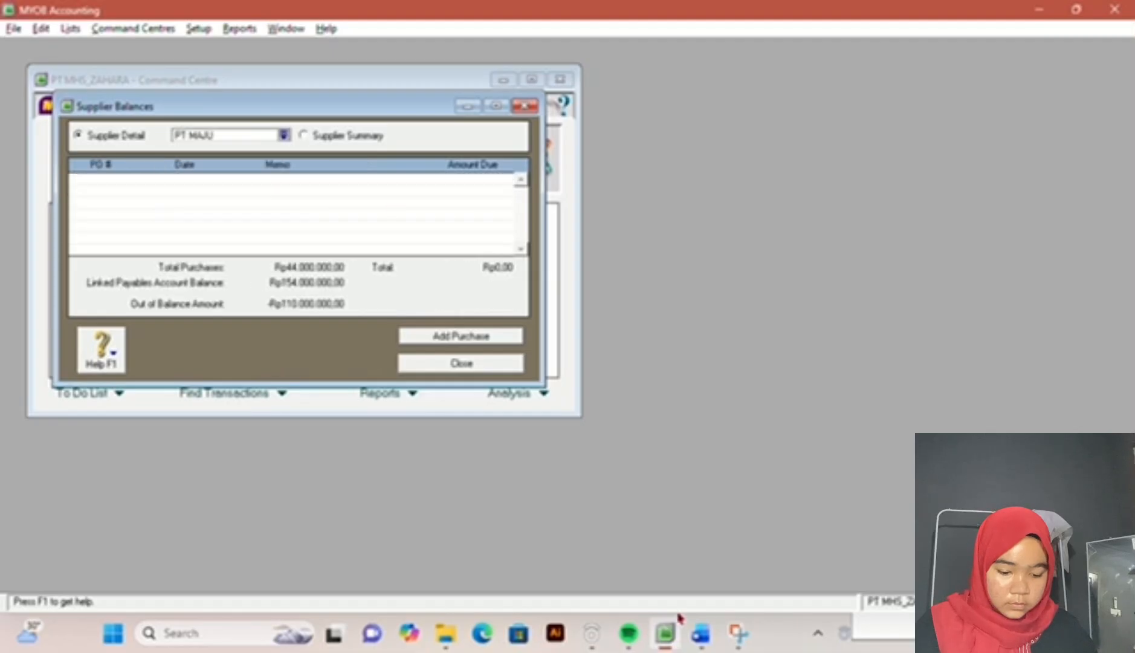
left_click(492, 339)
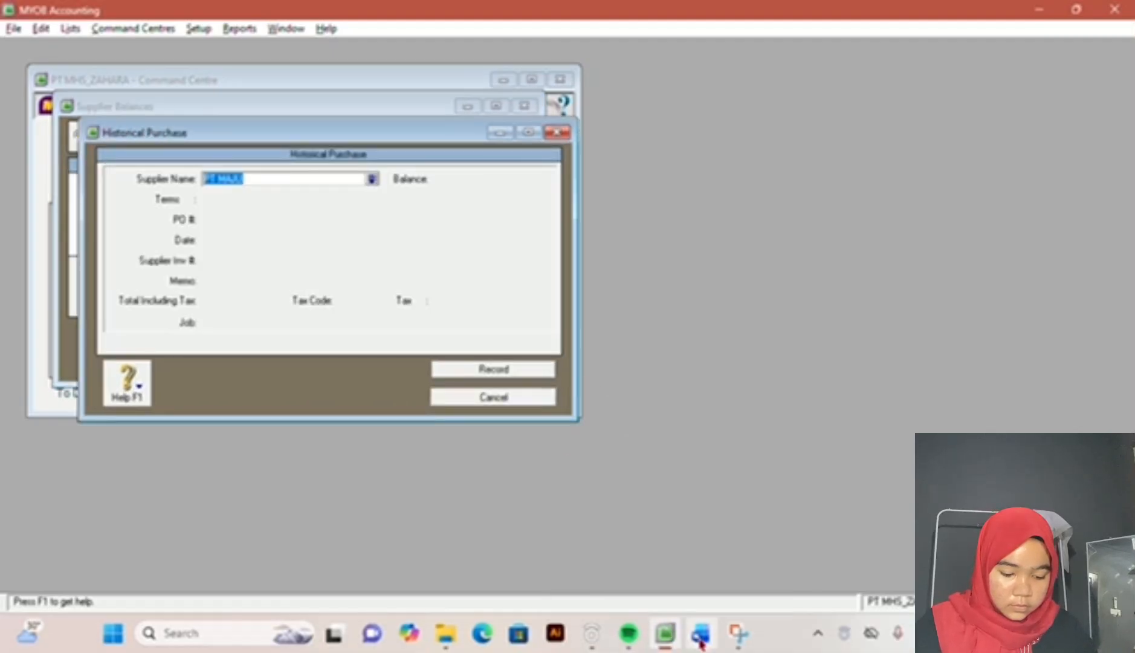
left_click(701, 632)
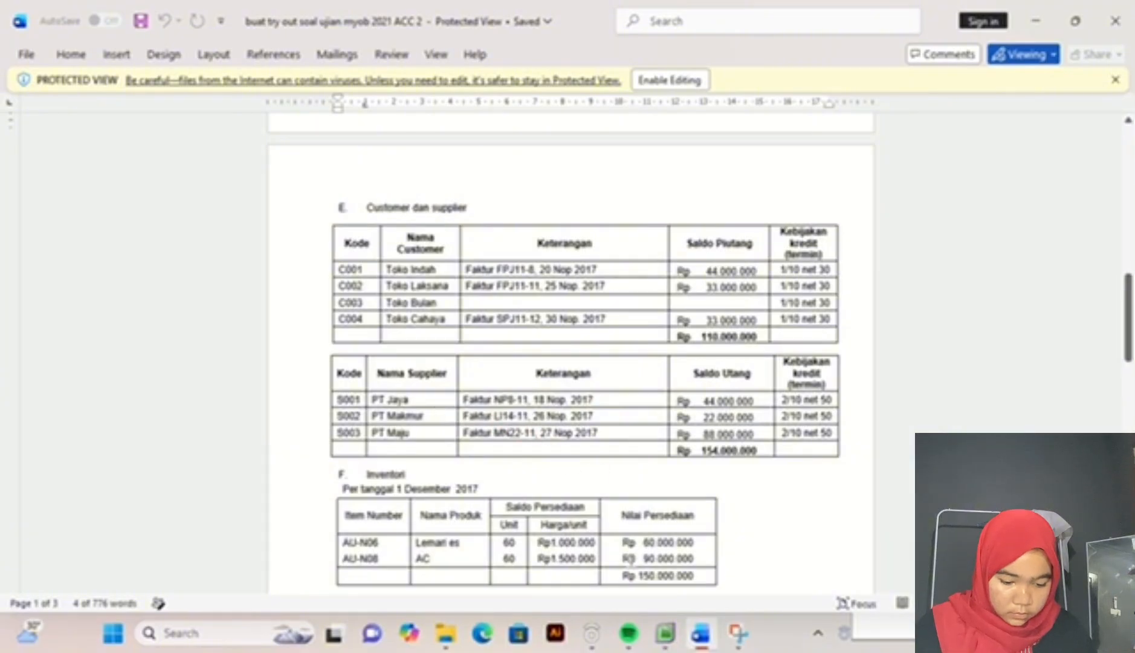
left_click(665, 633)
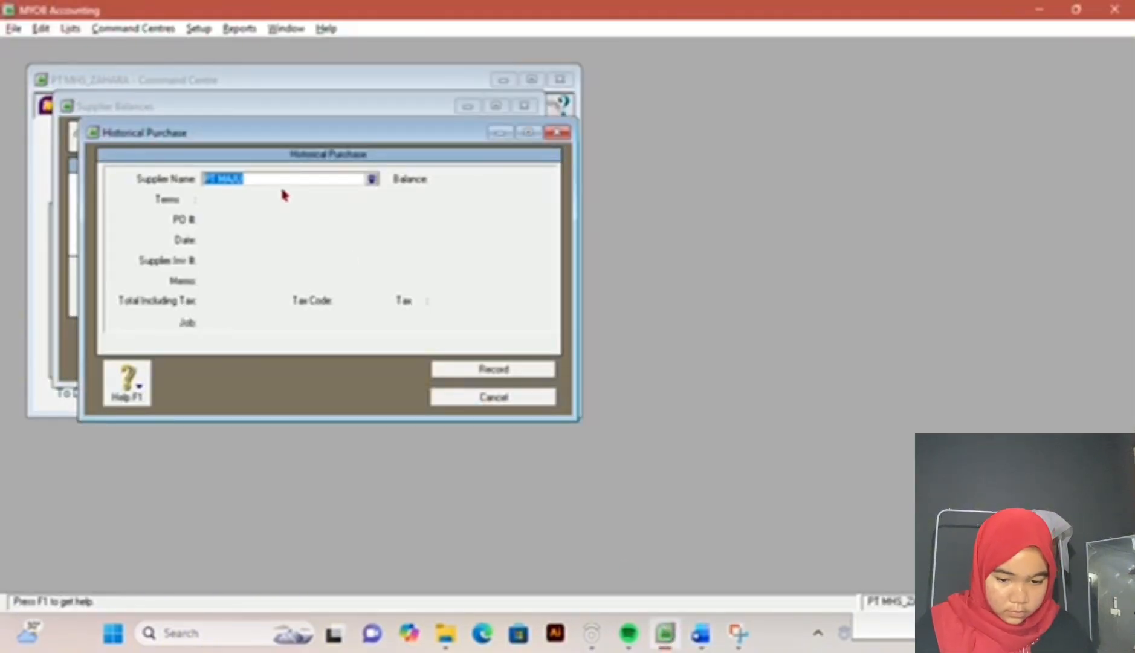
key("Tab")
key("Tab")
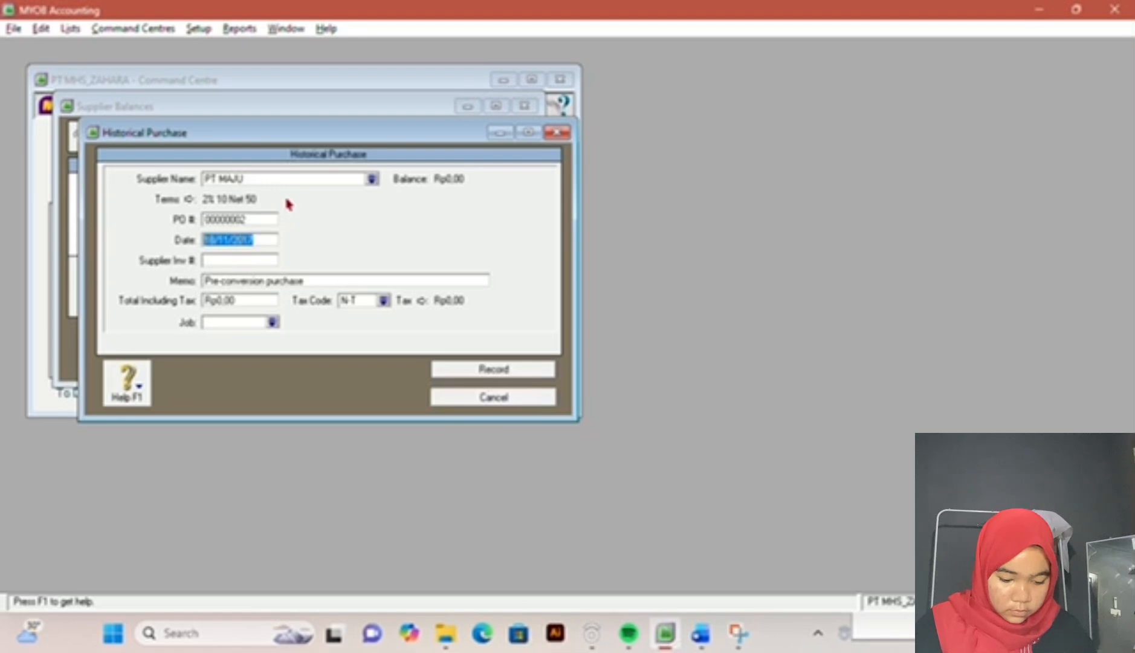
Step: Look up PT MAJU's invoice date in the exam document and set the purchase date to 27/11/2017
left_click(701, 633)
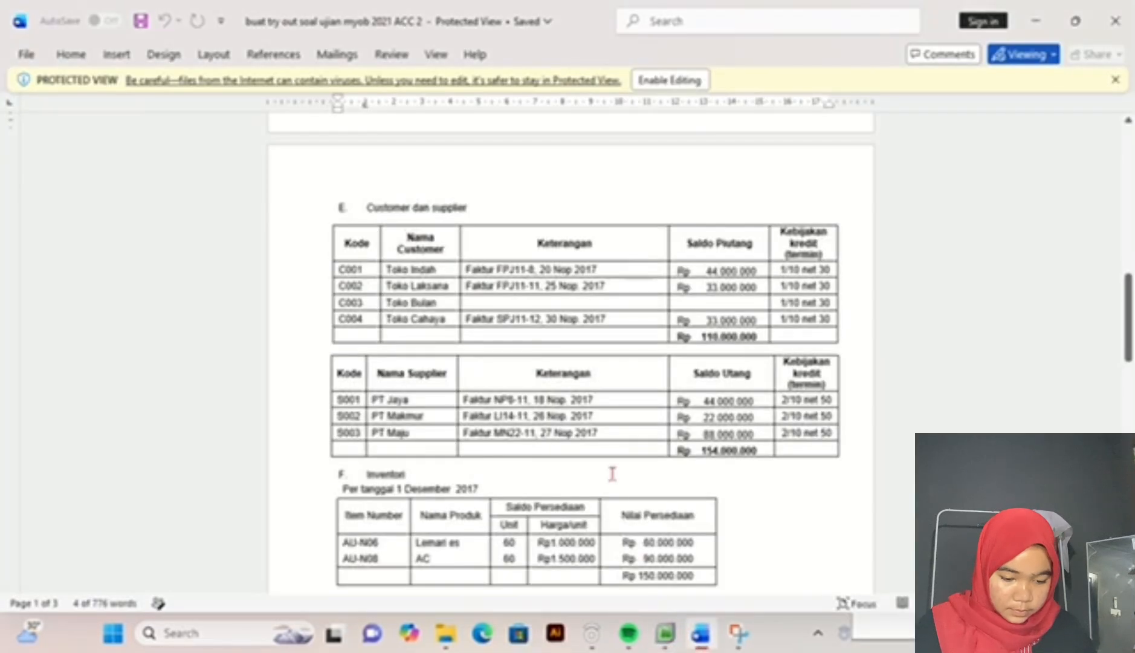
left_click(667, 633)
type("2")
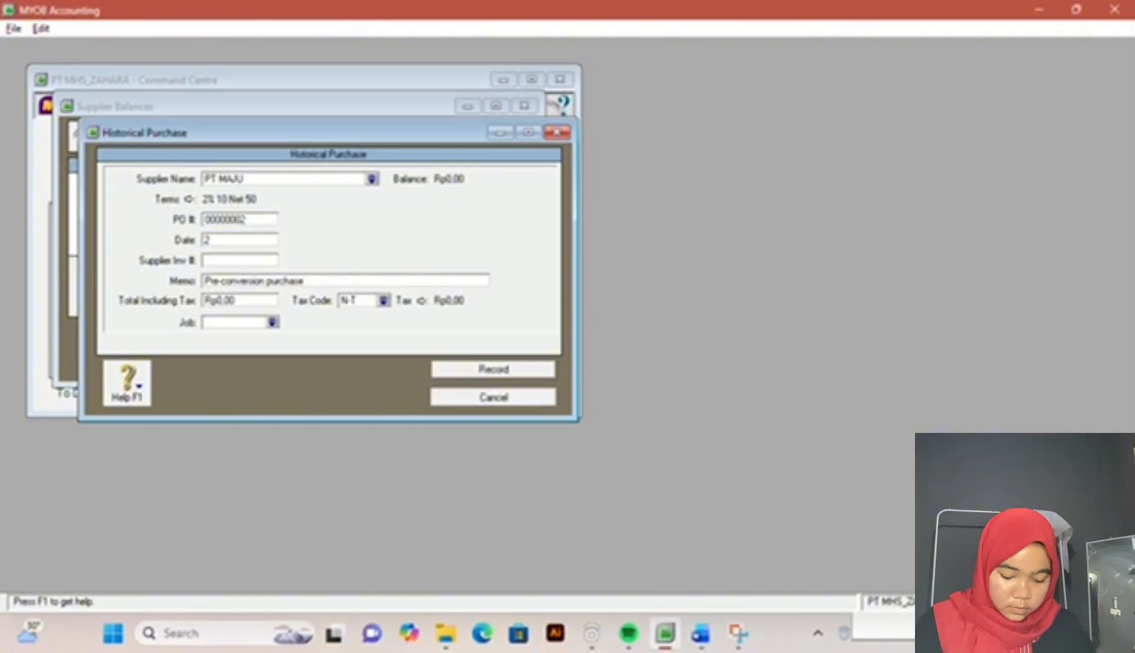
type("7/11")
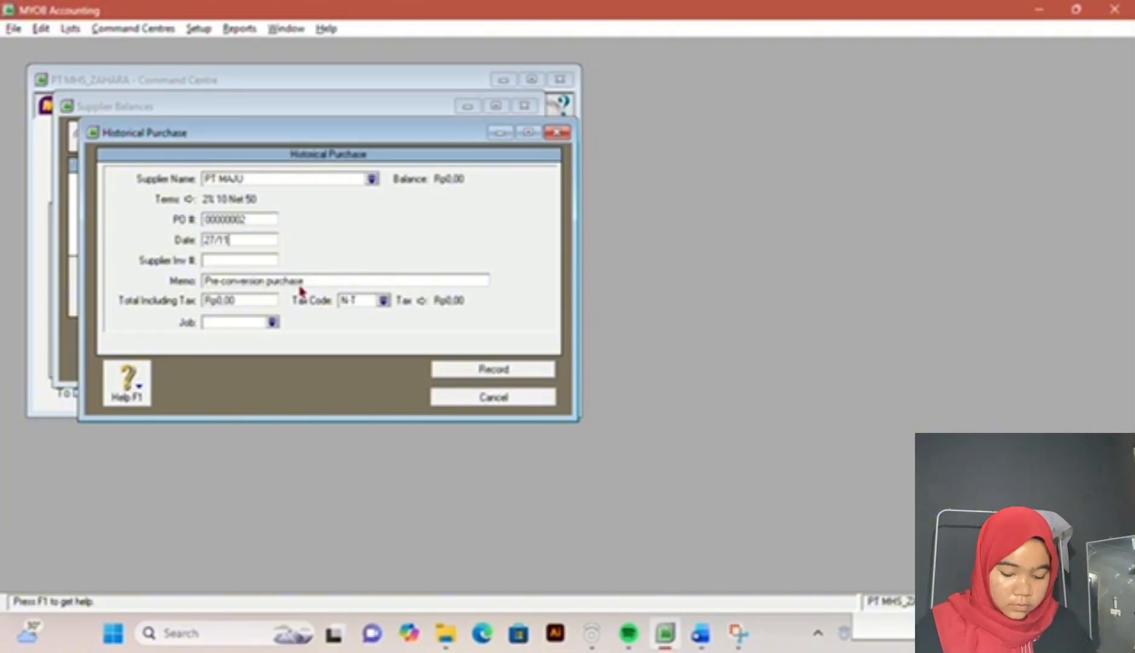
type("/2025")
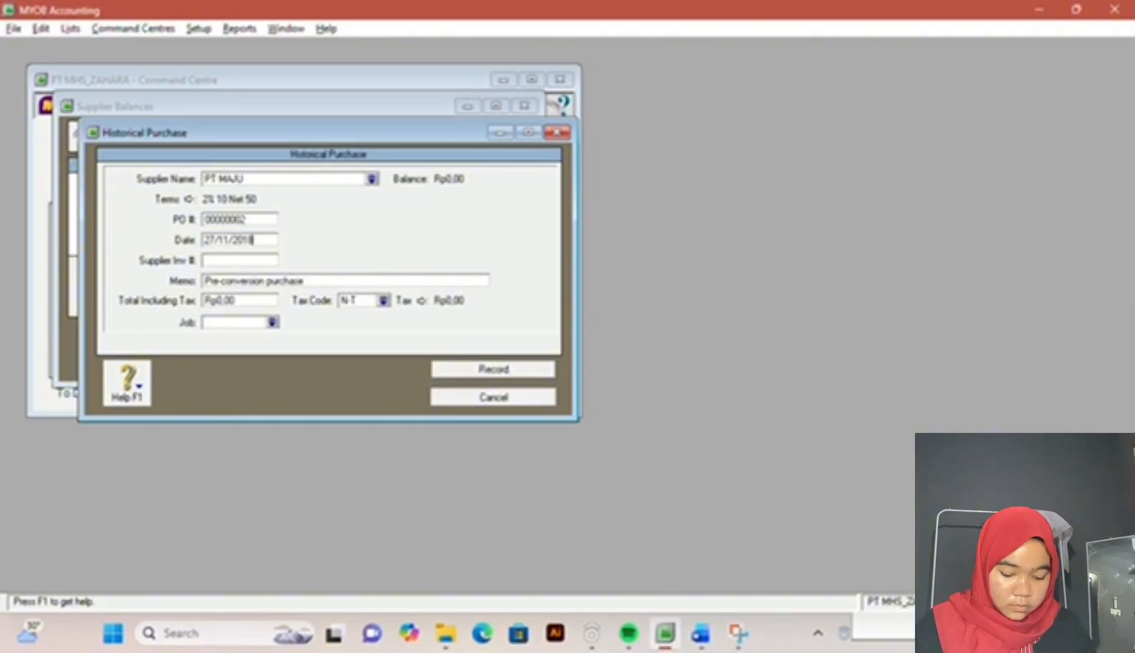
key("BackSpace")
type("7")
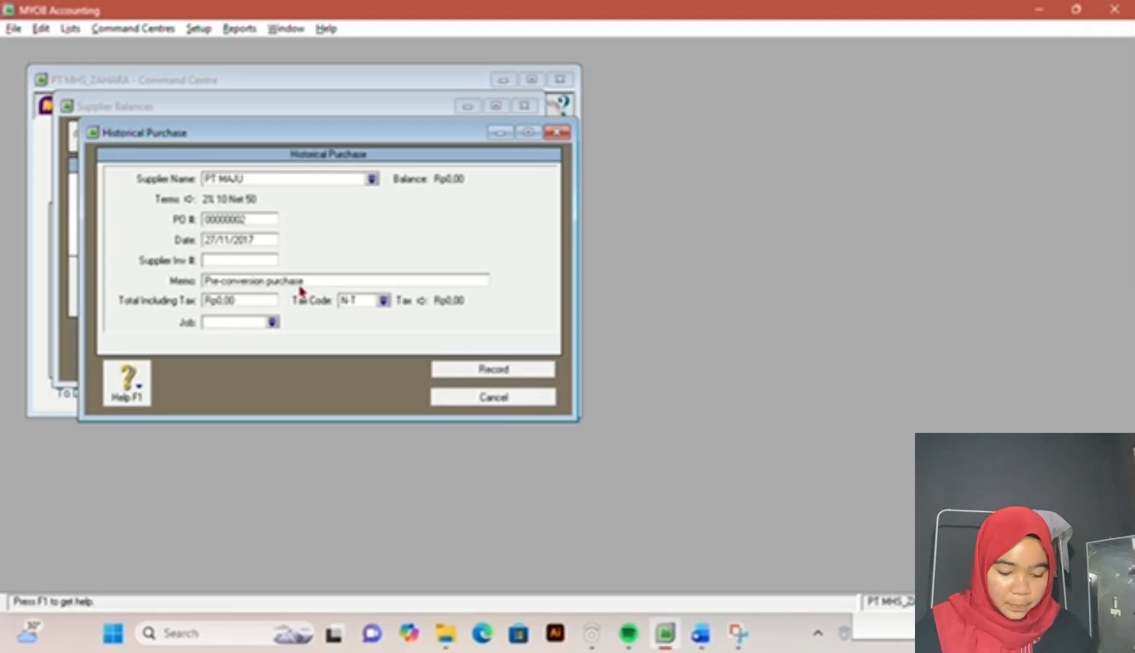
Step: Look up PT MAJU's invoice number and payable balance in the exam document and return to the purchase's total
left_click(701, 632)
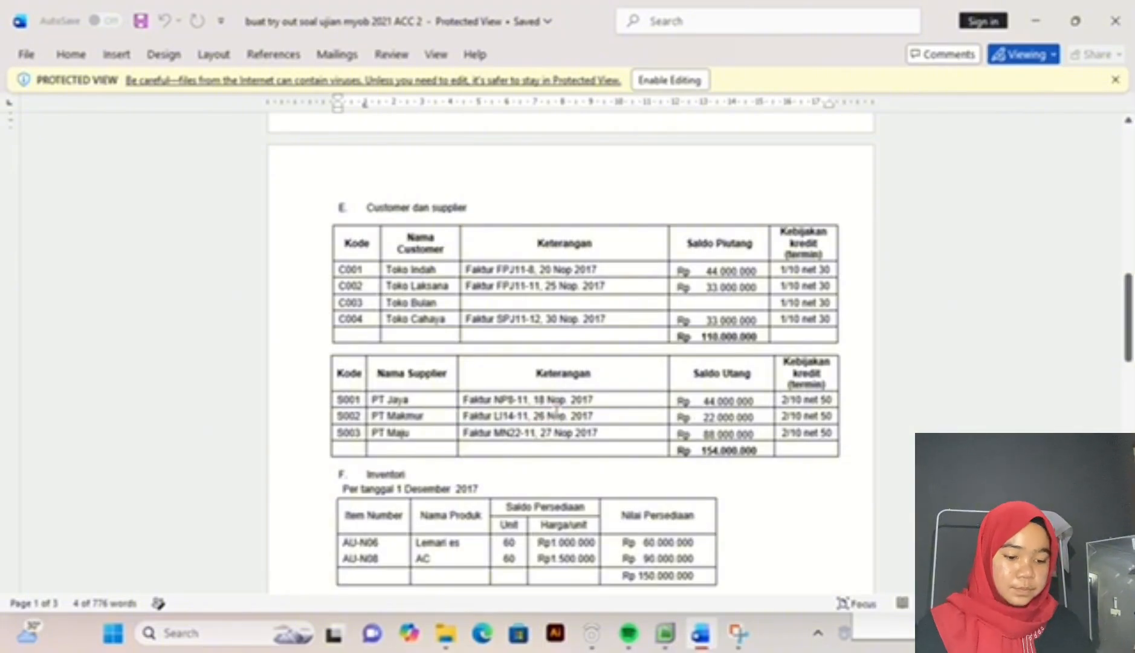
left_click(664, 629)
key("Tab")
key("Tab")
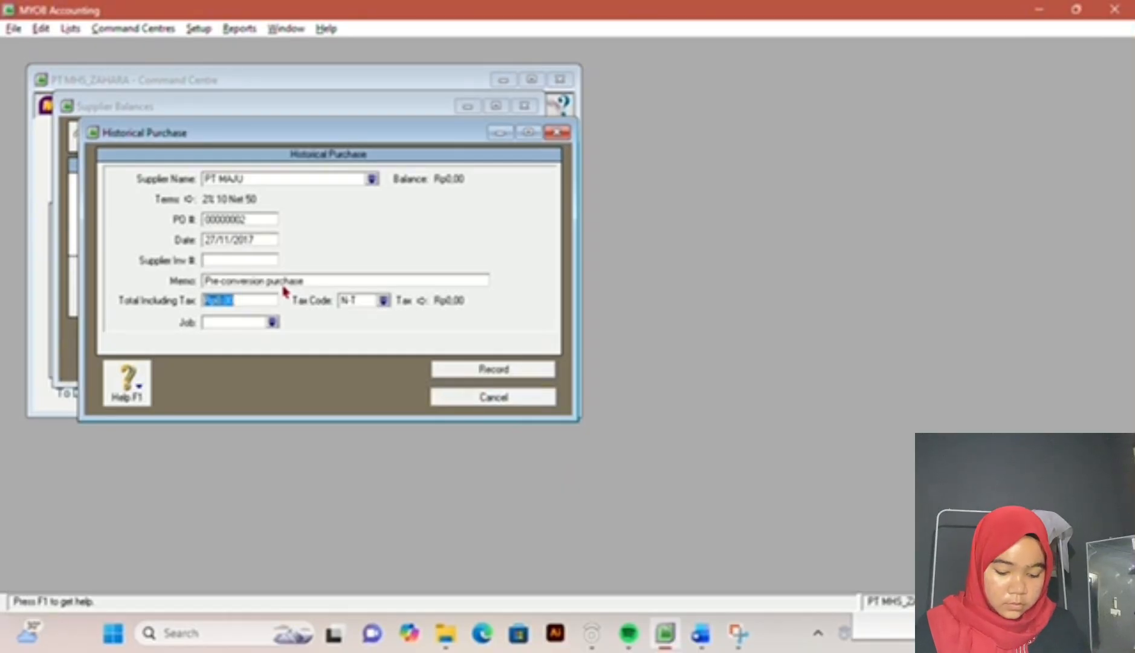
type("8.800.00")
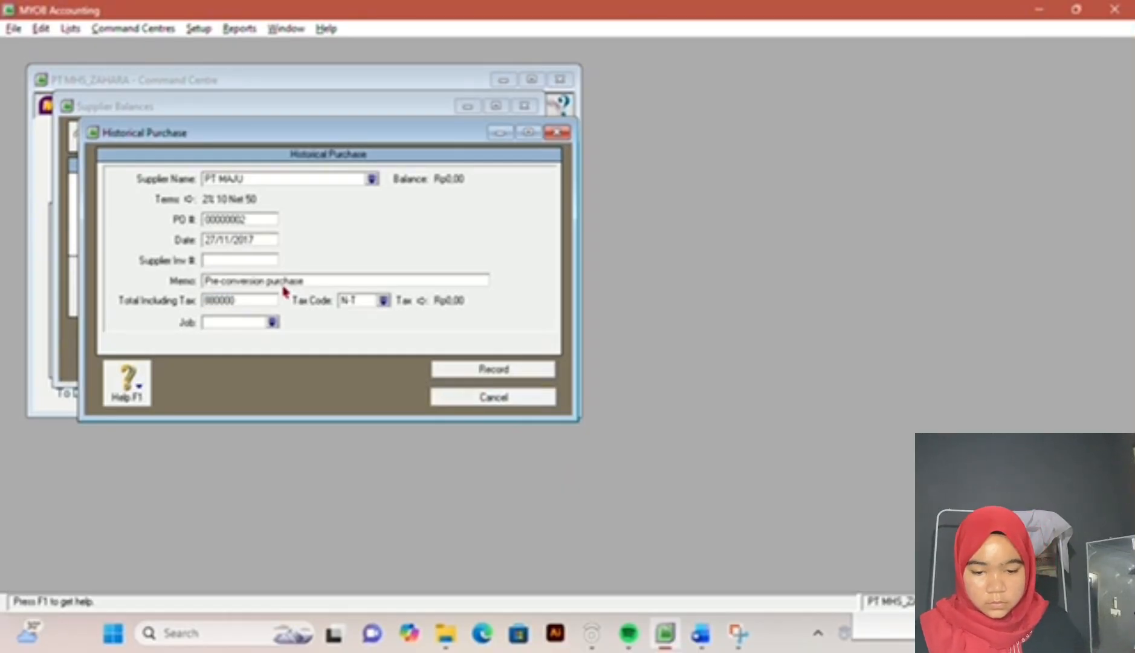
type("0")
key("Tab")
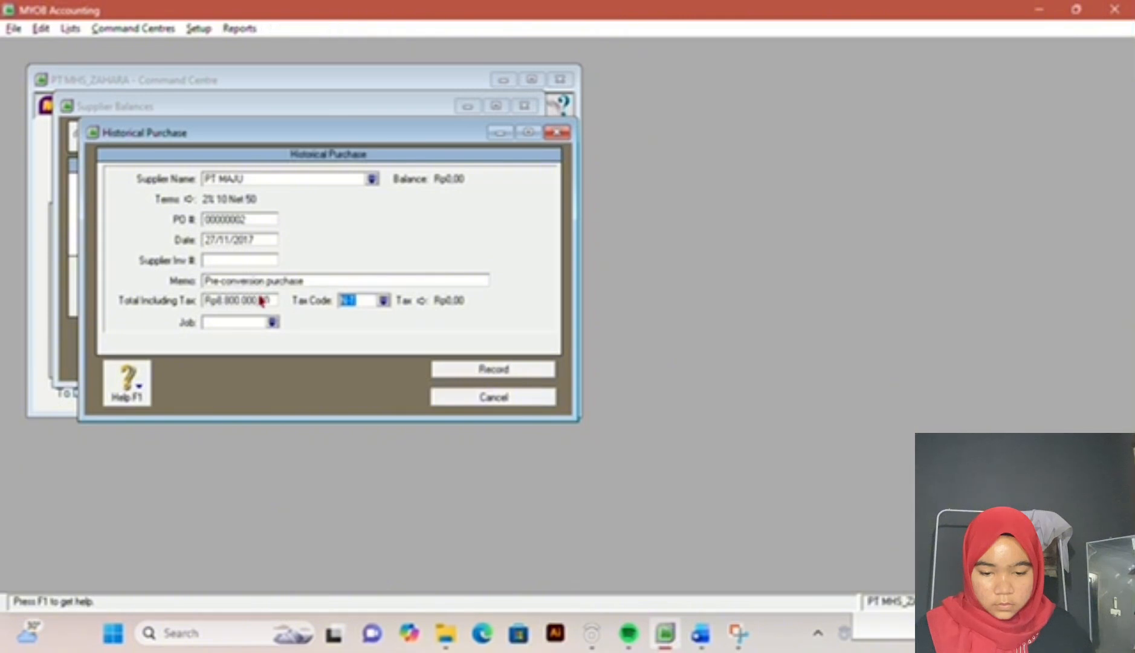
left_click(263, 300)
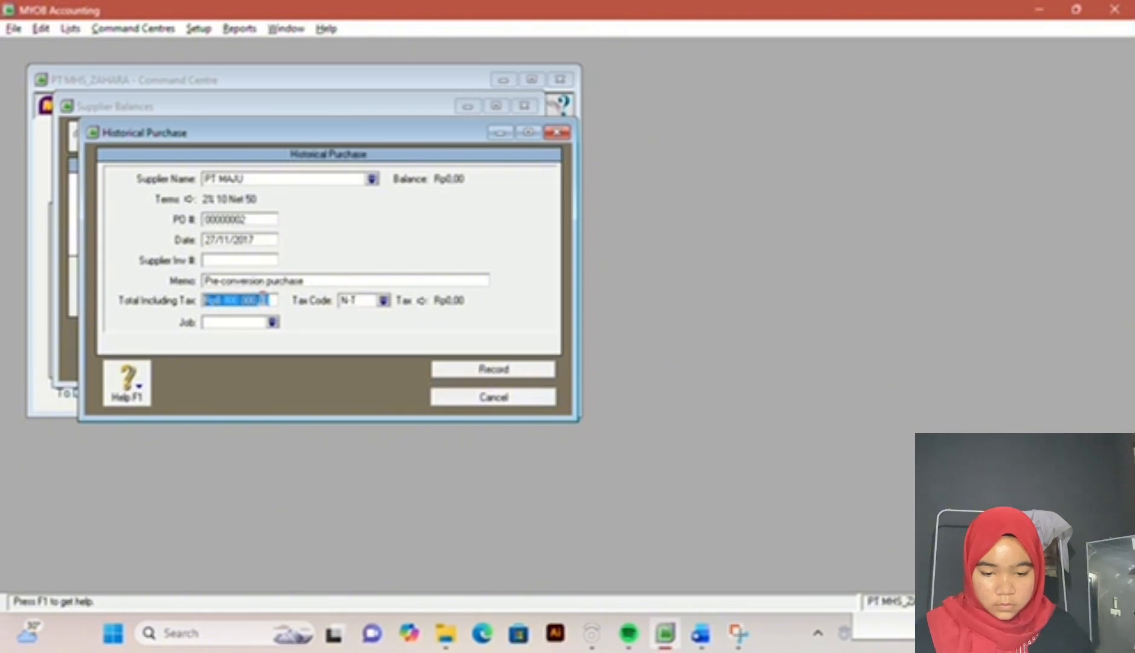
left_click(271, 300)
key("Tab")
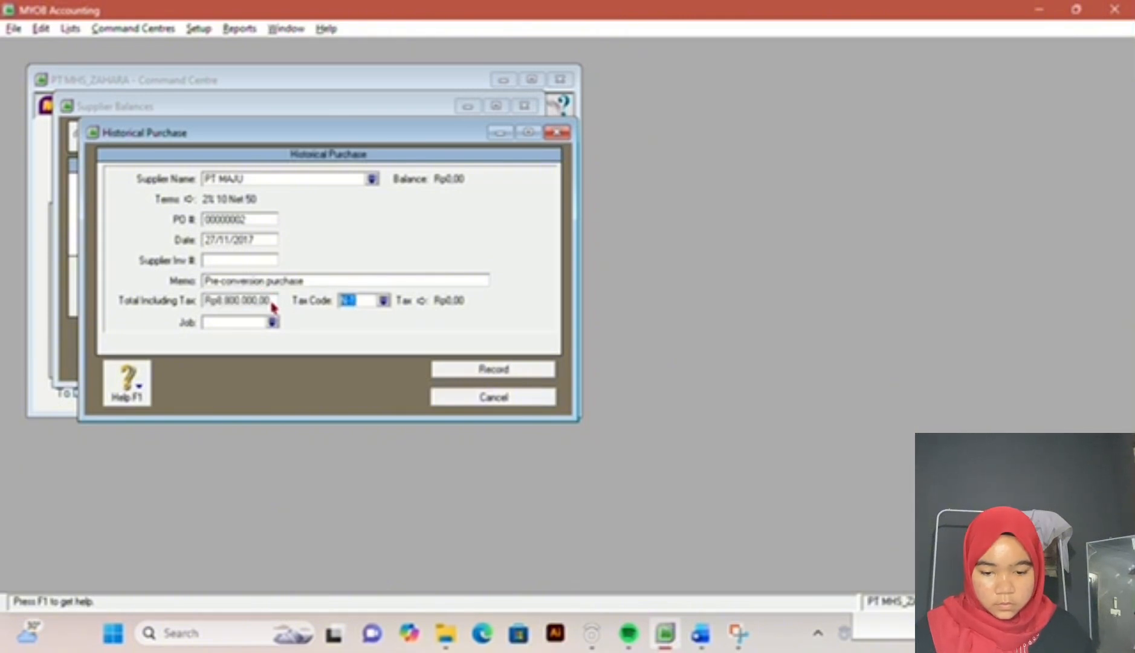
Step: Set the PT MAJU purchase's total including tax to 88000000
left_click(272, 300)
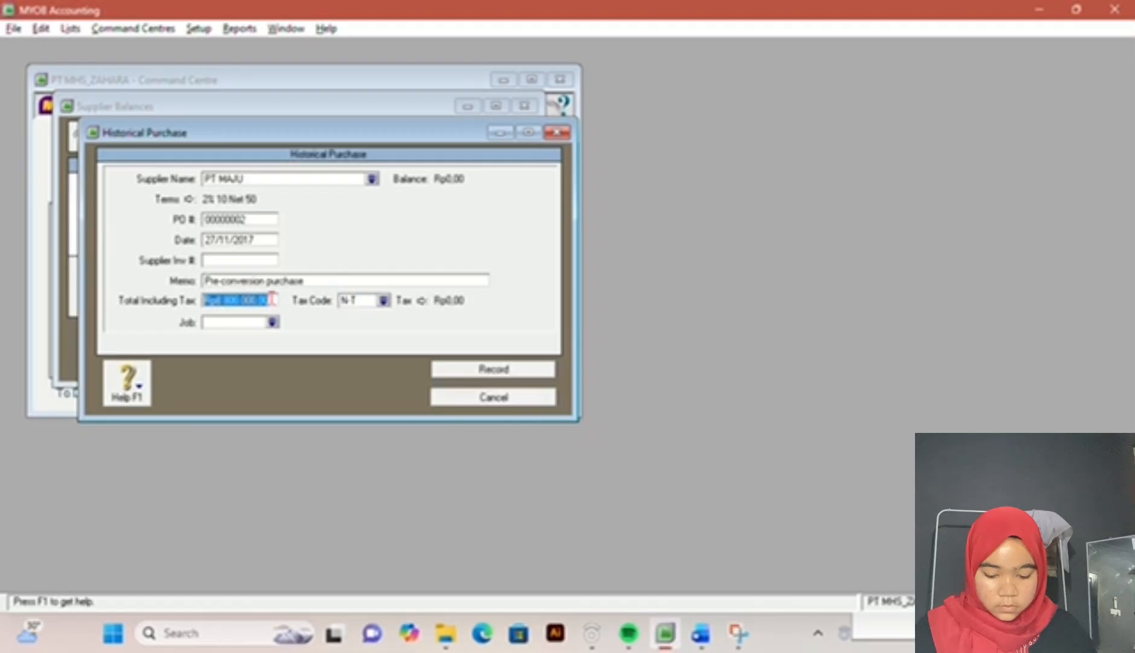
type("88.")
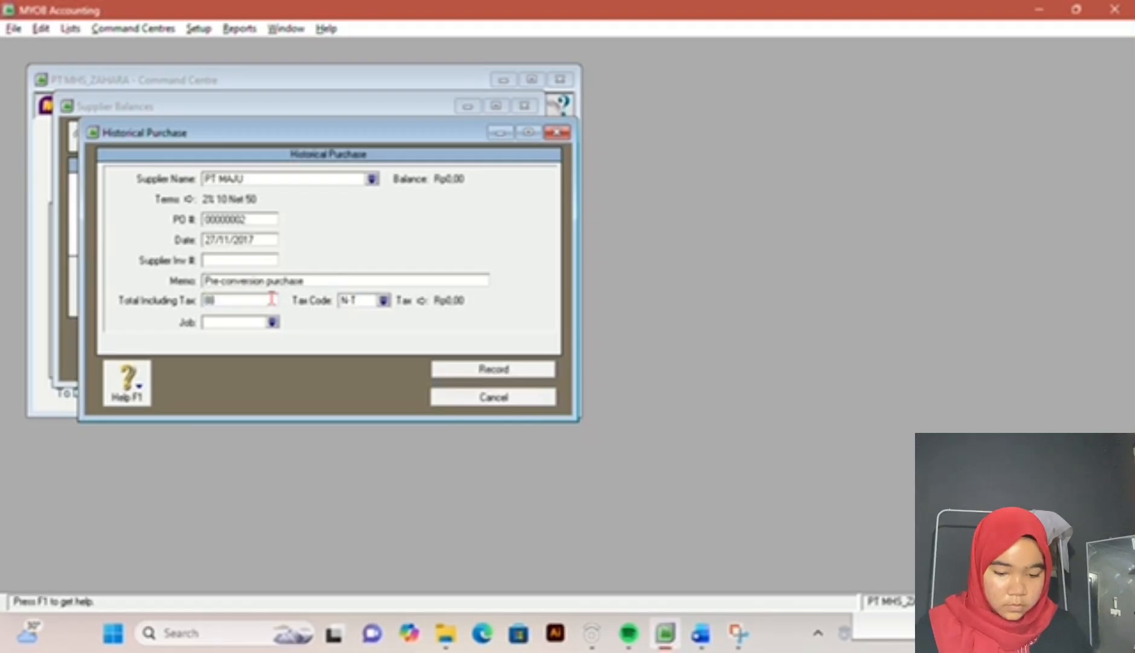
type("000.000")
key("Tab")
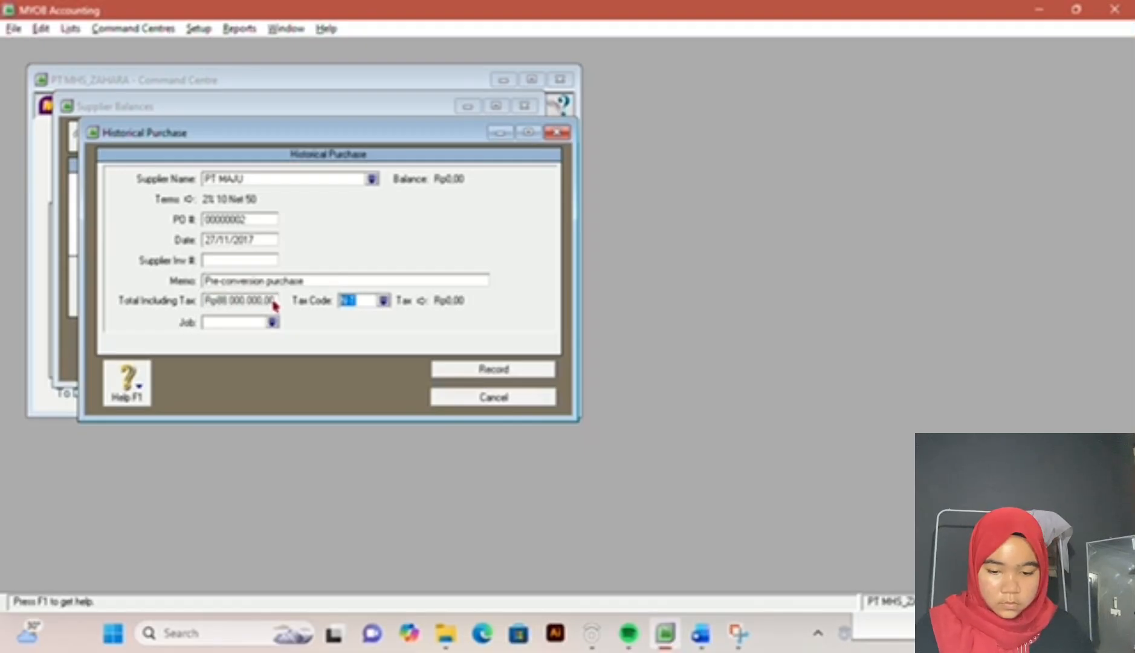
Step: Set the PT MAJU purchase's supplier invoice number to MN22-11 according to the exam document
left_click(248, 259)
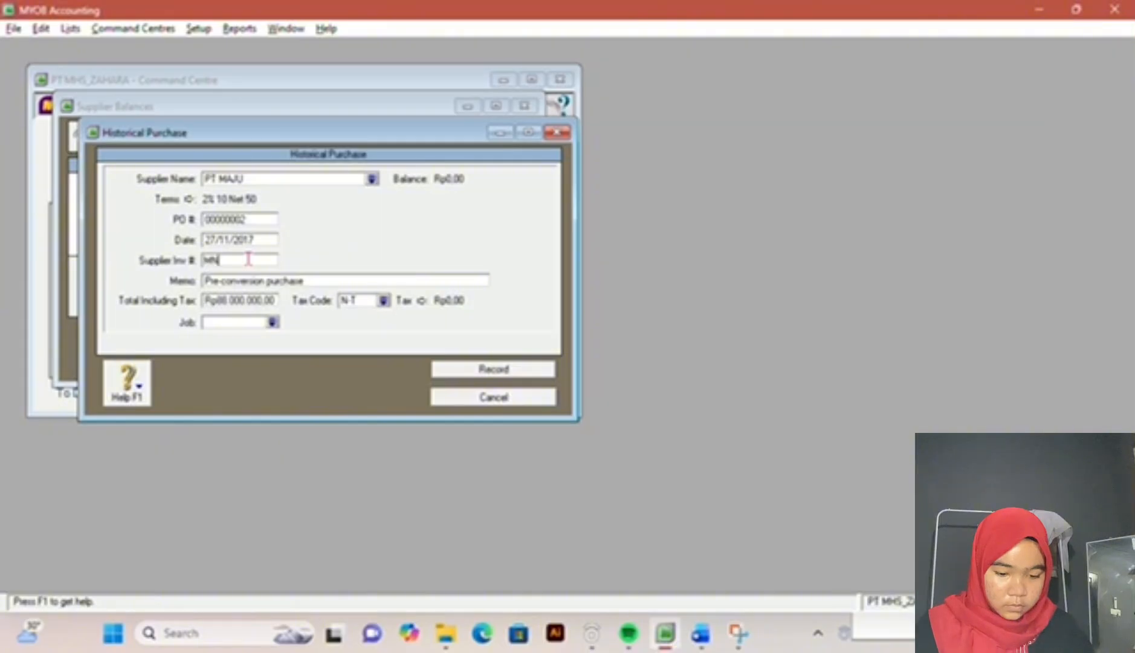
type("MN")
left_click(701, 633)
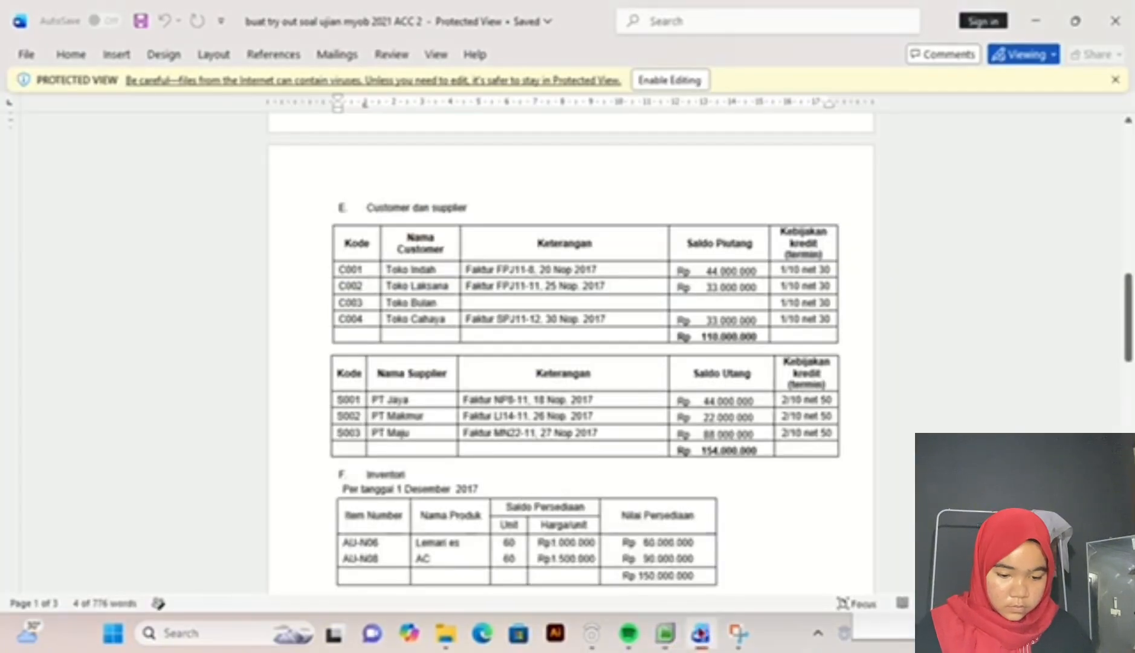
left_click(666, 639)
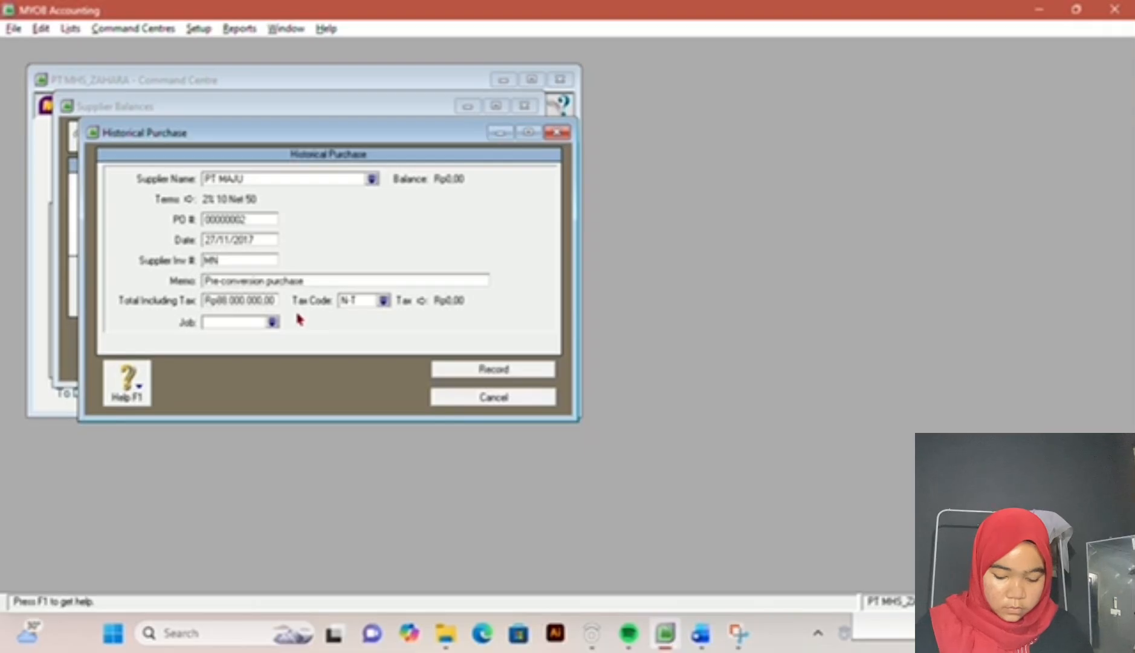
type("-22")
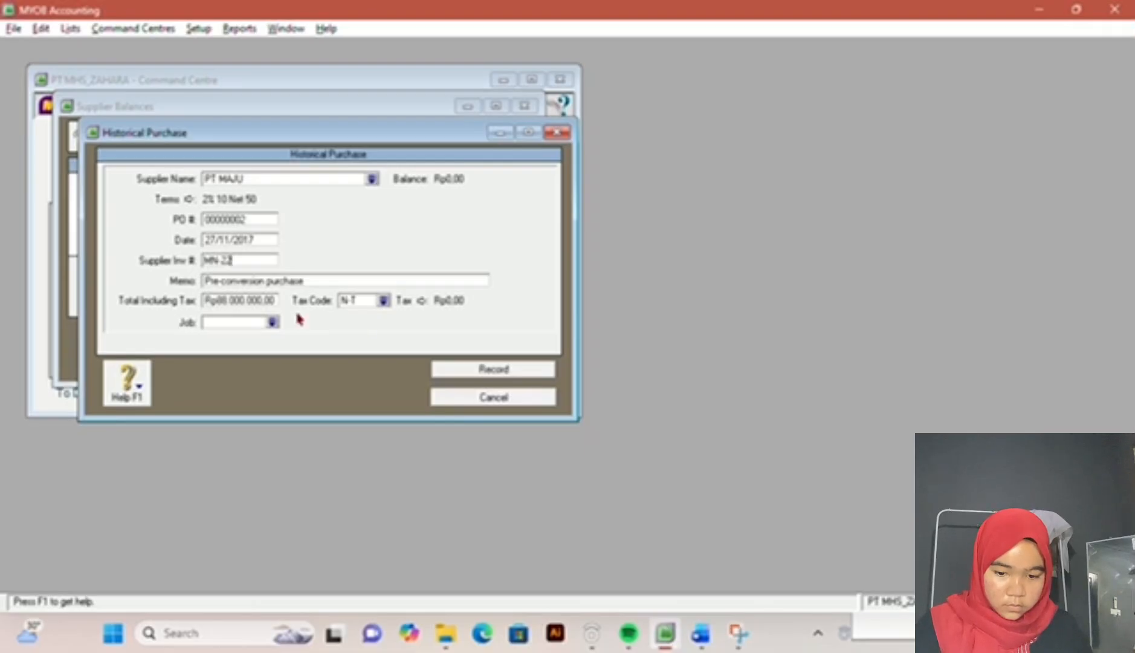
key("BackSpace")
key("BackSpace")
key("BackSpace")
type("22-11")
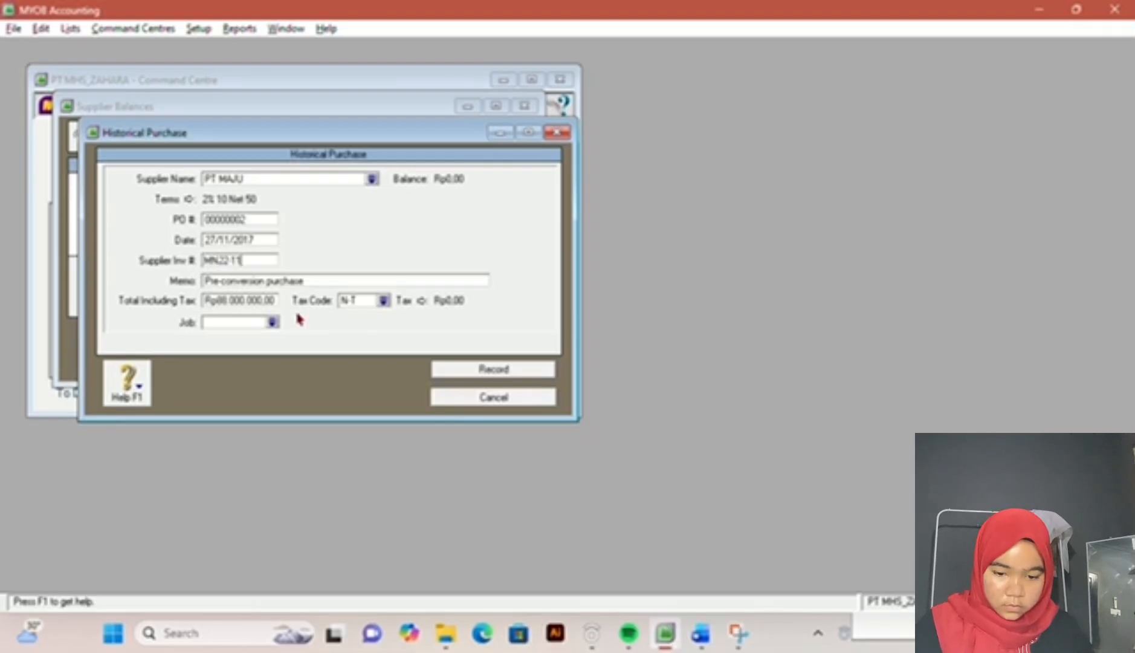
Step: Check the PT MAJU entry against the exam document's supplier table and record the purchase
left_click(700, 632)
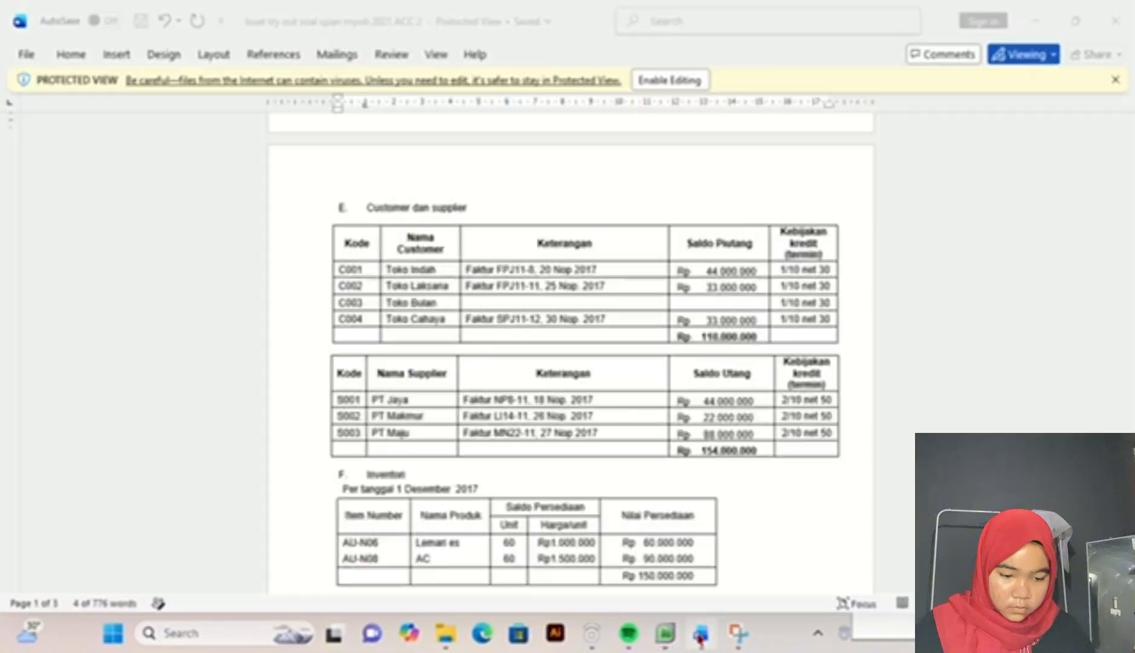
mouse_move(665, 633)
left_click(607, 547)
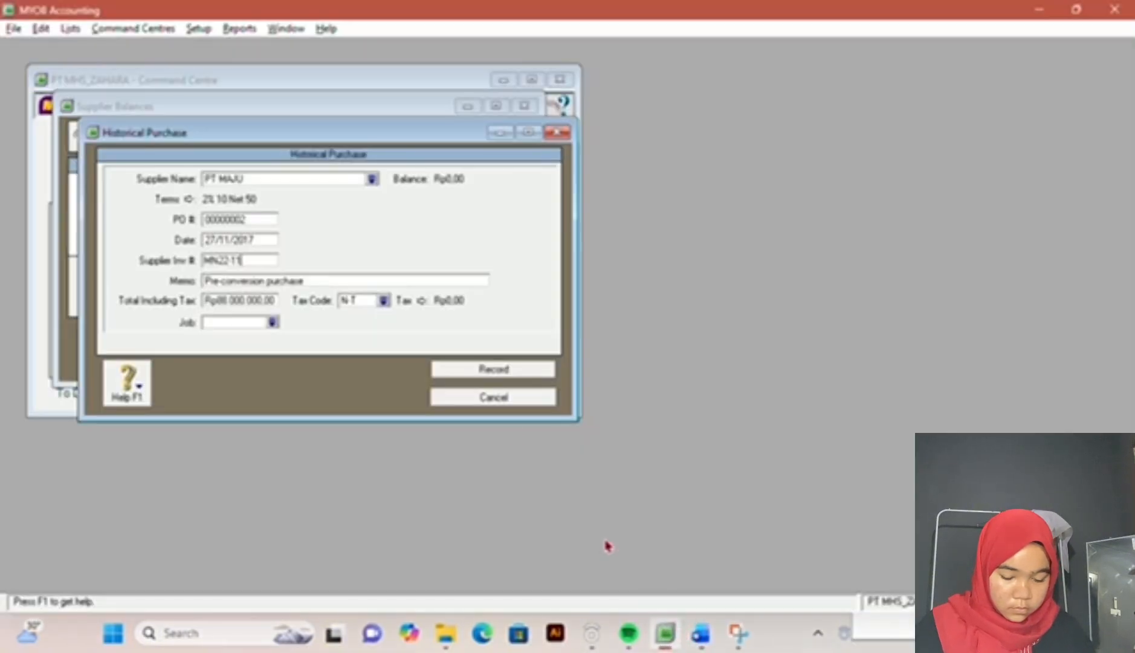
left_click(475, 368)
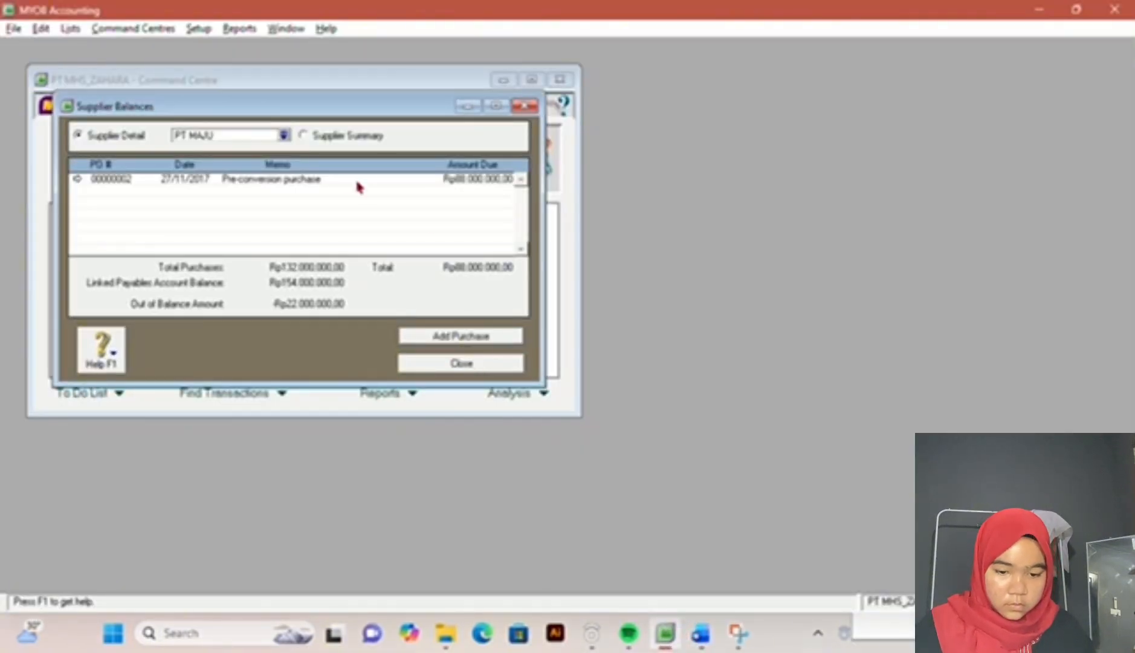
Step: Select PT MAKMUR in the supplier balances summary and start a historical purchase for it
left_click(305, 138)
left_click(320, 204)
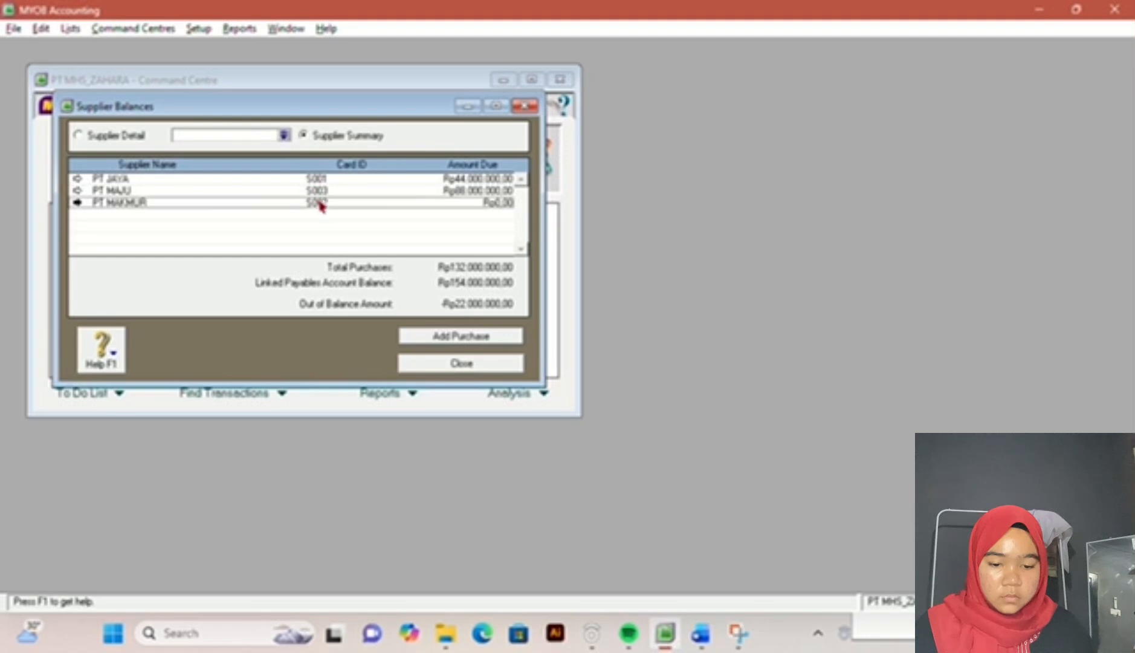
double_click(320, 204)
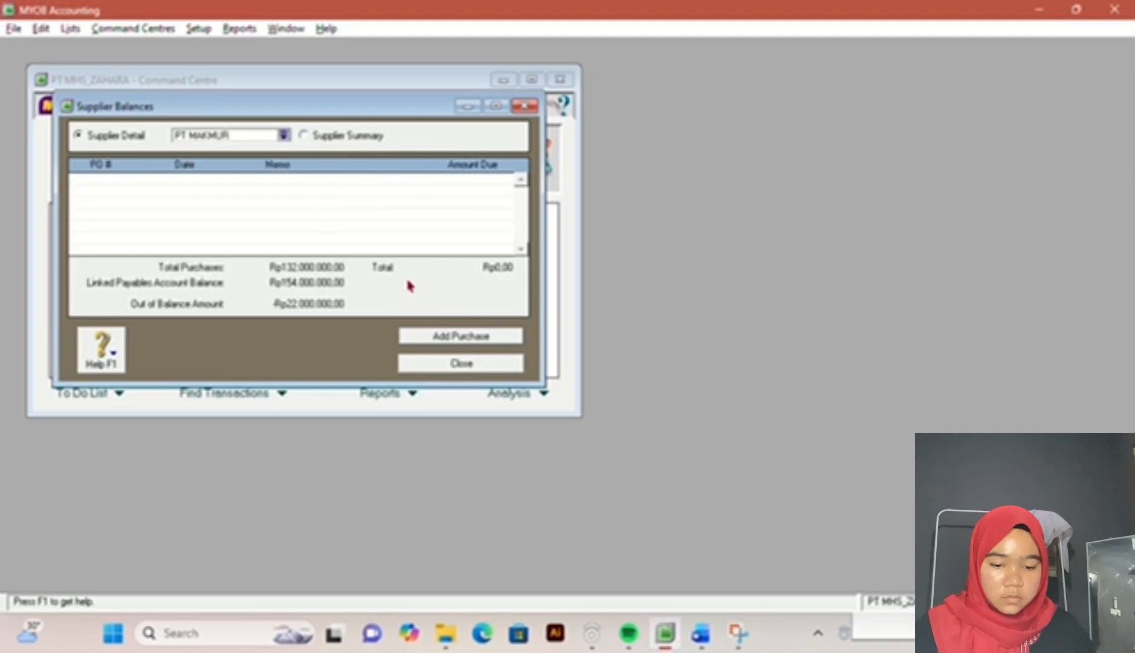
left_click(459, 336)
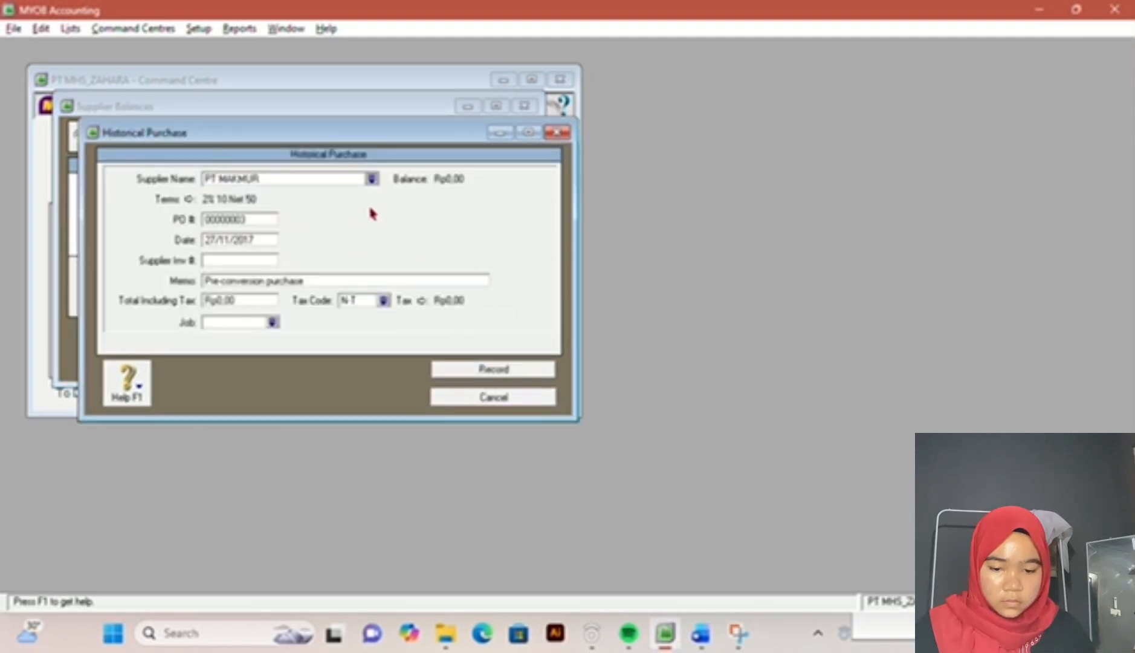
Step: Set the PT MAKMUR purchase's date to 26/11/2017 according to the exam document's supplier table
key("Tab")
key("Tab")
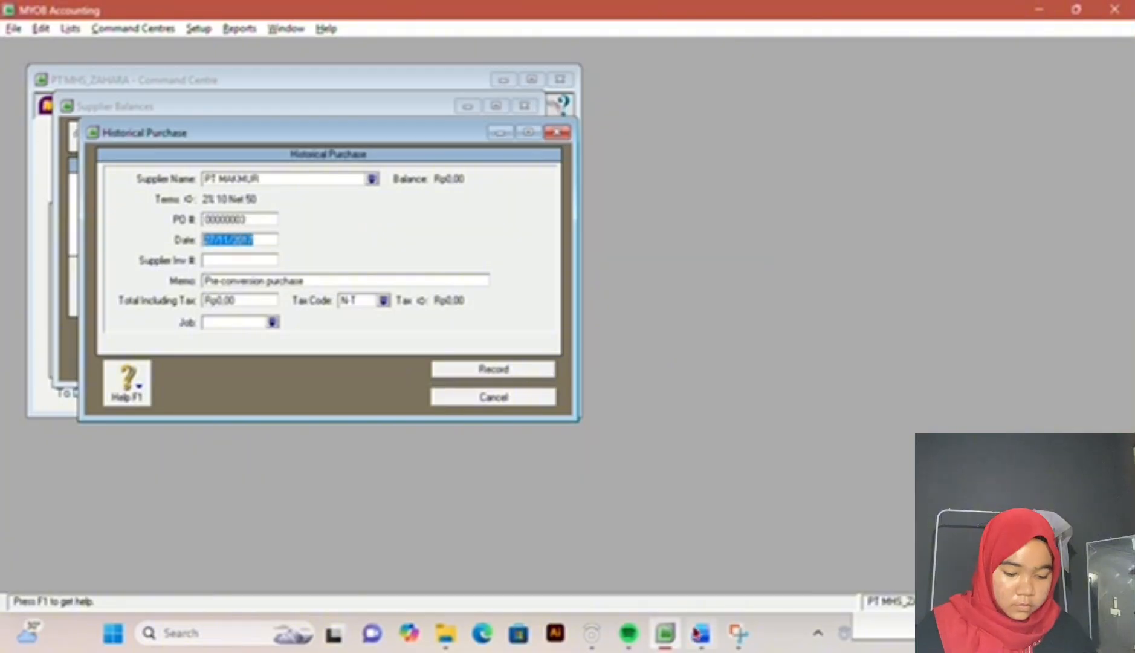
left_click(701, 632)
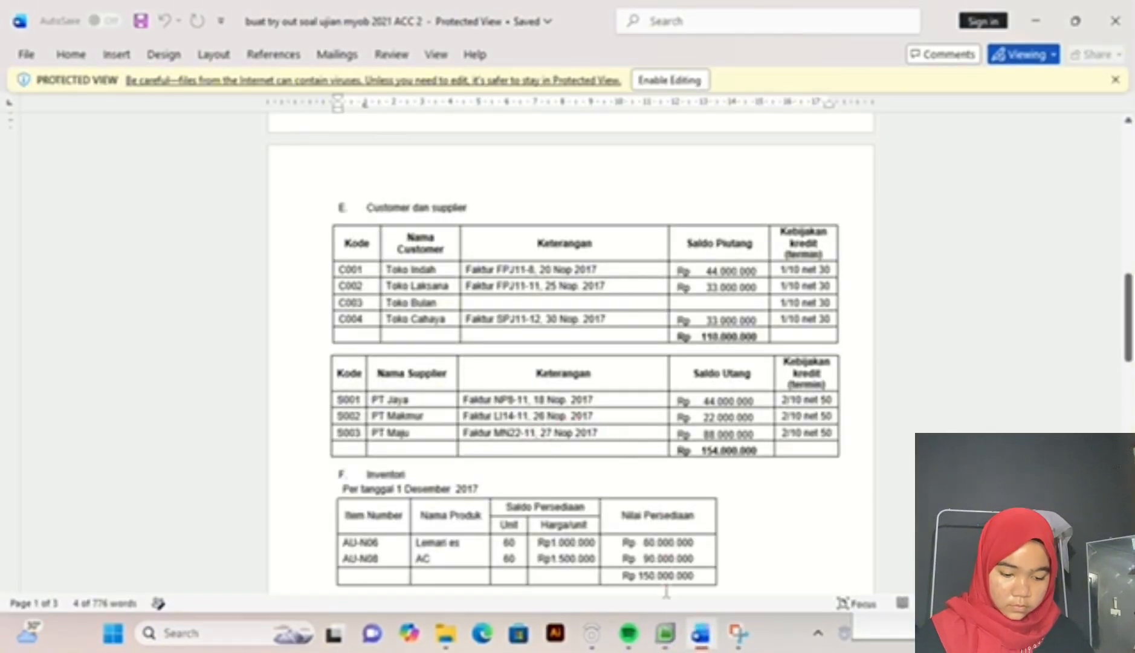
left_click_drag(672, 641, 696, 651)
left_click(705, 636)
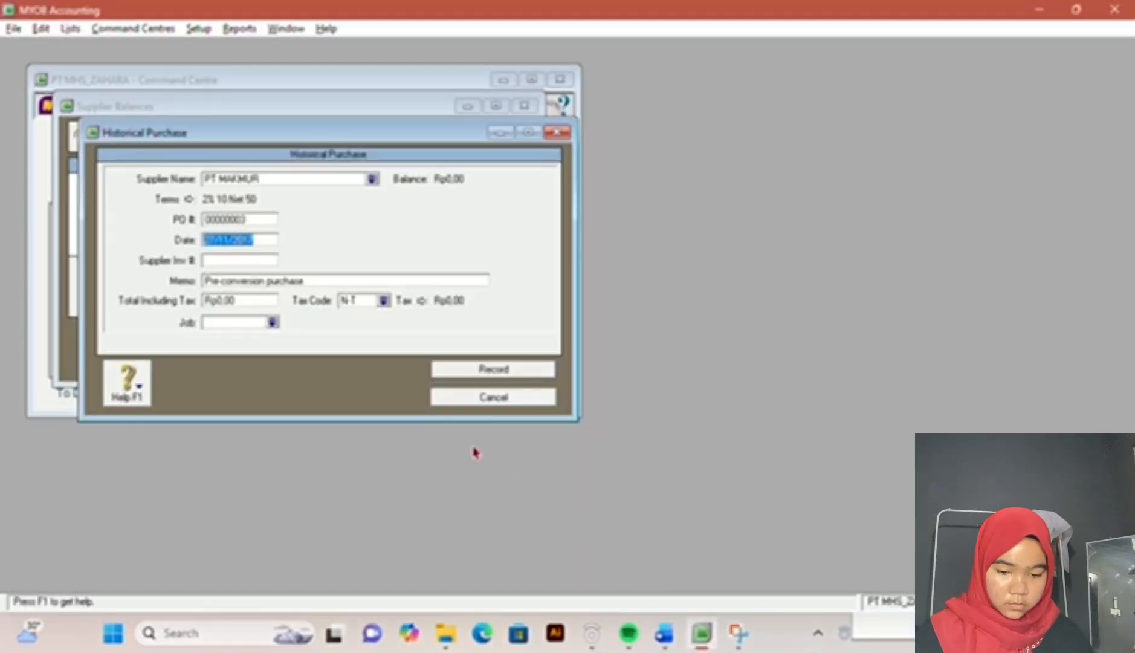
type("26")
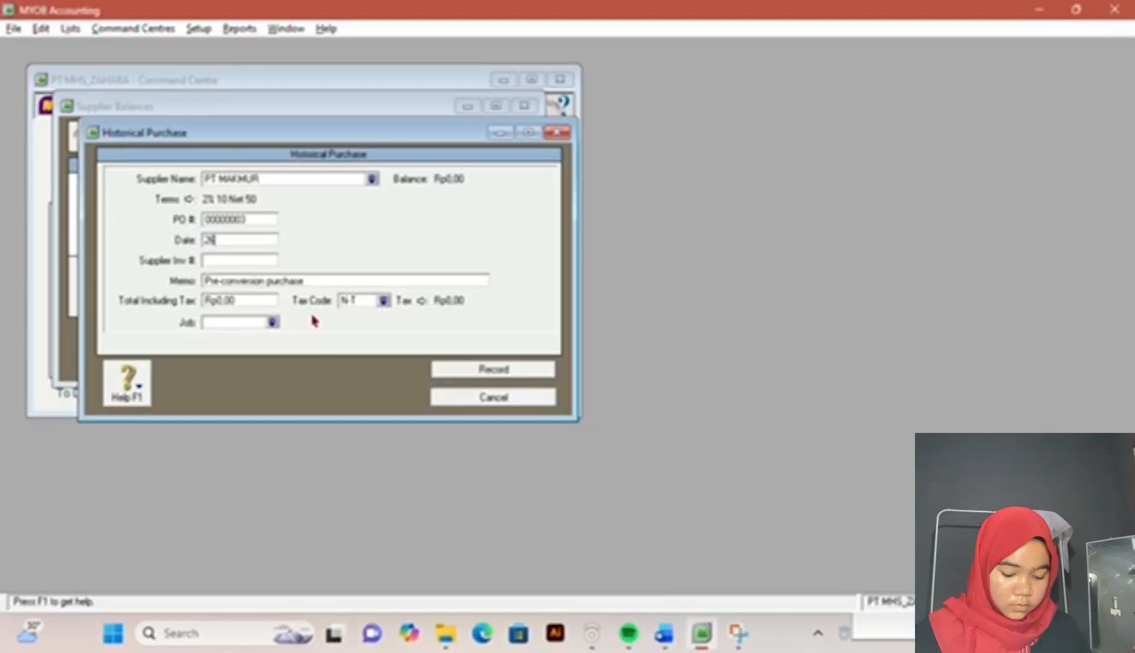
type("/11/2017")
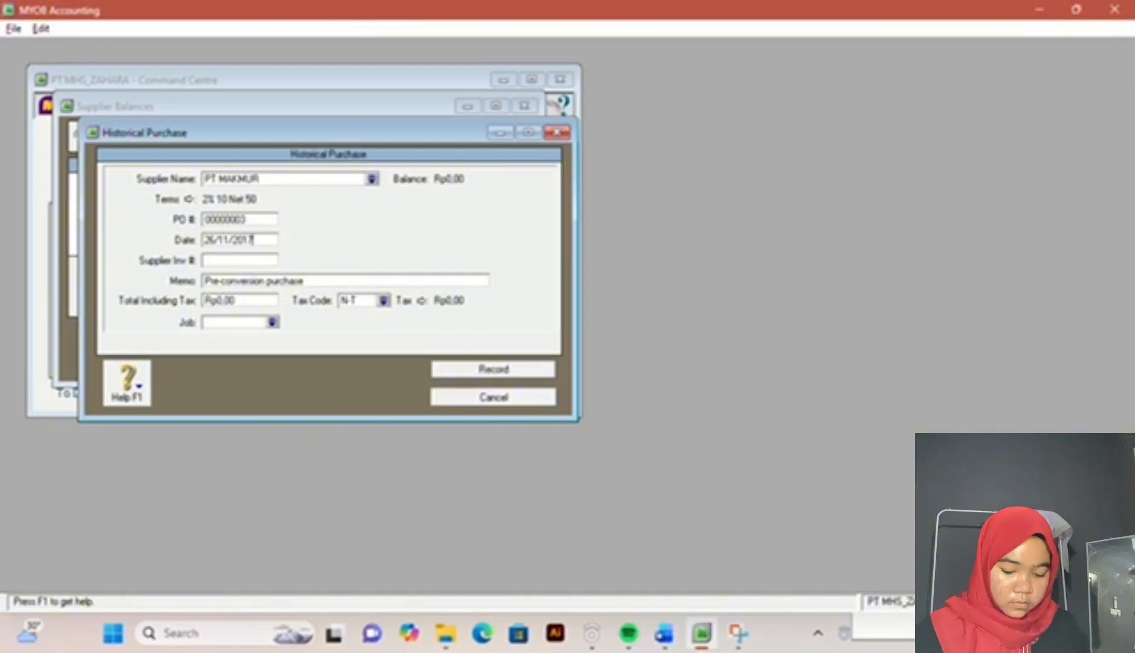
key("Tab")
key("Tab")
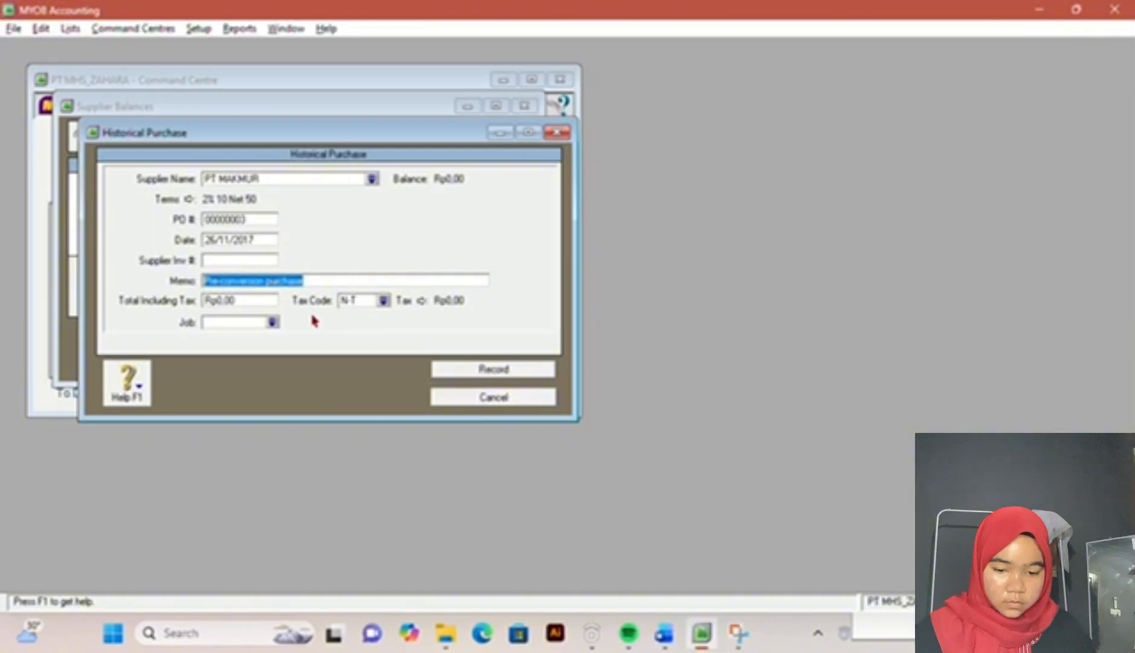
Step: Set the PT MAKMUR purchase's supplier invoice number to LI14-11 according to the exam document
left_click(266, 261)
left_click(665, 633)
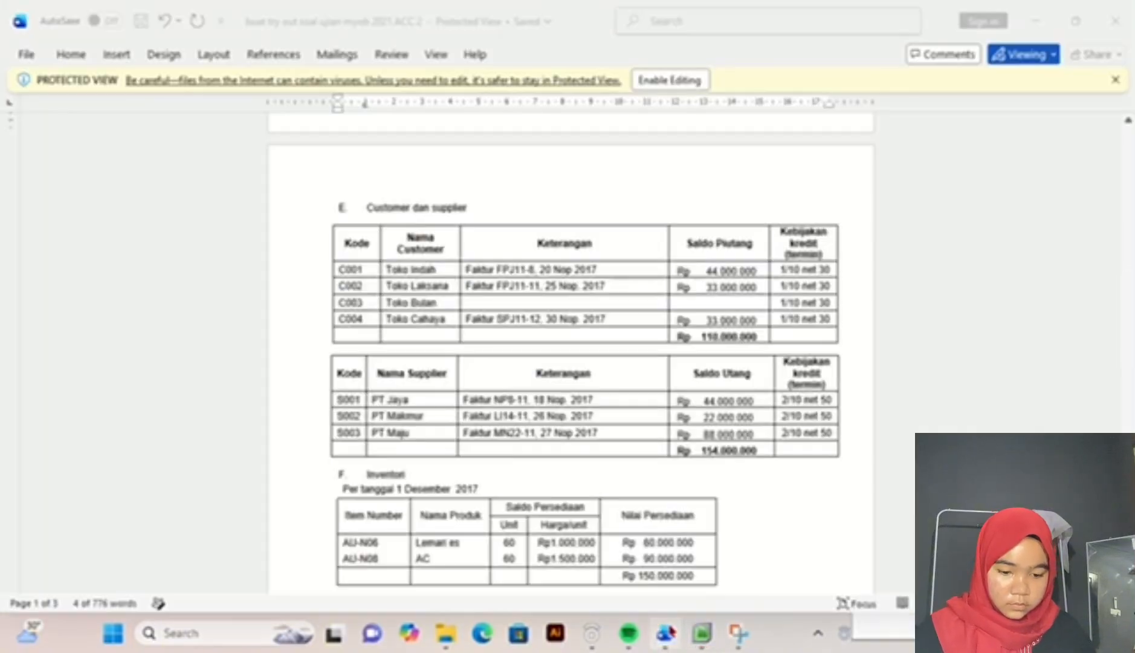
left_click(703, 634)
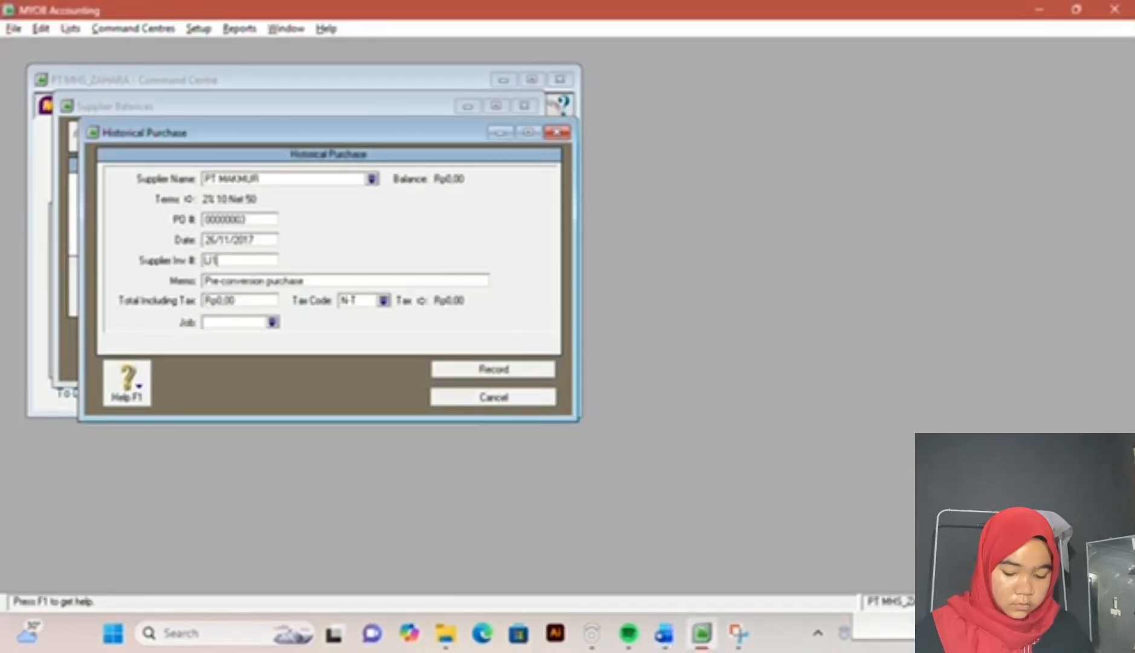
type("-11")
key("Tab")
key("Tab")
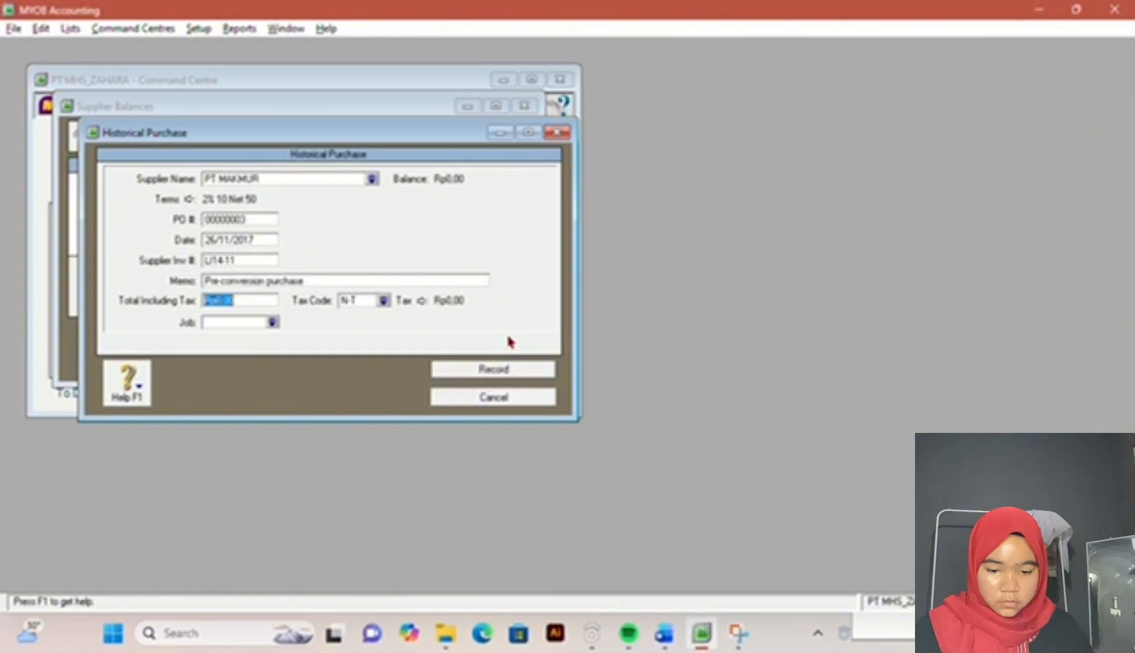
Step: Set the PT MAKMUR purchase's total including tax to 22000000 per the exam document, record the purchase and close the supplier balances
left_click(664, 633)
mouse_move(712, 648)
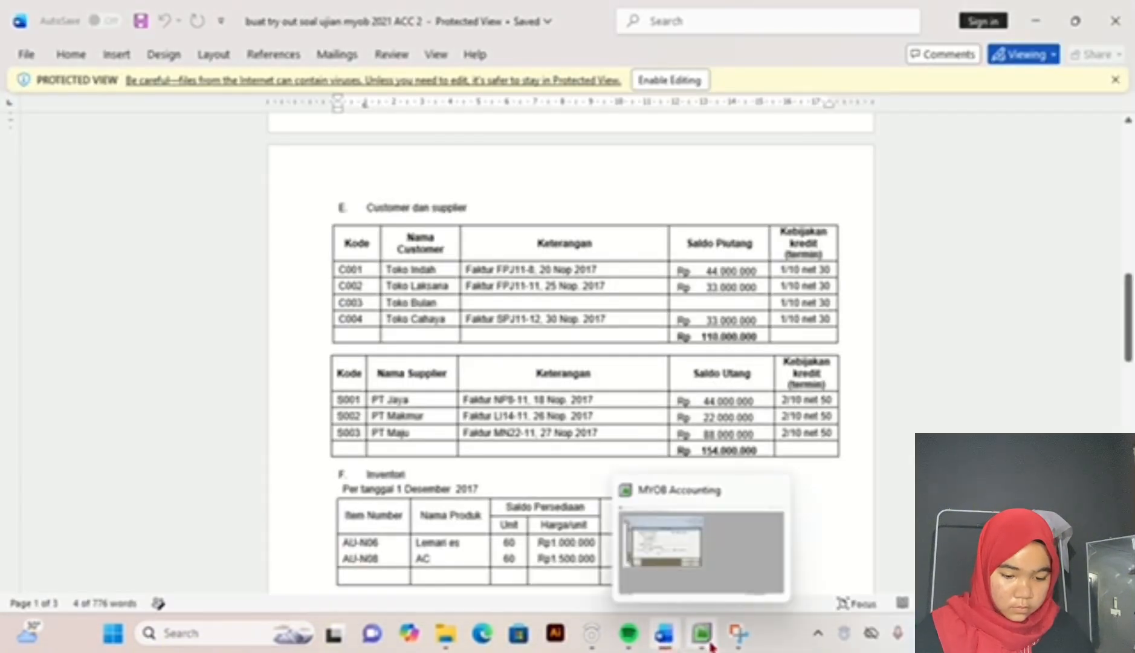
left_click(710, 647)
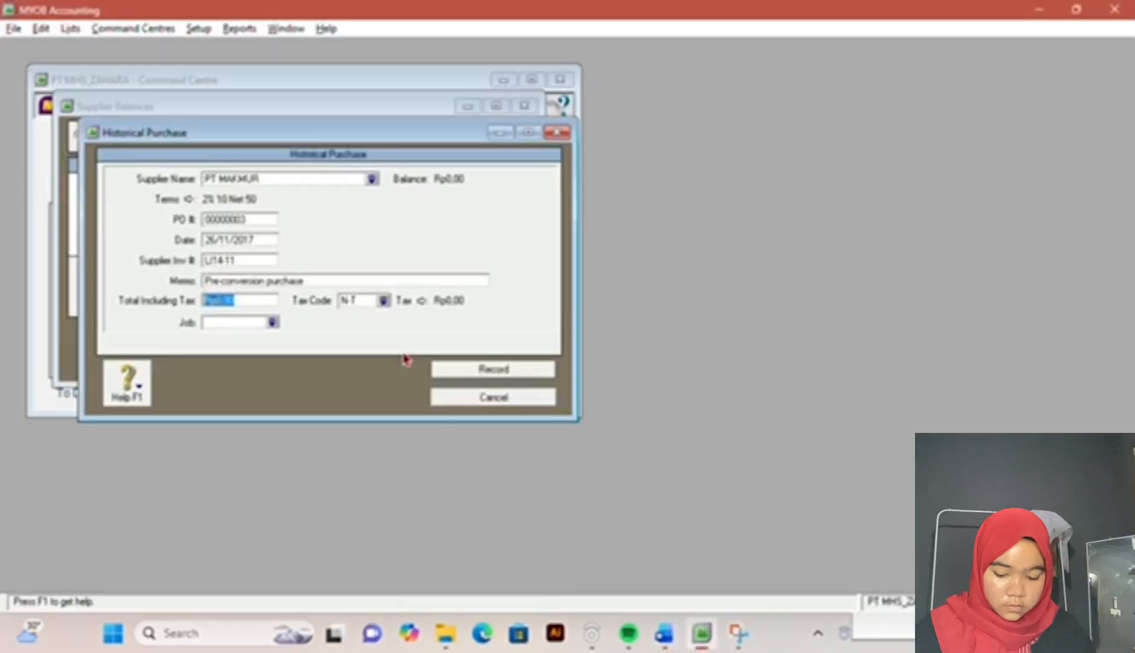
type("22000000")
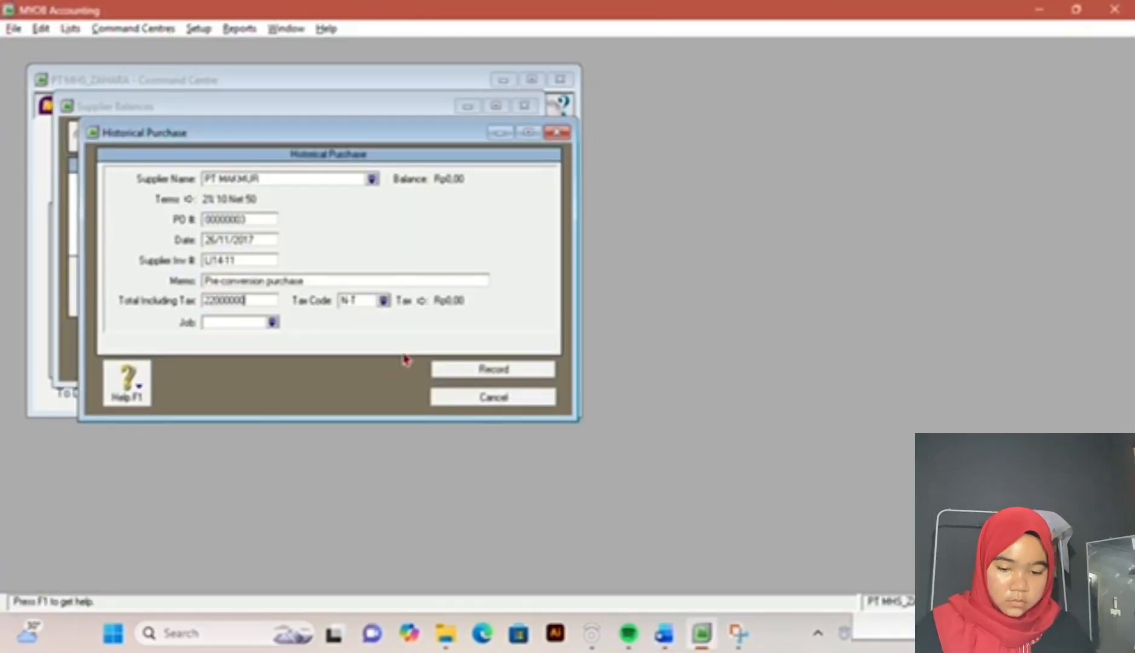
key("Tab")
left_click(469, 373)
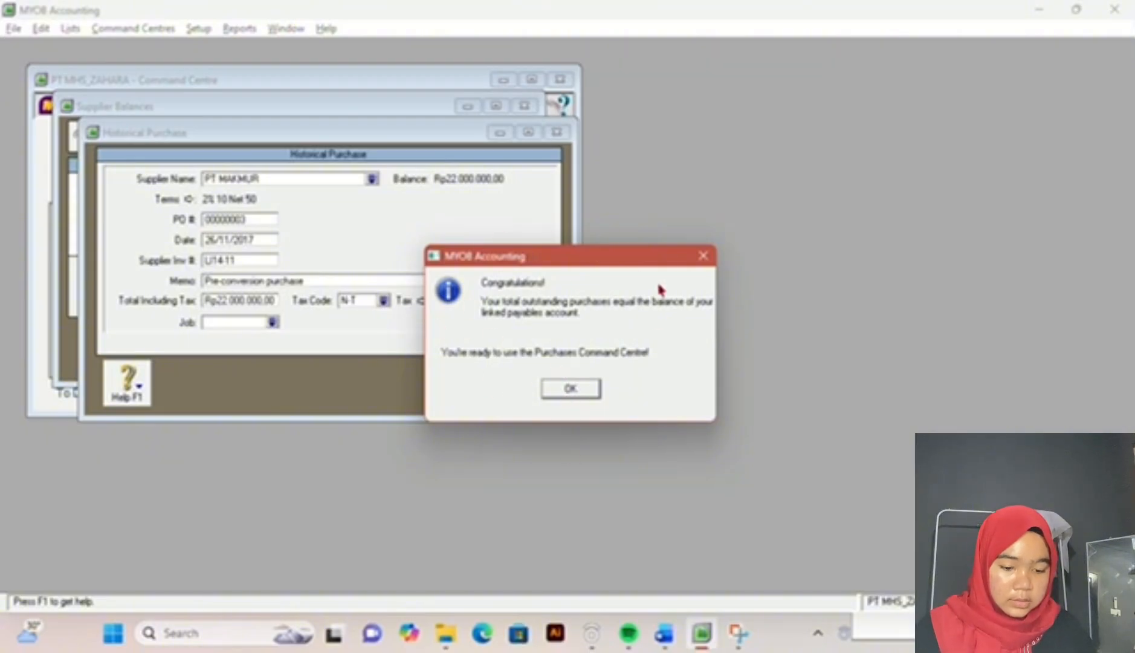
left_click(594, 390)
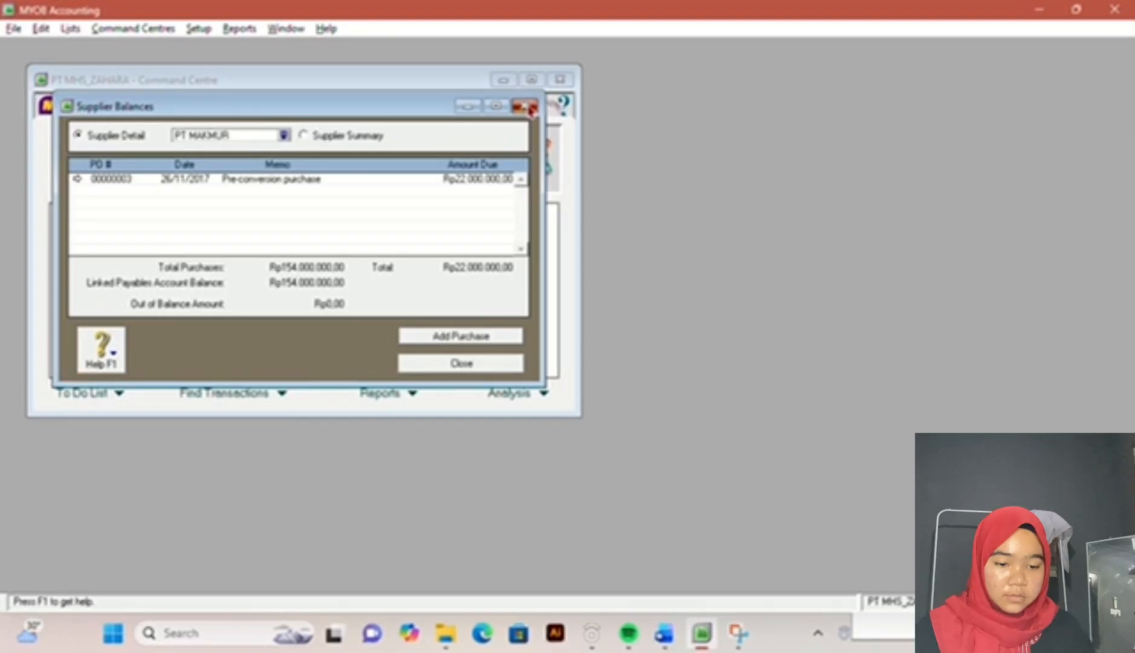
left_click(530, 108)
Step: Open a blank inventory item record from the items list and consult the exam document's inventory table for the item data
left_click(660, 639)
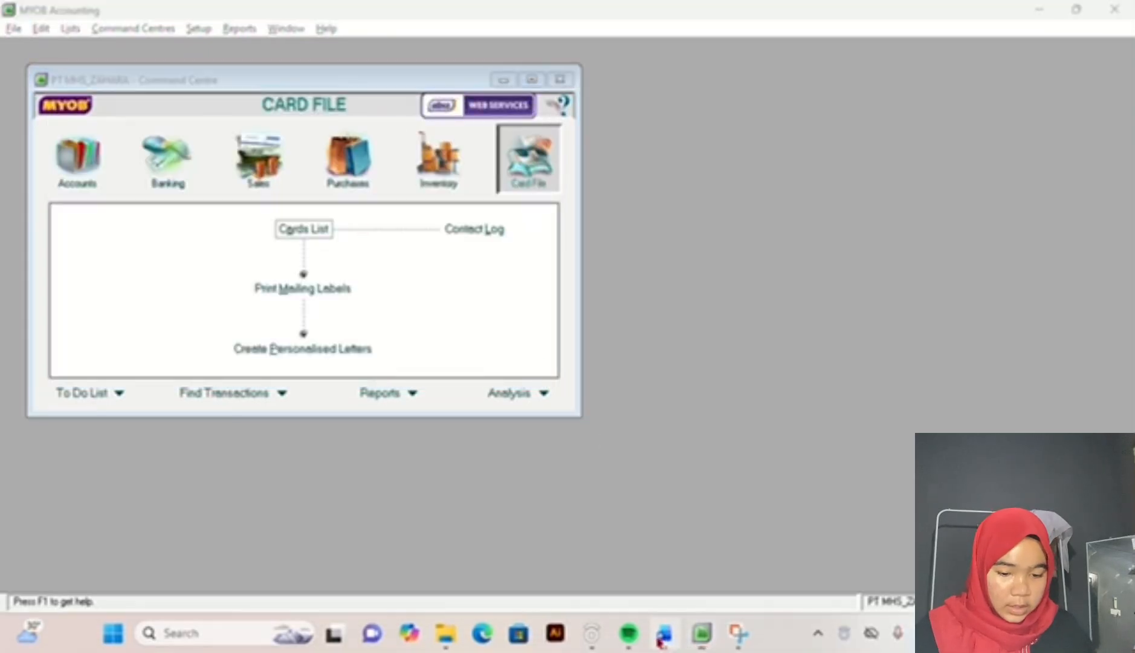
scroll(468, 305, "down", 5)
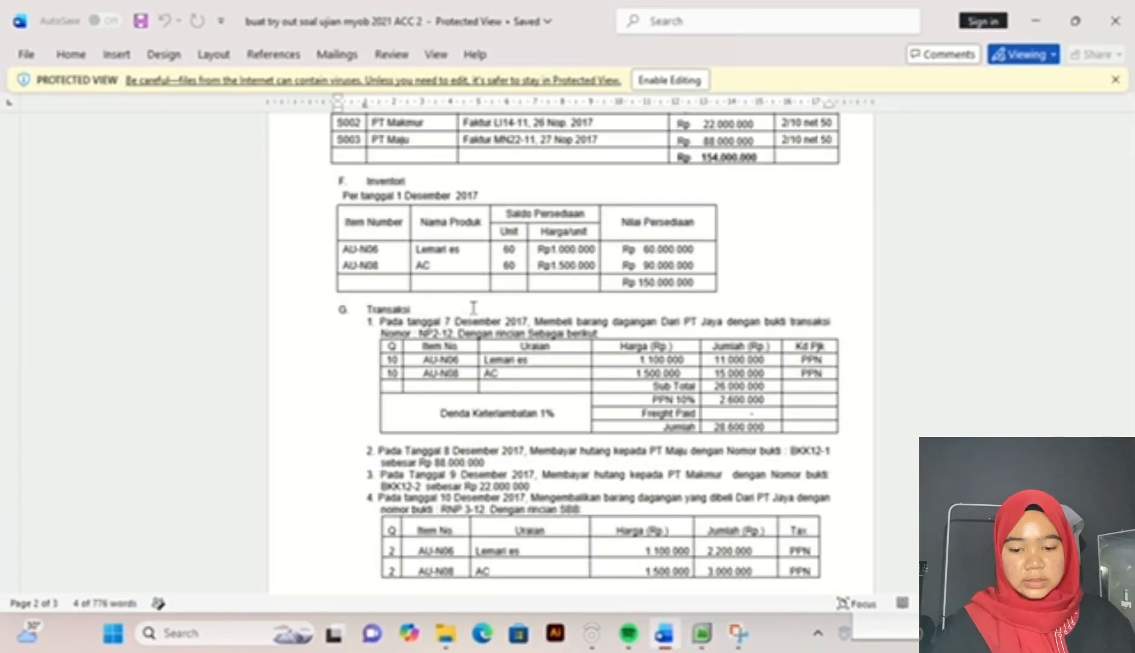
left_click(701, 632)
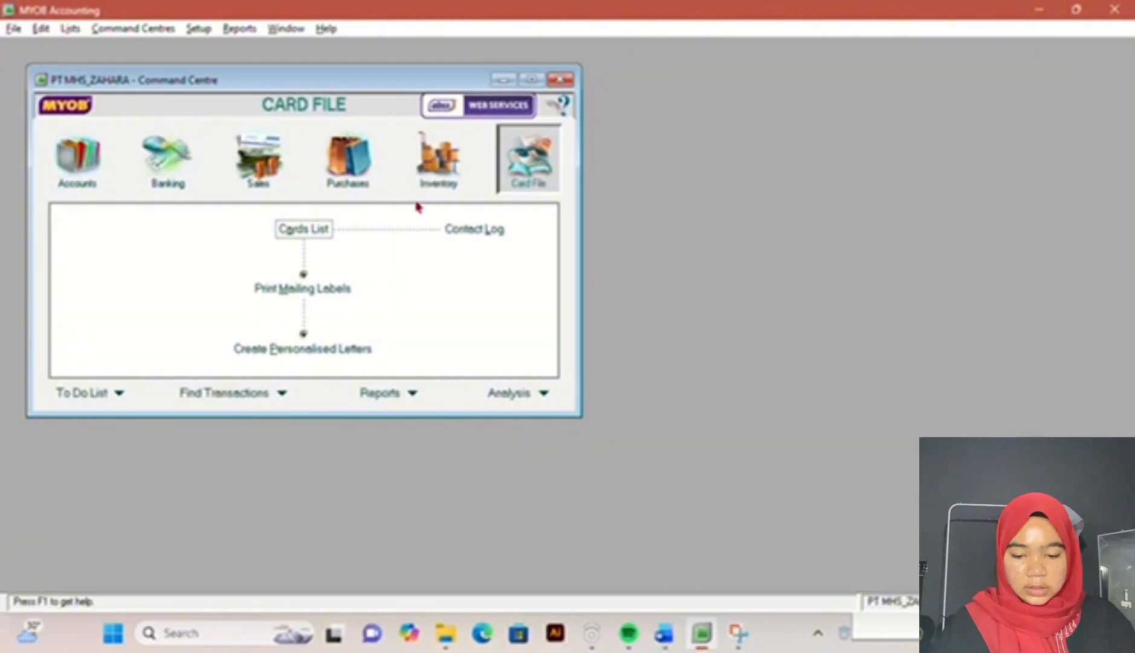
left_click(431, 187)
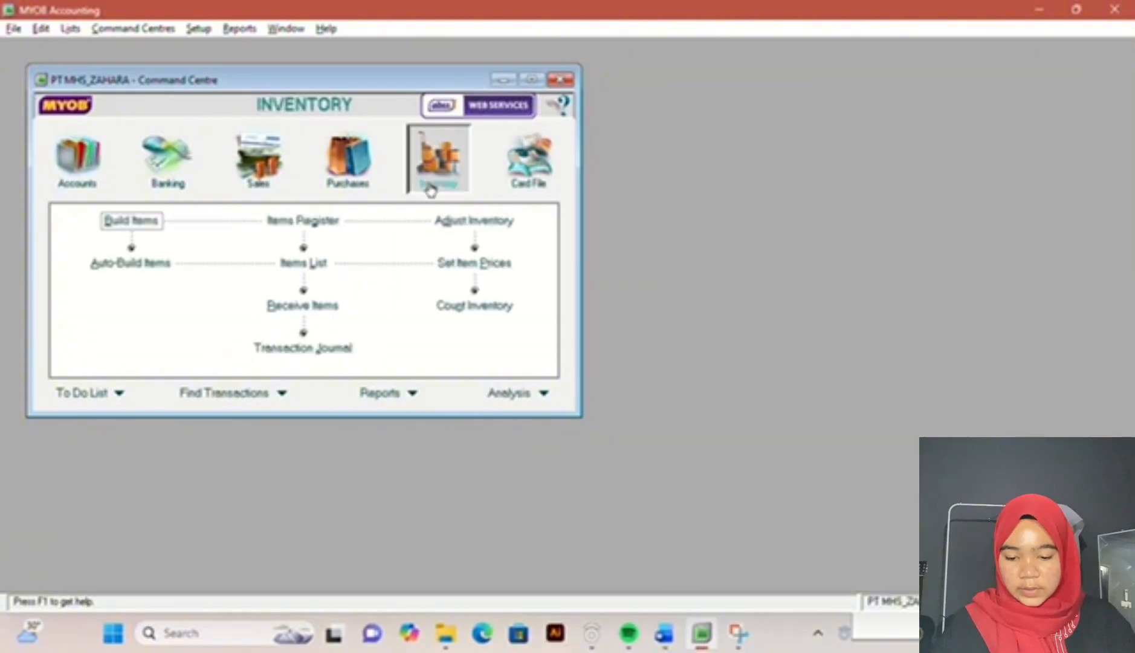
left_click(315, 272)
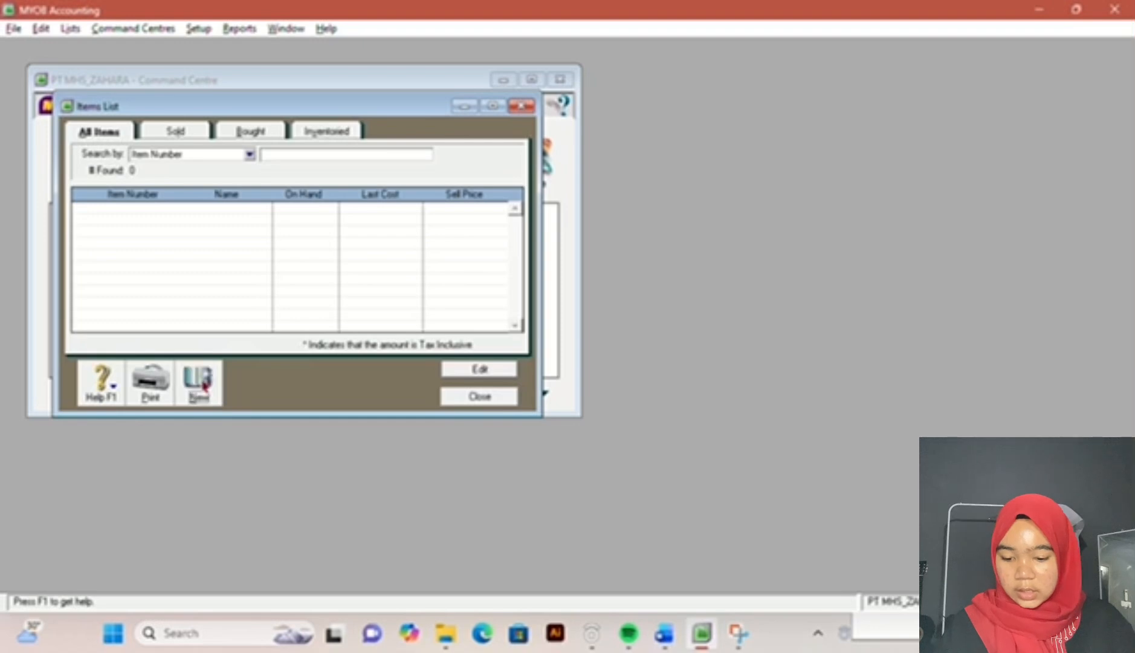
left_click(203, 381)
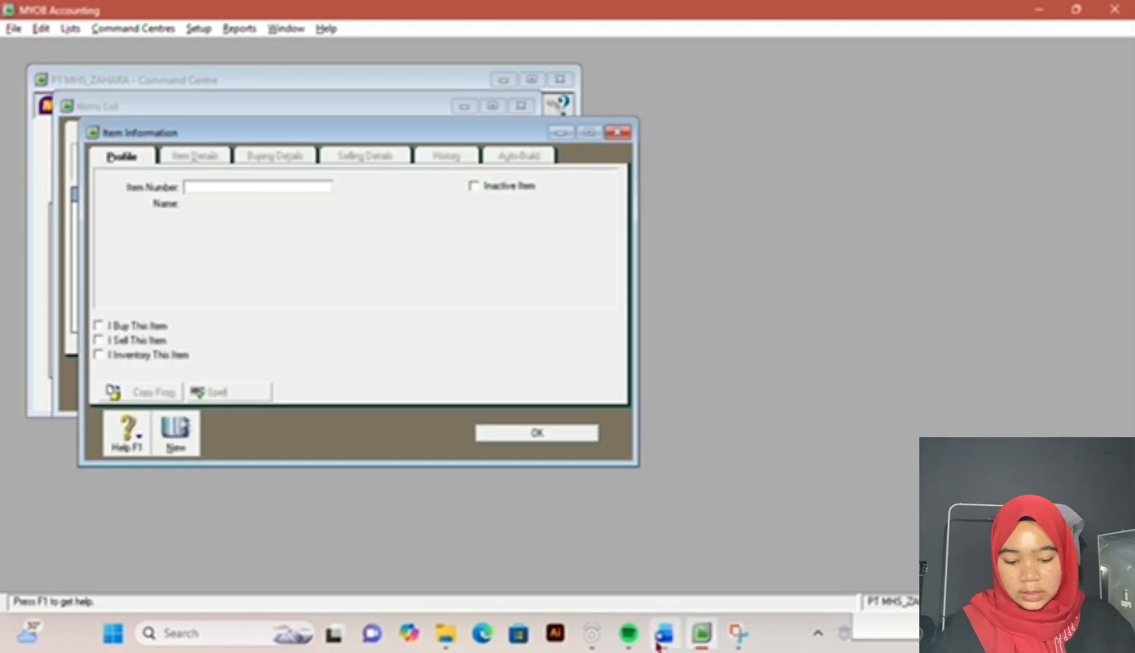
left_click(659, 640)
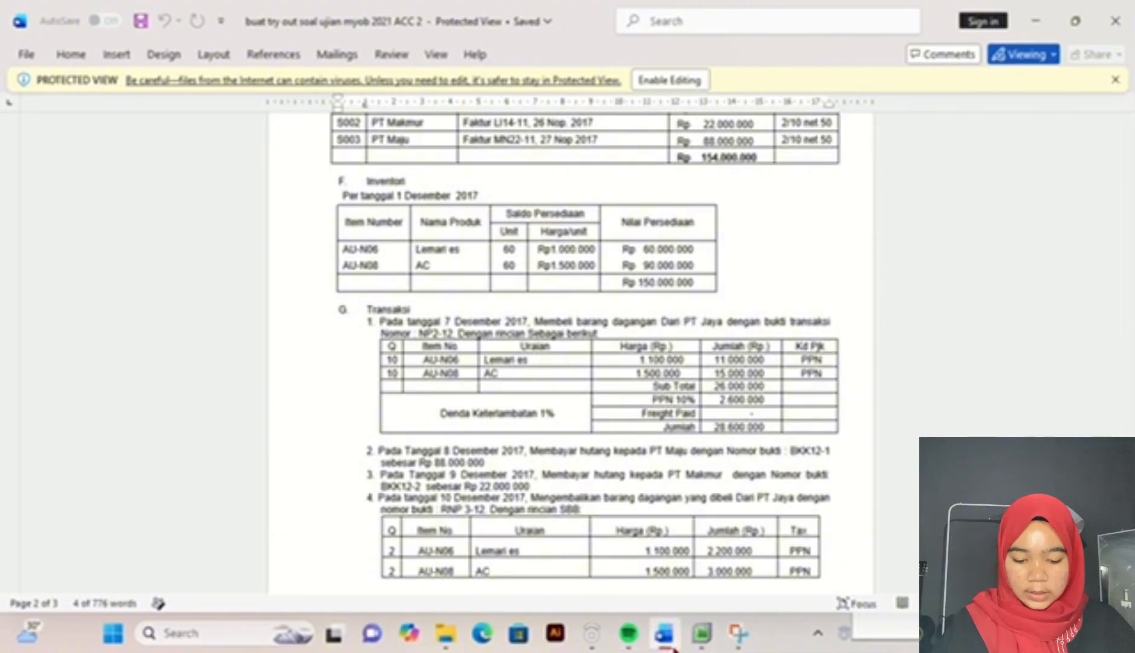
left_click(701, 635)
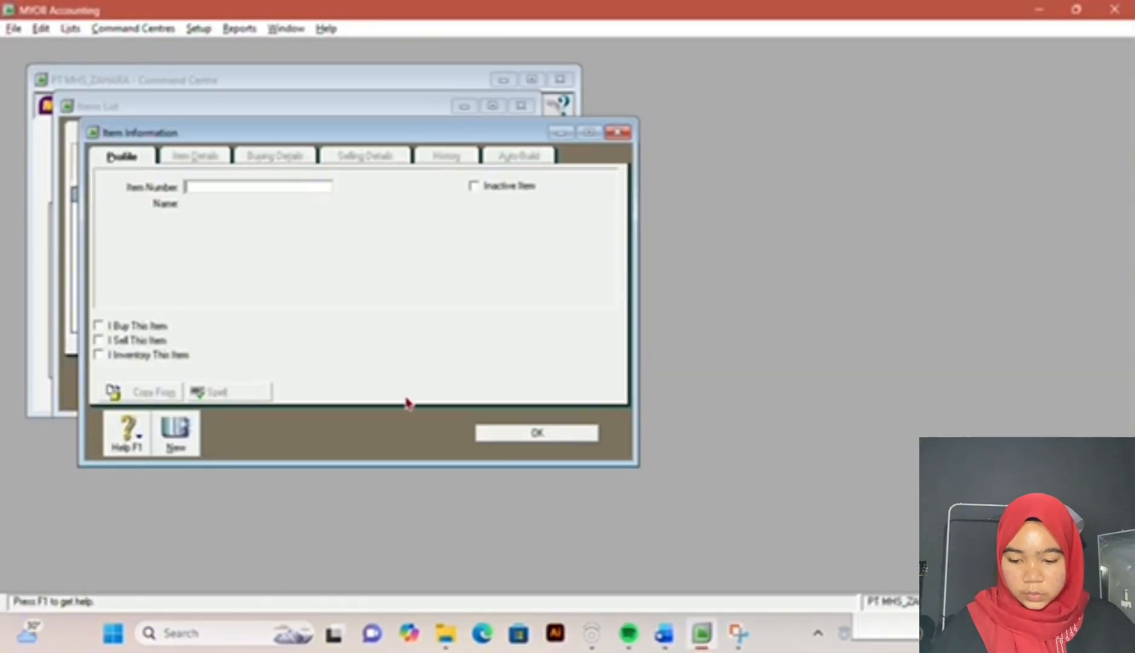
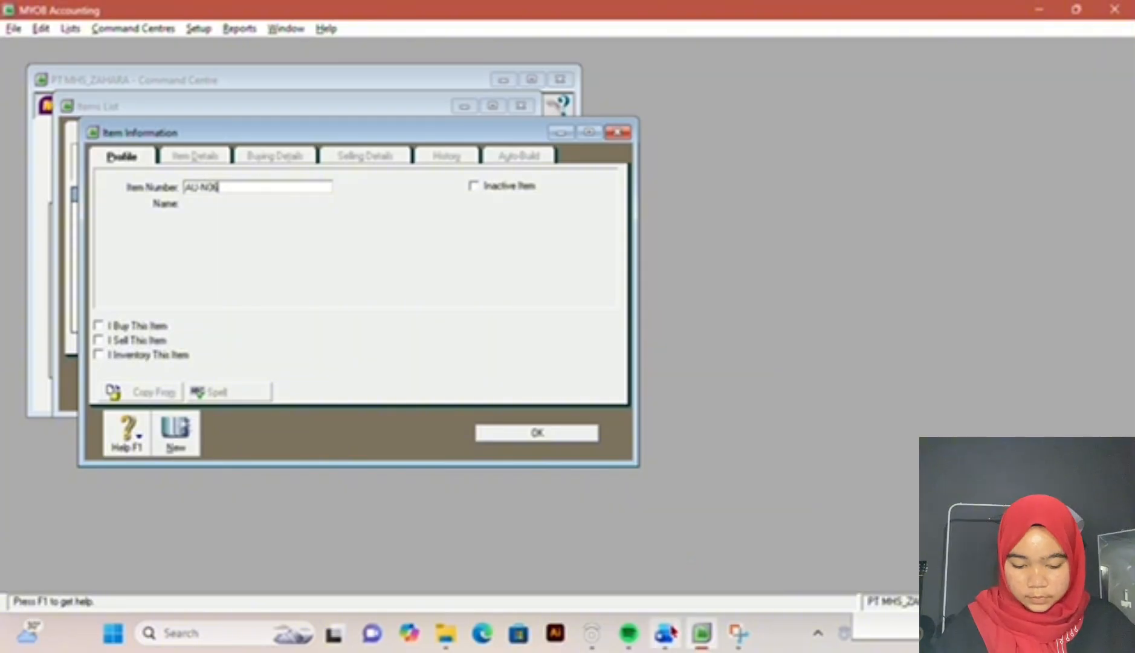
Step: Name item AU-N06 LEMARI ES according to the exam document's inventory table
left_click(663, 633)
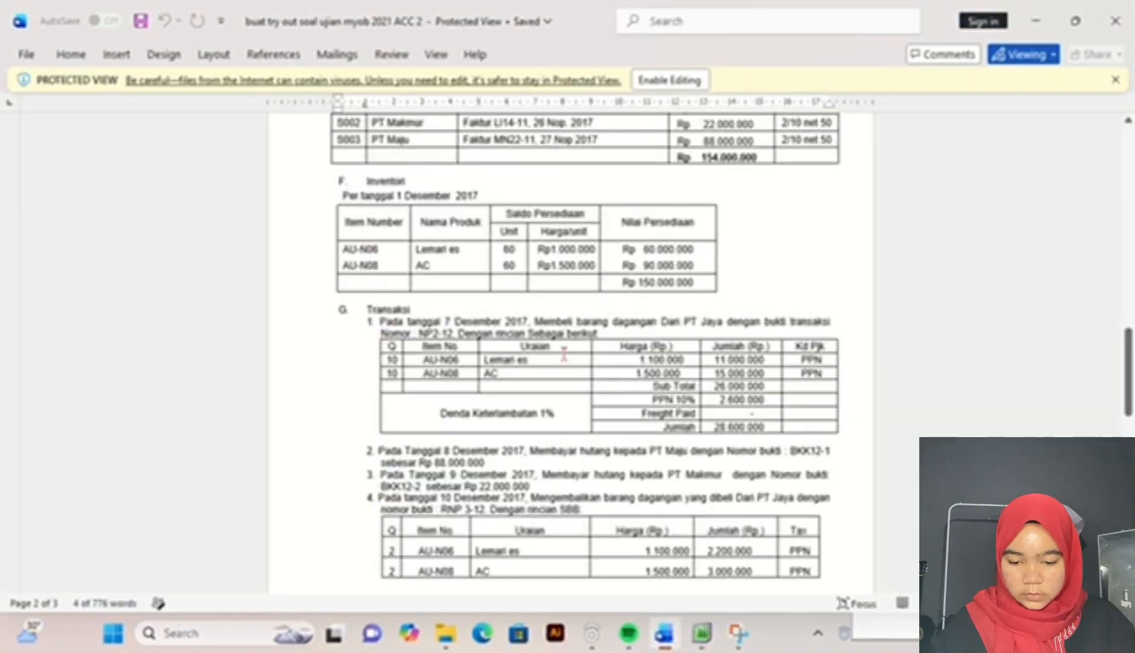
mouse_move(666, 636)
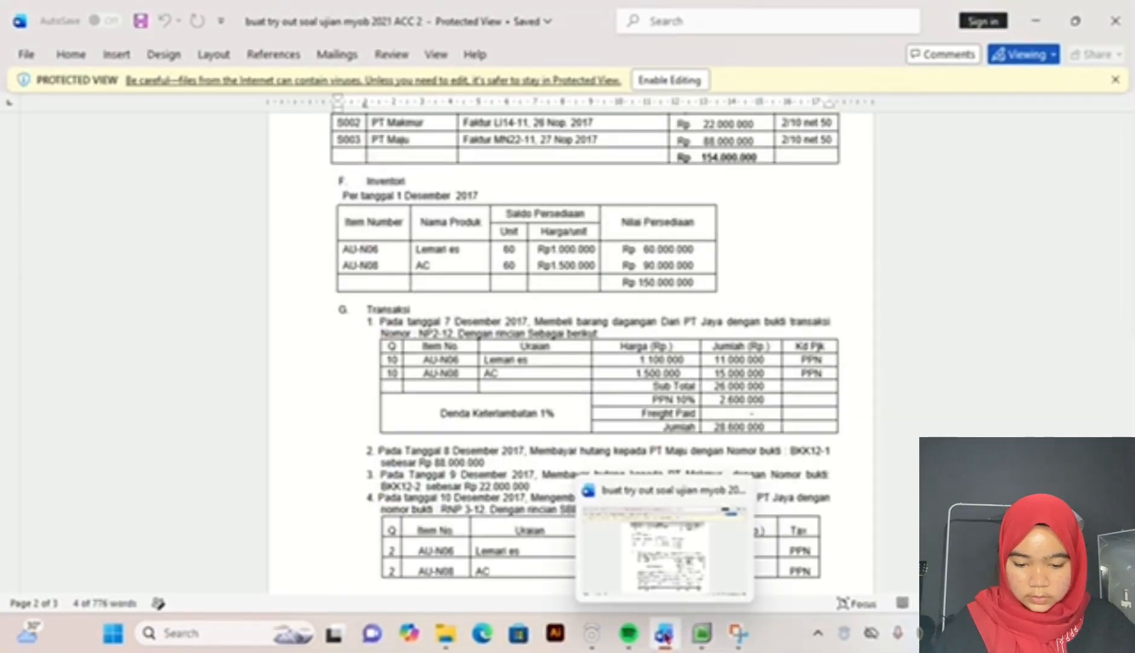
left_click(701, 633)
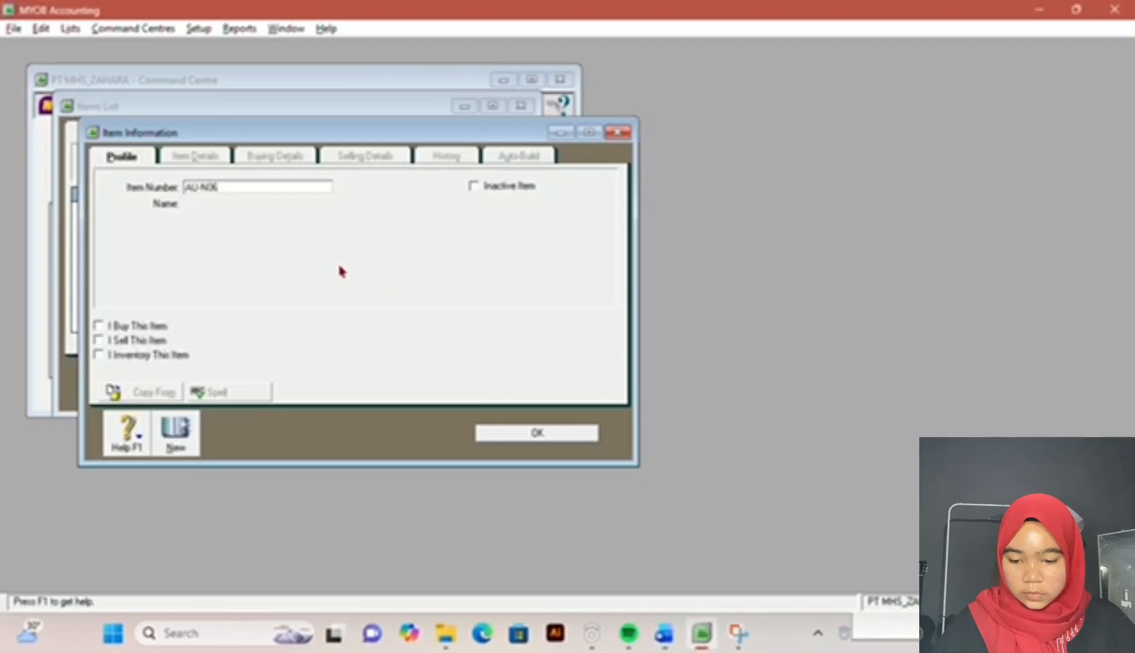
key("Tab")
type("LEMA")
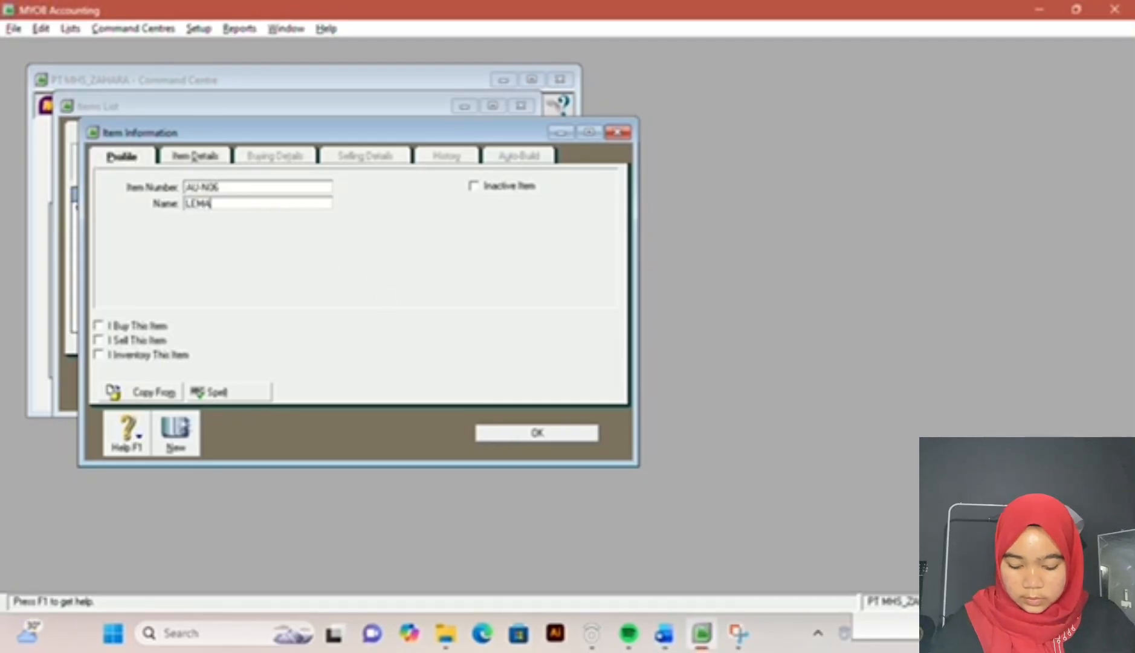
type("RI ES")
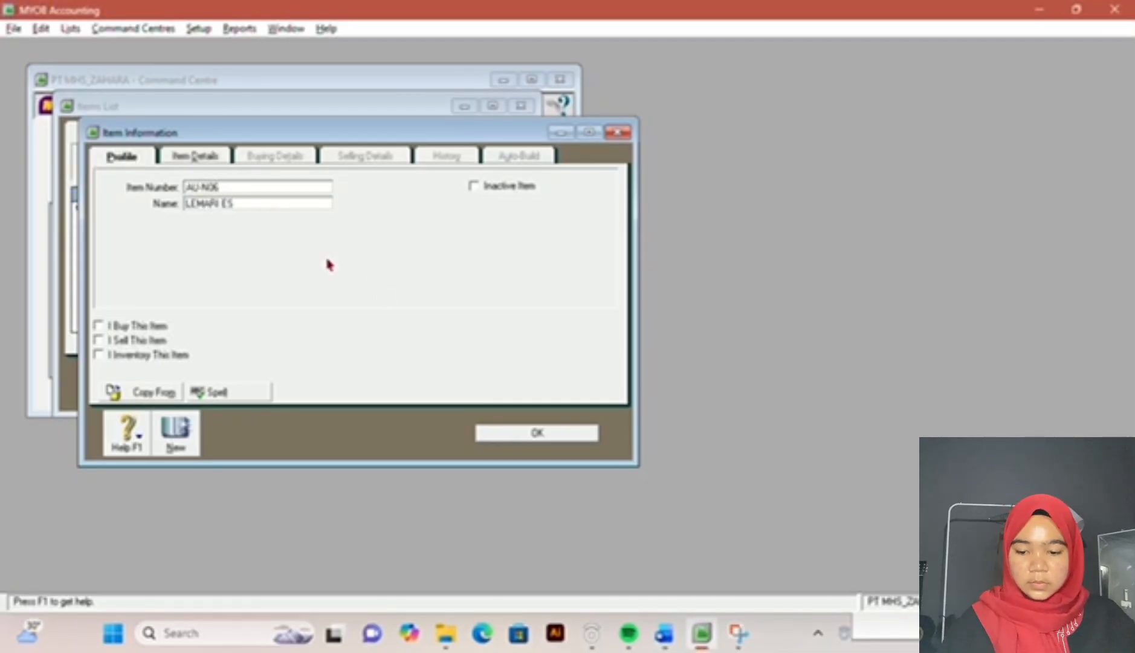
Step: Mark item AU-N06 as bought, sold and inventoried
left_click(98, 326)
left_click(98, 340)
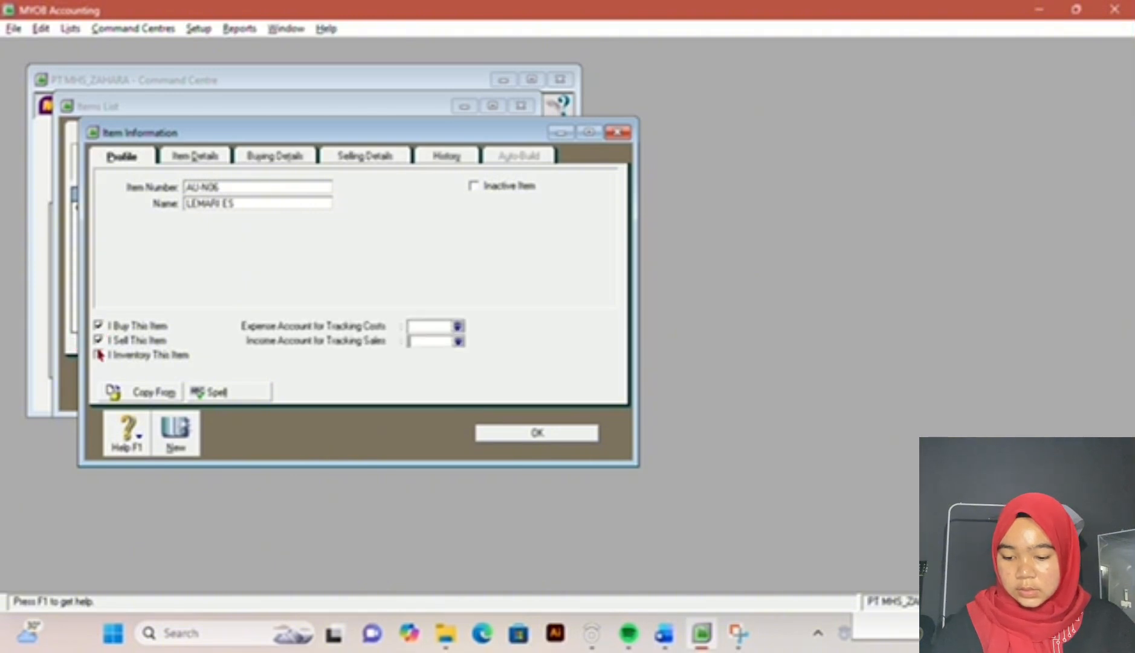
left_click(99, 355)
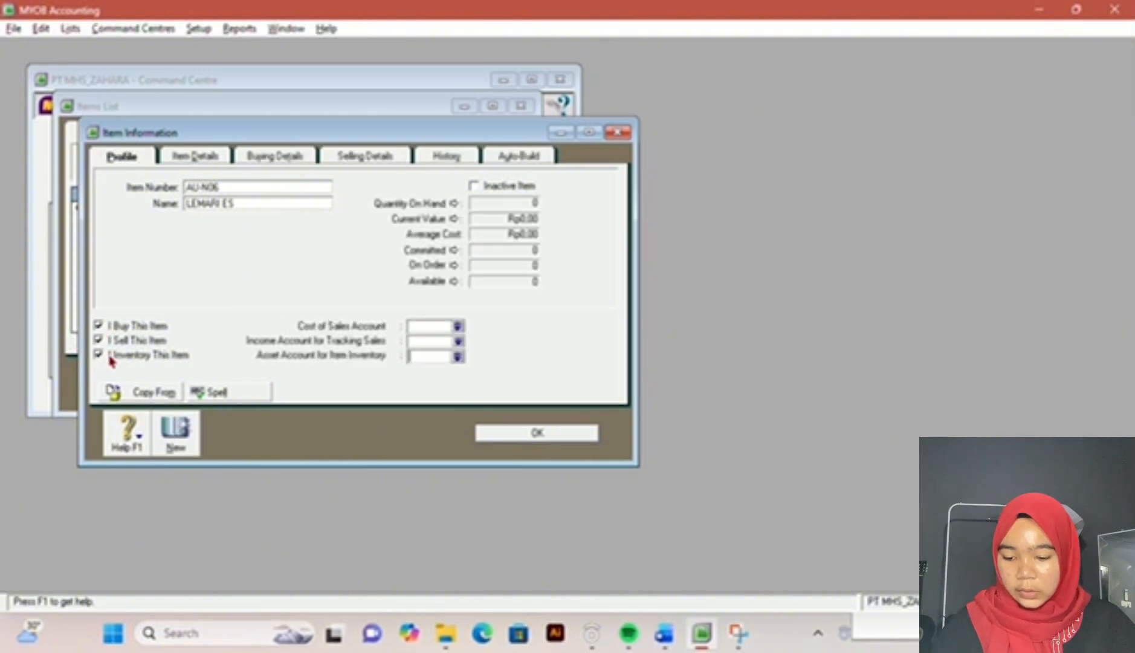
Step: Assign 5-1000 COST OF GOOD SOLD as item AU-N06's cost of sales account and 4-1000 Sales as its income account
left_click(459, 328)
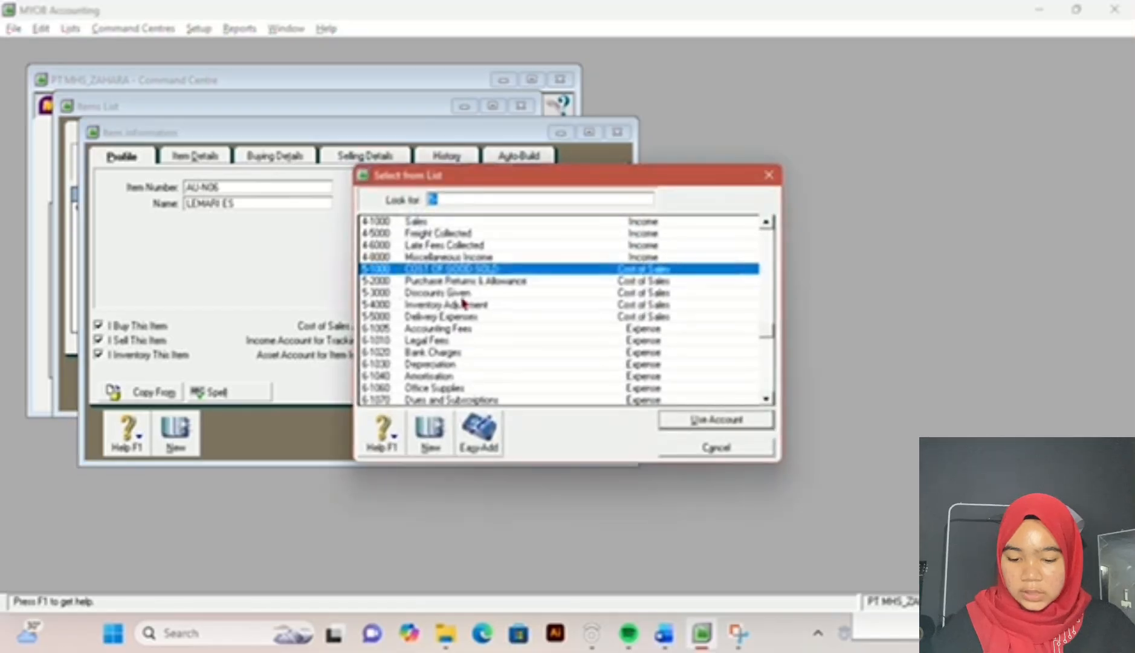
double_click(464, 271)
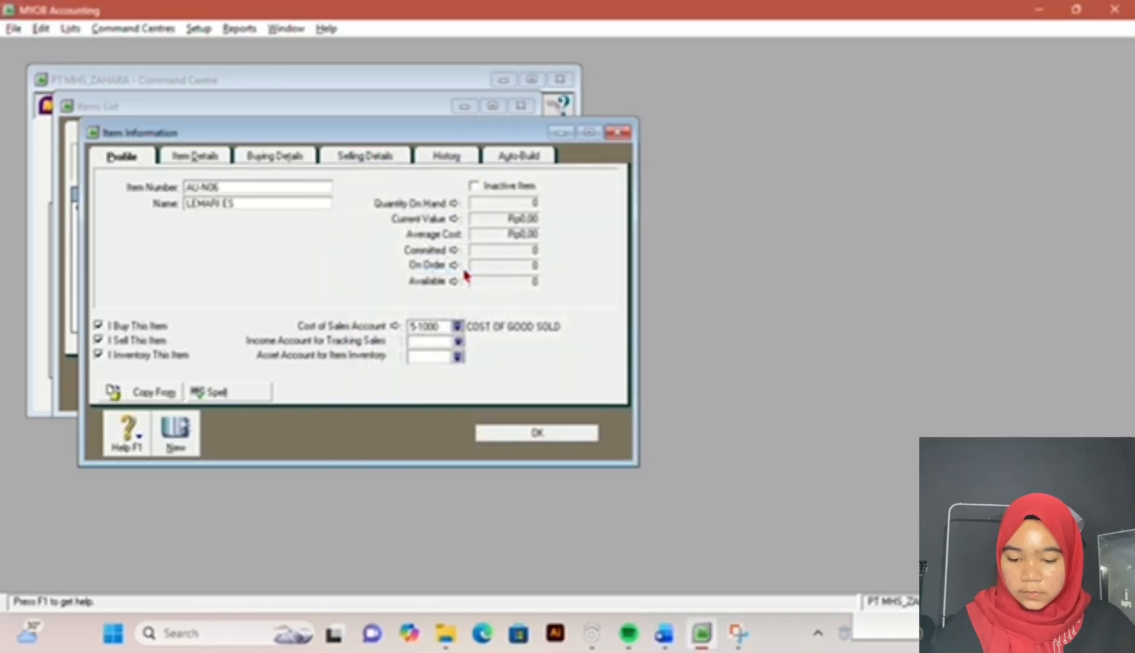
left_click(458, 342)
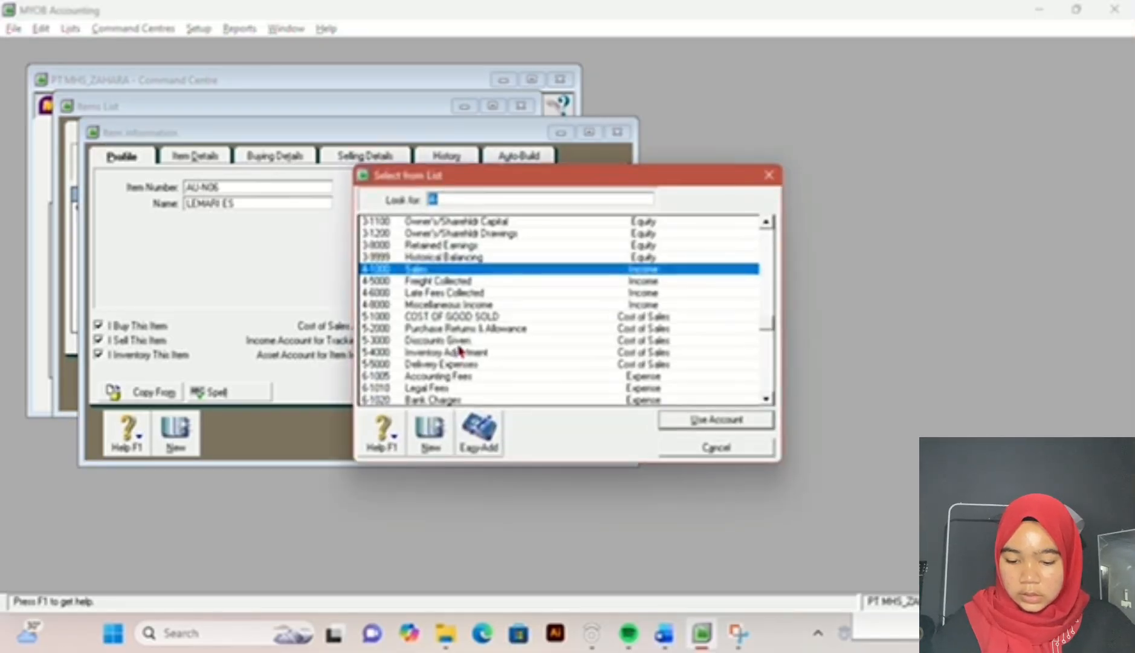
double_click(583, 269)
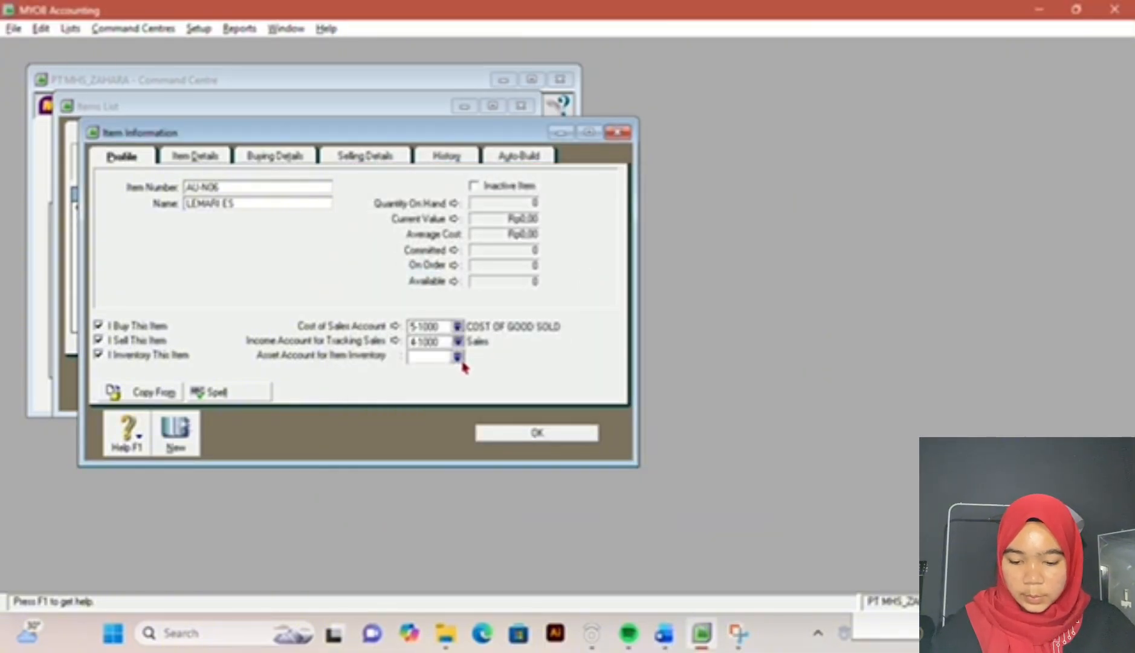
Step: Assign 1-2800 Merchandise Inventory as item AU-N06's inventory asset account
left_click(459, 358)
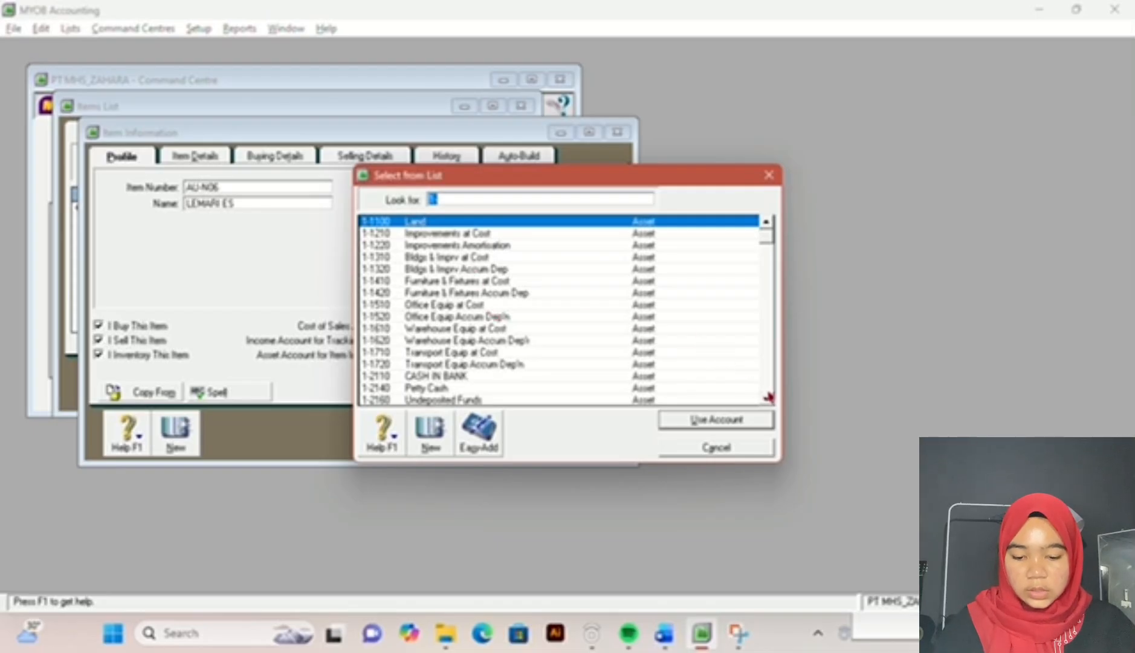
scroll(768, 397, "down", 10)
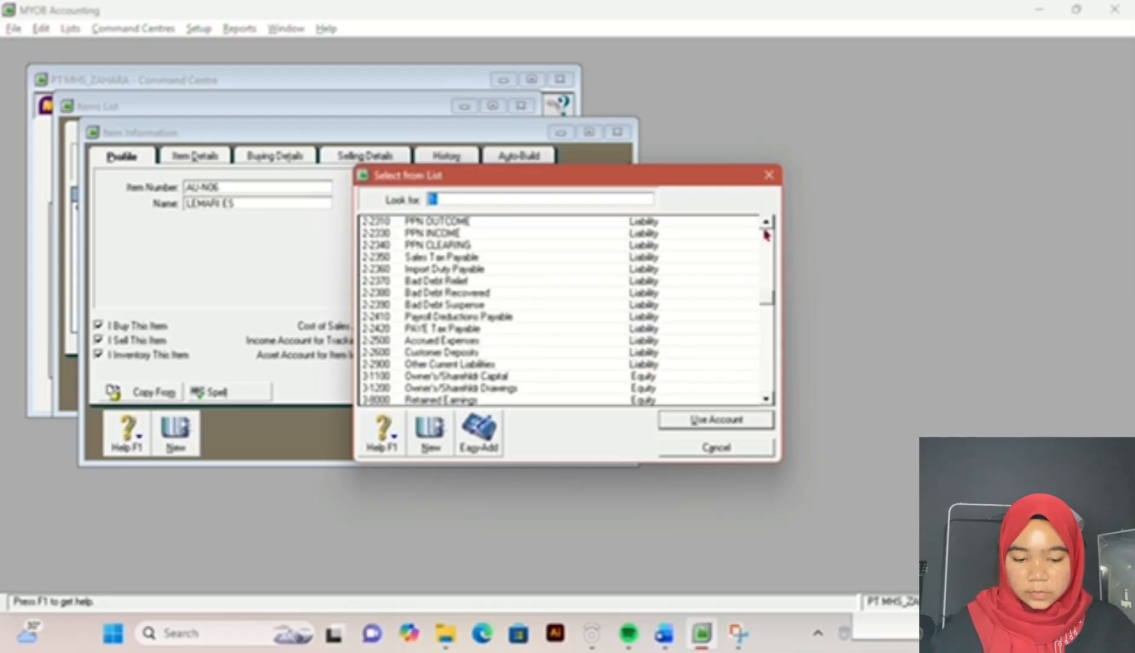
scroll(765, 231, "up", 3)
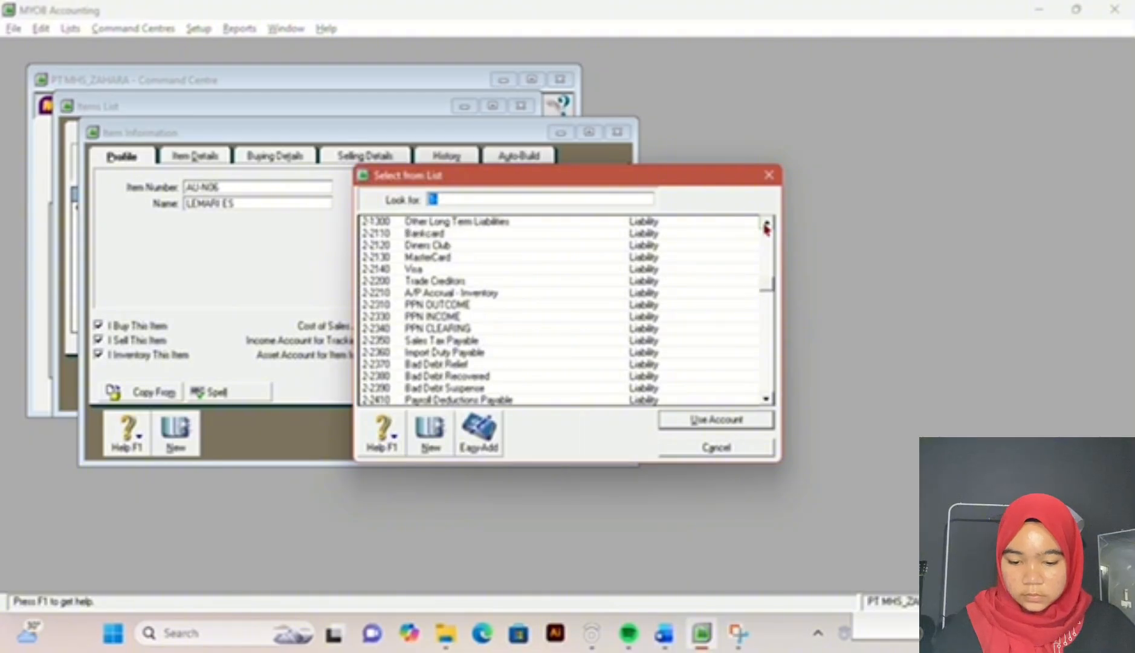
scroll(765, 228, "up", 2)
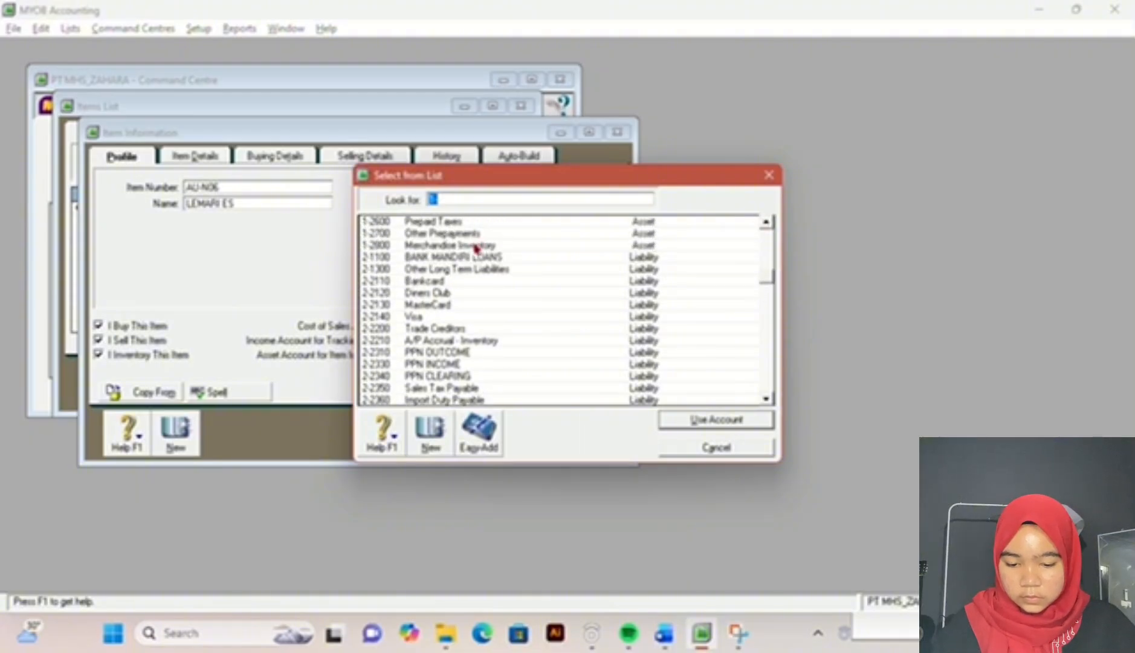
double_click(476, 247)
Step: Set item AU-N06's buying unit of measure to UNIT and its purchase tax code to PPN
left_click(280, 160)
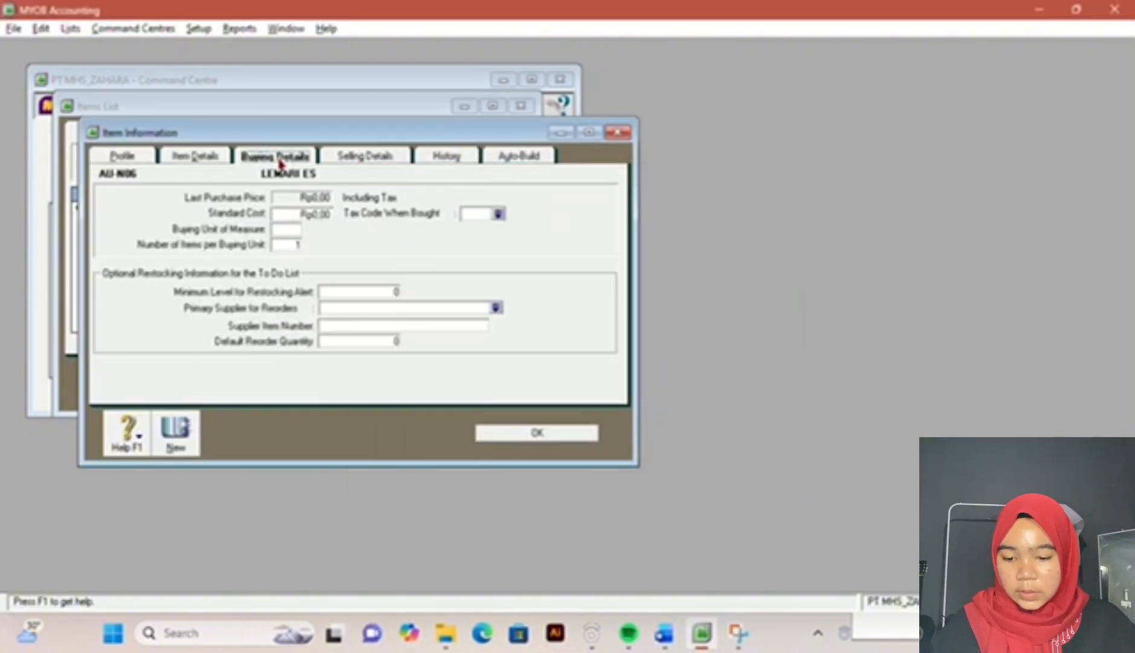
left_click(286, 228)
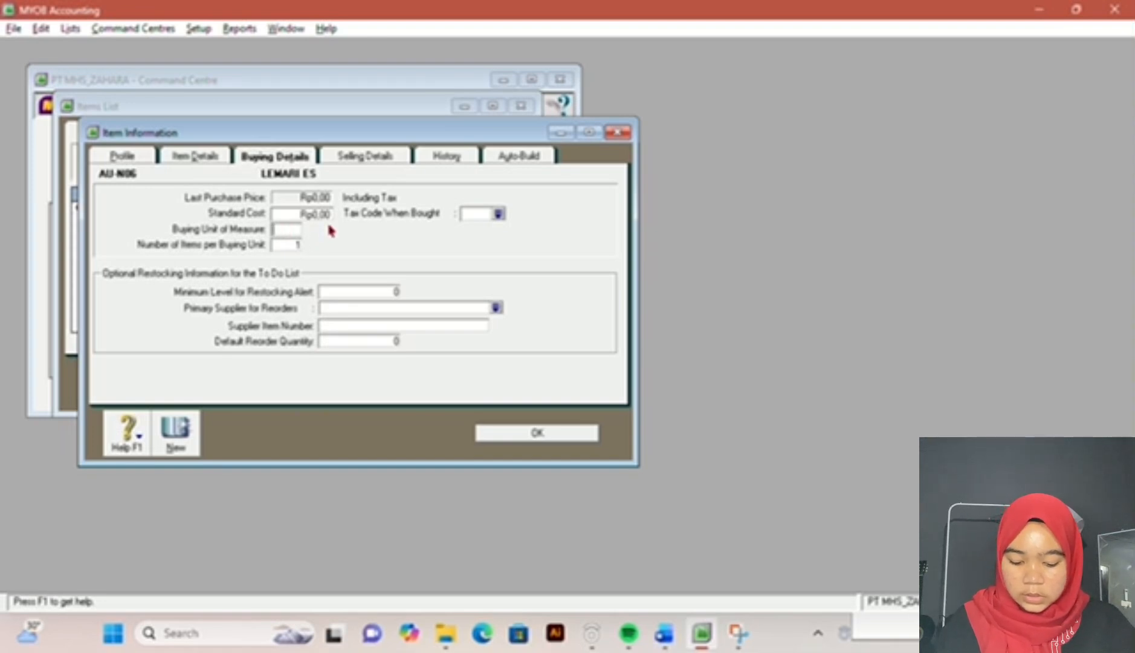
type("UNIT")
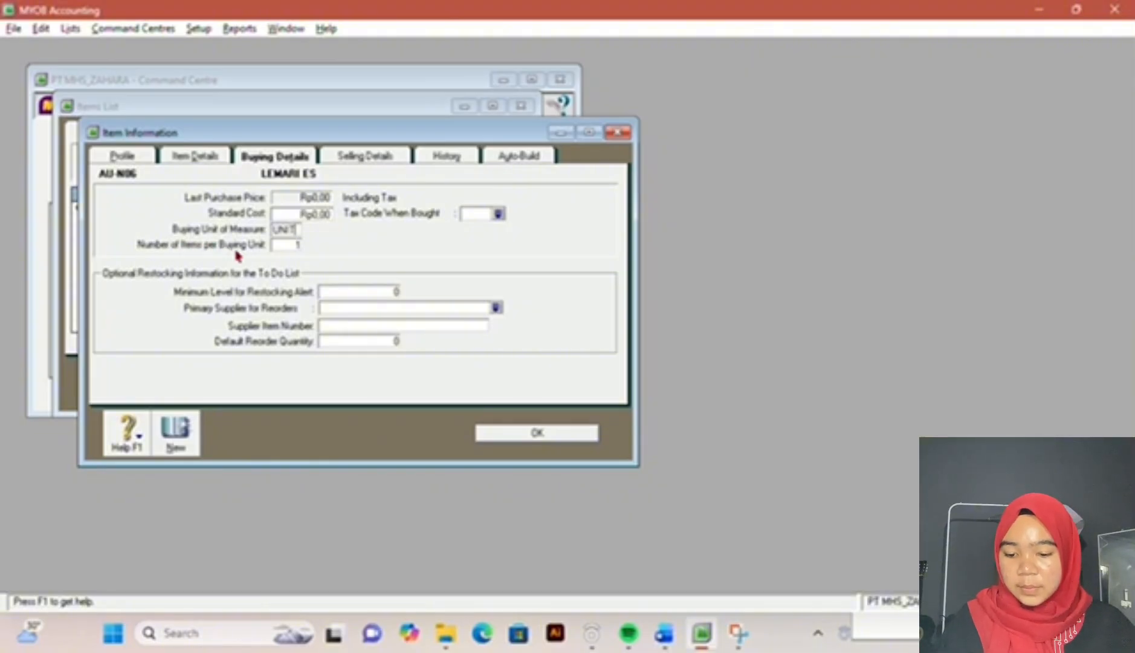
left_click(498, 214)
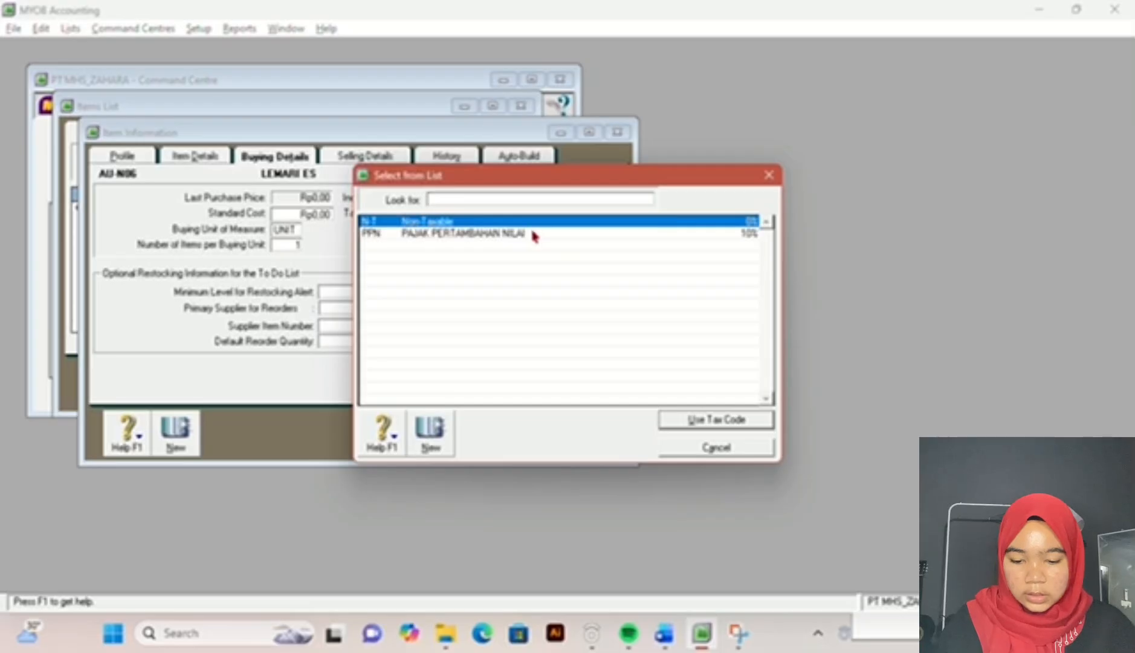
double_click(525, 233)
Step: Set item AU-N06's selling unit of measure to UNIT and its sales tax code to PPN
left_click(366, 158)
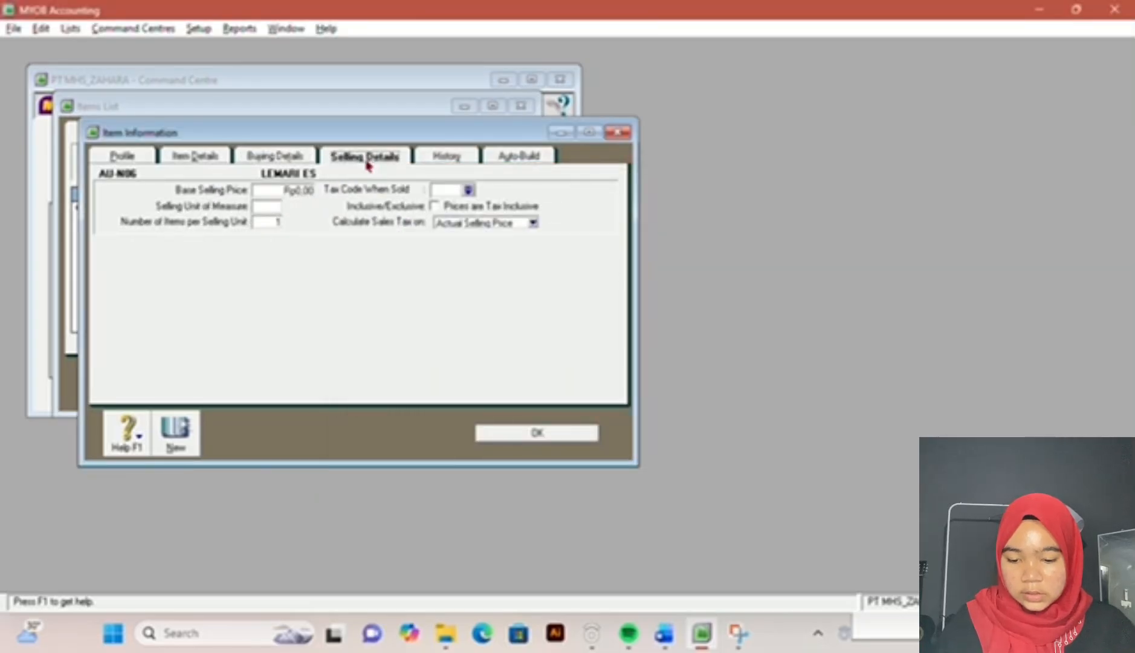
left_click(269, 204)
type("Unit")
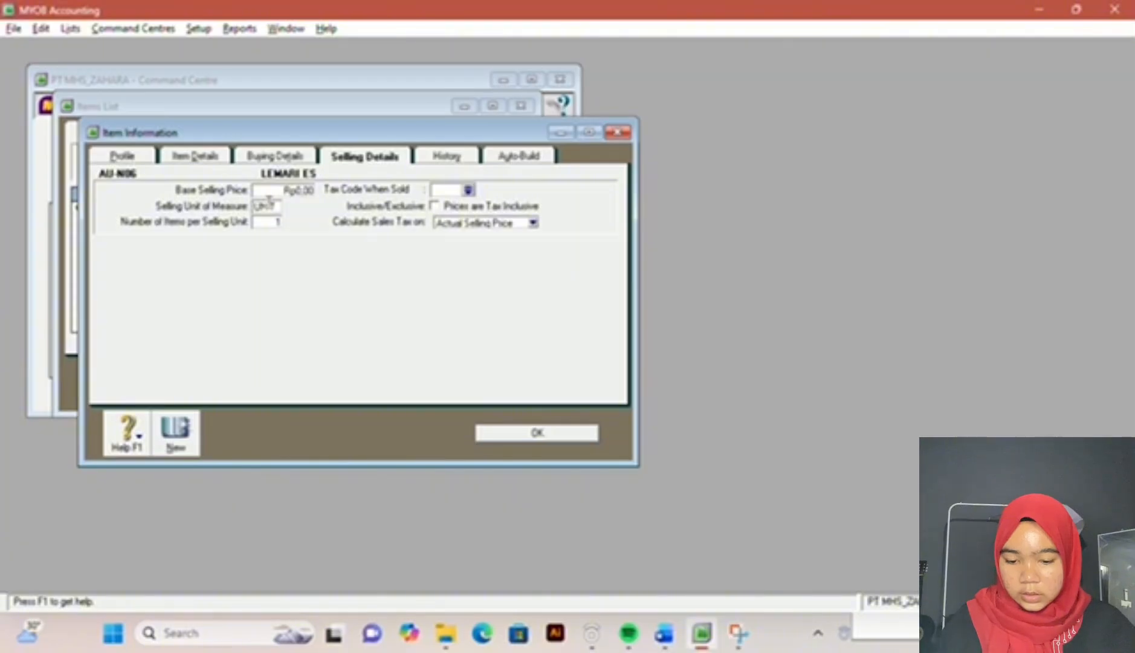
left_click(469, 191)
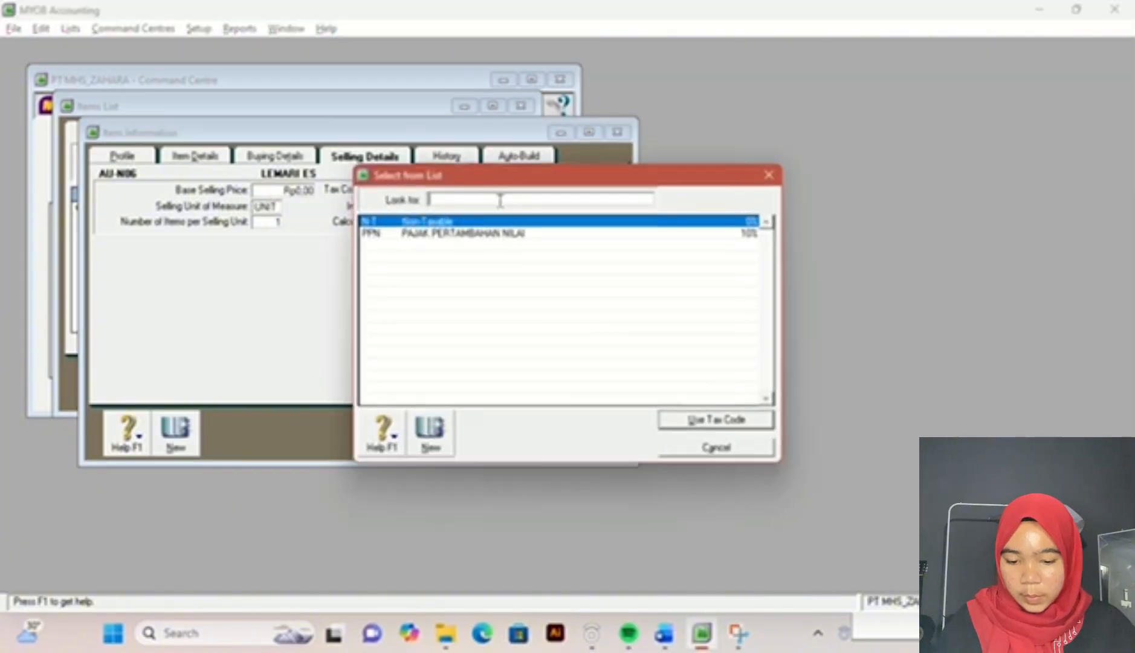
double_click(518, 241)
Step: Add another inventory item with number AU-N08 and name AC according to the exam document
left_click(187, 431)
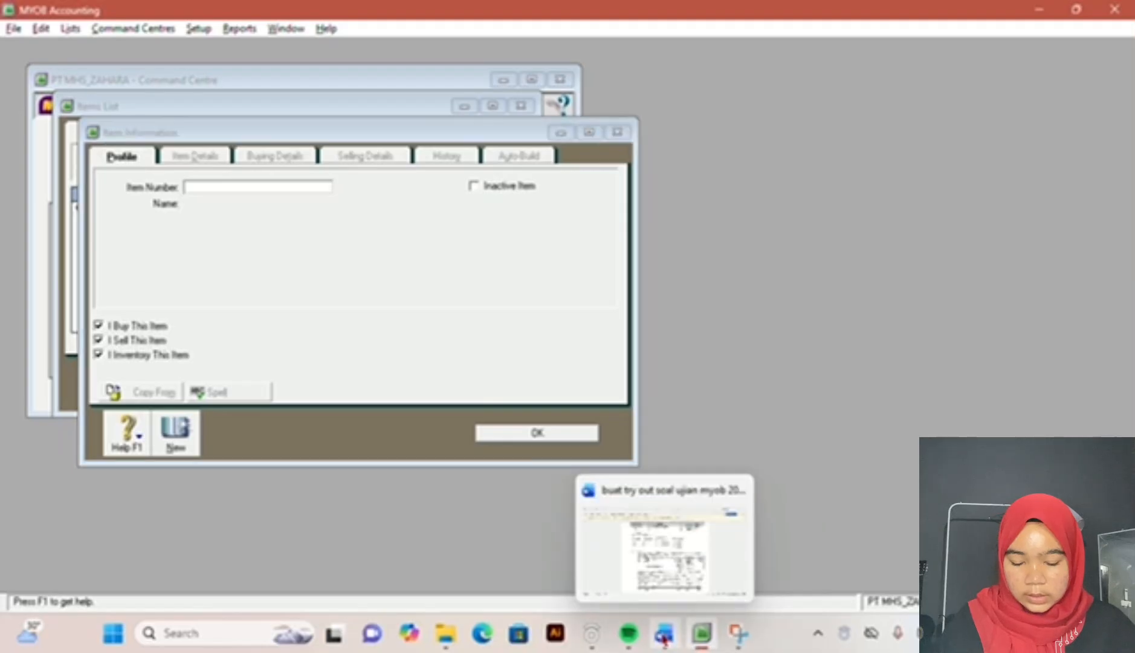
left_click(663, 635)
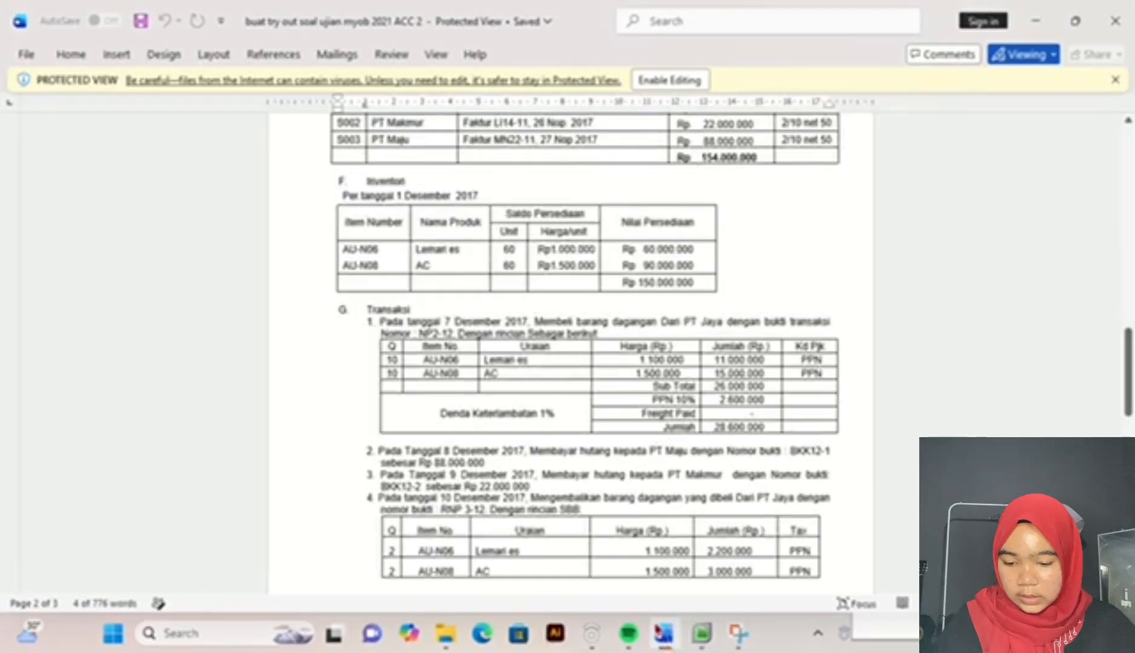
left_click(700, 635)
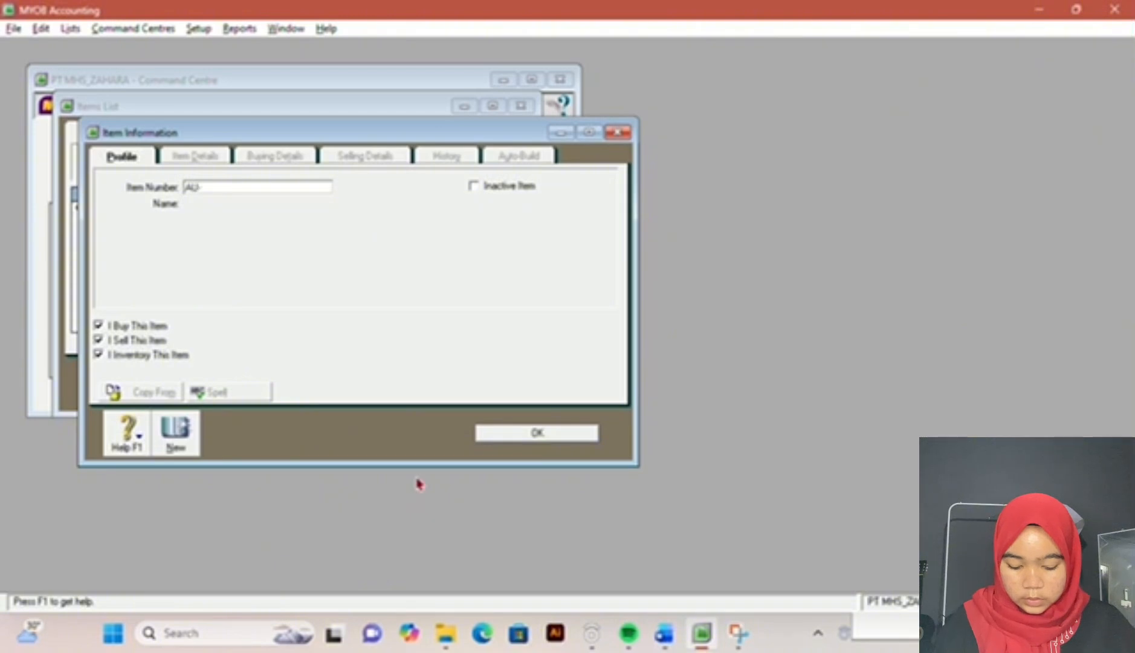
type("N00")
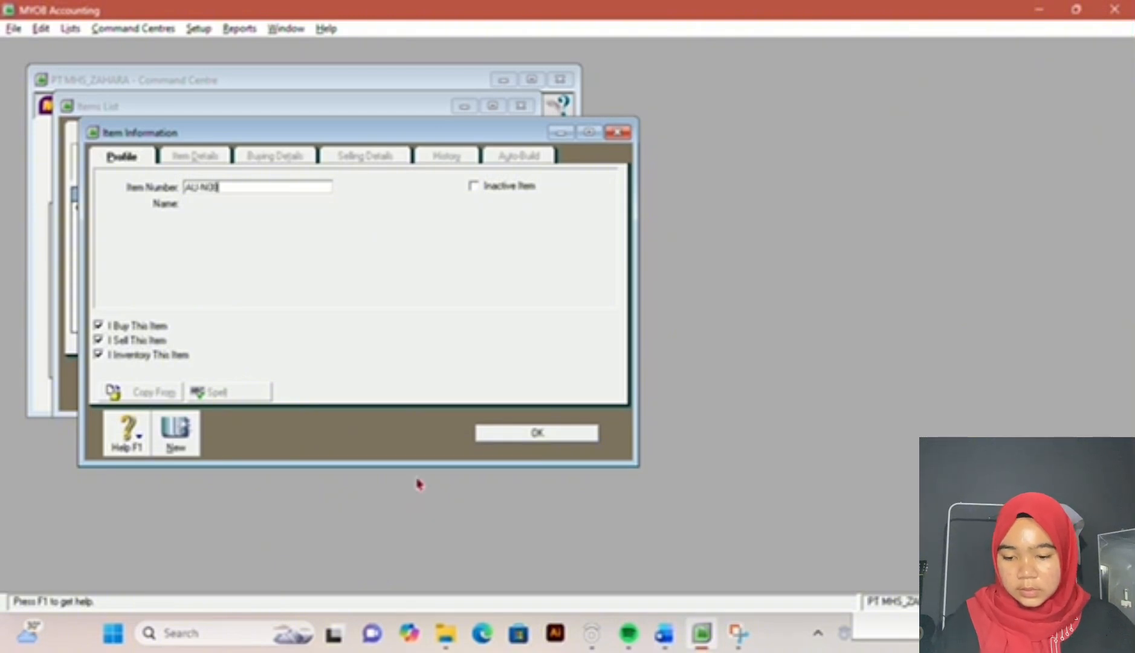
key("Tab")
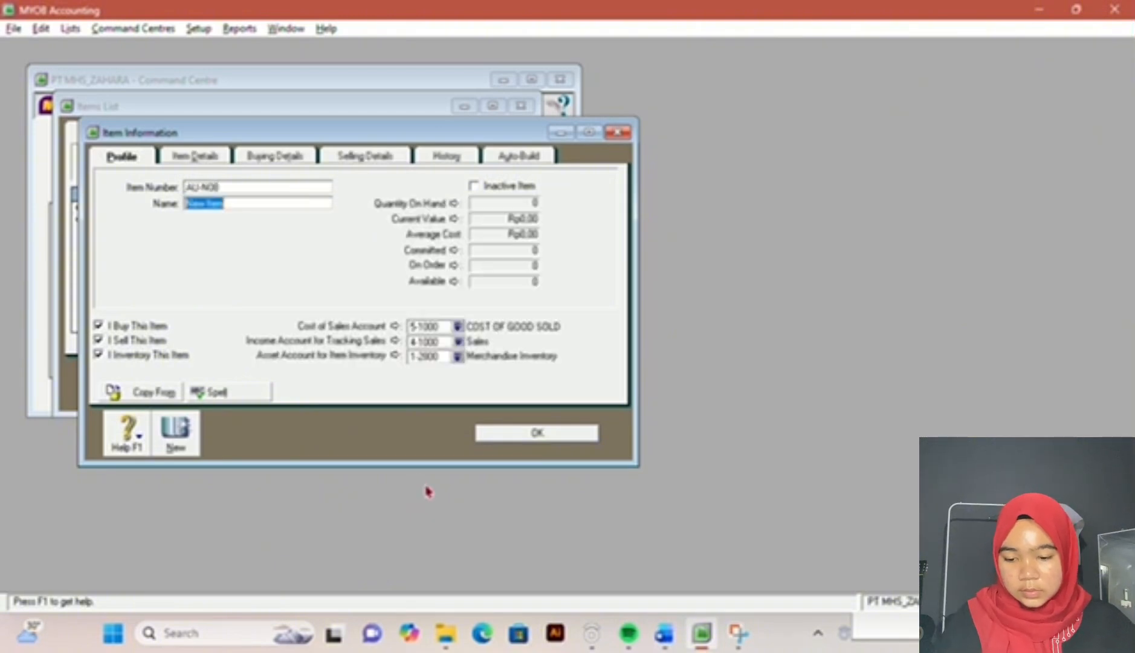
left_click(665, 632)
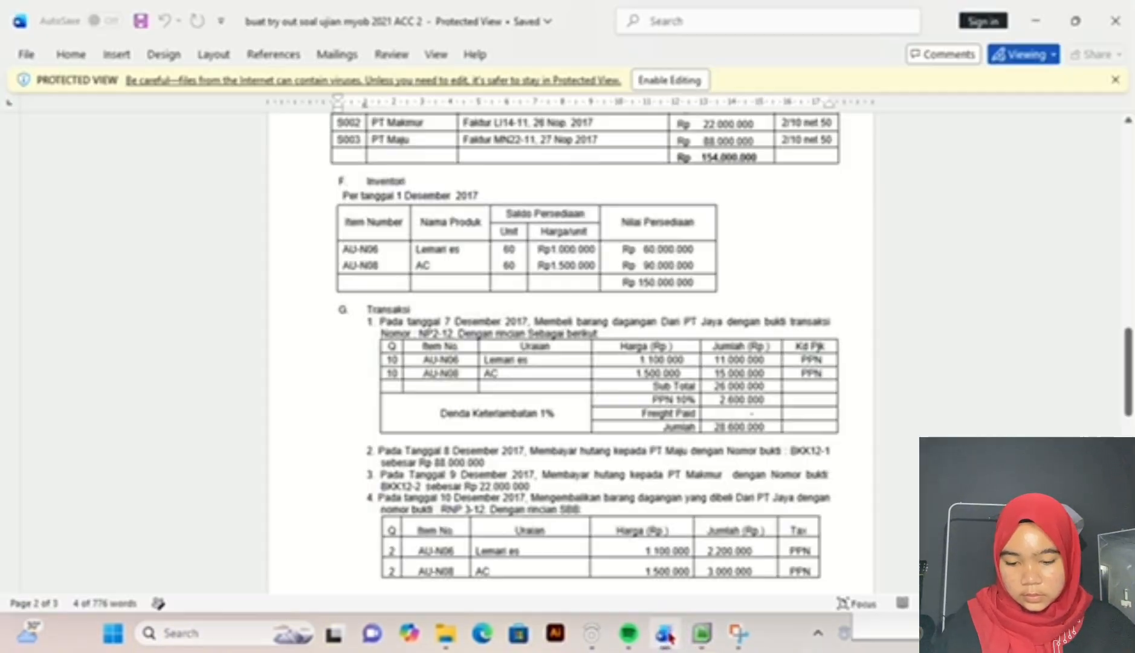
left_click(701, 632)
type("AC")
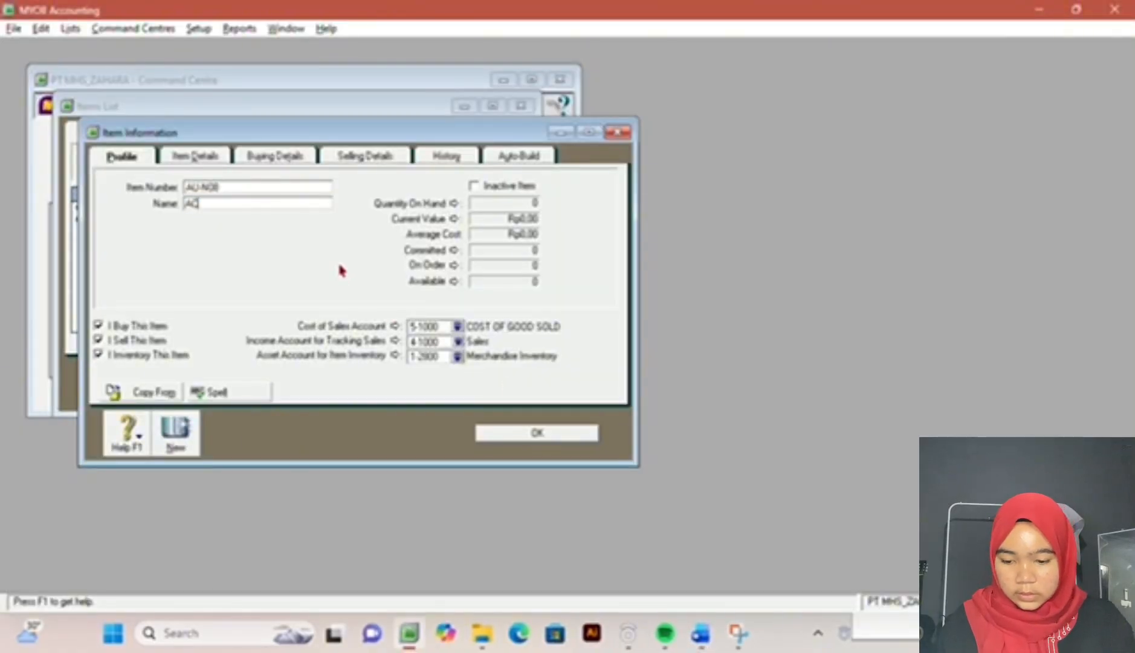
Step: Check the AC item's buying and selling details, then save the item and close the items list
left_click(192, 158)
left_click(266, 156)
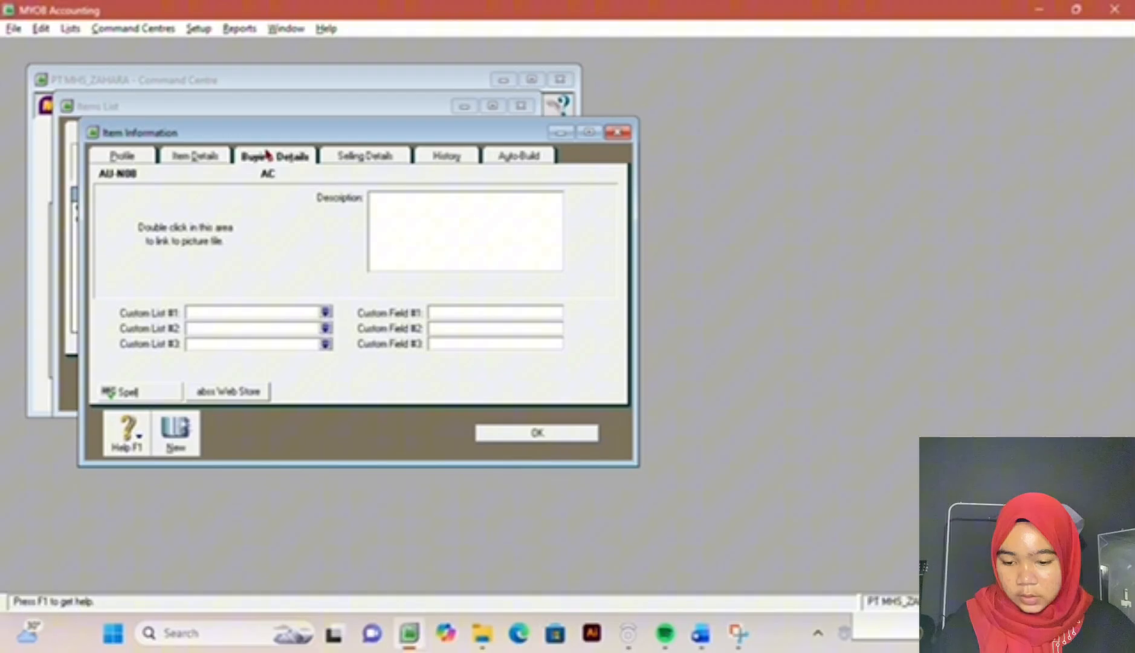
left_click(335, 155)
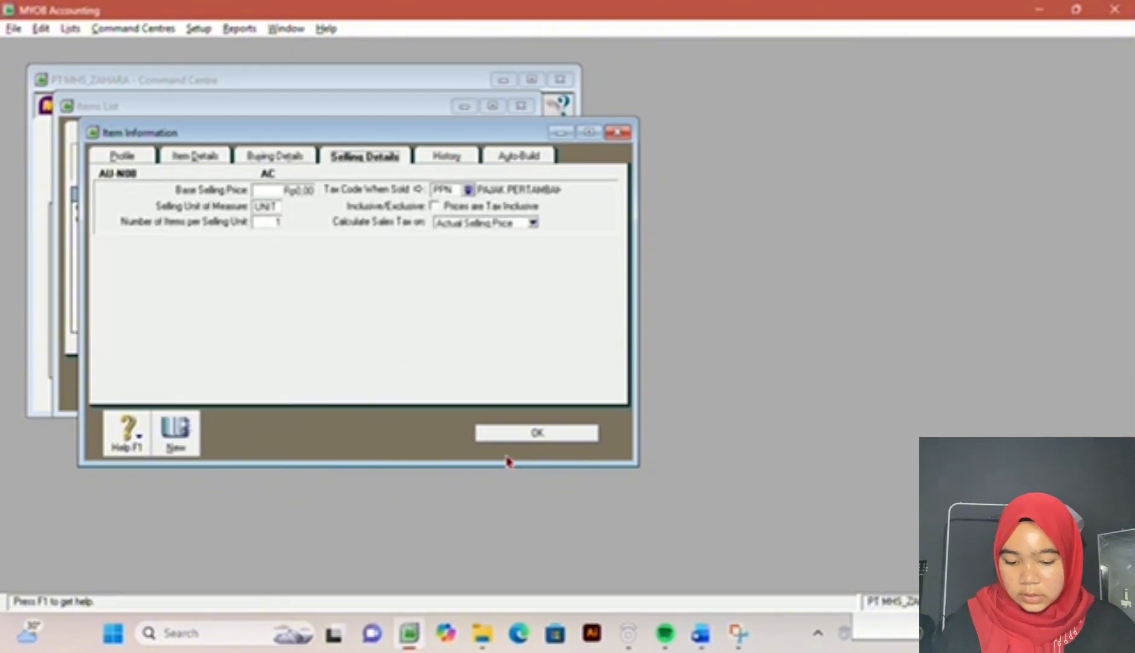
left_click(514, 440)
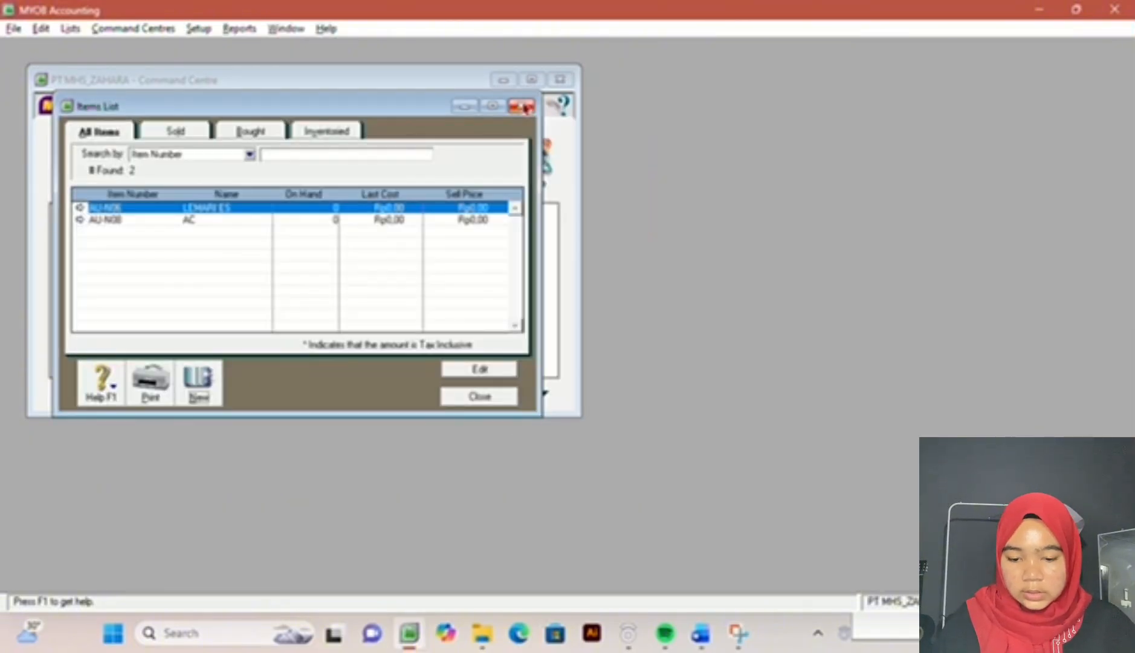
left_click(500, 405)
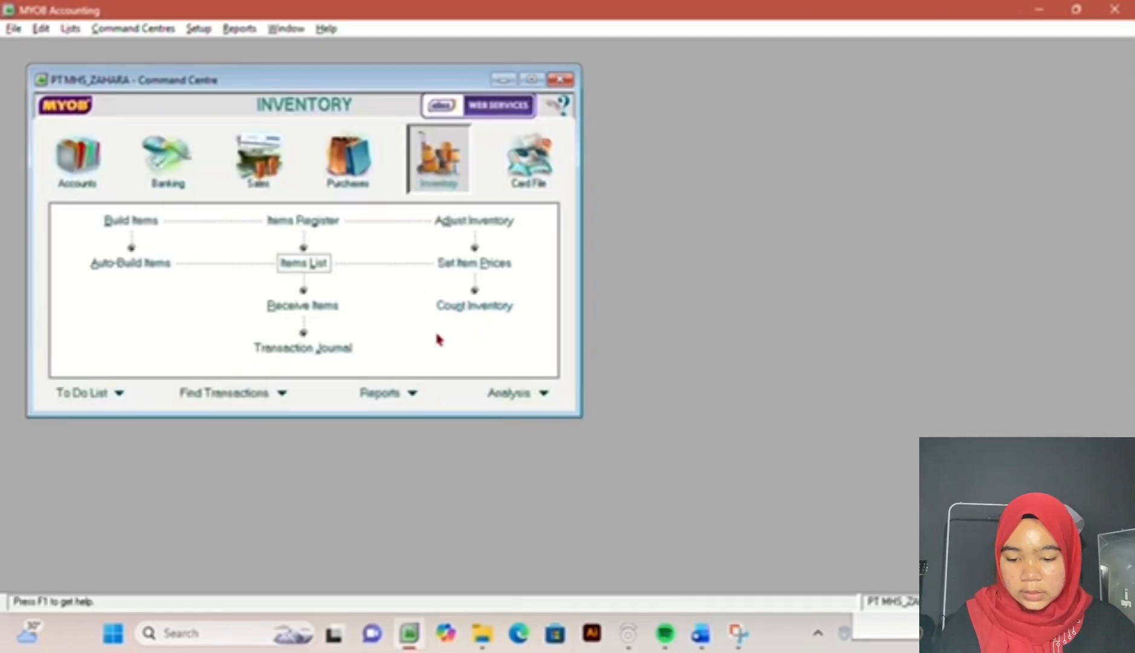
Step: Enter counted quantities of 60 for AU-N06 and 60 for AU-N08 in the inventory count, per the exam document
left_click(453, 313)
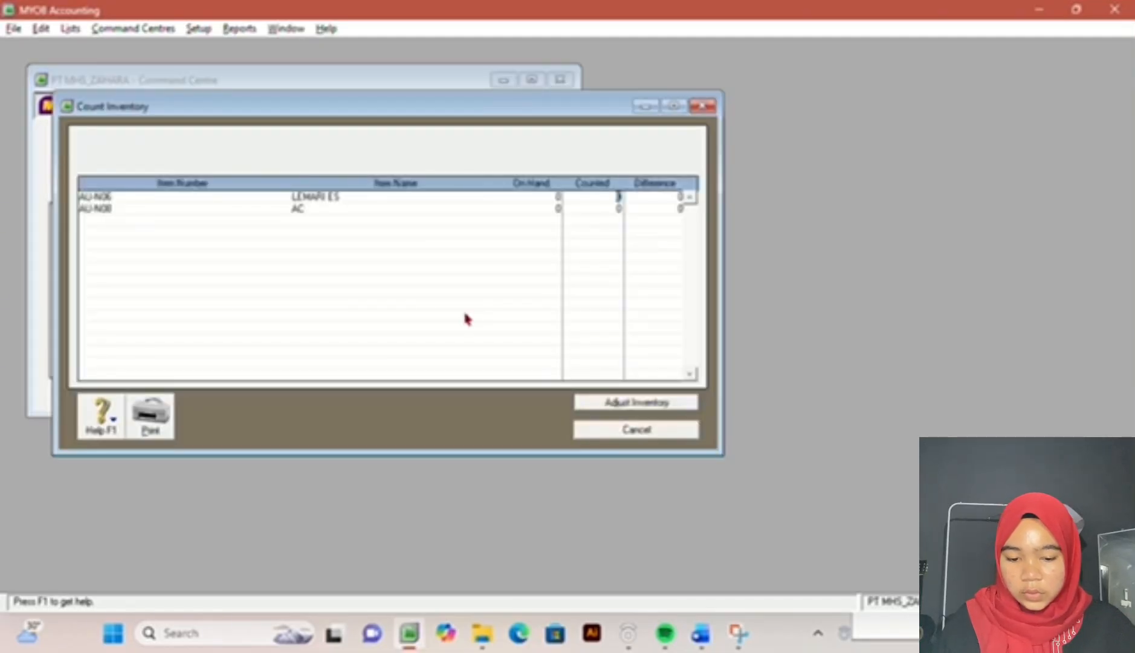
left_click(700, 632)
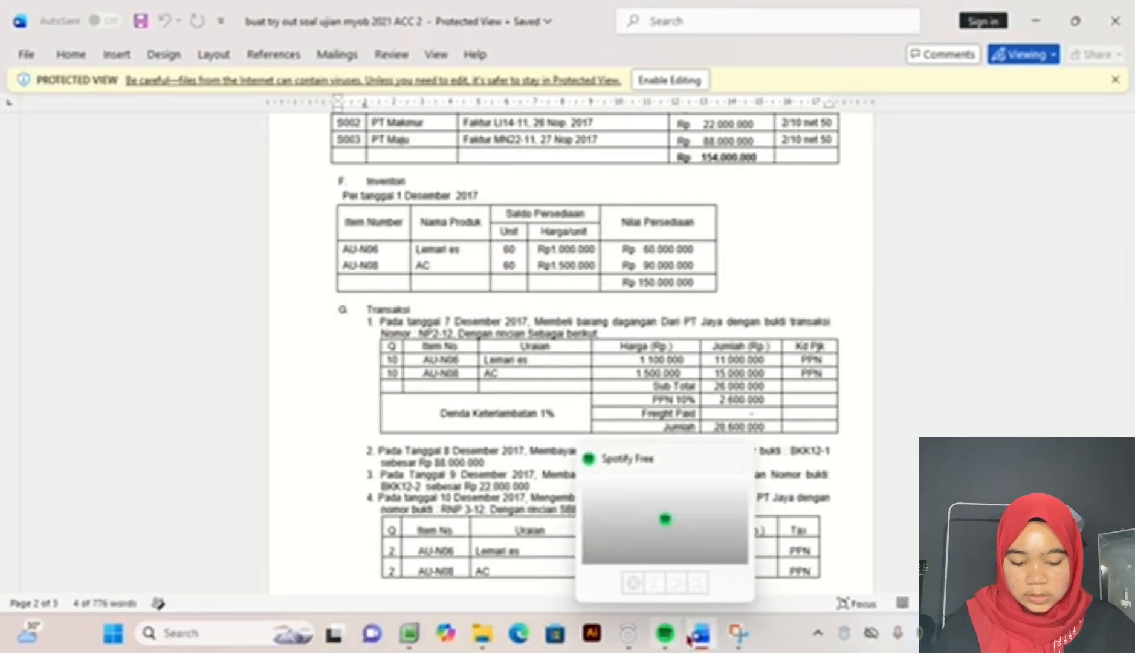
mouse_move(701, 636)
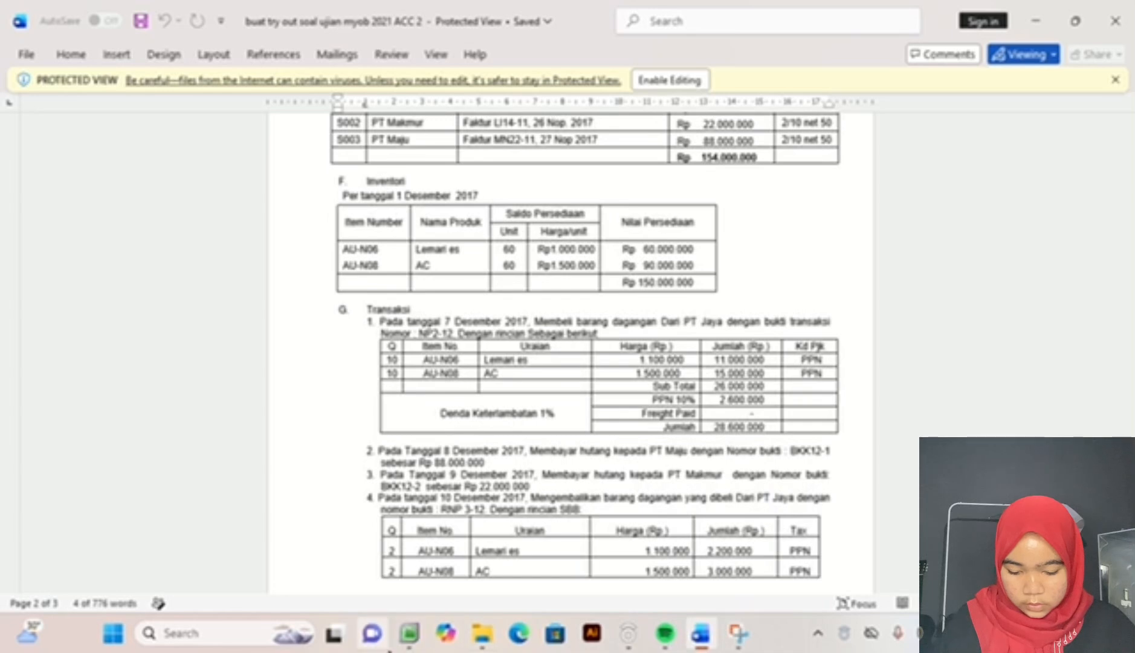
left_click(523, 645)
left_click_drag(524, 647, 671, 646)
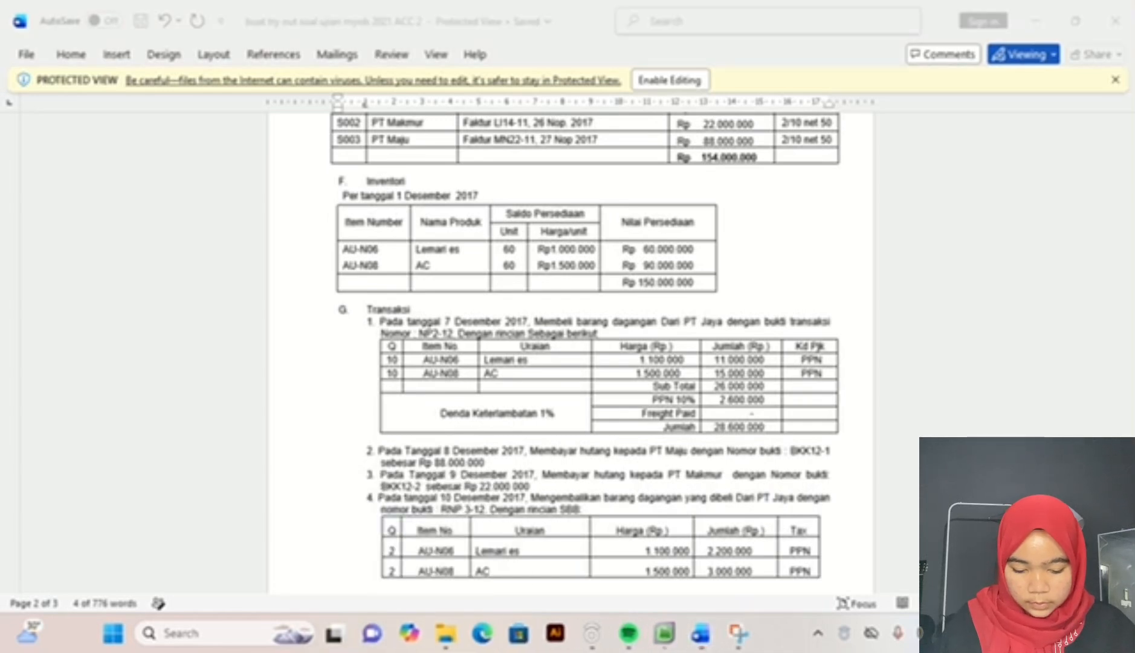
left_click(669, 634)
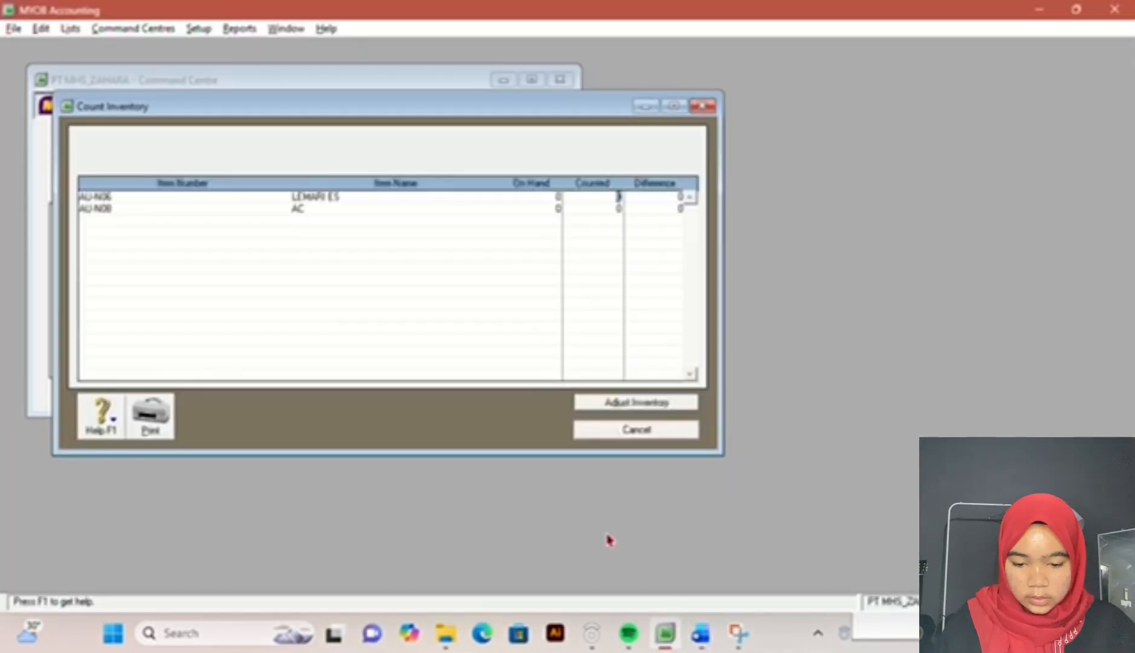
type("60")
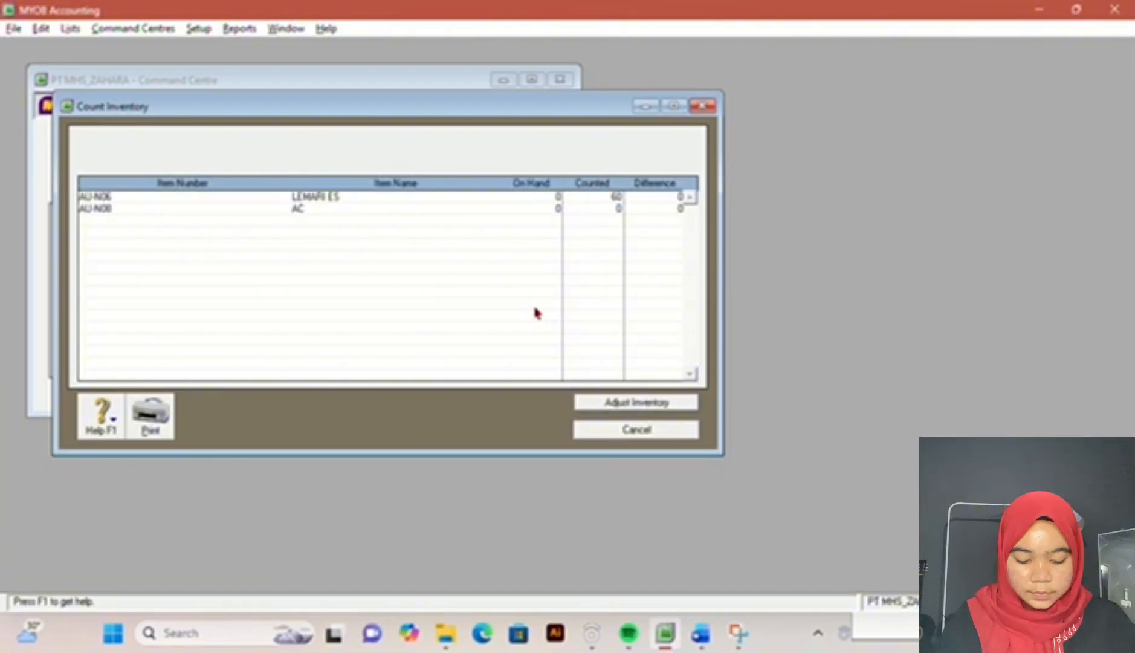
key("Tab")
type("60")
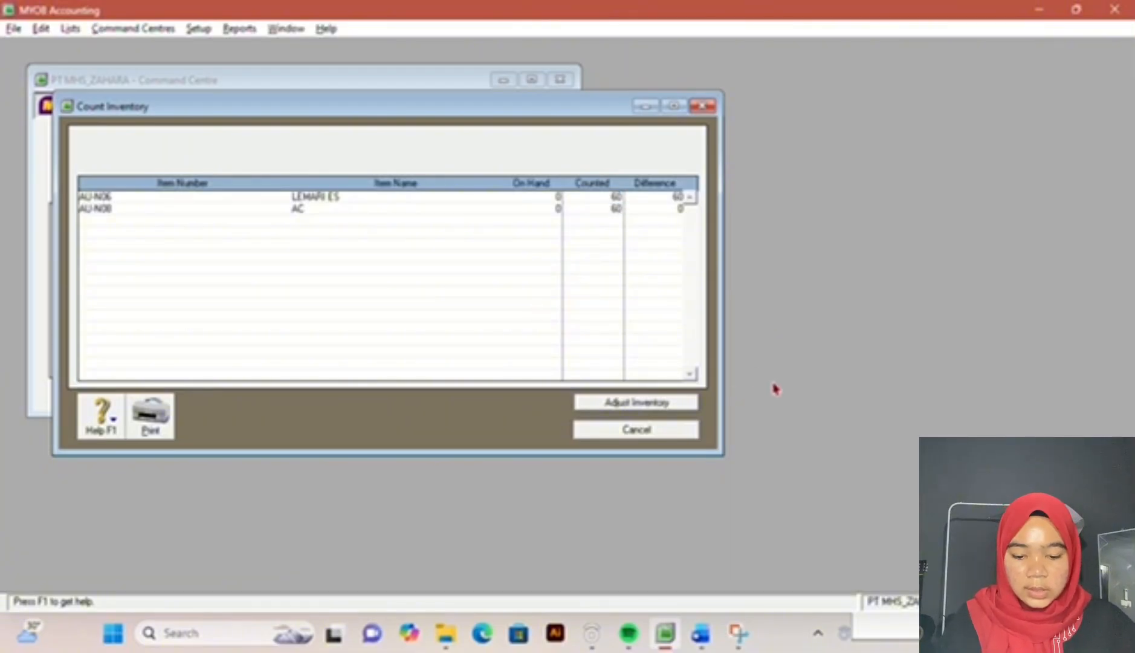
Step: Prepare the inventory adjustment as opening balances, with 1-2800 Merchandise Inventory as the default adjustment account
left_click(676, 399)
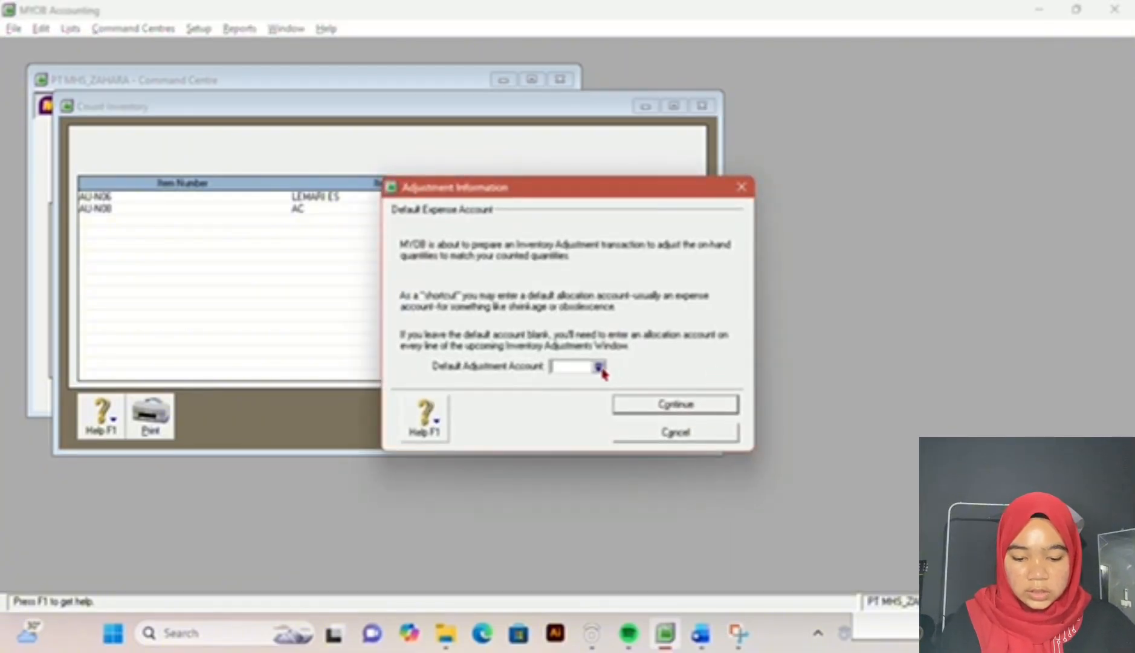
left_click(599, 367)
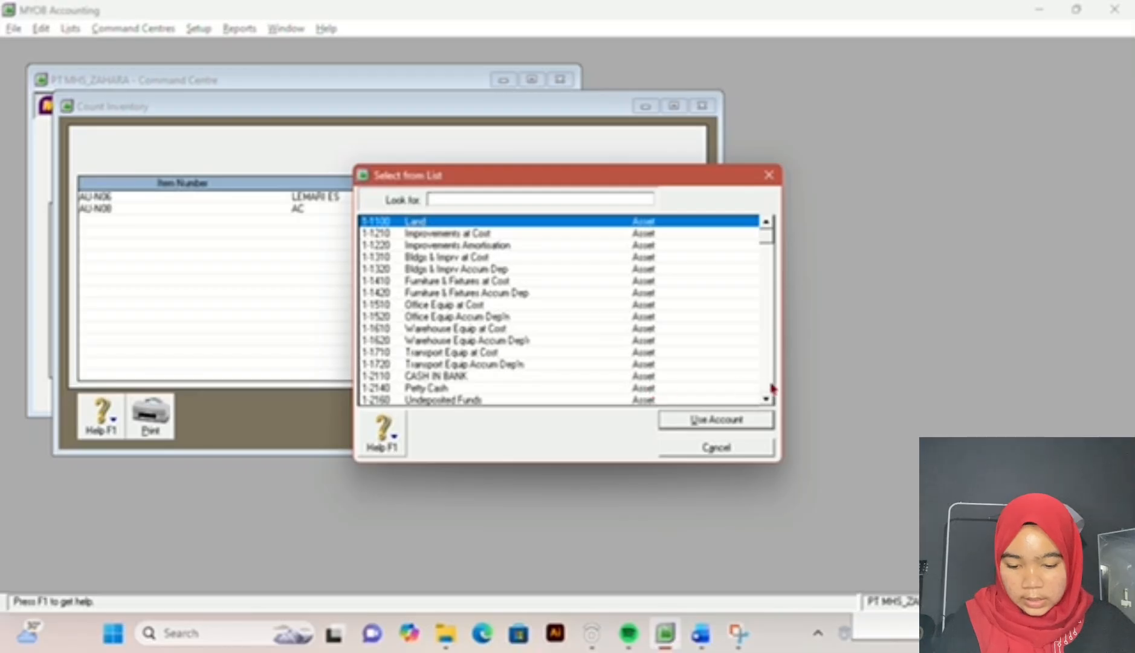
left_click_drag(766, 404, 766, 403)
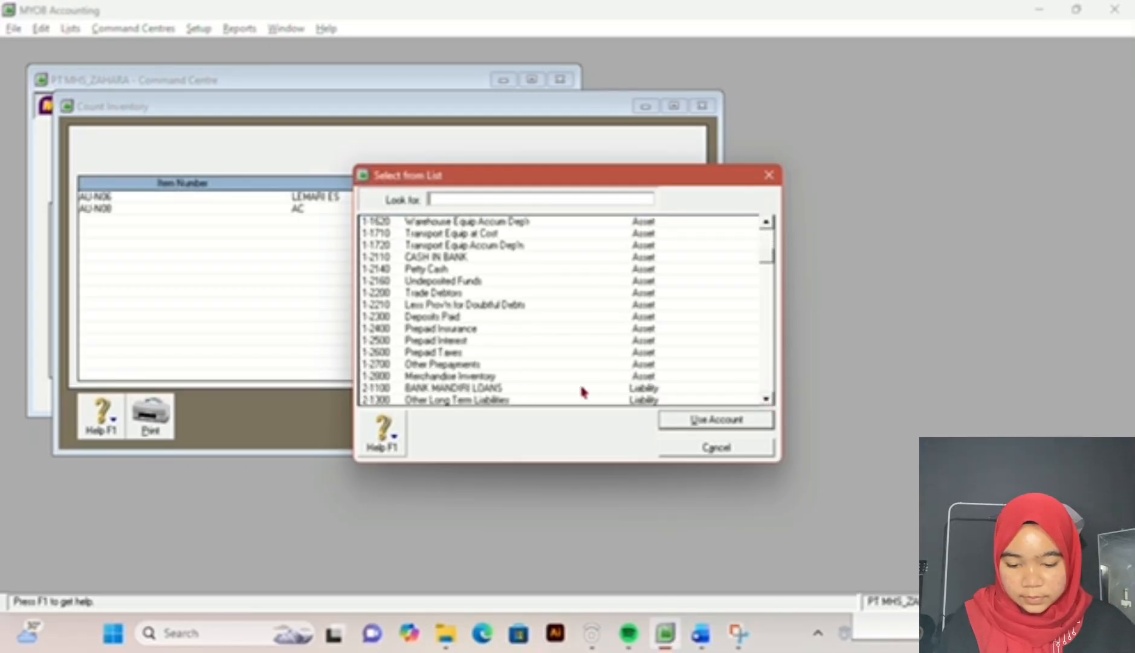
double_click(564, 374)
left_click(642, 402)
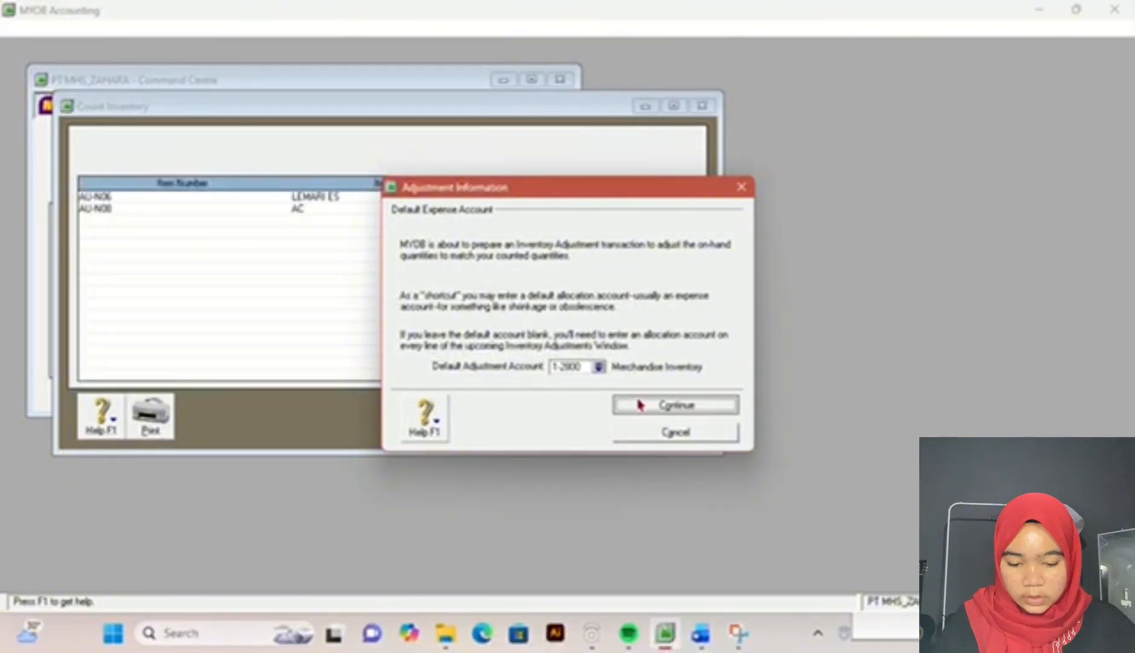
left_click(639, 404)
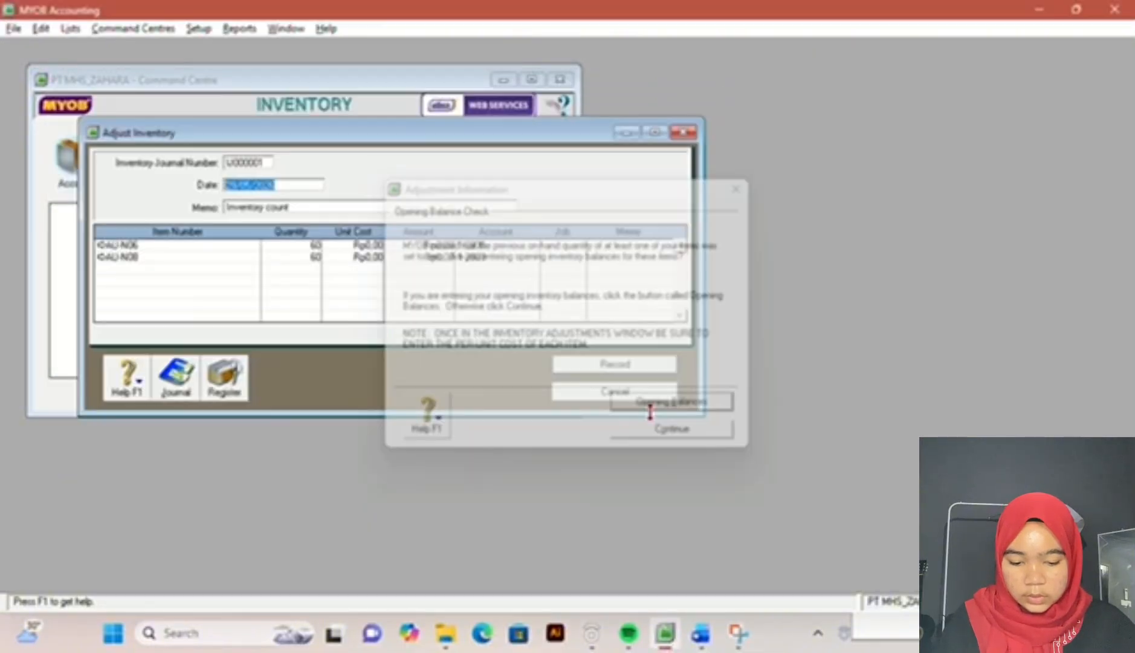
Step: Check the unit prices in the Word exam document and set AU-N06's unit cost to Rp1.000.000 in the MYOB inventory adjustment
left_click(702, 649)
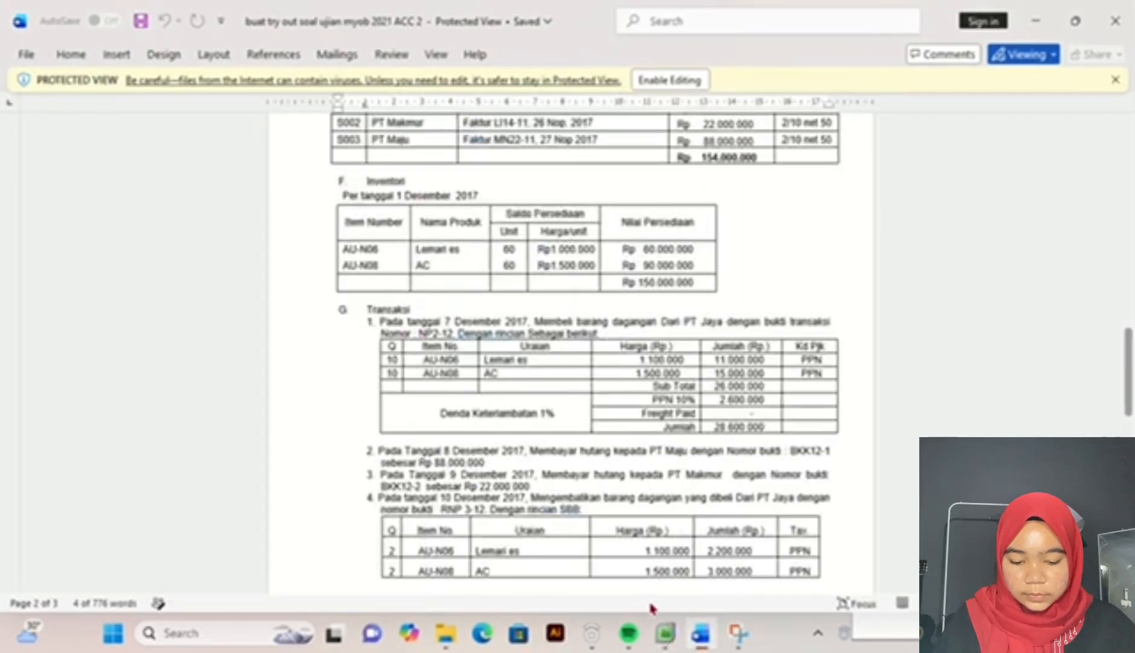
left_click(665, 633)
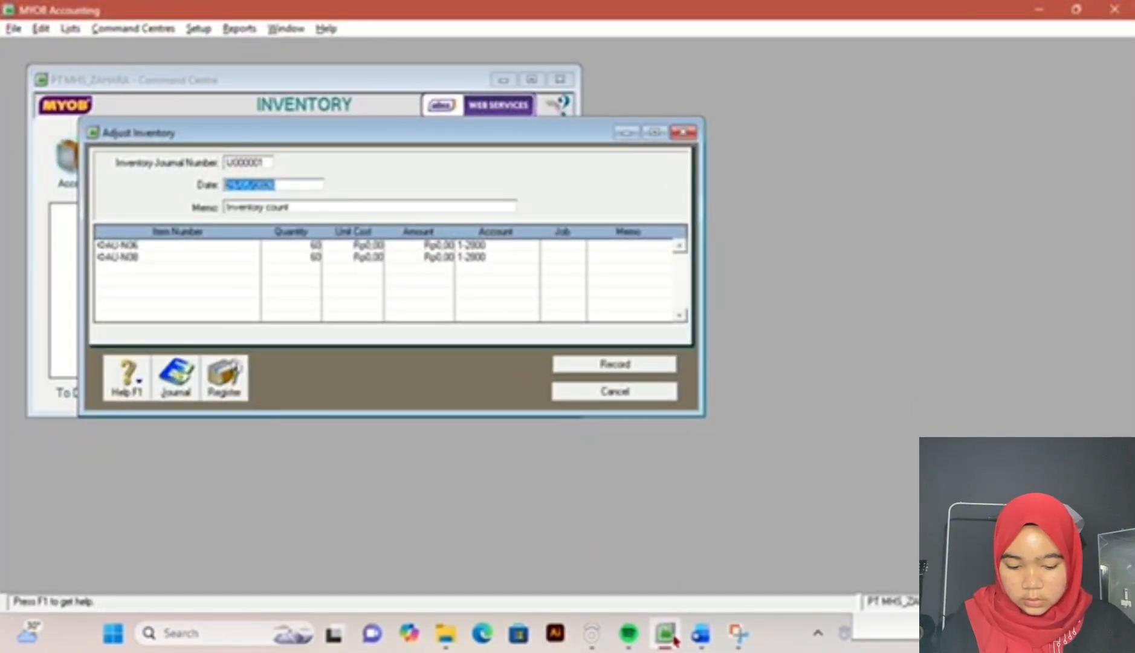
left_click(700, 633)
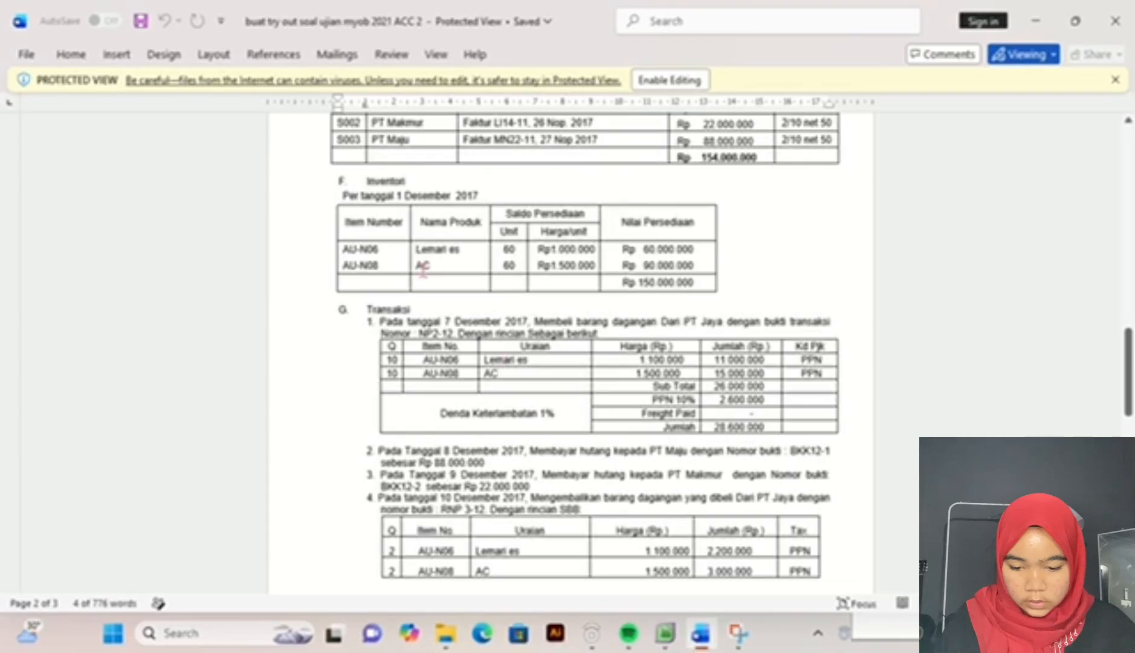
left_click(672, 635)
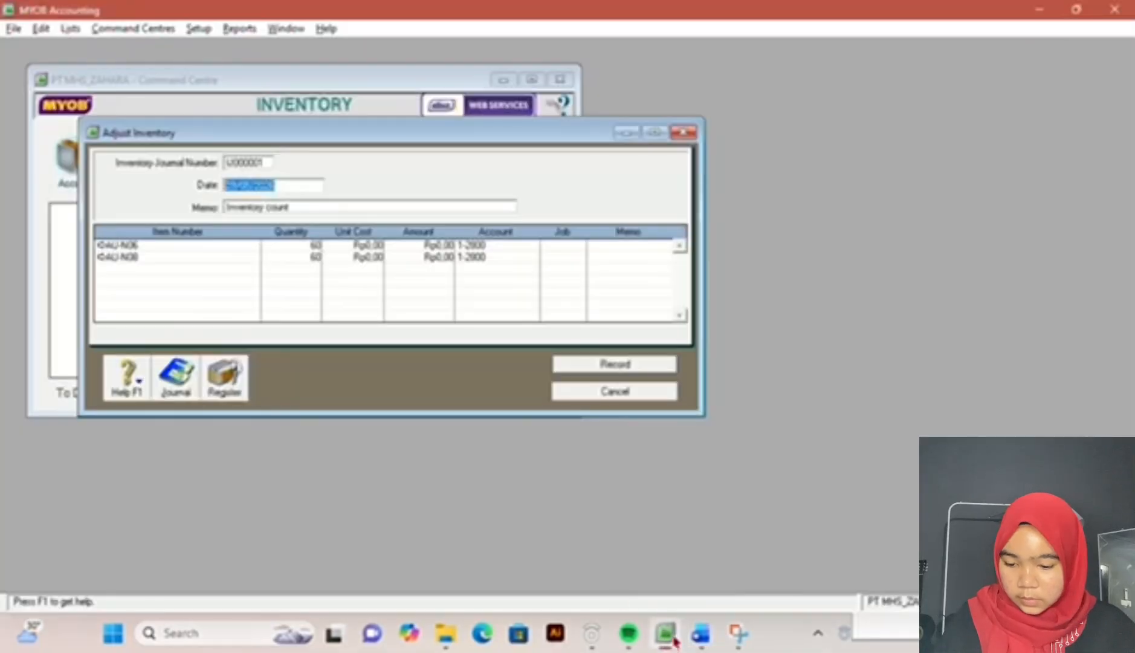
left_click(377, 246)
type("1000000")
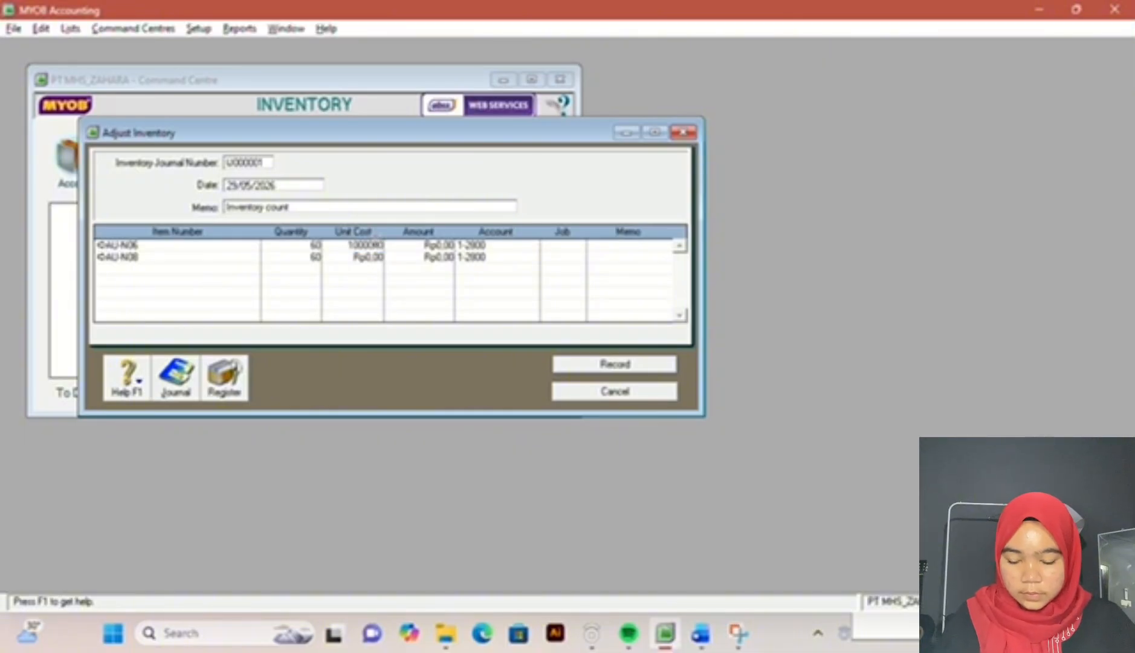
key("Return")
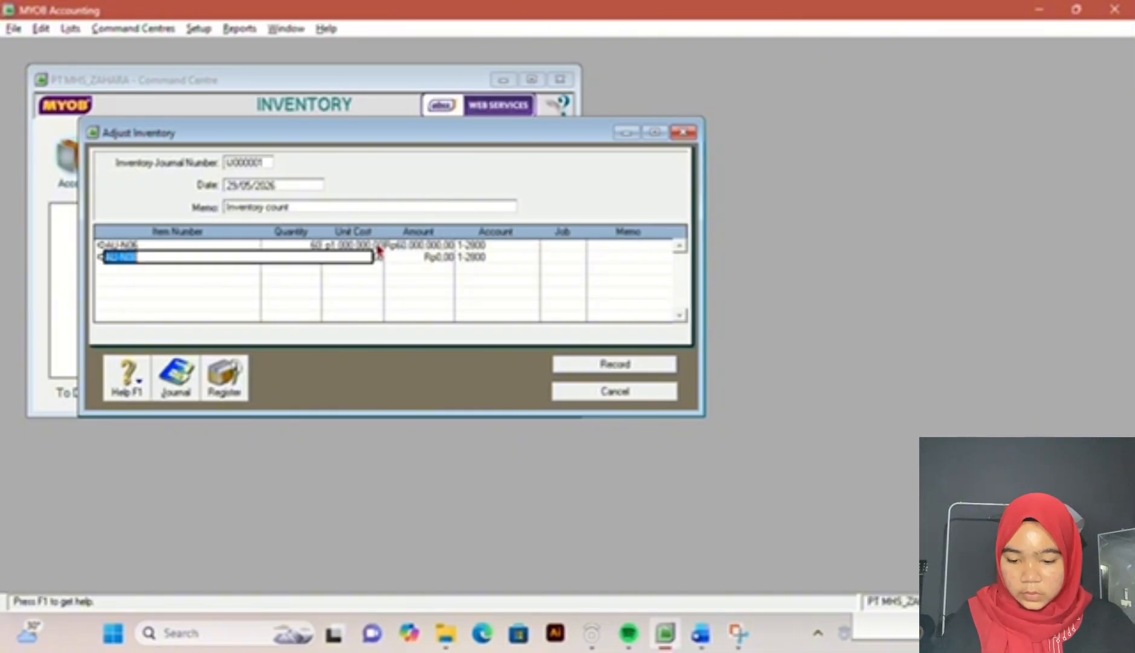
key("Return")
Step: Set the unit cost of item AU-N08 to Rp1.500.000 in the inventory adjustment
left_click(366, 256)
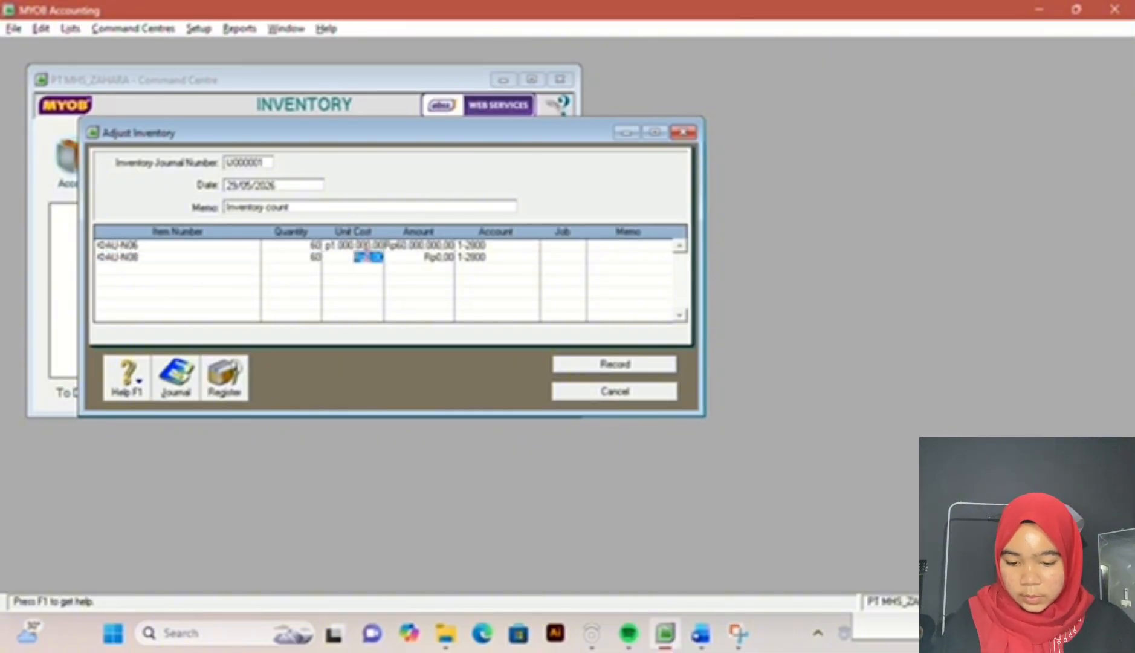
type("1.500")
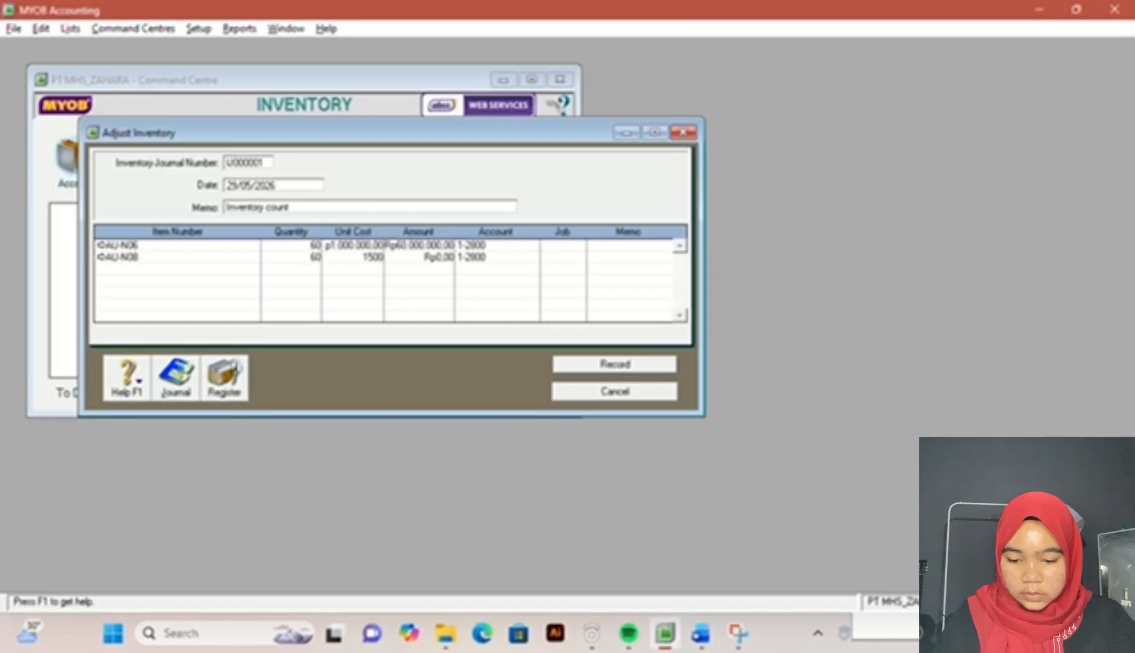
type(".000")
key("Return")
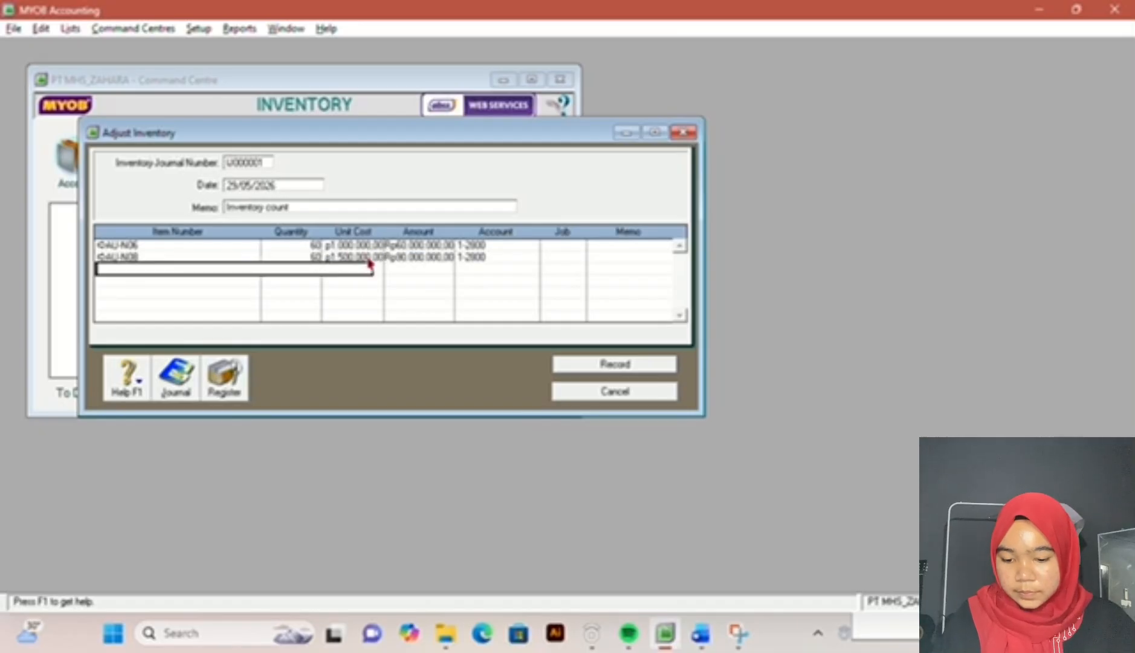
Step: Date the inventory adjustment 01/12/2017 according to the exam document and record it
left_click(315, 188)
left_click(692, 633)
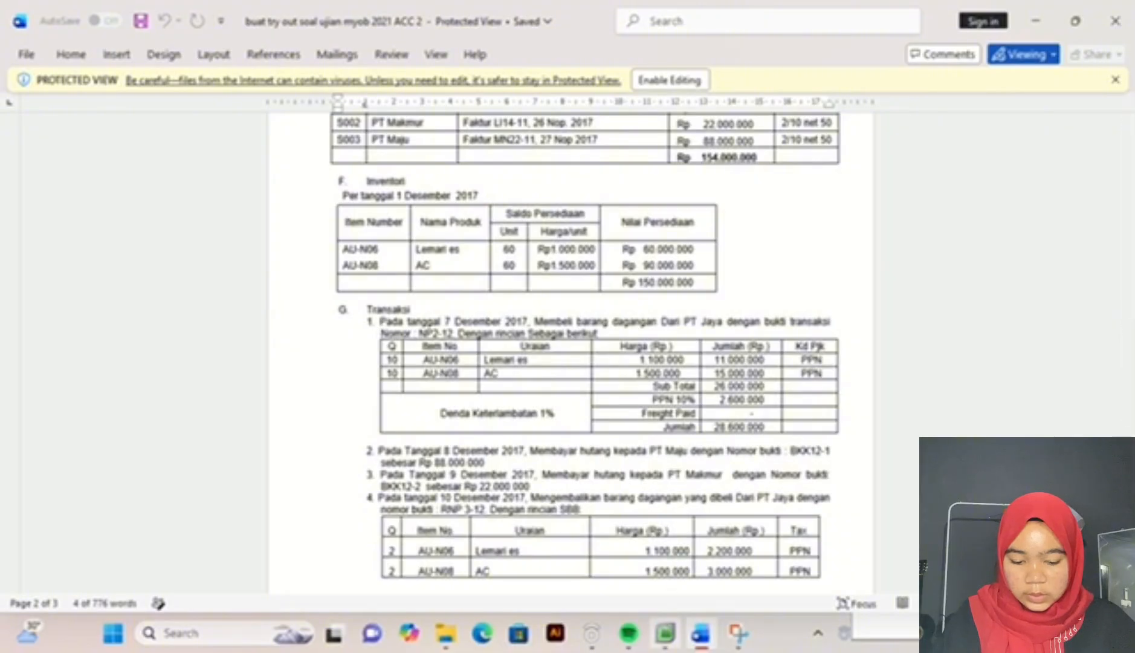
left_click(665, 633)
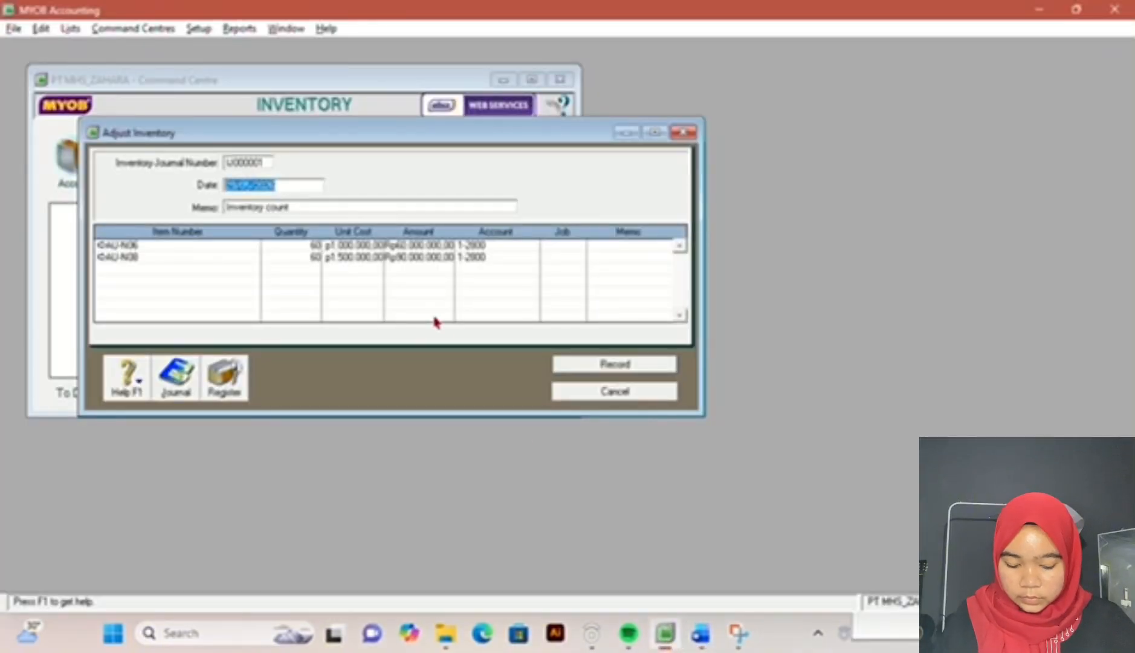
type("01/")
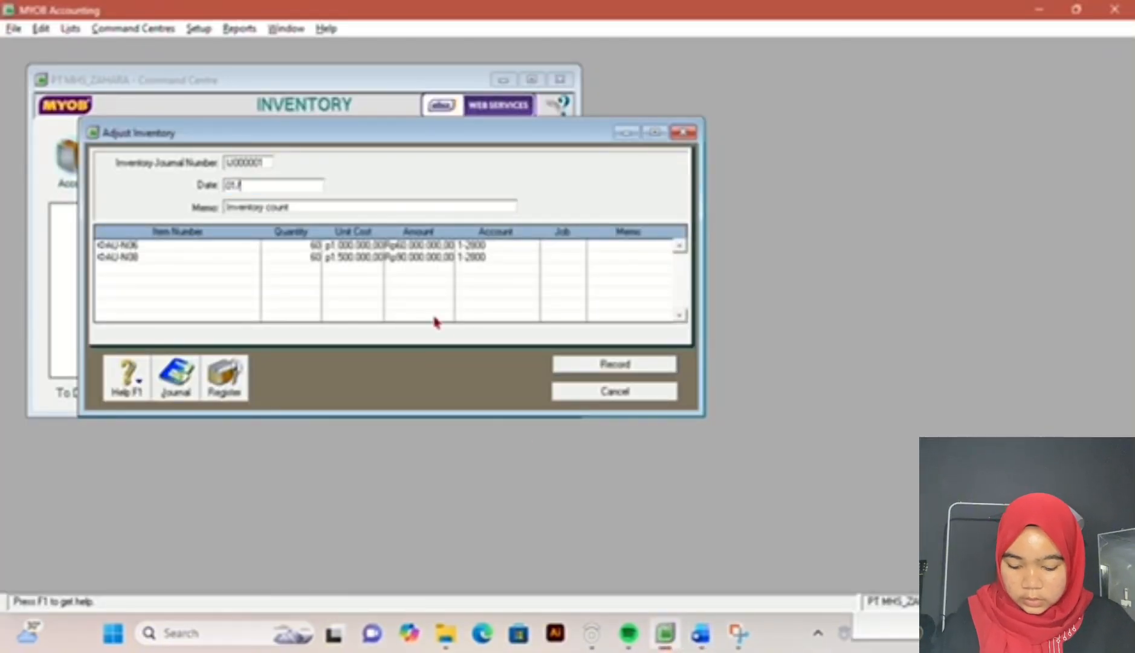
type("12/201")
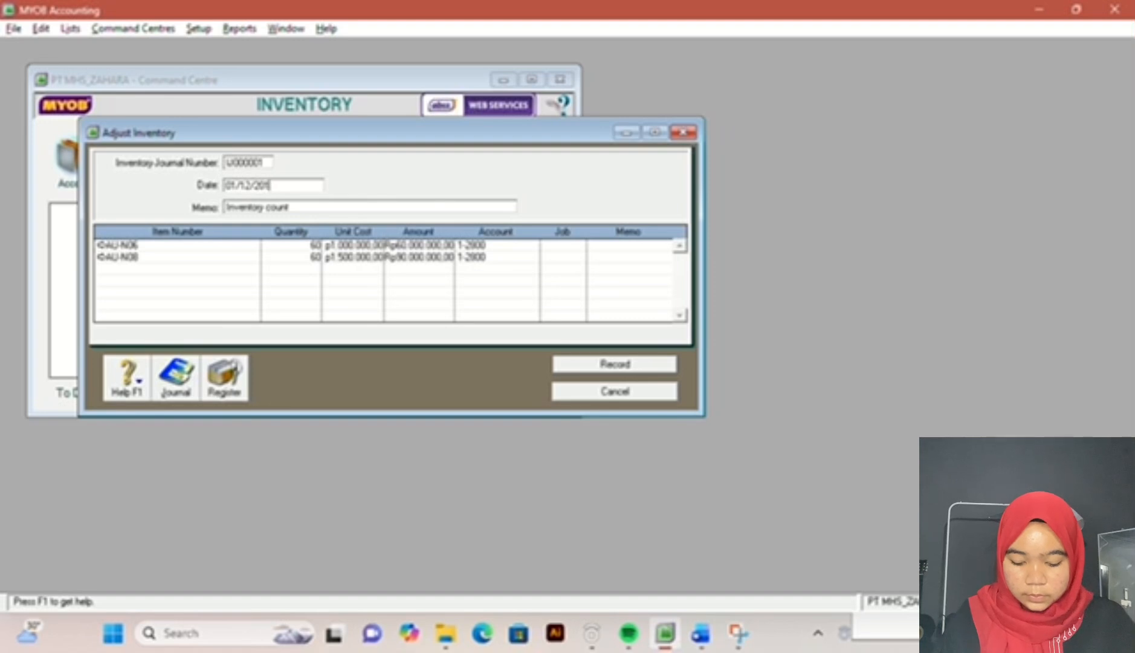
type("7")
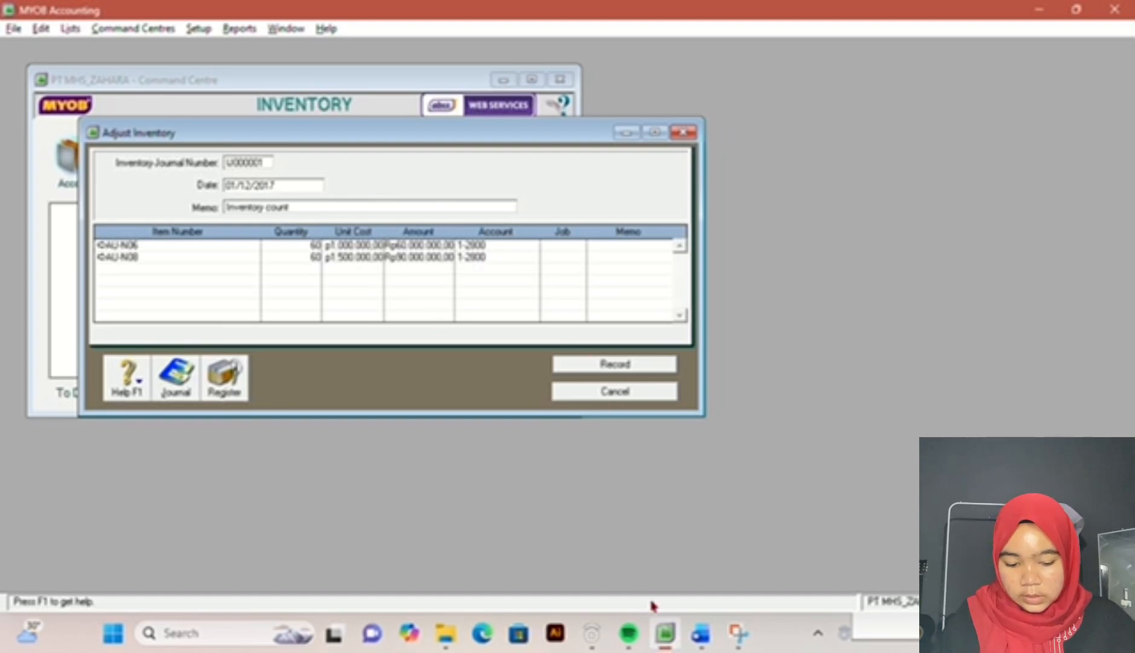
left_click(700, 633)
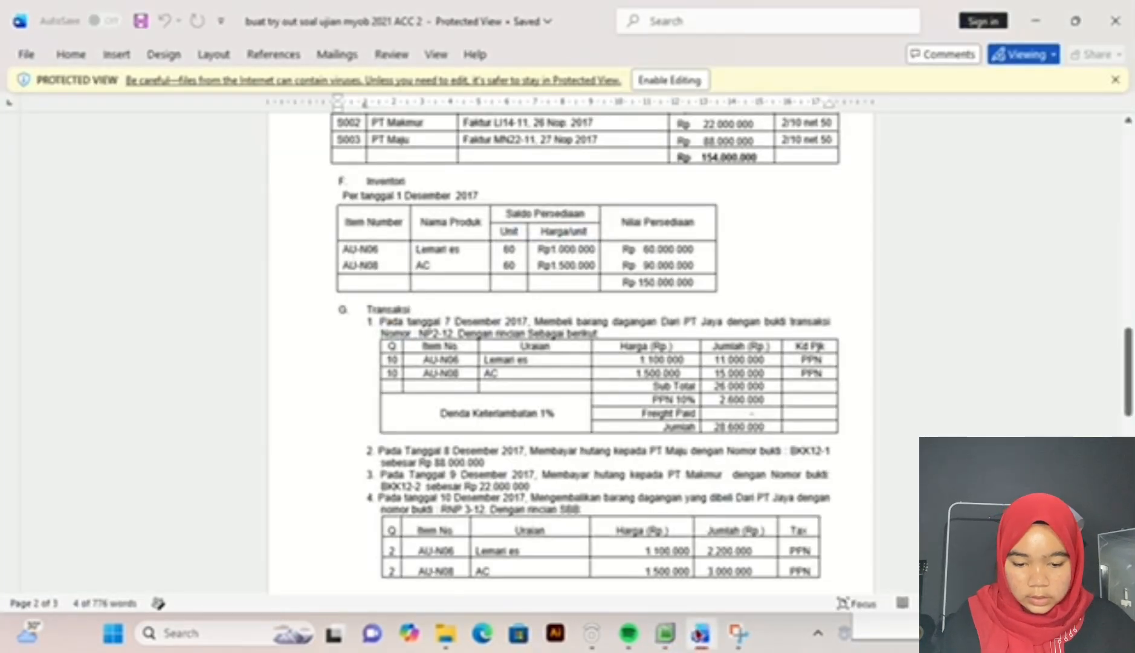
left_click(665, 633)
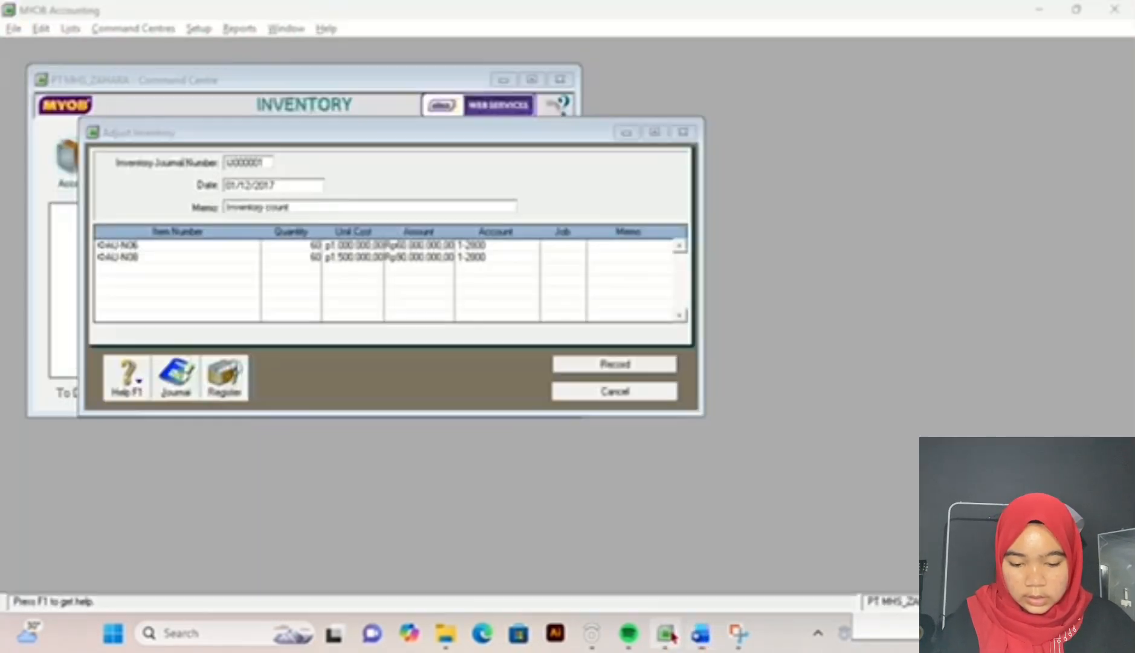
left_click(604, 363)
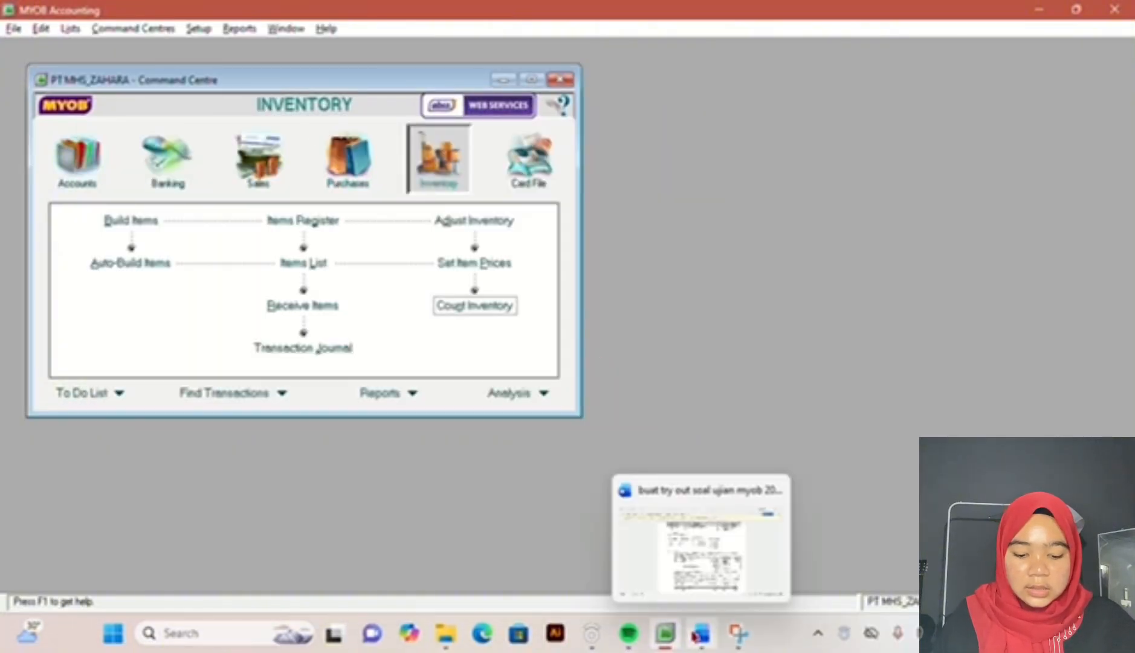
Step: Switch to the exam document in Word and read the December 2017 transactions, starting with the purchase from PT Jaya
left_click(700, 633)
scroll(582, 470, "down", 3)
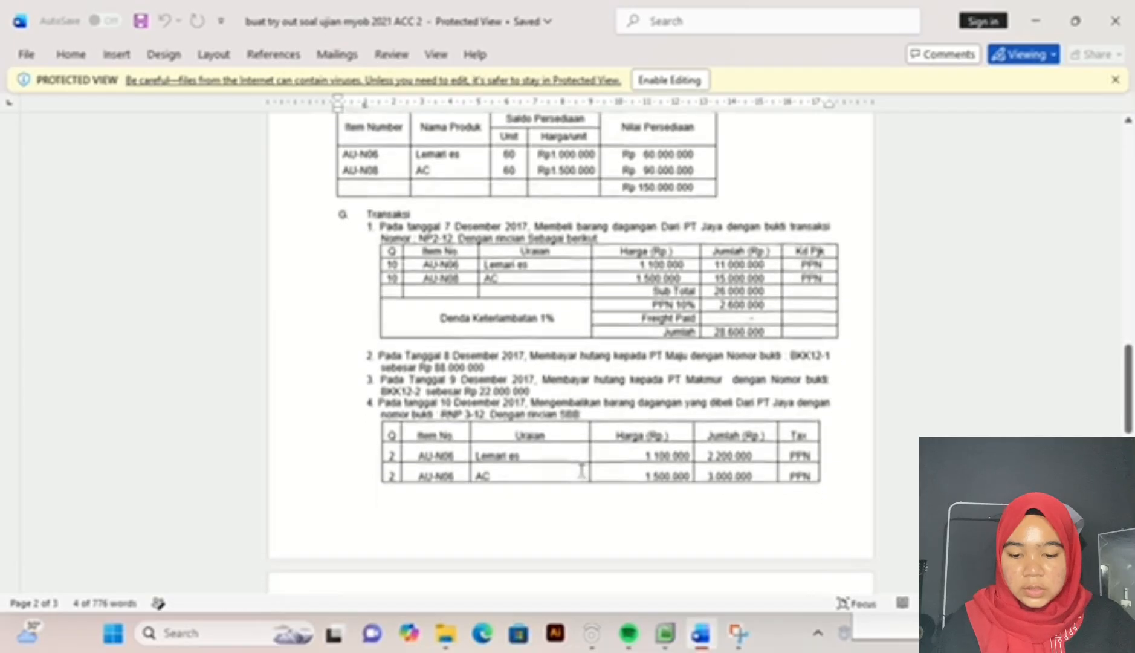
scroll(581, 470, "up", 3)
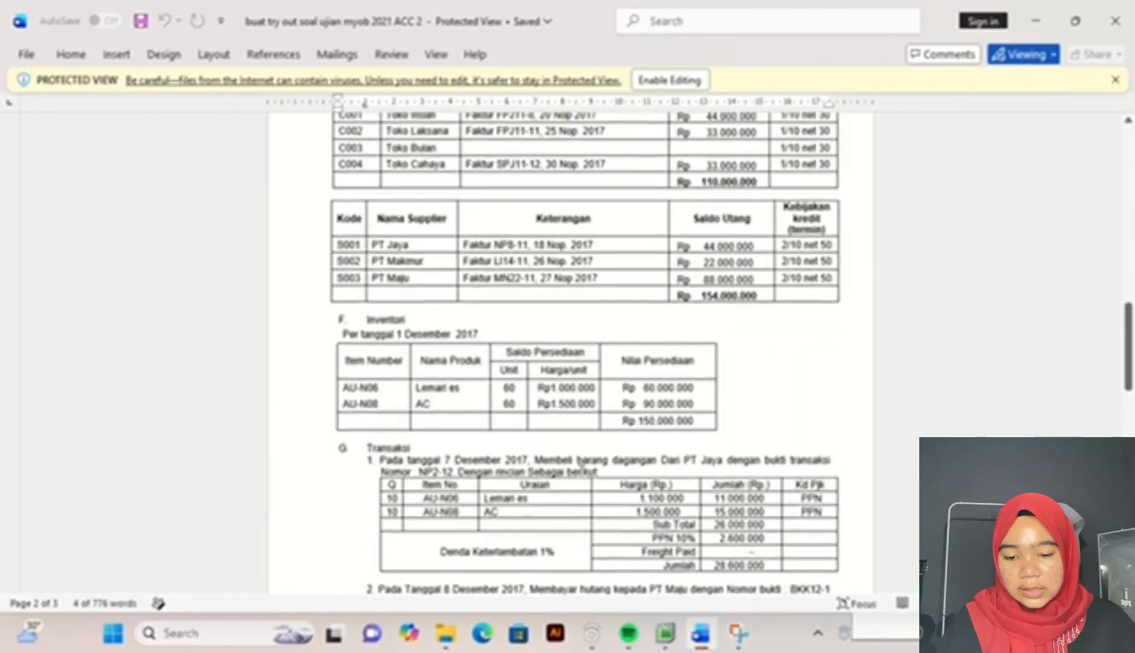
scroll(581, 468, "down", 3)
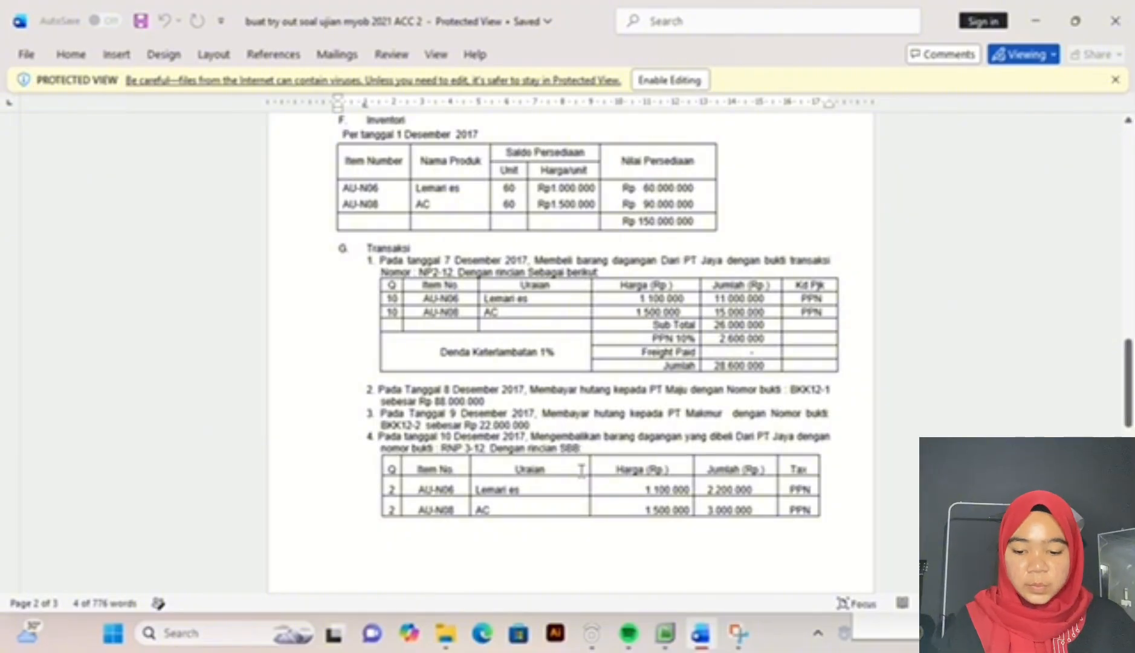
scroll(582, 470, "down", 1)
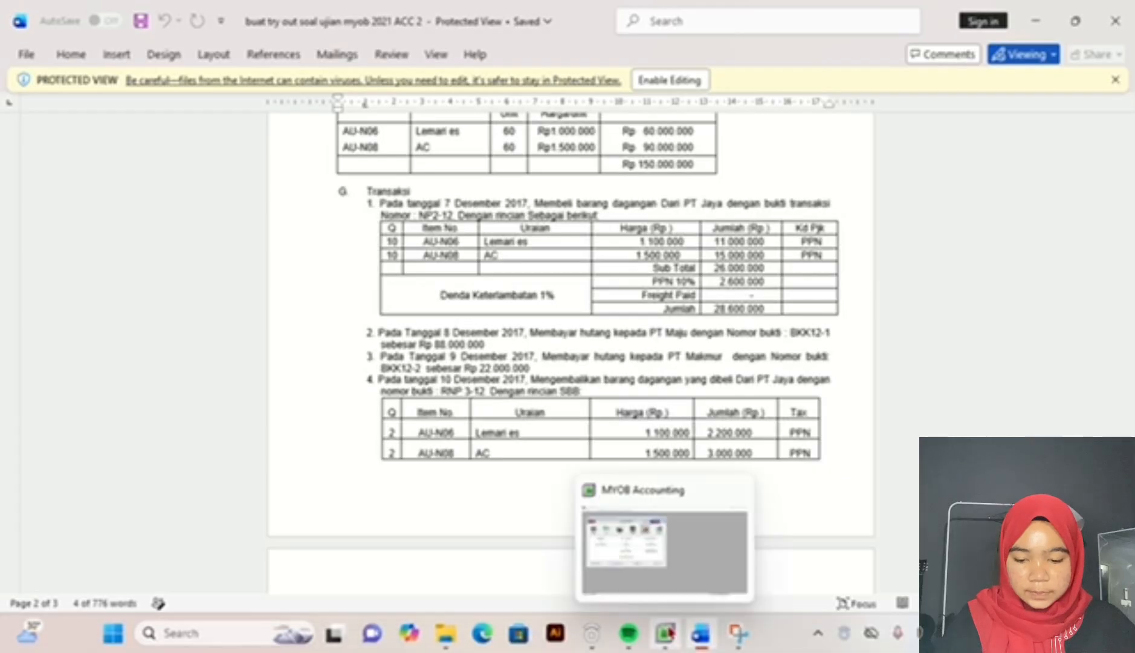
left_click(664, 632)
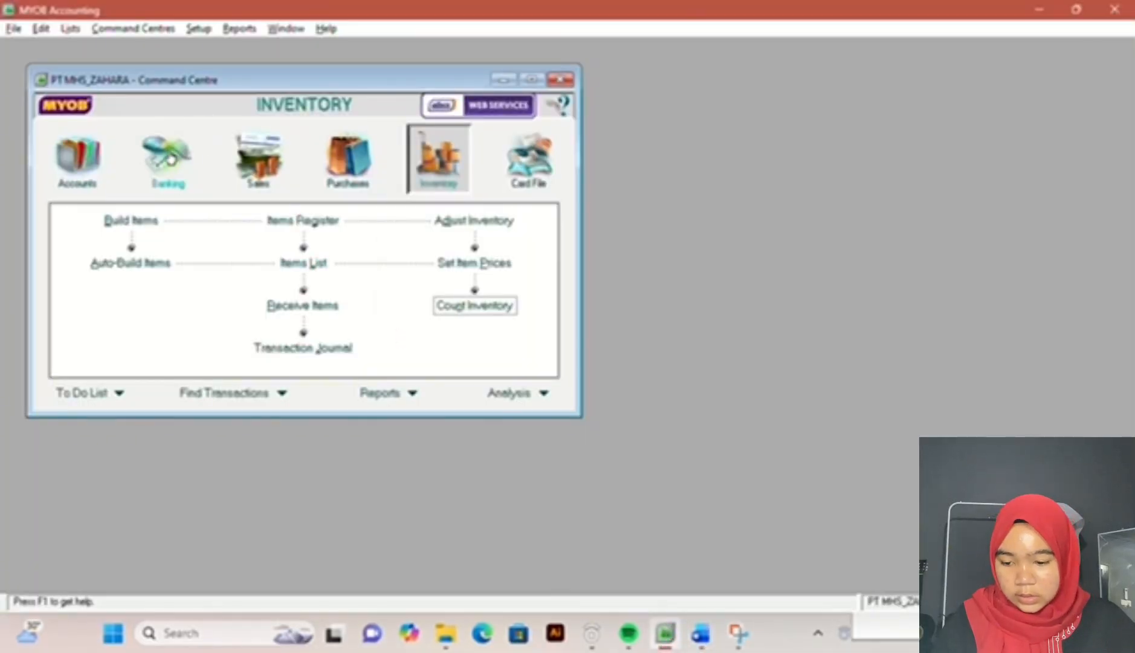
left_click(700, 633)
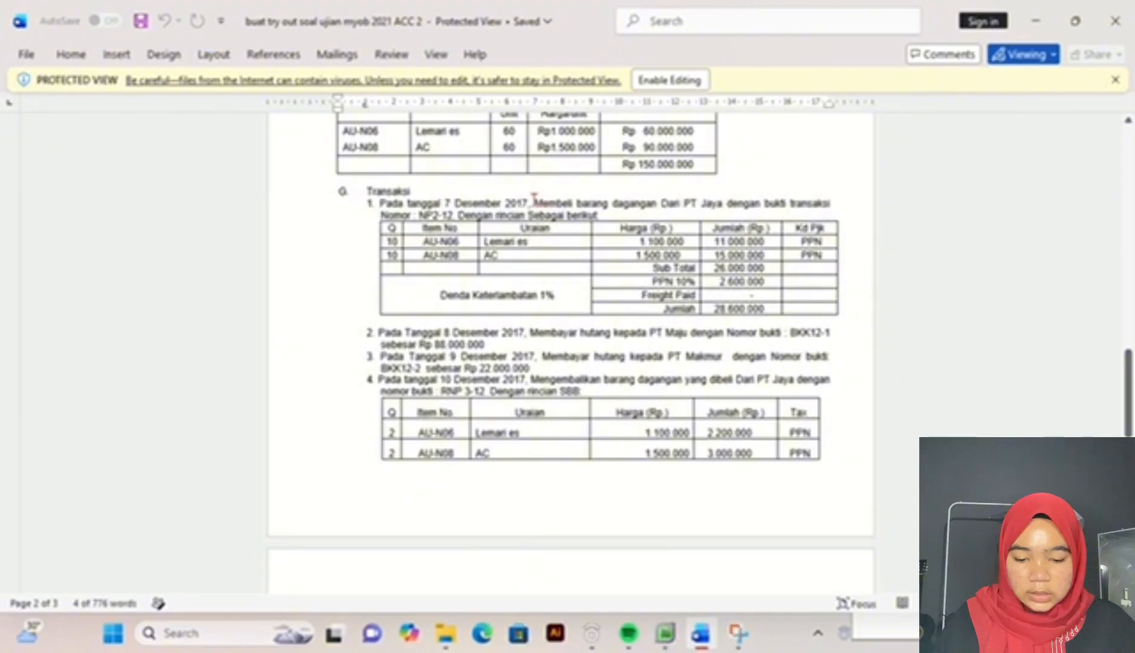
Step: Switch from the exam document to MYOB and start a new purchase bill using the Item layout
left_click_drag(536, 198, 610, 198)
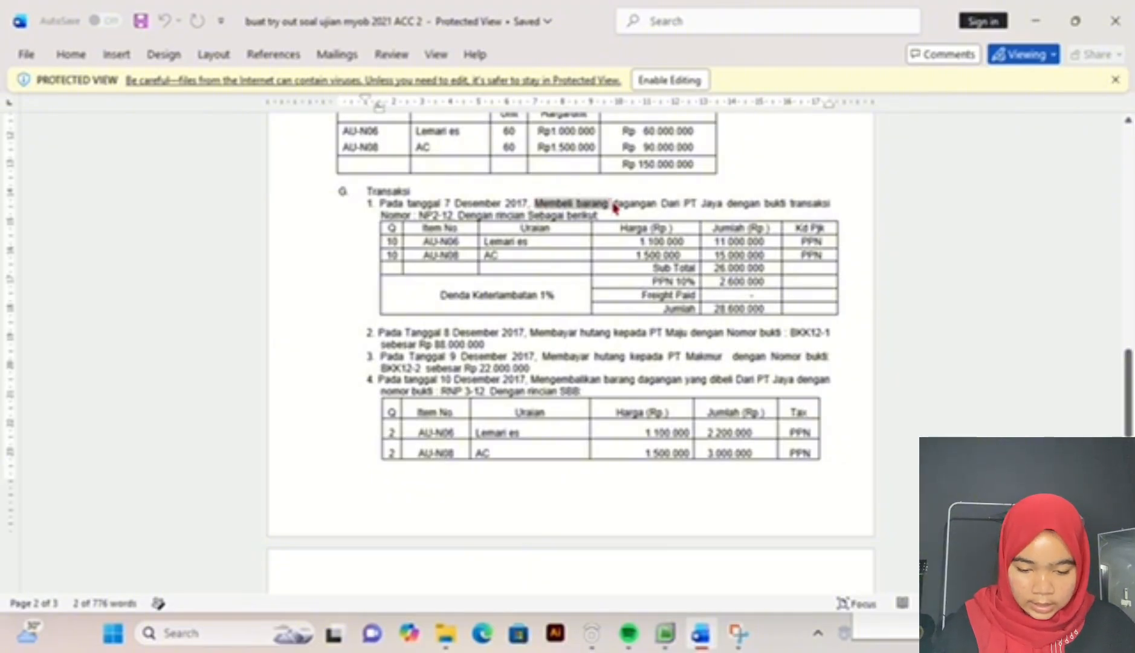
left_click(665, 633)
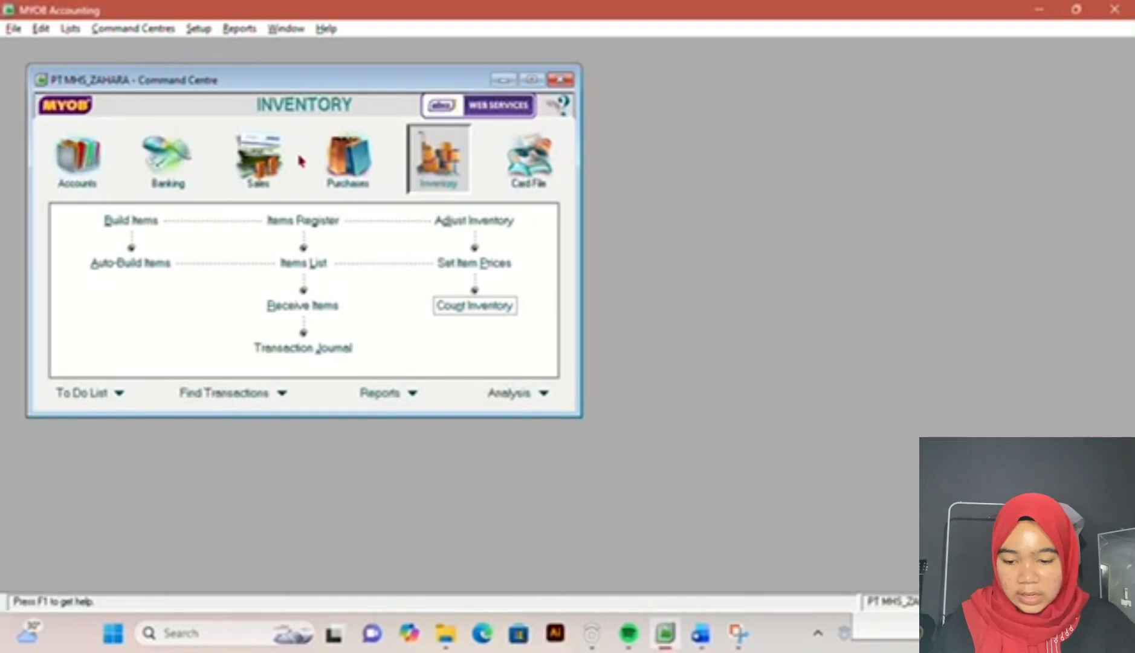
left_click(350, 158)
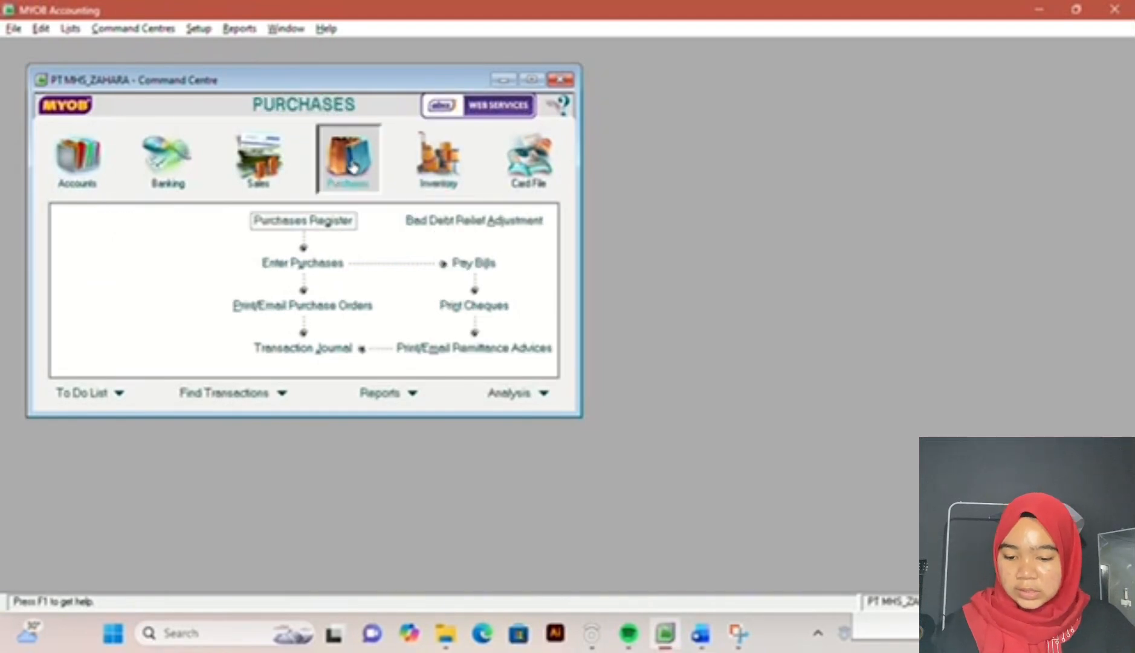
left_click(314, 265)
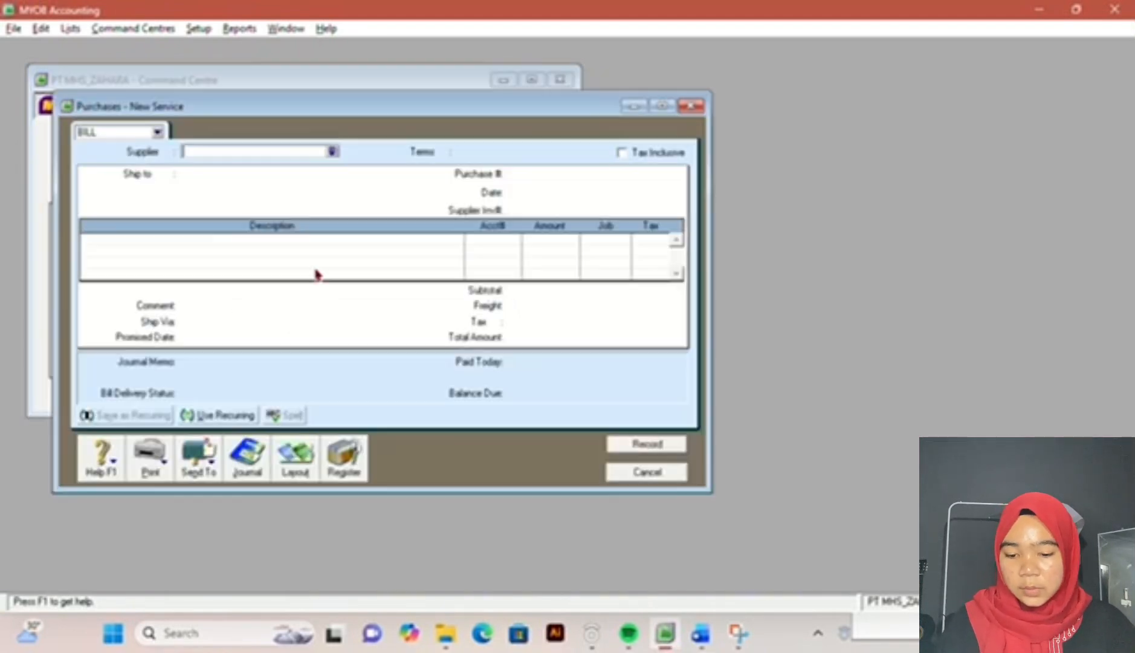
left_click(304, 458)
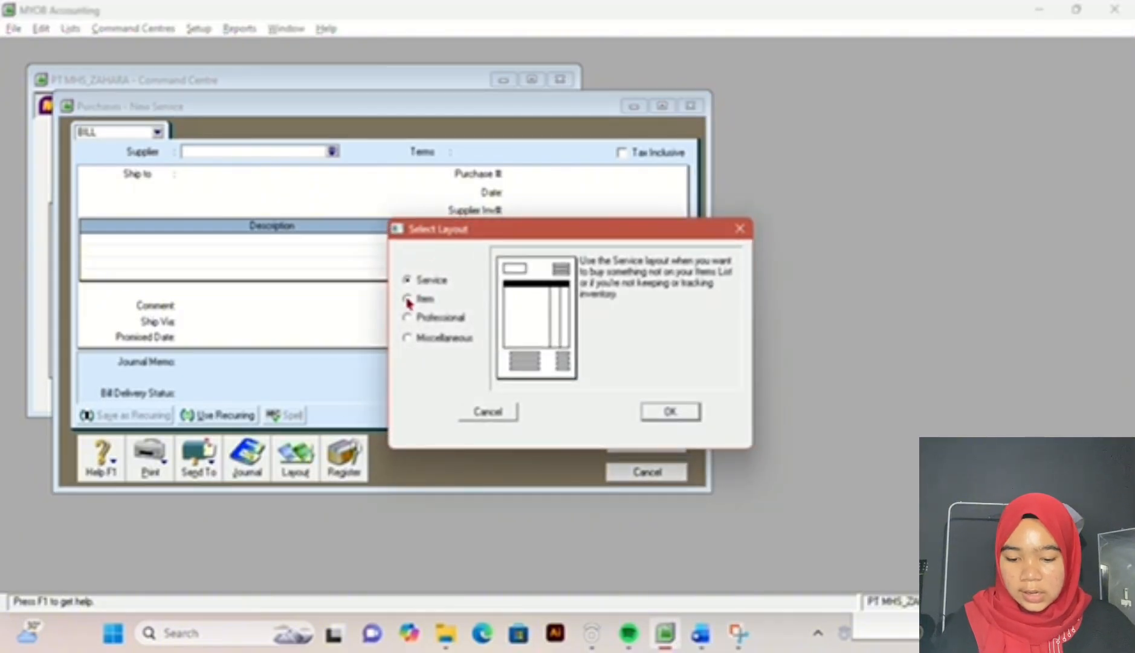
left_click(407, 300)
left_click(666, 412)
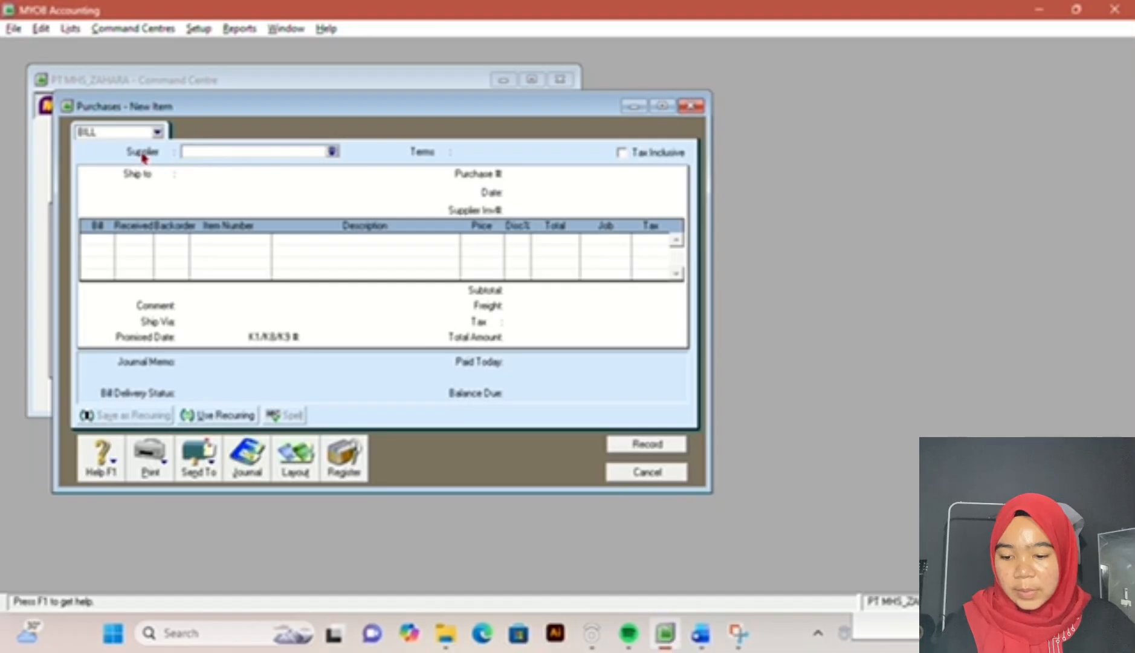
Step: Select PT JAYA as the bill's supplier and check the purchase details in the Word exam document
left_click(331, 152)
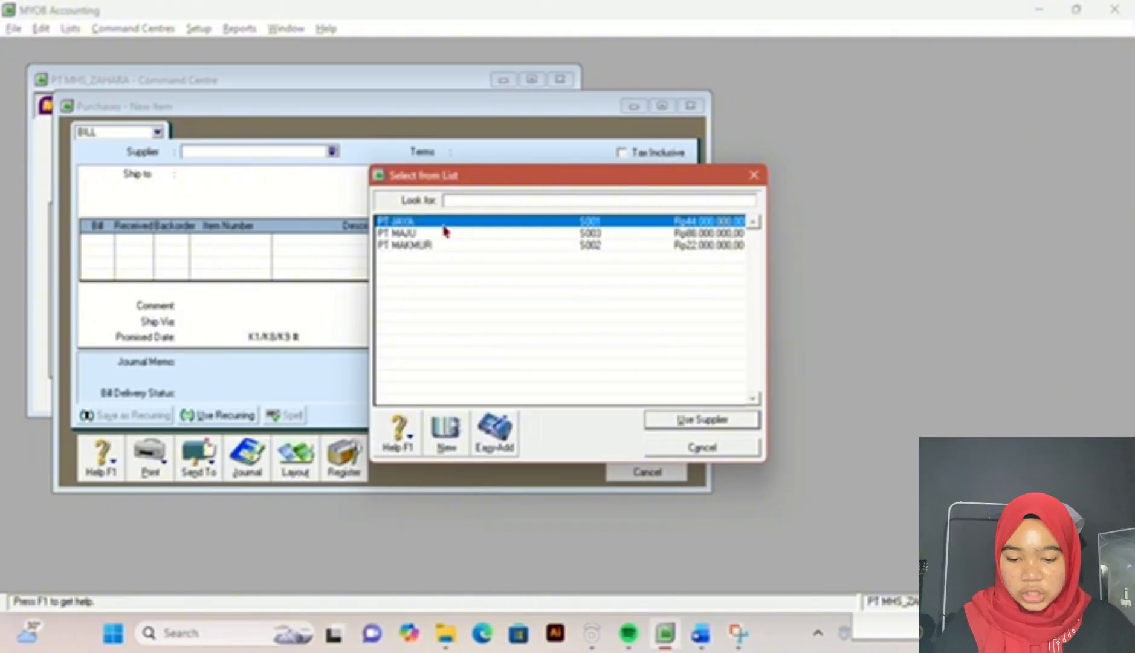
double_click(444, 221)
left_click(700, 632)
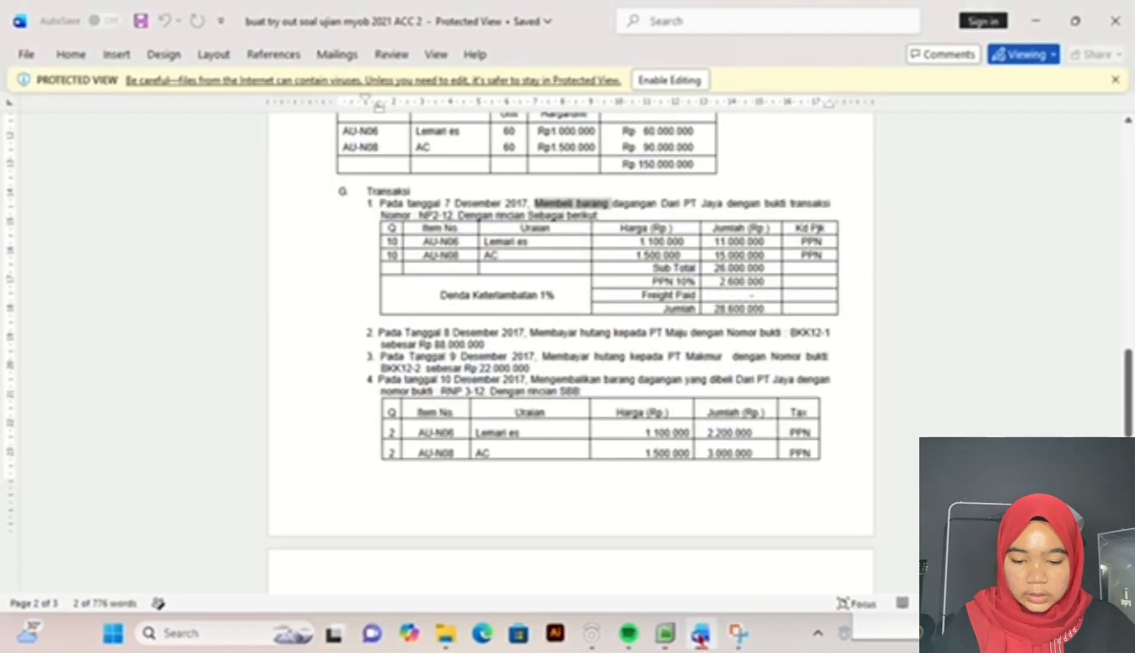
mouse_move(658, 648)
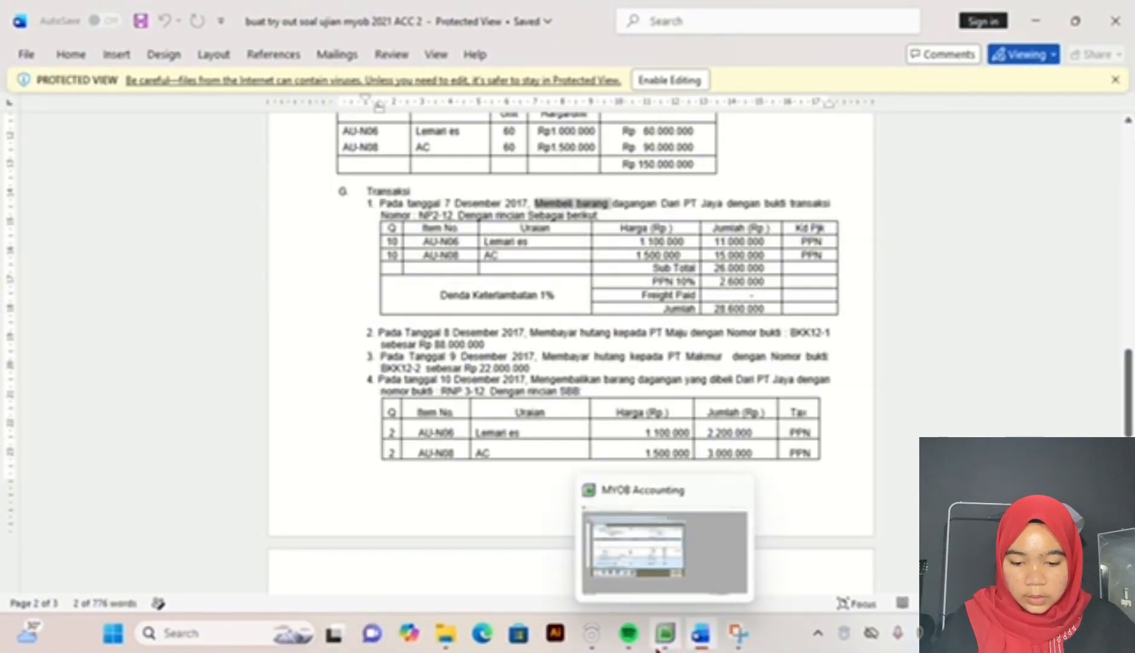
left_click(658, 645)
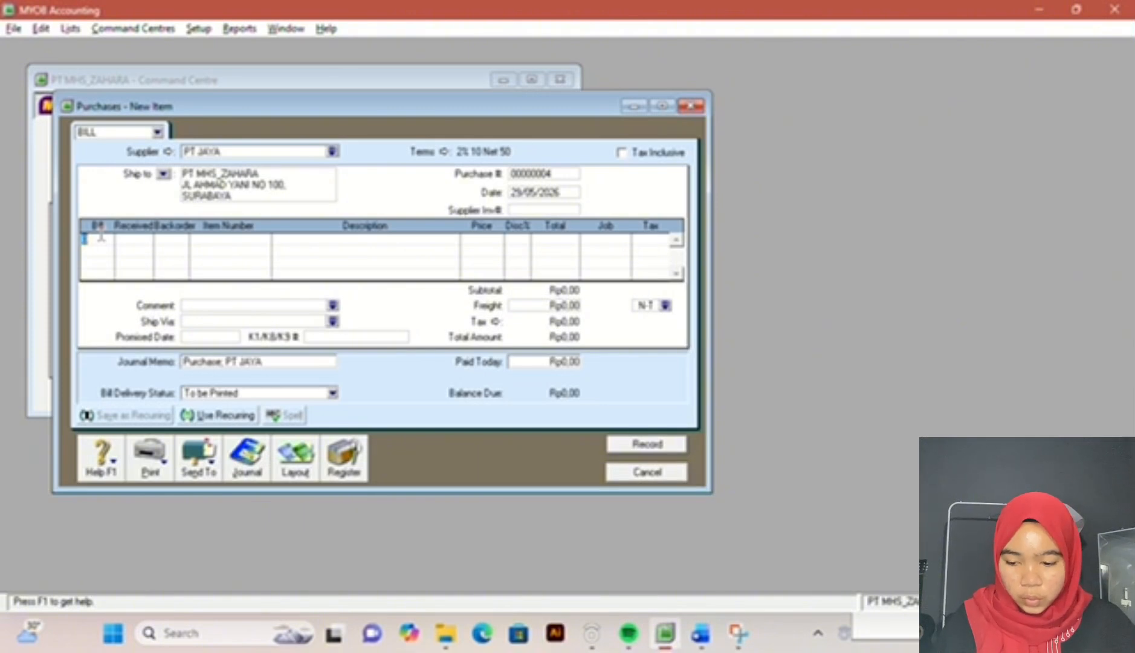
Step: Enter the first bill line for 10 units of AU-N06 LEMARI ES at a price of Rp1.100.000
type("10")
key("Tab")
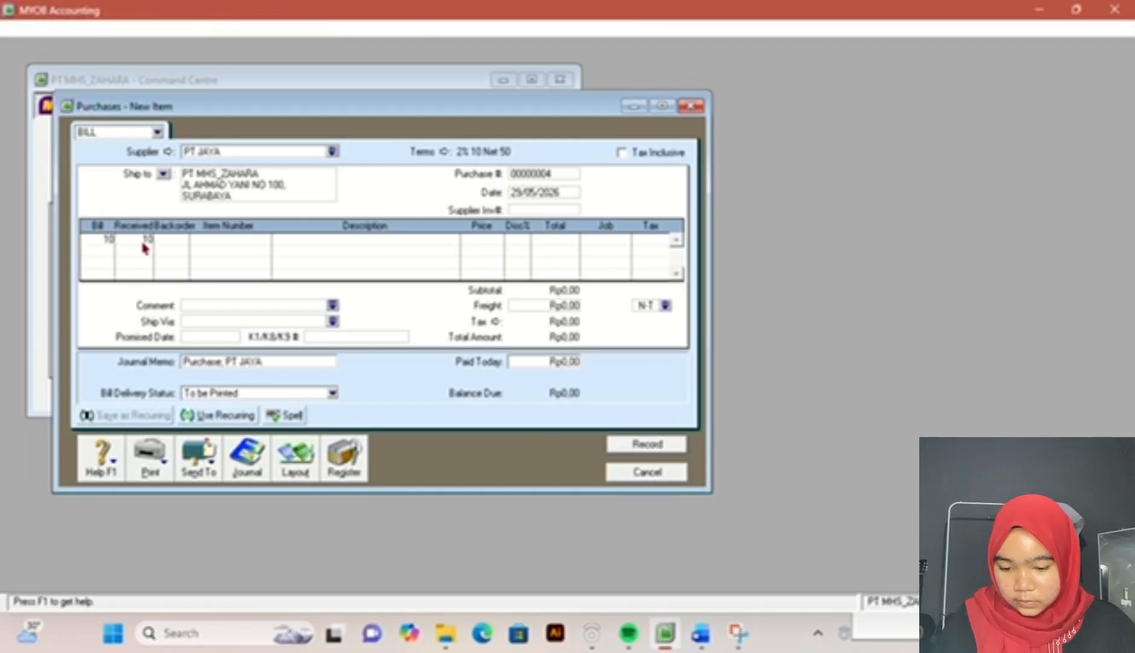
left_click(105, 238)
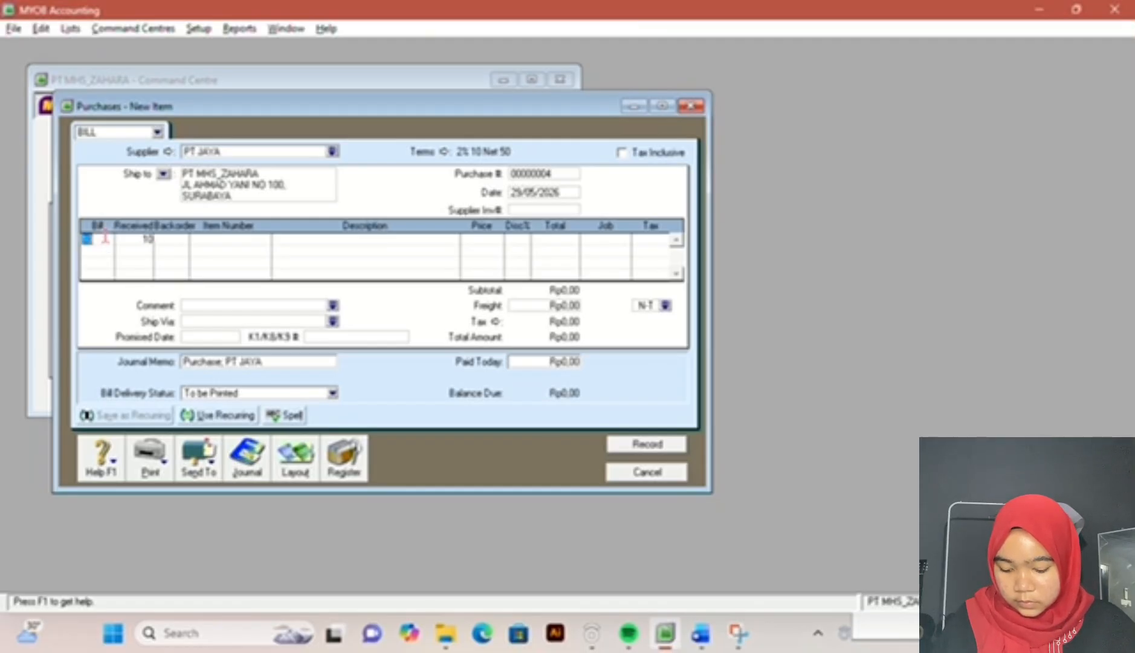
left_click(184, 240)
key("Tab")
key("Tab")
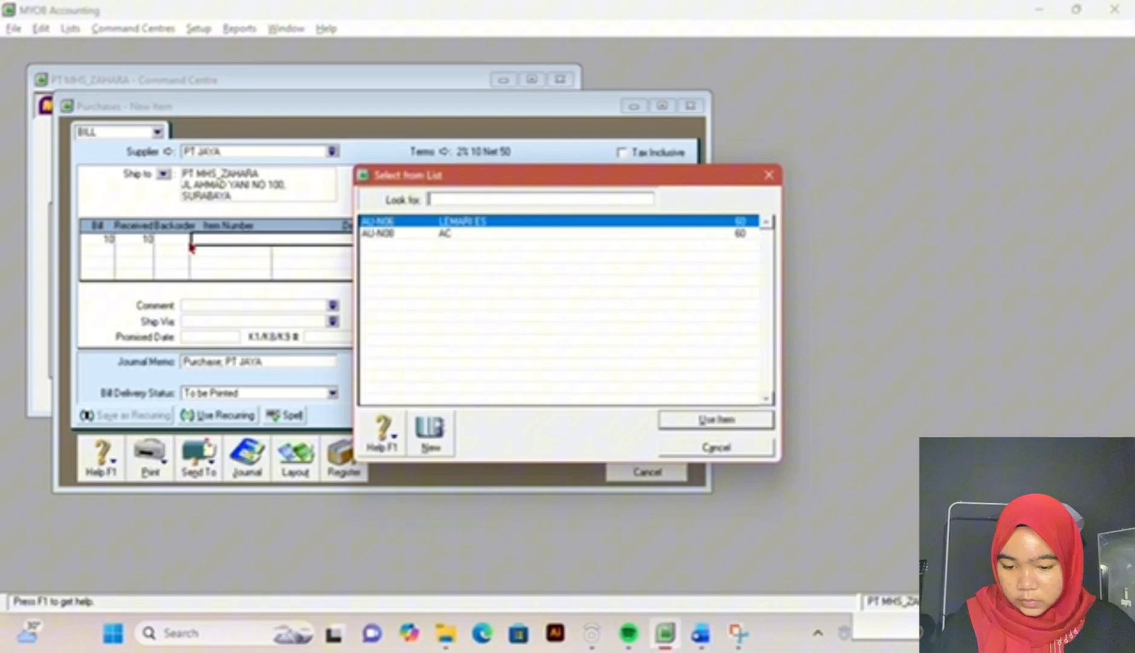
double_click(373, 223)
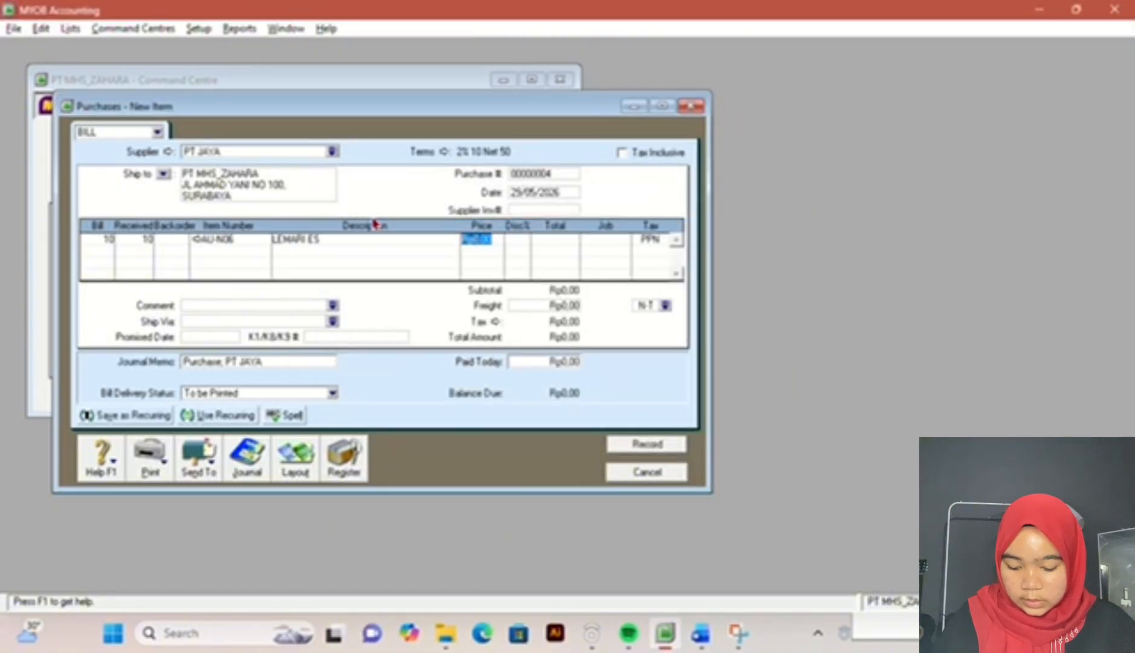
type("1100000")
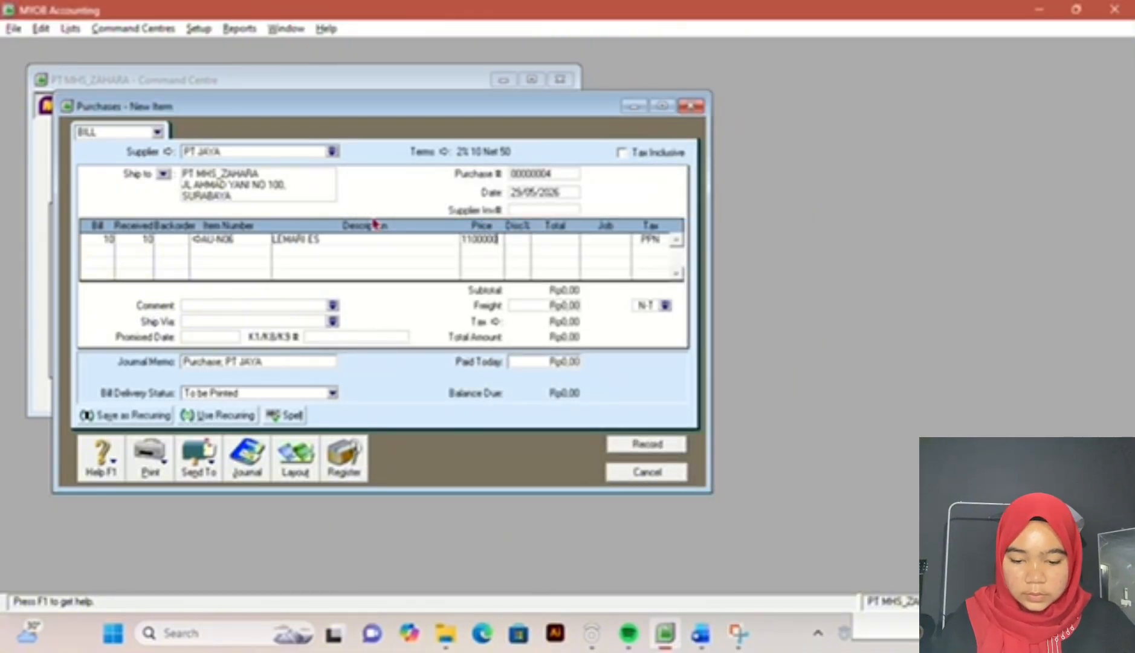
key("Return")
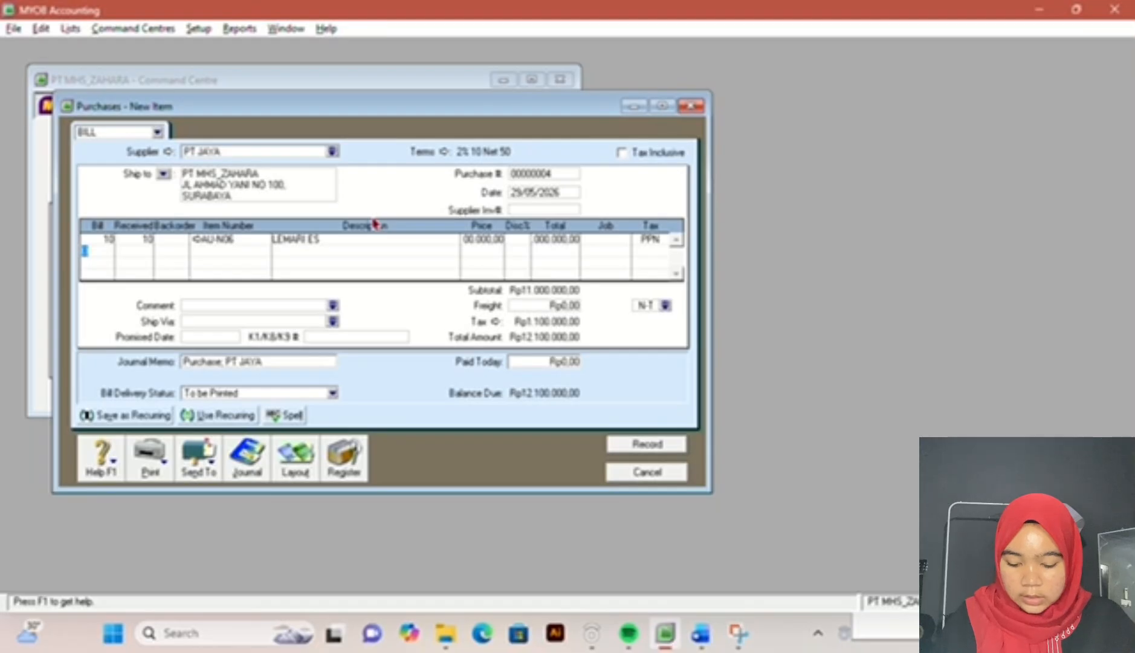
Step: Add a second bill line for 10 units of AU-N08 AC at a price of Rp1.500.000
type("10")
key("Return")
key("Return")
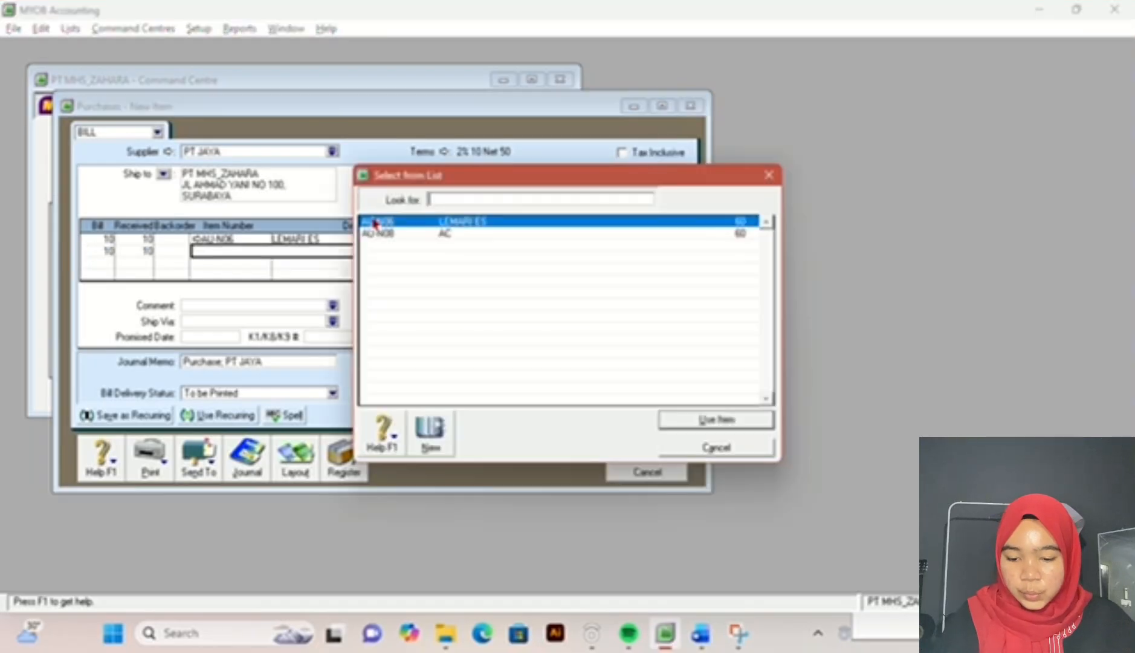
double_click(392, 240)
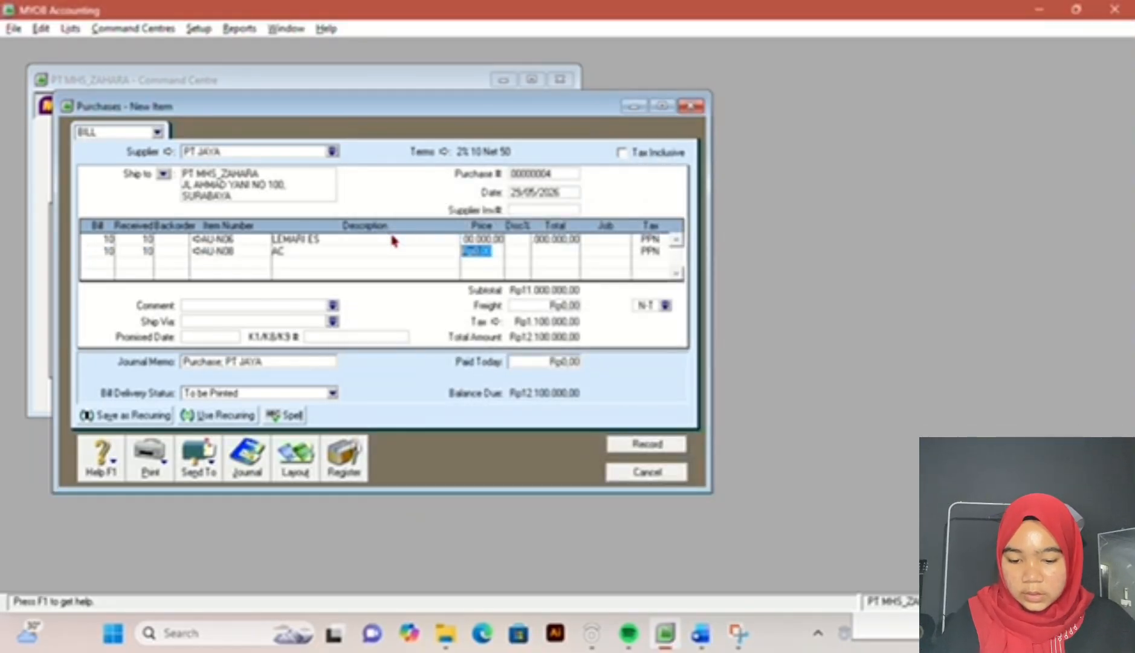
type("1500")
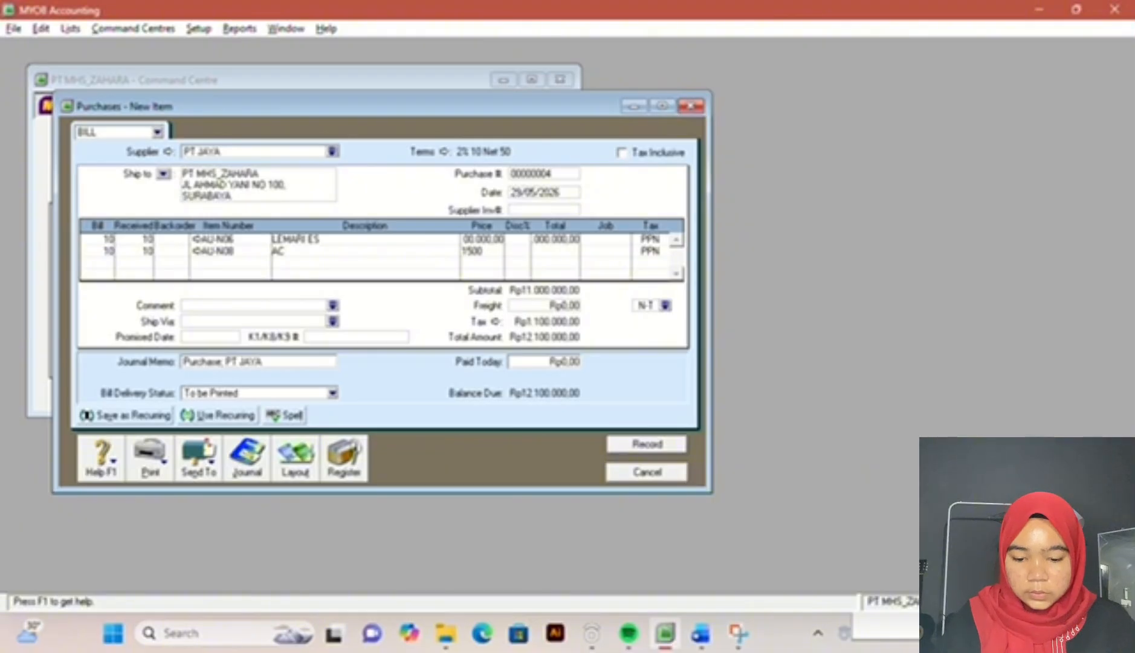
type("000")
key("Return")
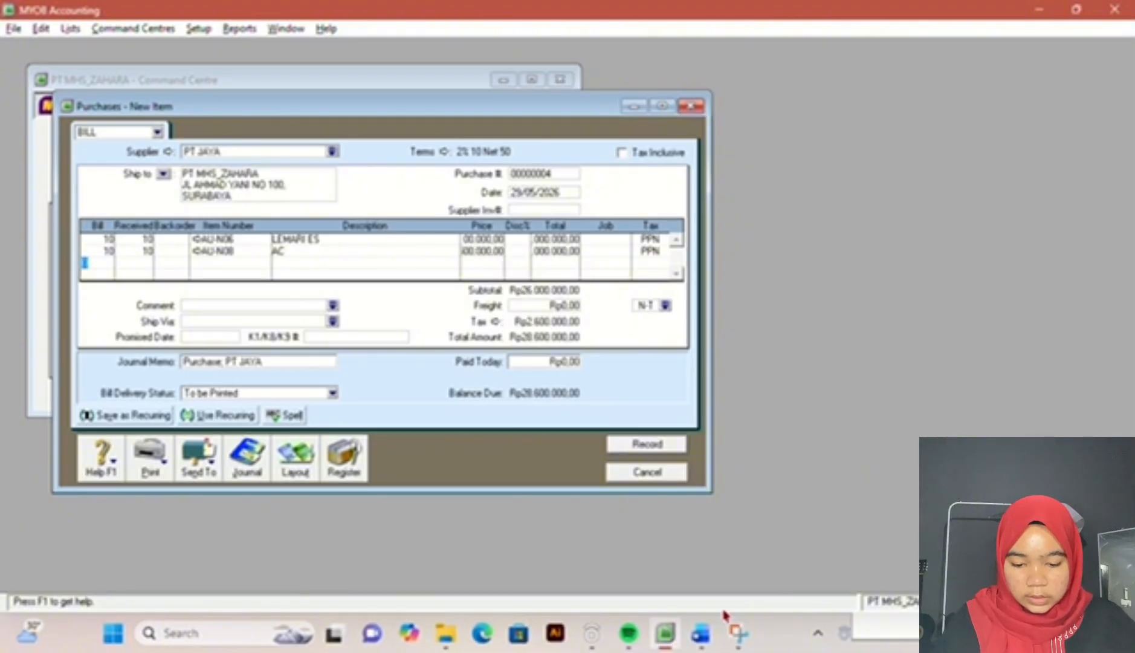
Step: Compare the bill total with the exam document's purchase total and record the PT JAYA purchase in MYOB
left_click(714, 637)
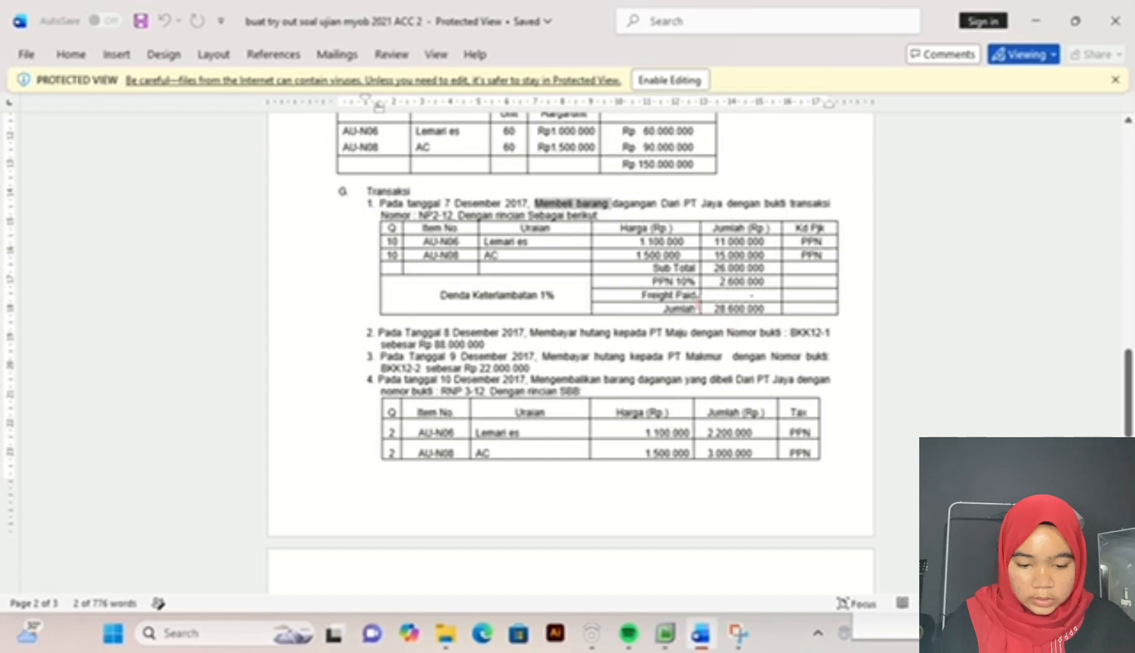
left_click_drag(708, 310, 764, 311)
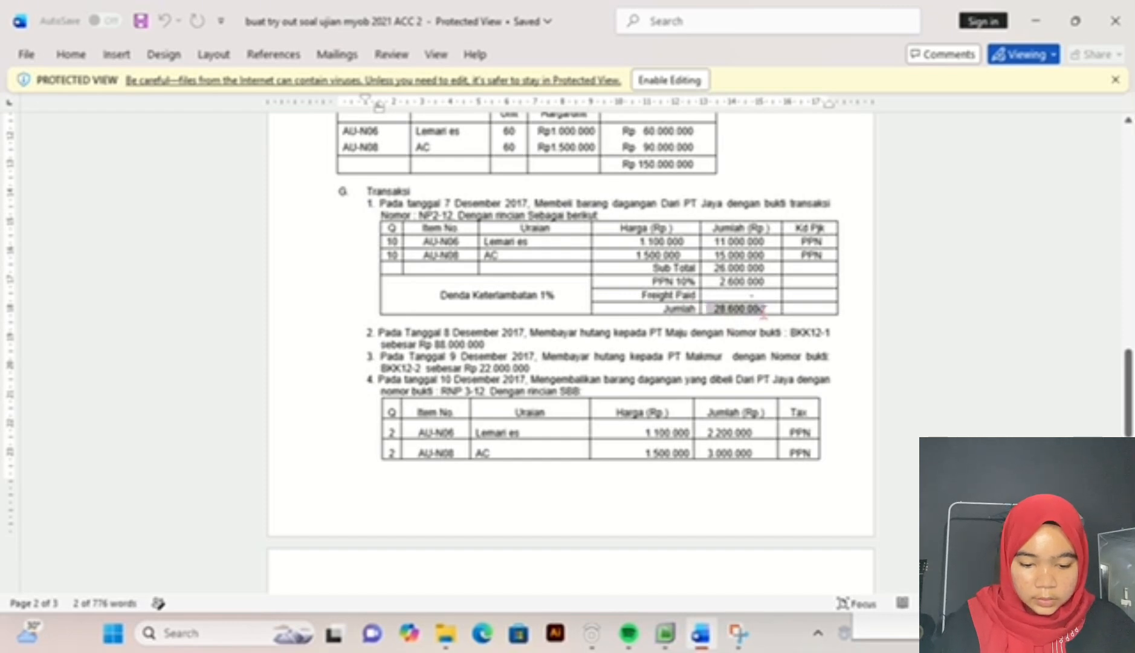
left_click(665, 633)
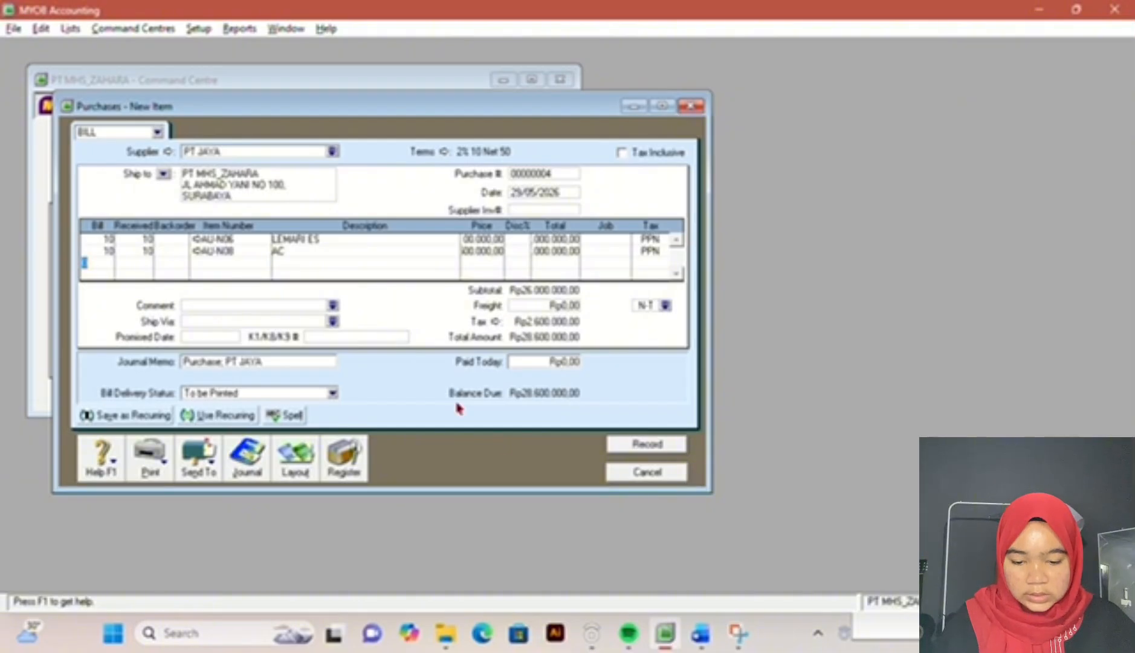
left_click(648, 445)
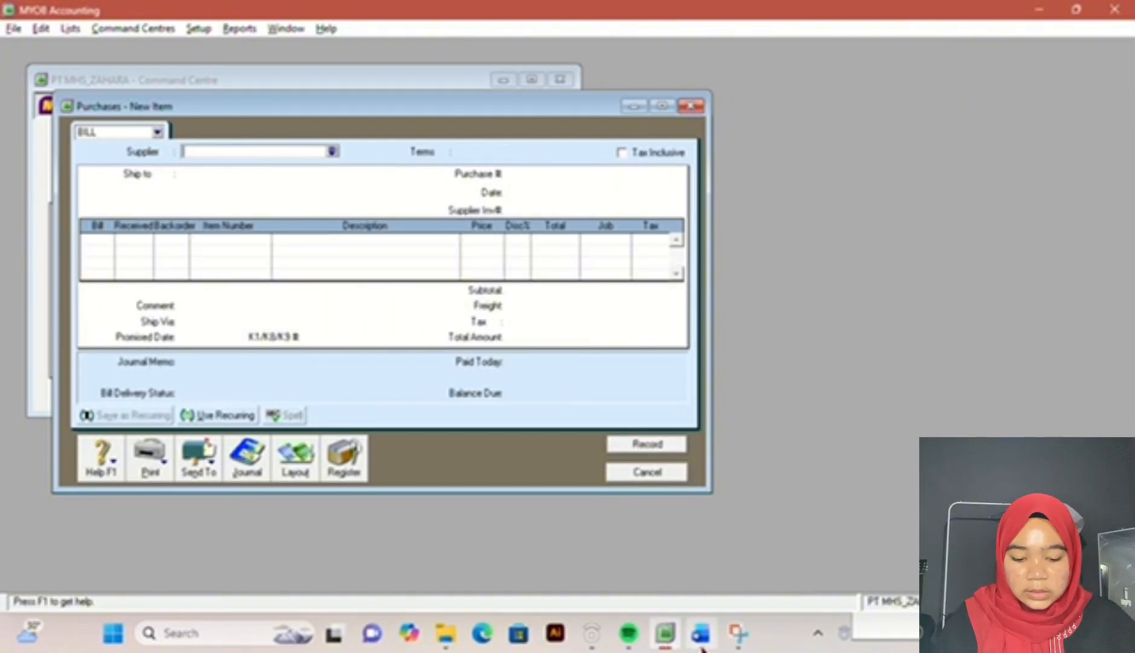
Step: Read the next transaction in the exam document, close the purchase window and start a bill payment to supplier PT MAJU
left_click(701, 641)
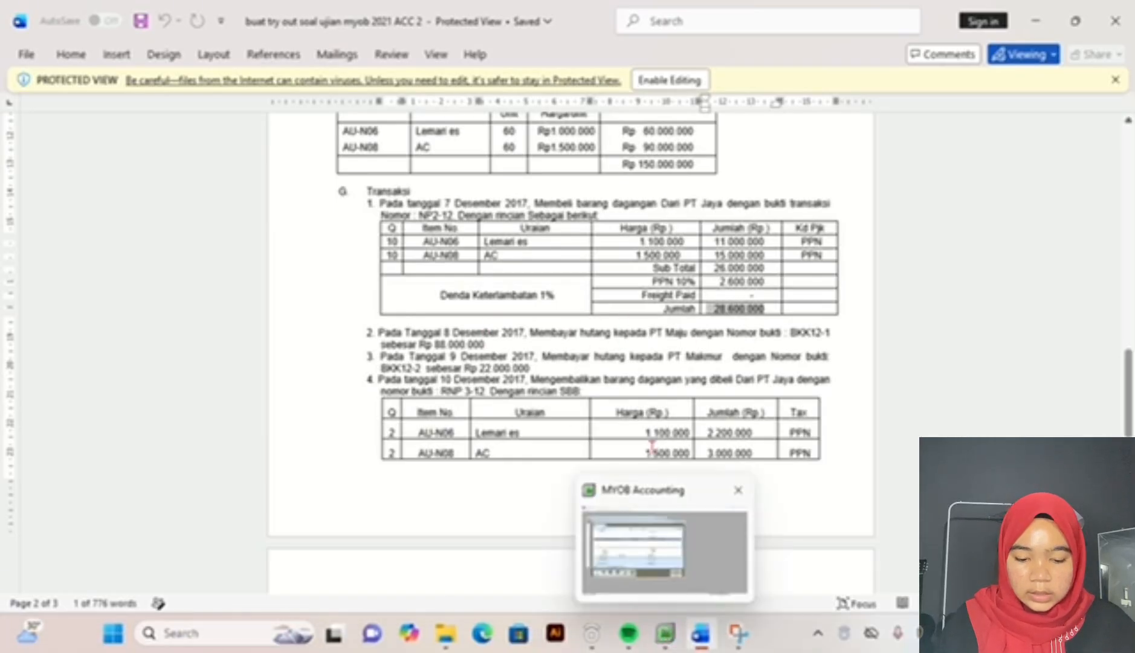
left_click(660, 644)
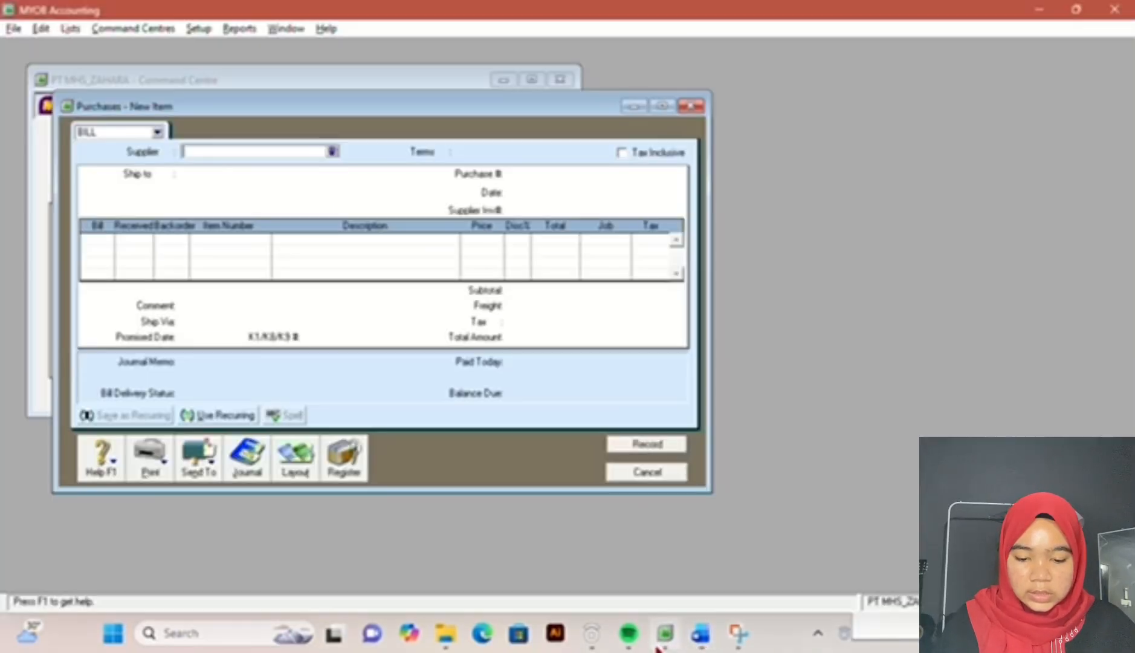
left_click(694, 107)
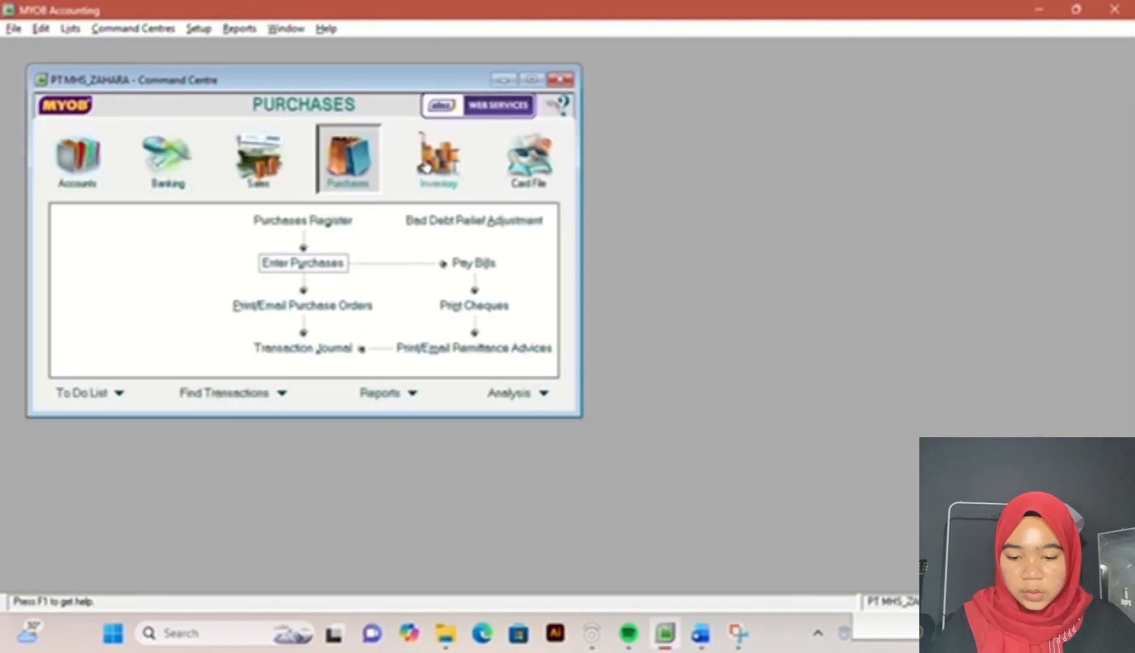
left_click(475, 264)
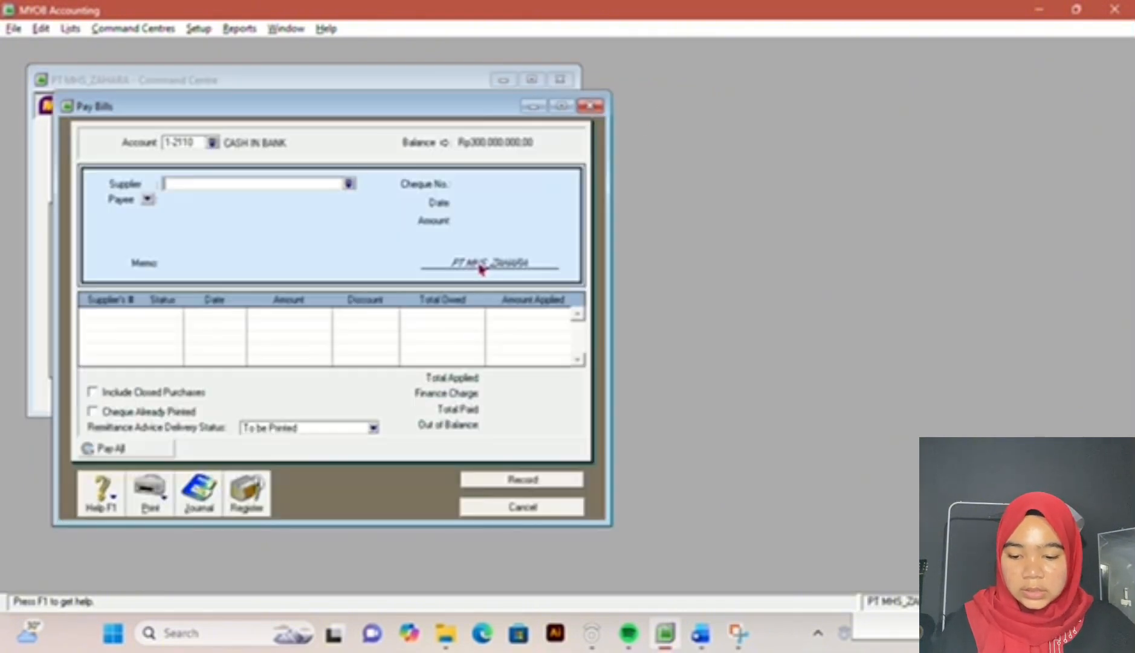
left_click(349, 185)
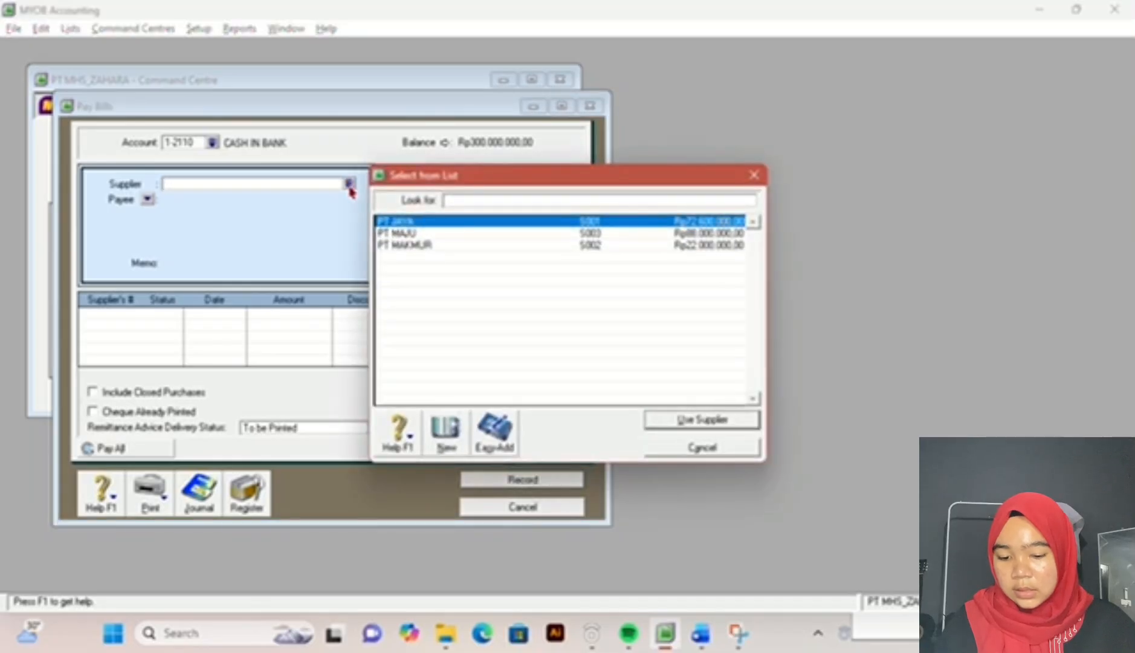
left_click(425, 233)
double_click(425, 235)
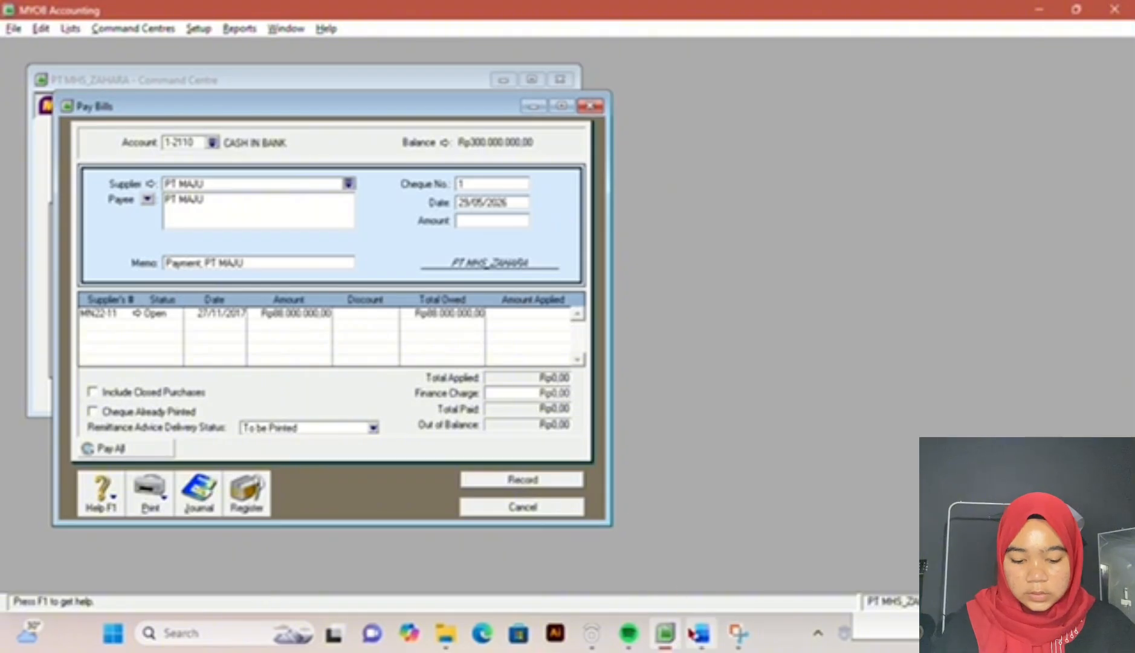
Step: Check the PT Maju payment in the exam document and set the cheque number to BKK12-1
left_click(700, 633)
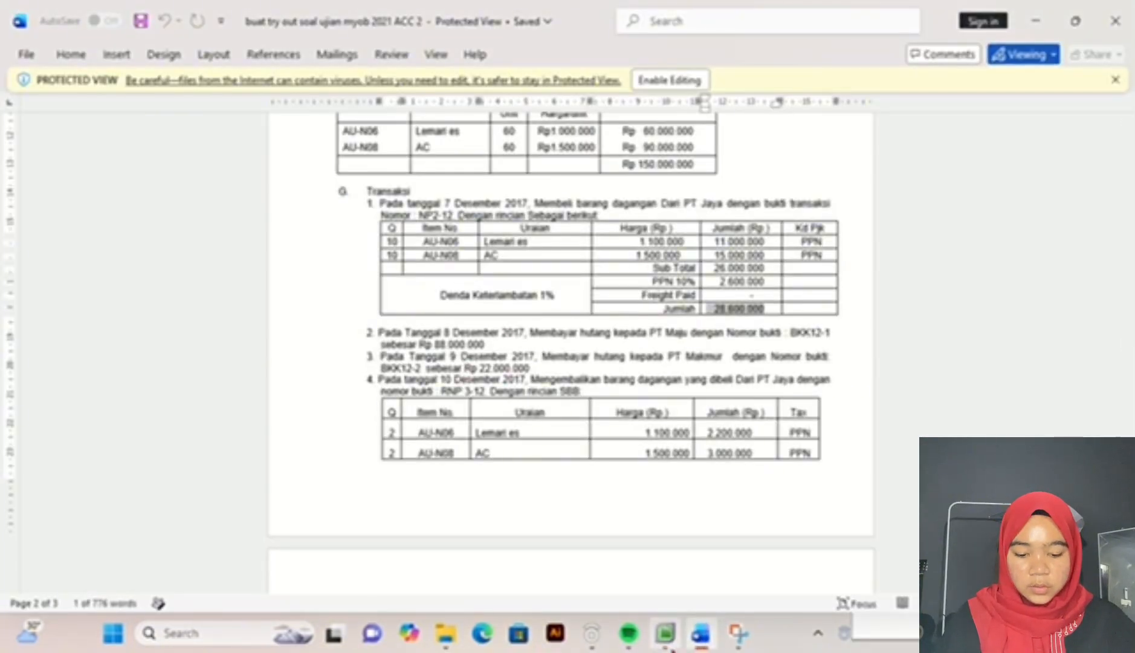
left_click(665, 633)
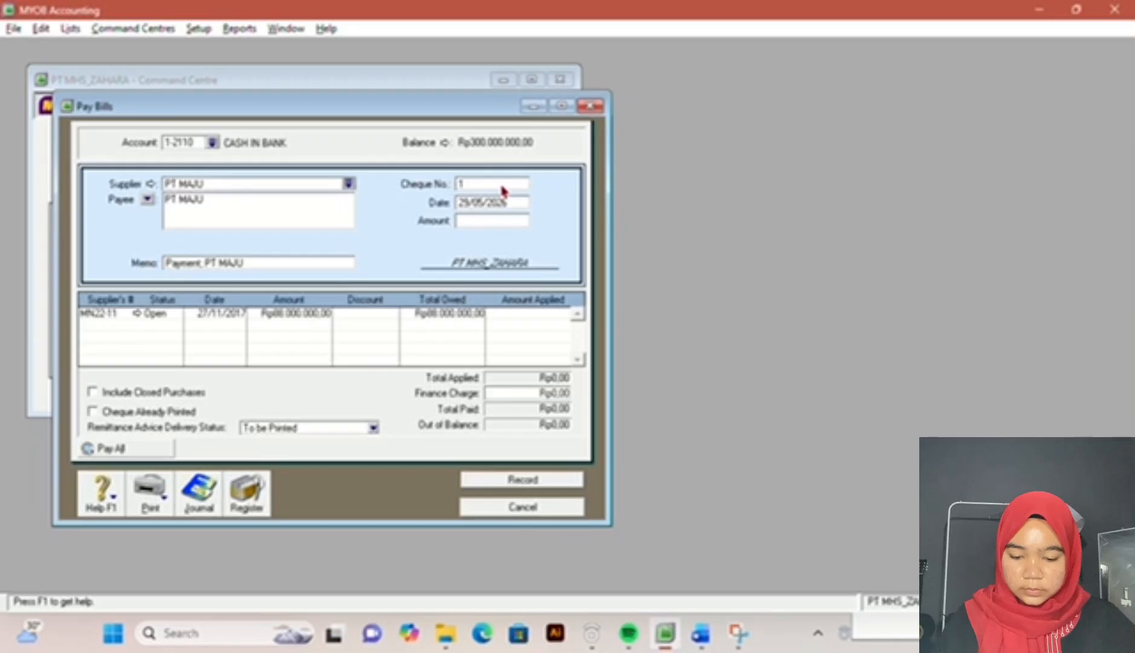
double_click(502, 190)
type("BKK12-1")
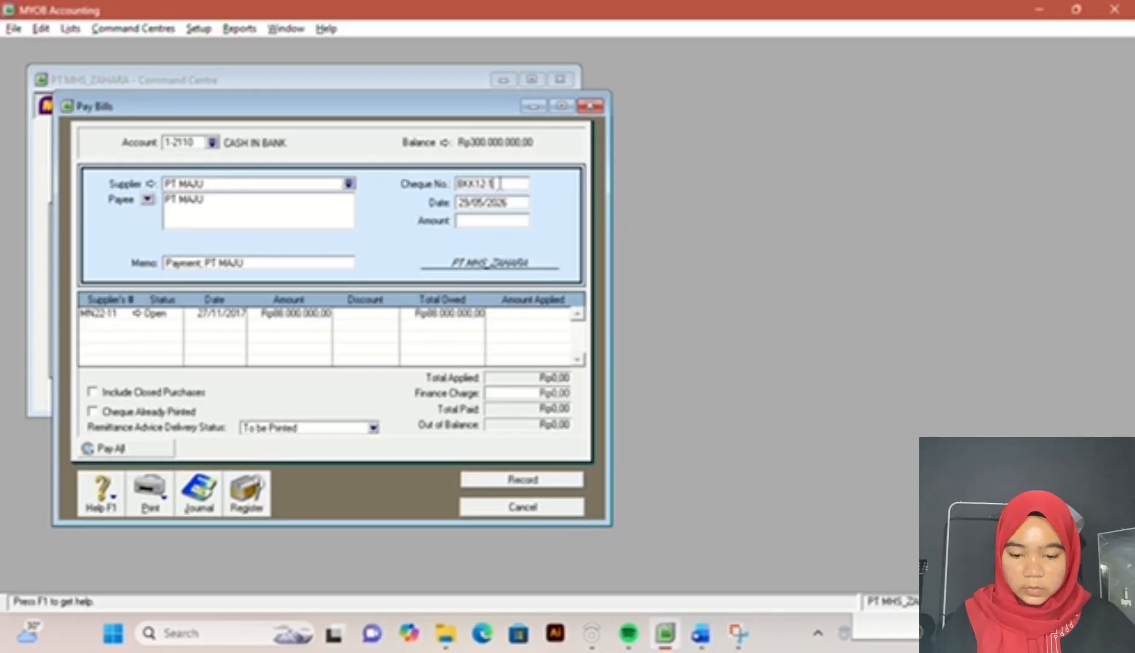
key("Tab")
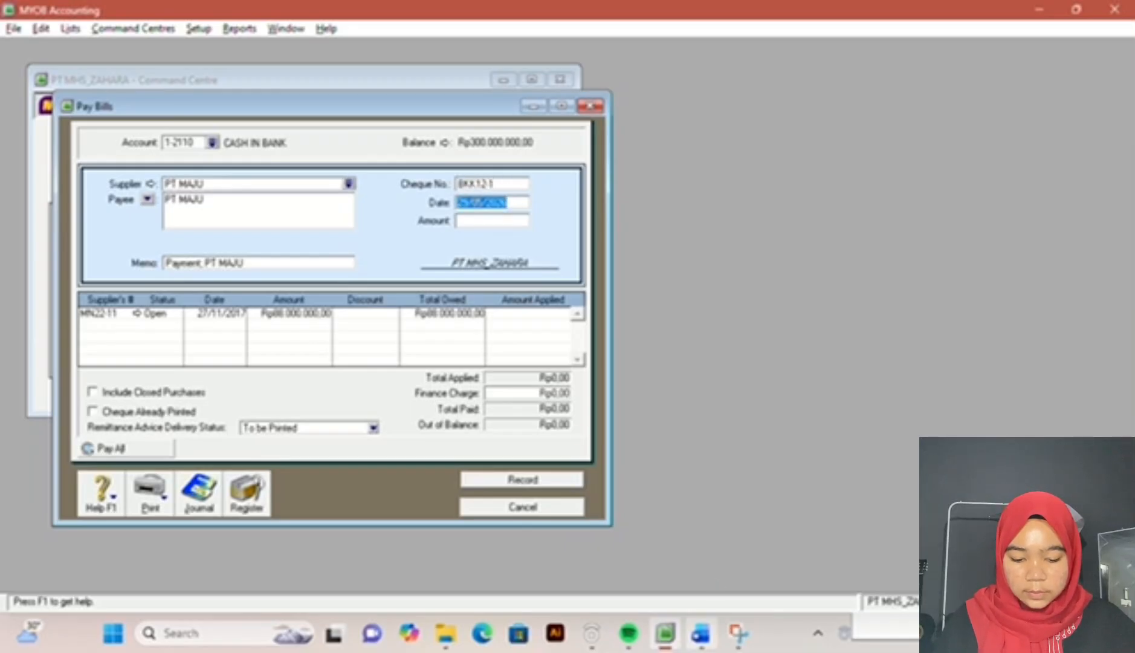
Step: Look up the PT Maju payment date in the exam document and date the bill payment 08/12/2017
left_click(701, 633)
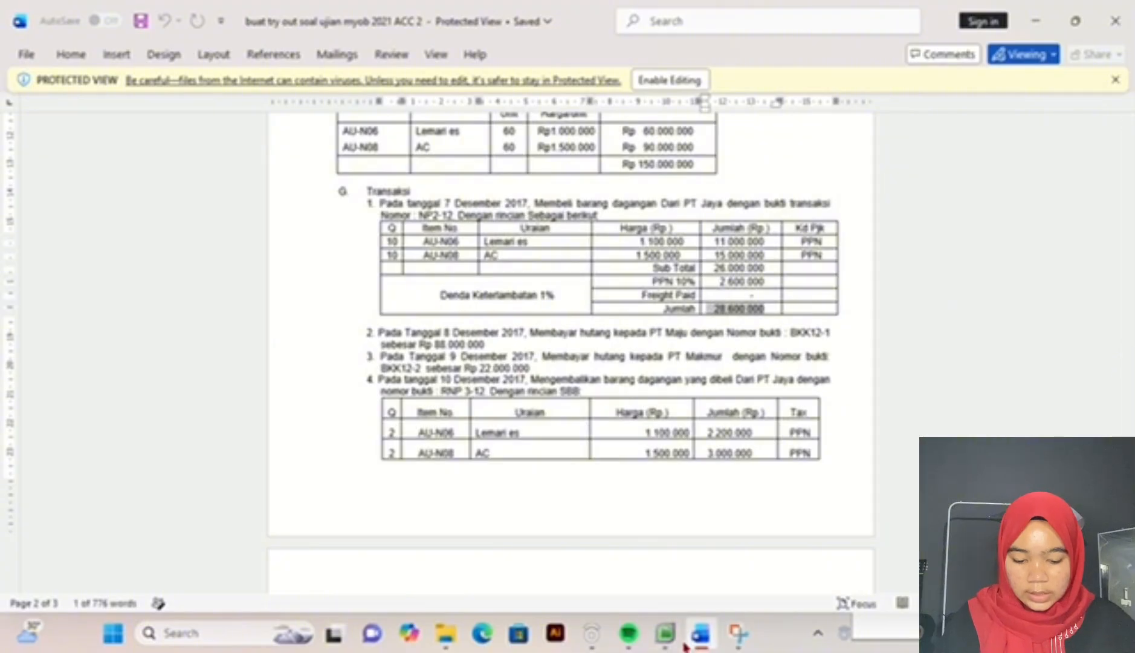
left_click(665, 633)
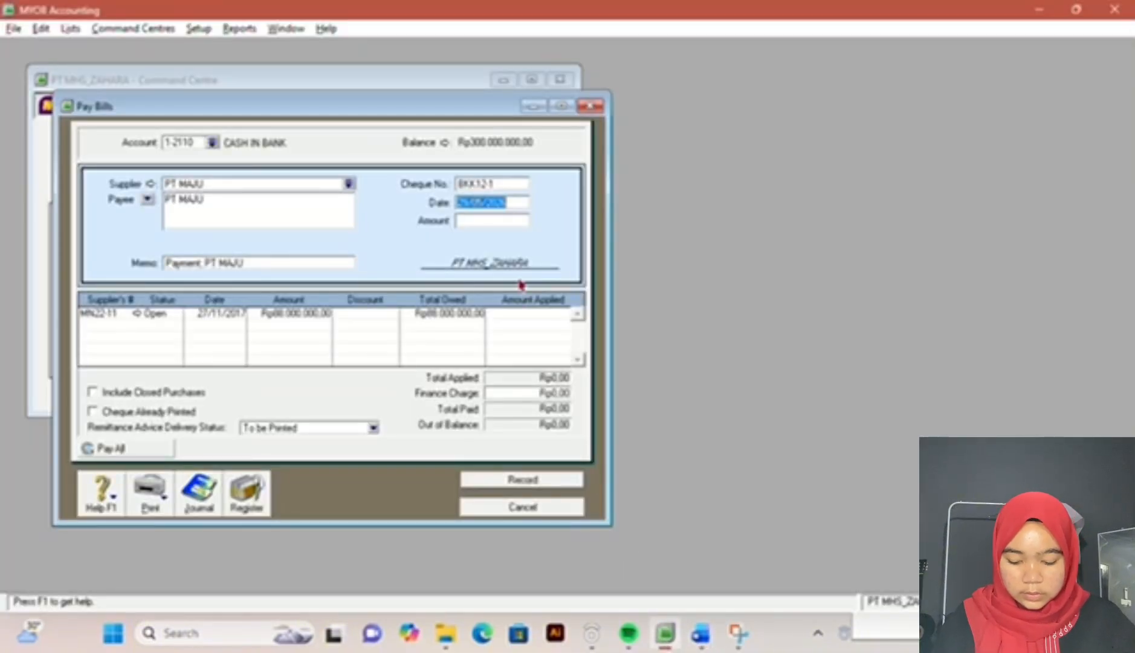
type("08/12/2")
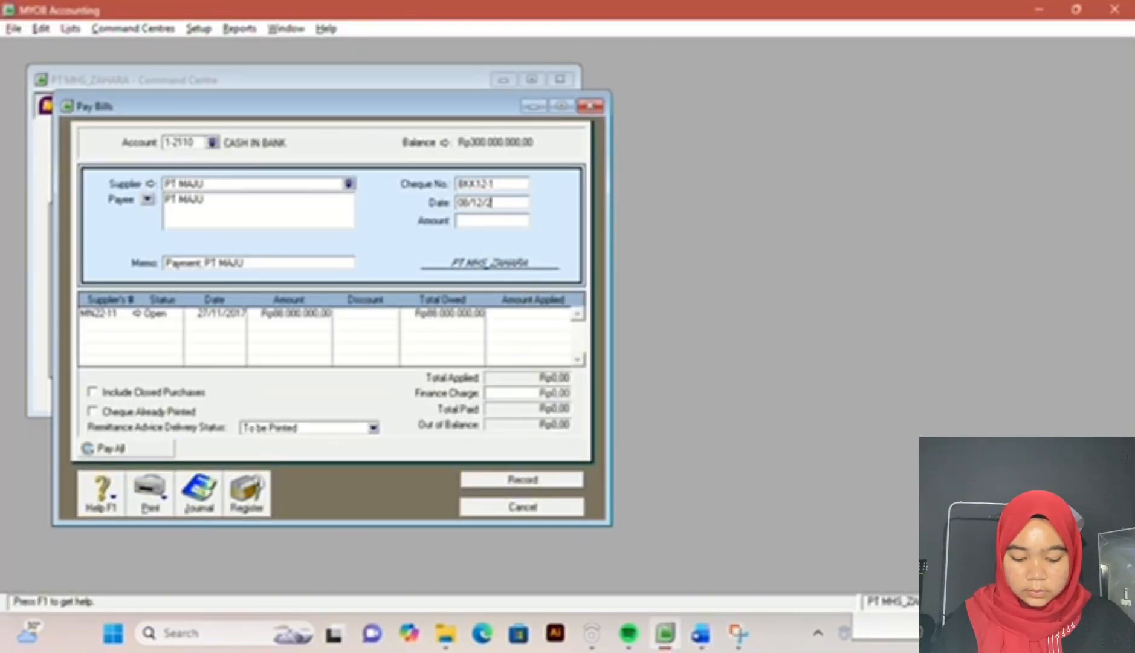
type("01")
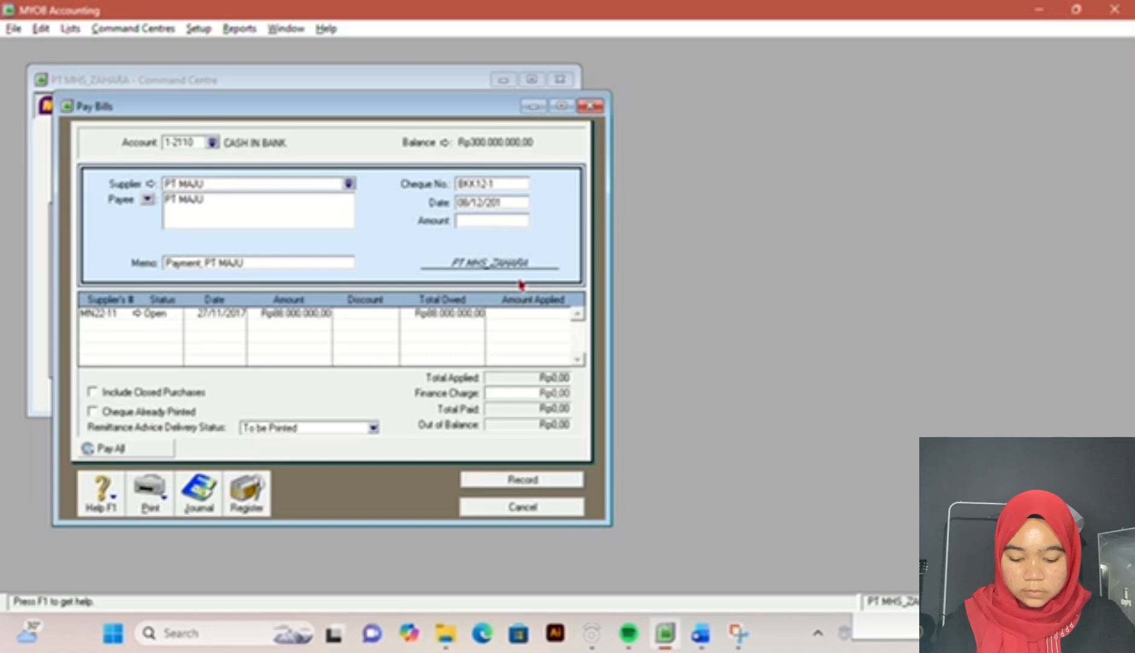
type("7")
key("Tab")
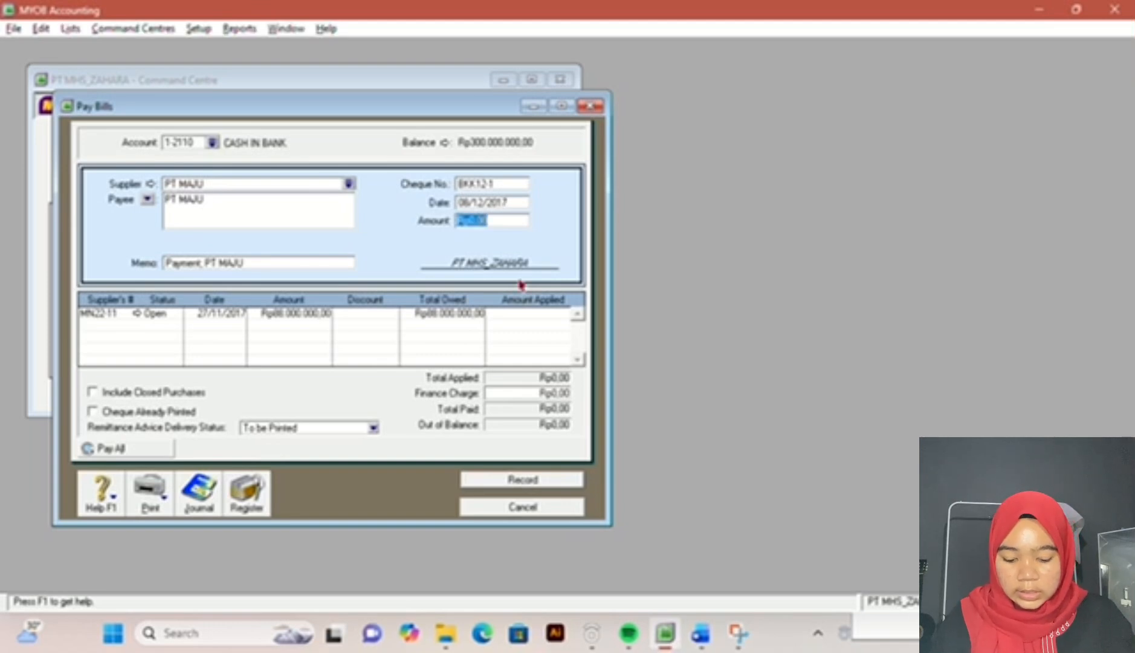
Step: Enter a payment amount of Rp88.000.000, apply it in full to PT MAJU's open bill and record the payment
type("8800000")
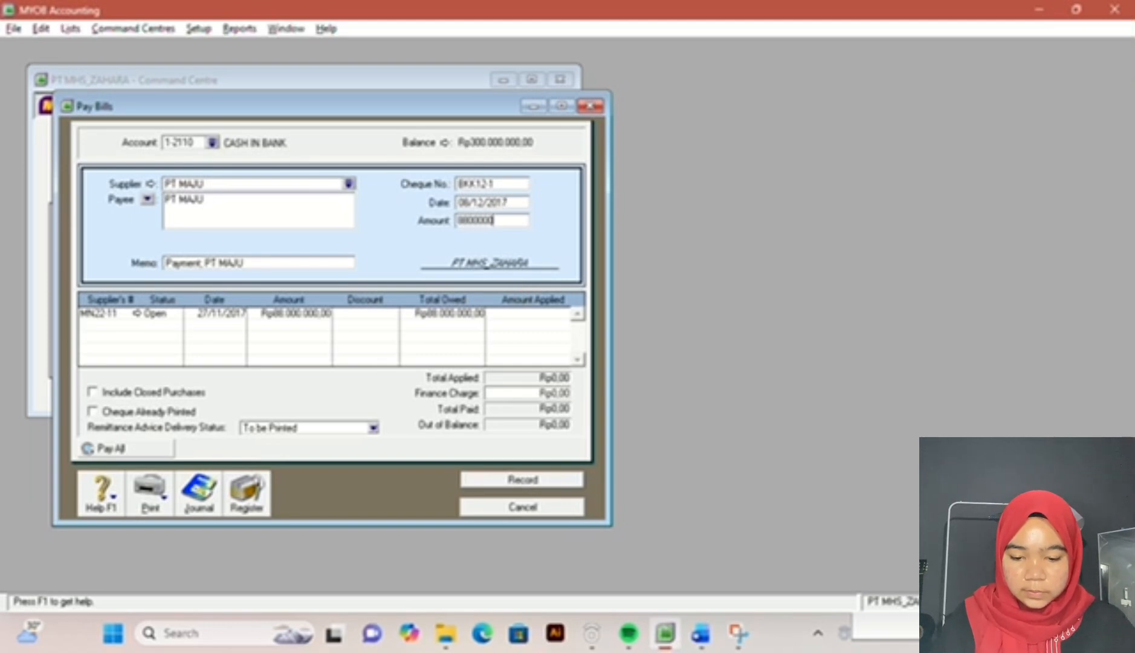
key("Tab")
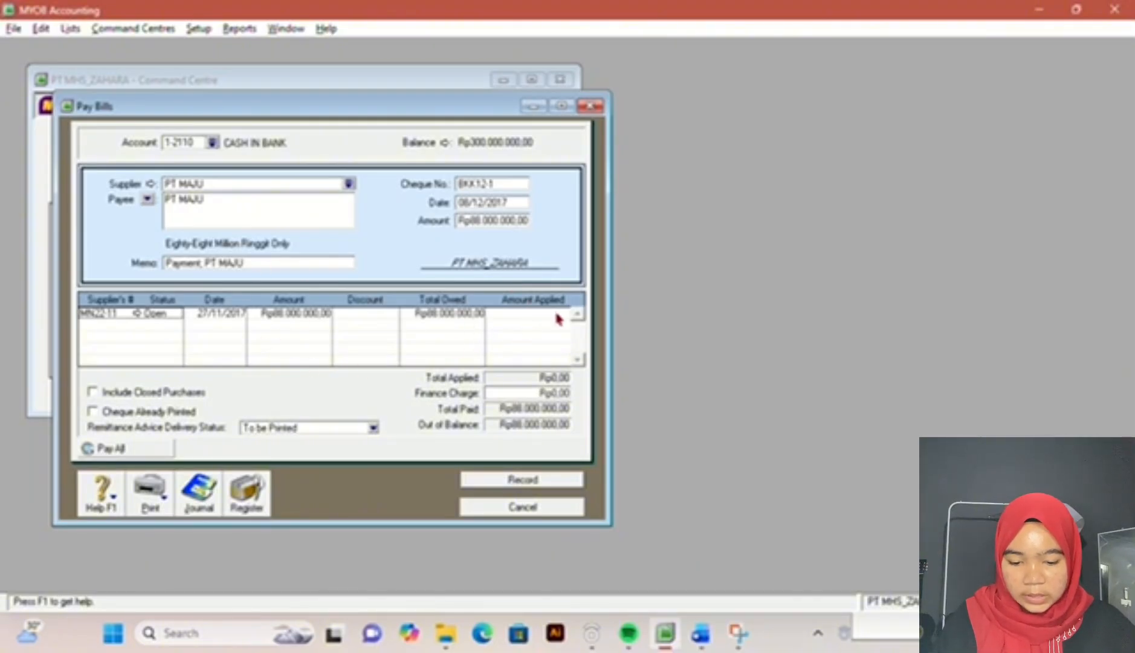
left_click(530, 314)
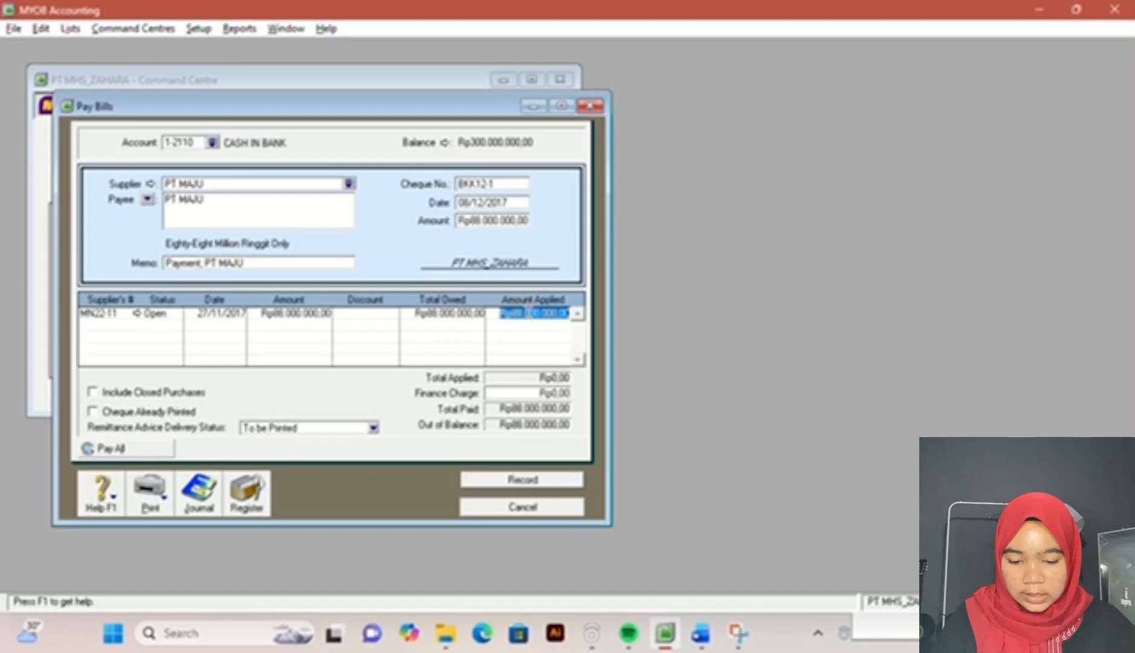
key("Tab")
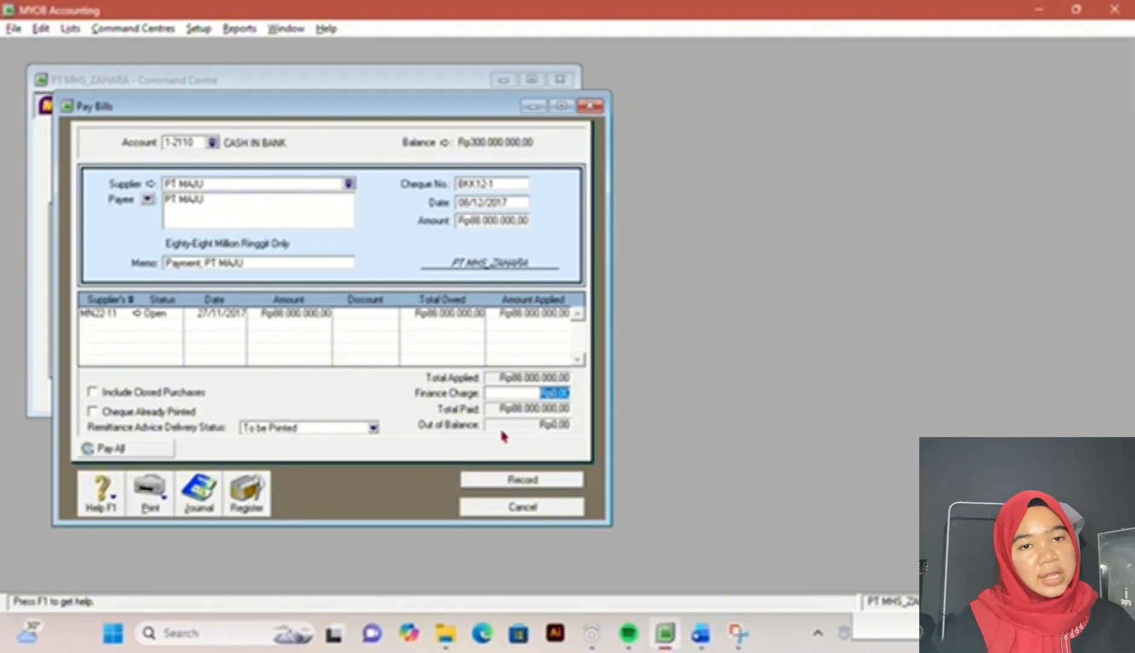
left_click(549, 481)
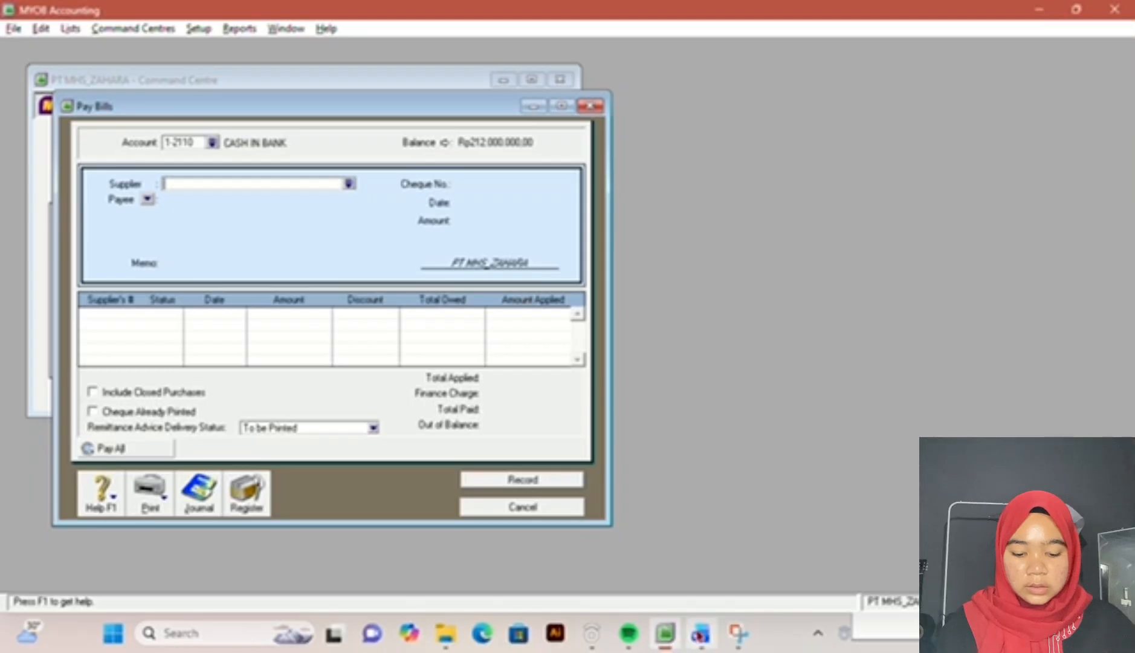
left_click(700, 635)
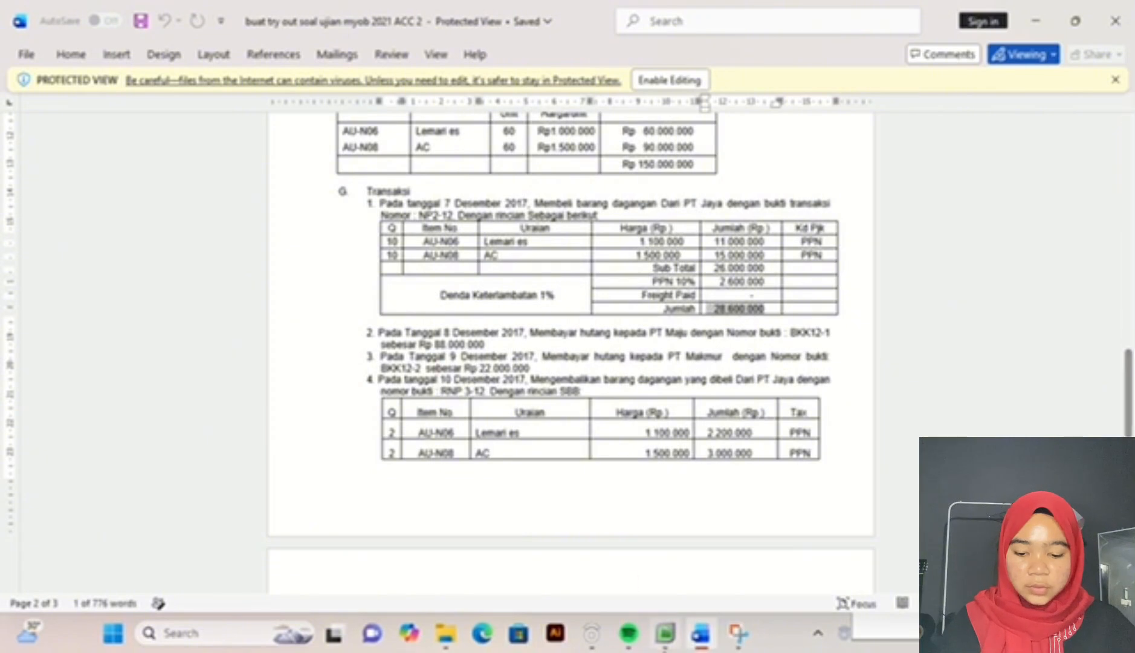
left_click(667, 644)
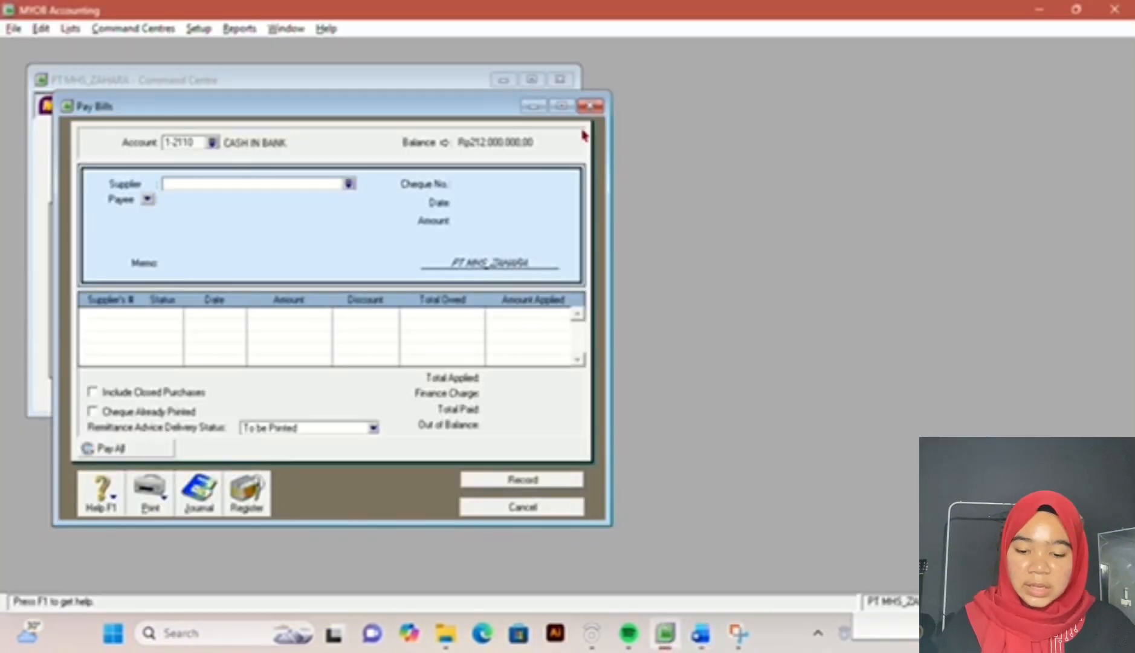
left_click(590, 107)
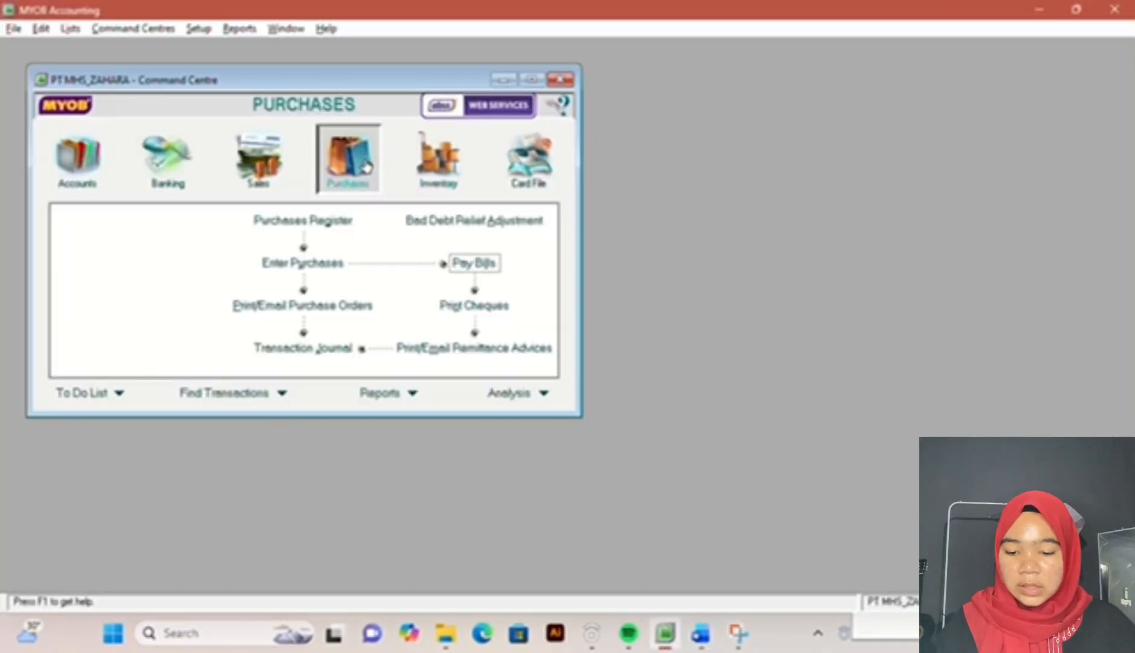
left_click(324, 261)
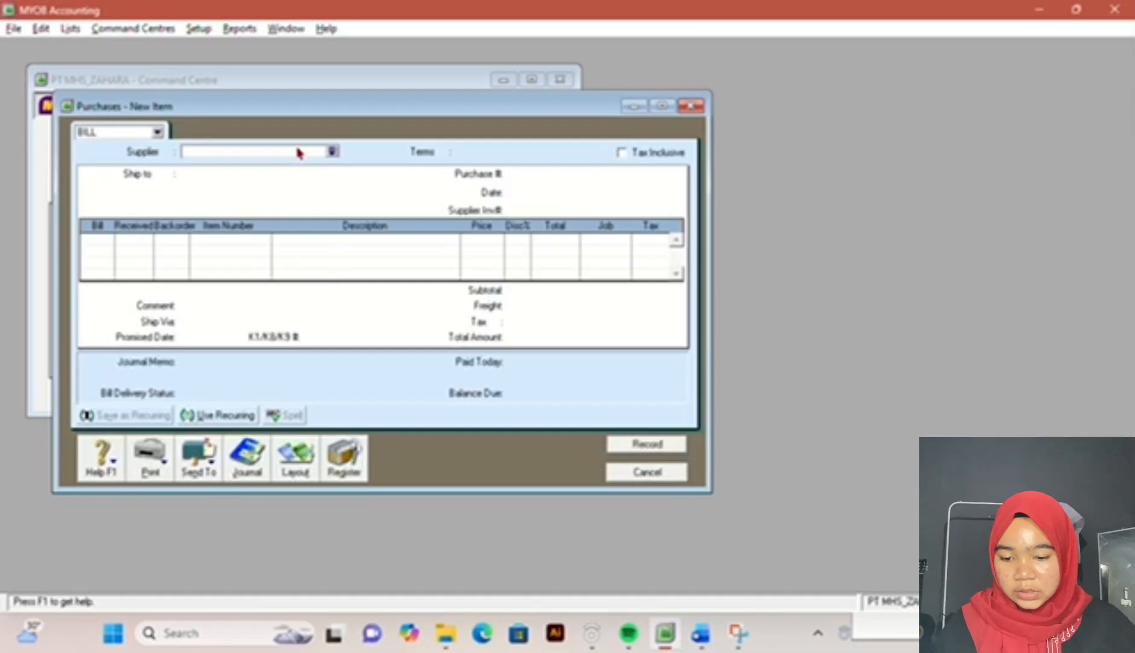
left_click(333, 149)
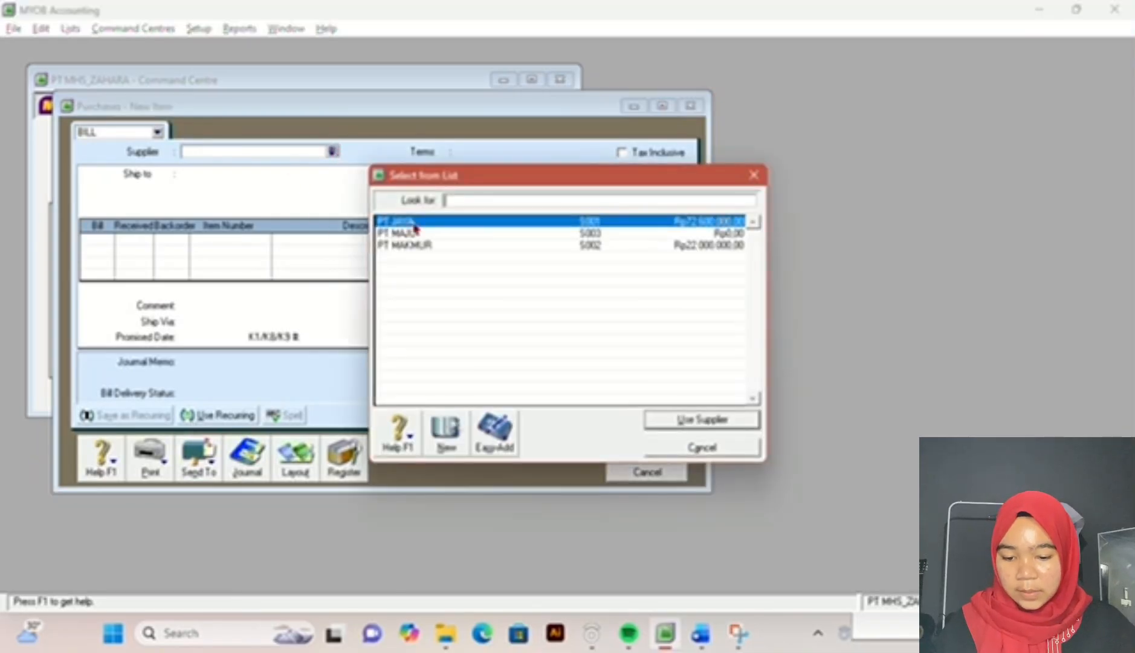
double_click(433, 234)
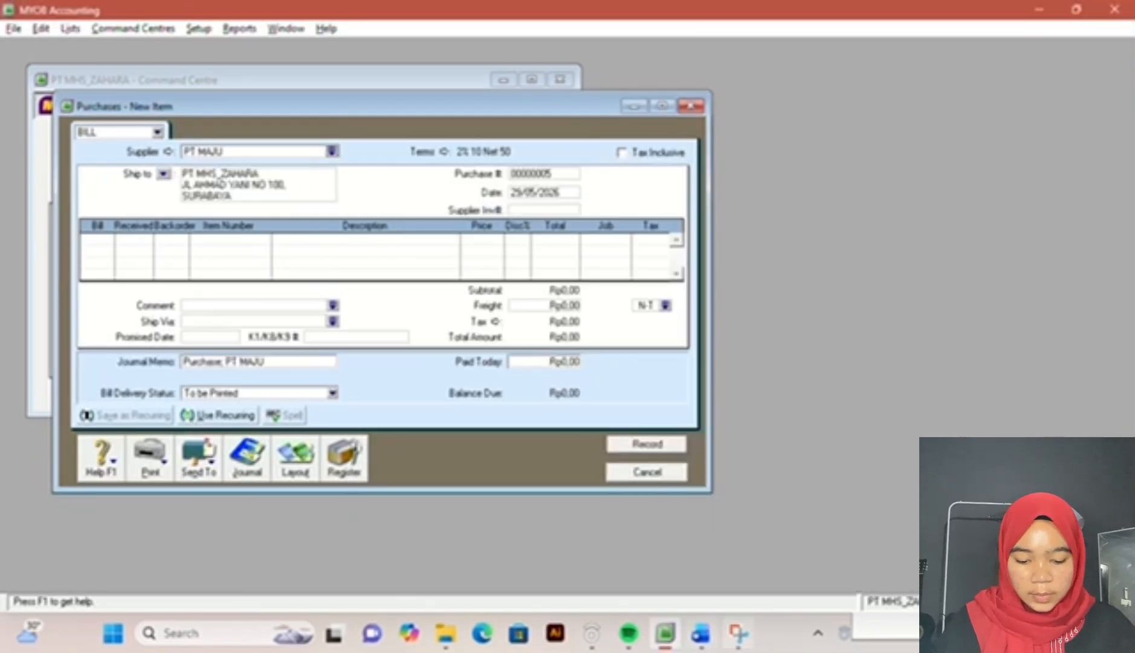
left_click(701, 635)
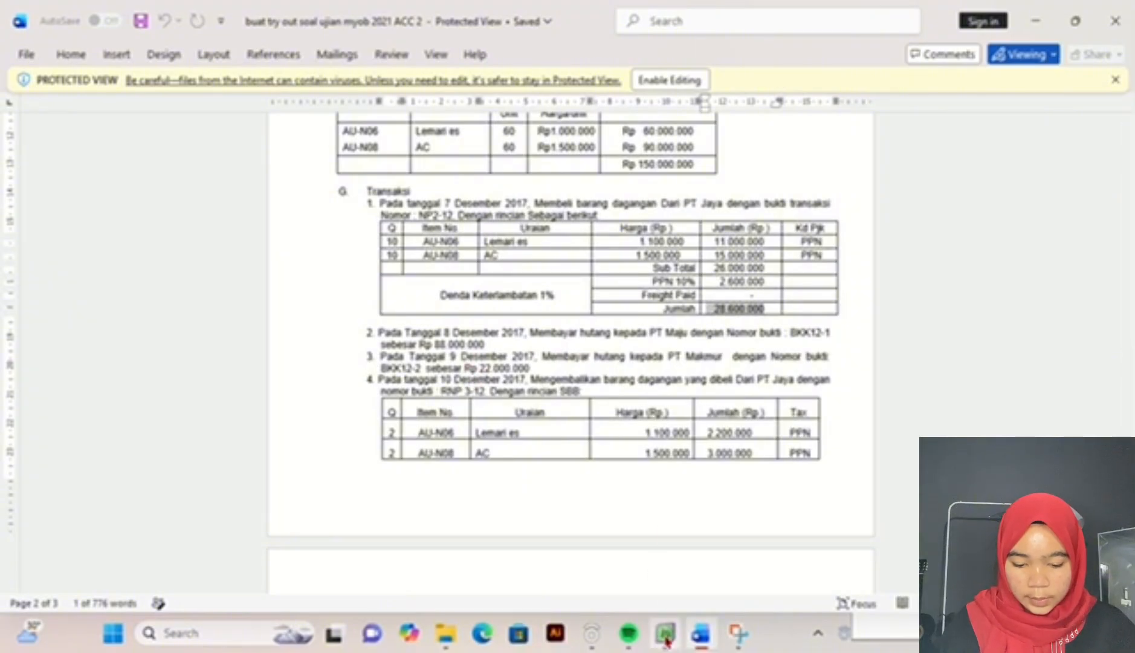
mouse_move(666, 640)
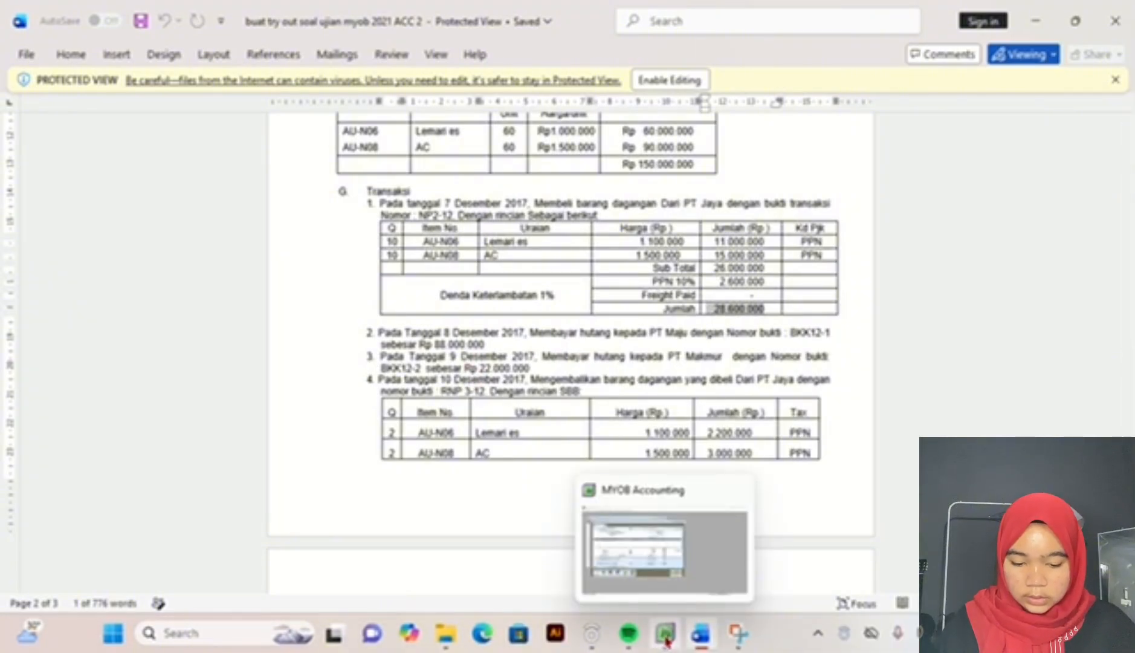
left_click(666, 634)
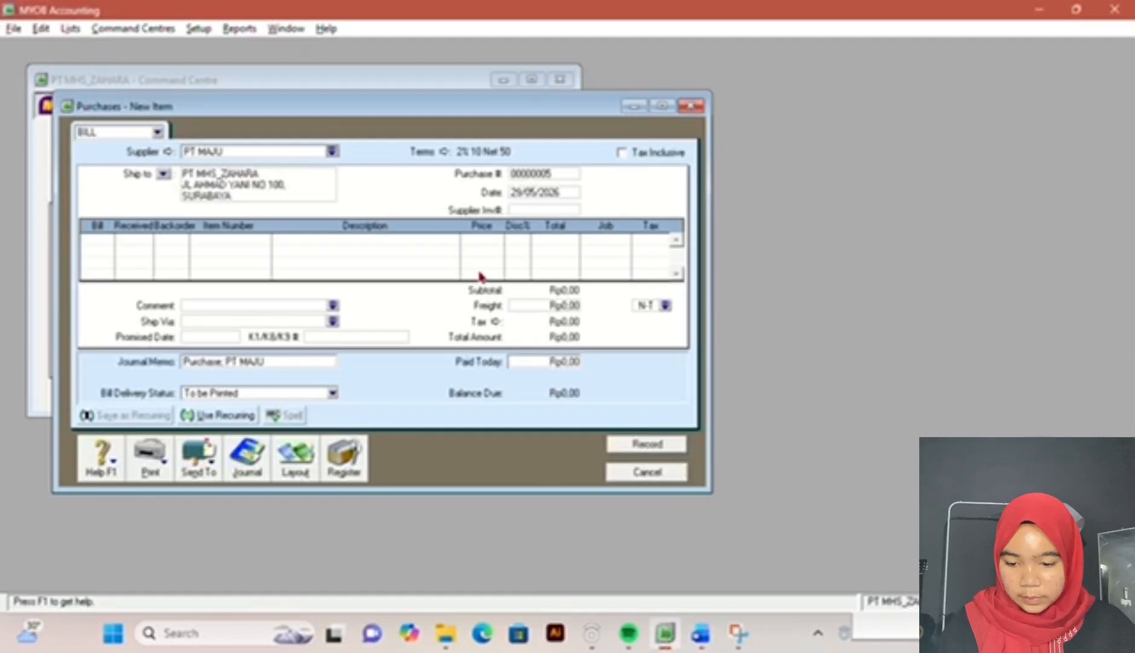
left_click(332, 151)
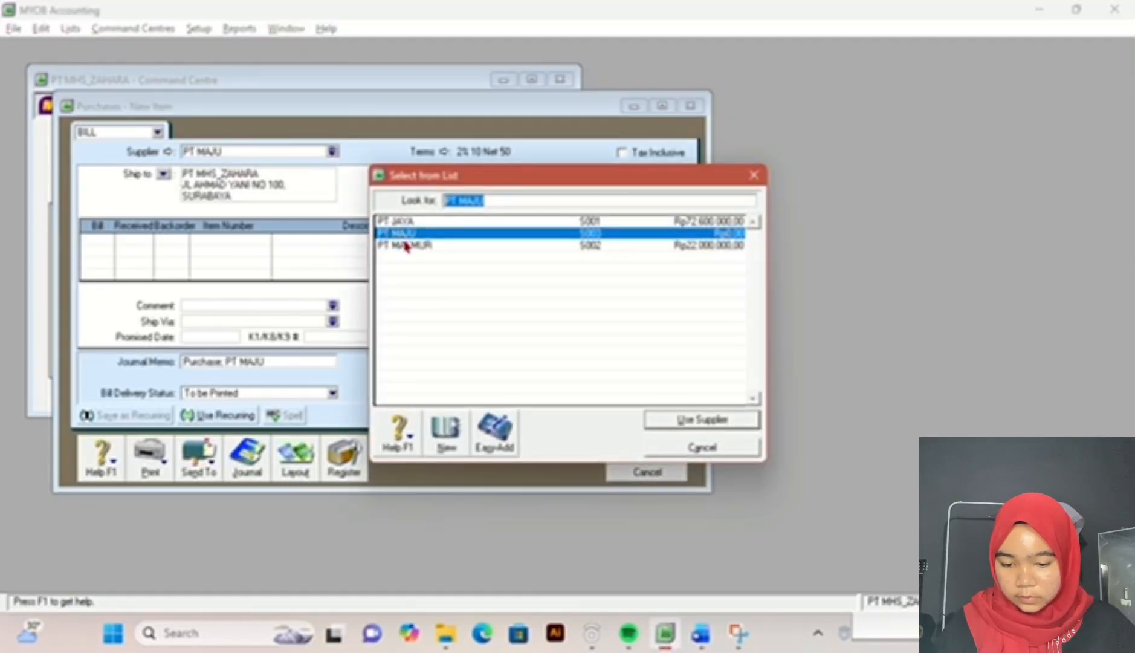
double_click(420, 246)
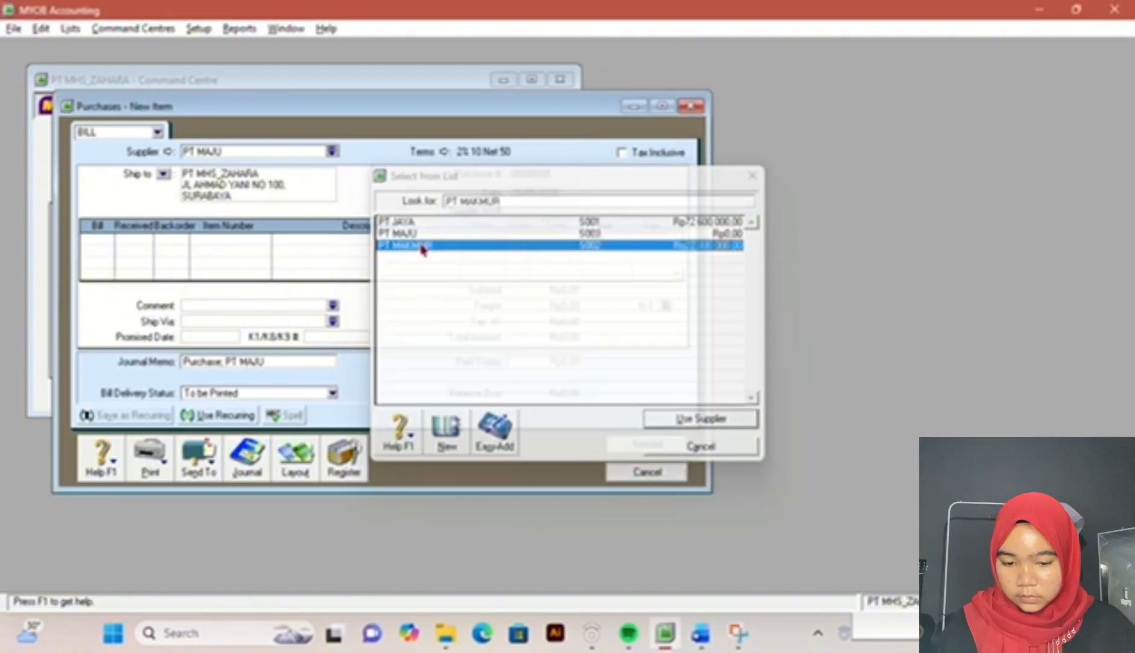
left_click(567, 191)
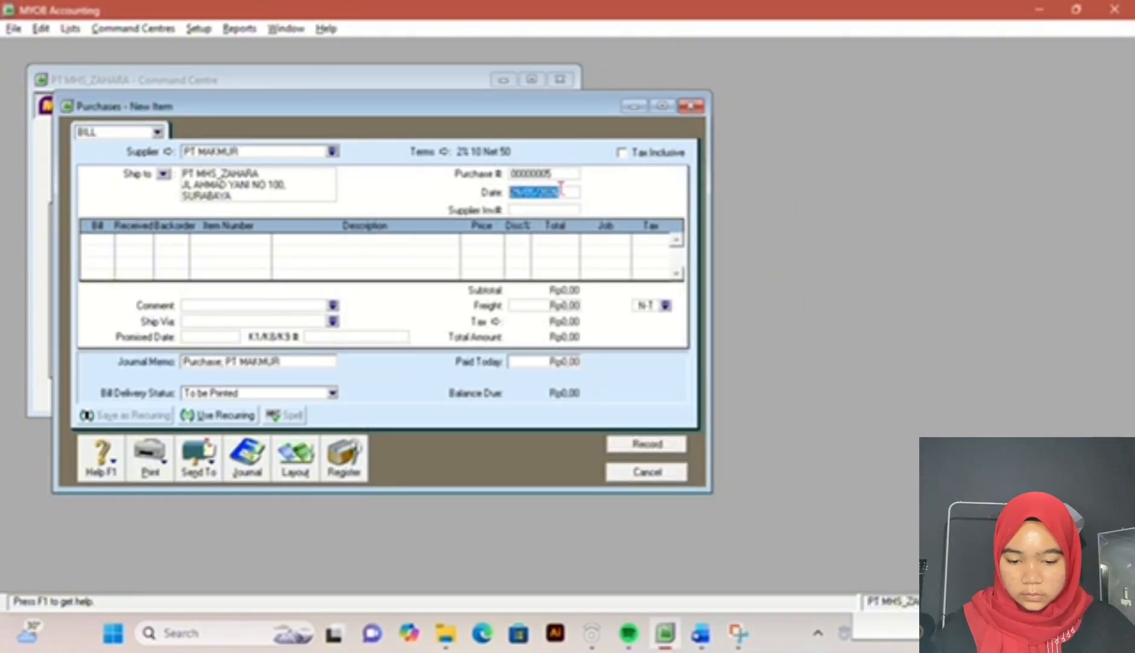
left_click(564, 173)
type("BKK12-2")
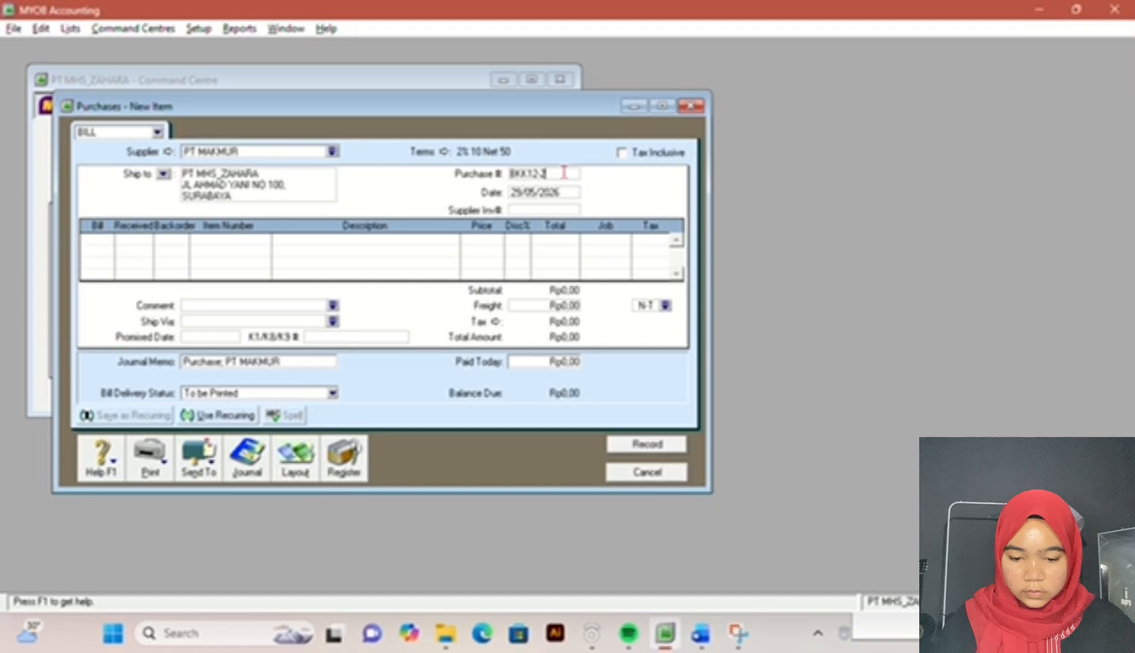
key("Tab")
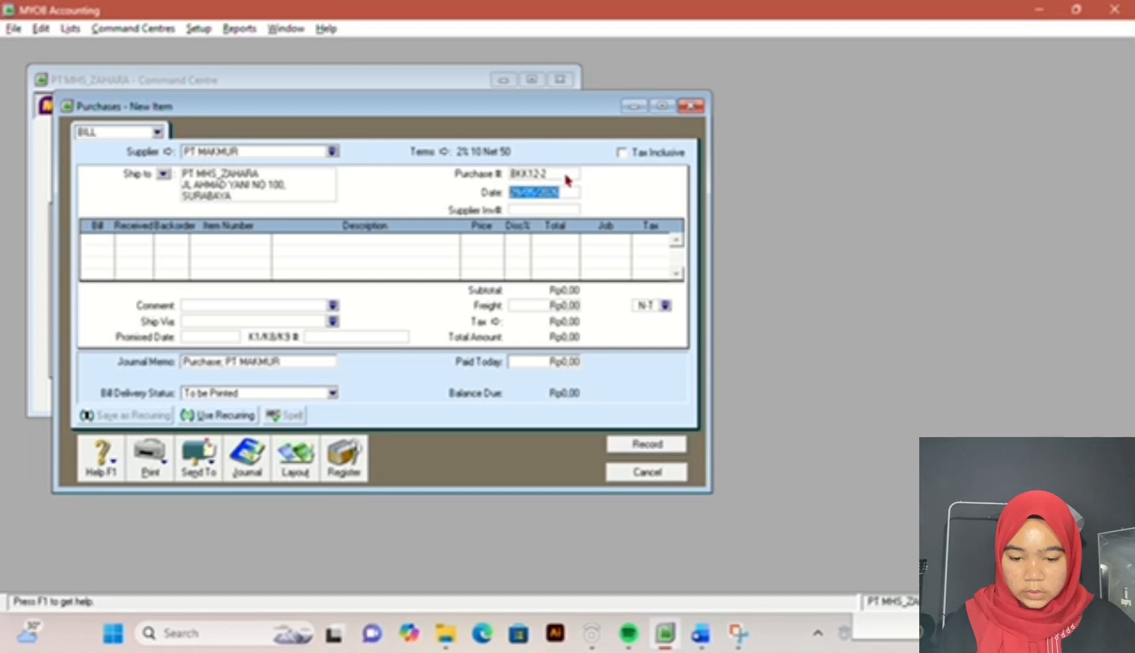
type("05/1")
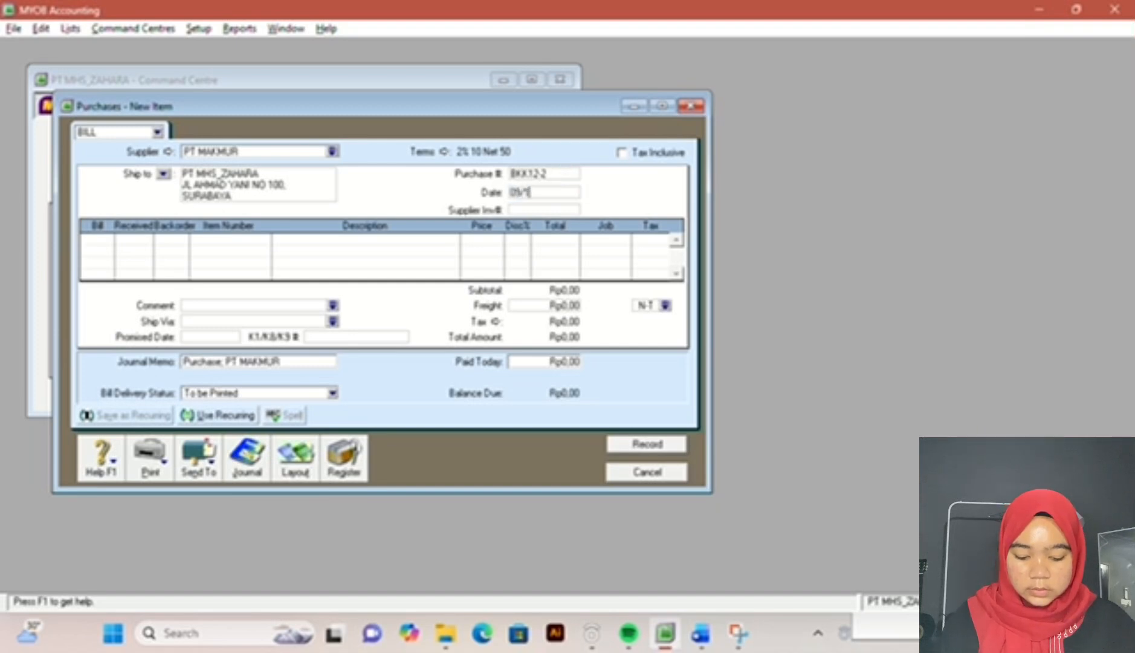
type("2/2017")
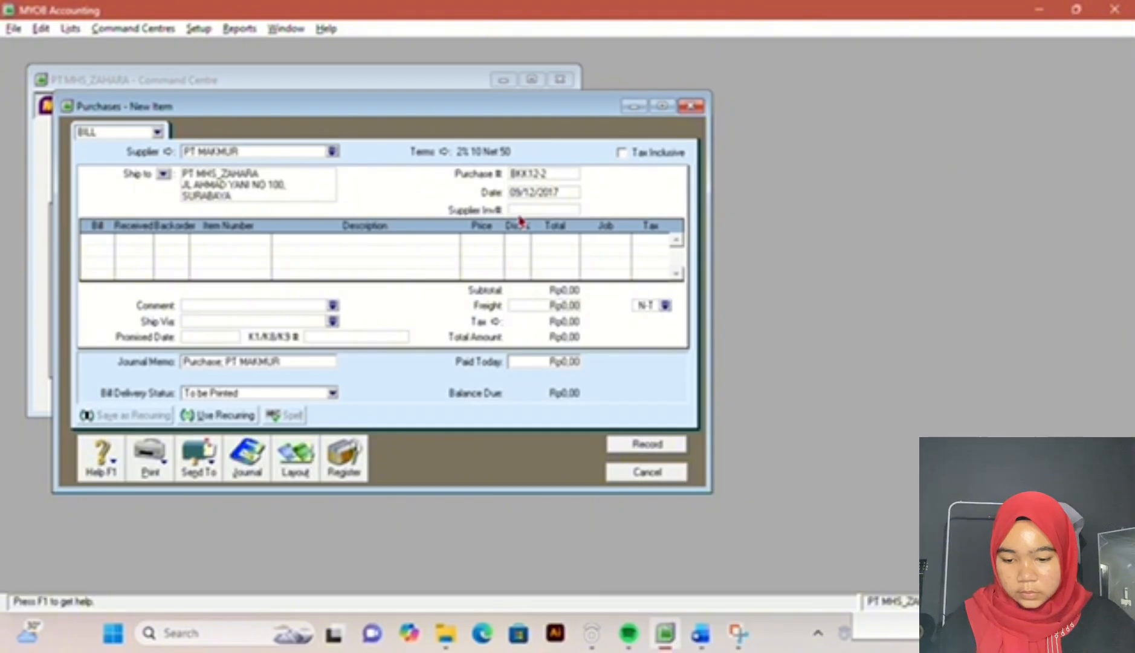
left_click(671, 472)
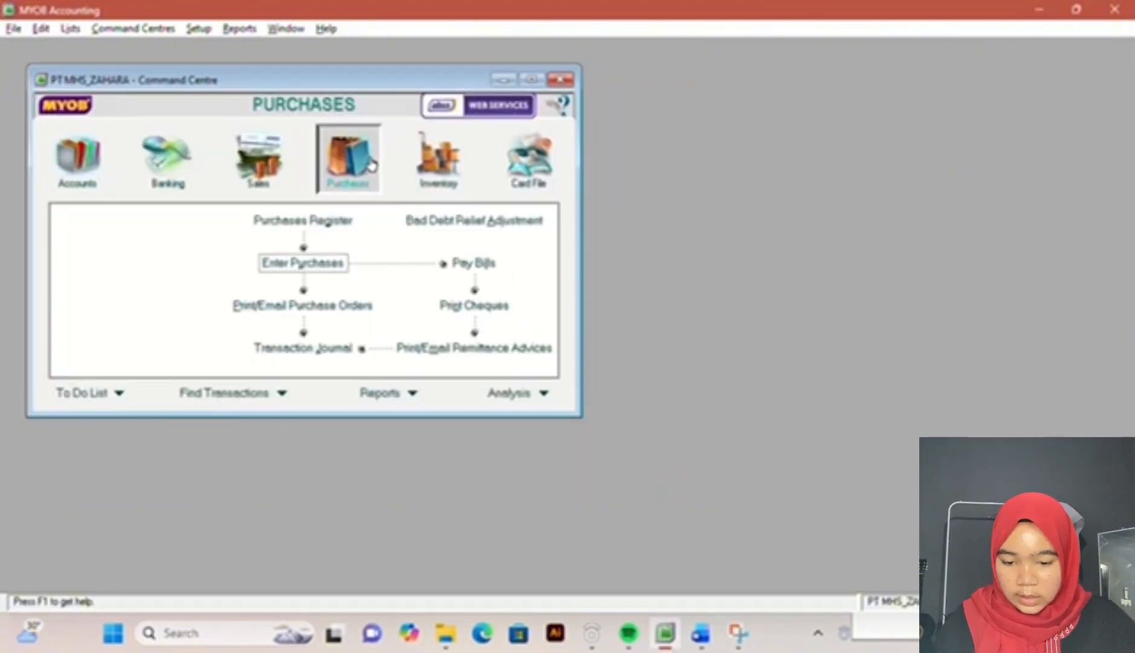
Step: Start a bill payment to supplier PT MAKMUR with cheque number BKK12-2, dated 09/12/2017
left_click(477, 264)
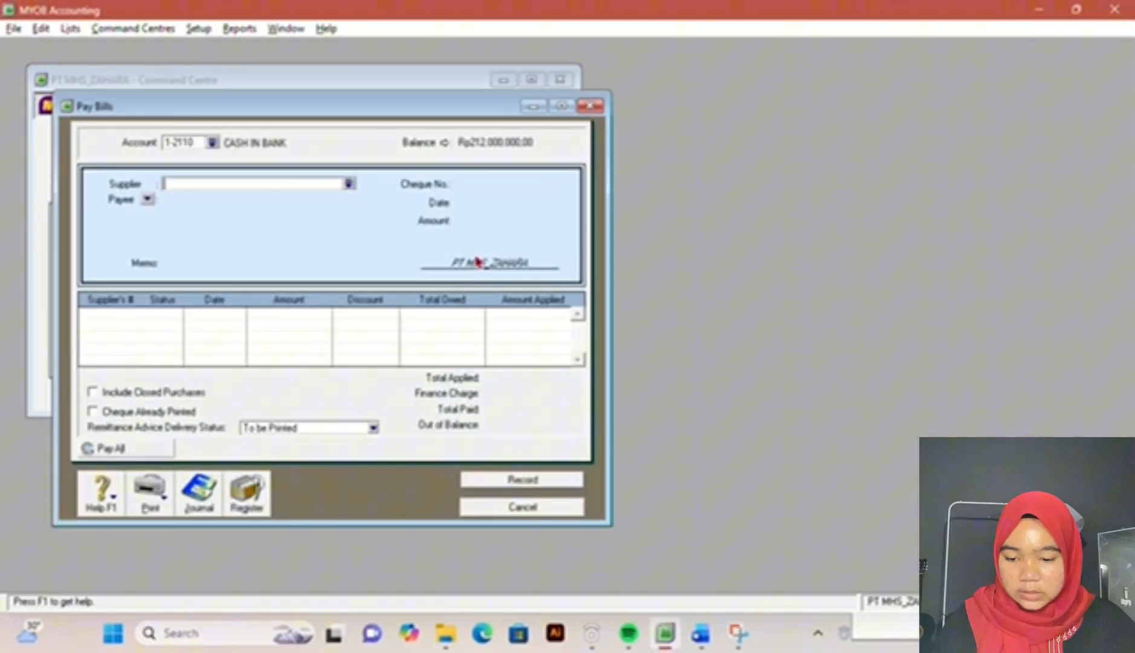
left_click(348, 183)
double_click(404, 245)
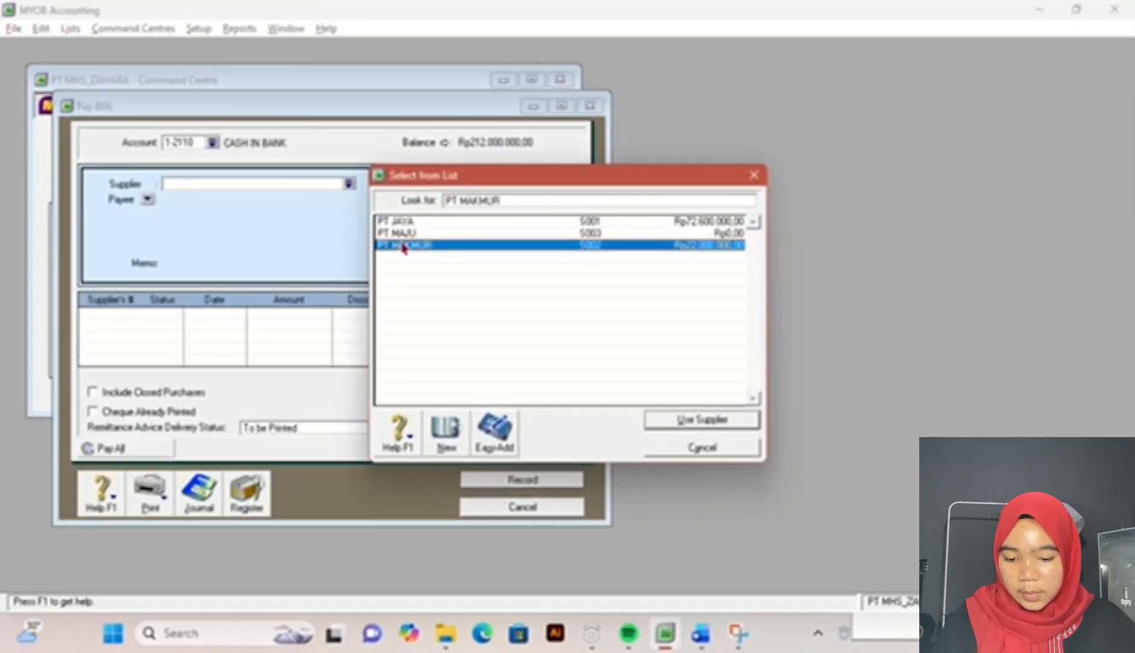
left_click(470, 183)
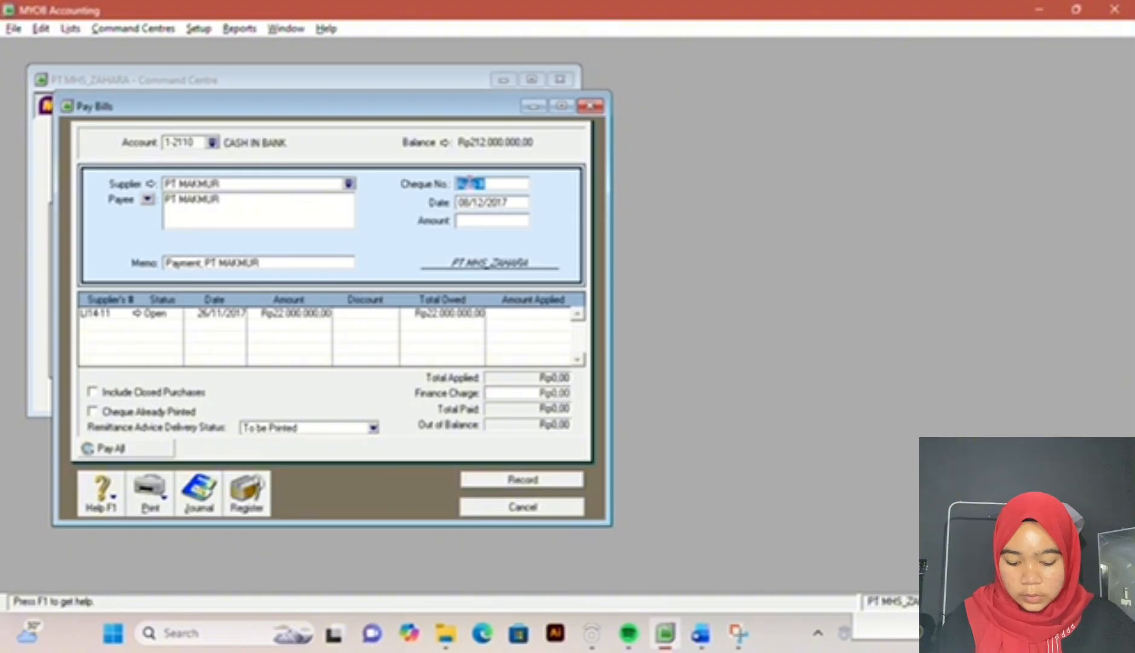
type("8")
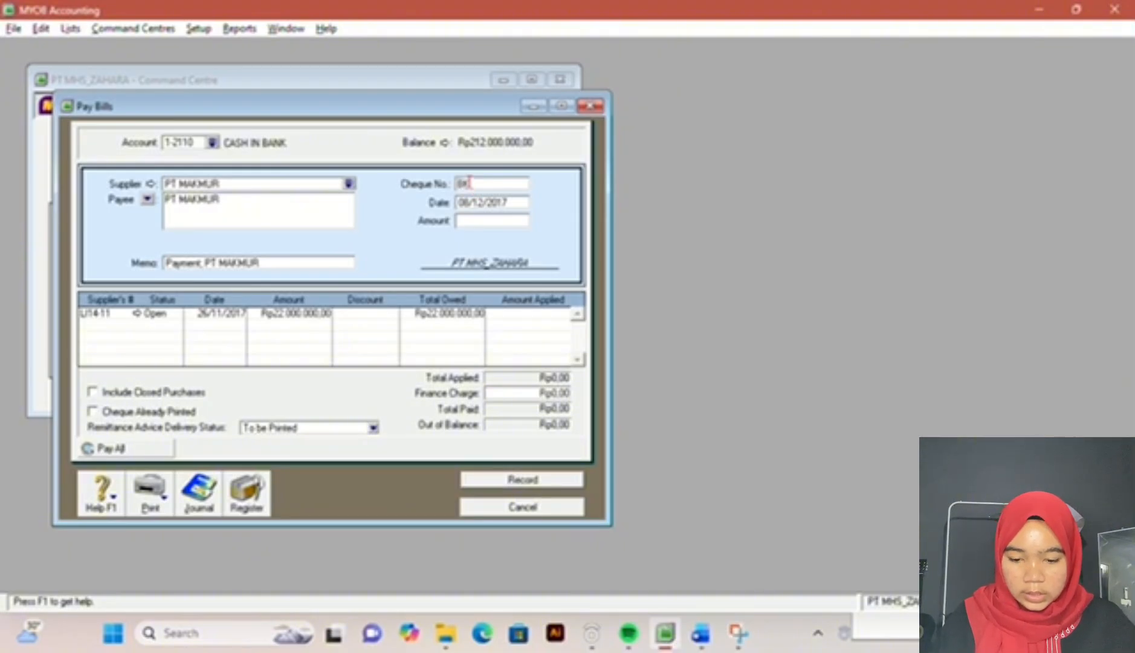
type("K112-2")
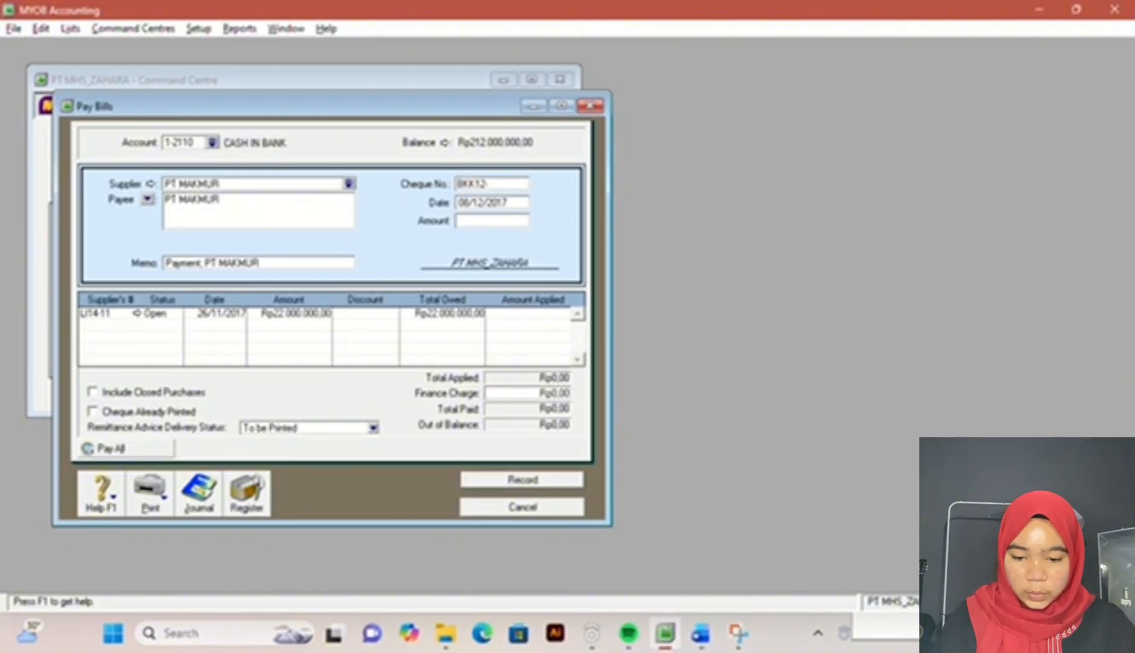
key("Tab")
type("09/12")
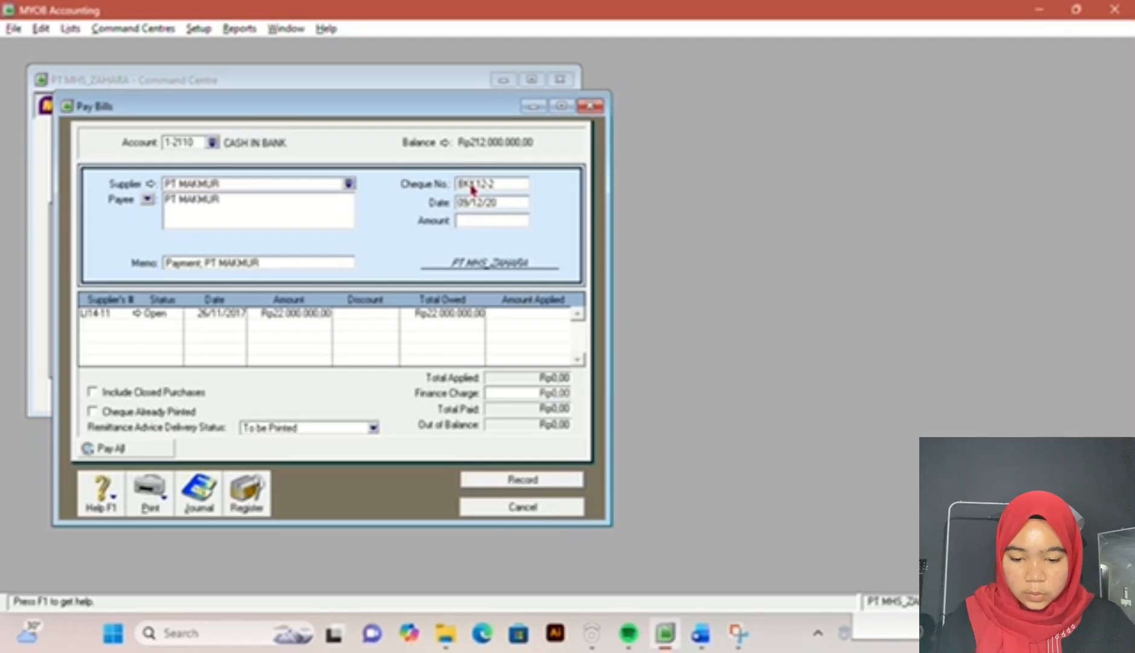
type("/2017")
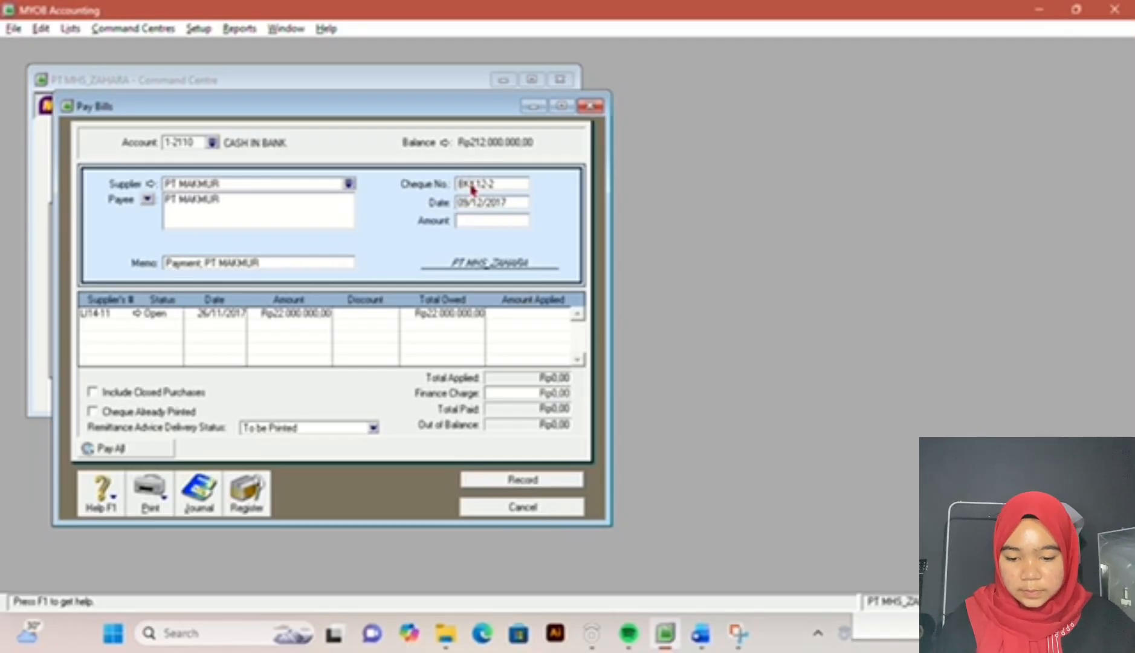
Step: Check the PT Makmur payment amount in the exam document and set the payment amount to Rp22.000.000
left_click(481, 219)
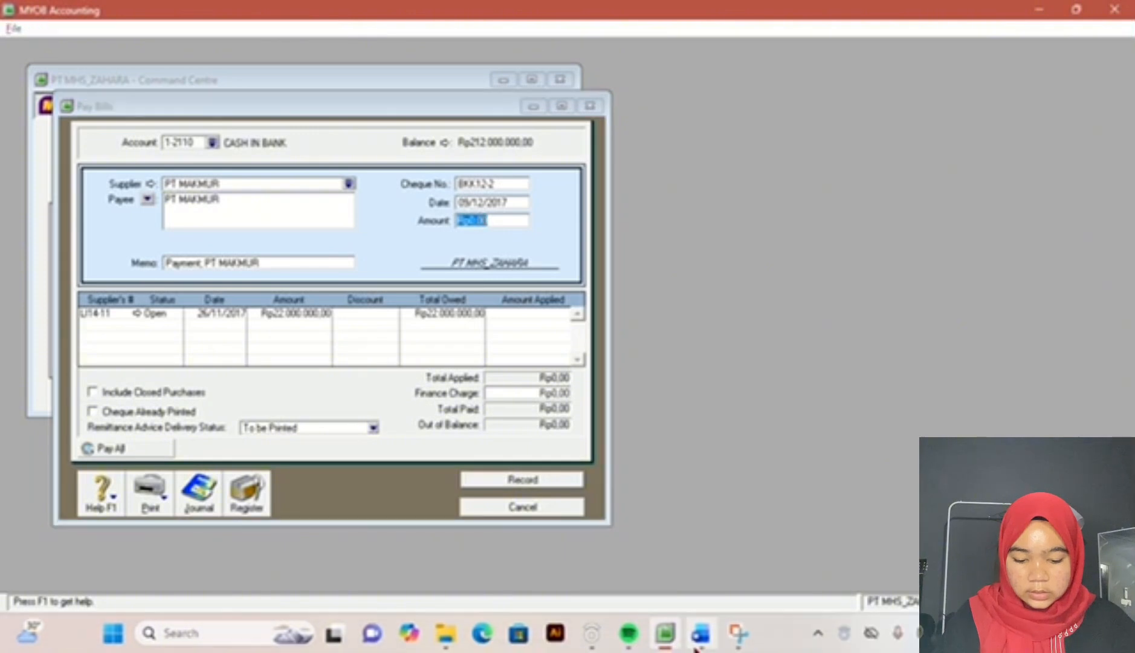
left_click(700, 632)
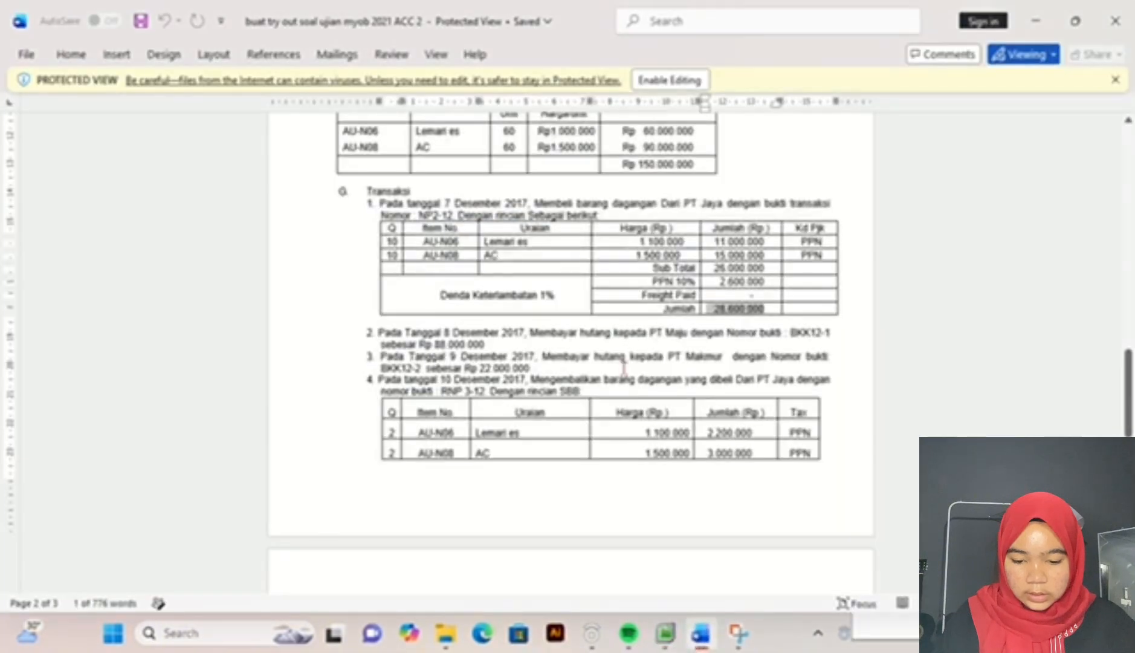
left_click(665, 632)
type("22")
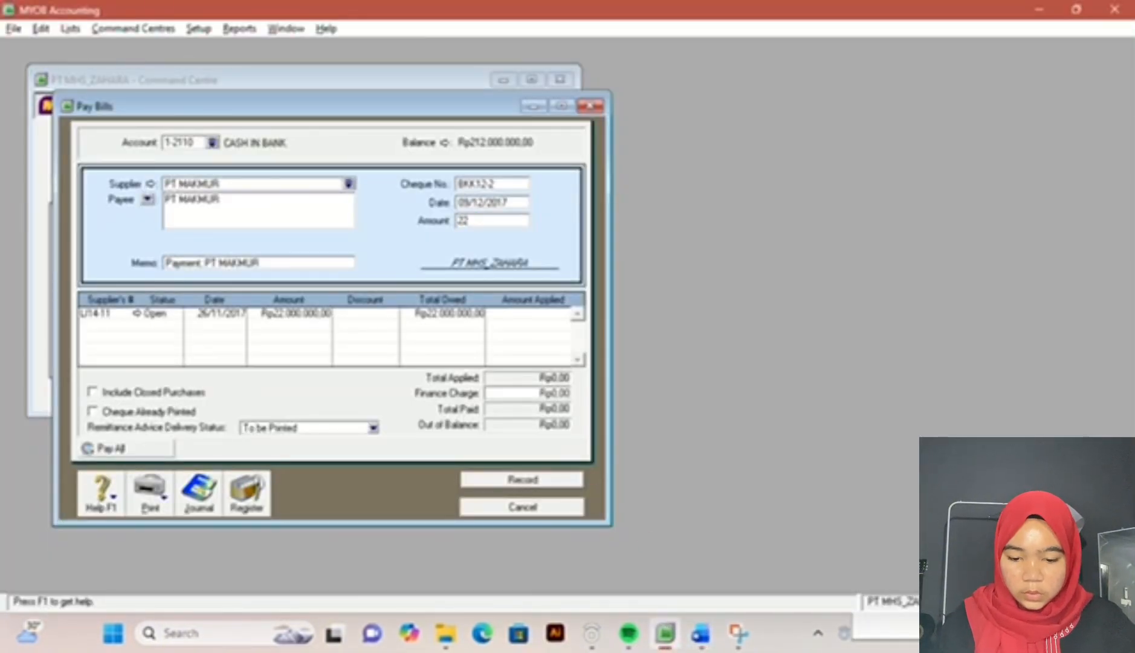
type("000000")
key("Tab")
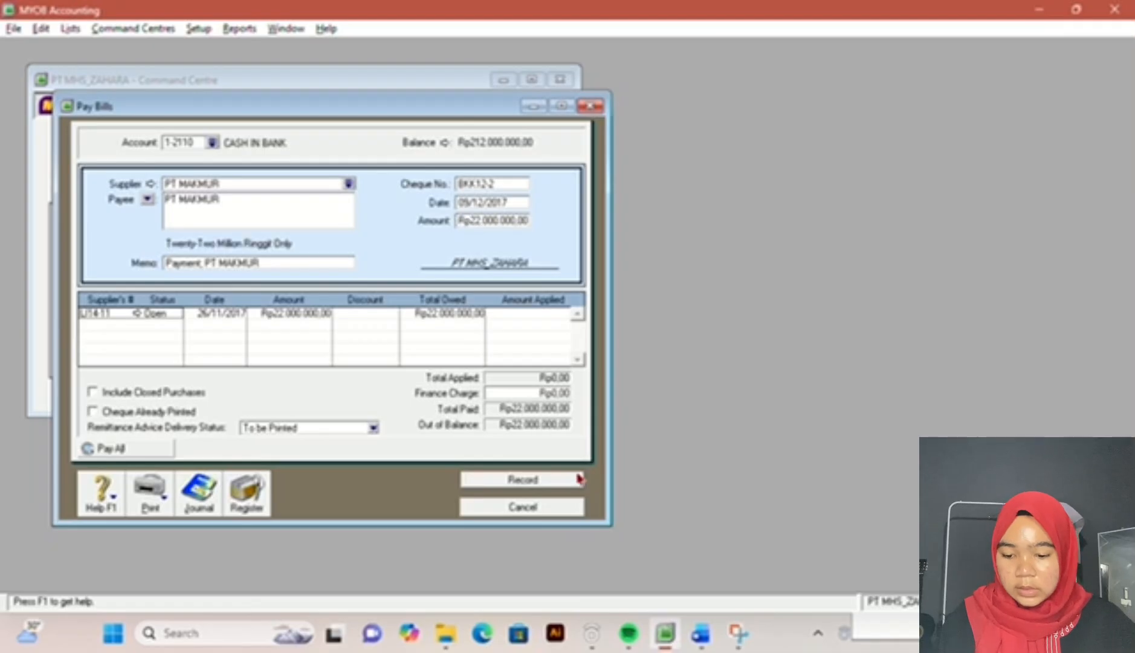
Step: Apply the payment in full to PT MAKMUR's open bill, record it and close the bill payment window
left_click(509, 314)
key("Tab")
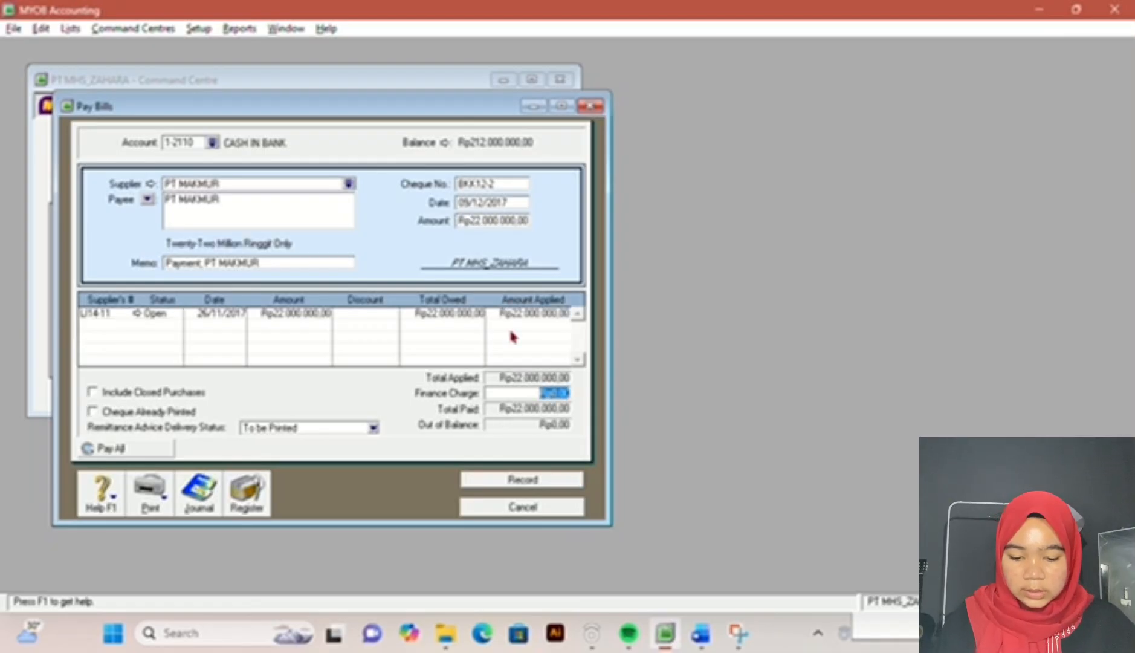
left_click(546, 484)
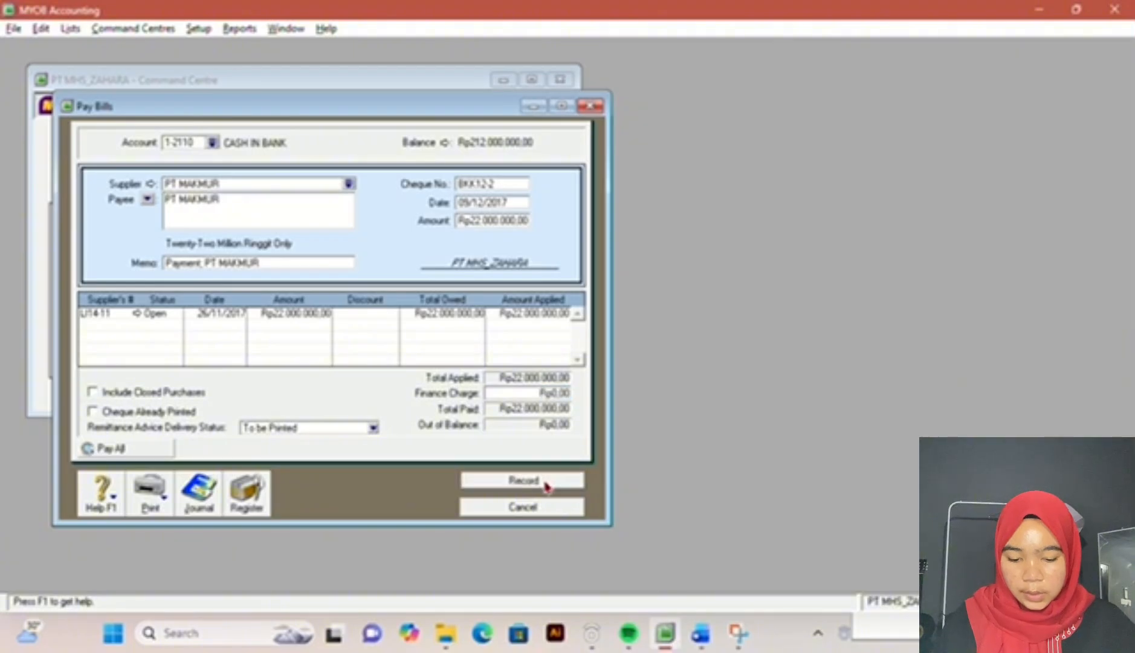
left_click(571, 514)
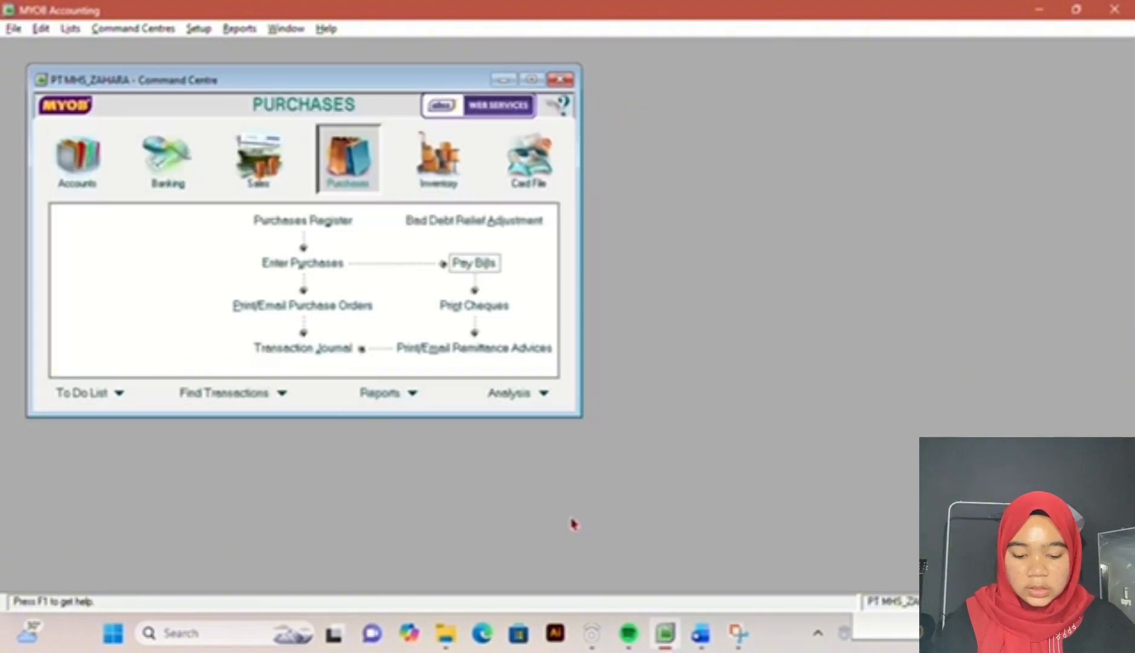
Step: Read the PT Jaya goods return in the exam document and start a new purchase bill for supplier PT JAYA
left_click(701, 635)
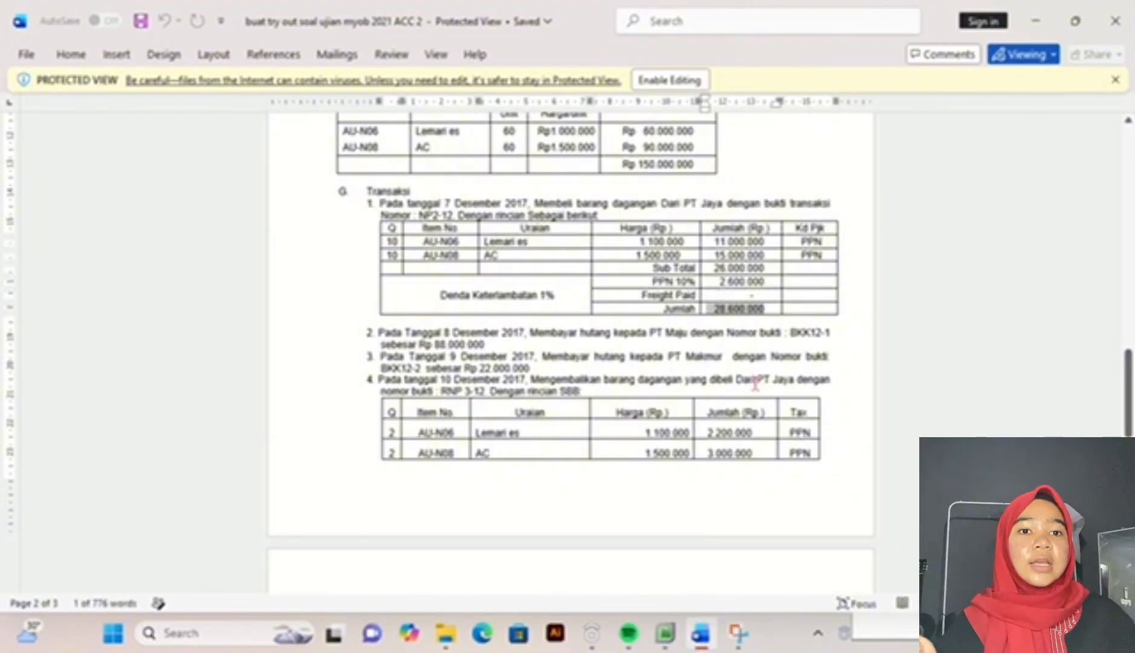
mouse_move(700, 633)
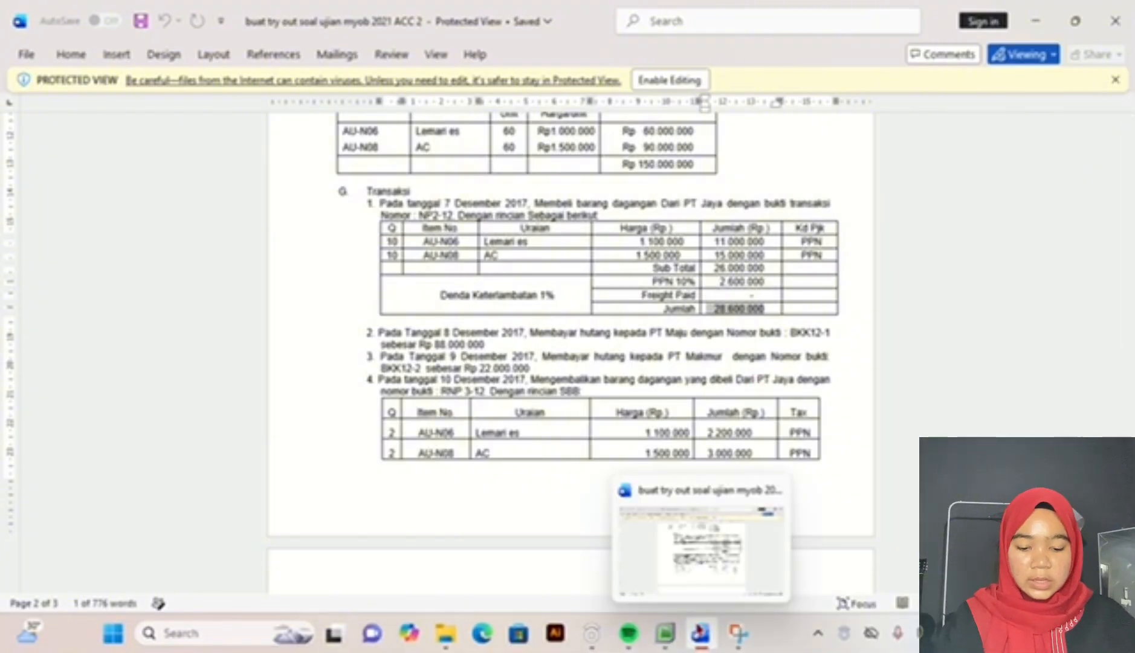
left_click(665, 633)
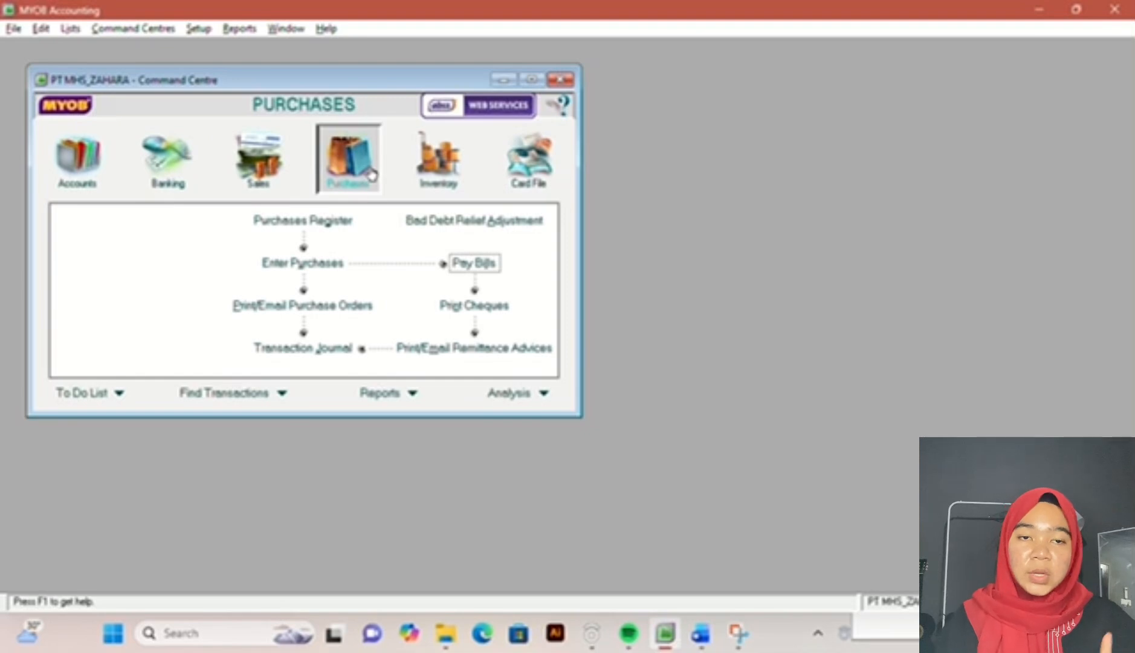
left_click(292, 261)
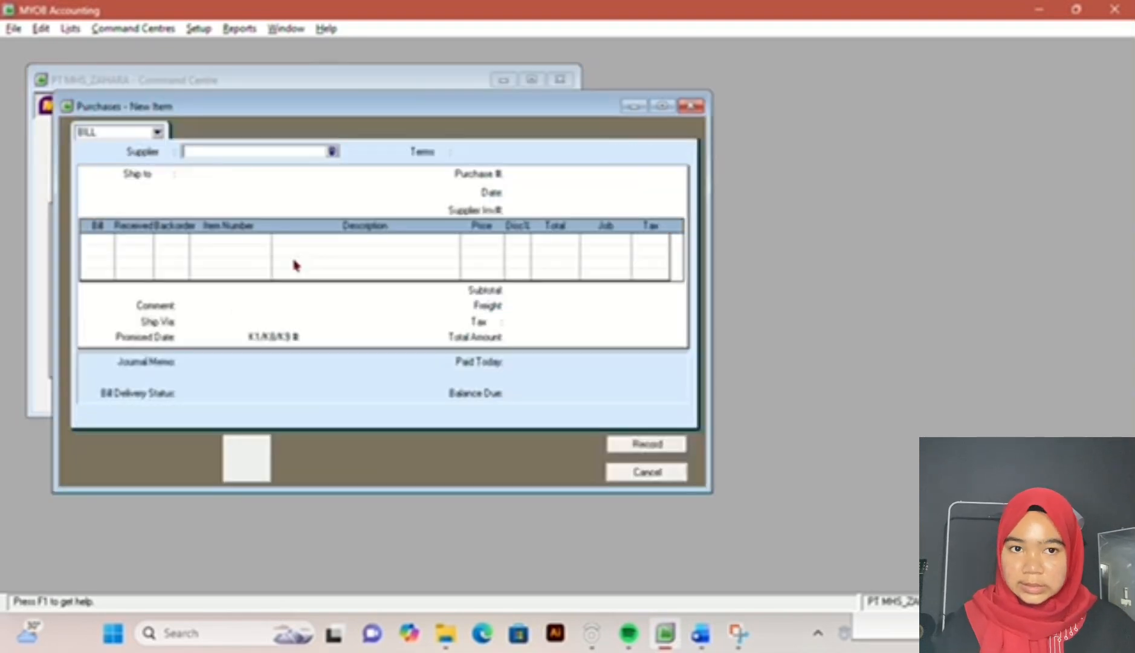
left_click(332, 151)
double_click(436, 222)
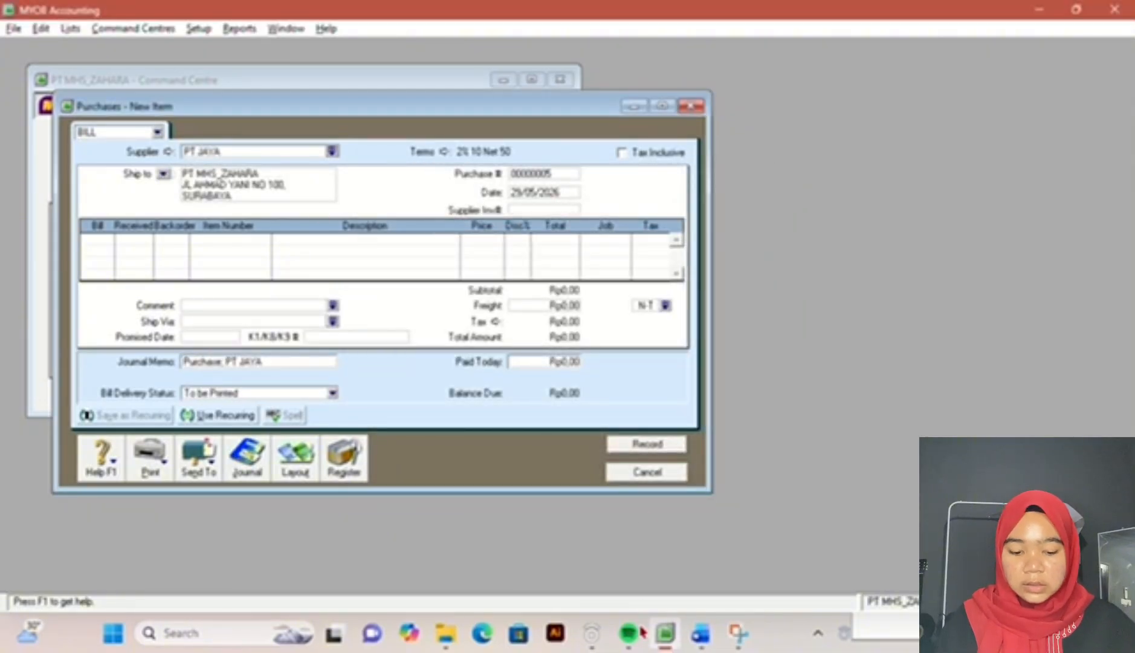
Step: Look up the return's document number in the exam document and set the purchase number to RNP3-12
left_click(701, 633)
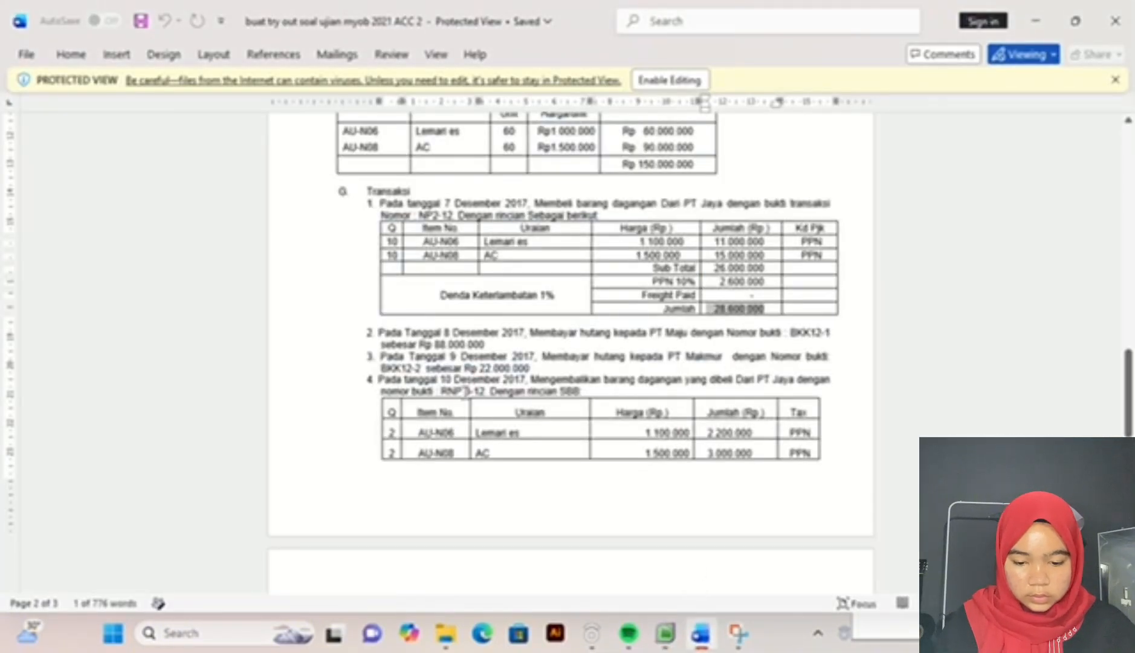
left_click(675, 643)
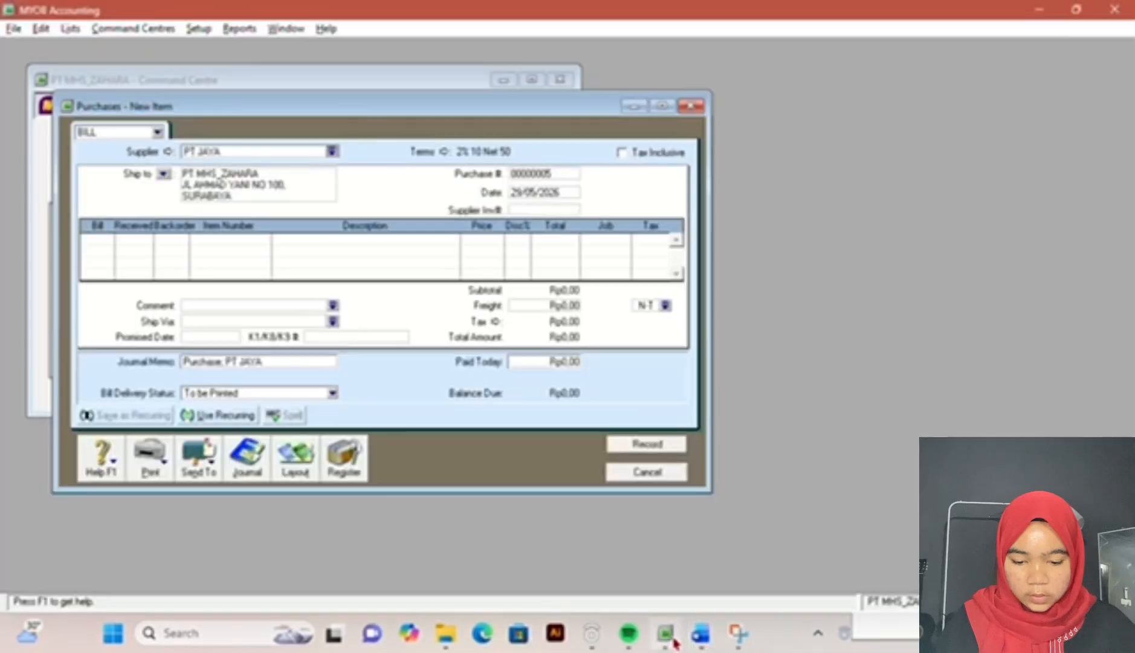
double_click(553, 171)
type("FINP")
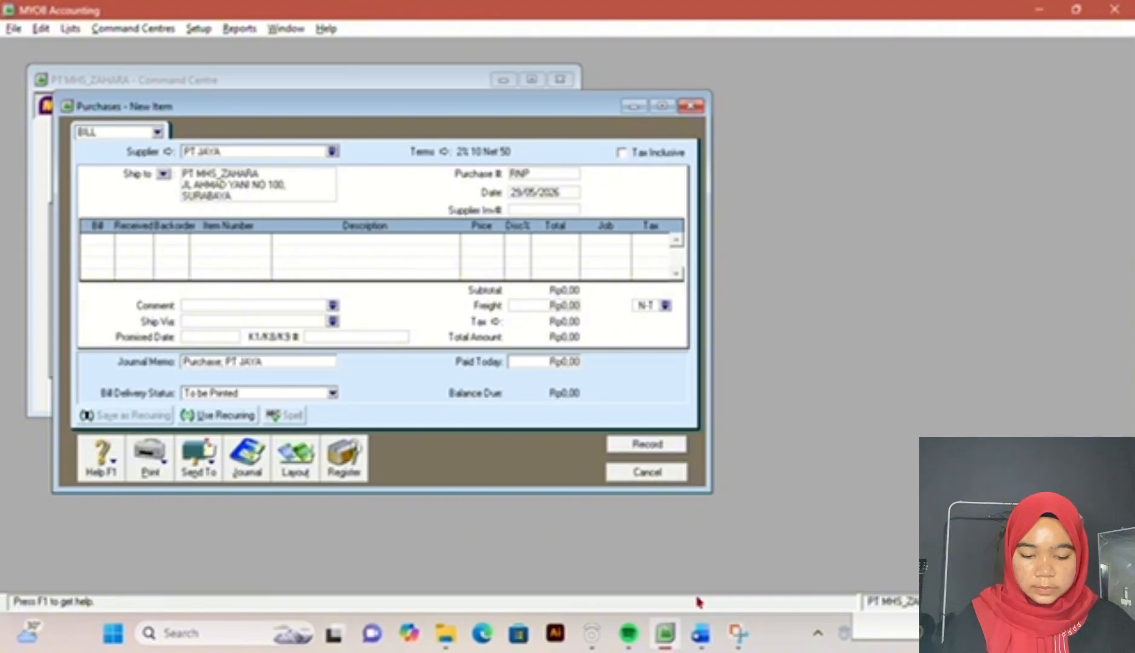
left_click(701, 634)
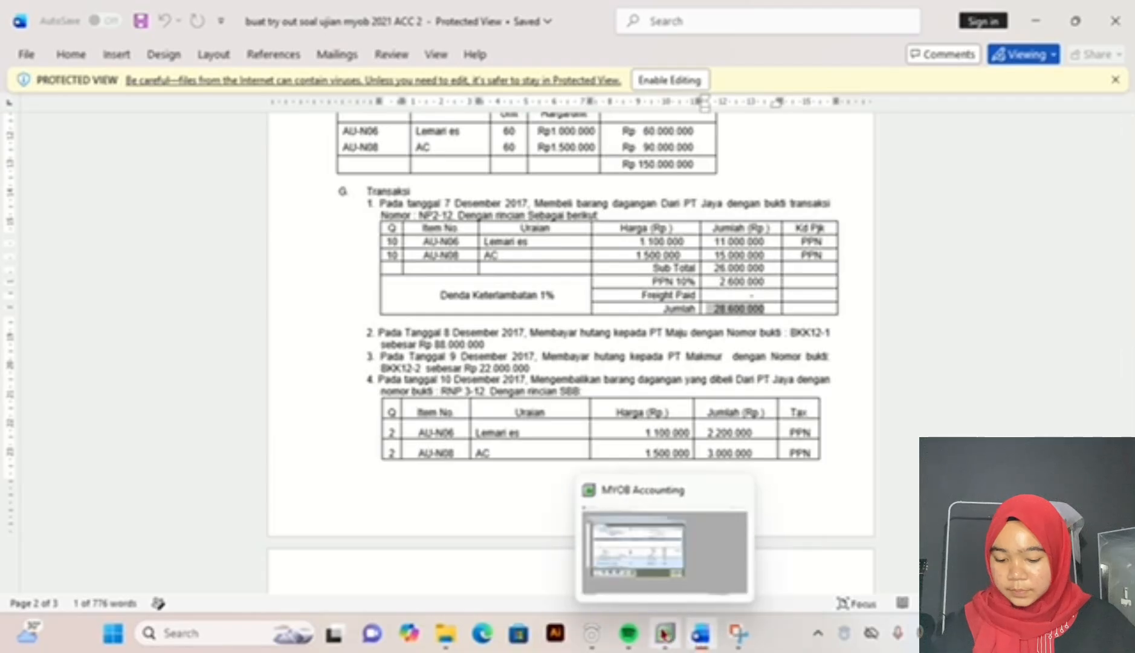
left_click(665, 633)
type("3-12")
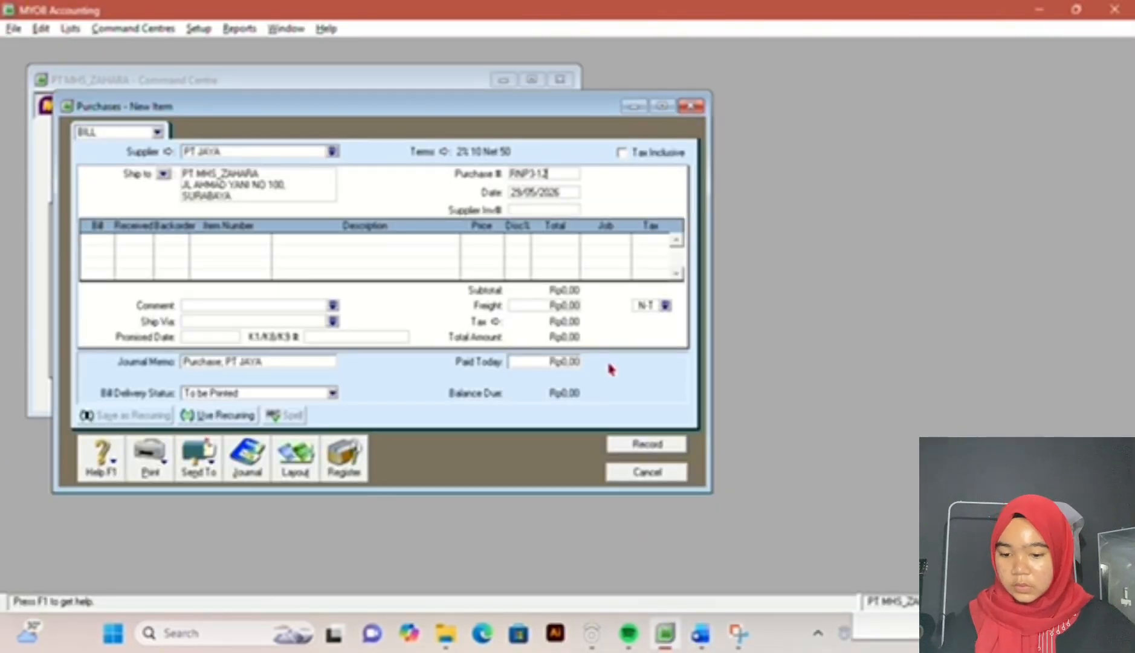
key("Tab")
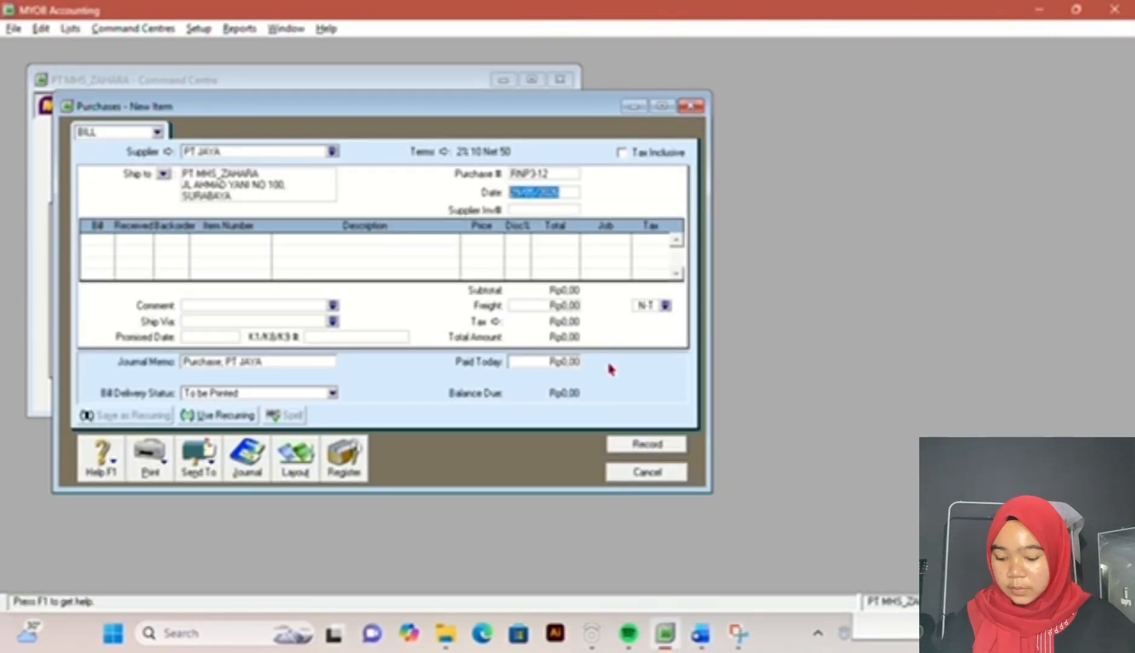
Step: Date the PT JAYA return 10/12/2017
type("0/")
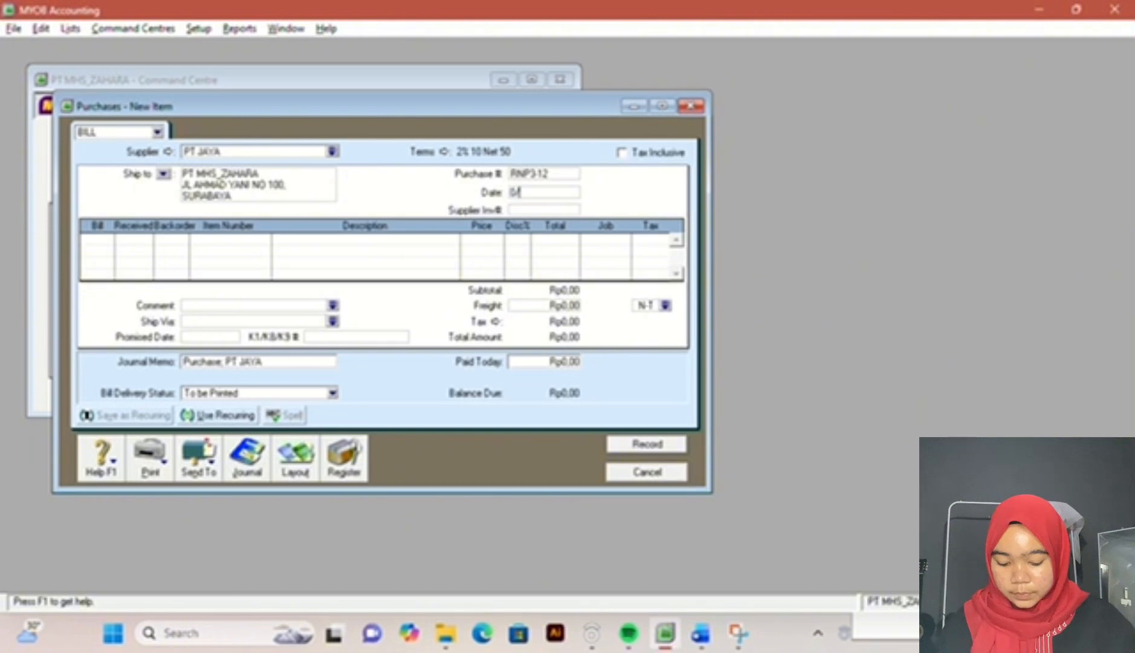
type("12/201")
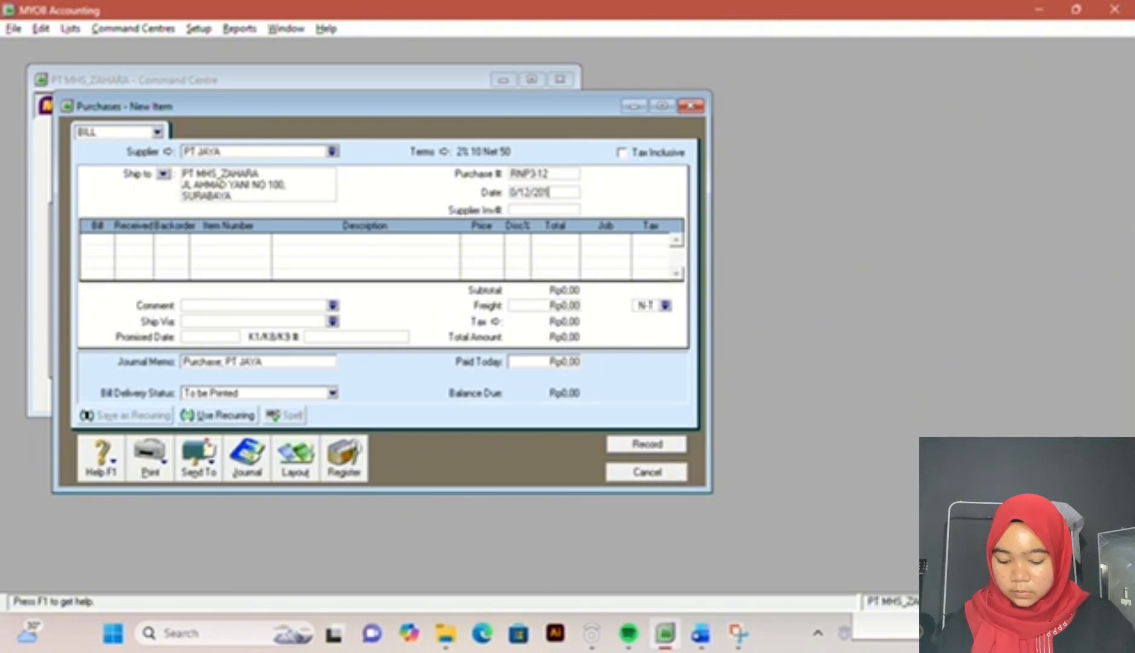
type("7")
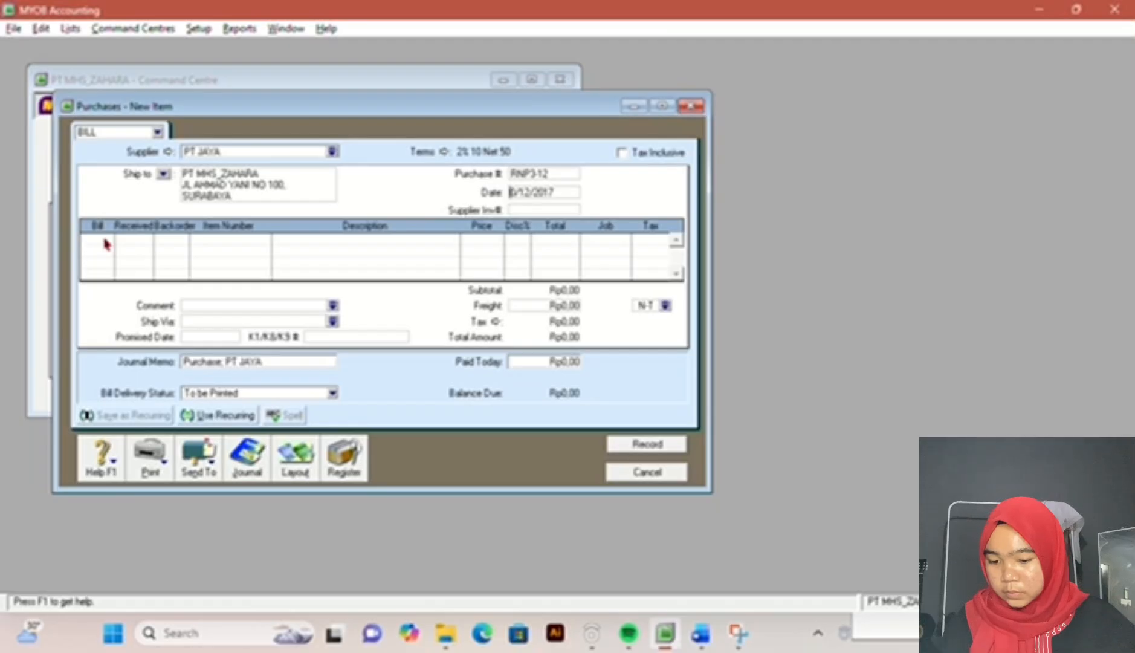
type("1")
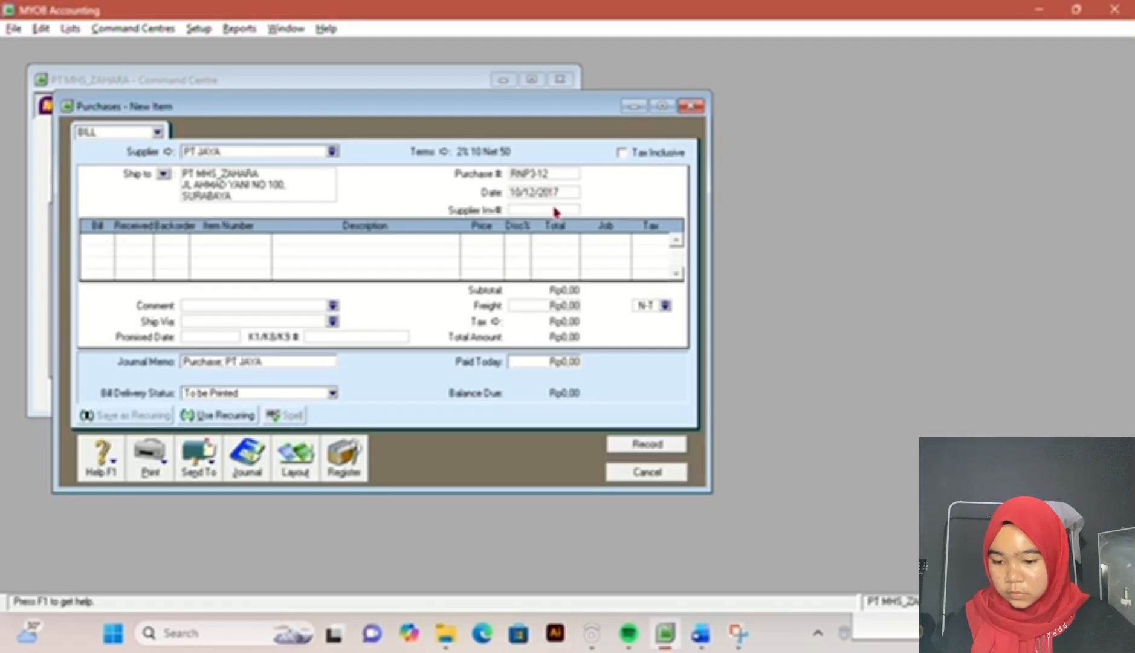
Step: Add a return line with quantity -2 of item AU-N06 LEMARI ES and check the return table in the exam document
key("Tab")
key("Tab")
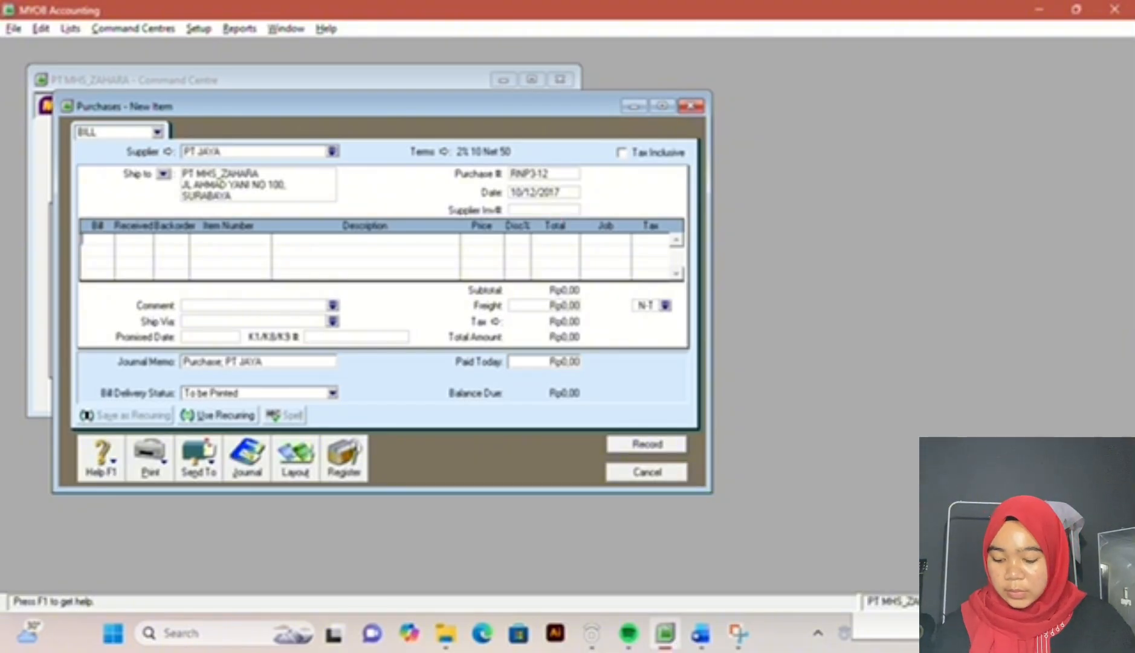
type("1")
key("Tab")
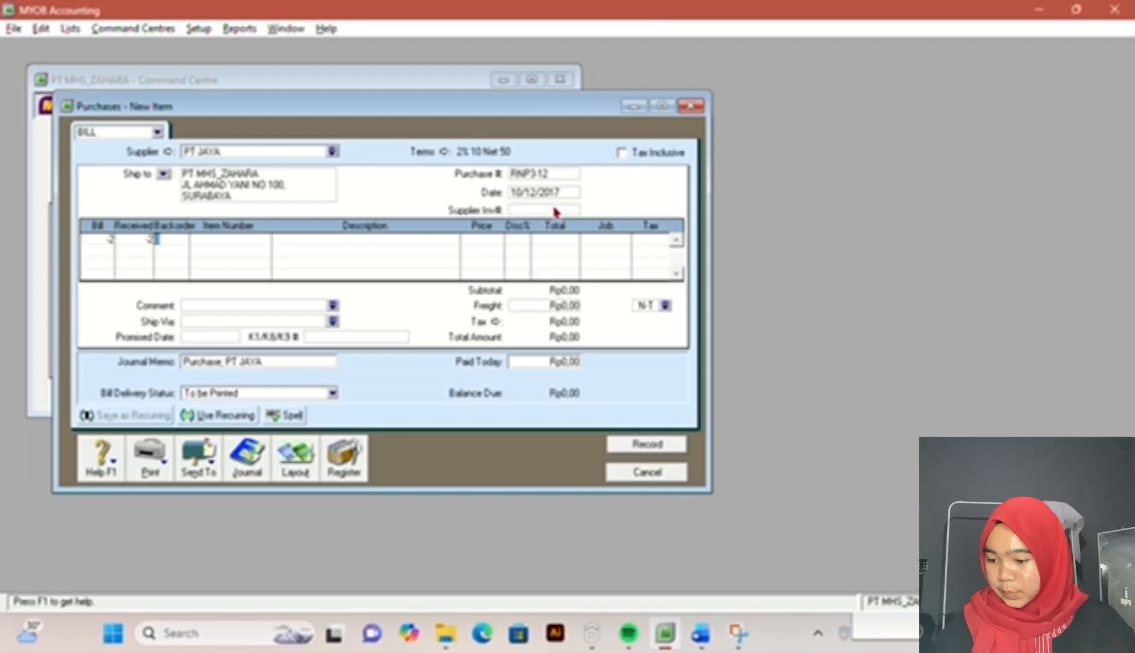
key("Tab")
key("Tab")
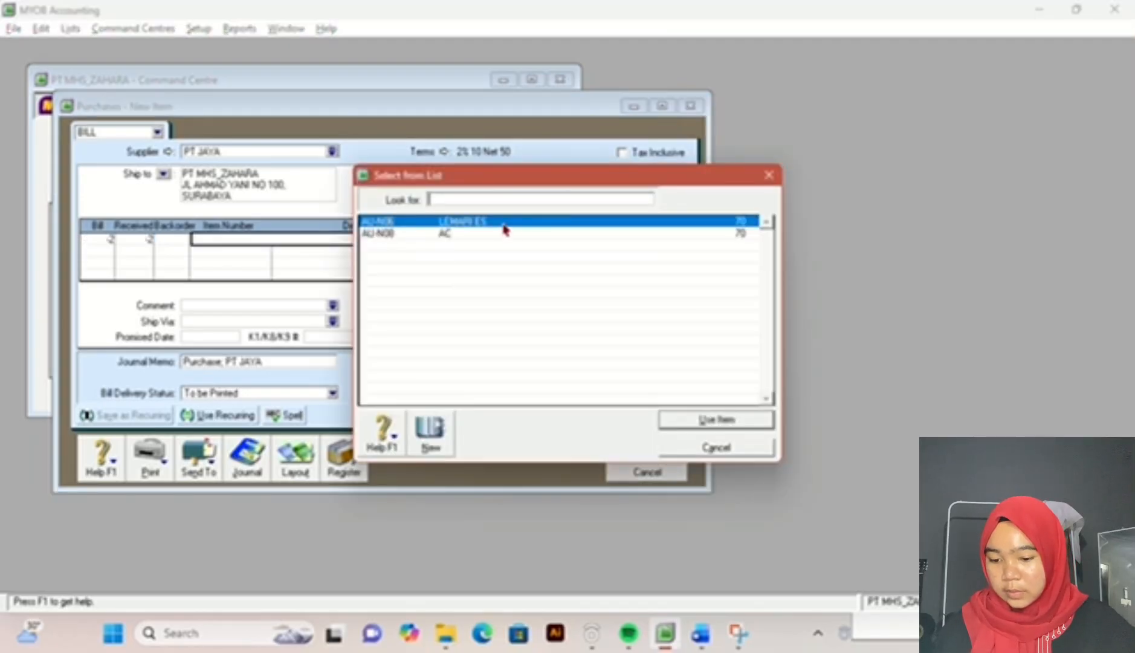
double_click(503, 224)
left_click(701, 633)
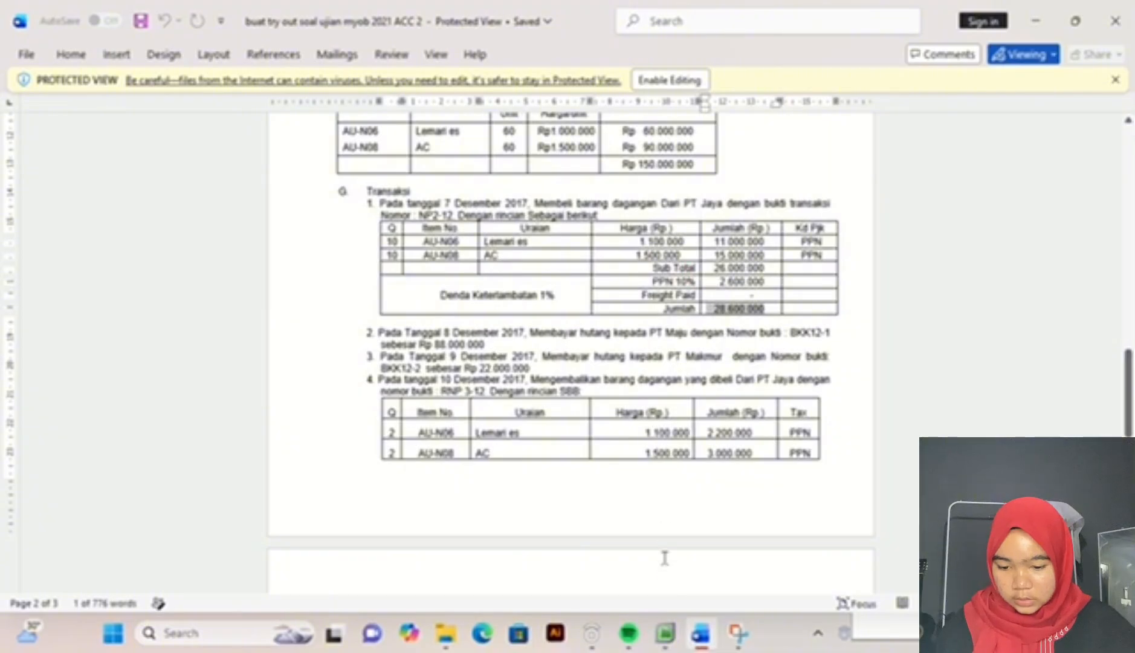
left_click(665, 632)
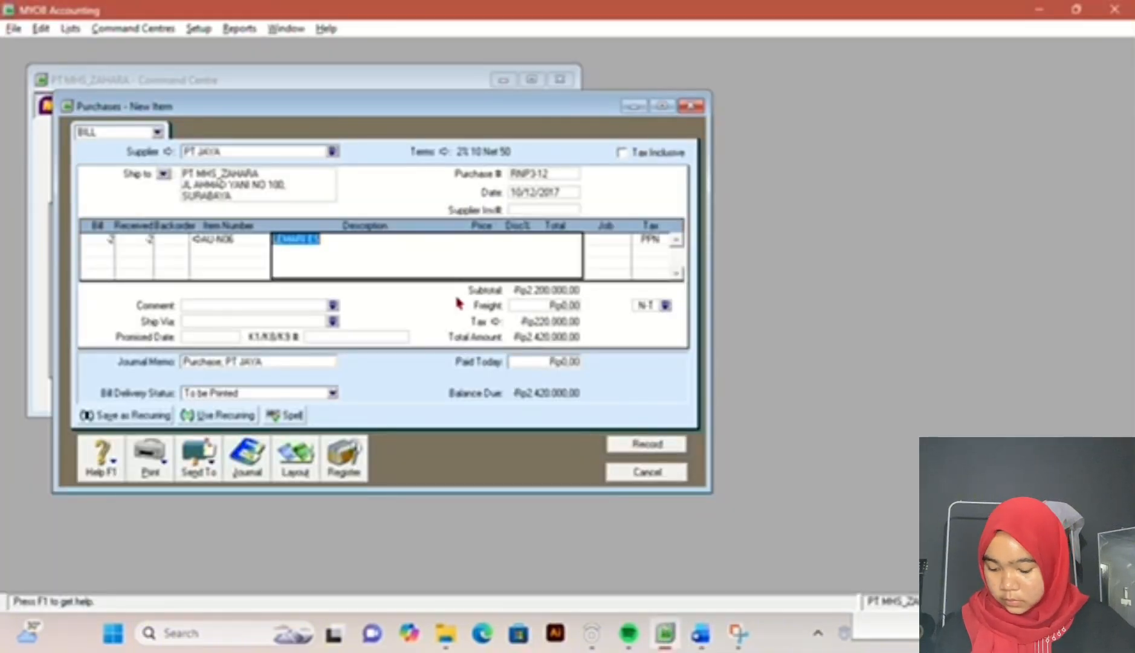
Step: Add a second return line with quantity -2 of item AU-N08 to the PT JAYA bill
key("Tab")
key("Tab")
key("Tab")
key("Tab")
key("Tab")
key("Tab")
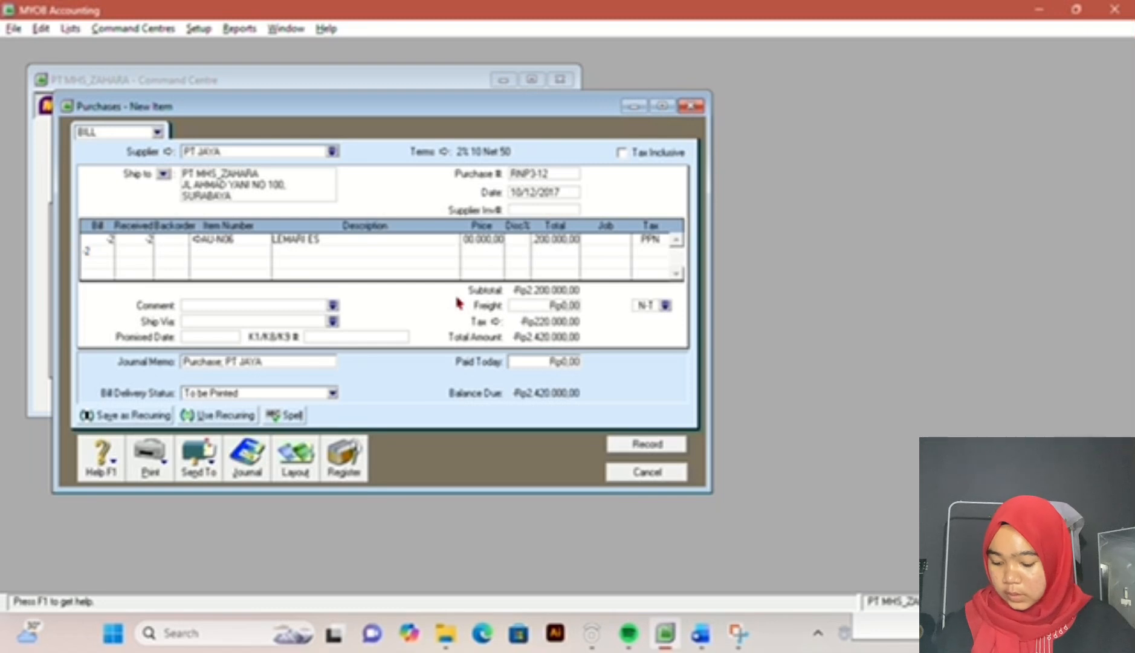
key("Tab")
key("Tab")
key("Tab")
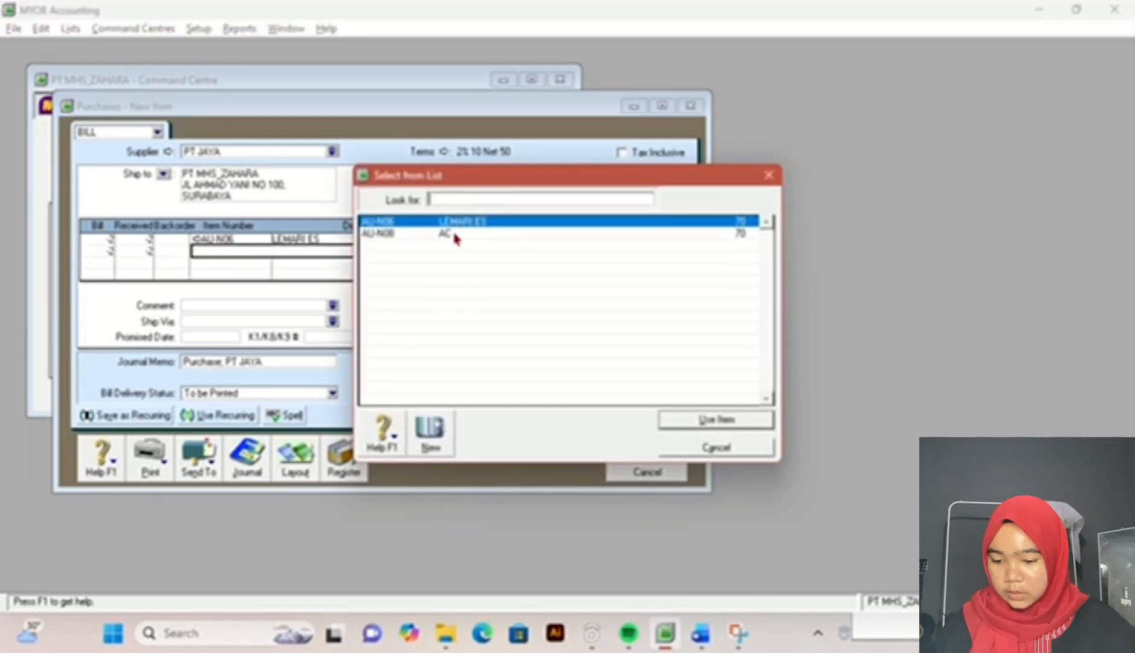
double_click(455, 237)
Step: Enter AC as the description of the AU-N08 return line
key("BackSpace")
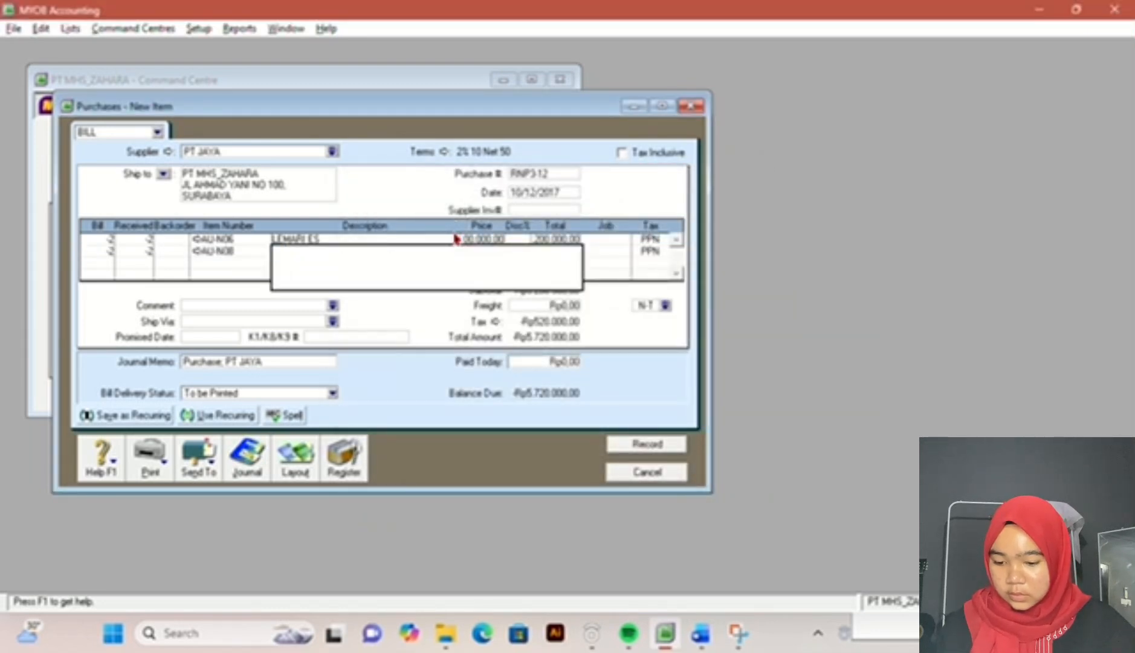
key("Tab")
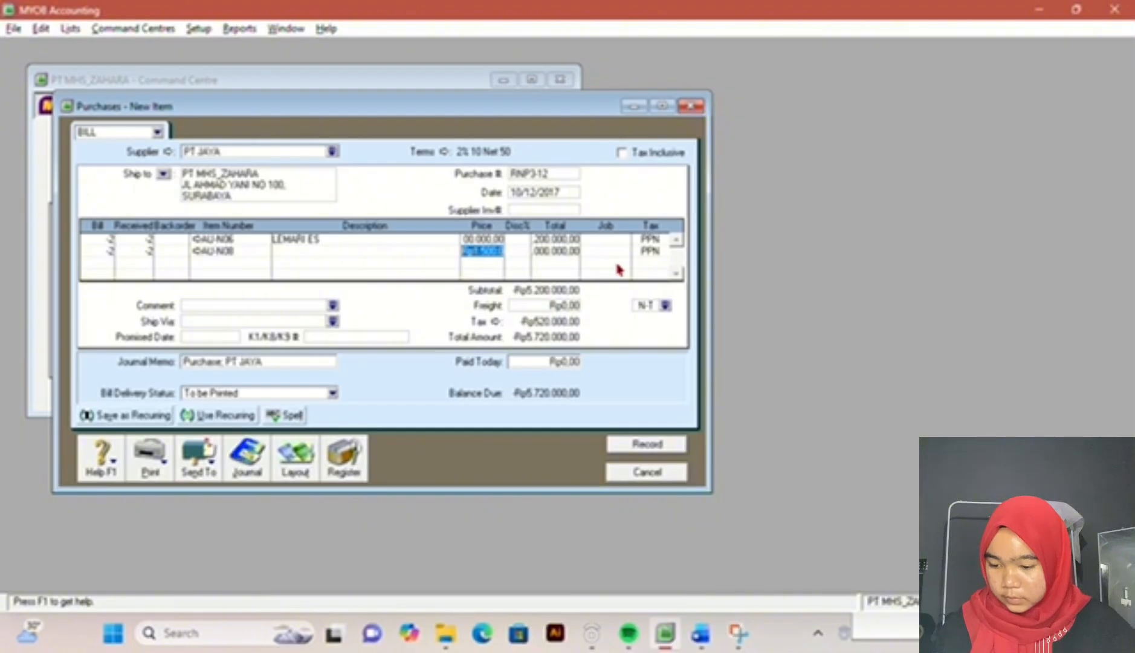
left_click(219, 250)
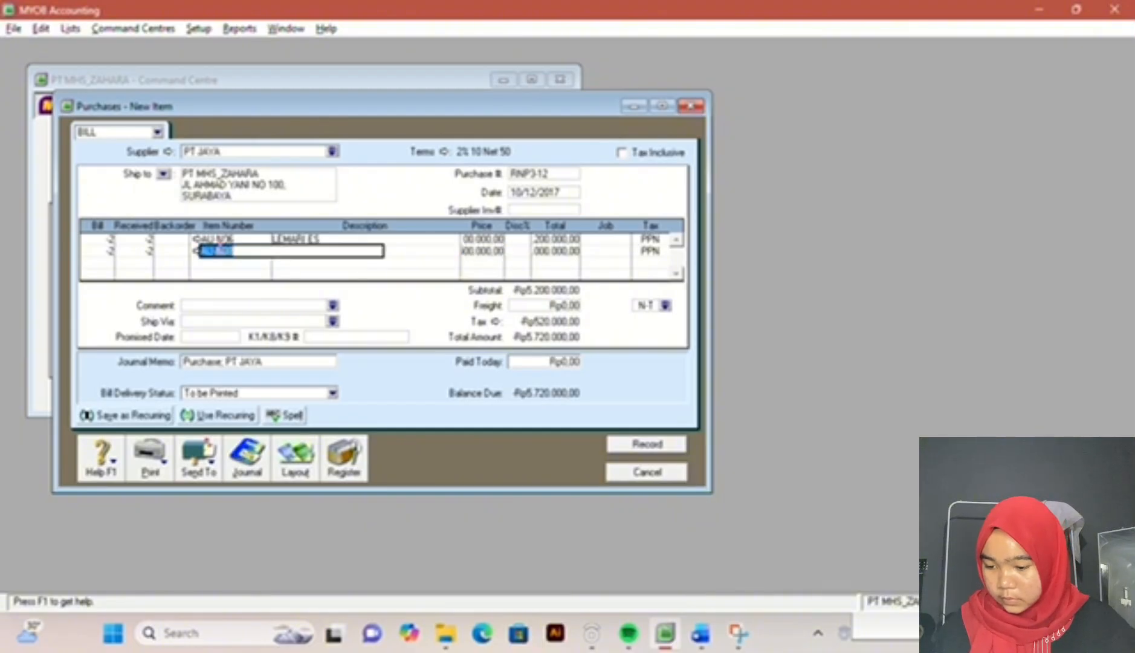
left_click(285, 250)
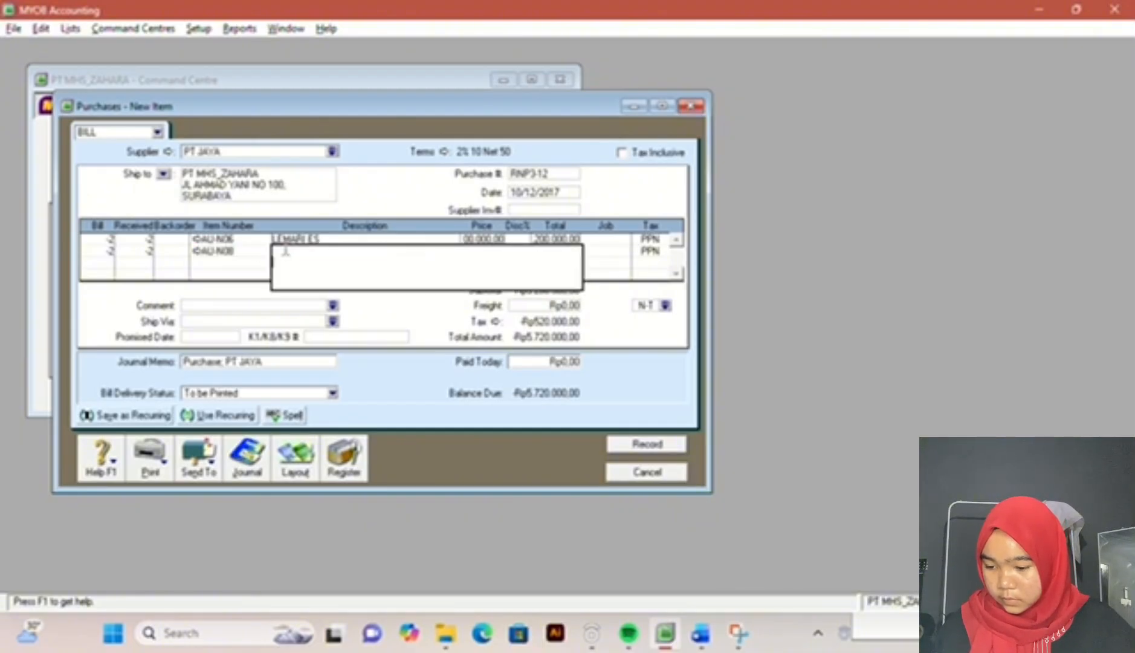
type("ACL")
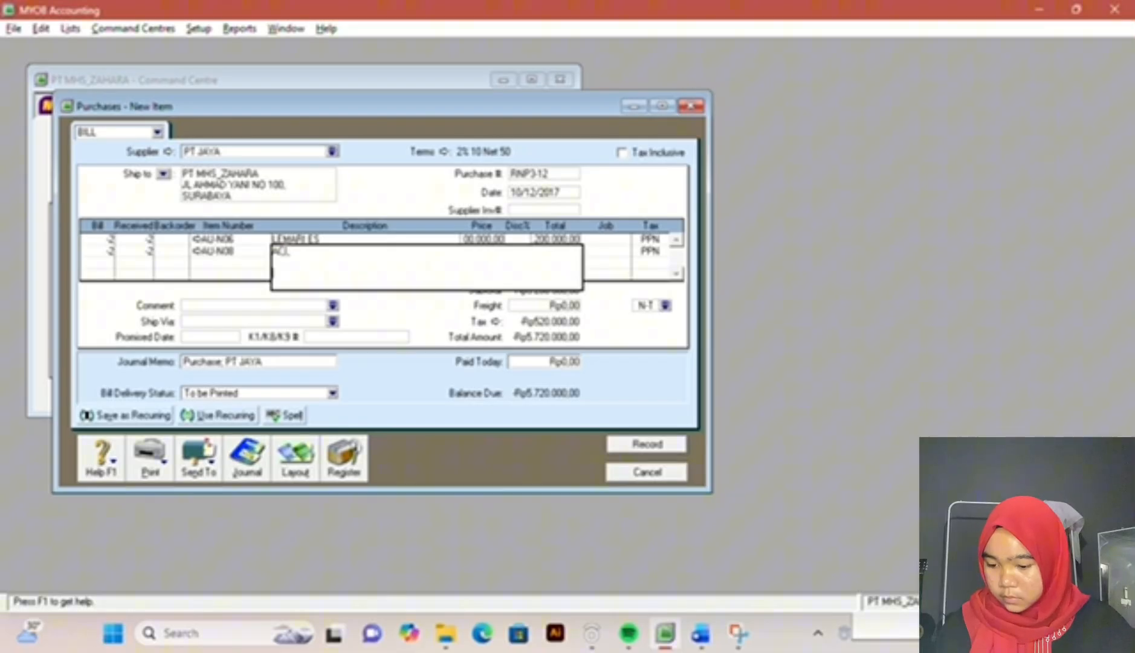
key("Tab")
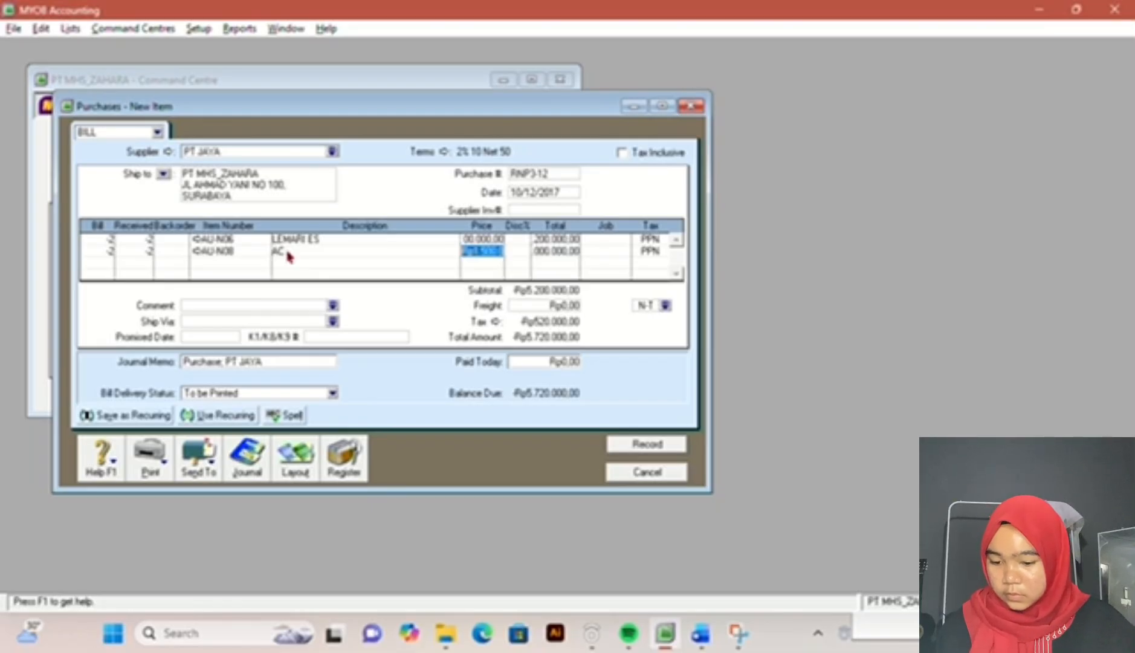
Step: Check the return's totals in the Word exam document, record the PT JAYA return in MYOB Accounting and close the purchase entry
left_click(701, 640)
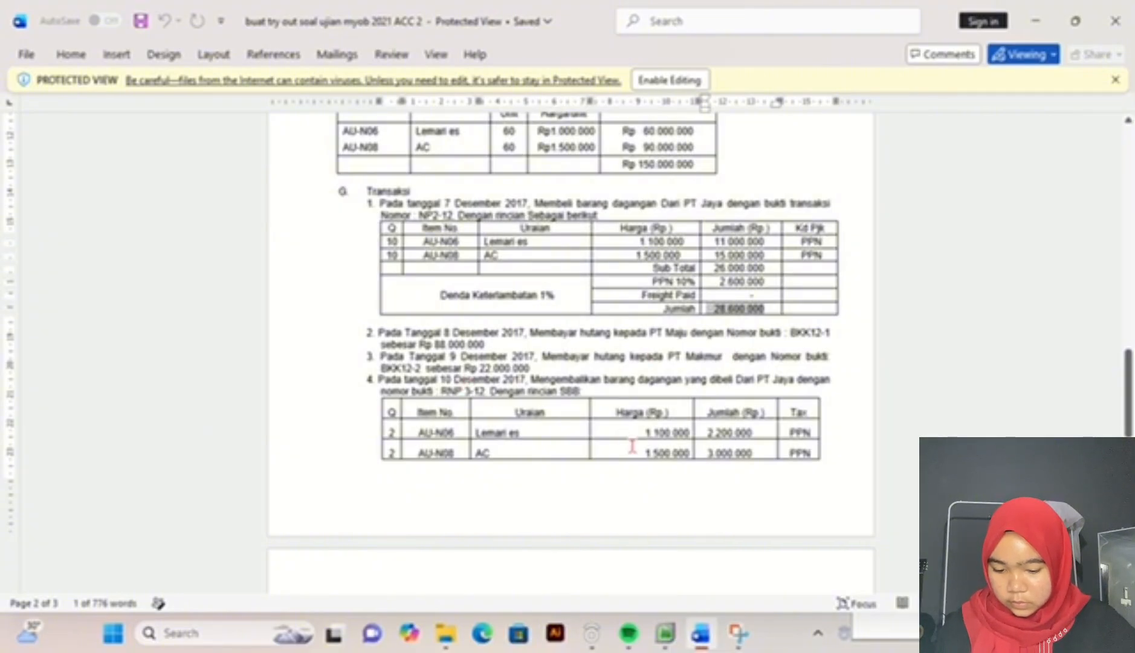
scroll(633, 445, "down", 5)
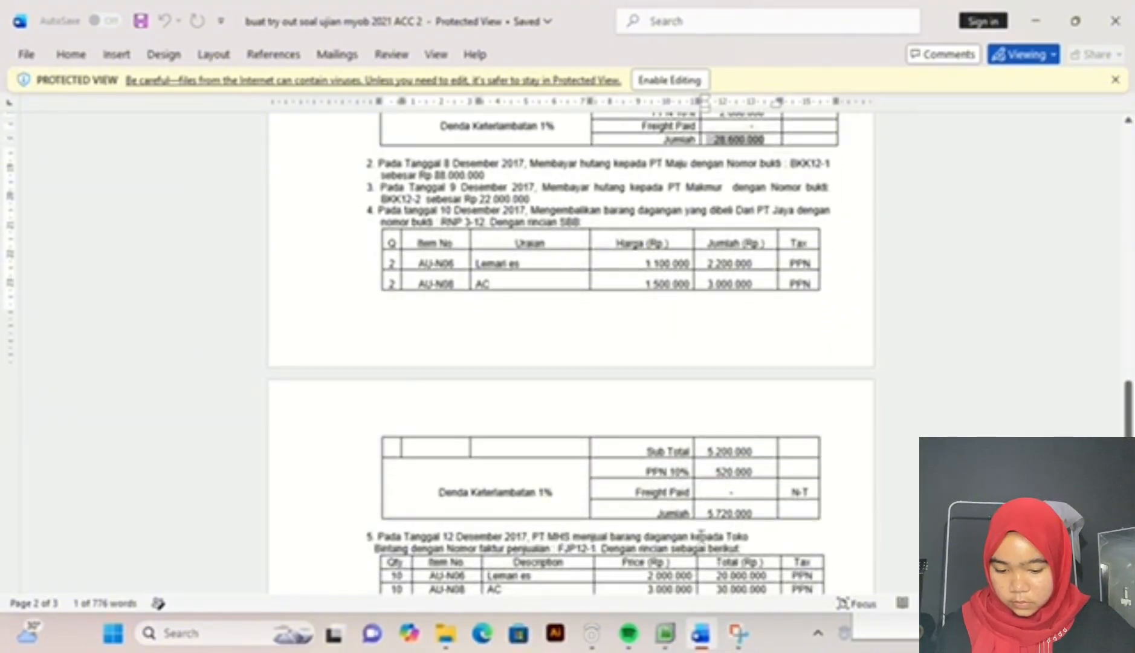
scroll(710, 464, "down", 1)
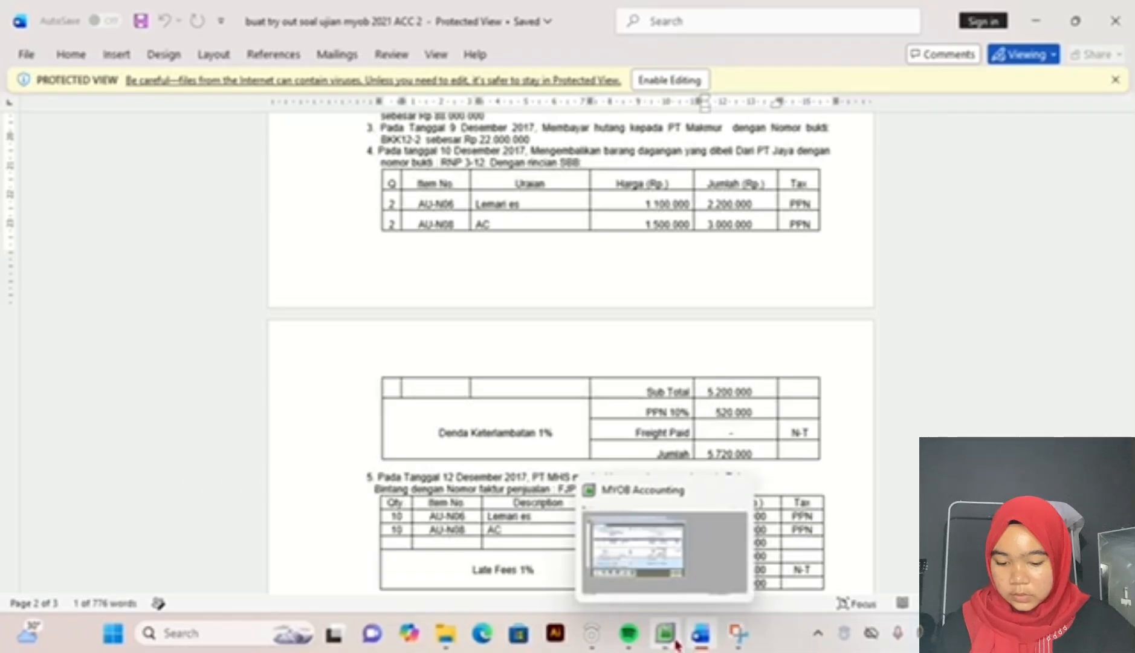
left_click(676, 643)
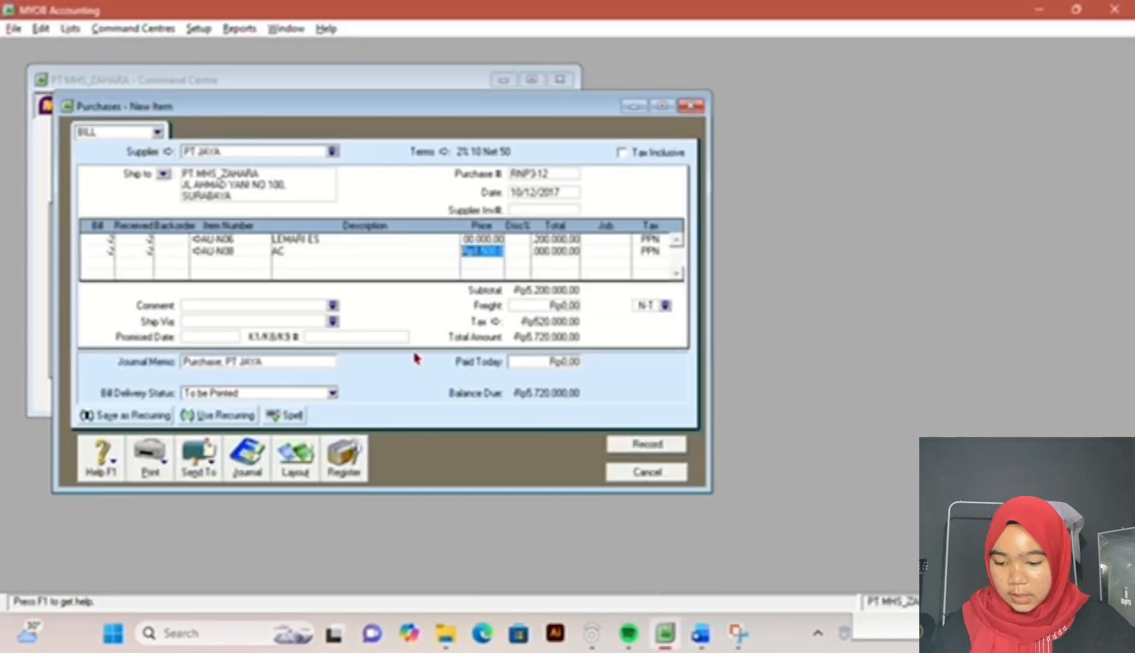
left_click(665, 455)
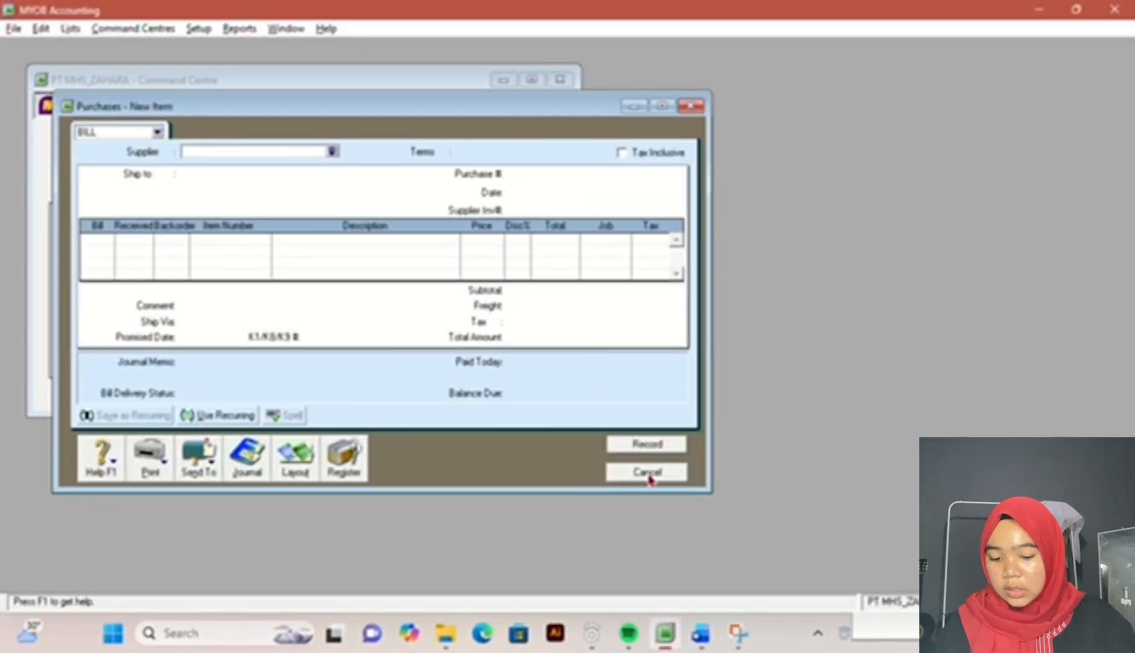
left_click(647, 472)
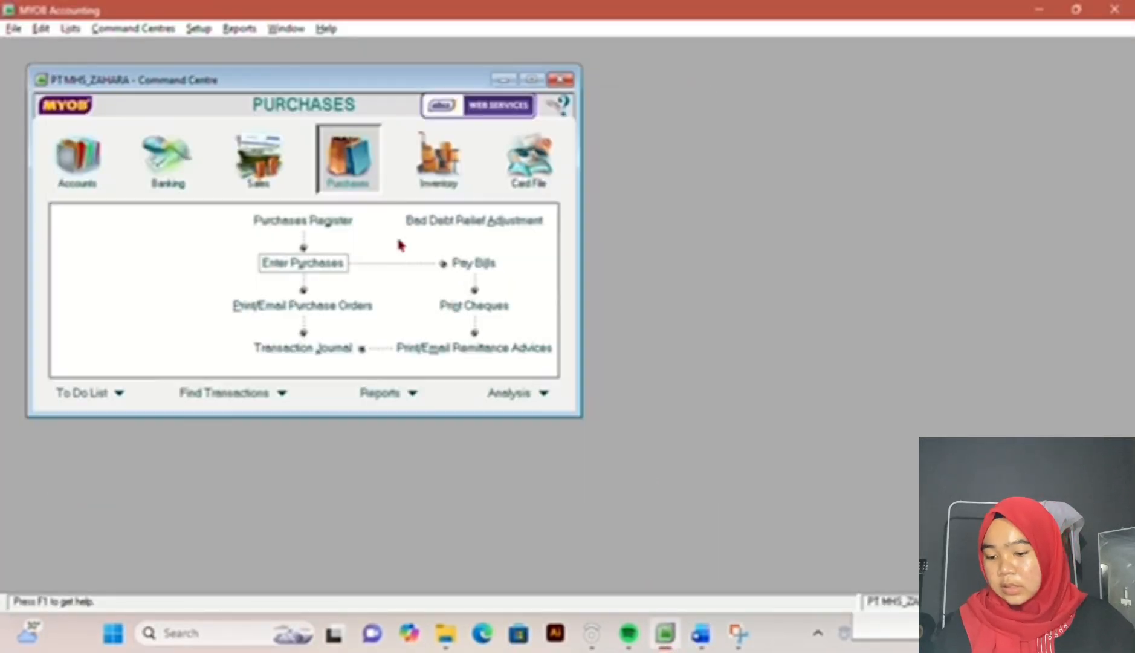
Step: Find the PT JAYA return among the purchases register's returns and debits and start applying it to a purchase
left_click(334, 227)
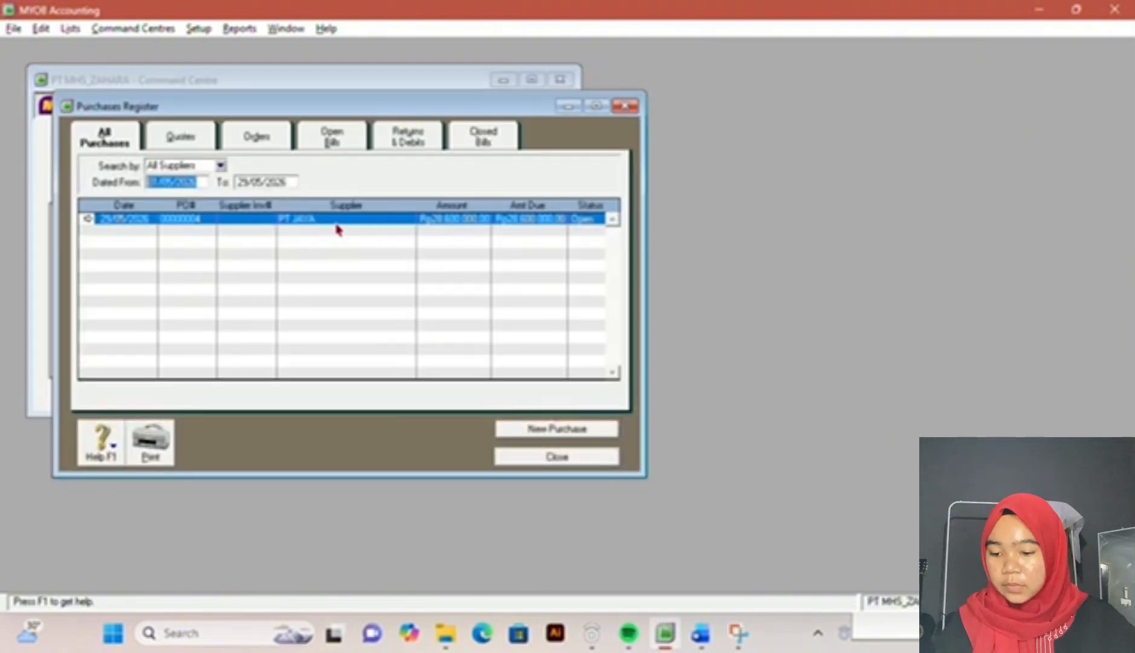
left_click(396, 142)
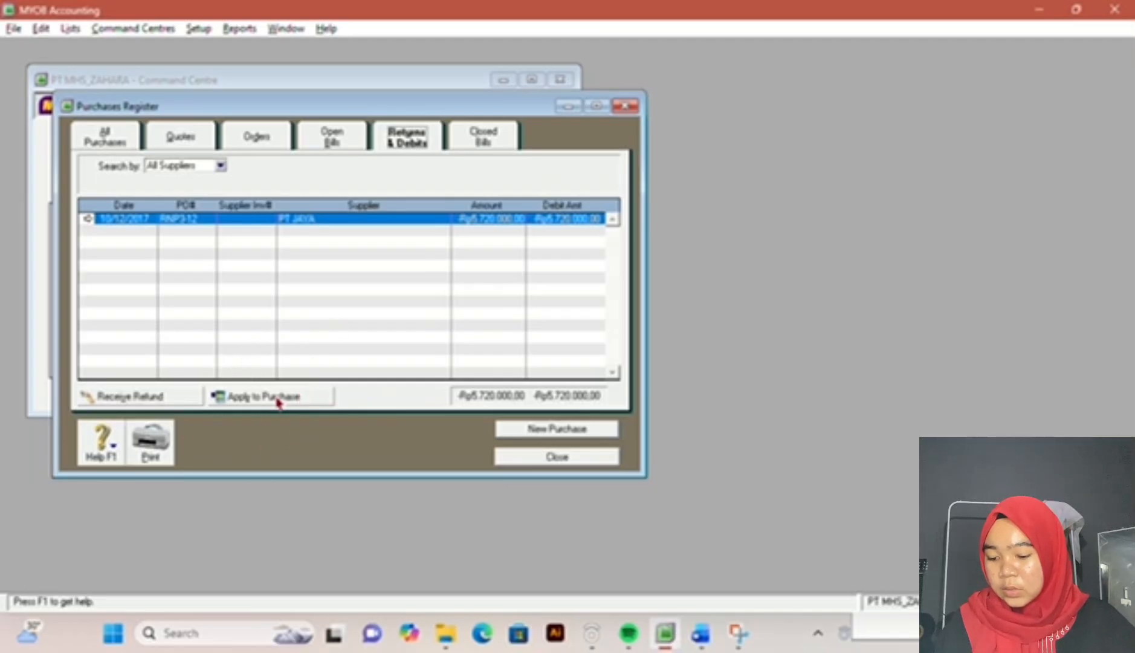
left_click(304, 404)
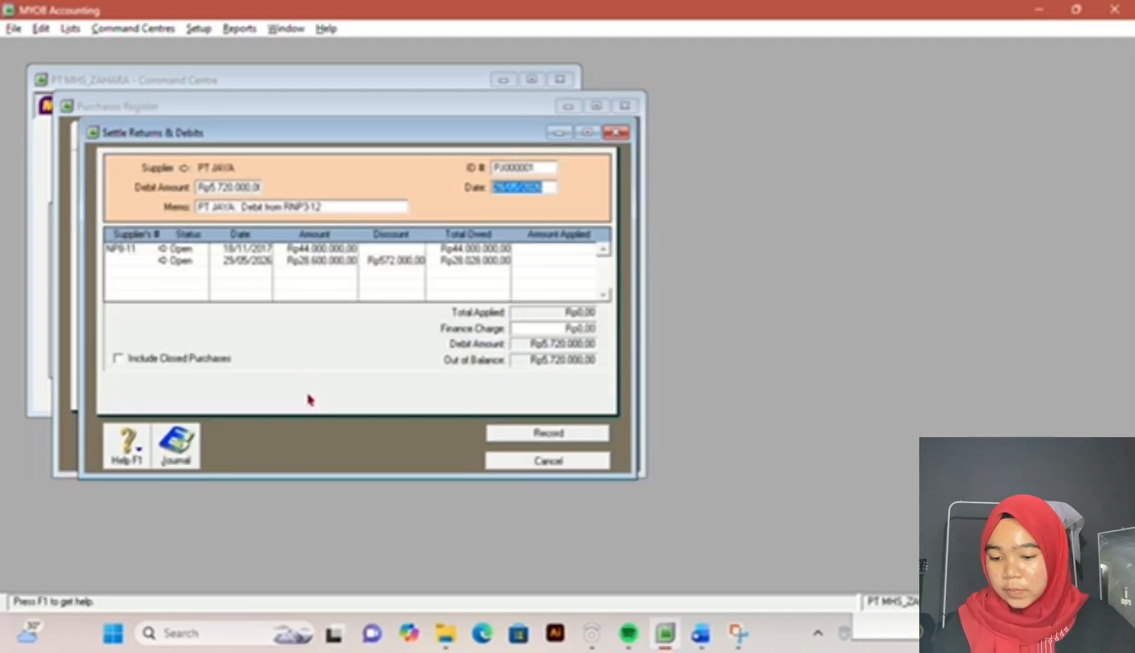
Step: Set the debit settlement's ID number to rnp3-12, as given in the exam document, and its date to 10/12/2017
left_click(513, 169)
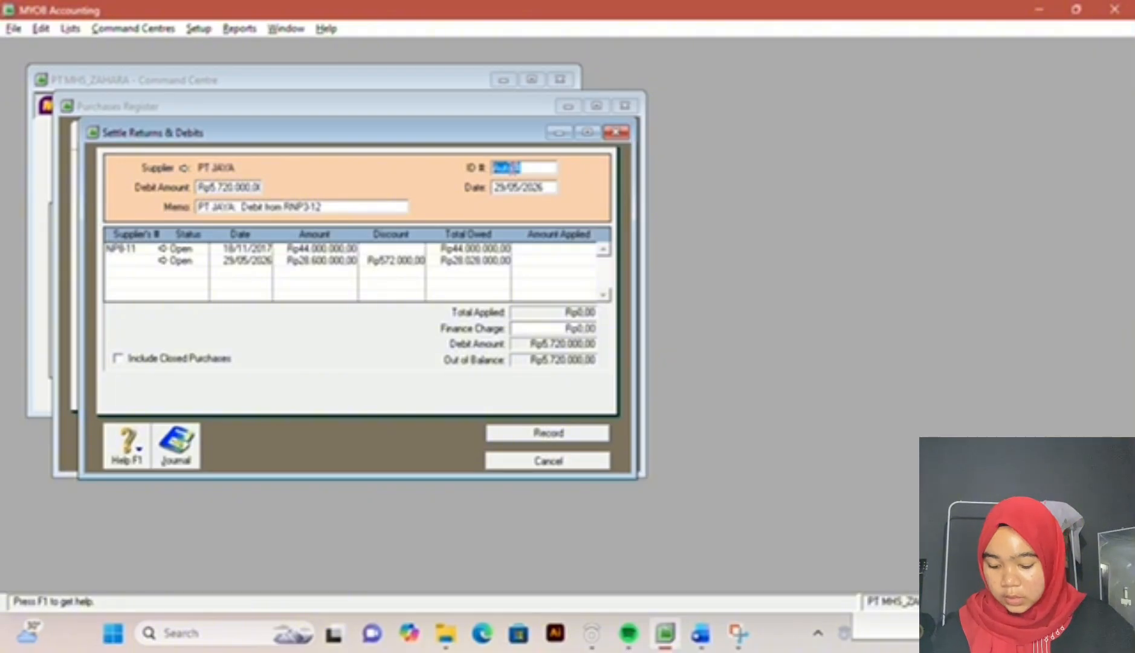
left_click(700, 633)
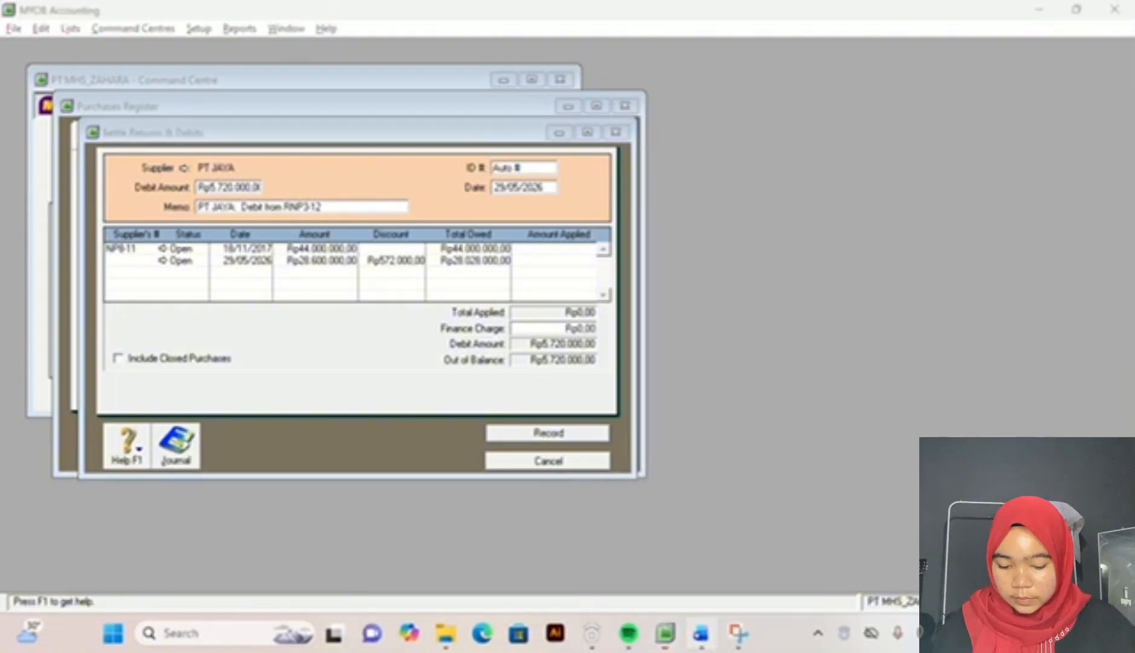
left_click(665, 642)
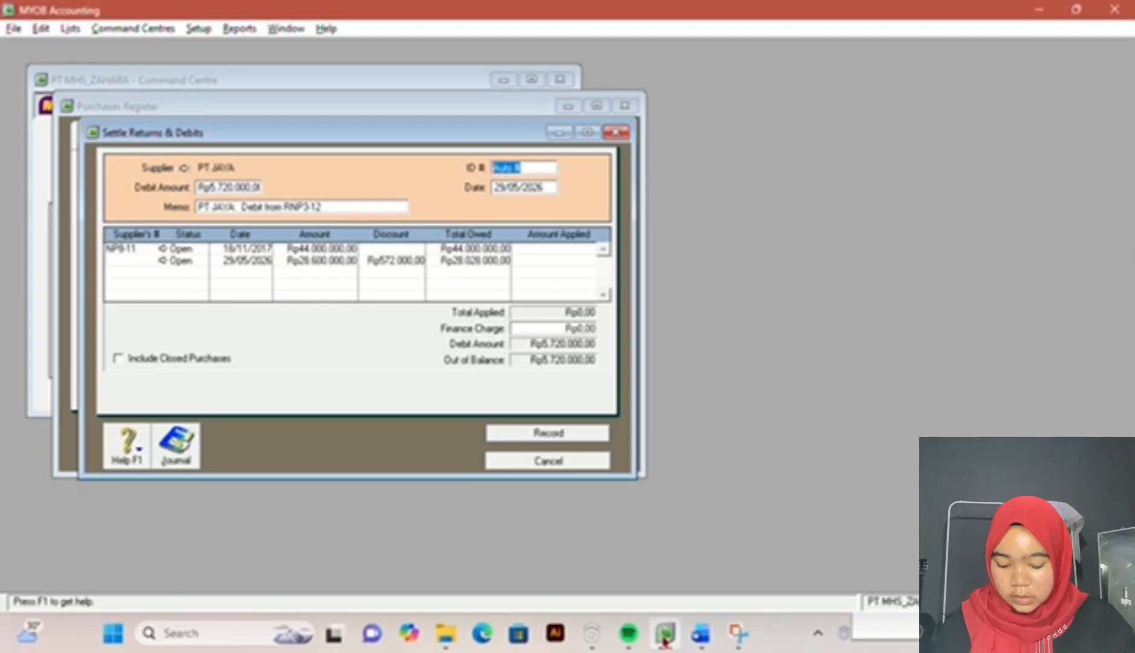
type("rnp3-12")
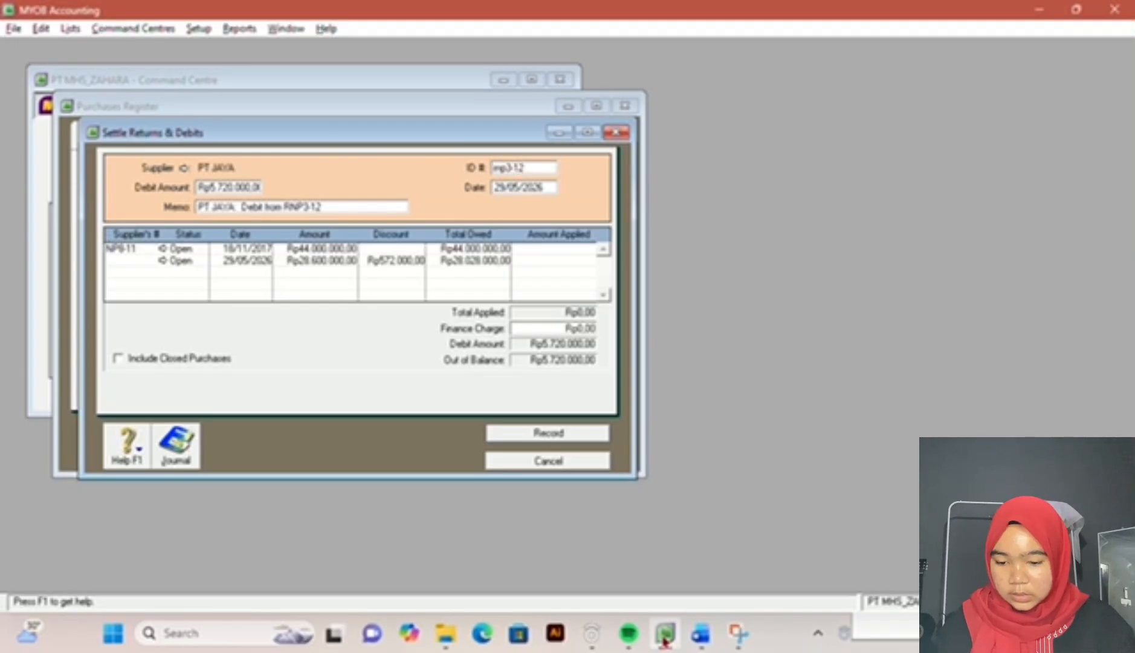
key("Tab")
type("1")
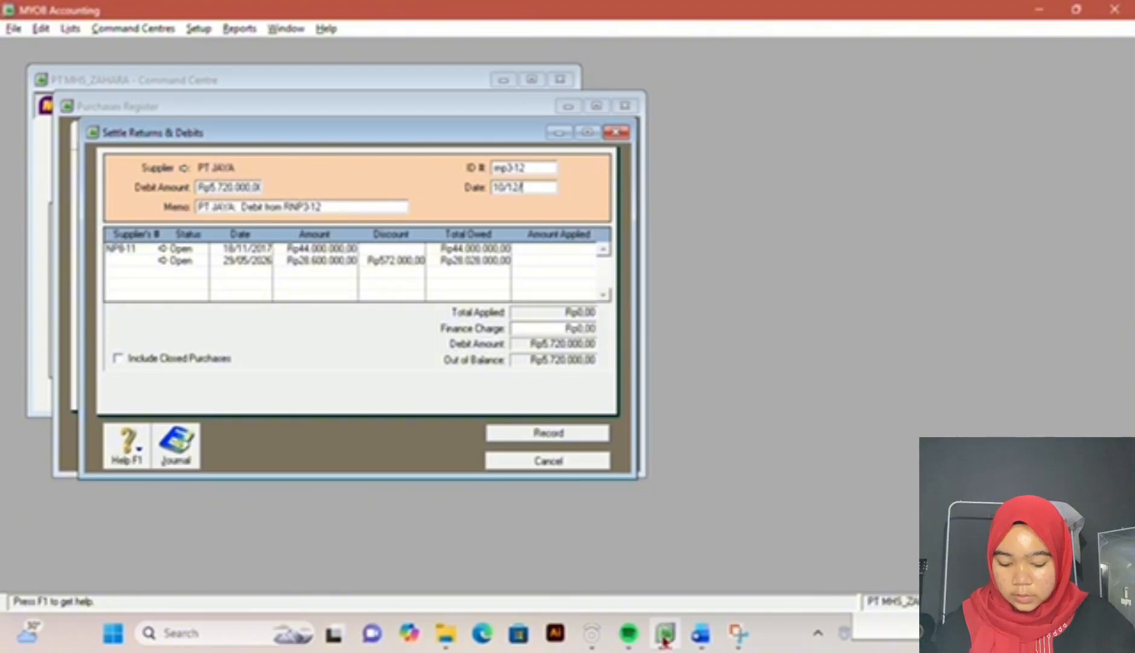
type("0/12/2017")
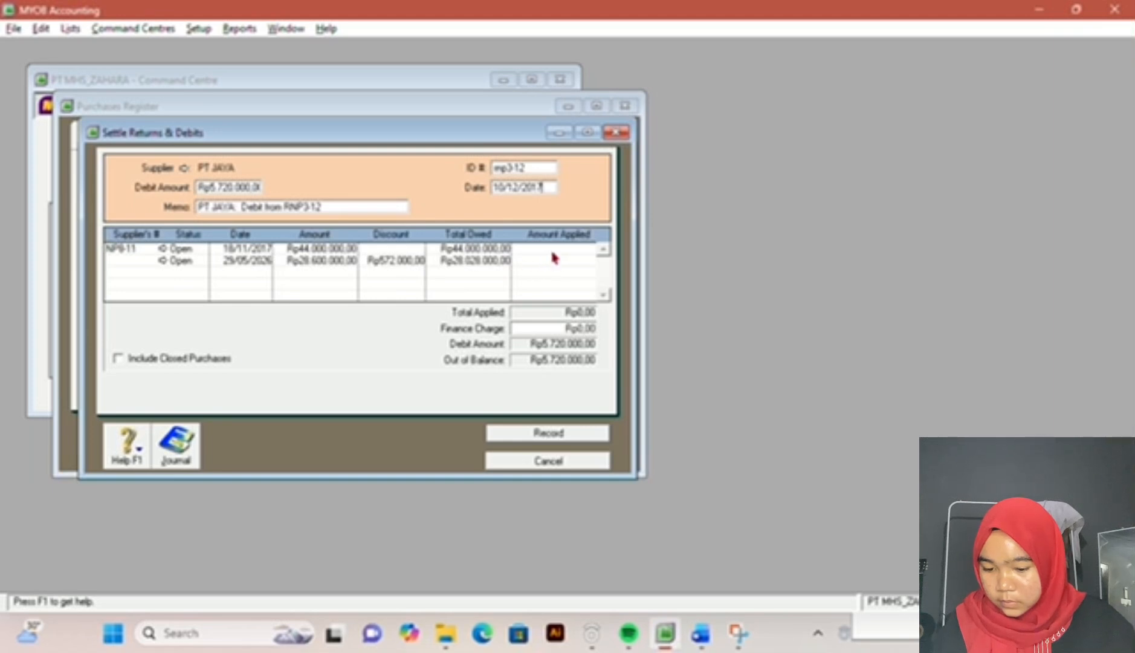
Step: Review transactions 1 to 4 in the Word exam document to match the PT Jaya return with its original purchase
left_click(700, 634)
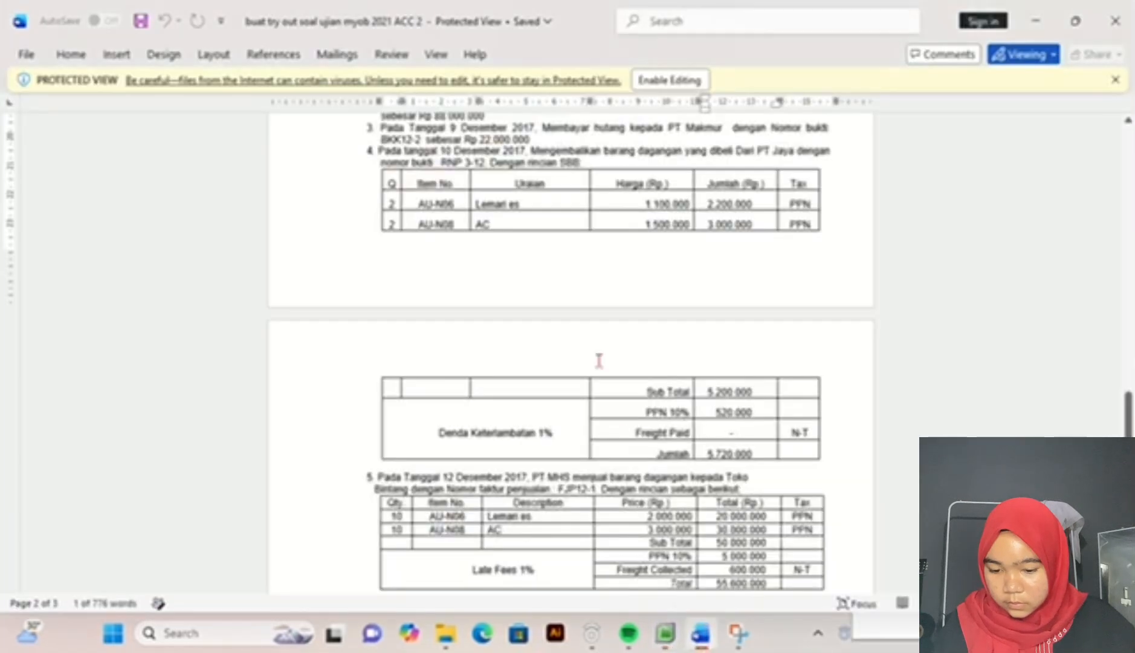
scroll(511, 193, "up", 3)
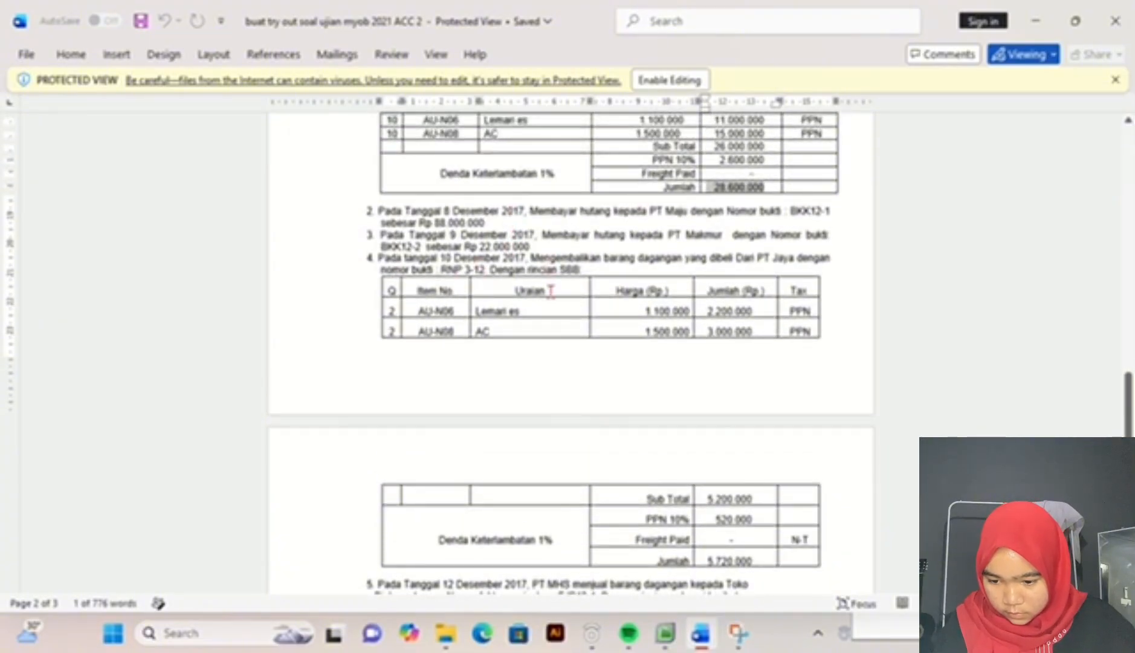
scroll(551, 291, "down", 5)
scroll(550, 291, "up", 2)
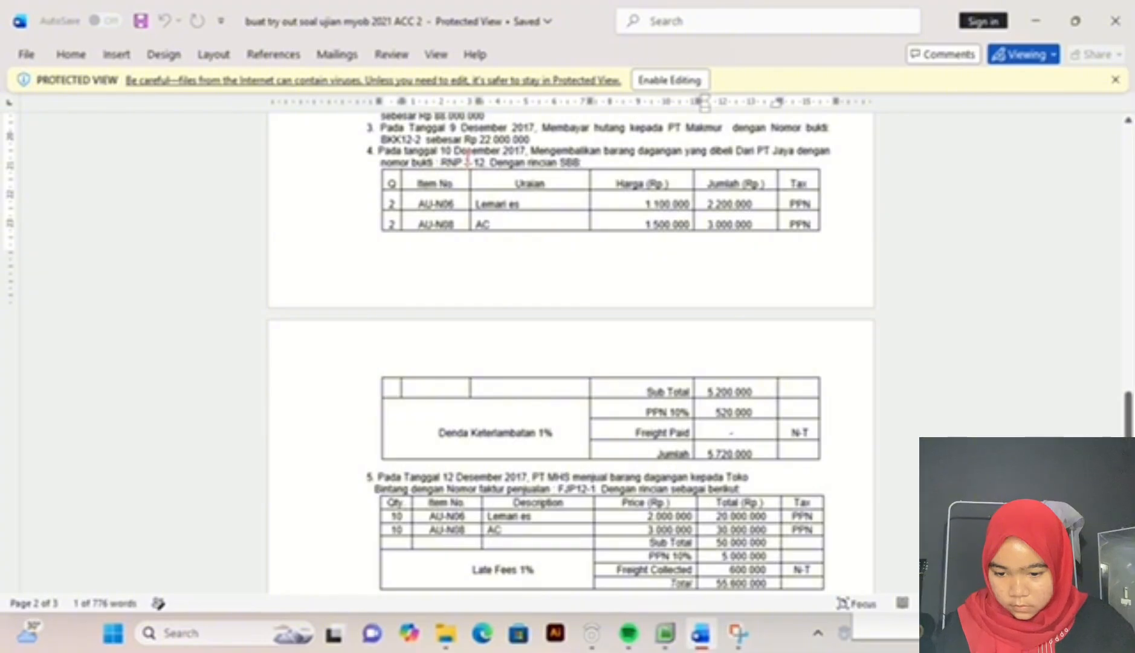
scroll(469, 159, "up", 2)
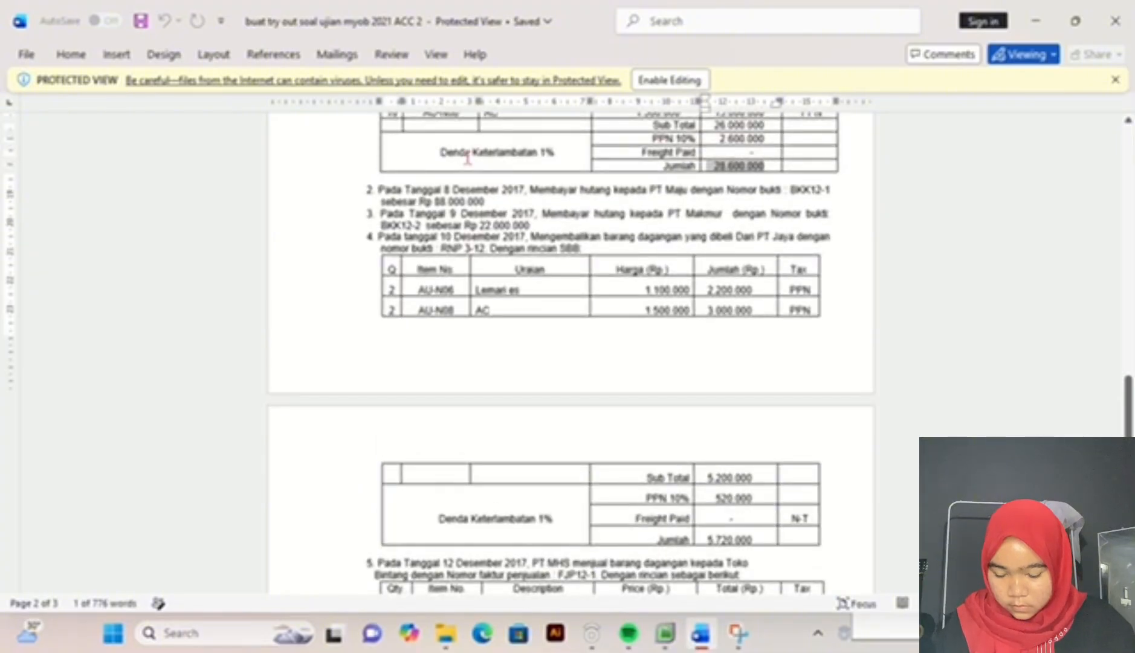
scroll(469, 158, "up", 2)
scroll(469, 159, "up", 2)
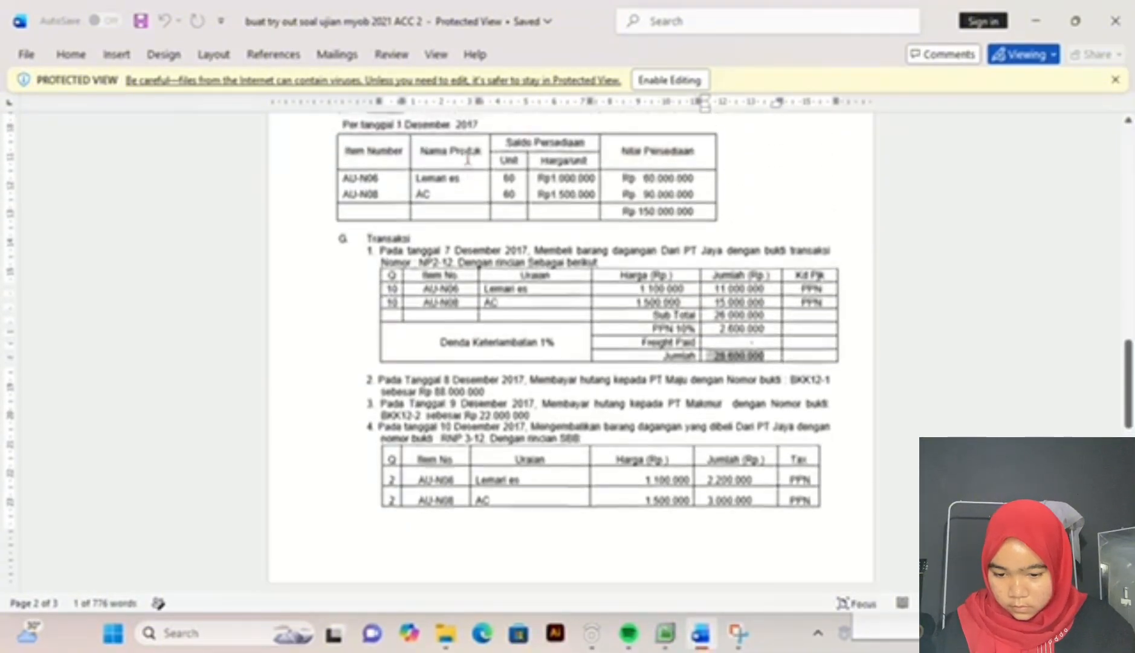
scroll(468, 160, "down", 2)
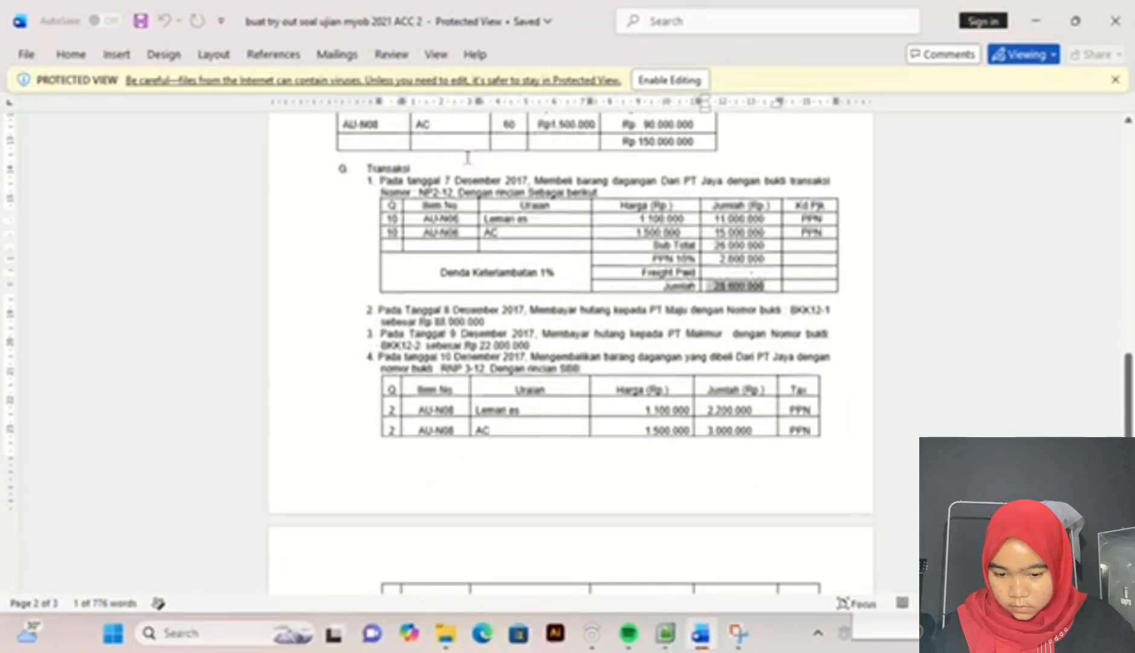
left_click(666, 633)
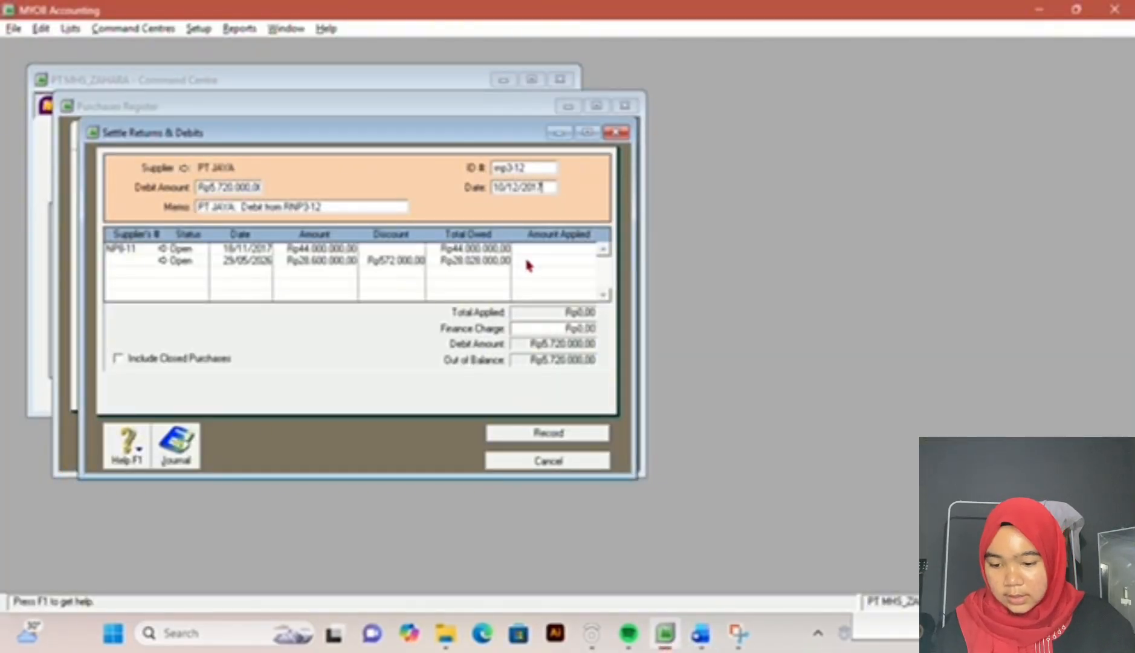
Step: Apply Rp5.720.000,00 of the debit to PT JAYA's Rp28.600.000,00 bill and record the settlement
left_click(524, 259)
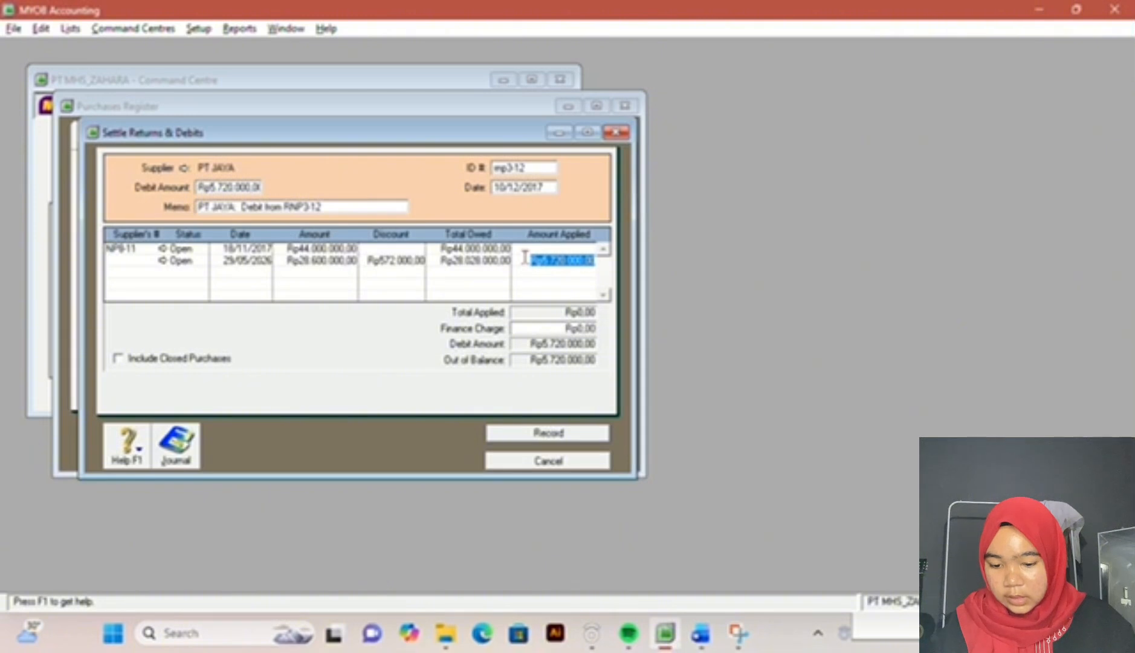
key("Tab")
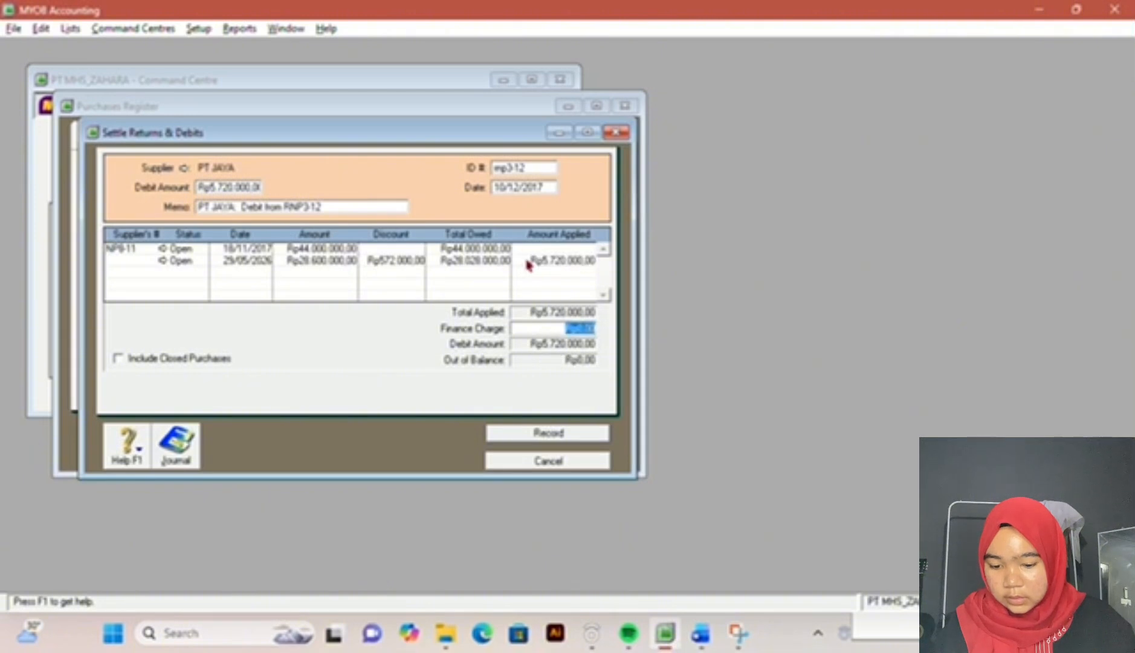
left_click(573, 442)
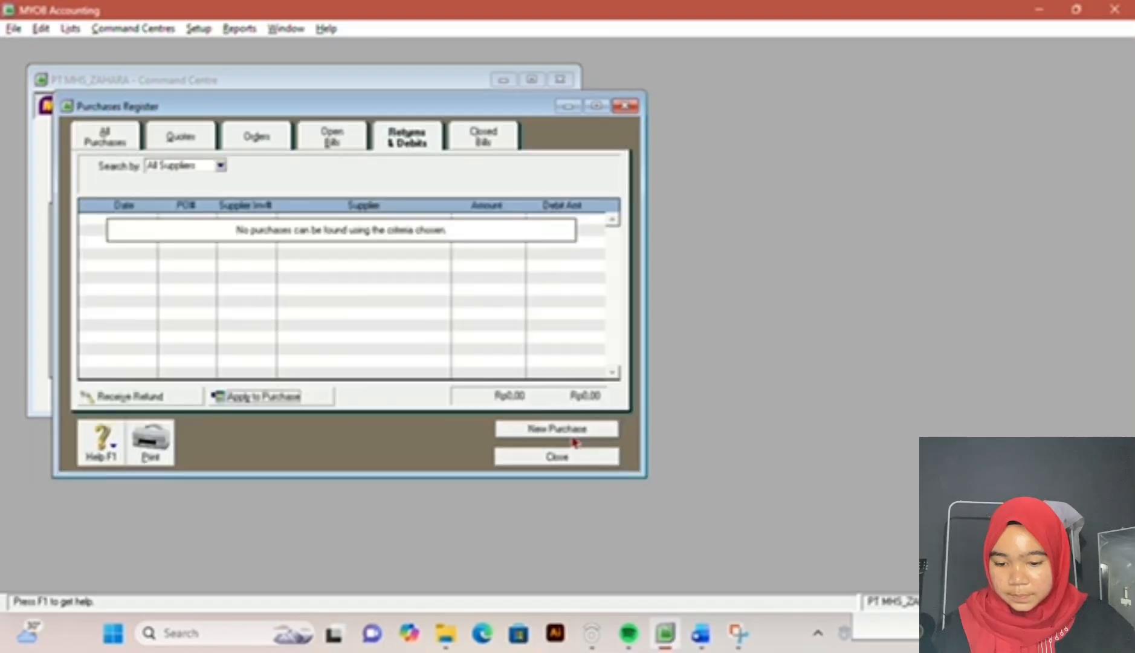
Step: Start a new sales entry in MYOB and check transaction 5, the Toko Bintang sale, in the Word exam document
key("alt+Tab")
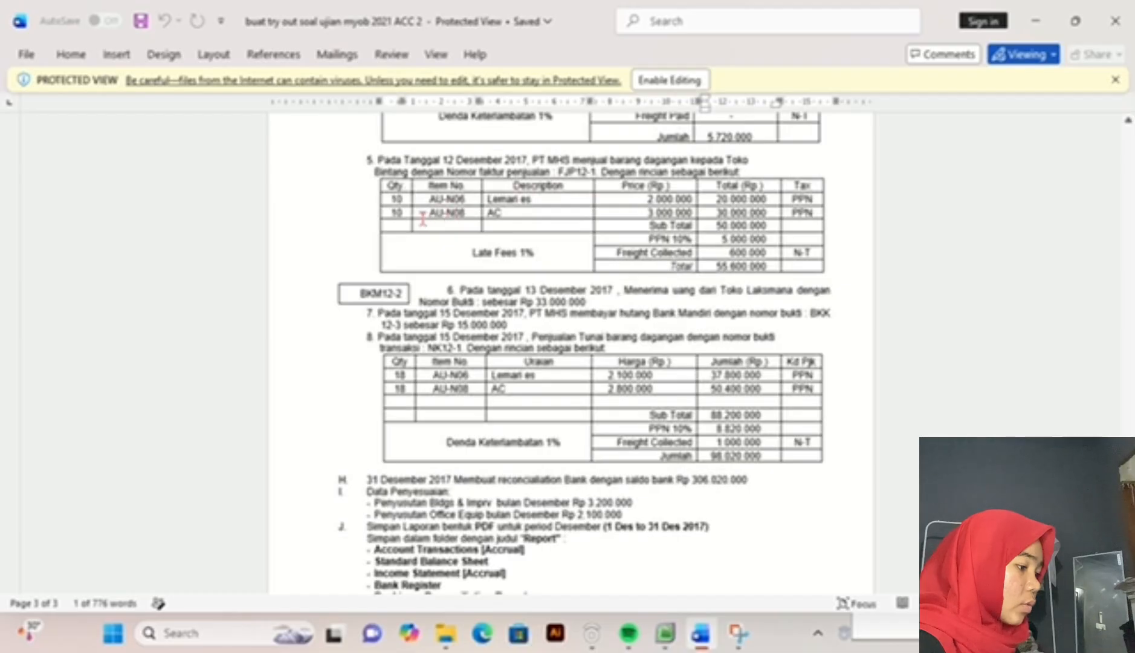
left_click(665, 632)
left_click(261, 182)
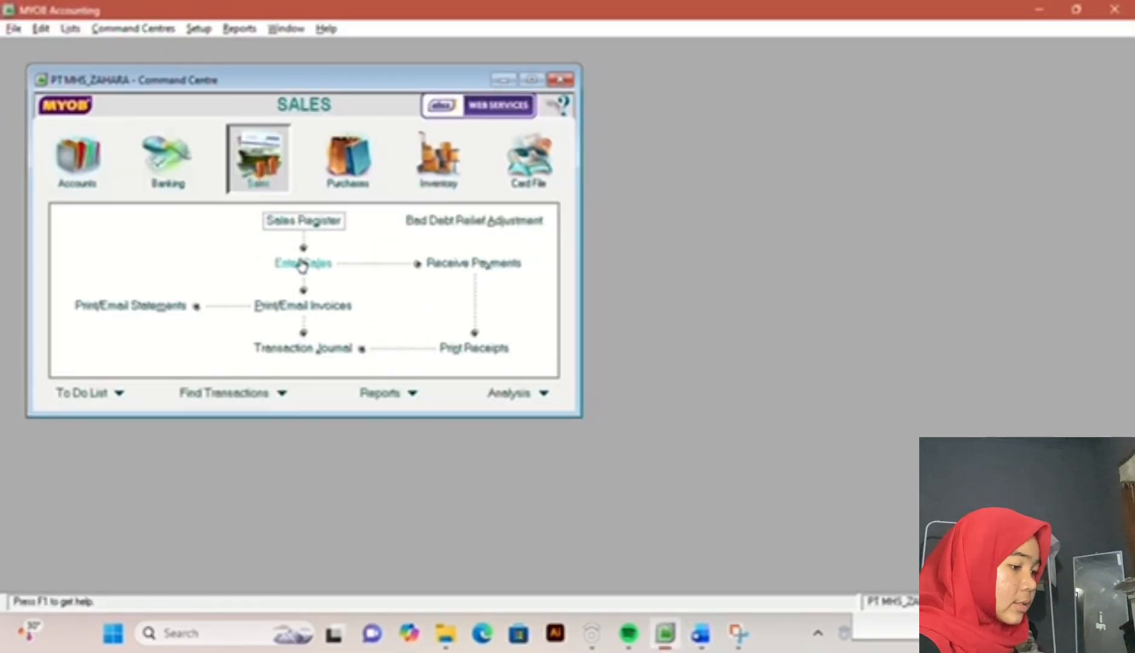
left_click(299, 261)
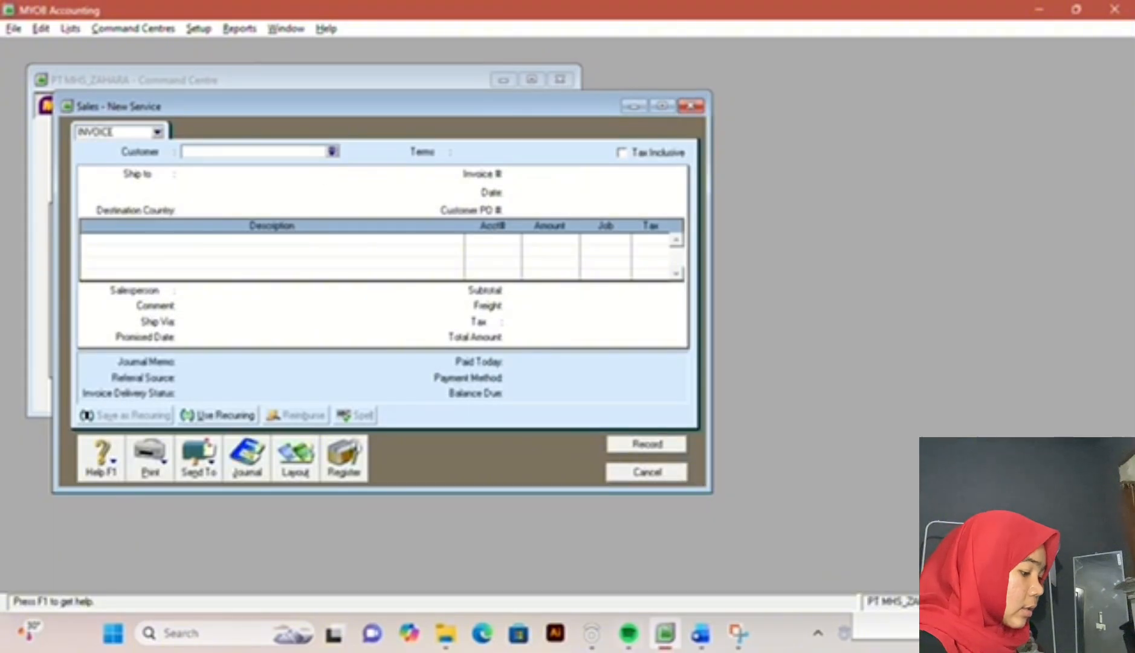
left_click(700, 633)
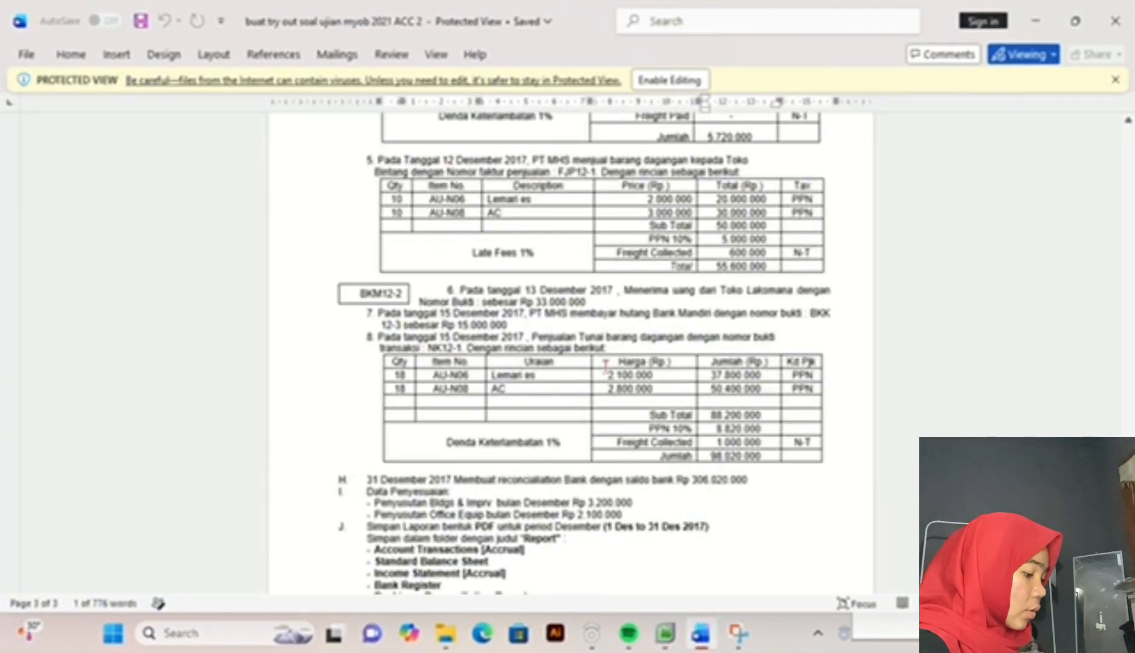
left_click(664, 632)
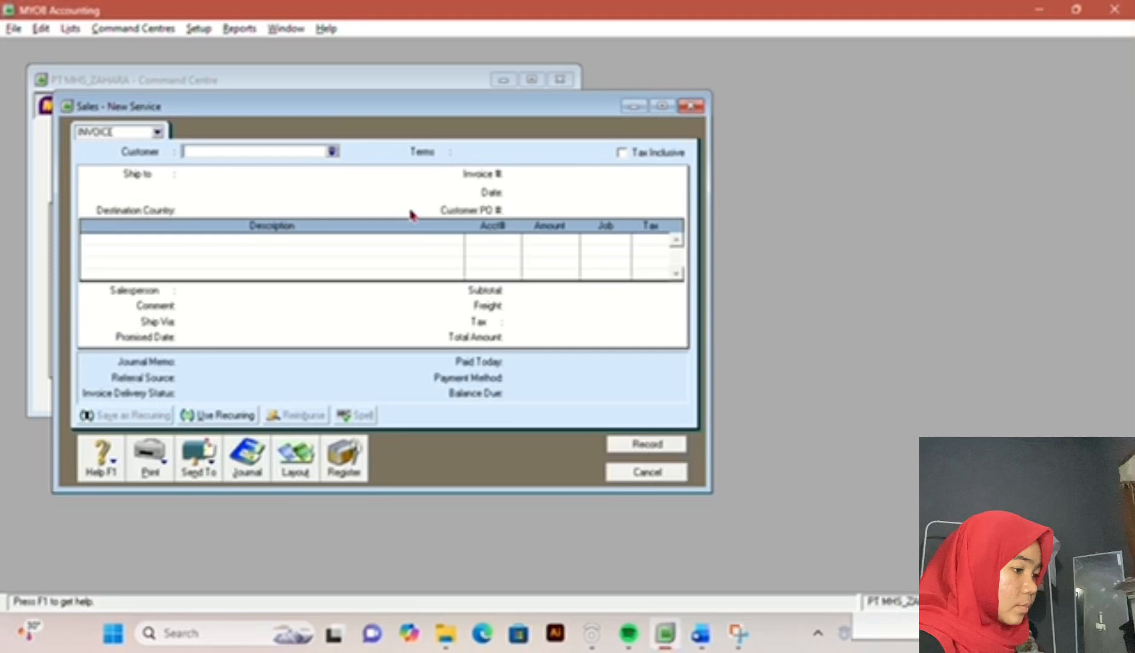
Step: Create a new customer card for toko bintang with the next card ID in the customer sequence
left_click(332, 151)
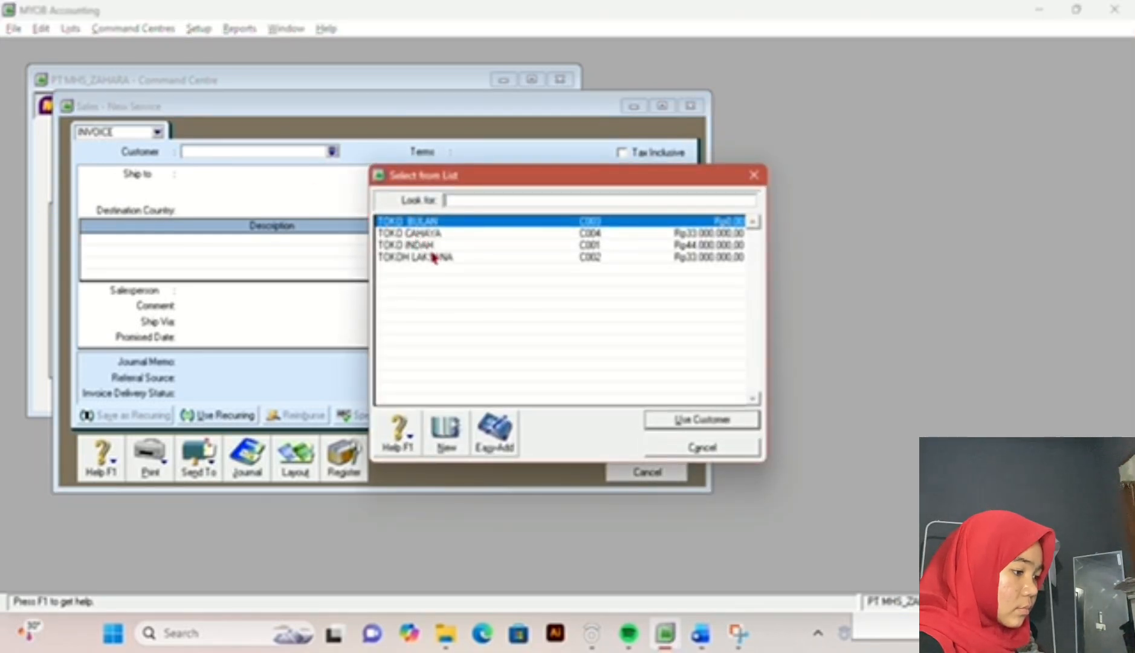
left_click(446, 432)
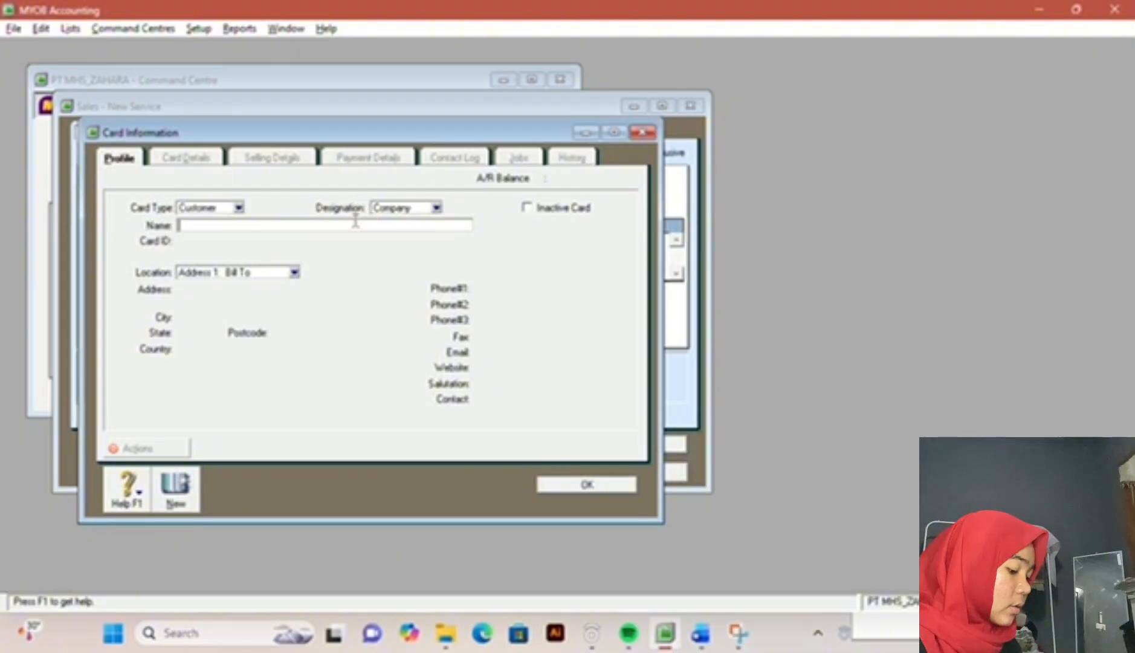
type("toko bin")
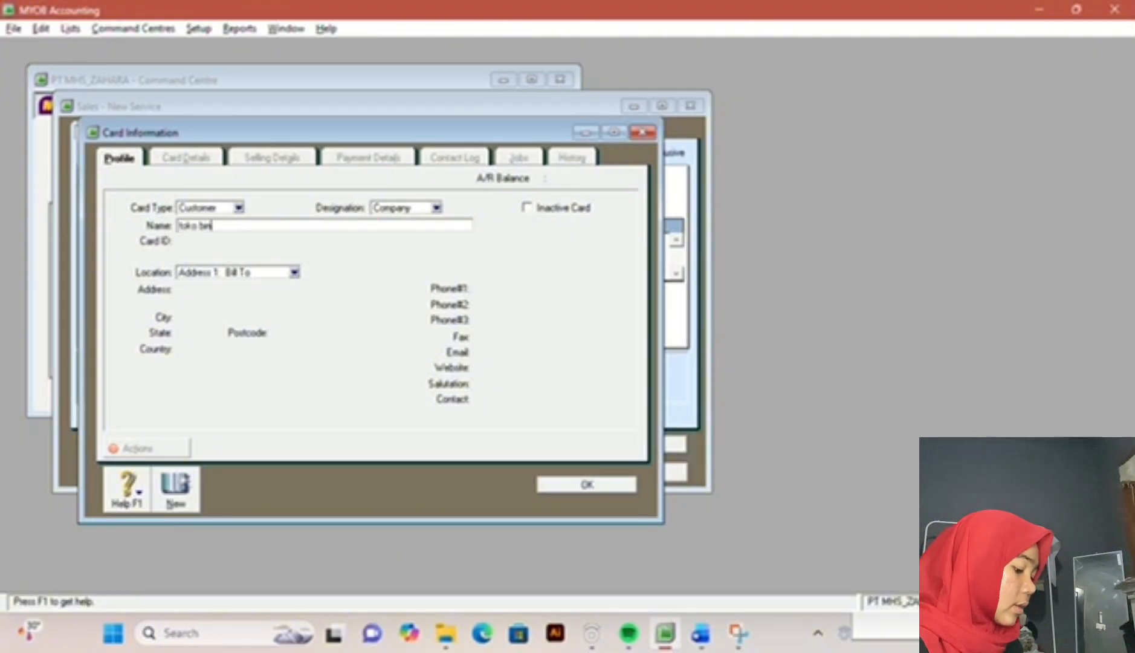
type("tang")
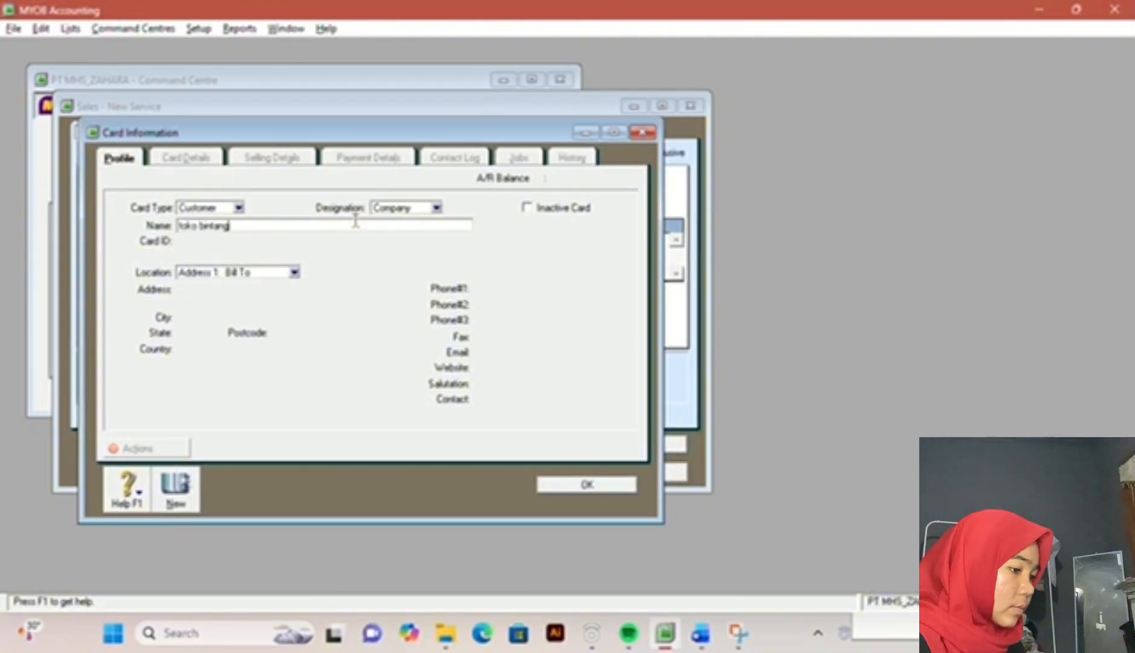
key("Tab")
type("c00")
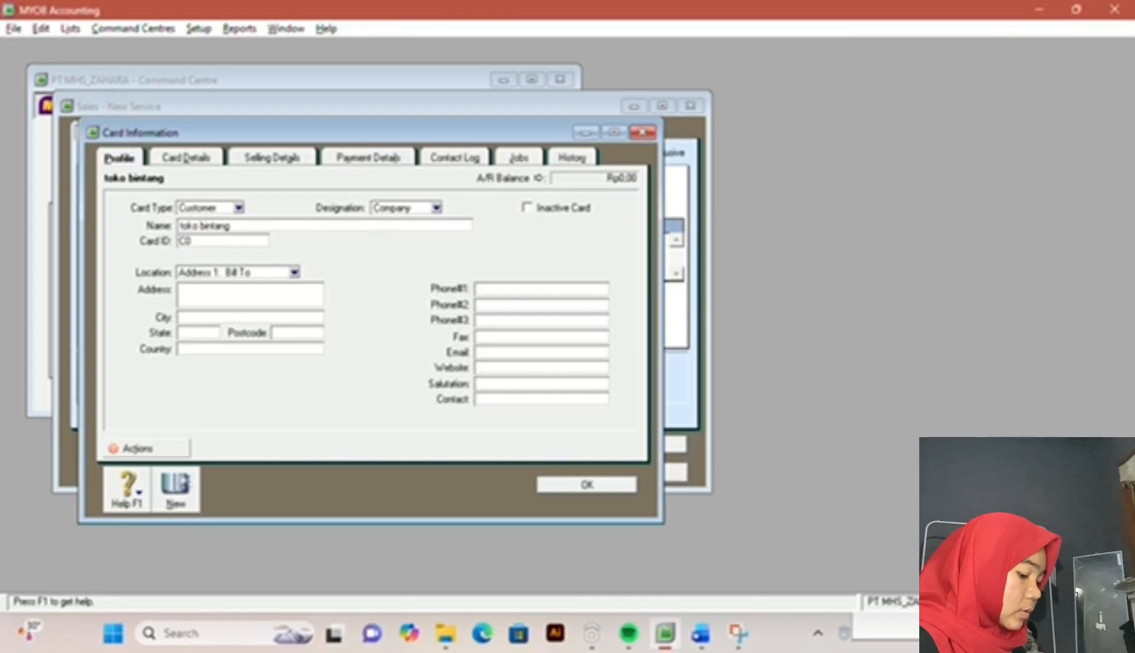
left_click(575, 483)
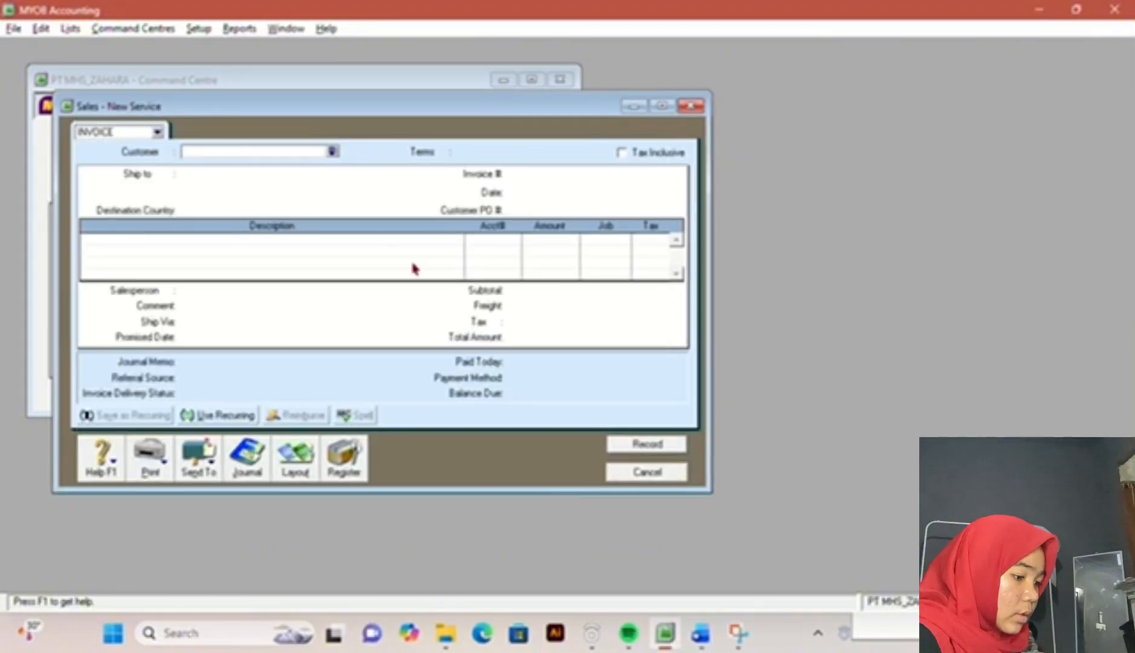
Step: Switch the new sale to the Item layout and choose toko bintang as its customer
left_click(306, 470)
left_click(424, 303)
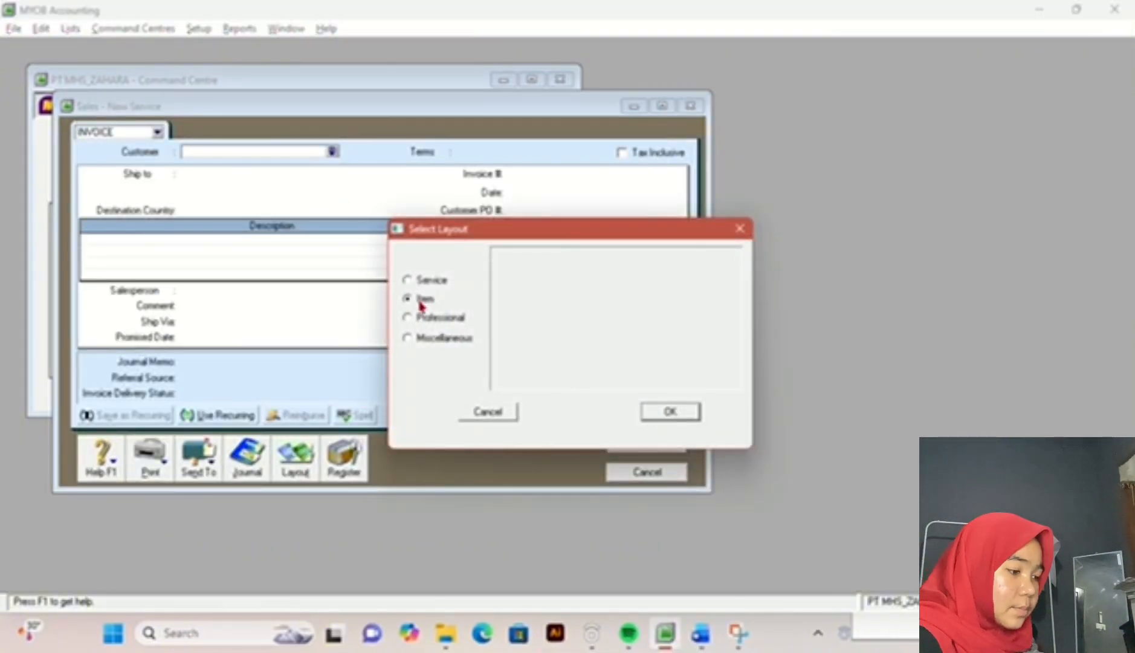
left_click(673, 412)
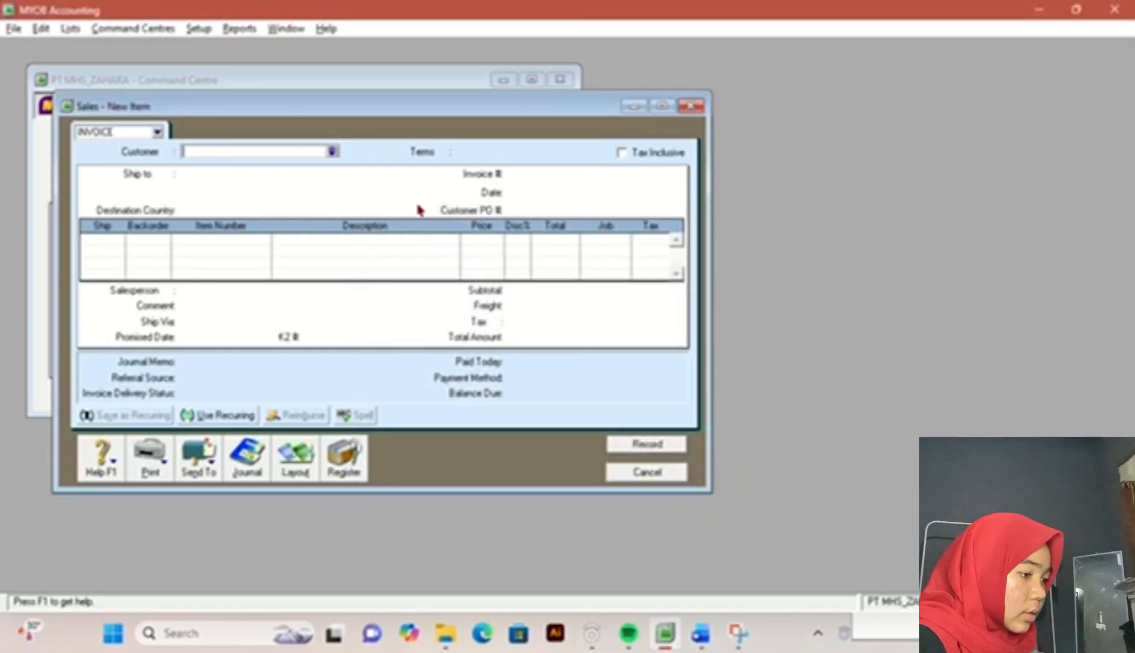
left_click(332, 151)
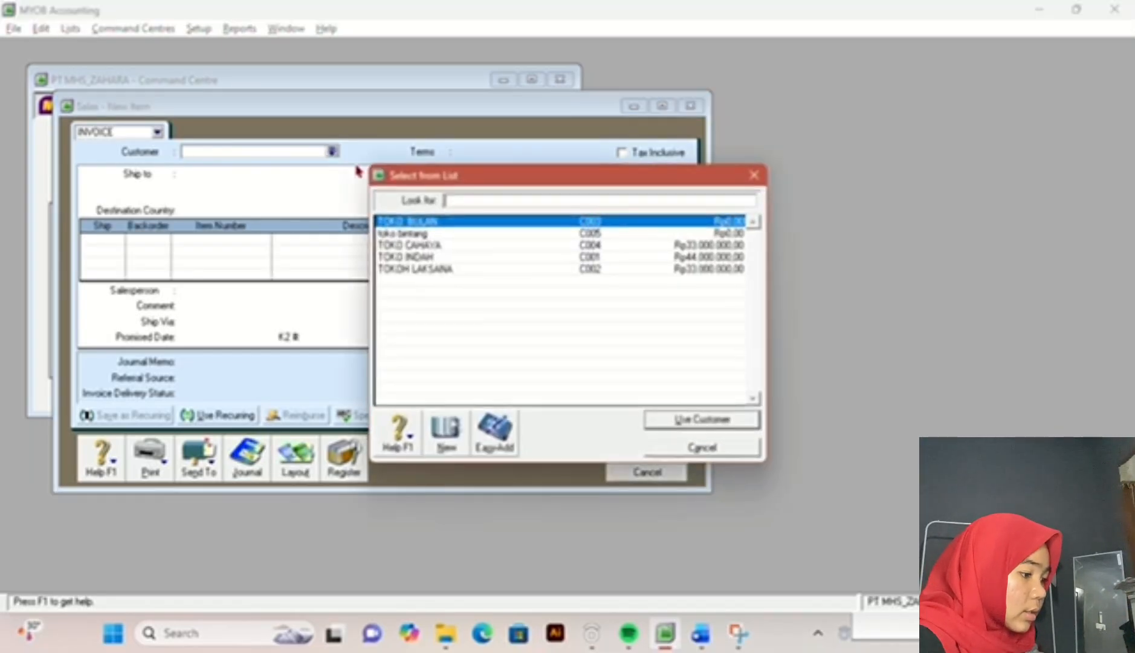
double_click(454, 234)
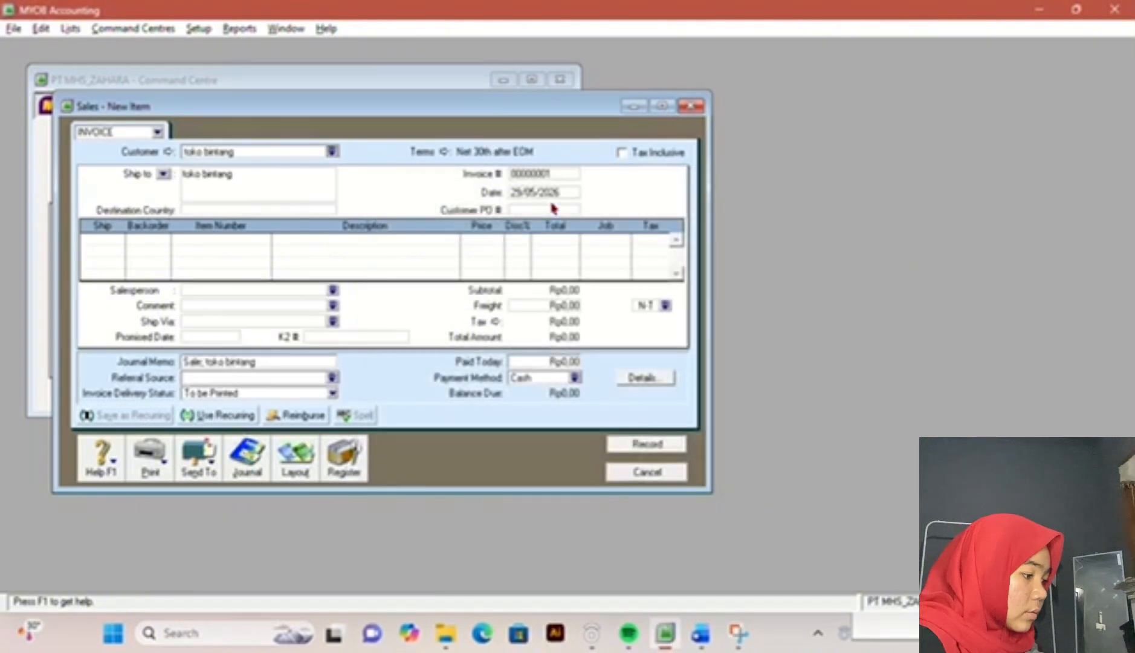
Step: Set the invoice number to FPJ12-1 and the date to 12/12/2017, consulting transaction 5 in the exam document
left_click(700, 633)
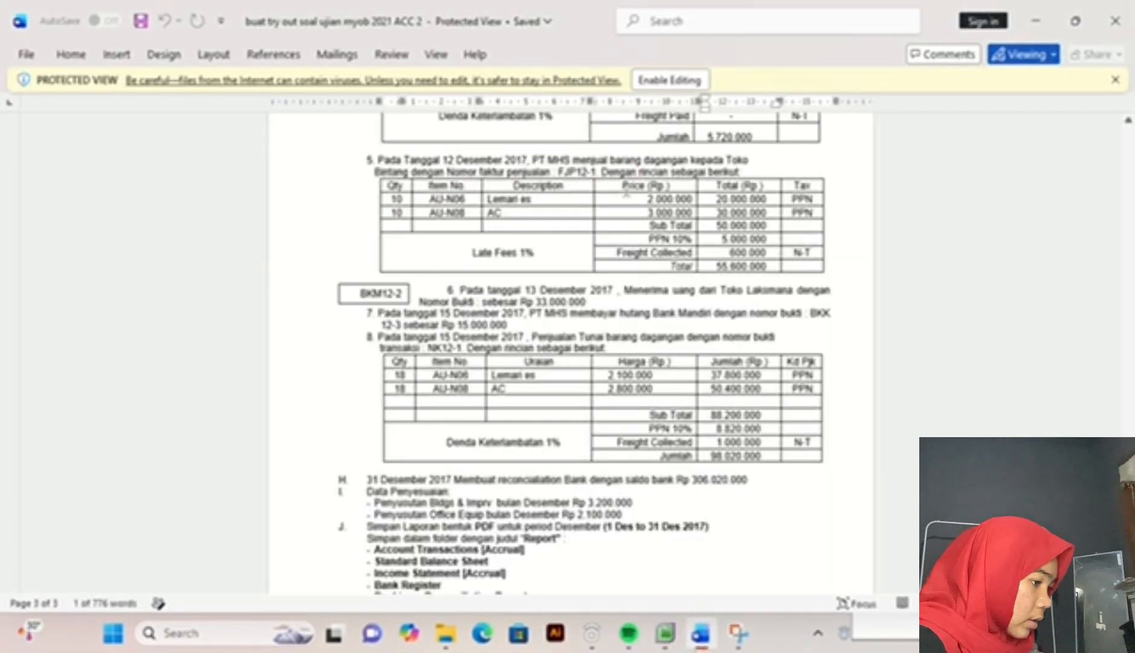
left_click(665, 633)
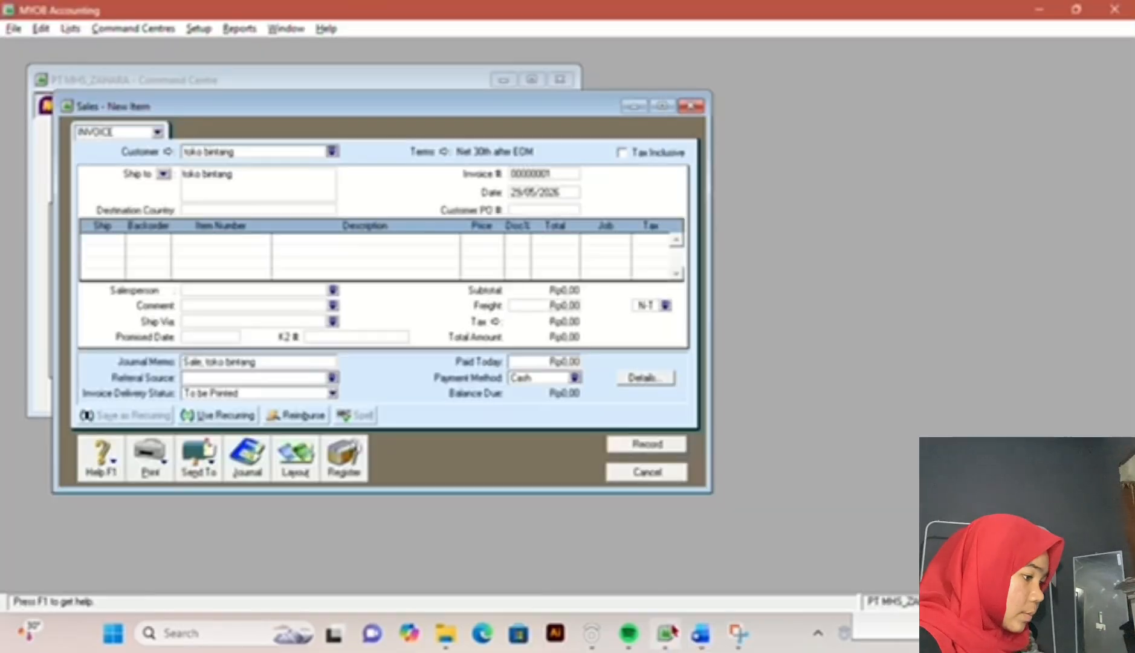
double_click(551, 172)
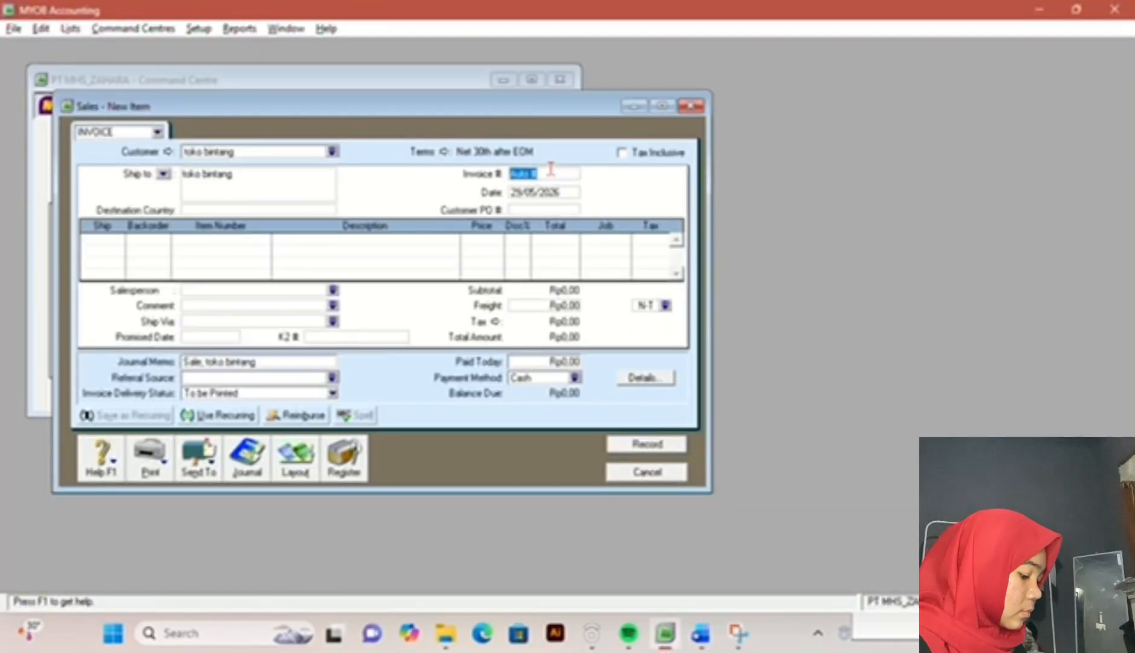
type("FPJ")
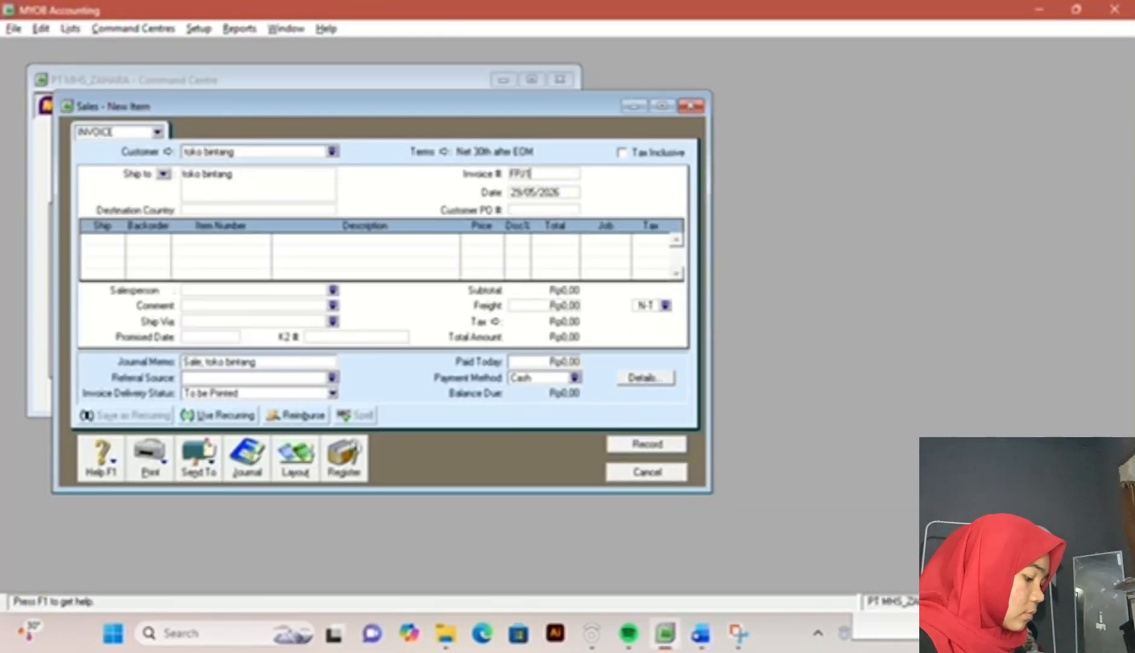
type("/12-1")
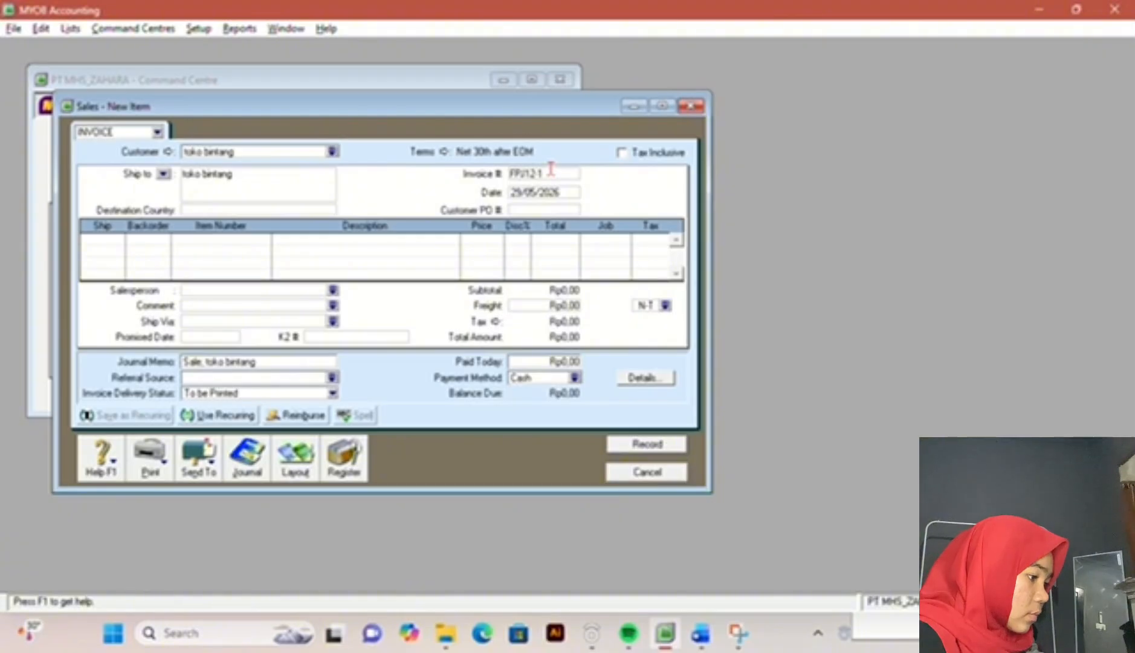
key("Tab")
left_click(701, 632)
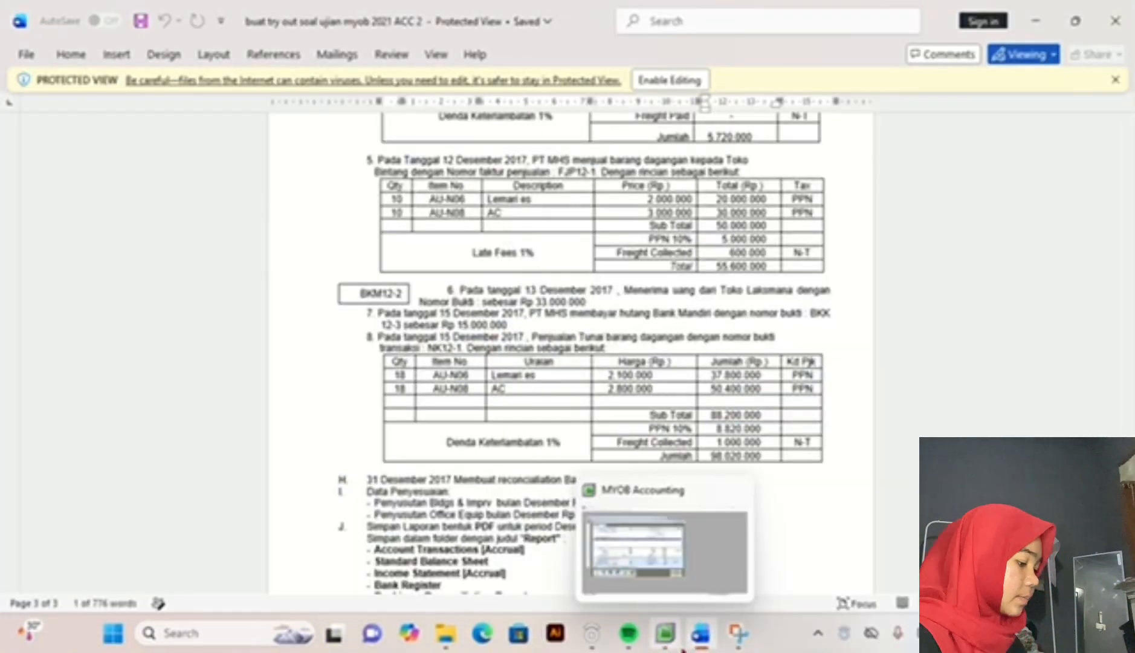
left_click(665, 633)
type("12")
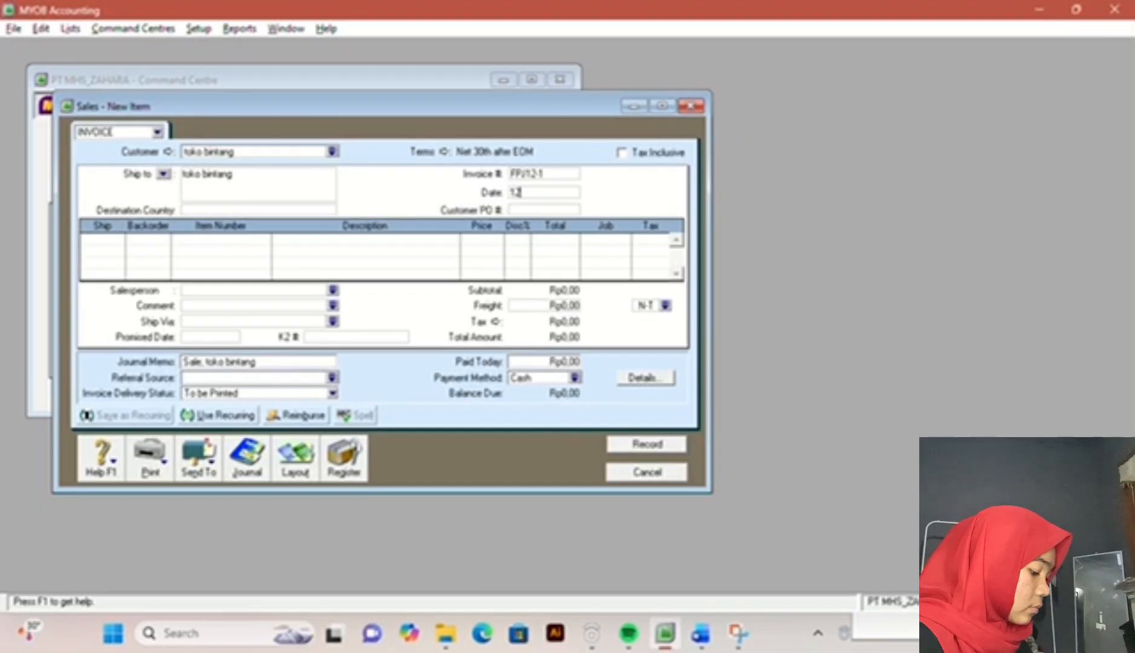
type("/12/2017")
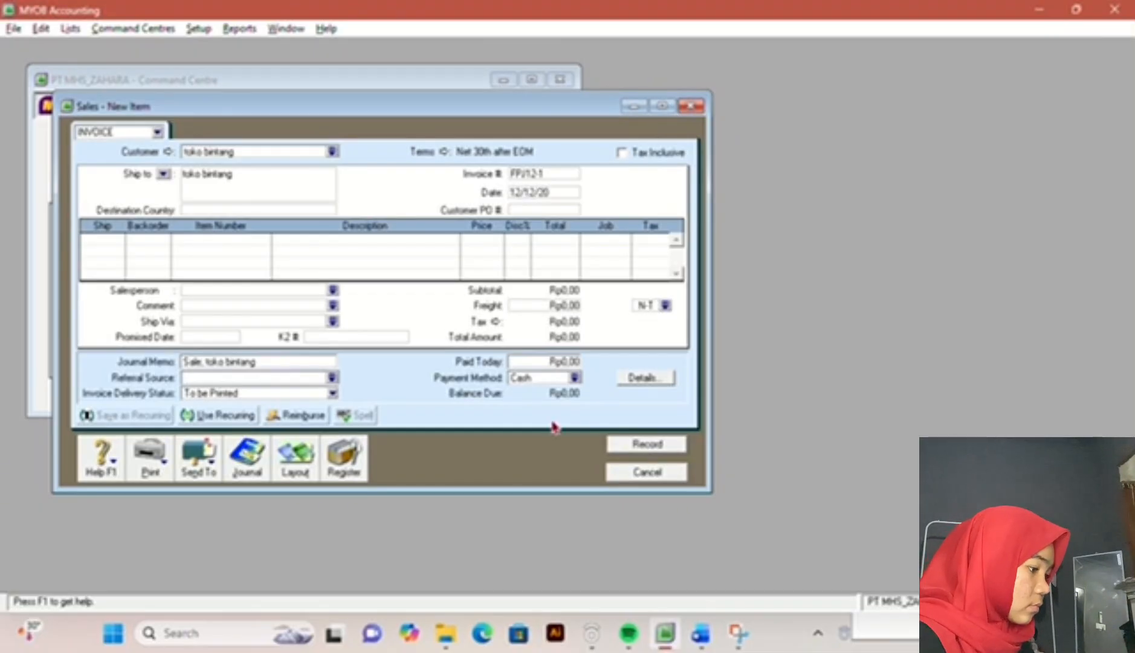
Step: Add a first invoice line for 10 units of AU-N06 LEMARI ES with a unit price of Rp20.000.000
left_click(115, 239)
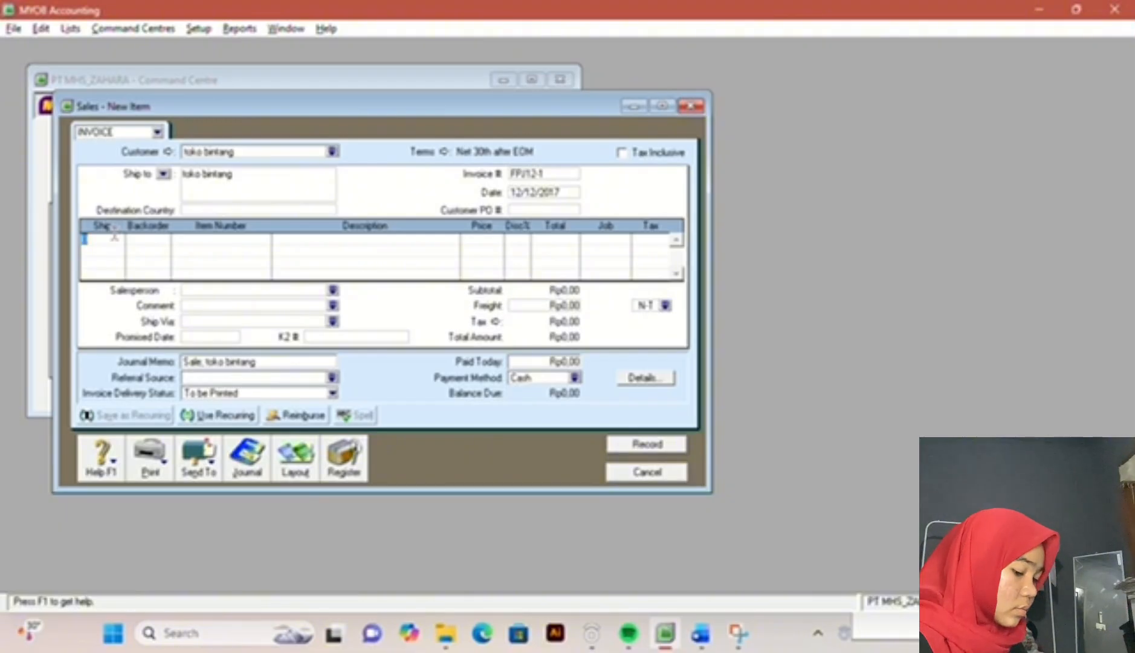
key("Tab")
key("Tab")
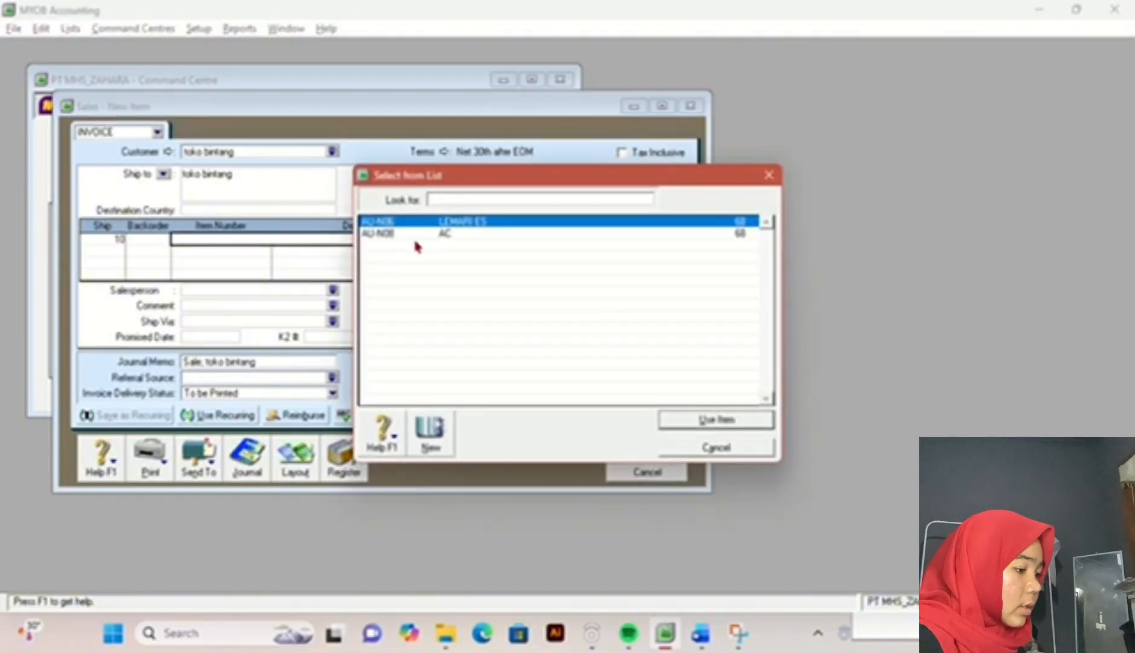
double_click(437, 222)
key("Tab")
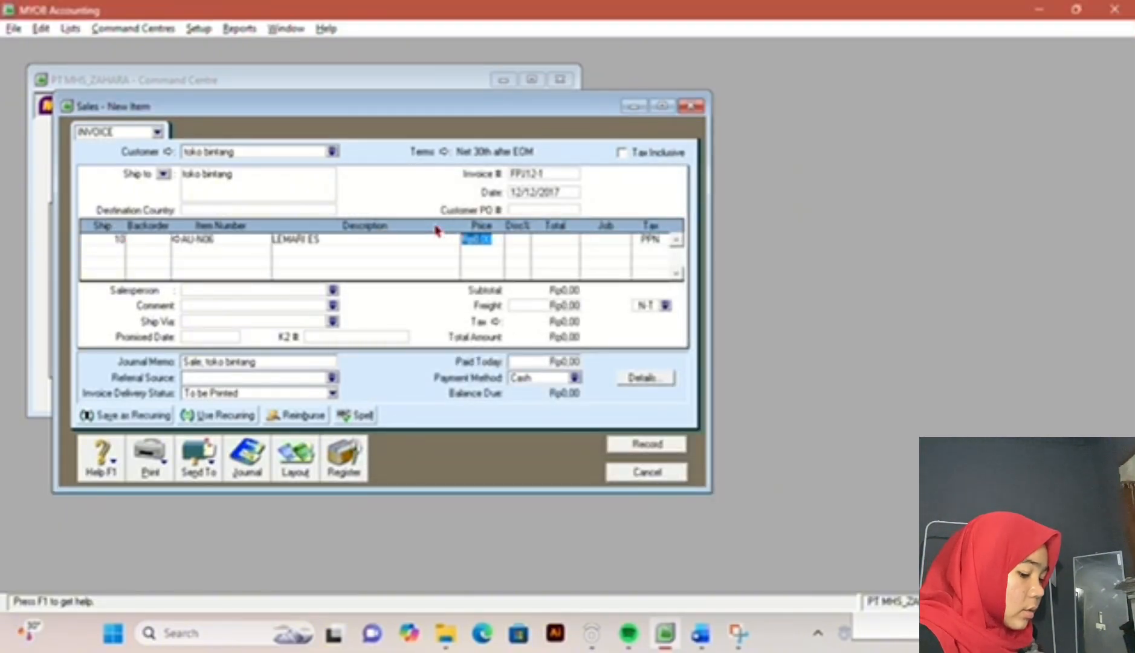
type("20000000")
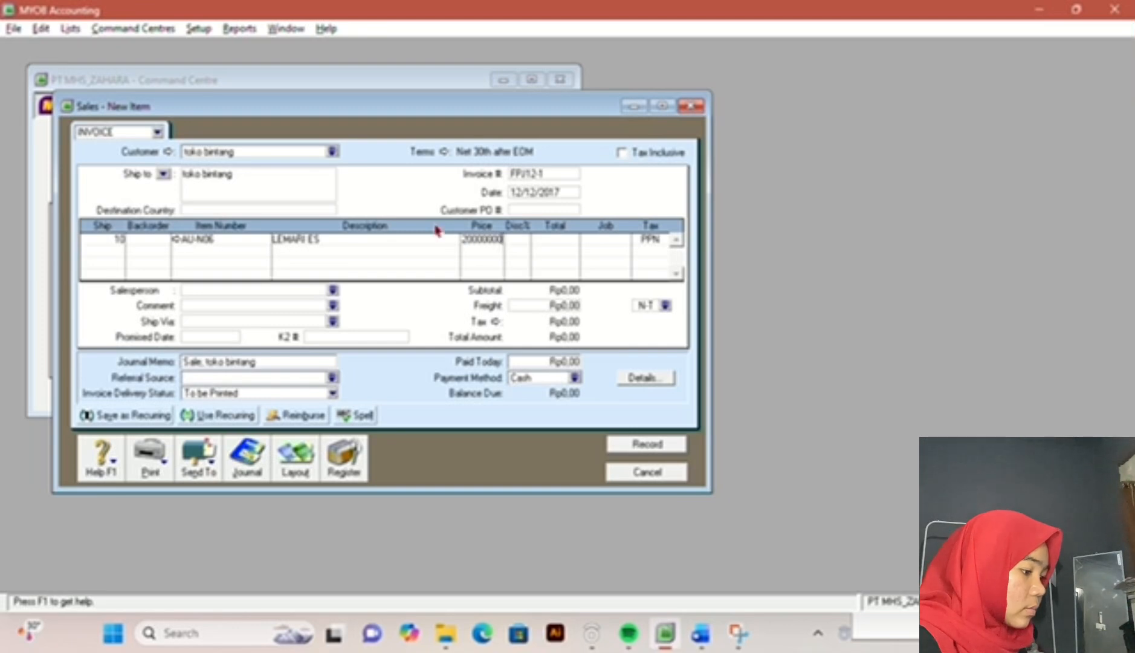
key("Return")
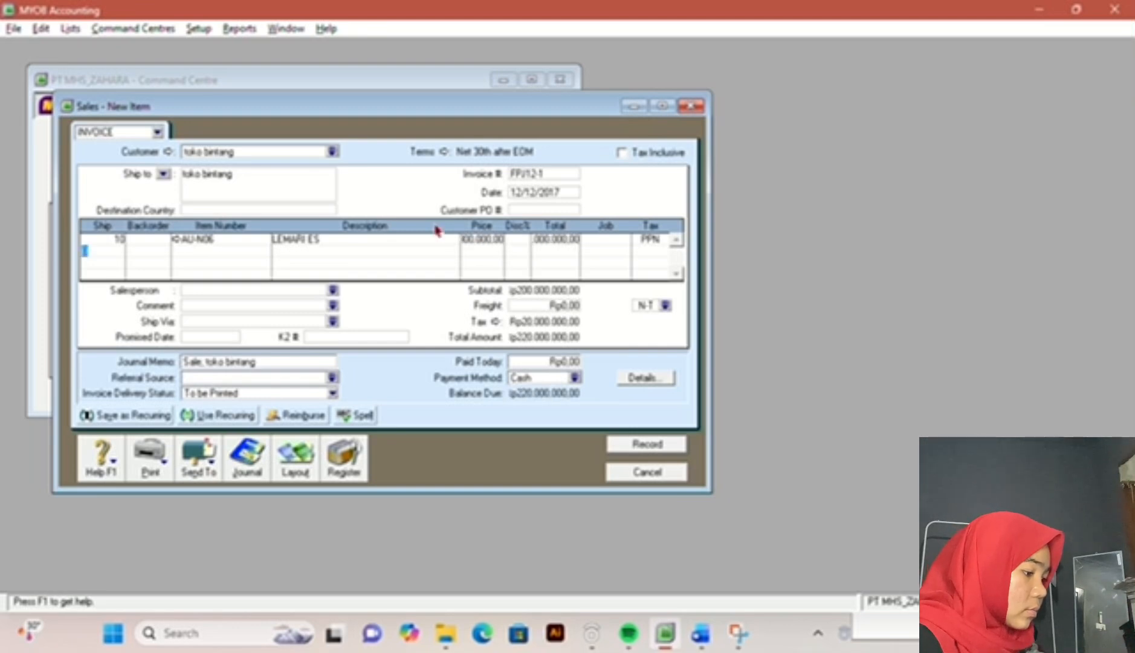
Step: Correct the unit price on the LEMARI ES line to Rp2.000.000
left_click(494, 240)
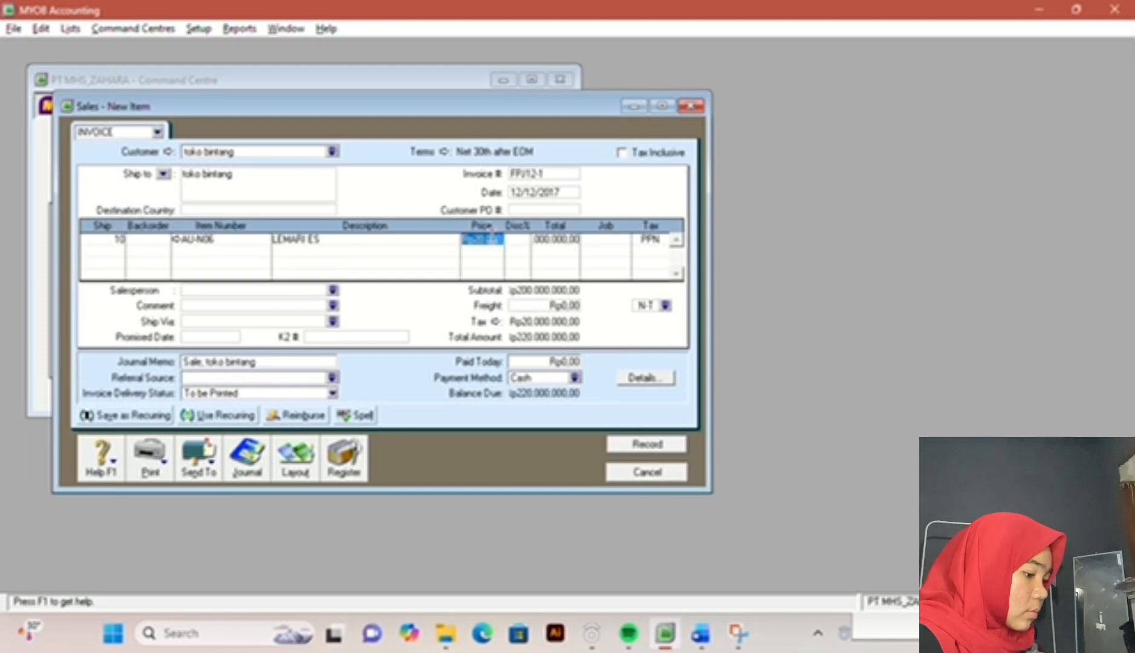
type("20000000")
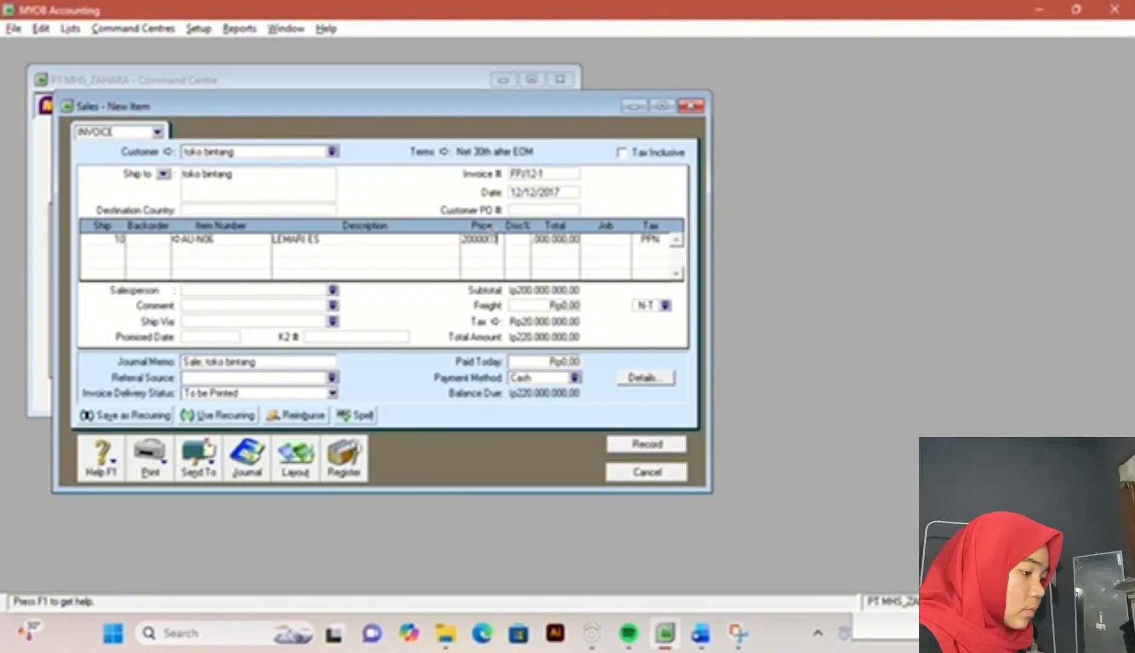
key("Return")
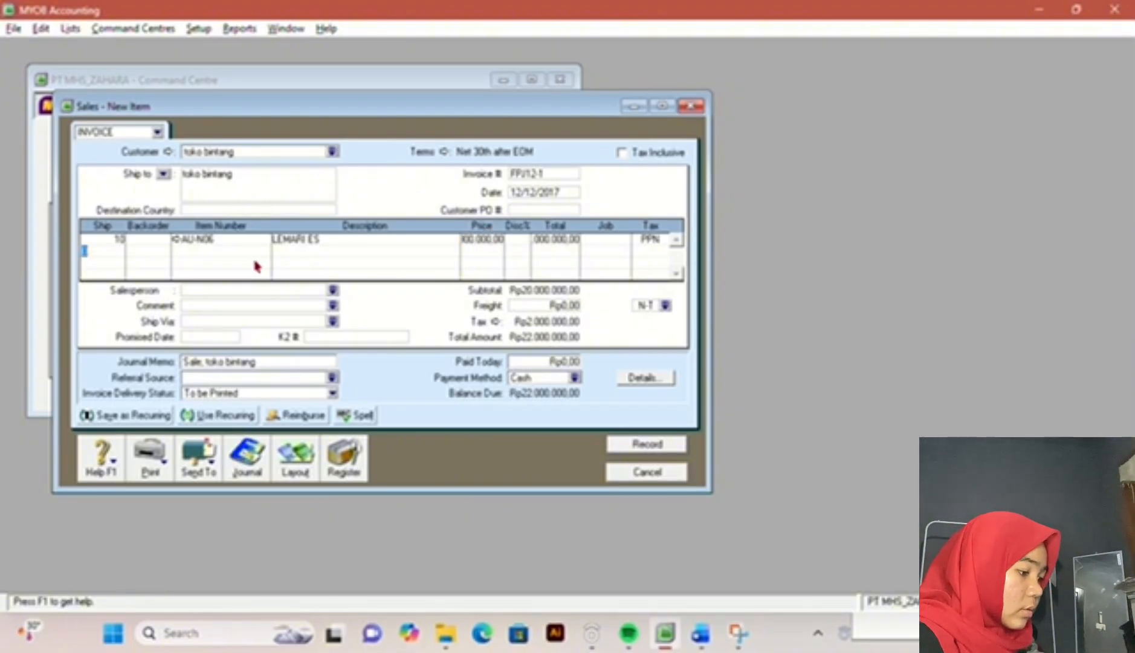
left_click(493, 242)
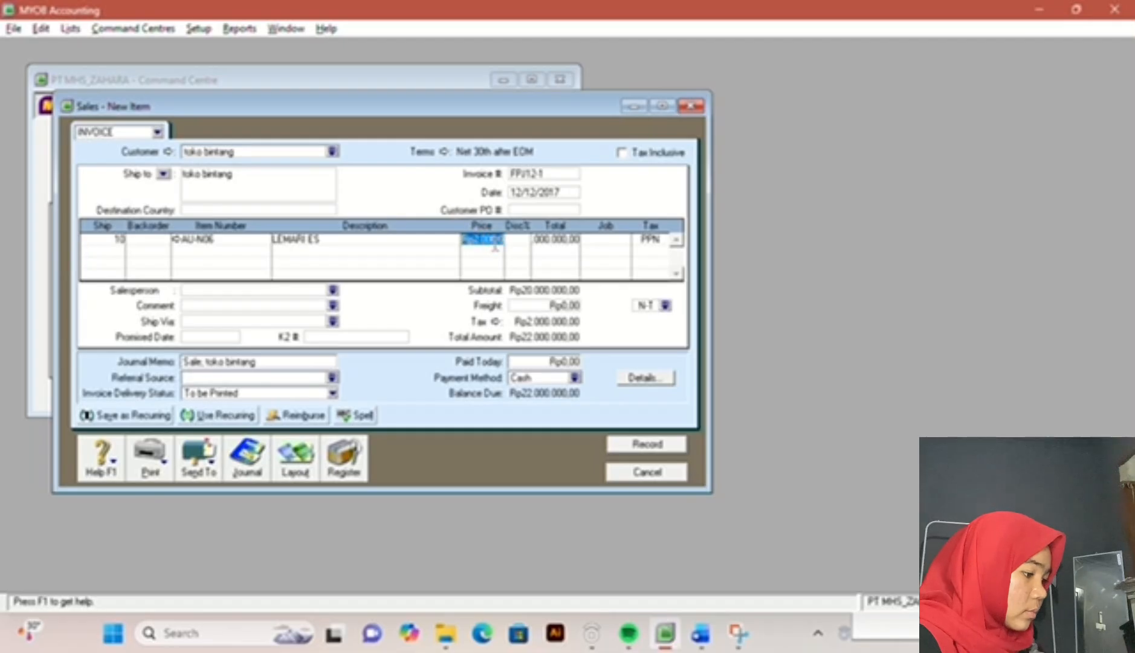
Step: Add a second invoice line for 10 units of AU-N08 AC with a unit price of Rp3.000.000
left_click(103, 248)
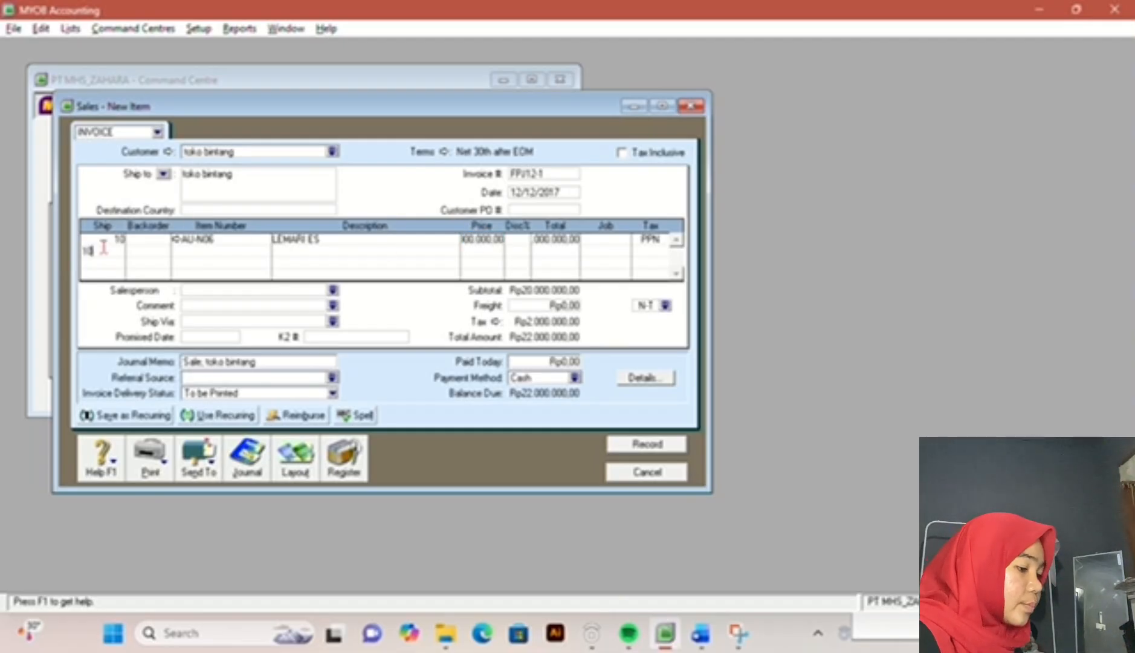
type("10")
key("Tab")
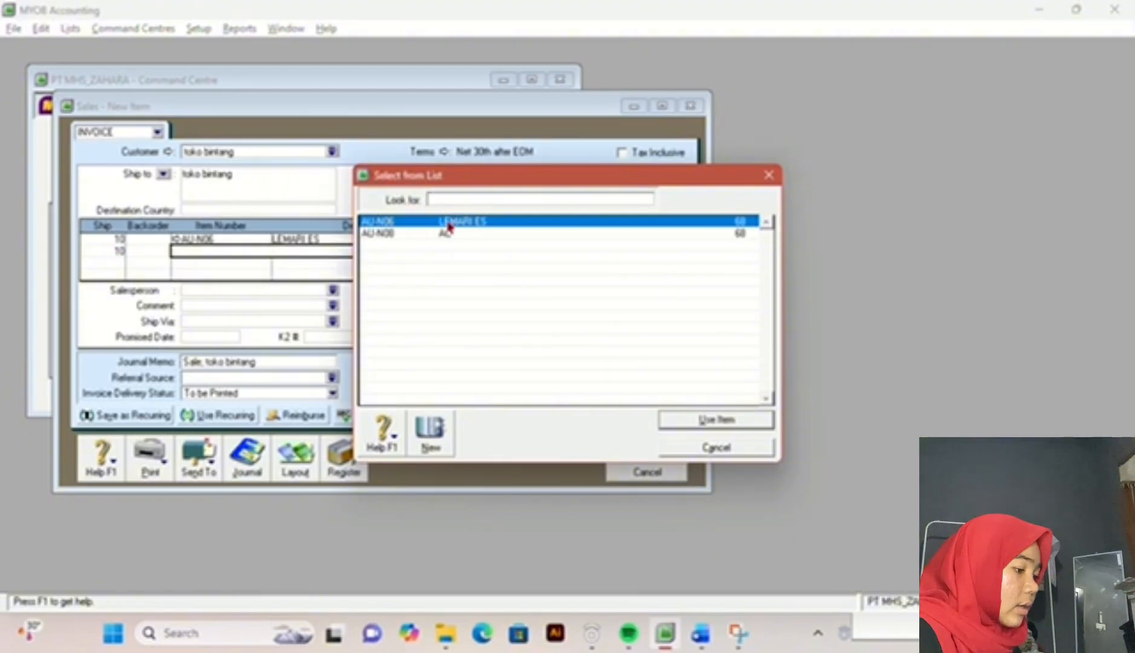
left_click(451, 234)
double_click(452, 234)
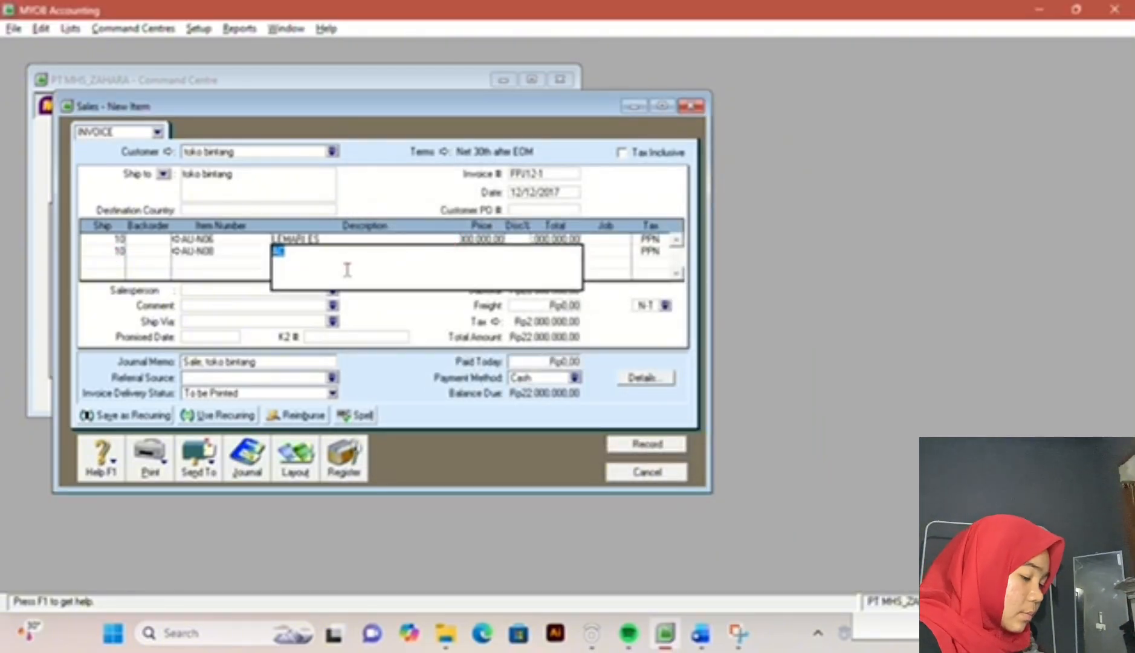
key("Tab")
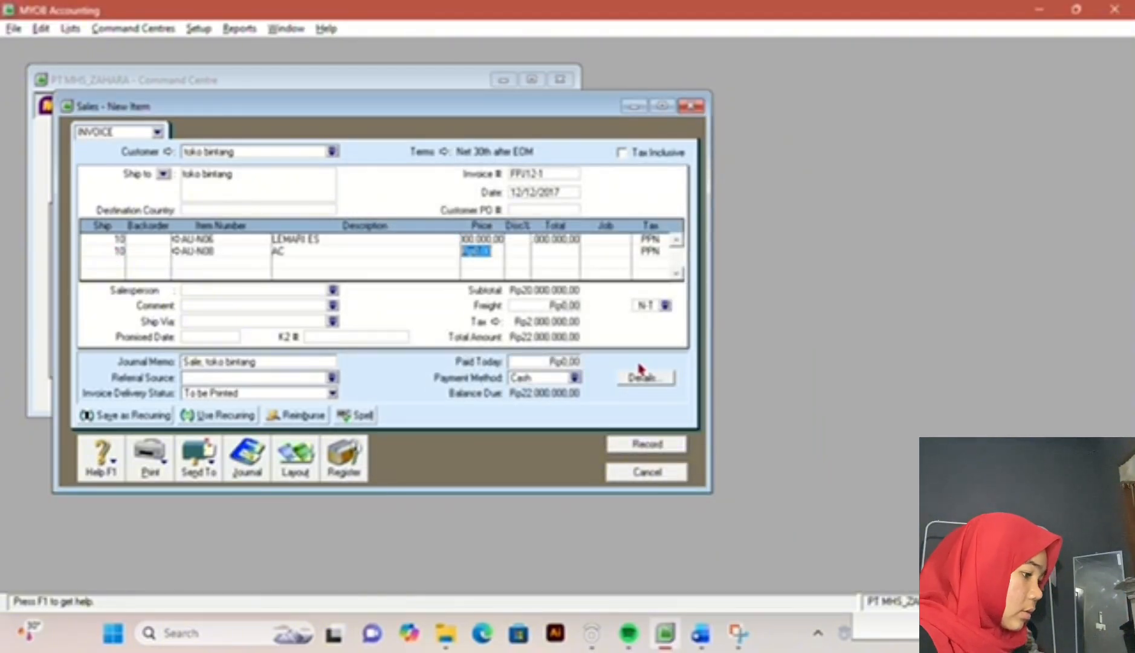
type("3000000")
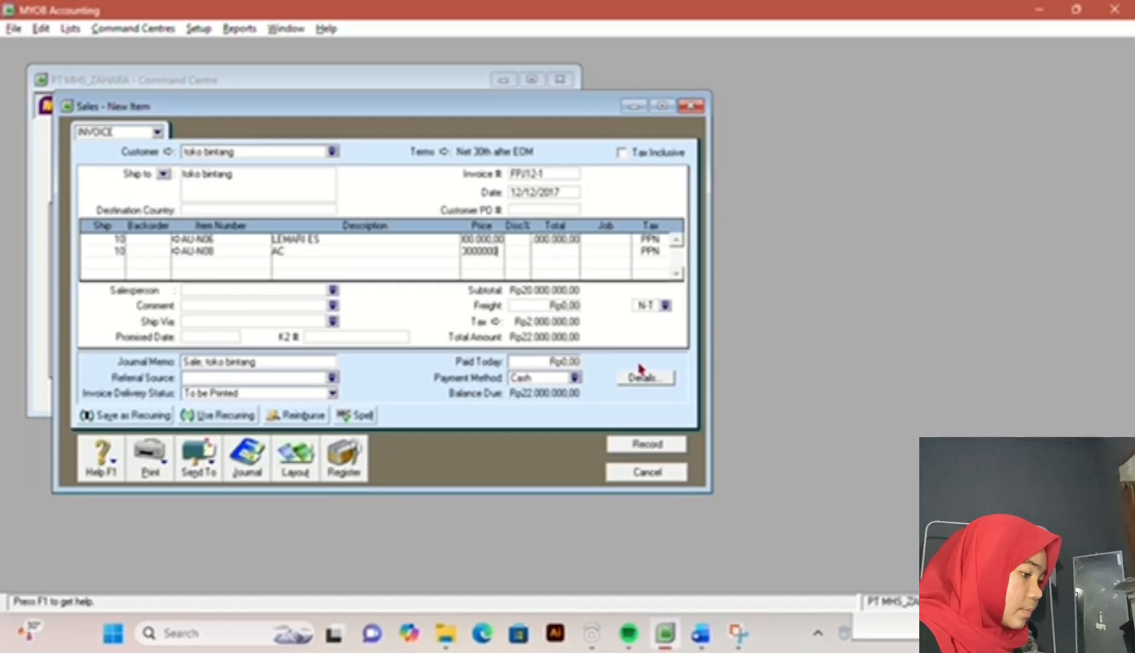
key("Return")
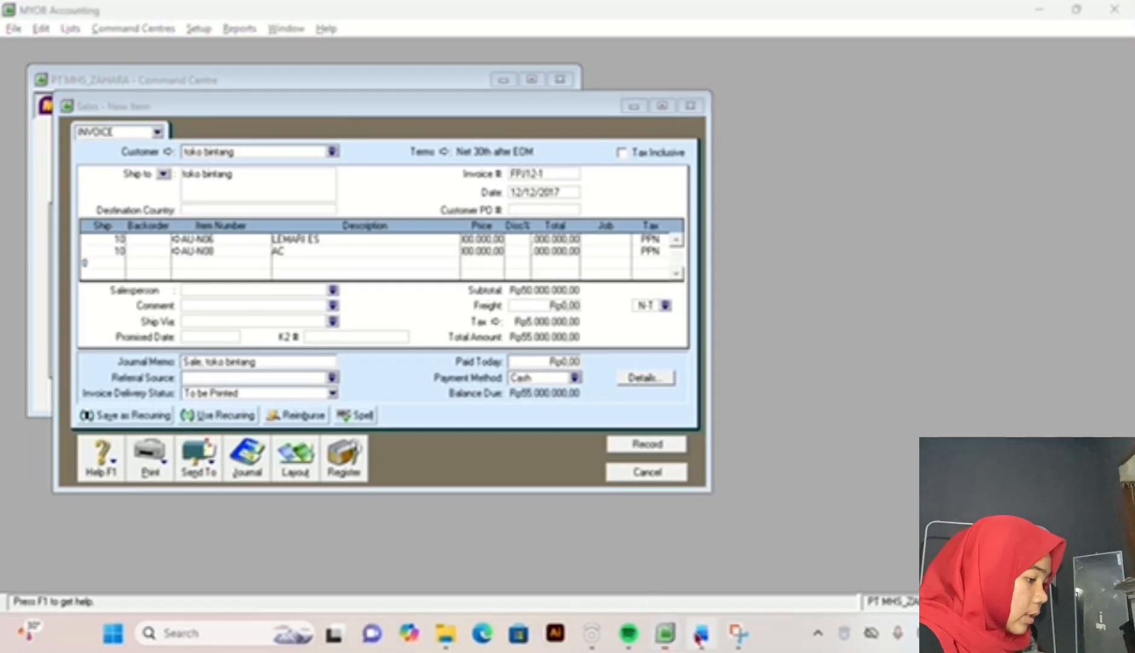
Step: Set the invoice's freight to Rp600.000 with tax code N-T, consulting transaction 5 in the exam document
left_click(699, 633)
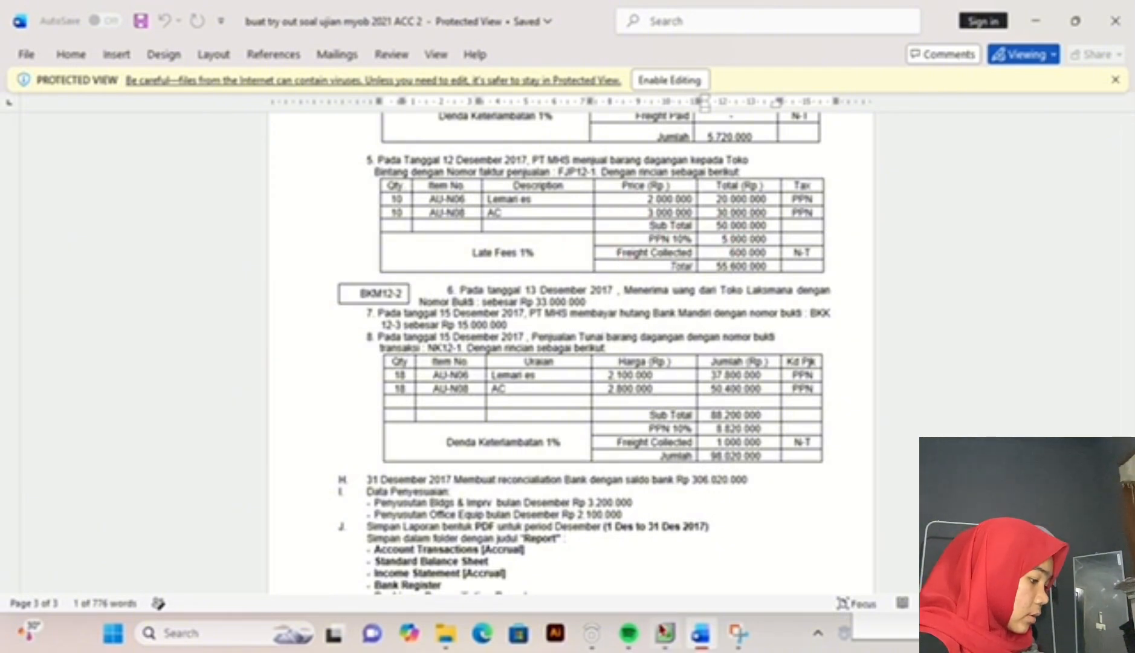
left_click(665, 633)
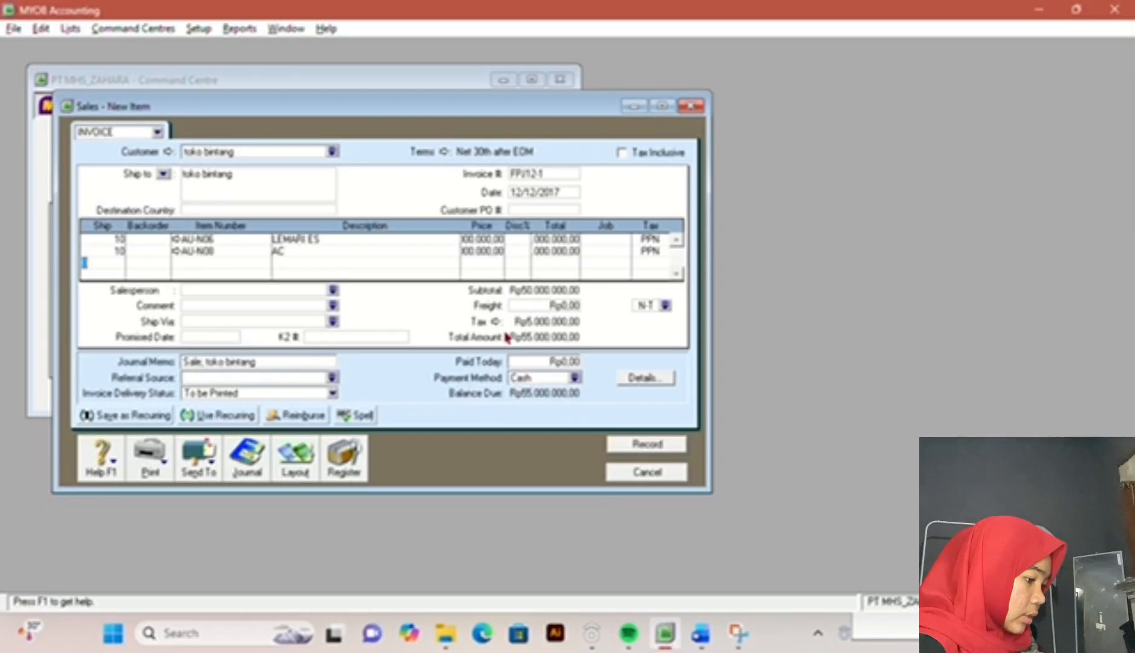
left_click(550, 306)
type("600000")
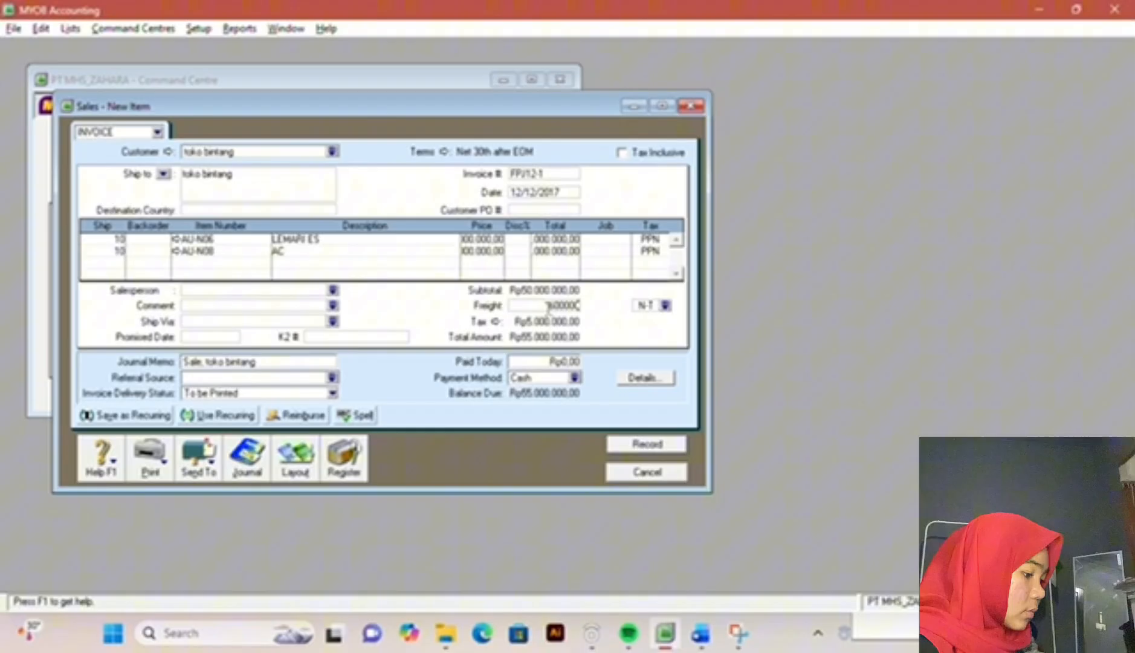
key("Tab")
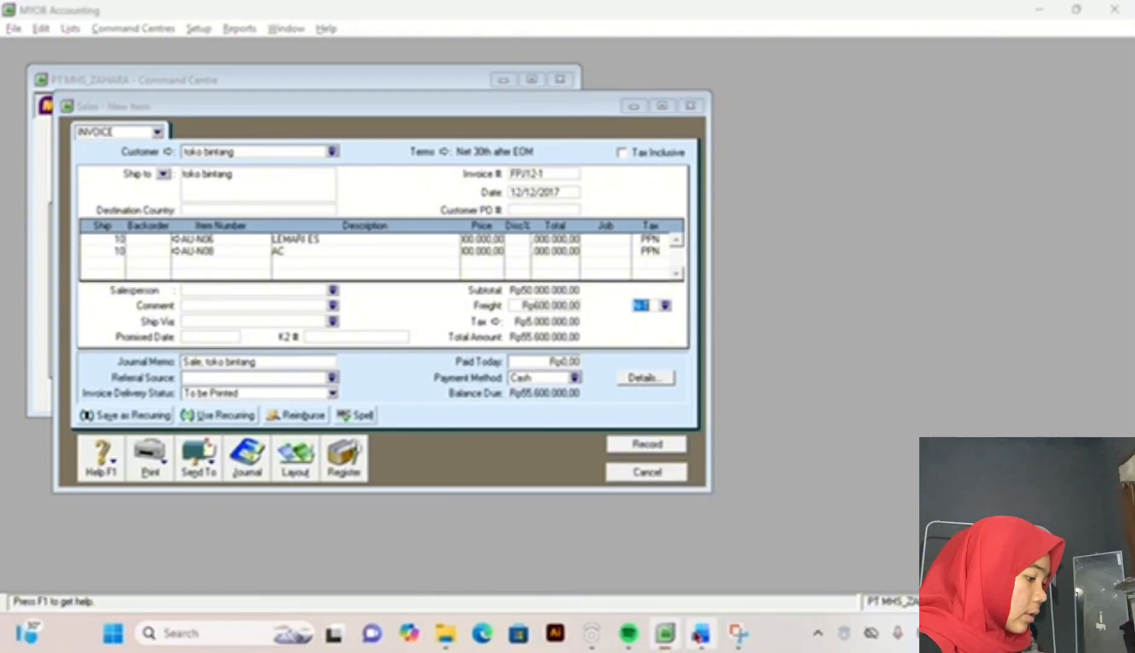
Step: Compare the invoice total with the exam document, record the toko bintang sale, and close the sales entry window
left_click(700, 633)
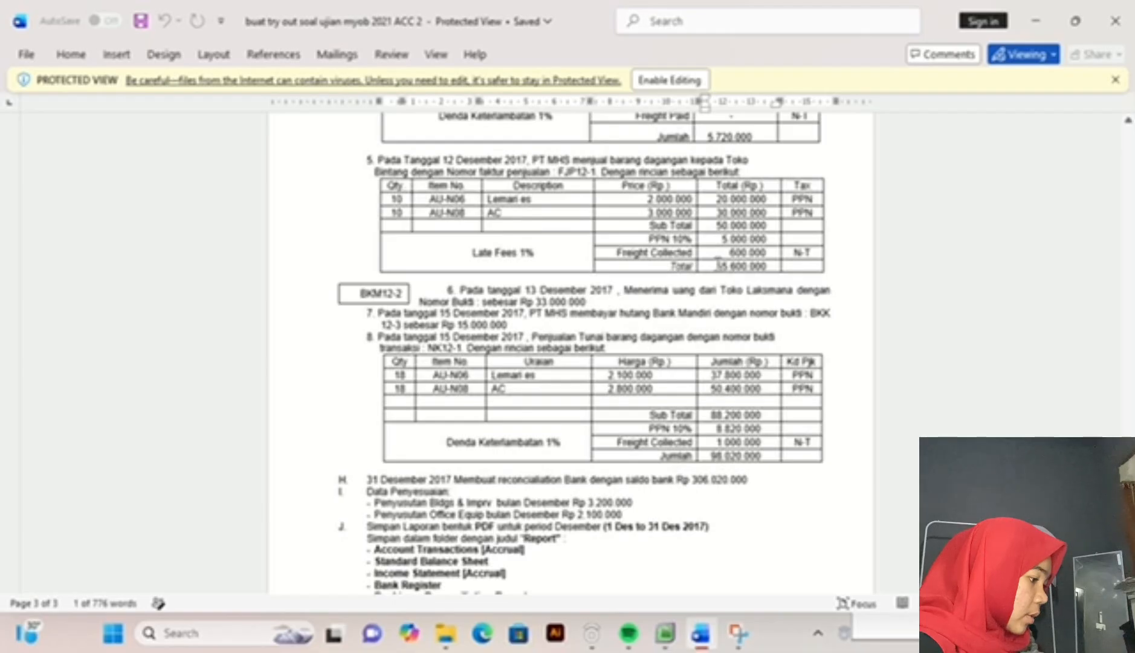
left_click(652, 576)
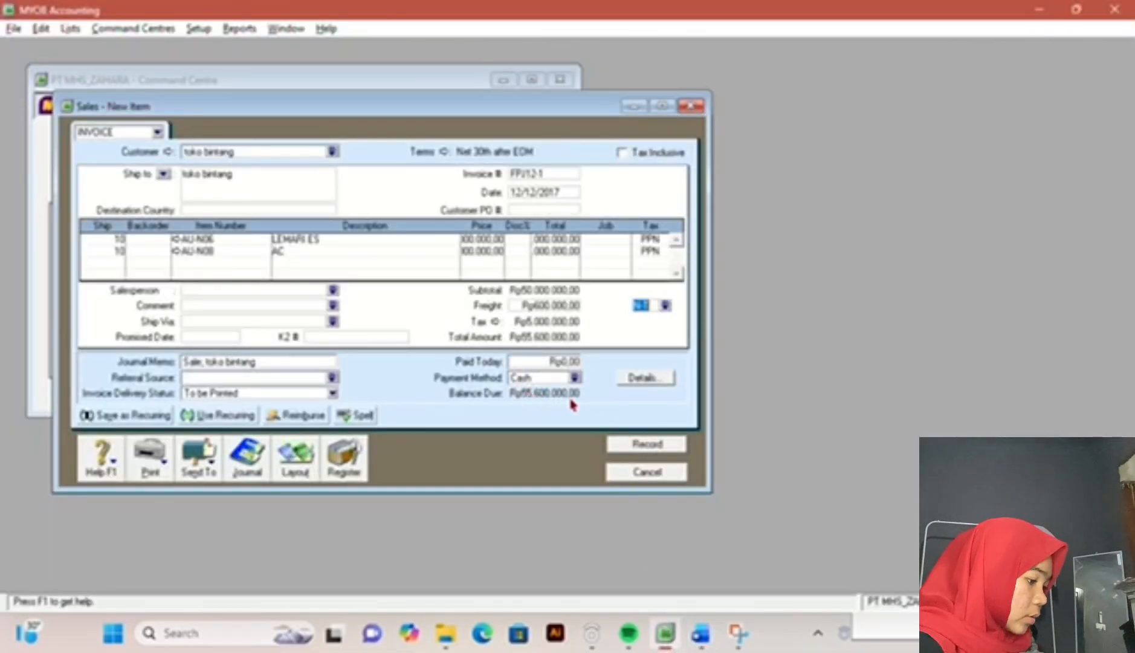
left_click(647, 445)
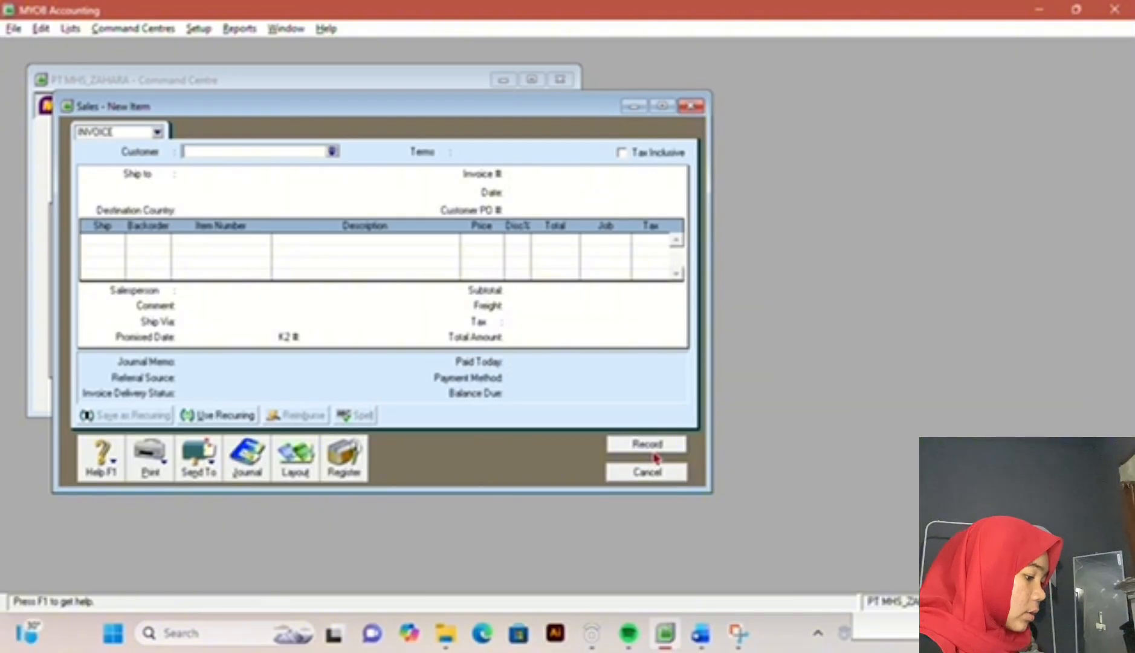
left_click(662, 475)
Step: Switch to the exam document in Word and read transaction 6 of 13 December 2017
left_click(701, 637)
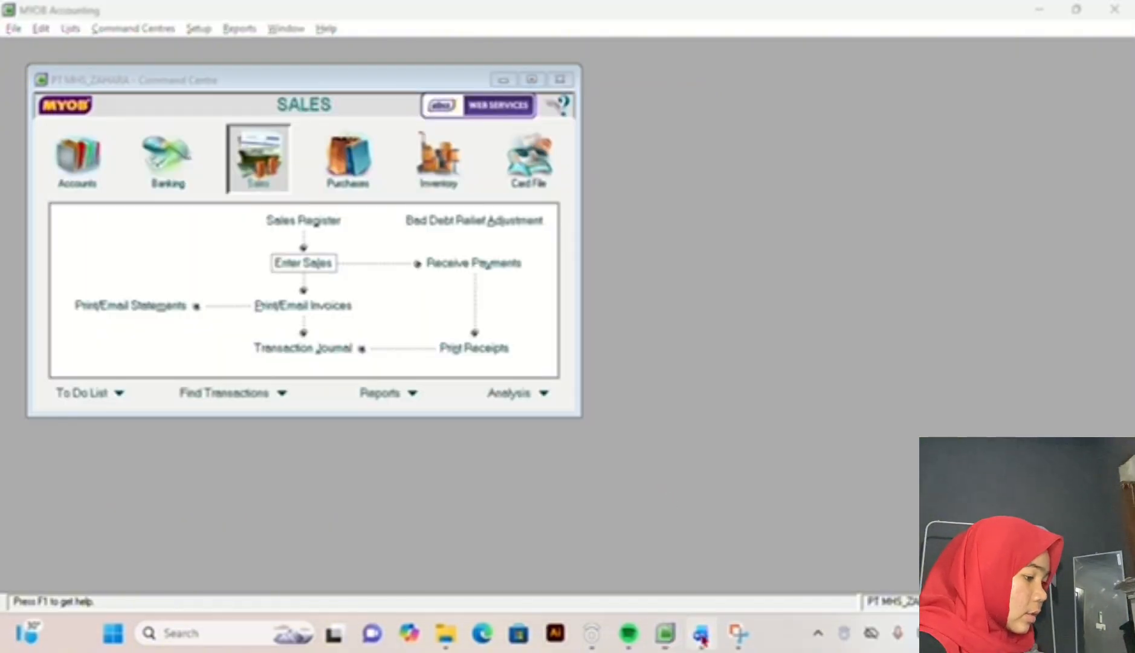
scroll(547, 215, "down", 3)
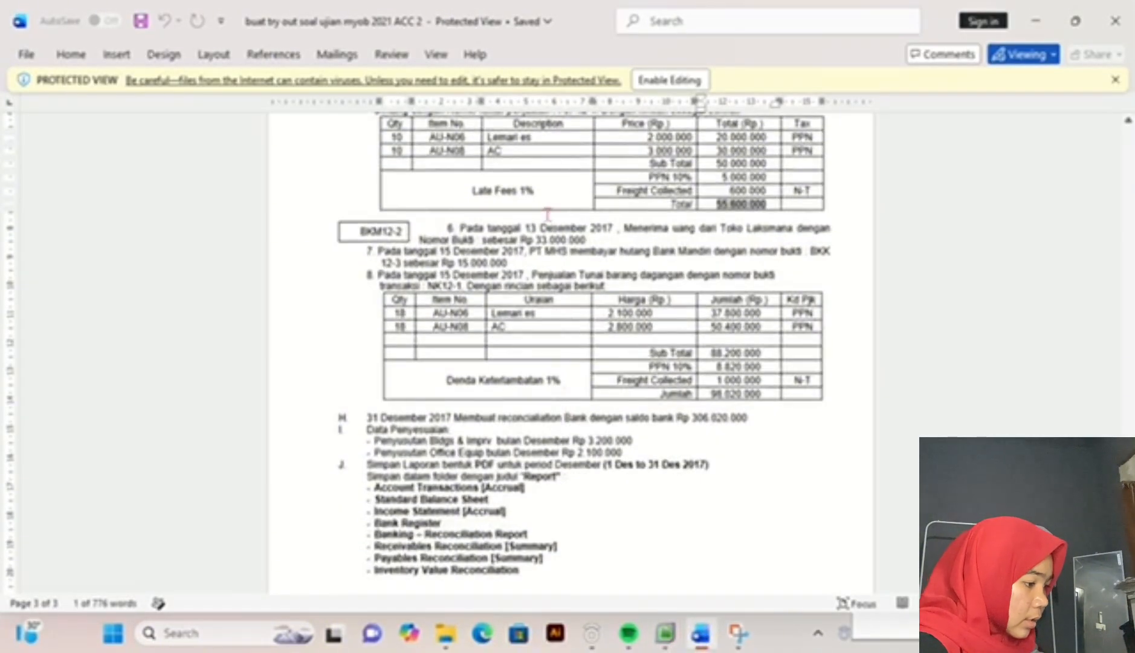
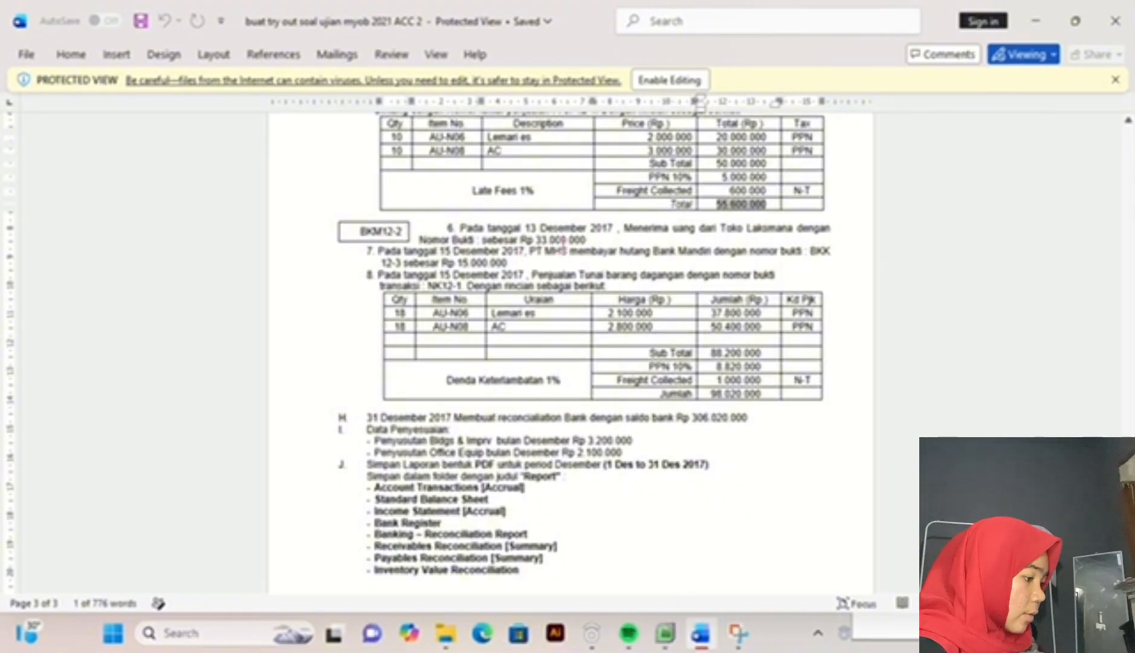
Step: Switch to MYOB Accounting, start a Receive Payments entry, and choose TOKOH LAKSANA as the customer after checking transaction 6 in the exam document
left_click(669, 635)
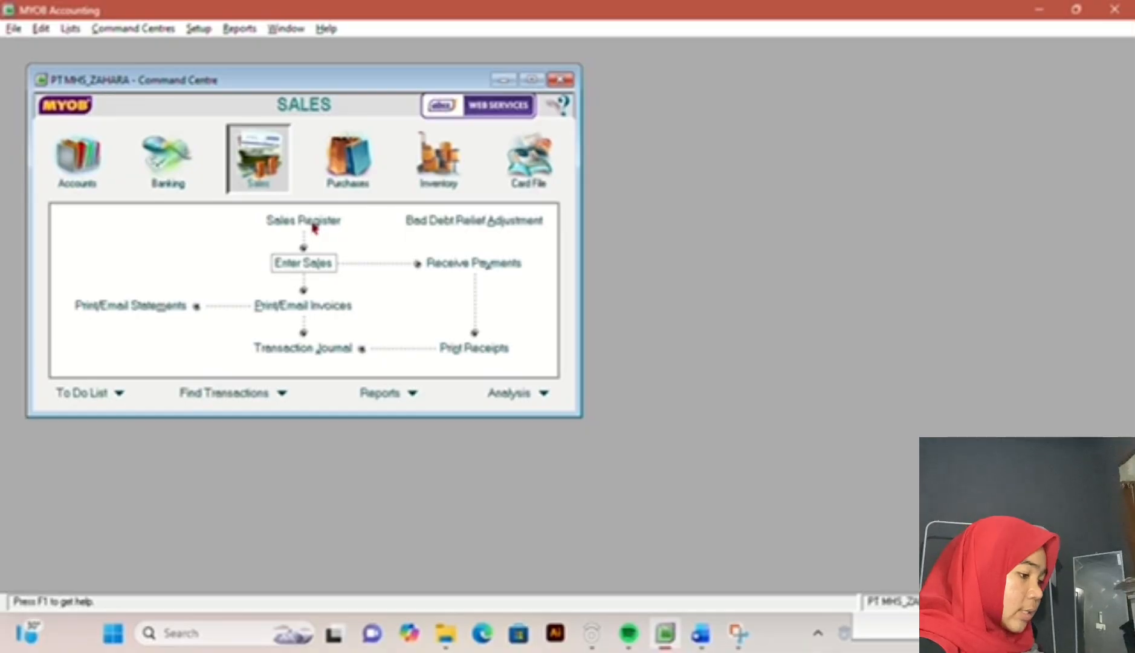
left_click(494, 266)
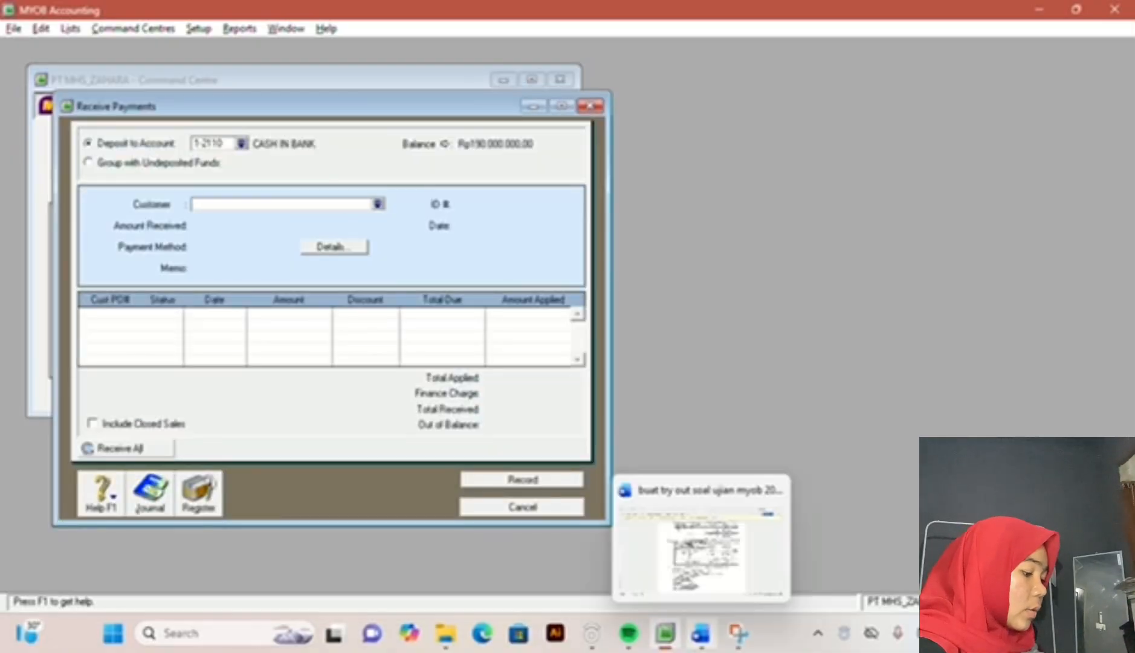
left_click(700, 633)
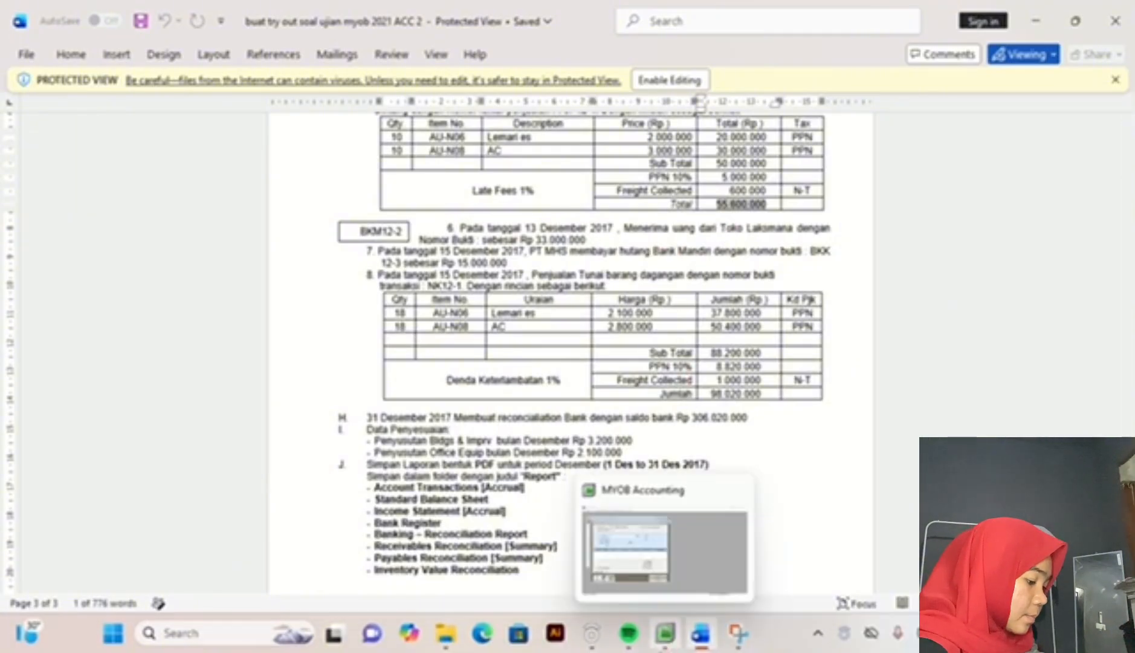
left_click(668, 636)
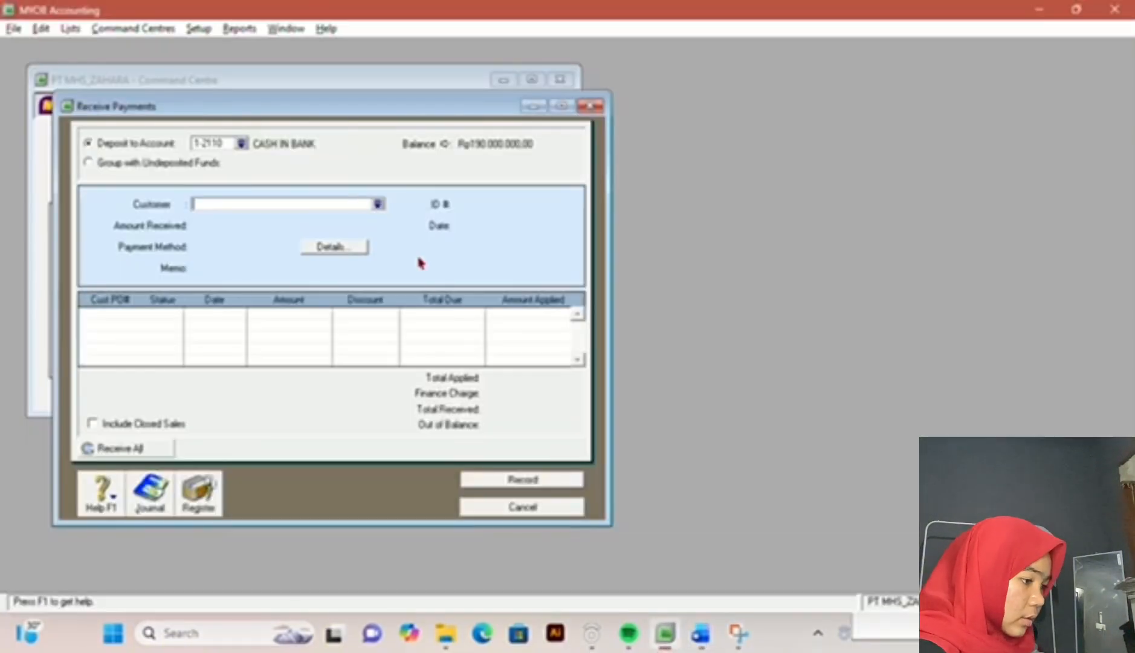
left_click(378, 204)
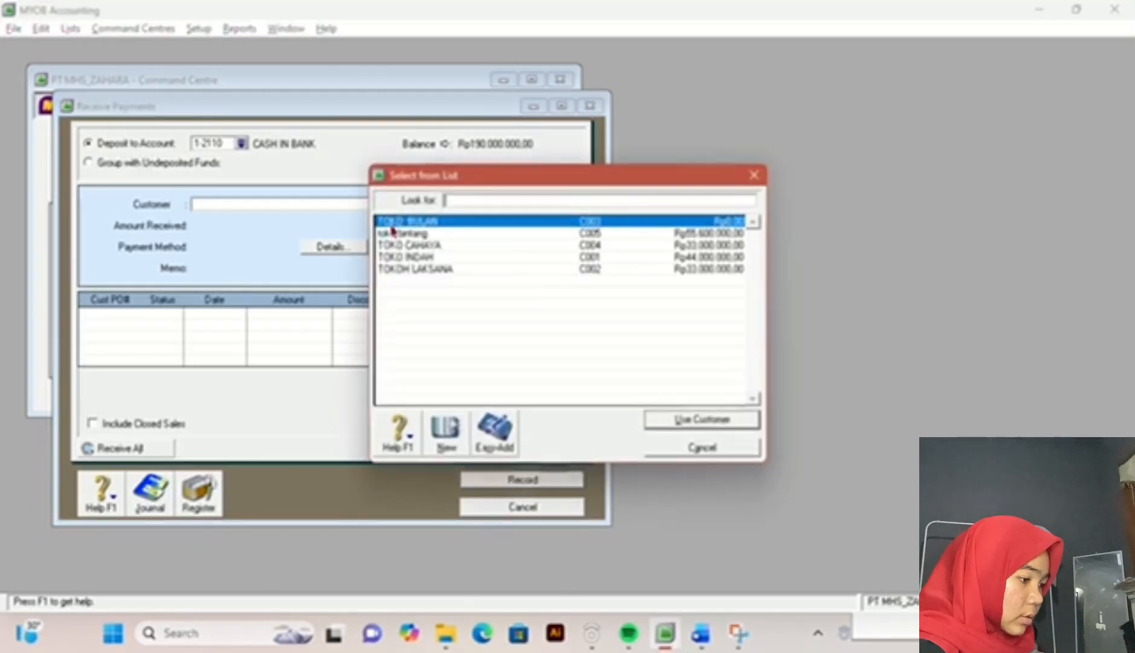
double_click(444, 271)
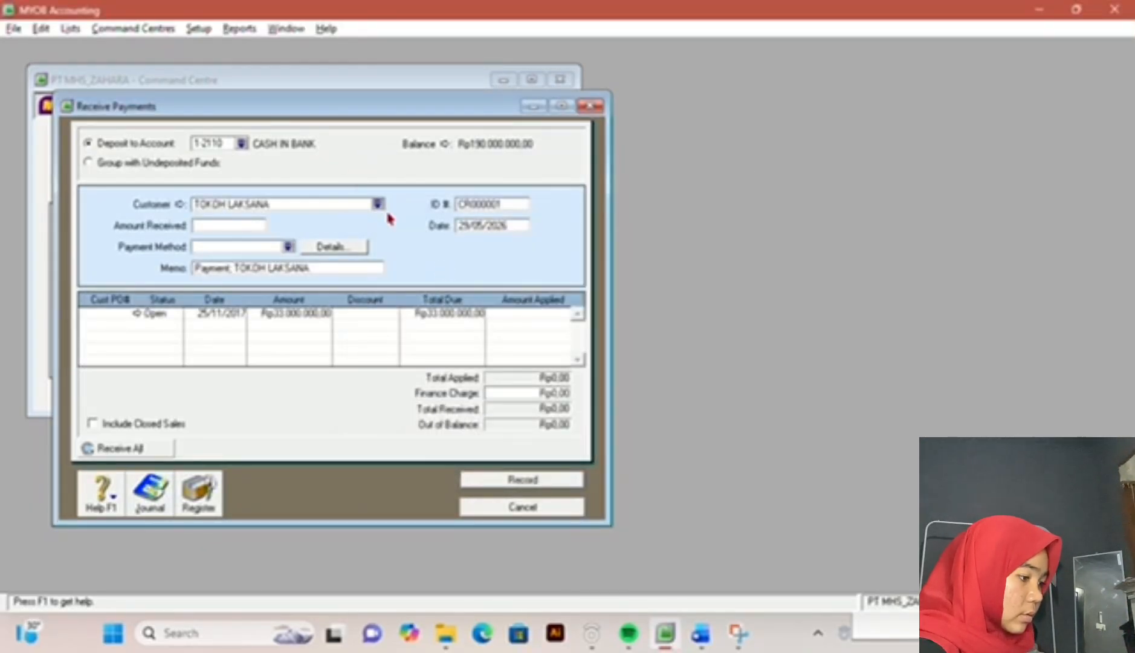
Step: Set the payment's ID to BKM12-2 and its date to 13/12/2017, consulting transaction 6 in the exam document
double_click(502, 205)
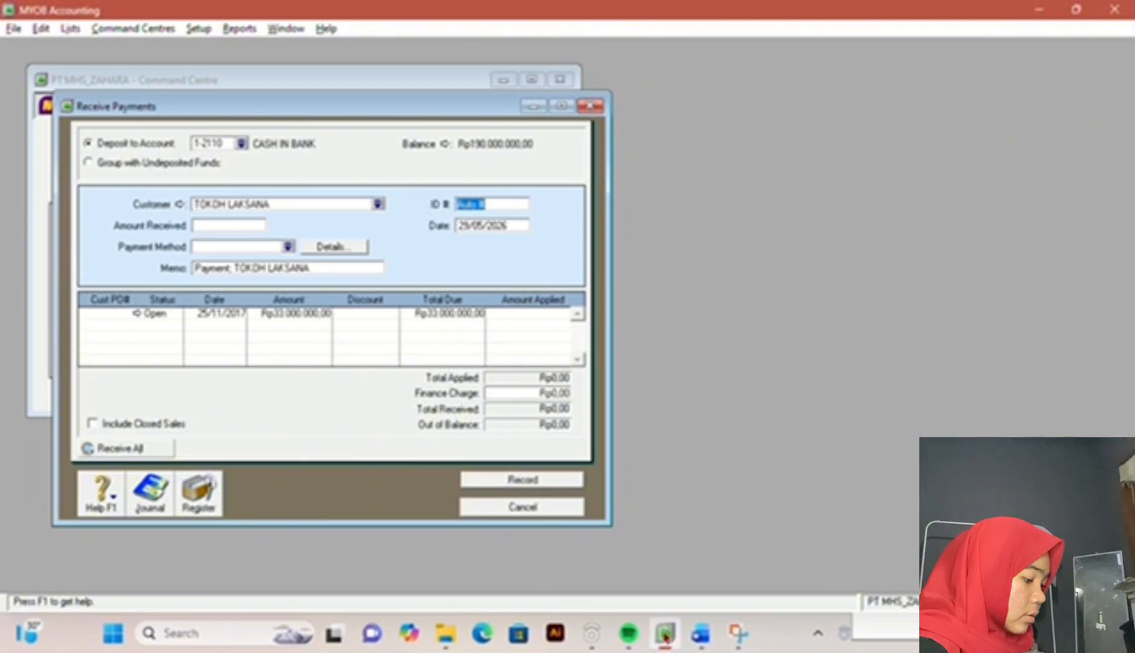
left_click(700, 633)
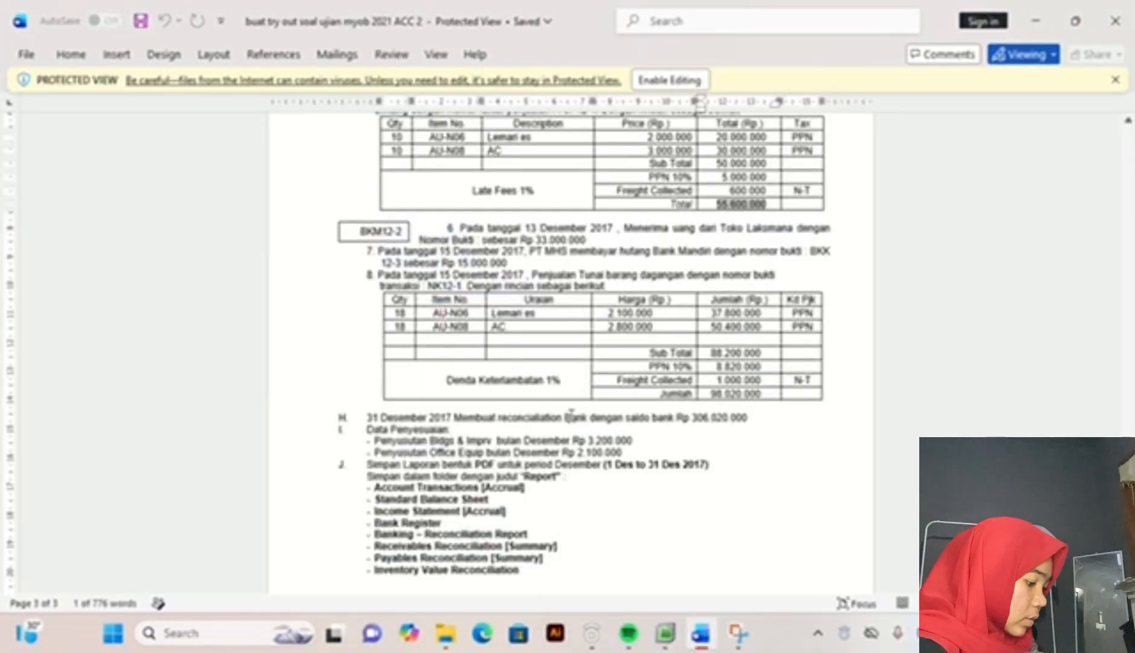
left_click(666, 633)
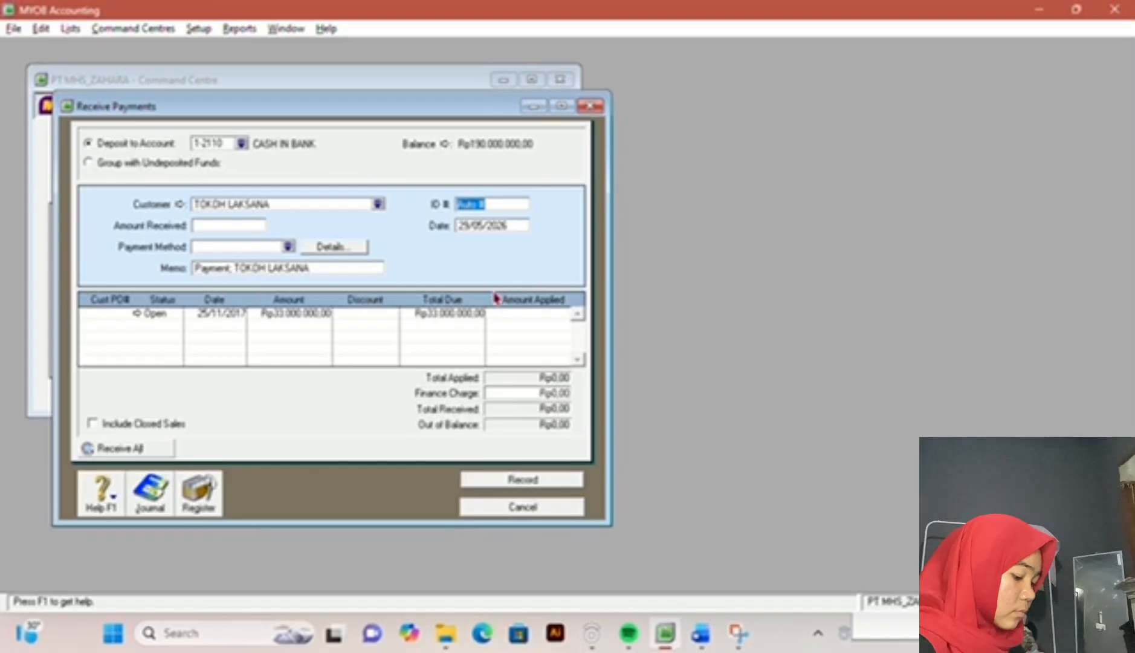
type("BKM12-2")
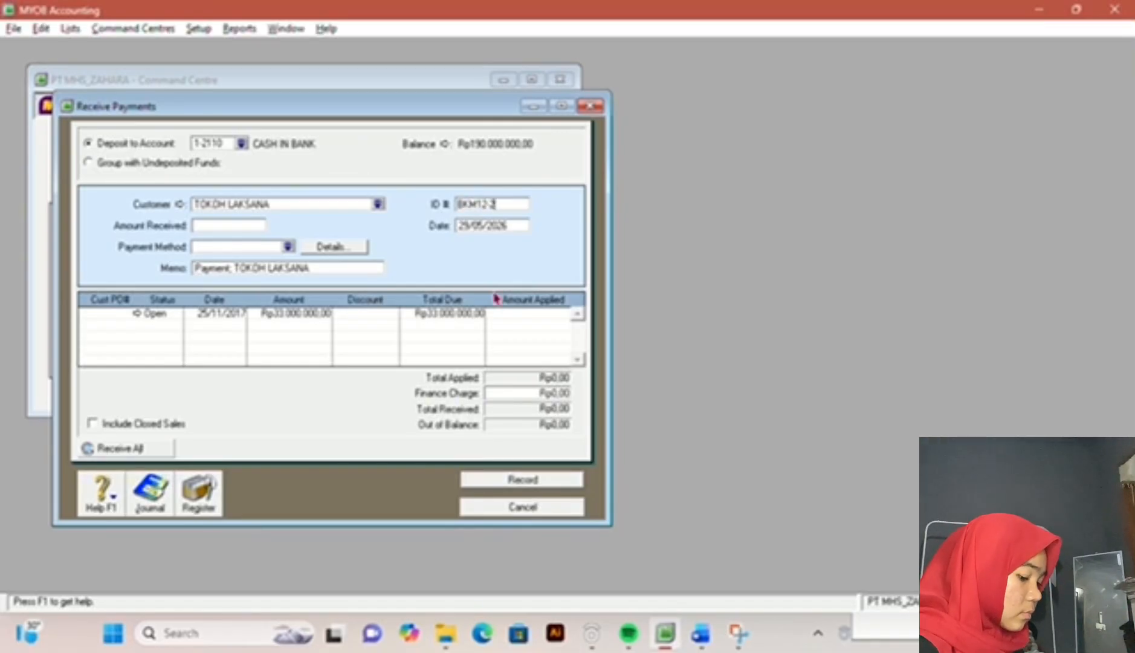
key("Tab")
type("13/12/201")
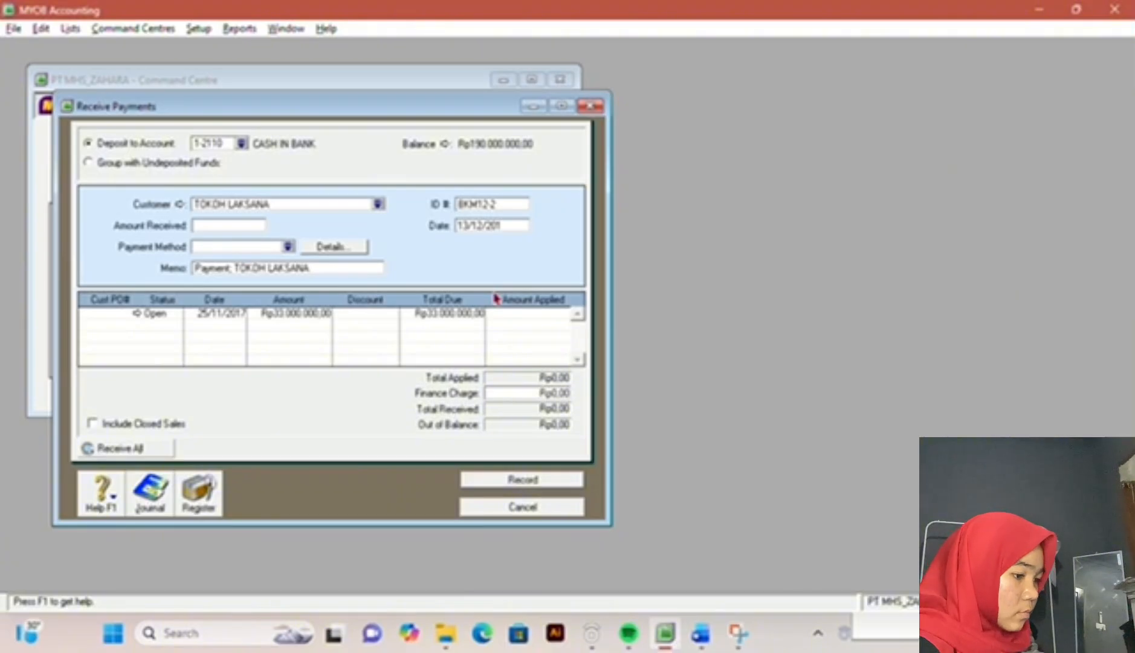
type("7")
Step: Set the amount received to Rp33.000.000, checking the figure in the exam document
left_click(245, 229)
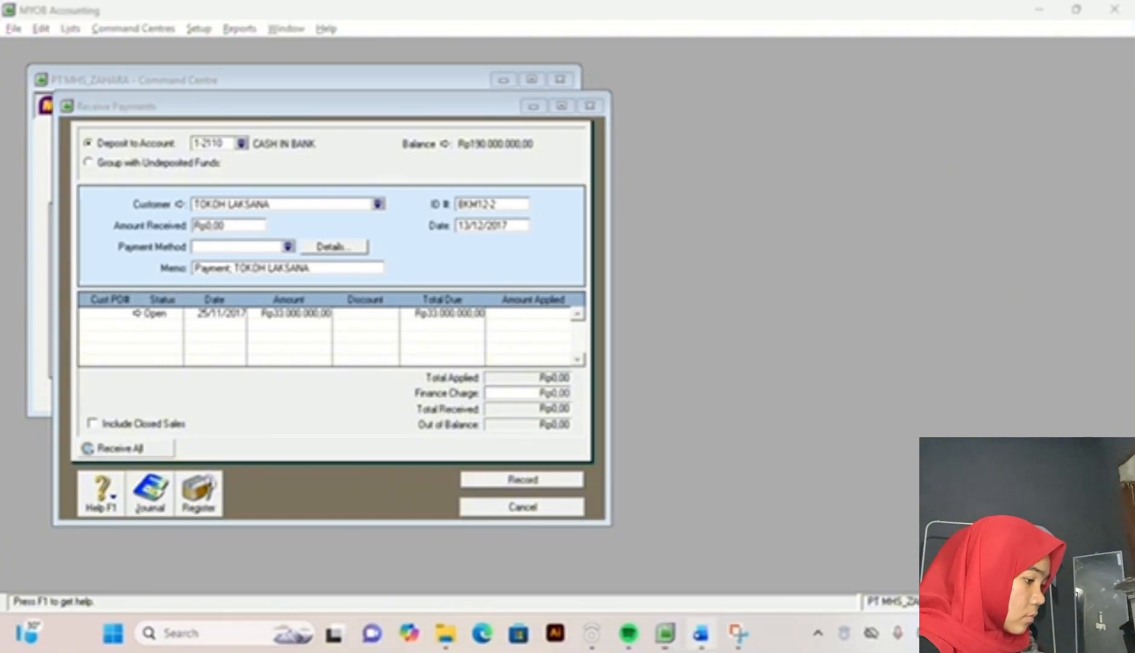
left_click(701, 633)
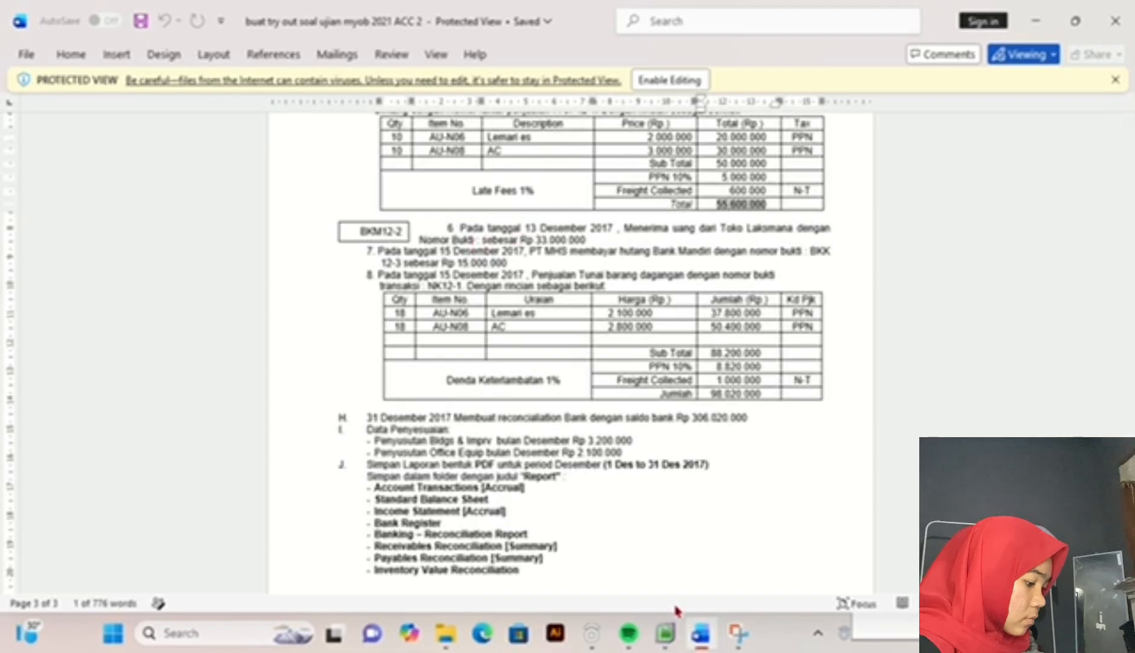
left_click(665, 633)
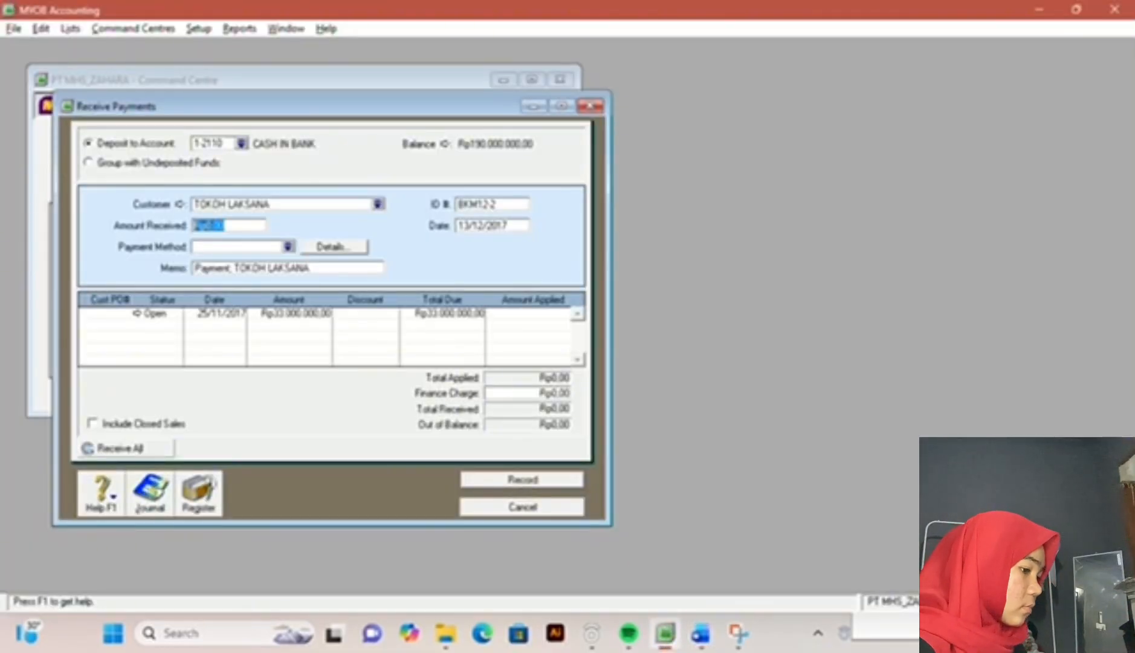
type("33.000.")
type("00")
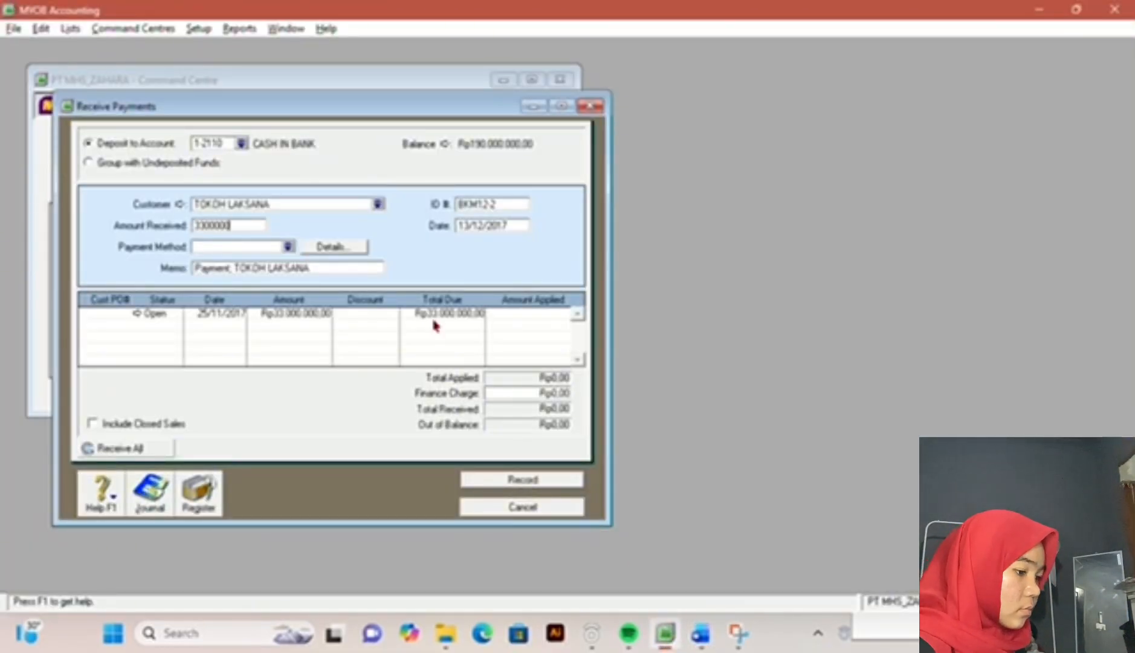
type("0")
key("Tab")
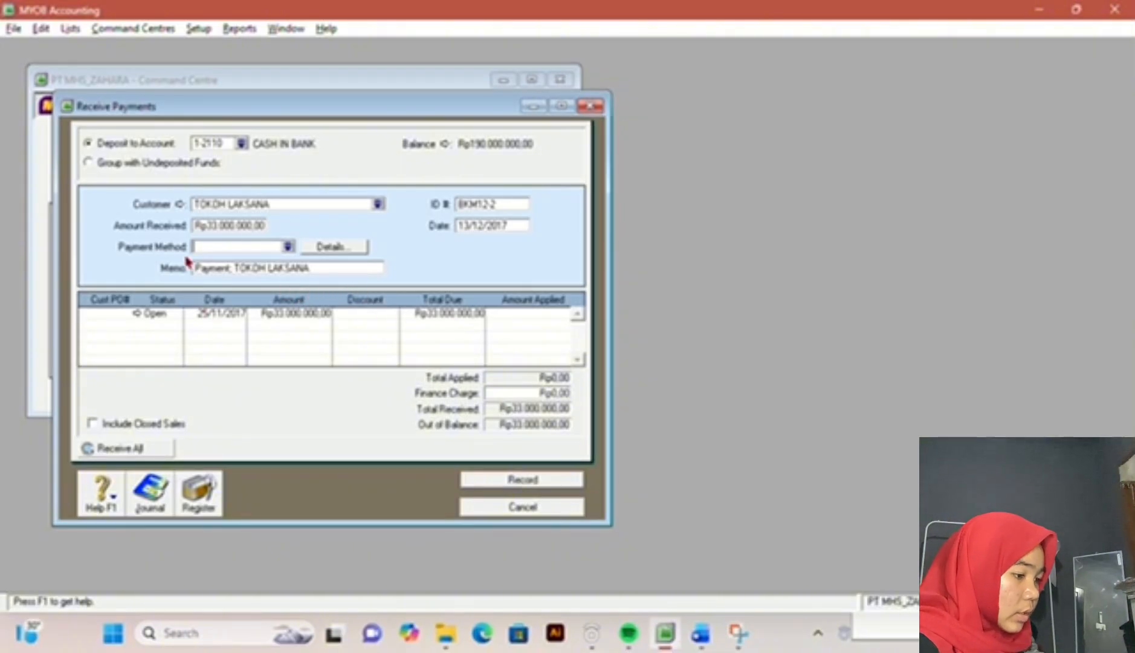
Step: Apply the received amount to the open sale of 25/11/2017, record the payment, and close the Receive Payments window
left_click(526, 312)
key("Tab")
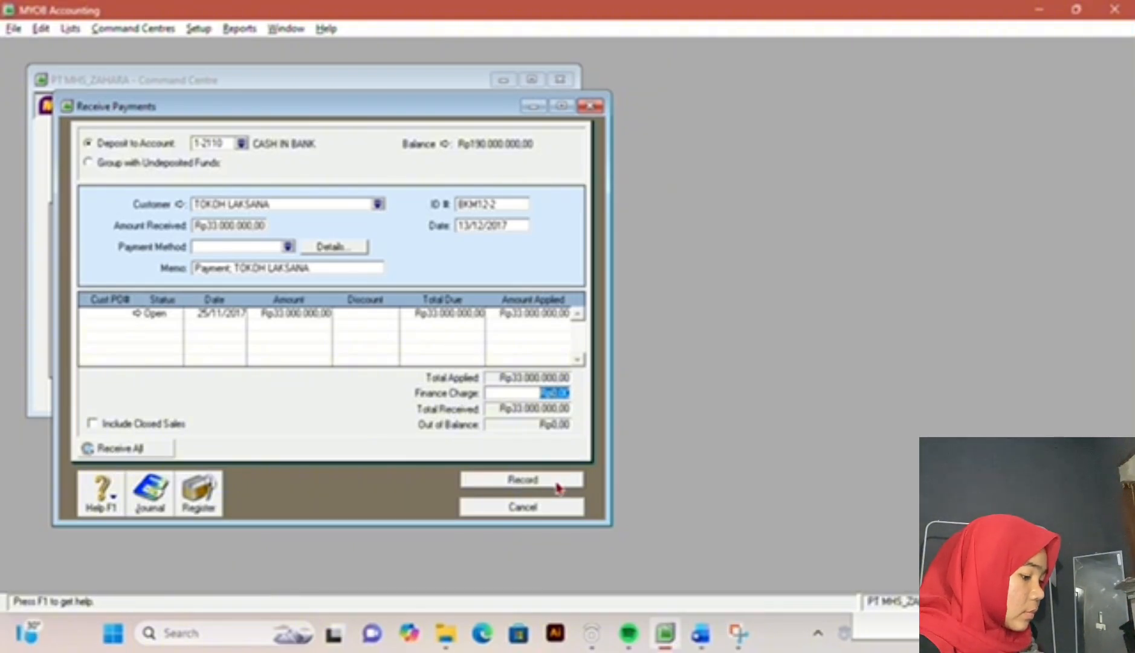
left_click(517, 481)
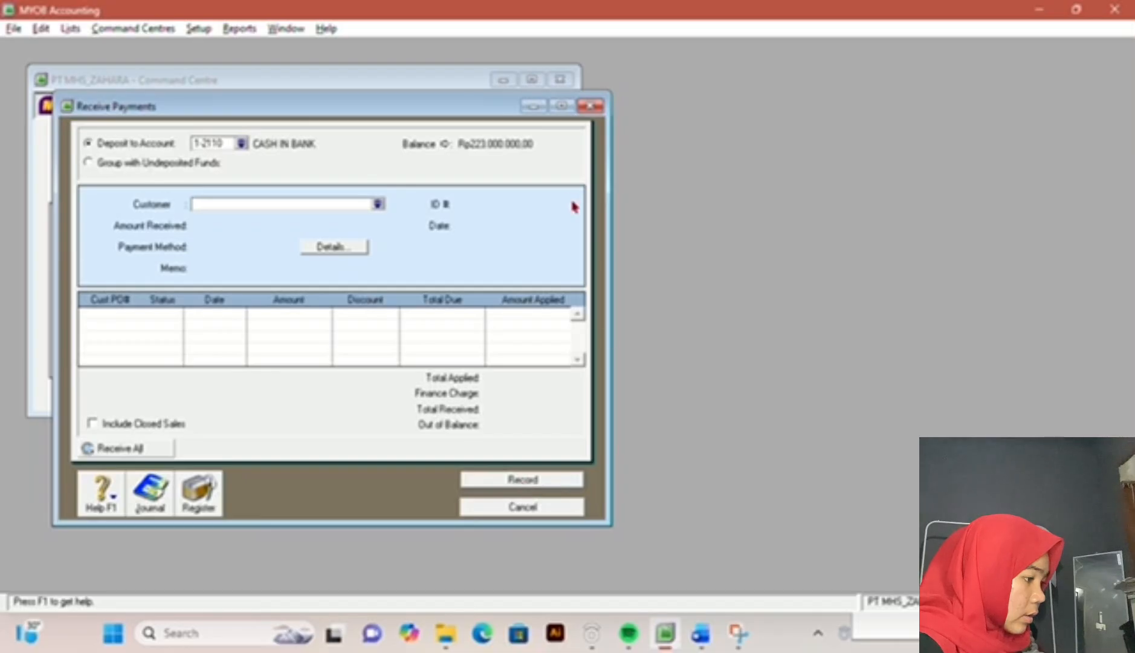
left_click(589, 106)
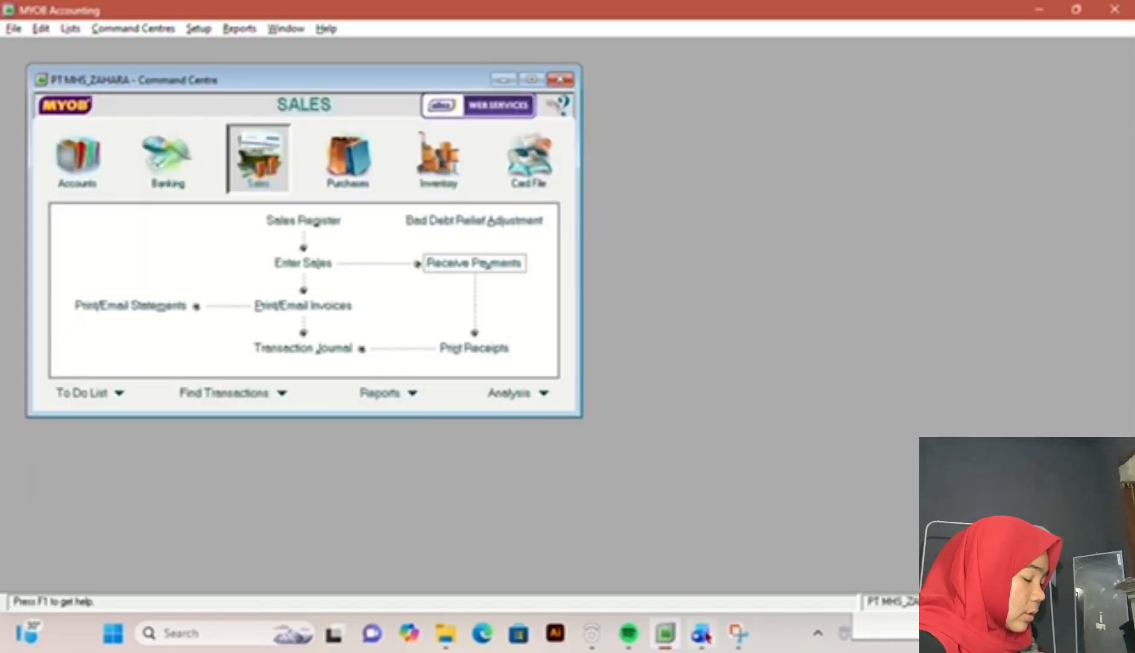
Step: Read transaction 7 in the exam document in Word, and open a Spend Money entry in MYOB Accounting
left_click(703, 636)
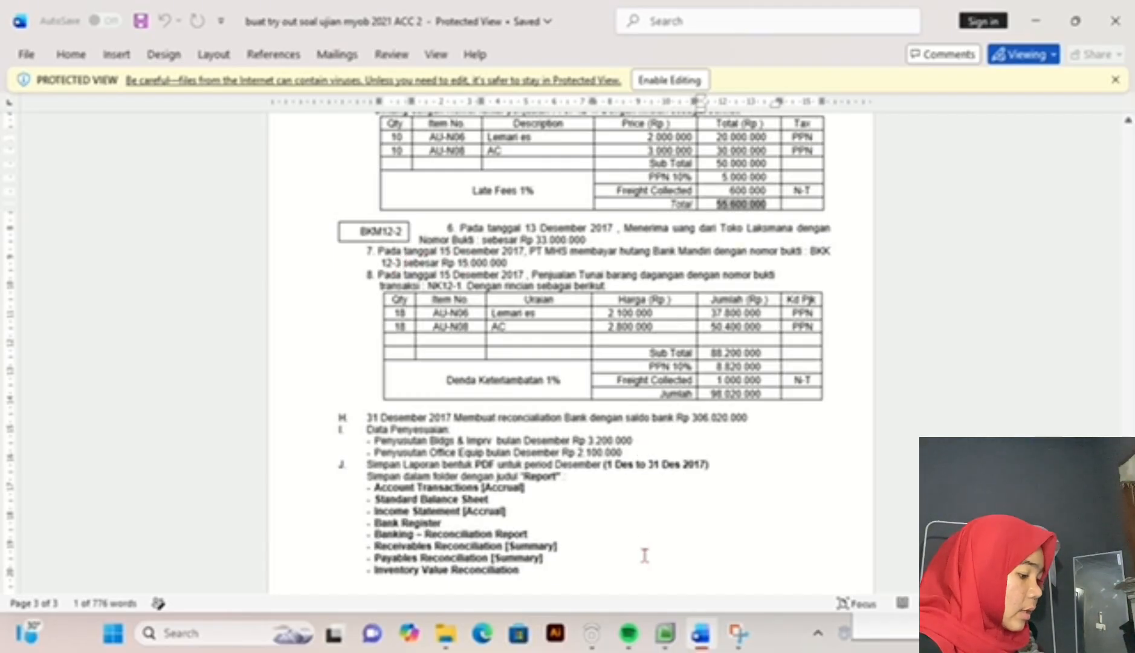
left_click(665, 638)
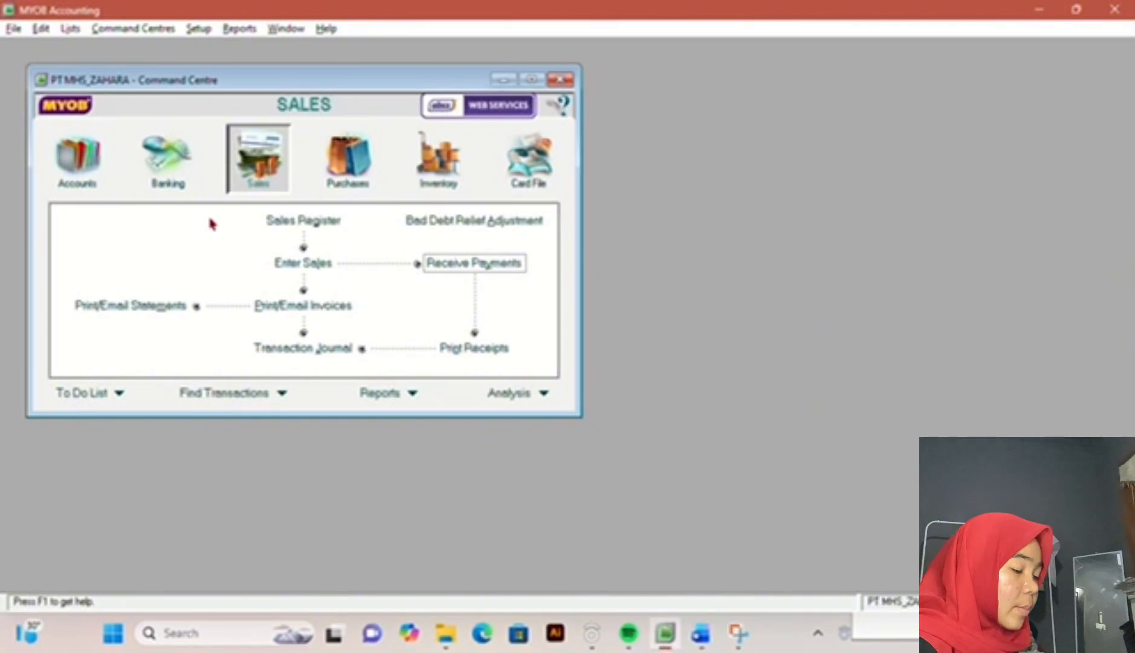
left_click(189, 183)
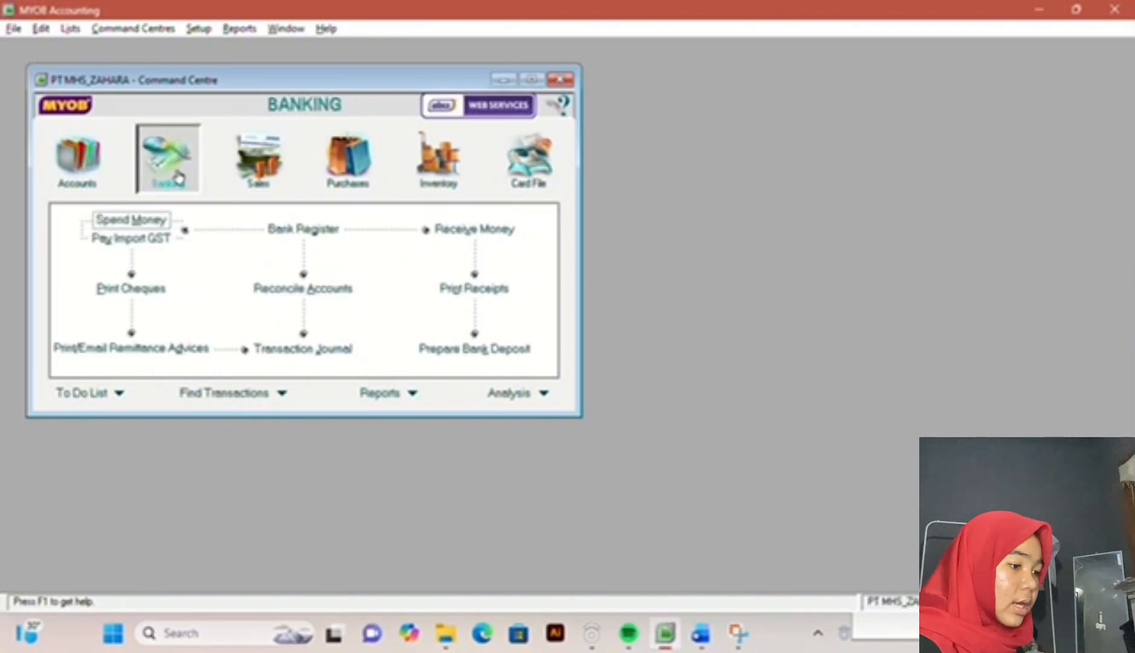
left_click(153, 221)
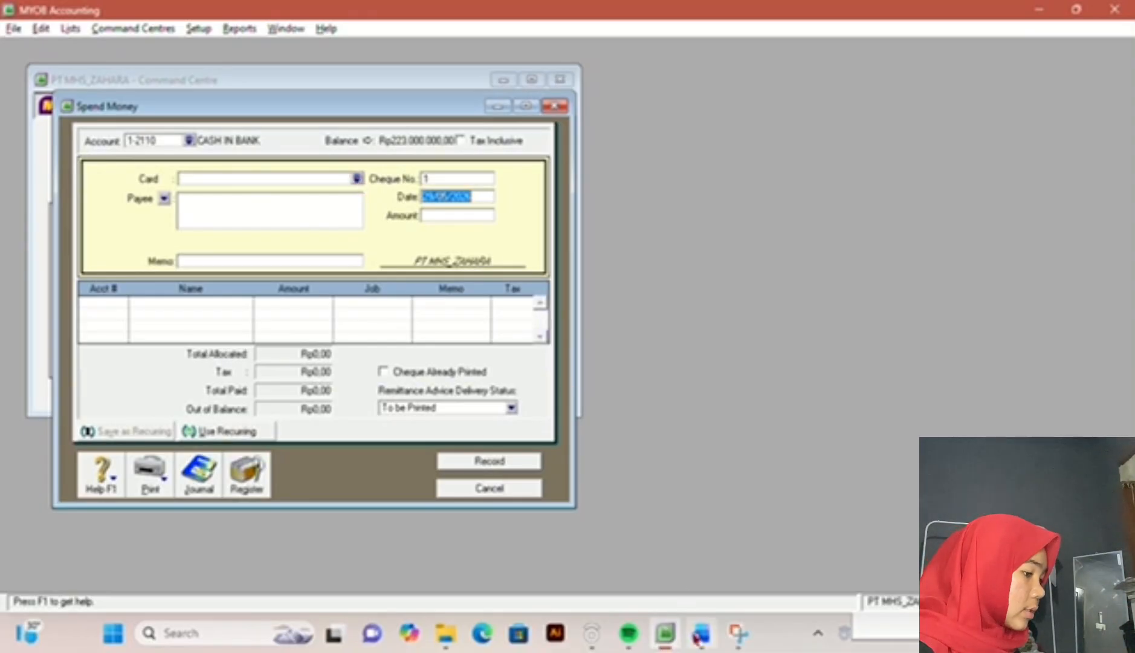
Step: Set the Spend Money cheque number to BKK12-3, consulting transaction 7 in the exam document
left_click(700, 634)
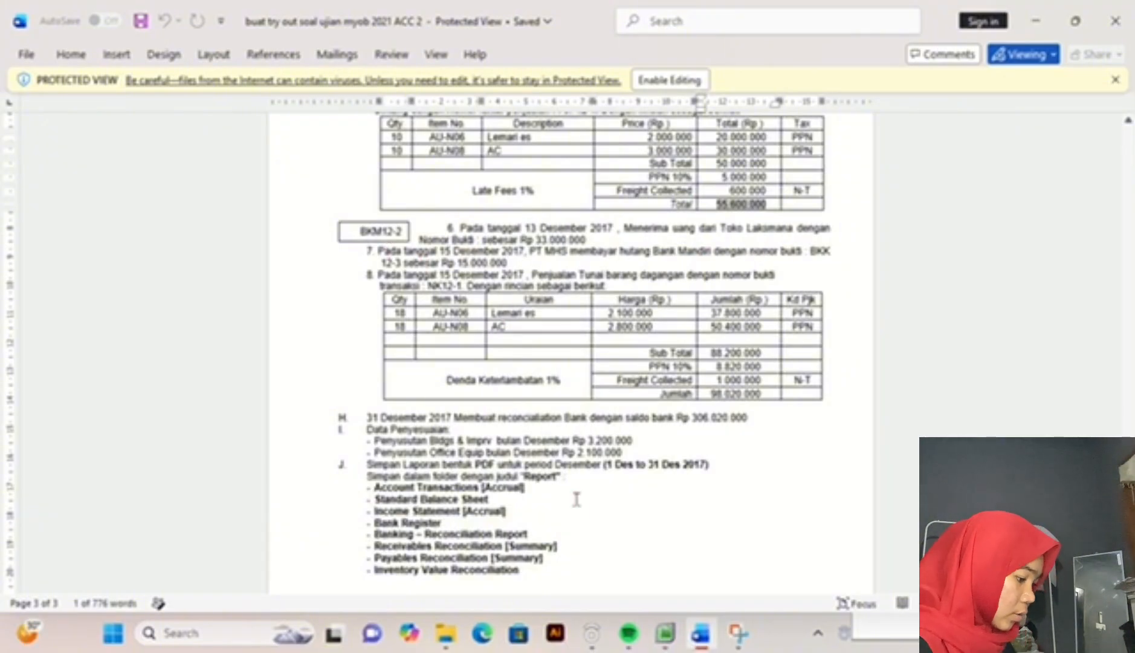
mouse_move(665, 632)
left_mouse_down()
mouse_move(425, 632)
mouse_move(661, 635)
left_mouse_up()
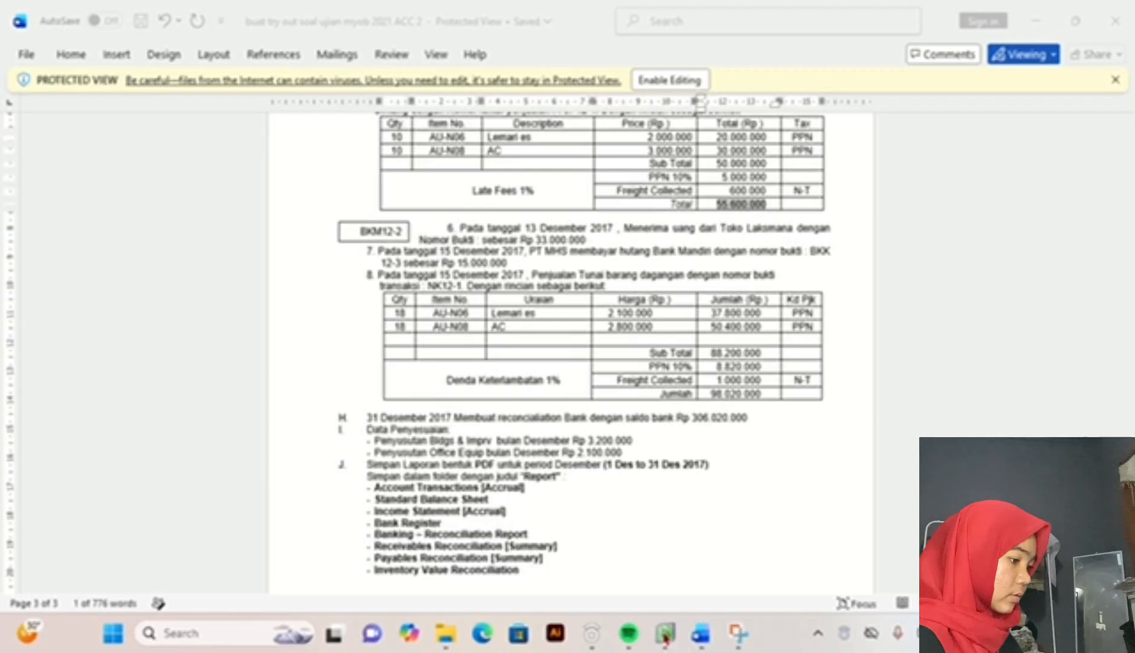
left_click(665, 634)
left_click(454, 177)
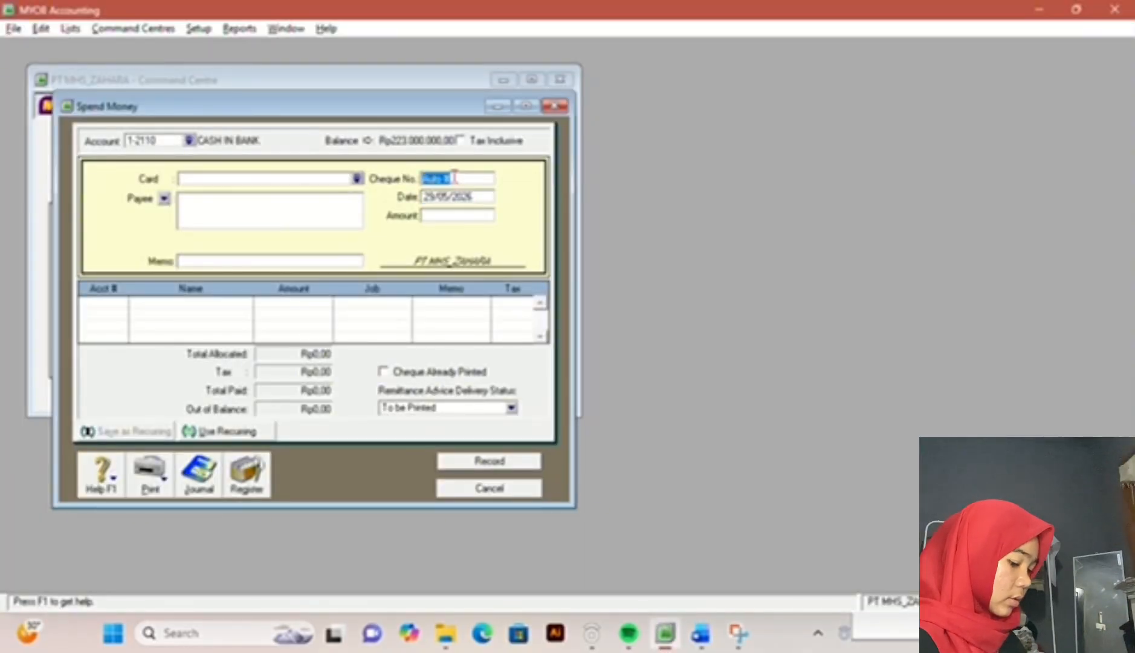
type("0")
type("12")
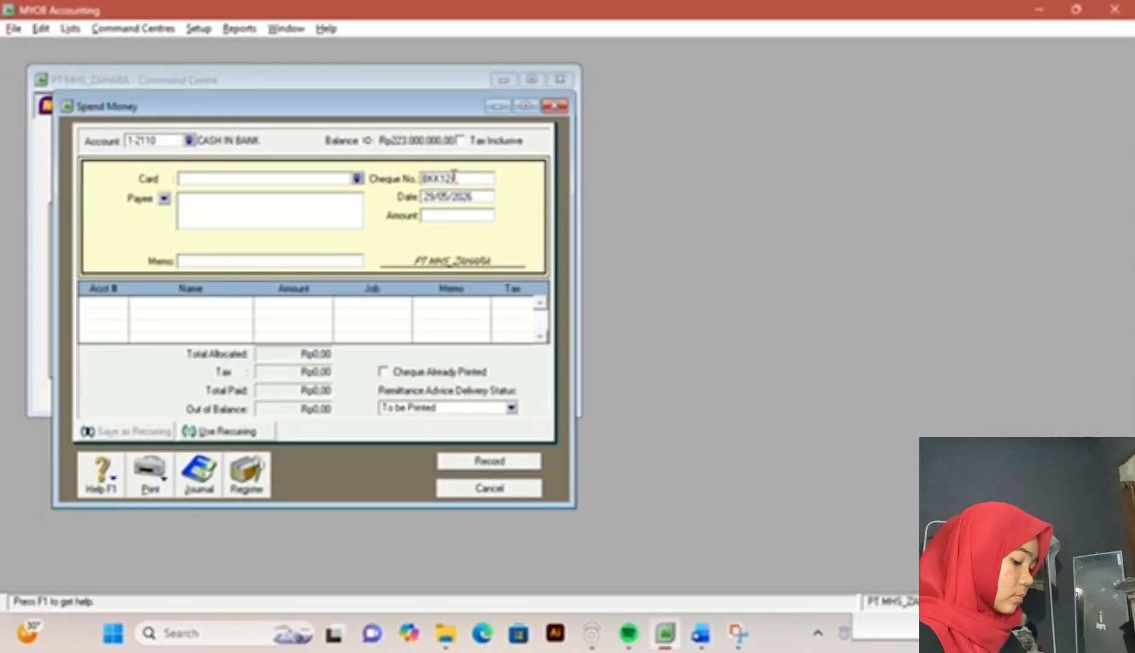
type("-1")
key("Tab")
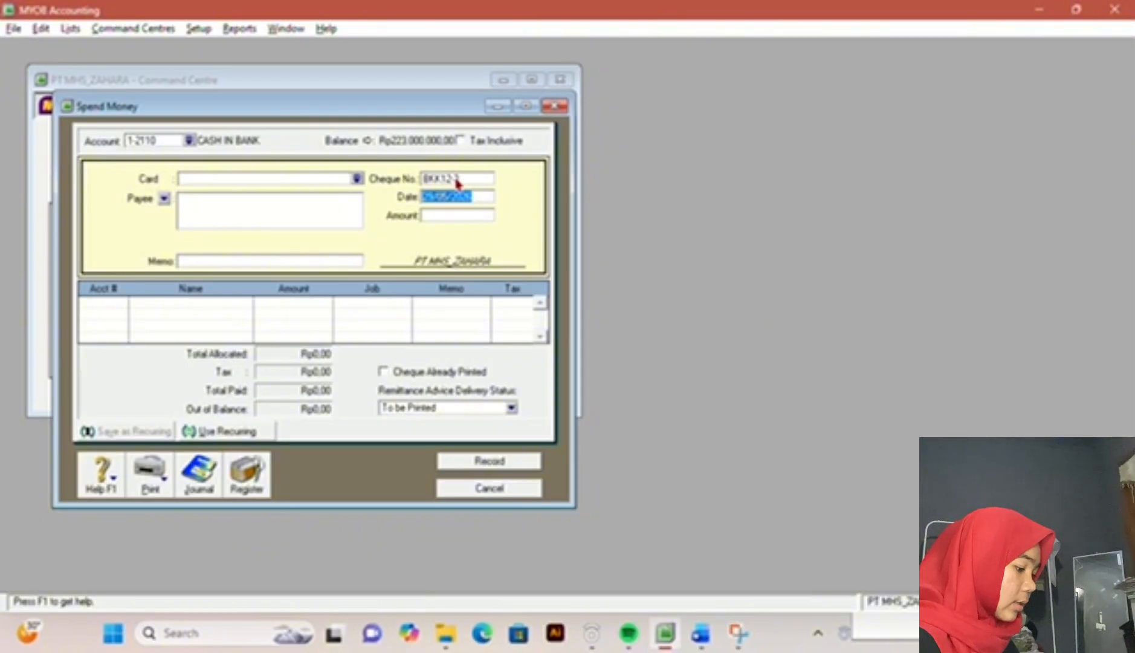
Step: Check the date of transaction 7 in the exam document and set the Spend Money date to 15/12/2017
left_click(703, 635)
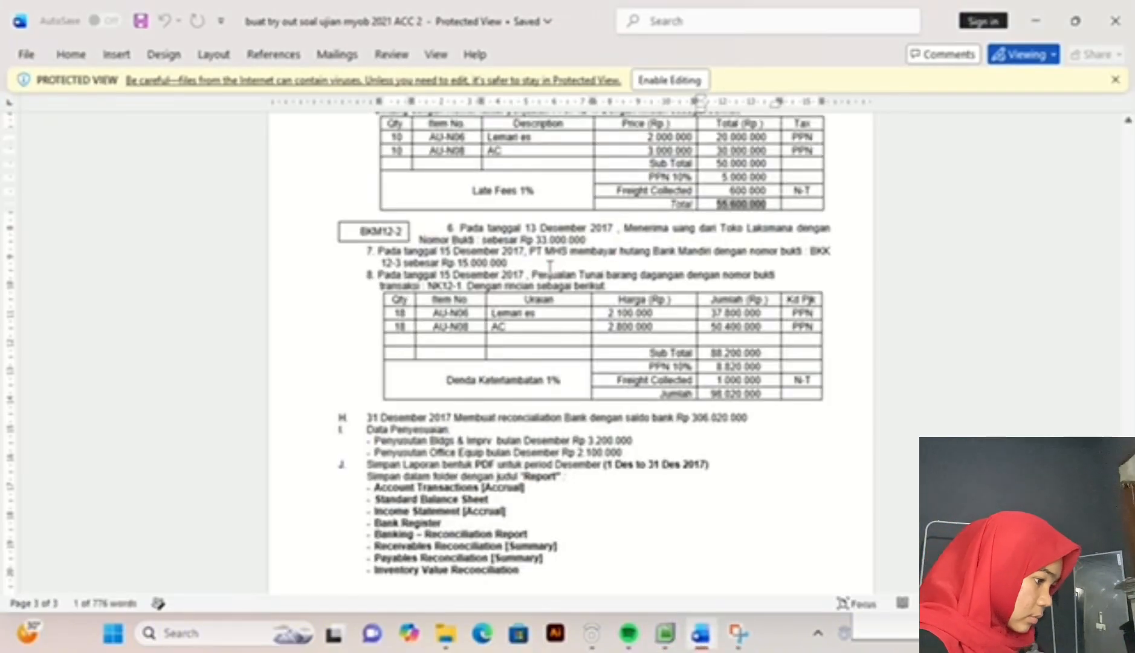
left_click(664, 633)
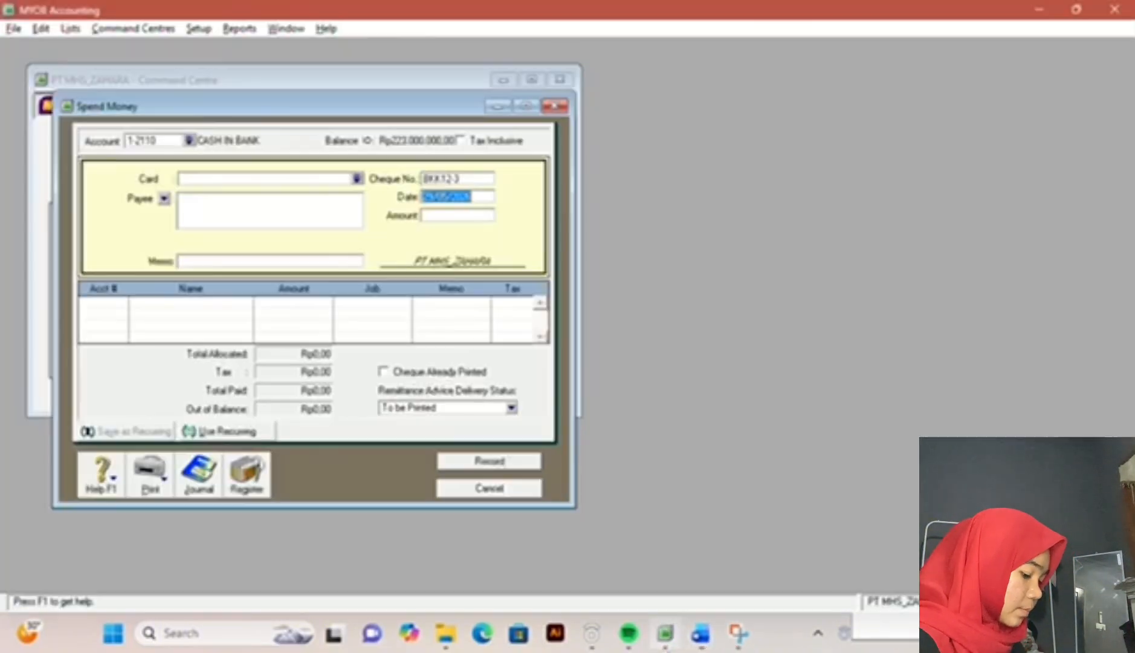
type("15/12/2017")
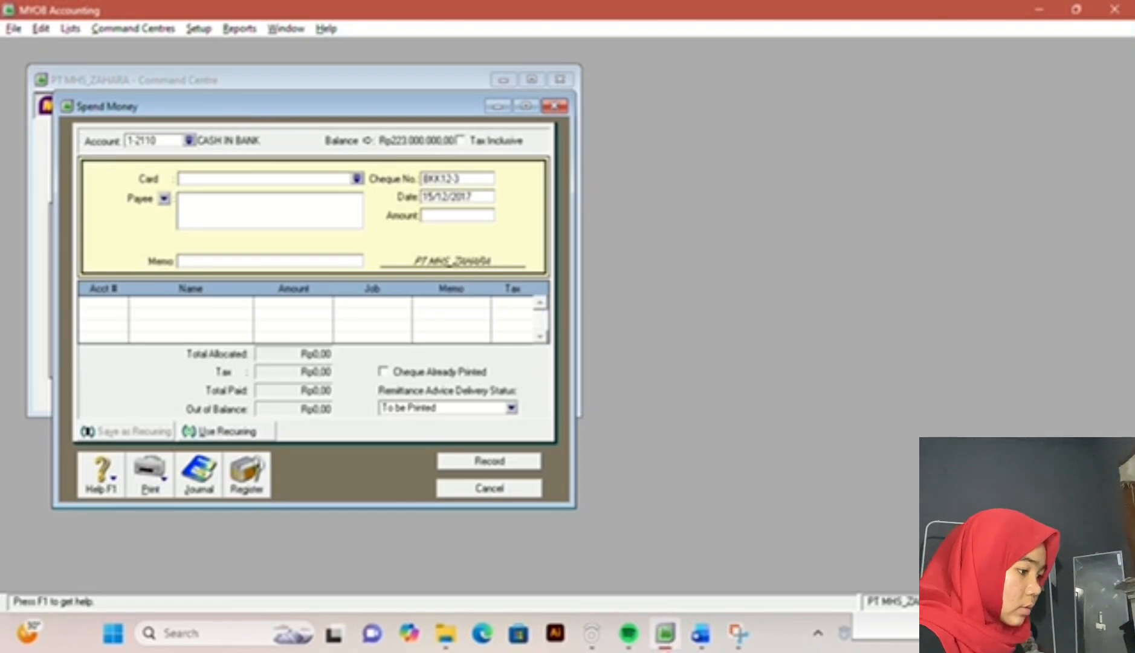
Step: Check the amount of transaction 7 in the exam document and enter 15000000 as the Spend Money amount
mouse_move(689, 648)
left_click(720, 562)
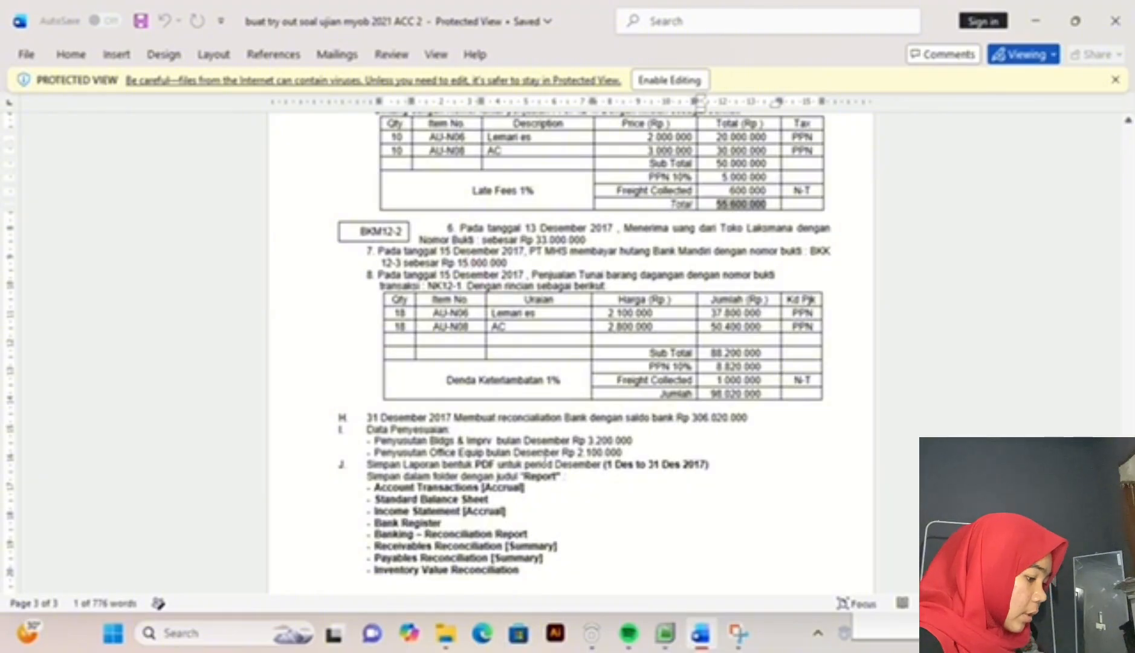
mouse_move(665, 633)
left_click(636, 575)
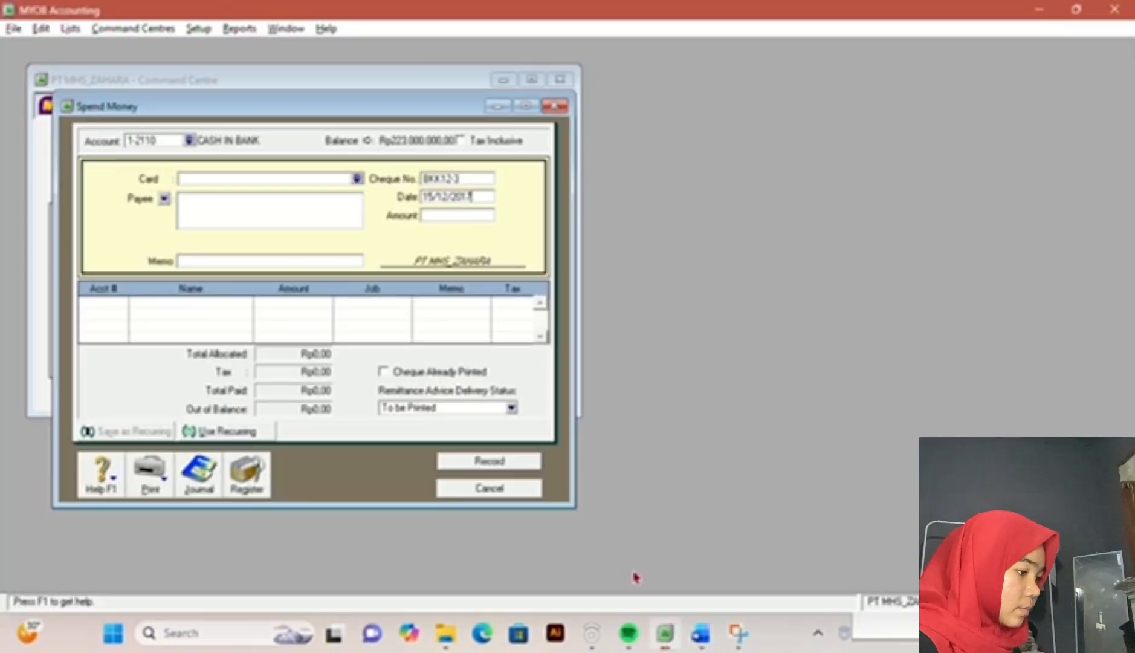
left_click(447, 217)
type("15")
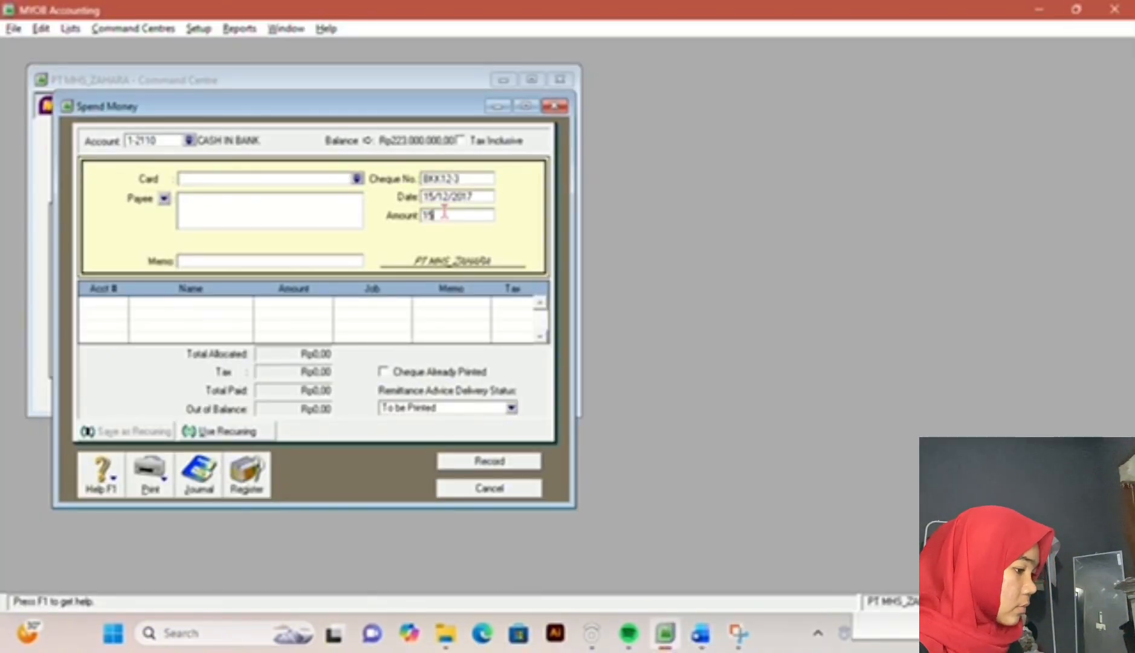
type(".000.000")
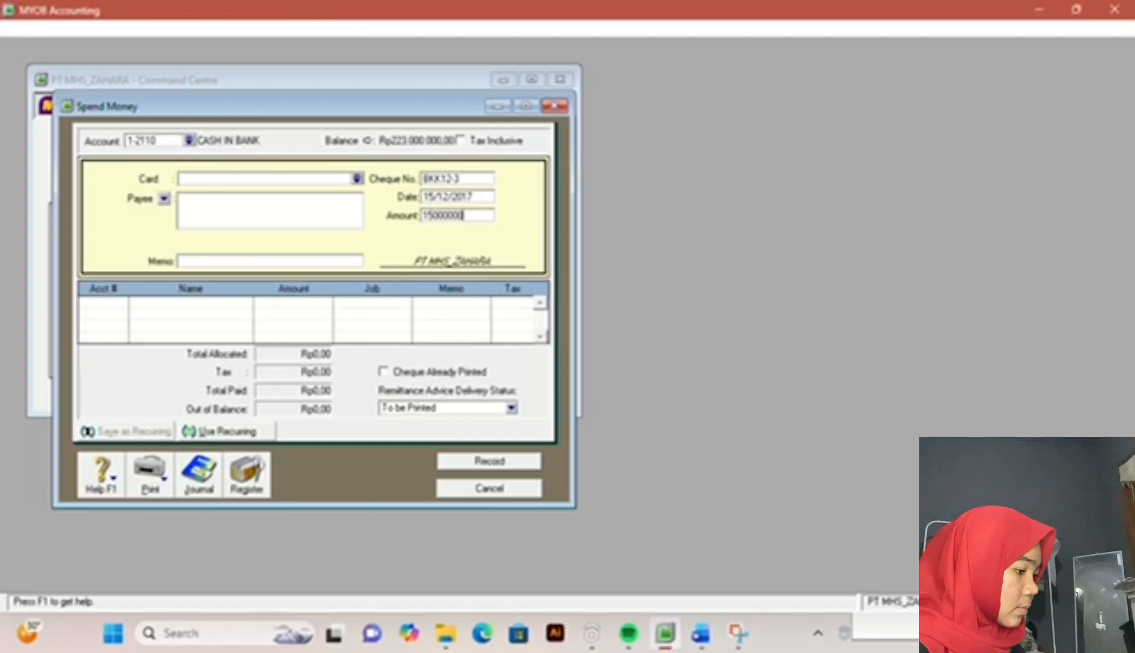
Step: Check transaction 7 in the exam document, and set the Spend Money payee to BANK MANIDRI and the memo to MEMBAYAR UTANG
key("Tab")
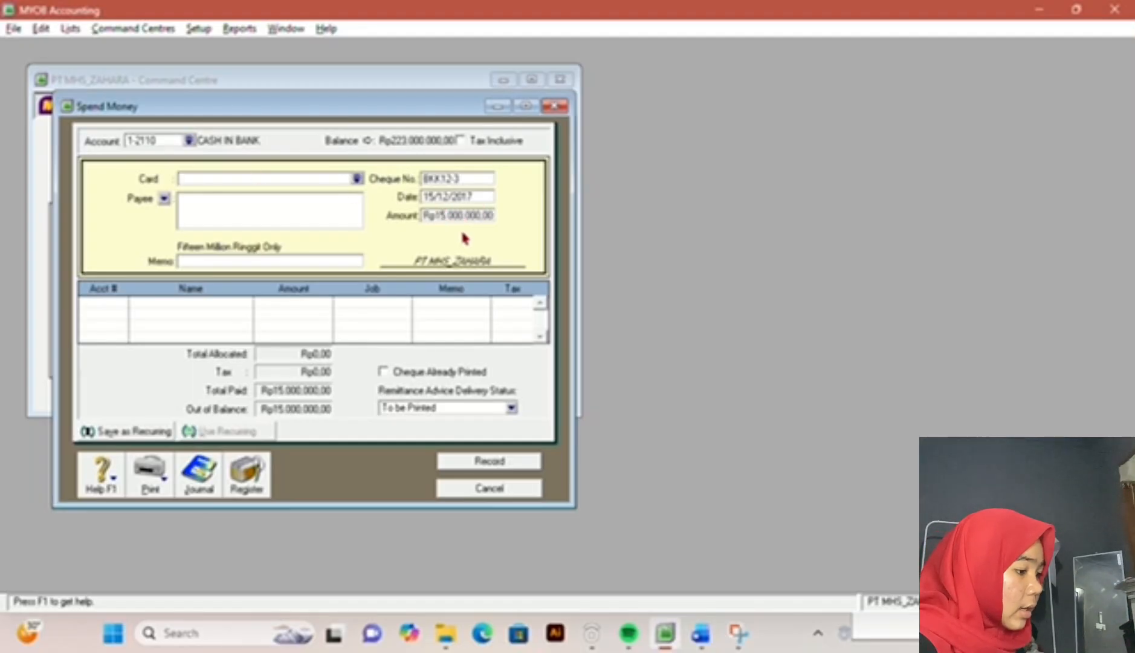
left_click(189, 142)
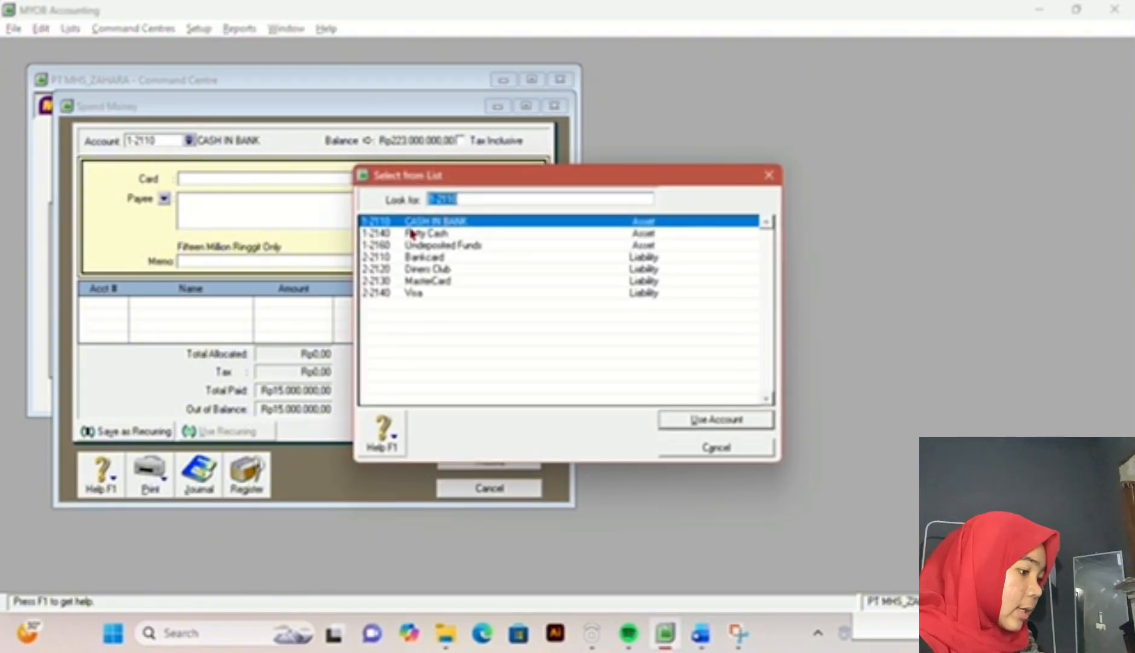
left_click(769, 176)
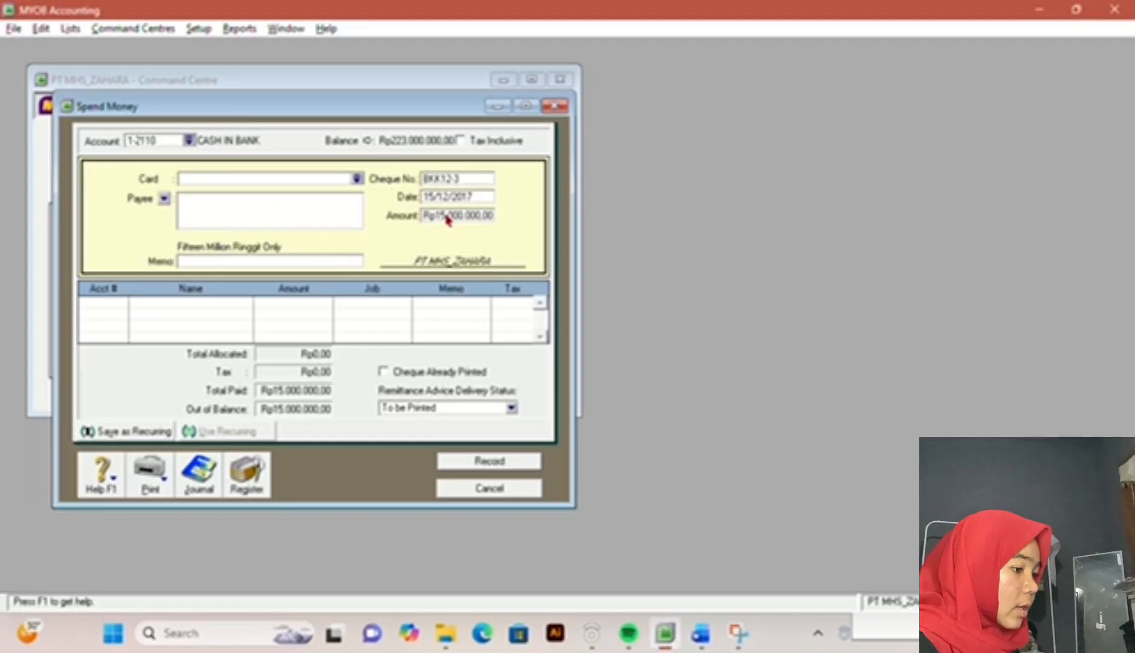
left_click(260, 199)
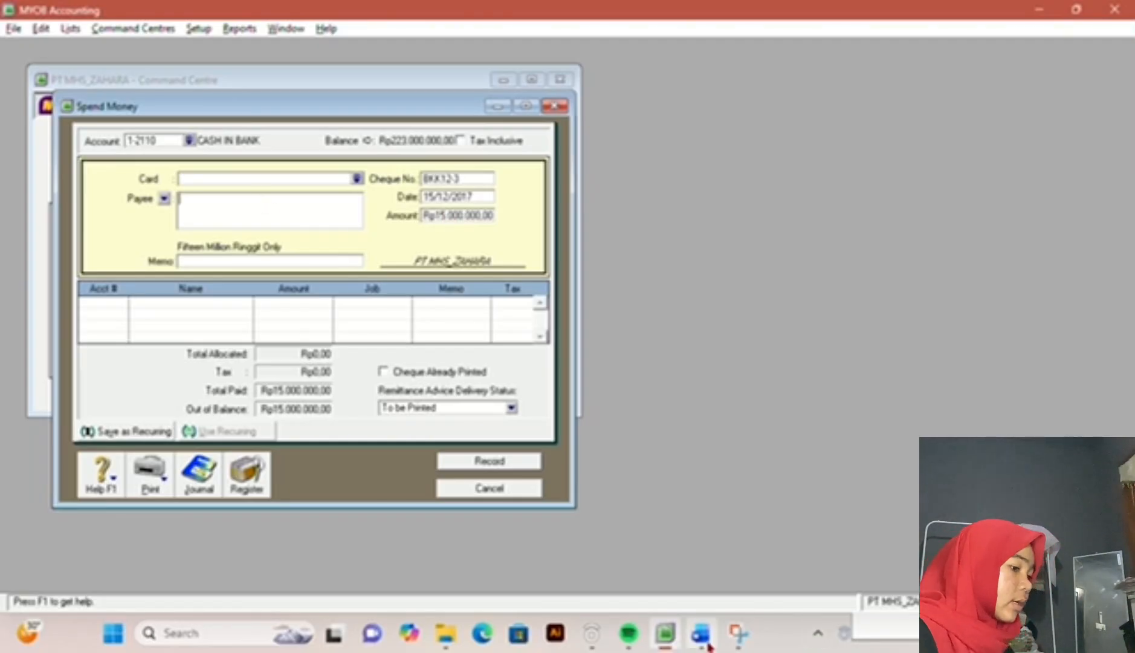
left_click(707, 644)
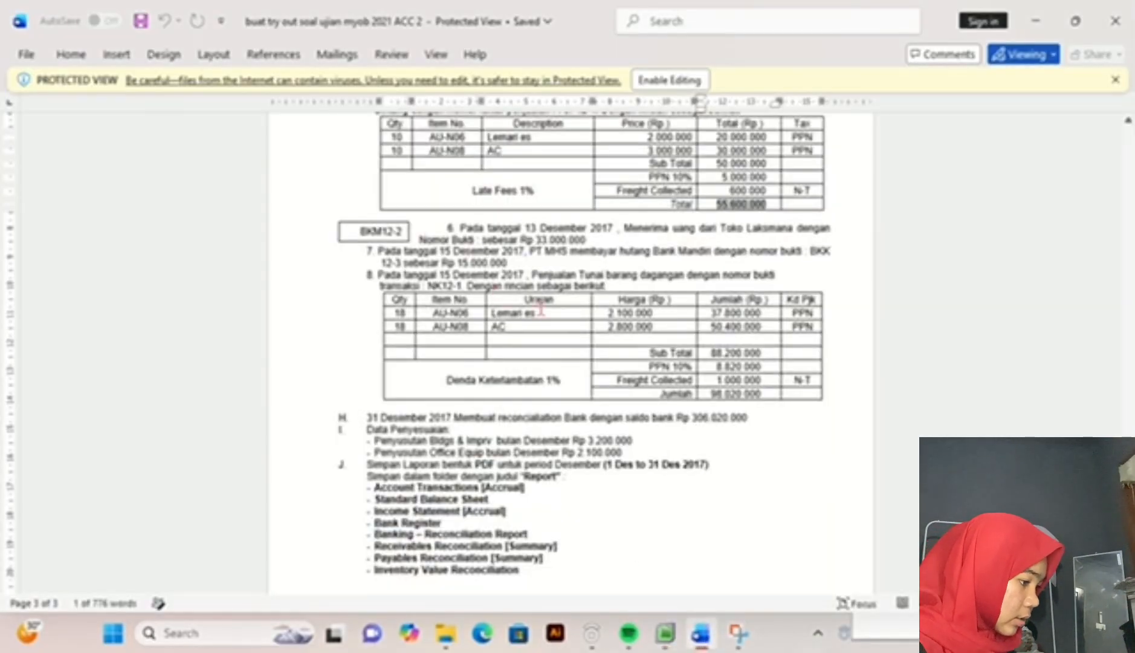
left_click(665, 635)
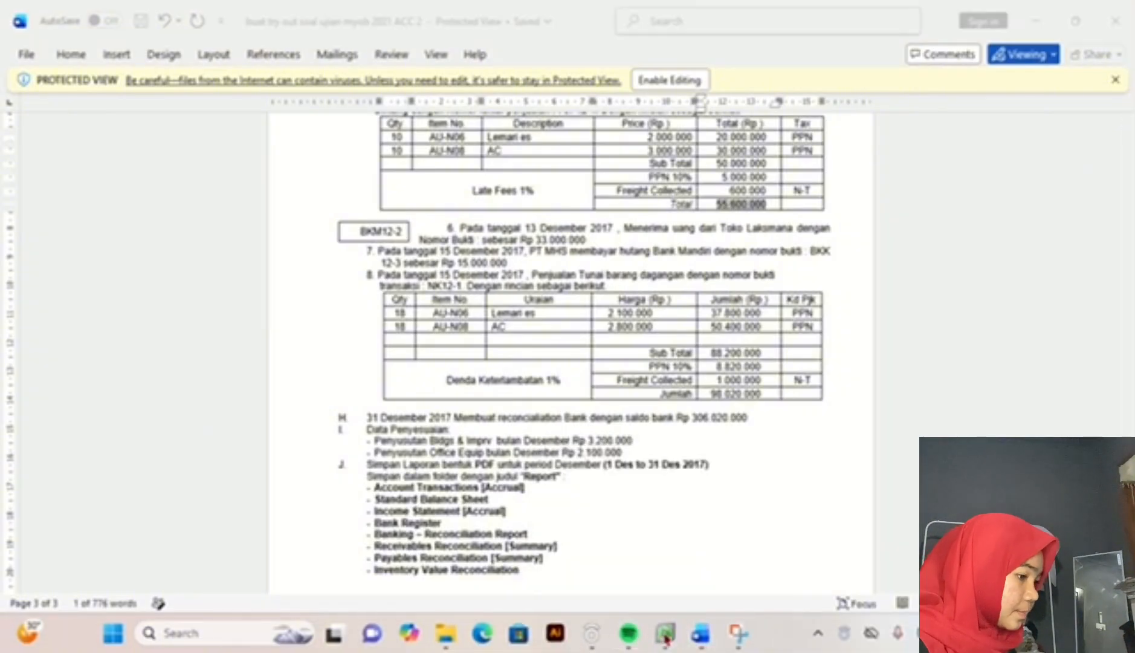
type("BANK MANDIRI")
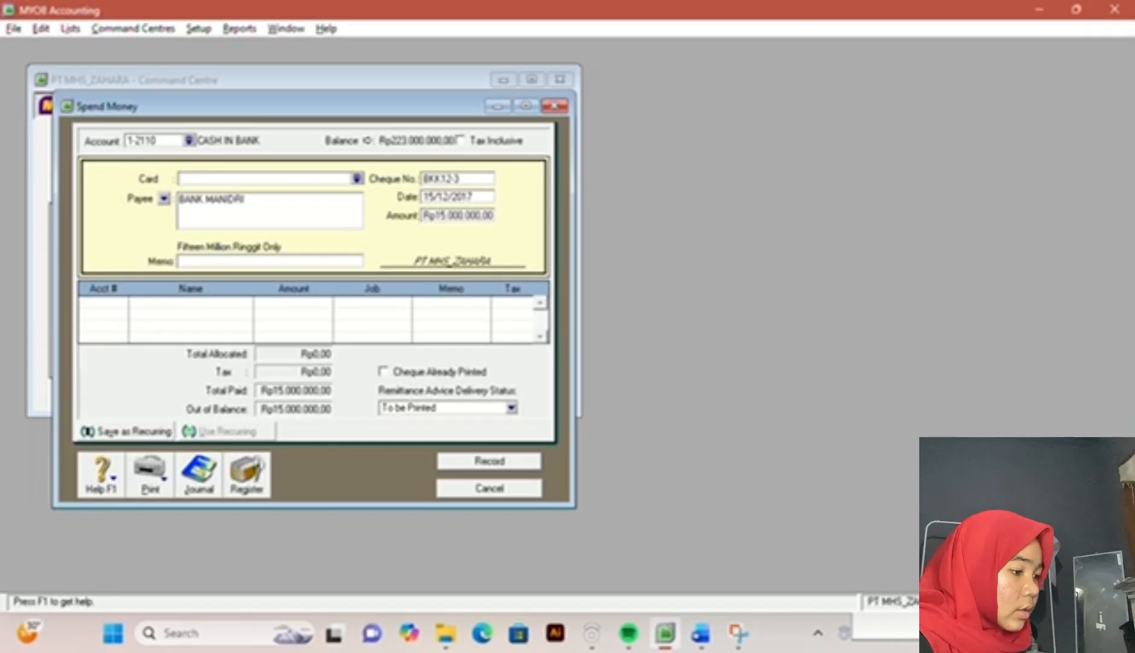
left_click(296, 261)
type("MEMBAYAR HUTANG")
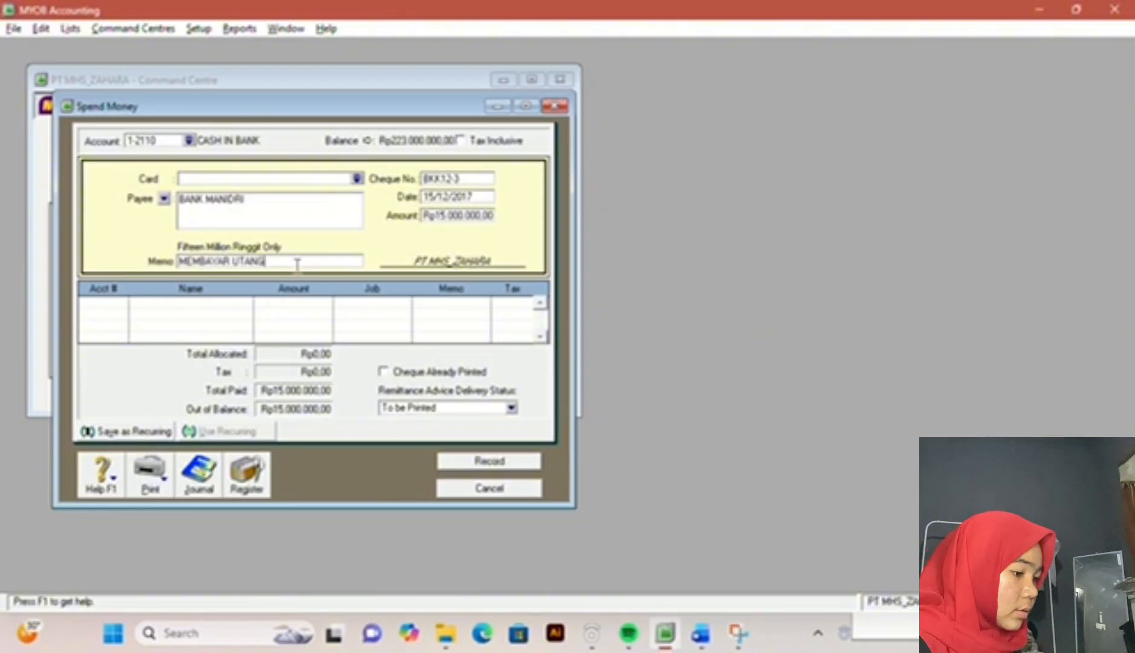
Step: Allocate the Spend Money payment to the liability account BANK MANDIRI LOANS
left_click(119, 306)
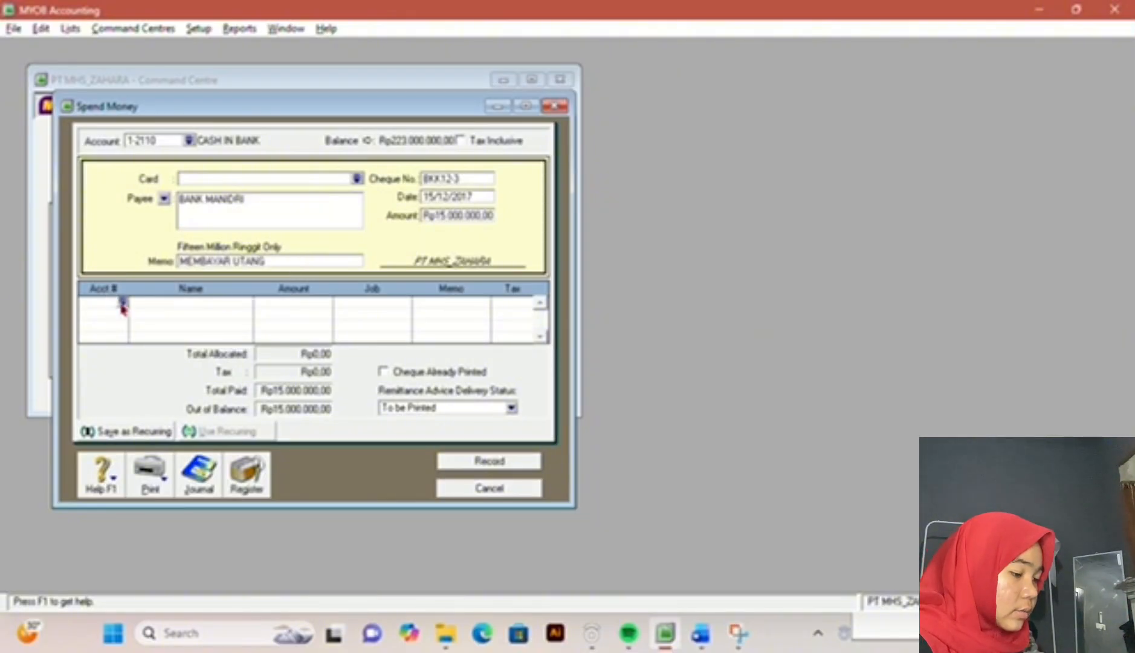
left_click(123, 302)
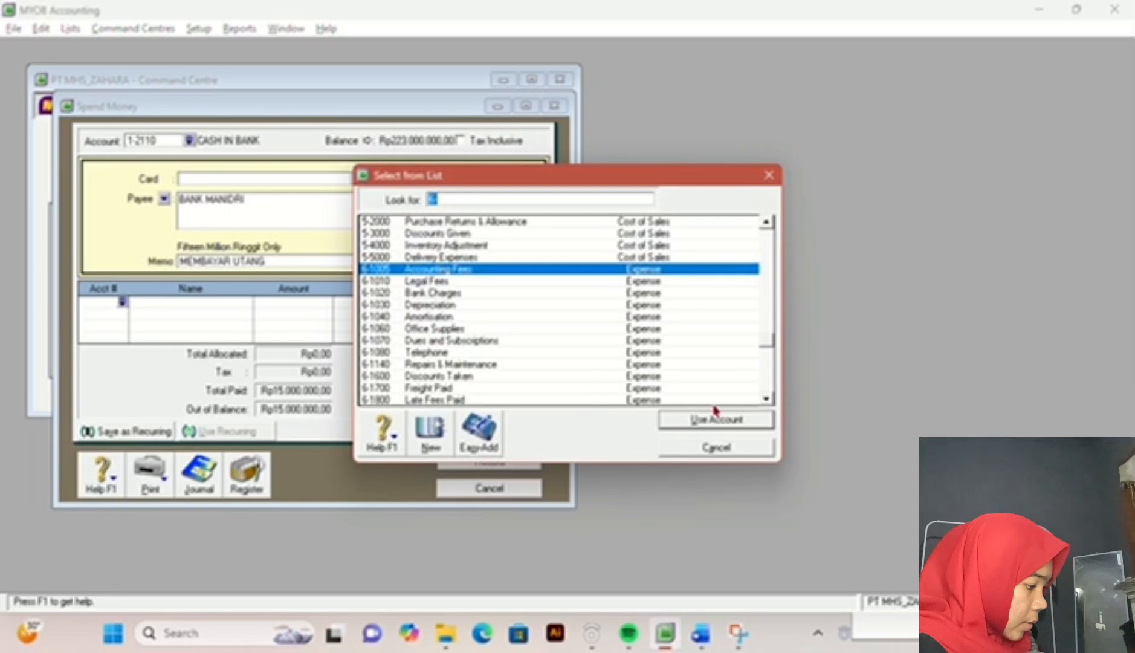
left_click(767, 400)
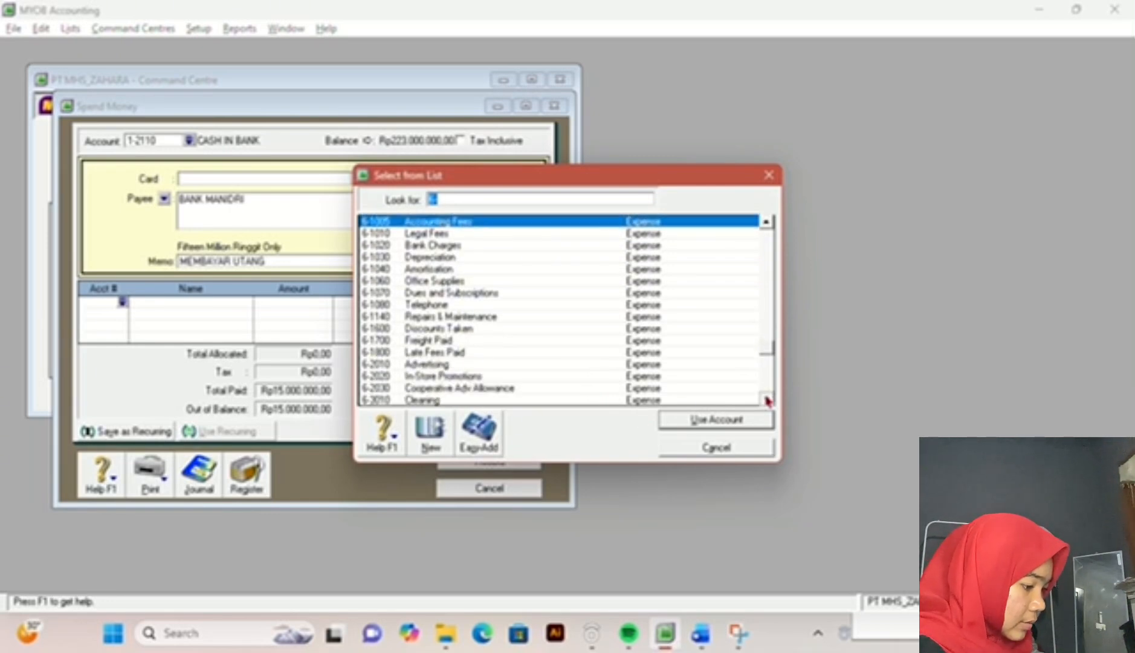
left_click(768, 400)
left_click(767, 400)
left_click(767, 400)
left_click(767, 401)
left_click(768, 400)
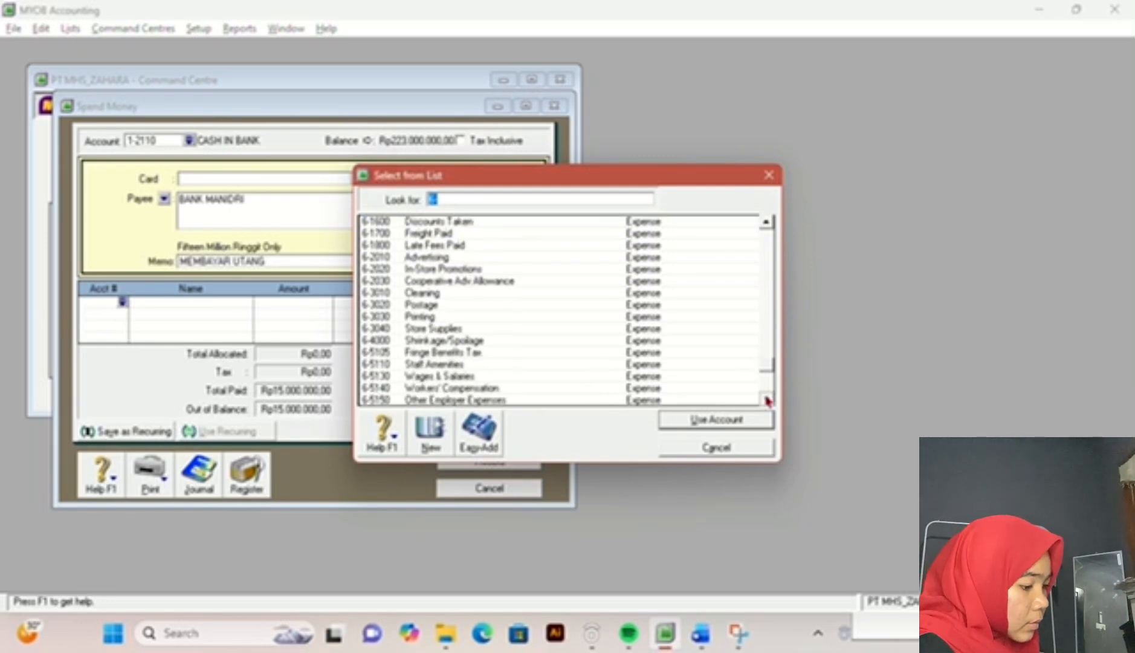
left_click(768, 400)
left_click(768, 400)
left_click(767, 400)
left_click(768, 400)
left_click(768, 400)
left_click(767, 400)
left_click(768, 400)
left_click(768, 400)
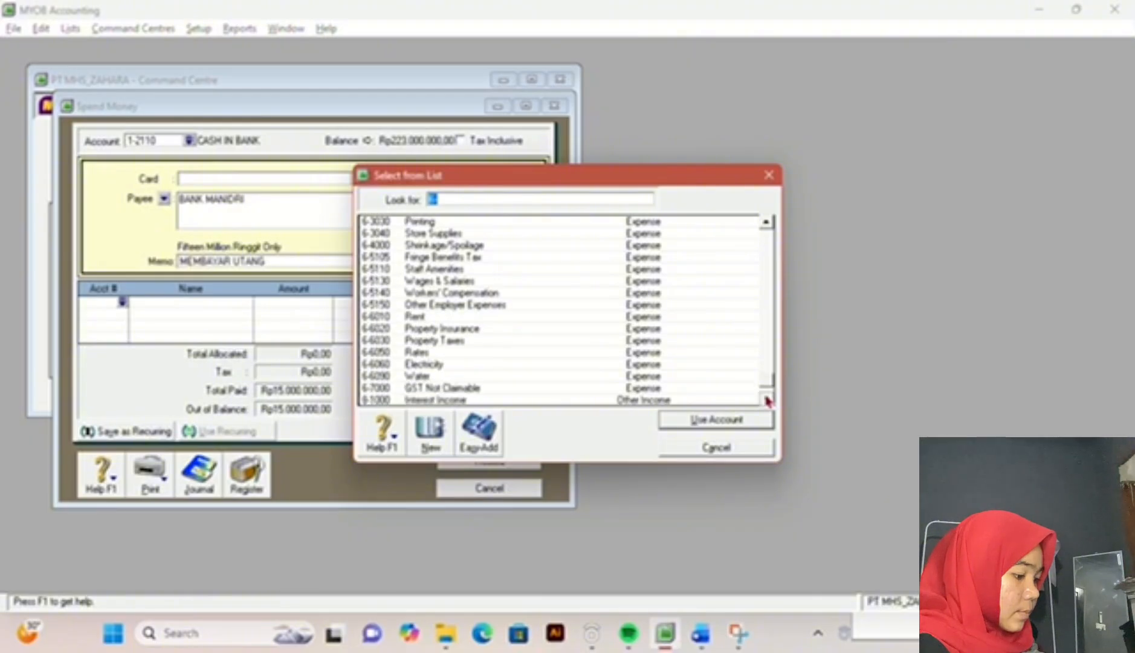
left_click(768, 401)
left_click(767, 401)
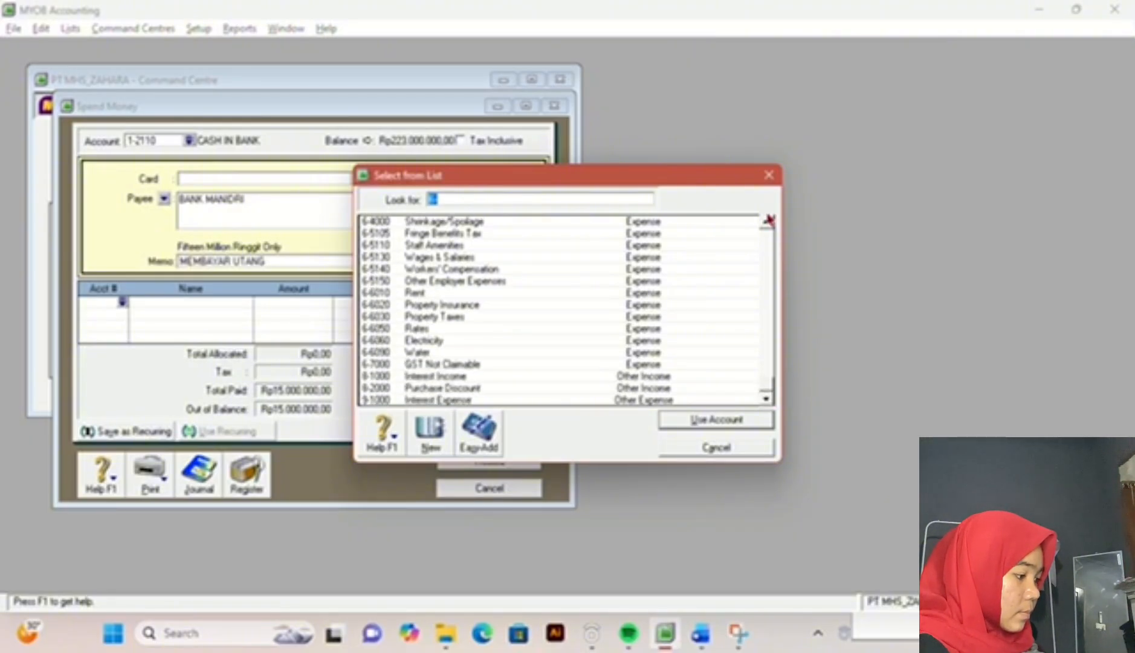
left_click(772, 299)
left_click(772, 300)
left_click(772, 299)
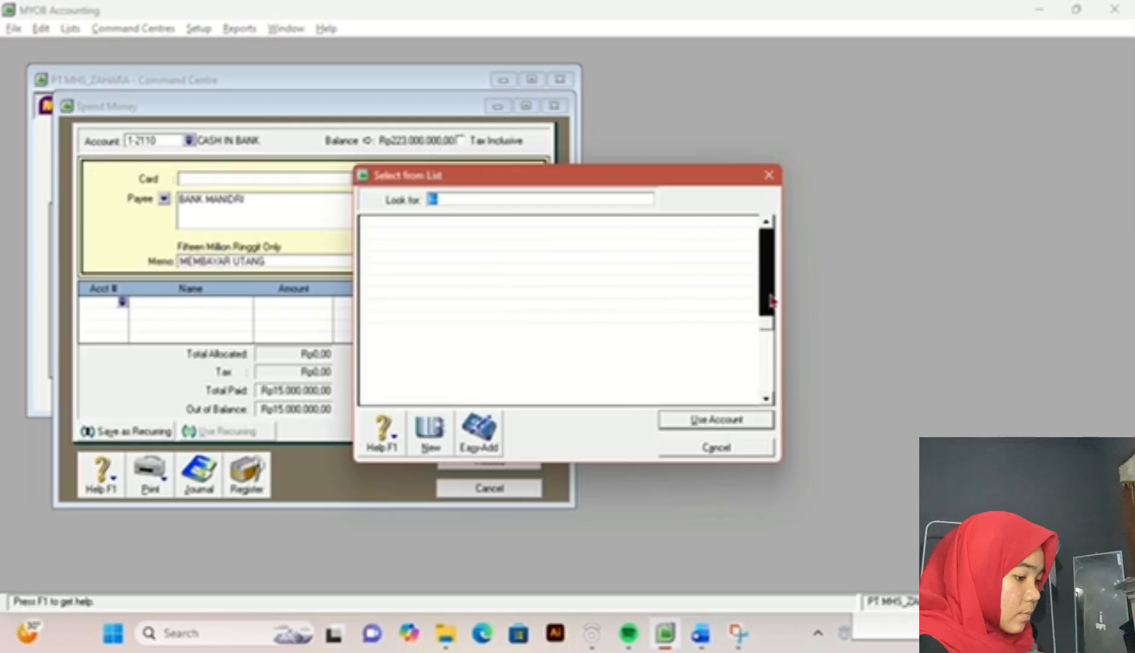
left_click(769, 270)
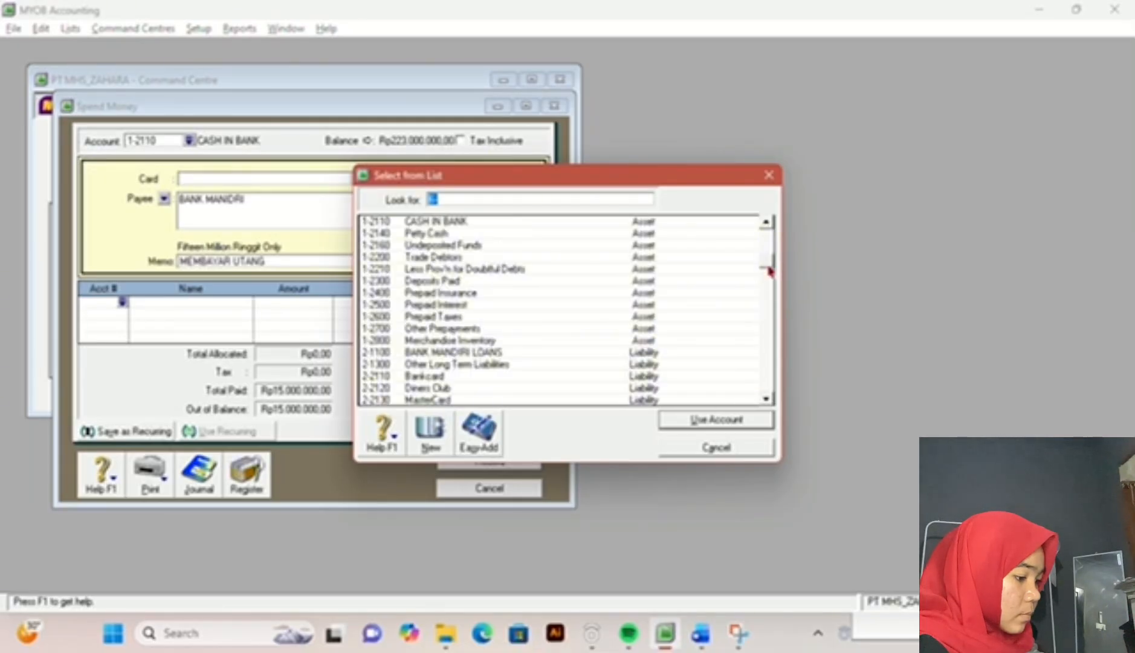
double_click(450, 354)
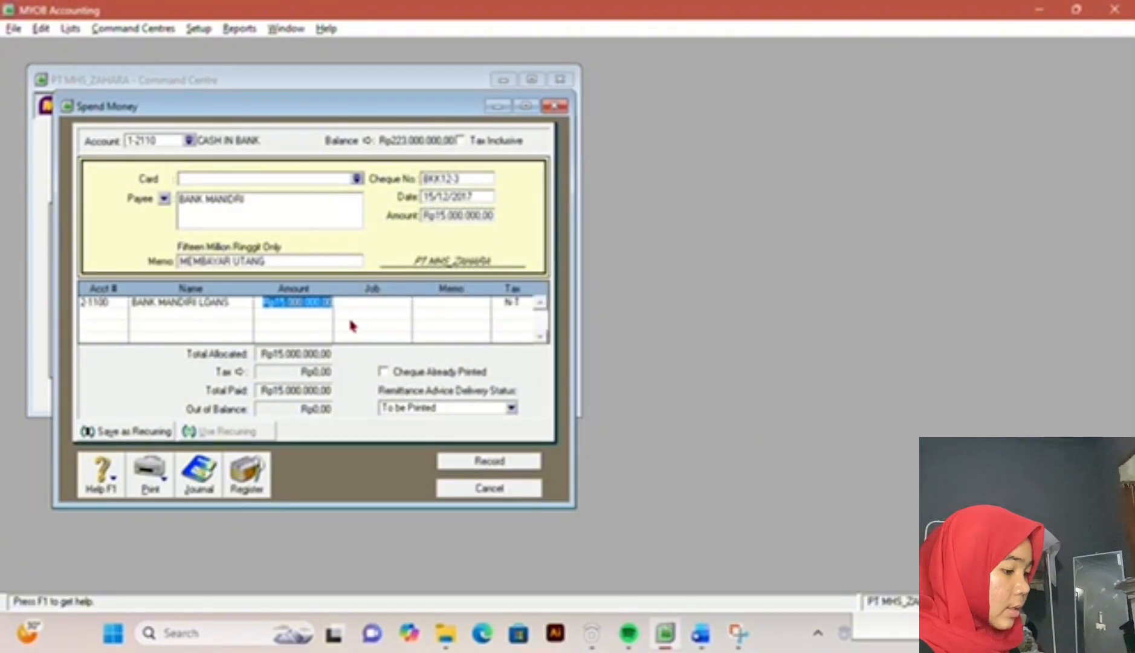
Step: Accept the allocated amount of Rp15.000.000, record the Spend Money entry and close its window
key("Return")
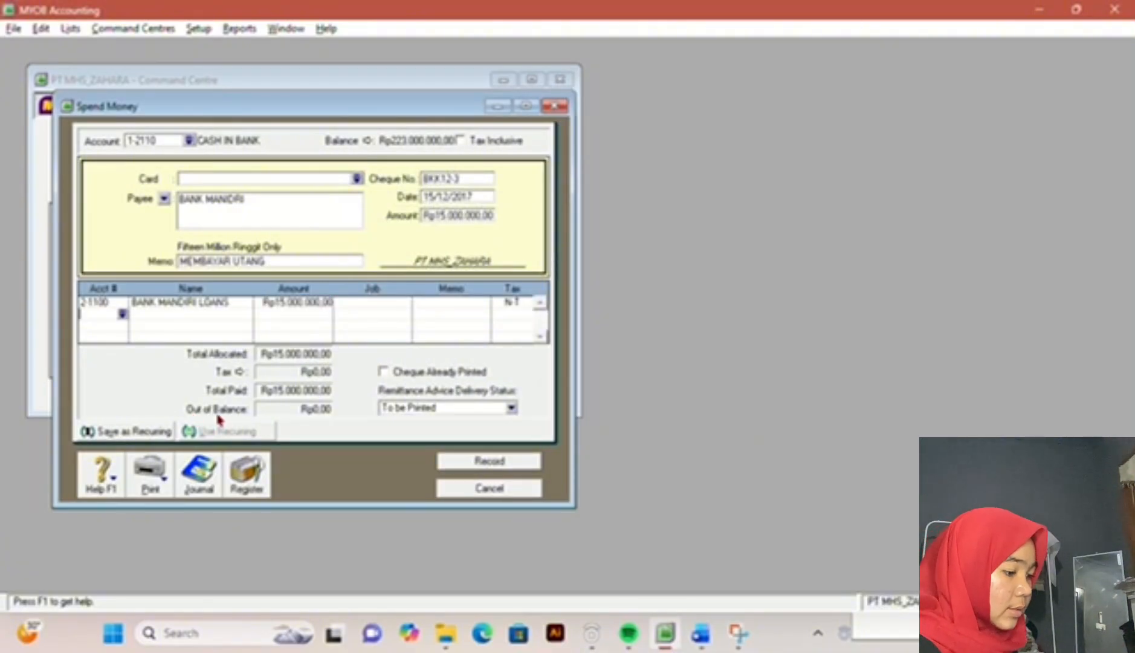
left_click(513, 467)
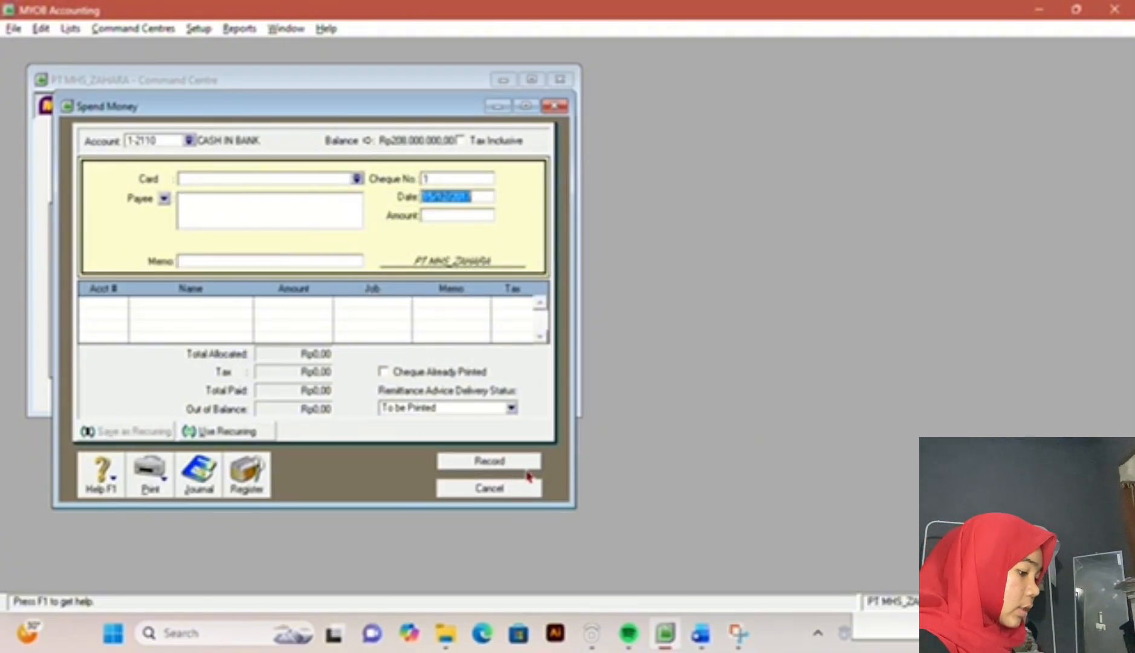
left_click(521, 495)
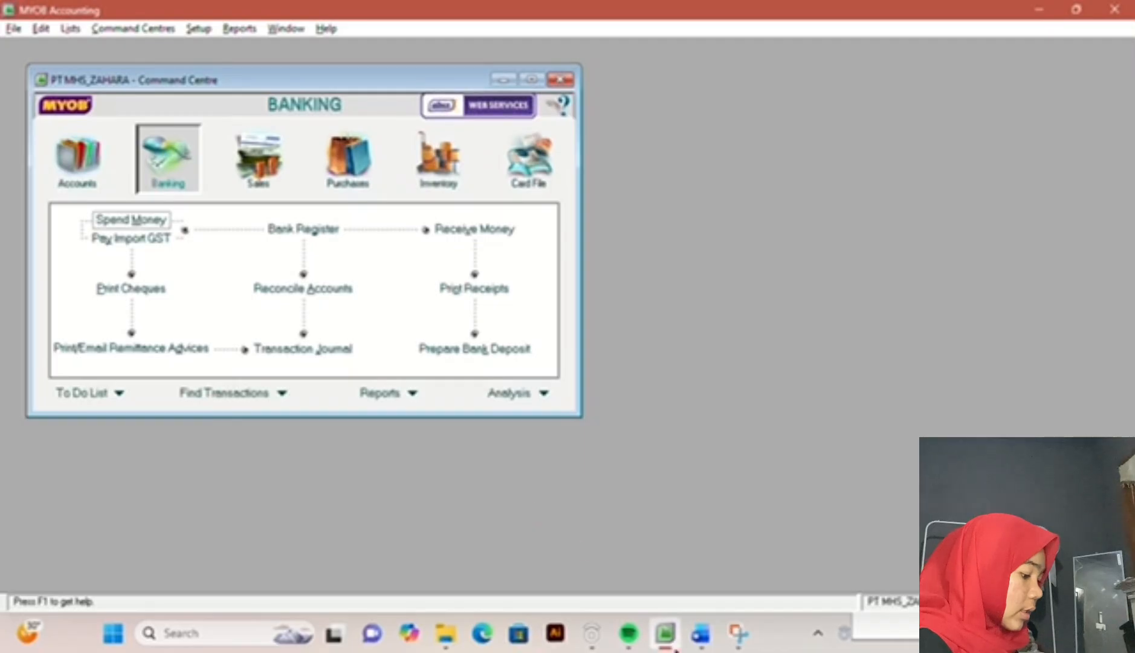
Step: Read transaction 8, the cash sale, in the exam document in Word, and open a new sales invoice in MYOB Accounting
left_click(700, 633)
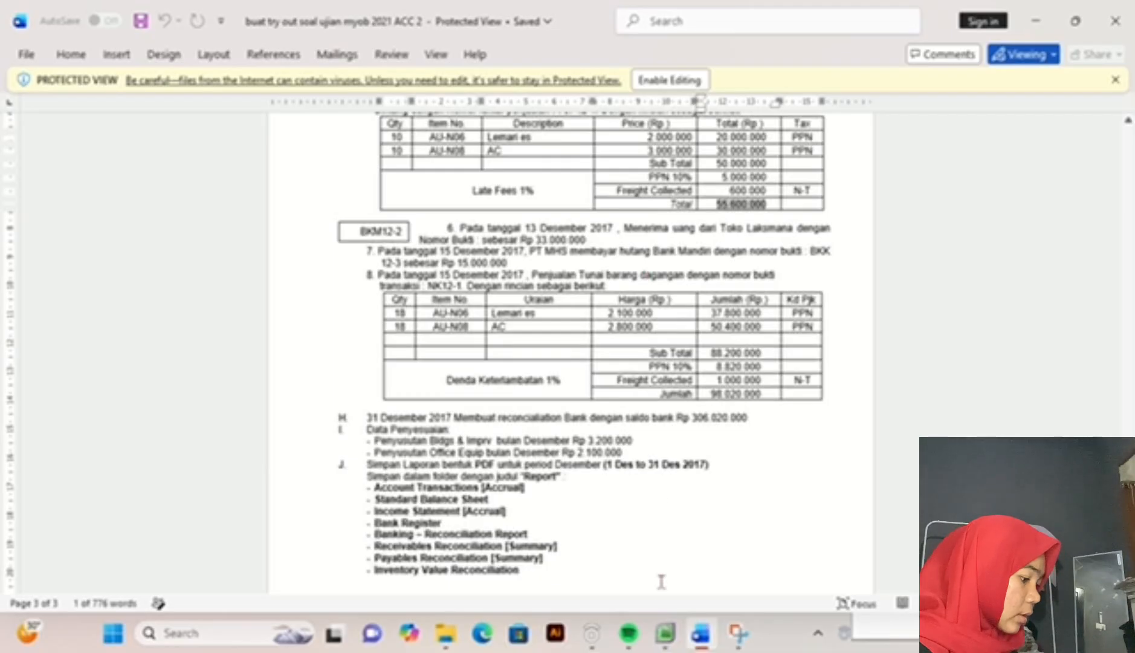
left_click(670, 636)
left_click(700, 633)
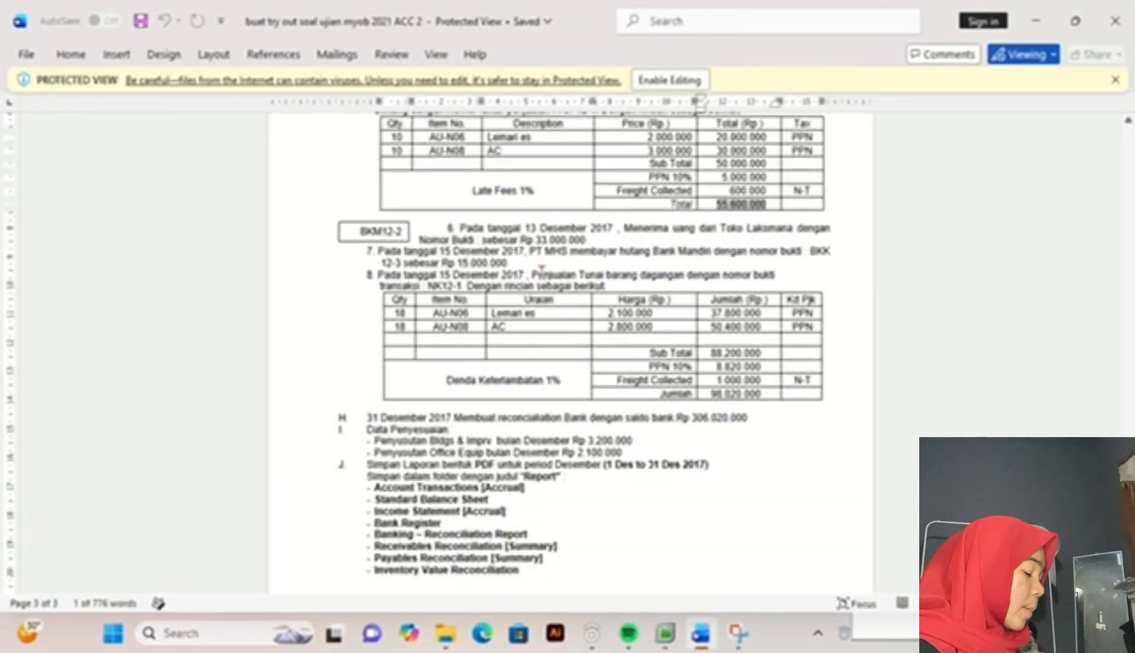
left_click(669, 647)
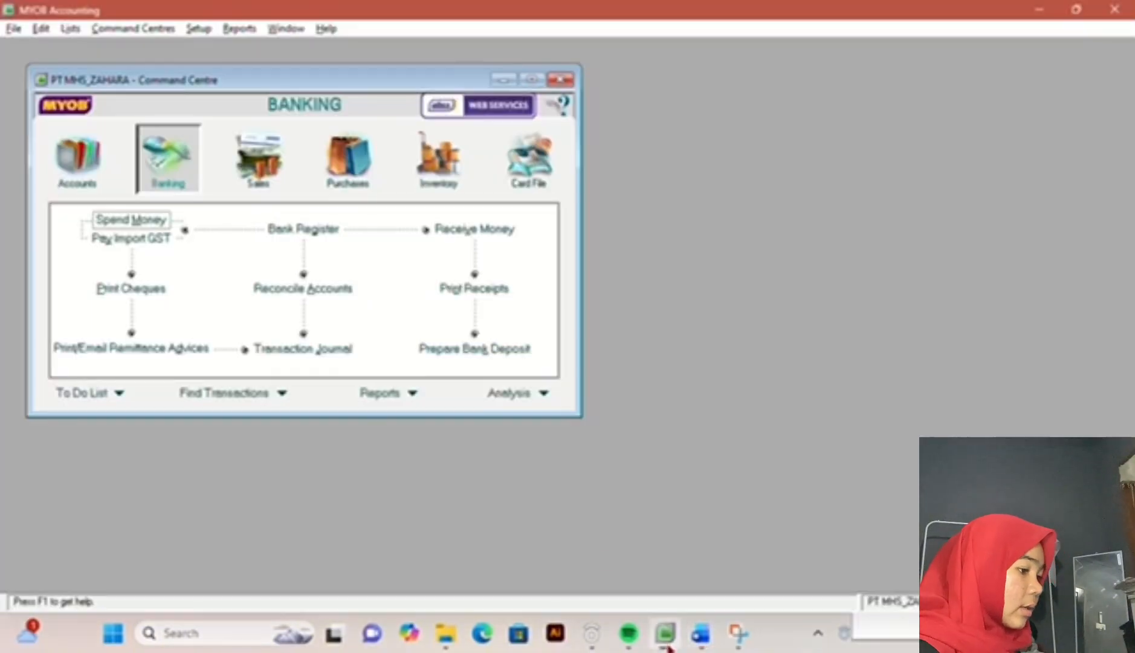
left_click(273, 182)
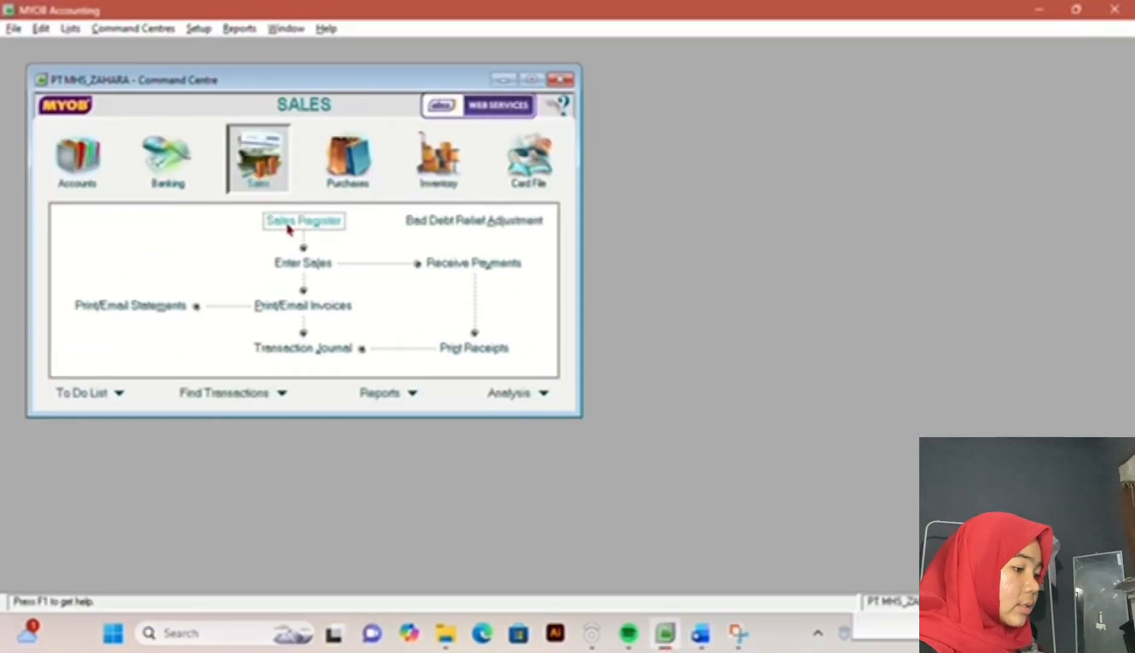
left_click(314, 267)
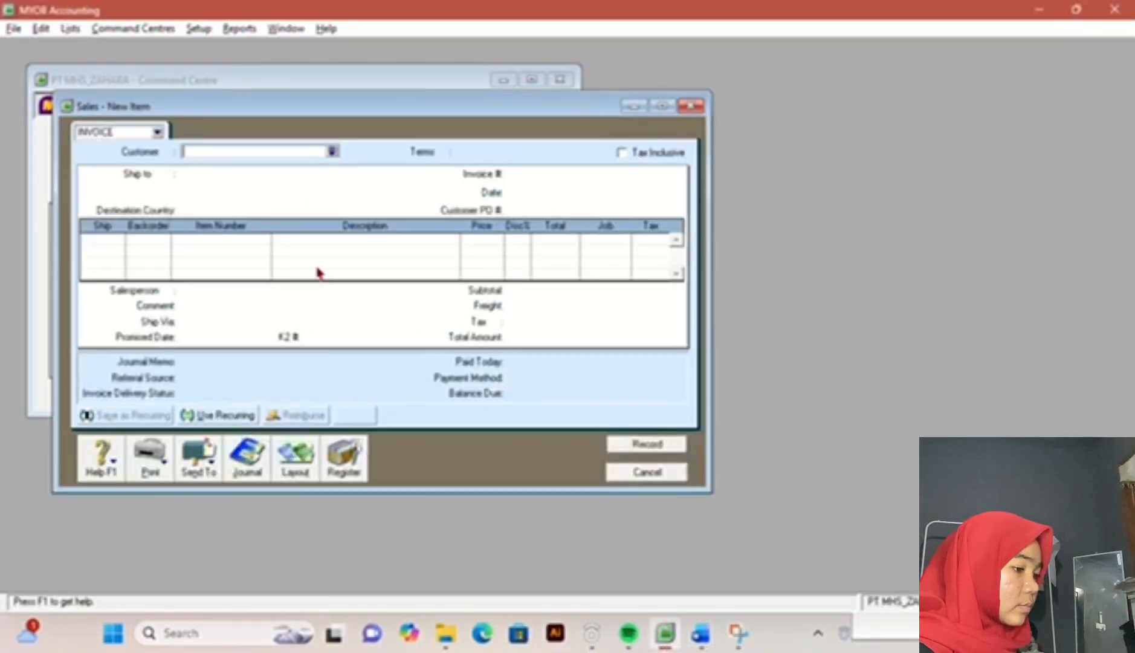
Step: Create a customer card named PENJUALAN TUNAI with card ID C006 and select it as the invoice's customer
left_click(336, 154)
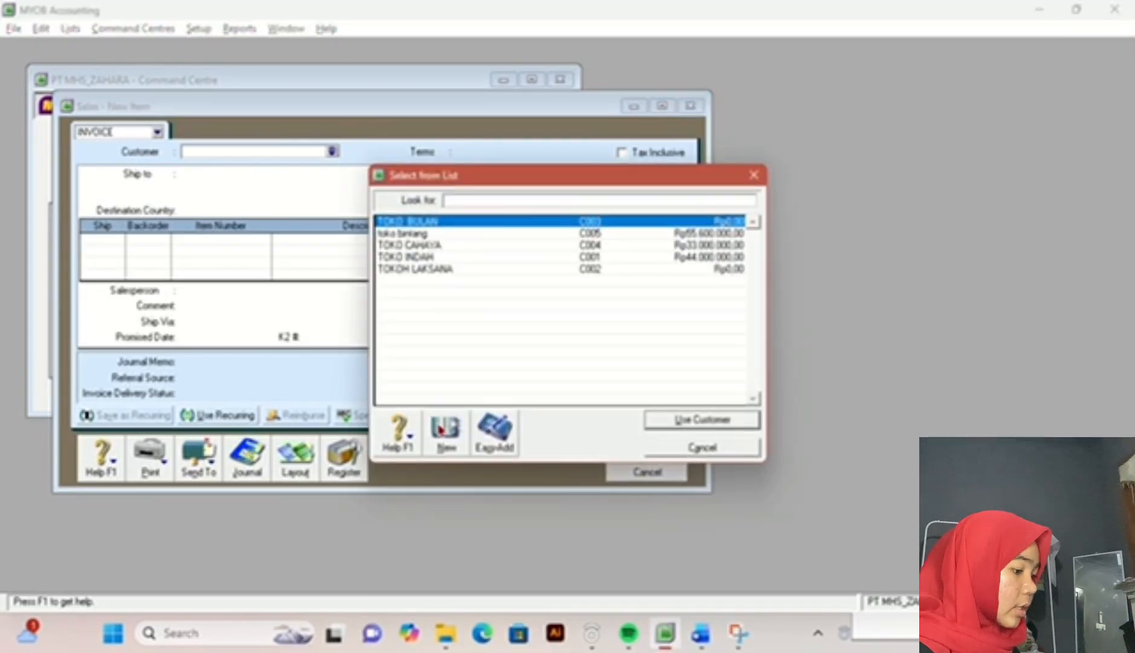
left_click(445, 430)
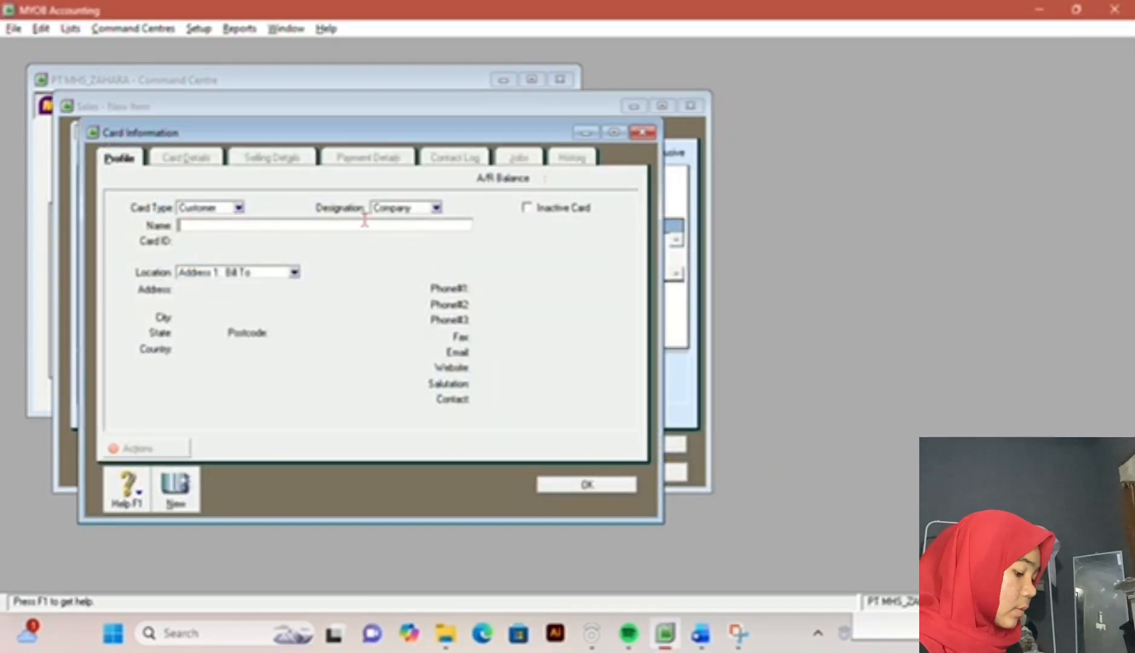
type("PENJUAL")
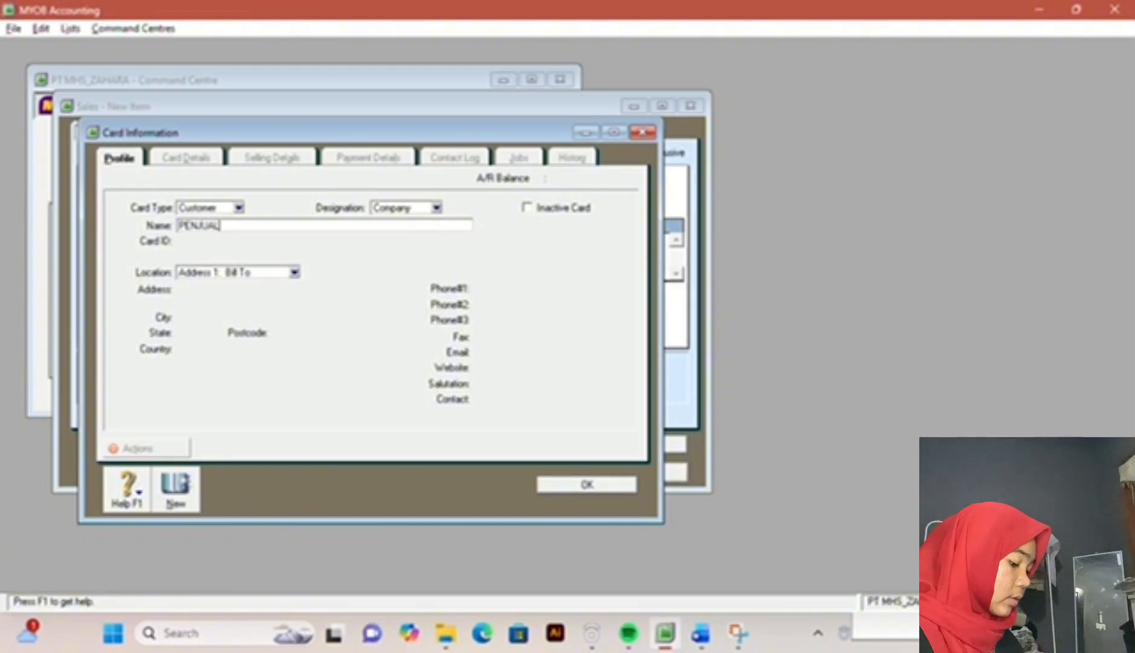
type("AN TUNAI")
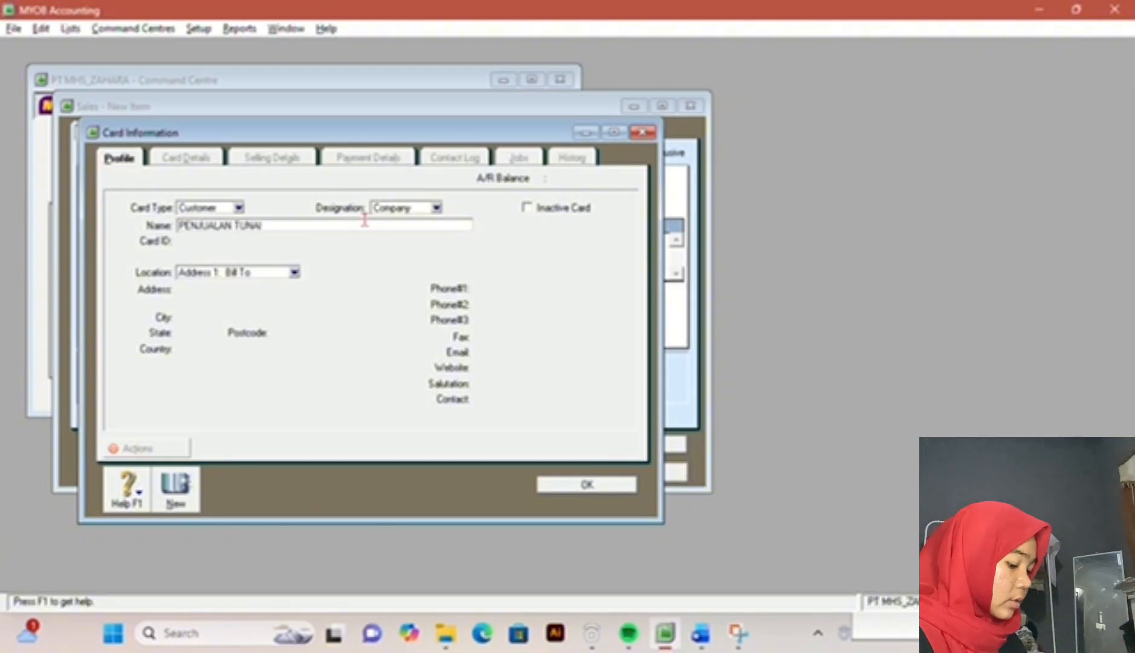
key("Tab")
type("C00")
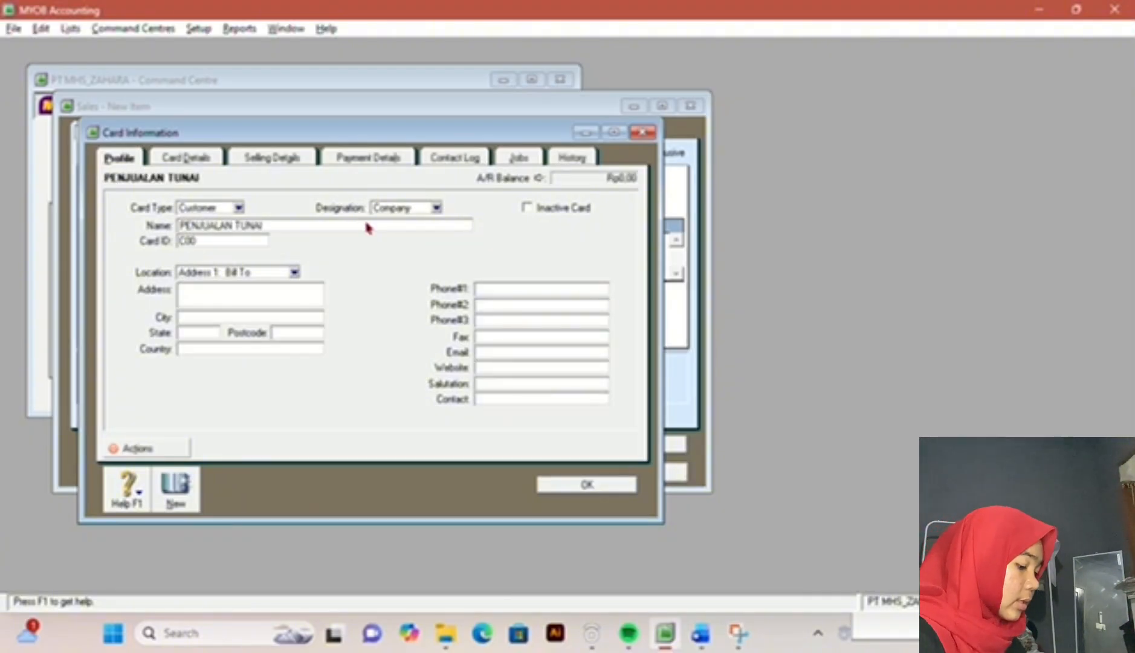
left_click(606, 492)
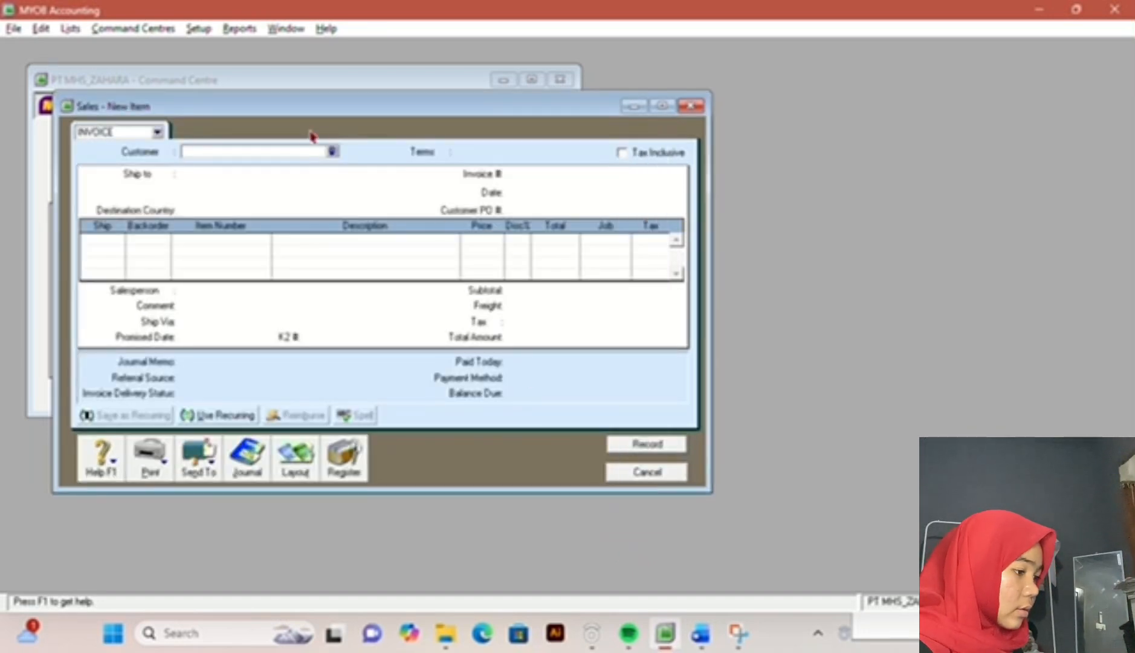
left_click(332, 151)
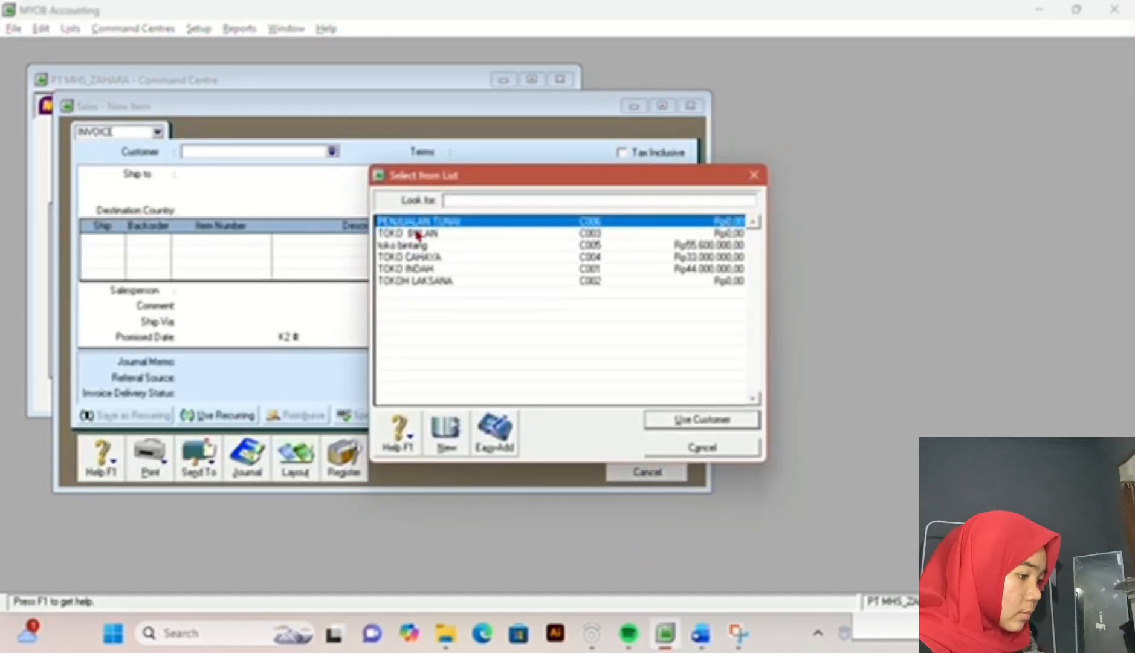
double_click(442, 226)
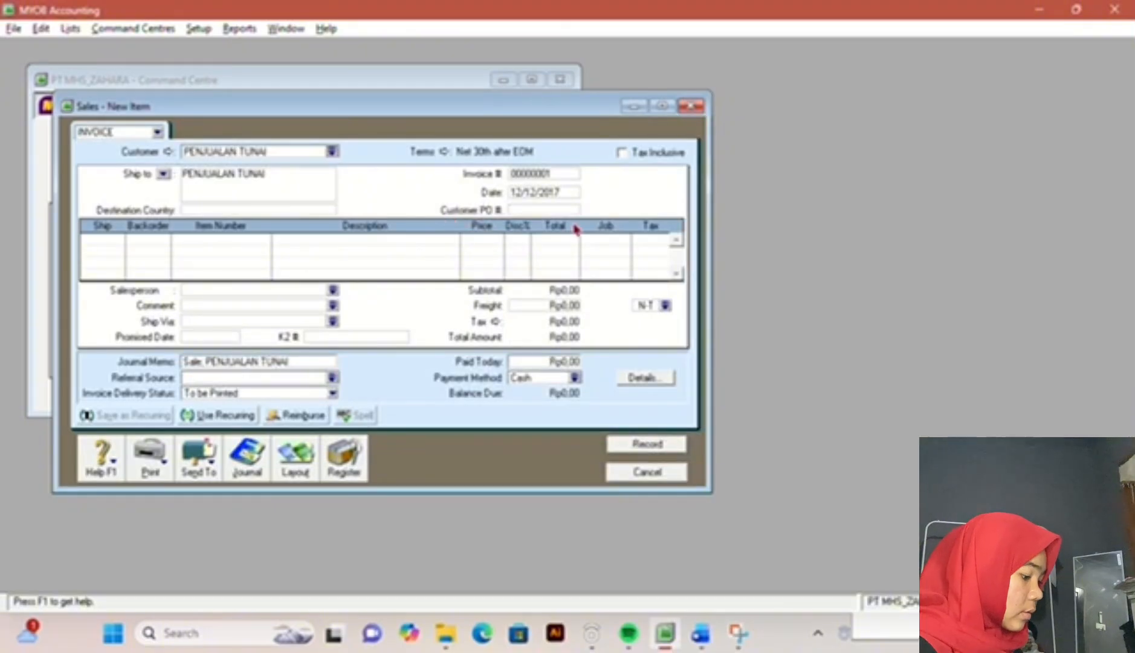
Step: Set the sales invoice number to NK12-1 and its date to 15/12/2017, as given for transaction 8 in the exam document
left_click(701, 633)
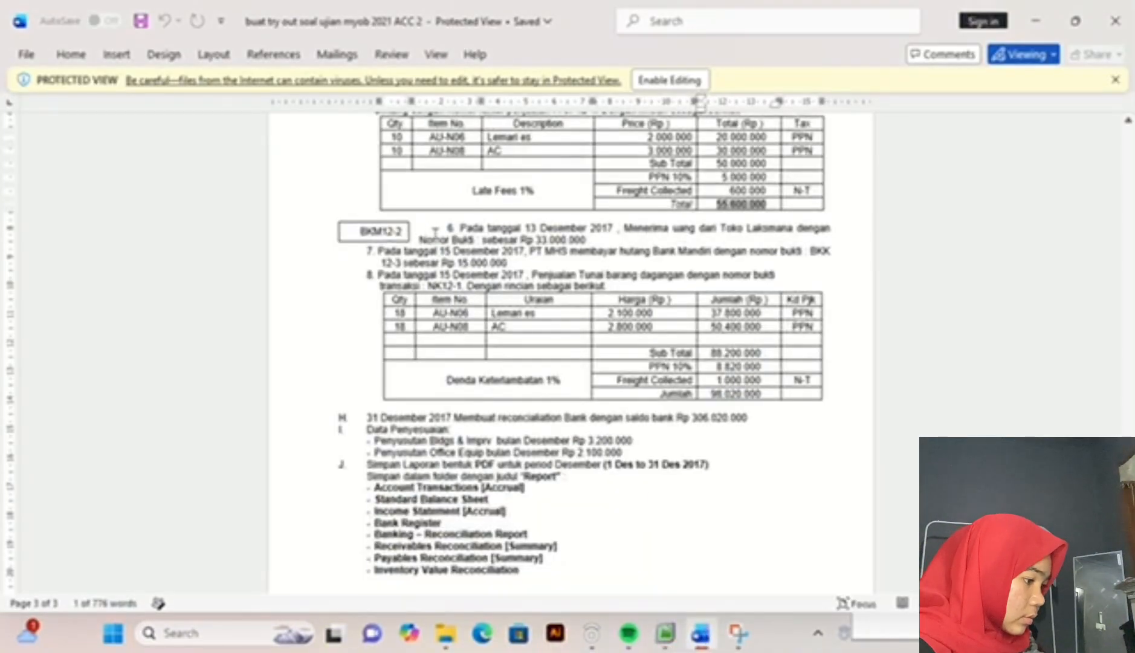
left_click(666, 633)
left_click(561, 172)
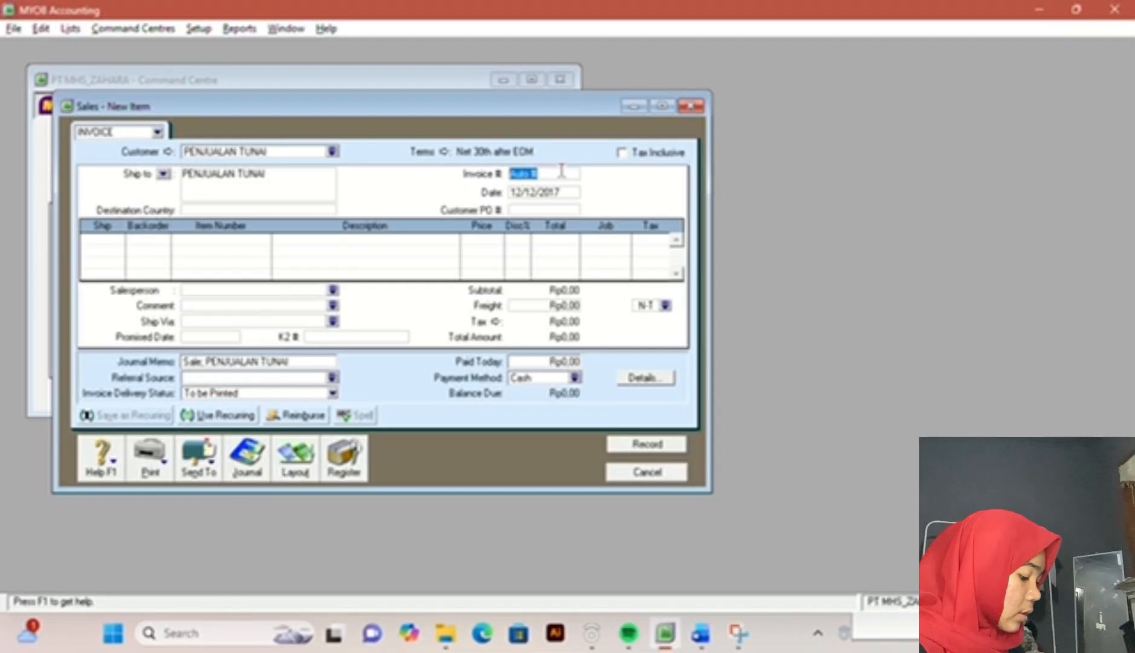
type("NK12-1")
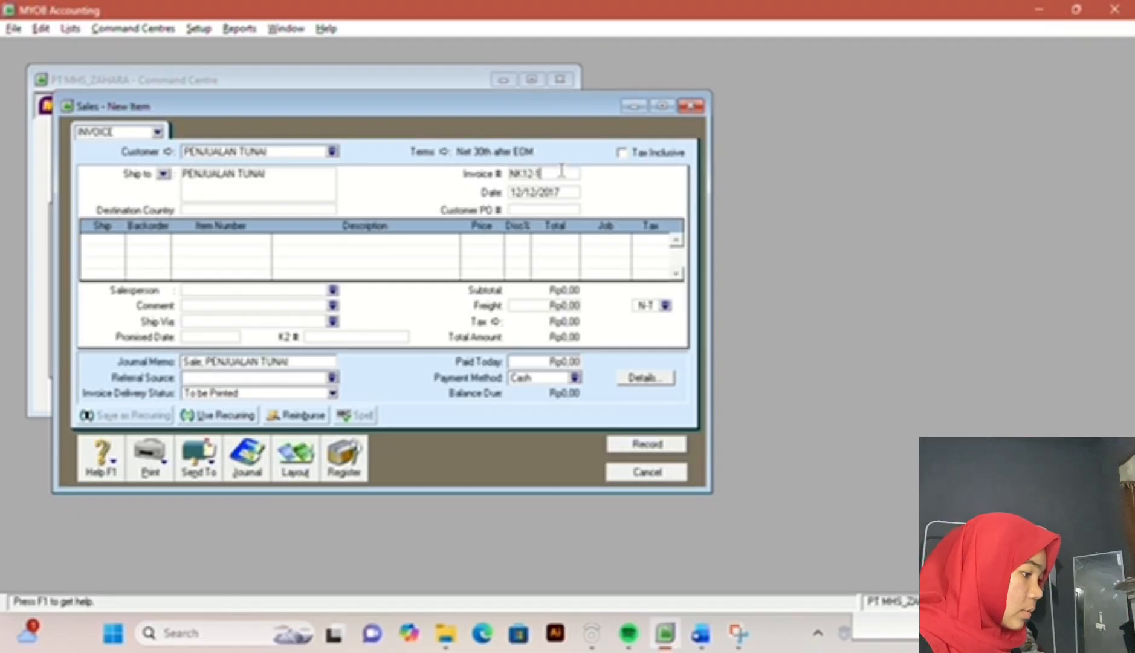
key("Tab")
type("15")
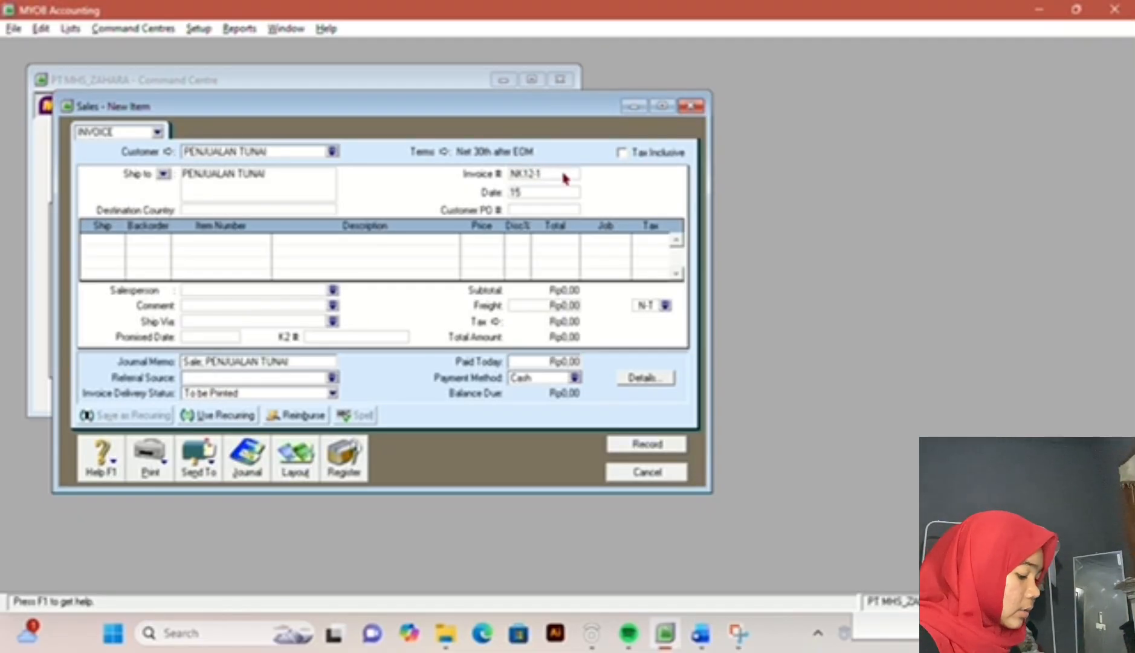
type("/12/2017")
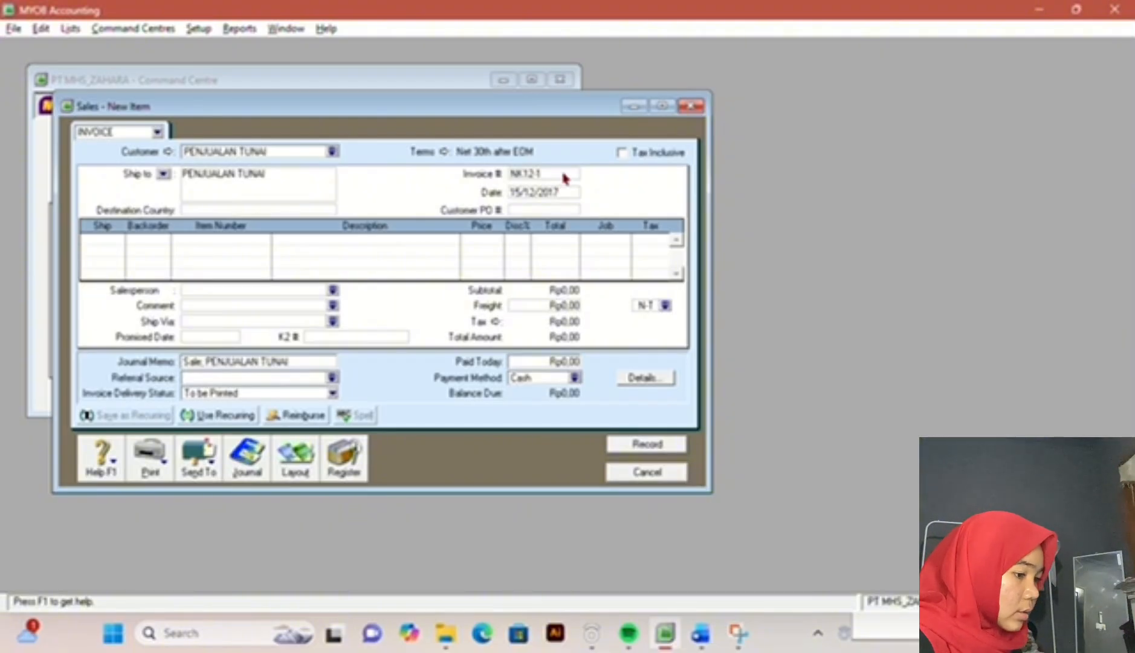
Step: Check the item details in the exam document and enter a first invoice line shipping 18 units of item AU-N06, LEMARI ES
left_click(699, 630)
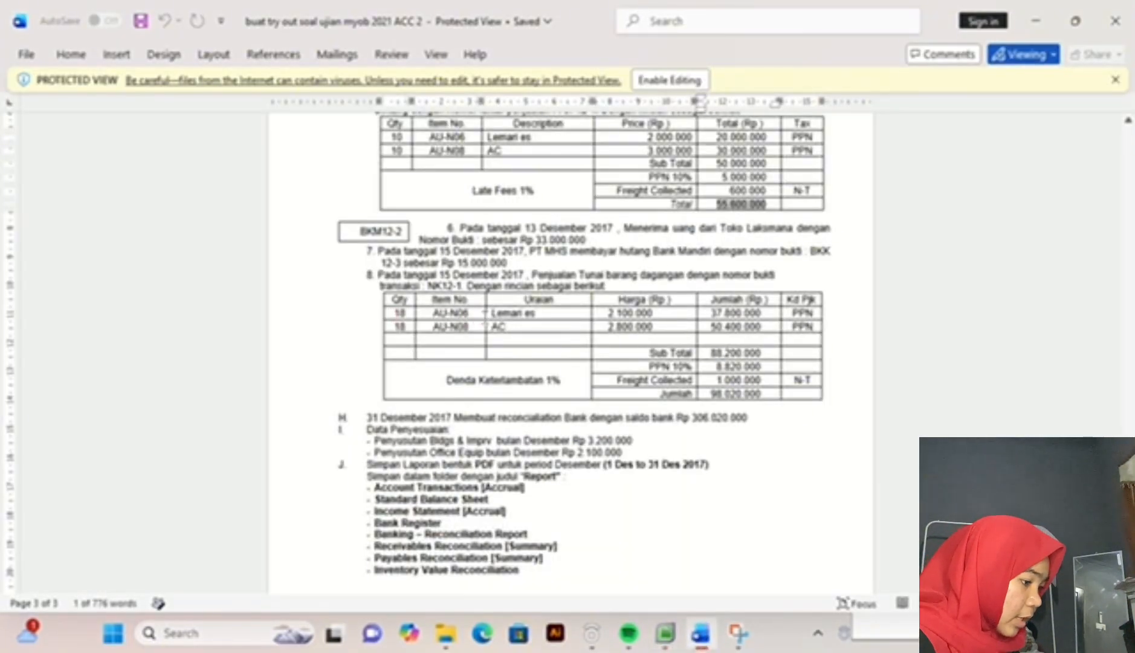
left_click(666, 633)
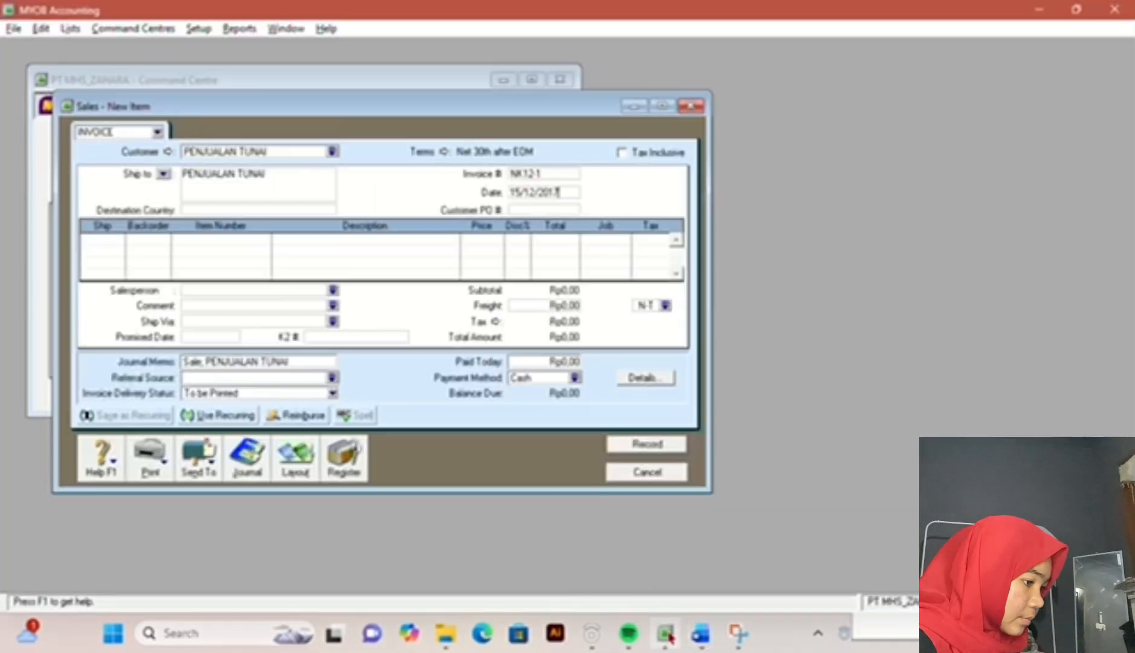
left_click(97, 241)
type("18")
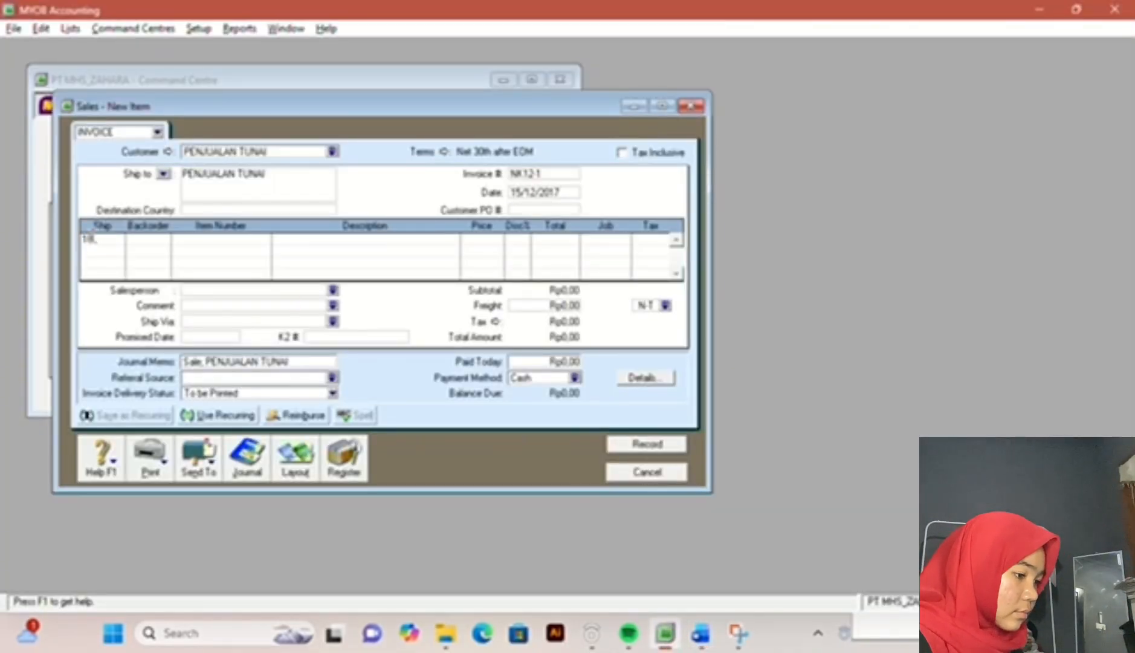
key("Tab")
key("Tab")
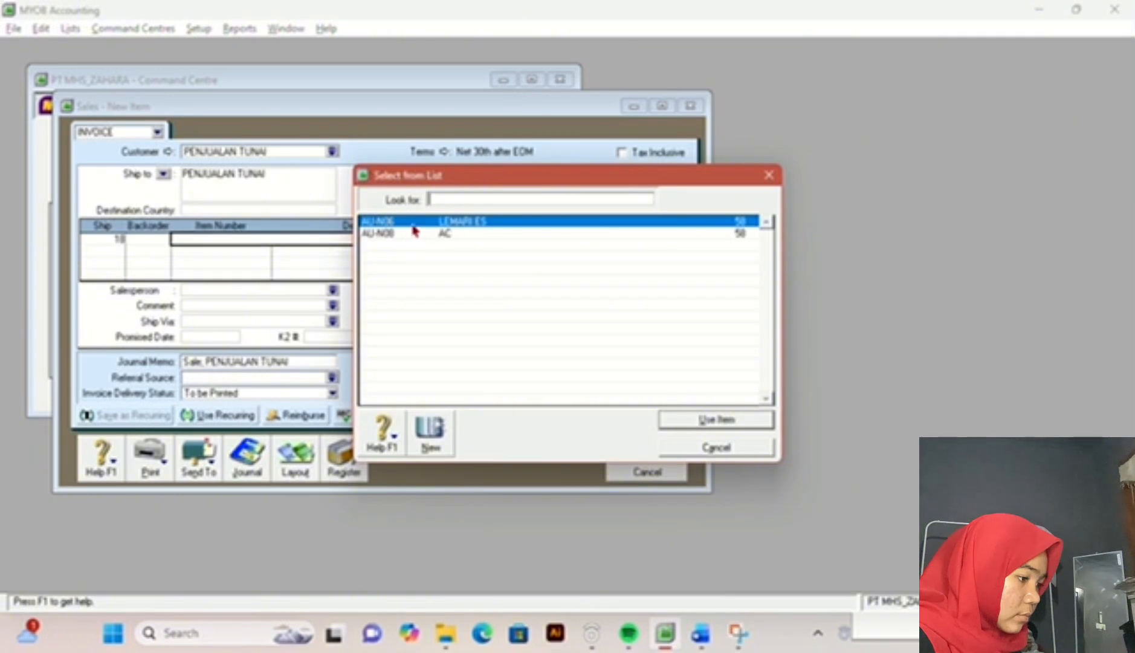
key("Return")
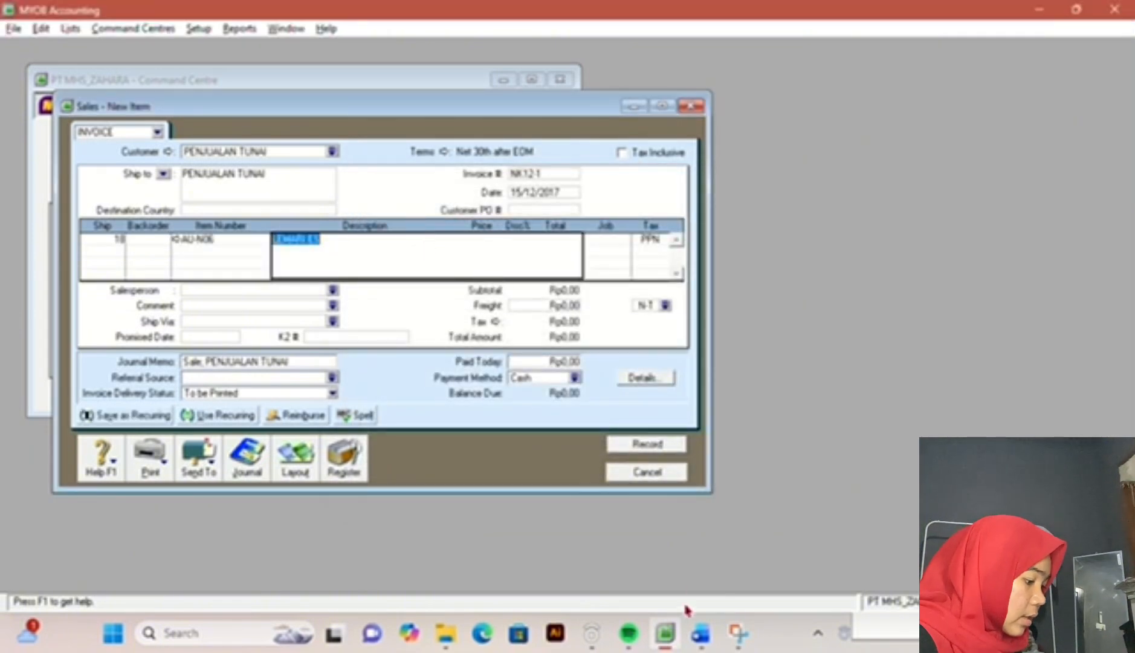
Step: Look up the LEMARI ES price in the exam document and set it to 2100000 on the invoice line
left_click(696, 631)
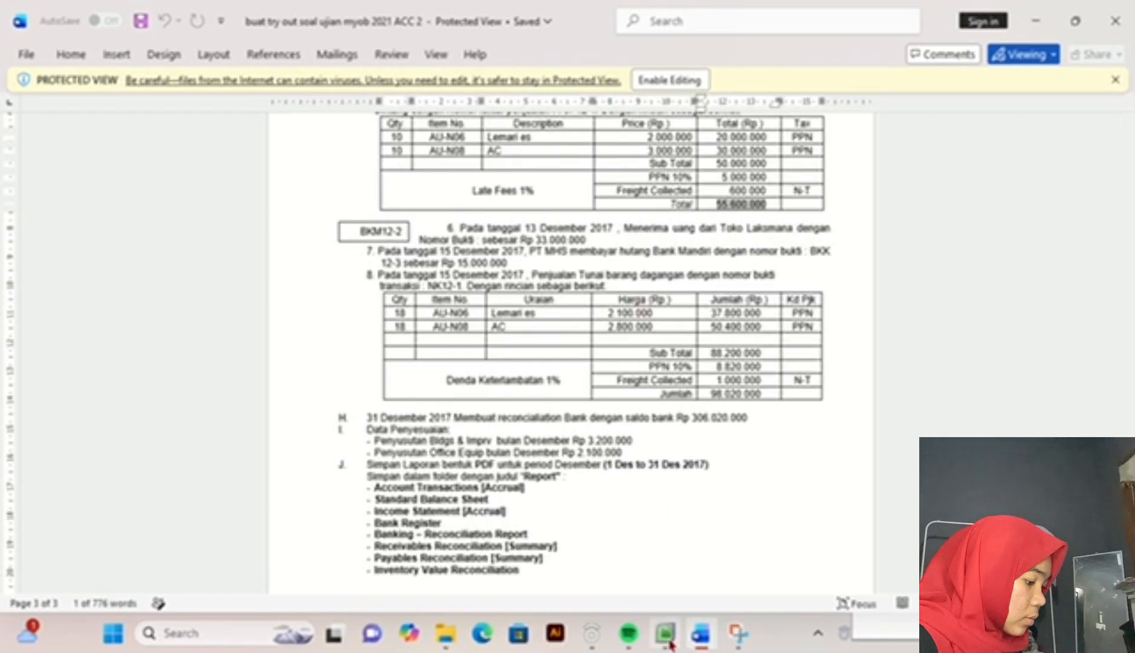
left_click(665, 634)
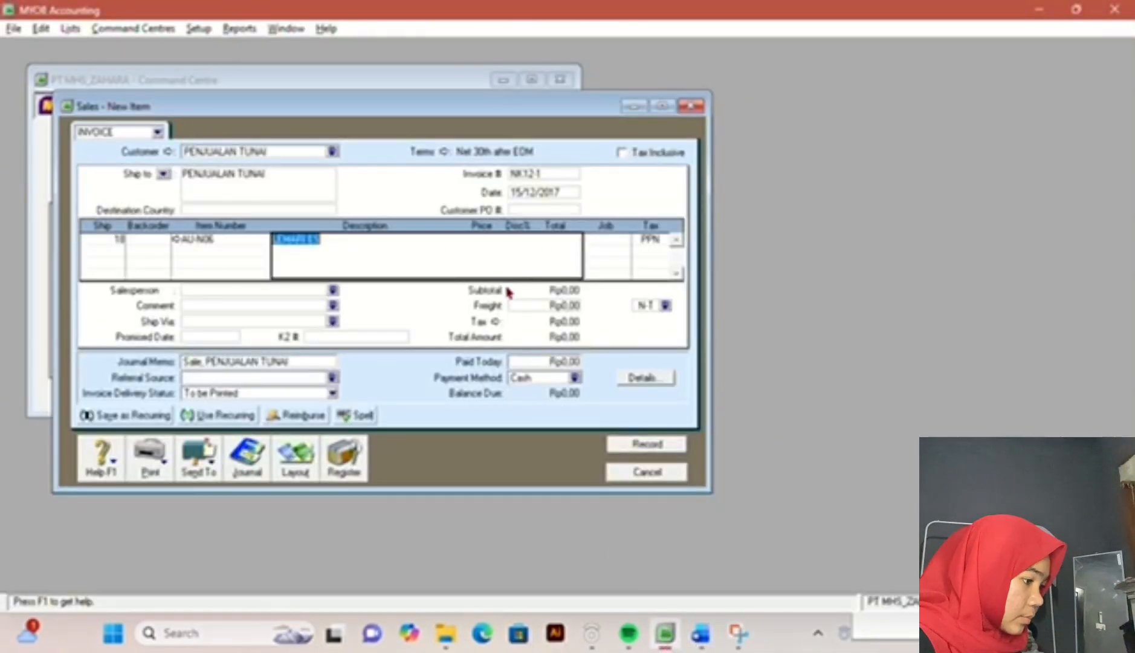
key("Tab")
type("2100")
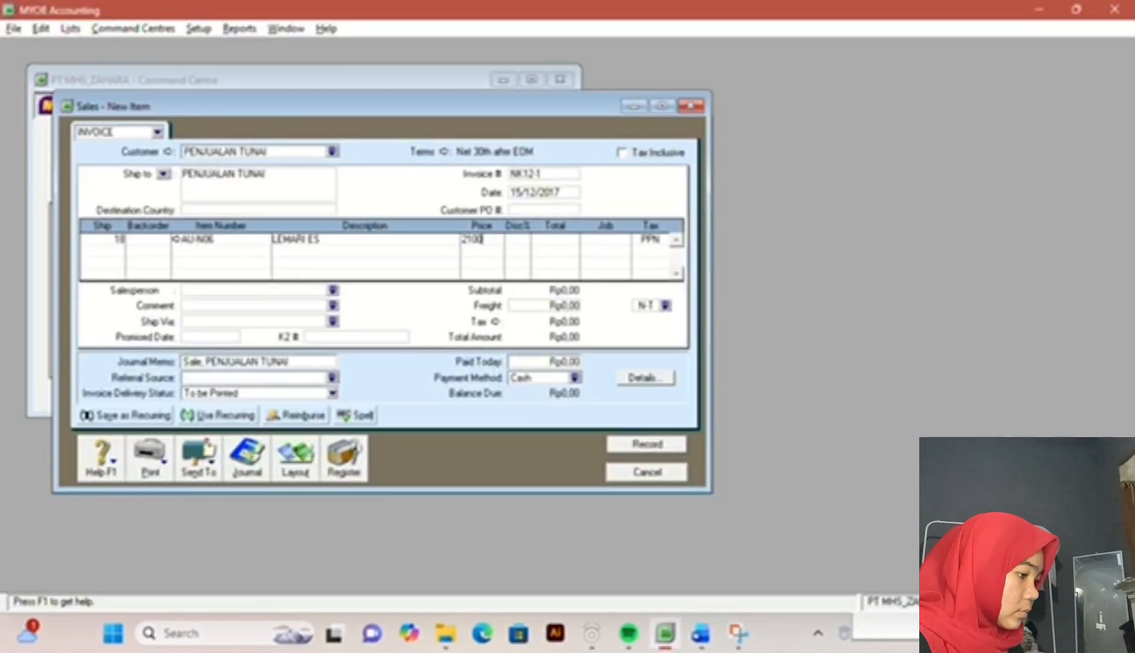
type("000")
key("Return")
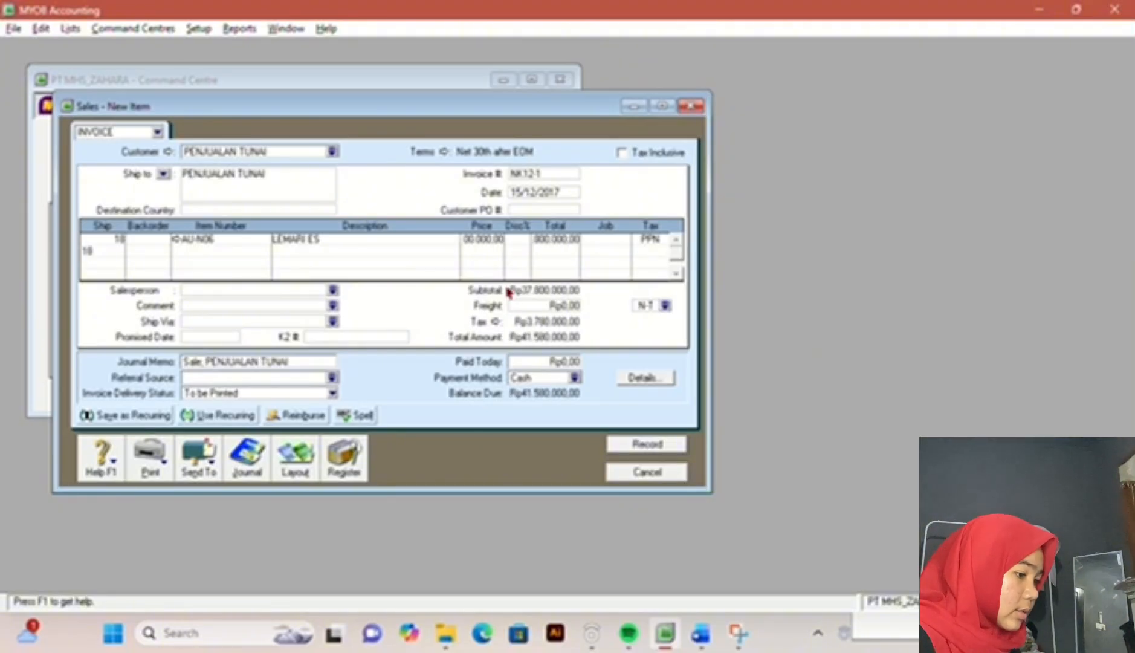
Step: Complete a second invoice line with 18 units of item AU-N08, AC, at a price of 2800000
key("Tab")
key("Tab")
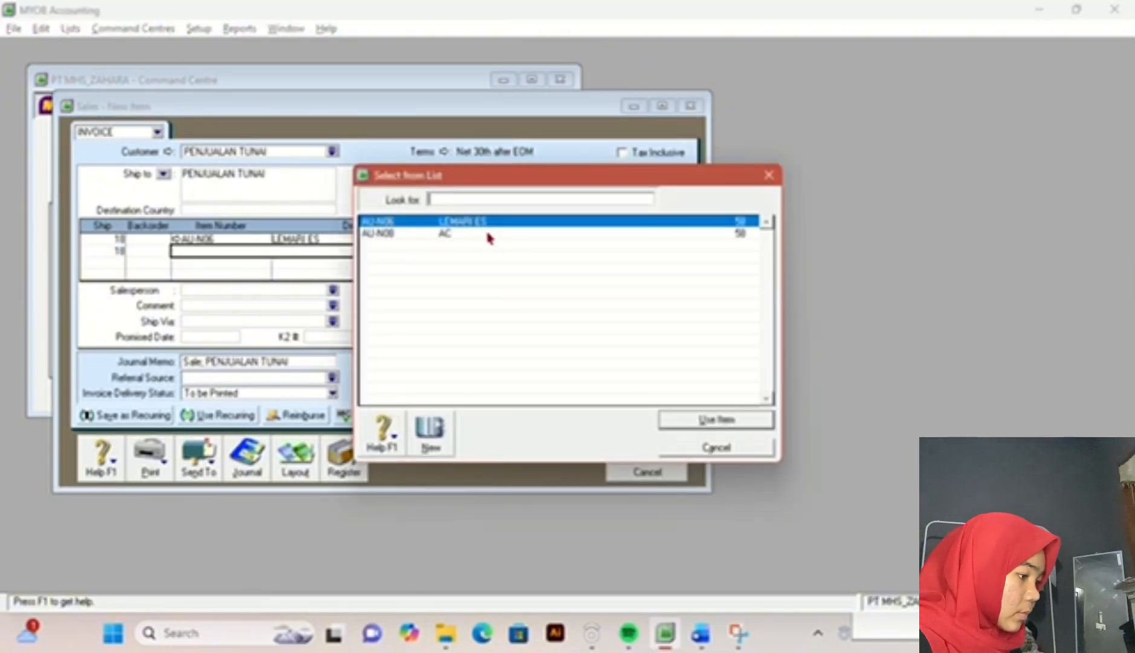
double_click(489, 237)
type("2")
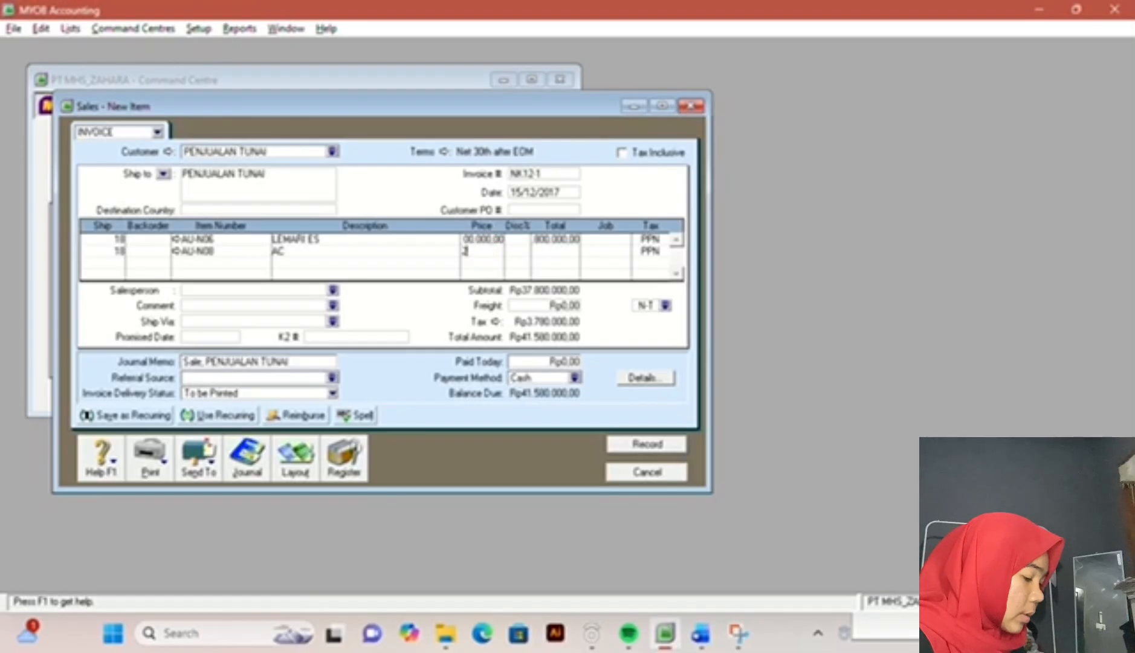
type("800000")
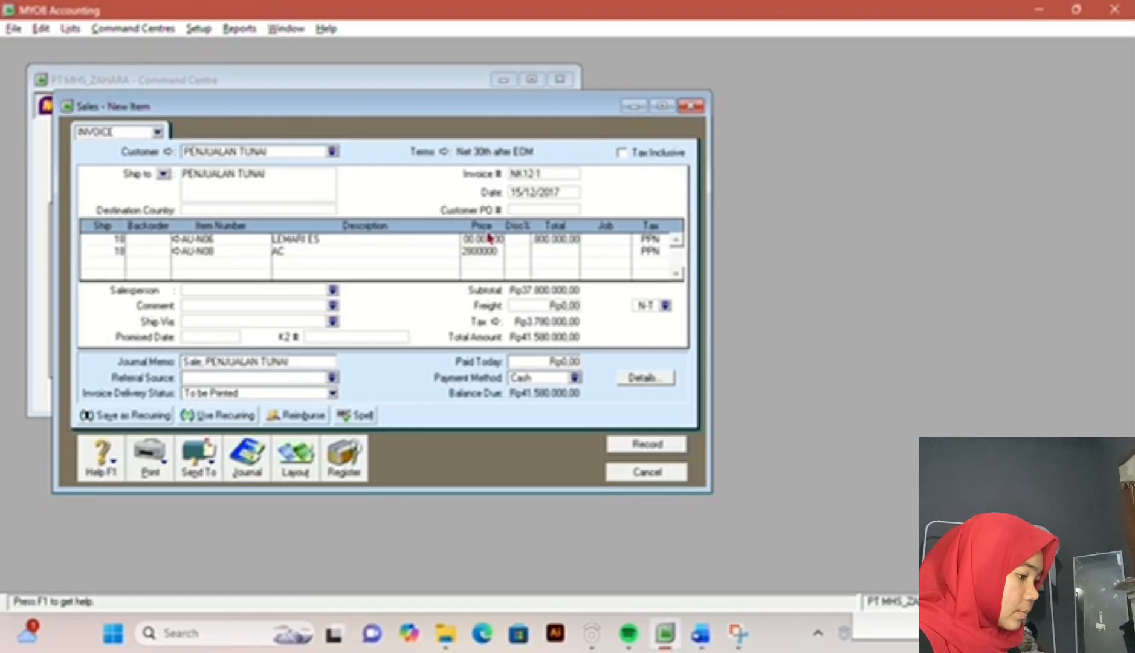
key("Tab")
Step: Compare the invoice with the totals in the exam document and enter a freight charge of Rp1.000.000 with tax code N-T
left_click(700, 632)
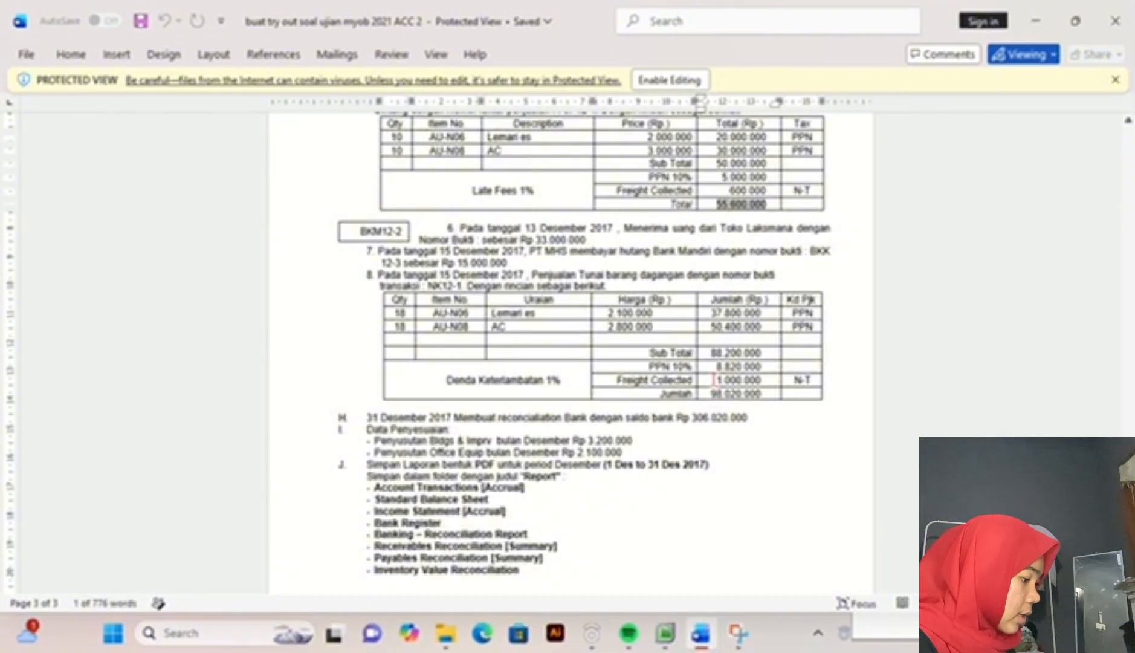
left_click_drag(708, 393, 757, 395)
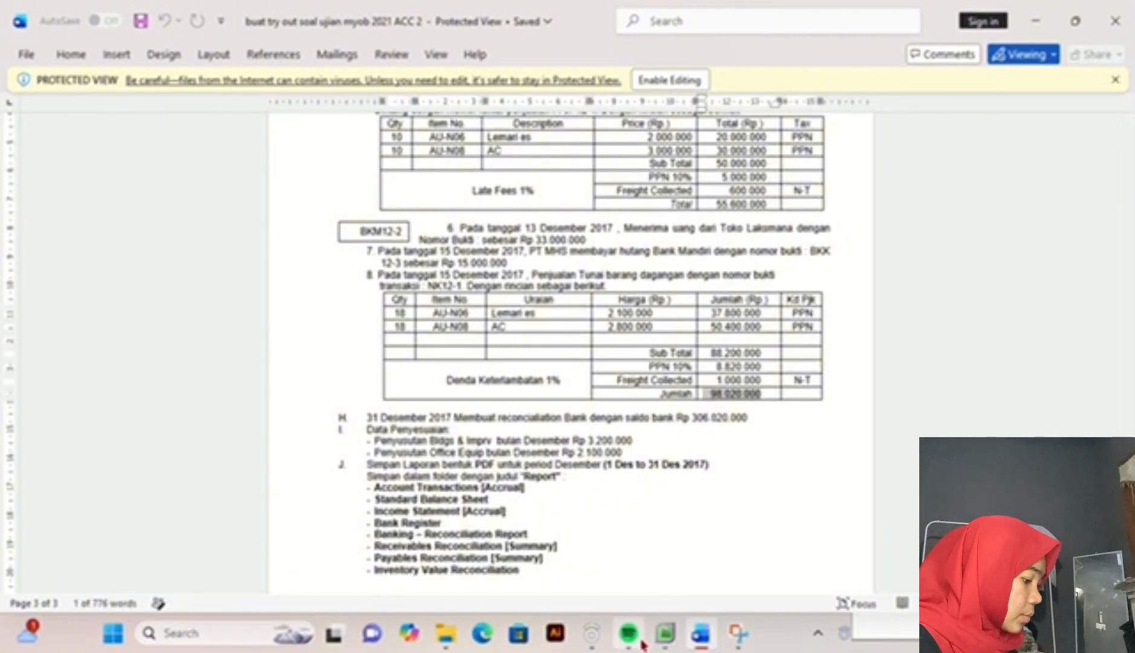
left_click(667, 636)
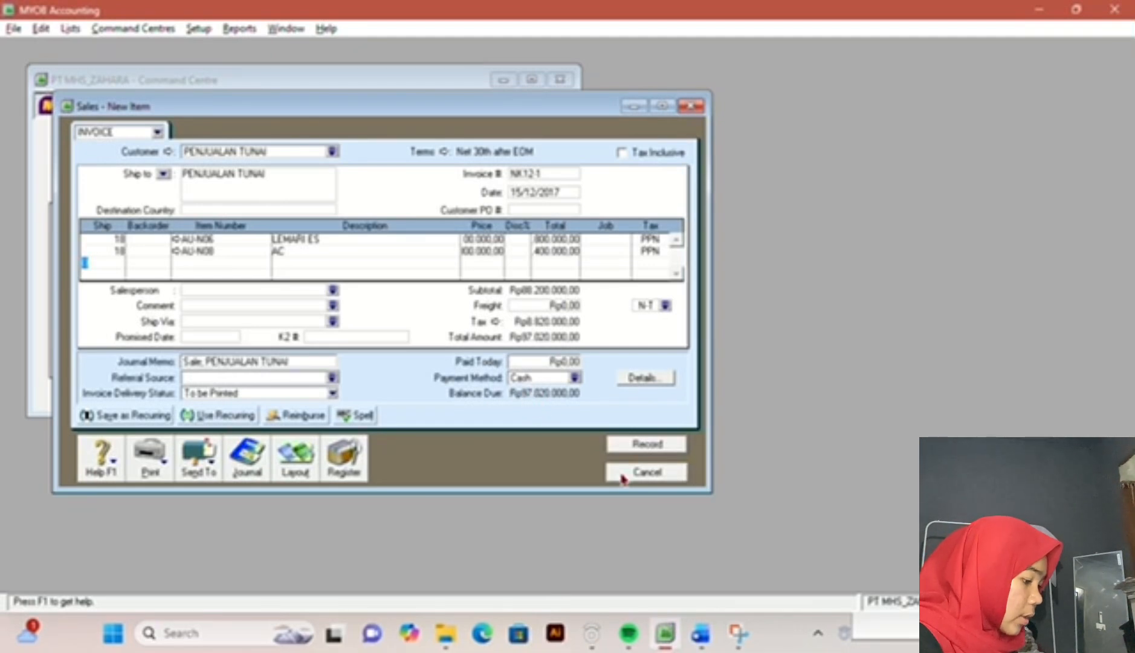
left_click(701, 633)
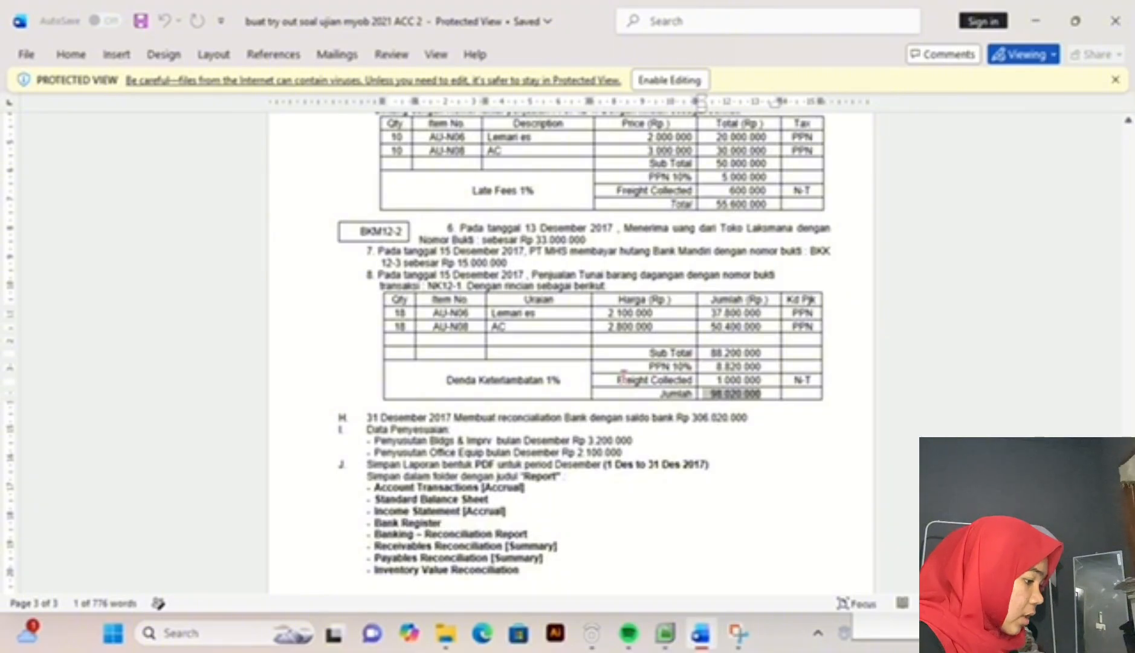
left_click(665, 633)
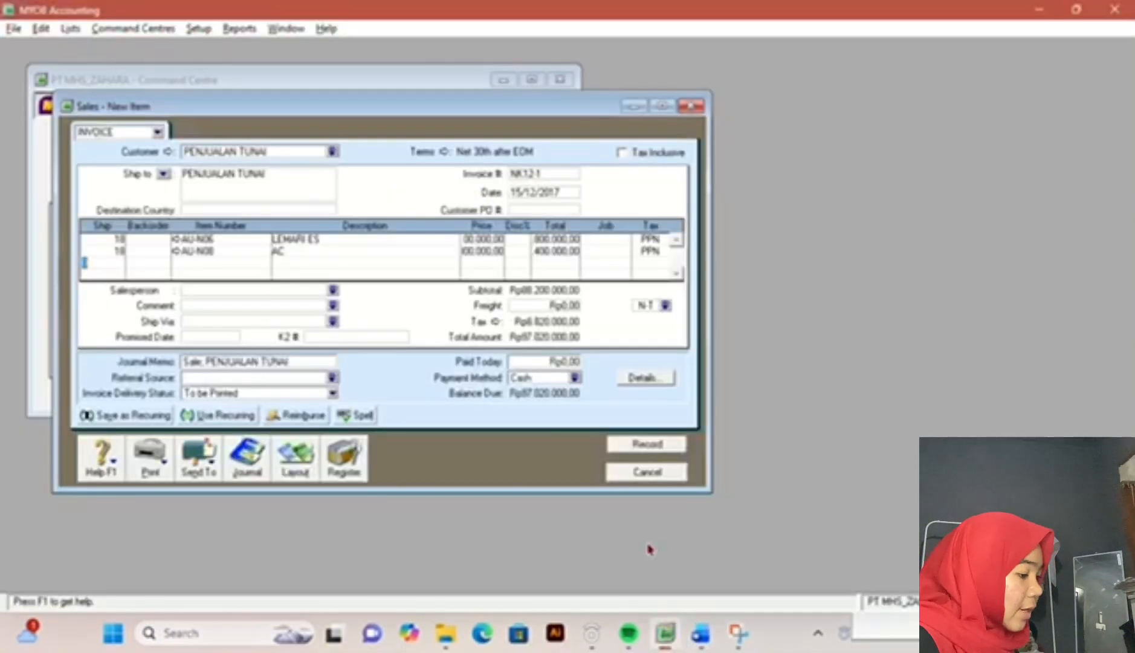
left_click(544, 305)
type("1.00")
type("0.000")
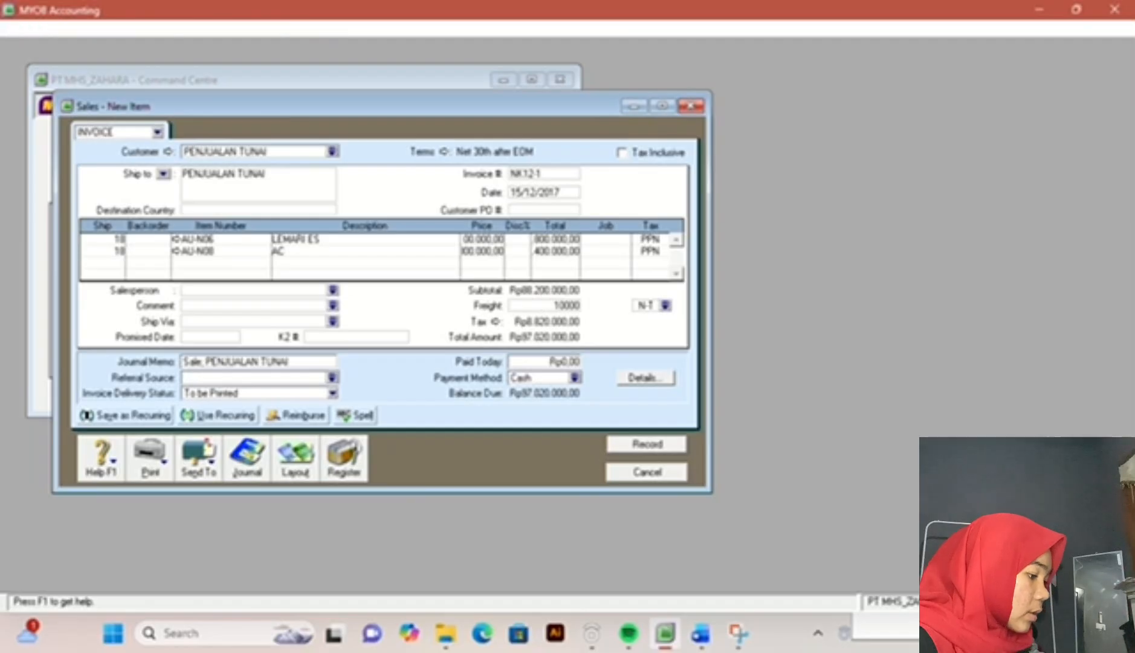
key("Tab")
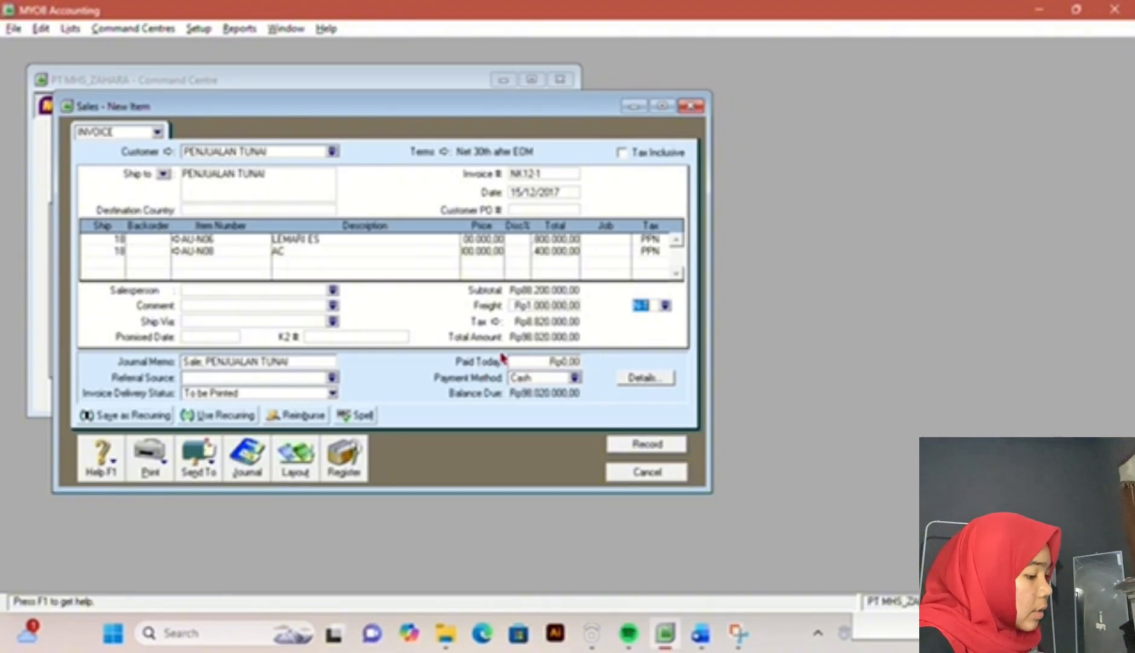
Step: Enter Rp98.020.000 as the amount paid today in cash, record the invoice and close the sales window
left_click(543, 360)
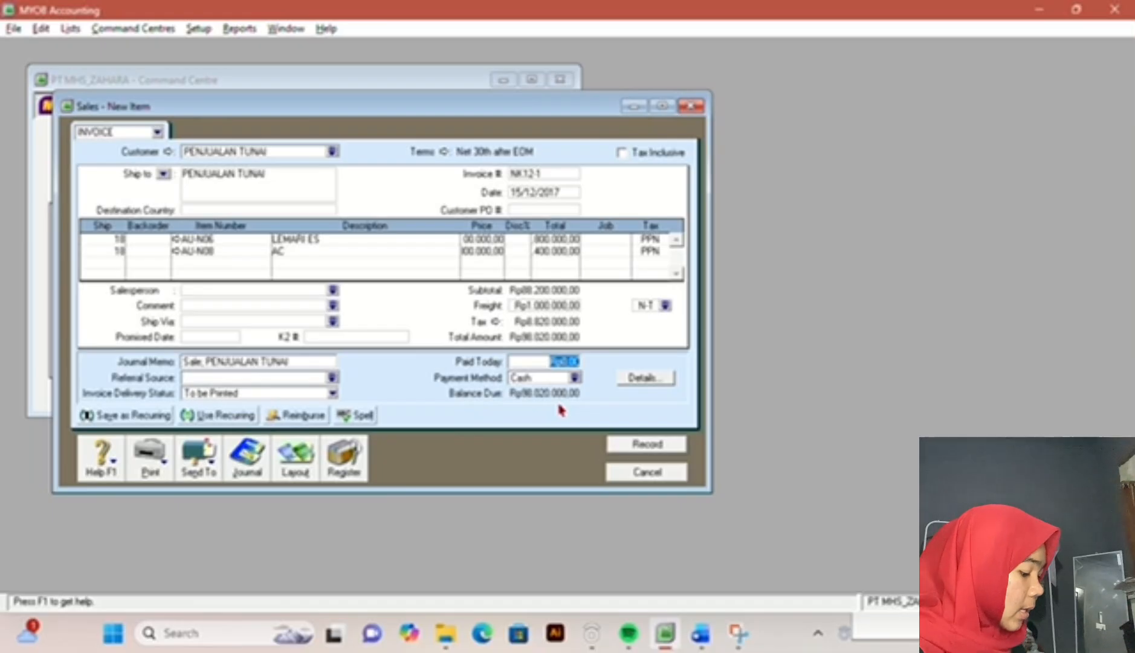
type("9802")
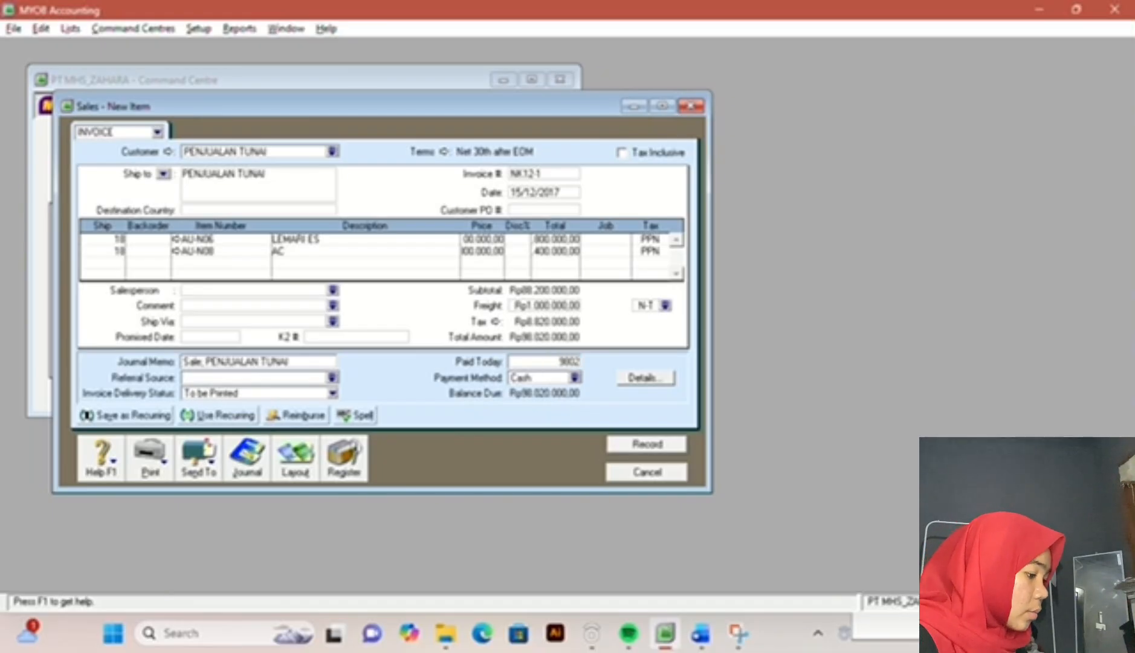
type("0000")
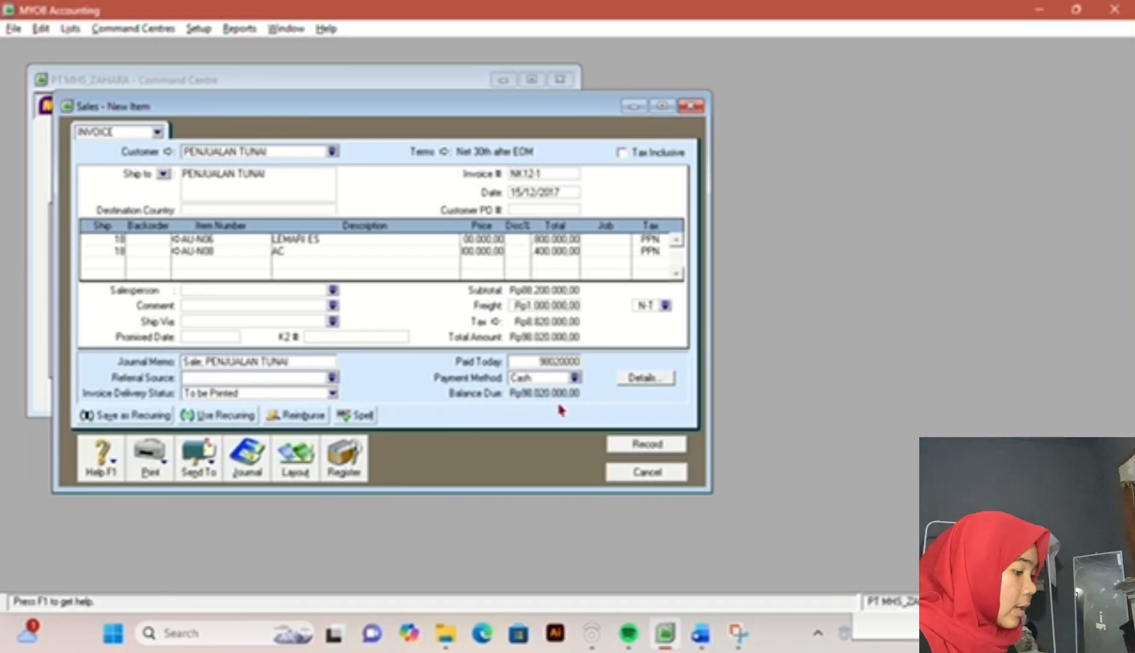
key("Tab")
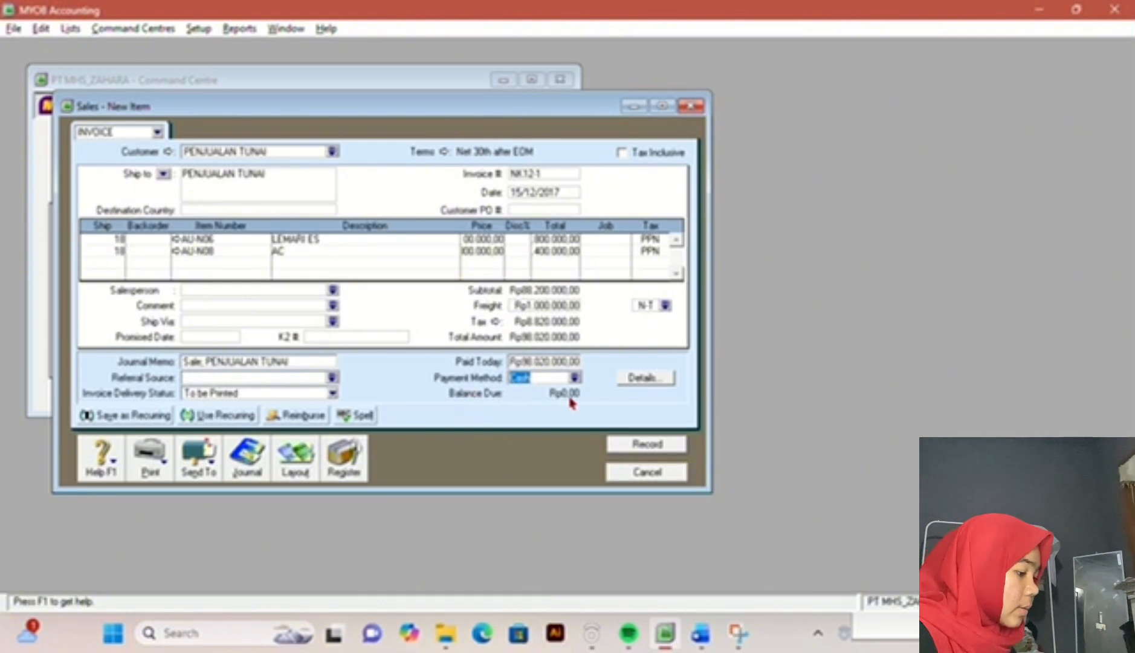
left_click(641, 450)
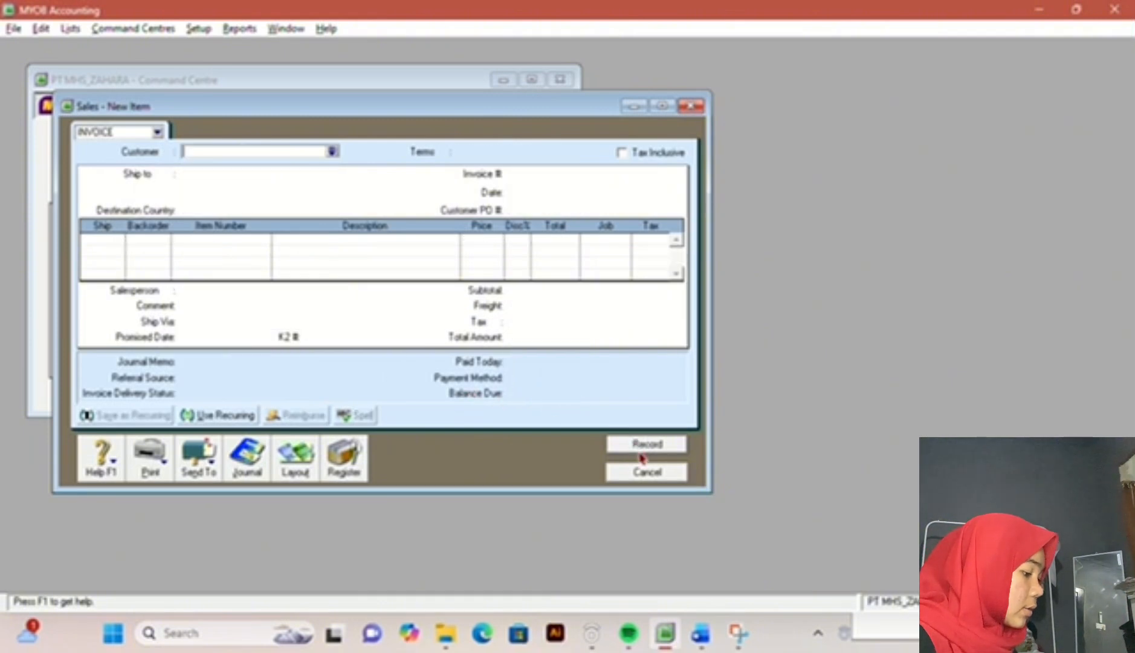
left_click(647, 475)
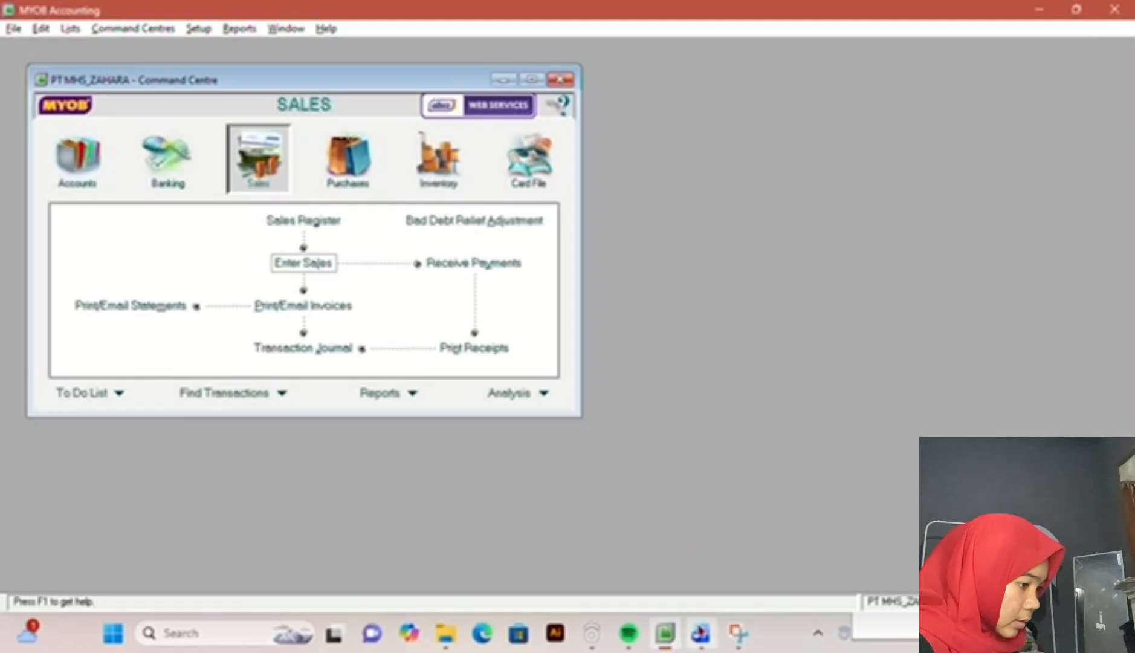
Step: Read the bank reconciliation task in the exam document, then open Reconcile Accounts in MYOB Accounting for account 1-2110 CASH IN BANK
left_click(699, 633)
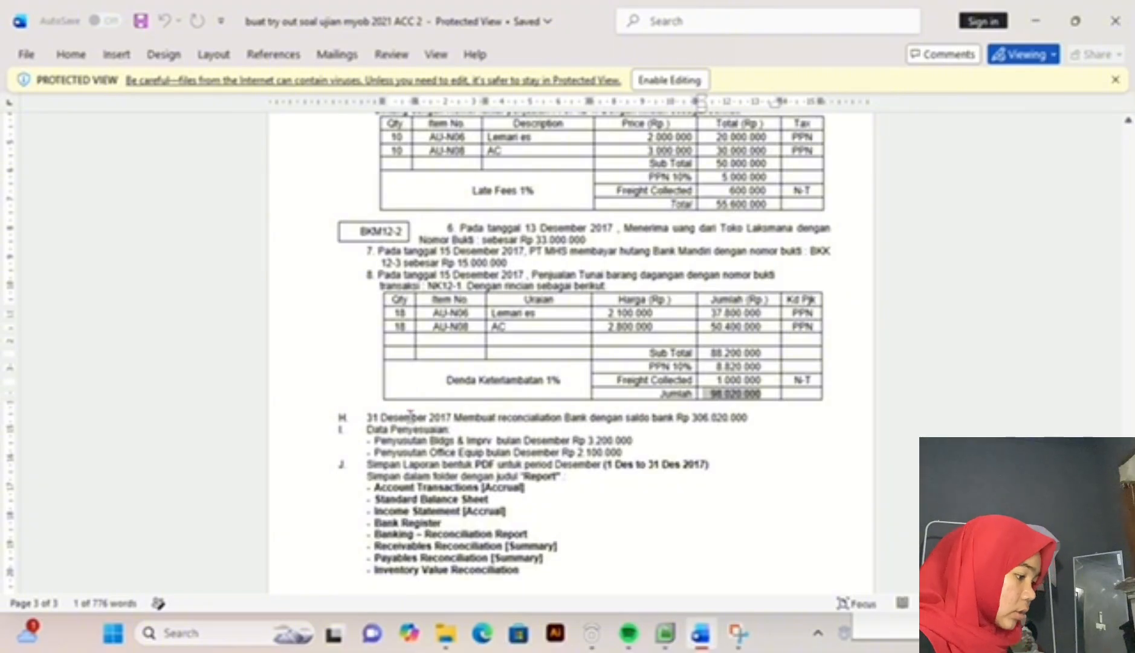
left_click(664, 633)
left_click(172, 190)
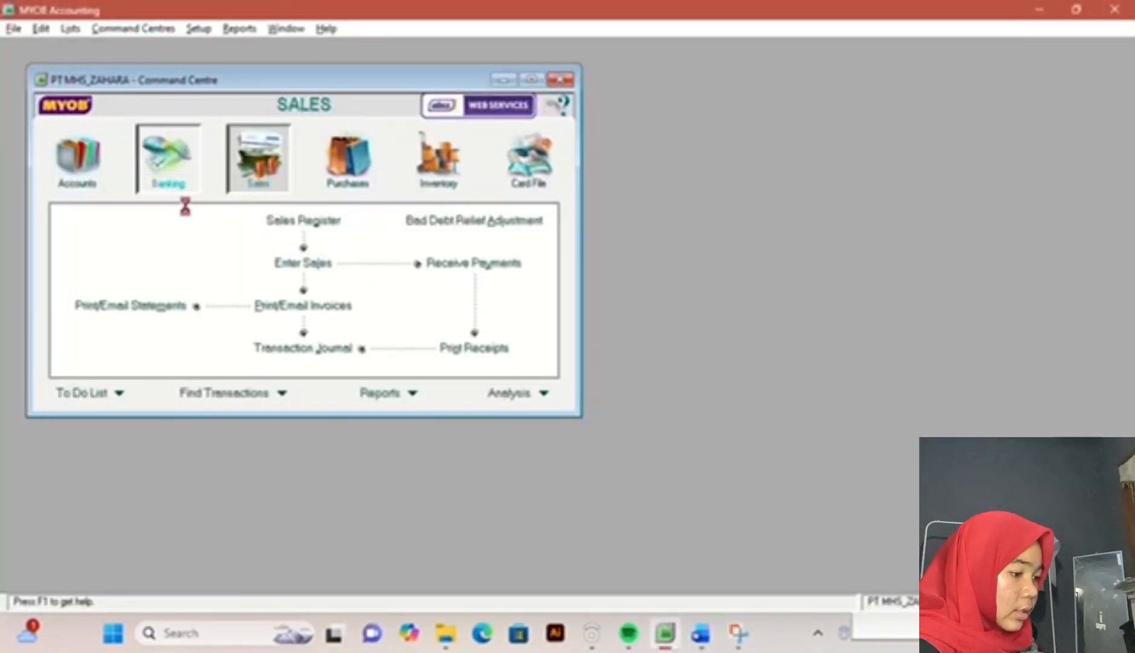
left_click(285, 290)
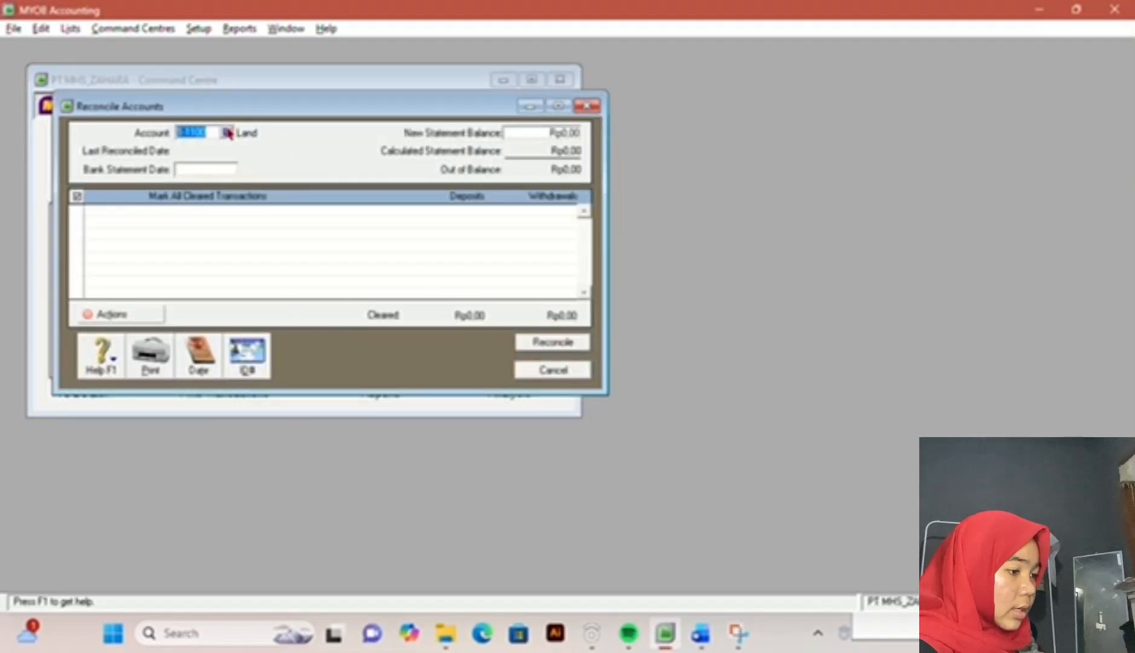
left_click(227, 132)
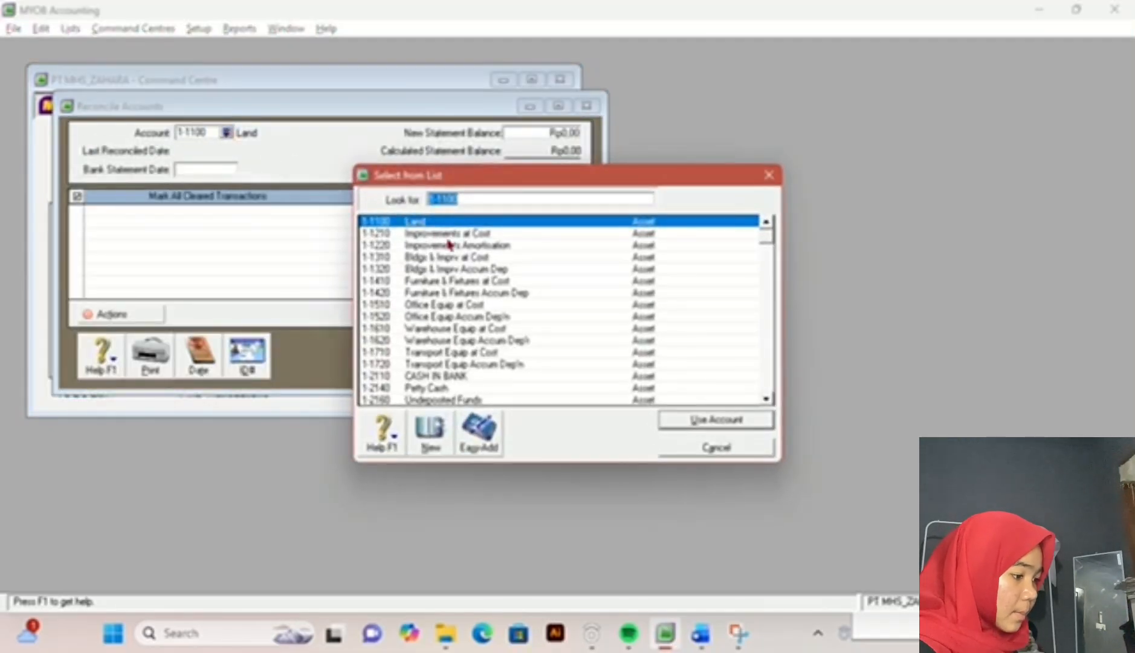
double_click(487, 375)
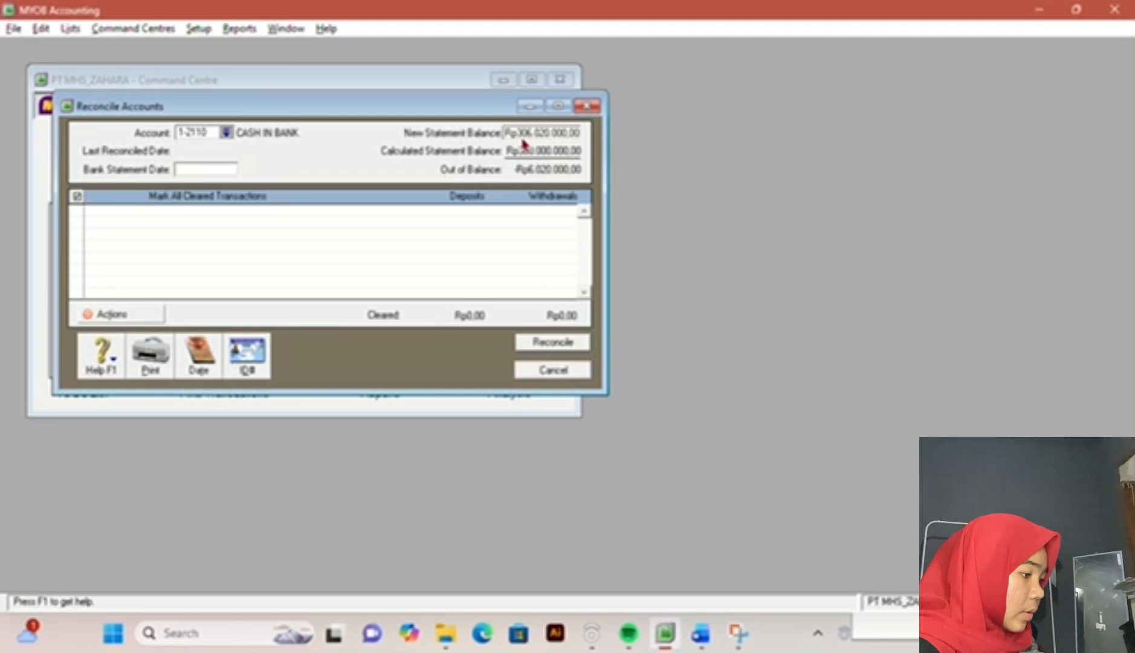
Step: Set the bank statement date to 31/12/2017 and mark all listed transactions as cleared
left_click(178, 169)
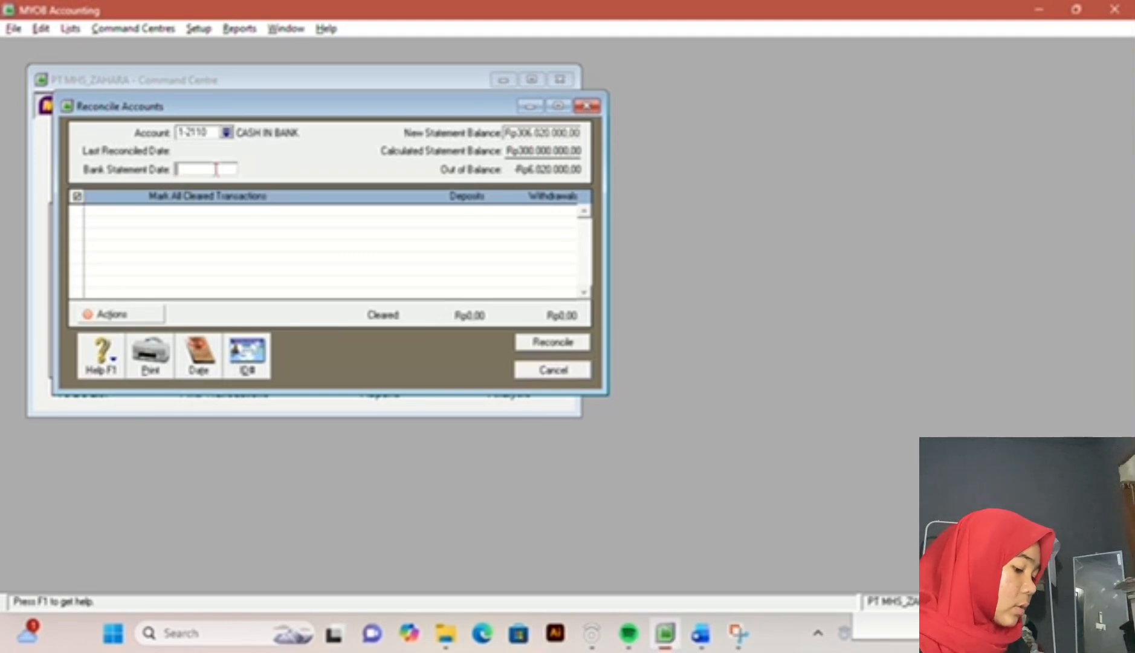
type("31/12/")
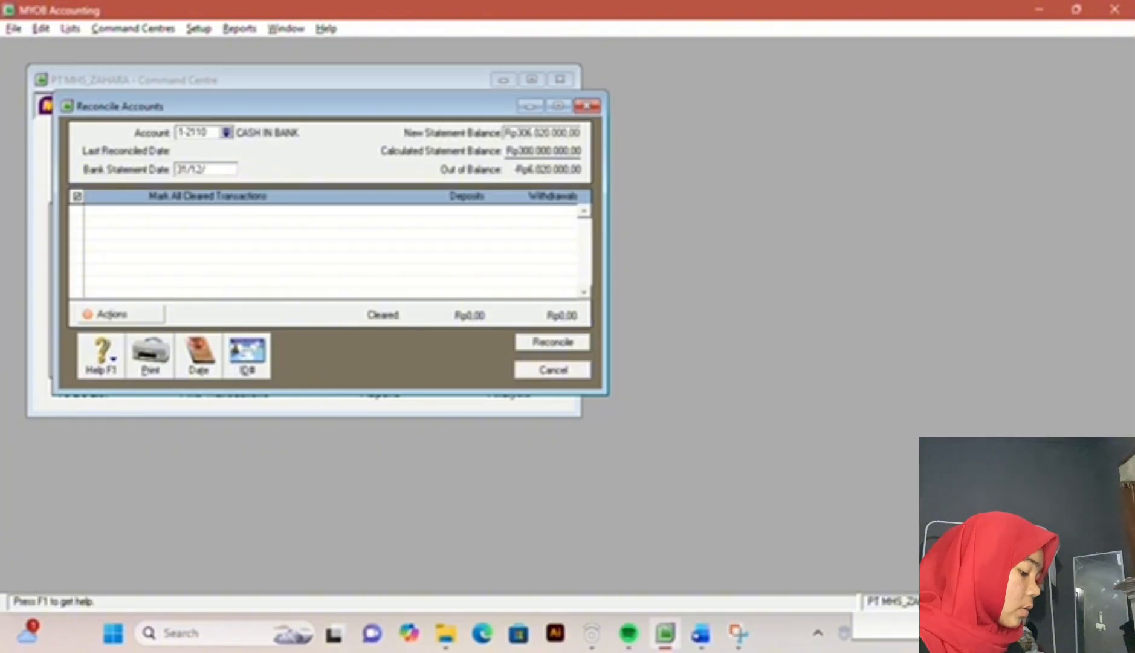
type("2021")
key("Tab")
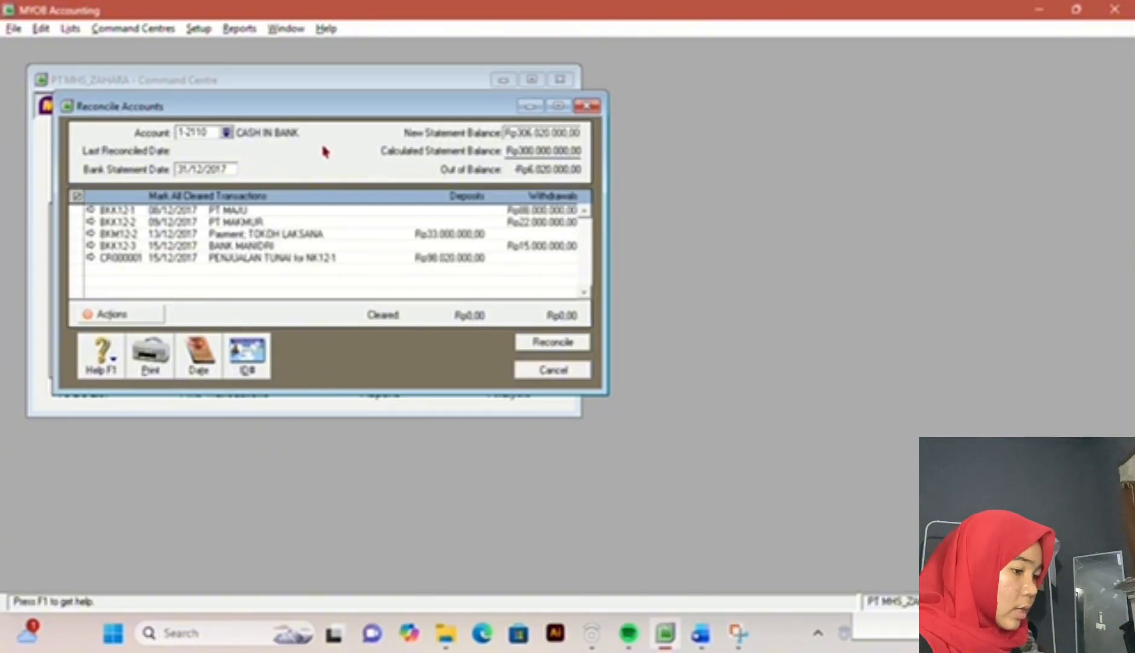
left_click(77, 197)
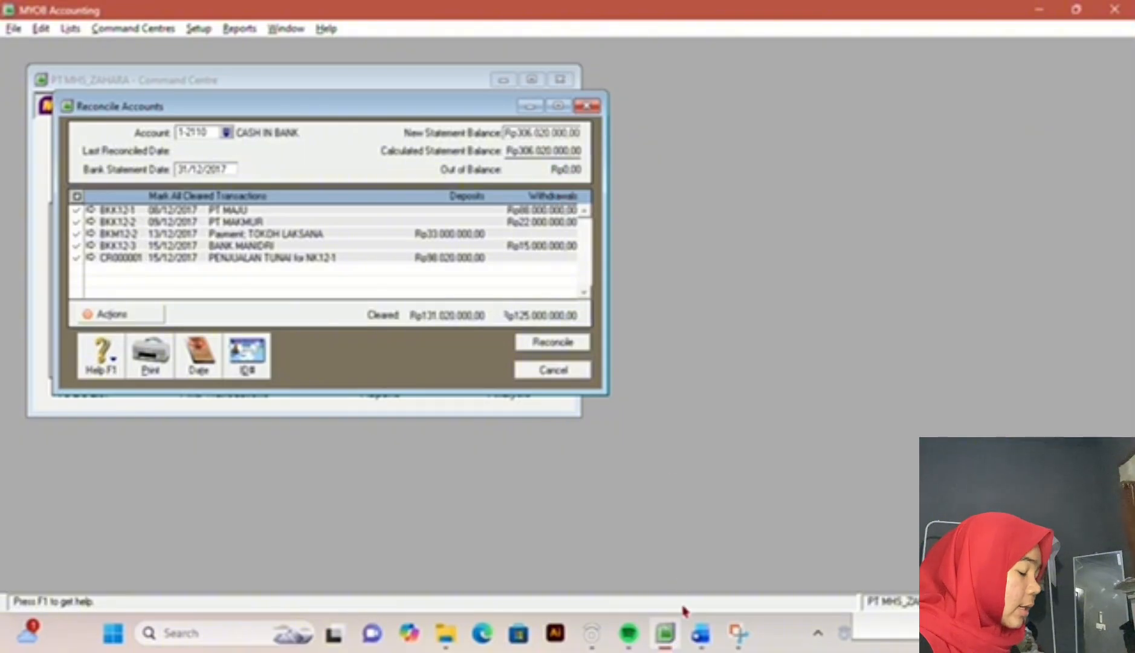
Step: Check the bank balance in the exam document against the statement balance, reconcile the CASH IN BANK account and close the reconciliation window
left_click(701, 634)
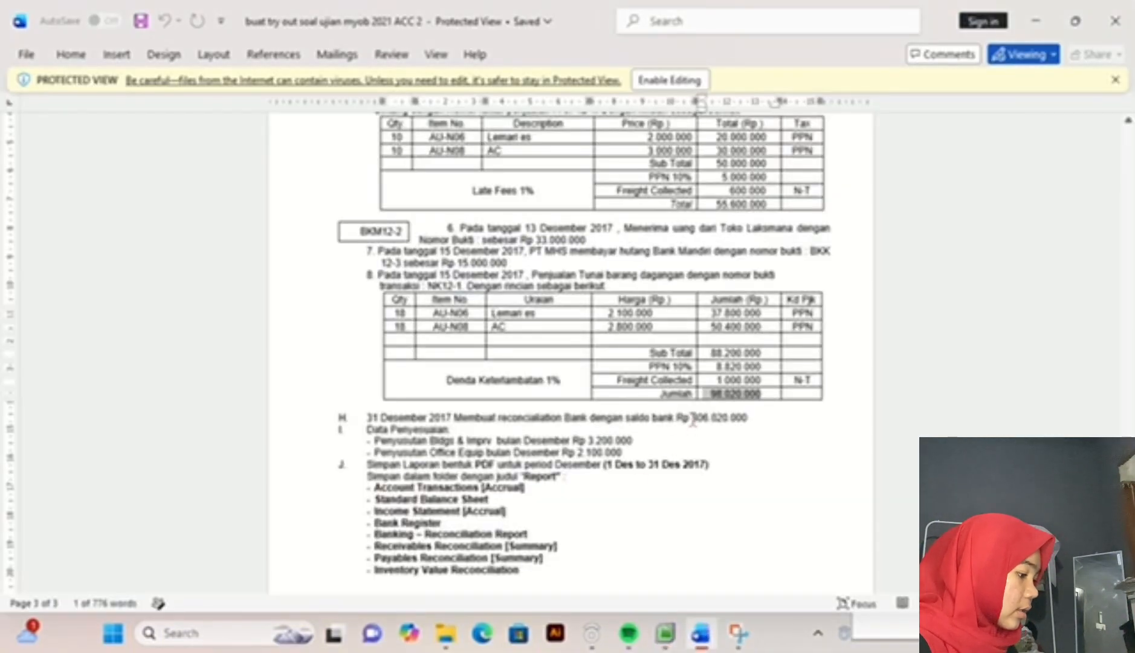
left_click_drag(692, 418, 751, 420)
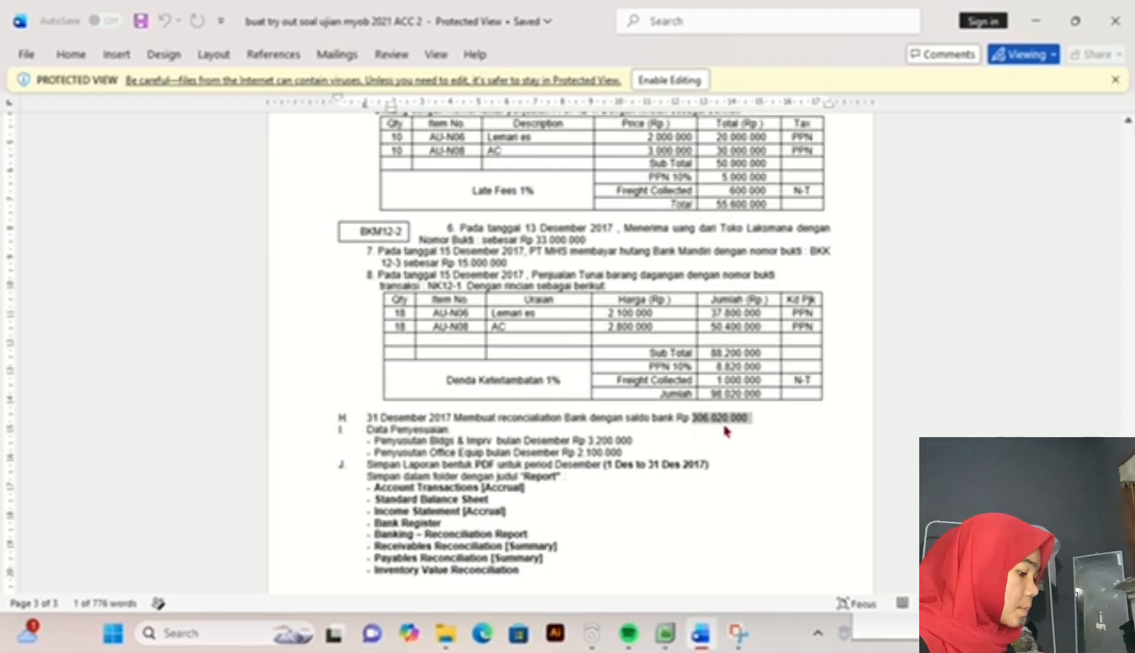
left_click(665, 633)
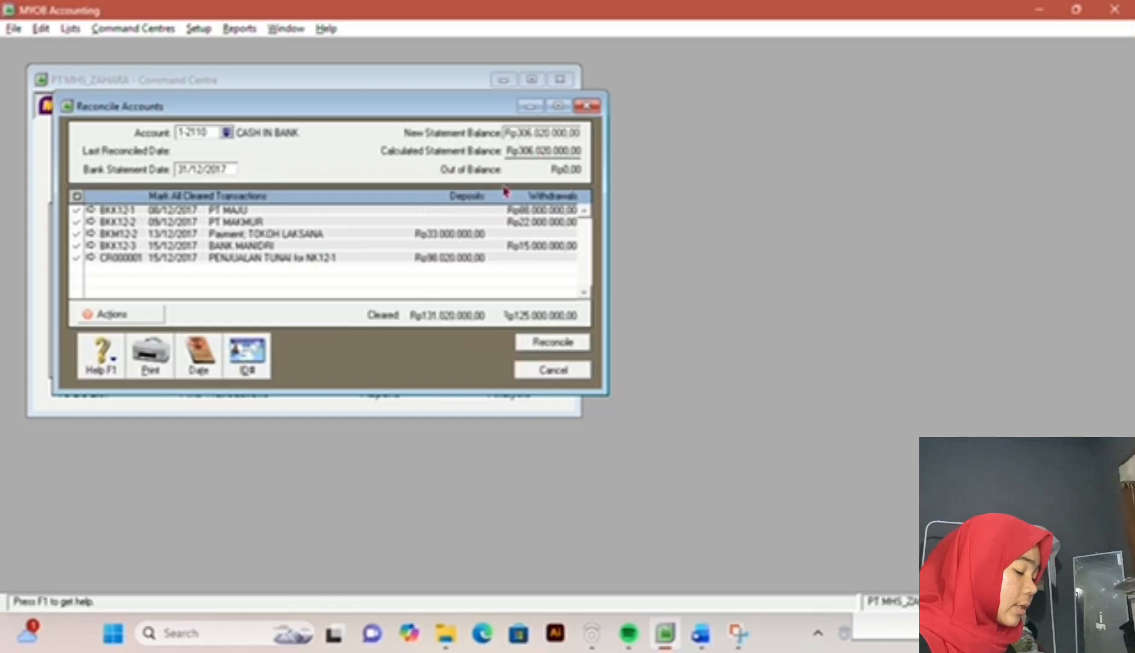
left_click(531, 344)
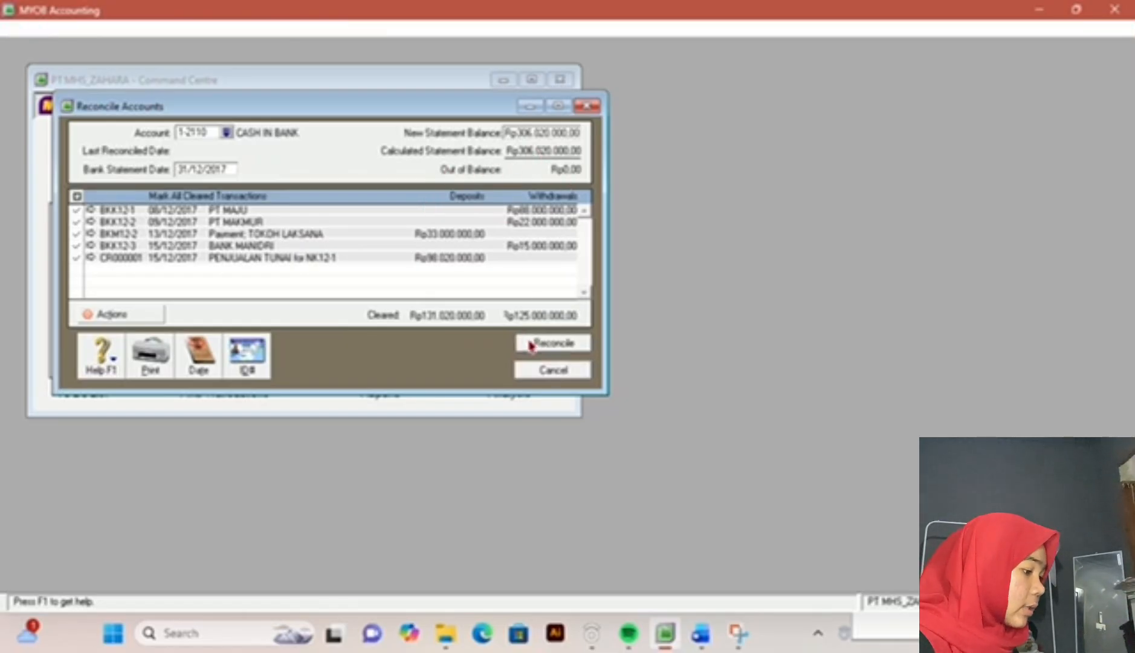
left_click(675, 413)
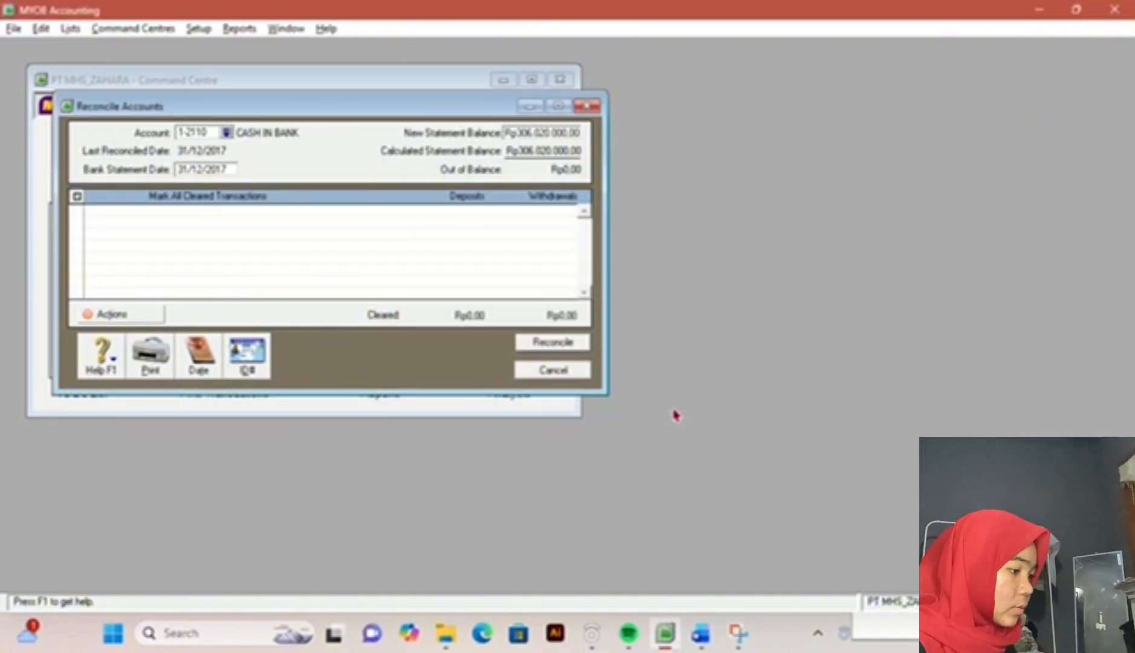
left_click(541, 375)
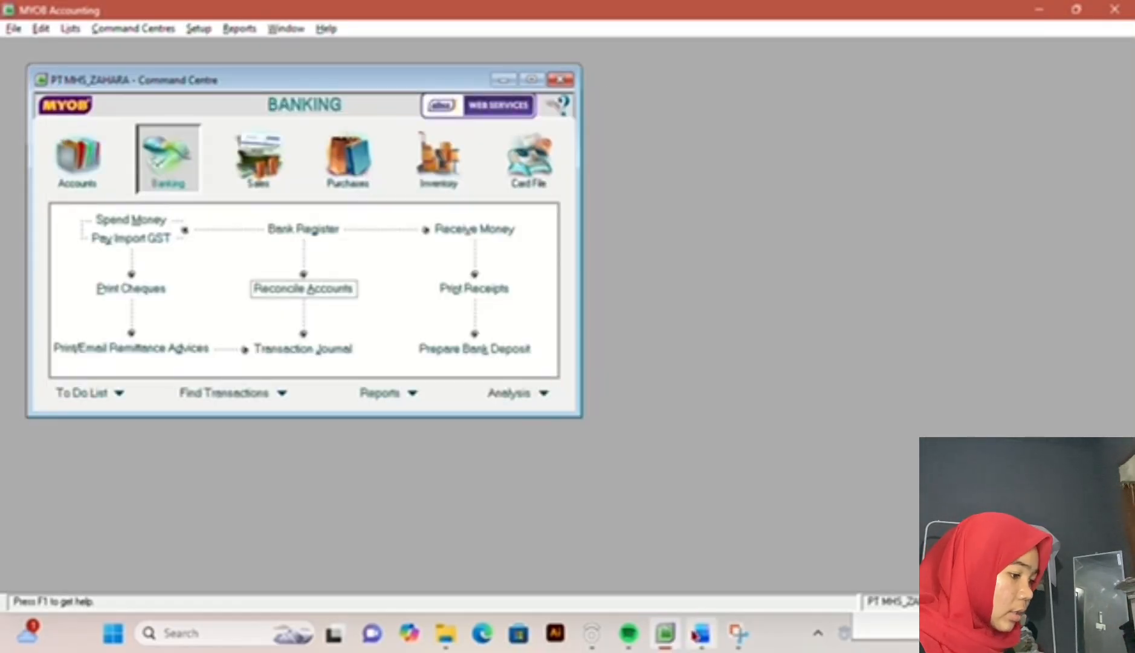
Step: Read the adjustment data in the exam document, then start a general journal entry in MYOB Accounting dated 31/12/2017
left_click(700, 633)
scroll(434, 453, "down", 3)
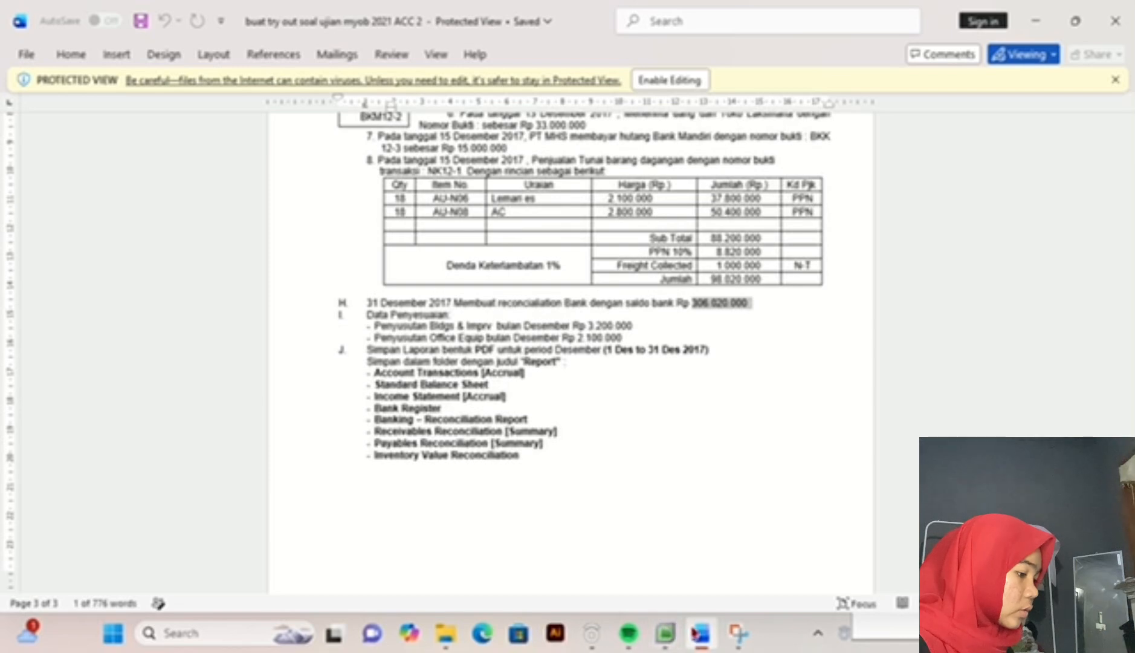
left_click(665, 633)
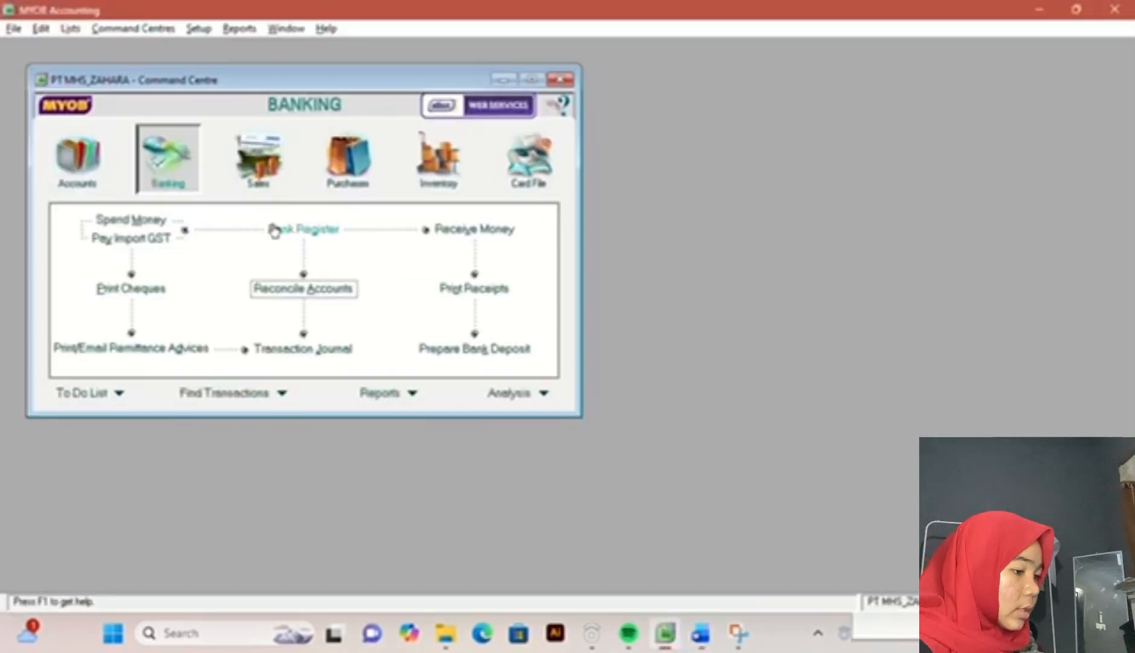
left_click(101, 159)
left_click(295, 289)
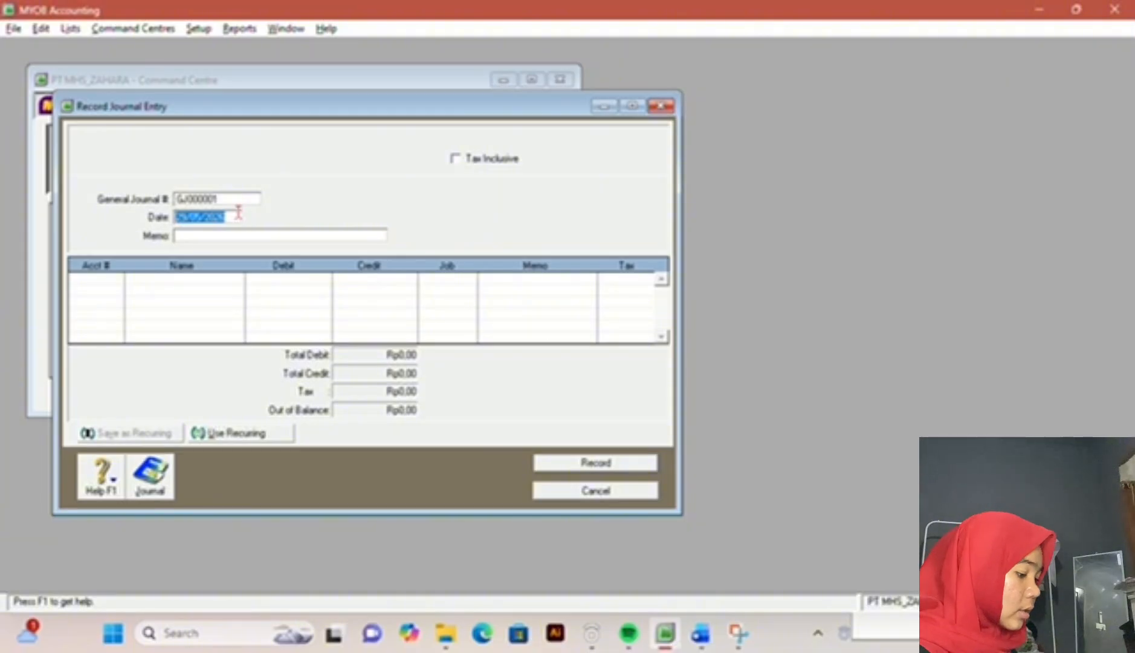
left_click(709, 636)
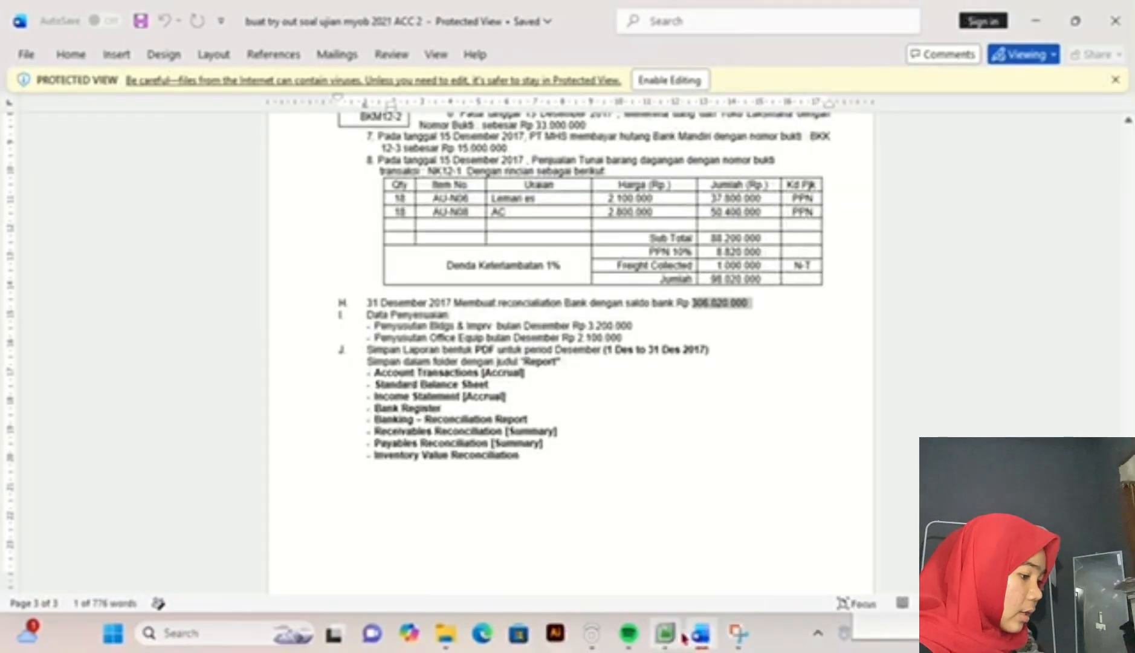
mouse_move(683, 638)
left_click(663, 551)
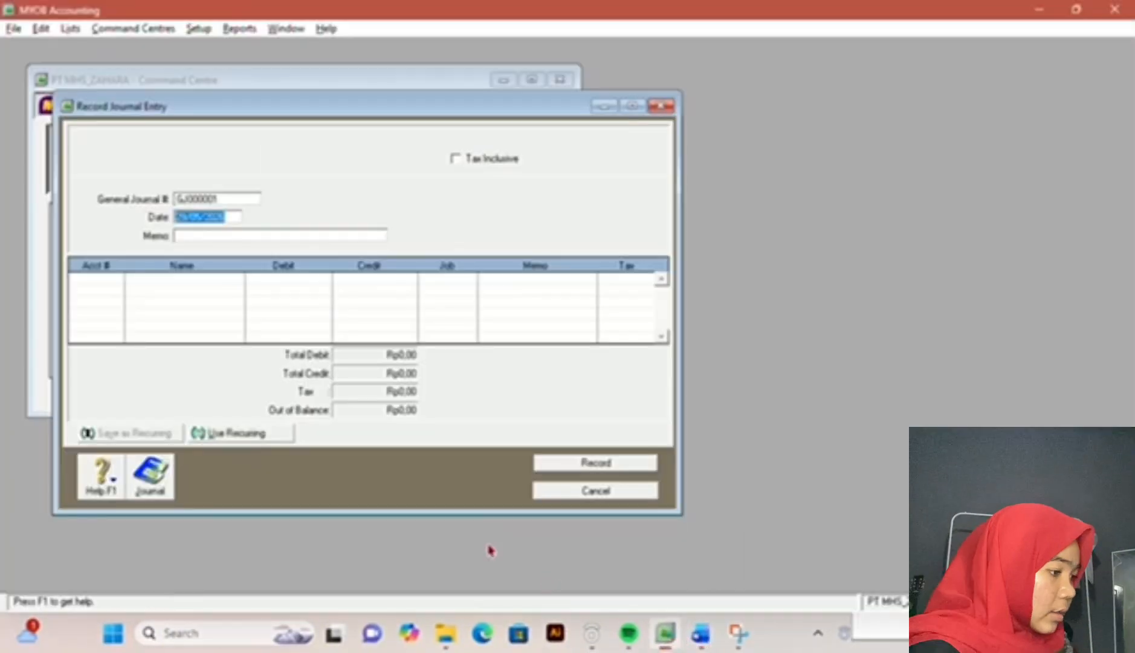
type("31")
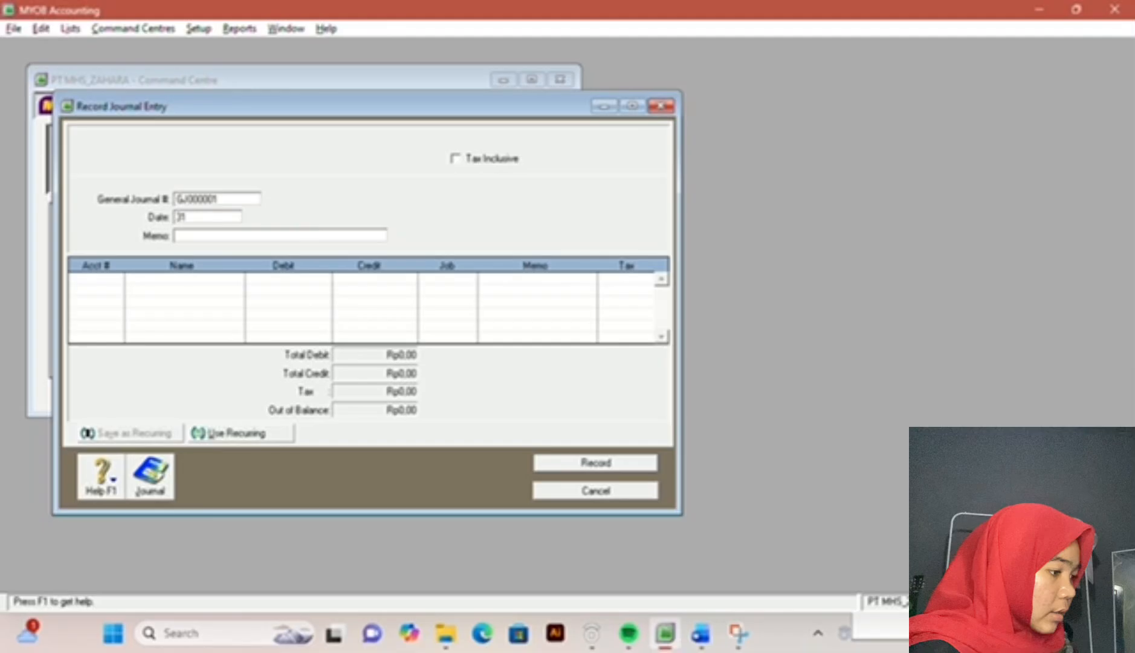
type("/12/2017")
Step: Recheck the adjustment data in the exam document and choose account 6-1030 Depreciation for the first journal line
left_click(692, 644)
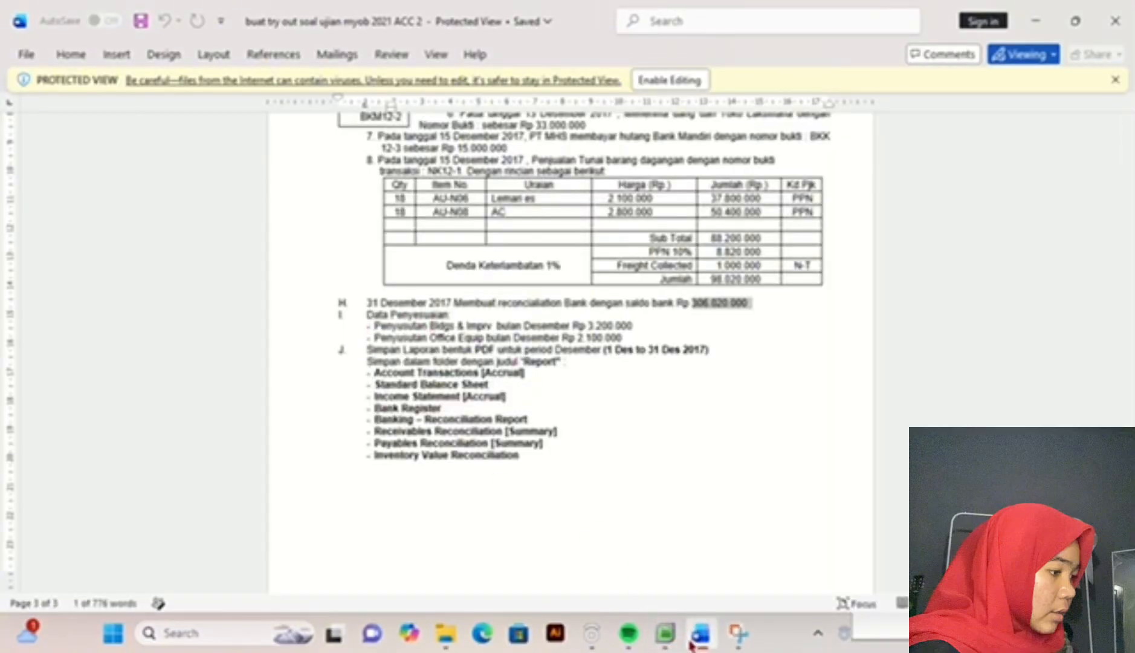
left_click(665, 632)
left_click(117, 280)
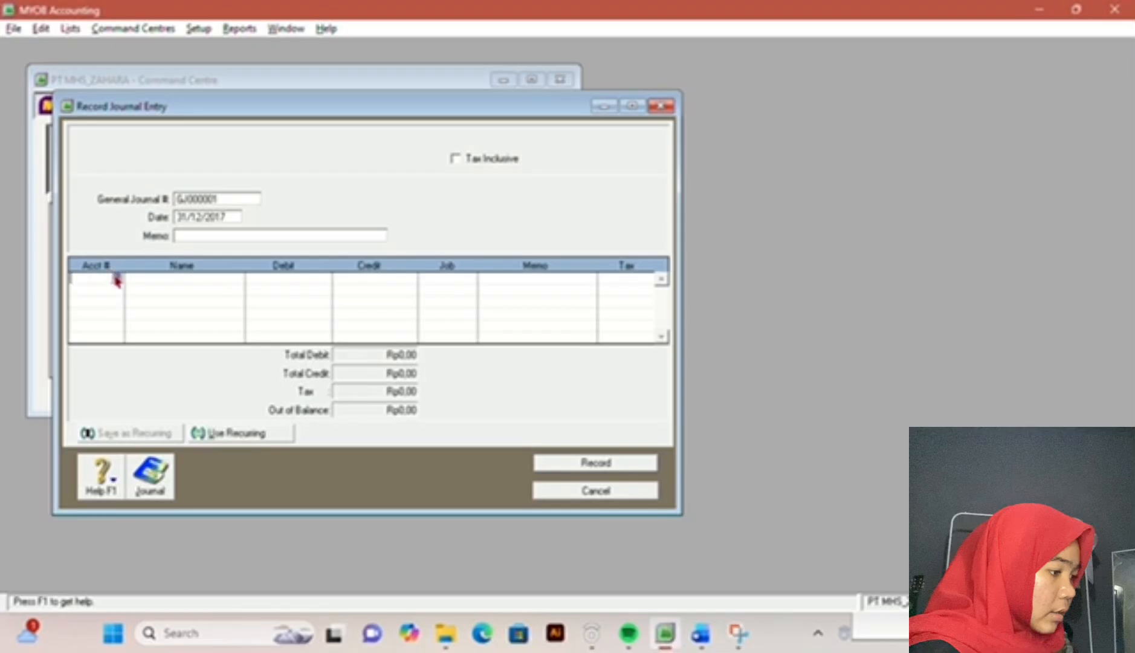
left_click(117, 280)
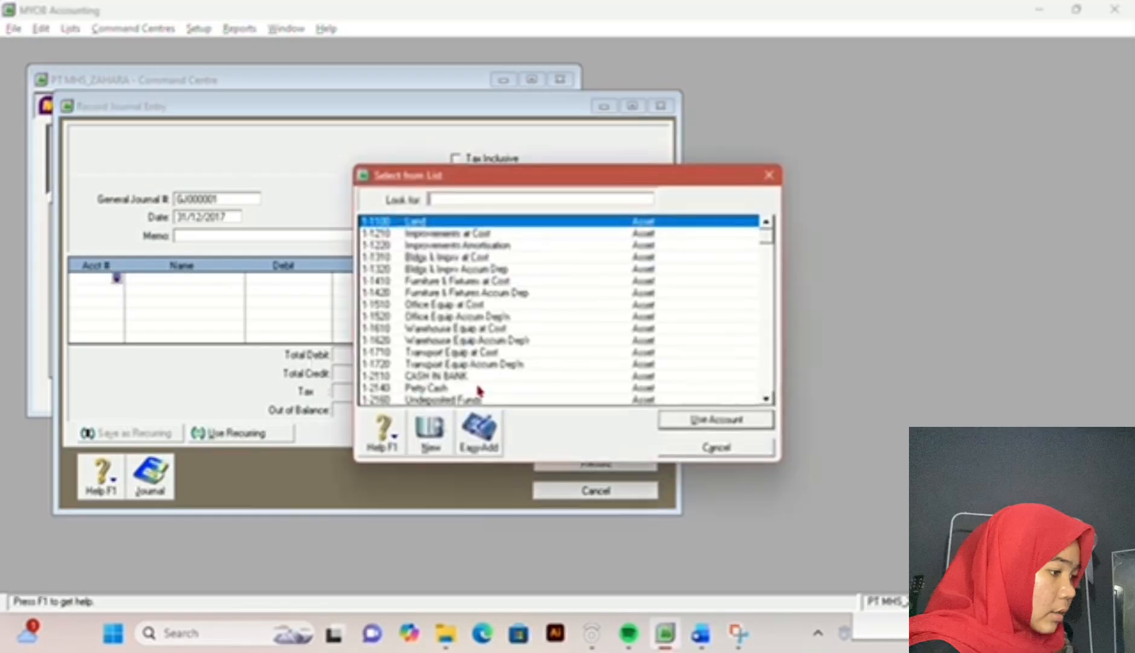
left_click(765, 402)
left_click(766, 402)
left_click(766, 402)
left_click(766, 402)
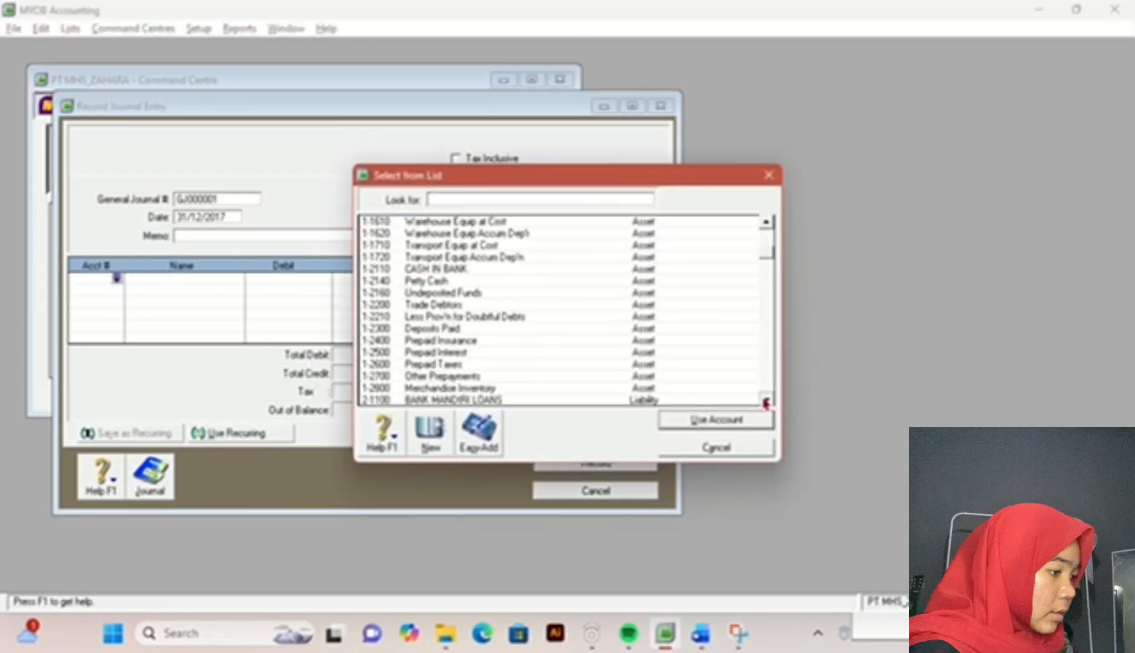
left_click(765, 402)
left_click(766, 402)
left_click(766, 402)
left_click(765, 402)
left_click(766, 402)
left_click(766, 402)
left_click(766, 402)
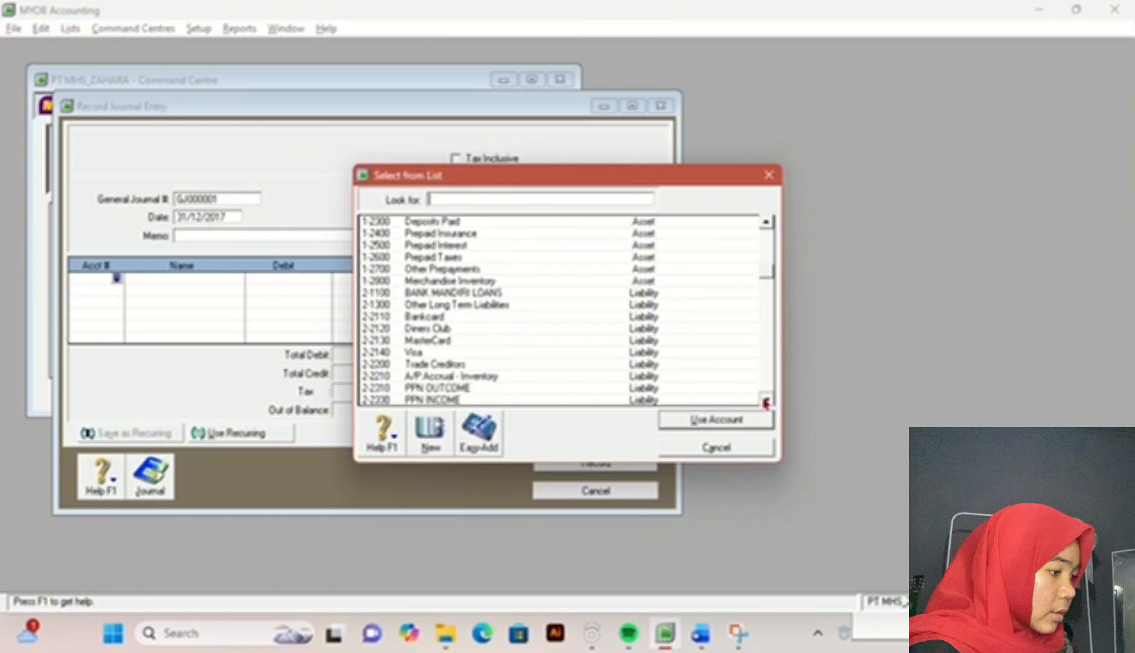
left_click(766, 402)
left_click(765, 402)
left_click(766, 402)
left_click(766, 402)
left_click(766, 401)
left_click(766, 401)
left_click(766, 402)
left_click(766, 402)
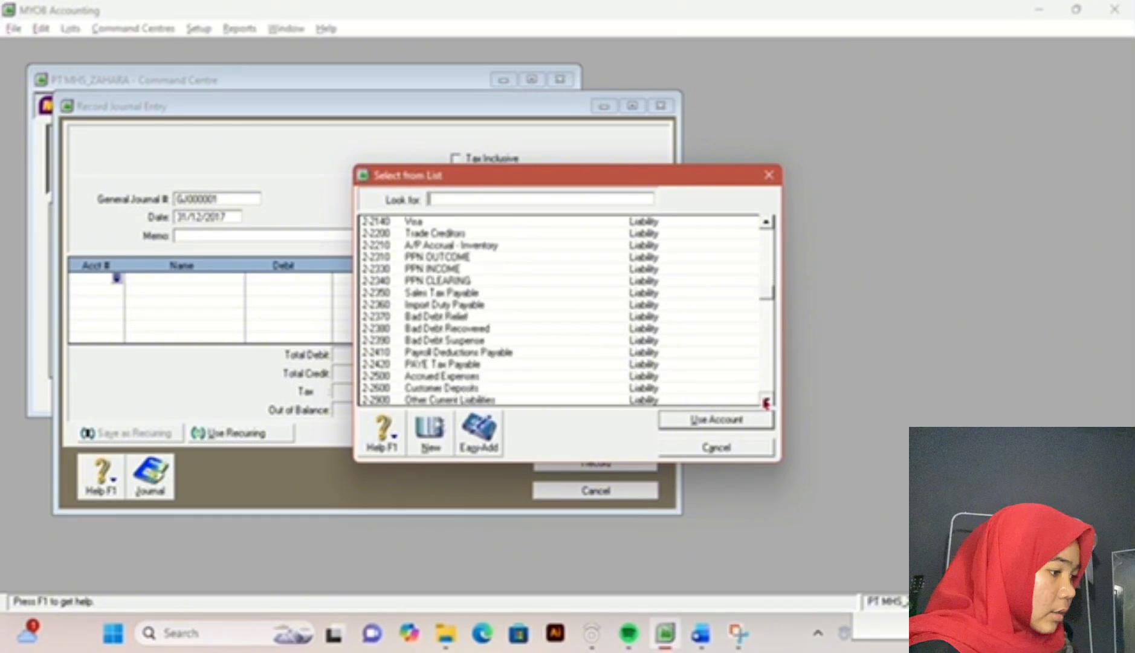
left_click(766, 402)
left_click(766, 402)
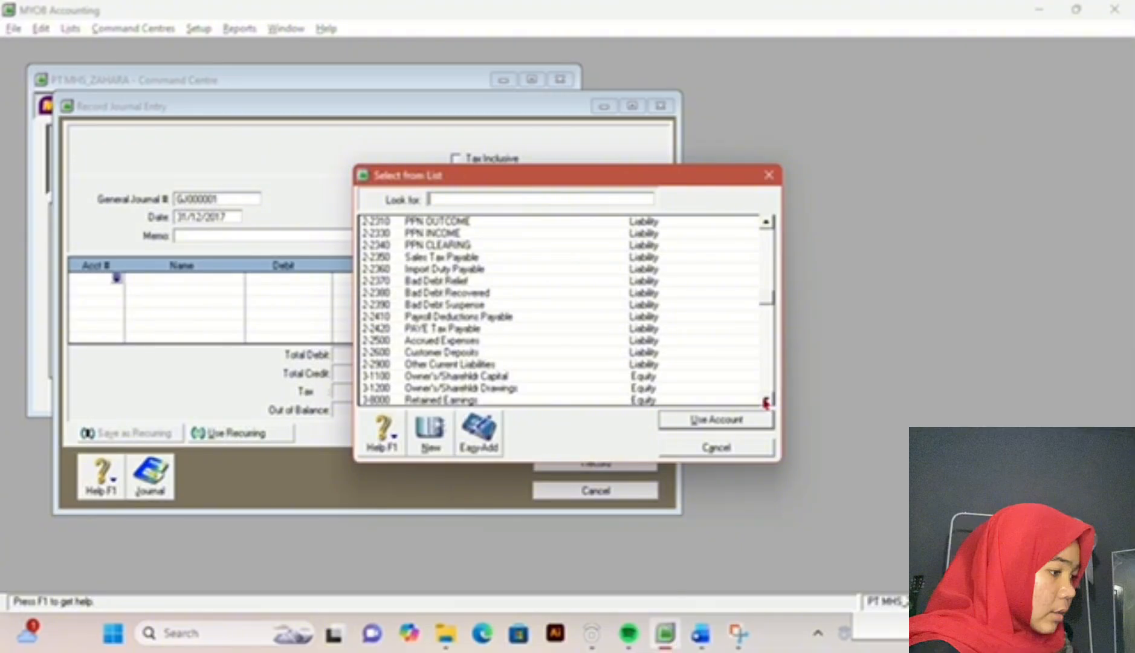
left_click(472, 44)
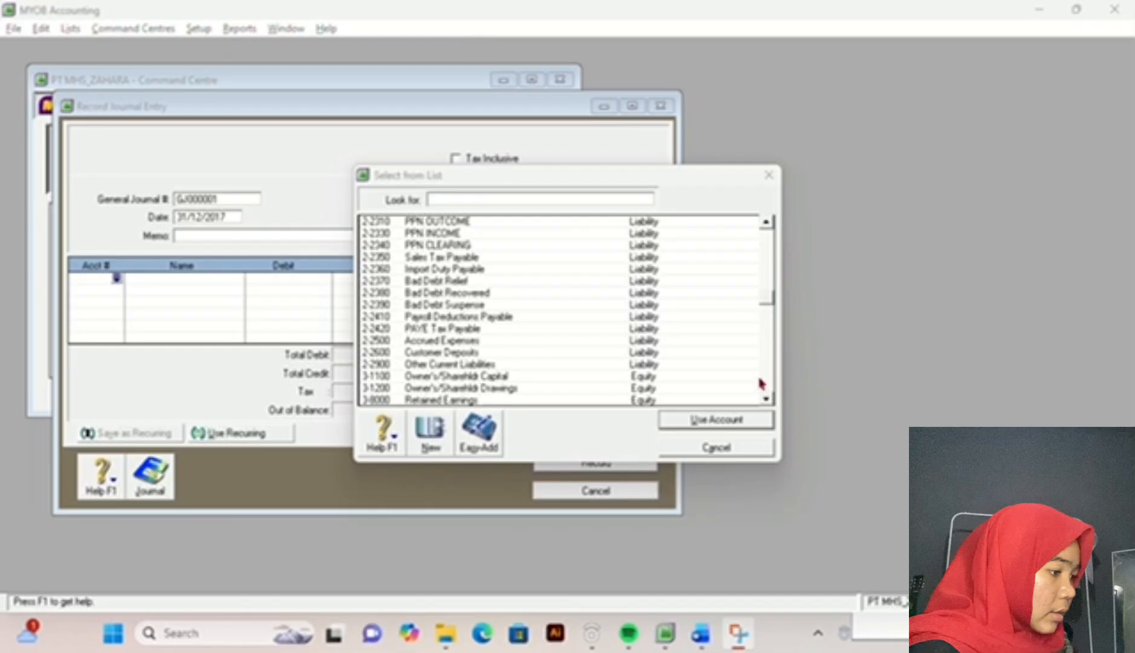
left_click(764, 400)
left_click(764, 400)
left_click(763, 400)
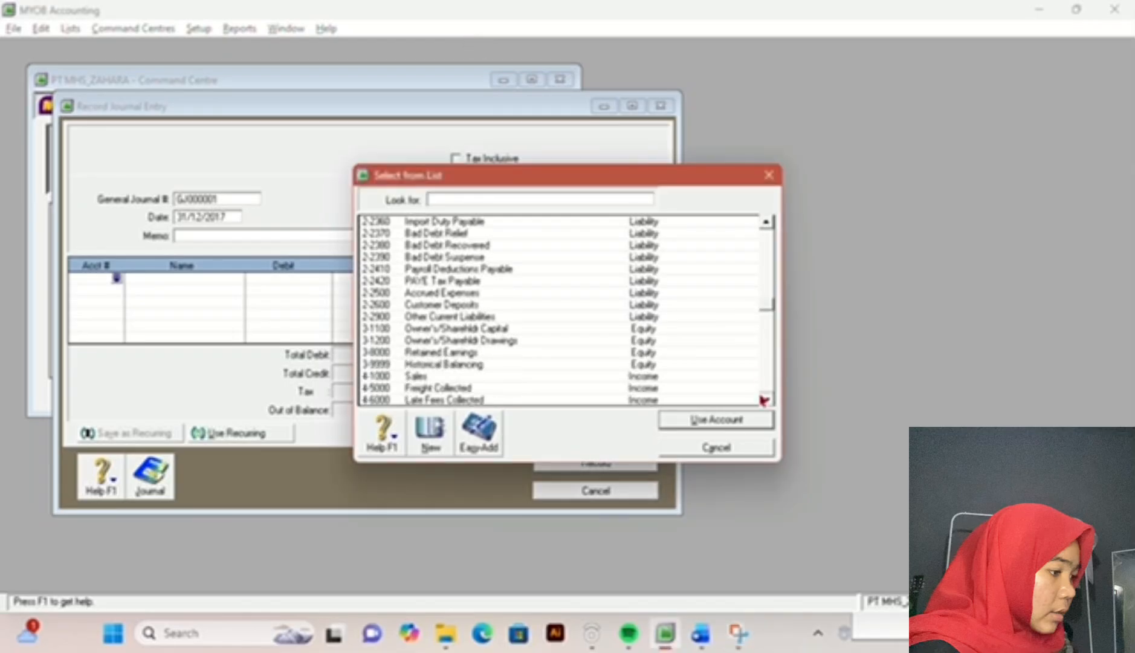
left_click(764, 400)
left_click(764, 400)
left_click(764, 400)
left_click(764, 400)
left_click(764, 400)
left_click(764, 400)
left_click(764, 400)
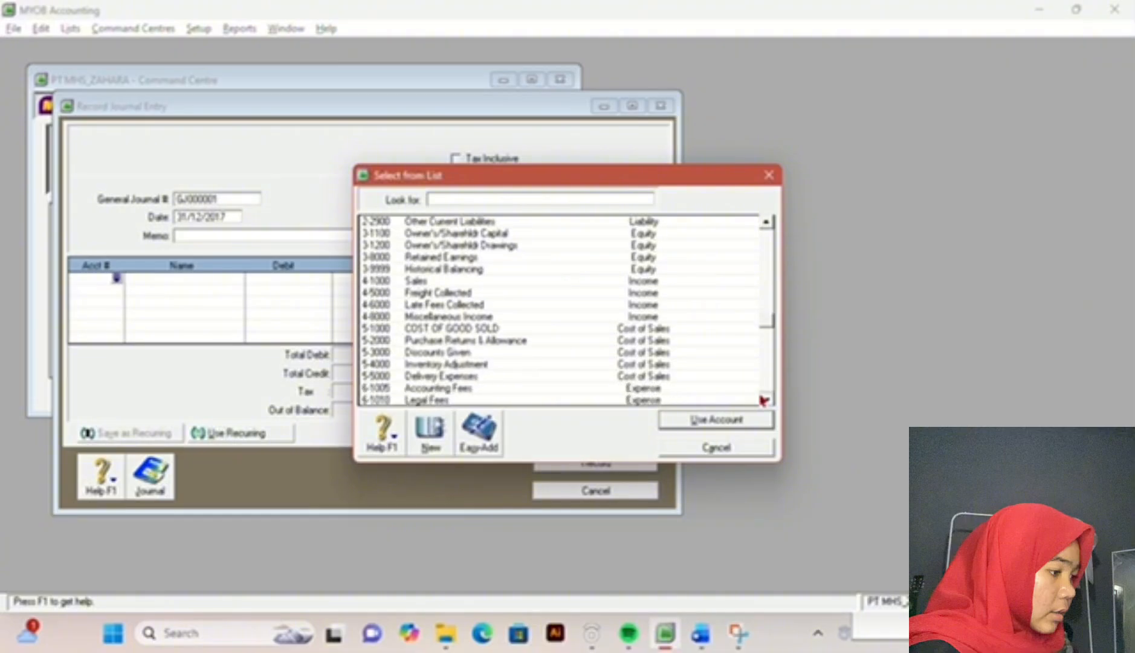
left_click(764, 400)
left_click(764, 400)
left_click(764, 400)
left_click(764, 400)
left_click(763, 400)
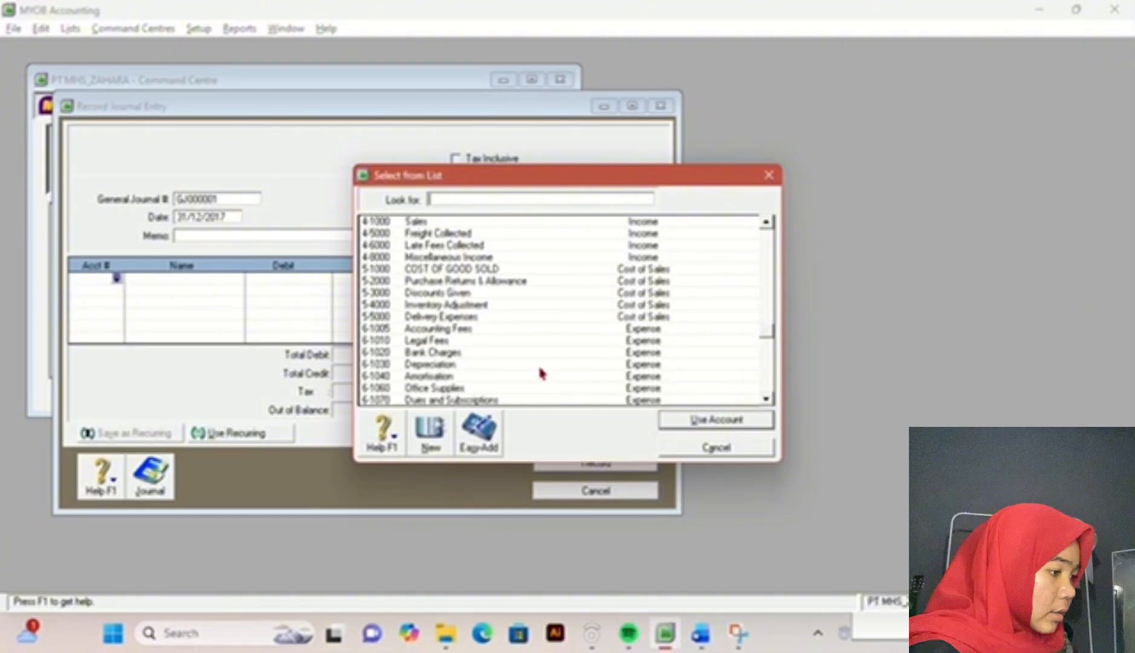
double_click(539, 365)
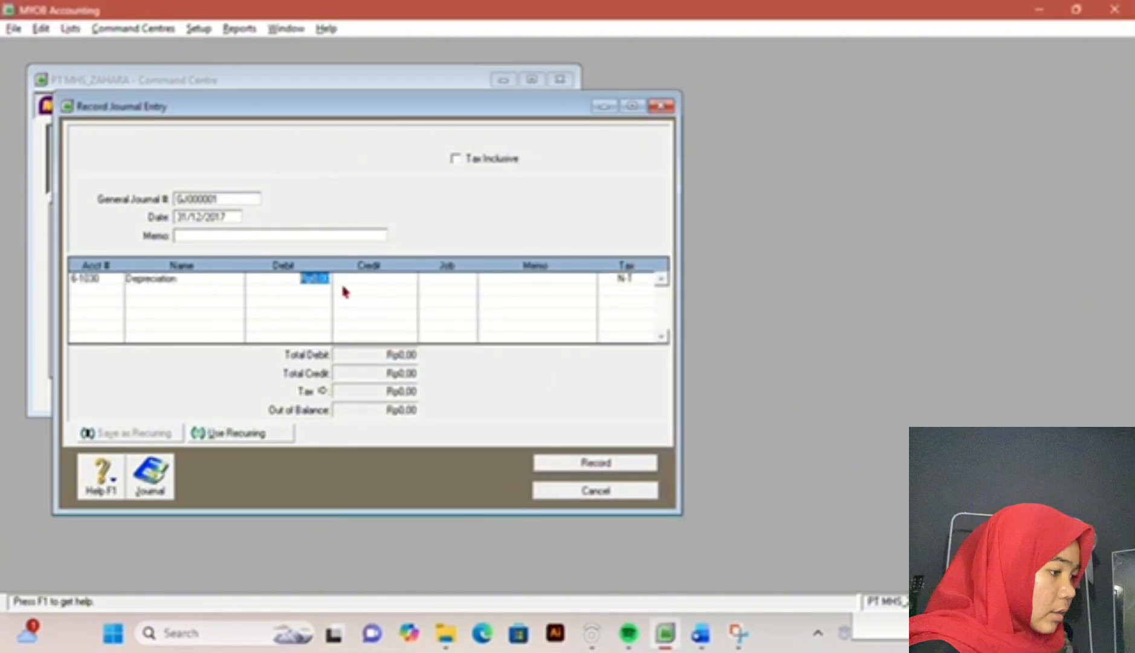
Step: Look up the Bldgs & Imprv depreciation amount in the exam document and enter Rp3.200.000 as the Depreciation line's debit
left_click(701, 633)
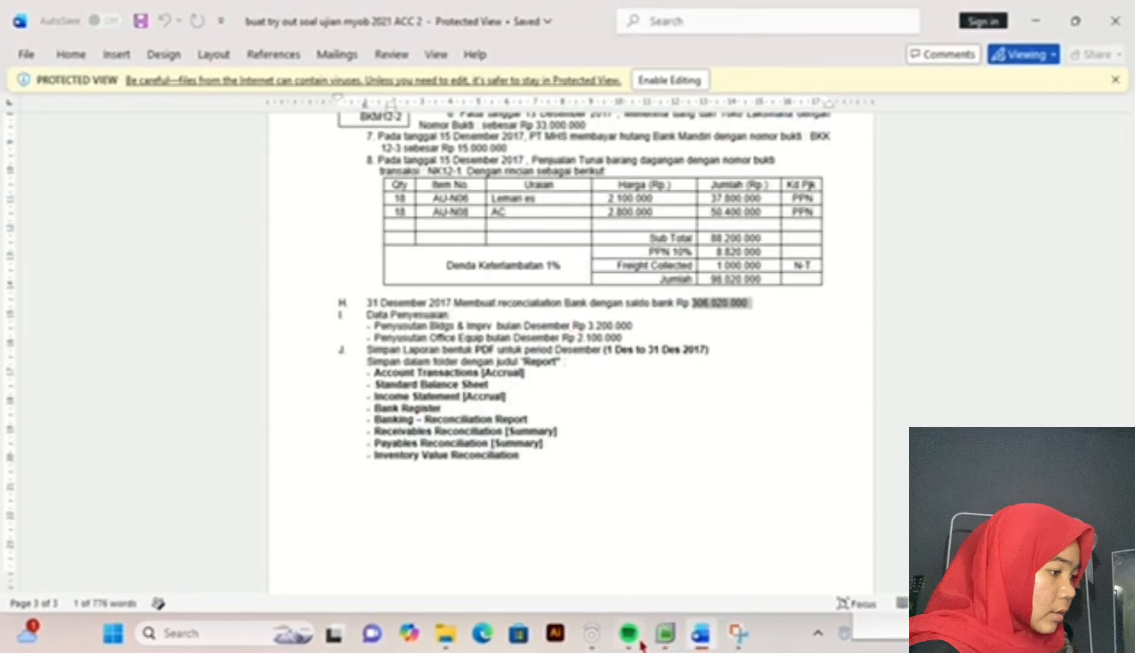
left_click(664, 644)
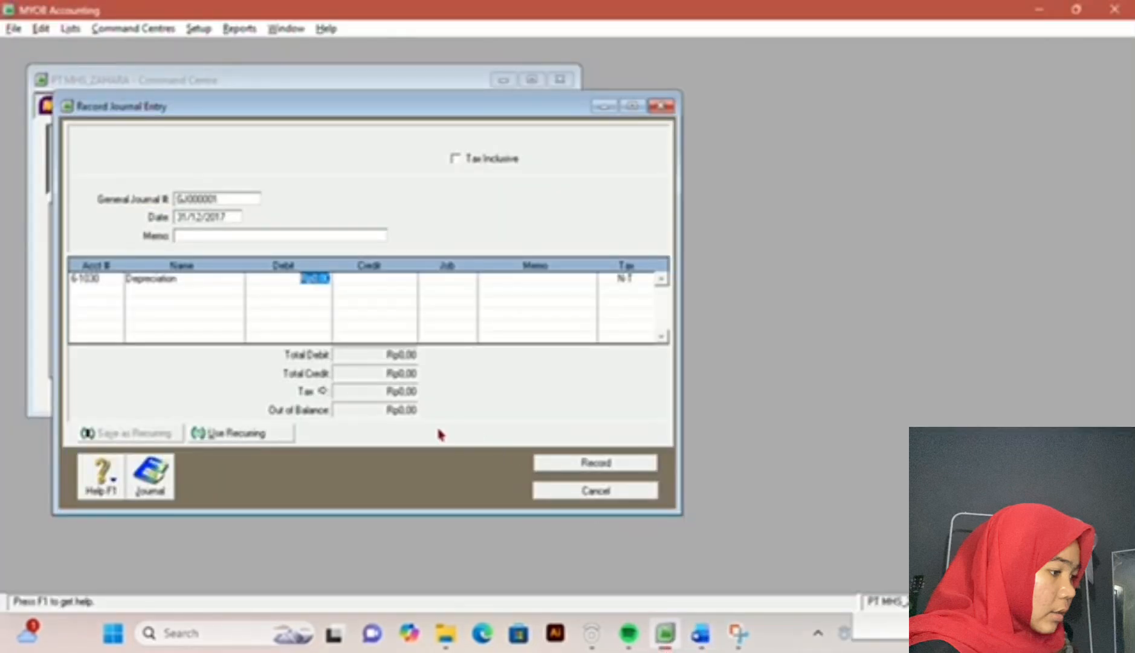
type("2")
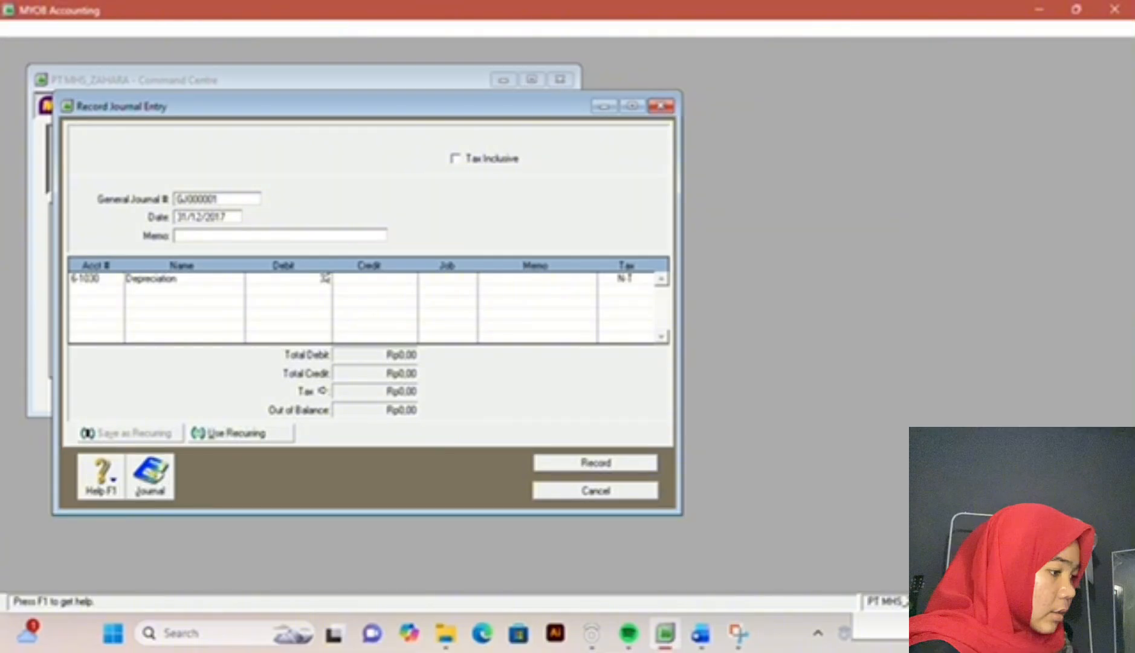
type("00000")
key("Return")
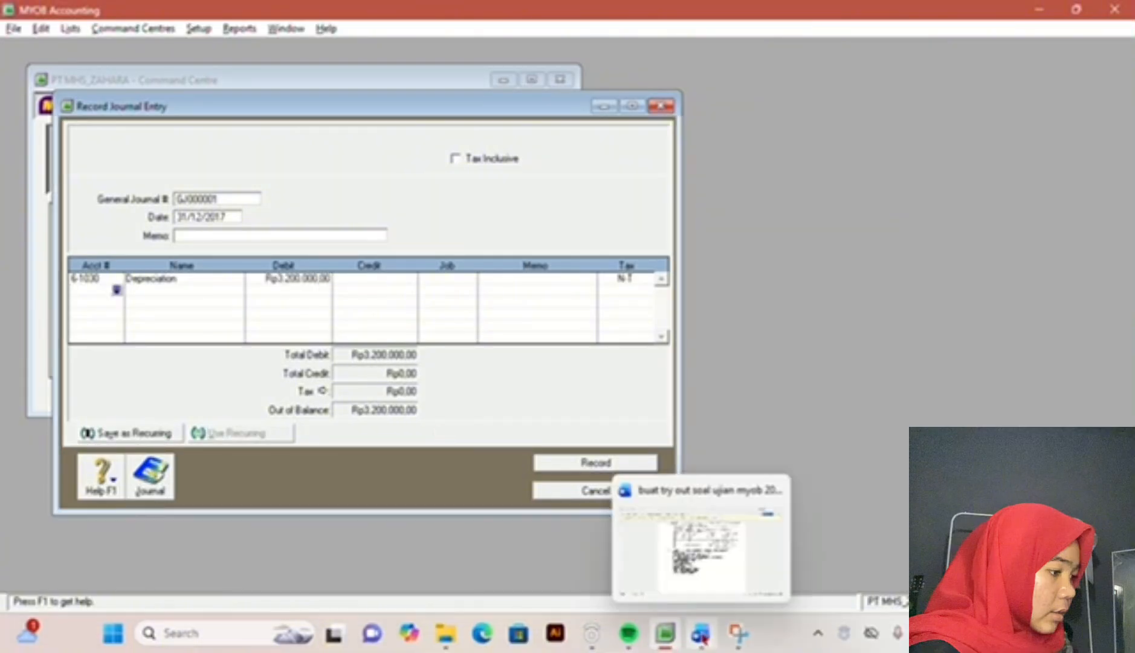
Step: Recheck the adjustment data in the exam document, then credit Rp3.200.000 to account 1-1320 Bldgs & Imprv Accum Dep in the MYOB Accounting journal
left_click(701, 633)
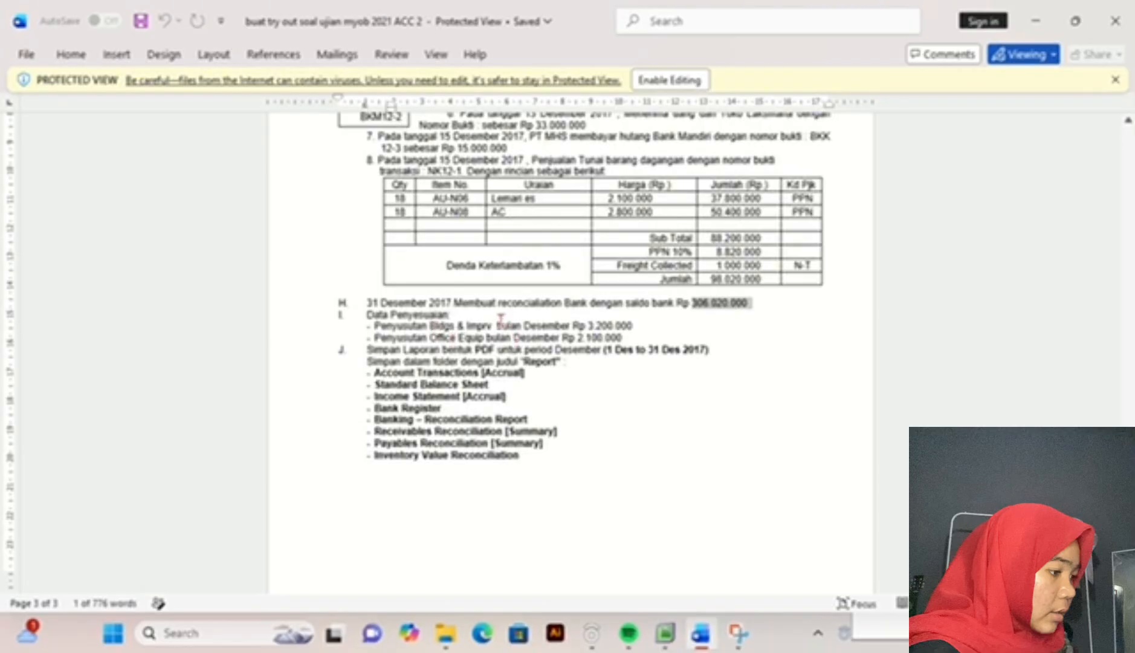
left_click(675, 638)
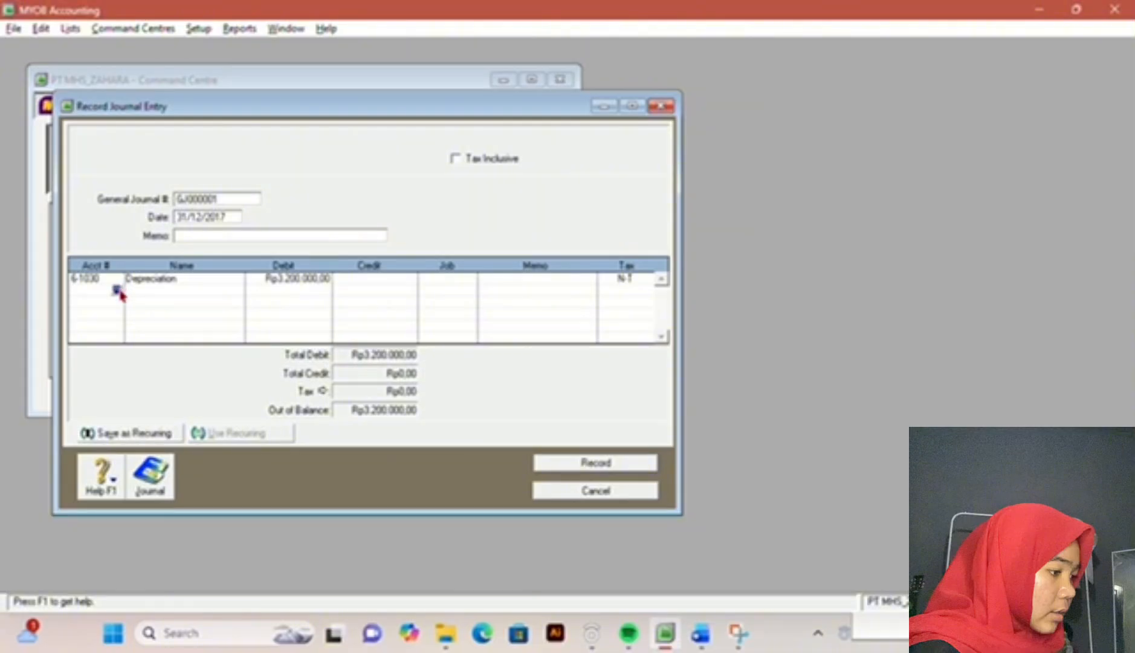
left_click(117, 290)
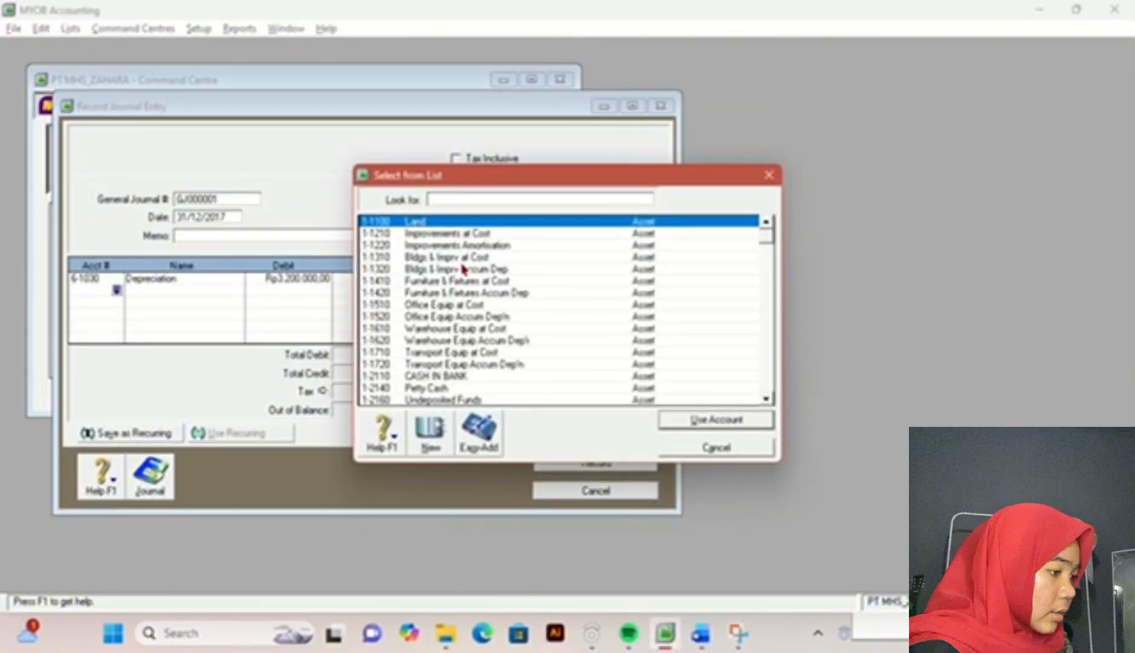
double_click(498, 273)
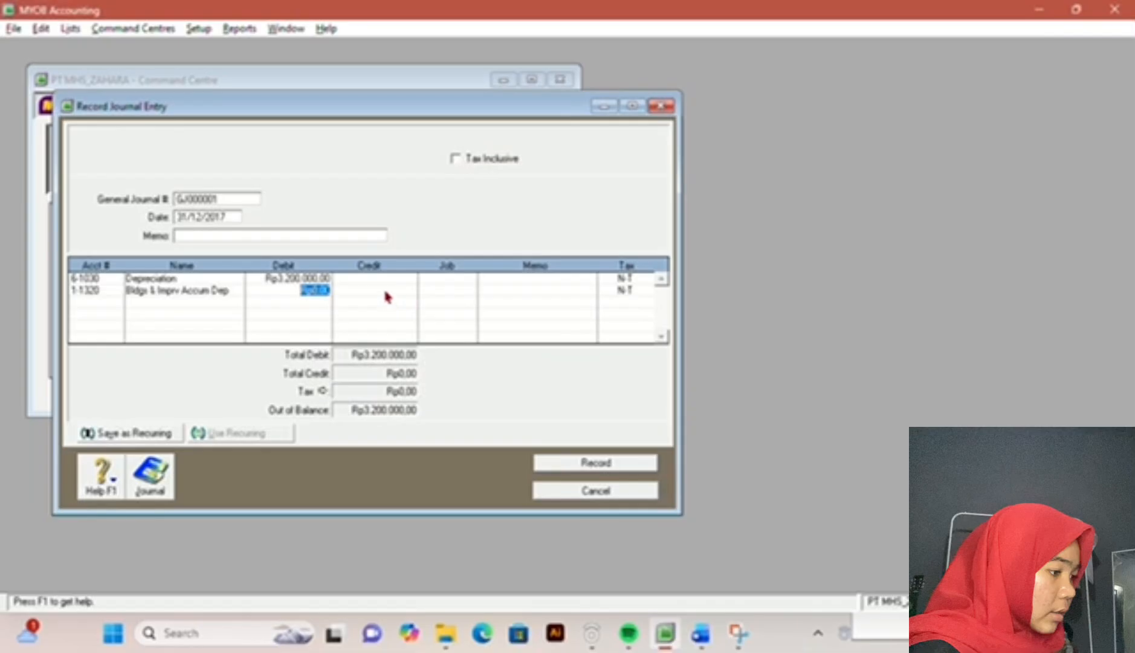
left_click(387, 294)
key("Tab")
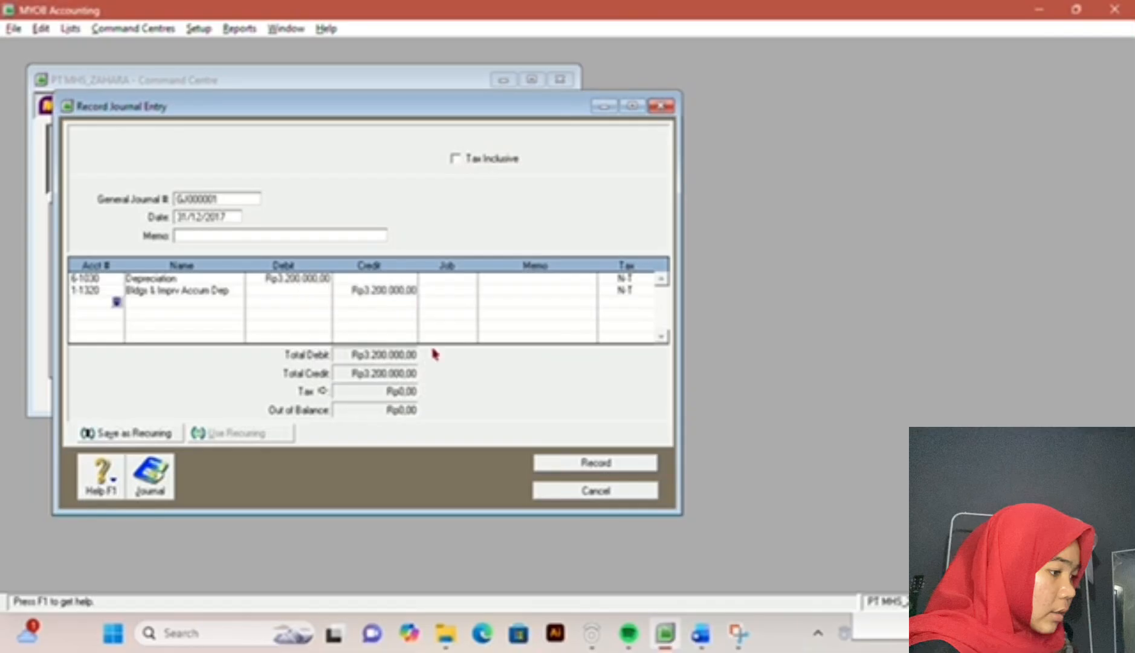
Step: Review the depreciation items in the exam document and choose account 6-1030 Depreciation for the third journal line in MYOB Accounting
left_click(710, 639)
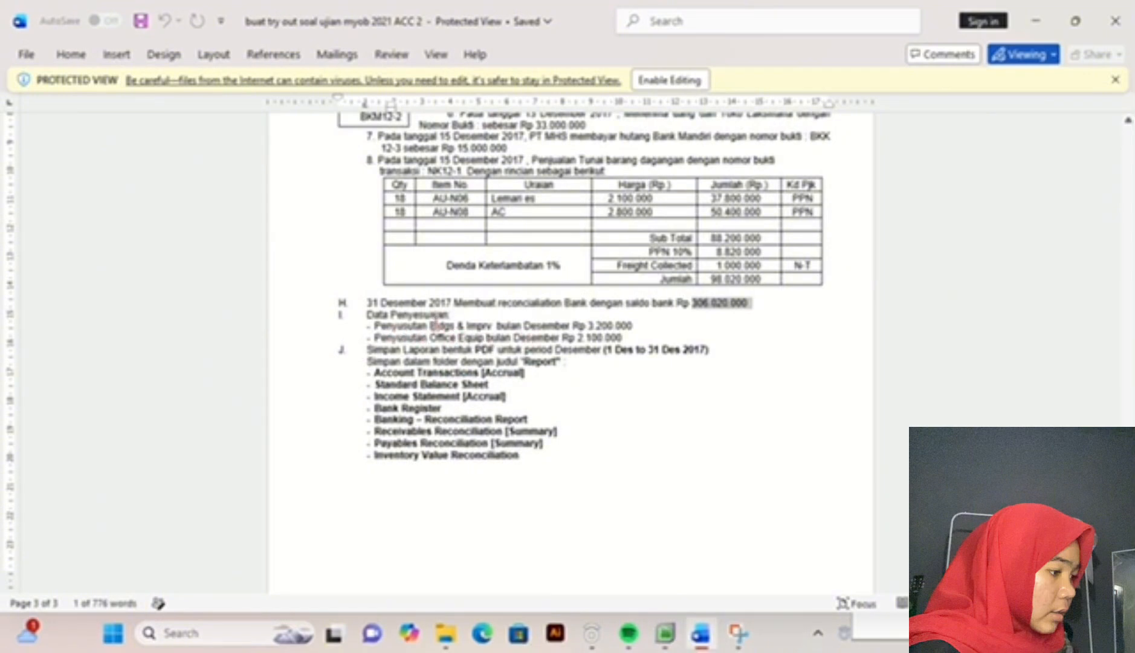
left_click_drag(425, 326, 494, 326)
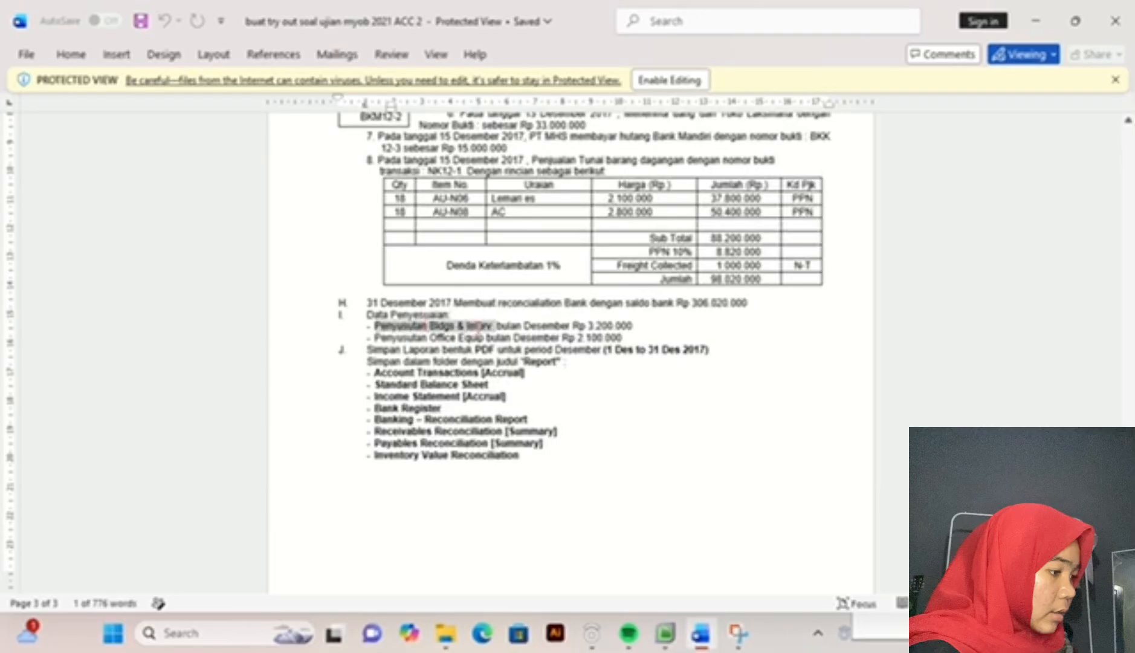
left_click(665, 633)
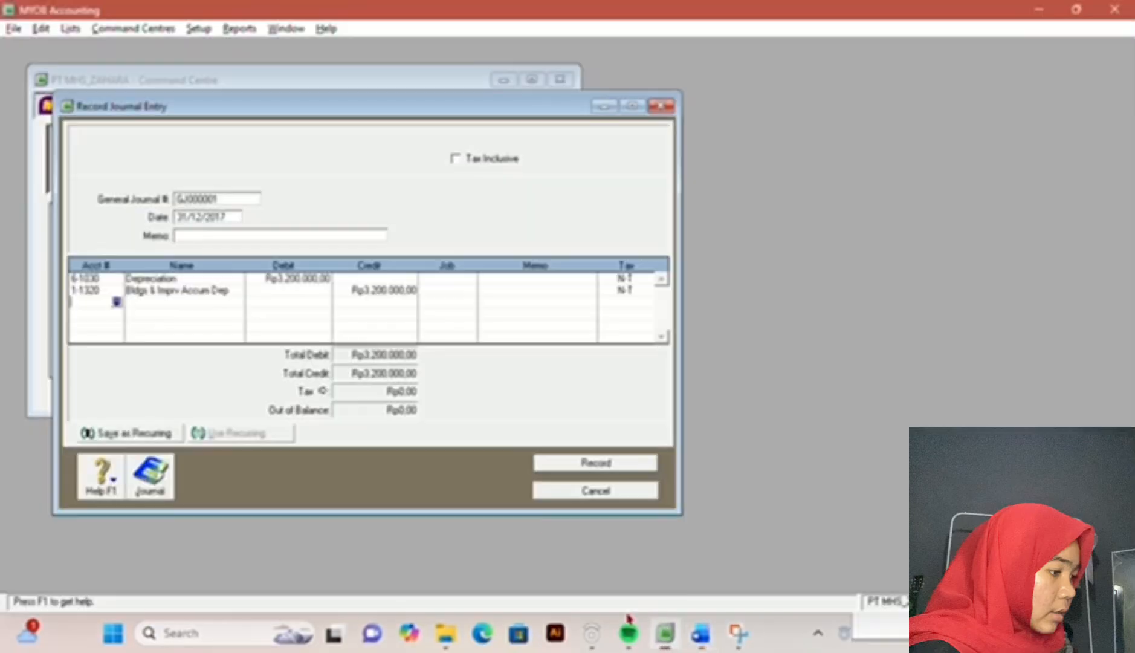
left_click(117, 302)
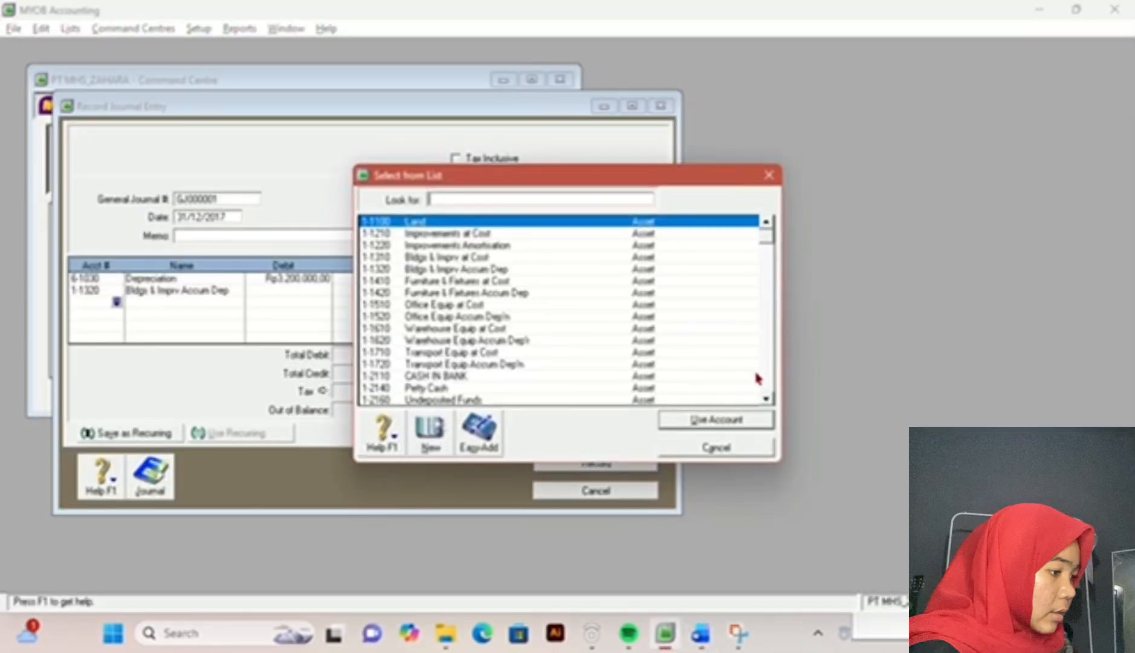
left_click(766, 379)
left_click(766, 379)
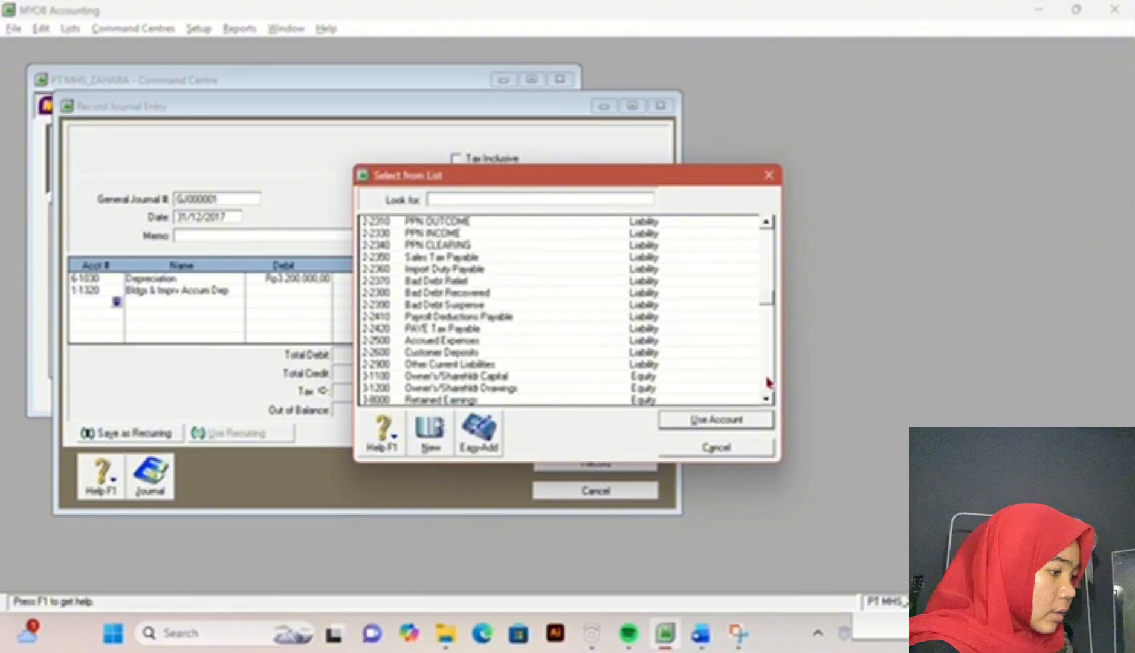
left_click(766, 379)
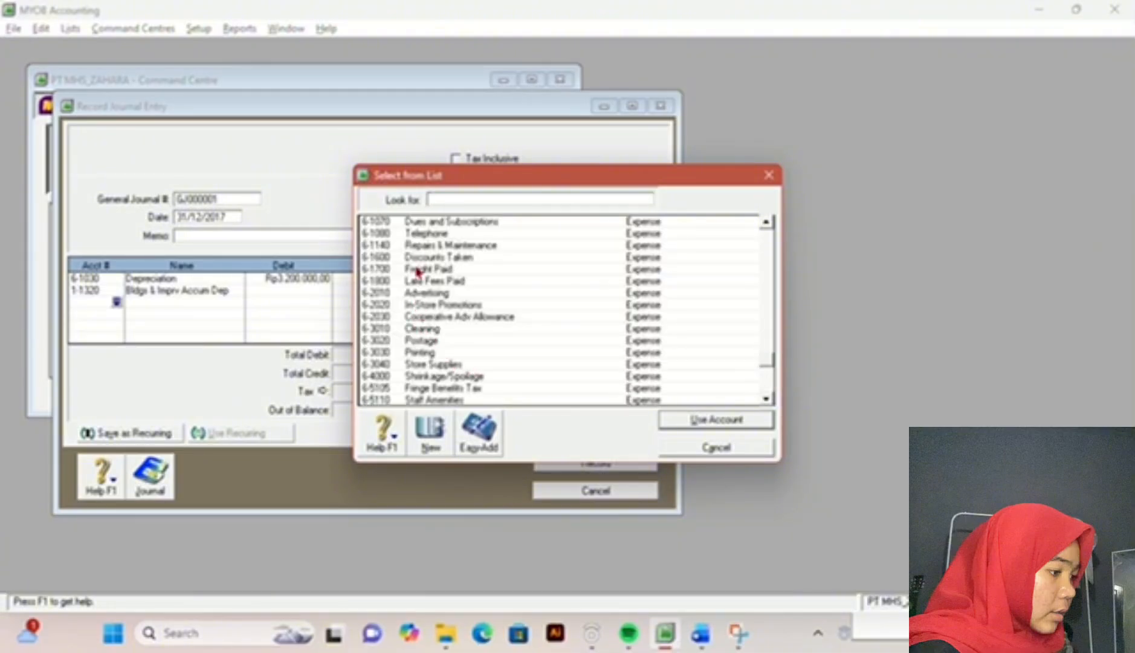
left_click(766, 223)
left_click(766, 223)
left_click(766, 222)
left_click(765, 222)
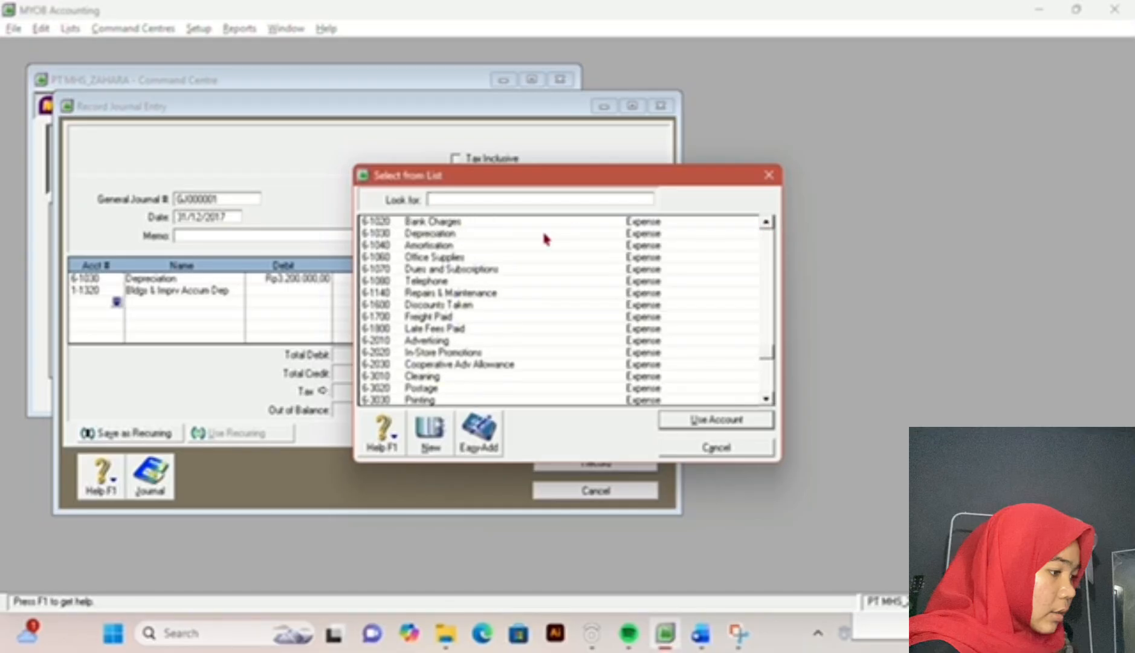
double_click(543, 235)
Step: Look up the Office Equip depreciation amount in the exam document and enter Rp2.100.000 as the second Depreciation line's debit
left_click(689, 644)
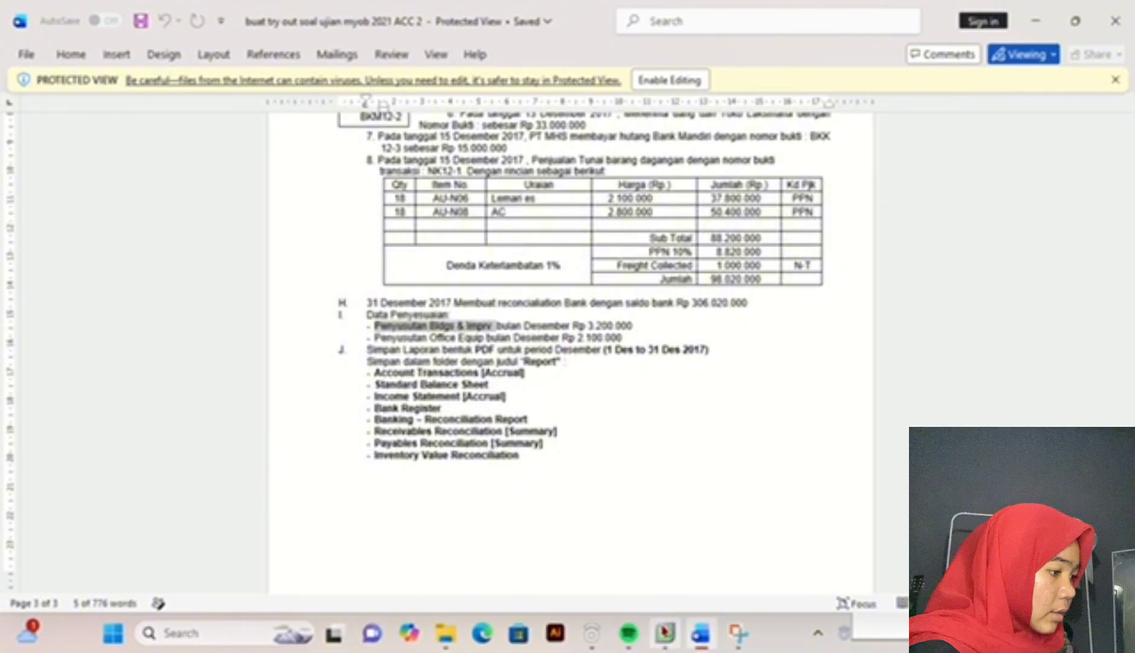
left_click(665, 631)
type("2.100.0")
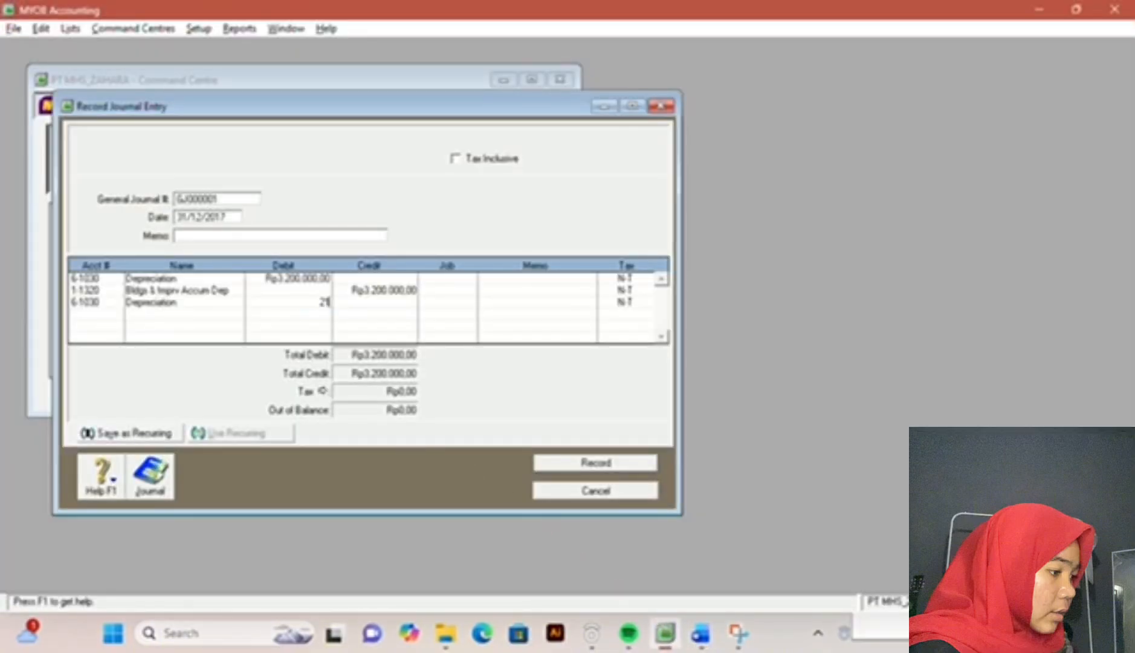
type("000")
key("Return")
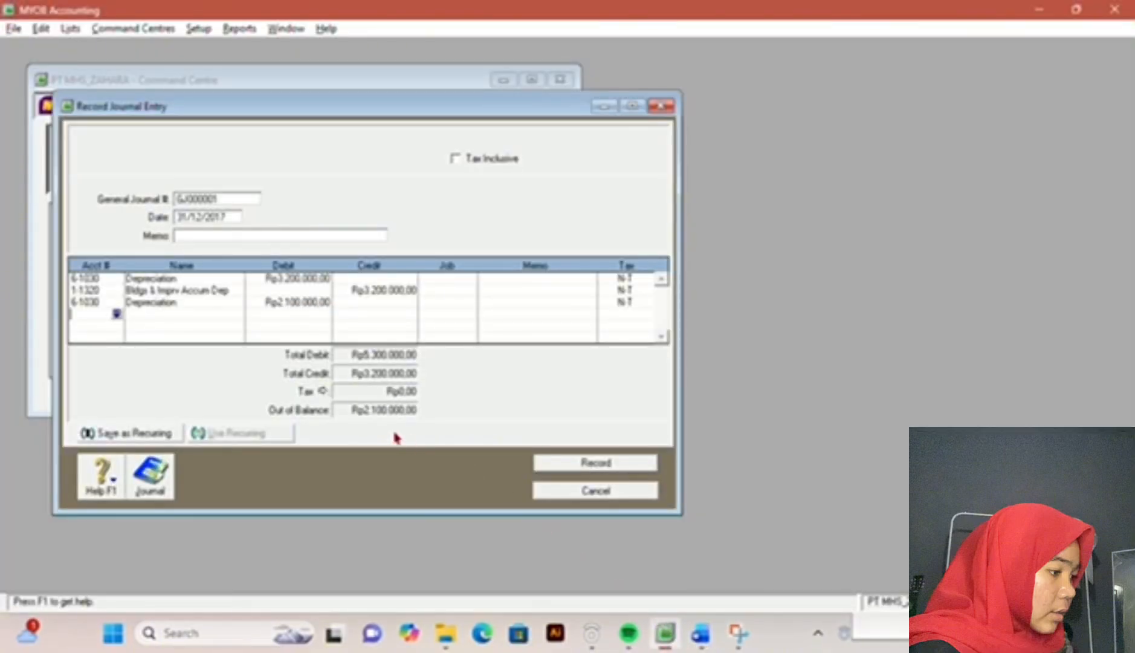
Step: Credit Rp2.100.000 to account 1-1520 Office Equip Accum Dep'n, then record the journal entry and close its window
left_click(116, 313)
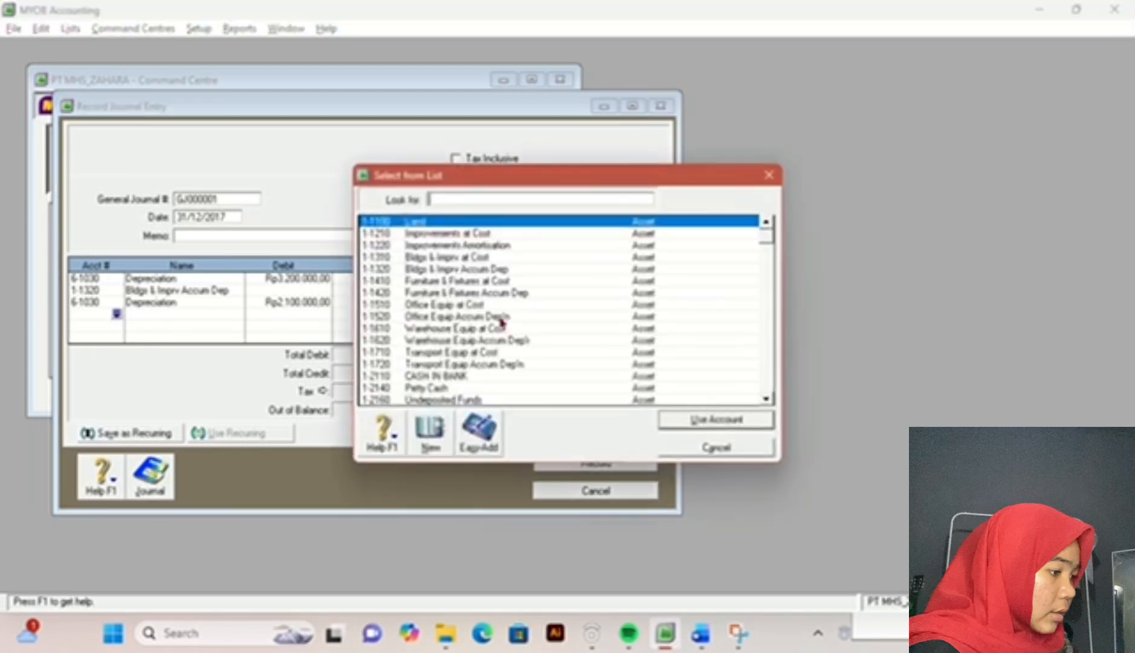
double_click(449, 319)
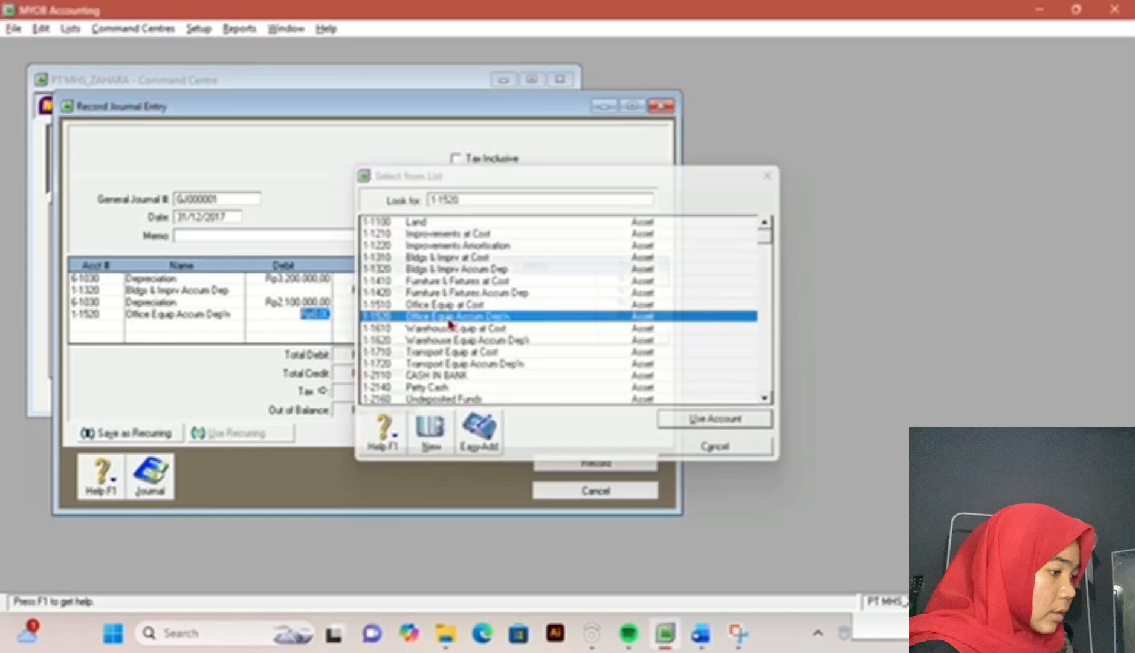
left_click(381, 309)
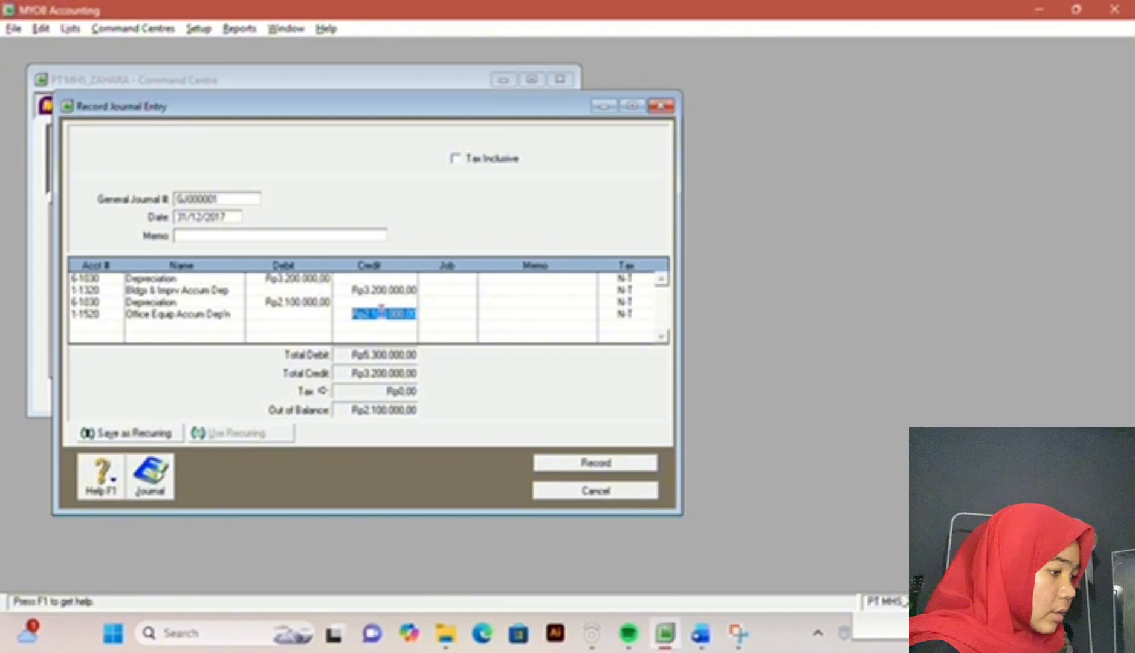
key("Return")
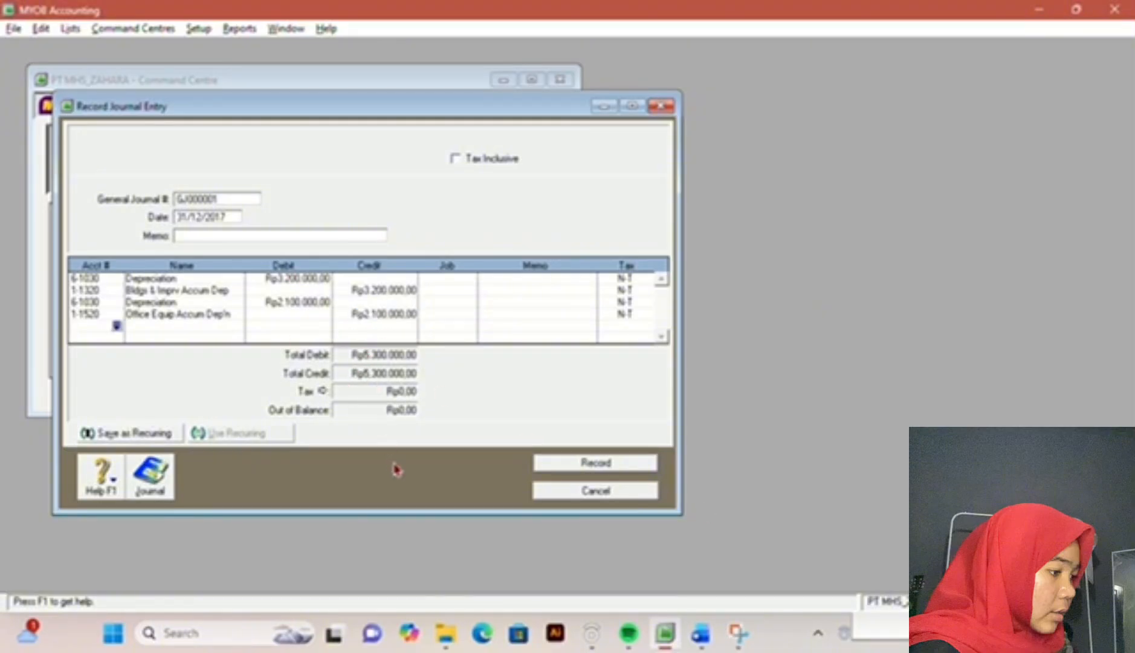
left_click(578, 464)
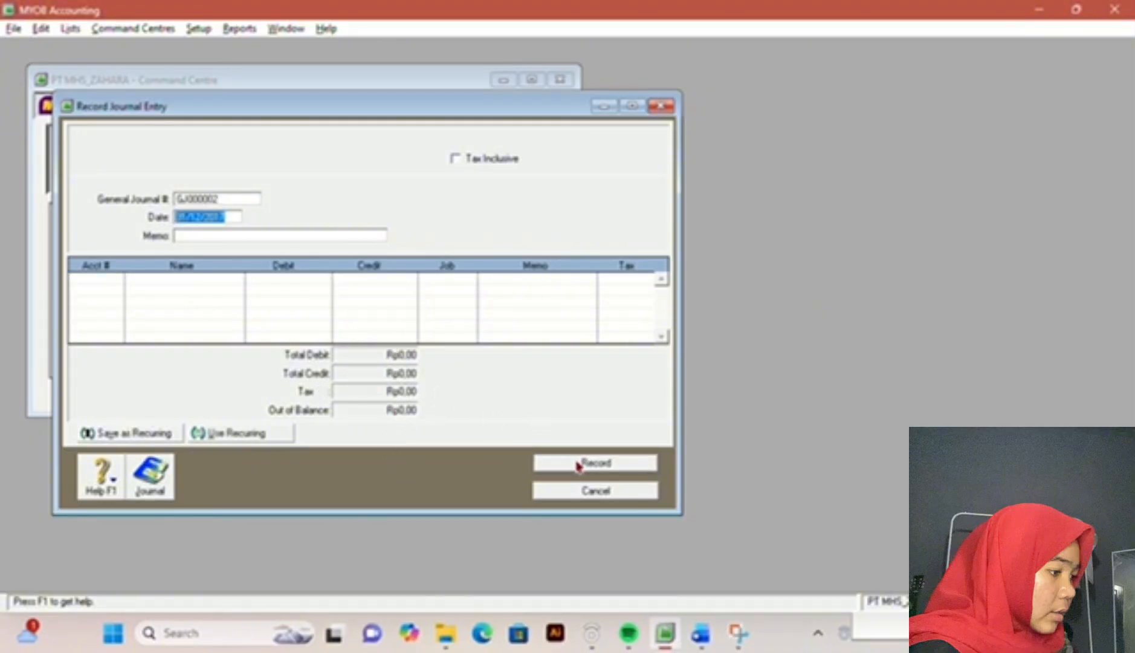
left_click(603, 497)
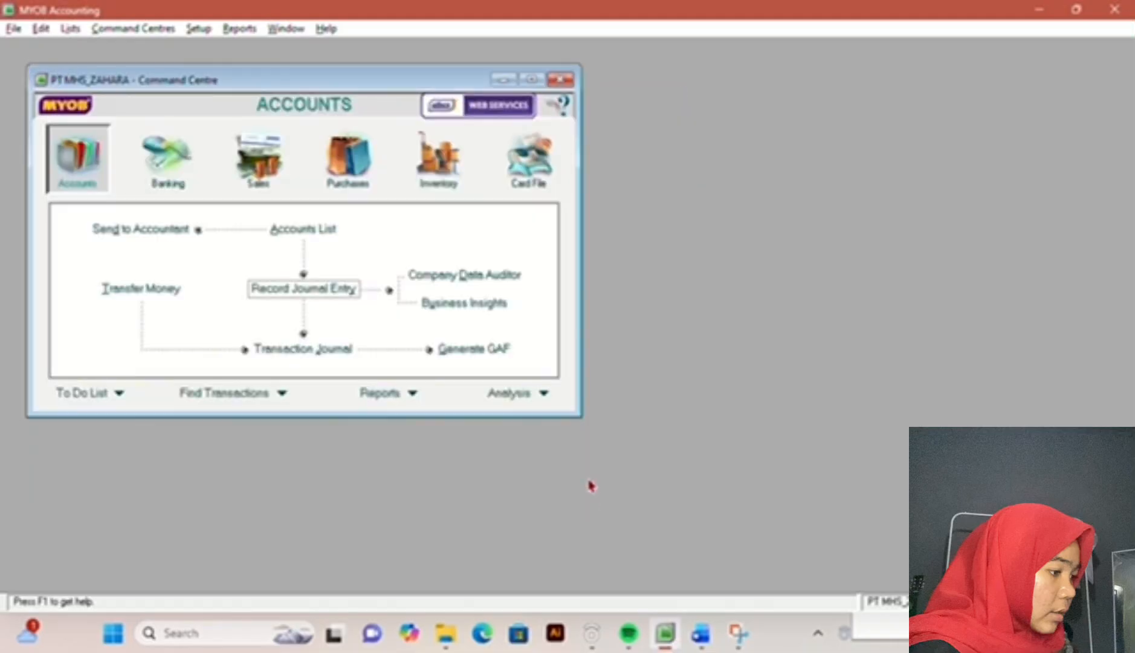
Step: Read the list of required reports in the exam document, then open and maximize the Index to Reports in MYOB Accounting
left_click(701, 634)
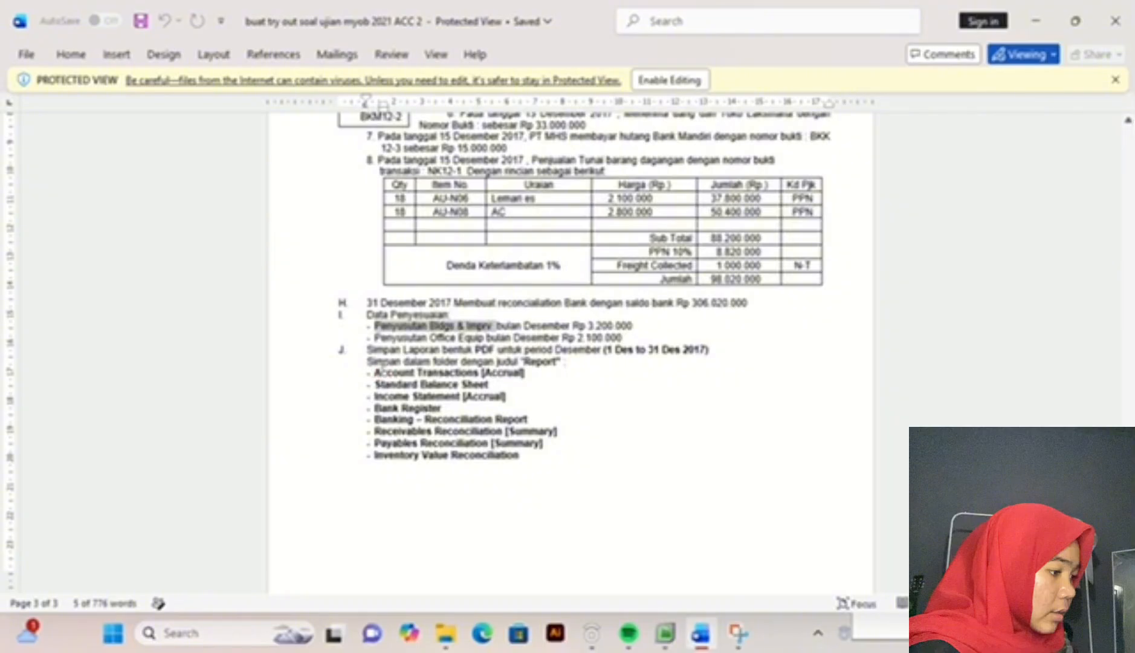
left_click_drag(520, 361, 579, 463)
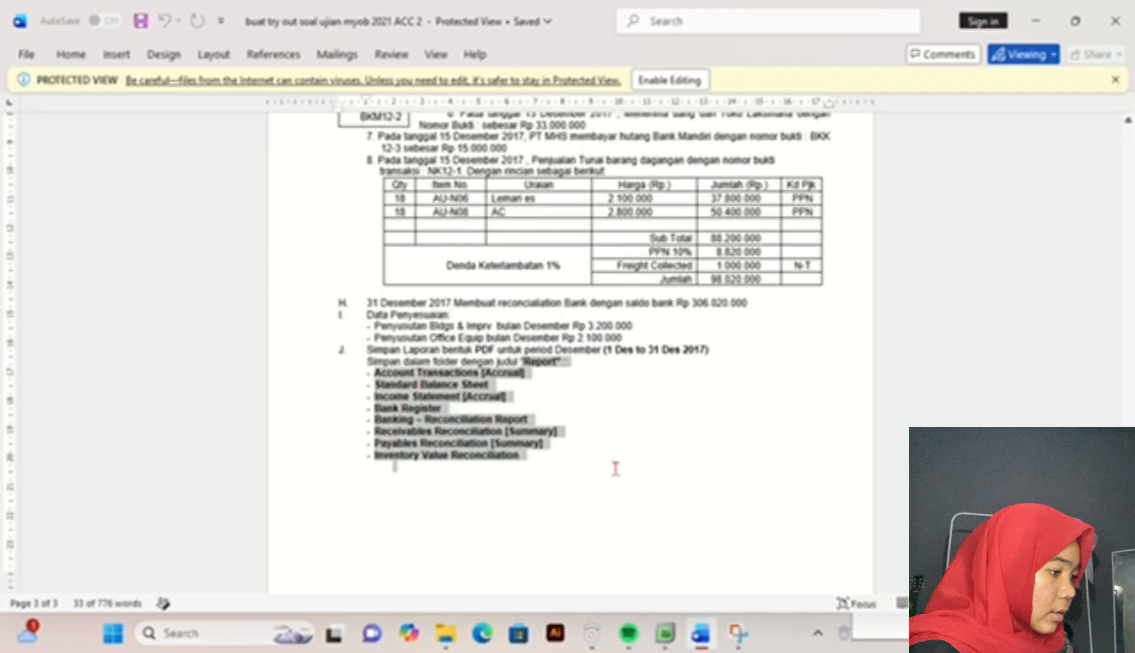
left_click(665, 633)
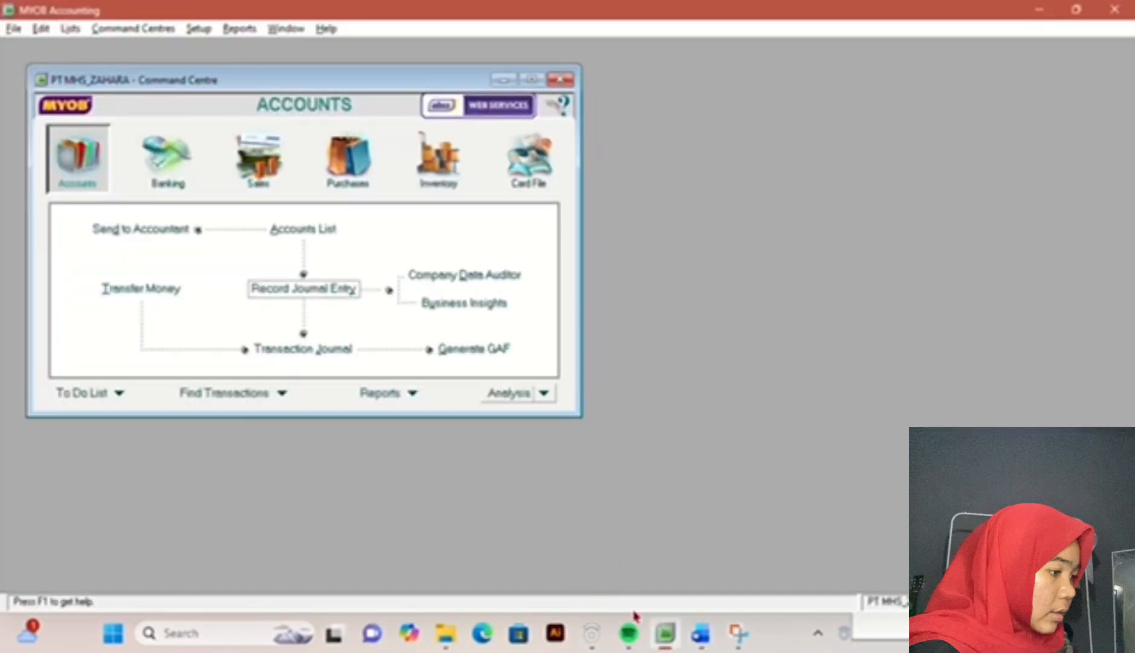
left_click(241, 33)
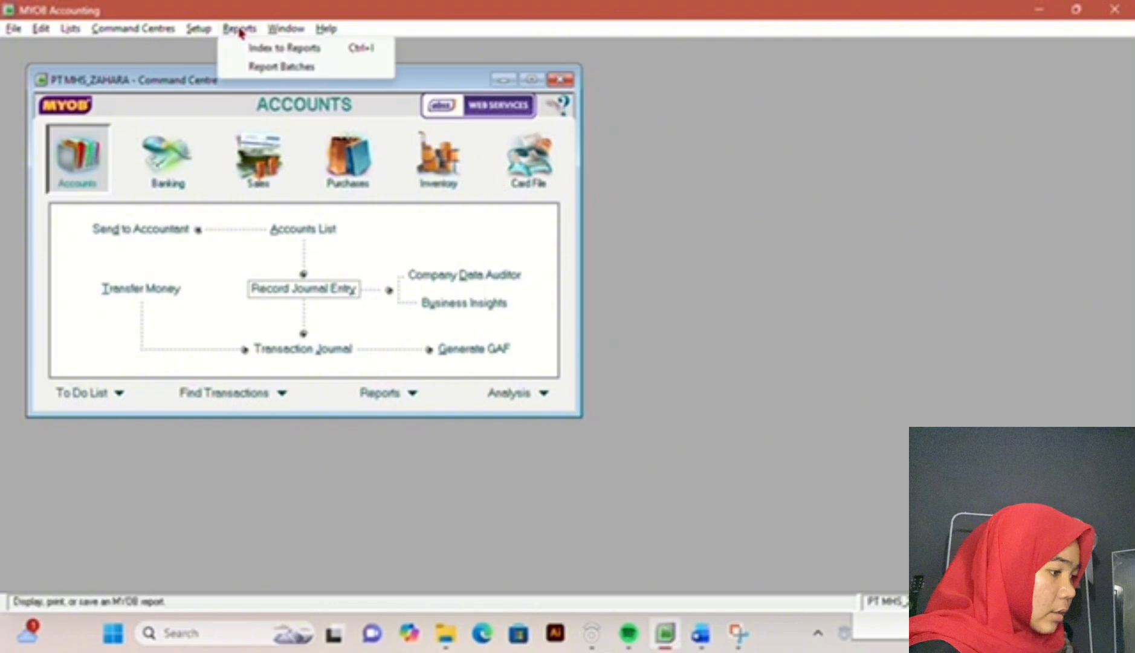
left_click(273, 53)
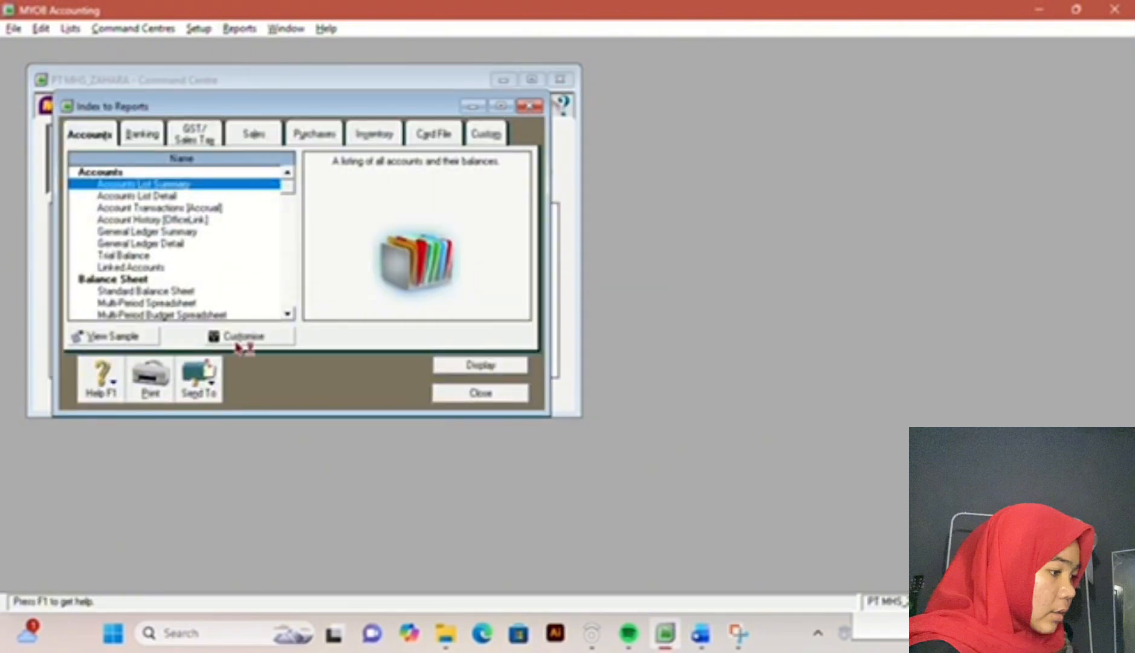
left_click(501, 108)
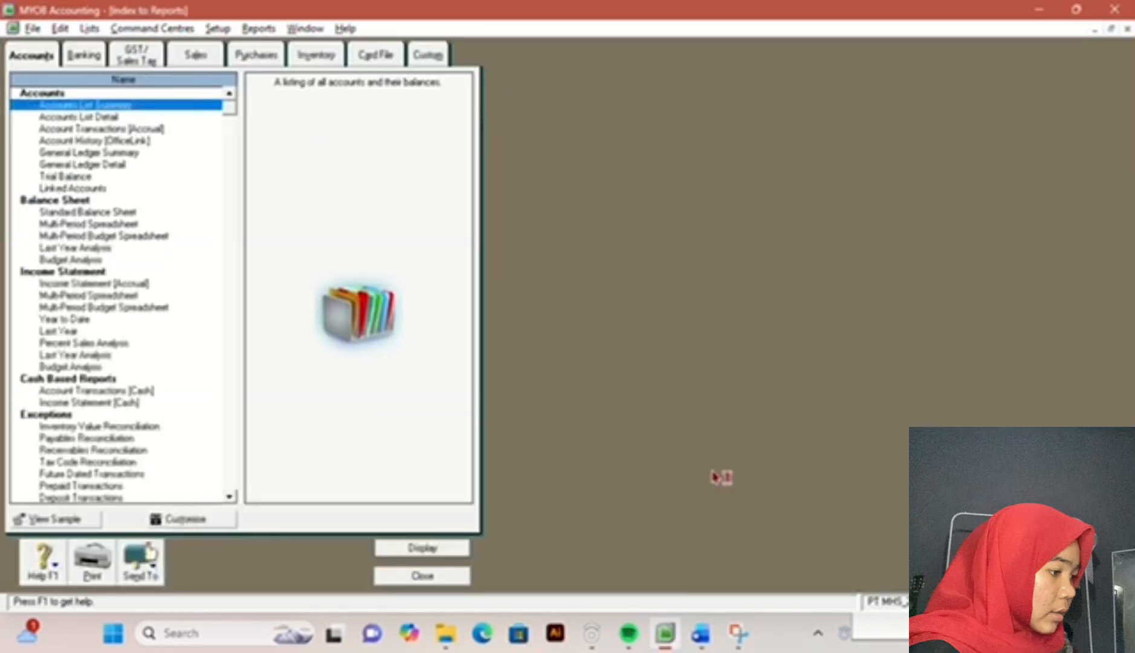
Step: Recheck the report list in the exam document and display the Account Transactions [Accrual] report for 01/12/2017 to 31/12/2017
left_click(701, 635)
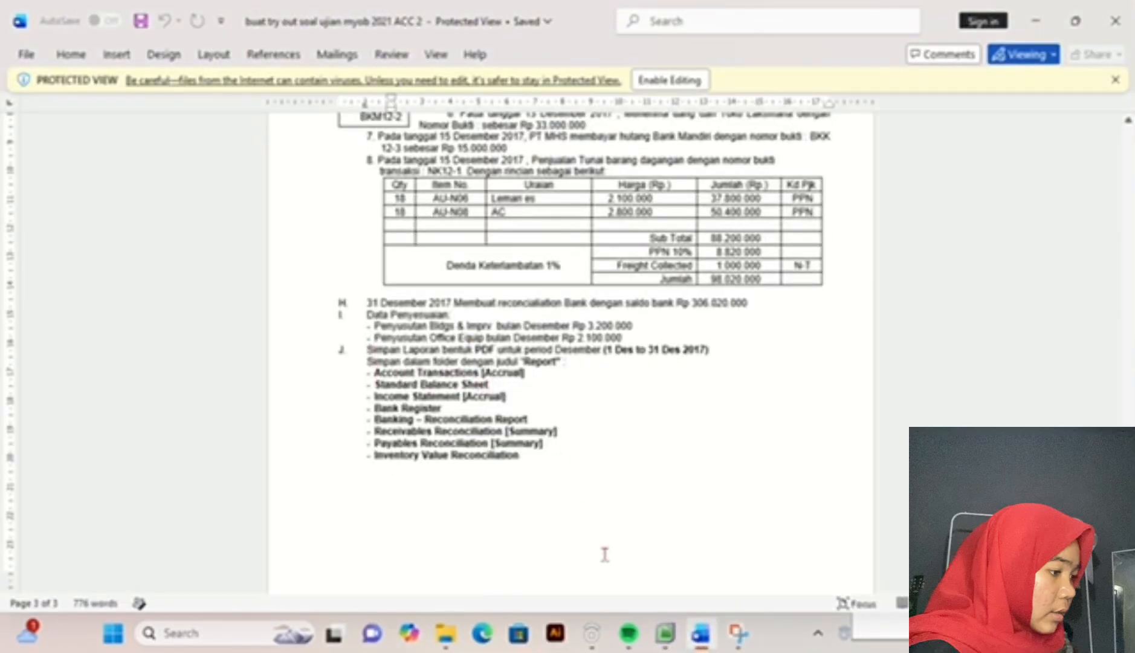
left_click(665, 634)
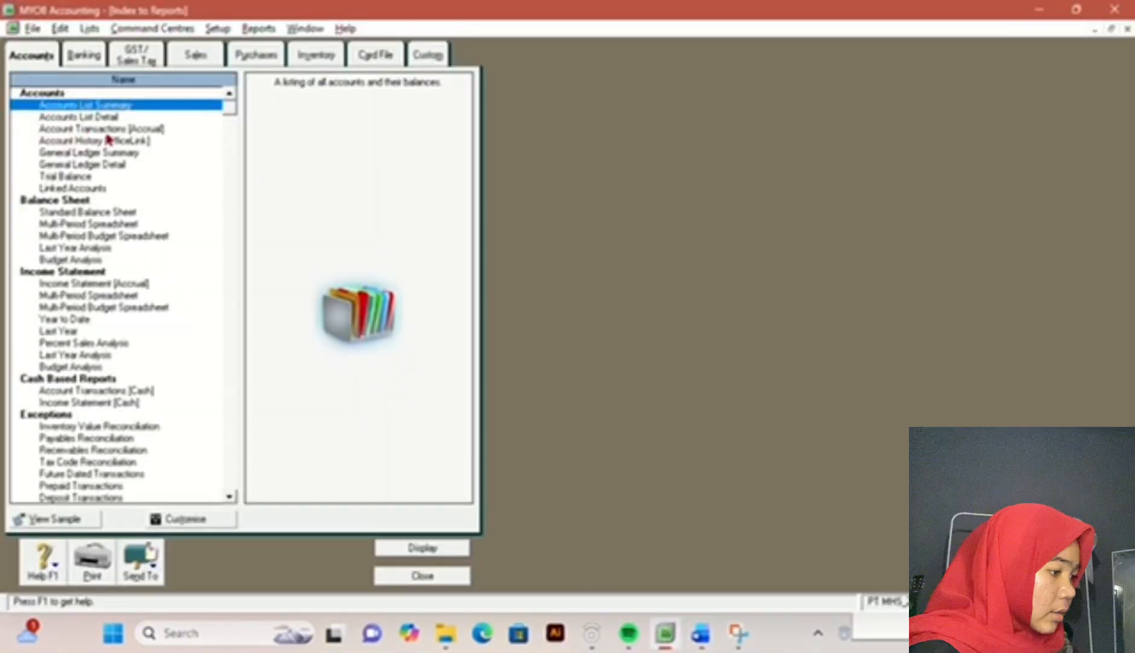
double_click(106, 128)
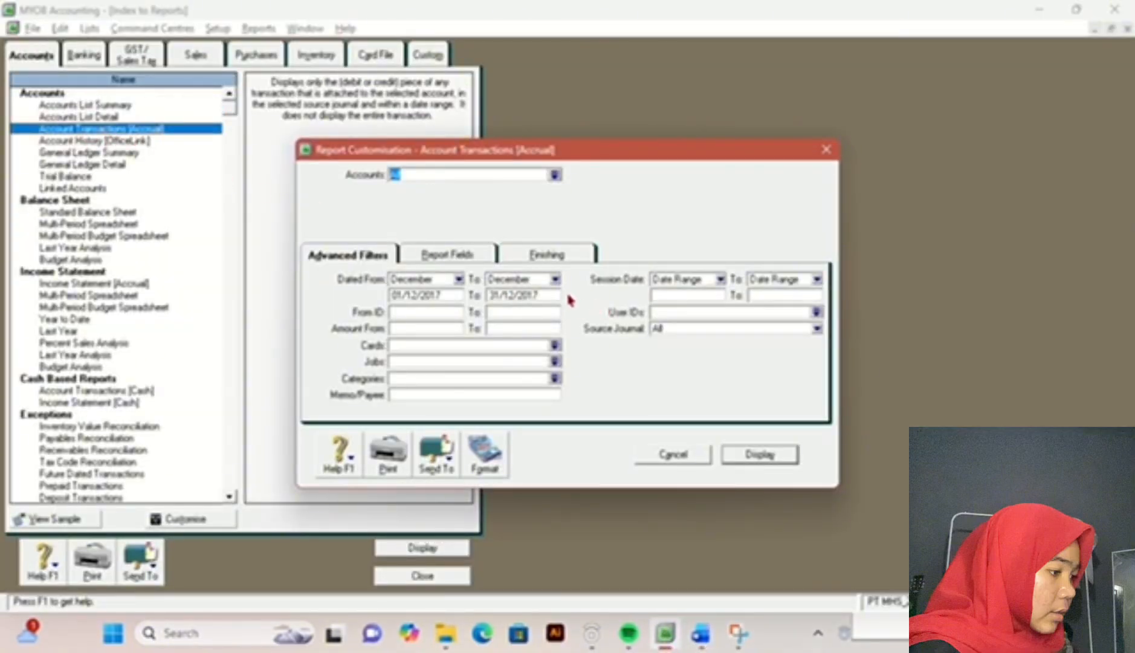
left_click(785, 464)
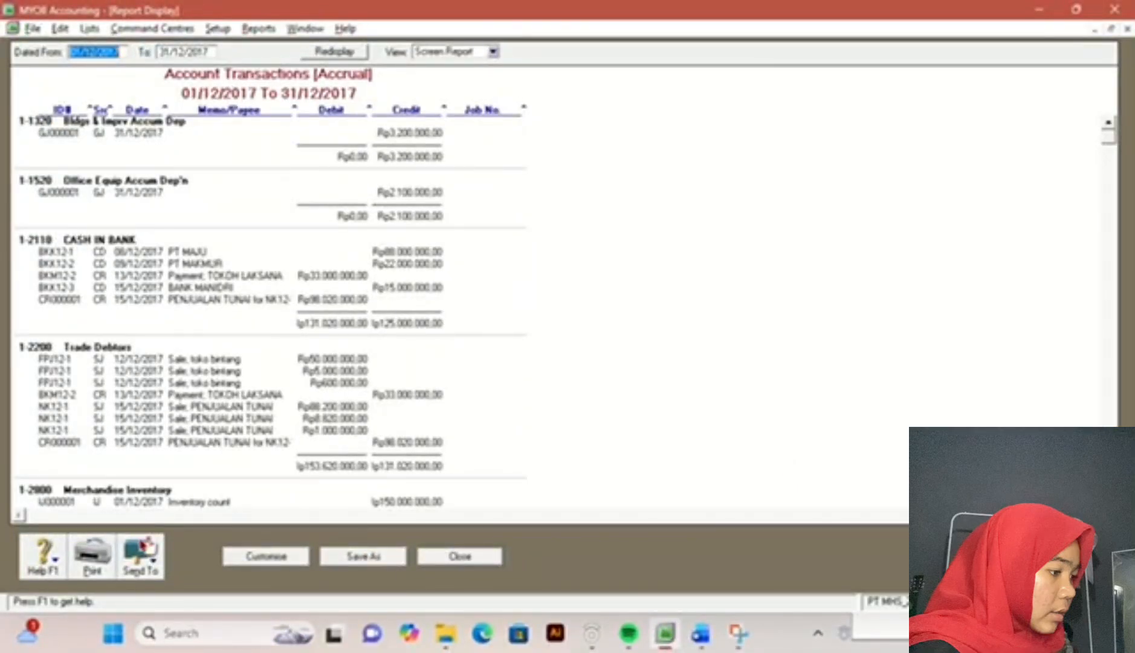
Step: Start a PDF export of the Account Transactions [Accrual] report and create a folder named PT MHS UJIAN PRAKTEK inside Accounting23
left_click(138, 557)
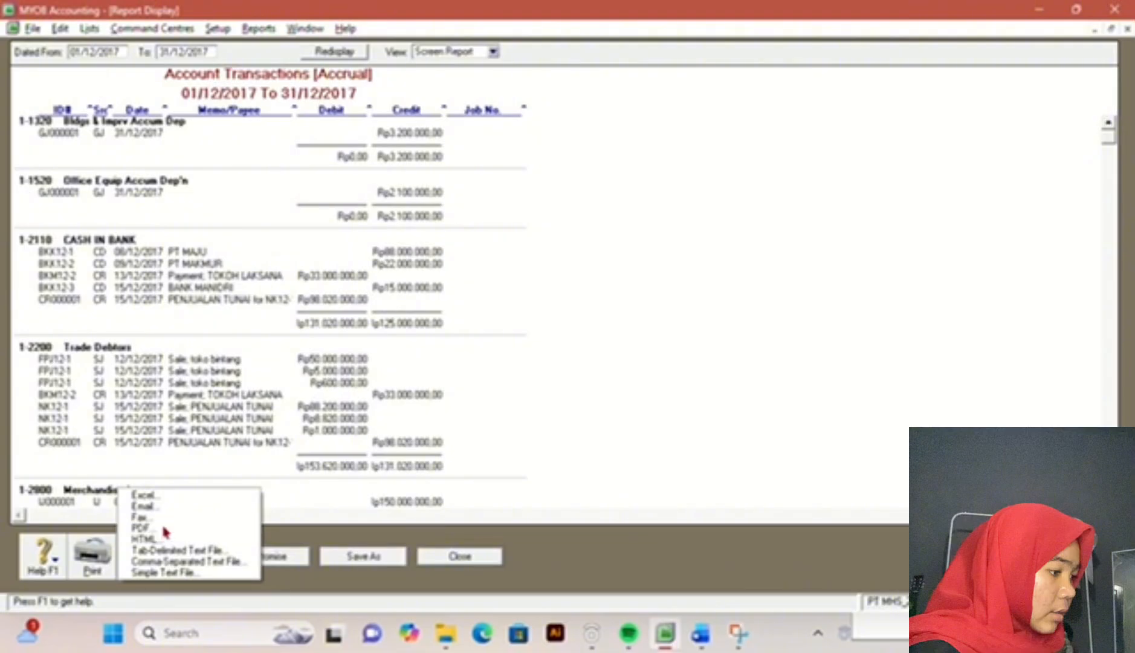
left_click(163, 528)
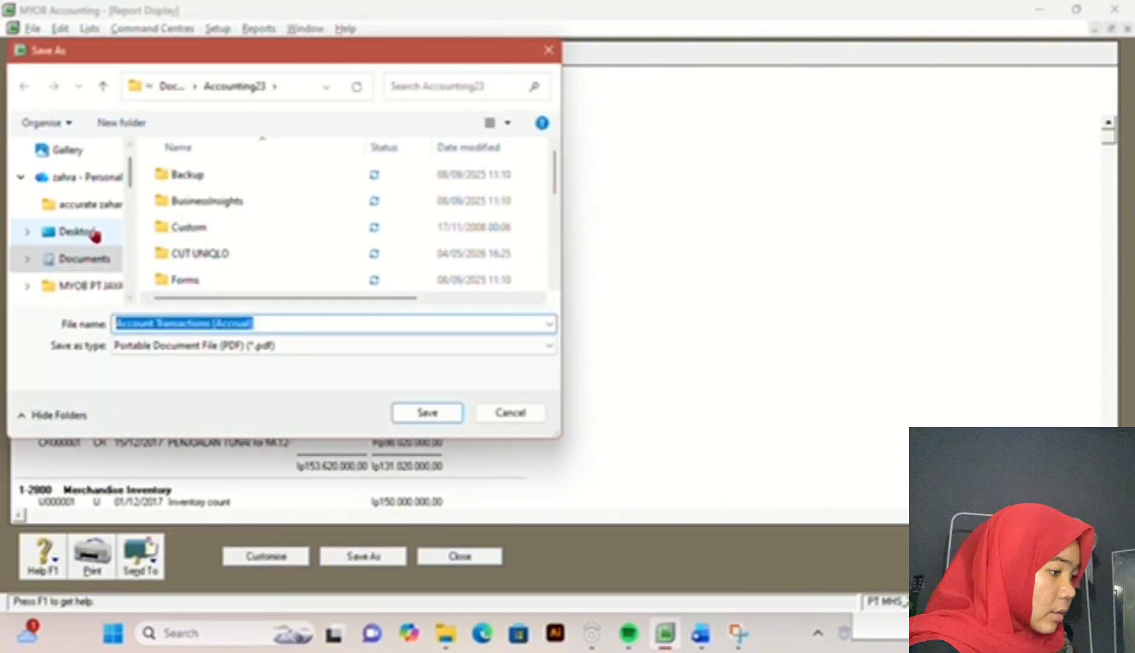
left_click(135, 122)
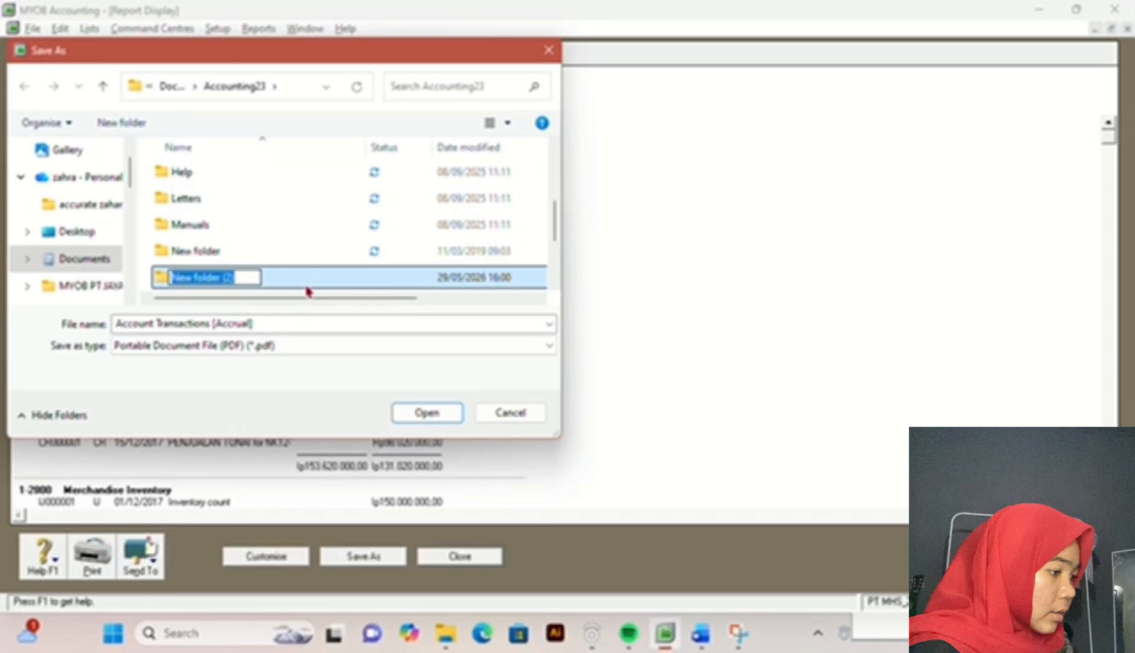
type("PT MH")
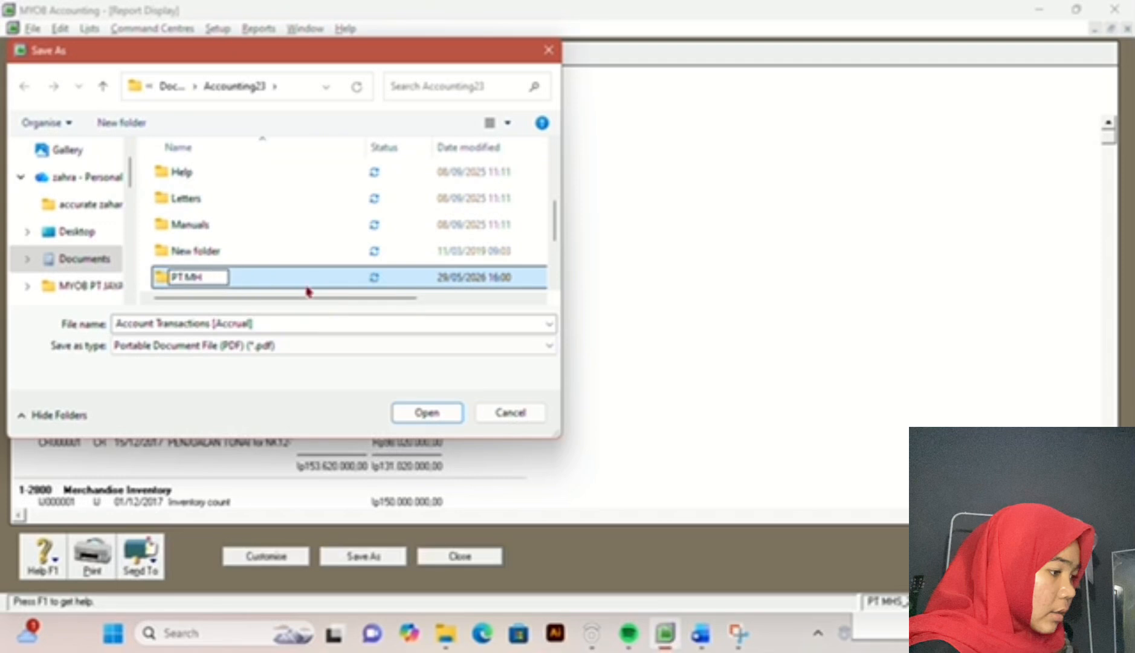
type("S UJIAN PR")
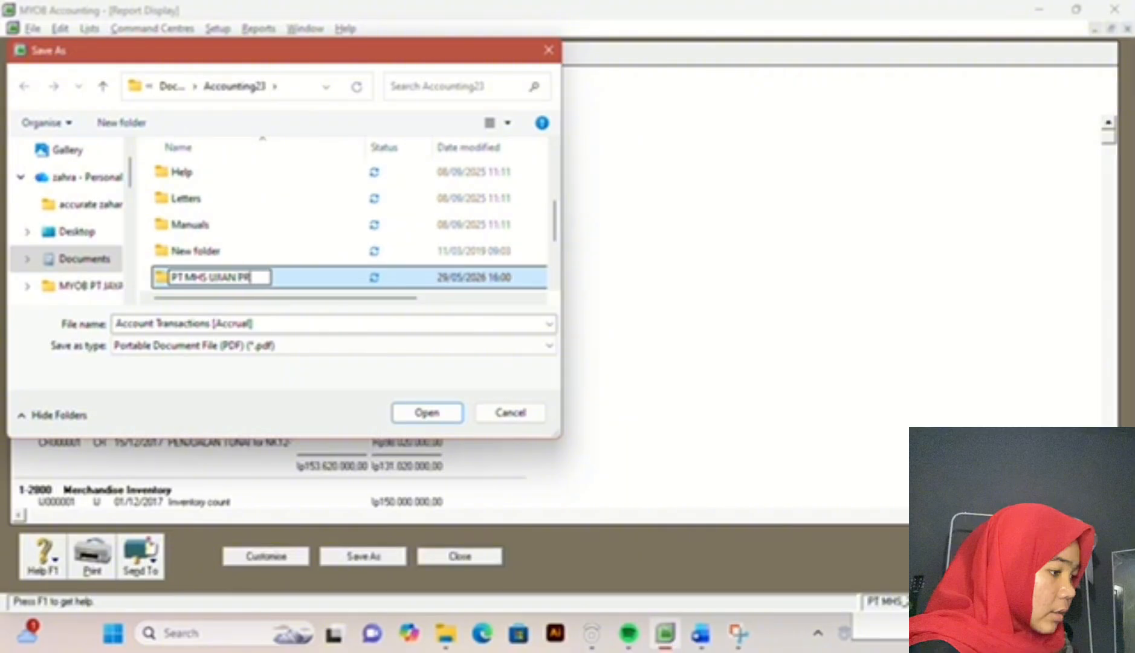
type("AKTEK")
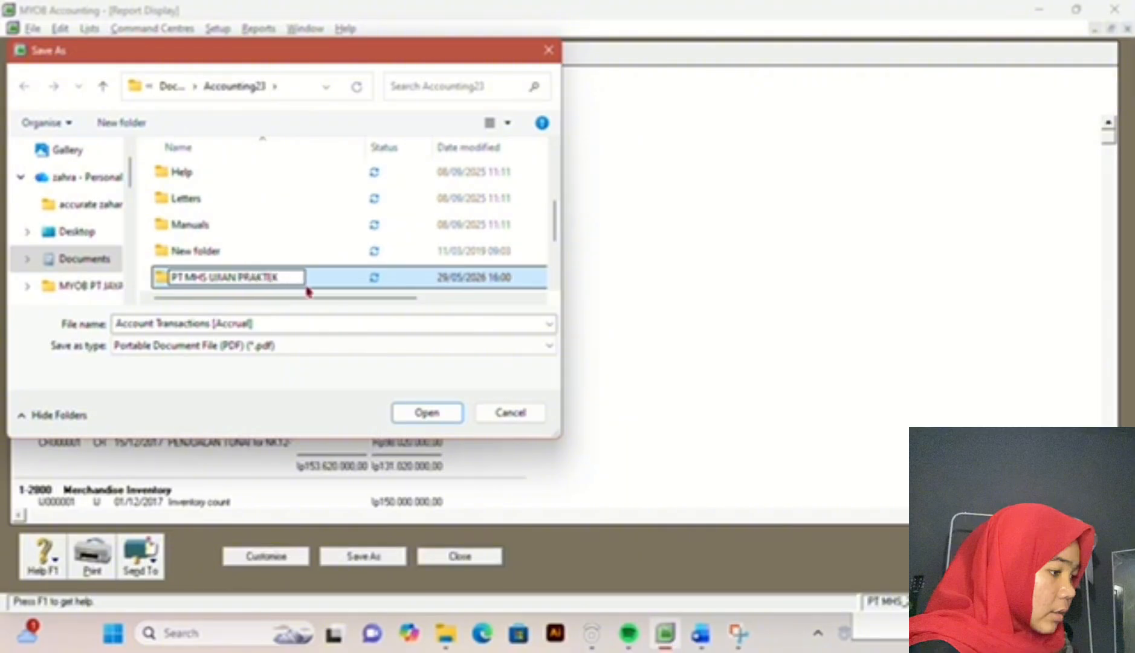
key("Return")
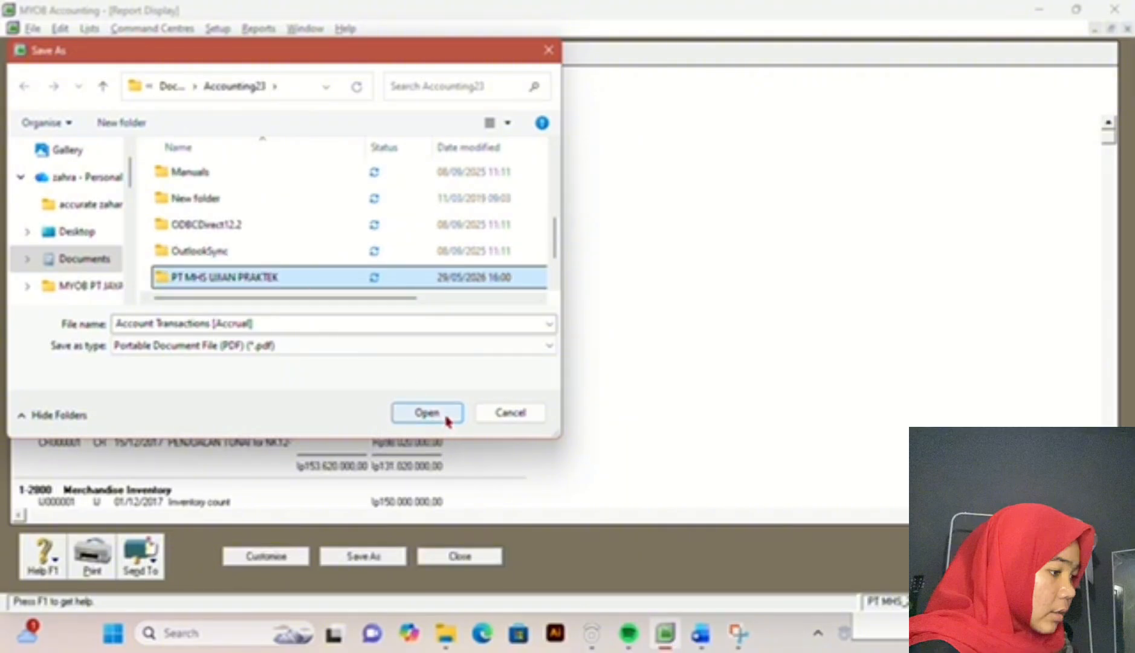
Step: Save the Account Transactions [Accrual] PDF in the PT MHS UJIAN PRAKTEK folder and close the report
left_click(427, 412)
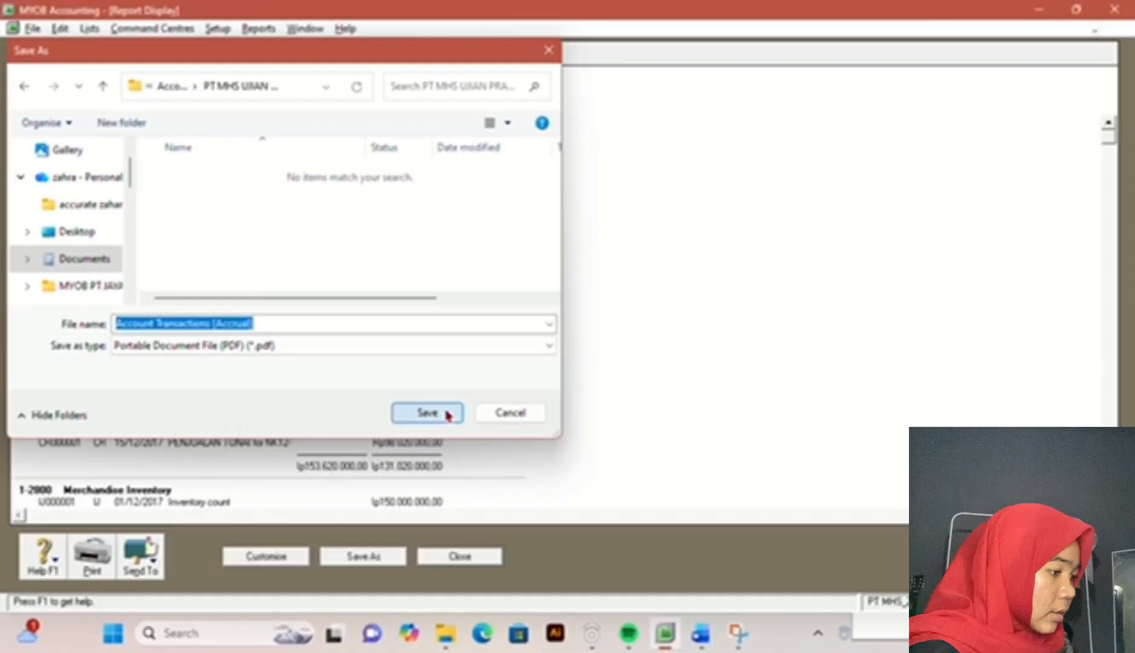
left_click(448, 414)
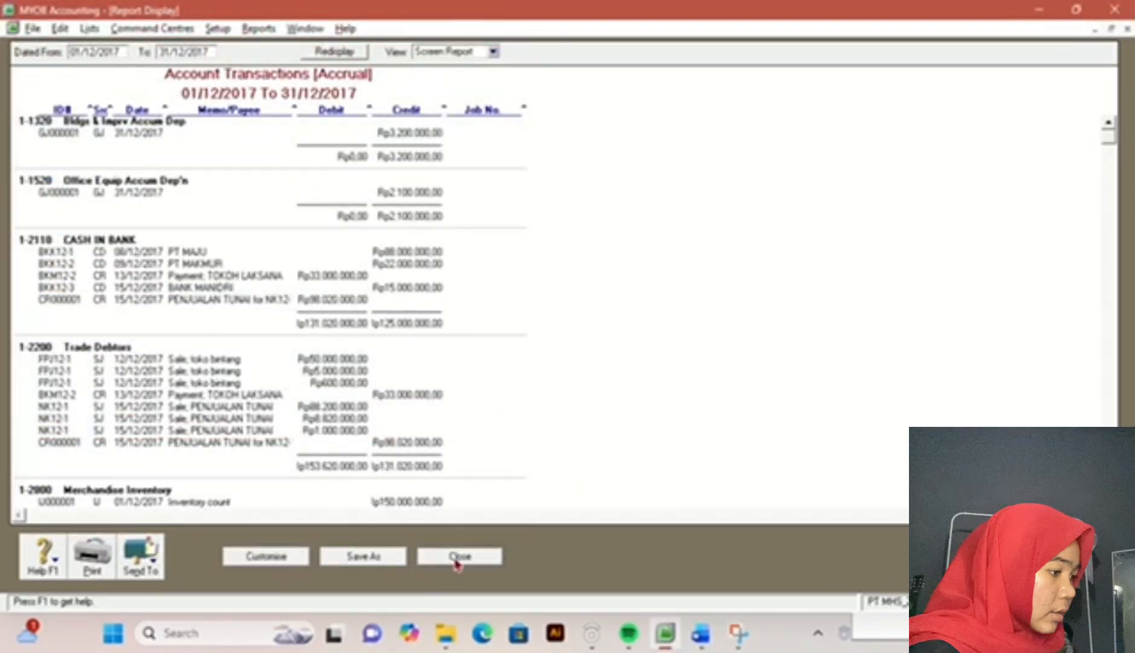
left_click(458, 556)
Step: Check the exam document's report list, export the December 2017 Standard Balance Sheet as a PDF into the PT MHS UJIAN PRAKTEK folder, and close it
left_click(701, 632)
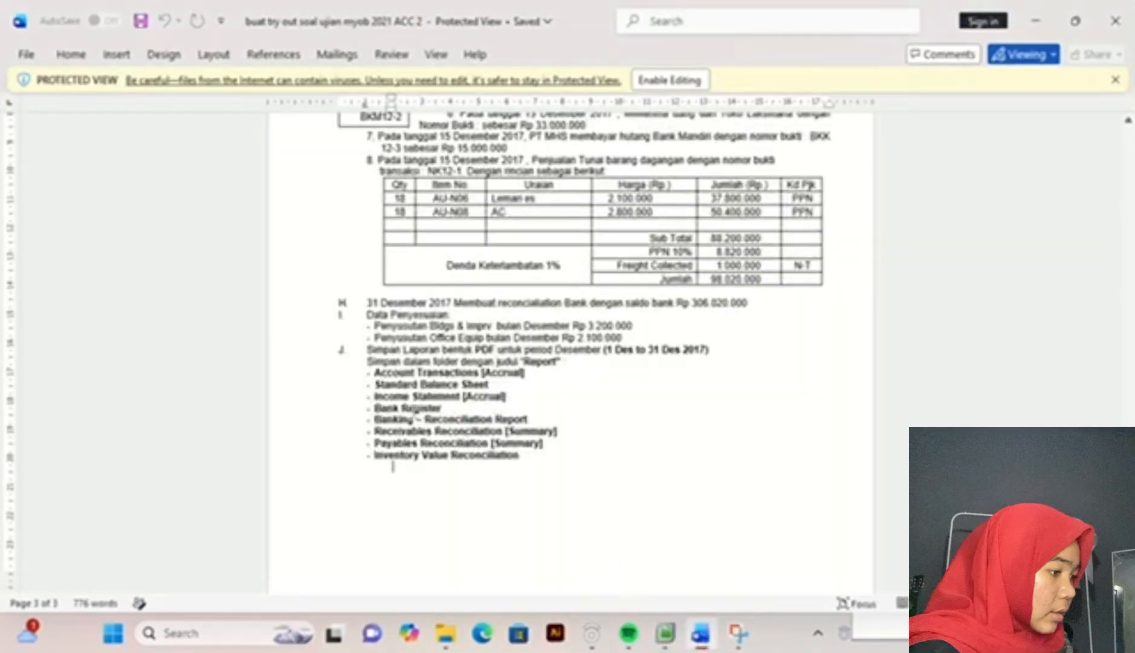
left_click(667, 641)
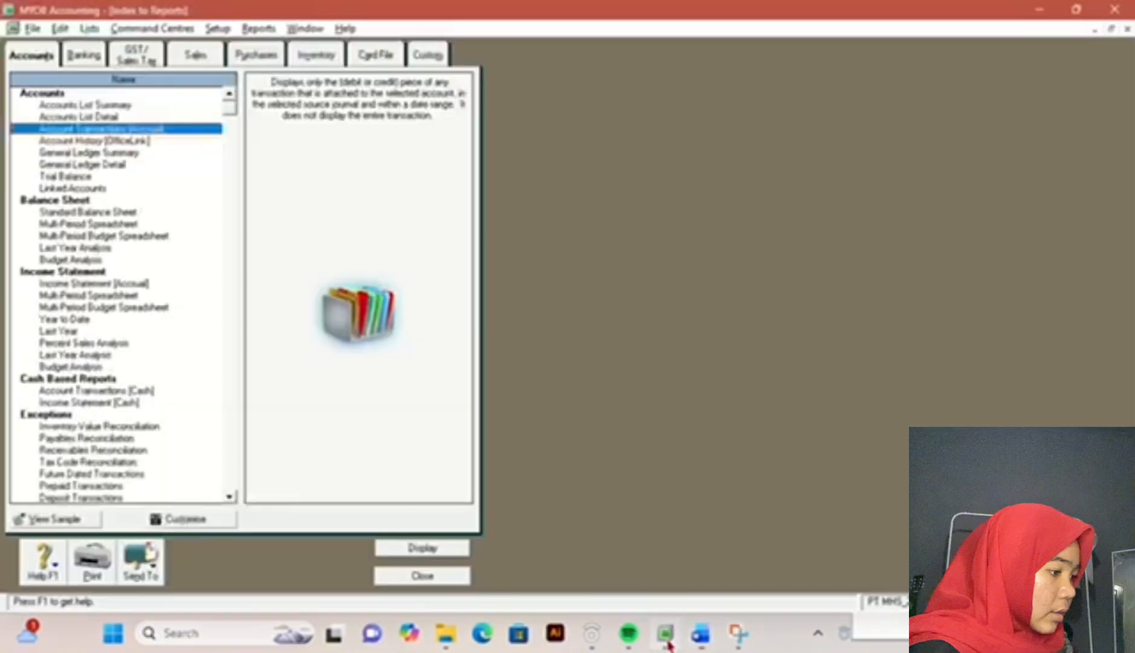
double_click(104, 215)
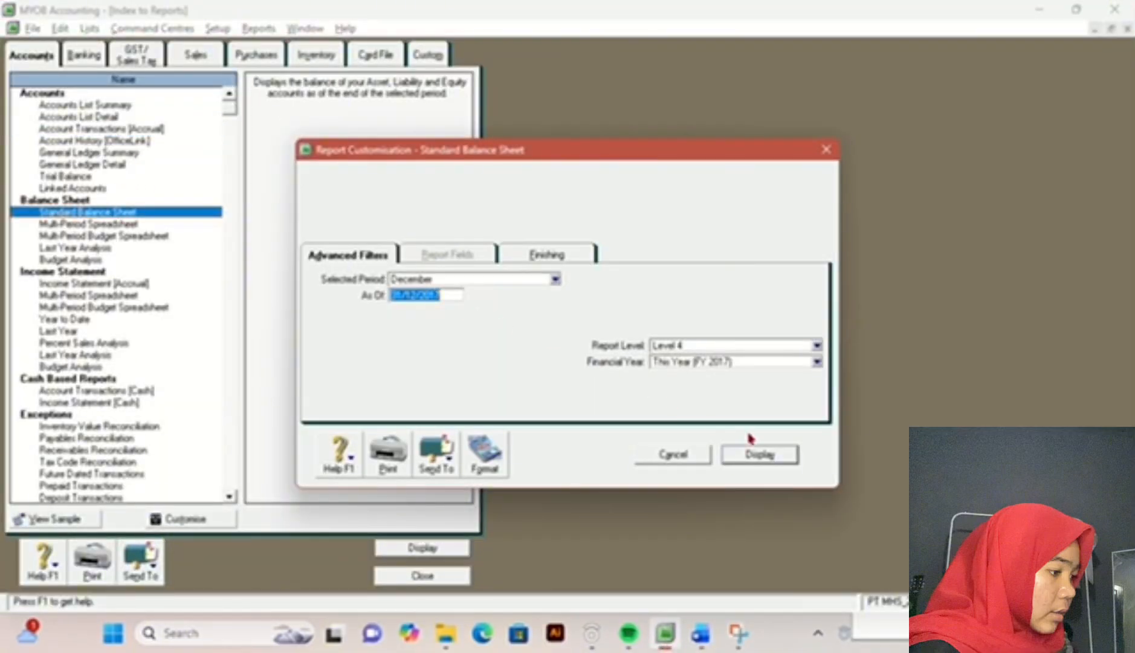
left_click(762, 455)
left_click(148, 553)
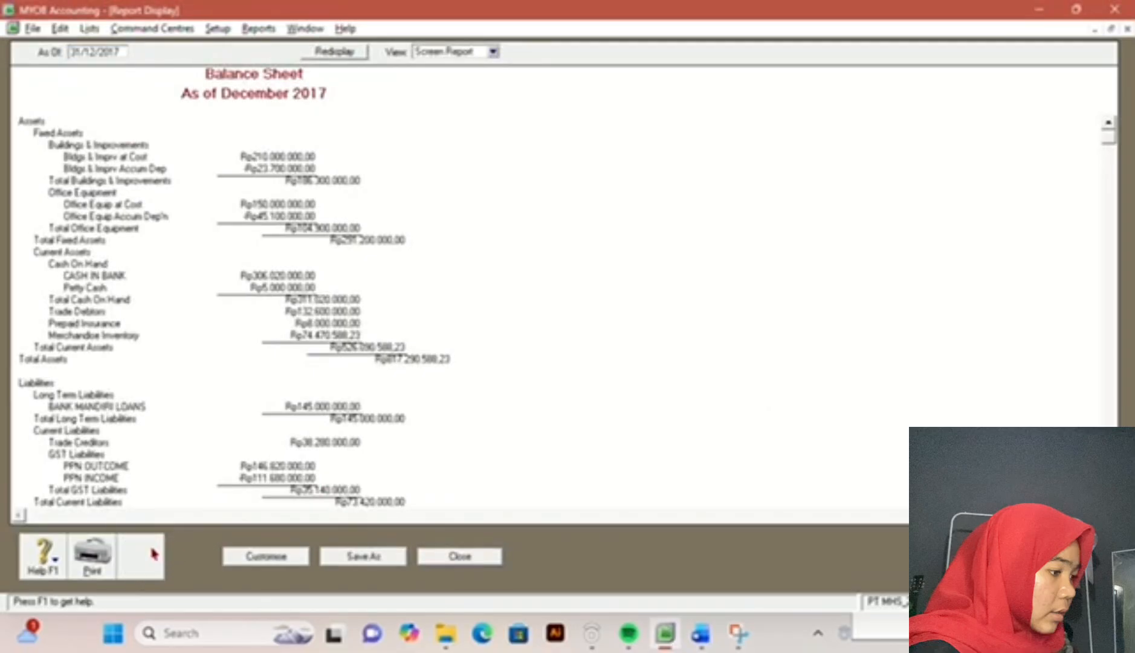
left_click(160, 531)
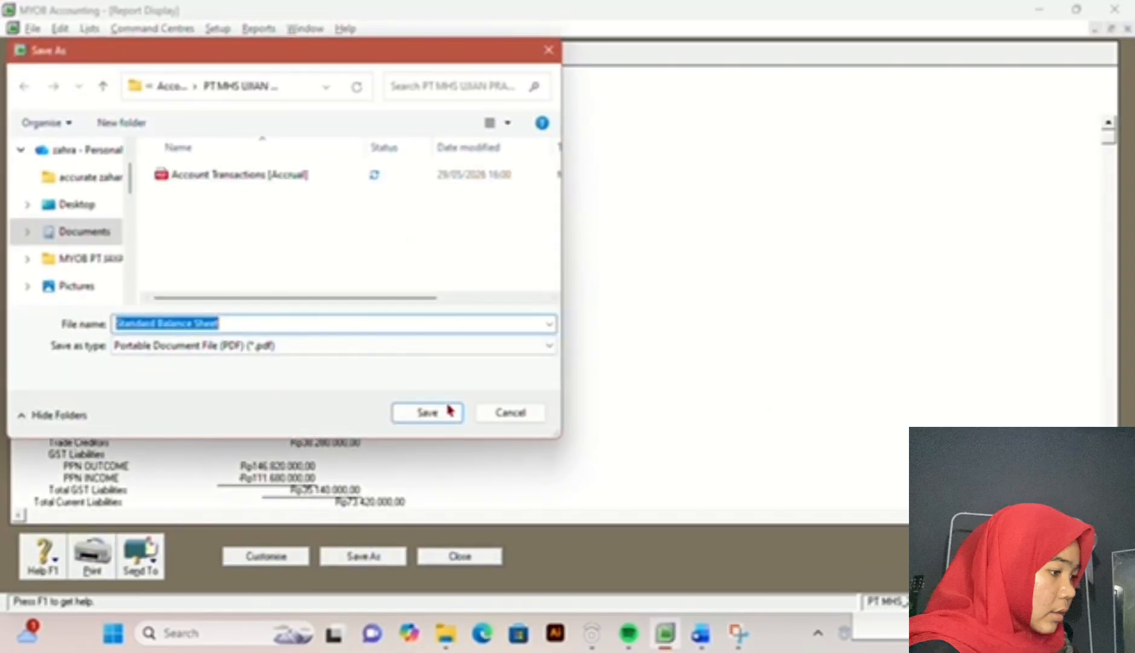
left_click(449, 411)
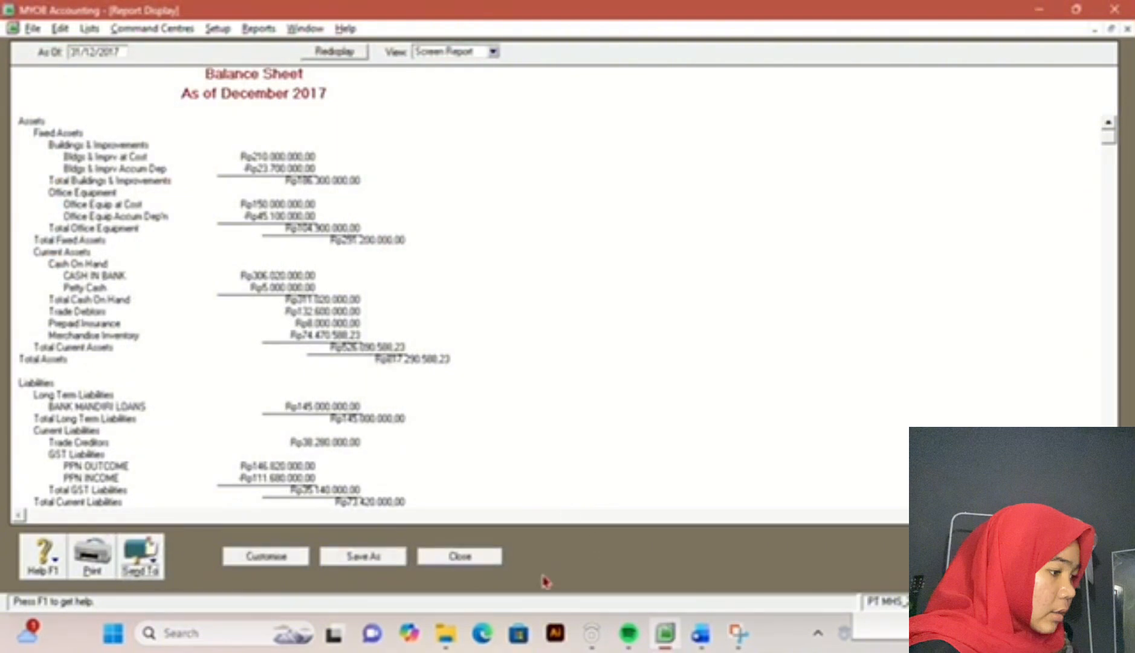
left_click(463, 556)
Step: Export the Income Statement [Accrual] for December 2017 as a PDF, checking the exam document's report list, and close the report
left_click(701, 637)
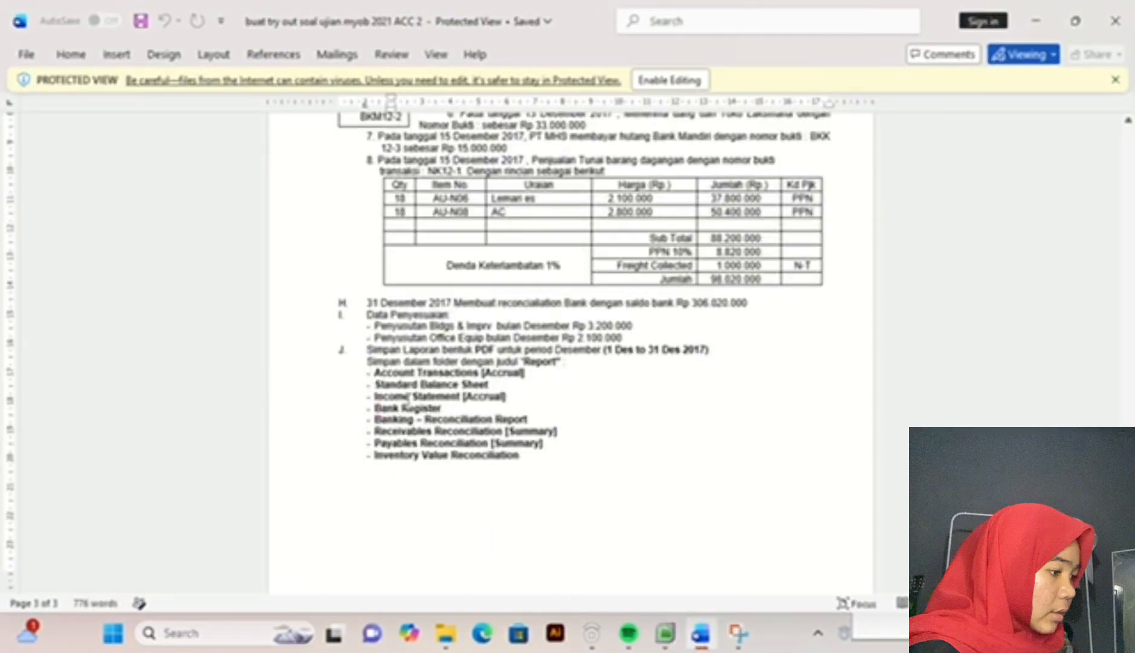
left_click(668, 639)
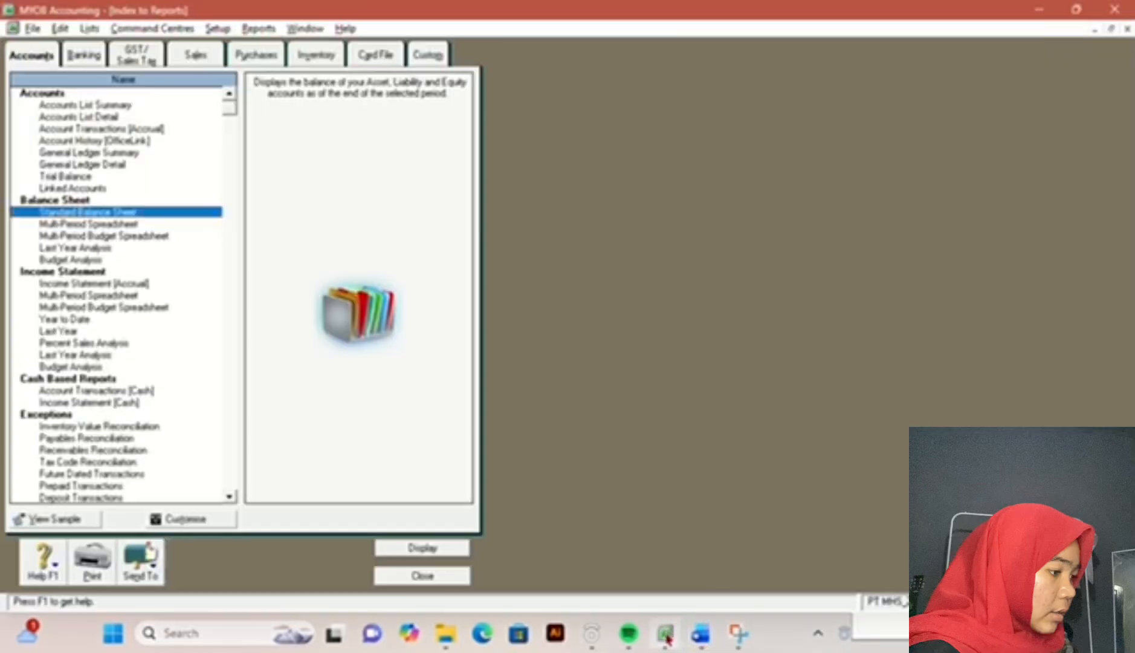
double_click(102, 283)
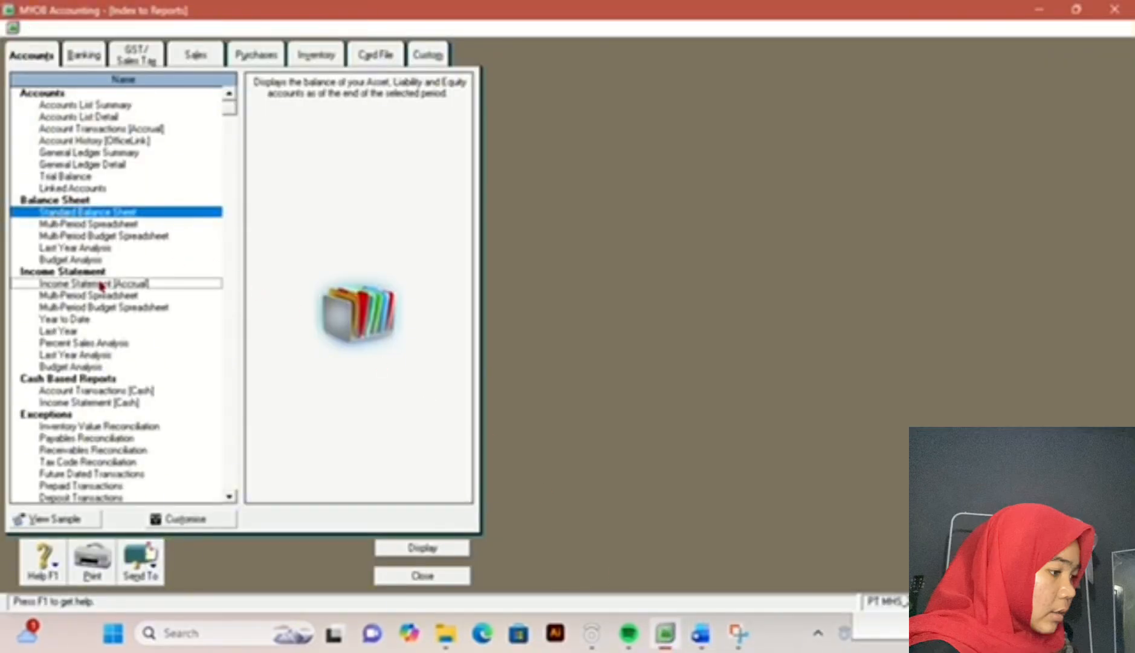
left_click(760, 453)
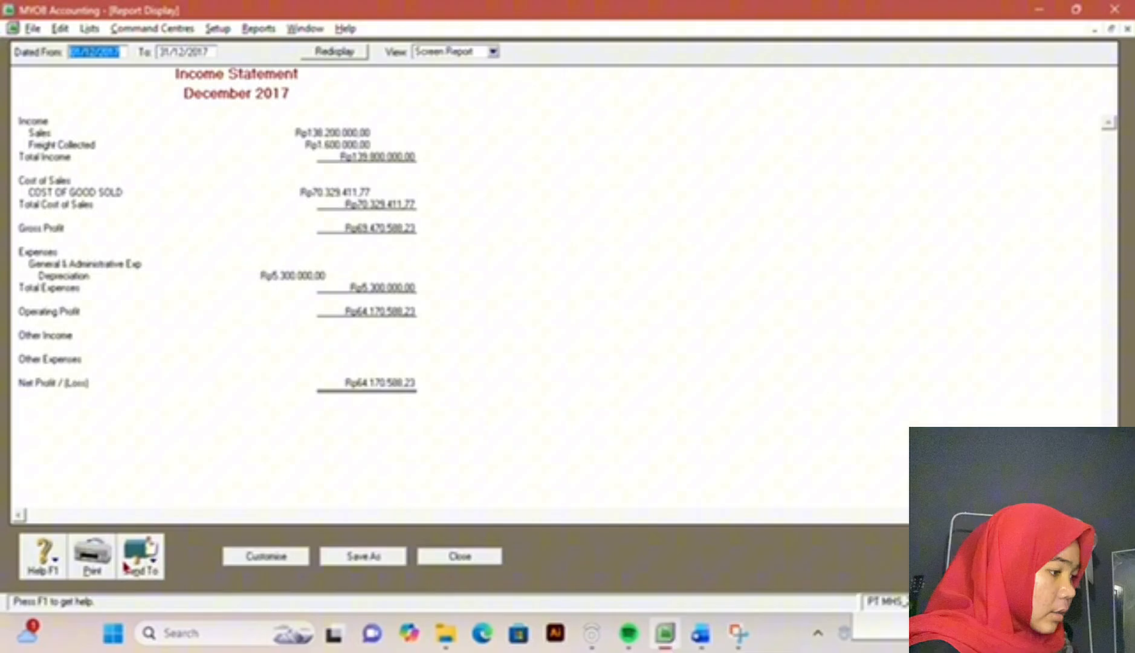
left_click(125, 567)
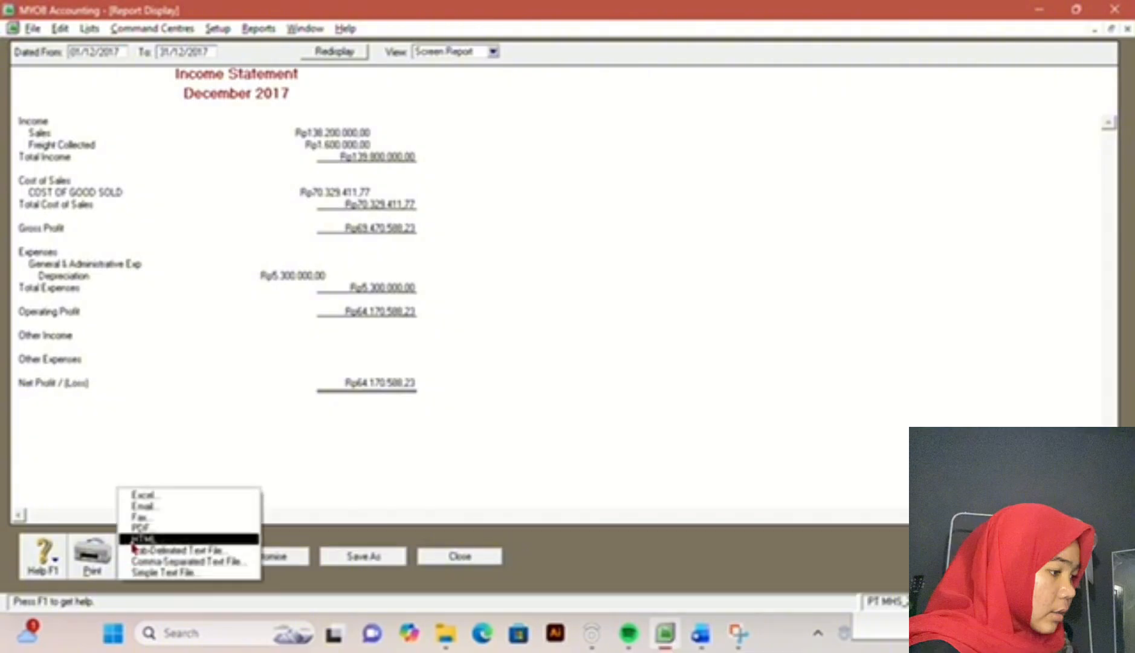
left_click(151, 528)
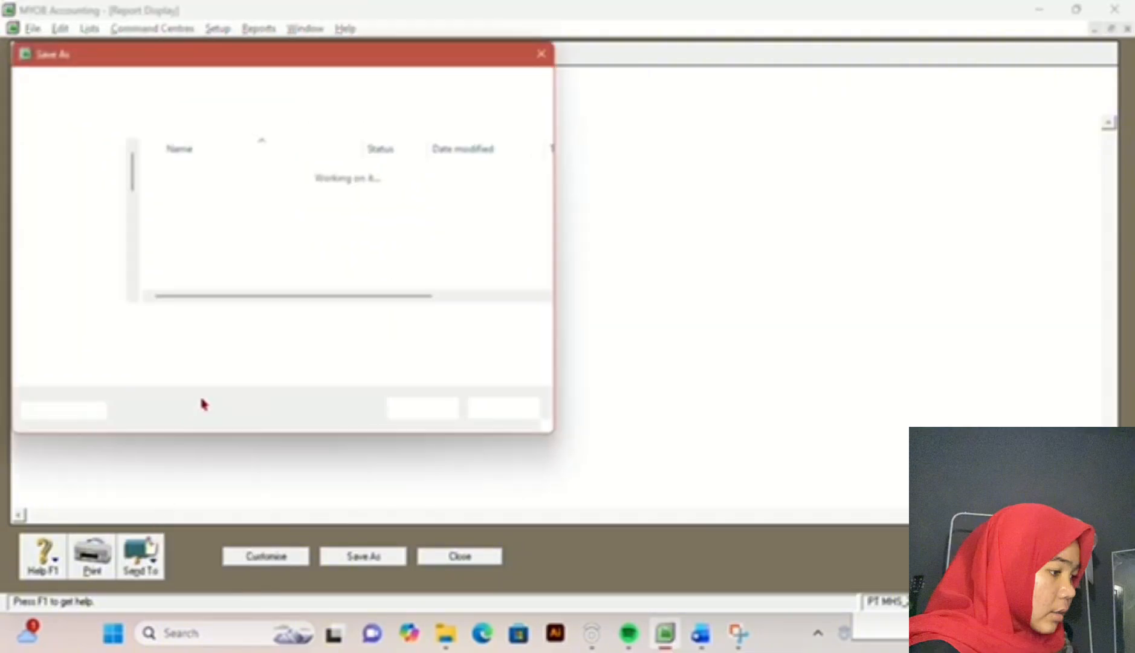
left_click(416, 413)
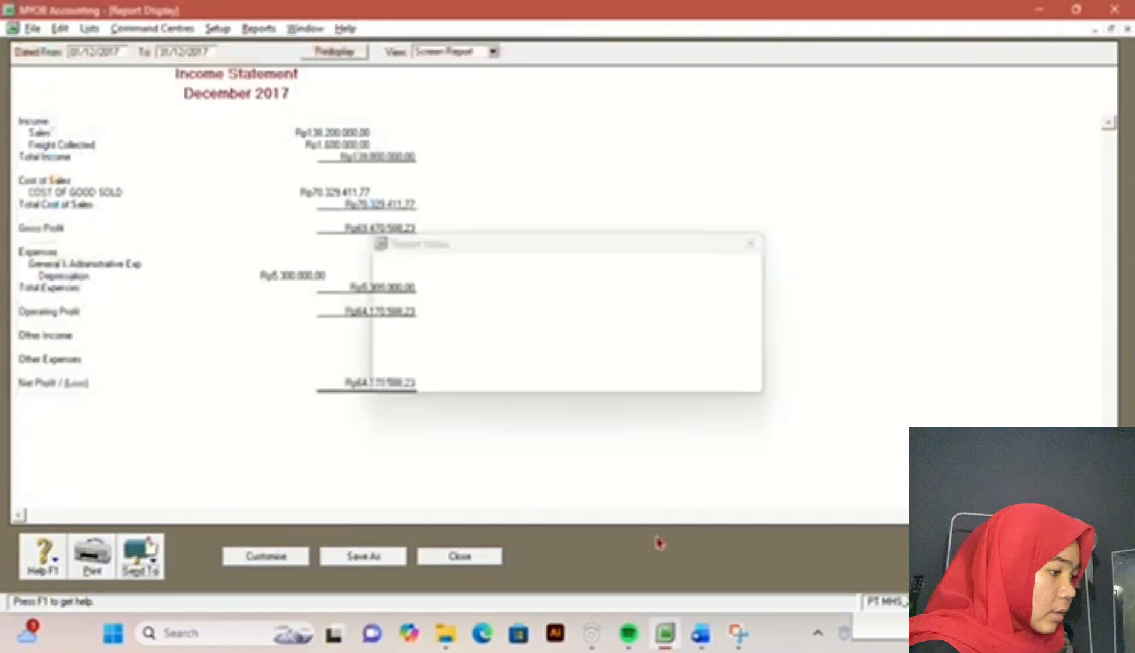
left_click(702, 635)
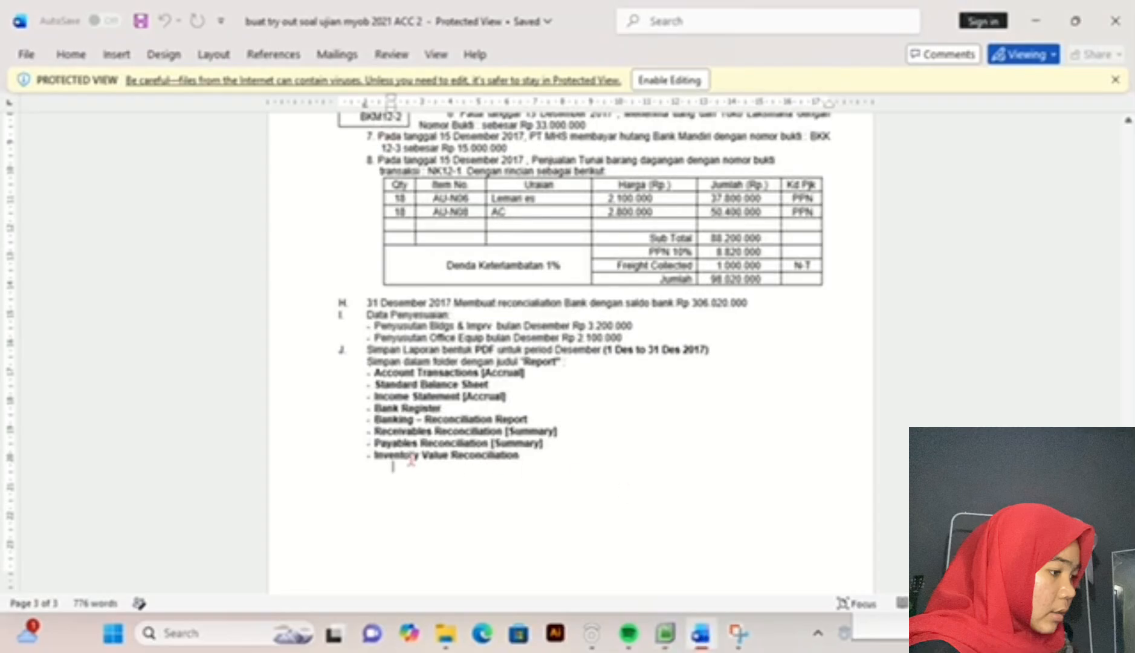
left_click(684, 638)
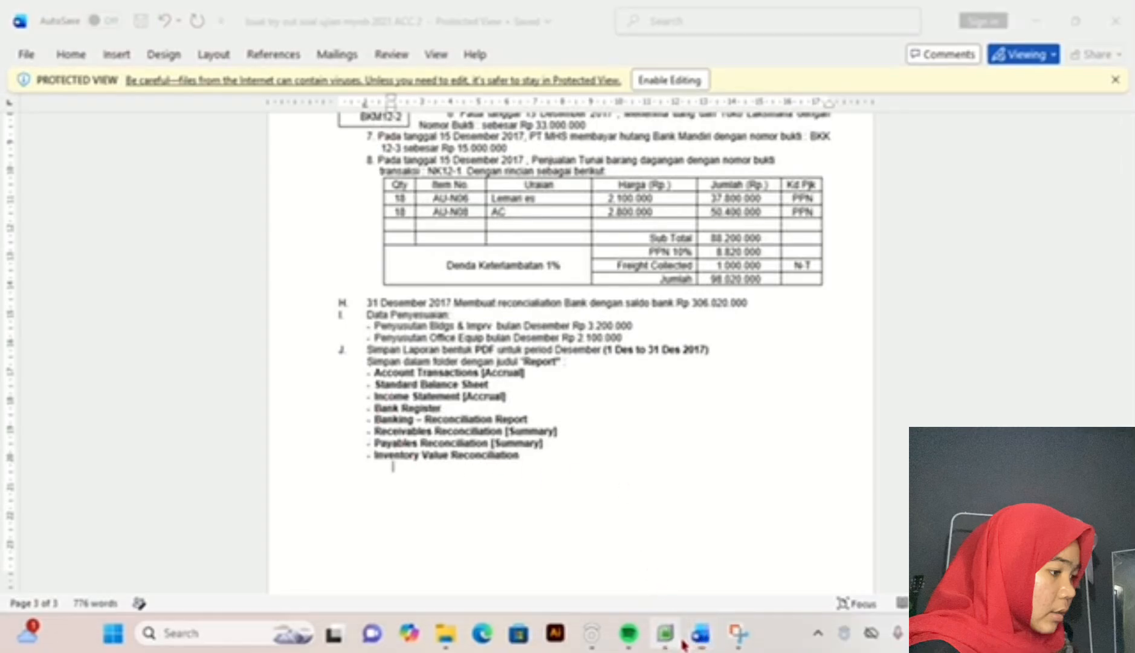
left_click(487, 556)
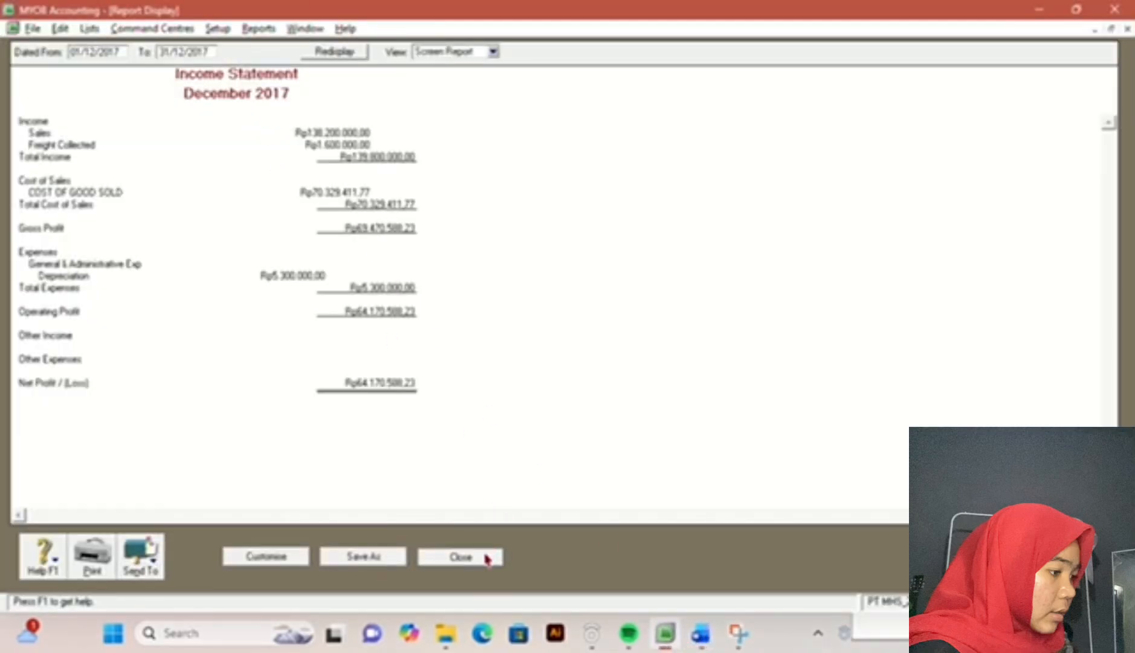
Step: Export the Bank Register report for 01/12/2017 to 31/12/2017 as a PDF, recheck the exam document's report list, and close the report
left_click(86, 54)
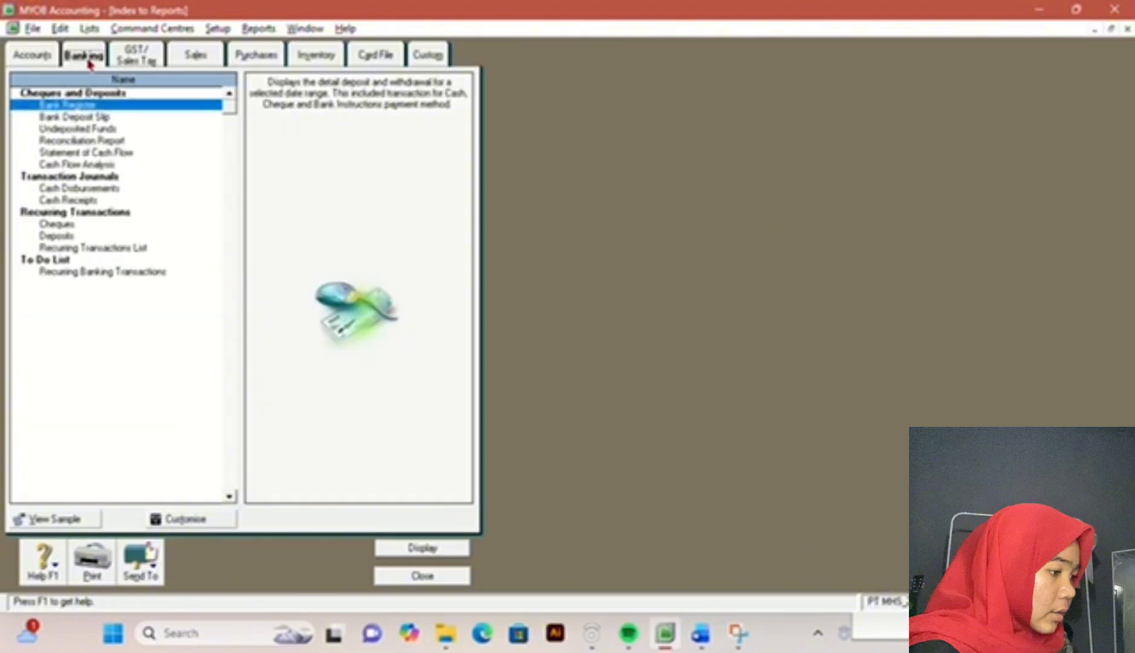
double_click(100, 106)
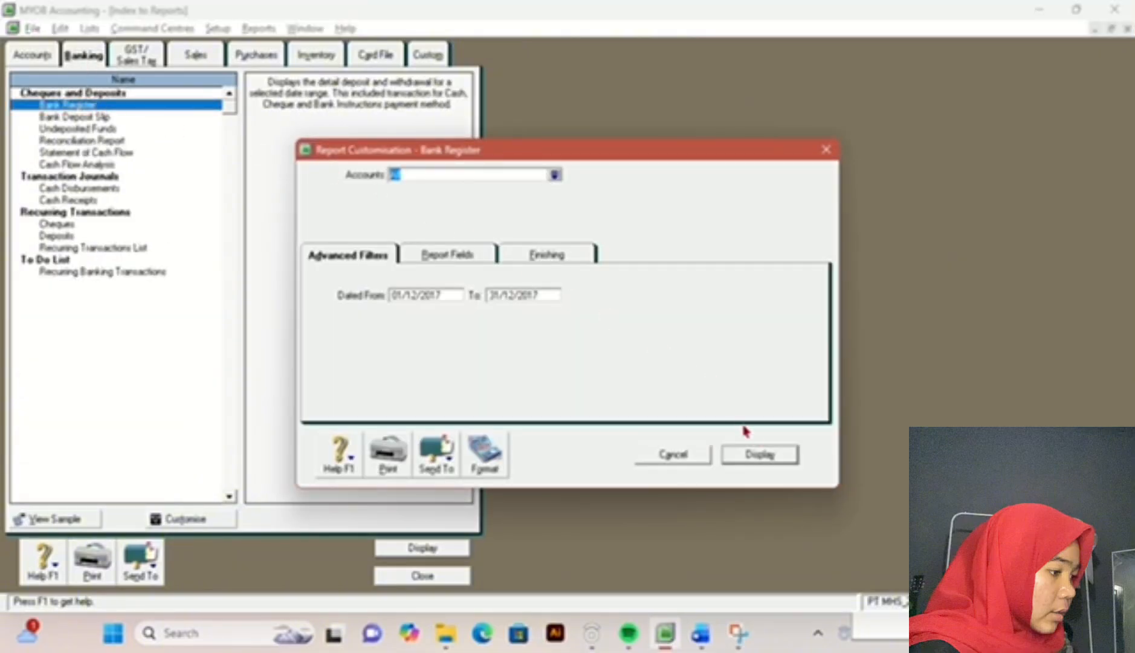
left_click(763, 456)
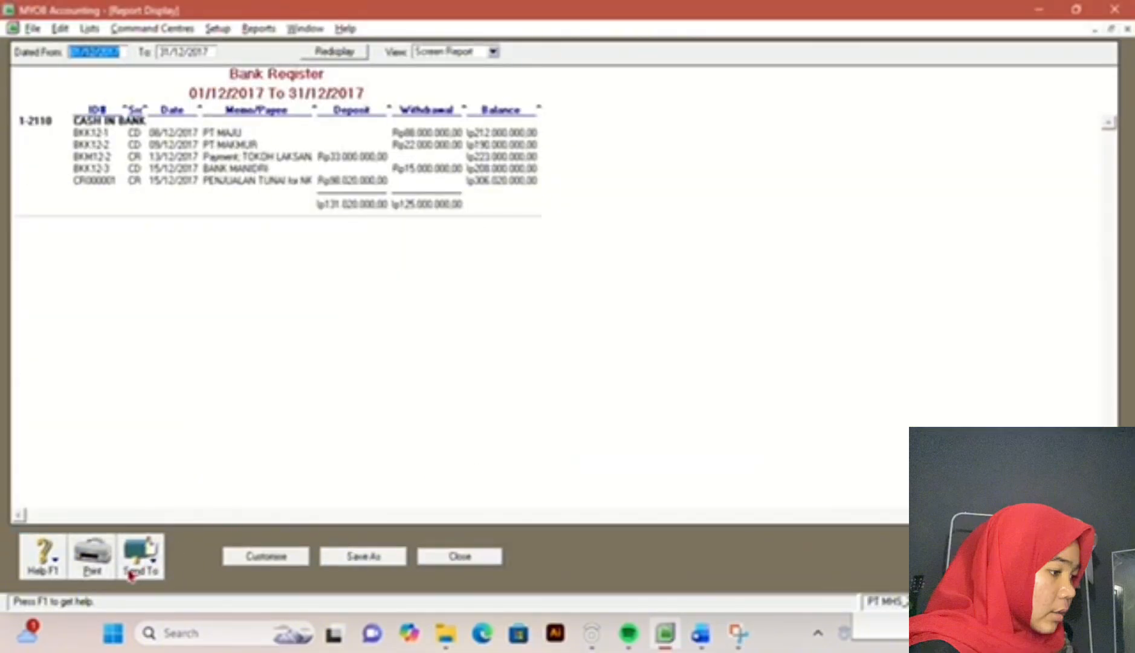
left_click(131, 575)
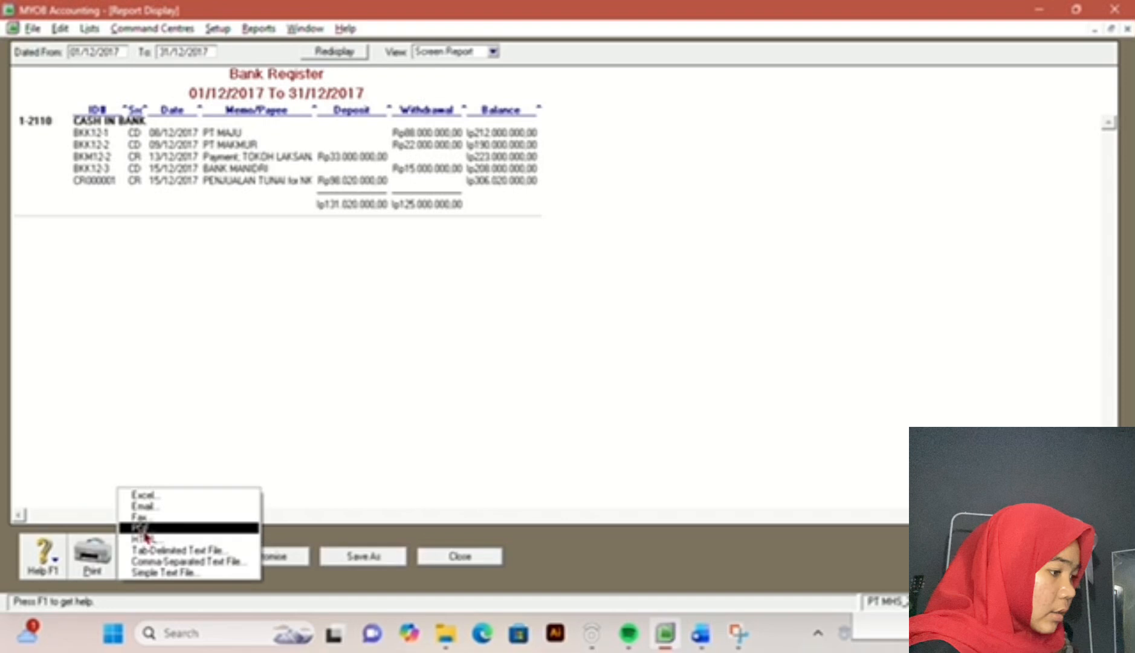
left_click(145, 528)
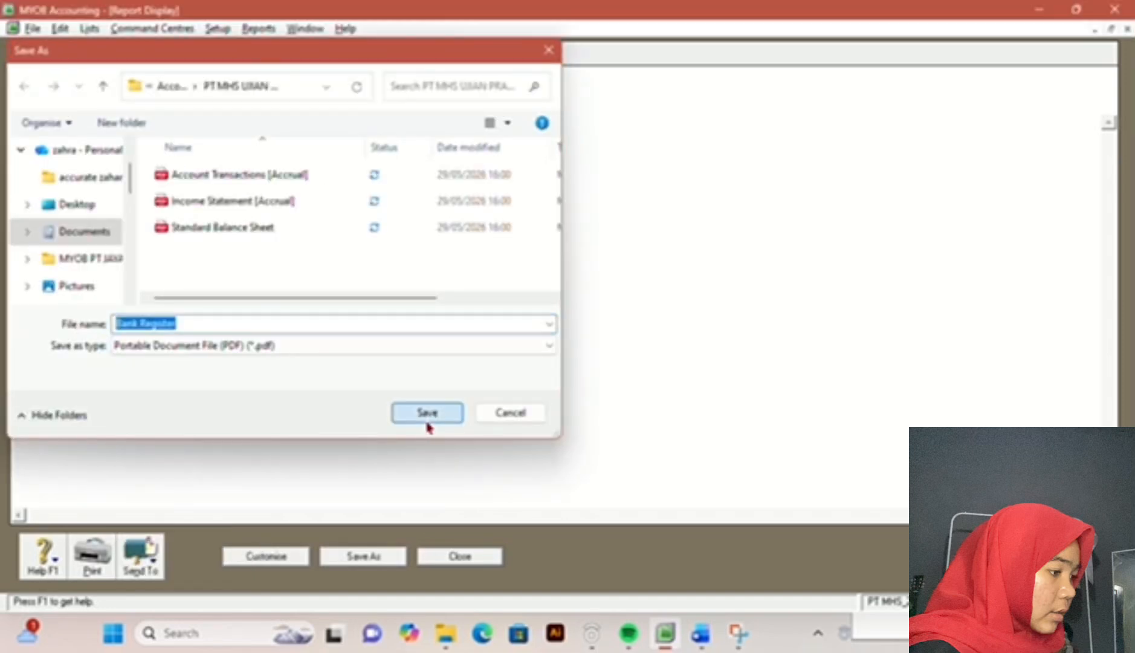
left_click(426, 414)
left_click(700, 633)
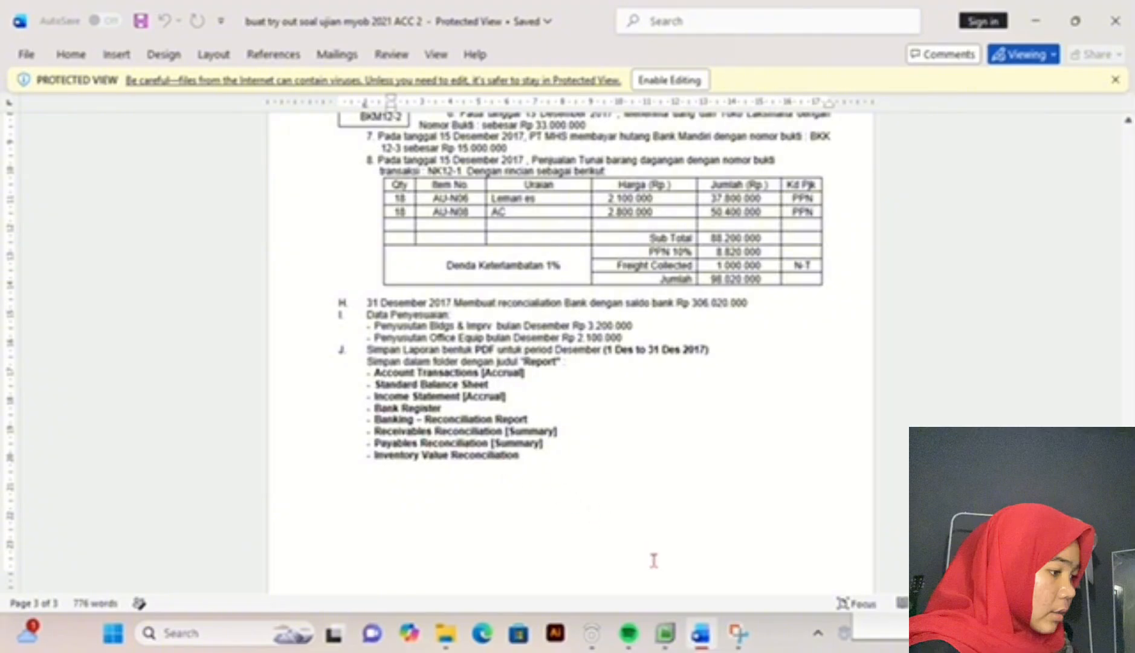
left_click(663, 635)
left_click(455, 556)
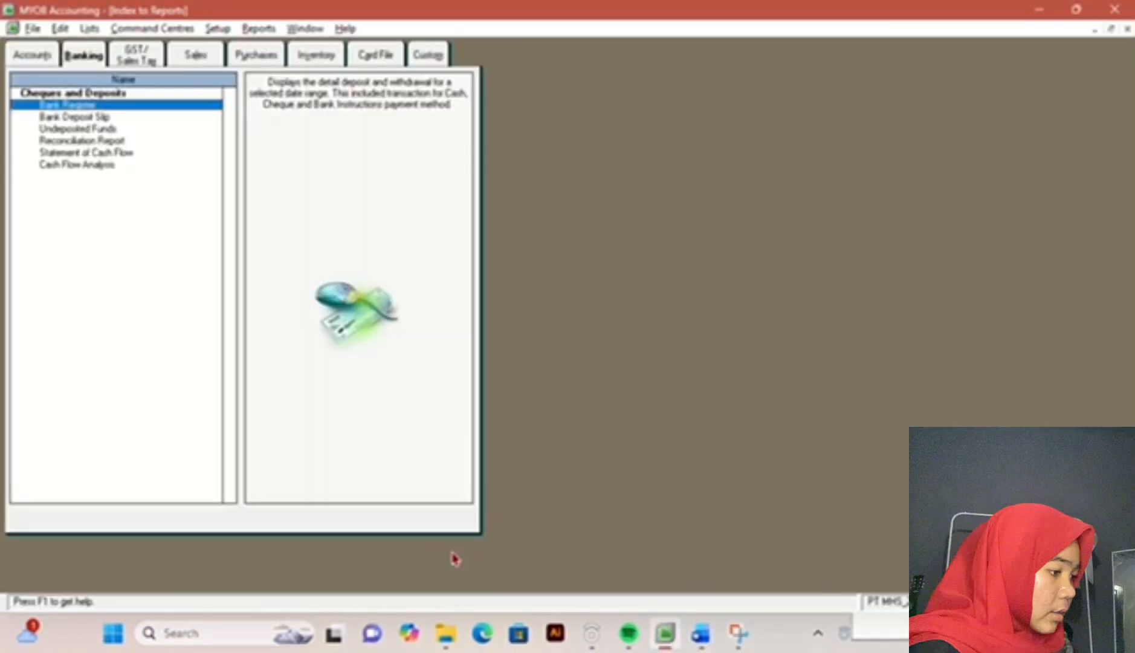
Step: Display the banking Reconciliation Report for all accounts with the statement date set to 31/12/2017
double_click(59, 143)
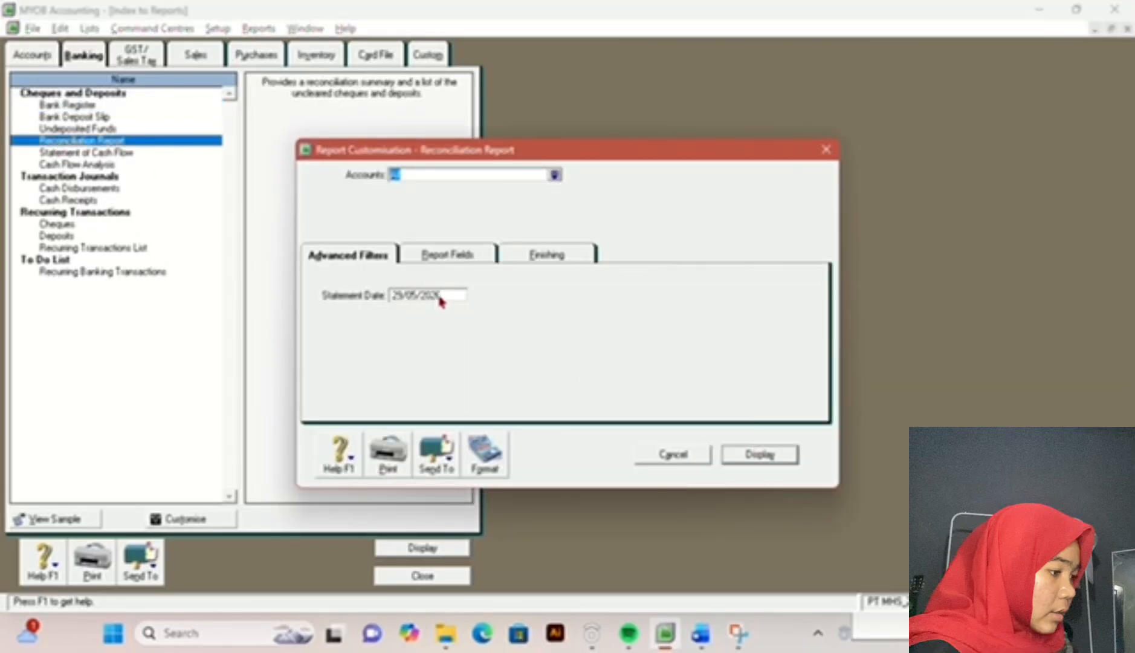
double_click(441, 300)
key("BackSpace")
type("31/52/201")
type("7")
left_click(791, 457)
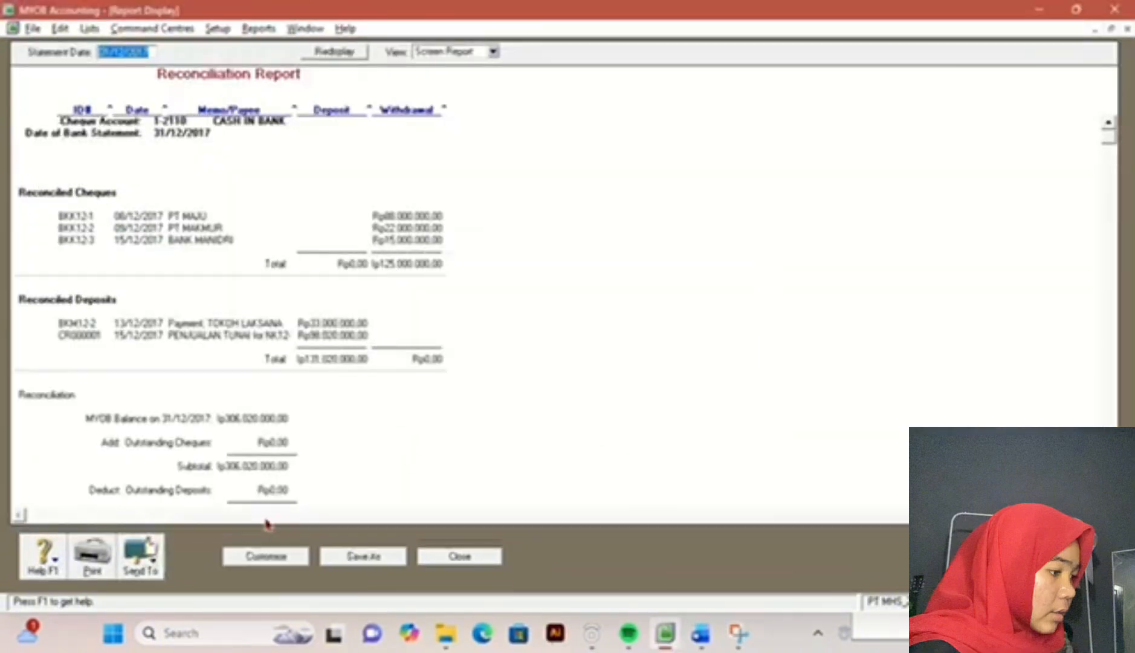
Step: Export the Reconciliation Report as a PDF into the PT MHS UJIAN PRAKTEK folder and close the report
left_click(141, 553)
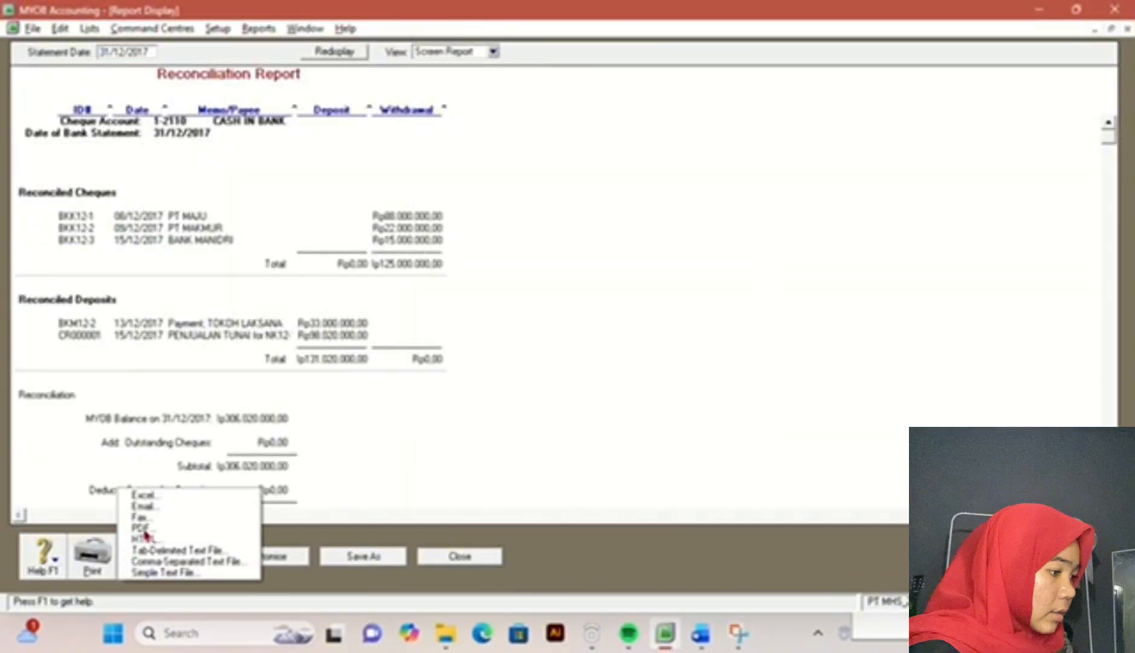
left_click(143, 528)
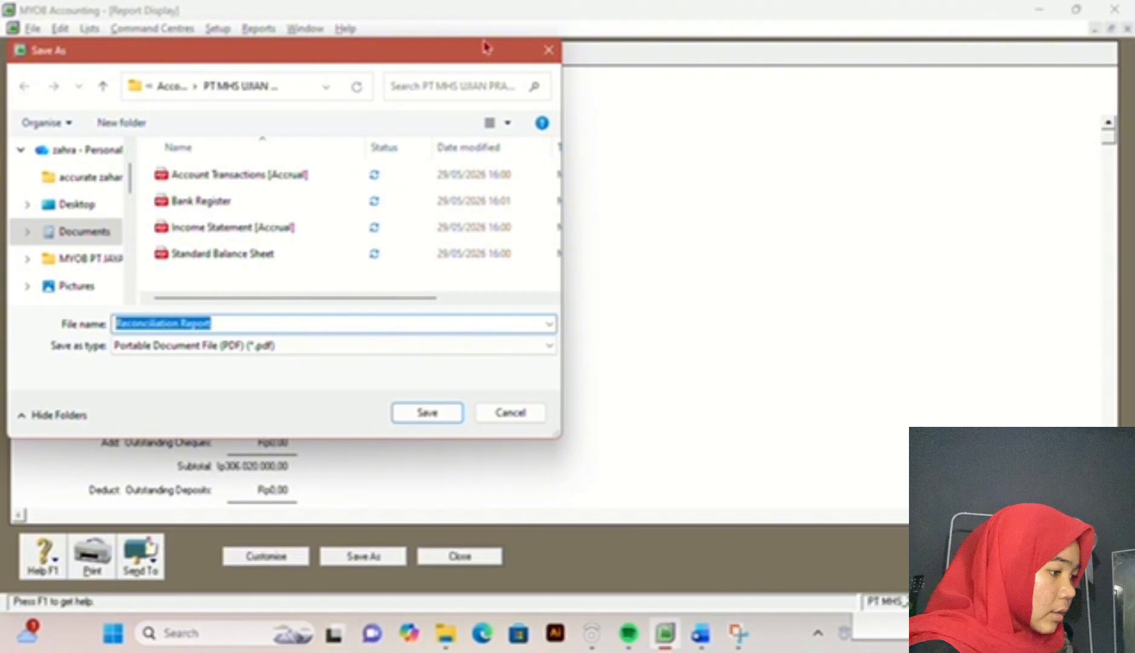
left_click(438, 423)
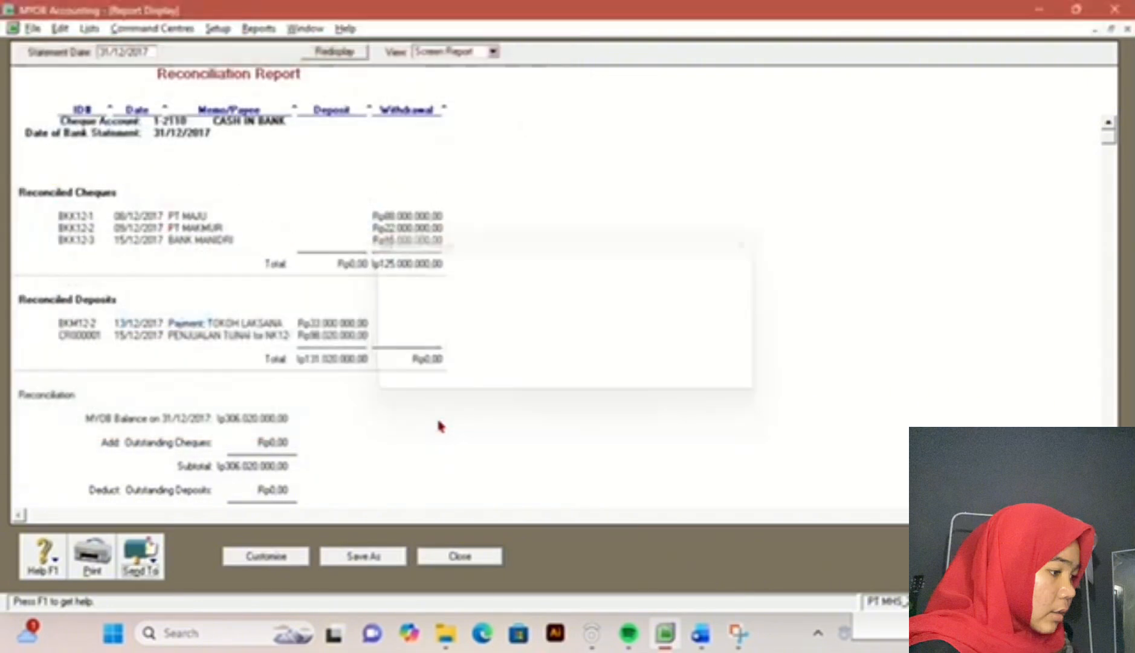
left_click(488, 558)
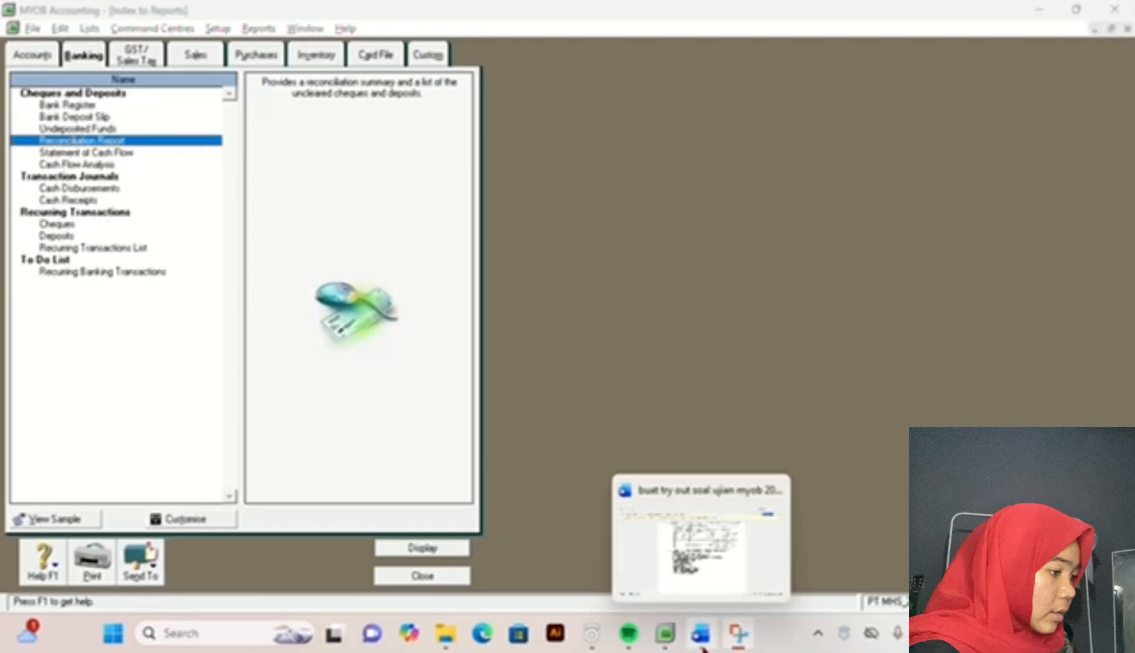
Step: Check the exam document's report list and display the receivables Reconciliation Summary as of 31/12/2017
left_click(703, 644)
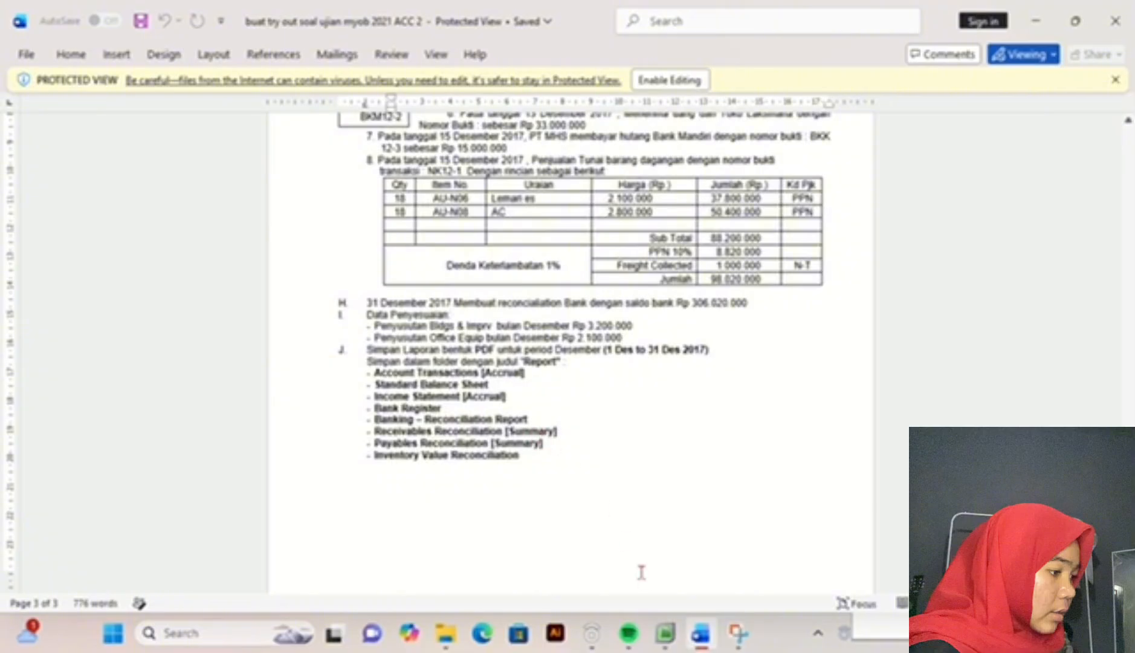
left_click(668, 645)
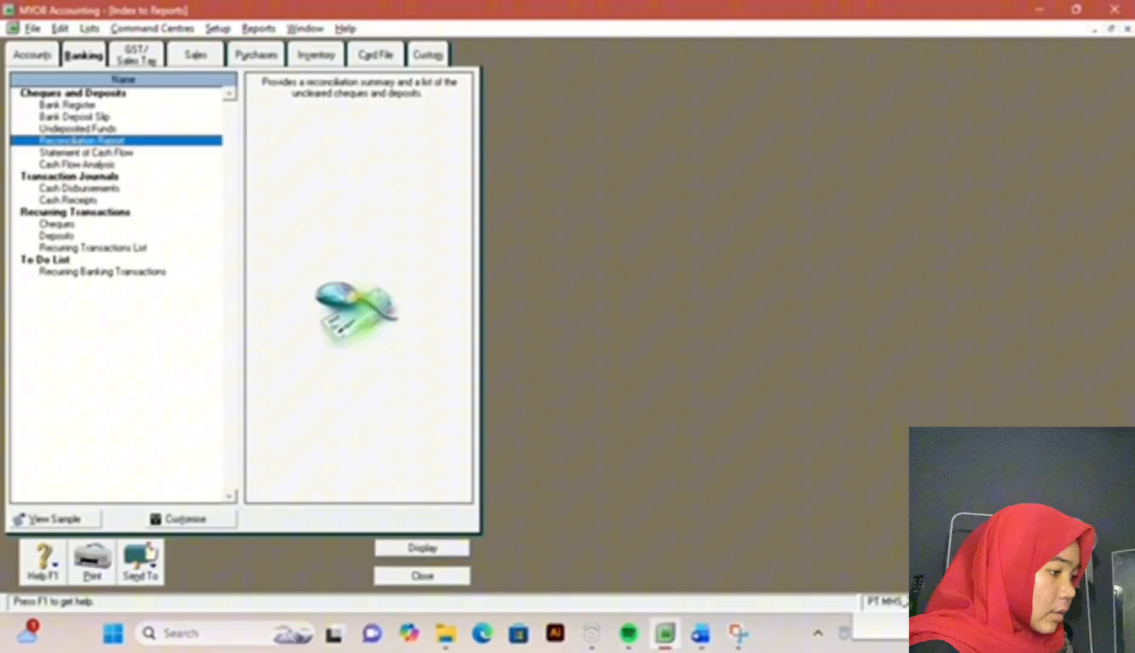
left_click(700, 634)
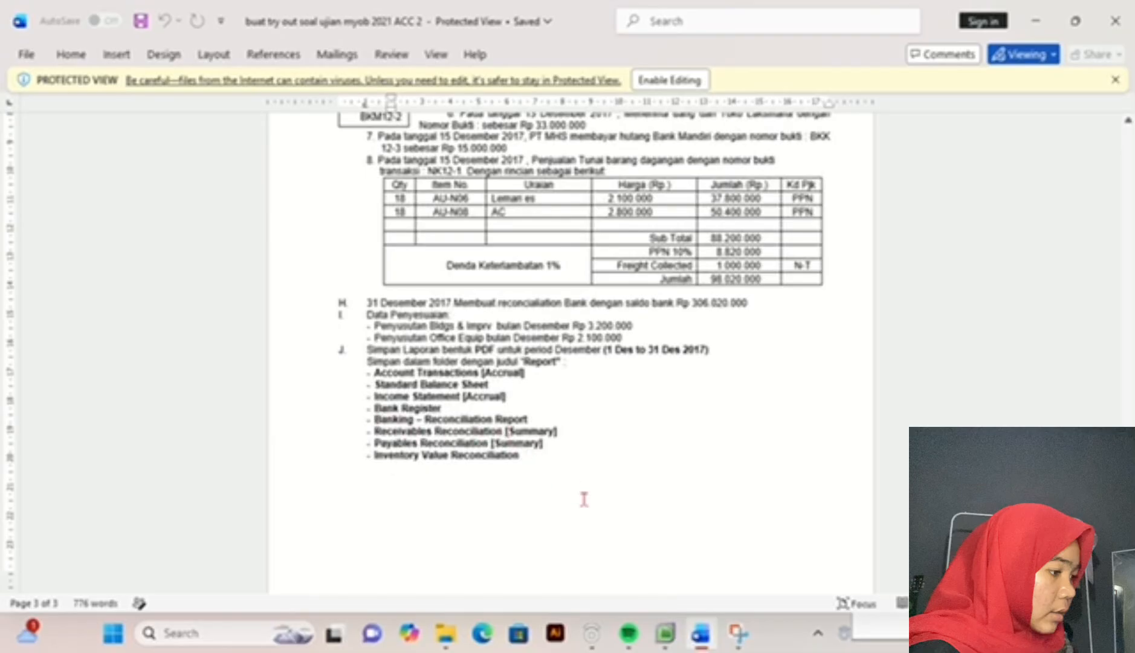
left_click(665, 634)
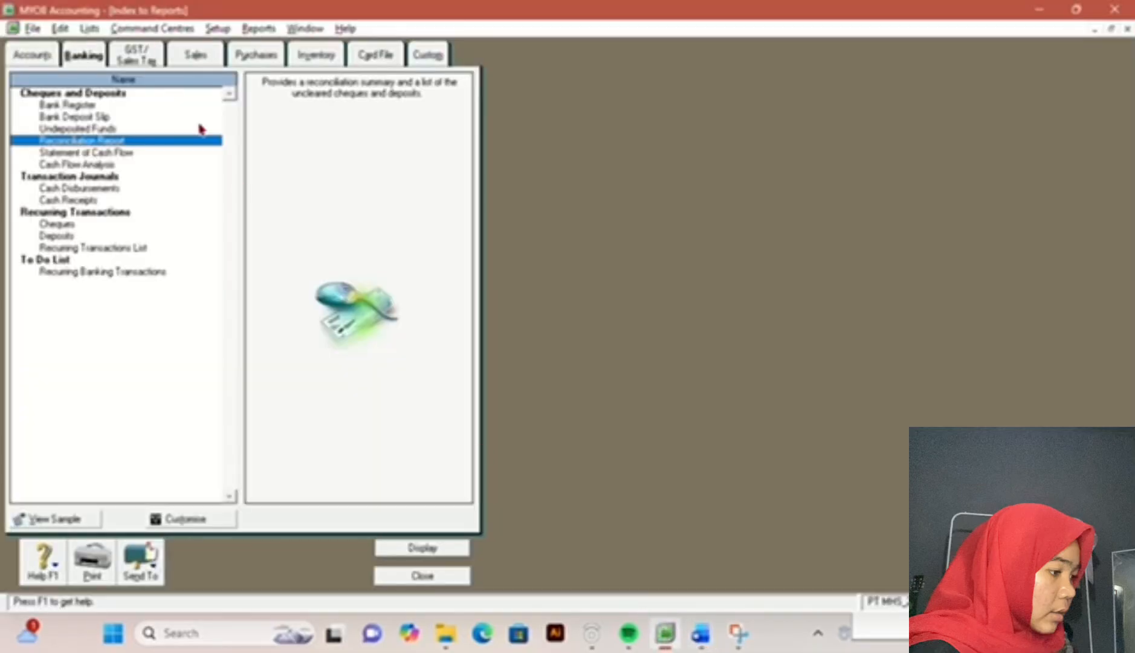
left_click(180, 58)
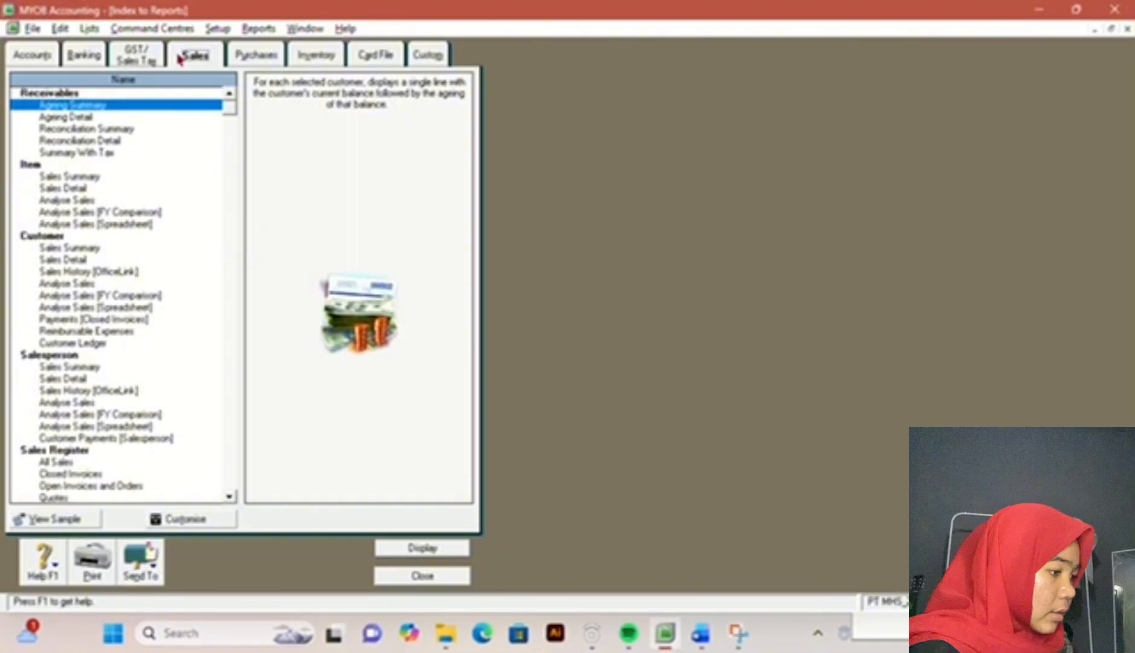
left_click(99, 128)
double_click(99, 129)
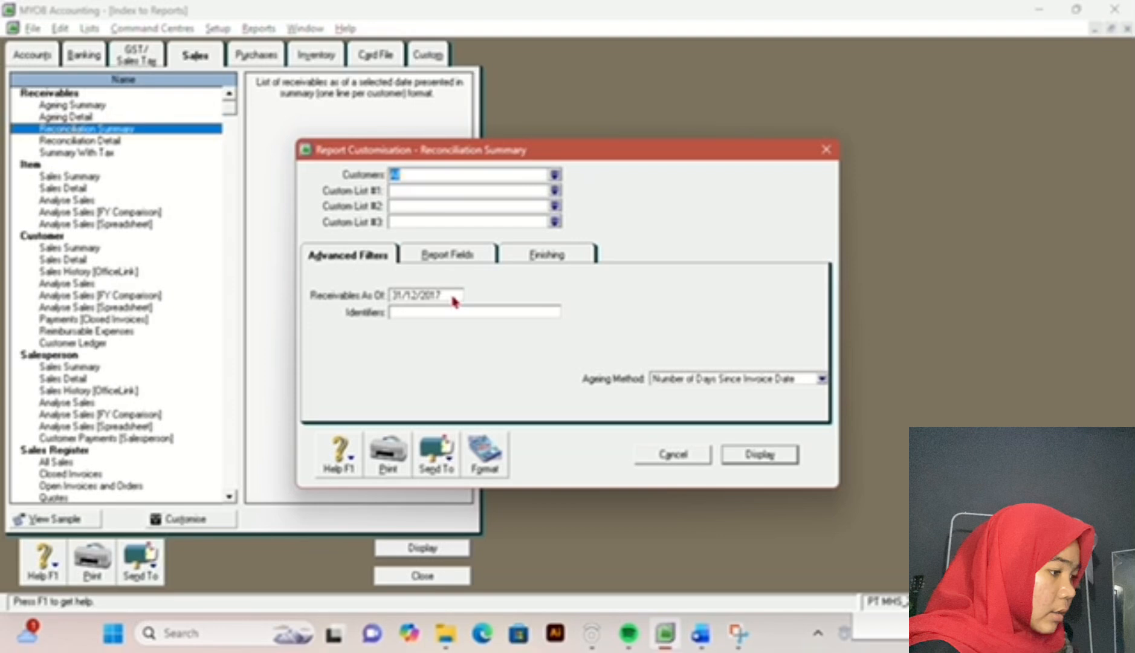
left_click(747, 454)
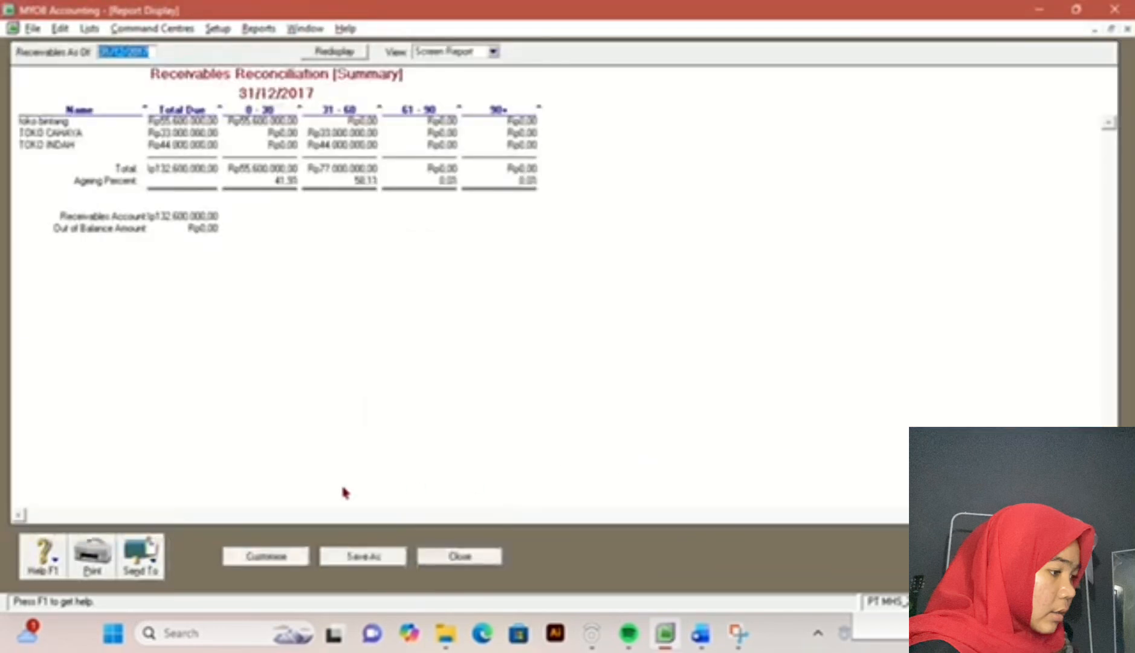
Step: Export the Receivables Reconciliation [Summary] as the PDF Reconciliation Summary, recheck the exam document's report list, and close the report
left_click(139, 552)
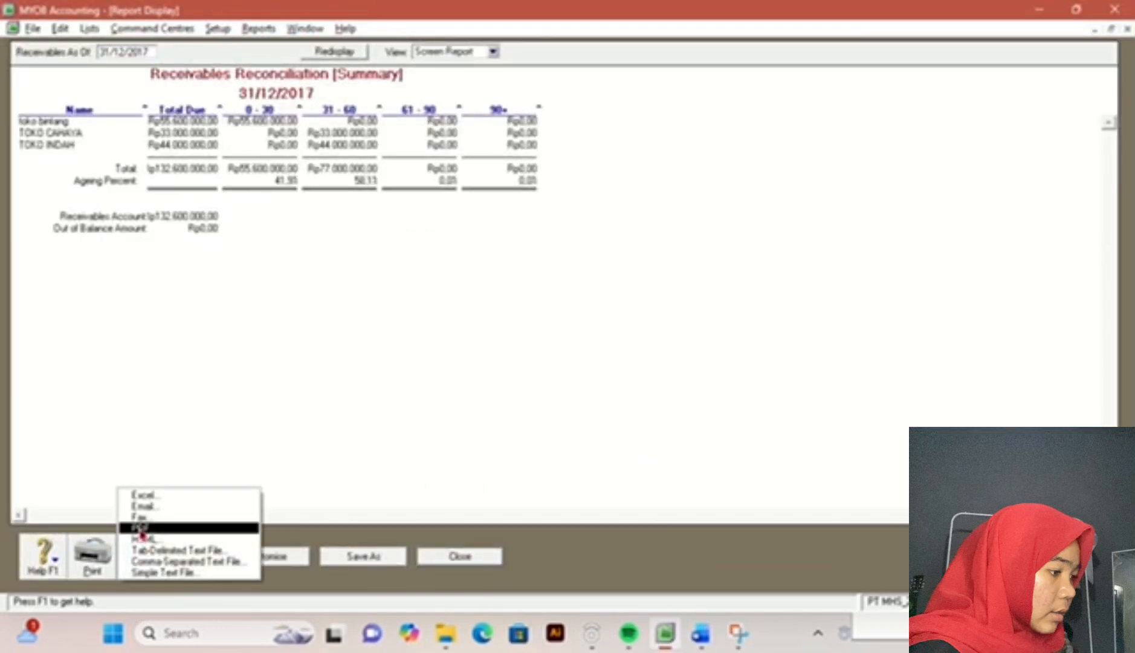
left_click(141, 528)
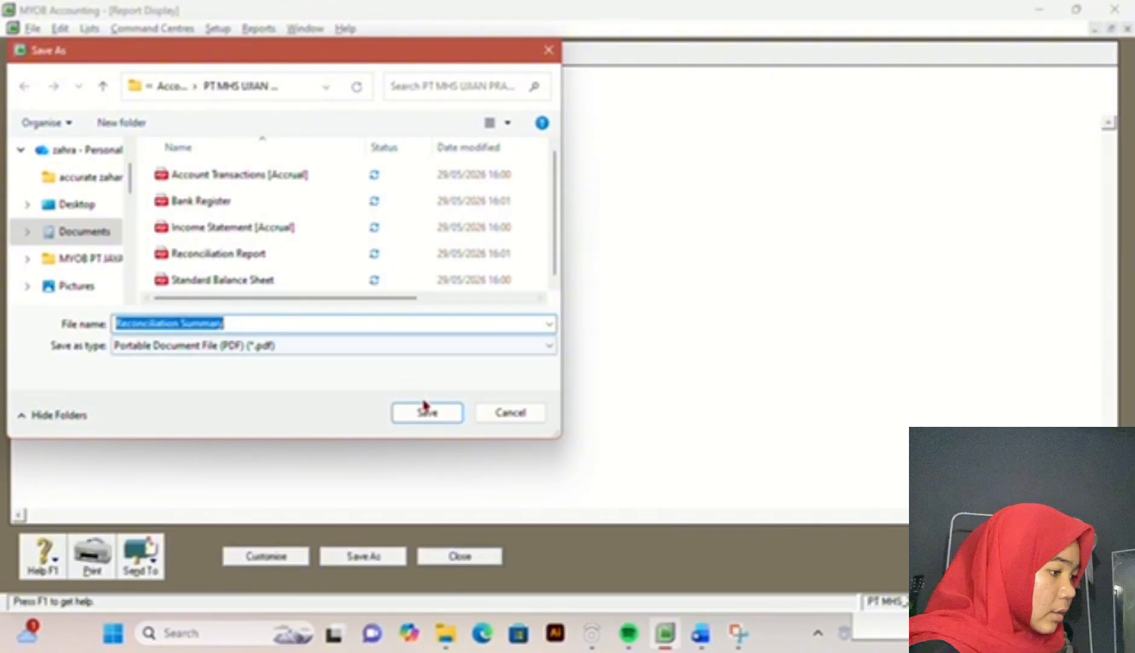
left_click(428, 413)
left_click(701, 633)
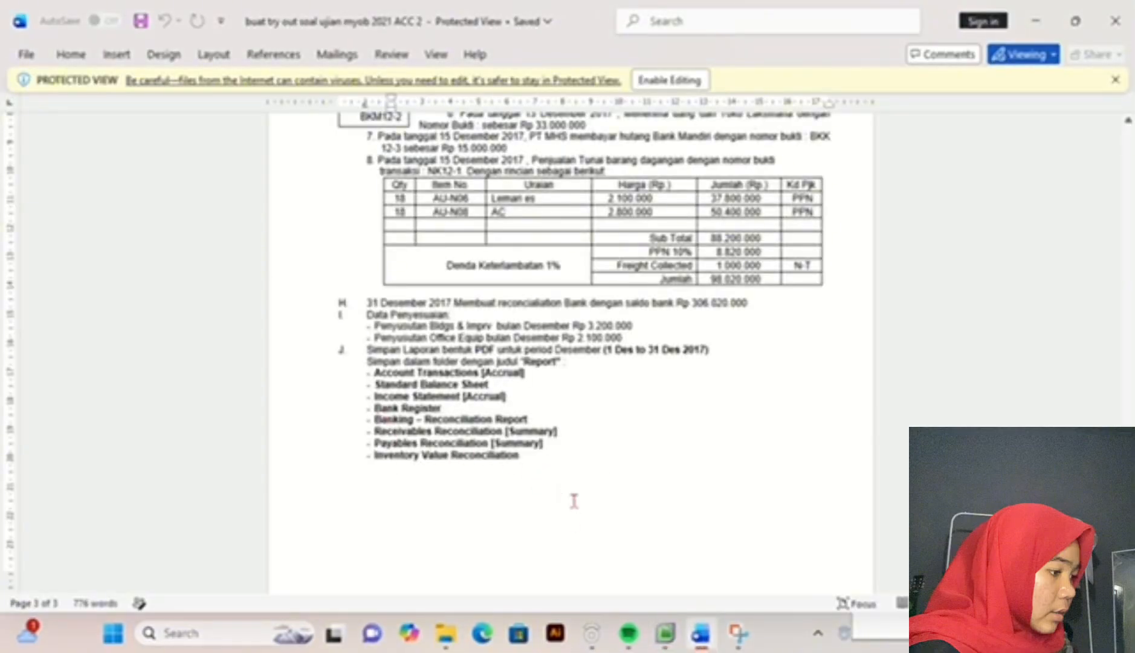
left_click(665, 633)
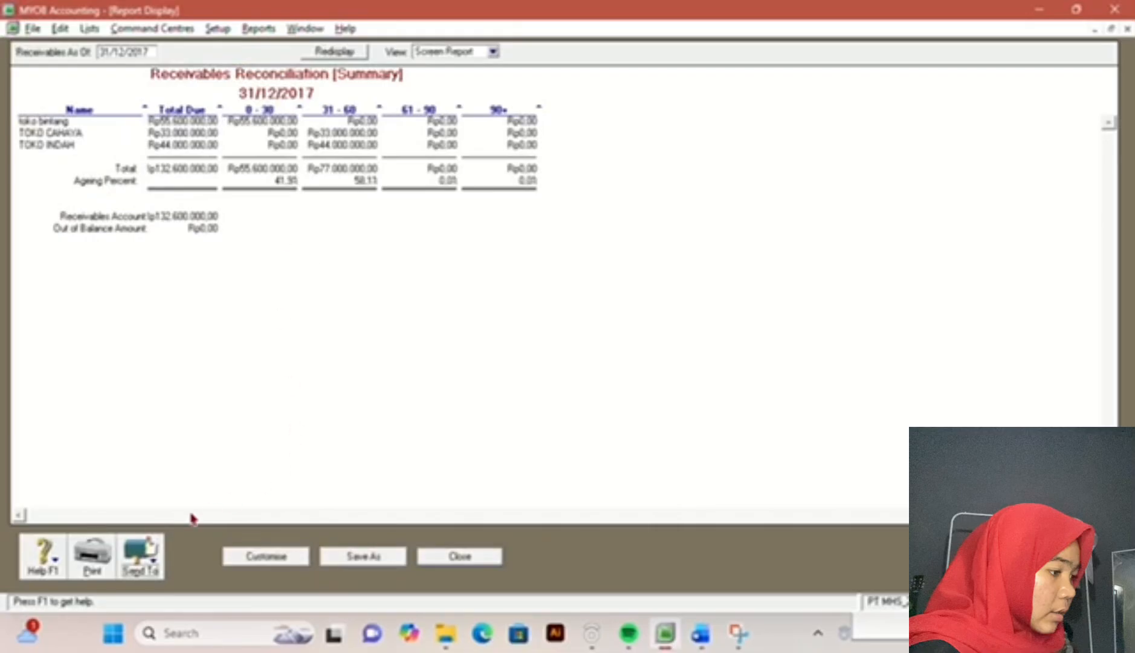
left_click(460, 556)
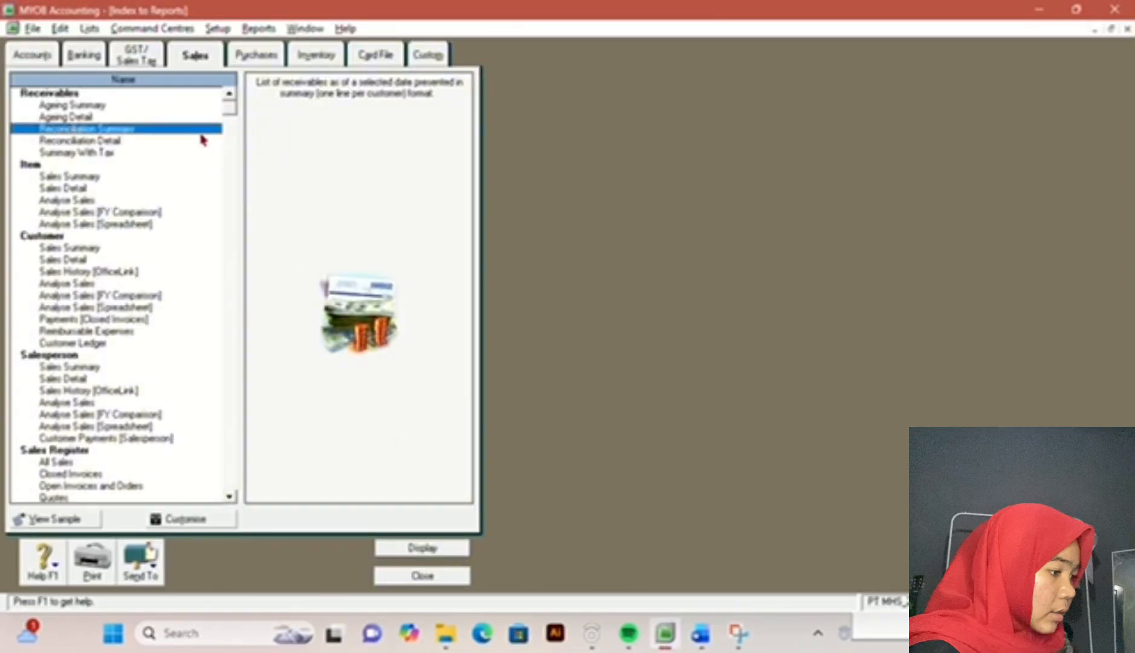
Step: Display the payables Reconciliation Summary for all suppliers as of 31/12/2017
left_click(255, 56)
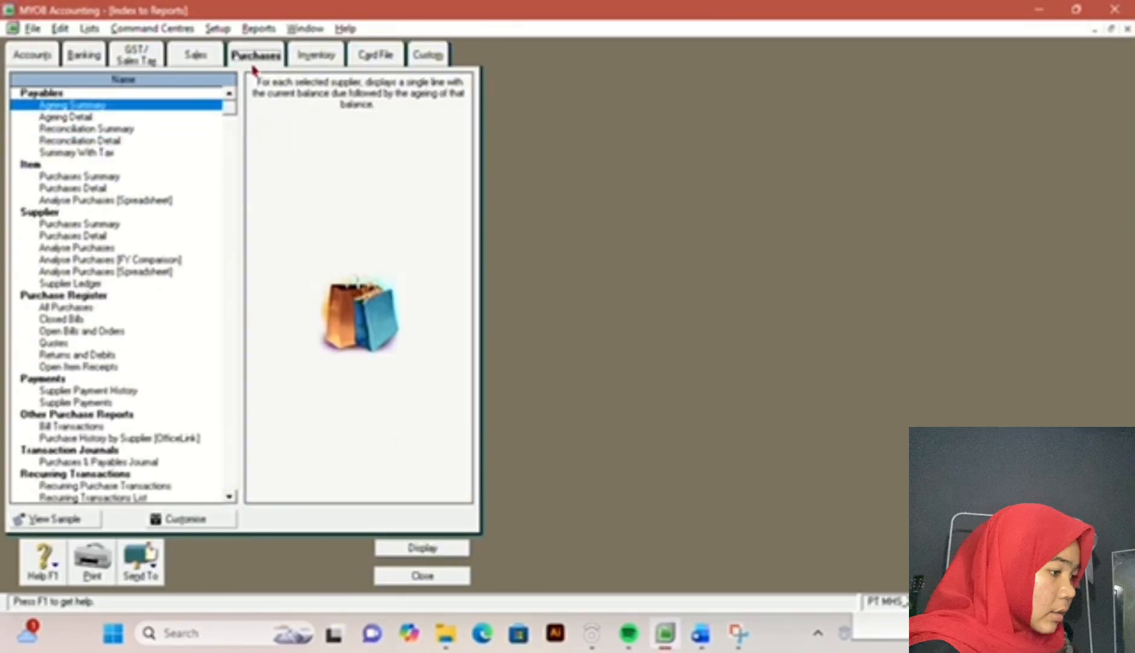
double_click(108, 129)
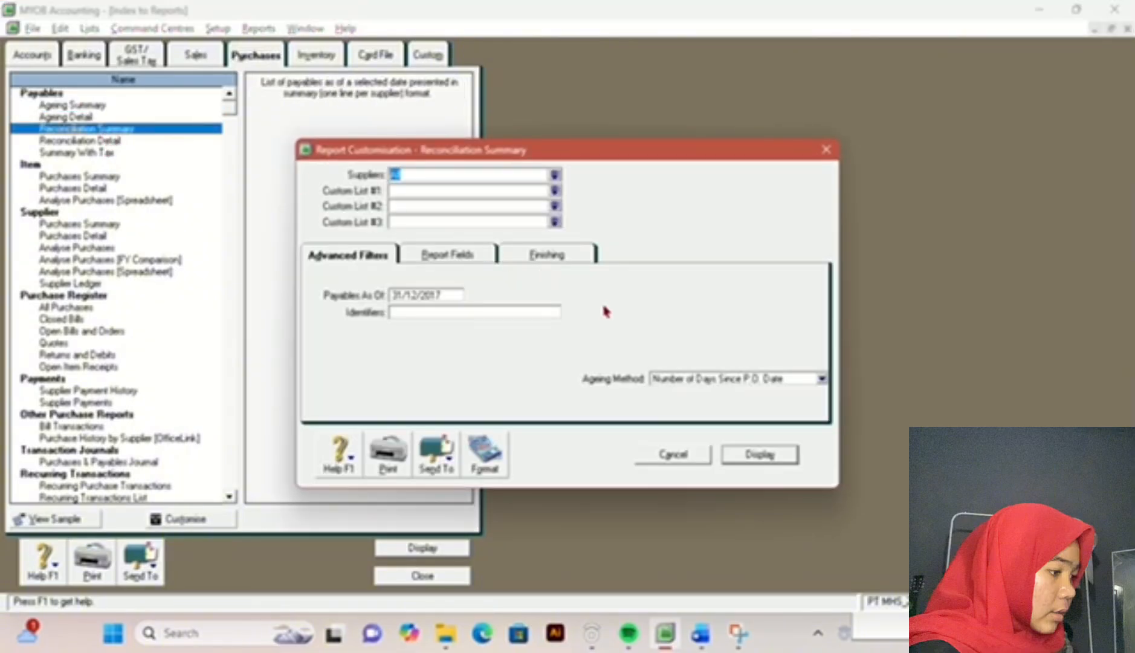
left_click(751, 459)
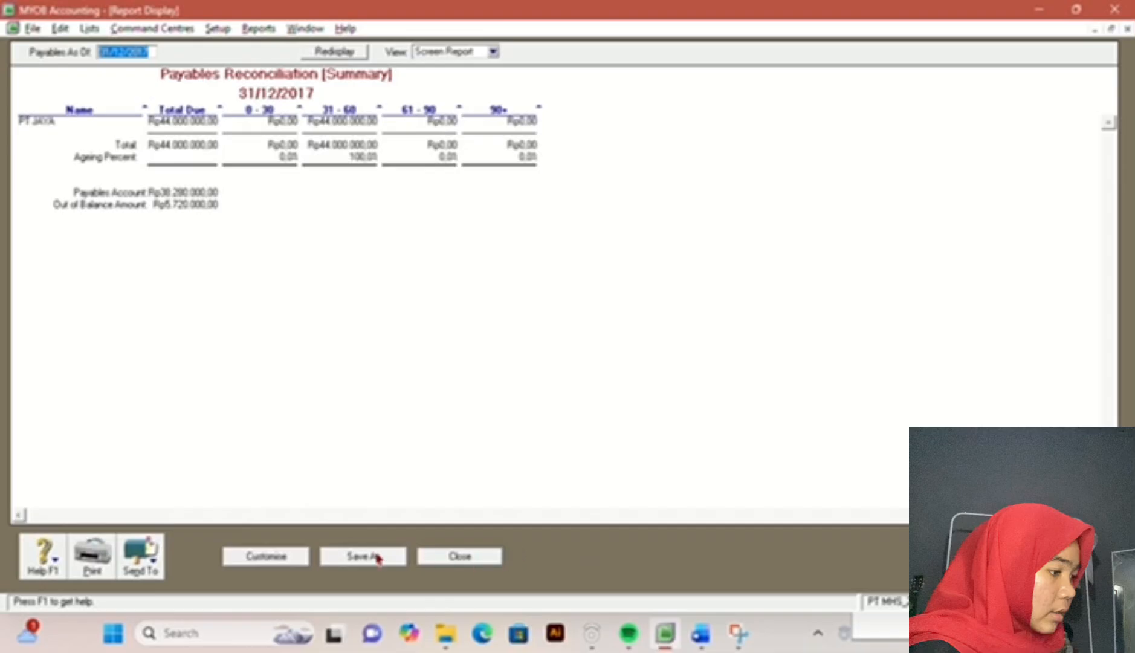
Step: Export the Payables Reconciliation [Summary] as a PDF with 2 appended to the default file name, recheck the exam document, and close the report
left_click(146, 555)
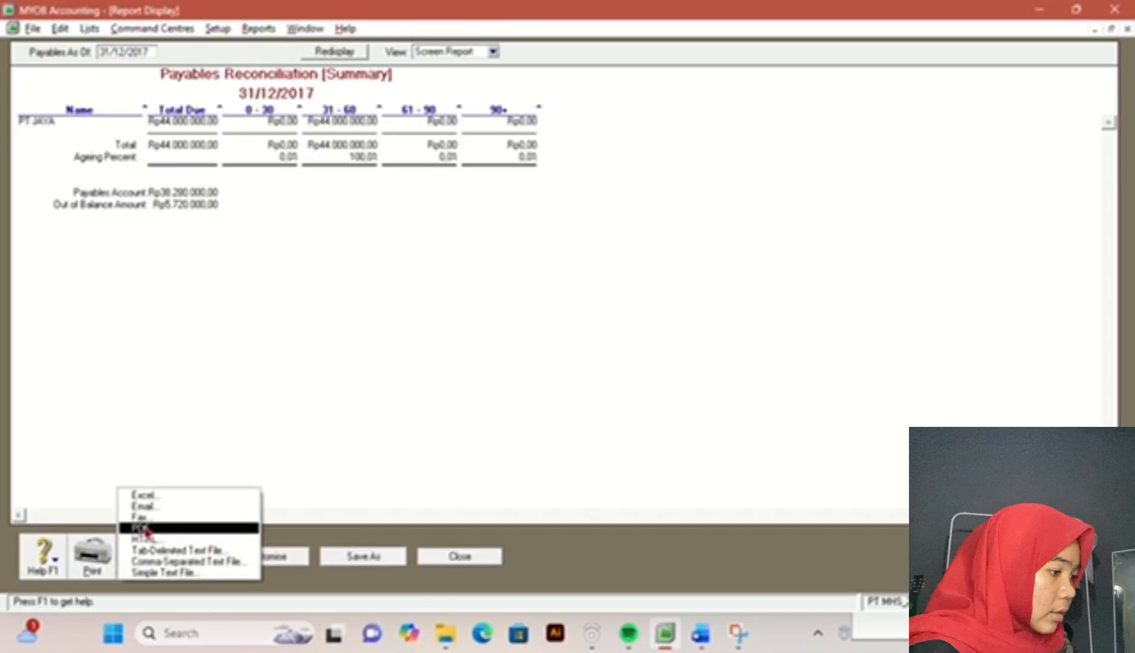
left_click(147, 528)
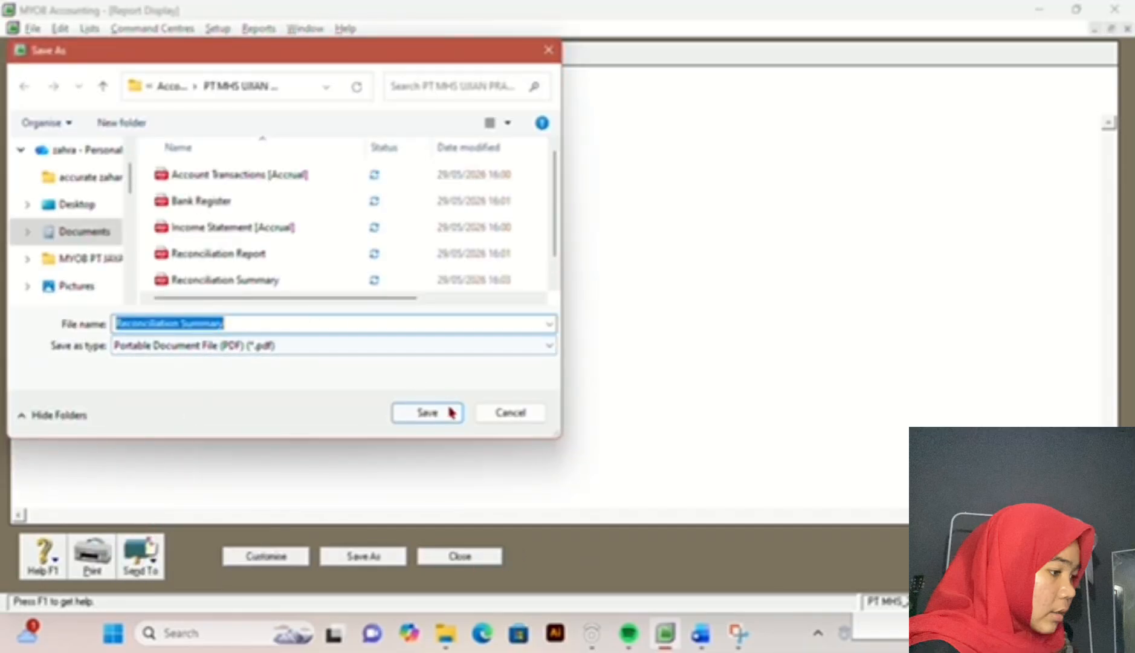
left_click(345, 324)
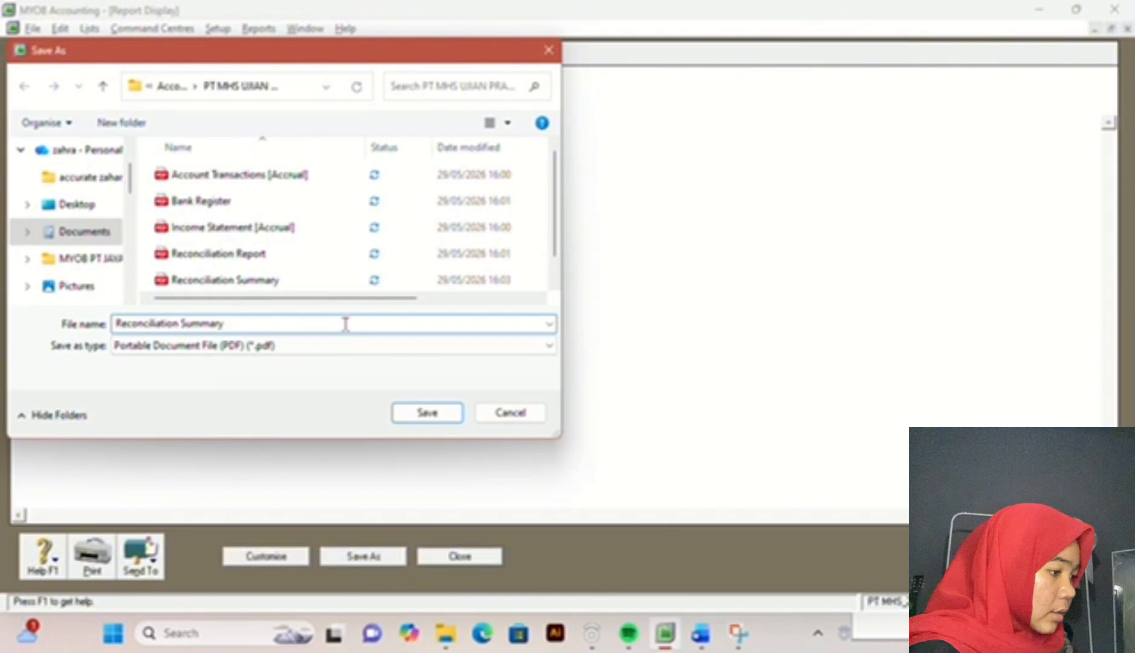
type("2")
left_click(447, 413)
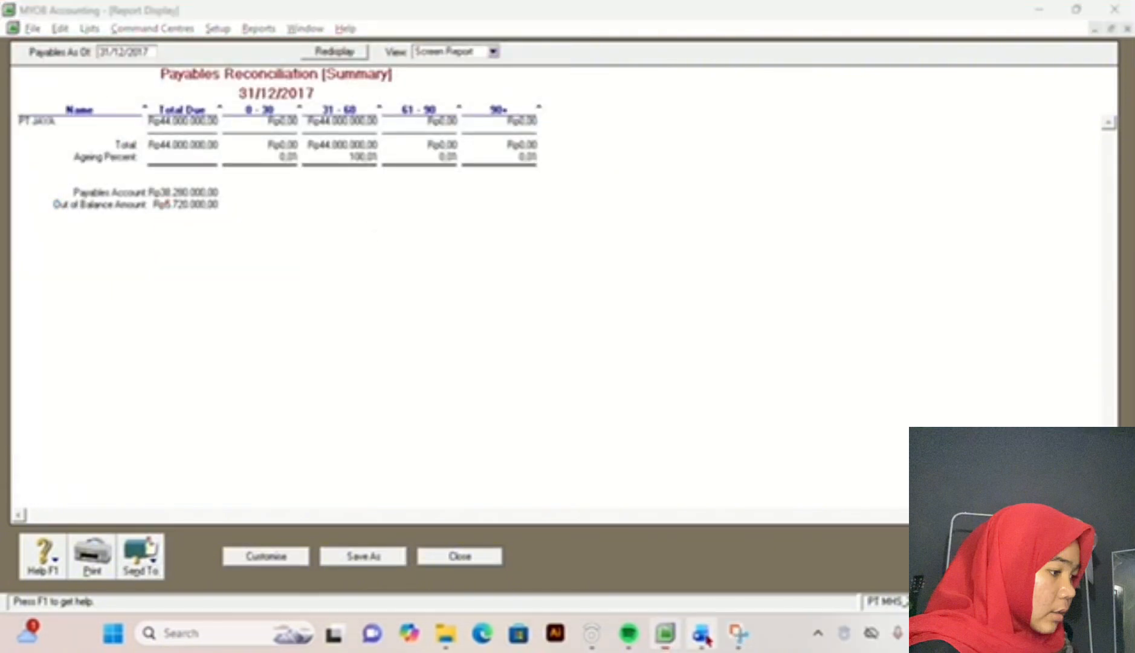
left_click(703, 633)
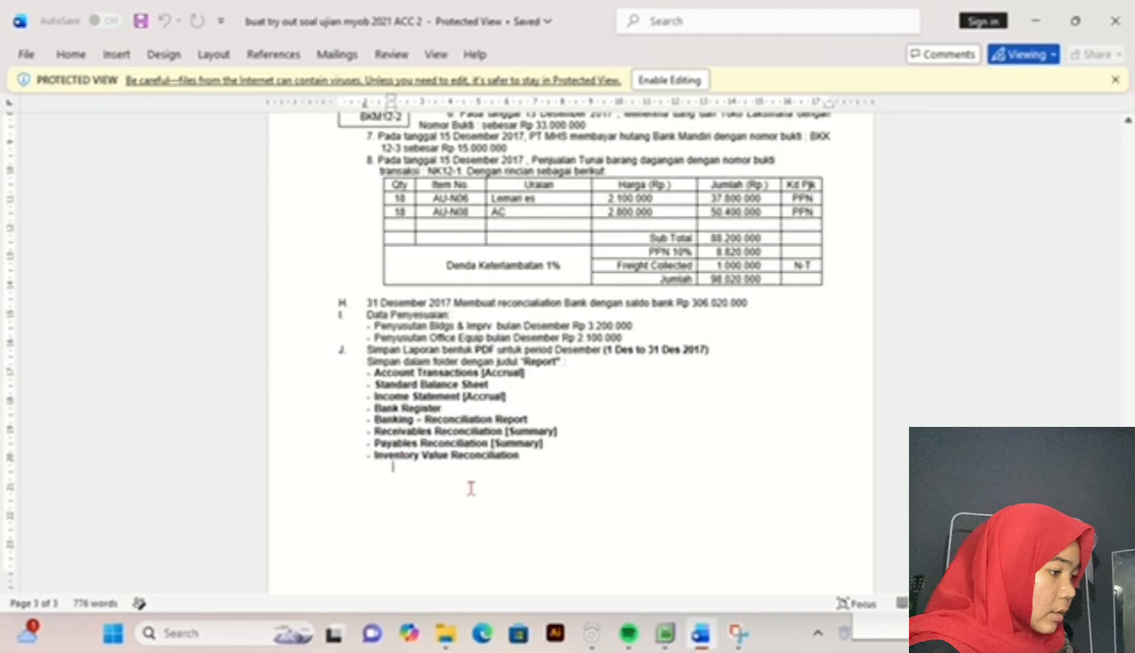
left_click(668, 633)
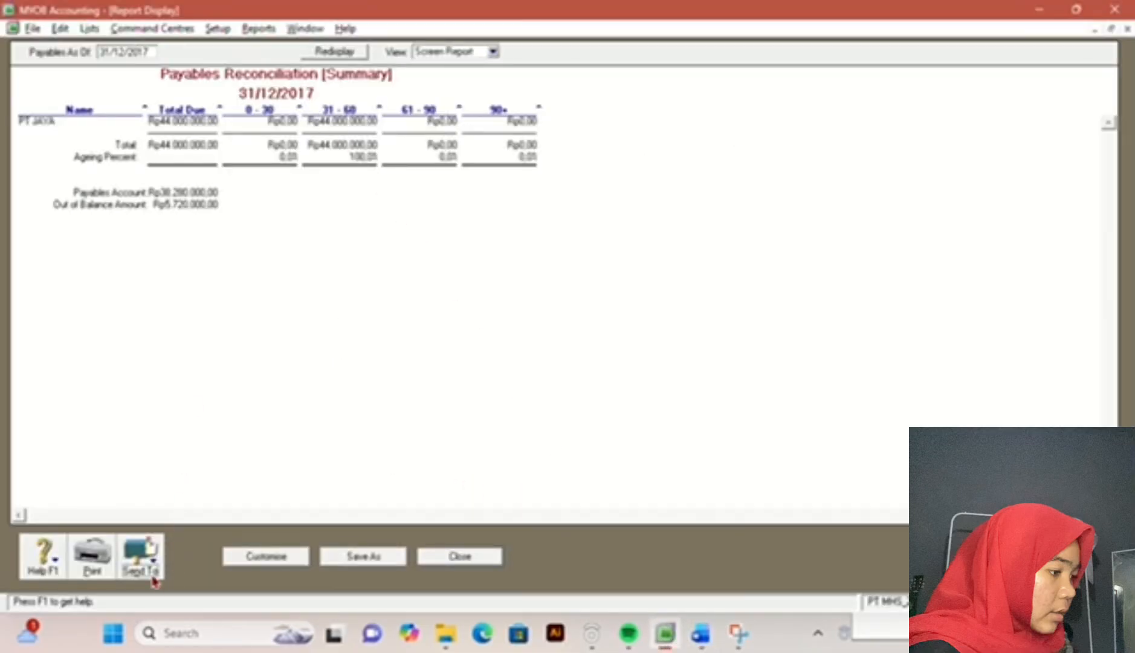
left_click(457, 558)
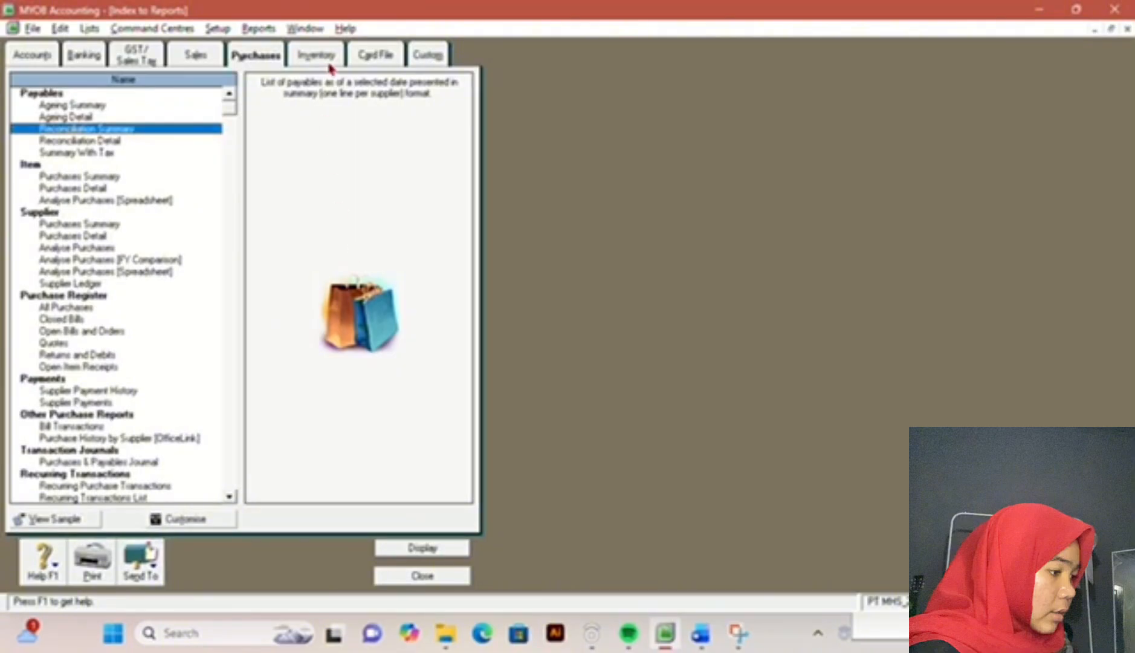
Step: Check the exam document and display the Inventory Value Reconciliation report for all accounts as of 31/12/2017
left_click(316, 56)
left_click(701, 634)
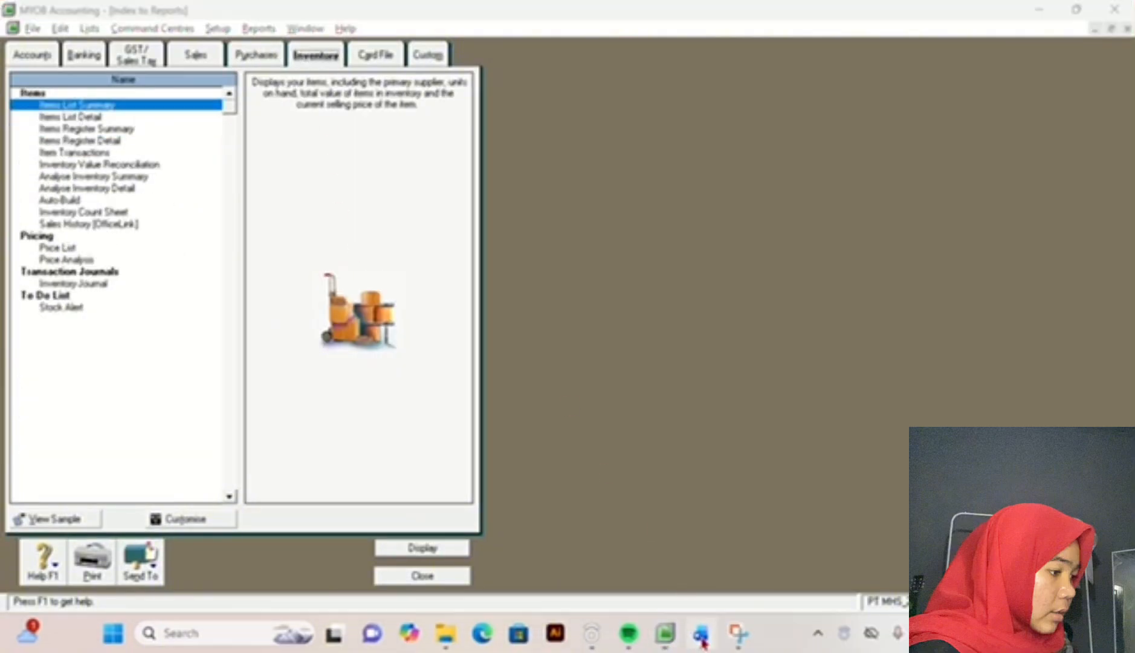
left_click(664, 633)
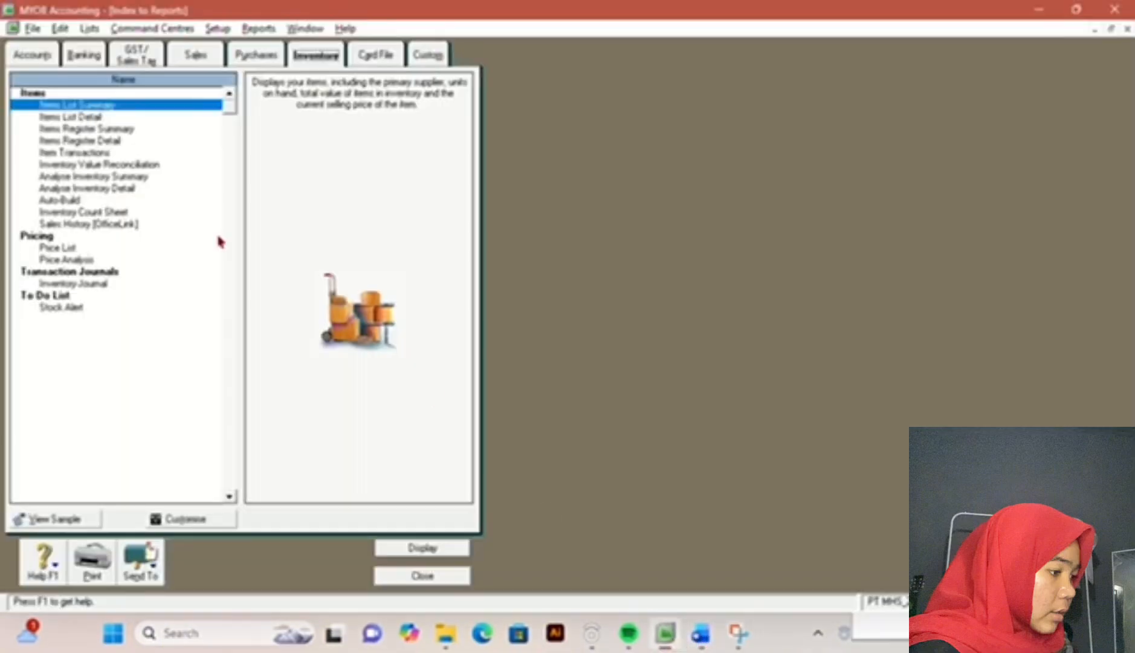
left_click(110, 167)
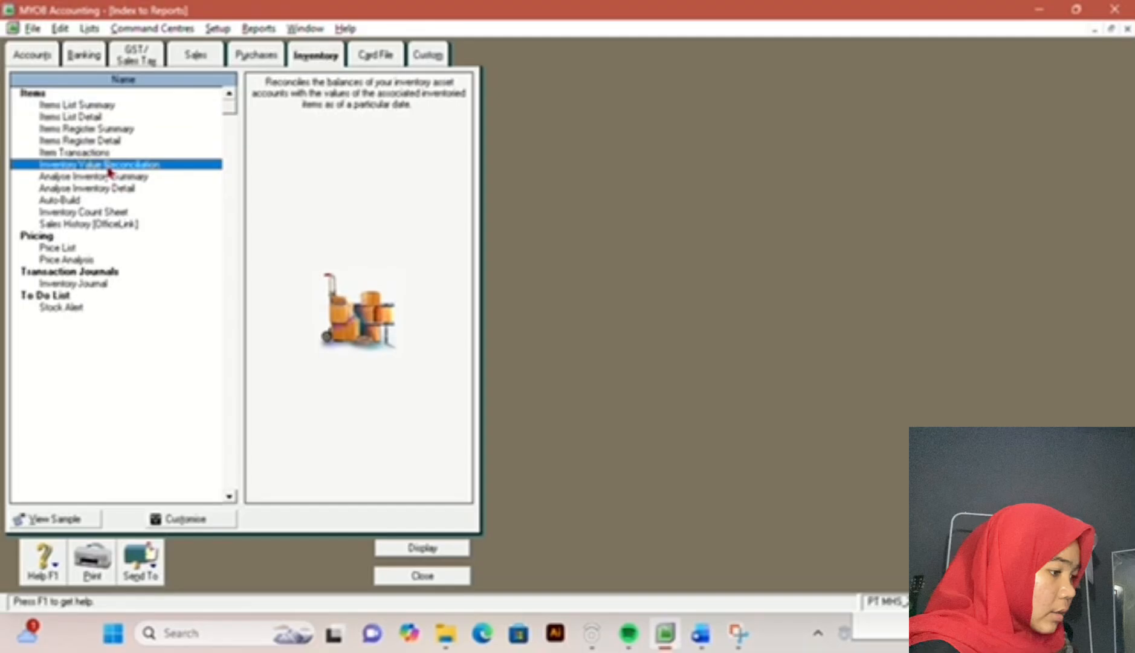
double_click(110, 171)
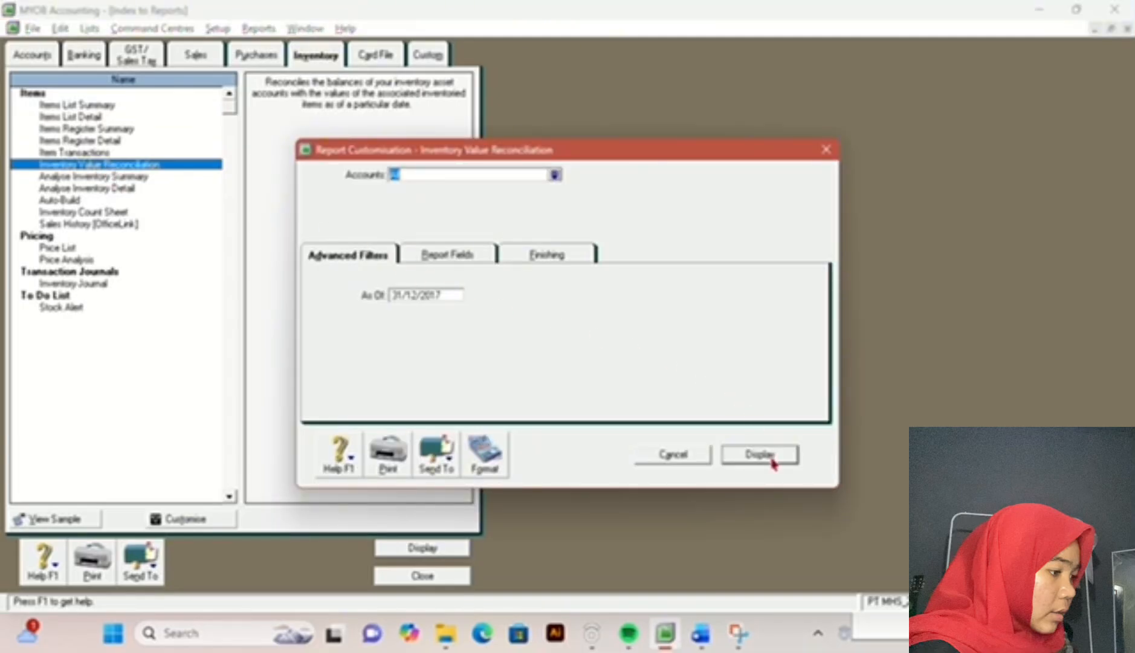
left_click(760, 455)
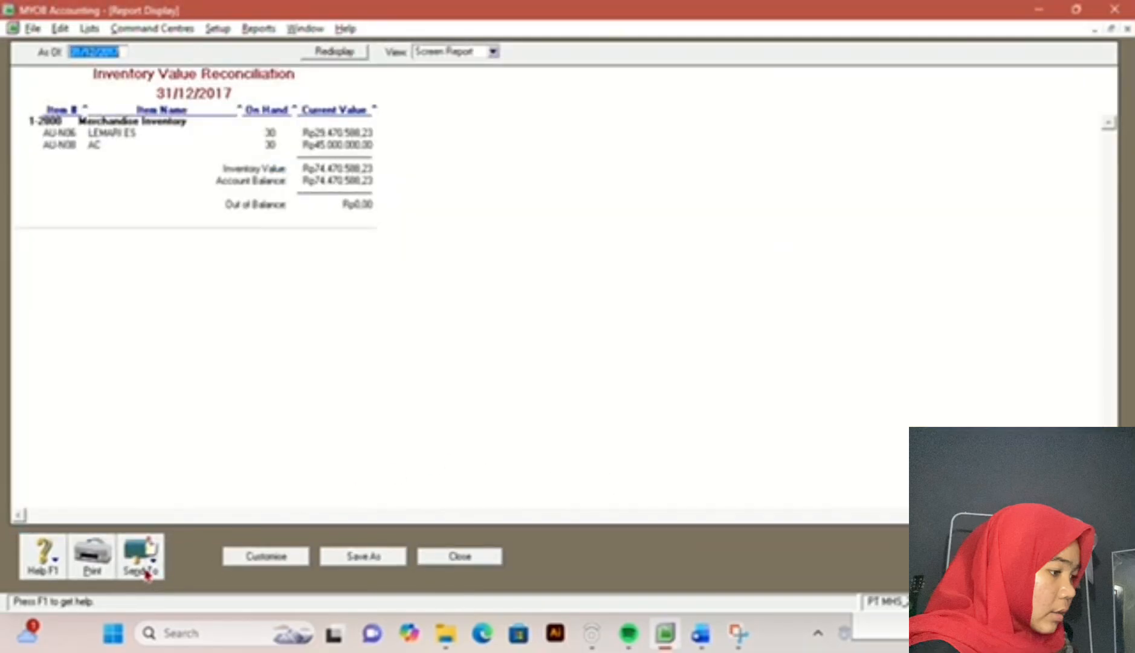
Step: Export the Inventory Value Reconciliation report as a PDF, then close the report and the report index
left_click(146, 572)
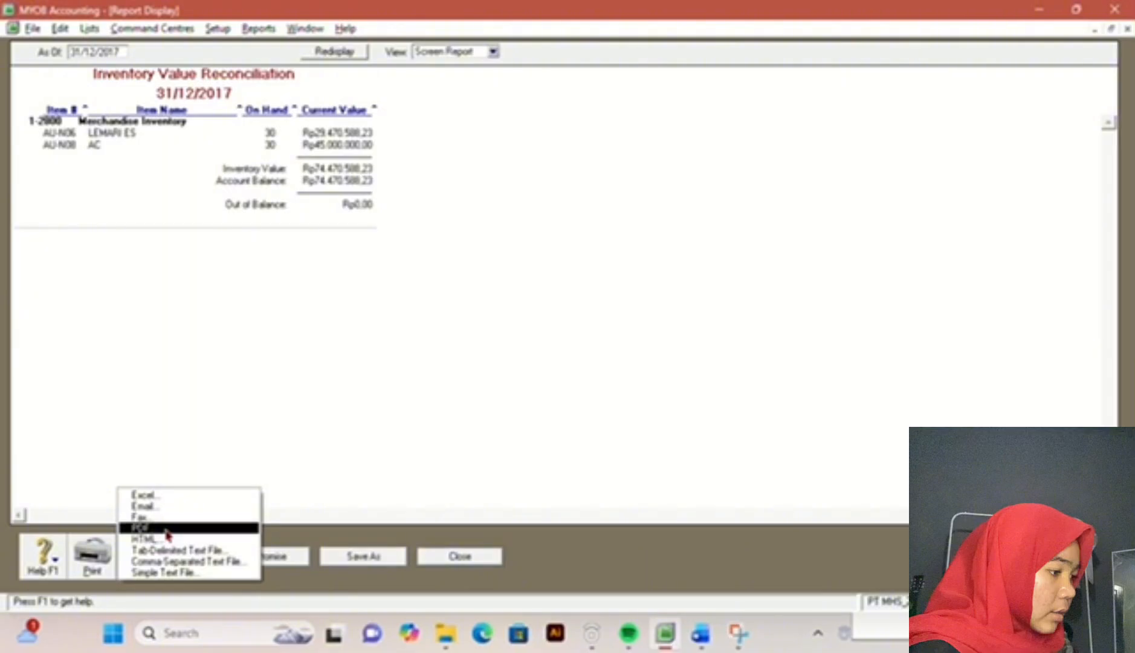
left_click(166, 530)
left_click(428, 414)
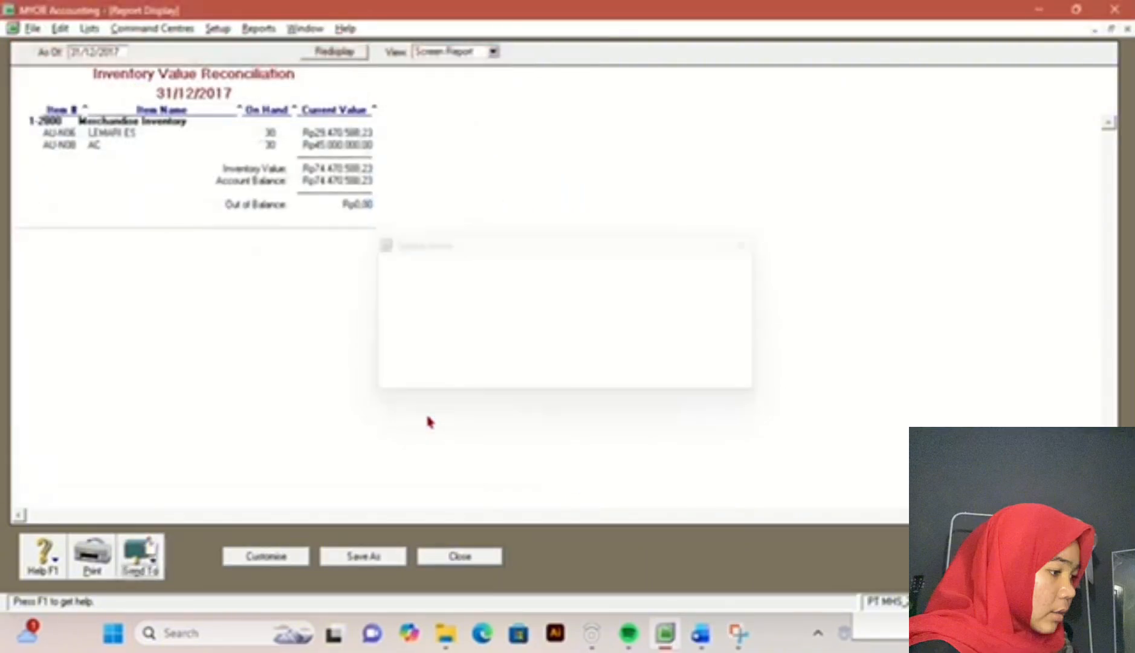
left_click(461, 558)
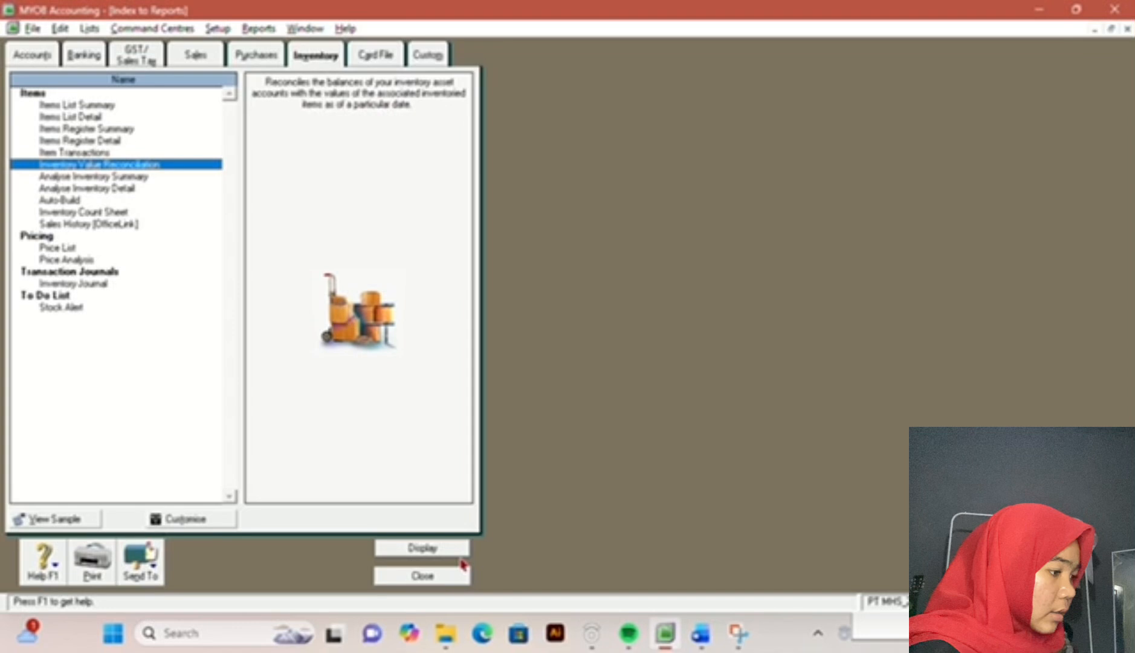
left_click(429, 575)
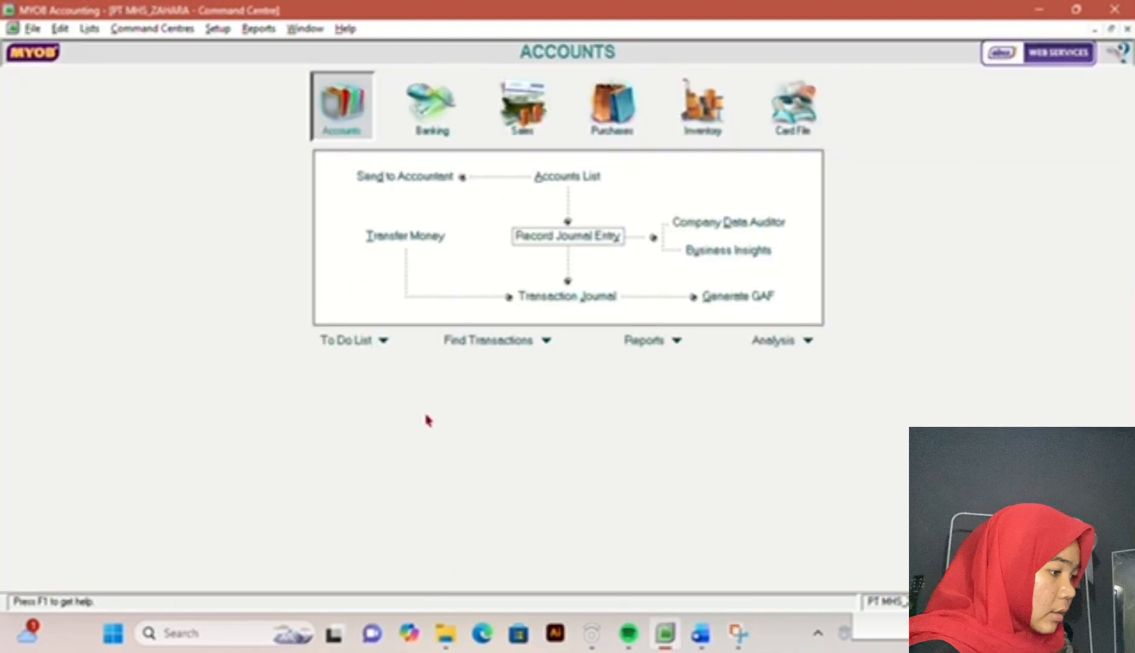